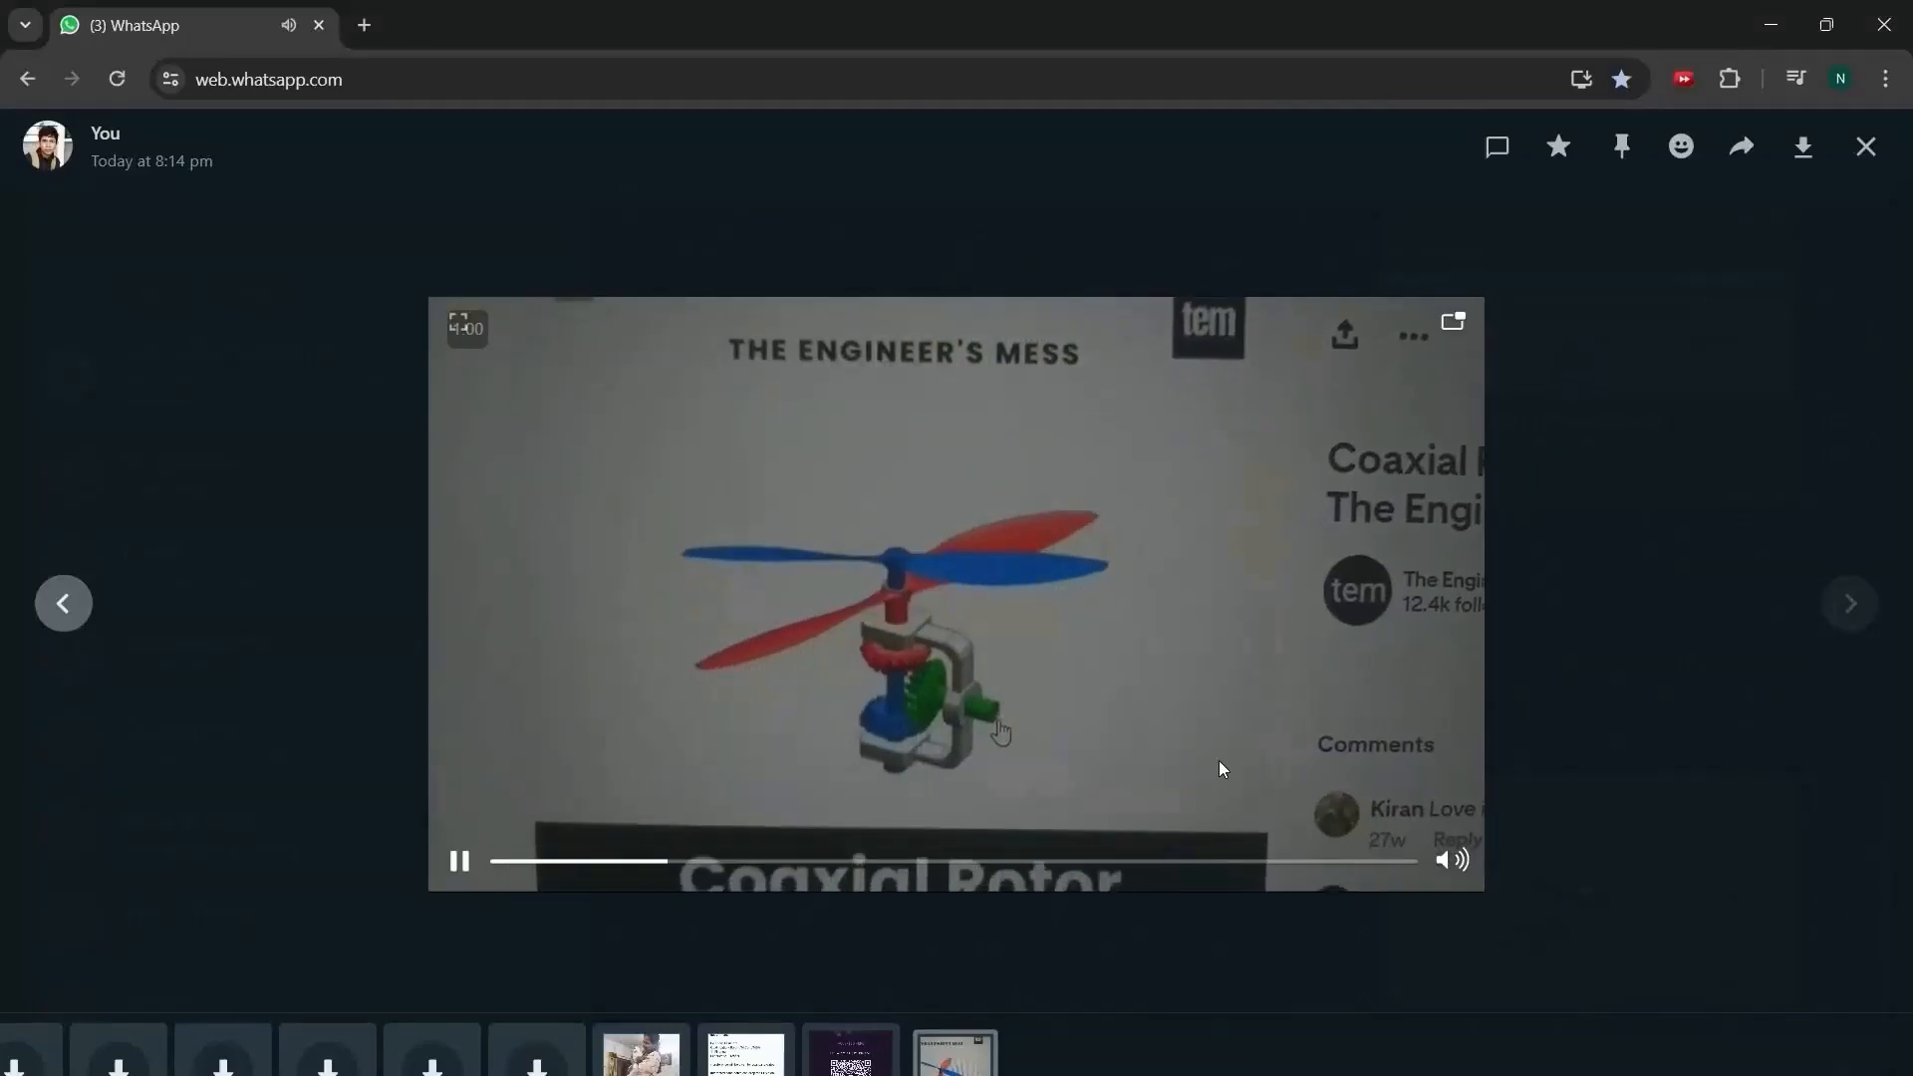
Review the coaxial rotor reference video, replaying an earlier moment of it, and close the browser.
{"action": "left_click", "coordinate": [855, 887]}
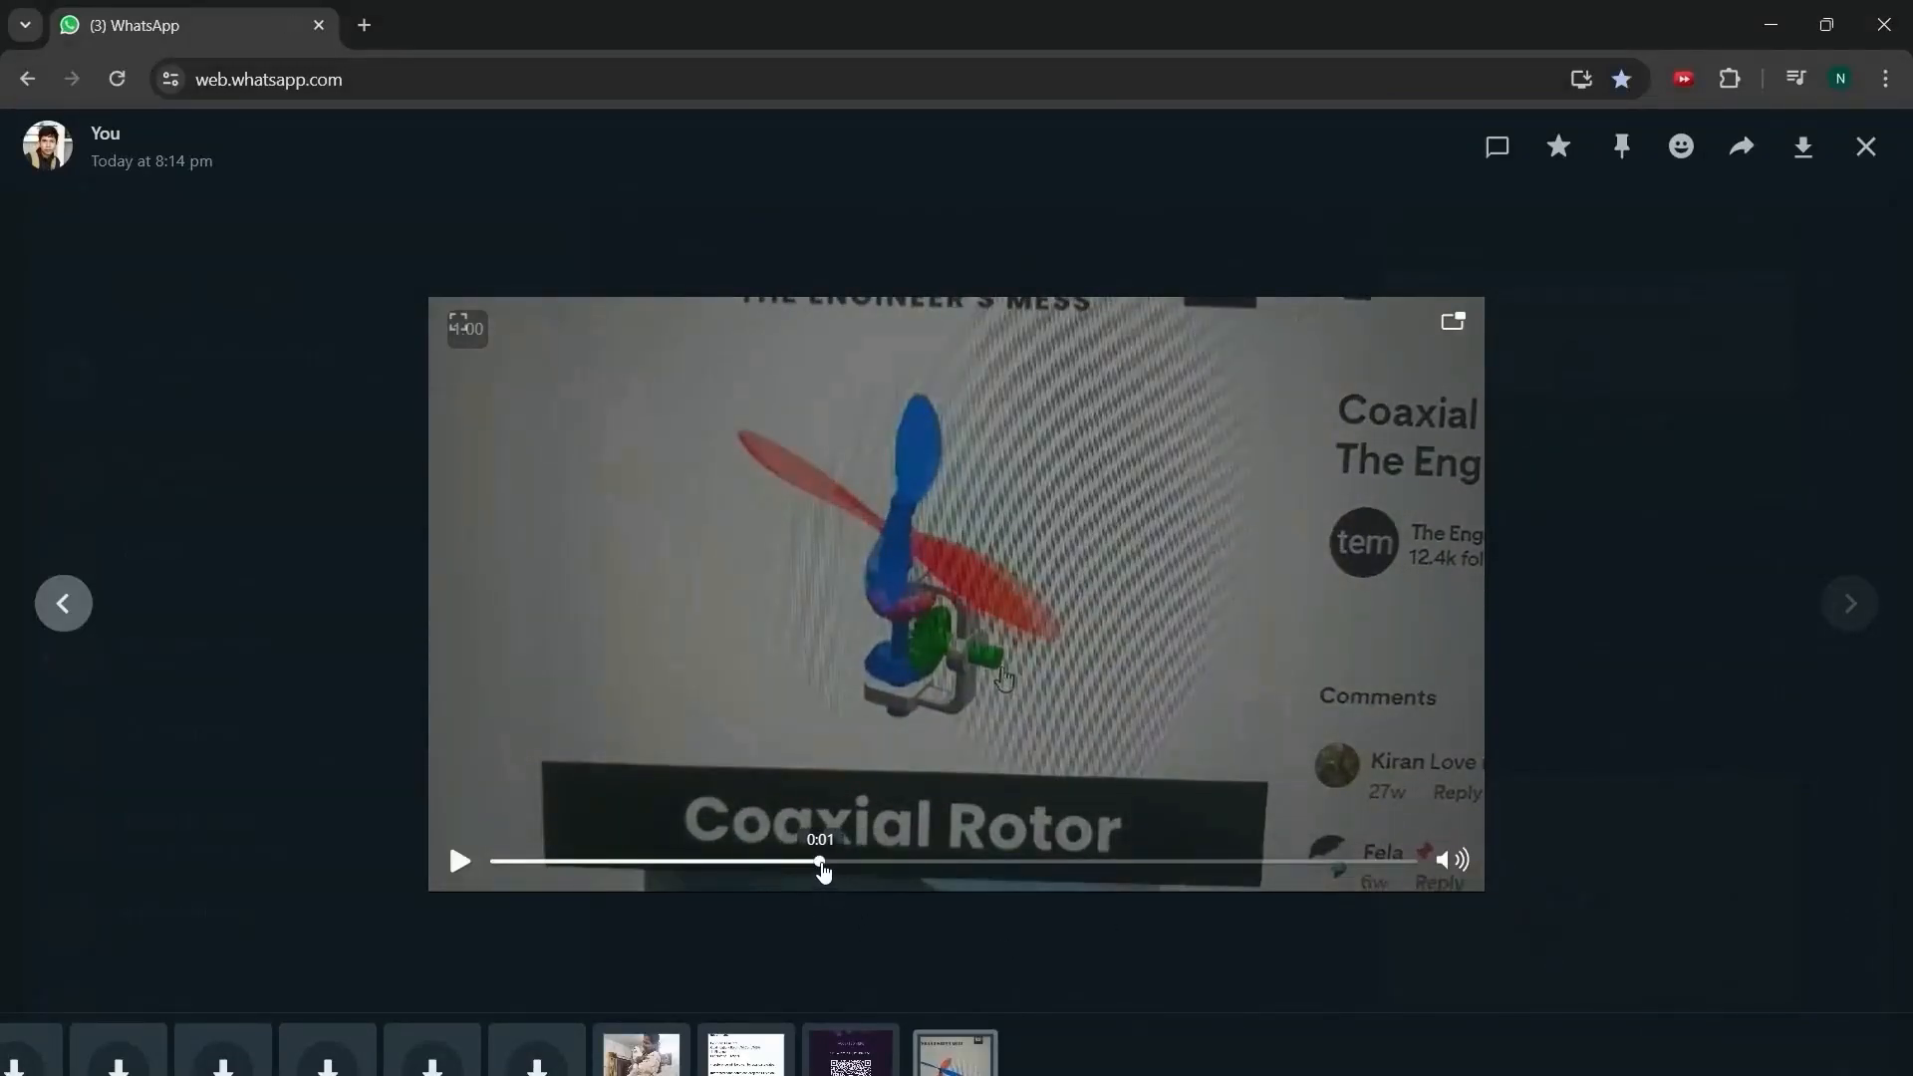
{"action": "left_click_drag", "start_coordinate": [821, 870], "coordinate": [707, 874]}
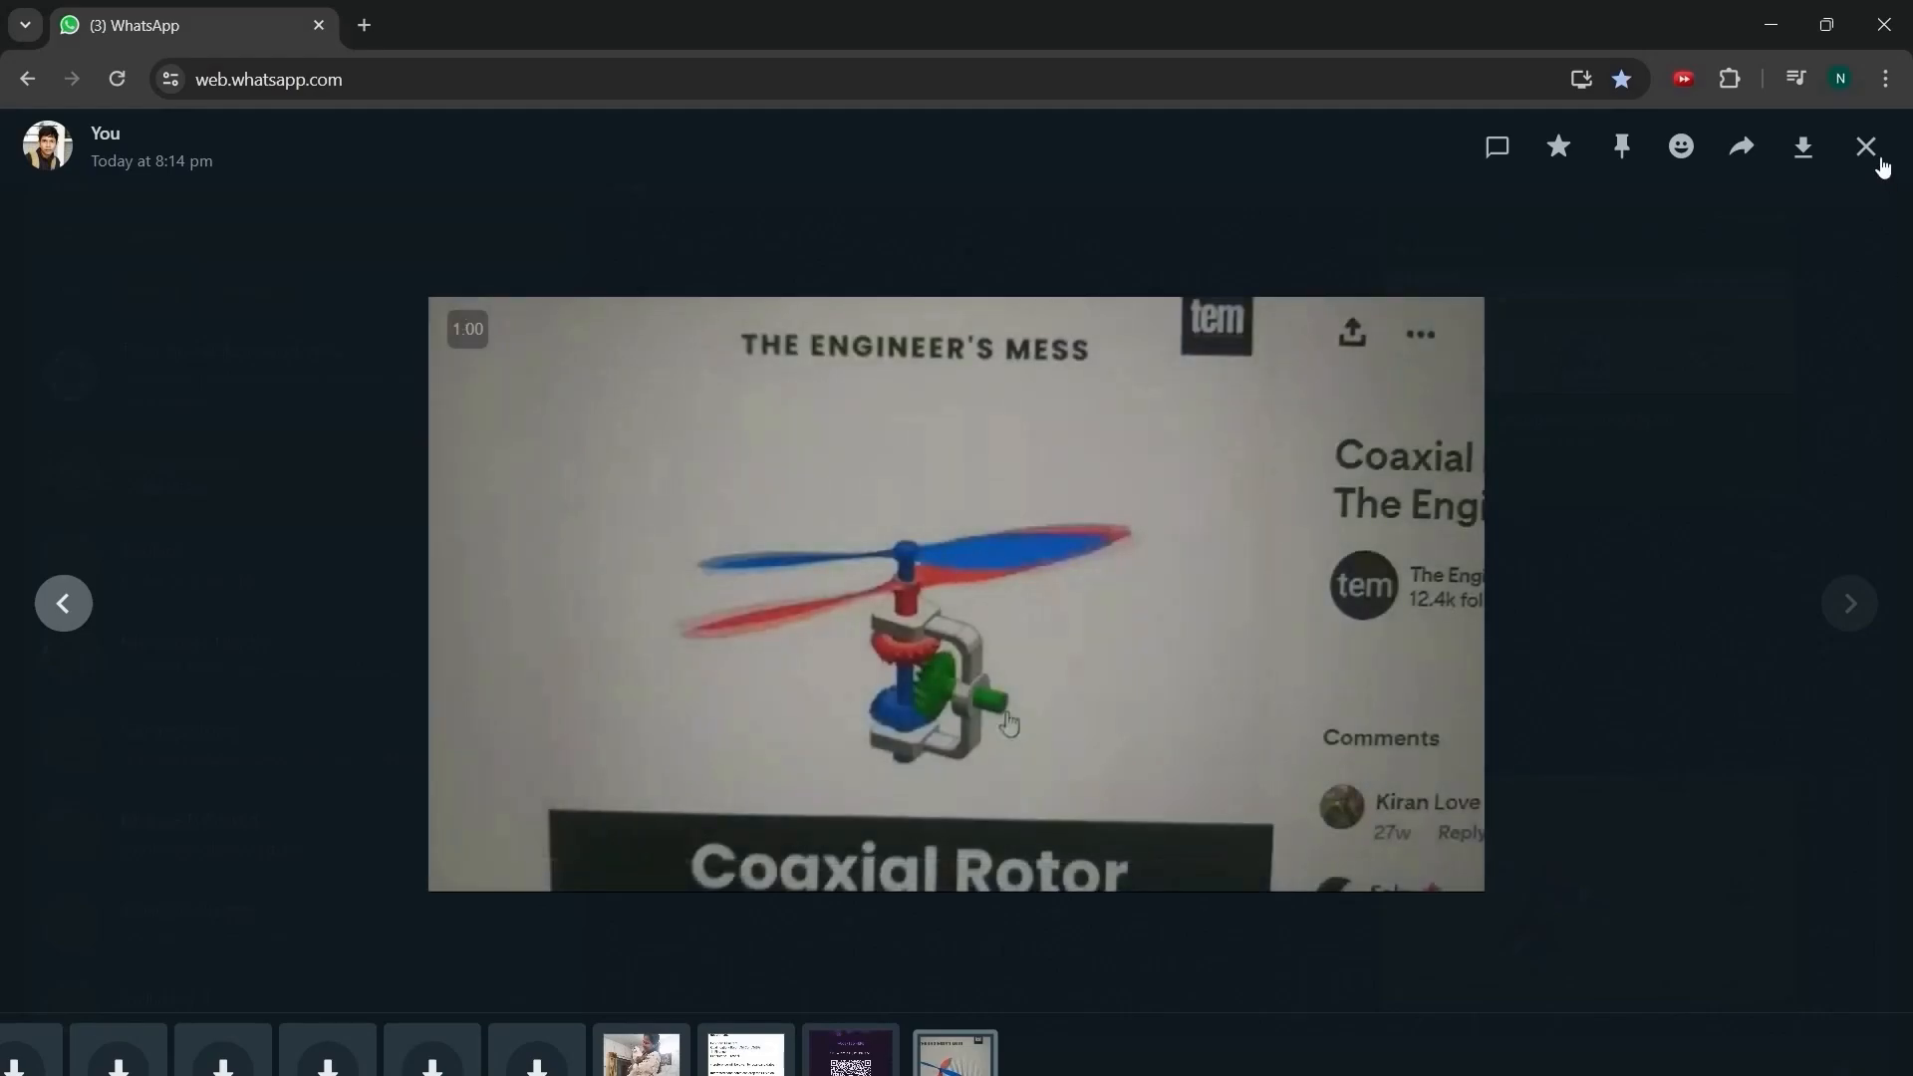
{"action": "left_click", "coordinate": [1882, 25]}
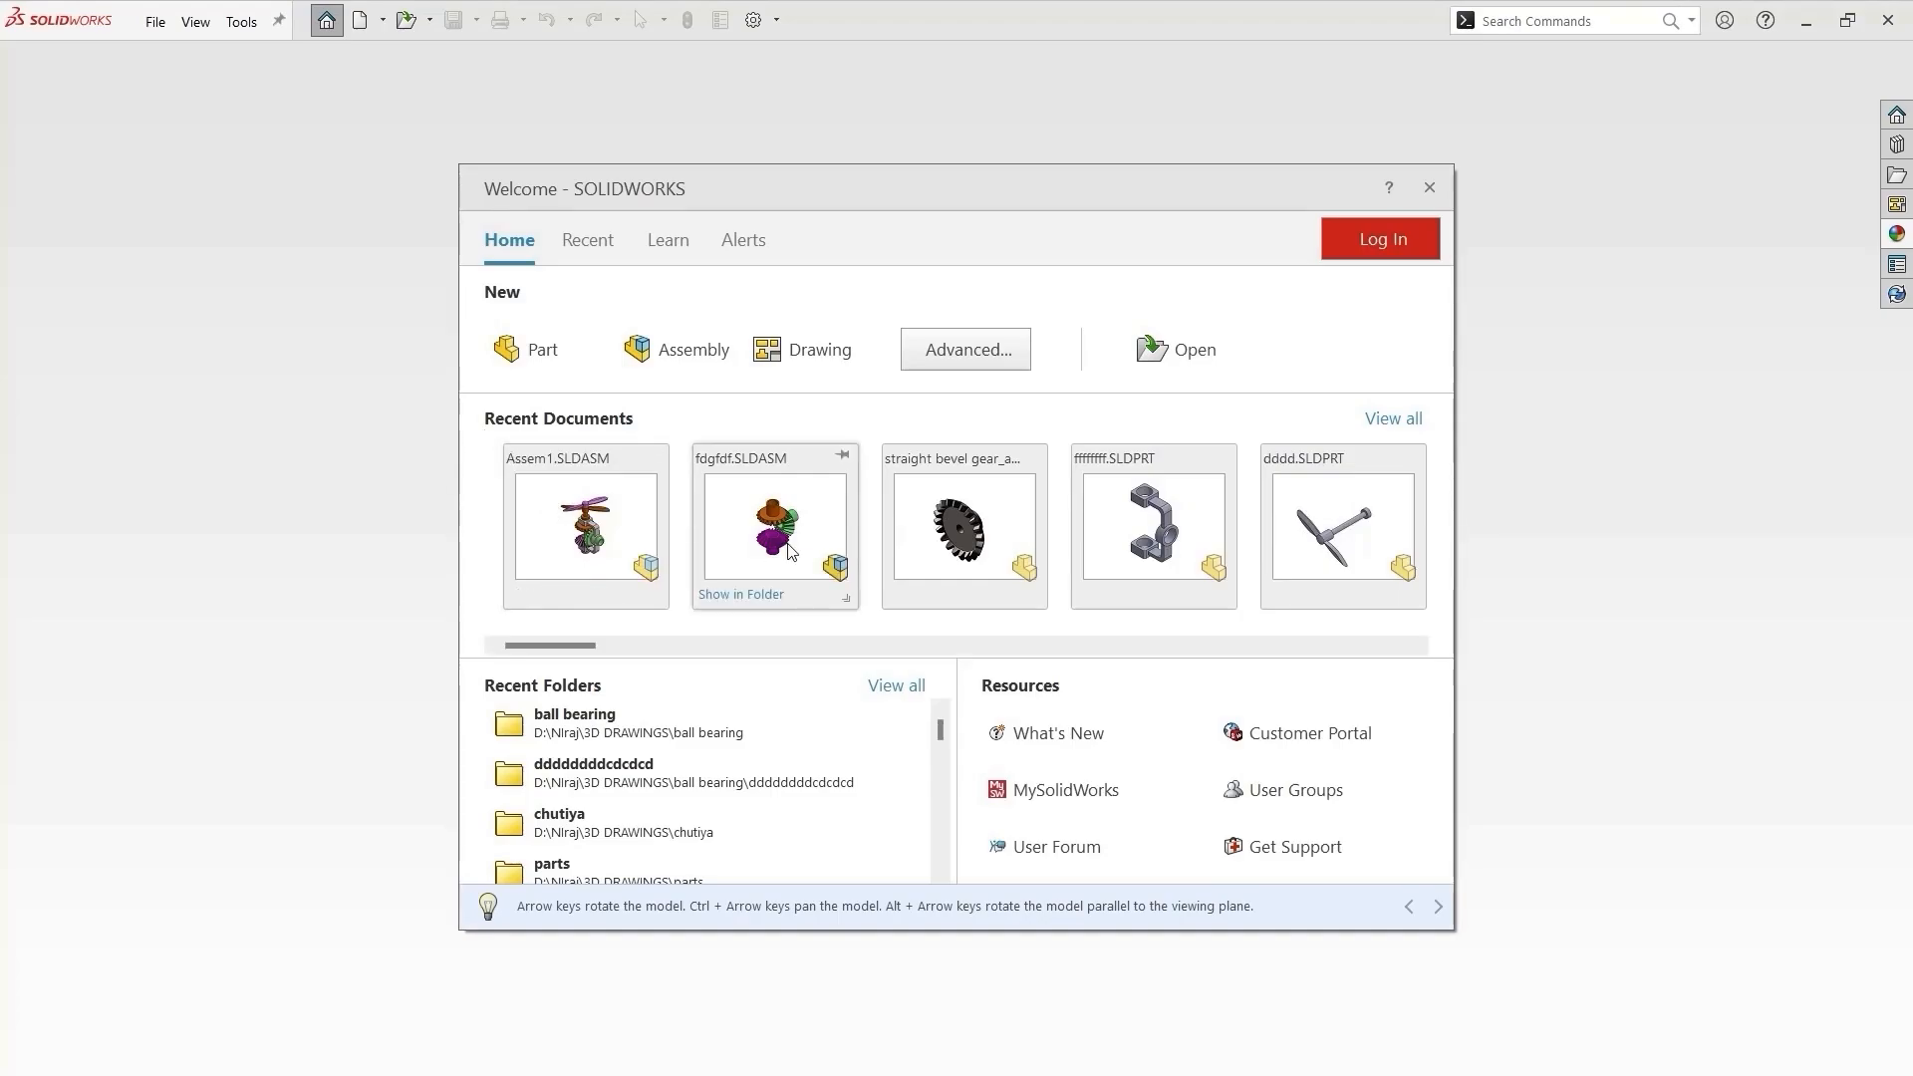
In SOLIDWORKS, open the recent Assem1 assembly with any changed referenced documents and show its motion study.
{"action": "left_click", "coordinate": [601, 517]}
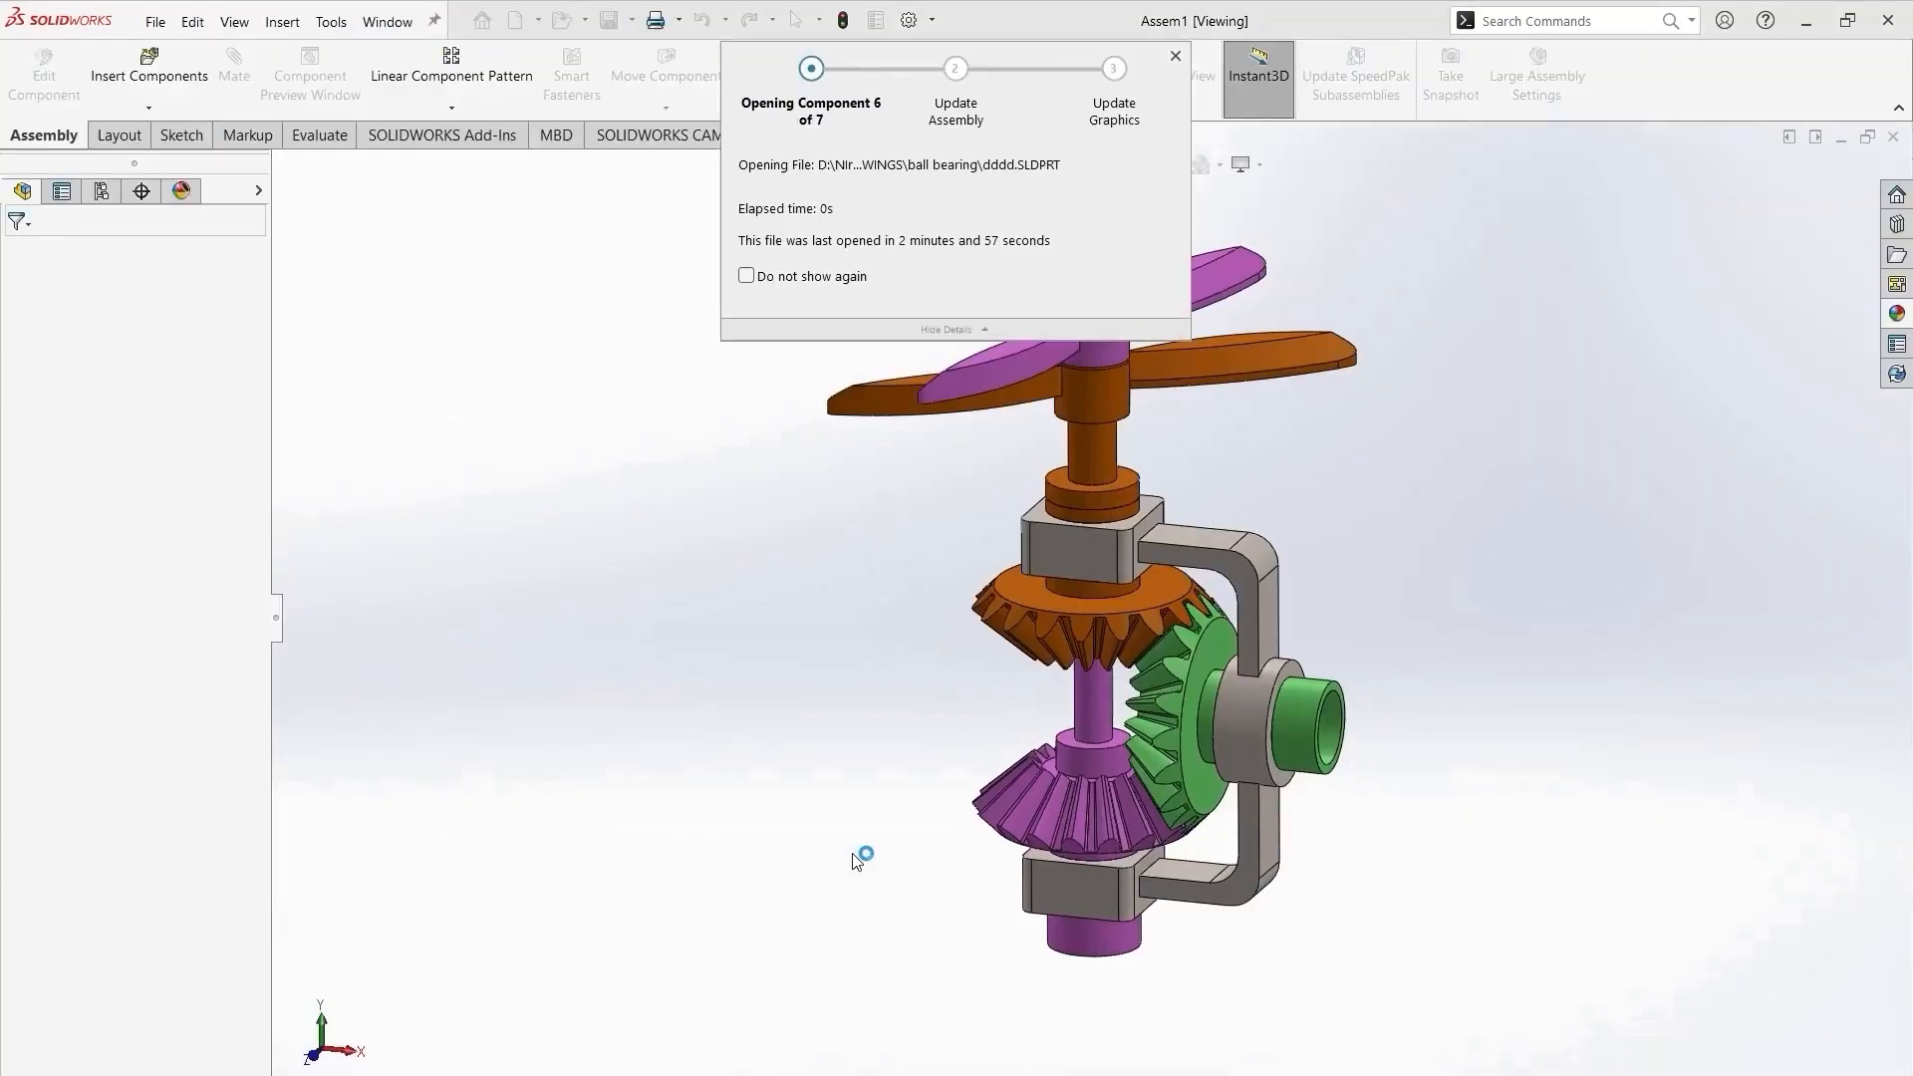
{"action": "left_click", "coordinate": [962, 604]}
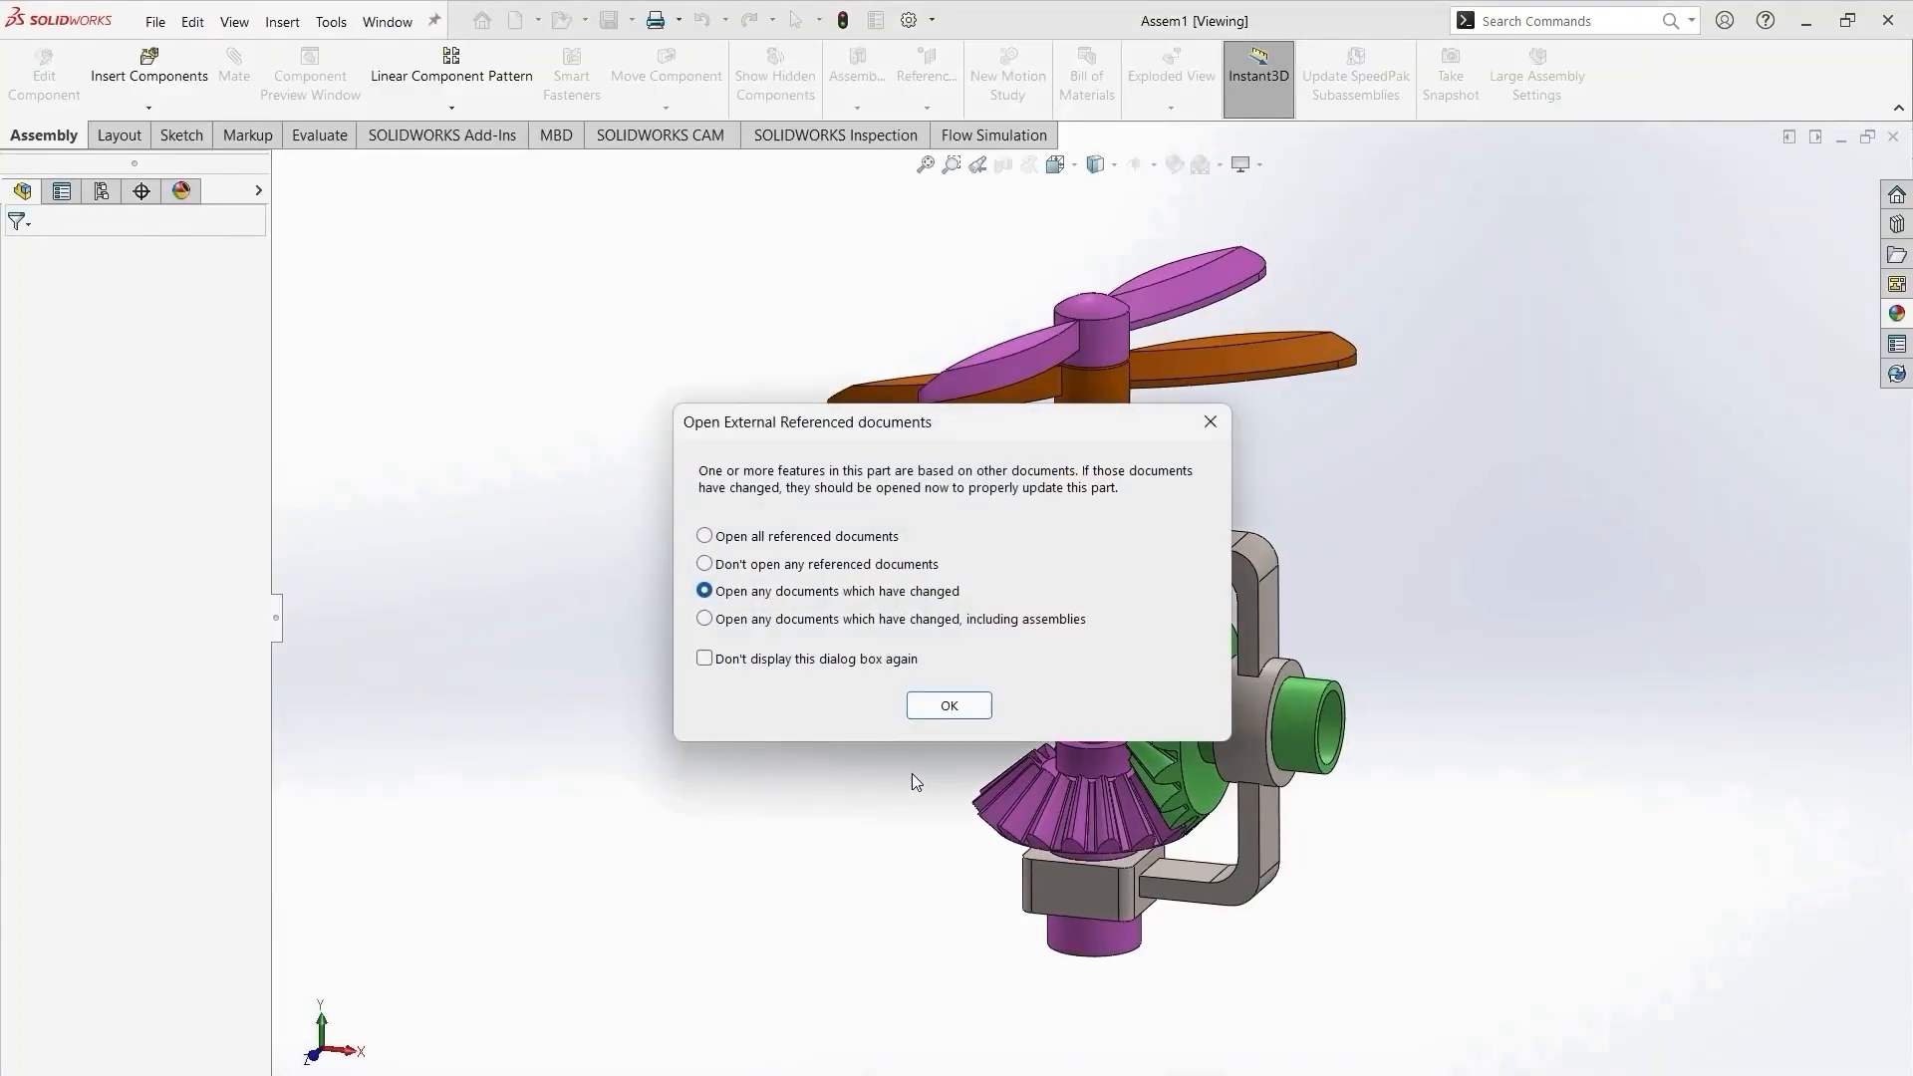
{"action": "left_click", "coordinate": [925, 703]}
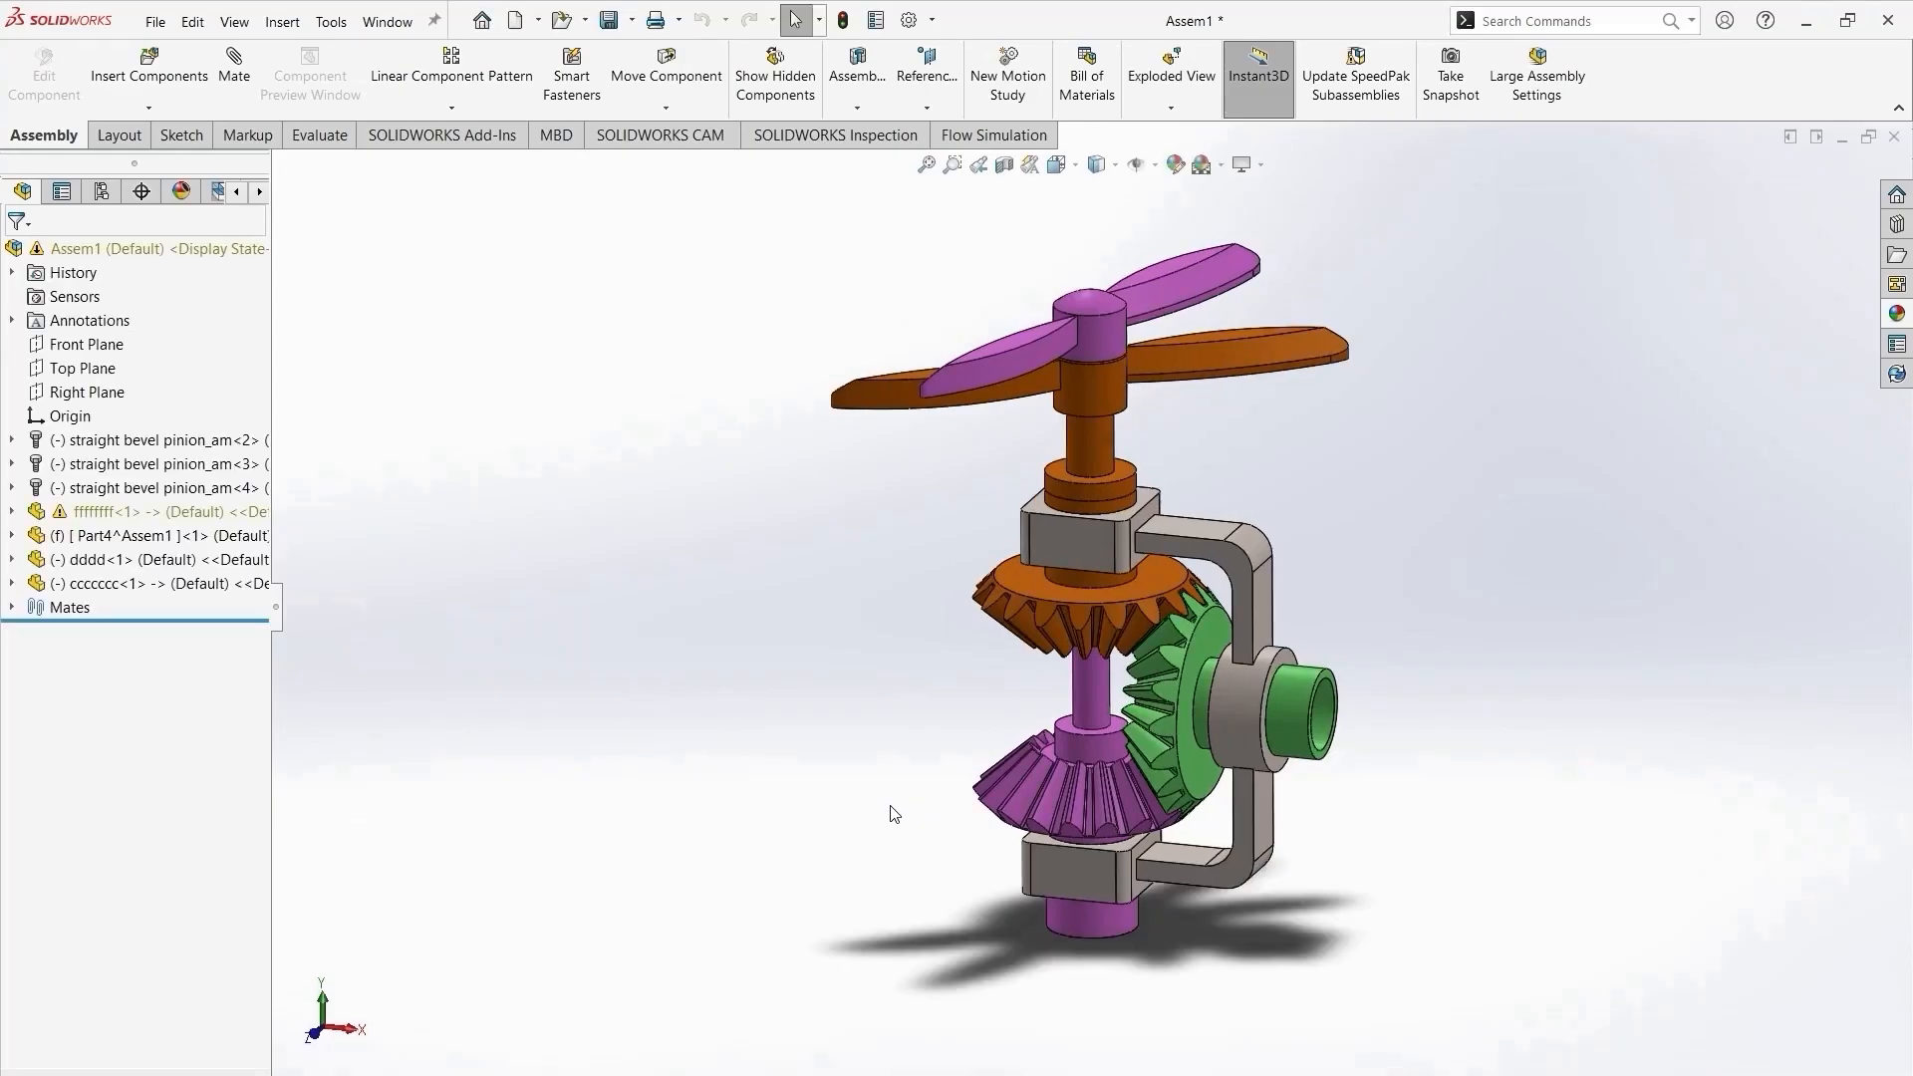
{"action": "left_click", "coordinate": [224, 1074]}
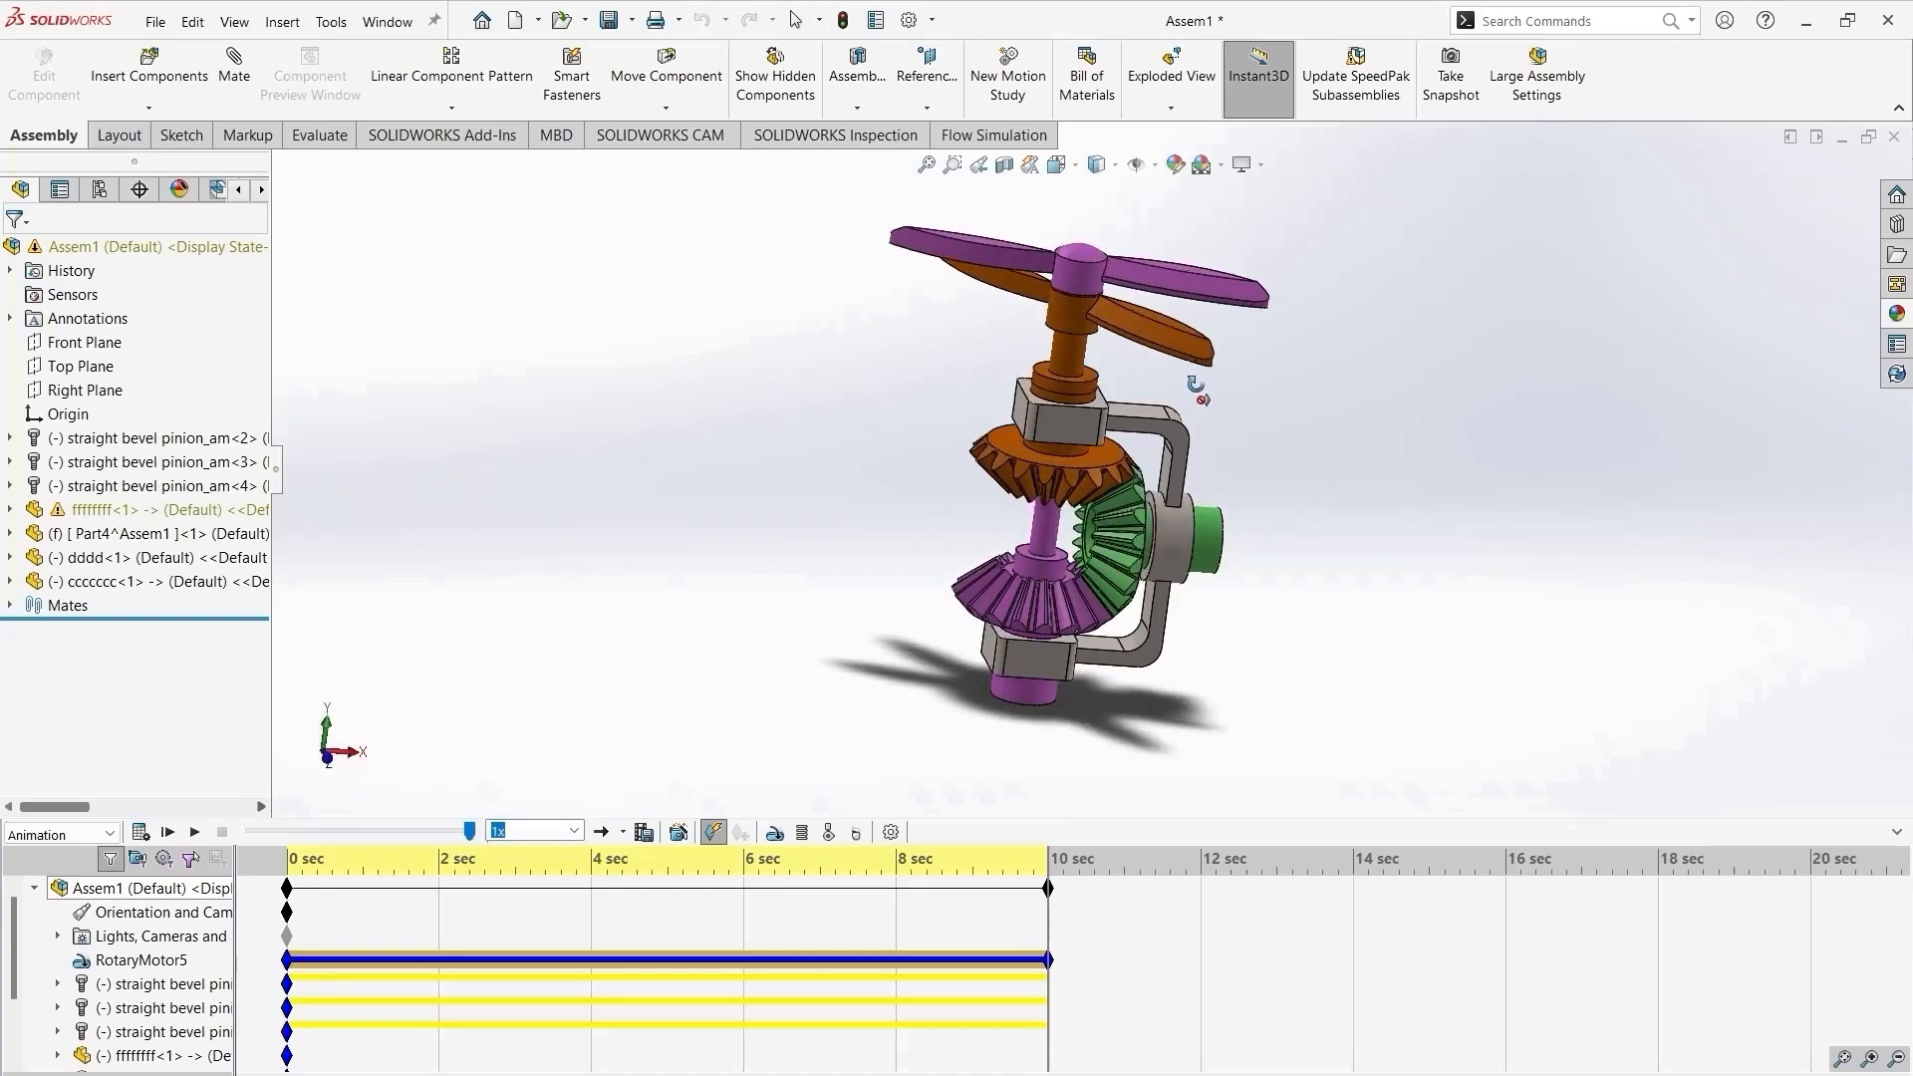
Examine the coaxial rotor assembly from several angles, including its propellers, shafts, bevel gears and supporting bracket.
{"action": "scroll", "coordinate": [1191, 369], "scroll_direction": "down", "scroll_amount": 5}
{"action": "middle_click_drag", "start_coordinate": [1170, 461], "coordinate": [1130, 426]}
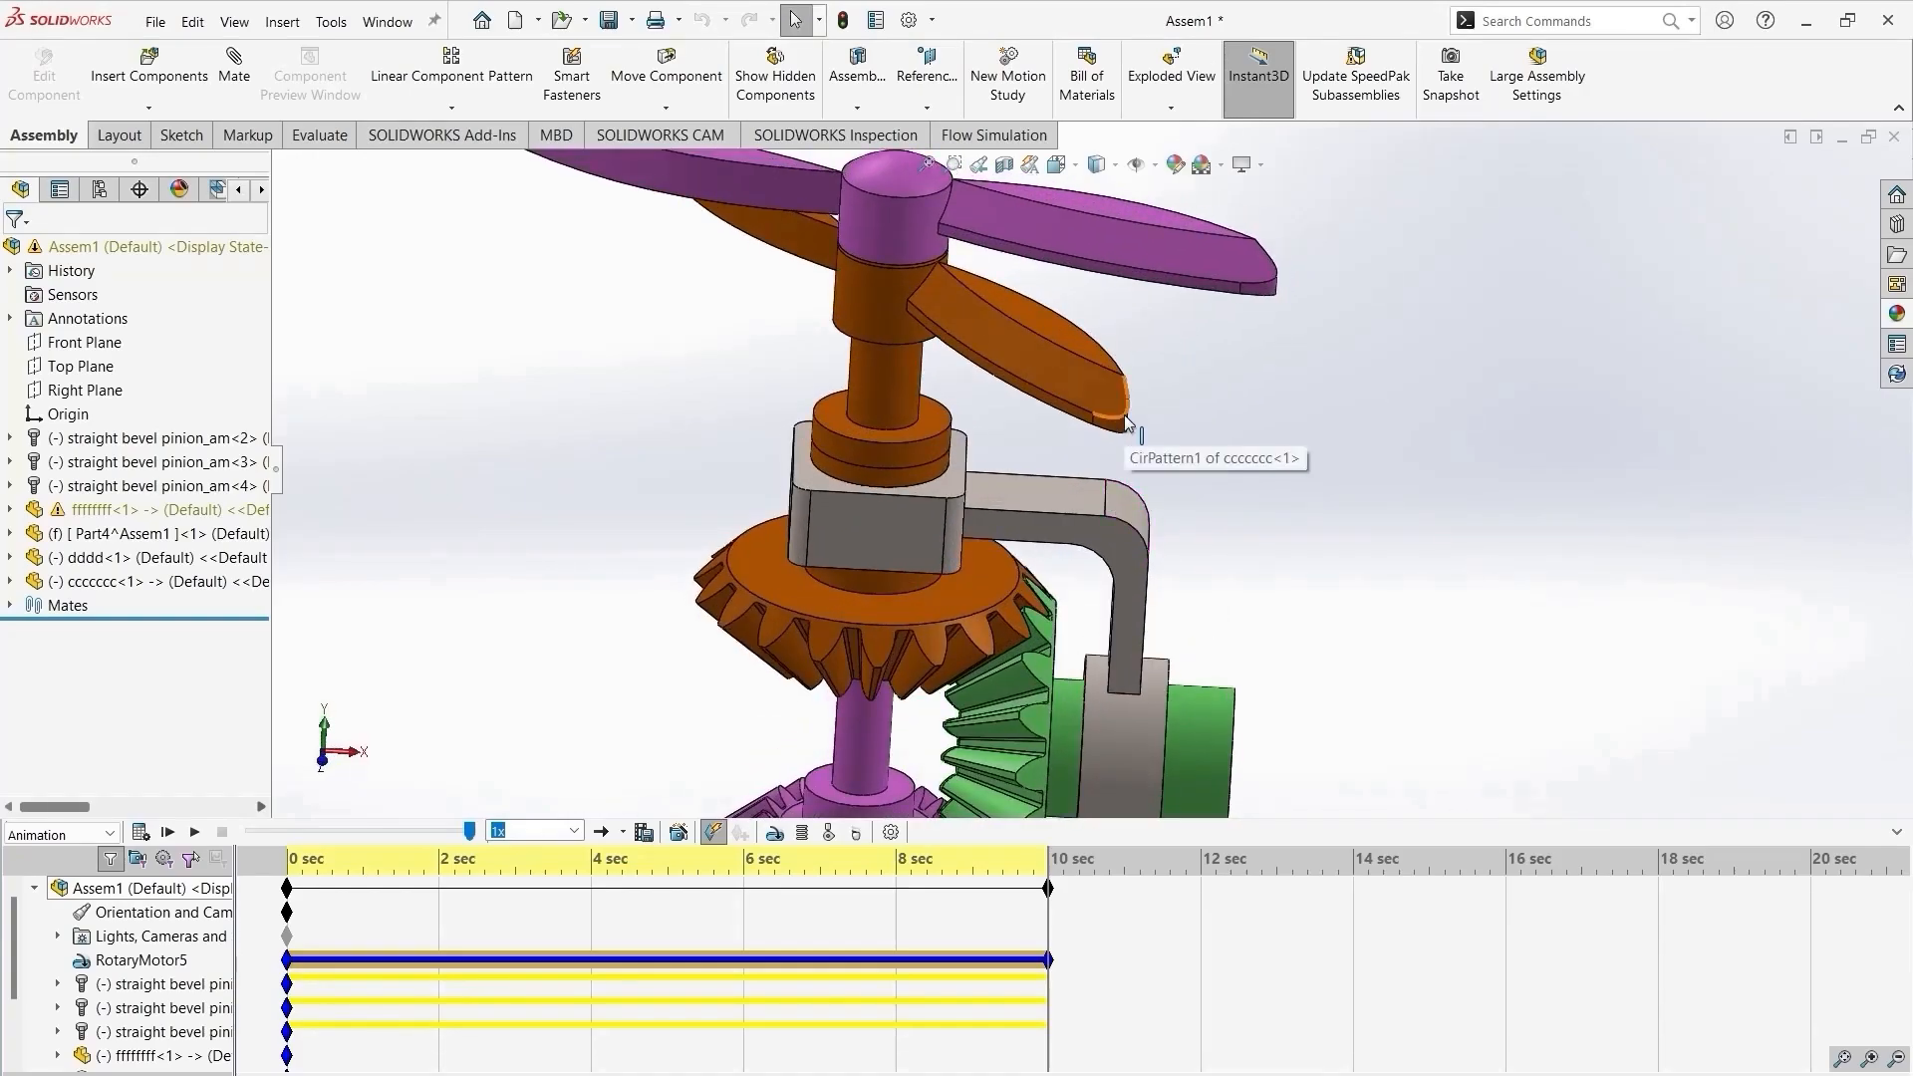
{"action": "scroll", "coordinate": [1126, 427], "scroll_direction": "up", "scroll_amount": 6}
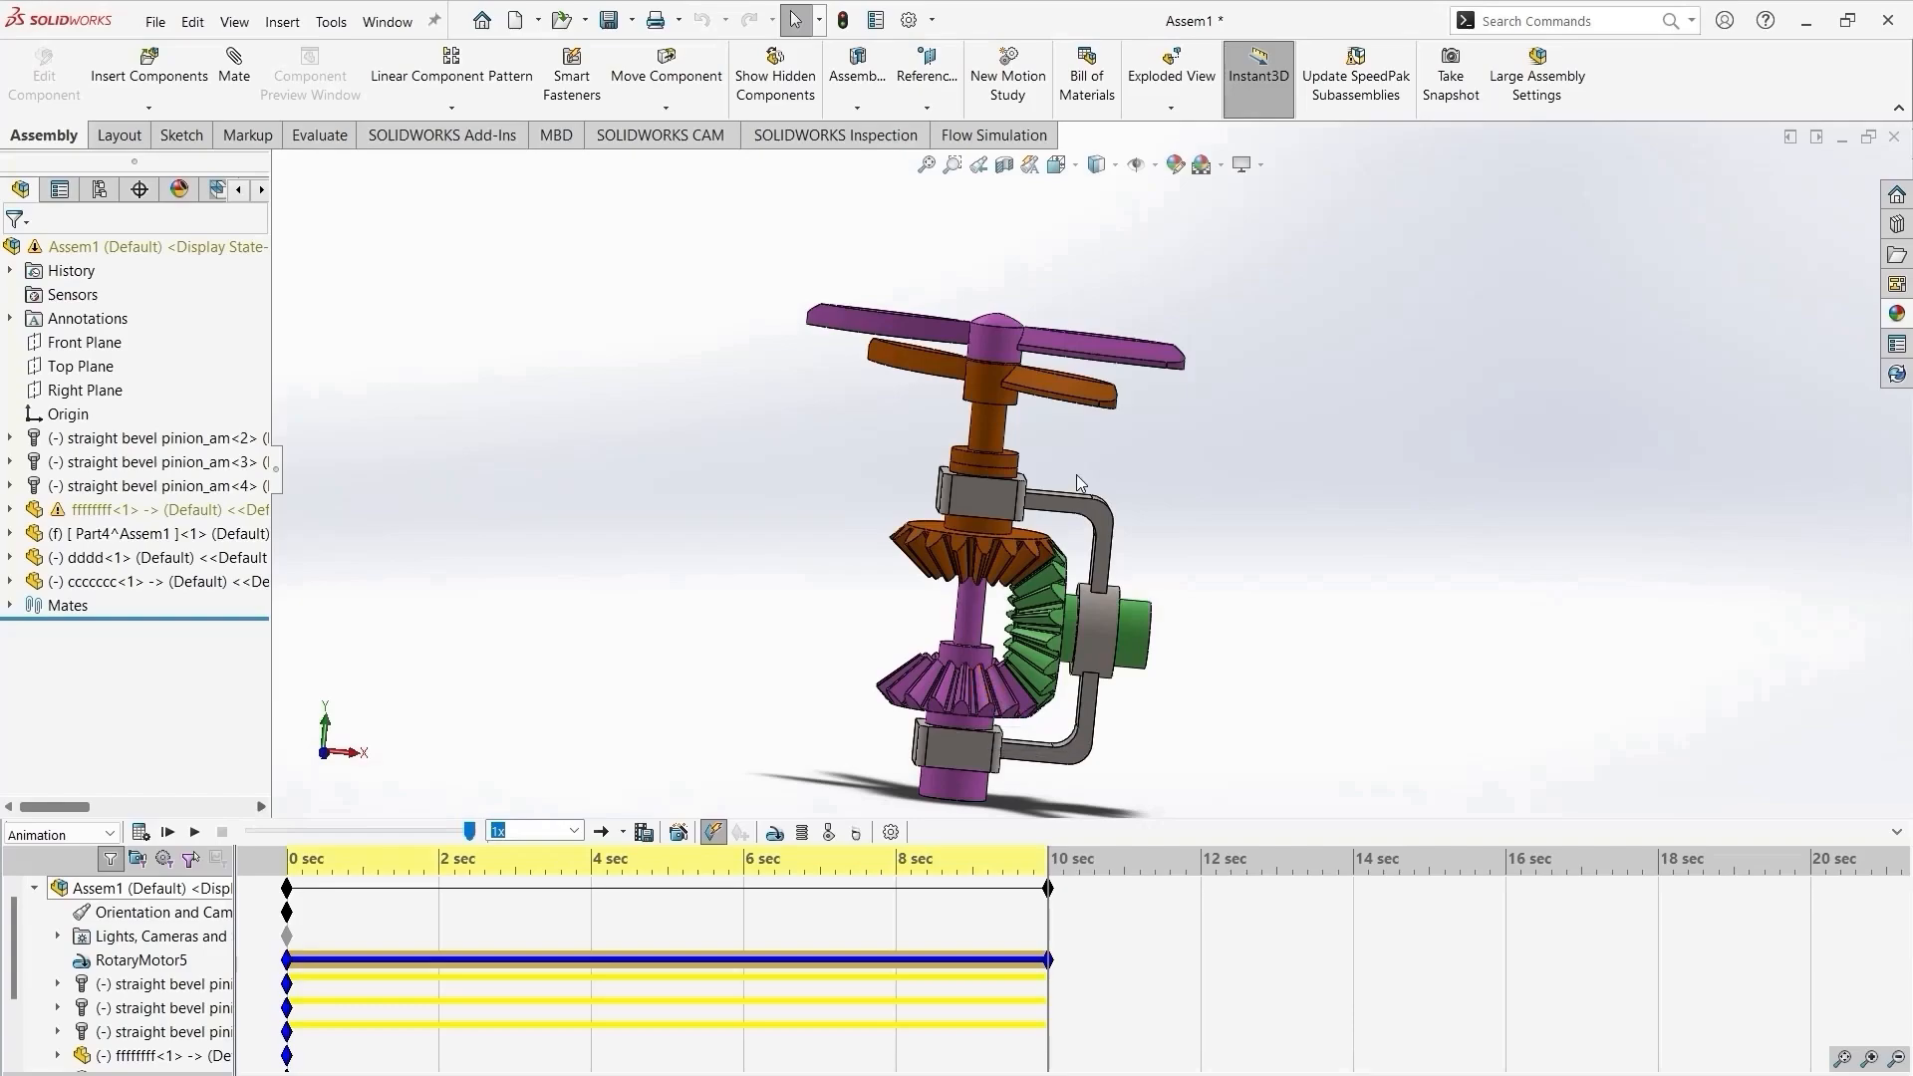
{"action": "middle_click_drag", "start_coordinate": [1167, 534], "coordinate": [1101, 603]}
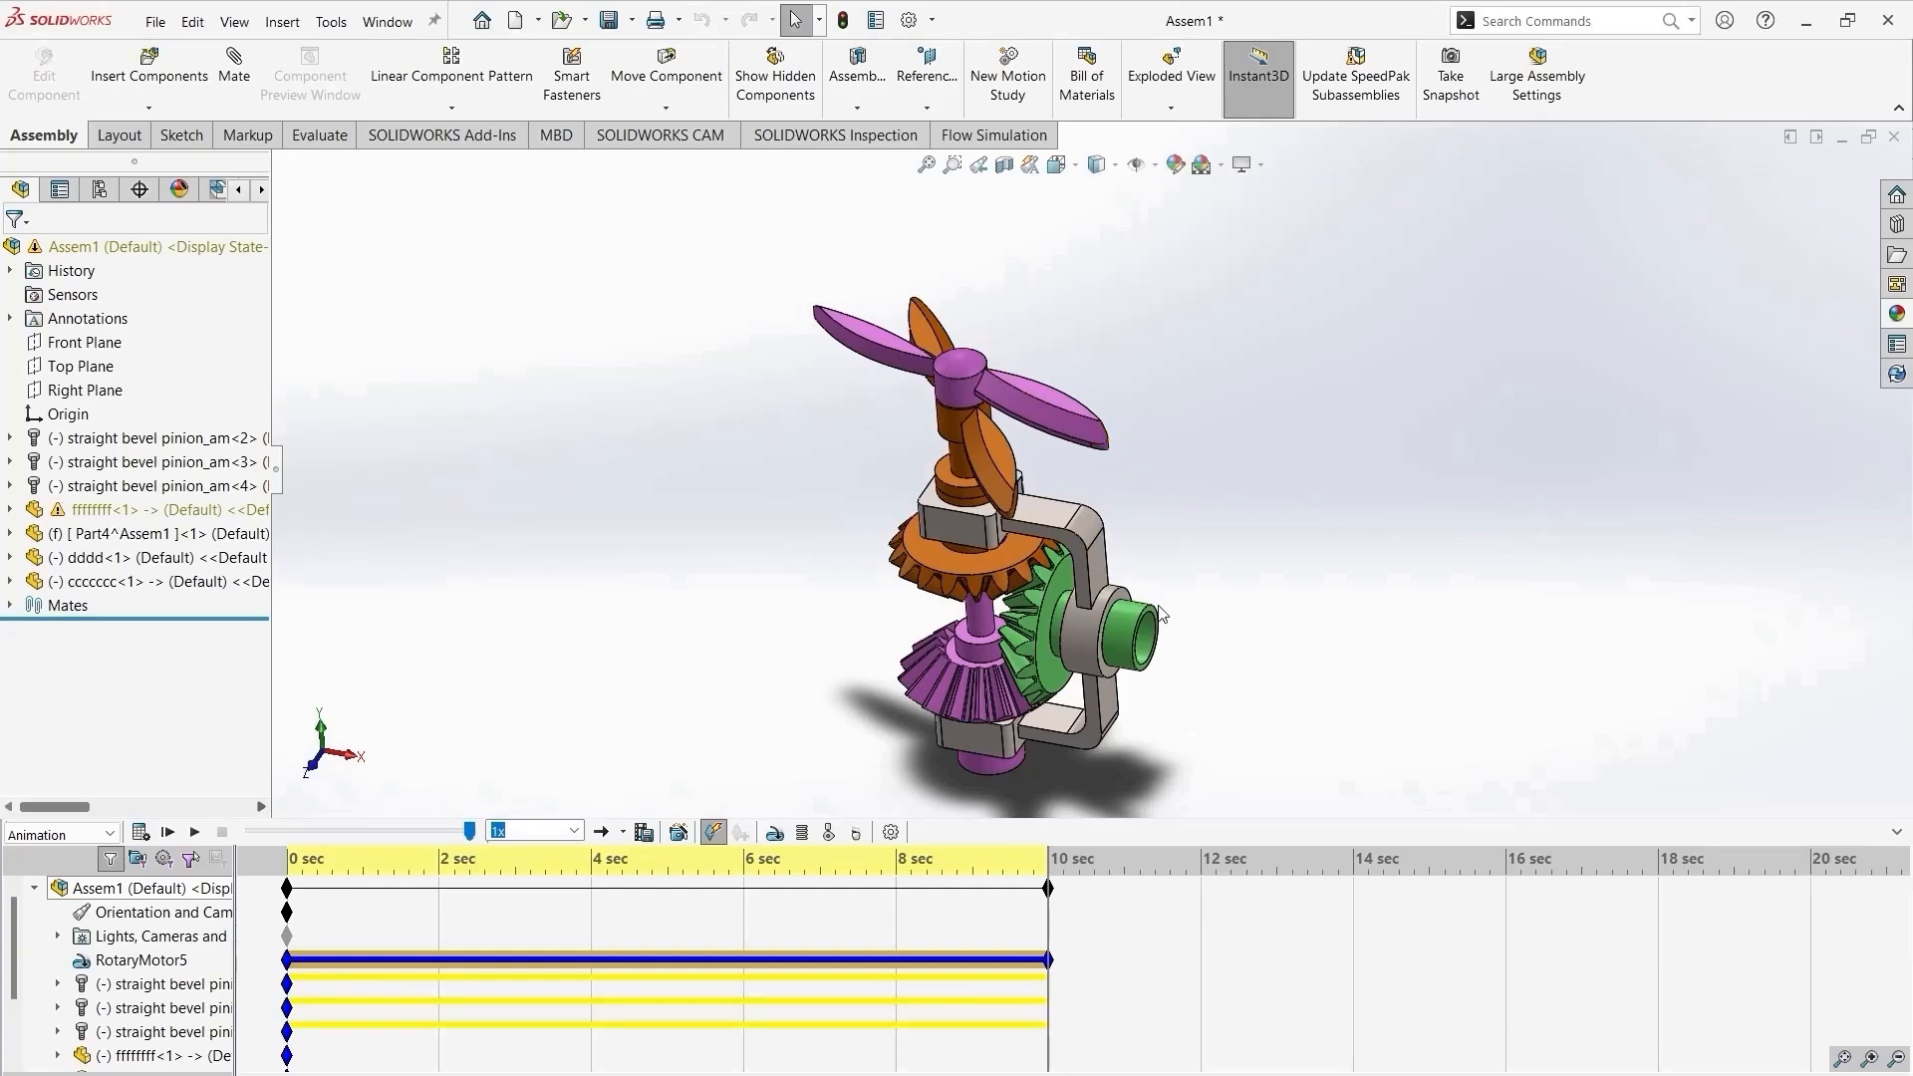
{"action": "scroll", "coordinate": [1160, 610], "scroll_direction": "down", "scroll_amount": 2}
{"action": "scroll", "coordinate": [1147, 757], "scroll_direction": "up", "scroll_amount": 2}
{"action": "middle_click_drag", "start_coordinate": [1146, 772], "coordinate": [1242, 560]}
{"action": "scroll", "coordinate": [1027, 239], "scroll_direction": "down", "scroll_amount": 1}
{"action": "left_click_drag", "start_coordinate": [1030, 417], "coordinate": [1001, 444]}
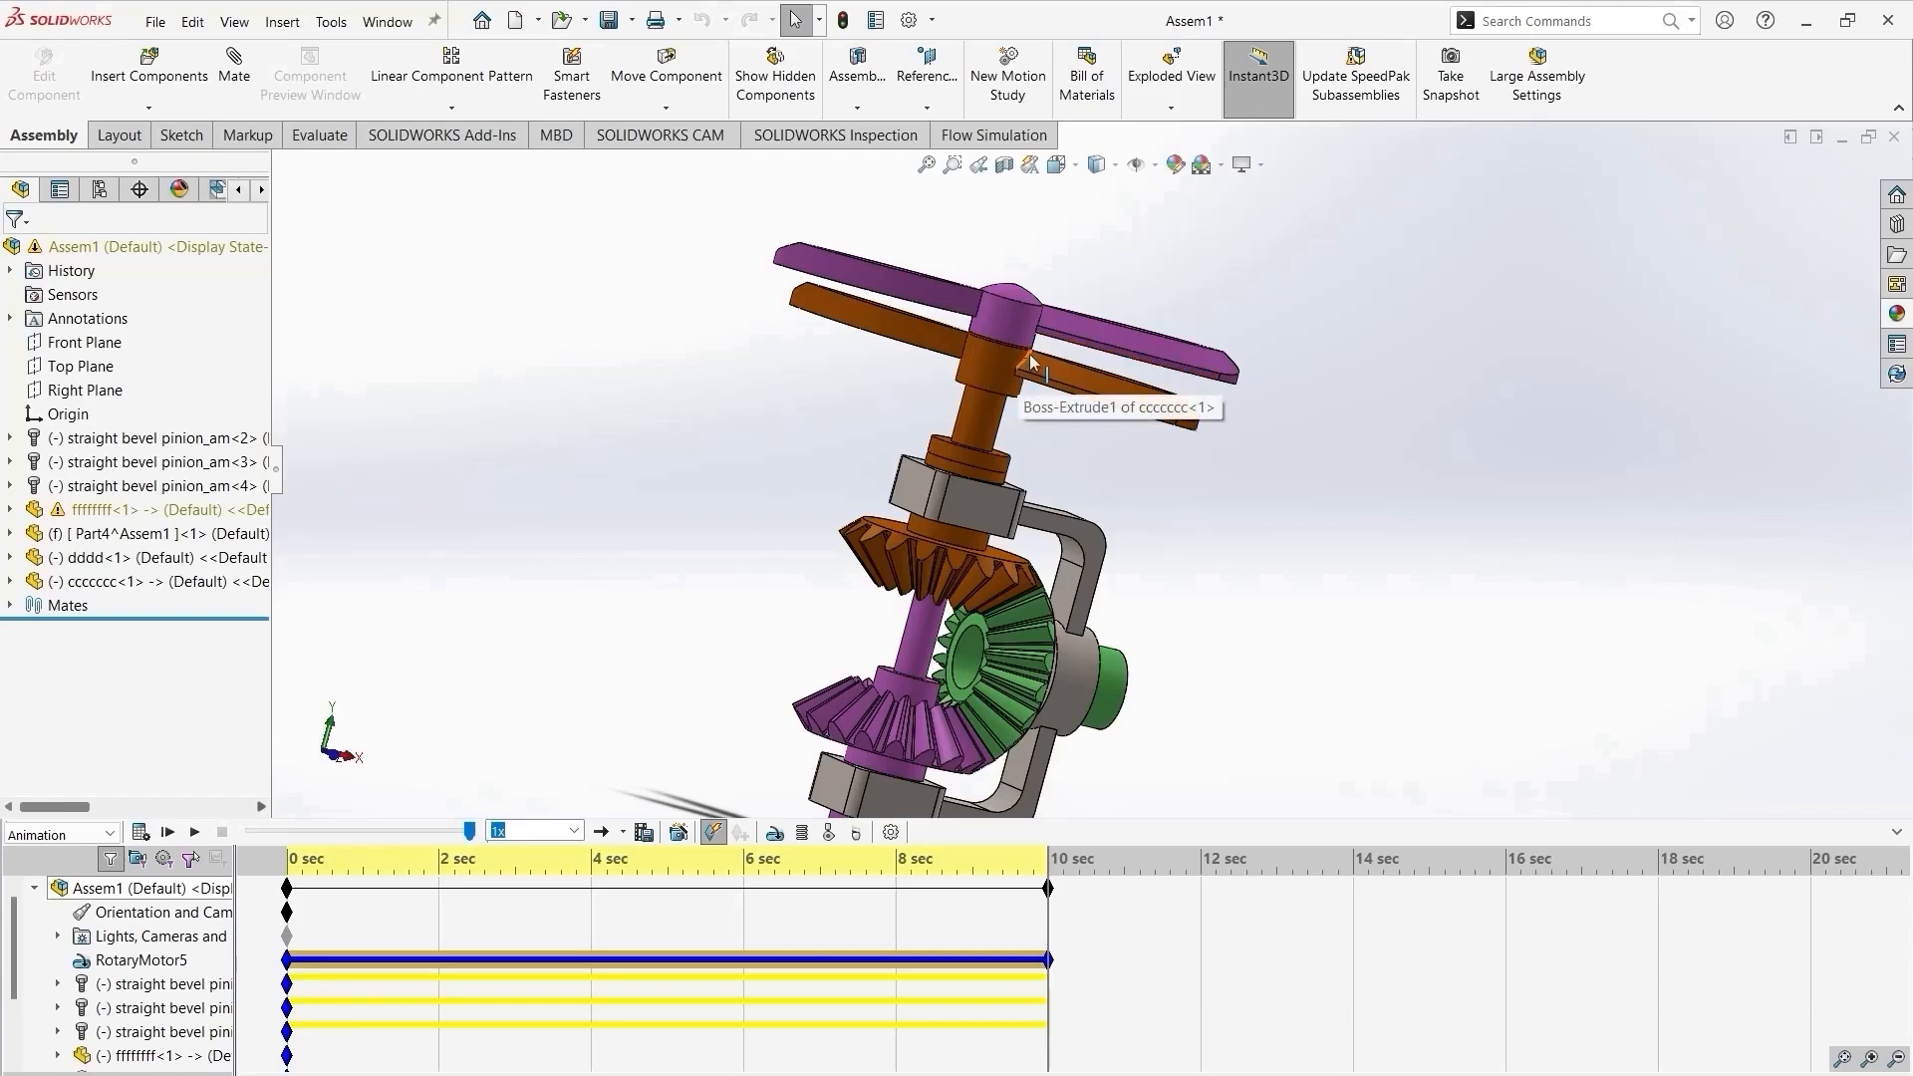
{"action": "left_click_drag", "start_coordinate": [1032, 360], "coordinate": [1036, 415]}
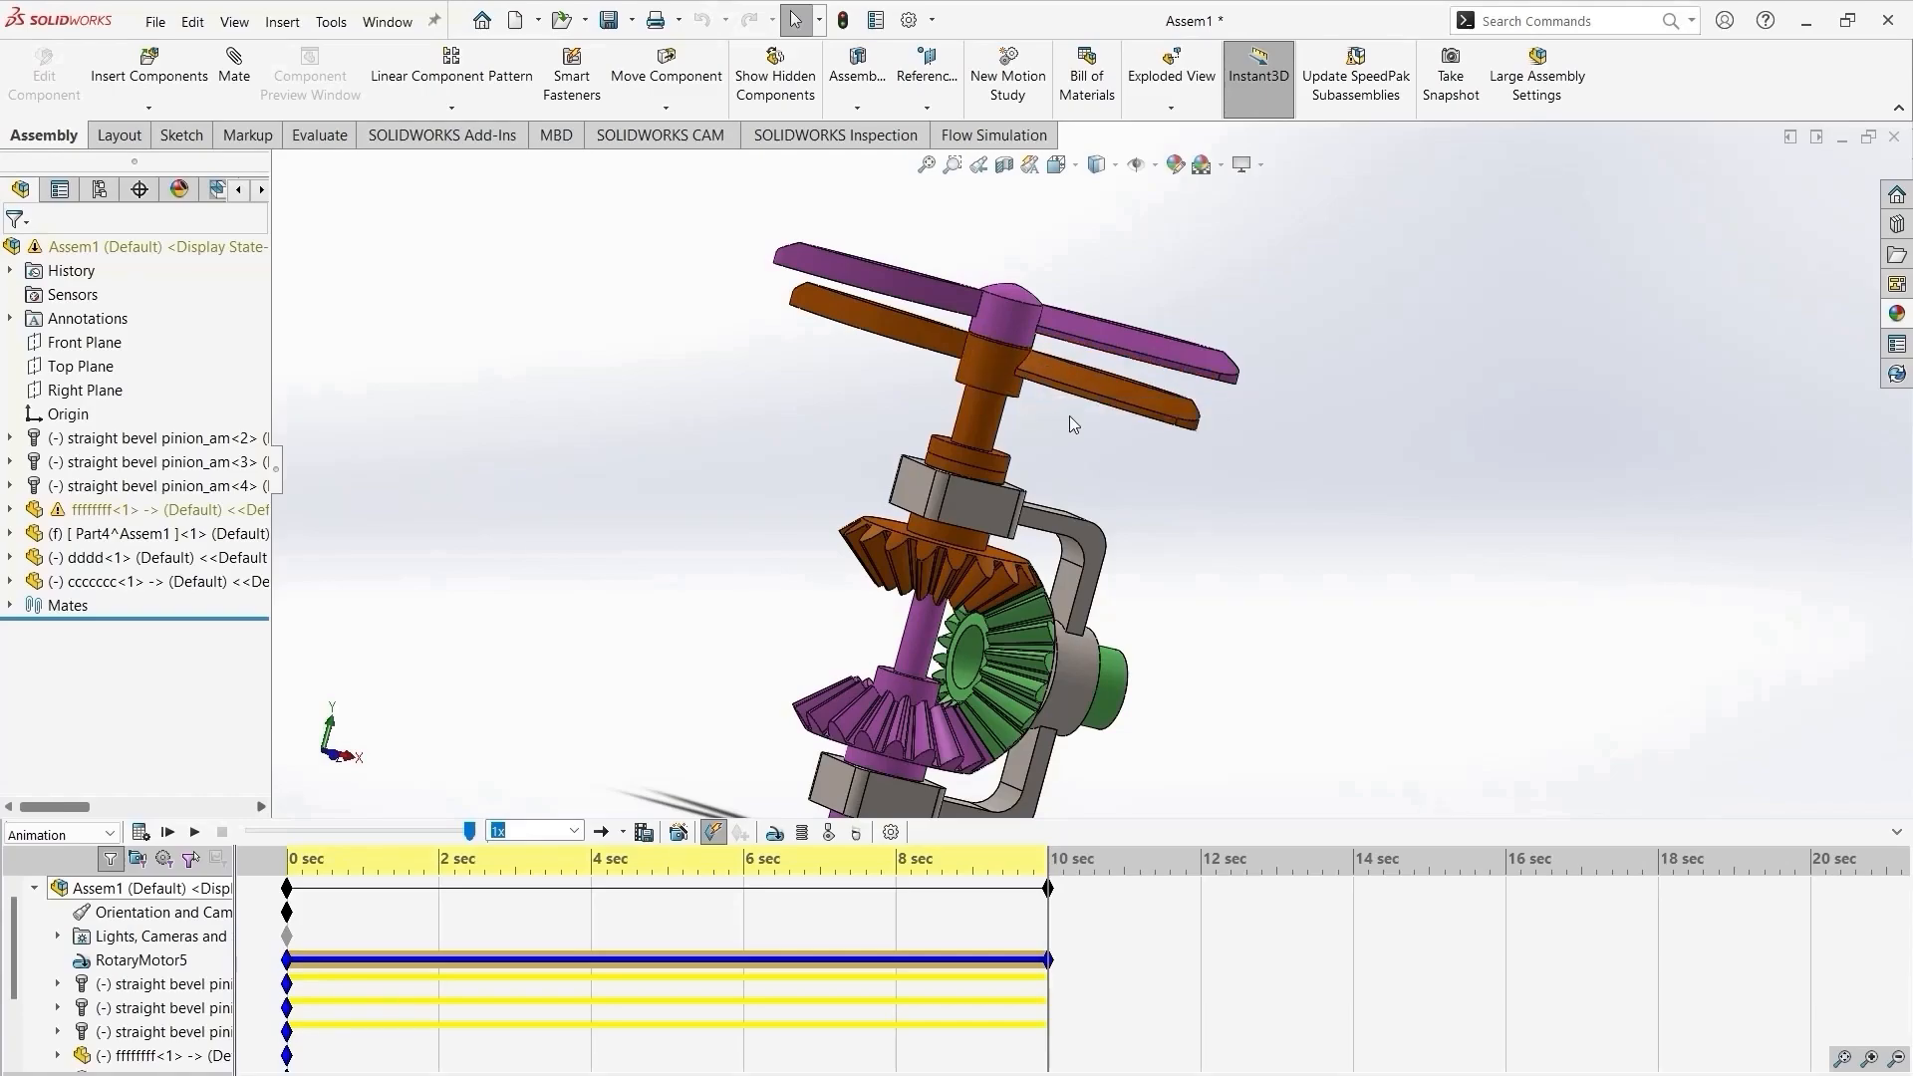
{"action": "middle_click_drag", "start_coordinate": [1175, 493], "coordinate": [1143, 547]}
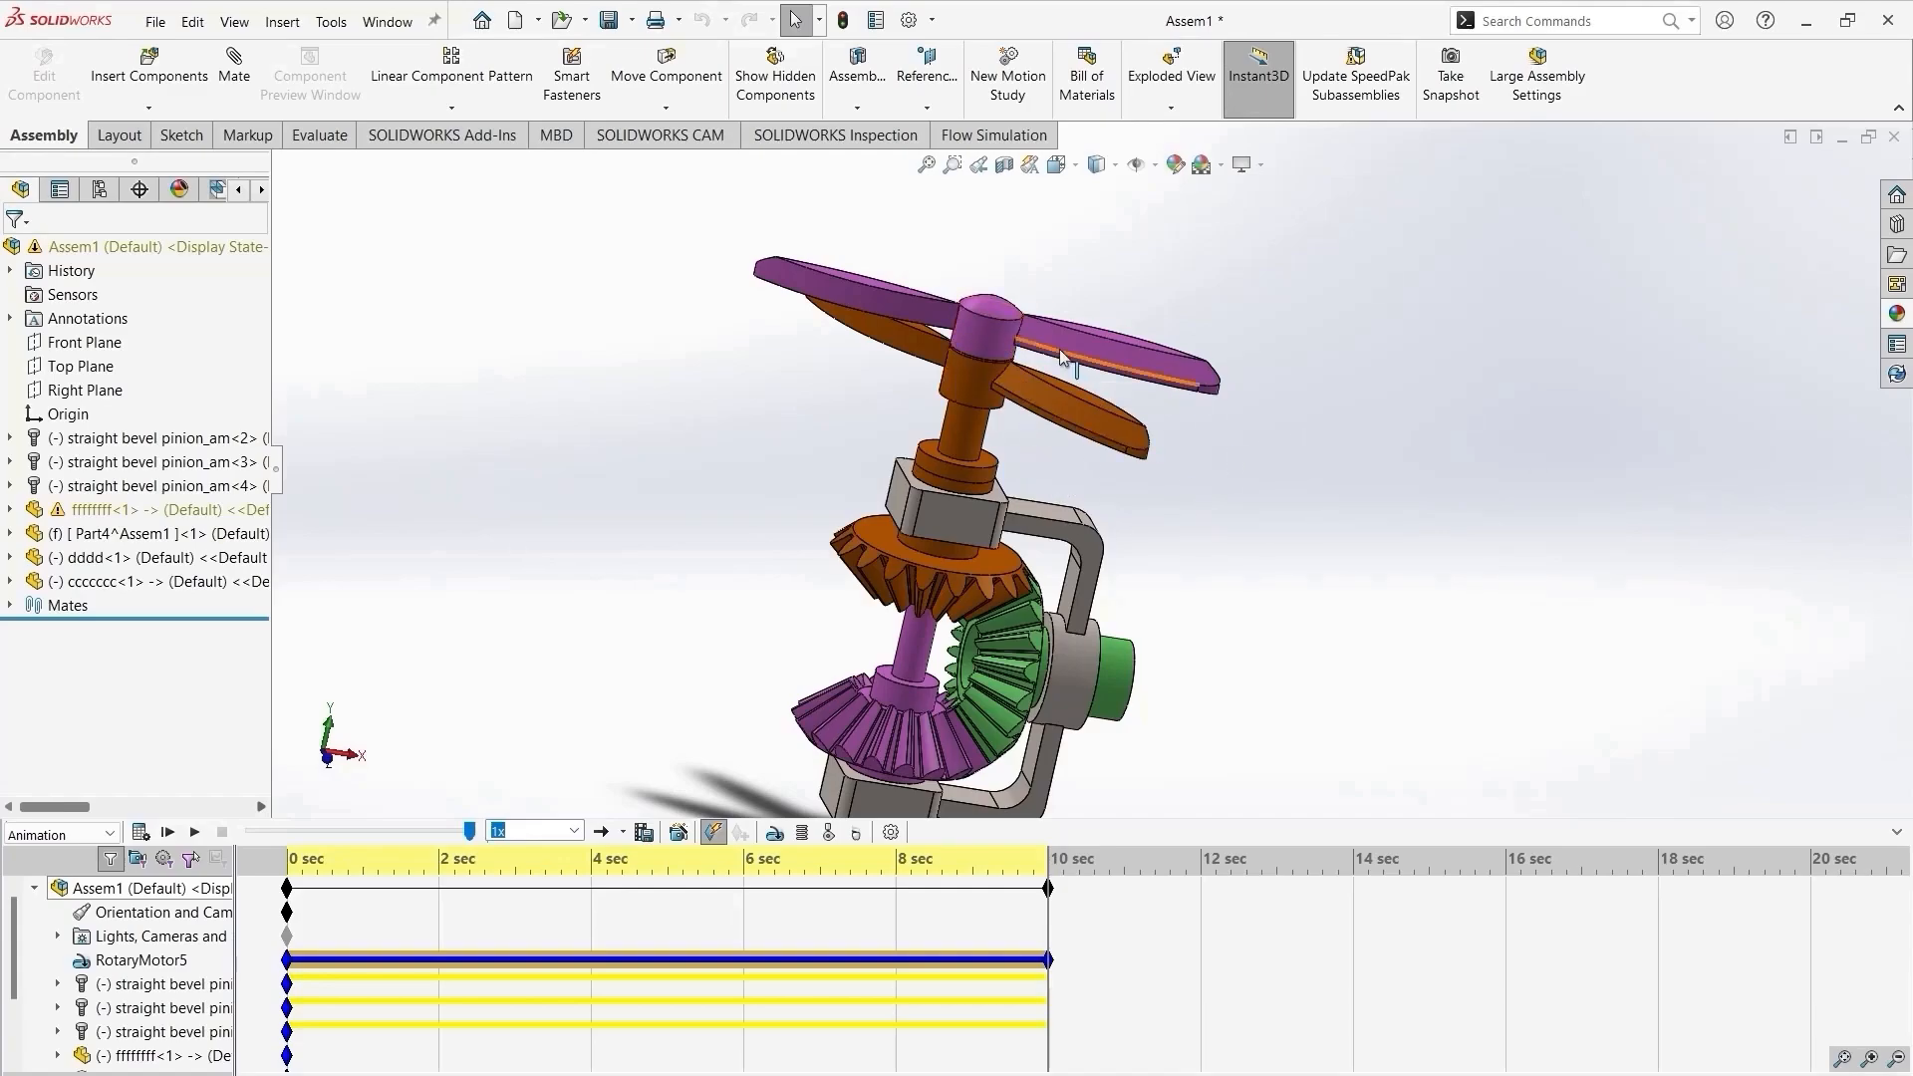
{"action": "scroll", "coordinate": [1055, 771], "scroll_direction": "up", "scroll_amount": 2}
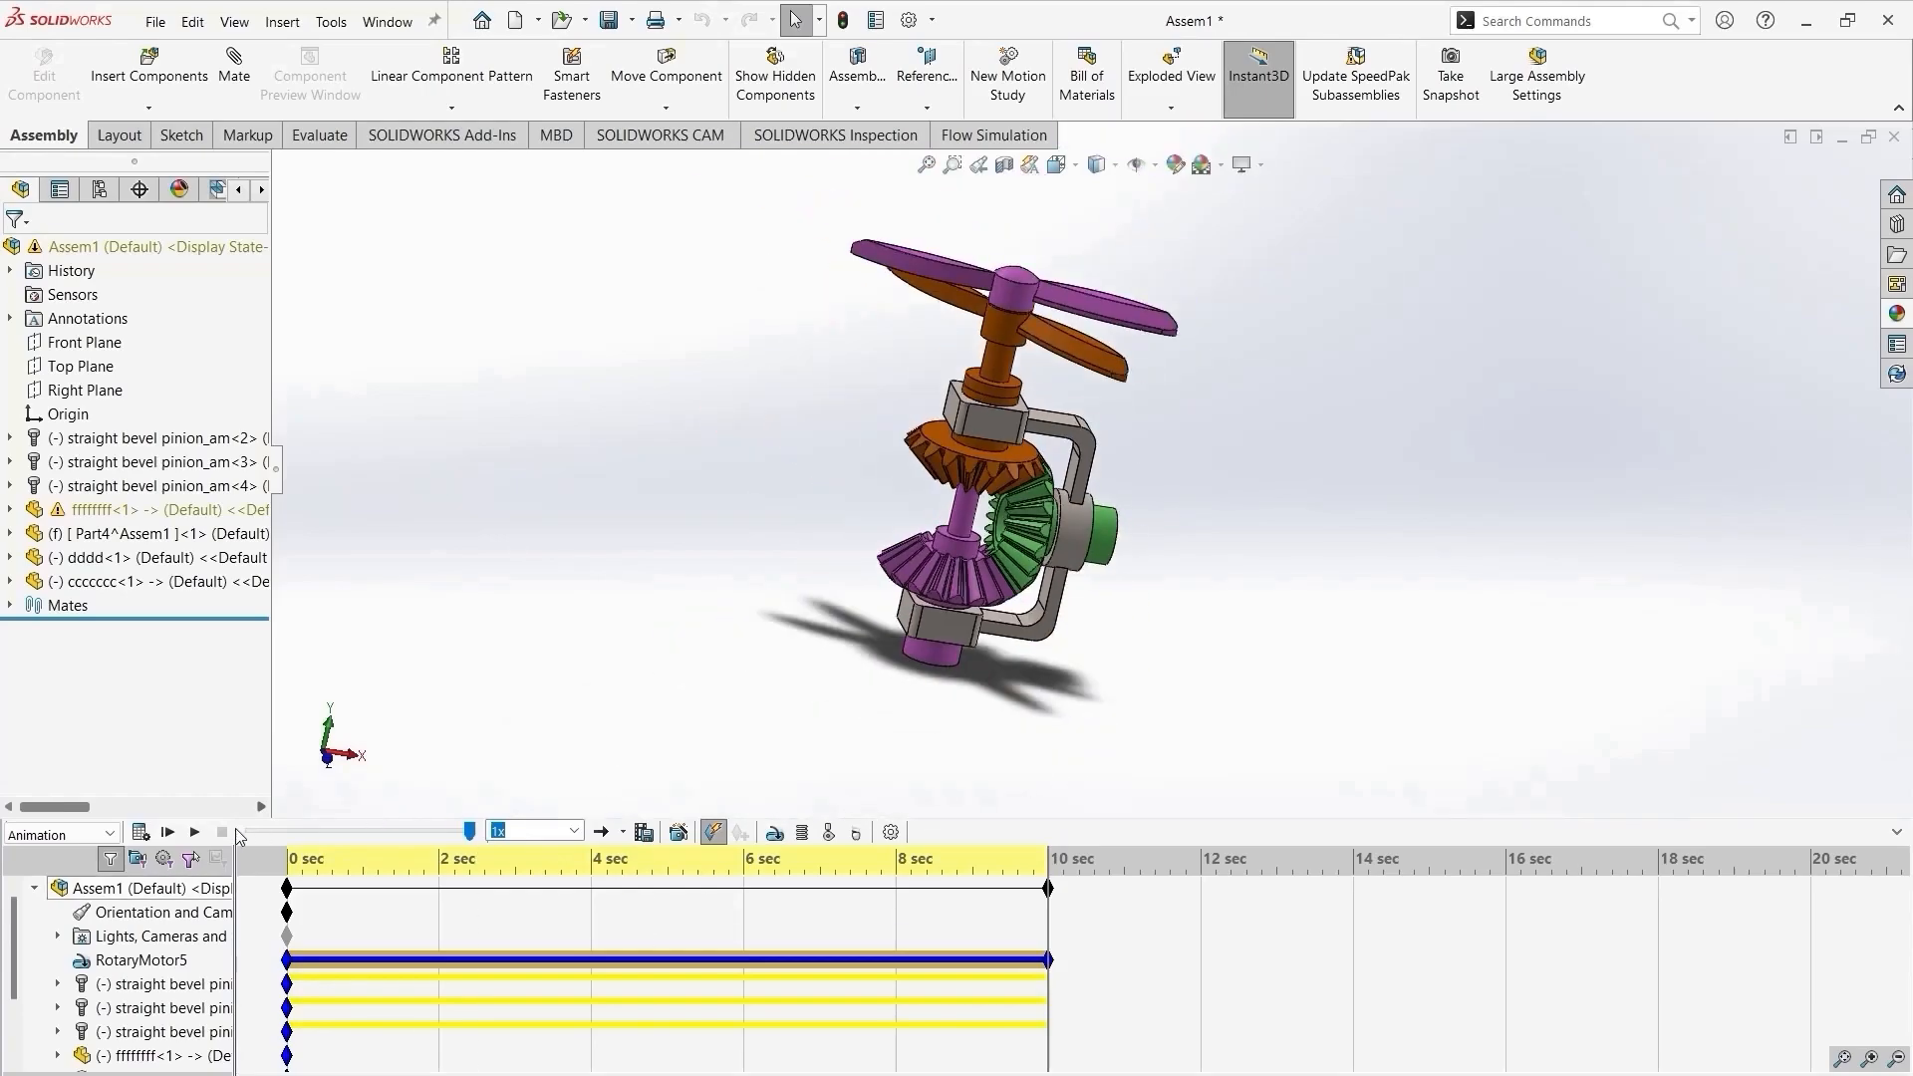
Play the rotor's motion study animation, and close the assembly without saving the modified documents.
{"action": "left_click", "coordinate": [194, 833]}
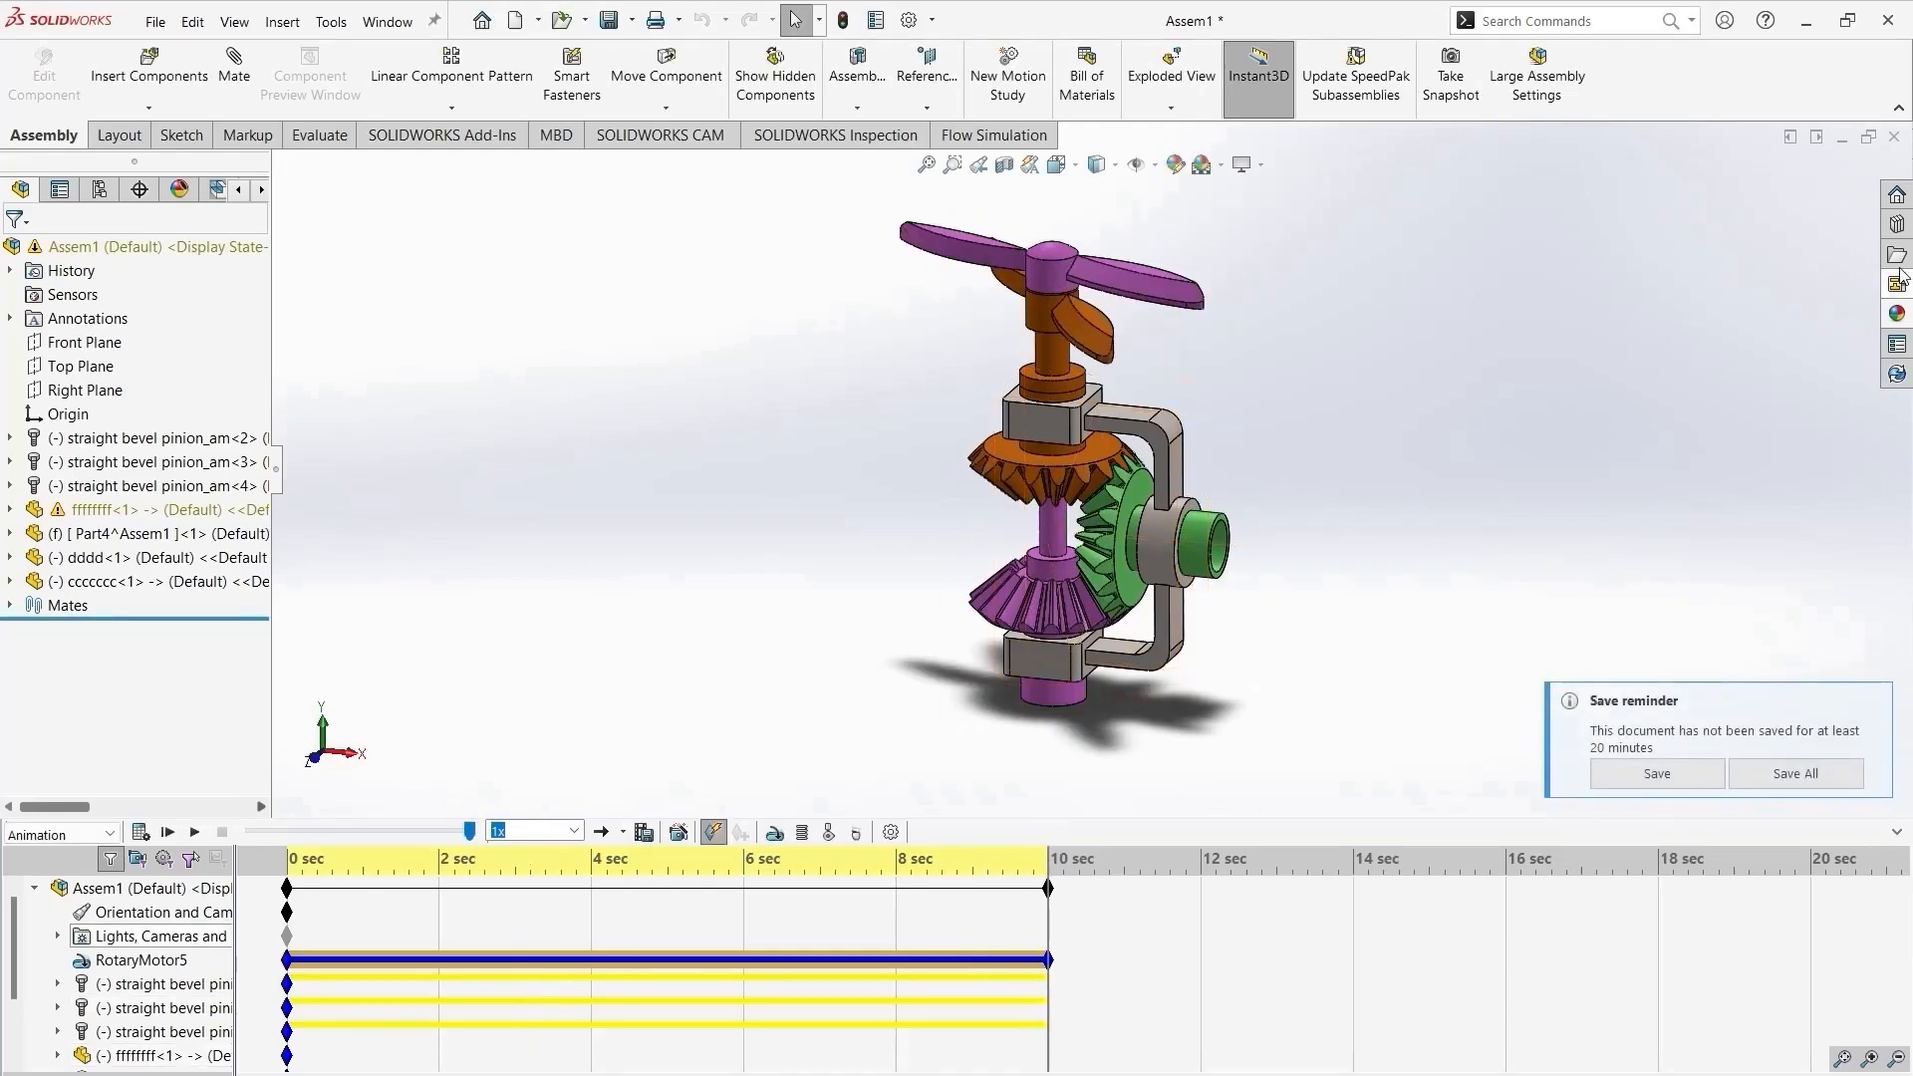
{"action": "left_click", "coordinate": [1892, 140]}
{"action": "left_click", "coordinate": [475, 417]}
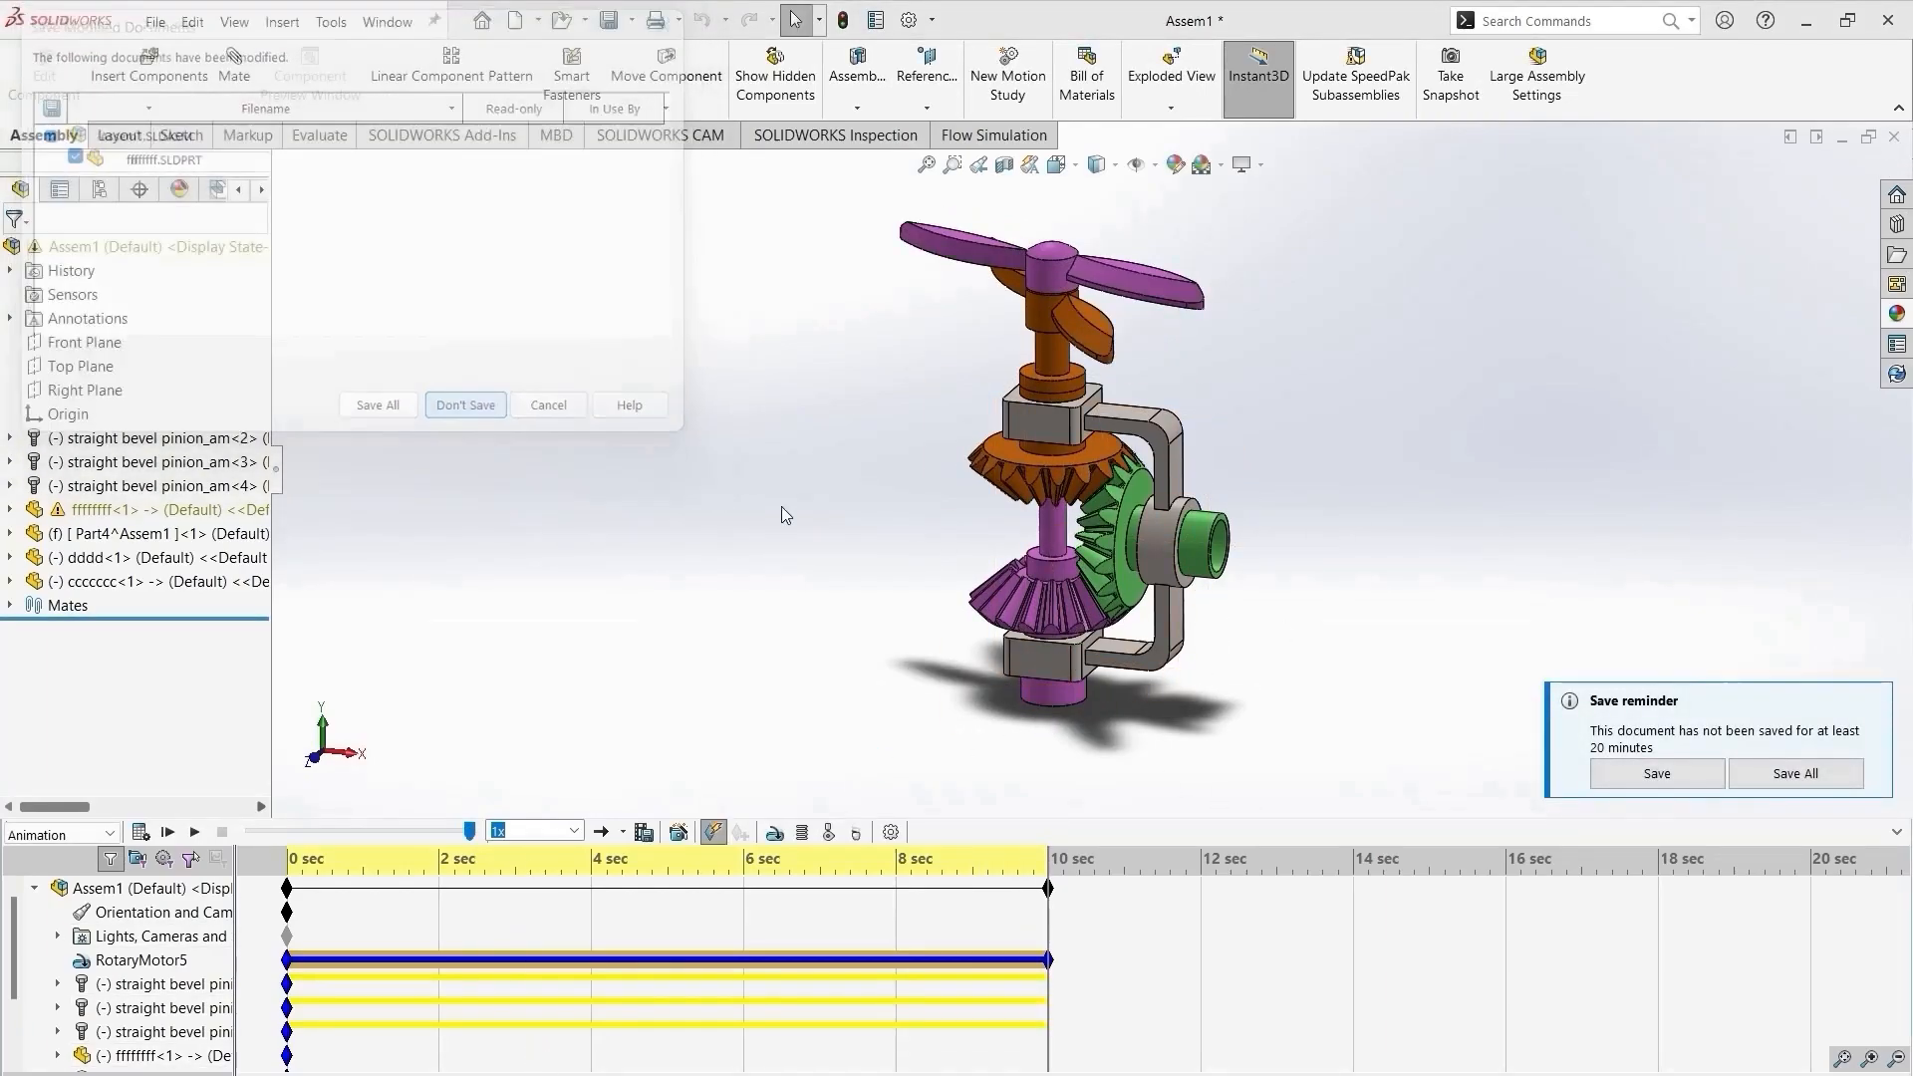
Create a new assembly document and dismiss the initial component insertion without choosing a file.
{"action": "left_click", "coordinate": [361, 20]}
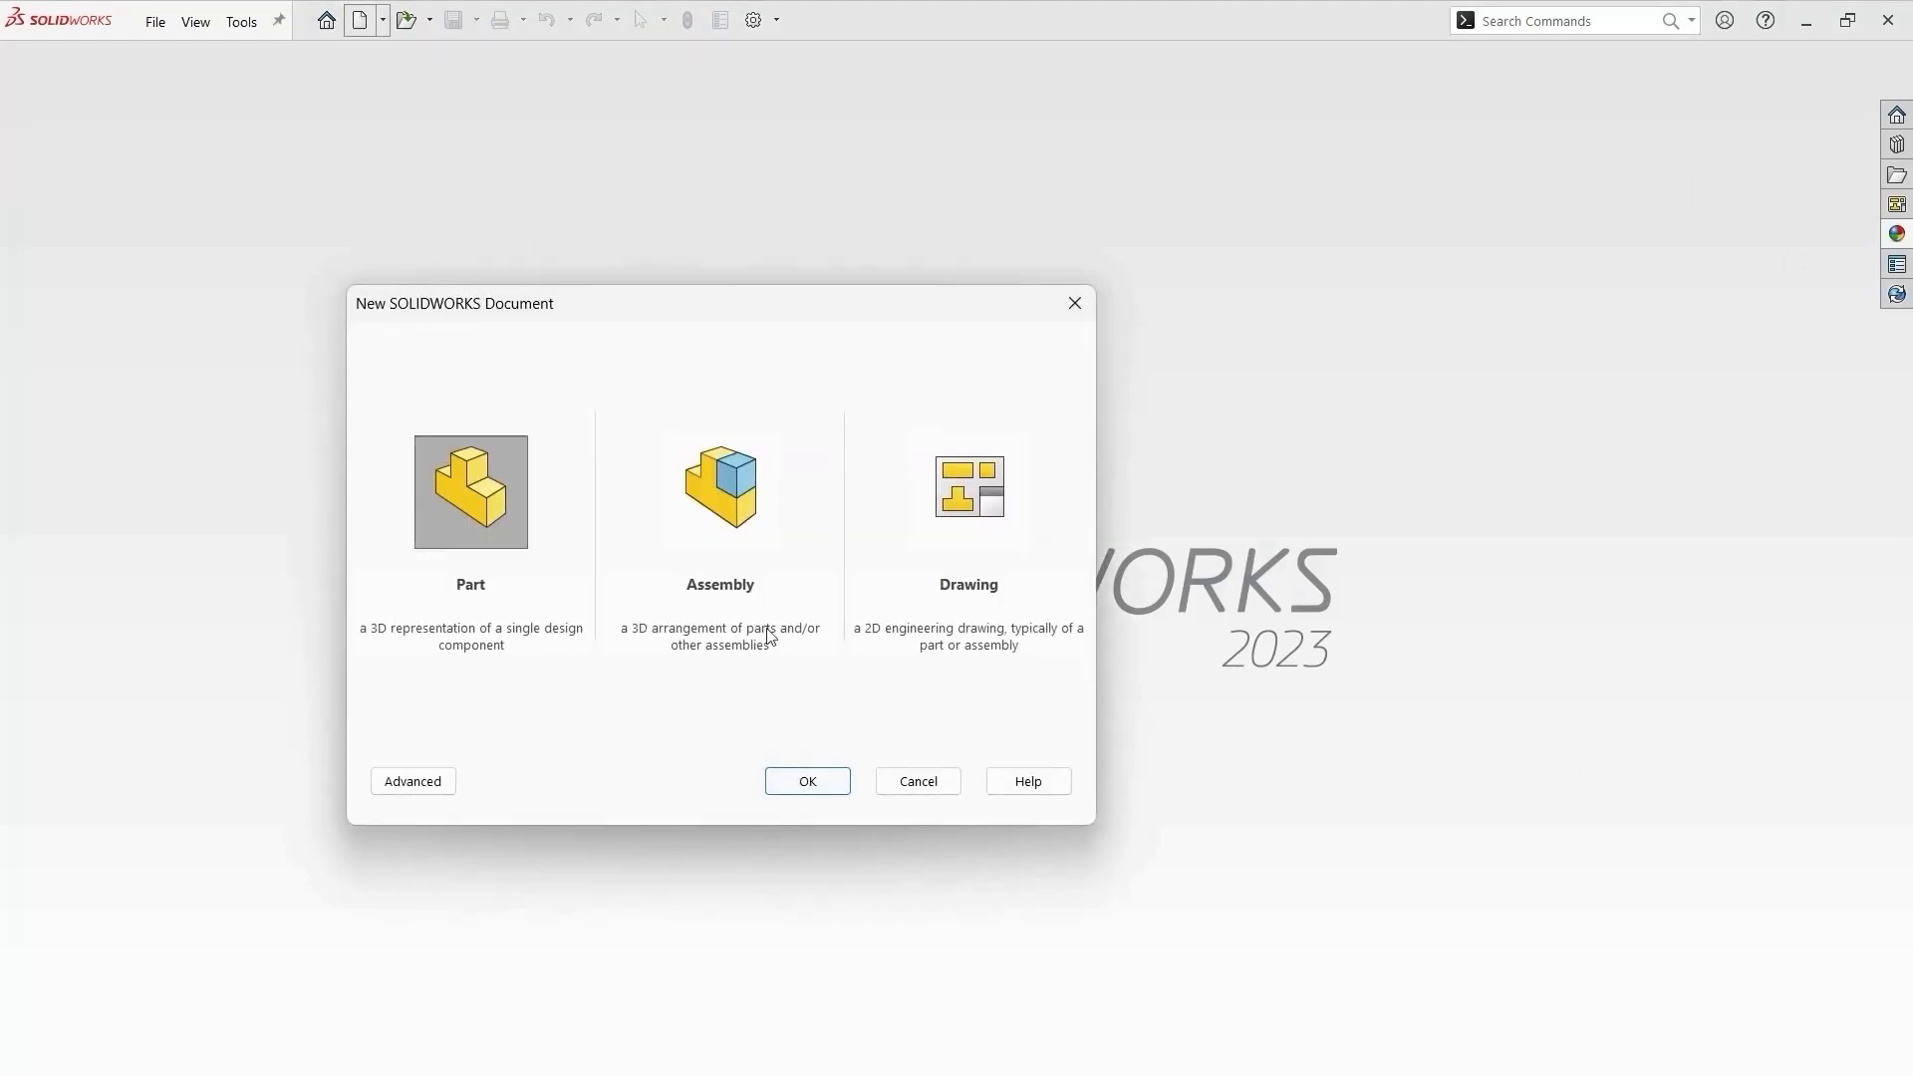
{"action": "left_click", "coordinate": [720, 492]}
{"action": "left_click", "coordinate": [807, 781]}
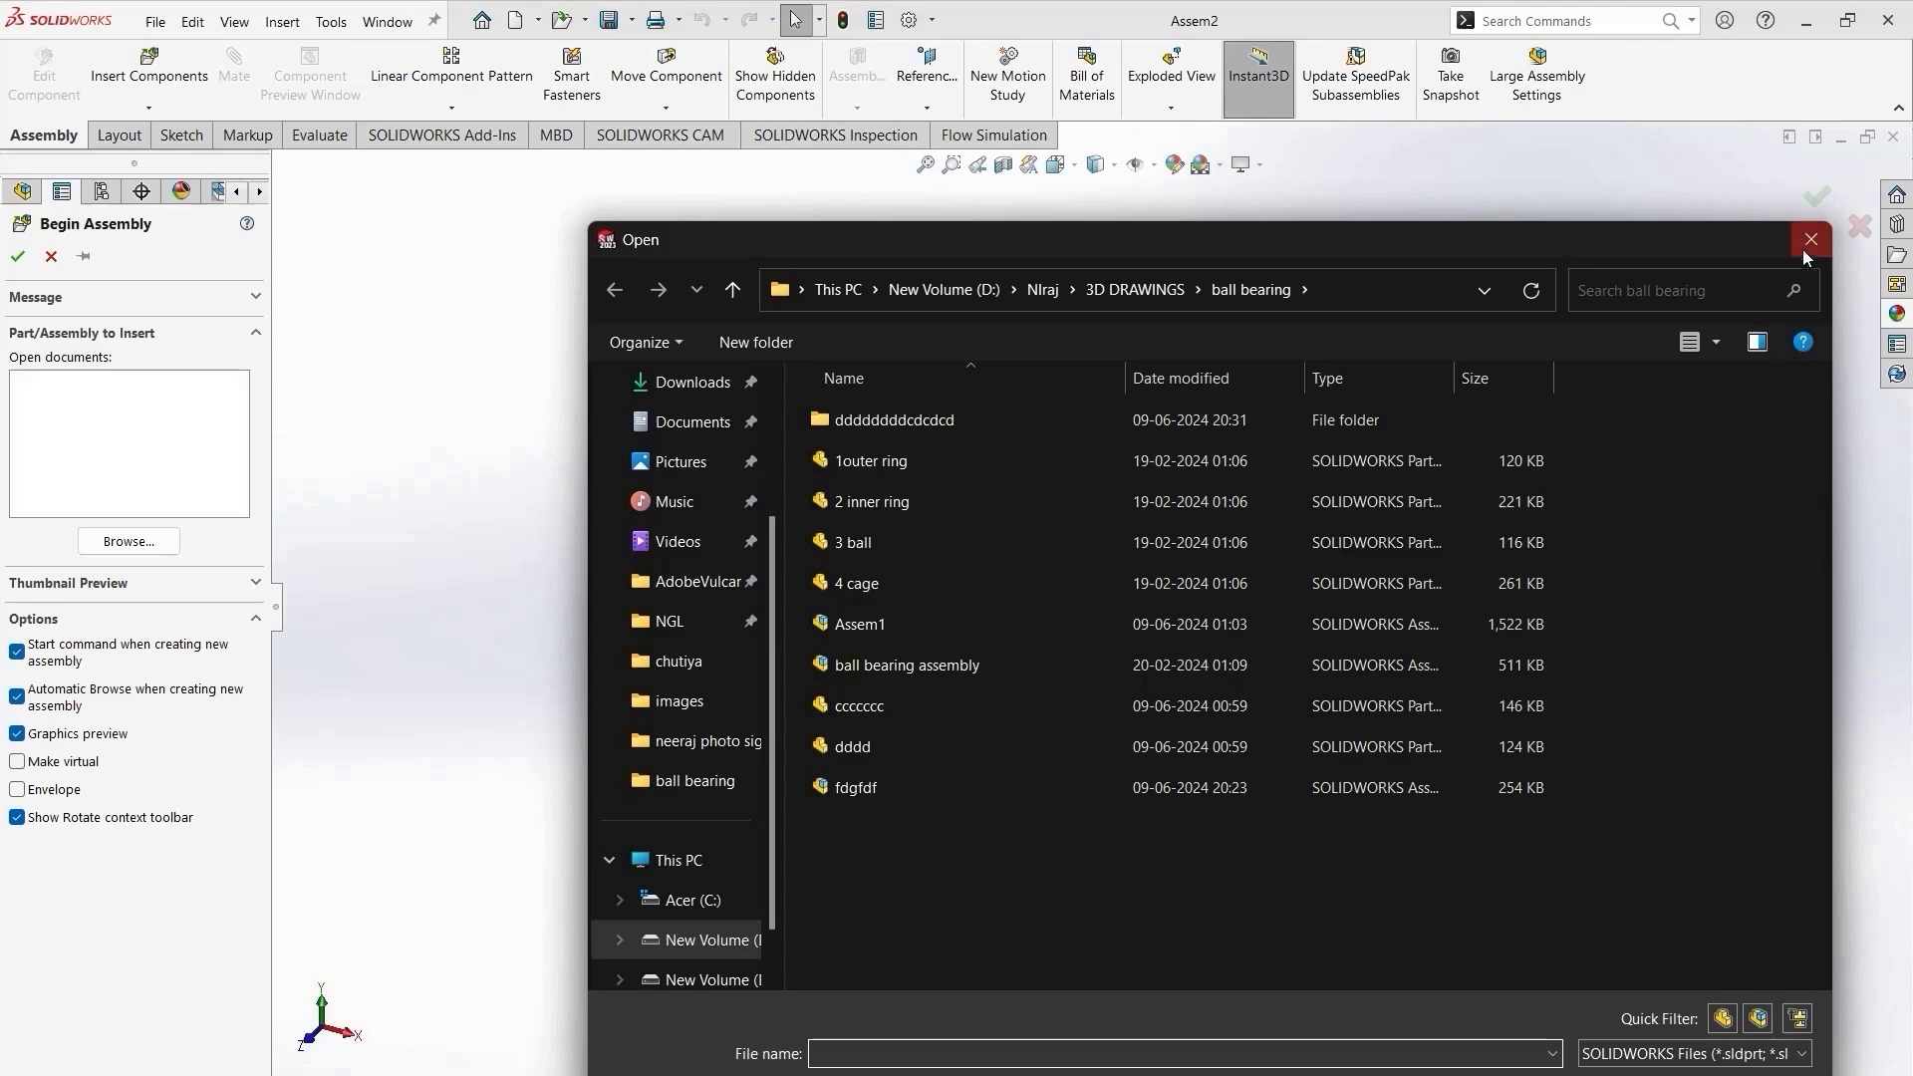
{"action": "left_click", "coordinate": [1808, 244]}
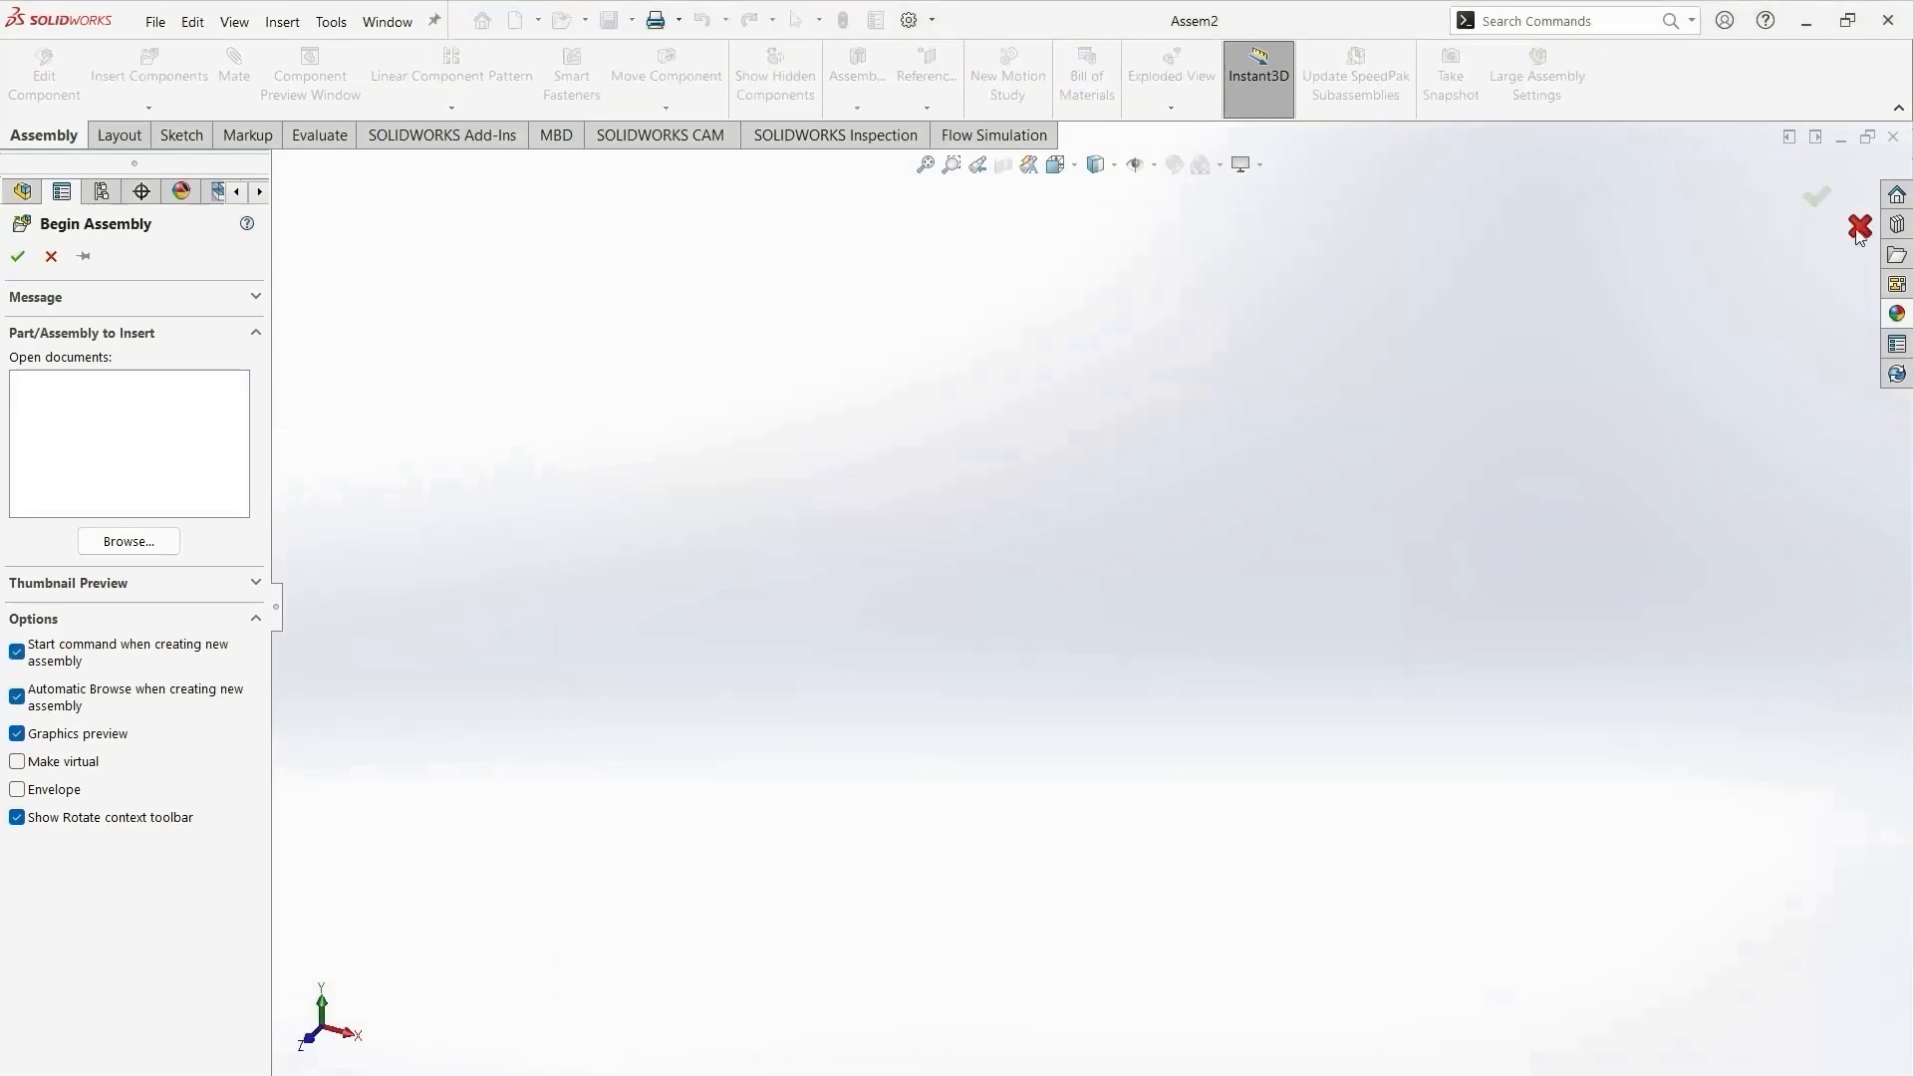
{"action": "left_click", "coordinate": [1860, 225]}
Browse the Toolbox in the Design Library to the ANSI Metric Power Transmission components.
{"action": "left_click", "coordinate": [1896, 224]}
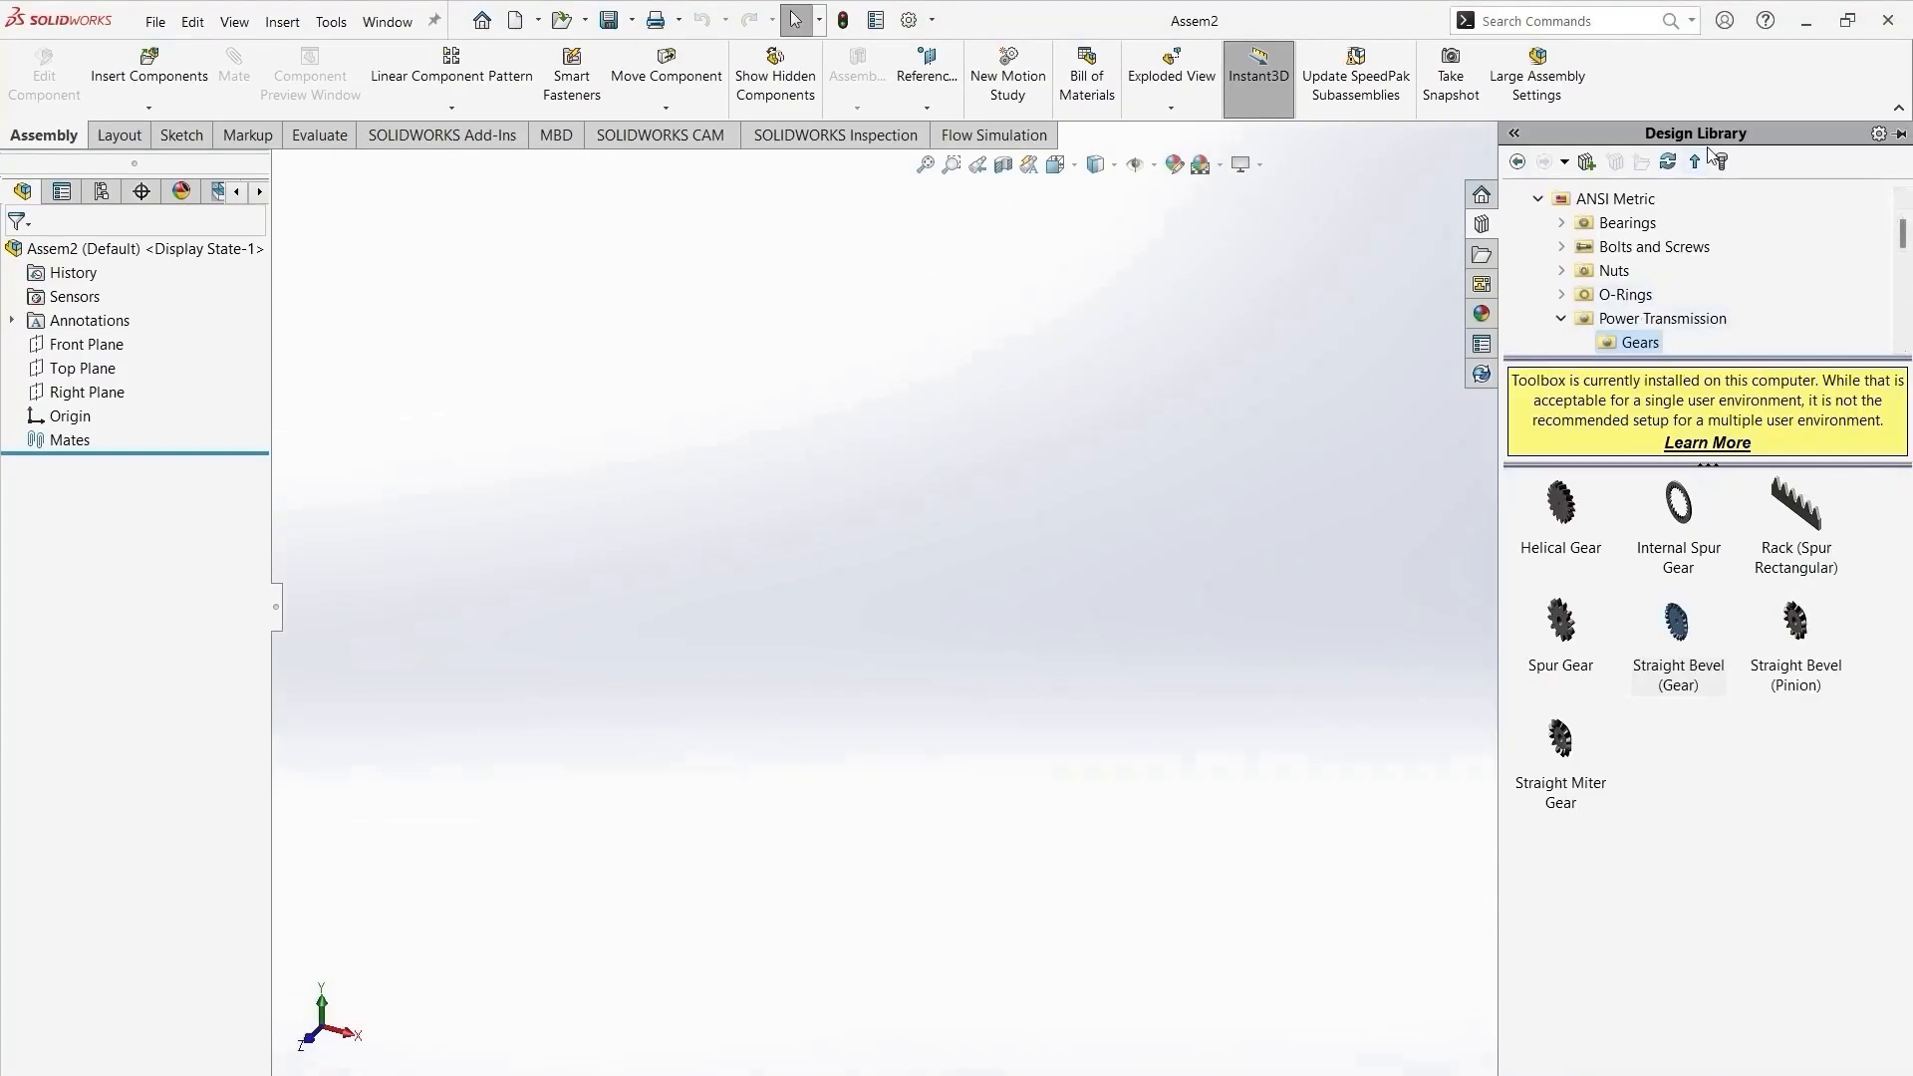
{"action": "scroll", "coordinate": [1540, 193], "scroll_direction": "up", "scroll_amount": 2}
{"action": "double_click", "coordinate": [1632, 200]}
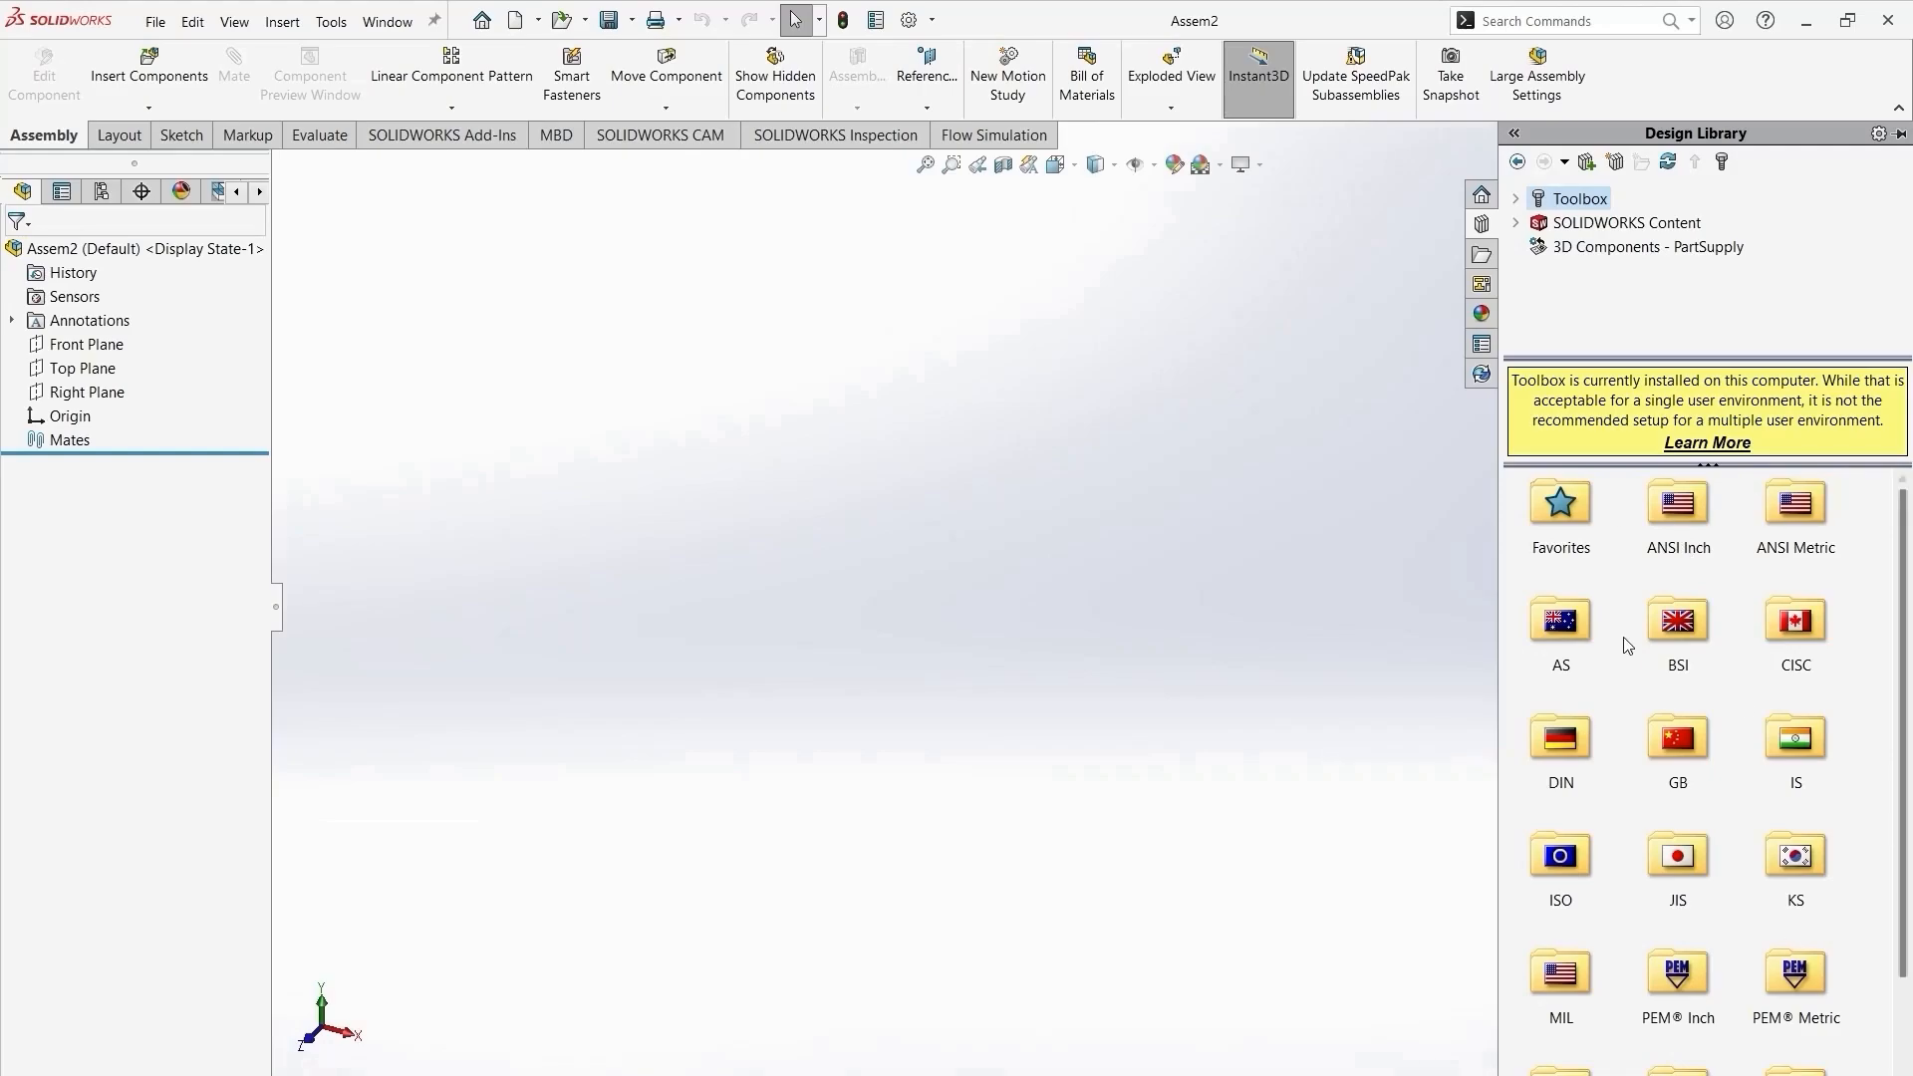
{"action": "double_click", "coordinate": [1806, 513]}
{"action": "double_click", "coordinate": [1678, 620]}
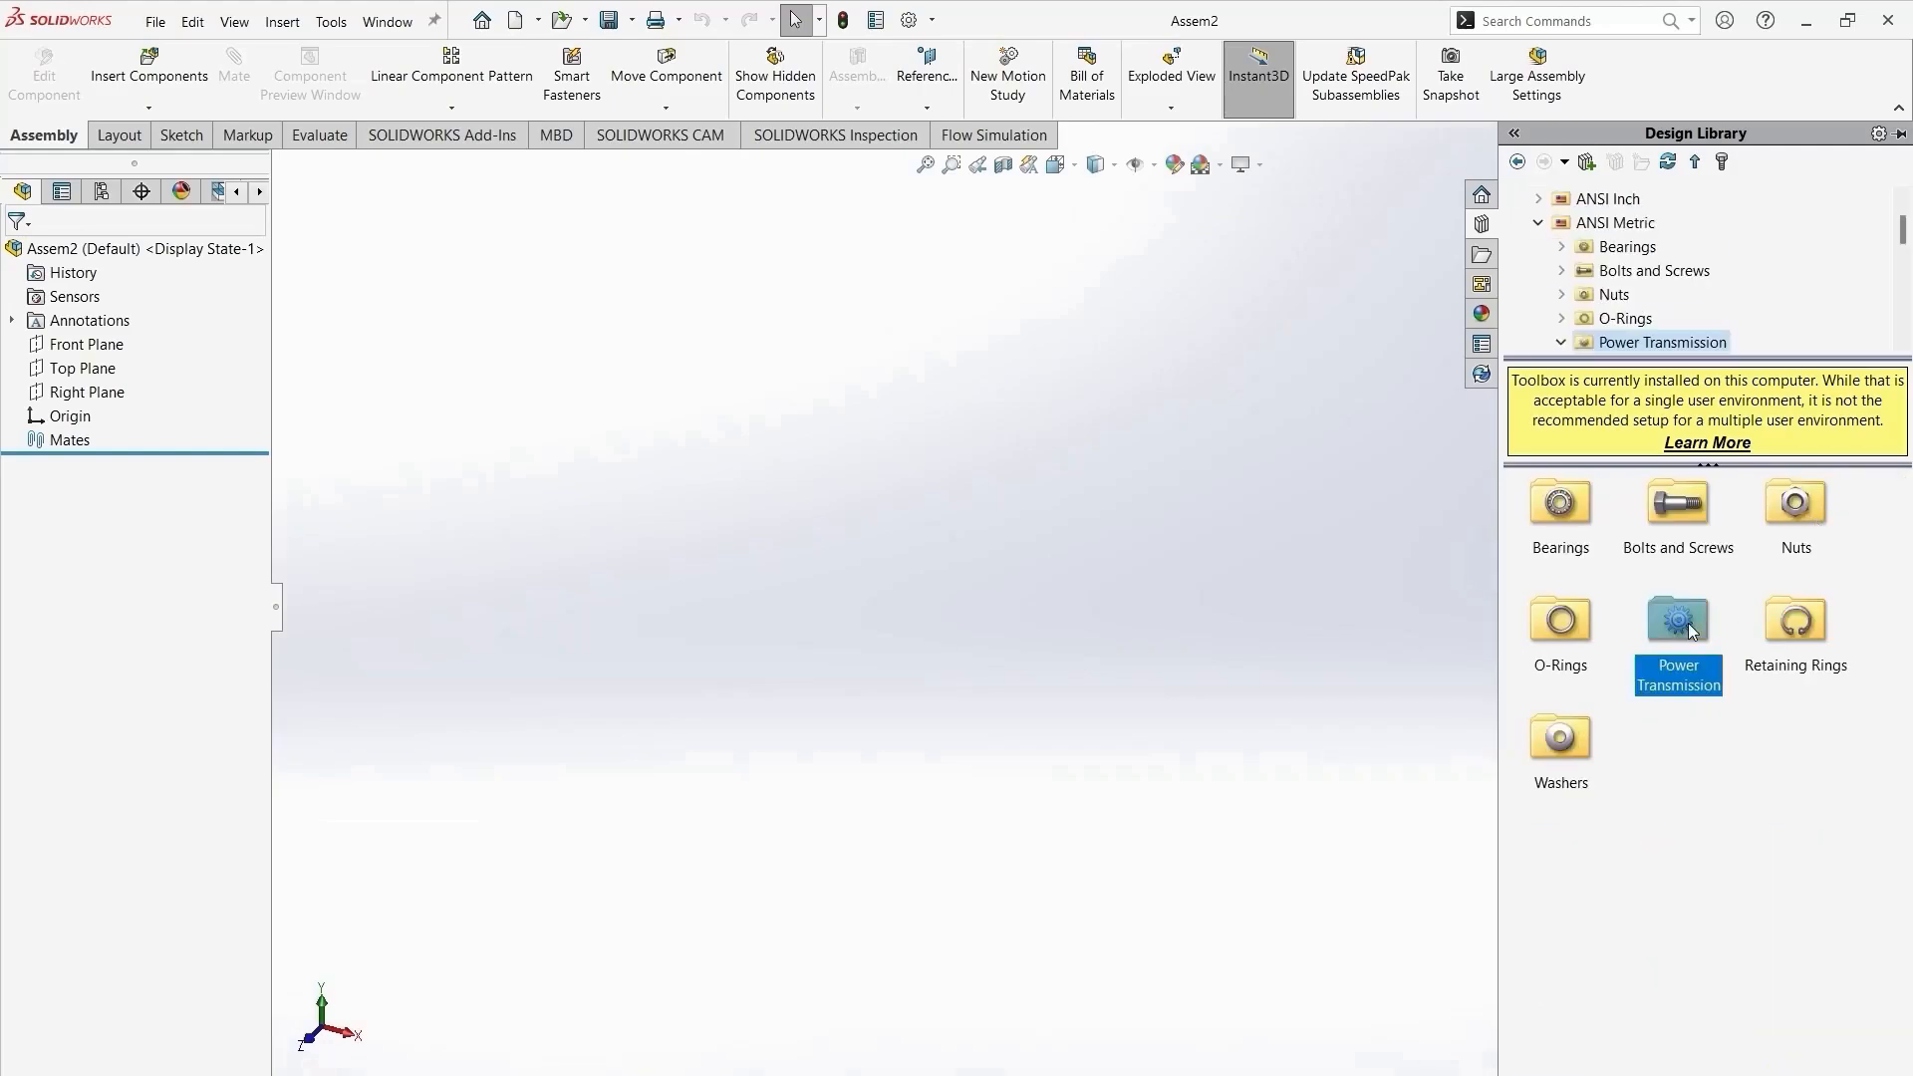
Insert an ANSI Metric straight bevel gear with module 2, 18 teeth, 18 pinion teeth, 12 face width and 12 shaft diameter.
{"action": "left_click_drag", "start_coordinate": [1682, 643], "coordinate": [1002, 654]}
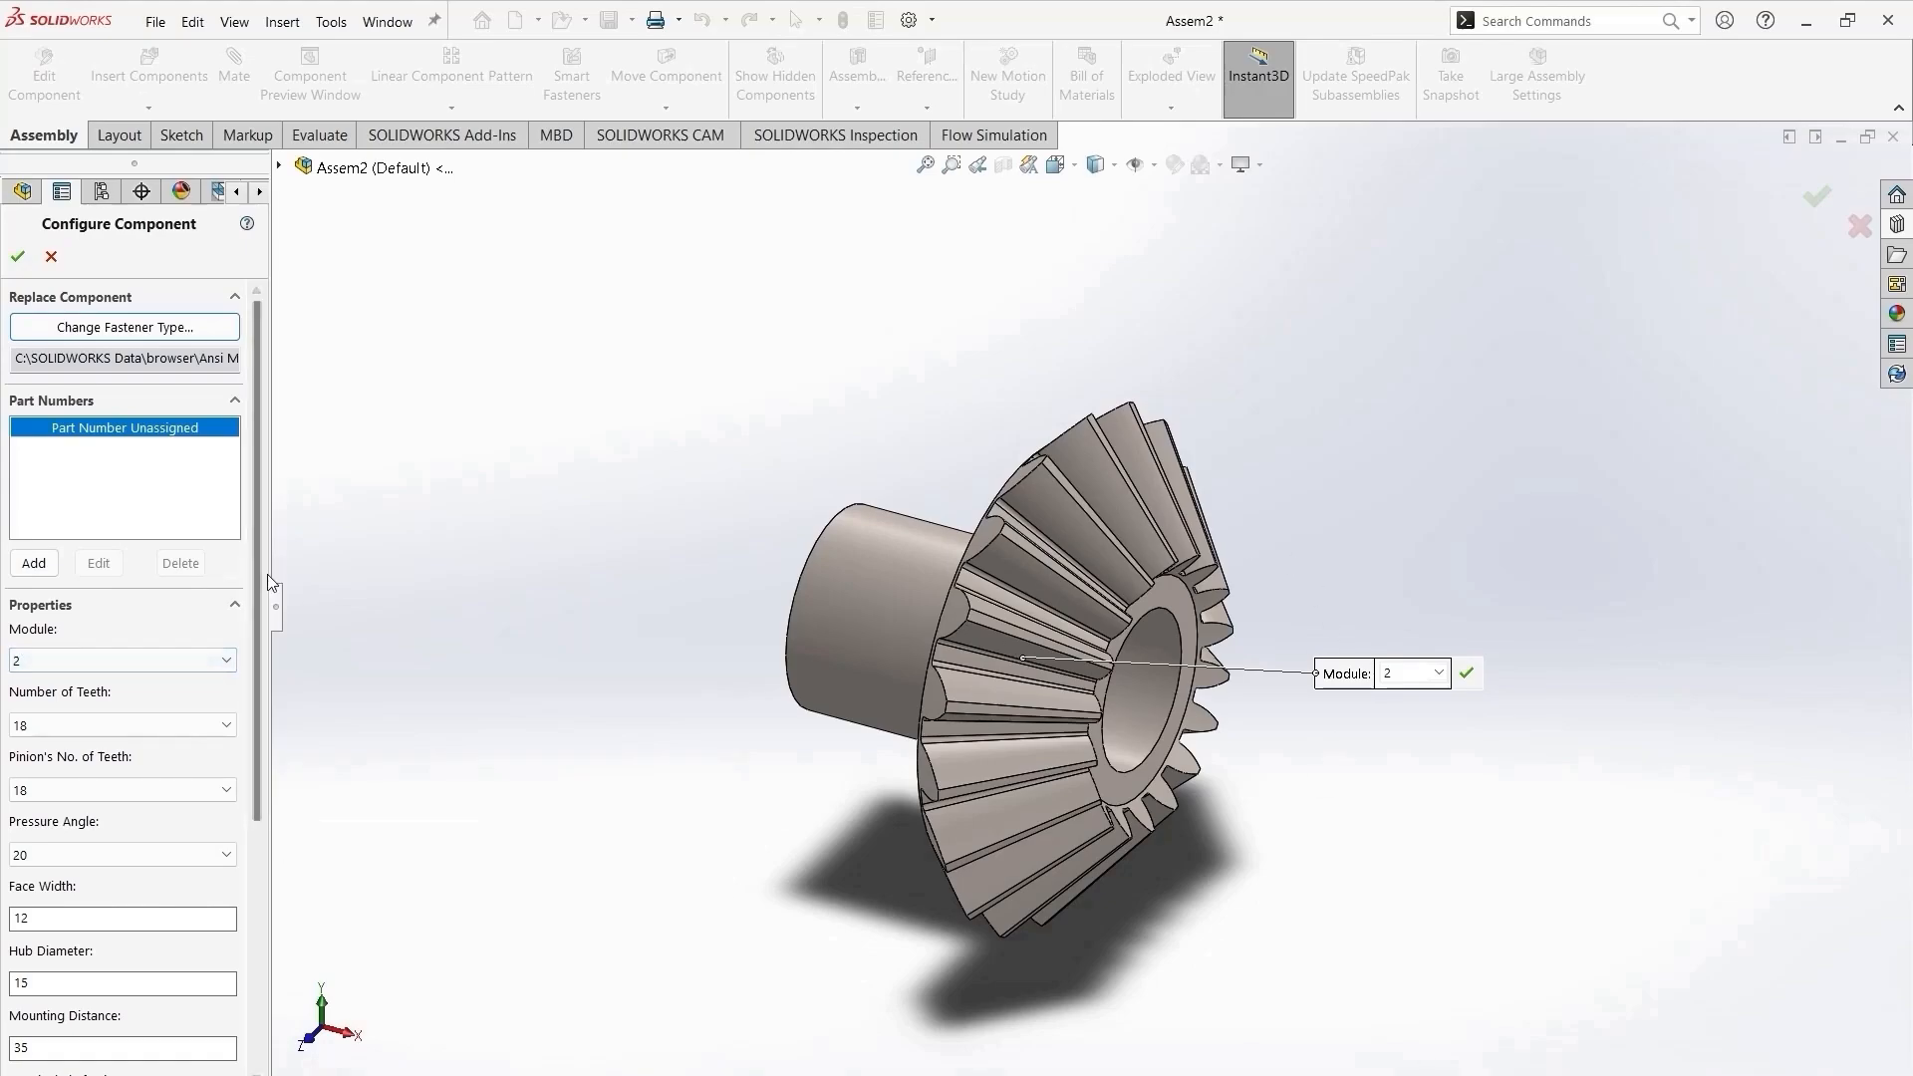
{"action": "left_click_drag", "start_coordinate": [257, 576], "coordinate": [253, 641]}
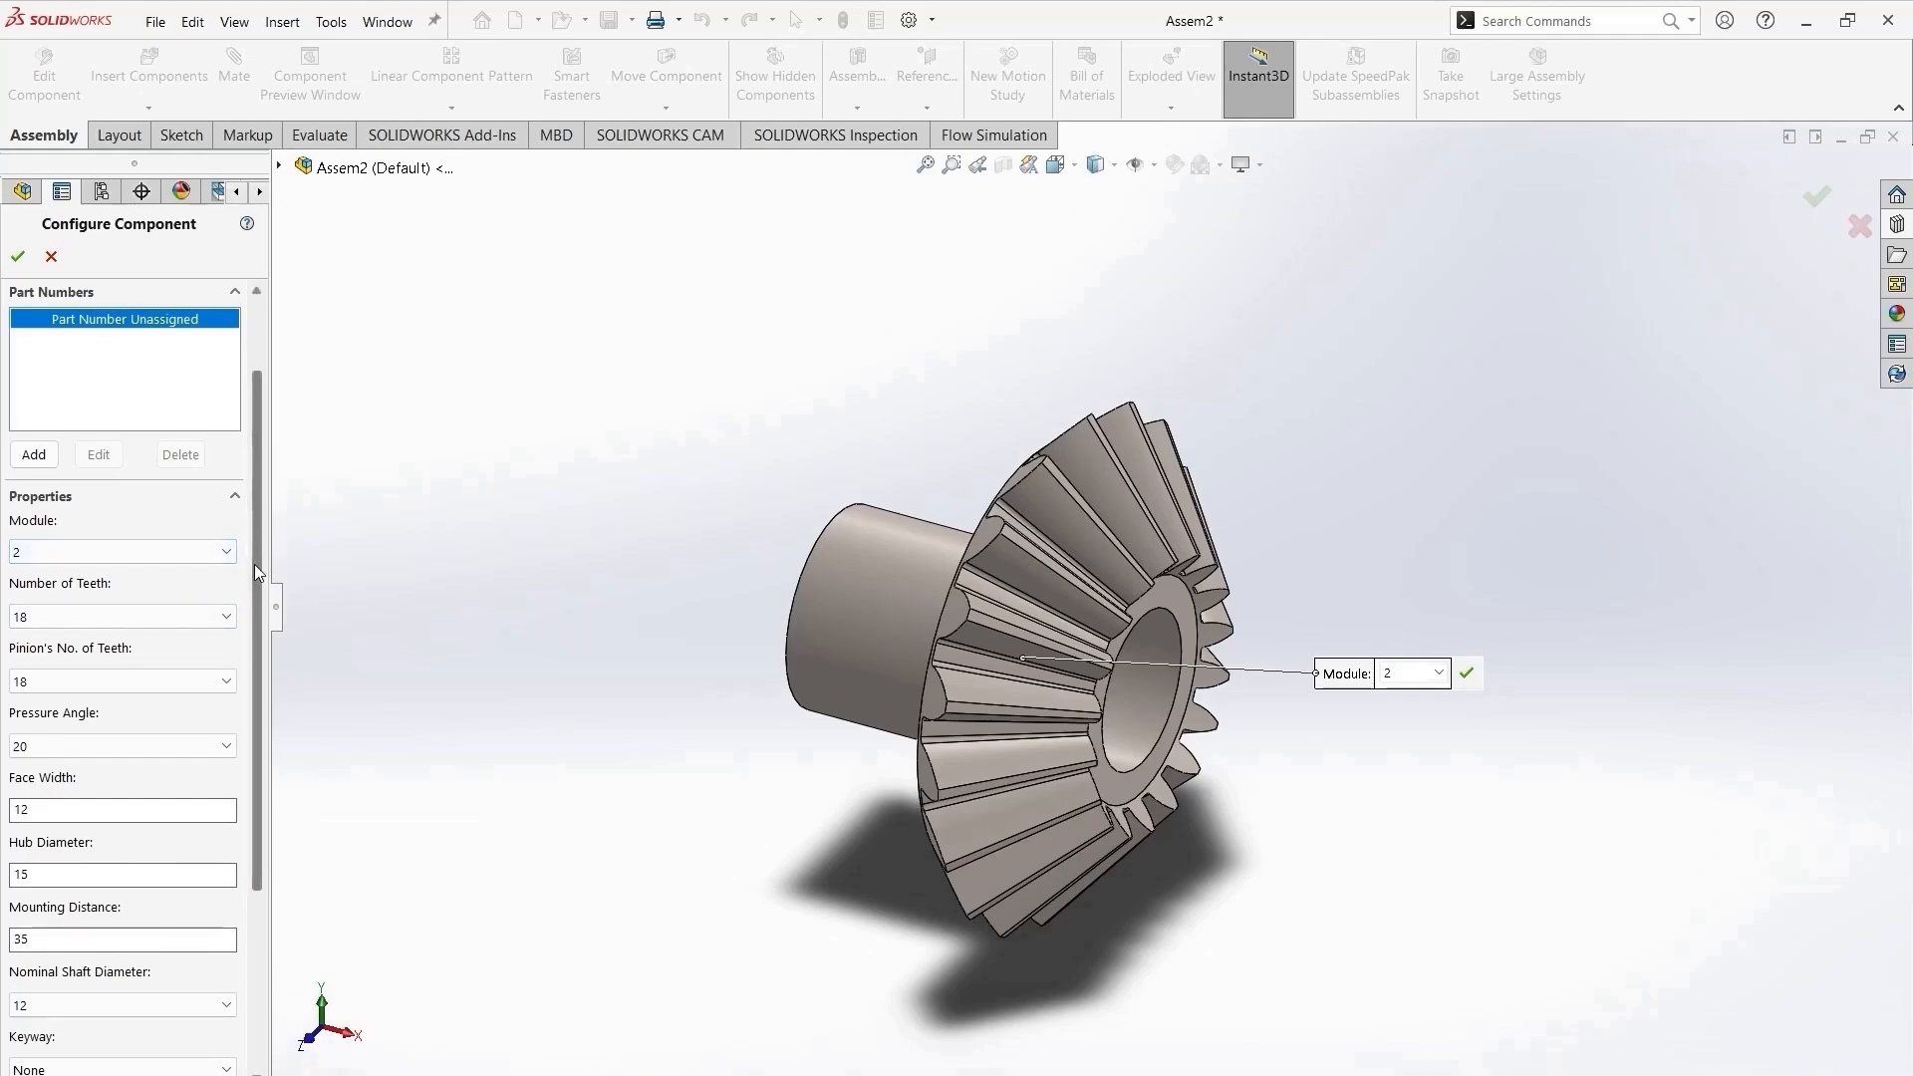
{"action": "left_click_drag", "start_coordinate": [255, 564], "coordinate": [255, 577]}
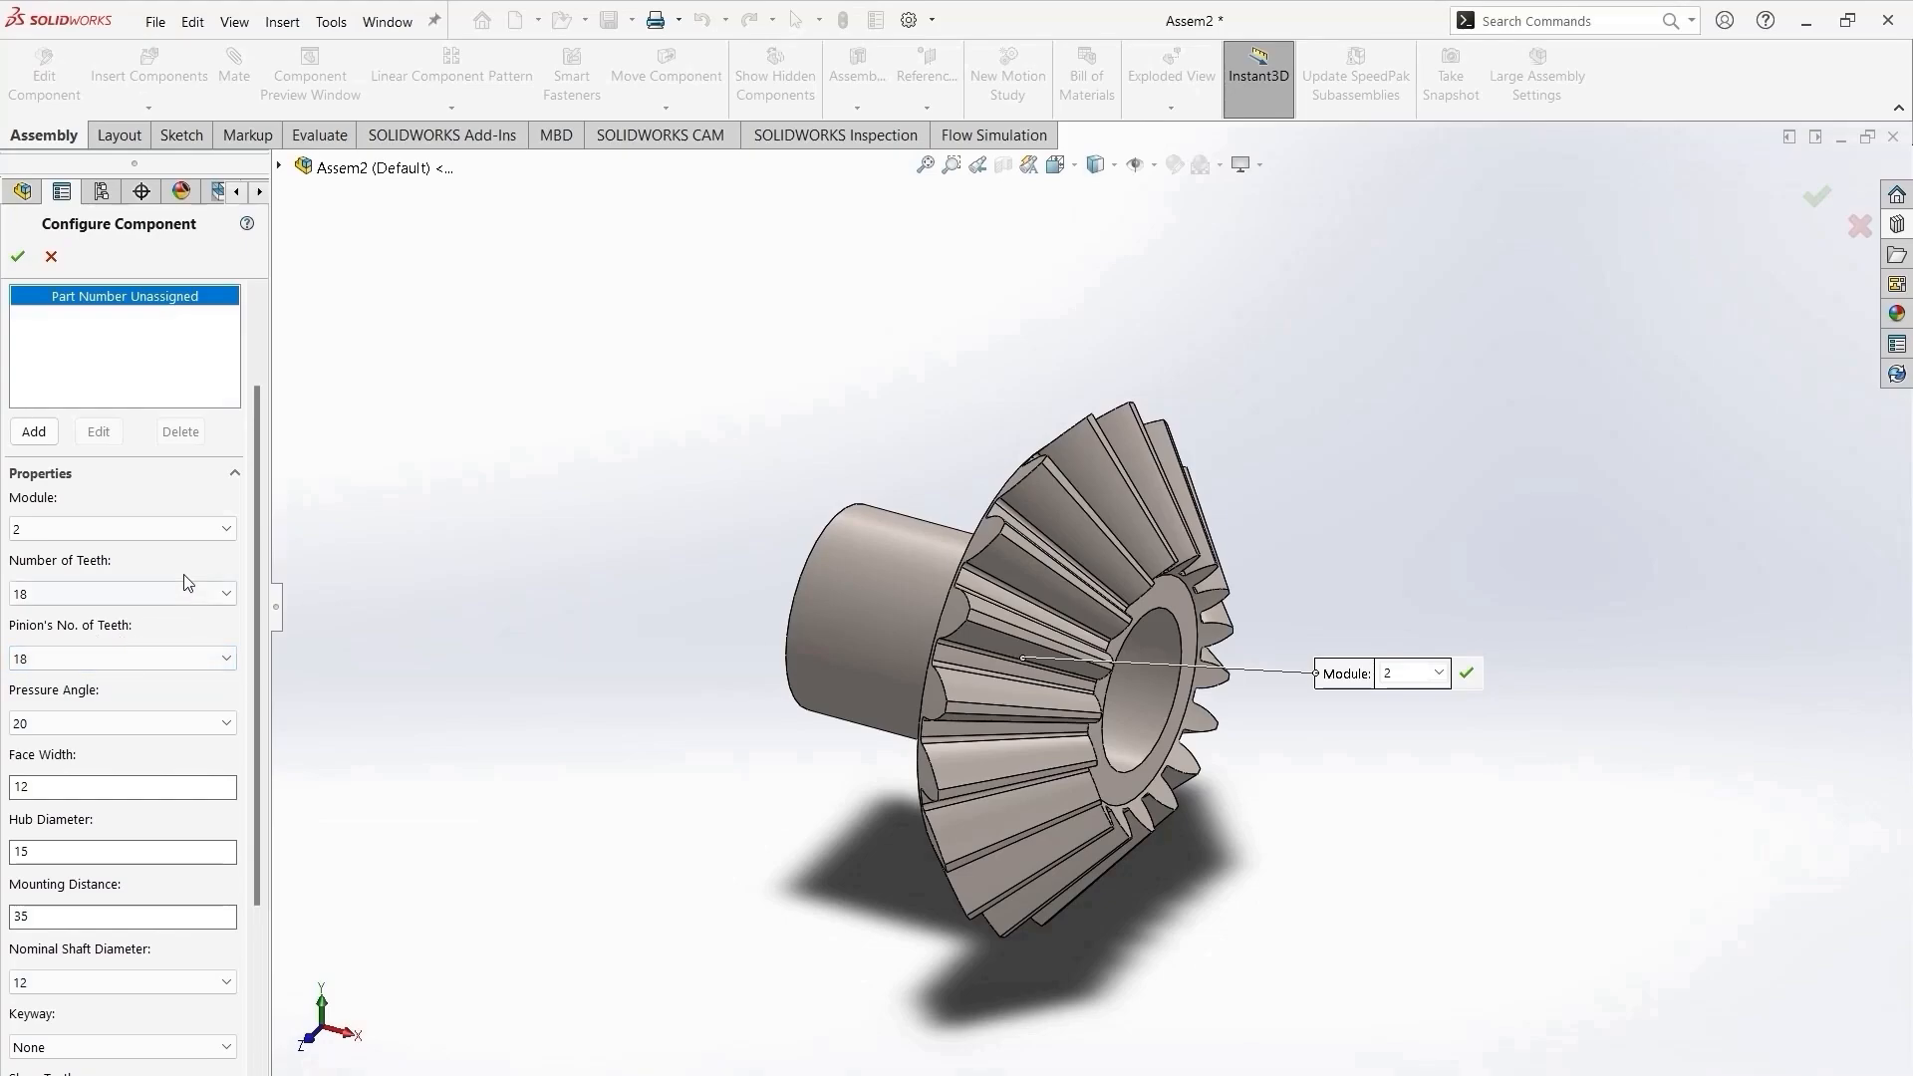
{"action": "left_click", "coordinate": [26, 262]}
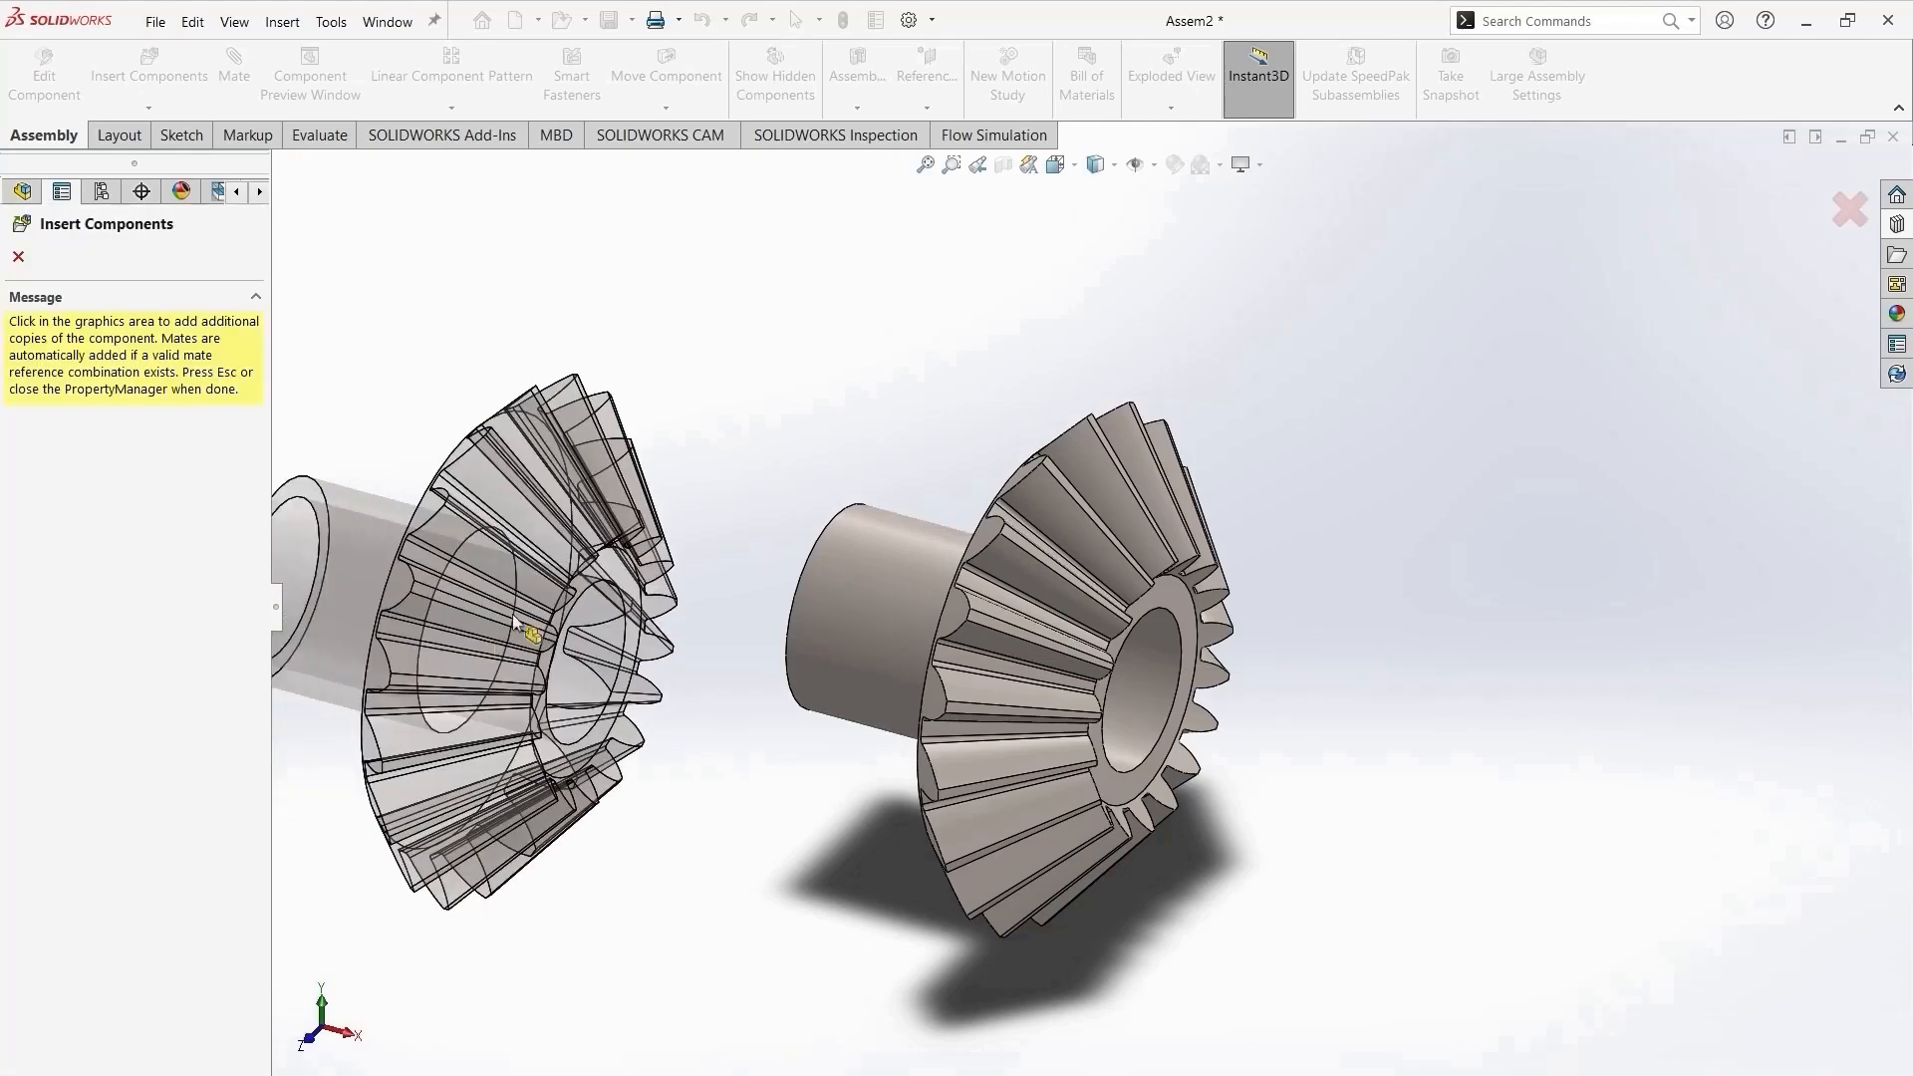
Place two more copies of the straight bevel gear beside the first one and finish inserting components.
{"action": "left_click", "coordinate": [1720, 544]}
{"action": "scroll", "coordinate": [1784, 682], "scroll_direction": "up", "scroll_amount": 3}
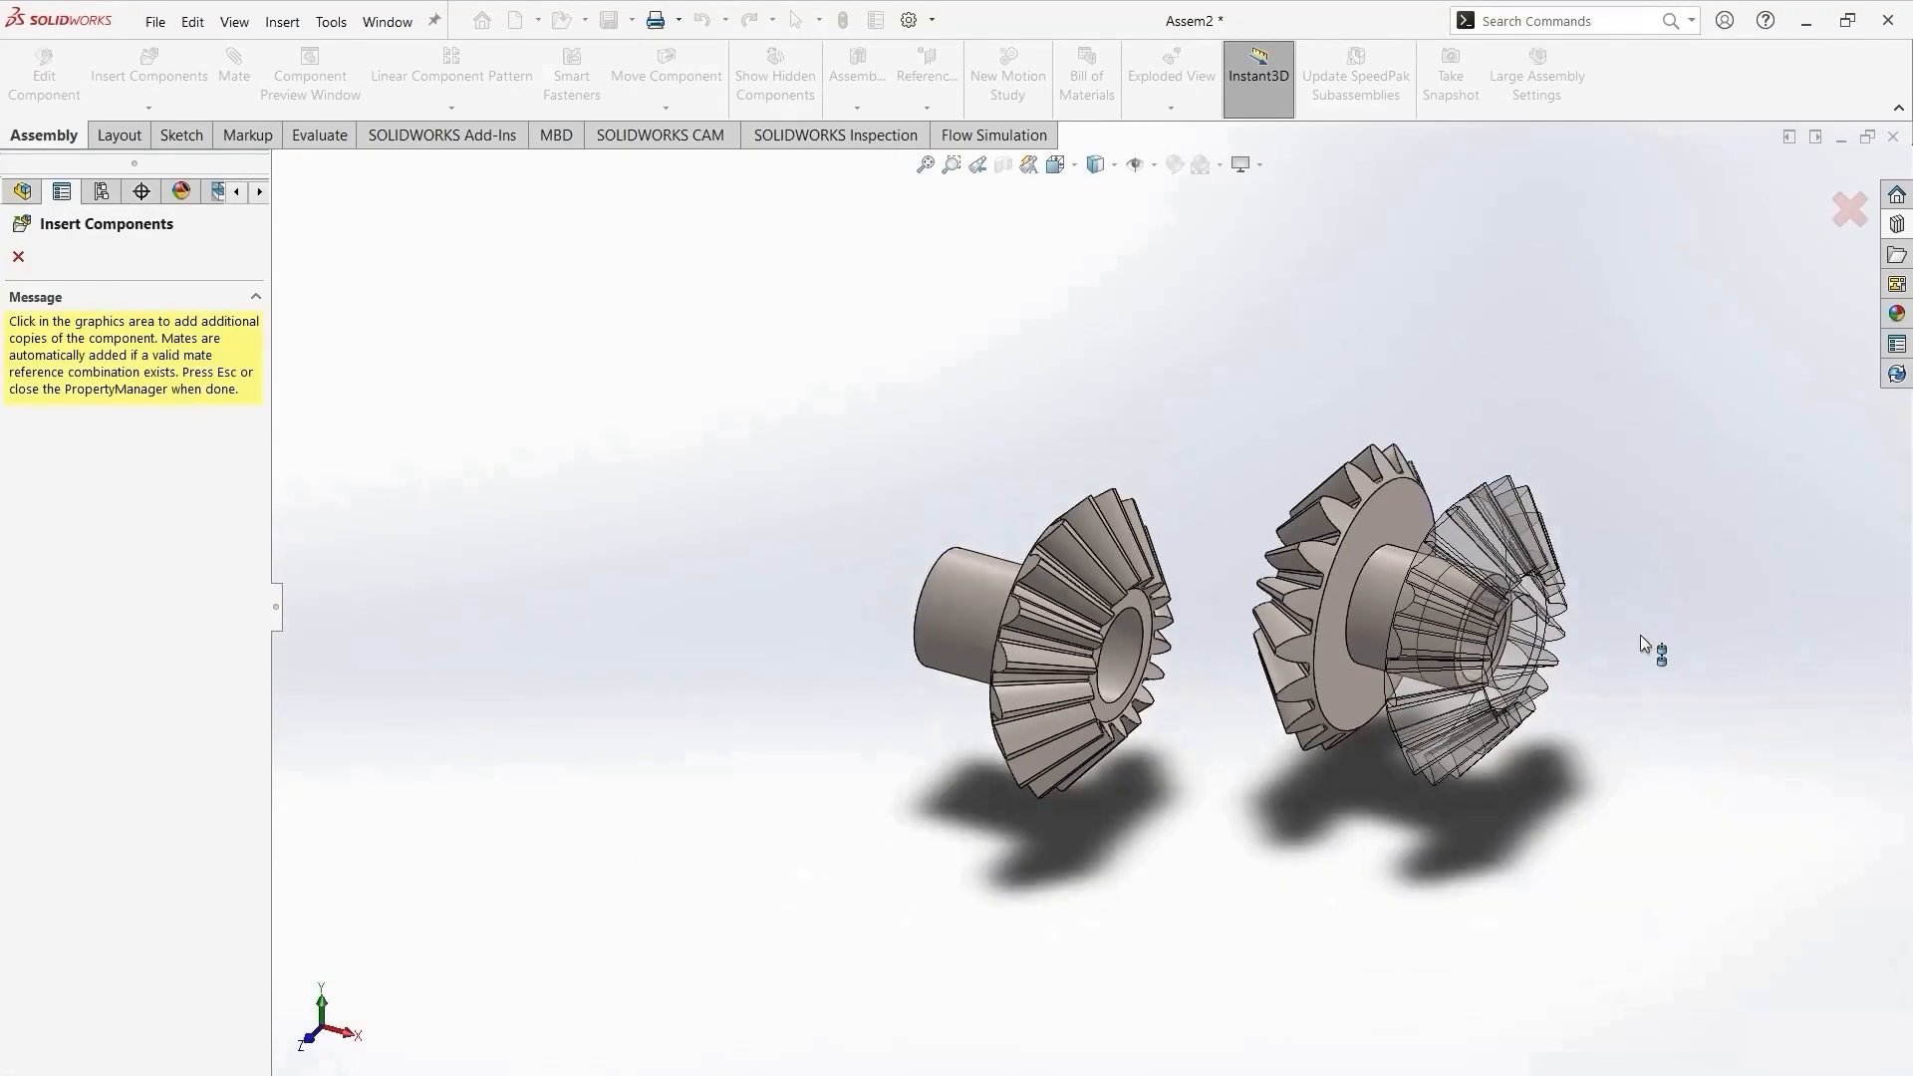
{"action": "left_click", "coordinate": [1491, 357]}
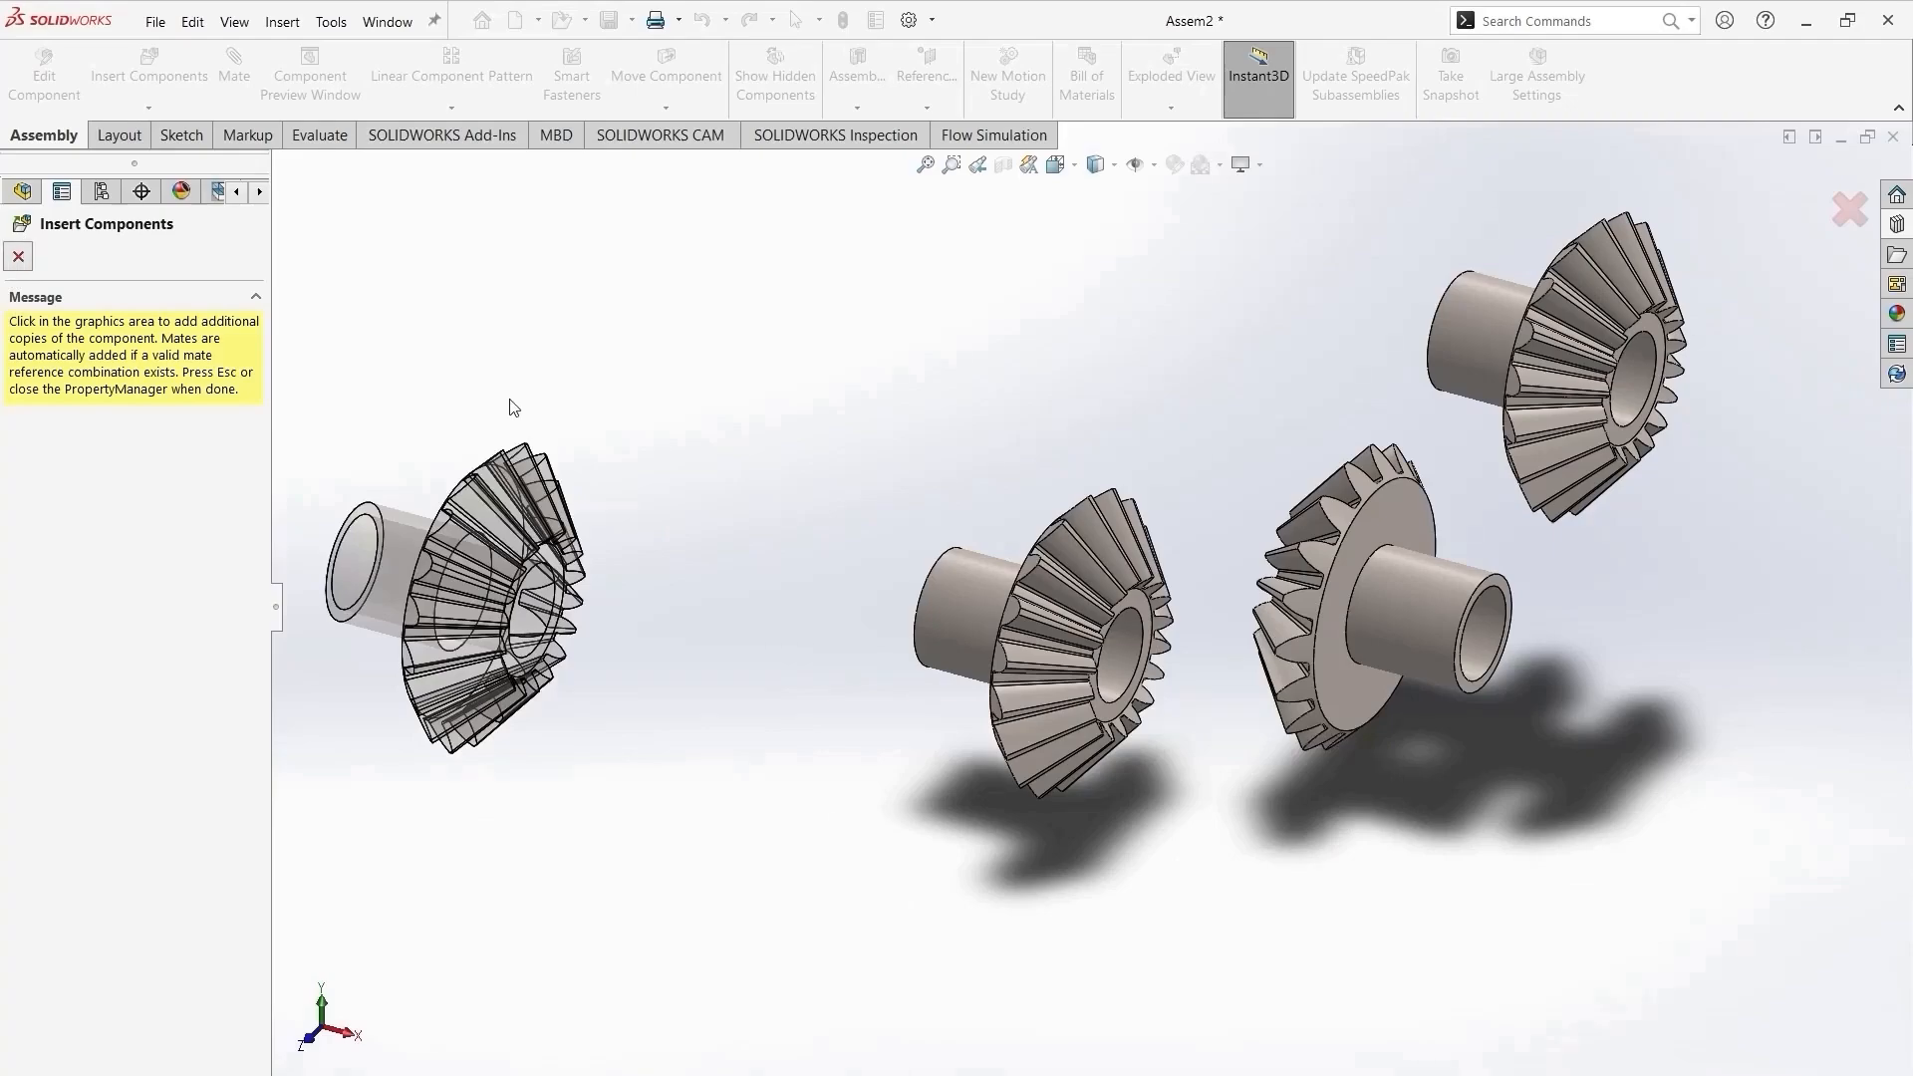
{"action": "scroll", "coordinate": [1682, 361], "scroll_direction": "down", "scroll_amount": 1}
{"action": "scroll", "coordinate": [1444, 508], "scroll_direction": "up", "scroll_amount": 2}
{"action": "scroll", "coordinate": [1237, 643], "scroll_direction": "down", "scroll_amount": 1}
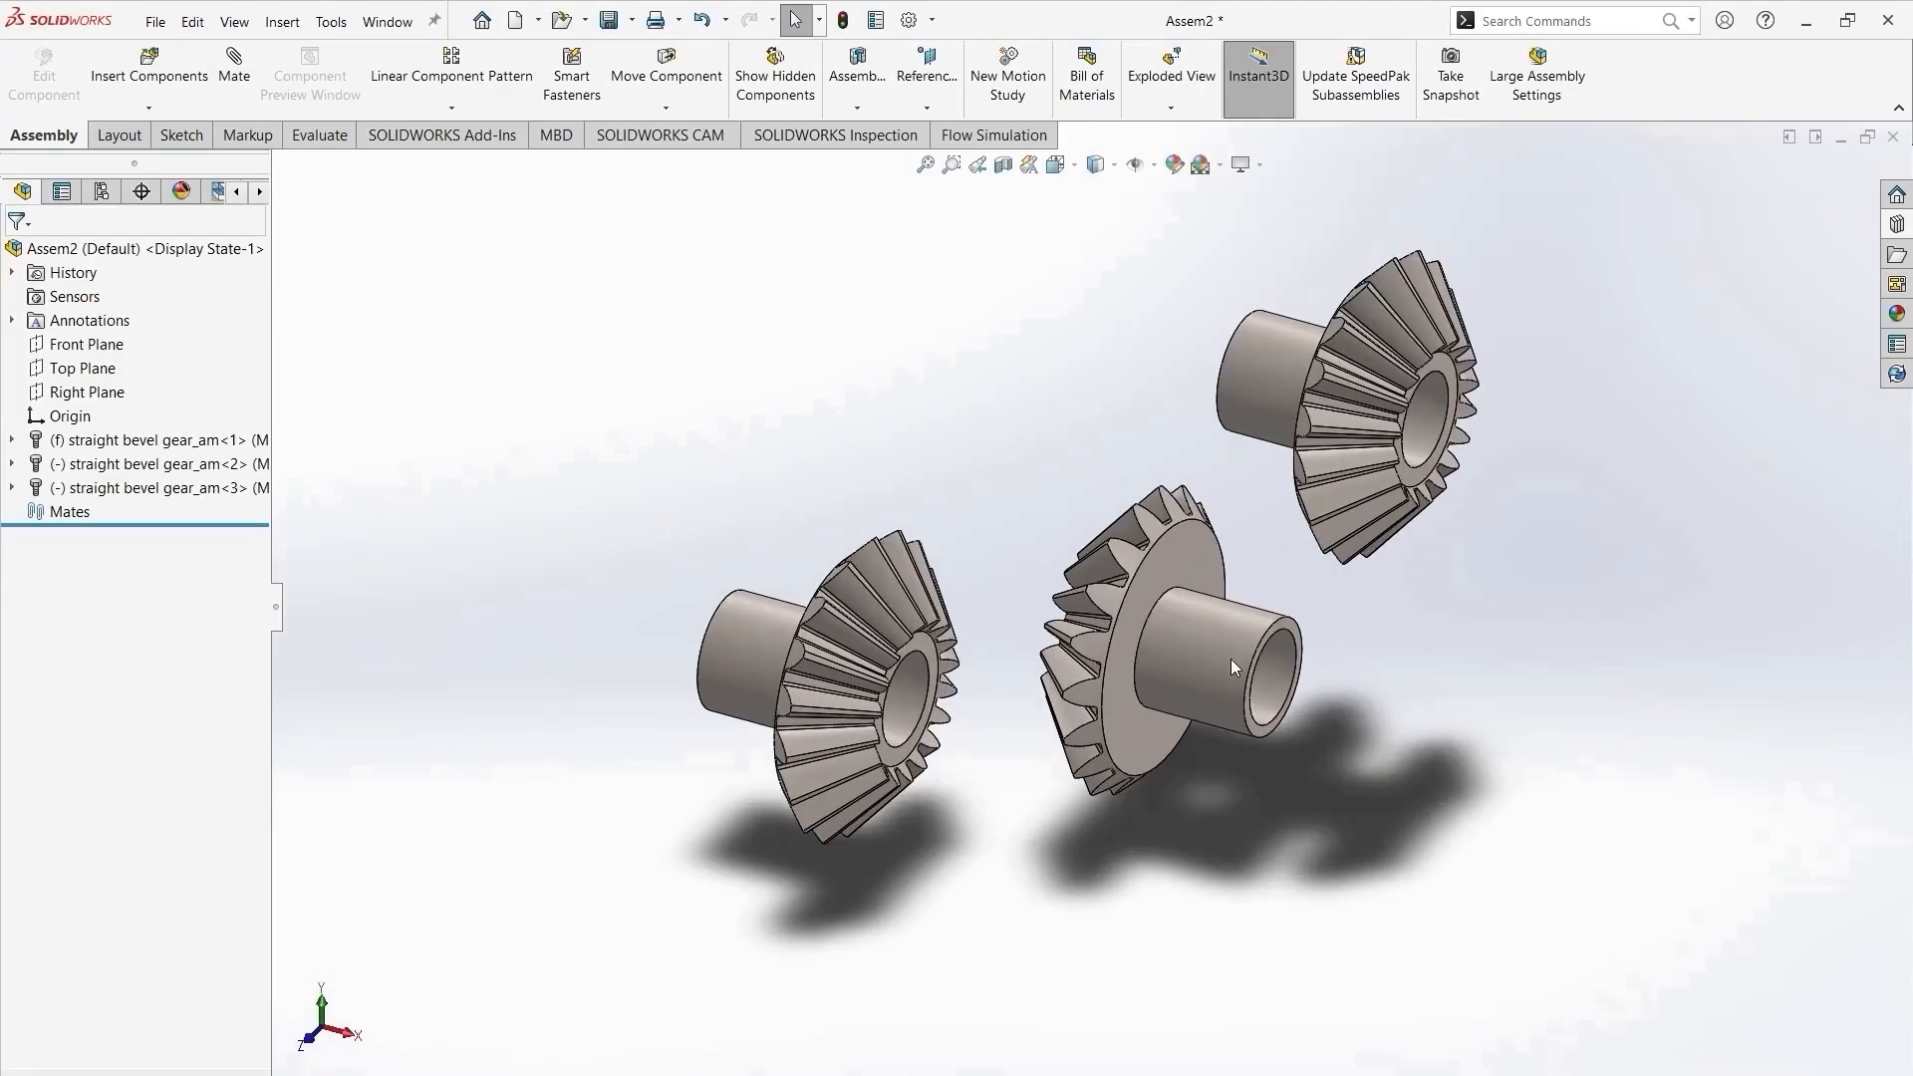
Move the second and third bevel gears farther away from the first gear.
{"action": "left_click", "coordinate": [1218, 668]}
{"action": "left_click_drag", "start_coordinate": [1710, 625], "coordinate": [1652, 616]}
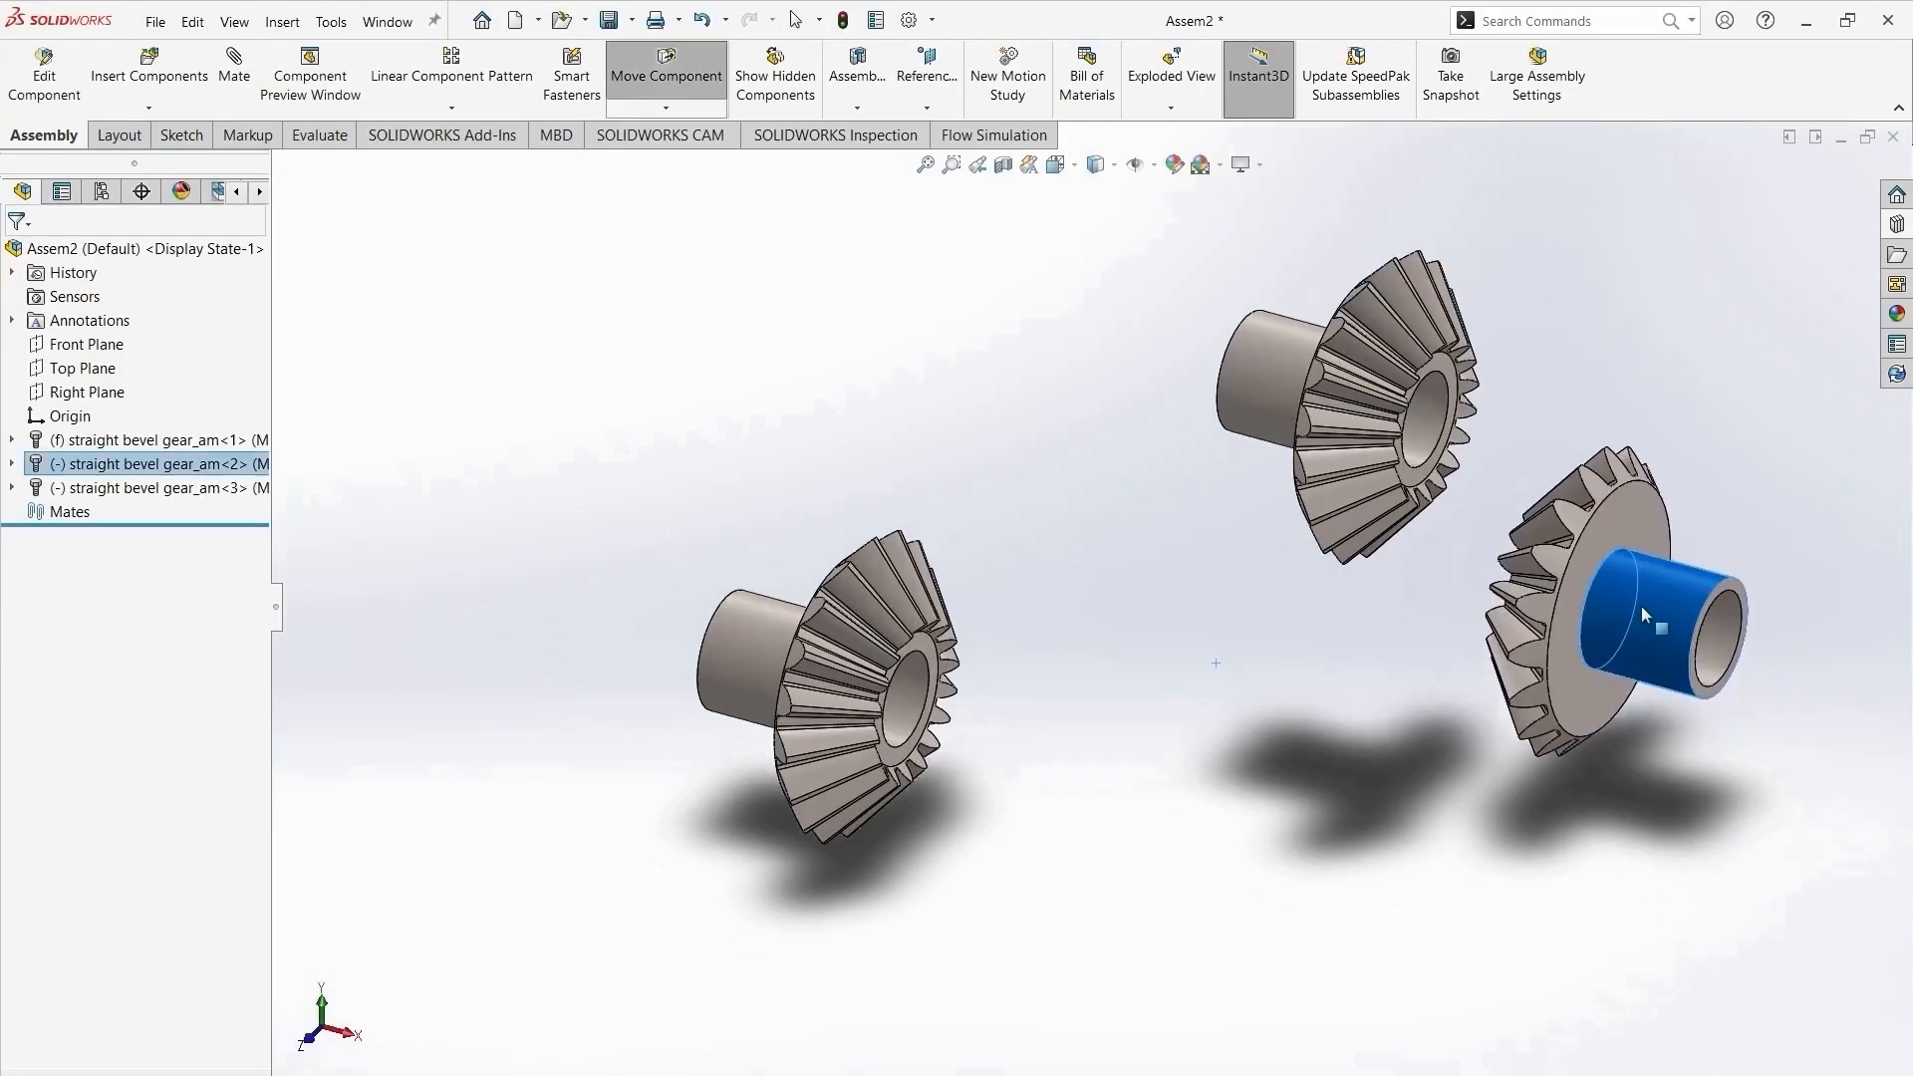
{"action": "left_click_drag", "start_coordinate": [1375, 382], "coordinate": [1613, 296]}
Float the fixed first bevel gear and move it closer to the other two gears.
{"action": "left_click_drag", "start_coordinate": [852, 706], "coordinate": [687, 671]}
{"action": "left_click_drag", "start_coordinate": [880, 665], "coordinate": [892, 643]}
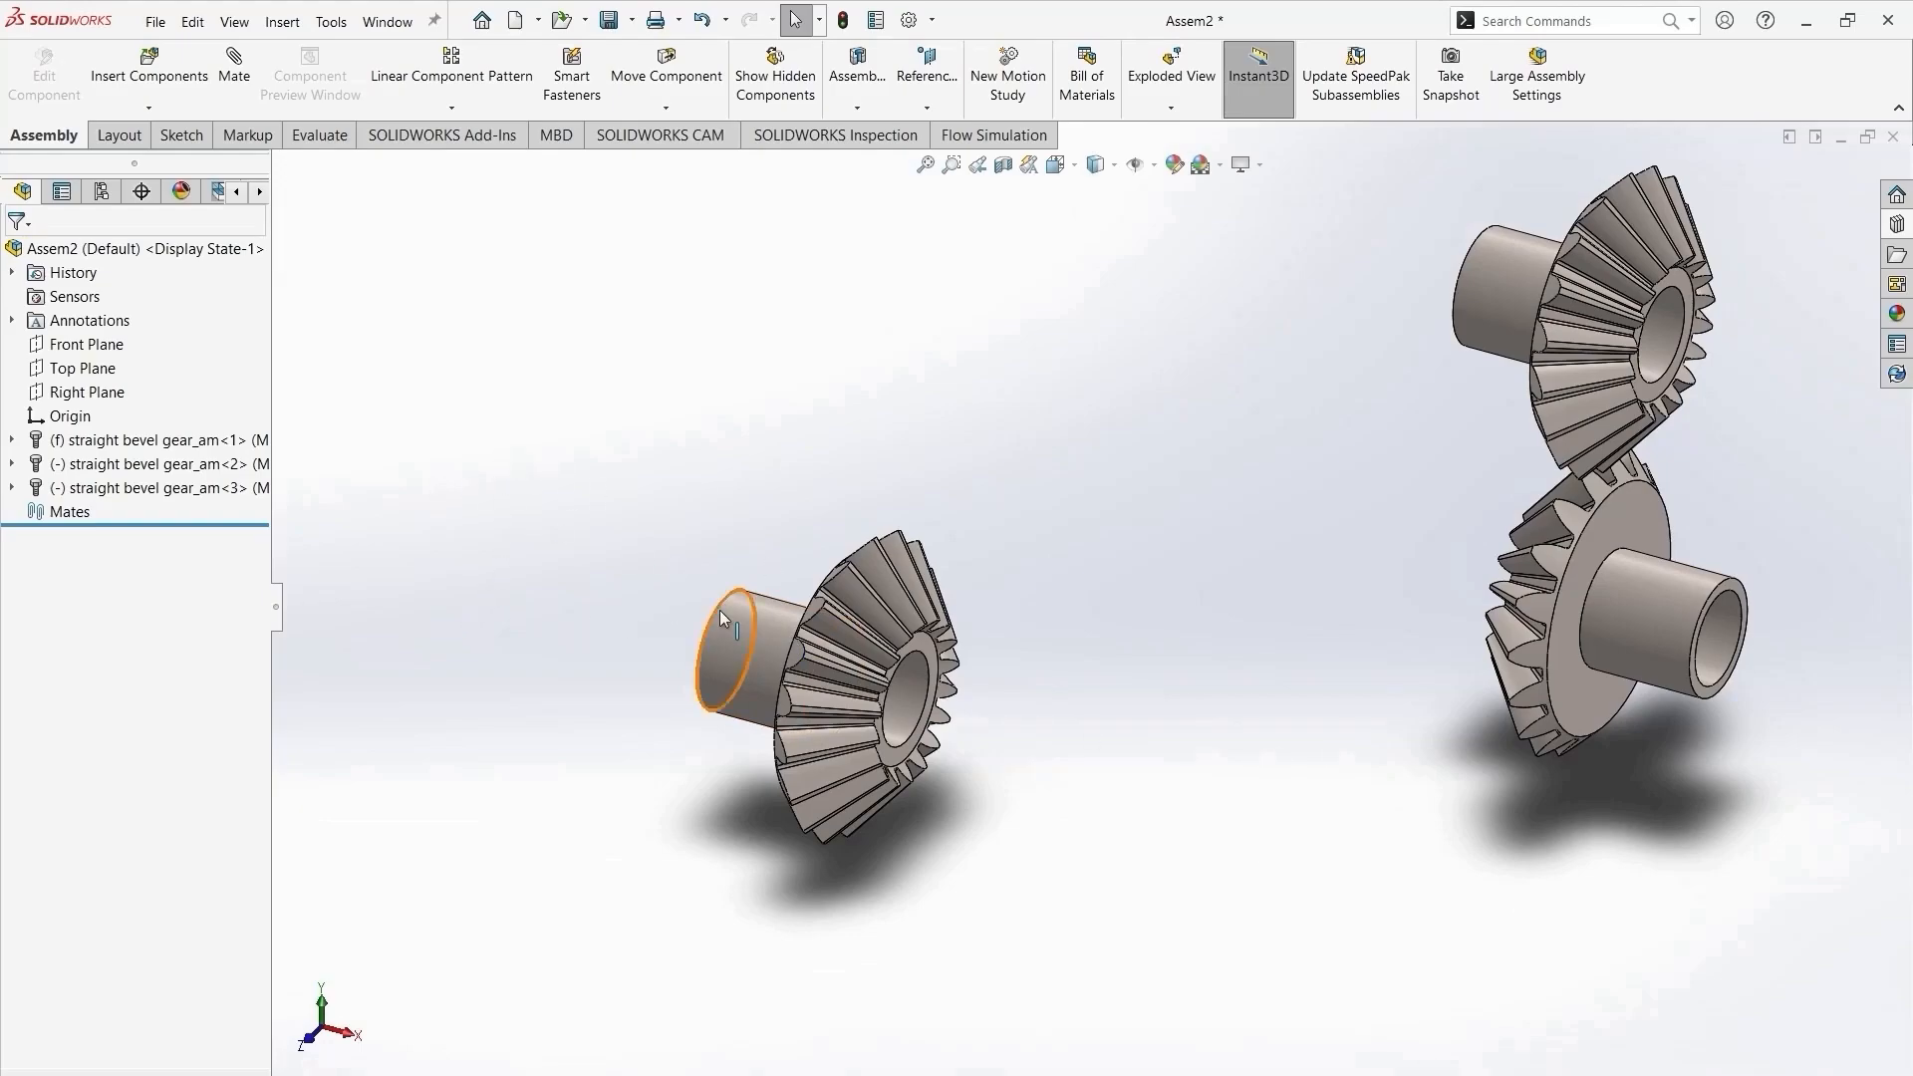
{"action": "left_click", "coordinate": [768, 641]}
{"action": "right_click", "coordinate": [768, 641]}
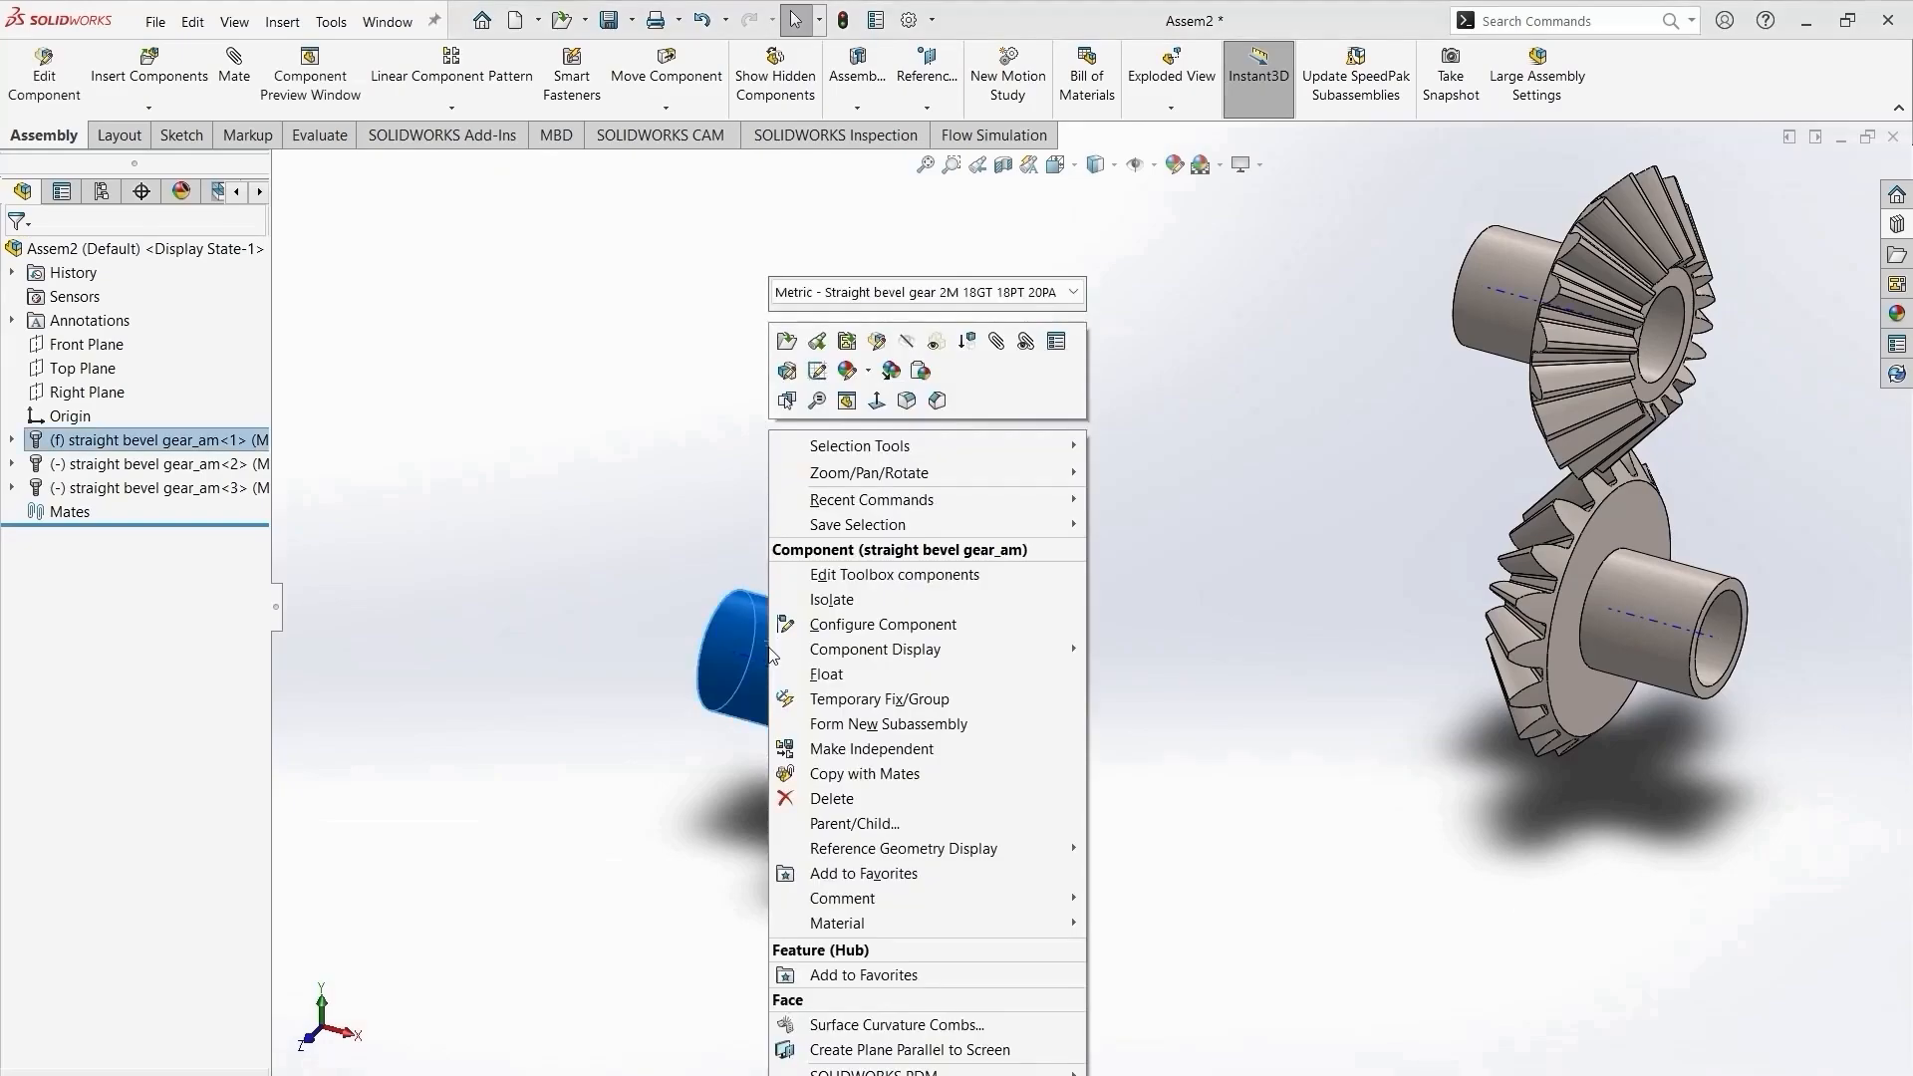
{"action": "left_click", "coordinate": [856, 676]}
{"action": "left_click_drag", "start_coordinate": [857, 679], "coordinate": [1013, 671]}
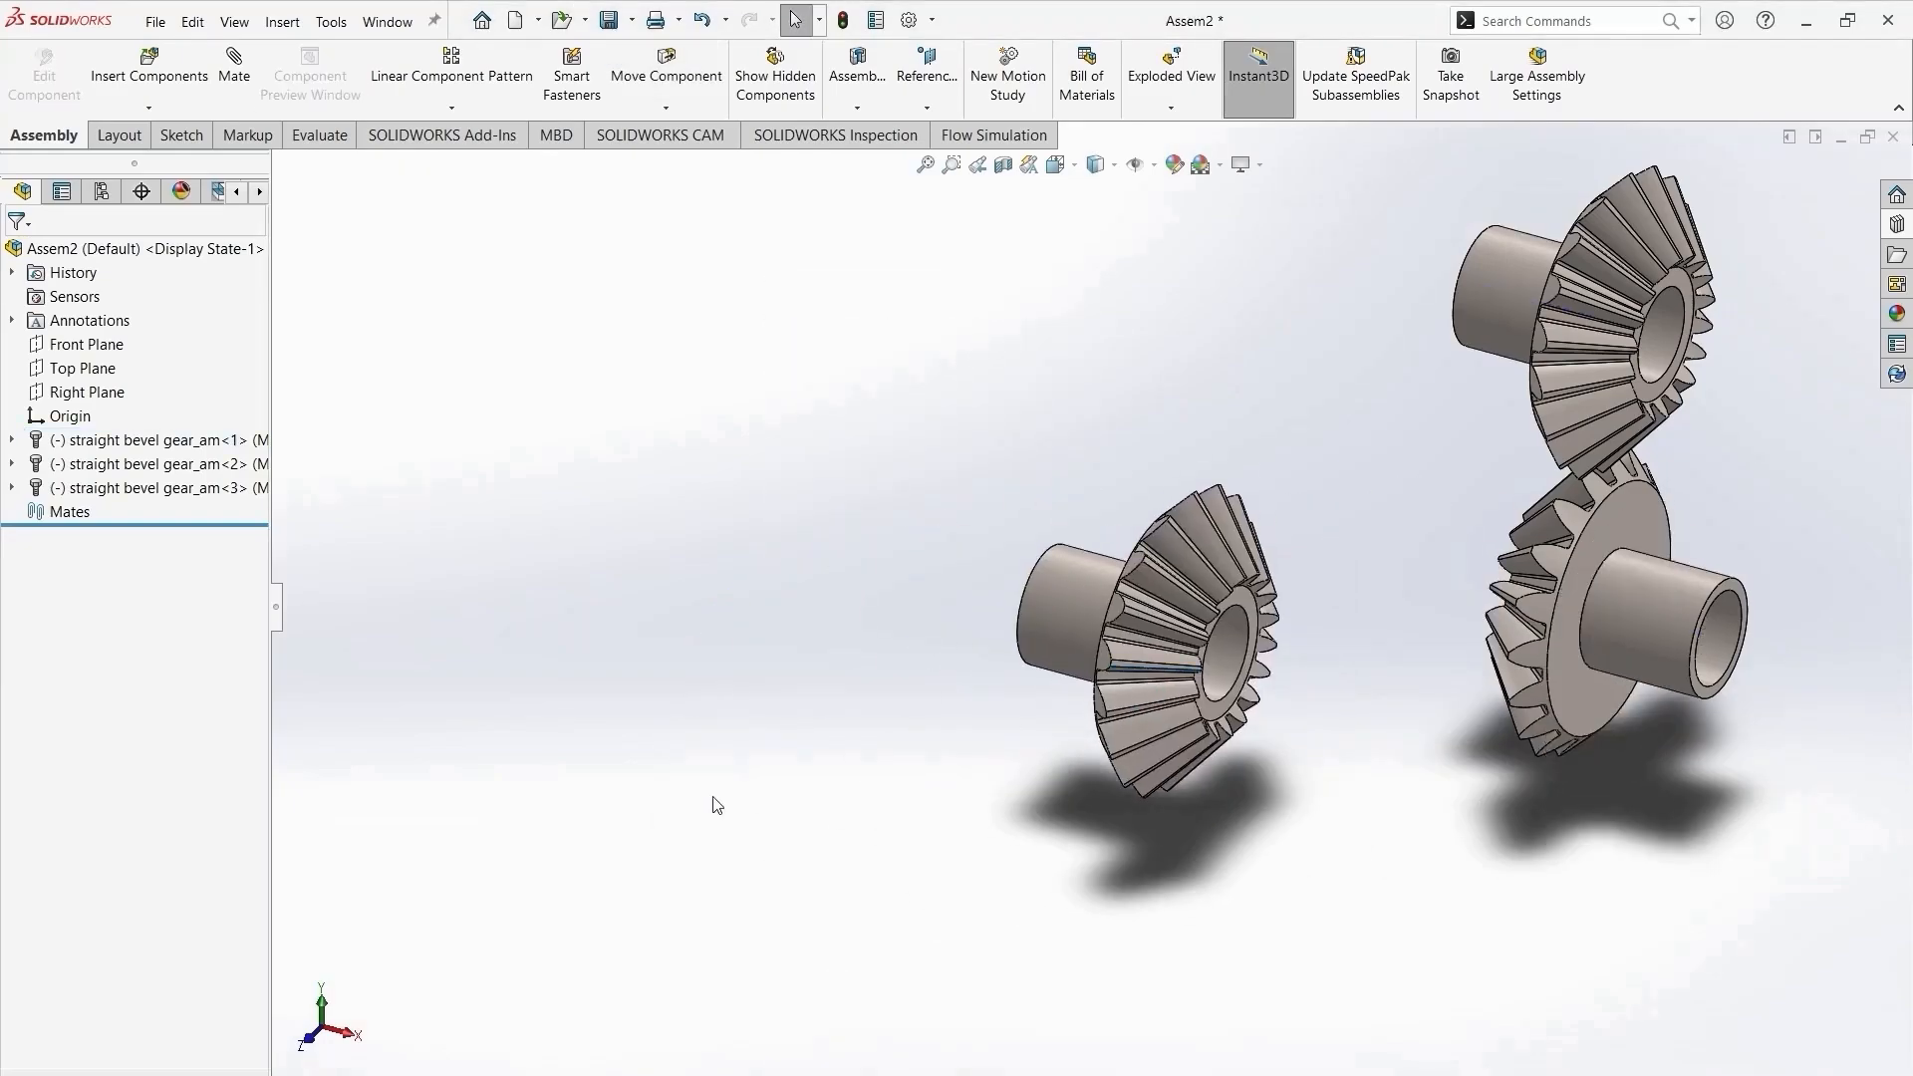
Mate the first bevel gear's small front face coincident with the assembly's Top Plane, flipping the alignment so the hub points down.
{"action": "left_click", "coordinate": [234, 65]}
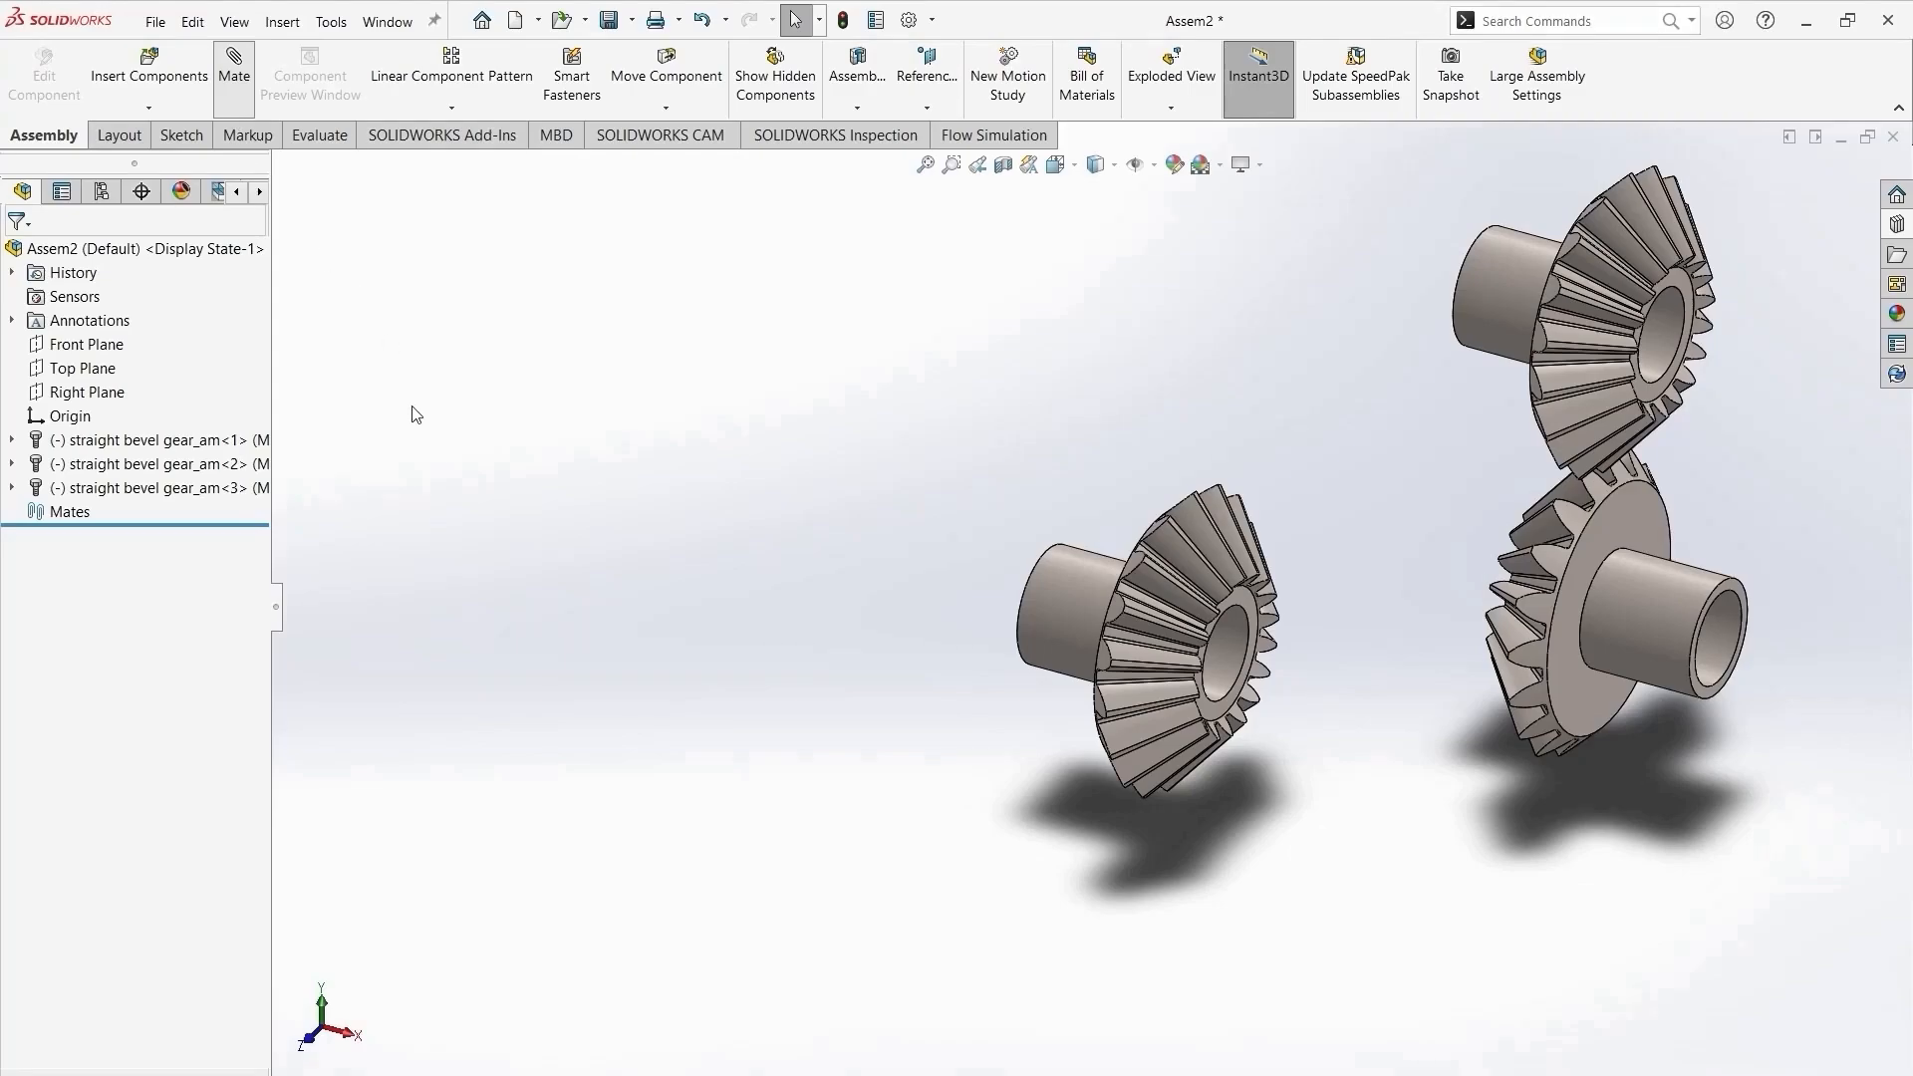
{"action": "left_click", "coordinate": [374, 288]}
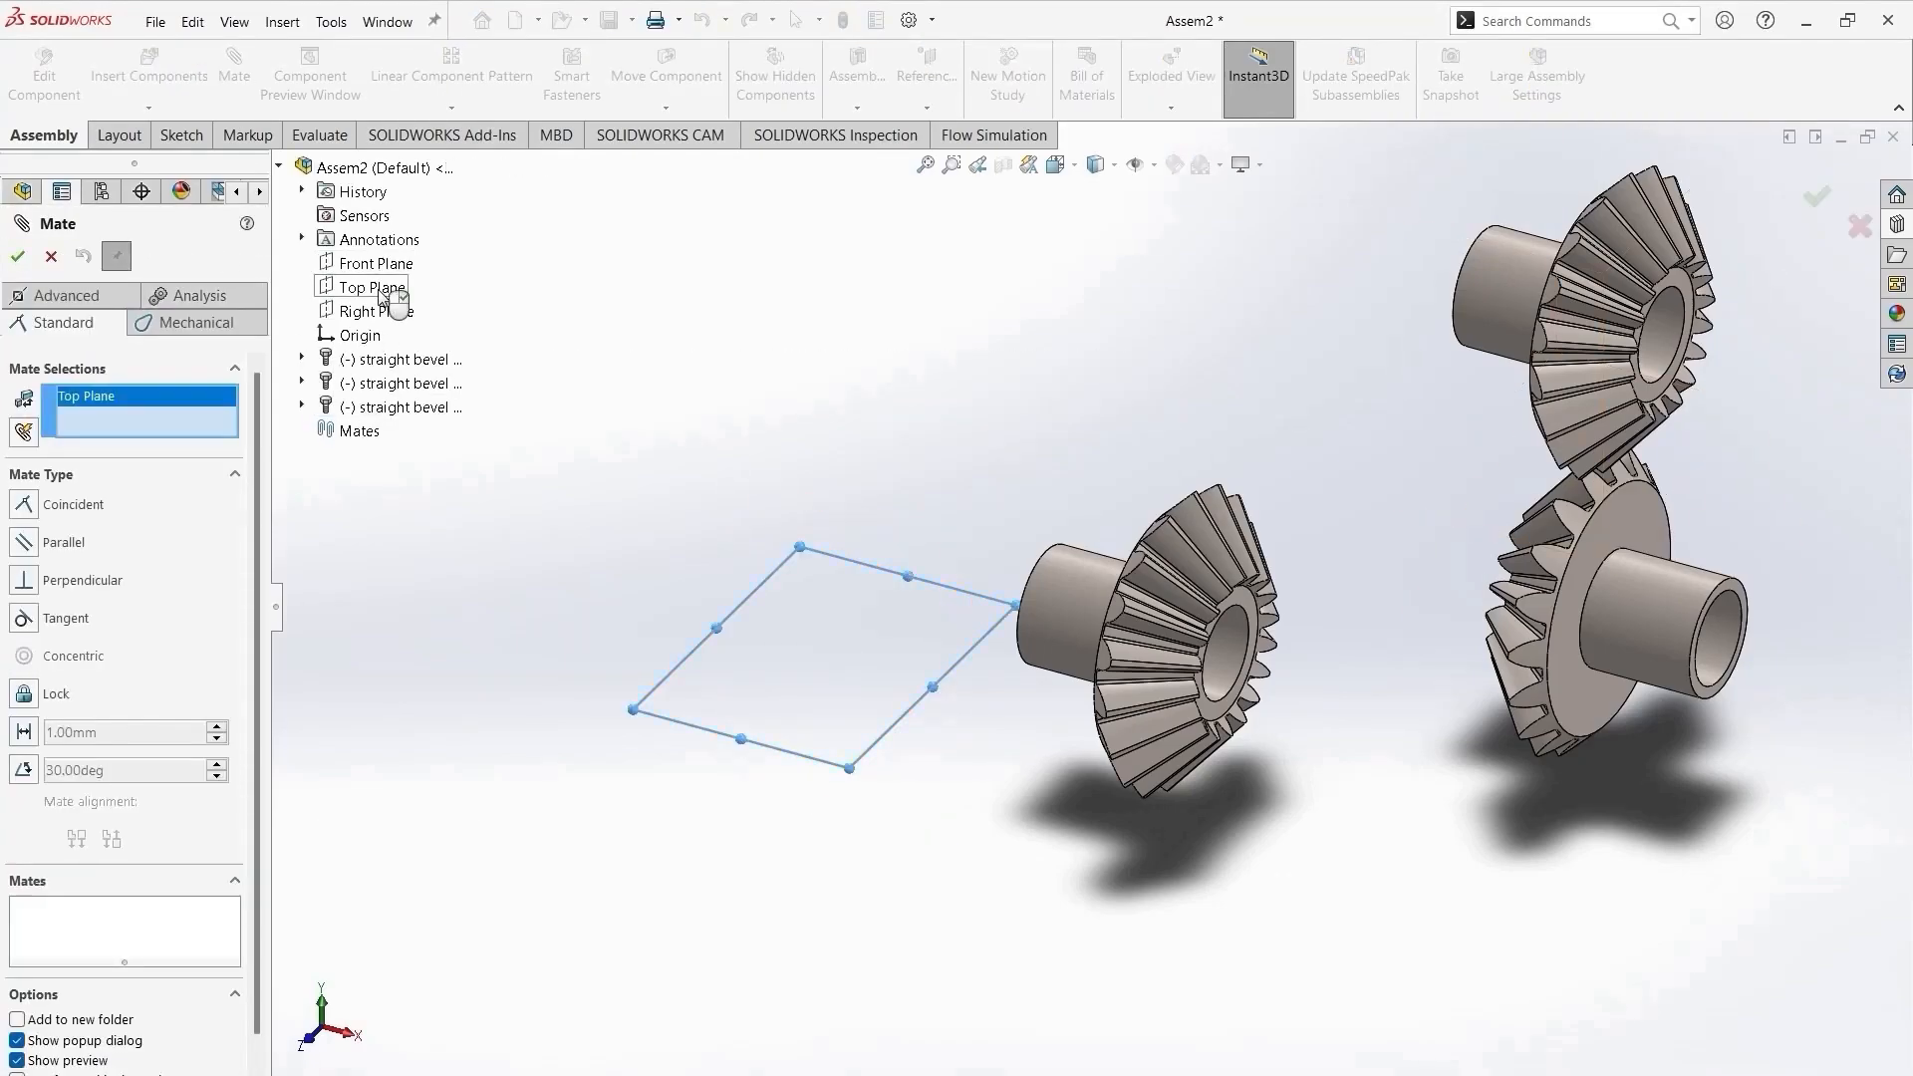
{"action": "left_click", "coordinate": [1232, 599]}
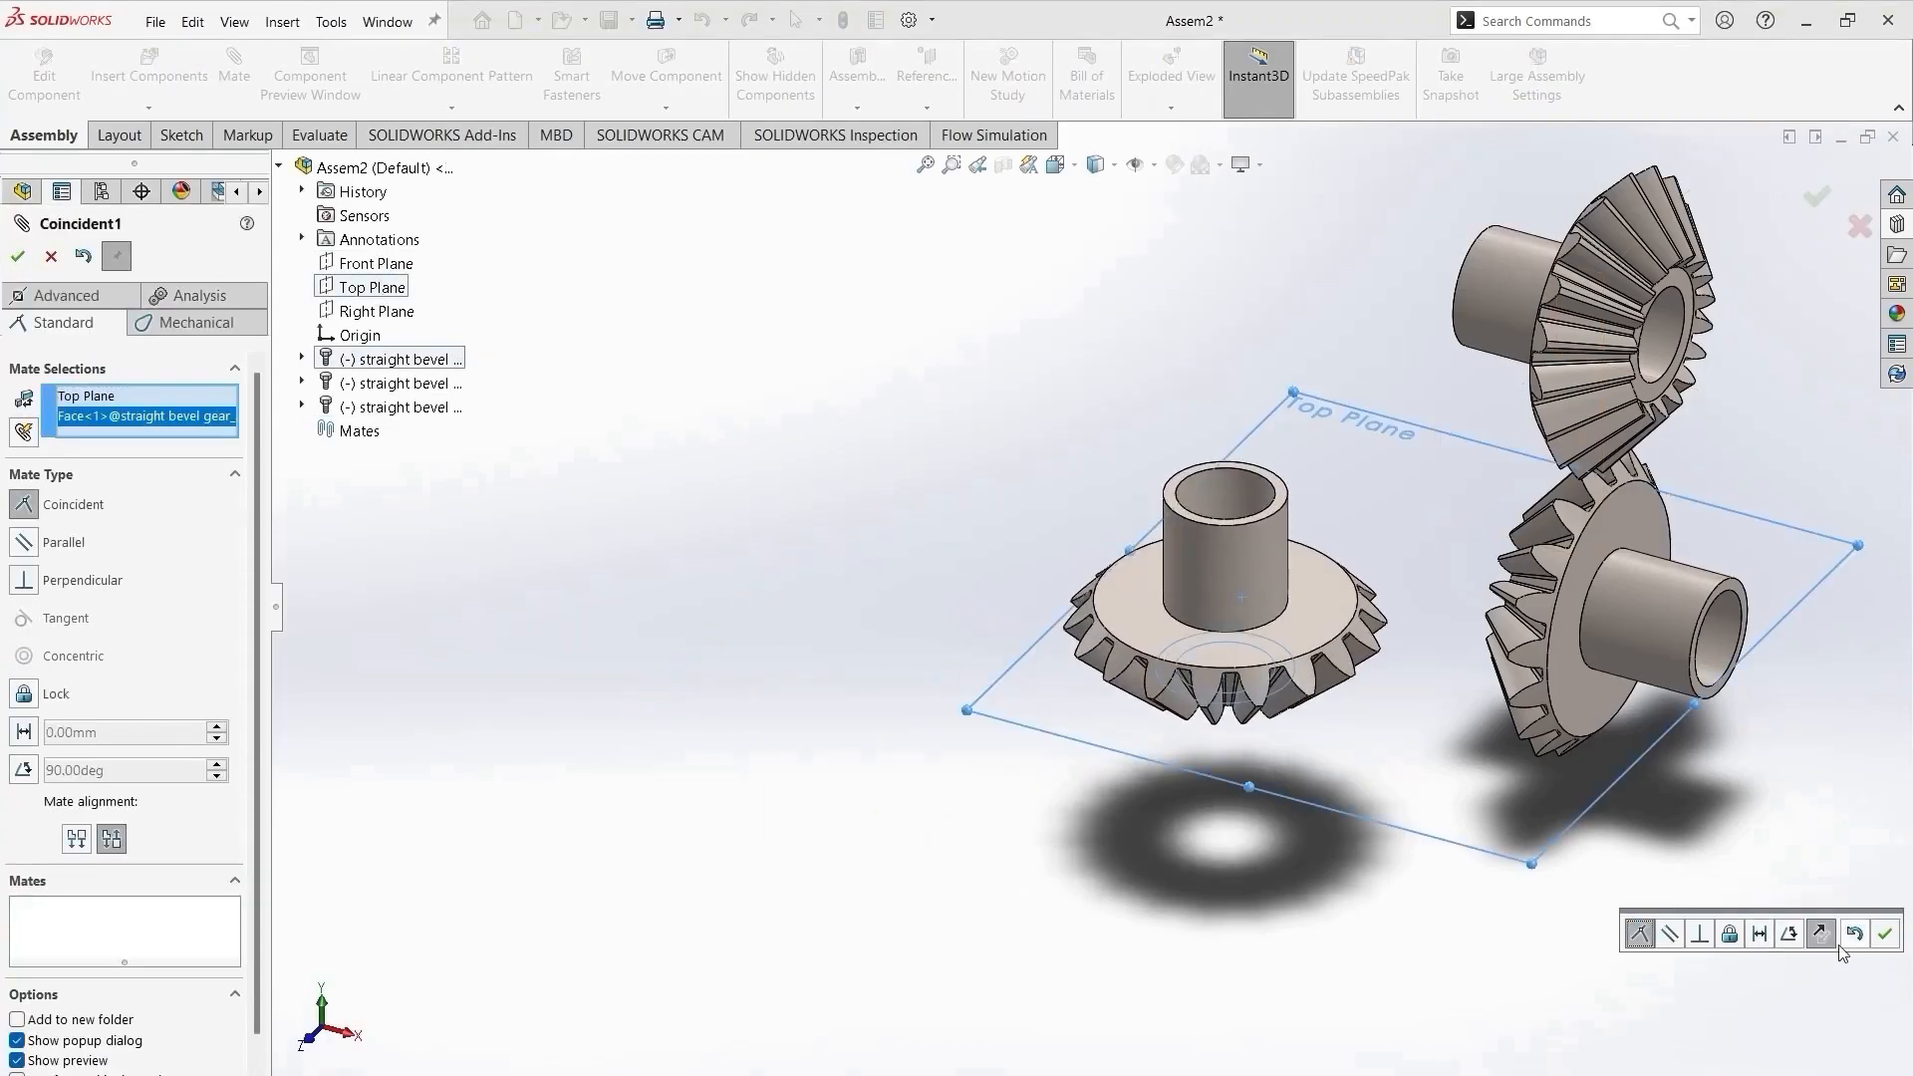
{"action": "left_click", "coordinate": [1819, 935]}
{"action": "left_click", "coordinate": [1886, 934]}
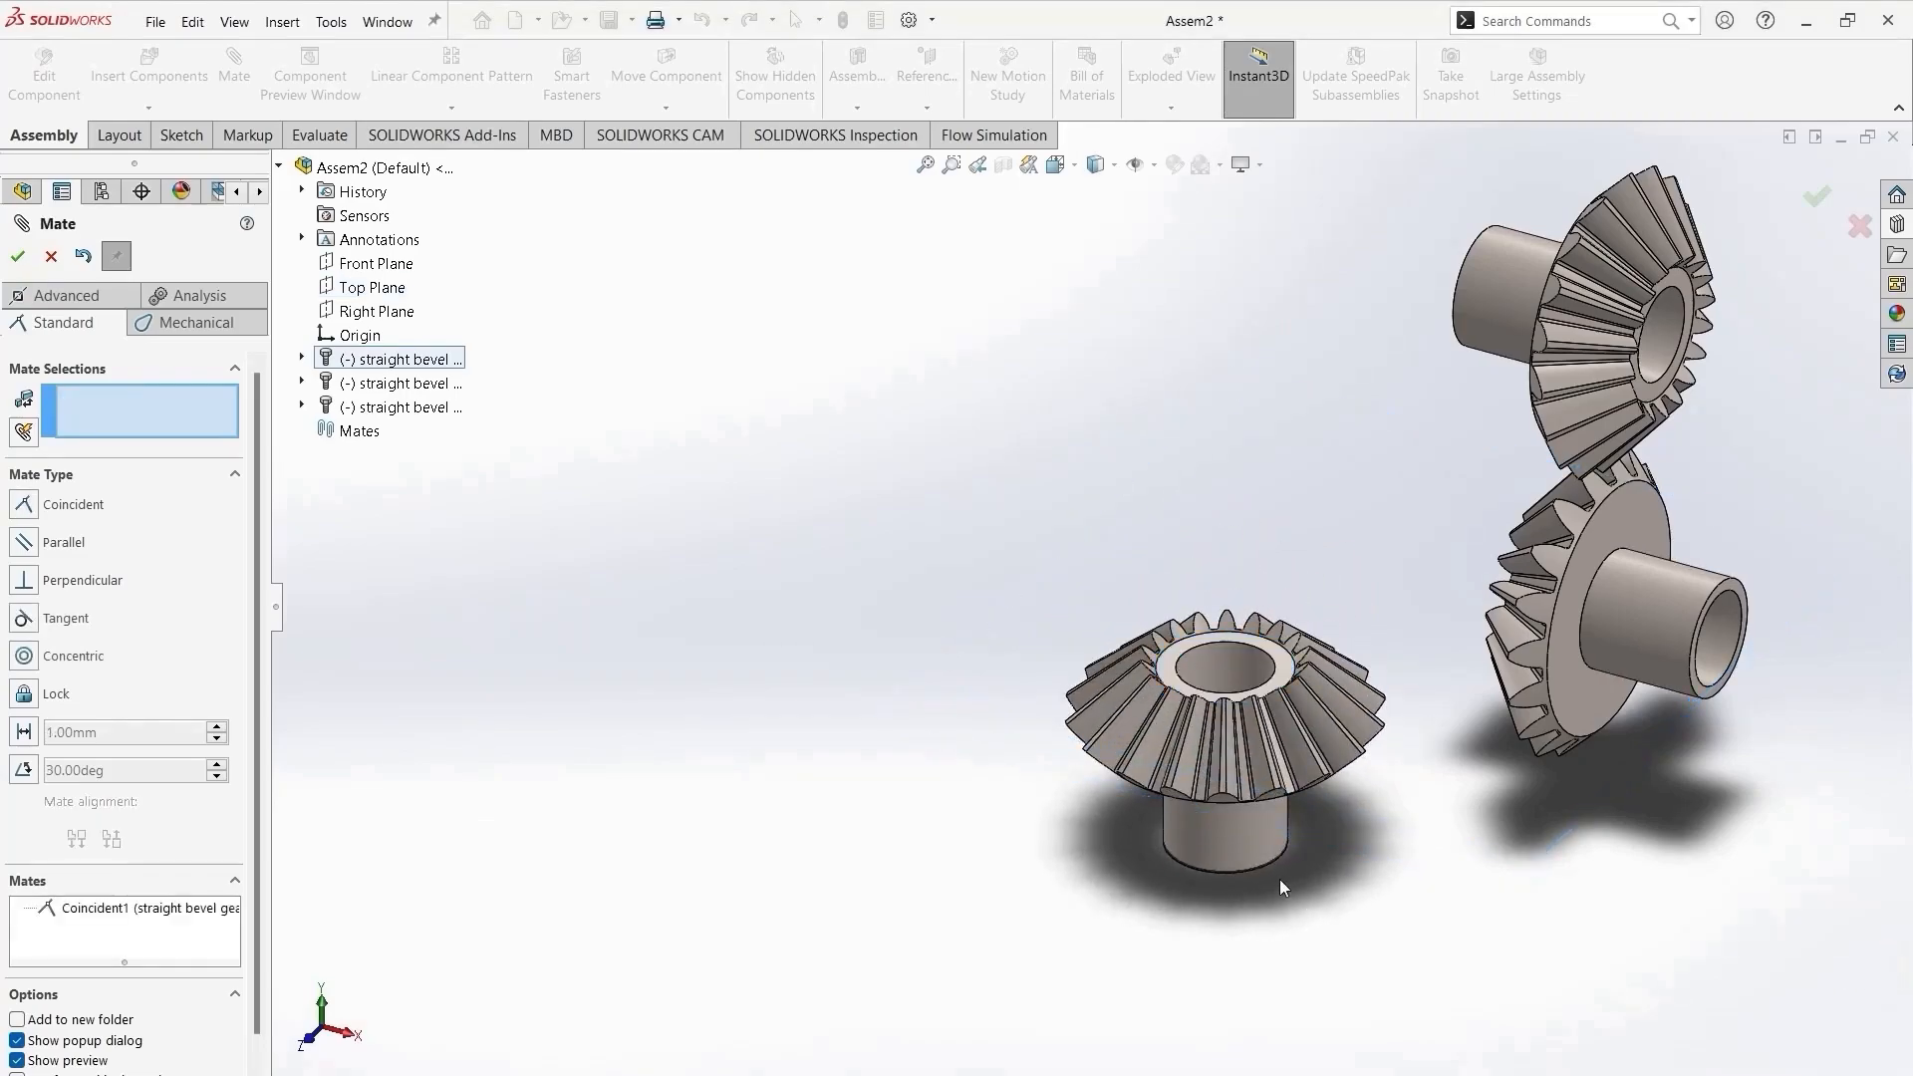
{"action": "left_click", "coordinate": [17, 256]}
Mate the first bevel gear's bore concentric with the assembly origin.
{"action": "left_click", "coordinate": [234, 78]}
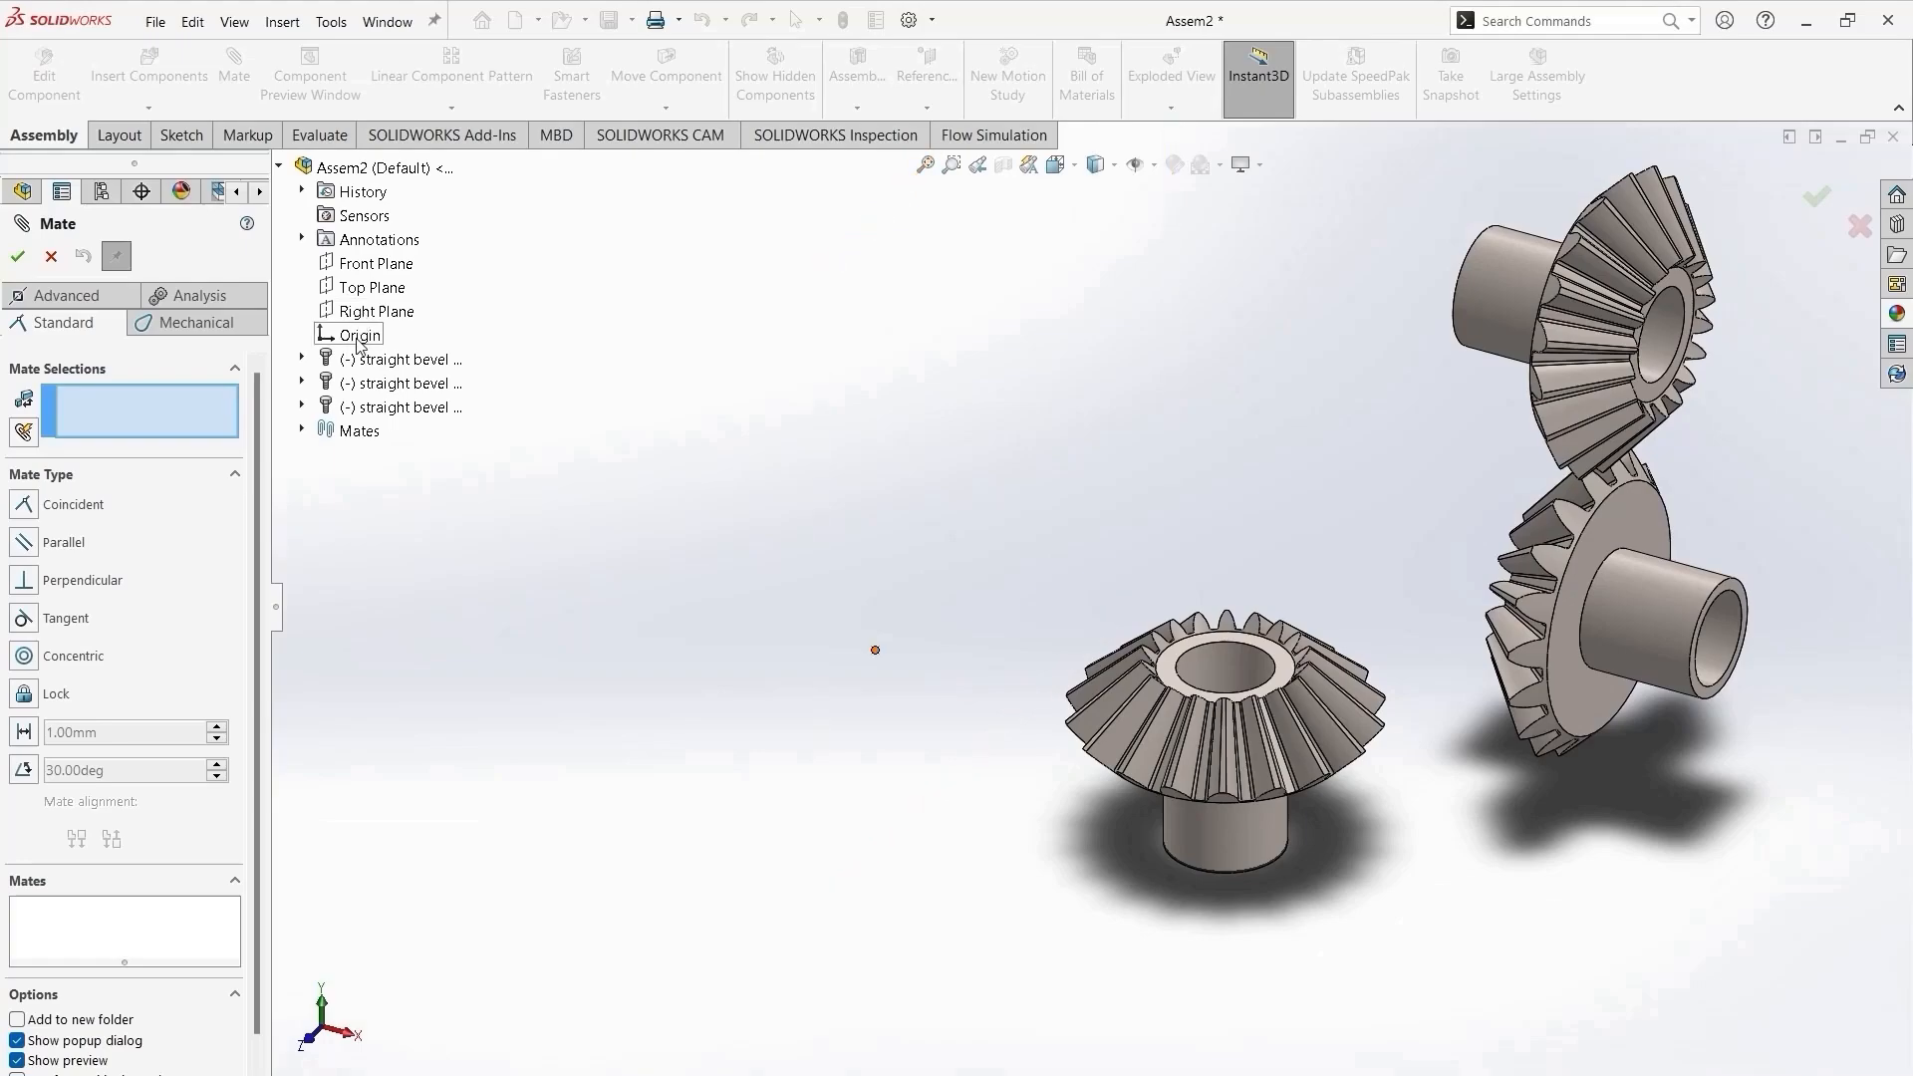
{"action": "left_click", "coordinate": [51, 258]}
{"action": "left_click", "coordinate": [70, 416]}
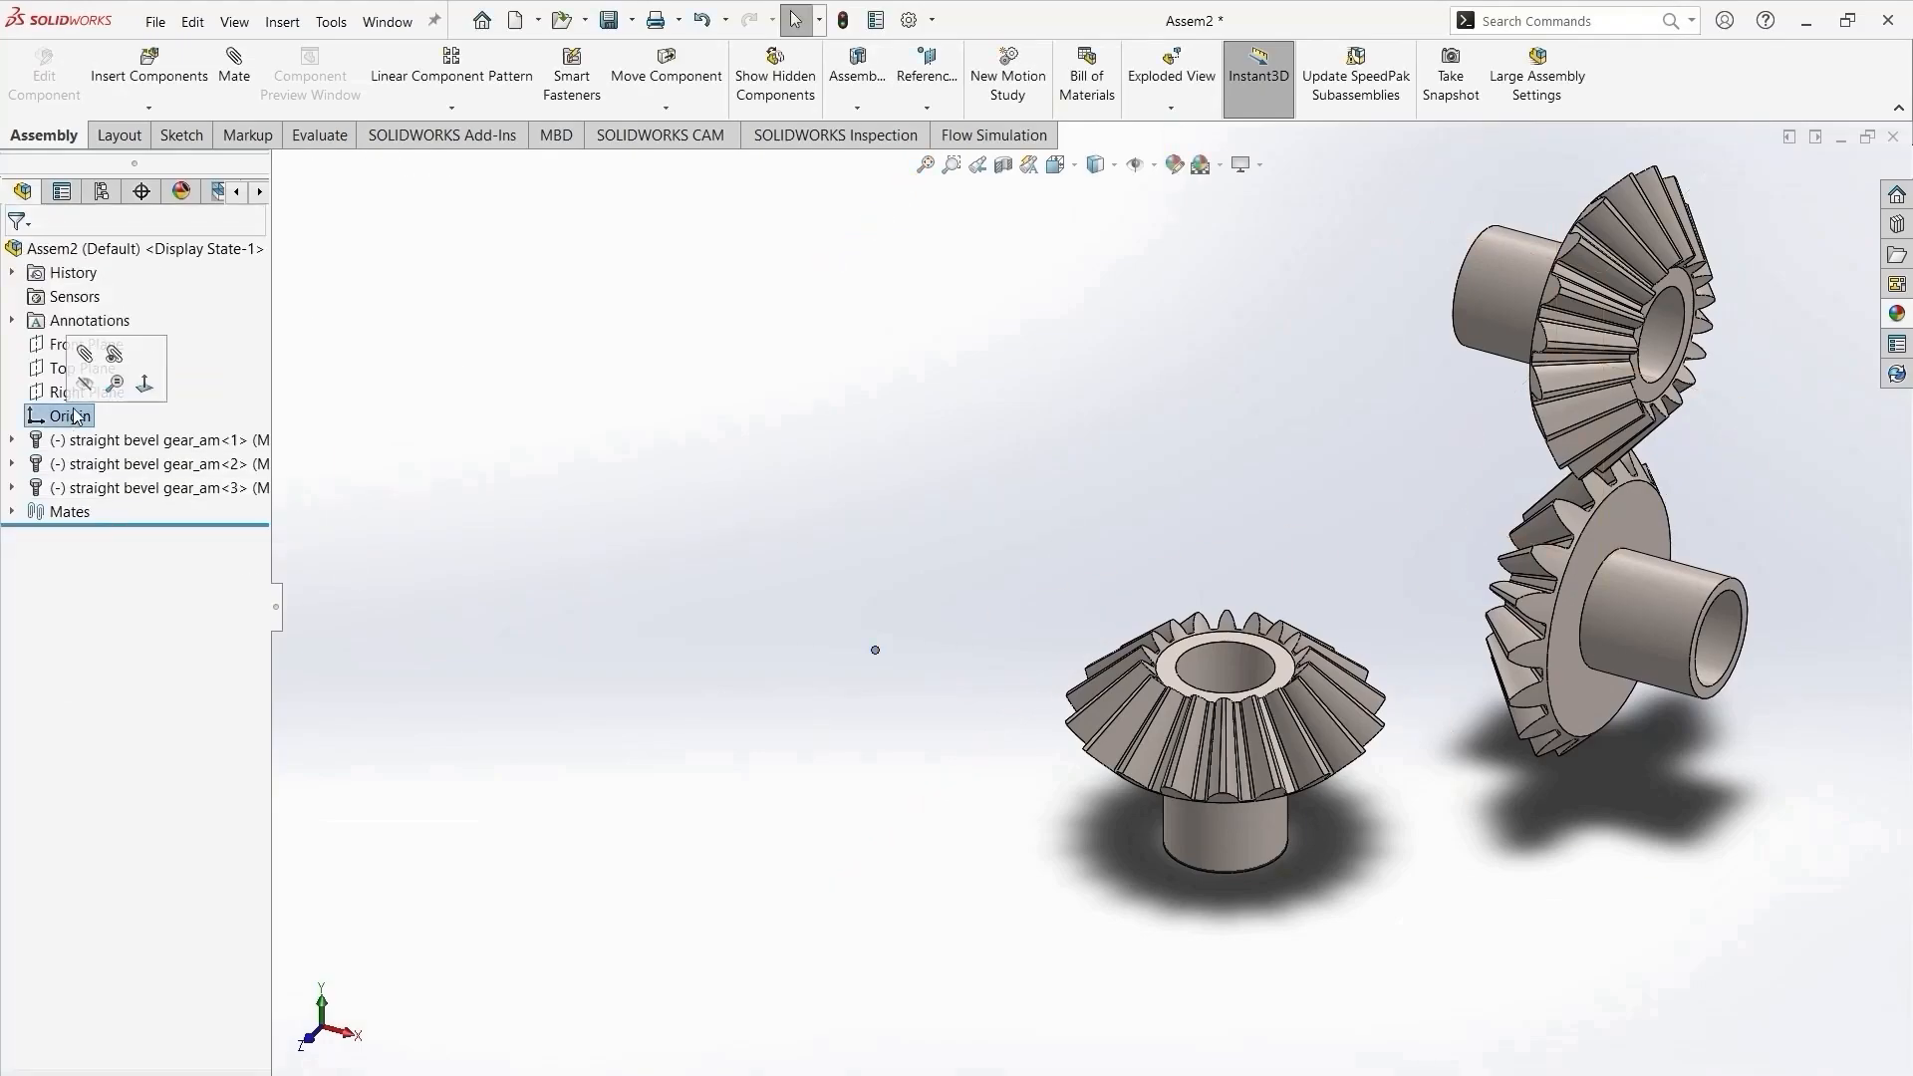
{"action": "left_click", "coordinate": [234, 78]}
{"action": "left_click", "coordinate": [1226, 658]}
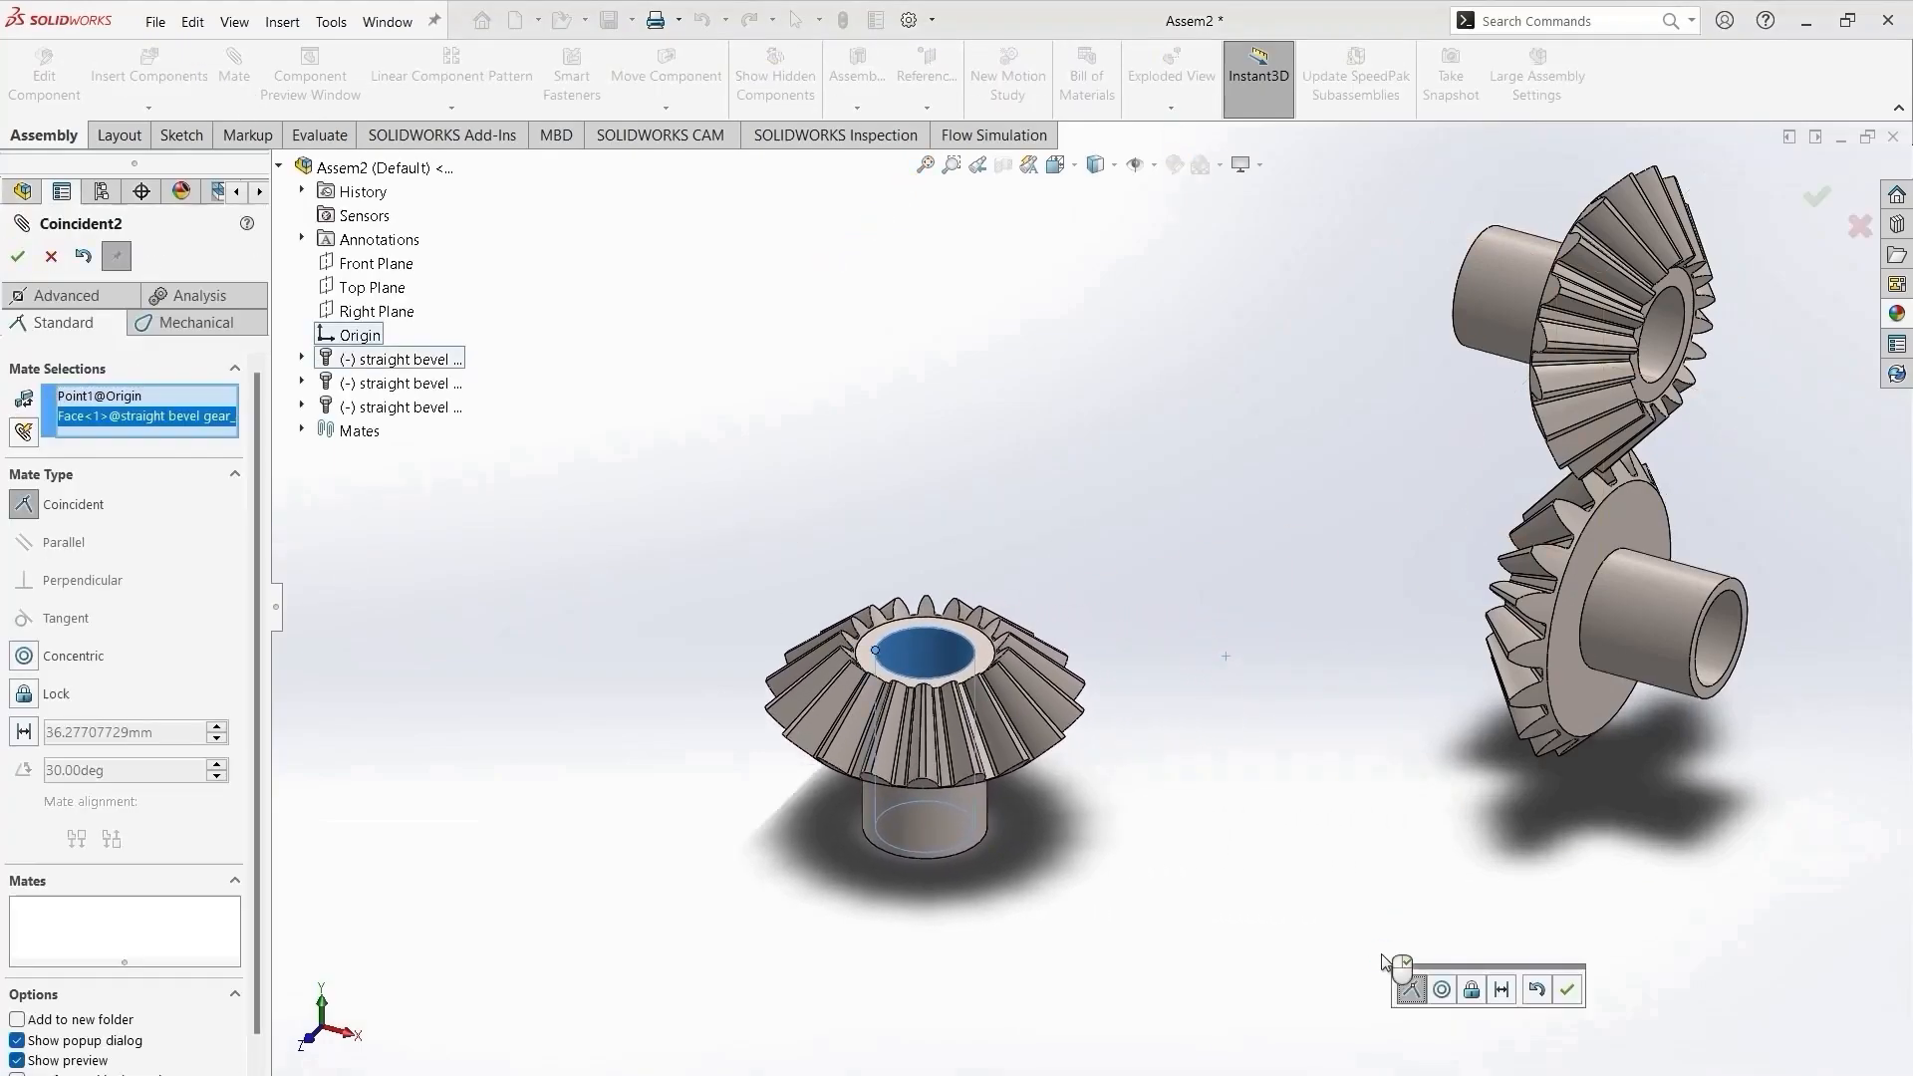
{"action": "left_click", "coordinate": [1441, 990]}
{"action": "left_click", "coordinate": [1568, 990]}
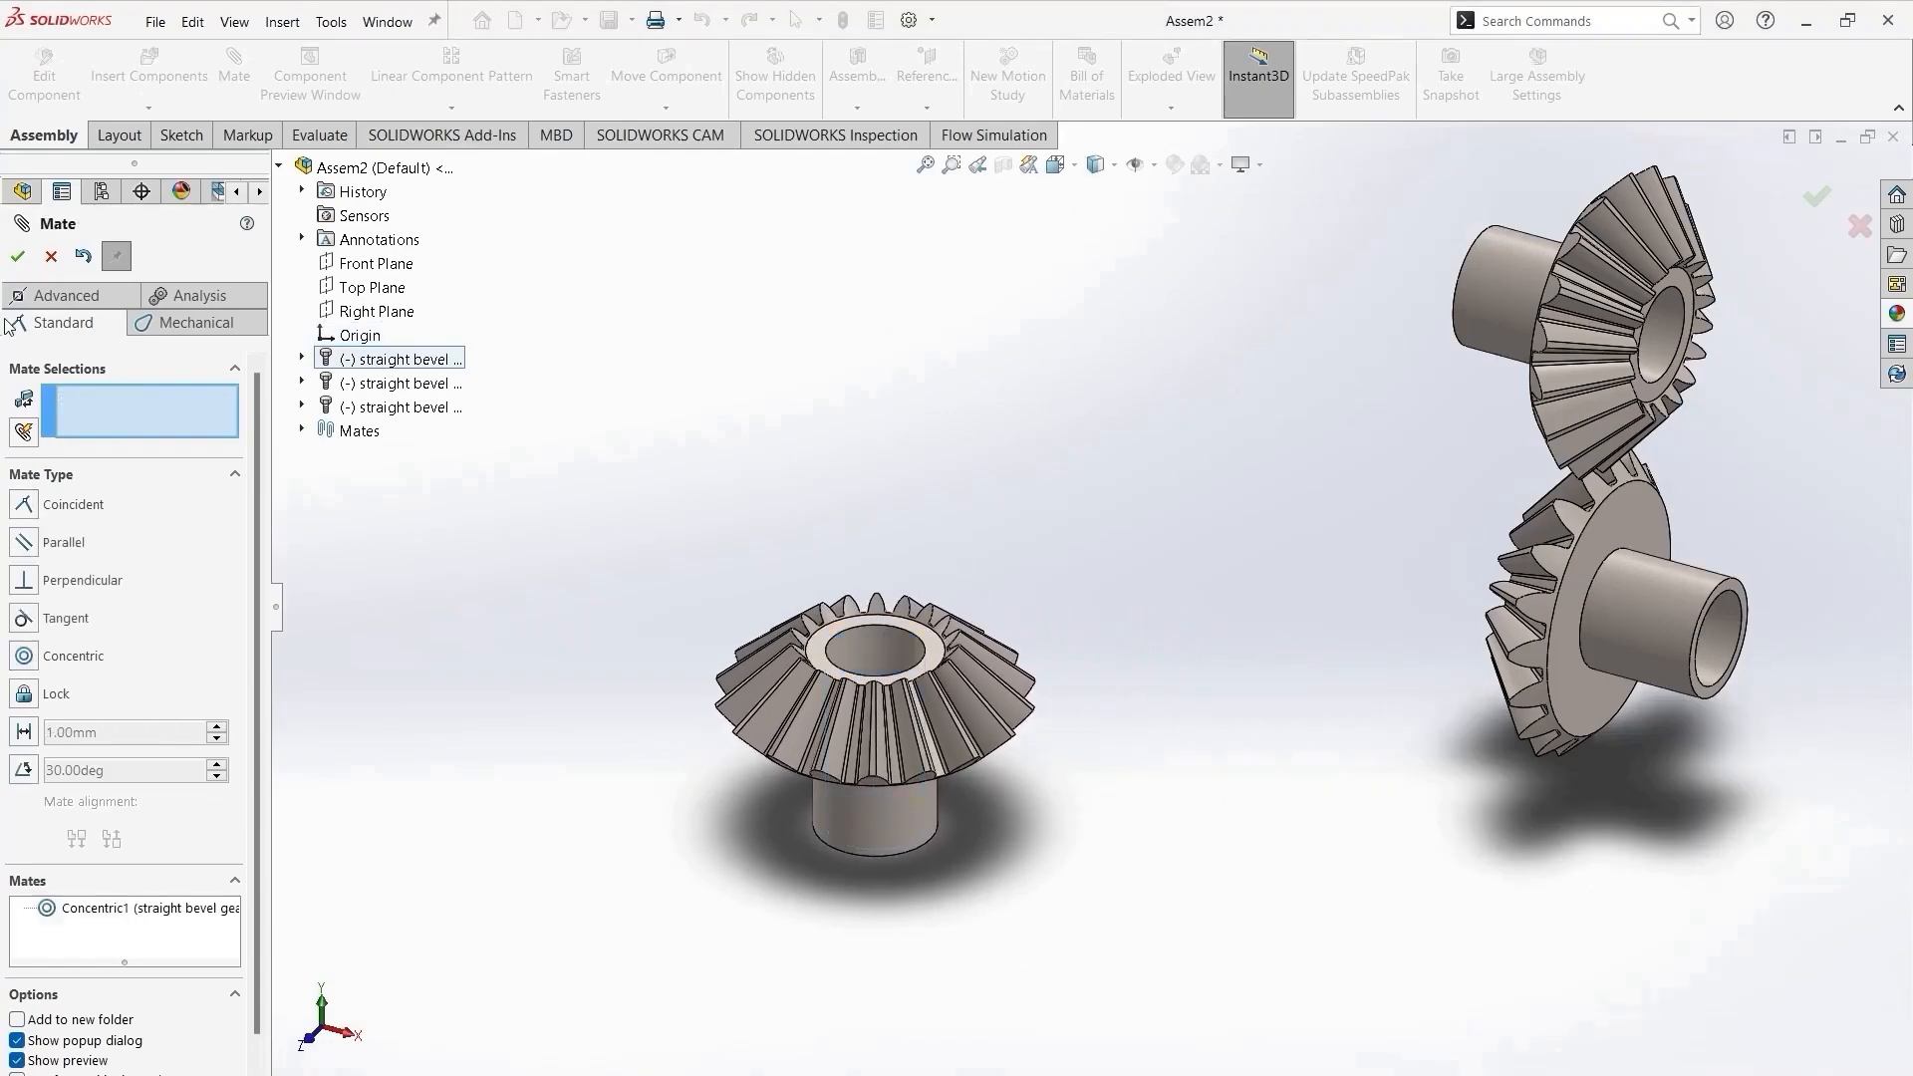
{"action": "left_click", "coordinate": [17, 257]}
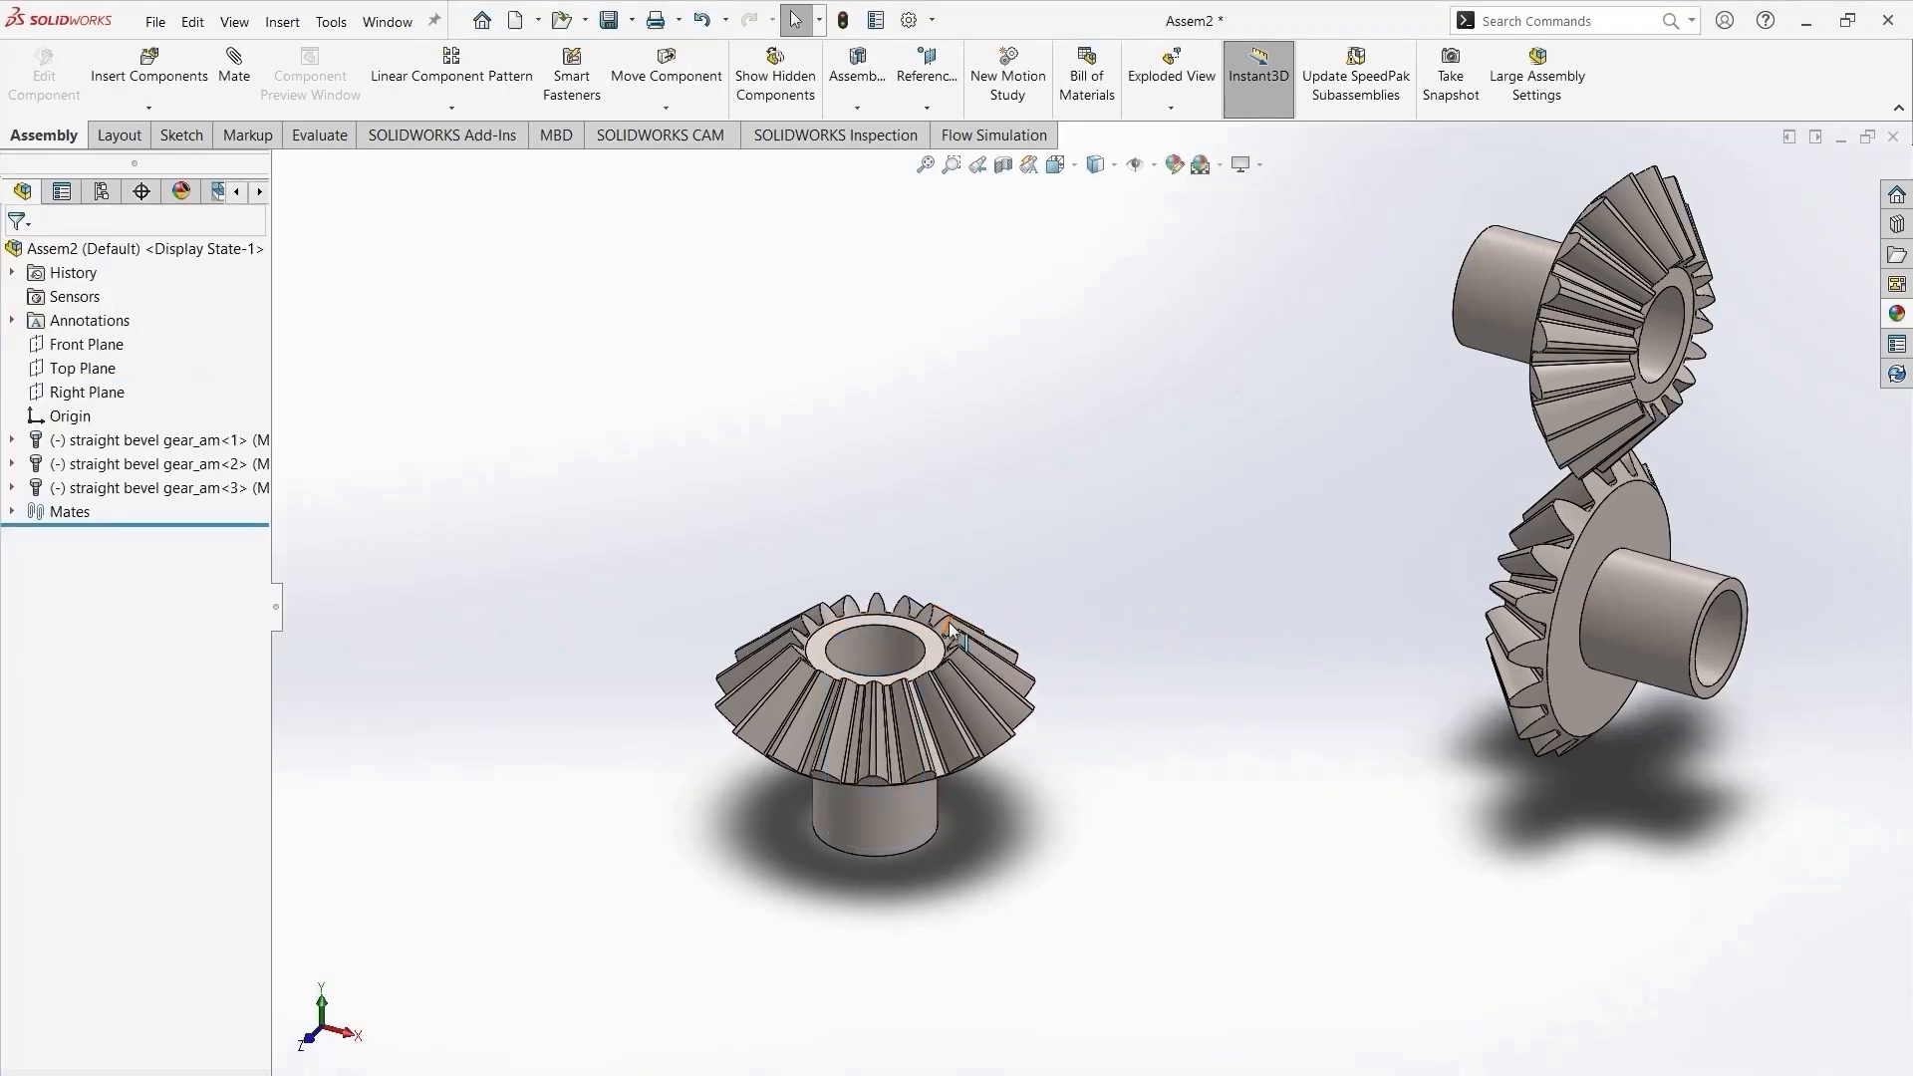
Rotate the first bevel gear about its axis to check its remaining freedom of movement.
{"action": "left_click_drag", "start_coordinate": [782, 600], "coordinate": [623, 746]}
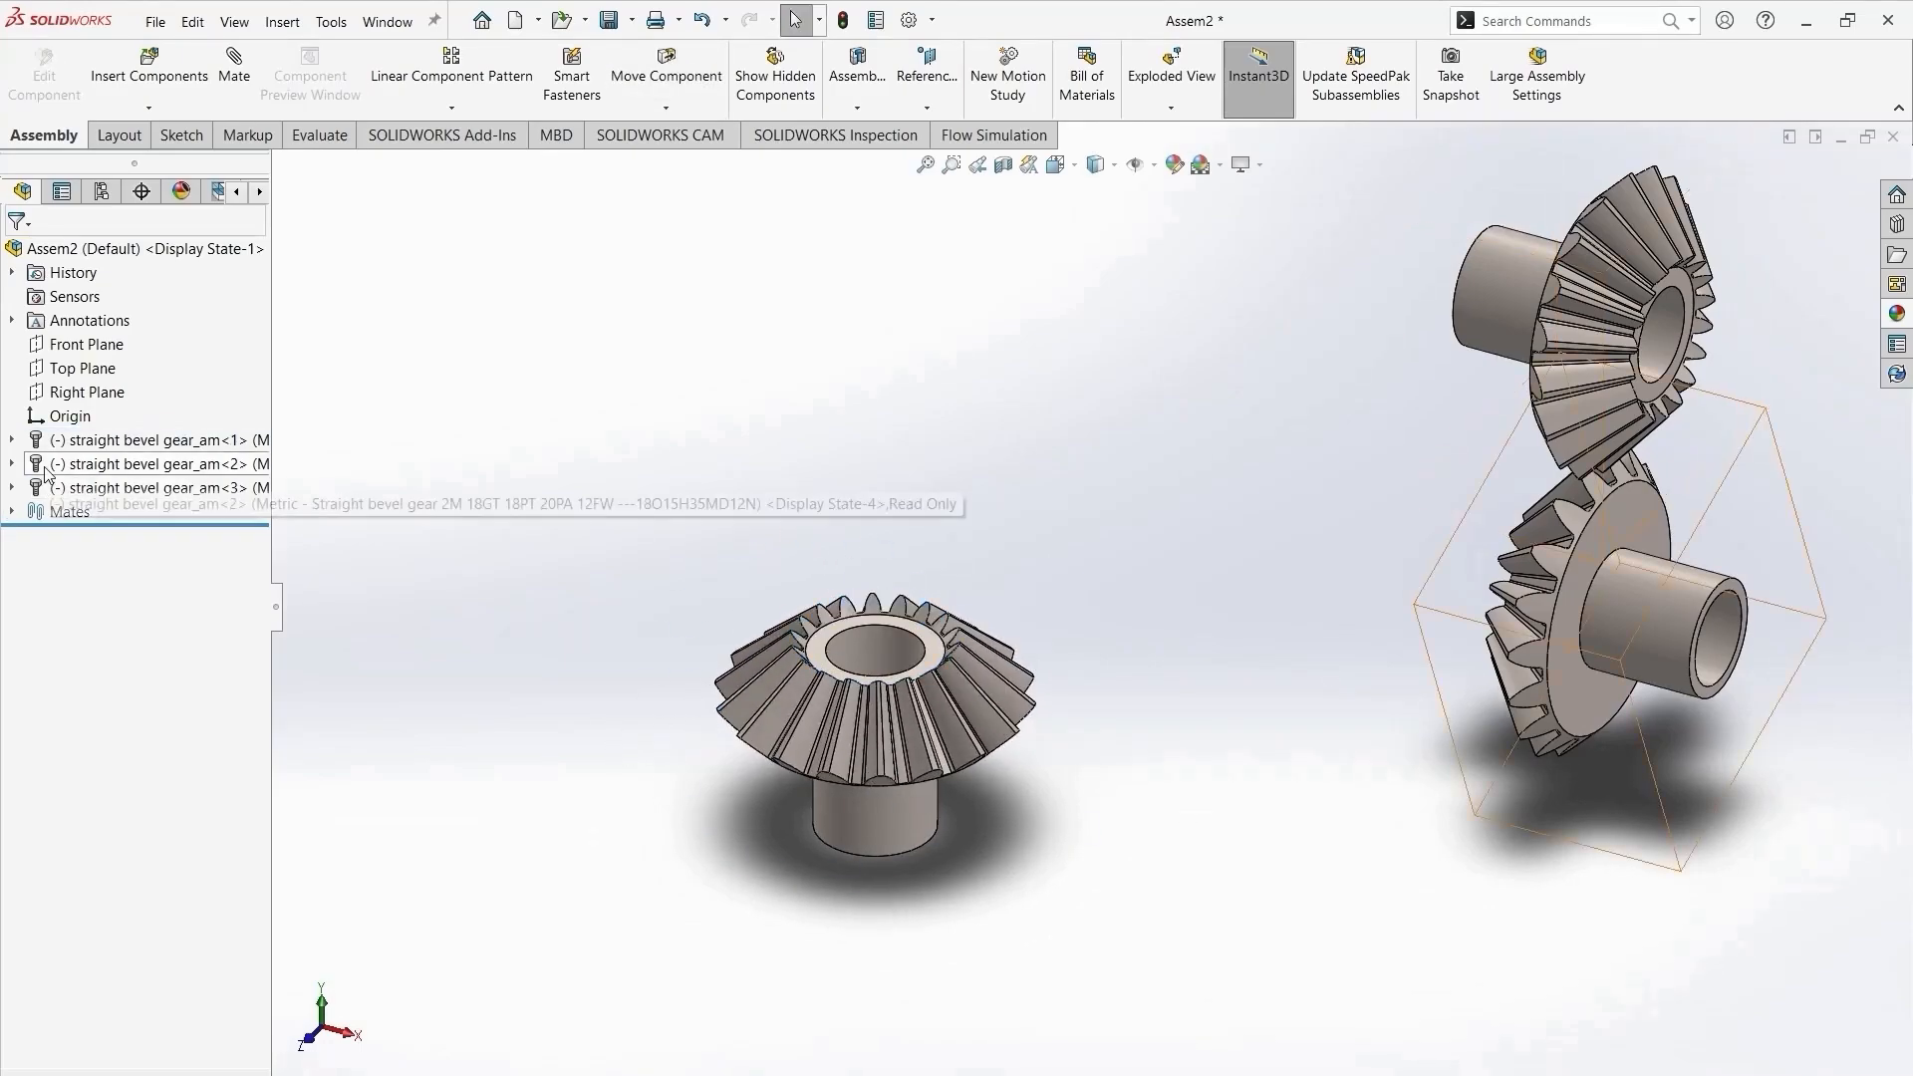
{"action": "left_click", "coordinate": [897, 644]}
{"action": "left_click", "coordinate": [480, 700]}
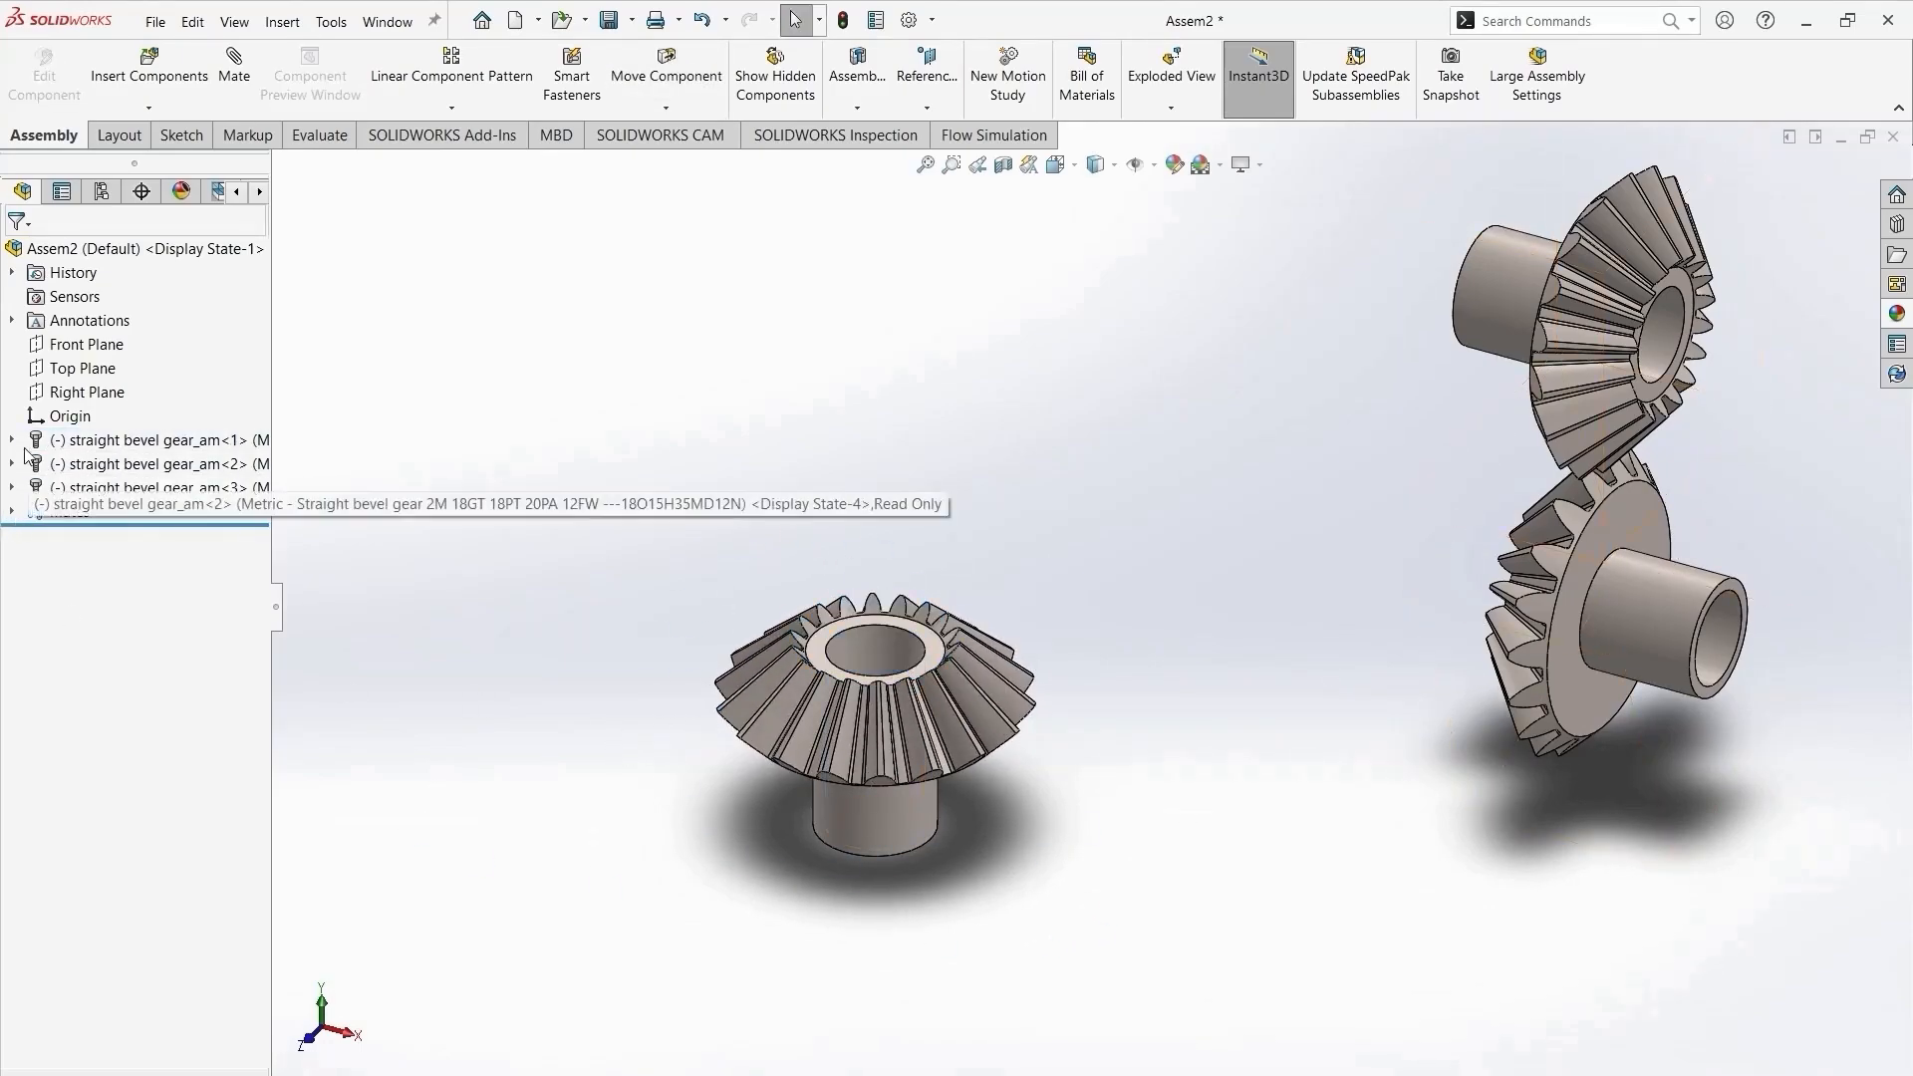
Show the BasProSke sketch under the first bevel gear's Base-Revolve feature.
{"action": "left_click", "coordinate": [12, 439]}
{"action": "left_click", "coordinate": [35, 775]}
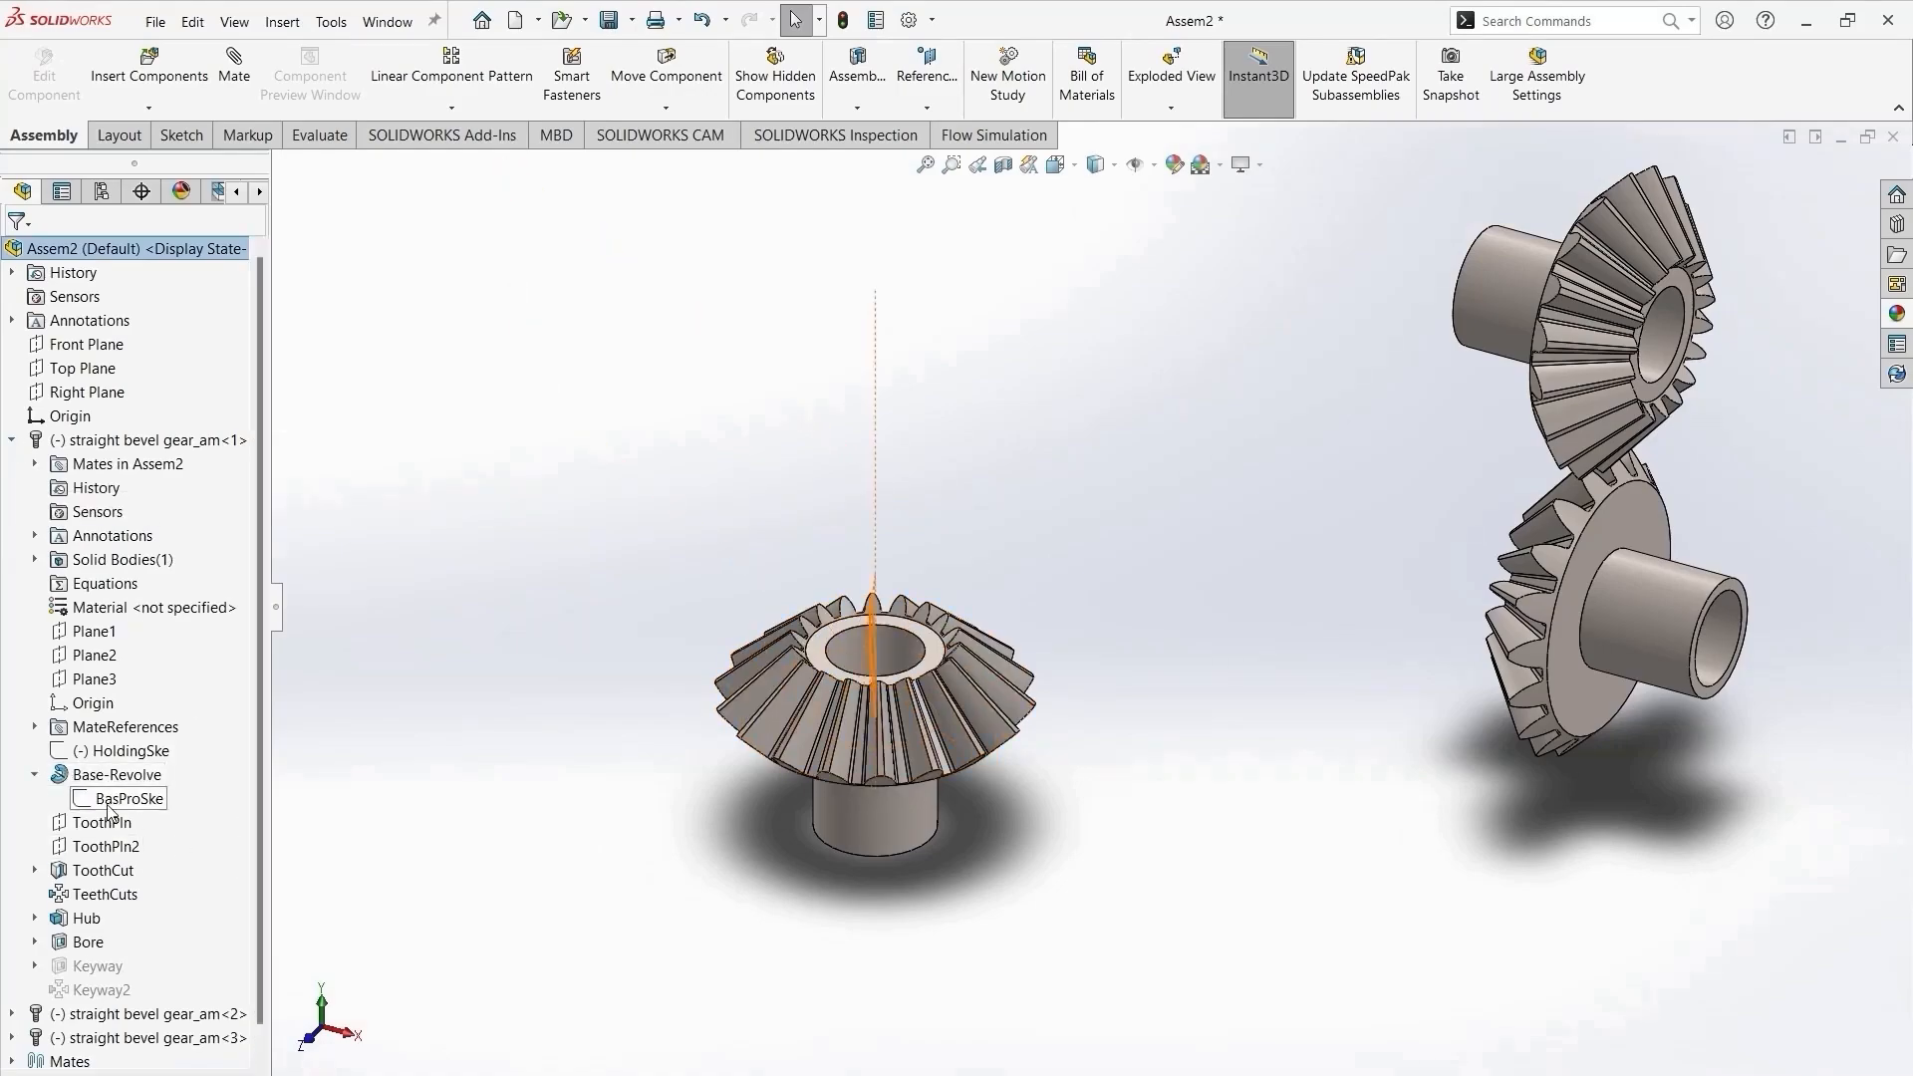
{"action": "left_click", "coordinate": [112, 800]}
{"action": "left_click", "coordinate": [129, 777]}
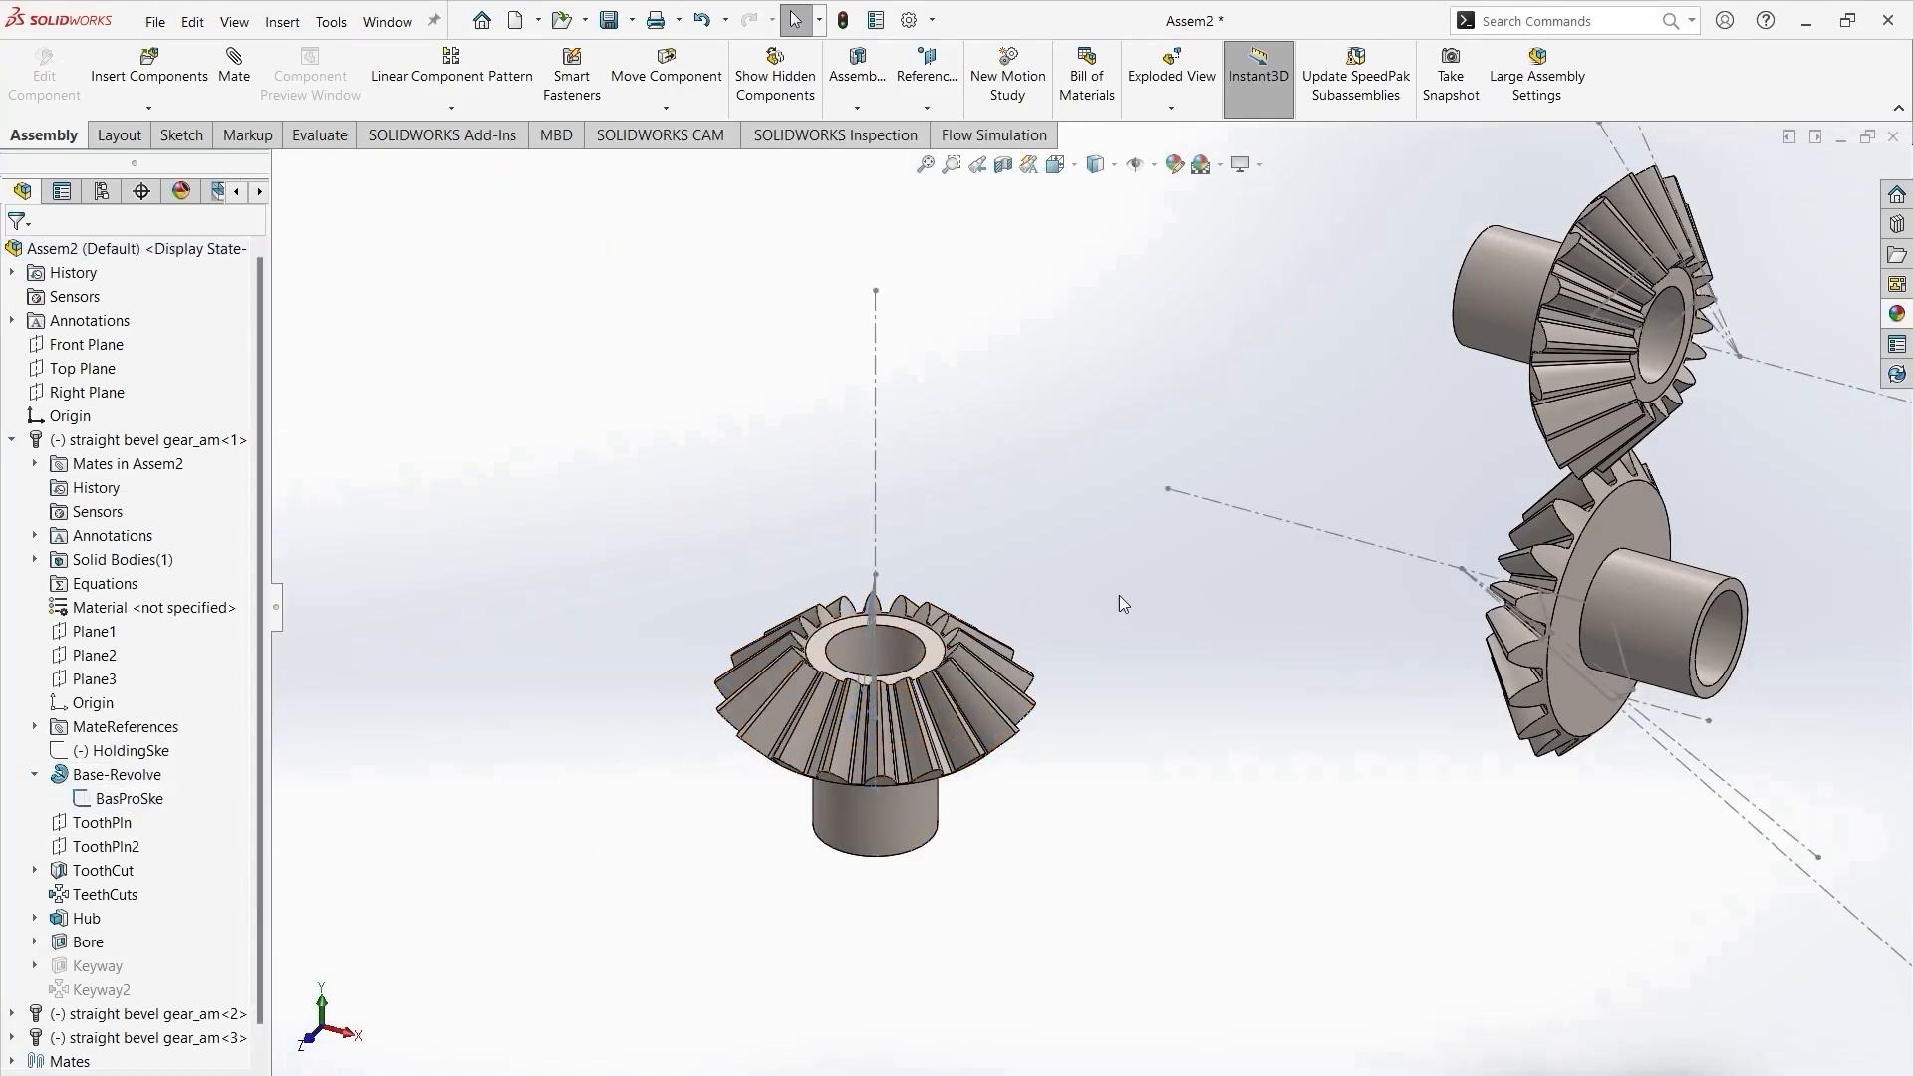
Mate the second bevel gear's sketch apex point coincident with the first gear's apex point.
{"action": "middle_click_drag", "start_coordinate": [1120, 595], "coordinate": [1242, 644]}
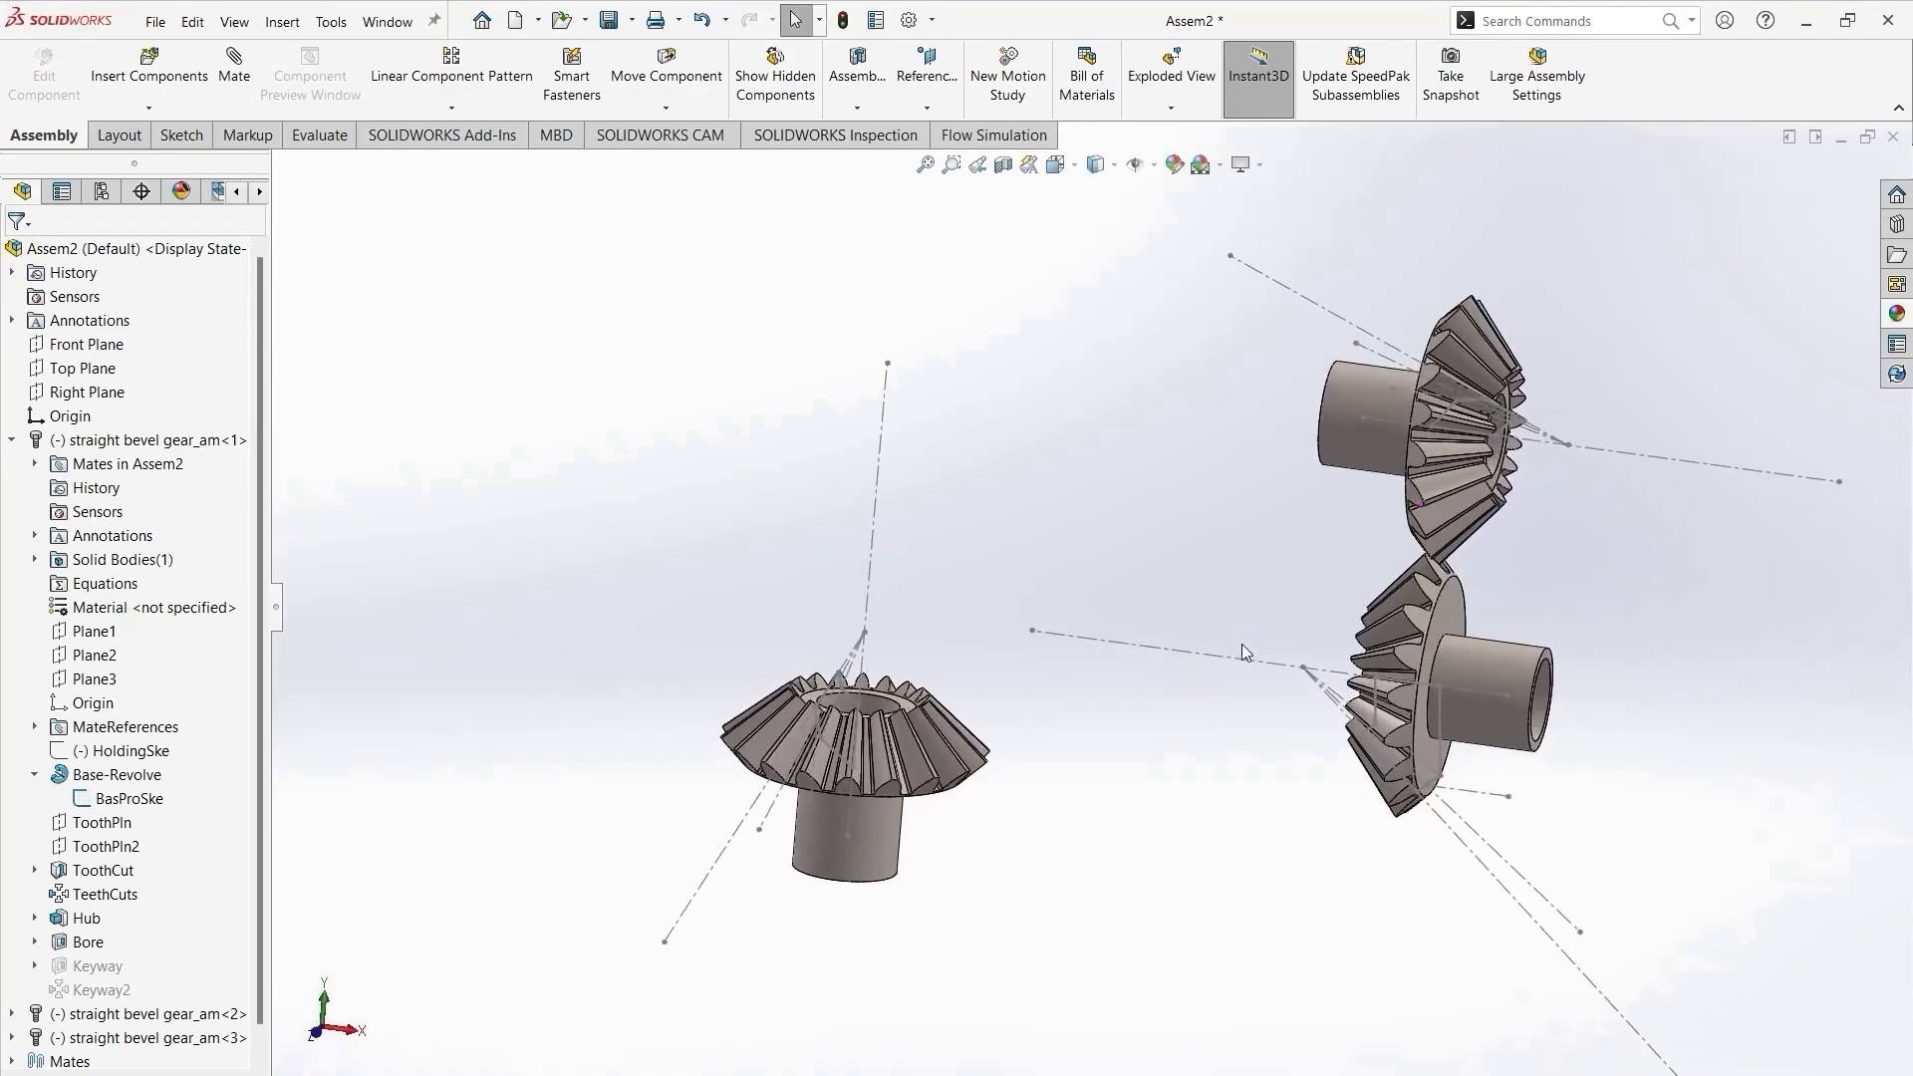
{"action": "left_click", "coordinate": [1303, 667]}
{"action": "left_click", "coordinate": [864, 634]}
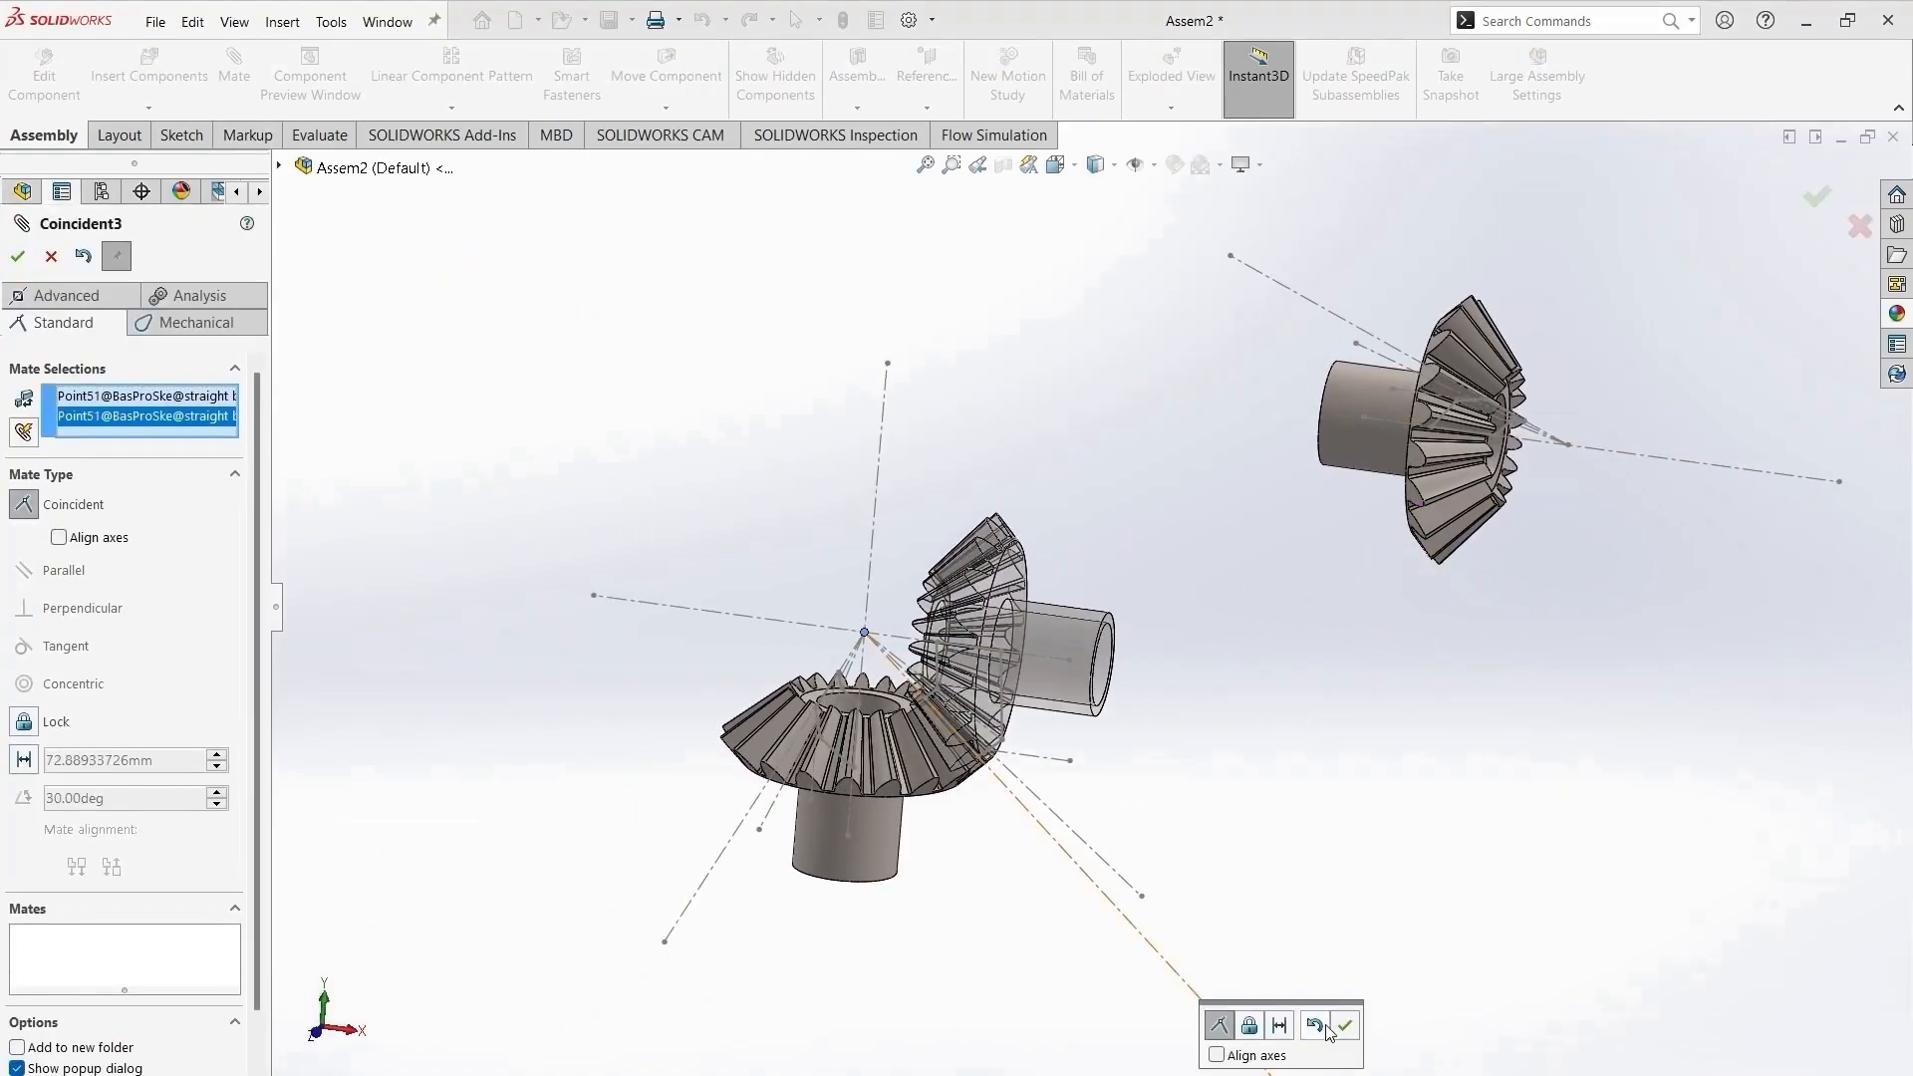
{"action": "left_click", "coordinate": [1316, 1028]}
{"action": "left_click", "coordinate": [50, 257]}
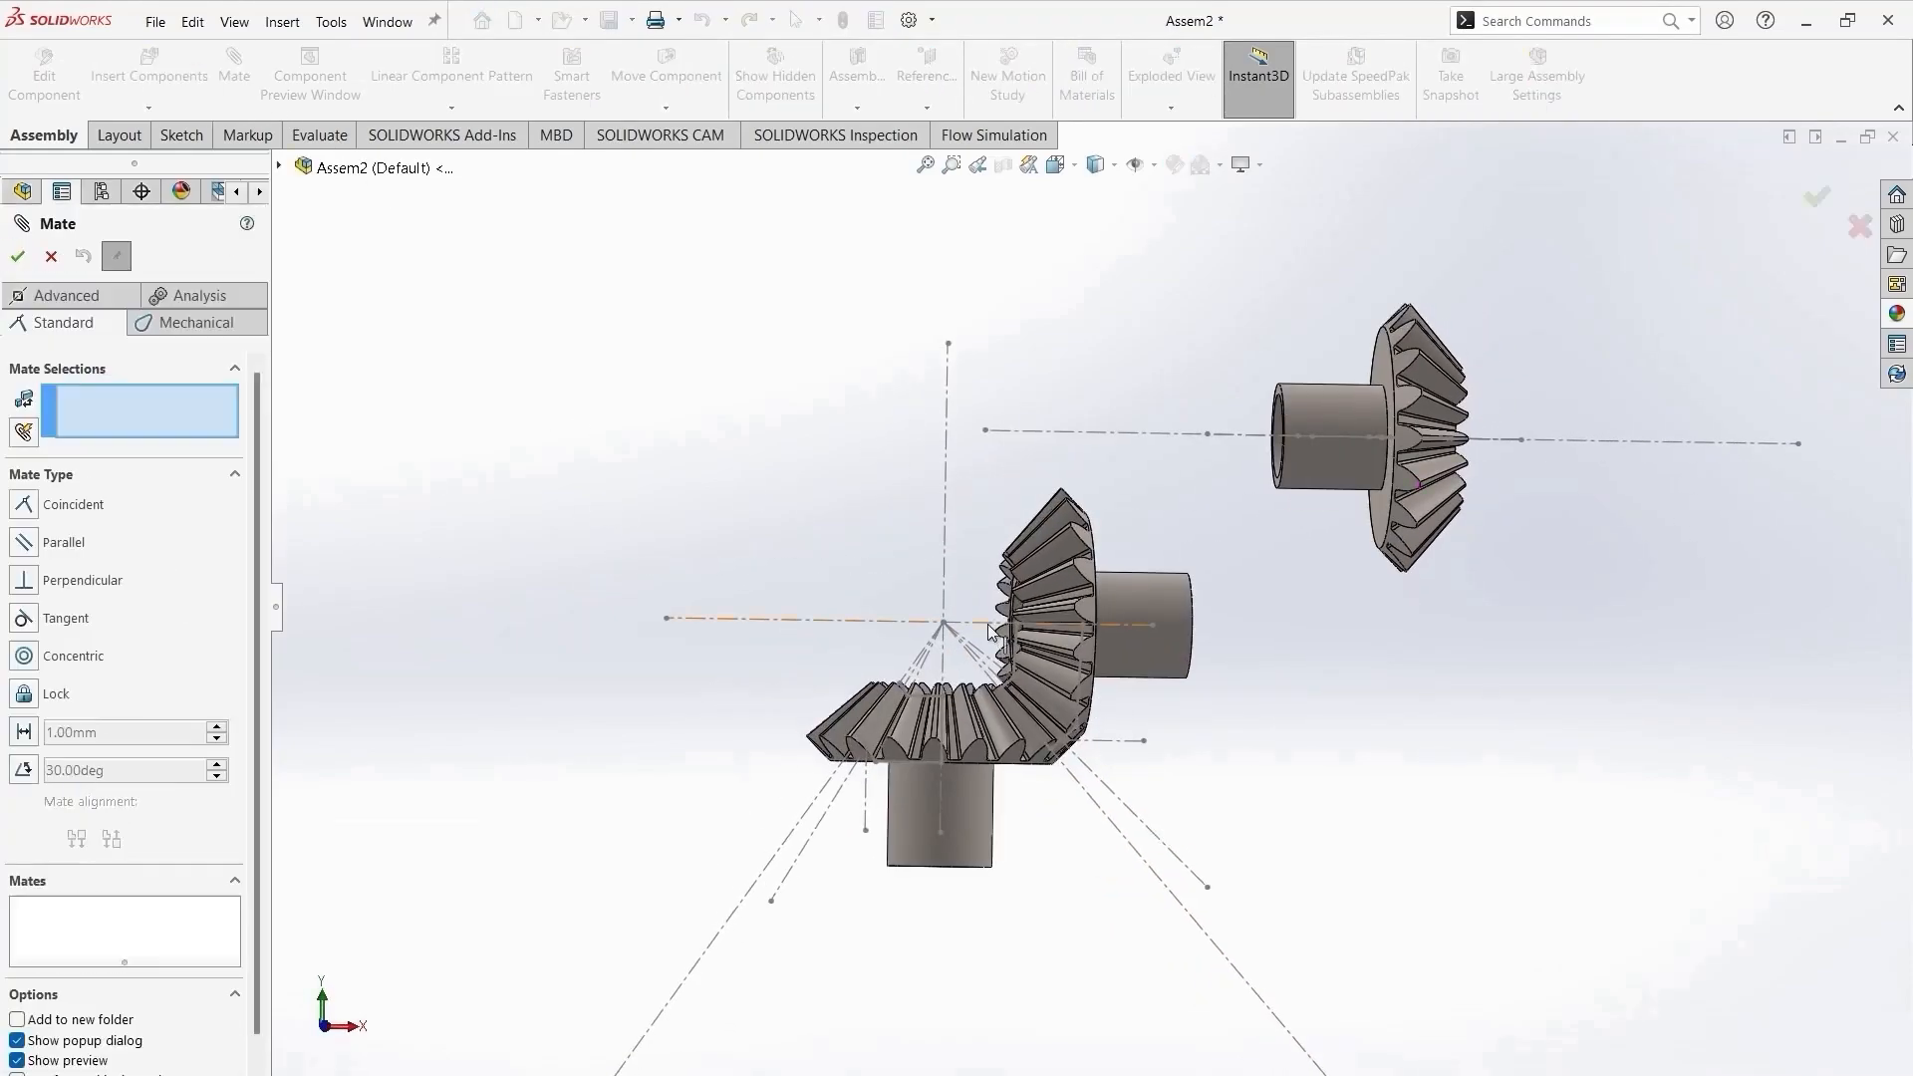
Add a perpendicular mate between the sketch centerlines of the second and first bevel gears.
{"action": "left_click", "coordinate": [988, 623]}
{"action": "left_click", "coordinate": [945, 563]}
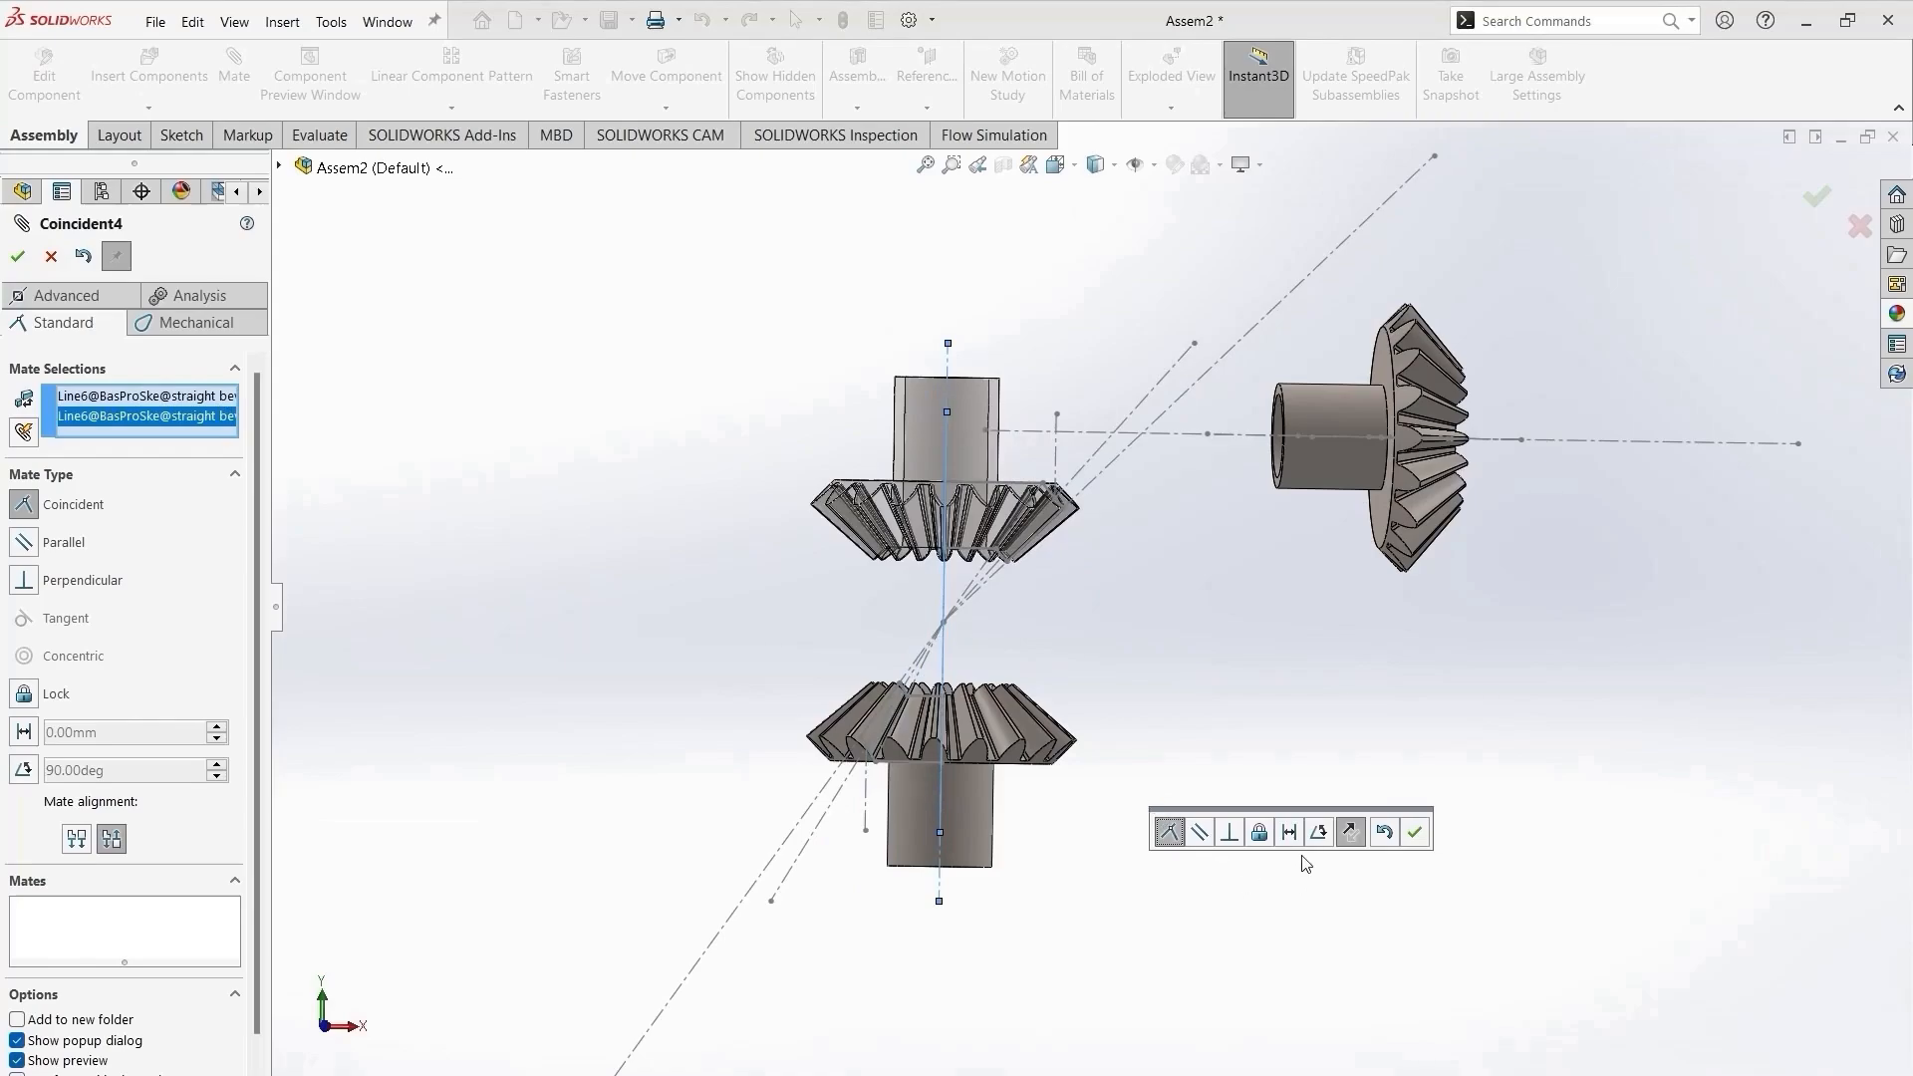
{"action": "left_click", "coordinate": [1229, 832]}
{"action": "left_click", "coordinate": [1385, 832]}
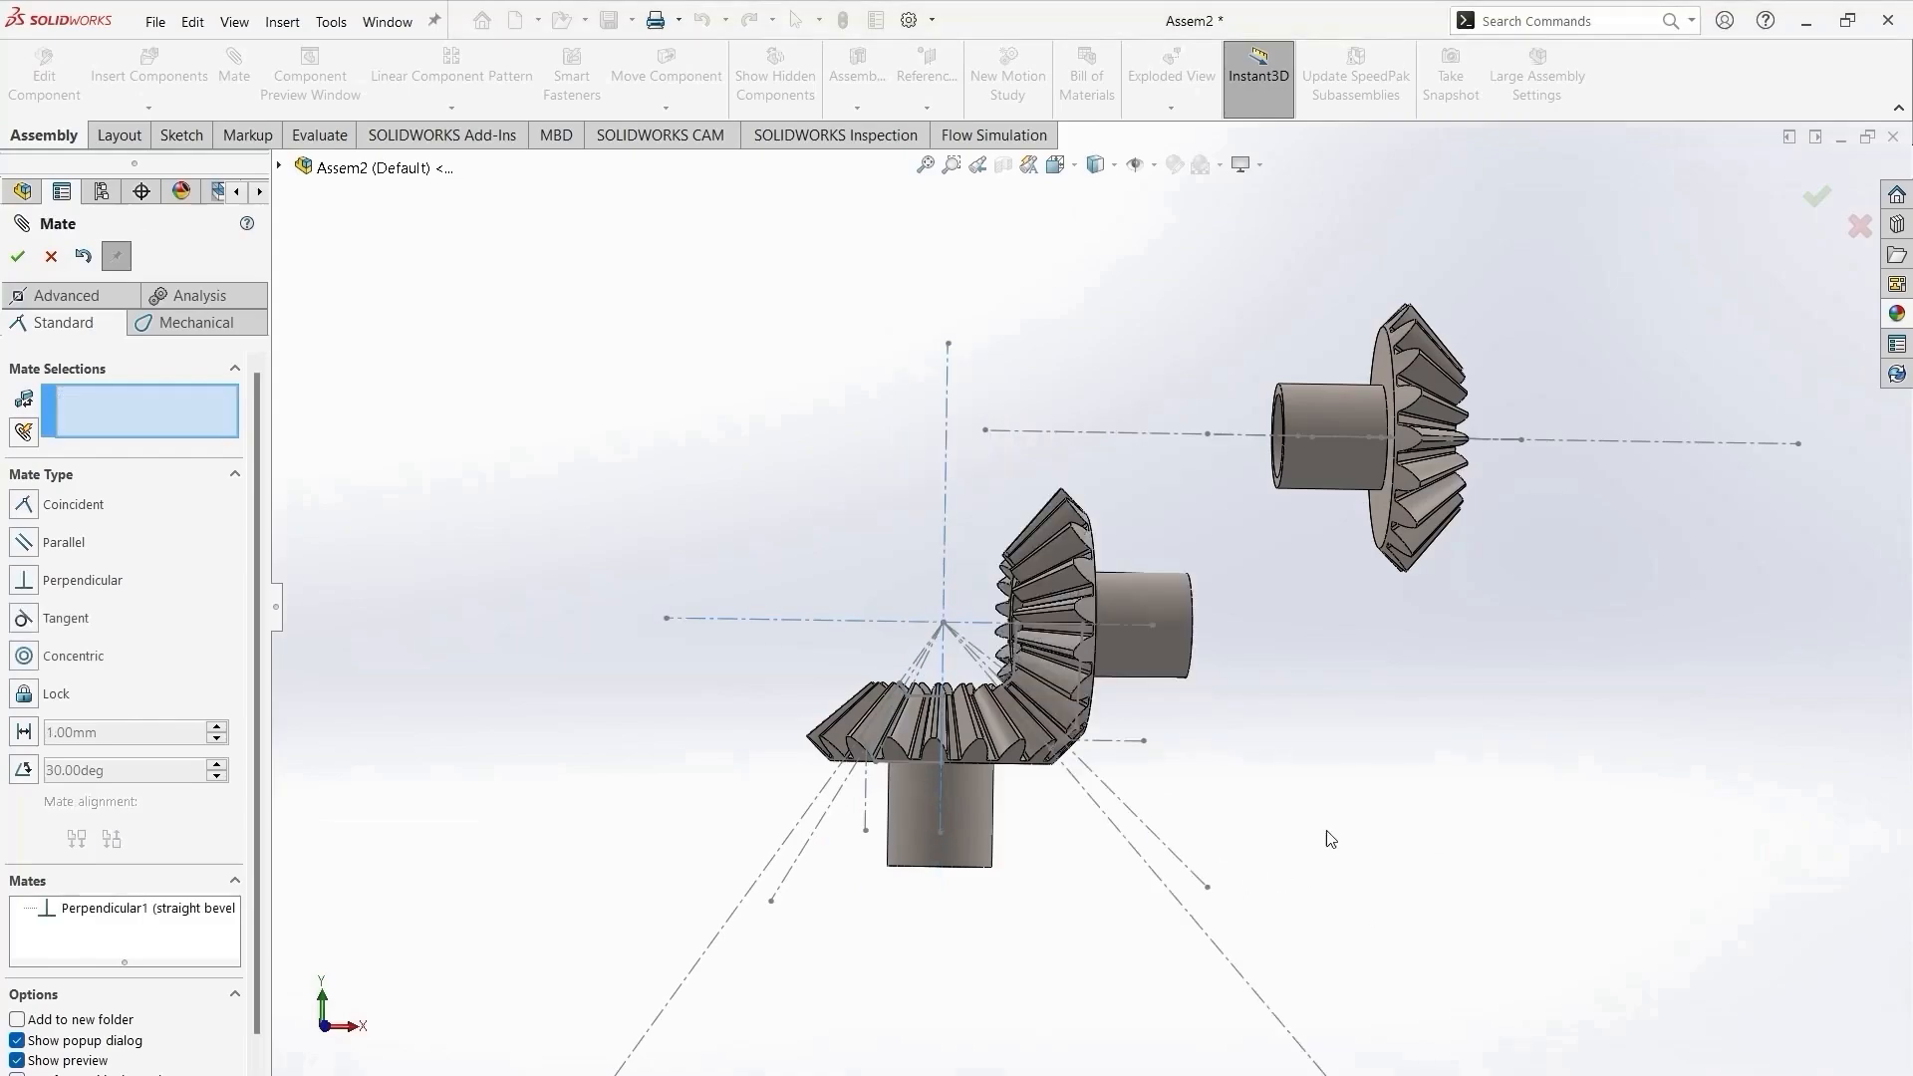
Mate the second bevel gear's sketch centerline coincident with the assembly's Front Plane.
{"action": "left_click", "coordinate": [929, 621]}
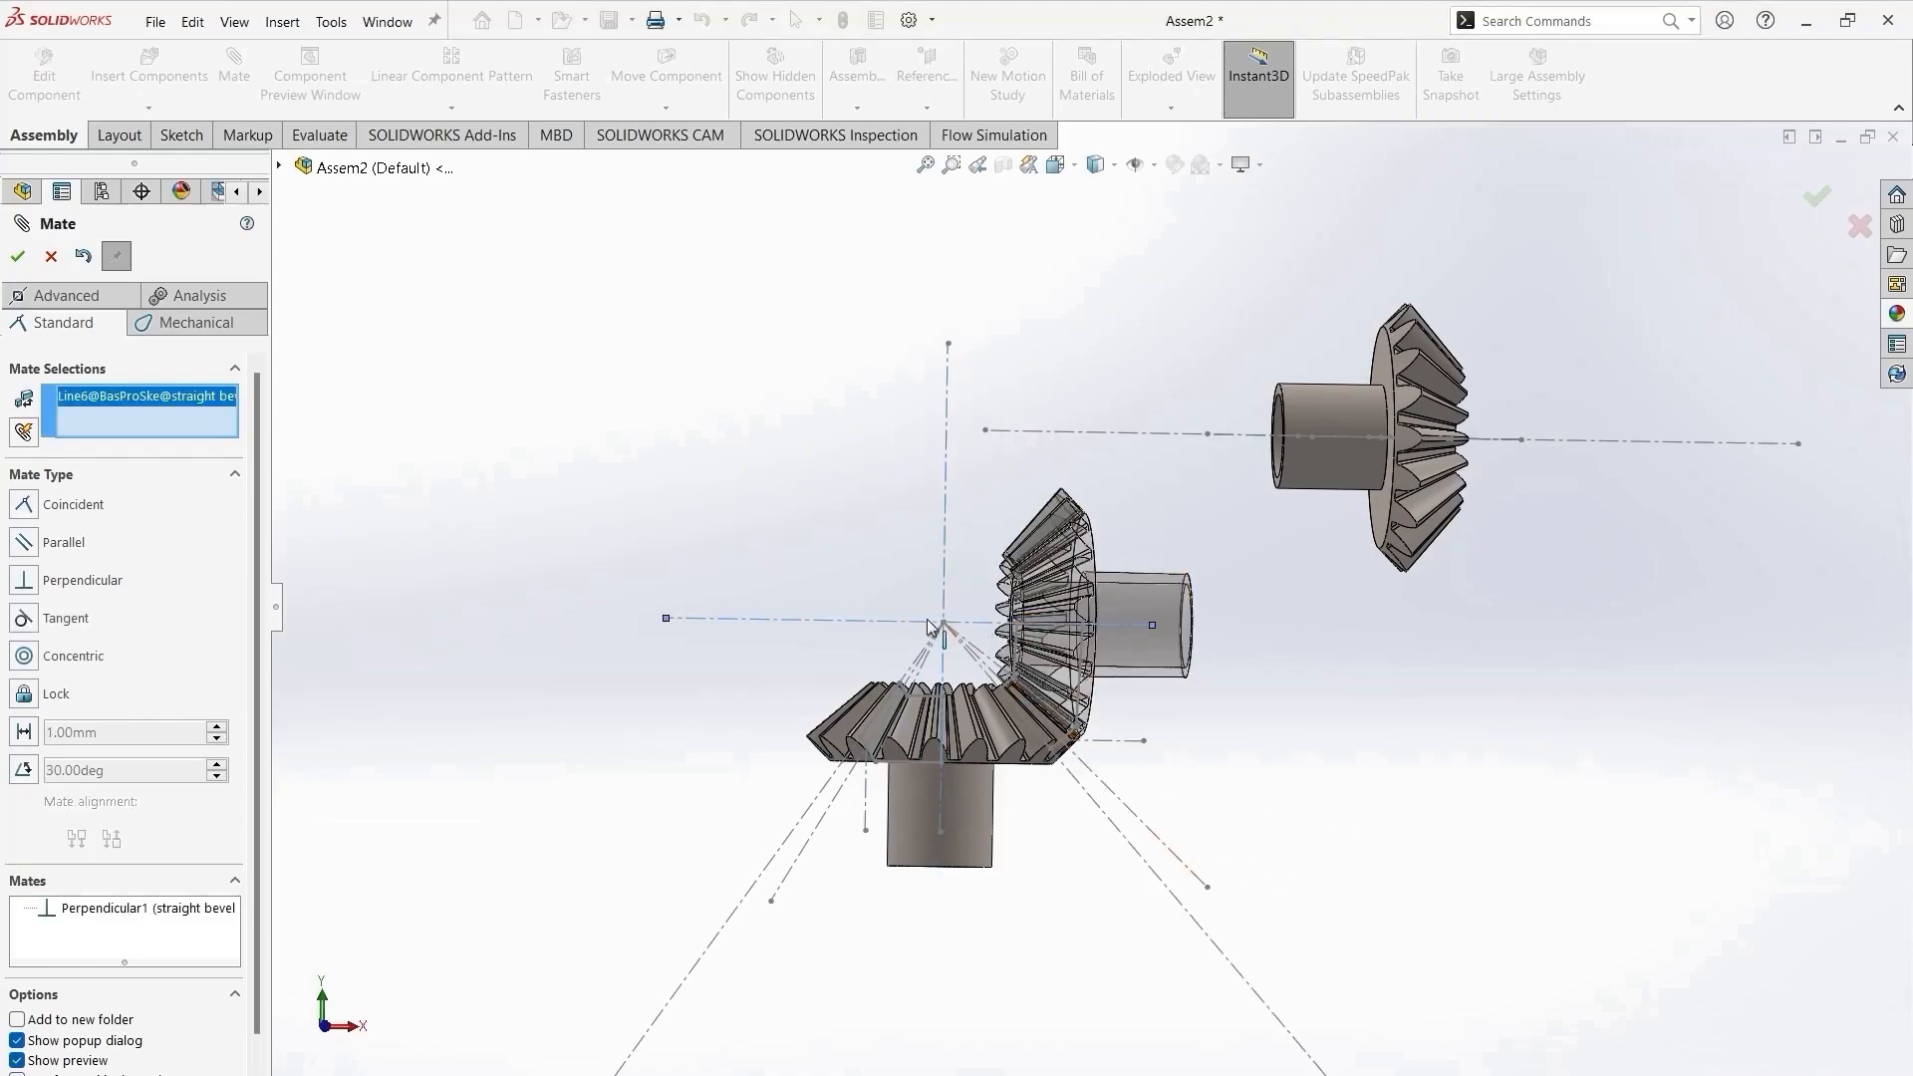
{"action": "left_click", "coordinate": [280, 169]}
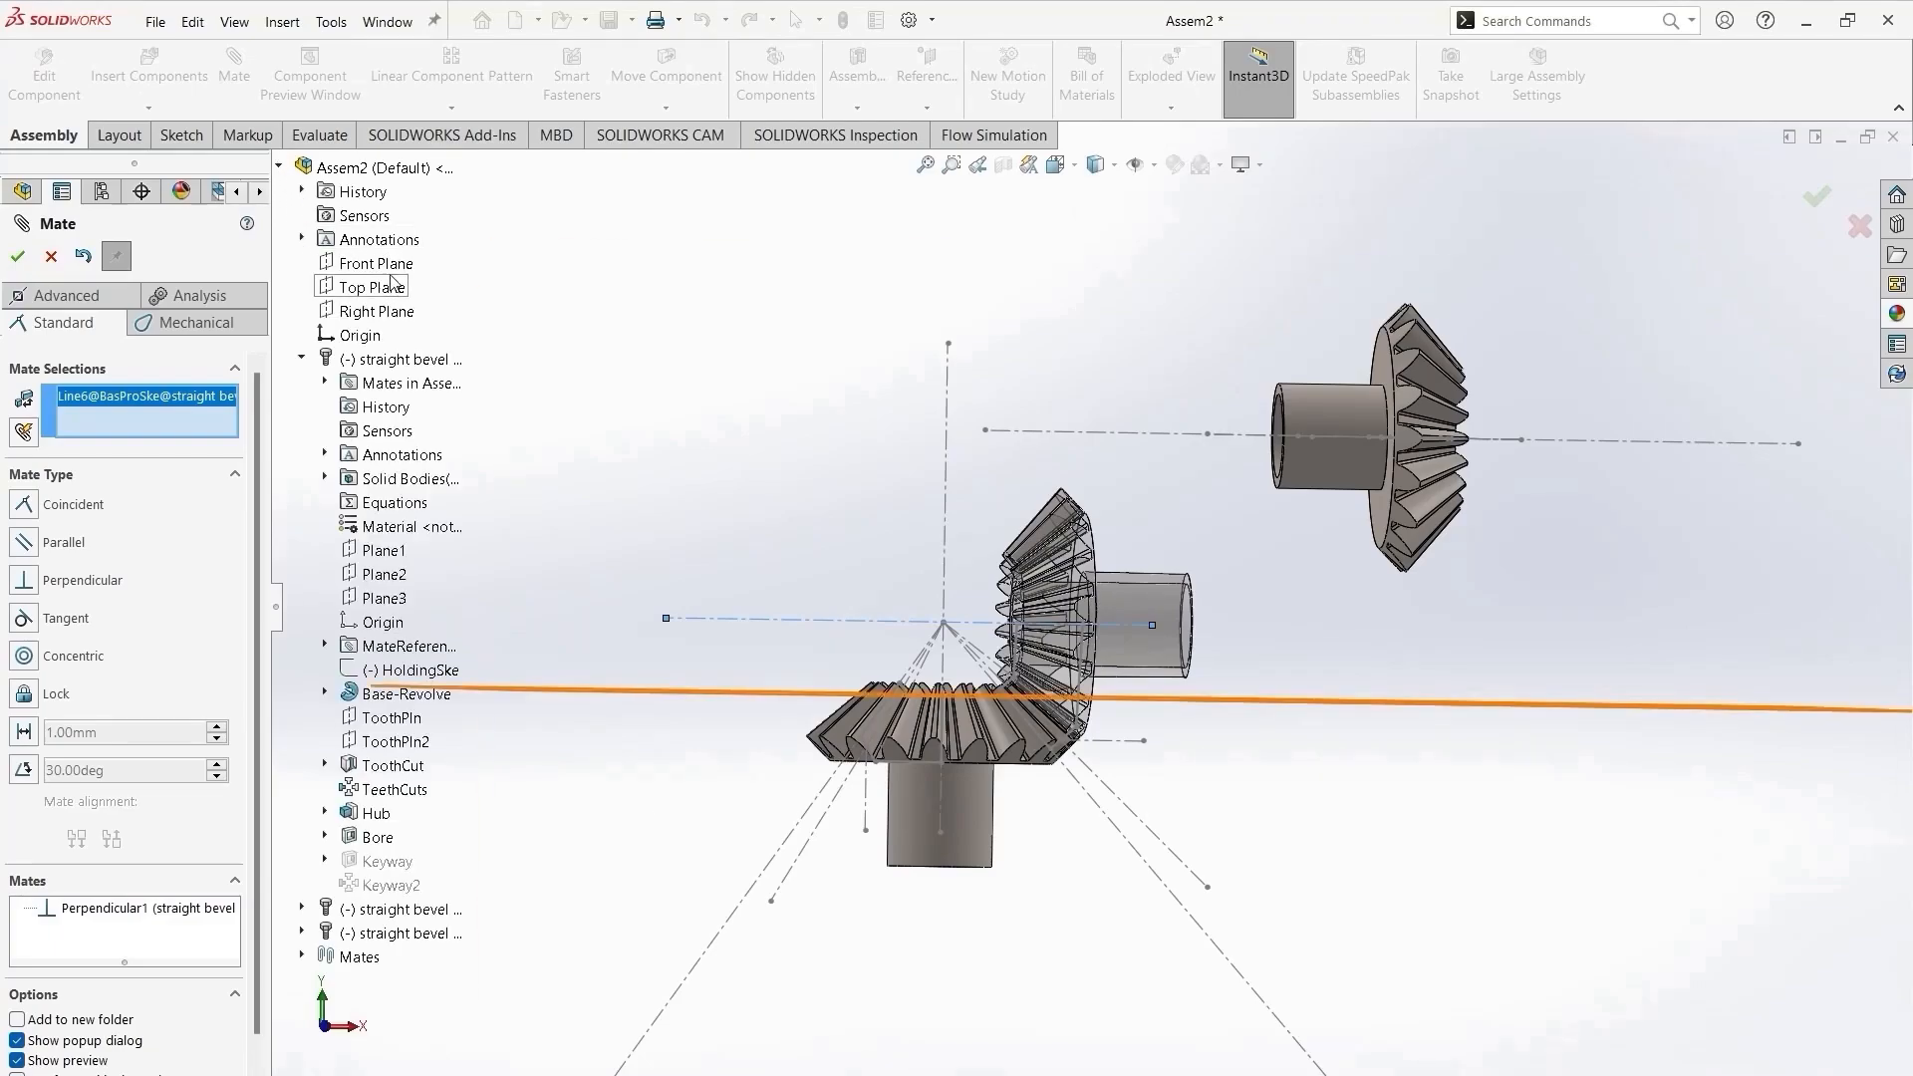
{"action": "left_click", "coordinate": [389, 265]}
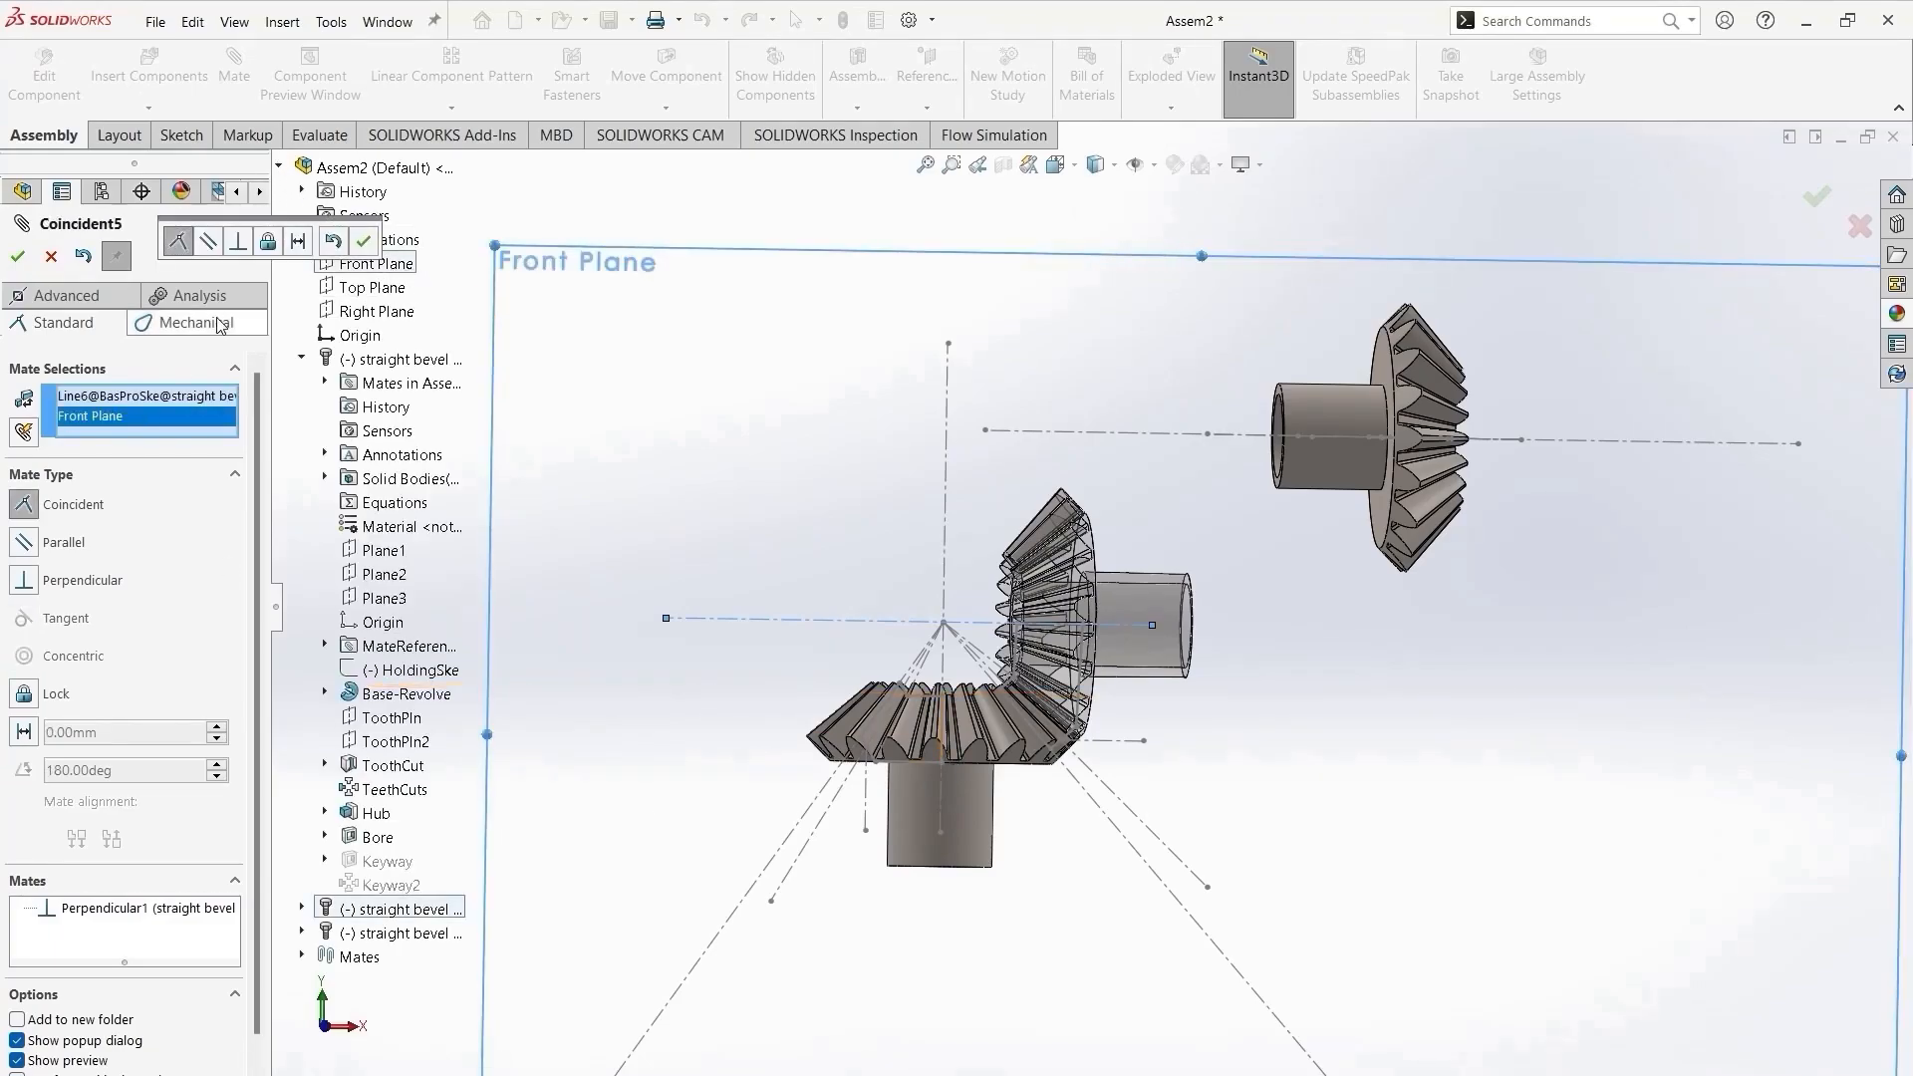
{"action": "left_click", "coordinate": [368, 241]}
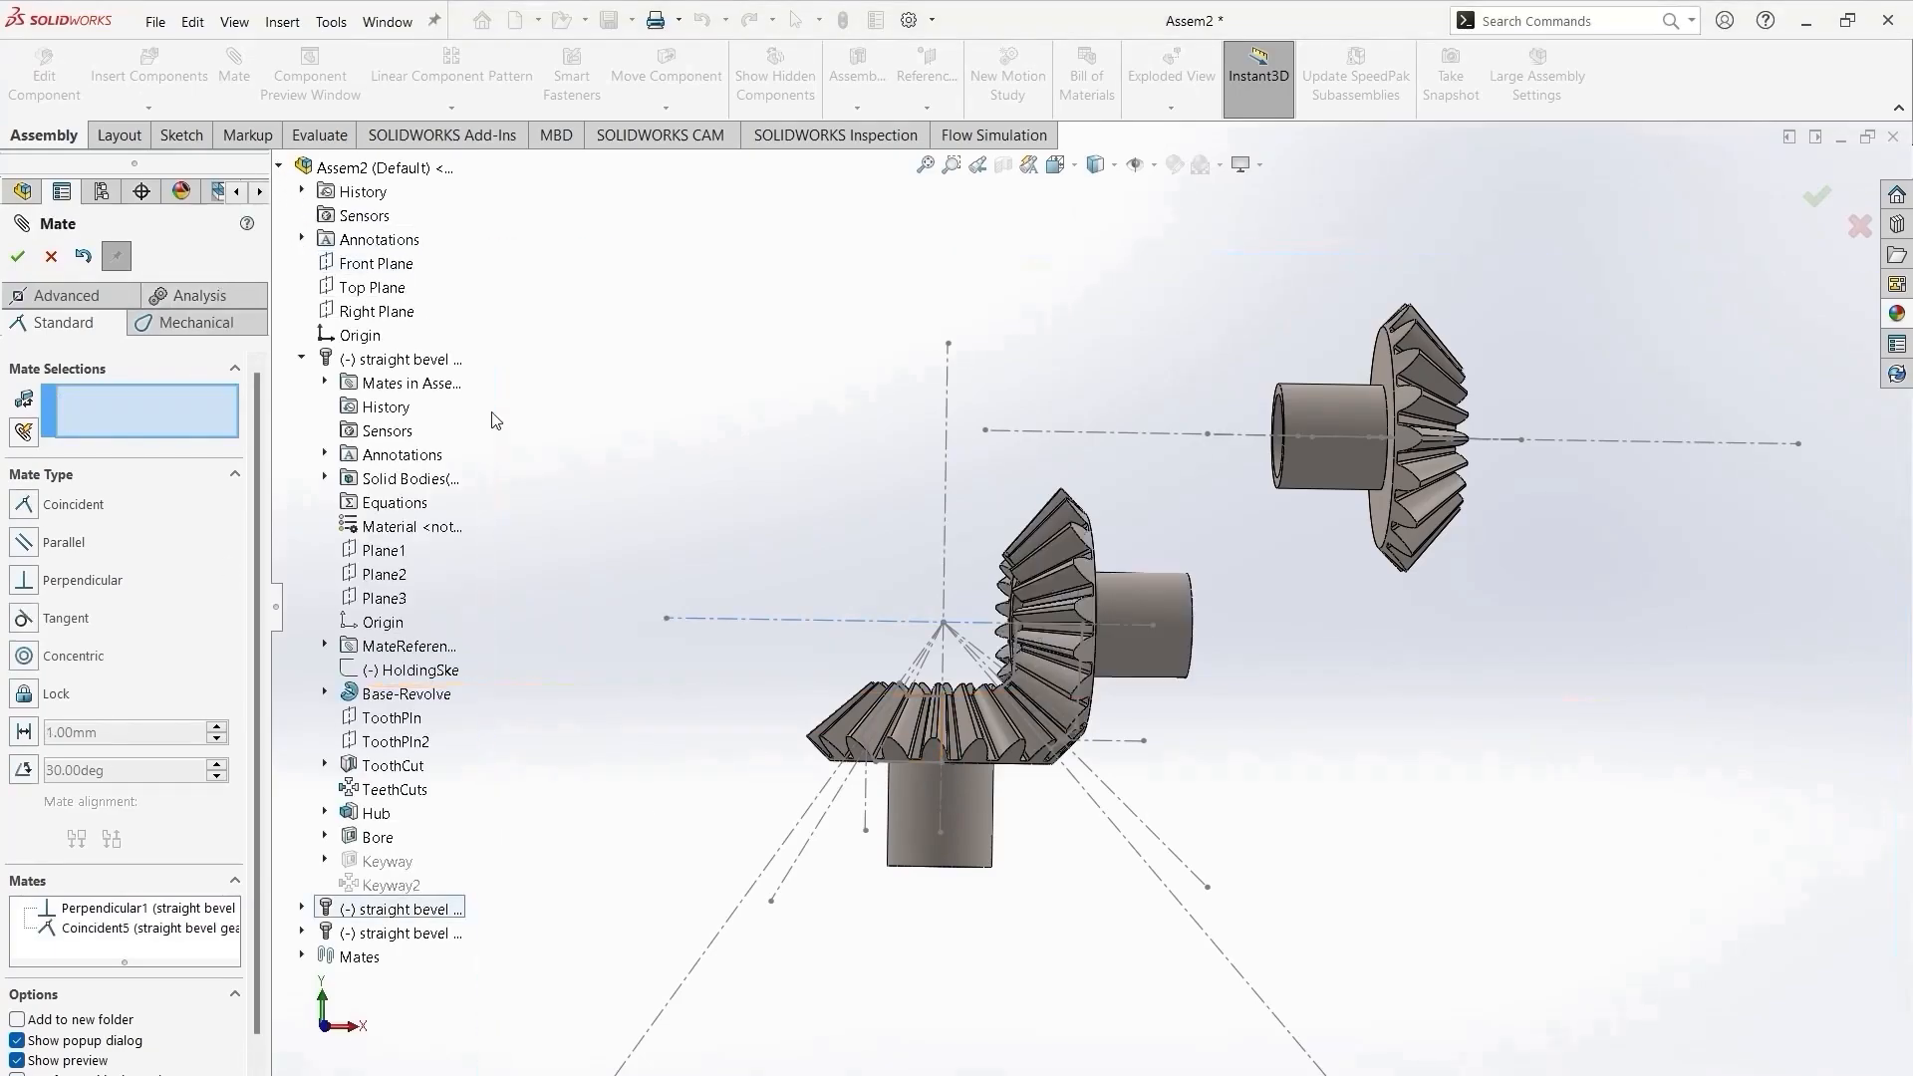
{"action": "left_click", "coordinate": [20, 257]}
Mate the third bevel gear's sketch apex point coincident with the shared apex of the other two gears.
{"action": "scroll", "coordinate": [1071, 732], "scroll_direction": "up", "scroll_amount": 3}
{"action": "middle_click_drag", "start_coordinate": [1071, 733], "coordinate": [1078, 855]}
{"action": "left_click_drag", "start_coordinate": [1114, 705], "coordinate": [1303, 824]}
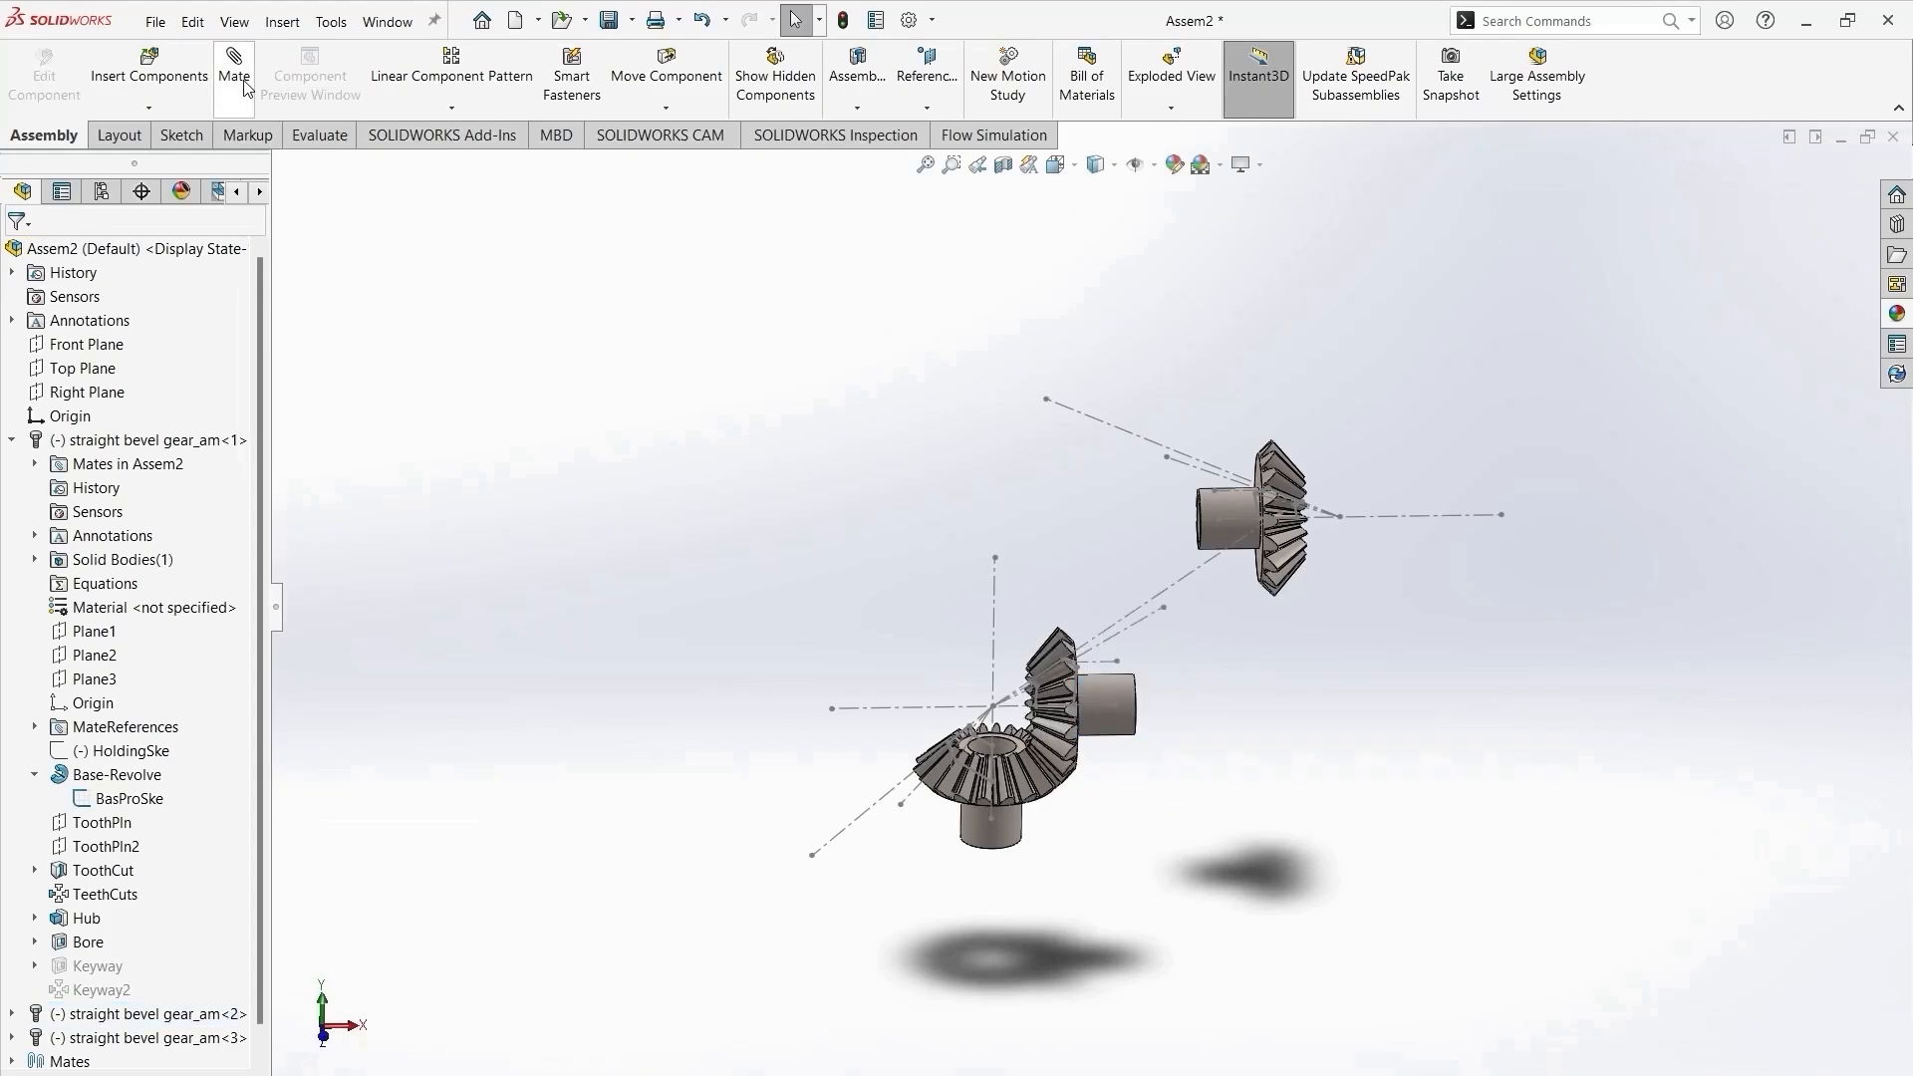
{"action": "left_click", "coordinate": [1340, 517]}
{"action": "left_click", "coordinate": [993, 707]}
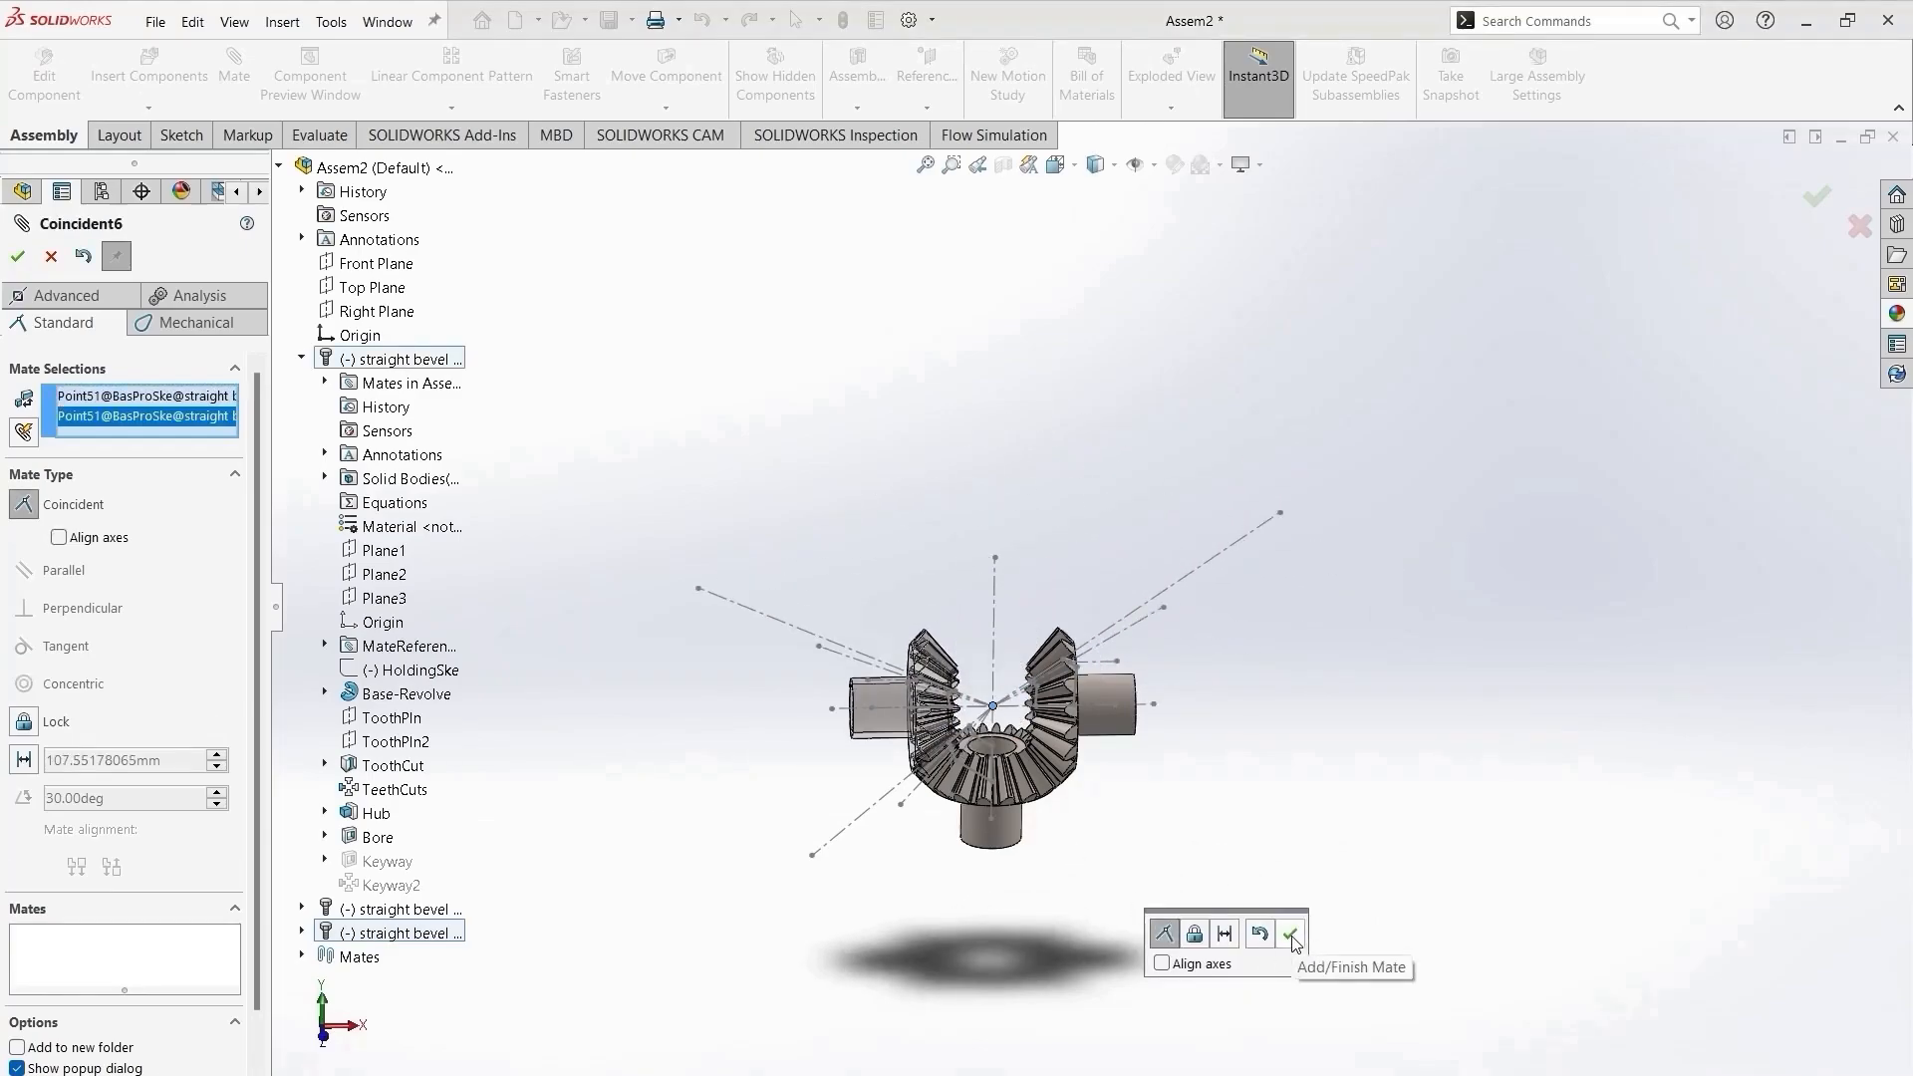
{"action": "left_click", "coordinate": [1292, 942]}
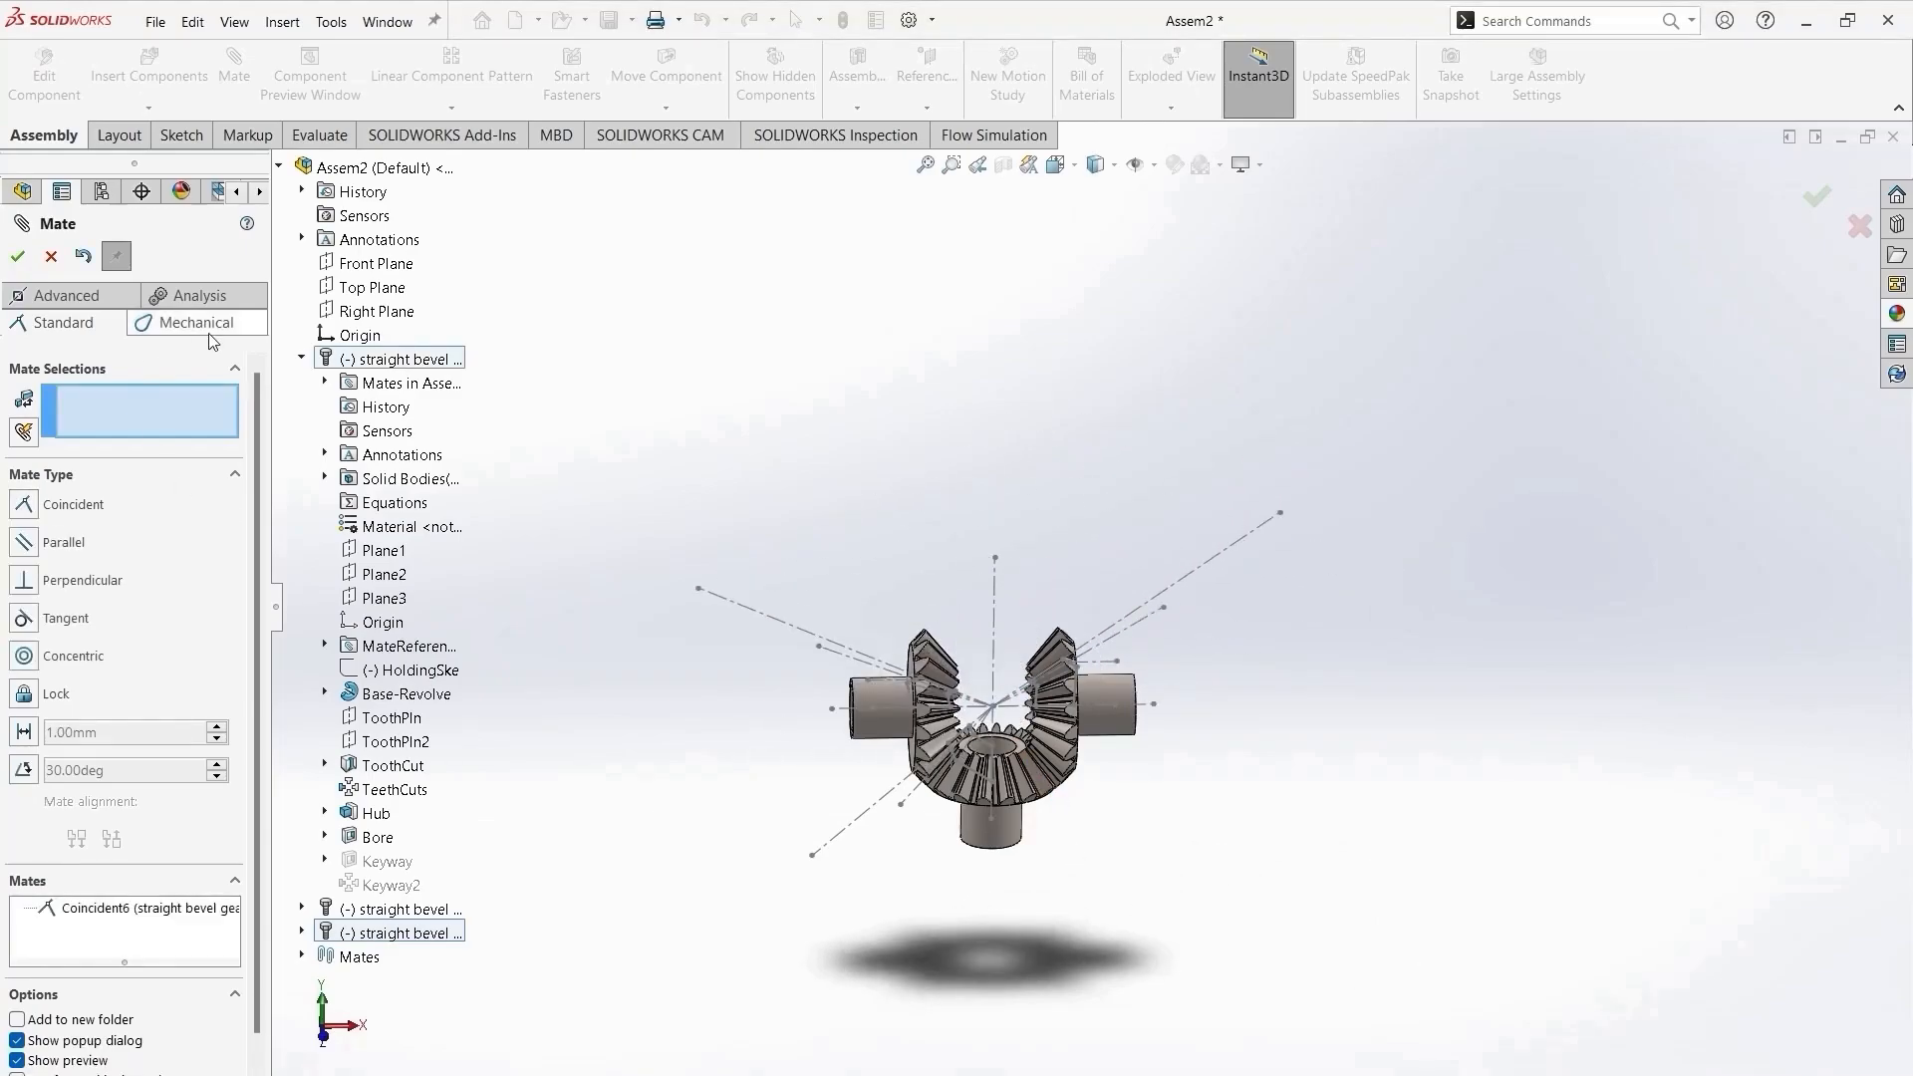
Mate the third bevel gear's bore concentric with the assembly origin.
{"action": "left_click", "coordinate": [360, 335]}
{"action": "scroll", "coordinate": [877, 626], "scroll_direction": "down", "scroll_amount": 6}
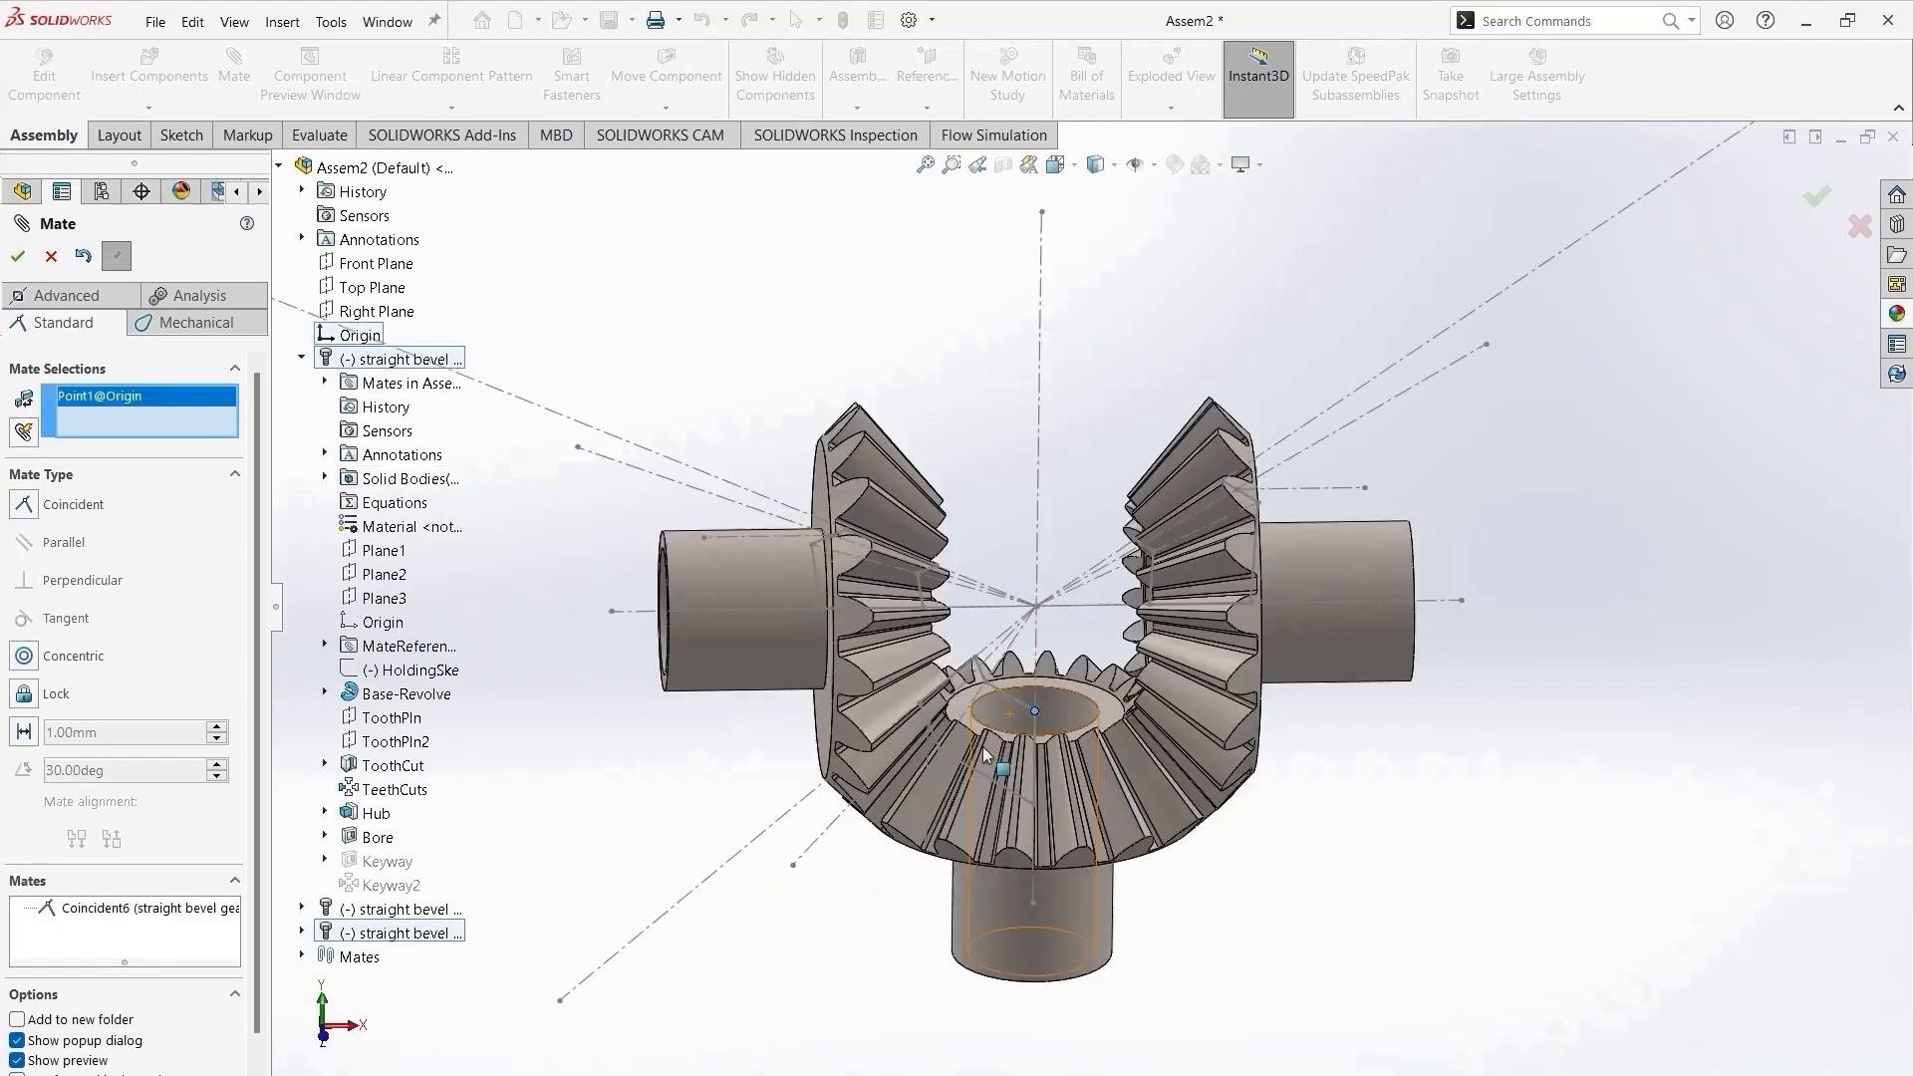
{"action": "left_click", "coordinate": [877, 626]}
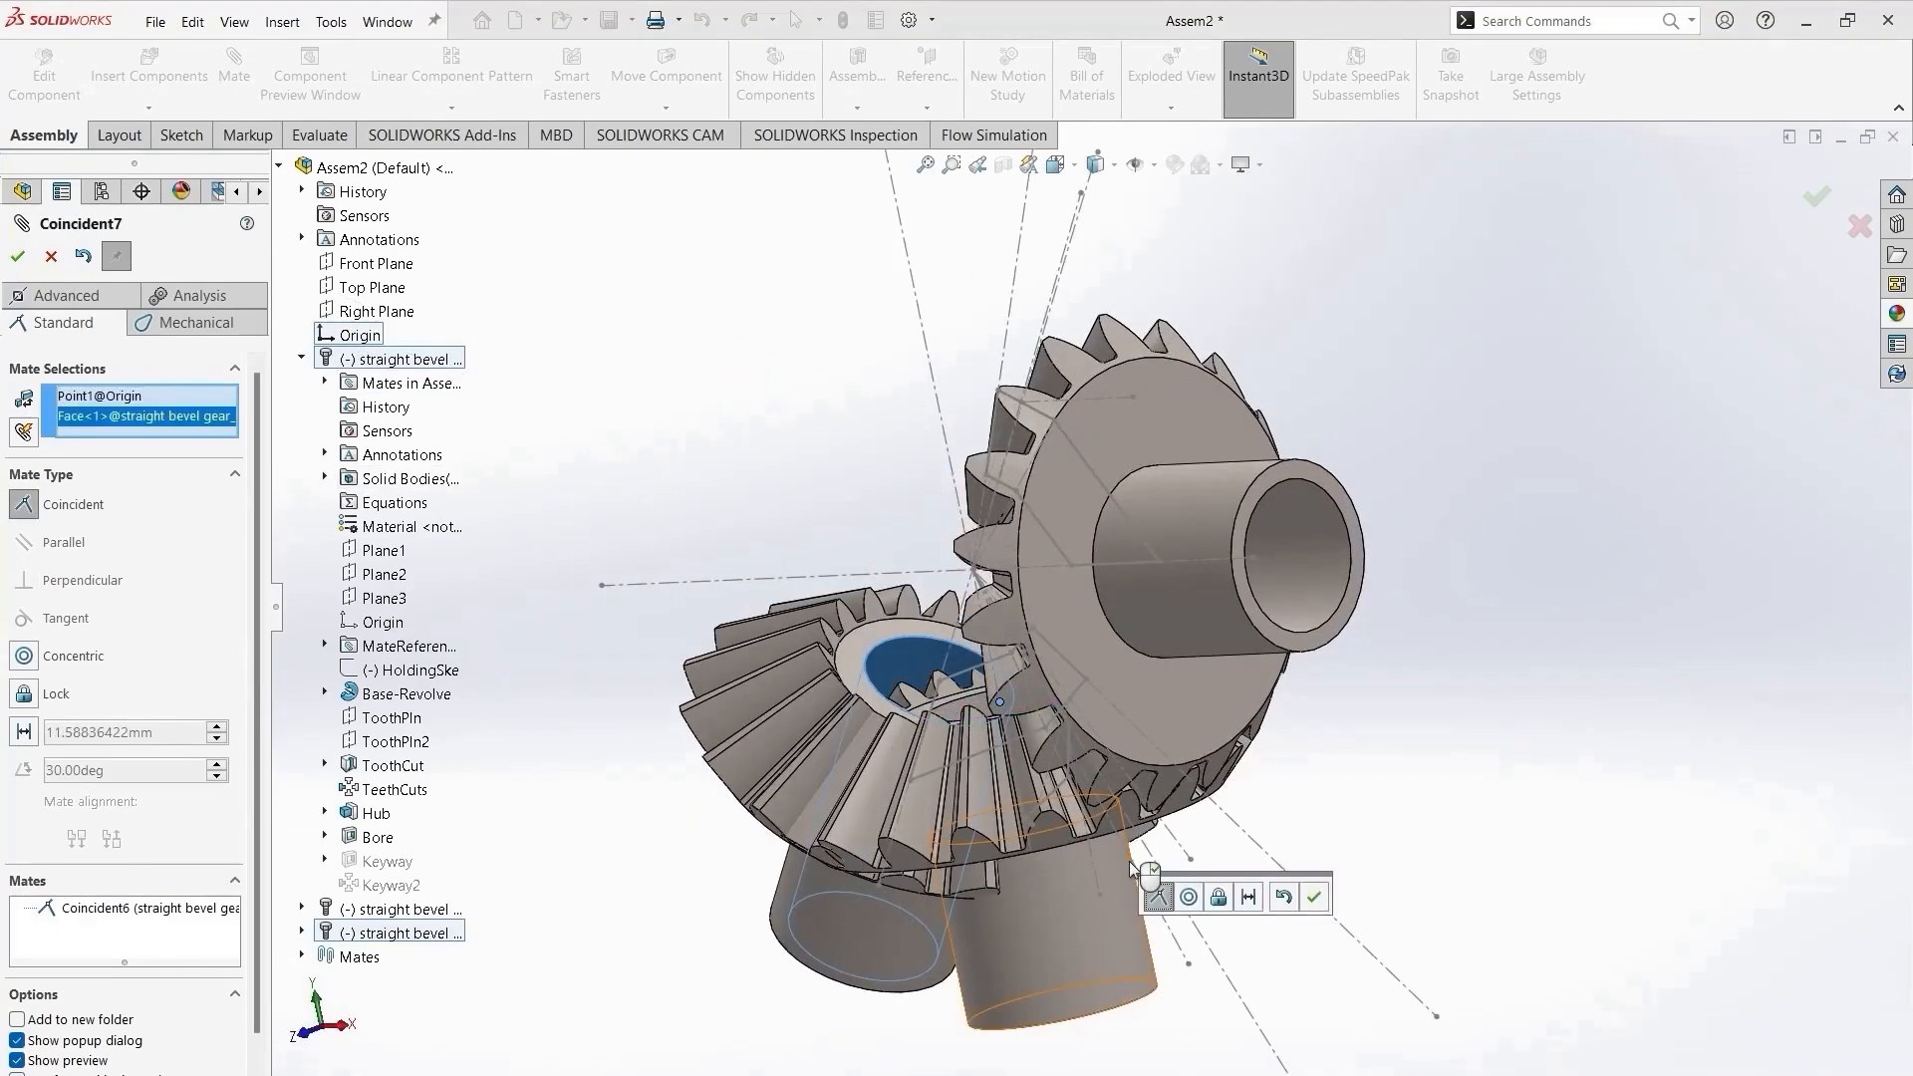
{"action": "left_click", "coordinate": [1189, 896]}
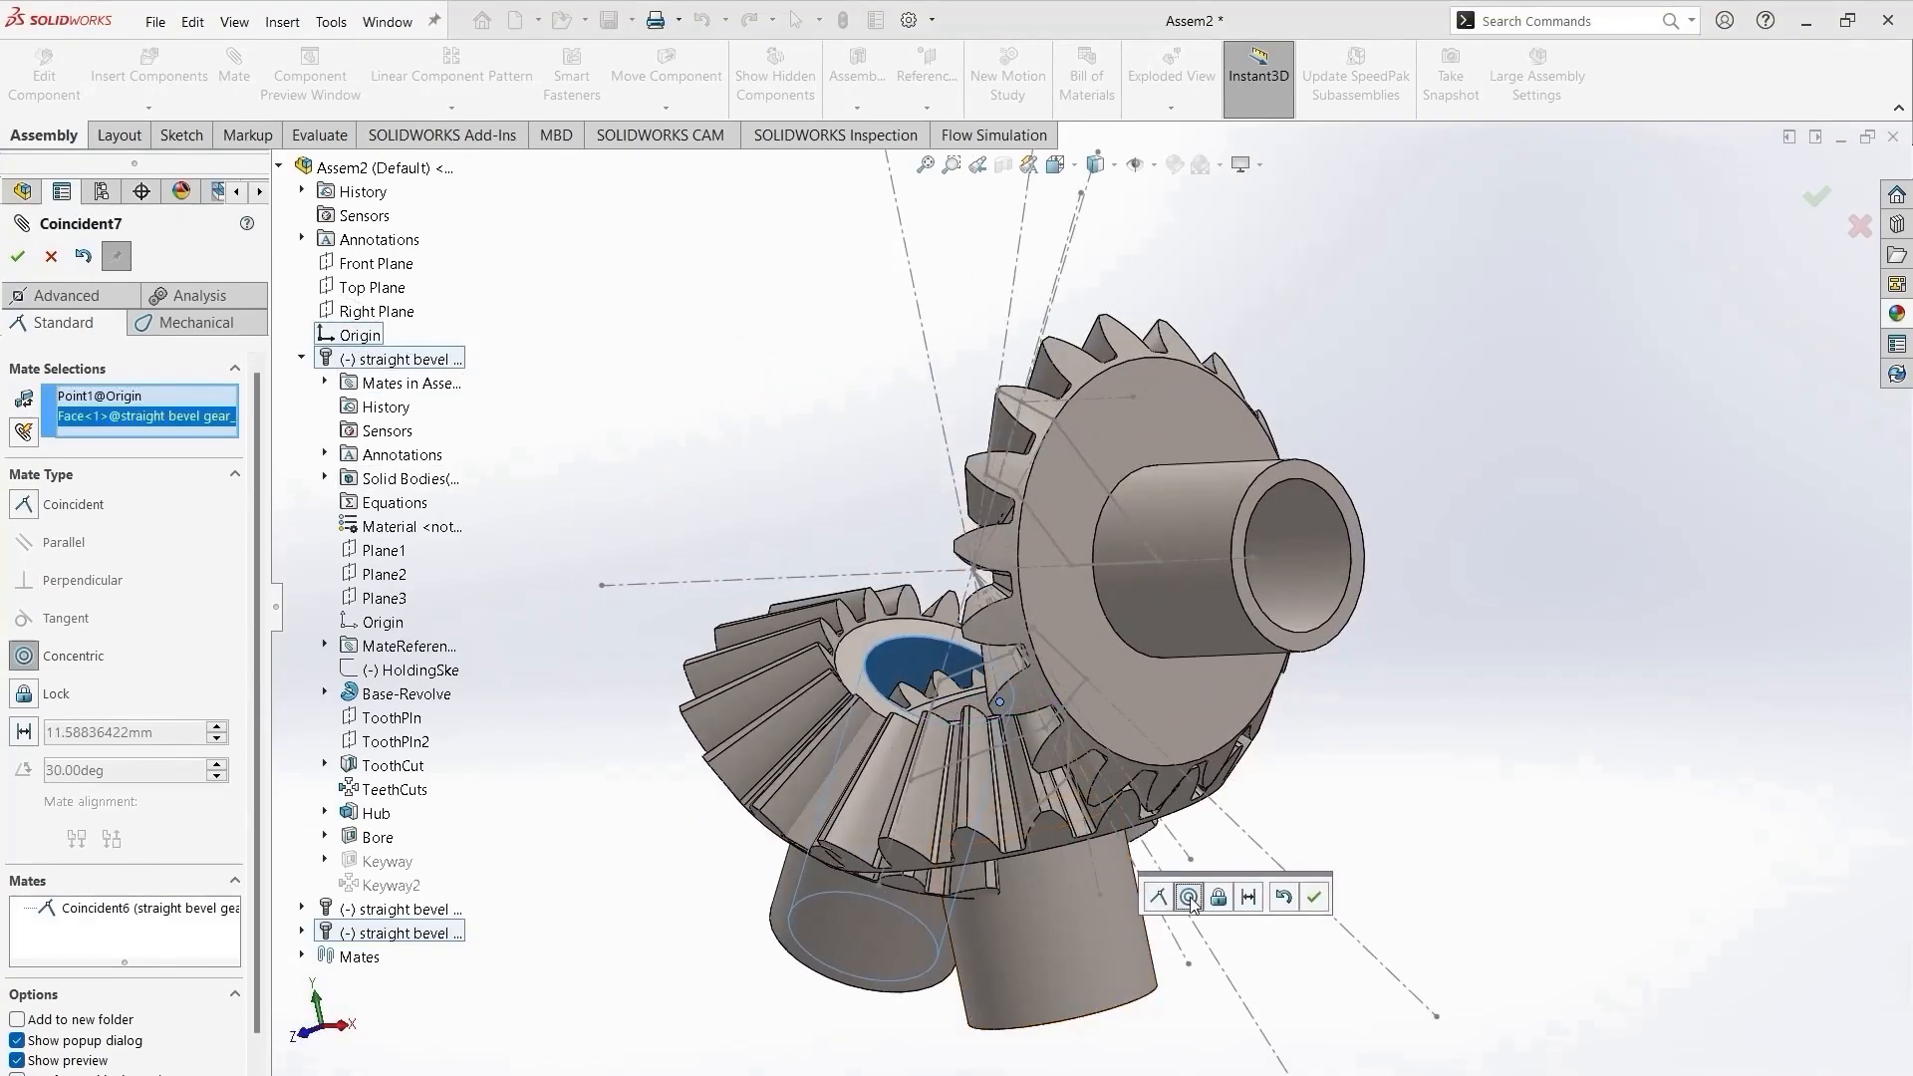
{"action": "left_click", "coordinate": [1315, 897]}
Add a parallel mate between the third bevel gear's flat back face and the assembly's Top Plane.
{"action": "middle_click_drag", "start_coordinate": [1400, 849], "coordinate": [1556, 813]}
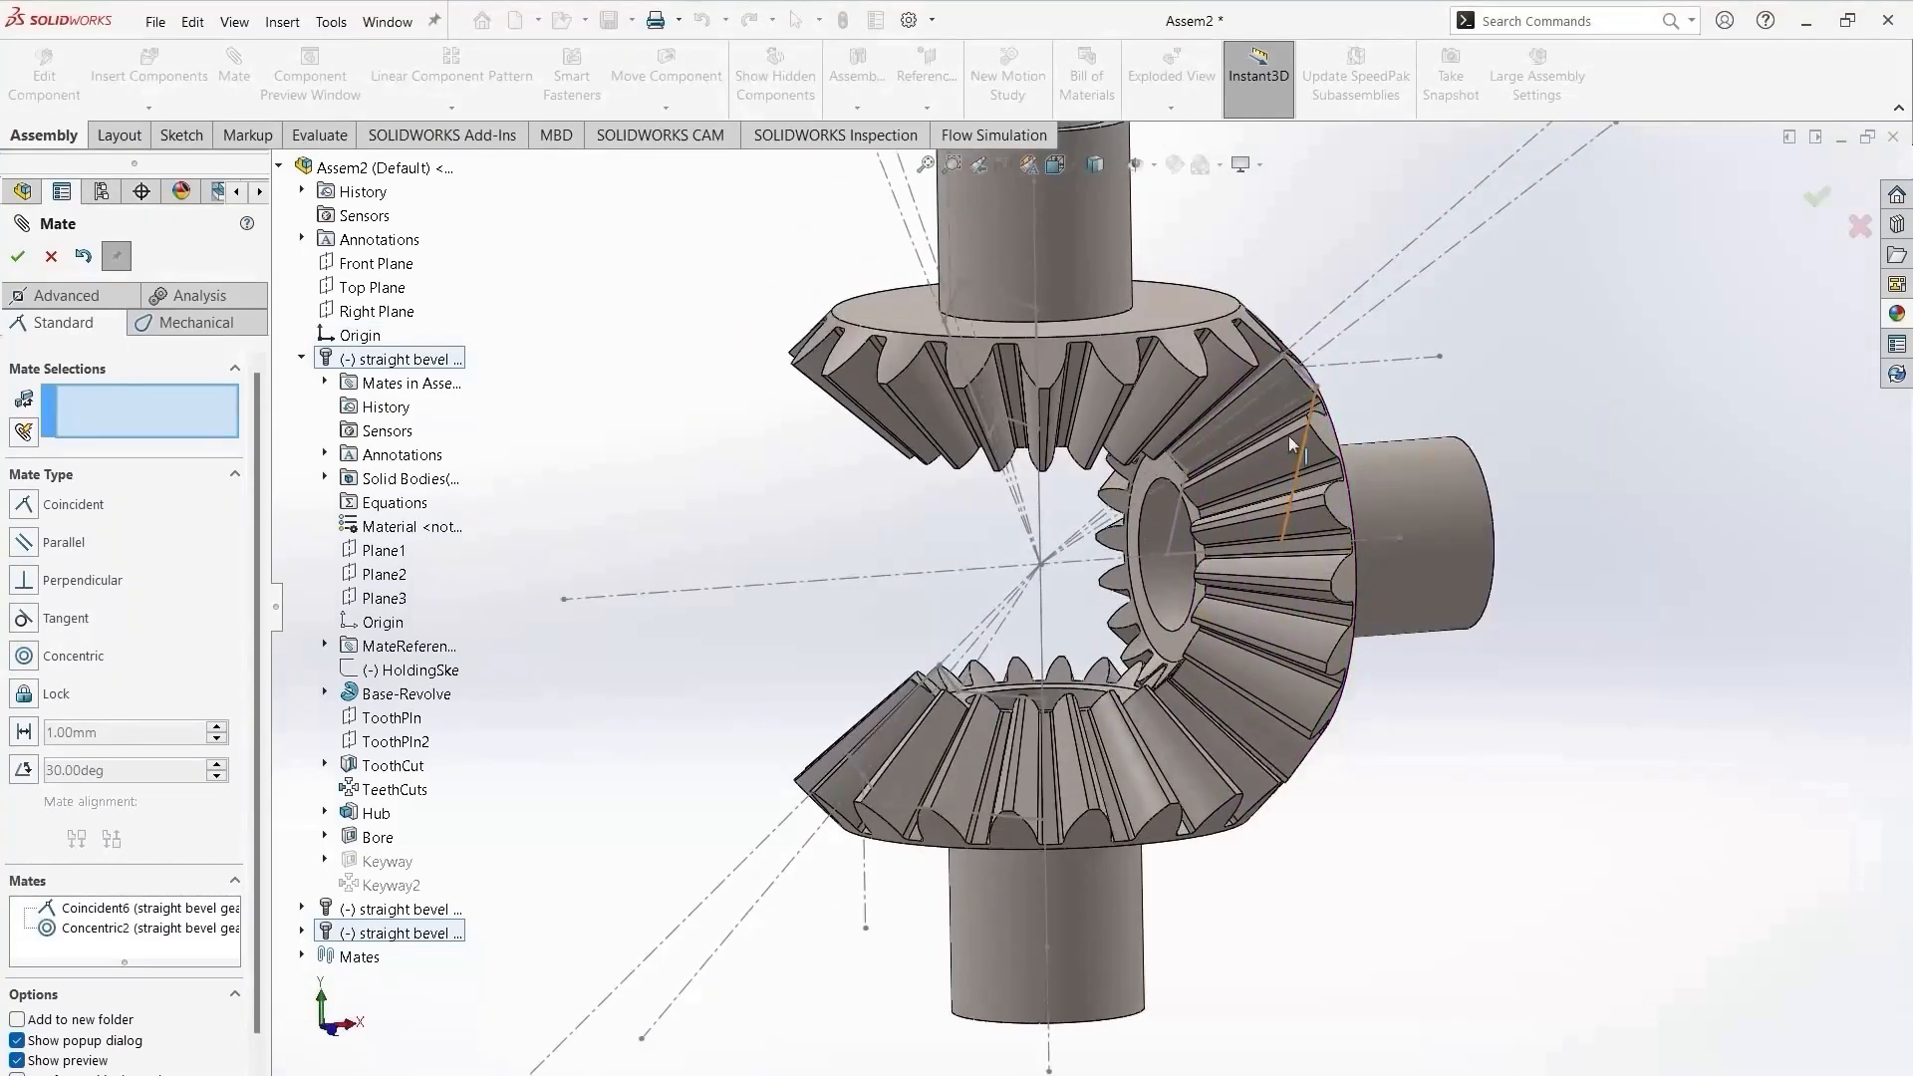
{"action": "scroll", "coordinate": [1286, 426], "scroll_direction": "up", "scroll_amount": 3}
{"action": "left_click", "coordinate": [1184, 500]}
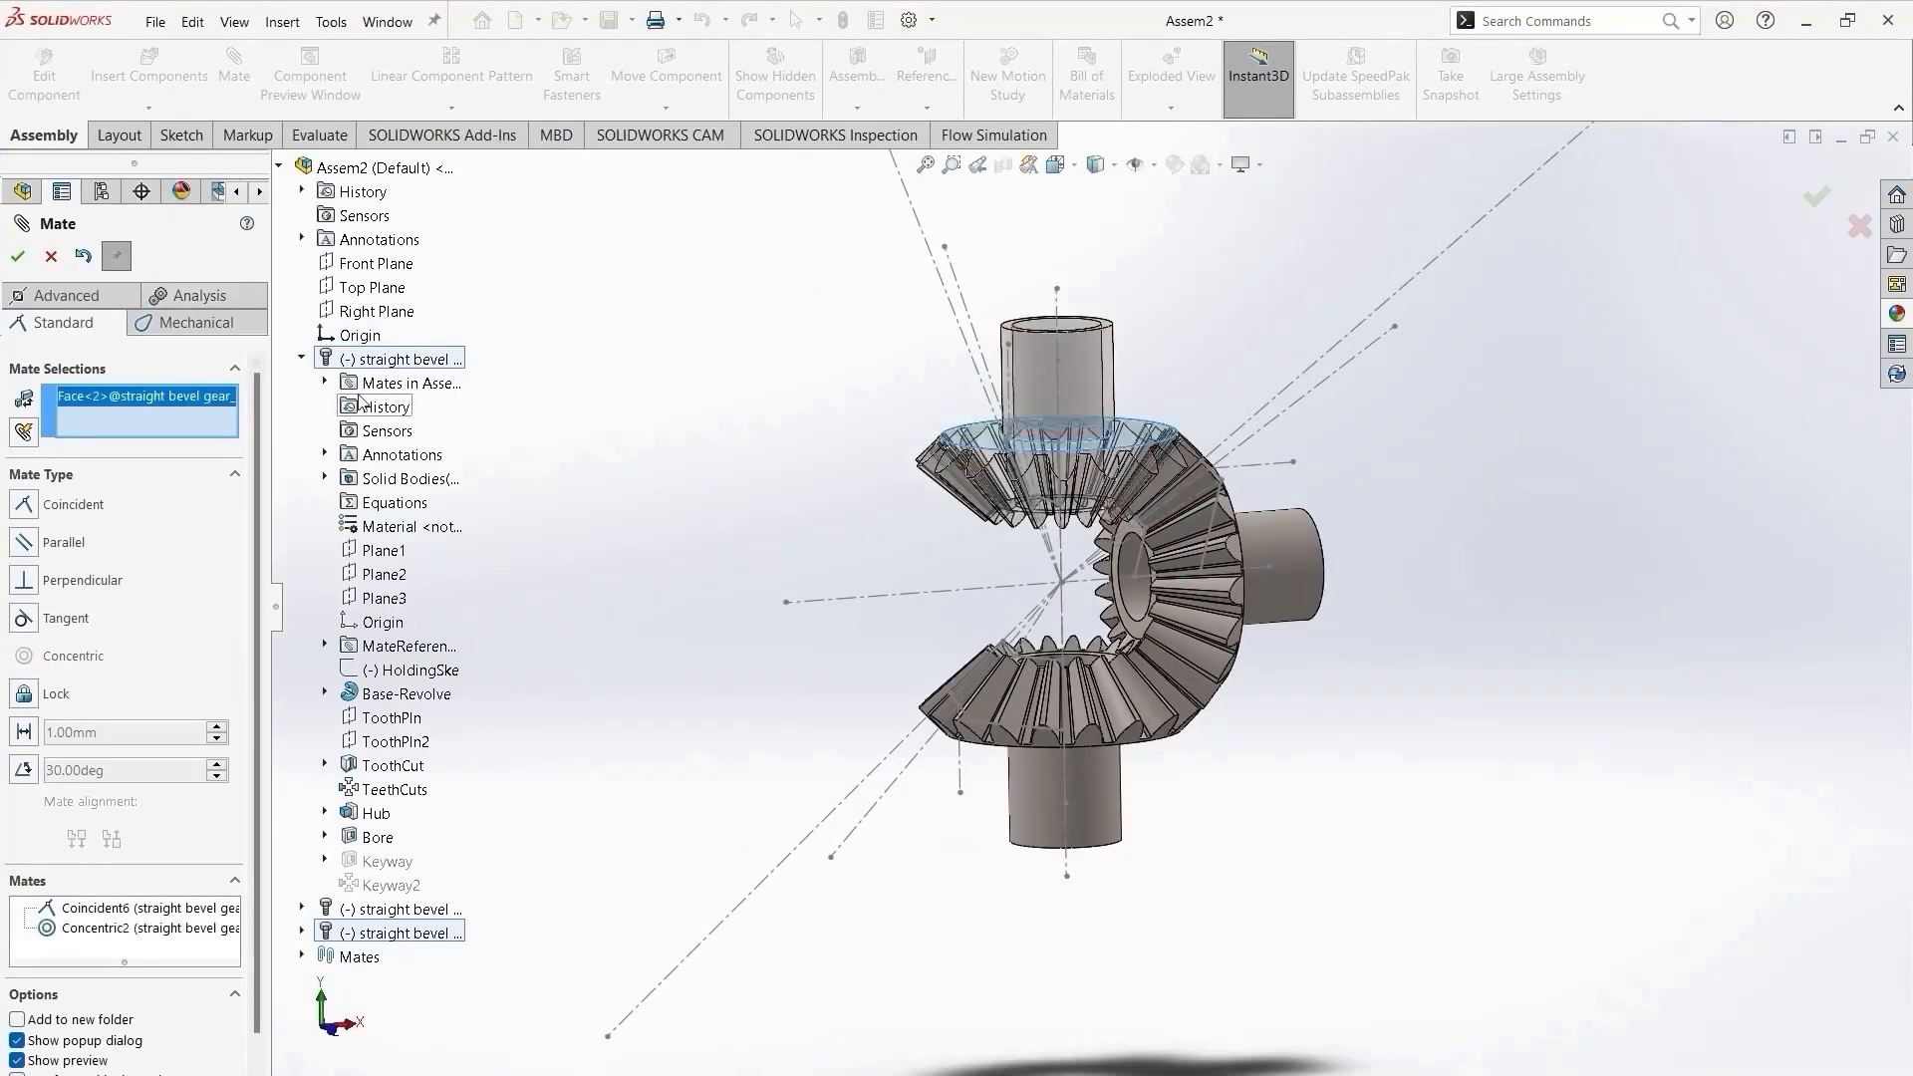
{"action": "left_click", "coordinate": [371, 287]}
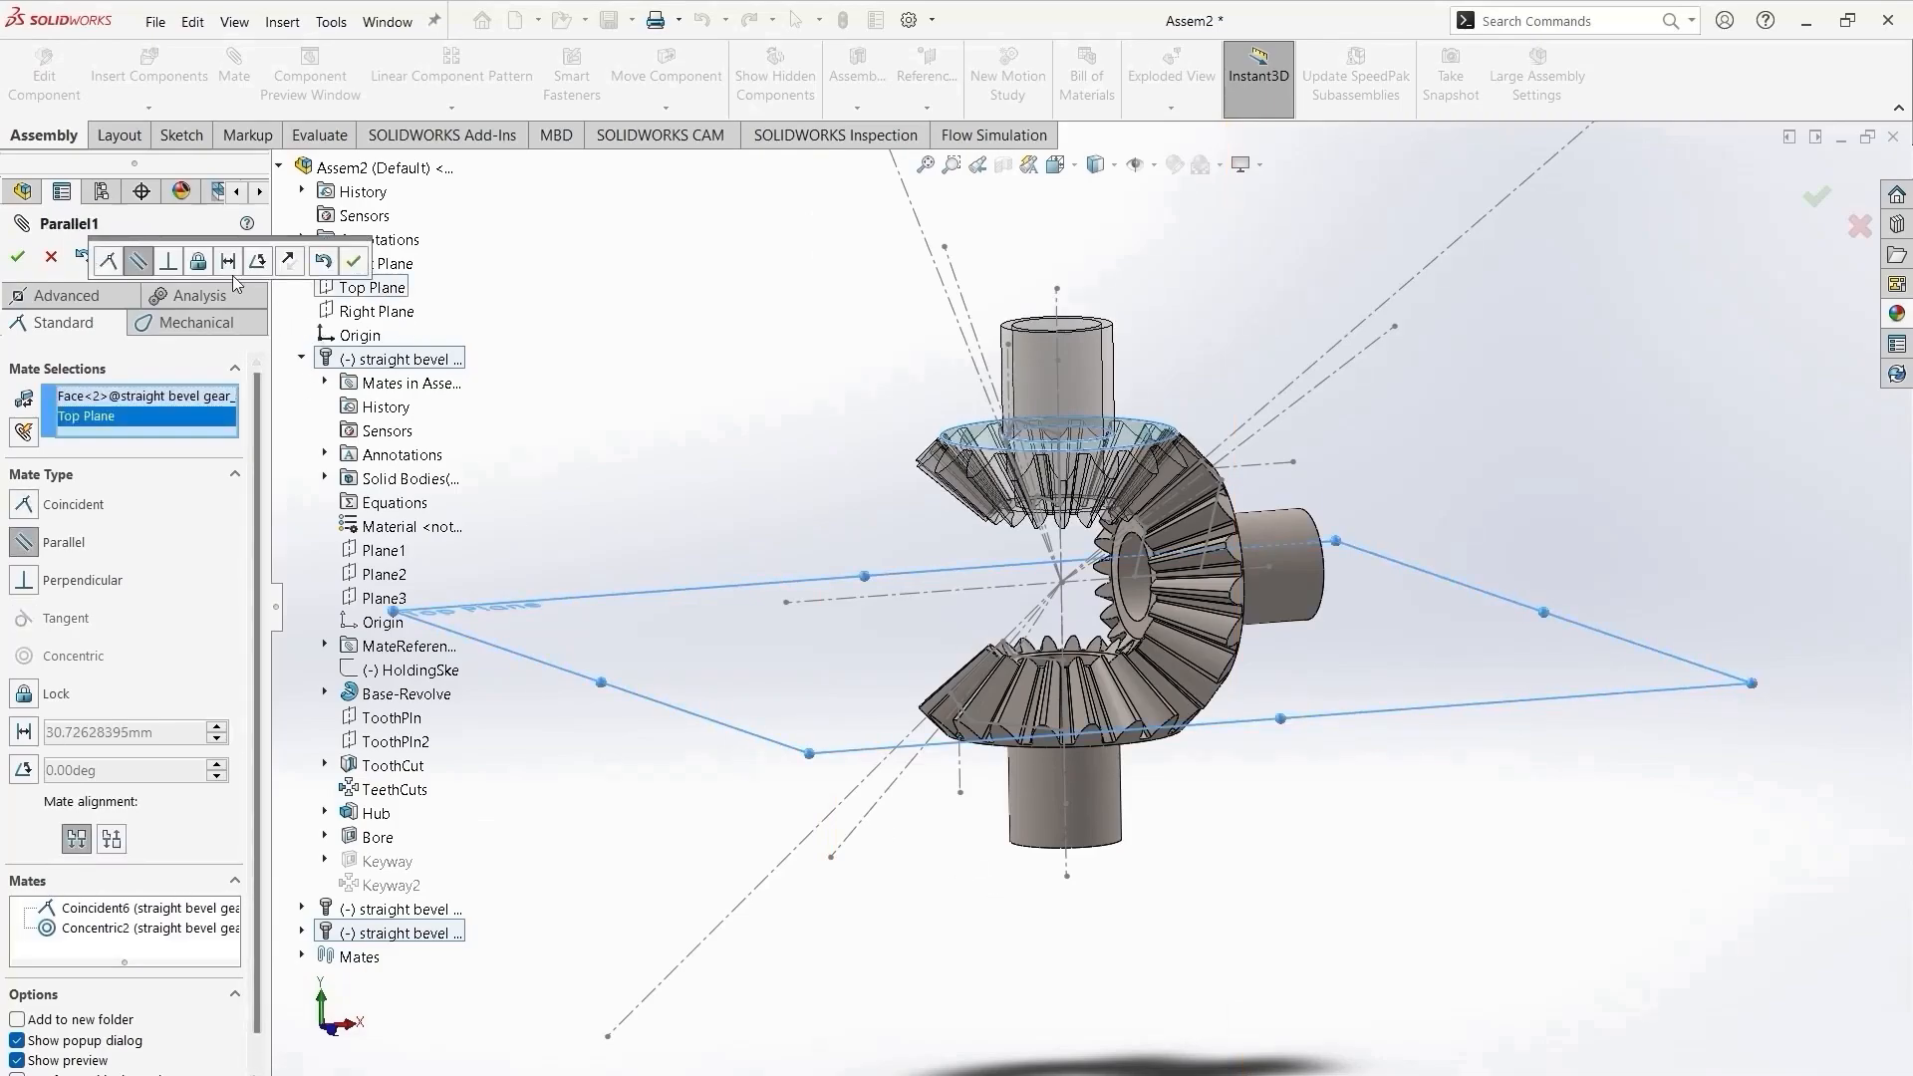
{"action": "left_click", "coordinate": [354, 261]}
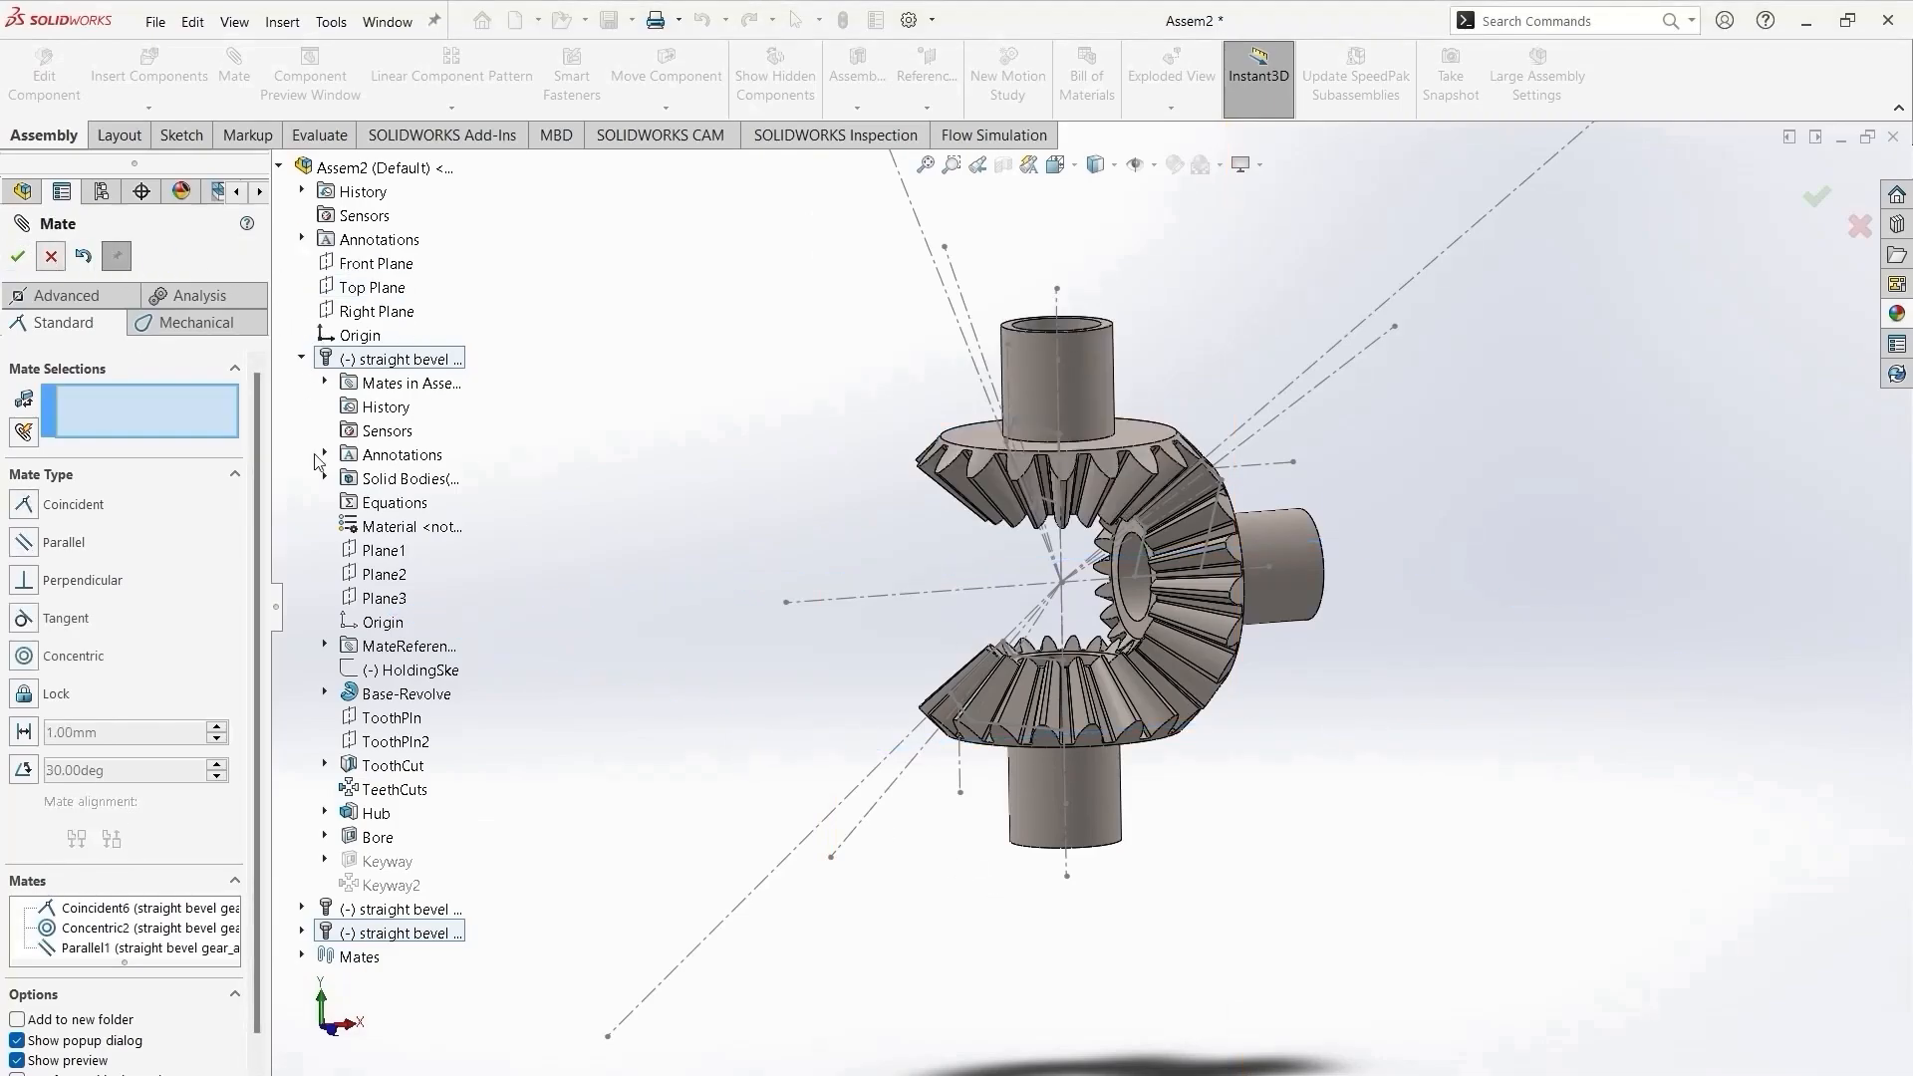
{"action": "key", "text": "Escape"}
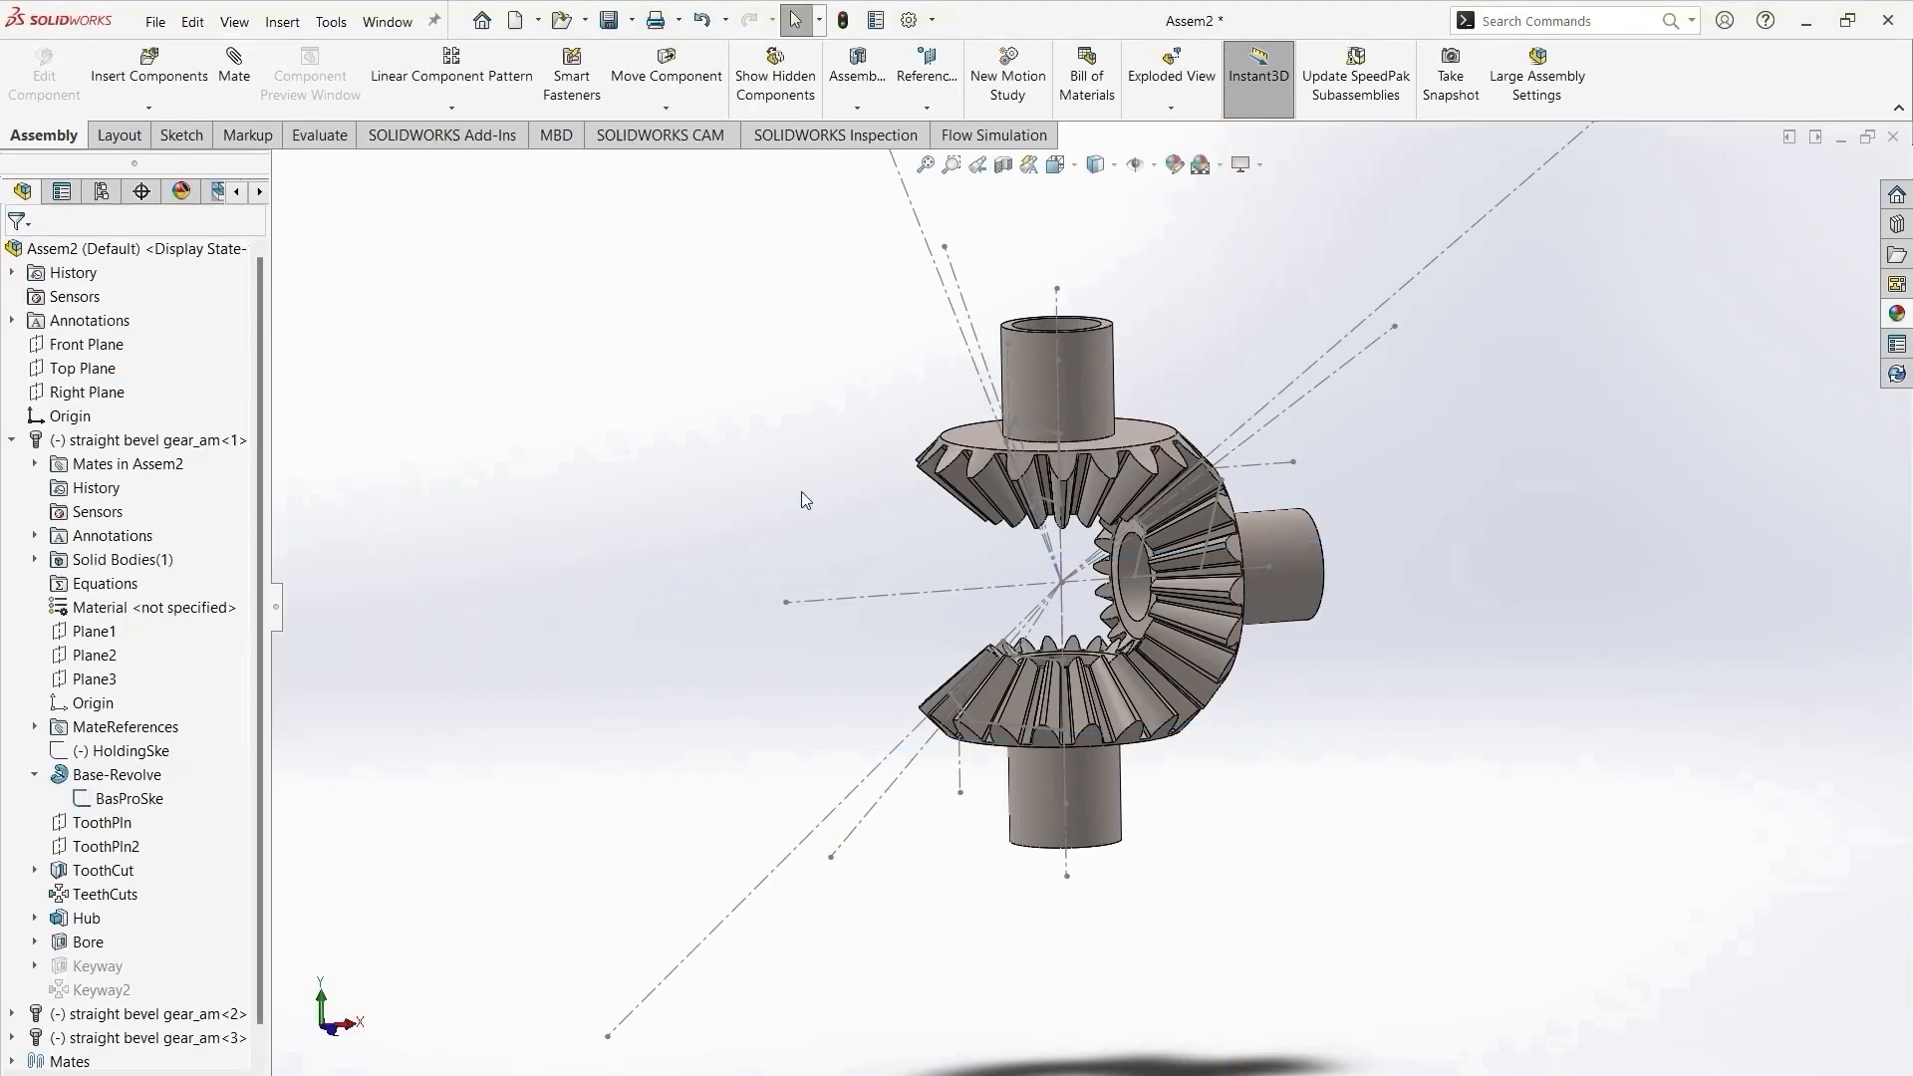
Hide the bevel gears' displayed BasProSke sketch and inspect how the three gears' teeth mesh.
{"action": "left_click", "coordinate": [973, 321]}
{"action": "left_click", "coordinate": [1058, 263]}
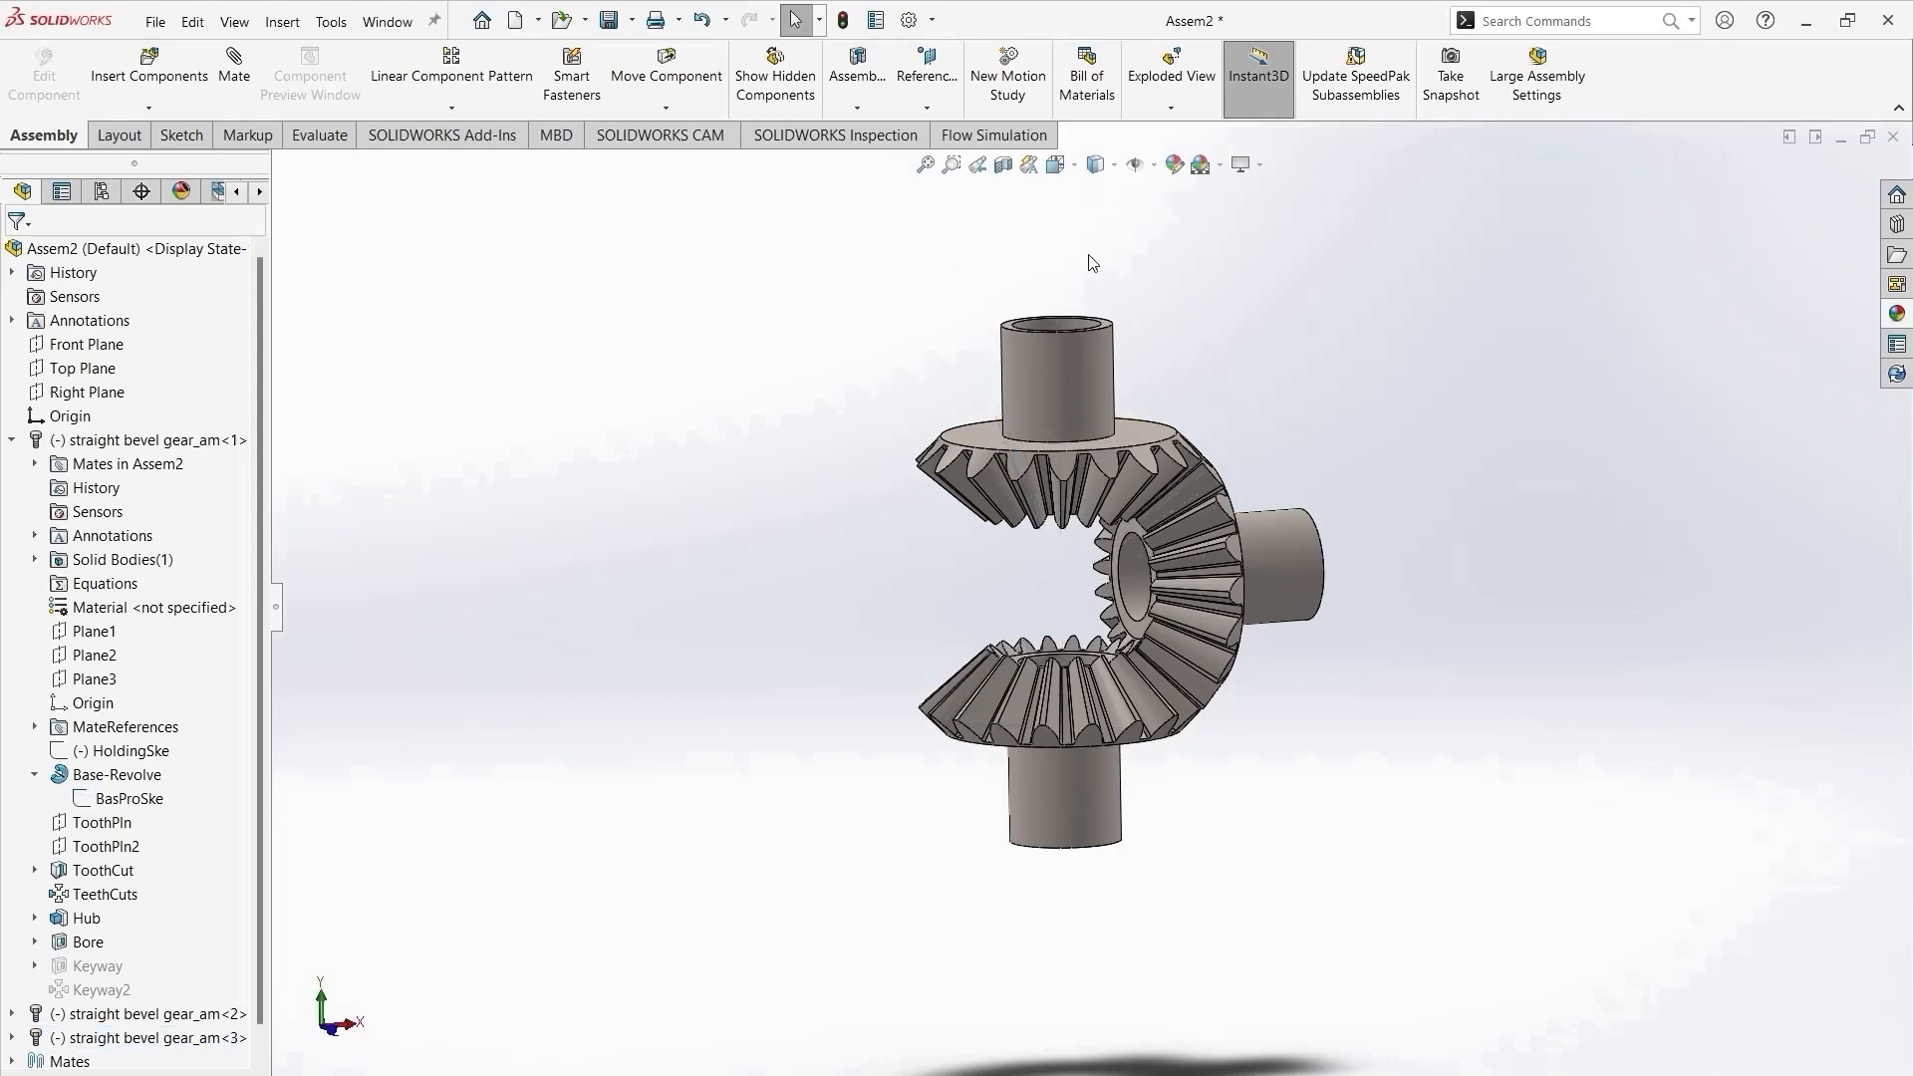
{"action": "mouse_move", "coordinate": [1302, 971]}
{"action": "middle_mouse_down"}
{"action": "mouse_move", "coordinate": [1302, 882]}
{"action": "mouse_move", "coordinate": [1296, 937]}
{"action": "middle_mouse_up"}
{"action": "scroll", "coordinate": [1195, 638], "scroll_direction": "down", "scroll_amount": 3}
{"action": "middle_click_drag", "start_coordinate": [1191, 635], "coordinate": [1326, 887]}
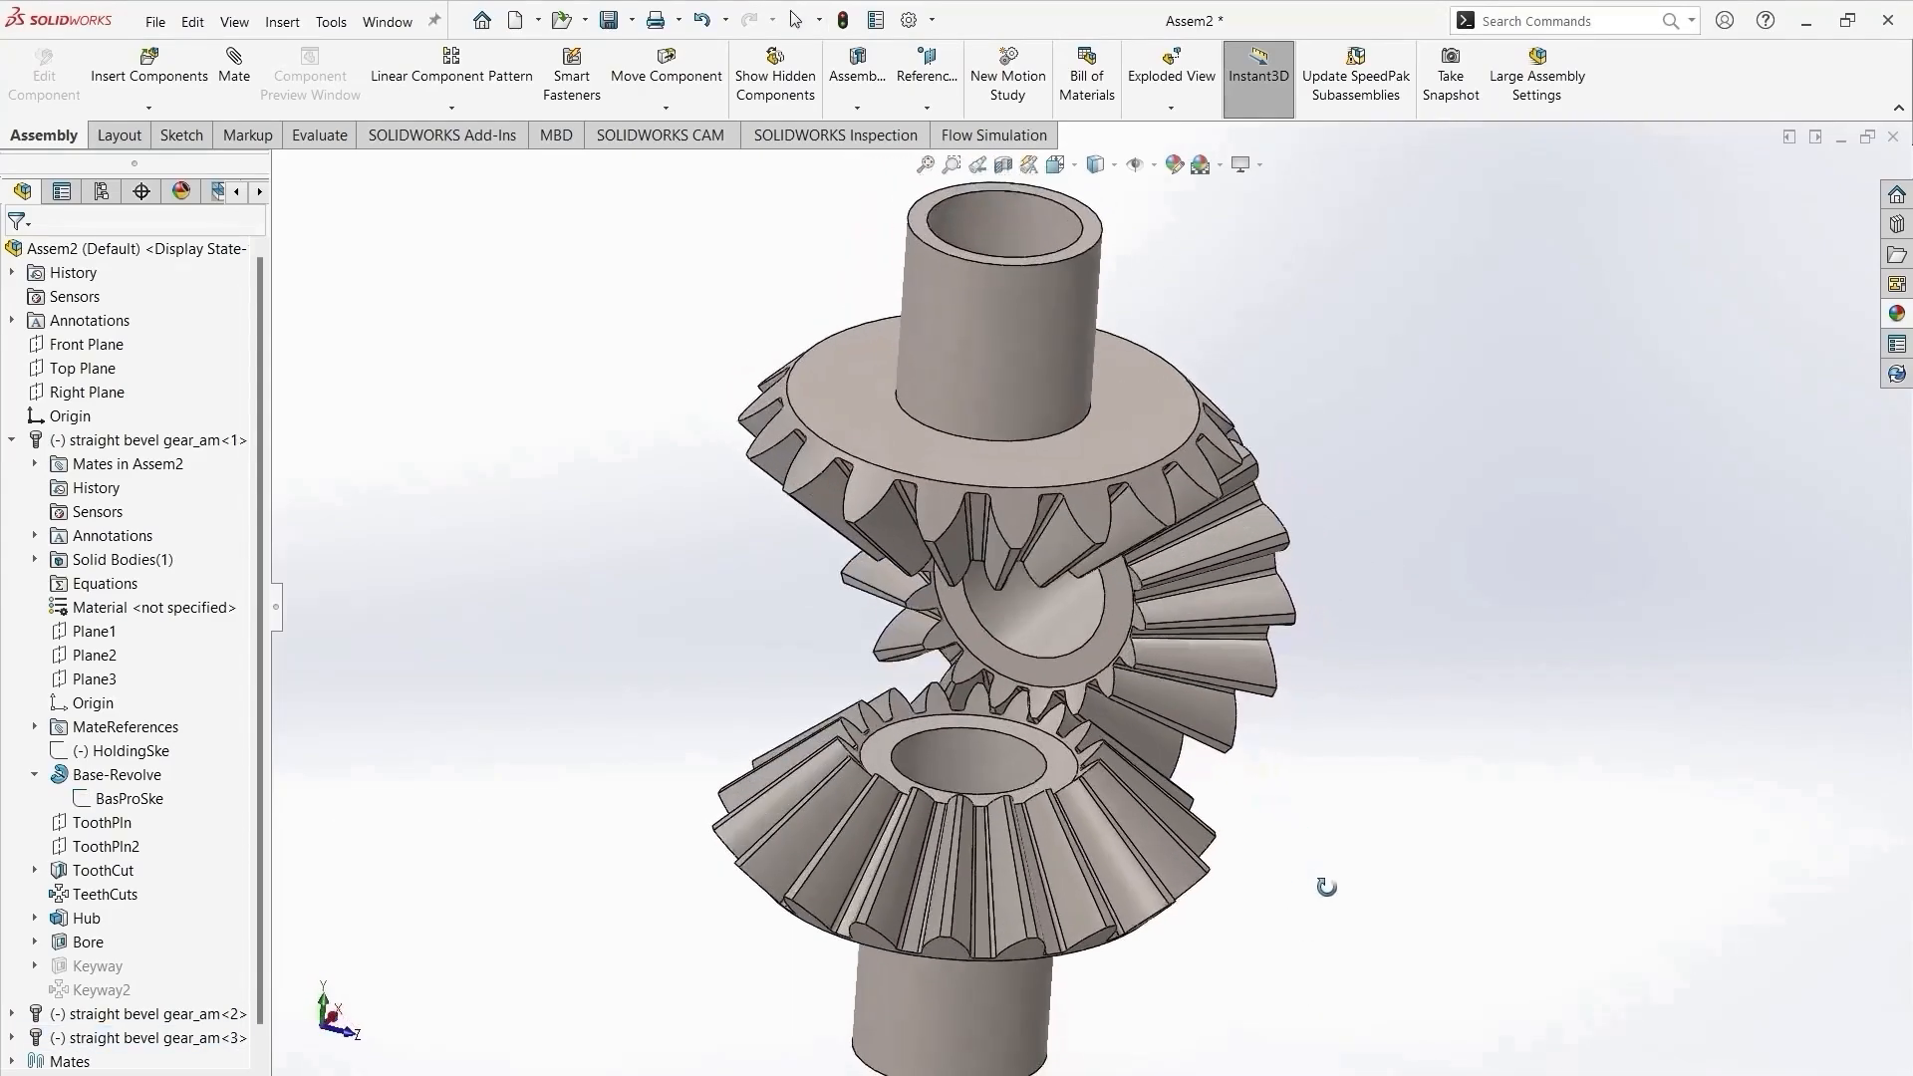
Rotate the side bevel gear slightly so its teeth mesh with the lower gear's teeth.
{"action": "scroll", "coordinate": [1096, 652], "scroll_direction": "down", "scroll_amount": 3}
{"action": "scroll", "coordinate": [1172, 646], "scroll_direction": "down", "scroll_amount": 2}
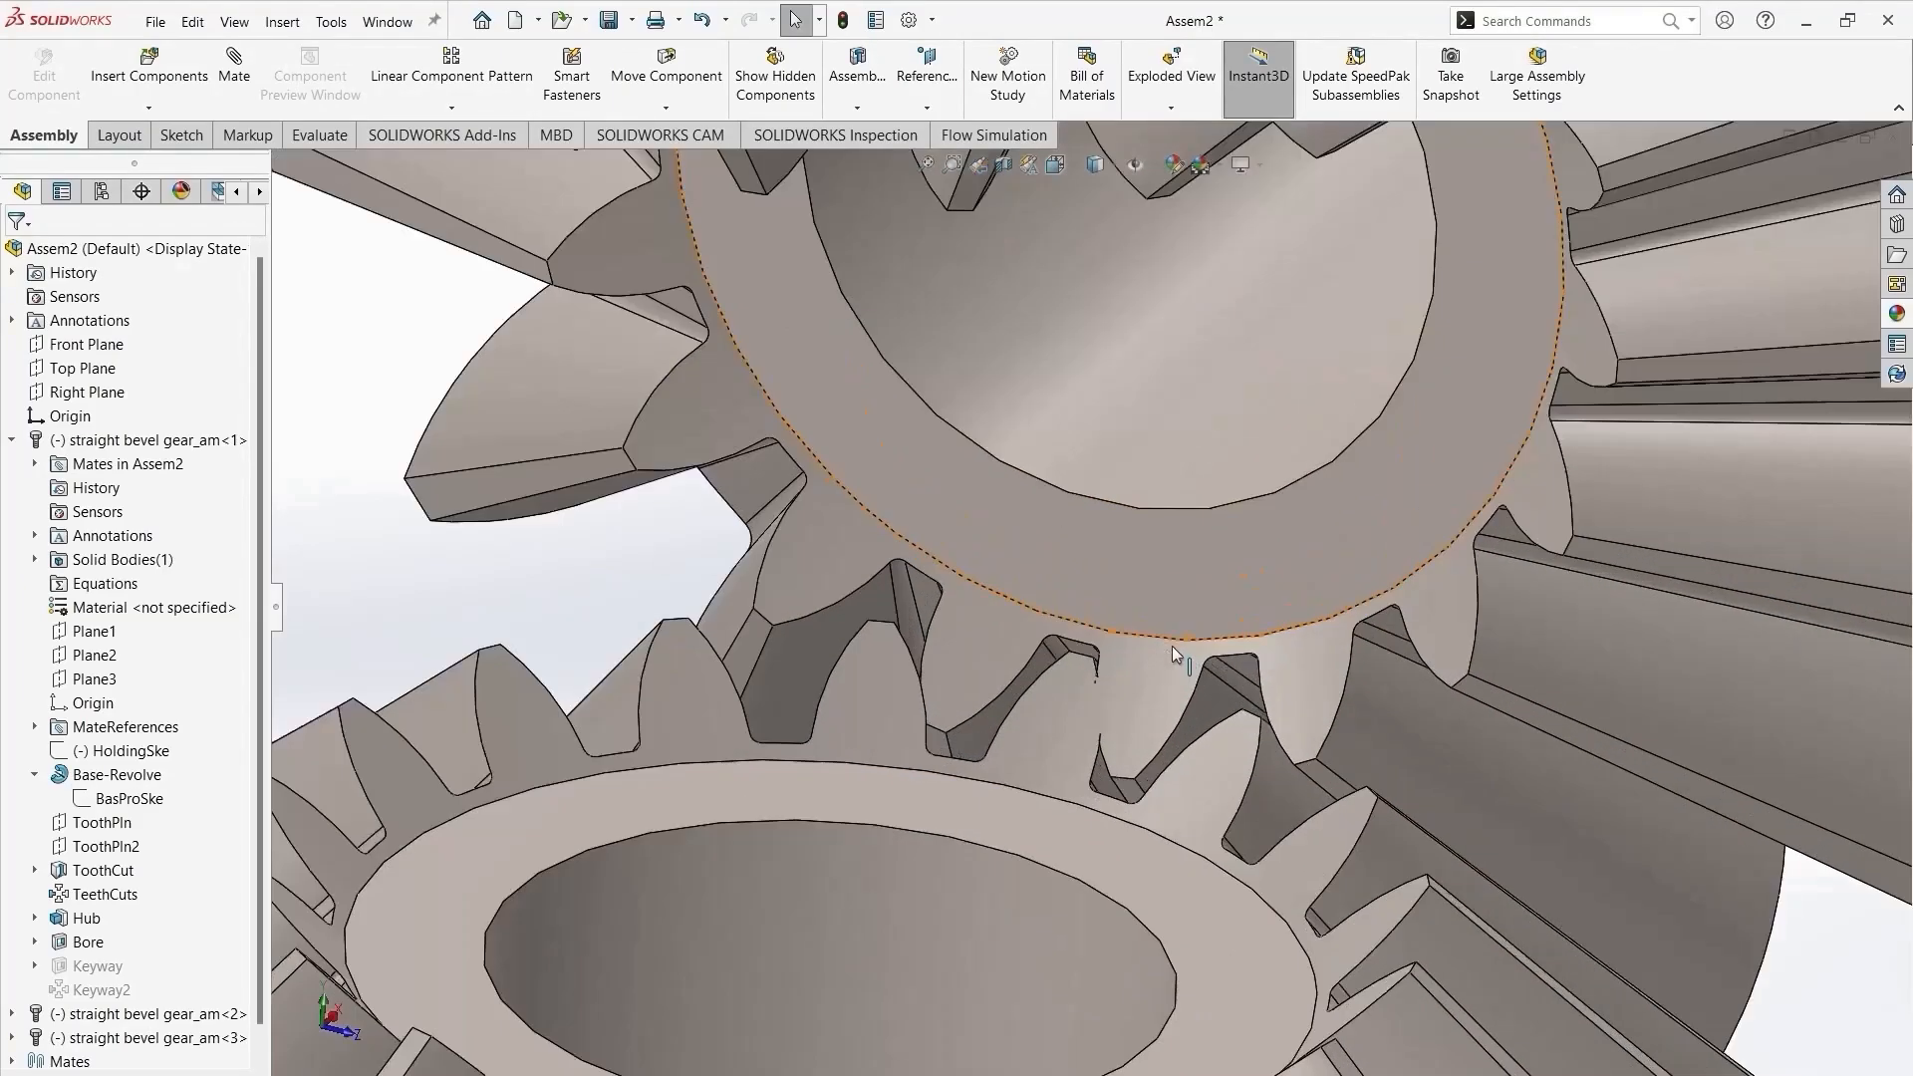
{"action": "left_click_drag", "start_coordinate": [1138, 777], "coordinate": [1153, 773]}
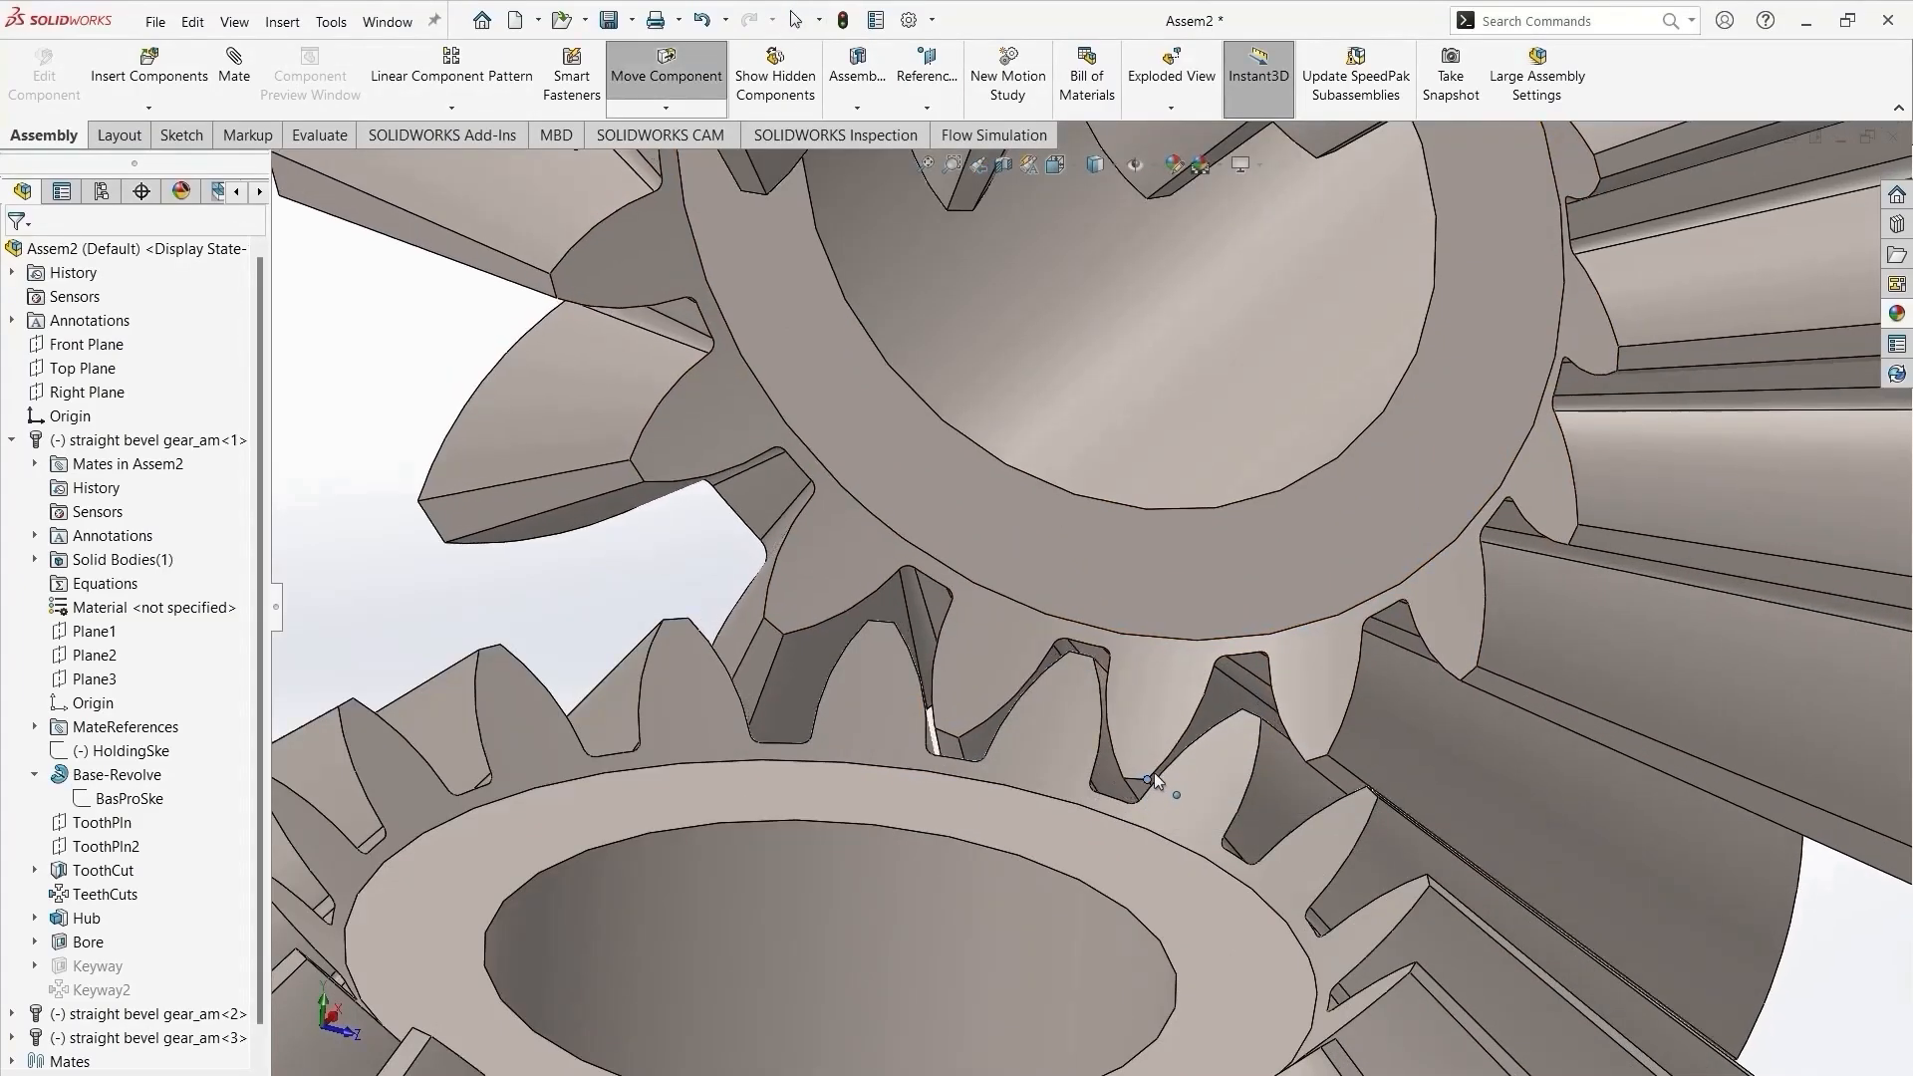
Rotate the upper bevel gear slightly so its teeth fit into the gaps of the side gear.
{"action": "scroll", "coordinate": [1146, 762], "scroll_direction": "up", "scroll_amount": 5}
{"action": "middle_click_drag", "start_coordinate": [1062, 476], "coordinate": [1081, 335]}
{"action": "scroll", "coordinate": [1101, 398], "scroll_direction": "down", "scroll_amount": 5}
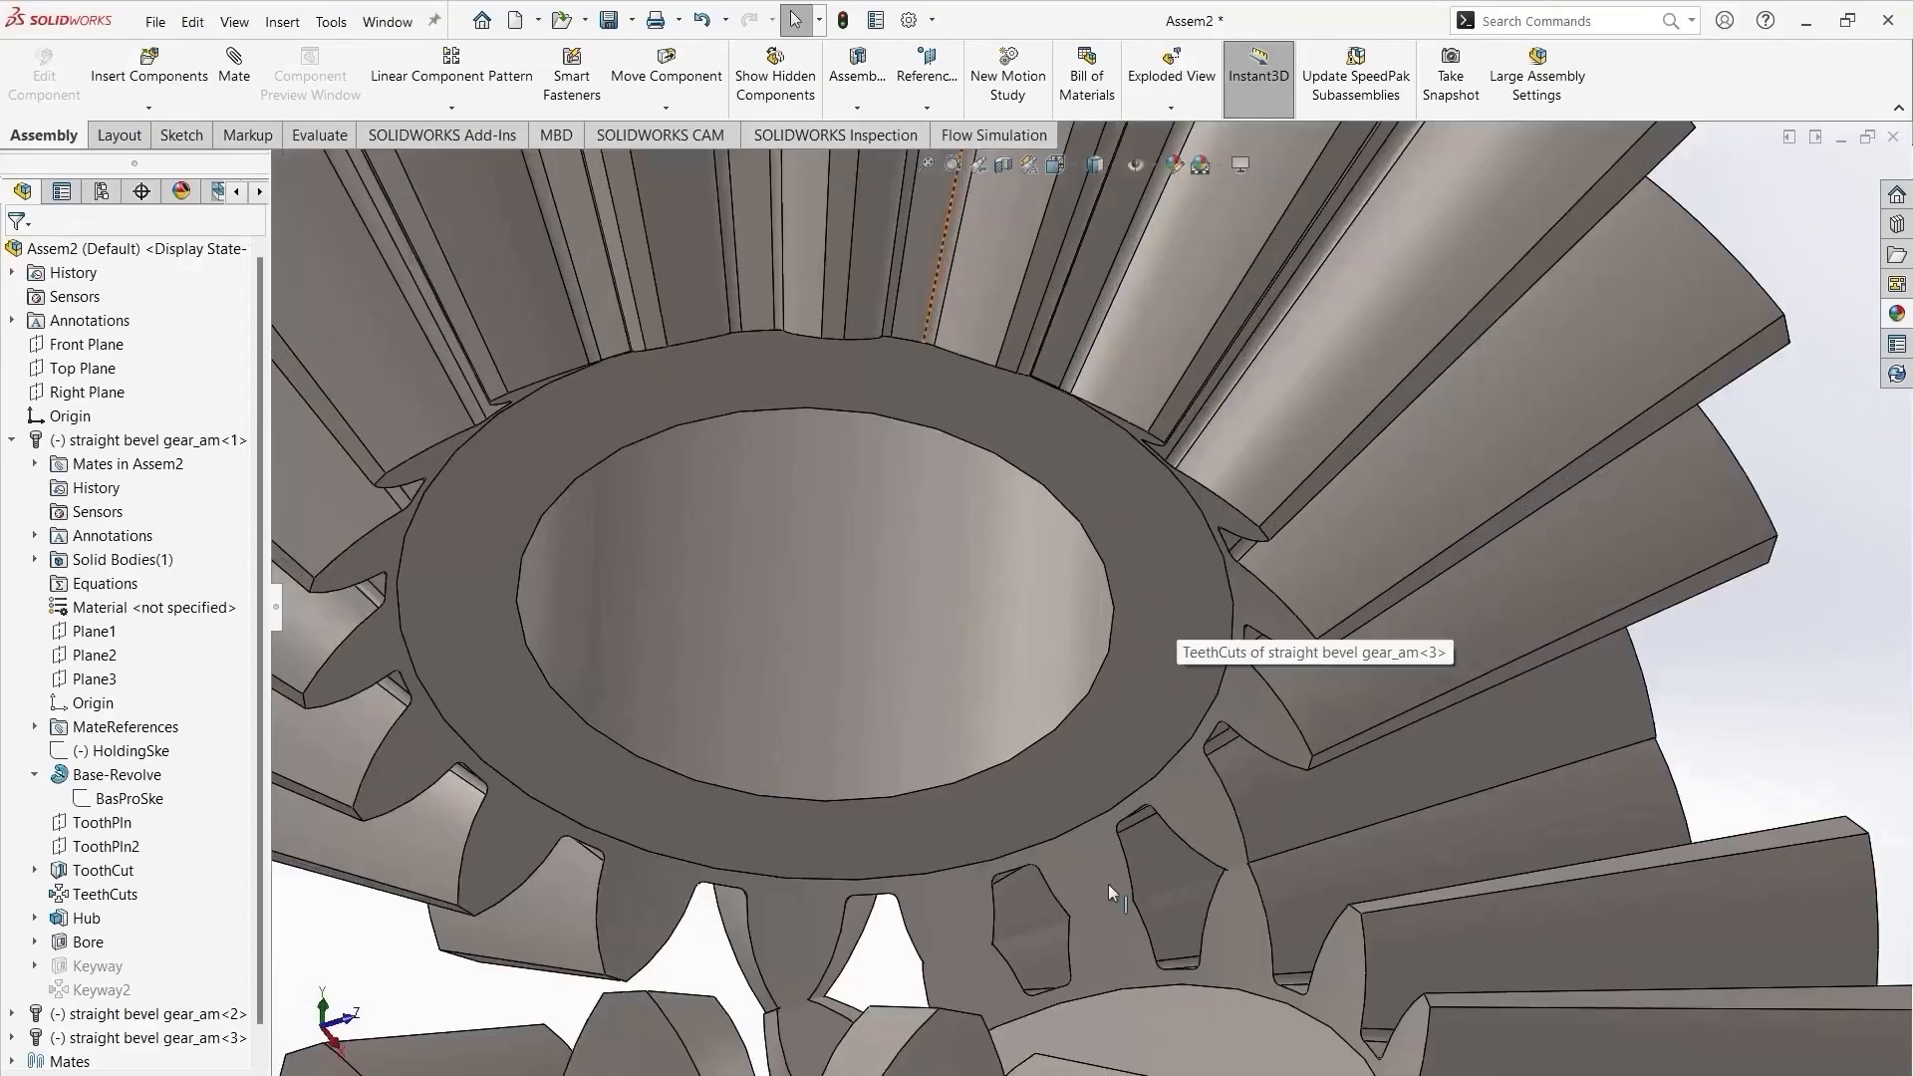
{"action": "scroll", "coordinate": [1108, 887], "scroll_direction": "up", "scroll_amount": 2}
{"action": "scroll", "coordinate": [1167, 924], "scroll_direction": "down", "scroll_amount": 4}
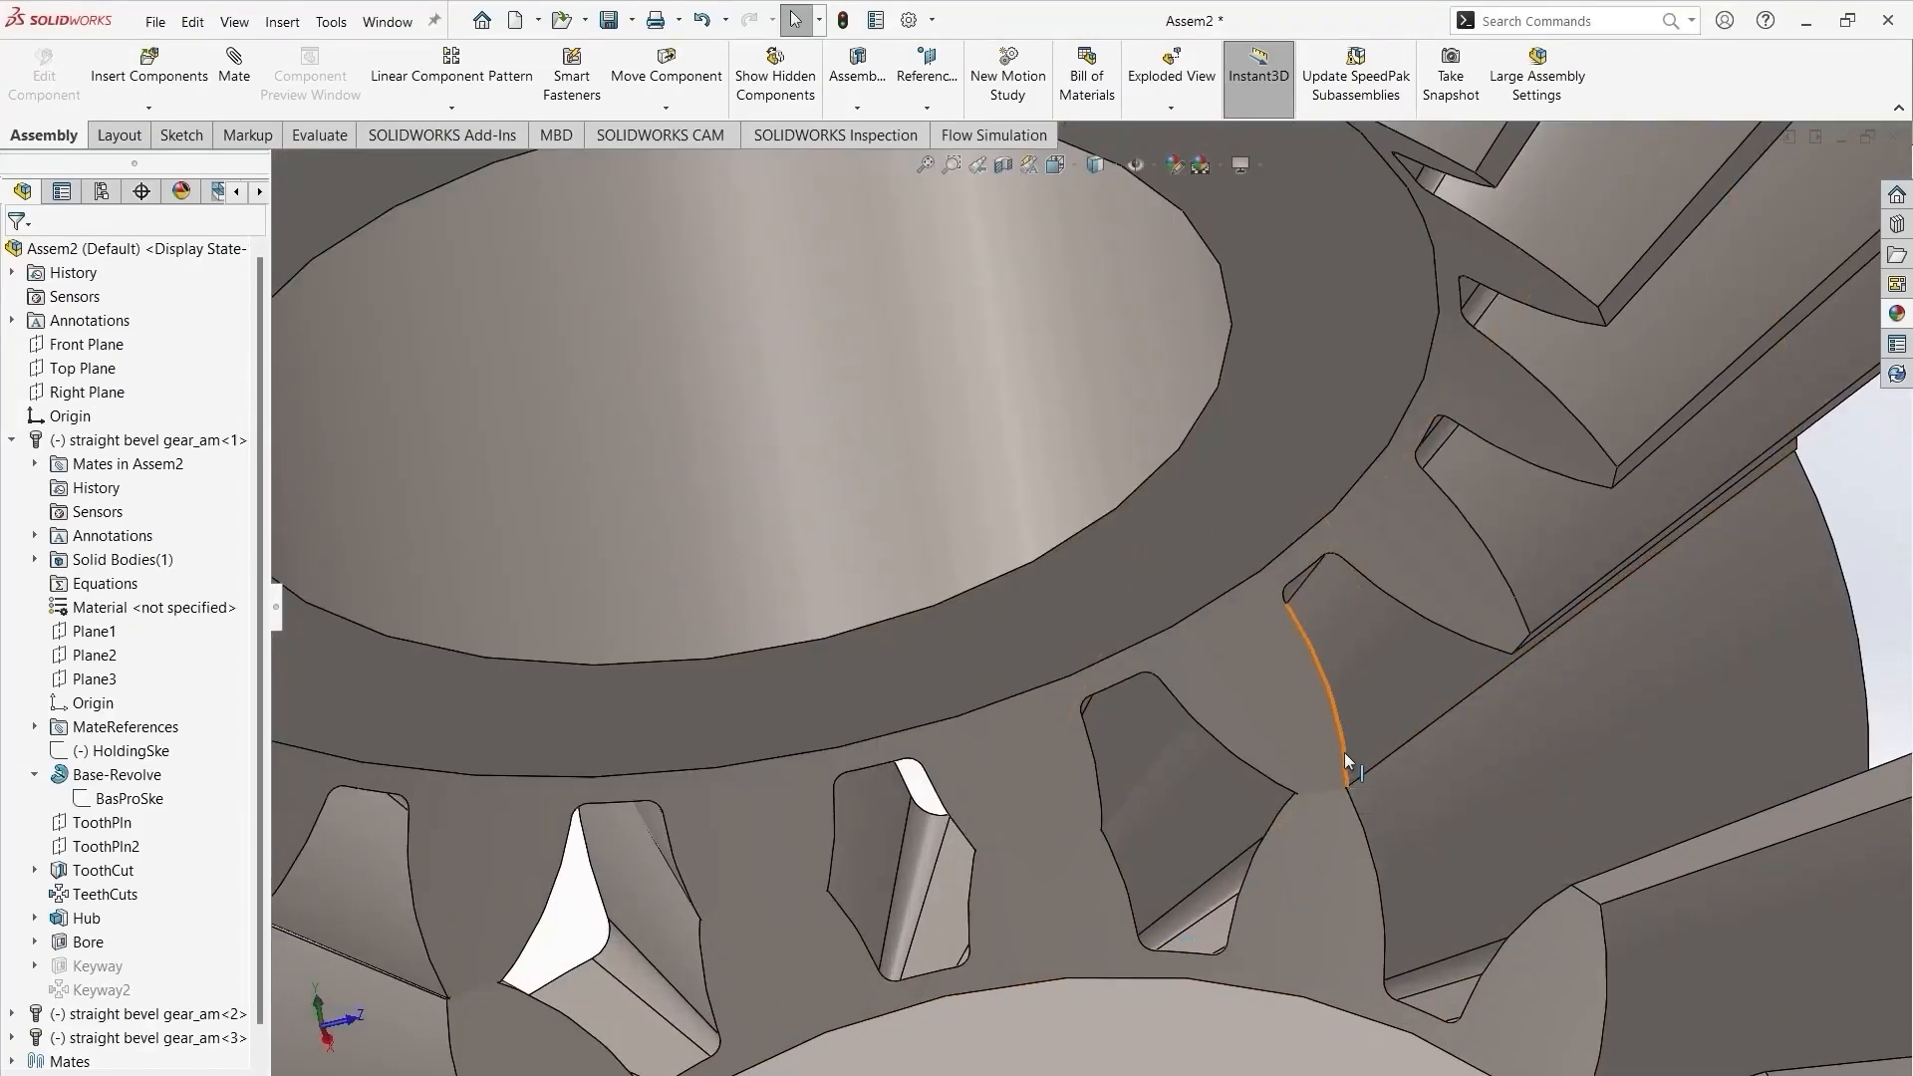
{"action": "left_click_drag", "start_coordinate": [1343, 751], "coordinate": [1211, 827]}
{"action": "scroll", "coordinate": [1206, 909], "scroll_direction": "down", "scroll_amount": 3}
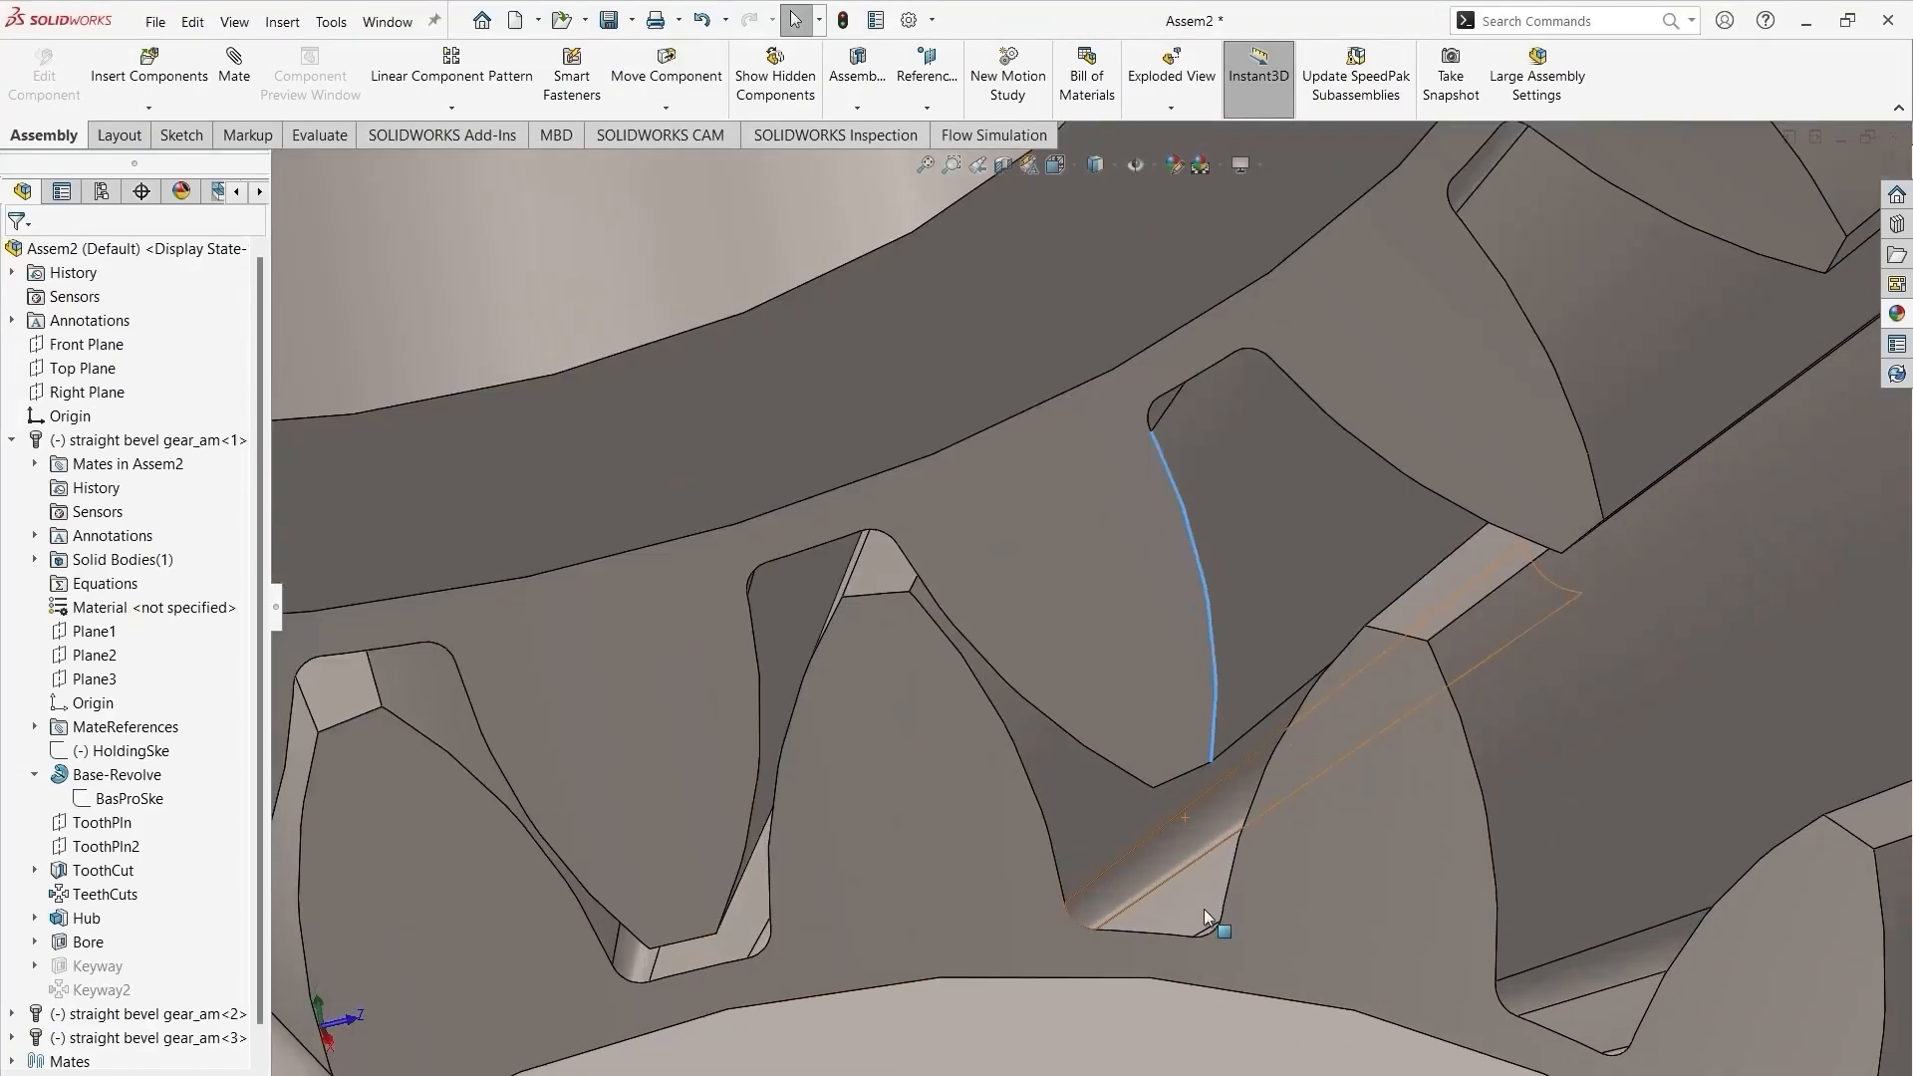
Add a mechanical gear mate between the bore faces of the upper and side bevel gears at a 12mm : 12mm ratio.
{"action": "scroll", "coordinate": [1205, 912], "scroll_direction": "up", "scroll_amount": 6}
{"action": "middle_click_drag", "start_coordinate": [1396, 887], "coordinate": [974, 879]}
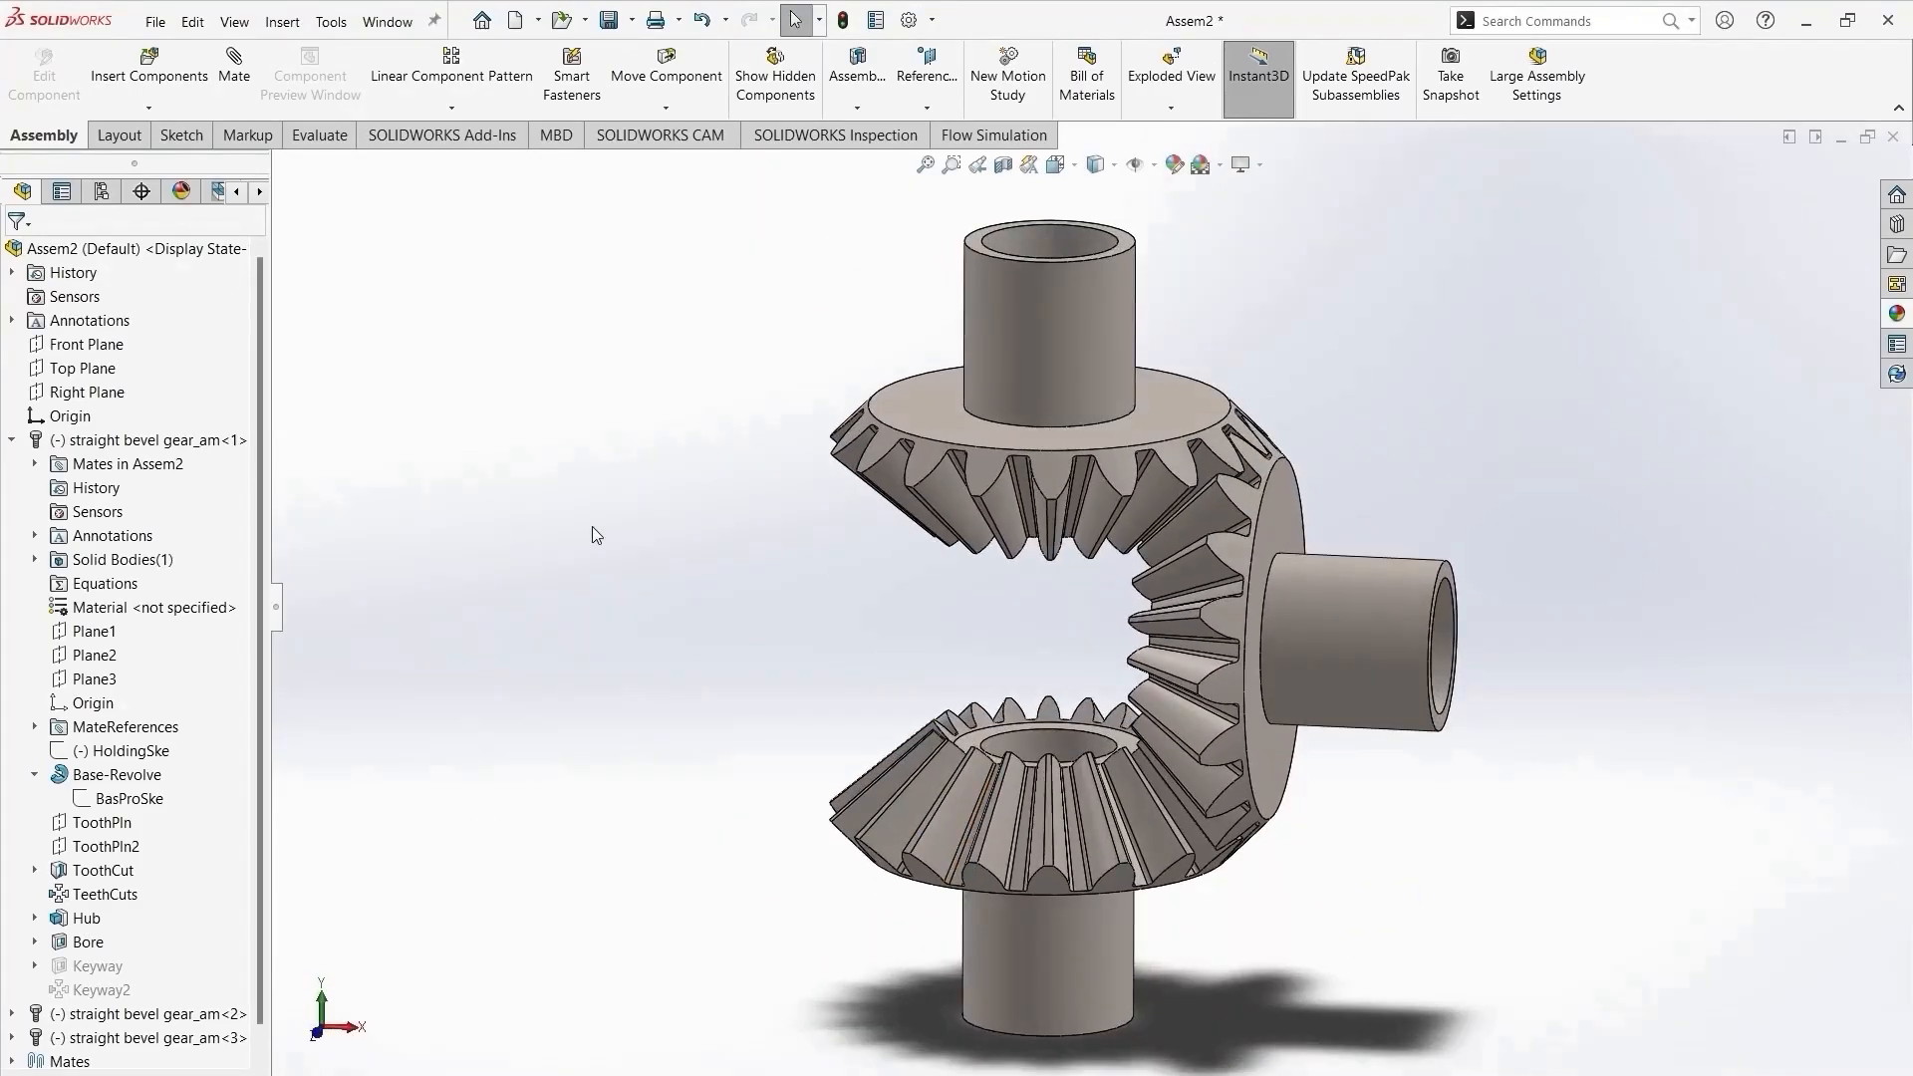
{"action": "left_click", "coordinate": [232, 100]}
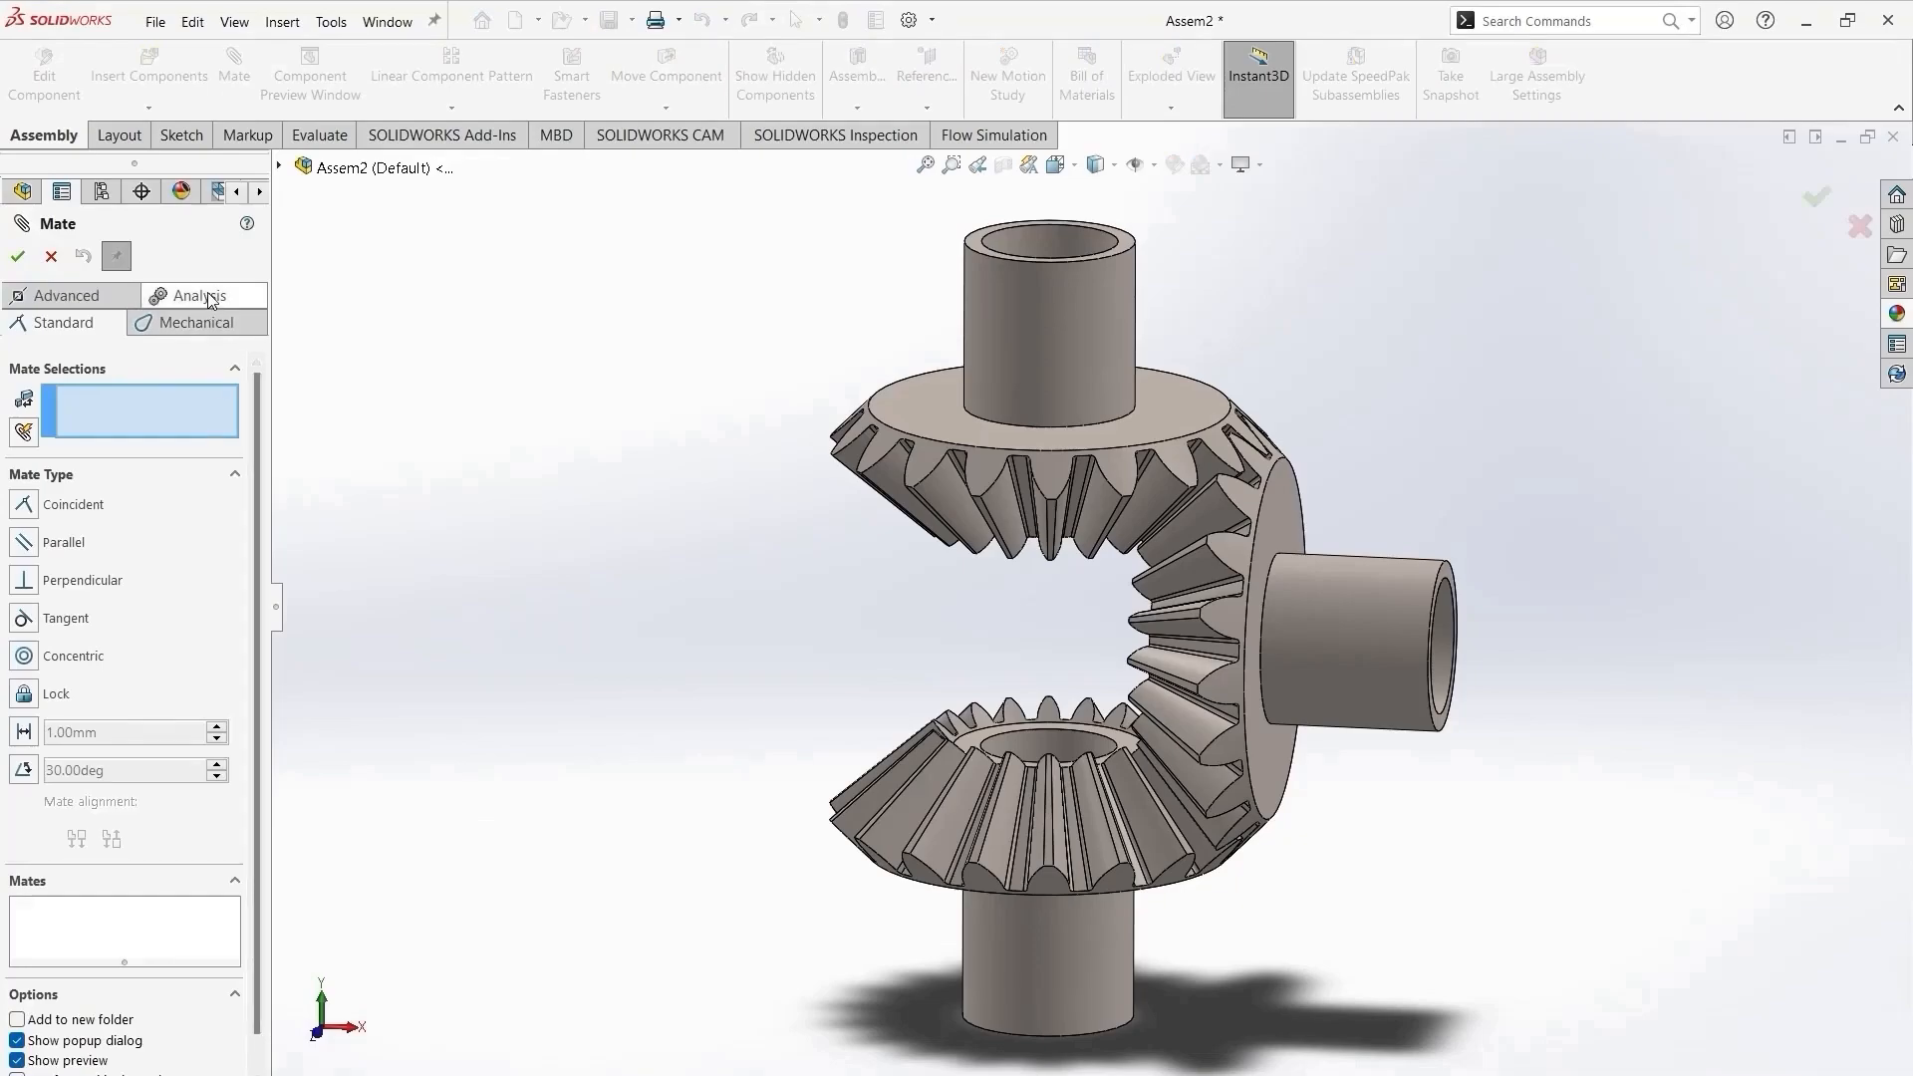
{"action": "left_click", "coordinate": [194, 295]}
{"action": "left_click", "coordinate": [144, 299]}
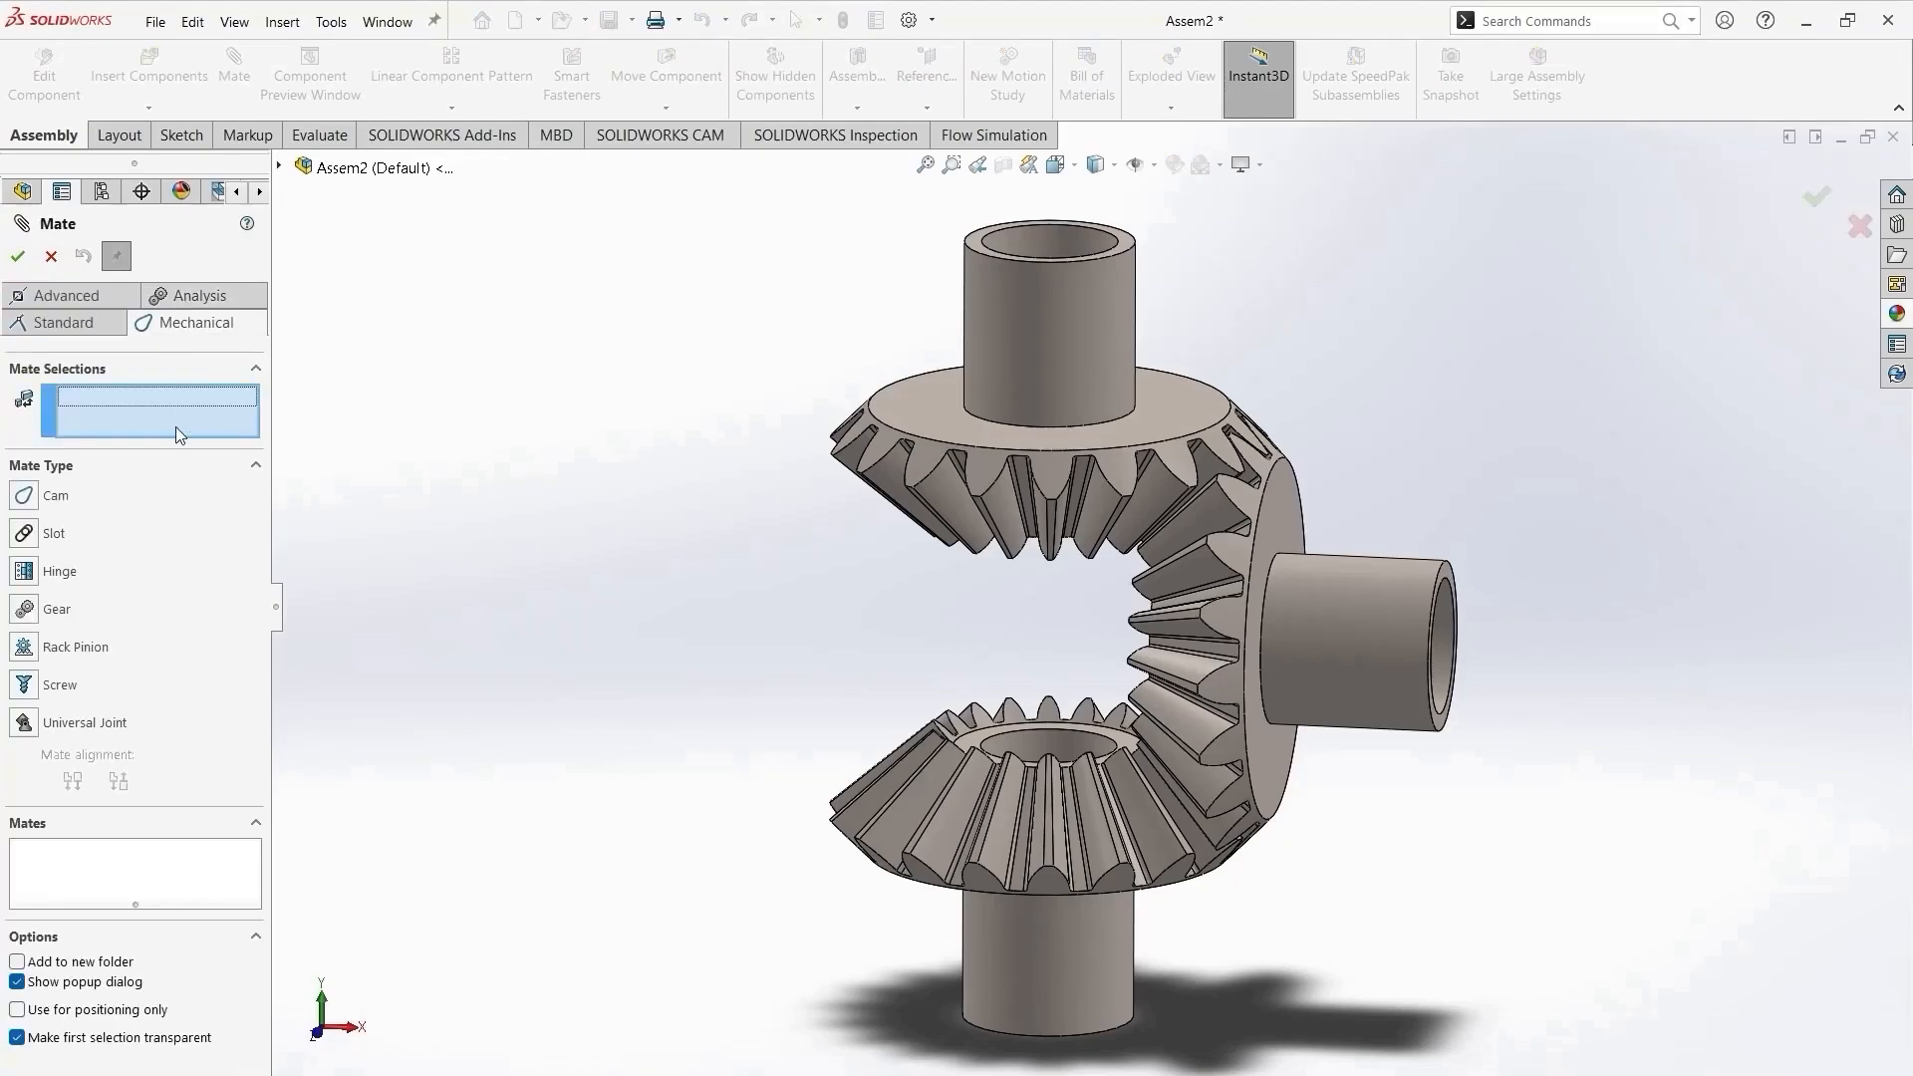
{"action": "left_click", "coordinate": [24, 609]}
{"action": "middle_click_drag", "start_coordinate": [923, 649], "coordinate": [1140, 353]}
{"action": "left_click", "coordinate": [1041, 536]}
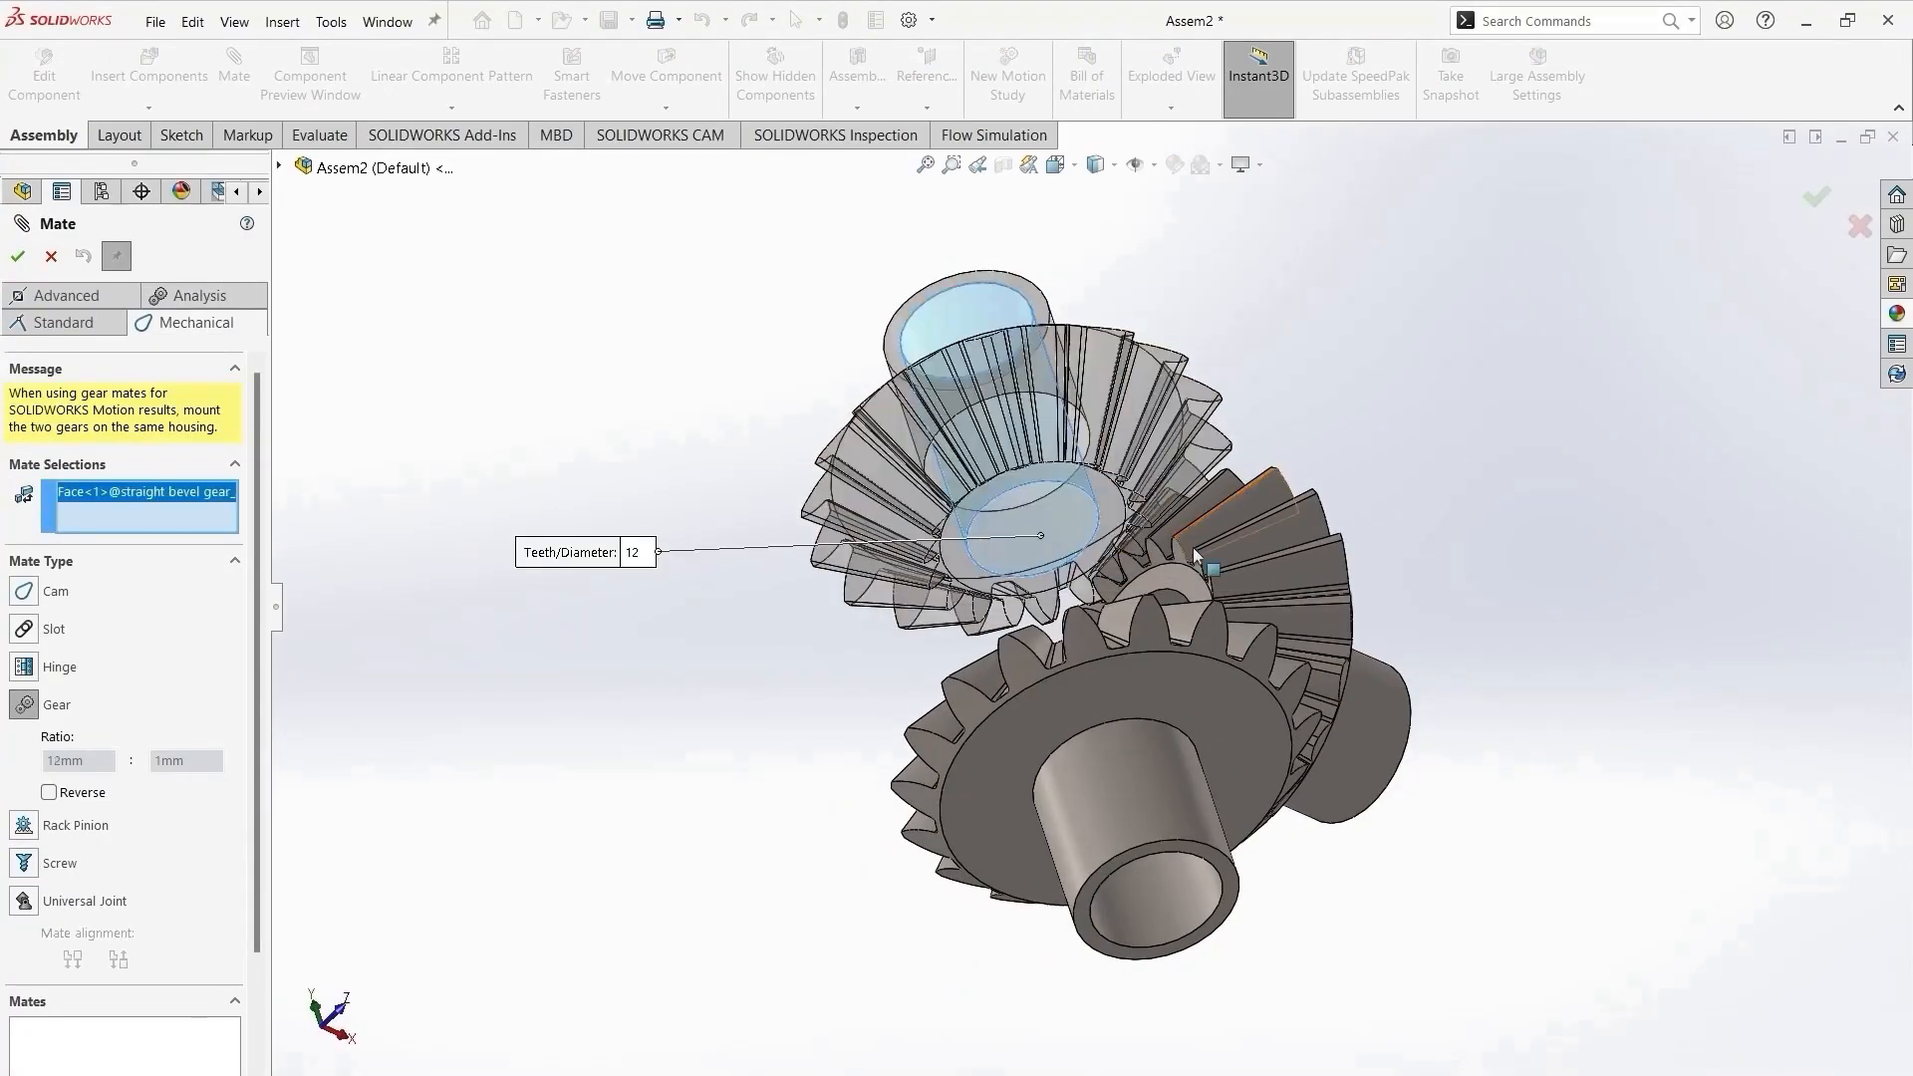
{"action": "middle_click_drag", "start_coordinate": [1193, 549], "coordinate": [1272, 685]}
{"action": "left_click", "coordinate": [974, 560]}
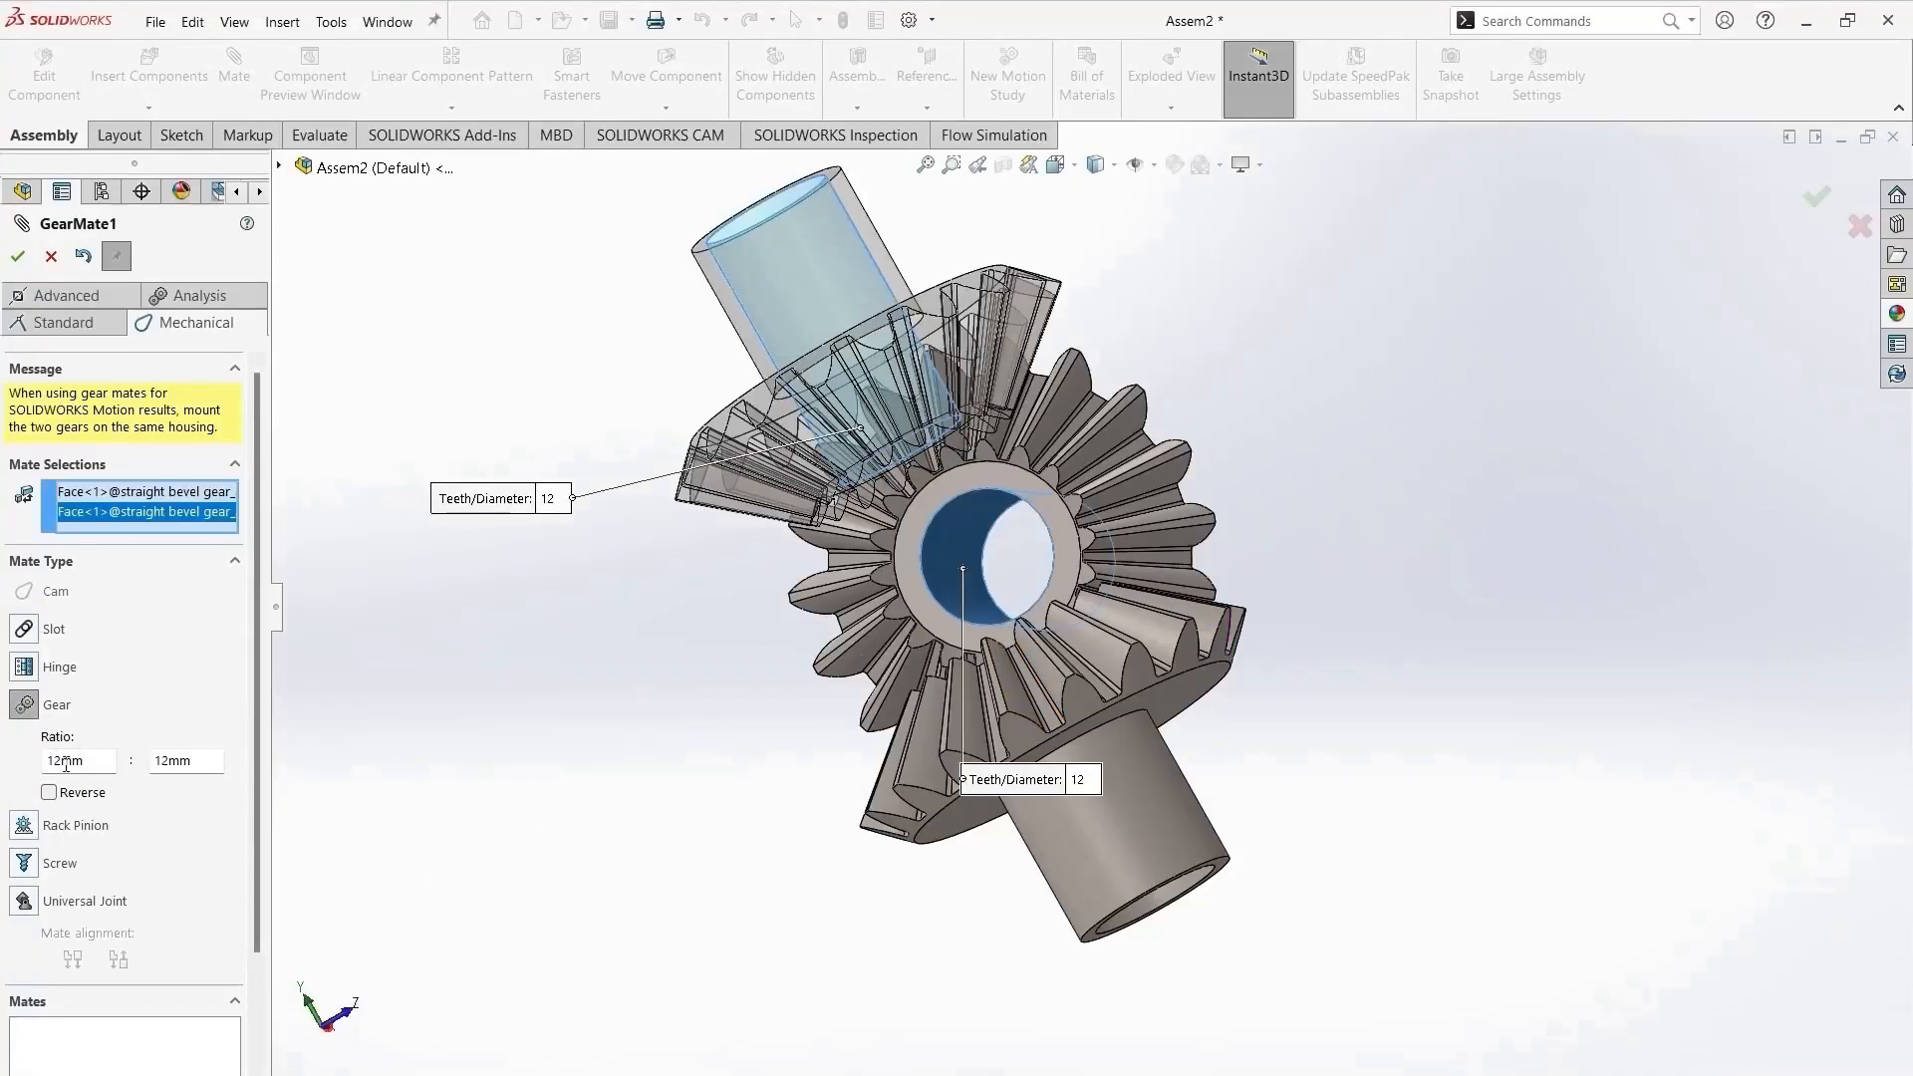
{"action": "middle_click_drag", "start_coordinate": [854, 705], "coordinate": [687, 751]}
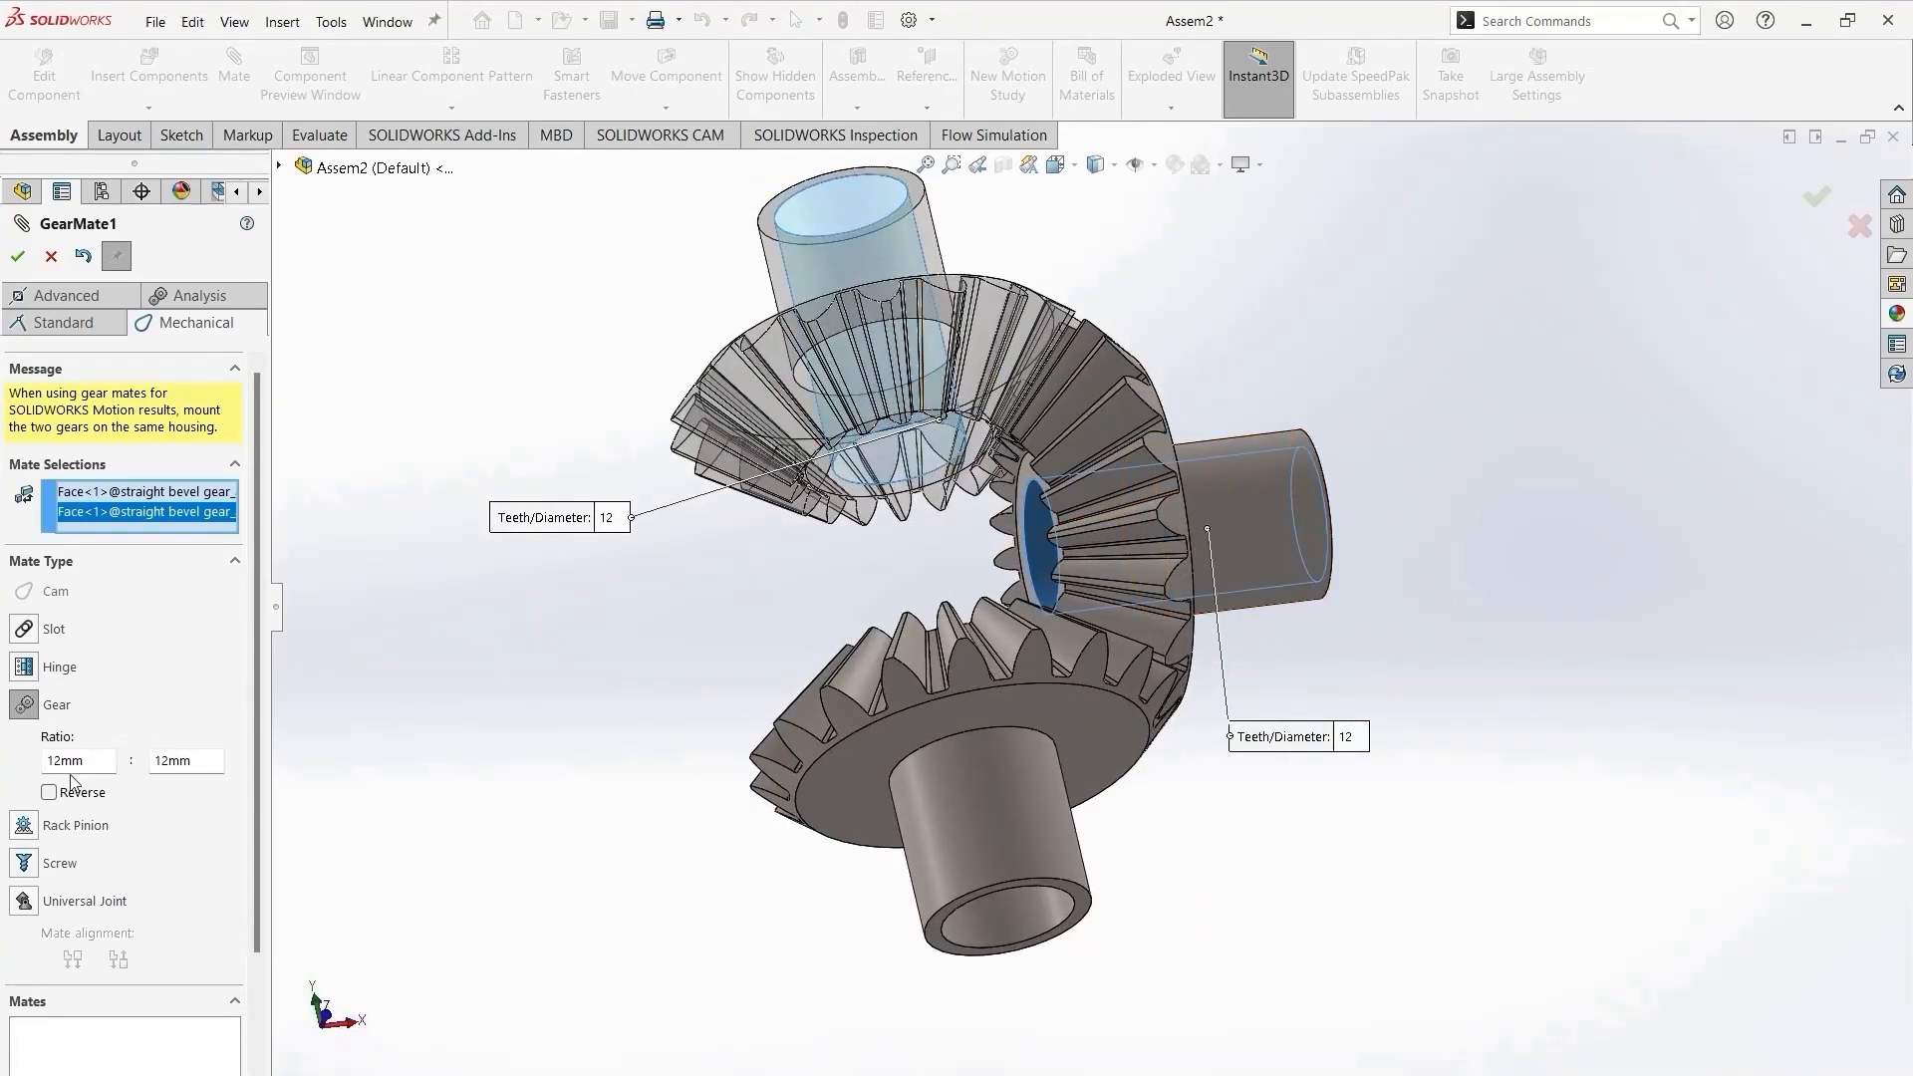
{"action": "left_click", "coordinate": [17, 256]}
Add a second gear mate between the bore faces of the side and lower bevel gears, and finish mating.
{"action": "middle_click_drag", "start_coordinate": [648, 578], "coordinate": [1116, 570]}
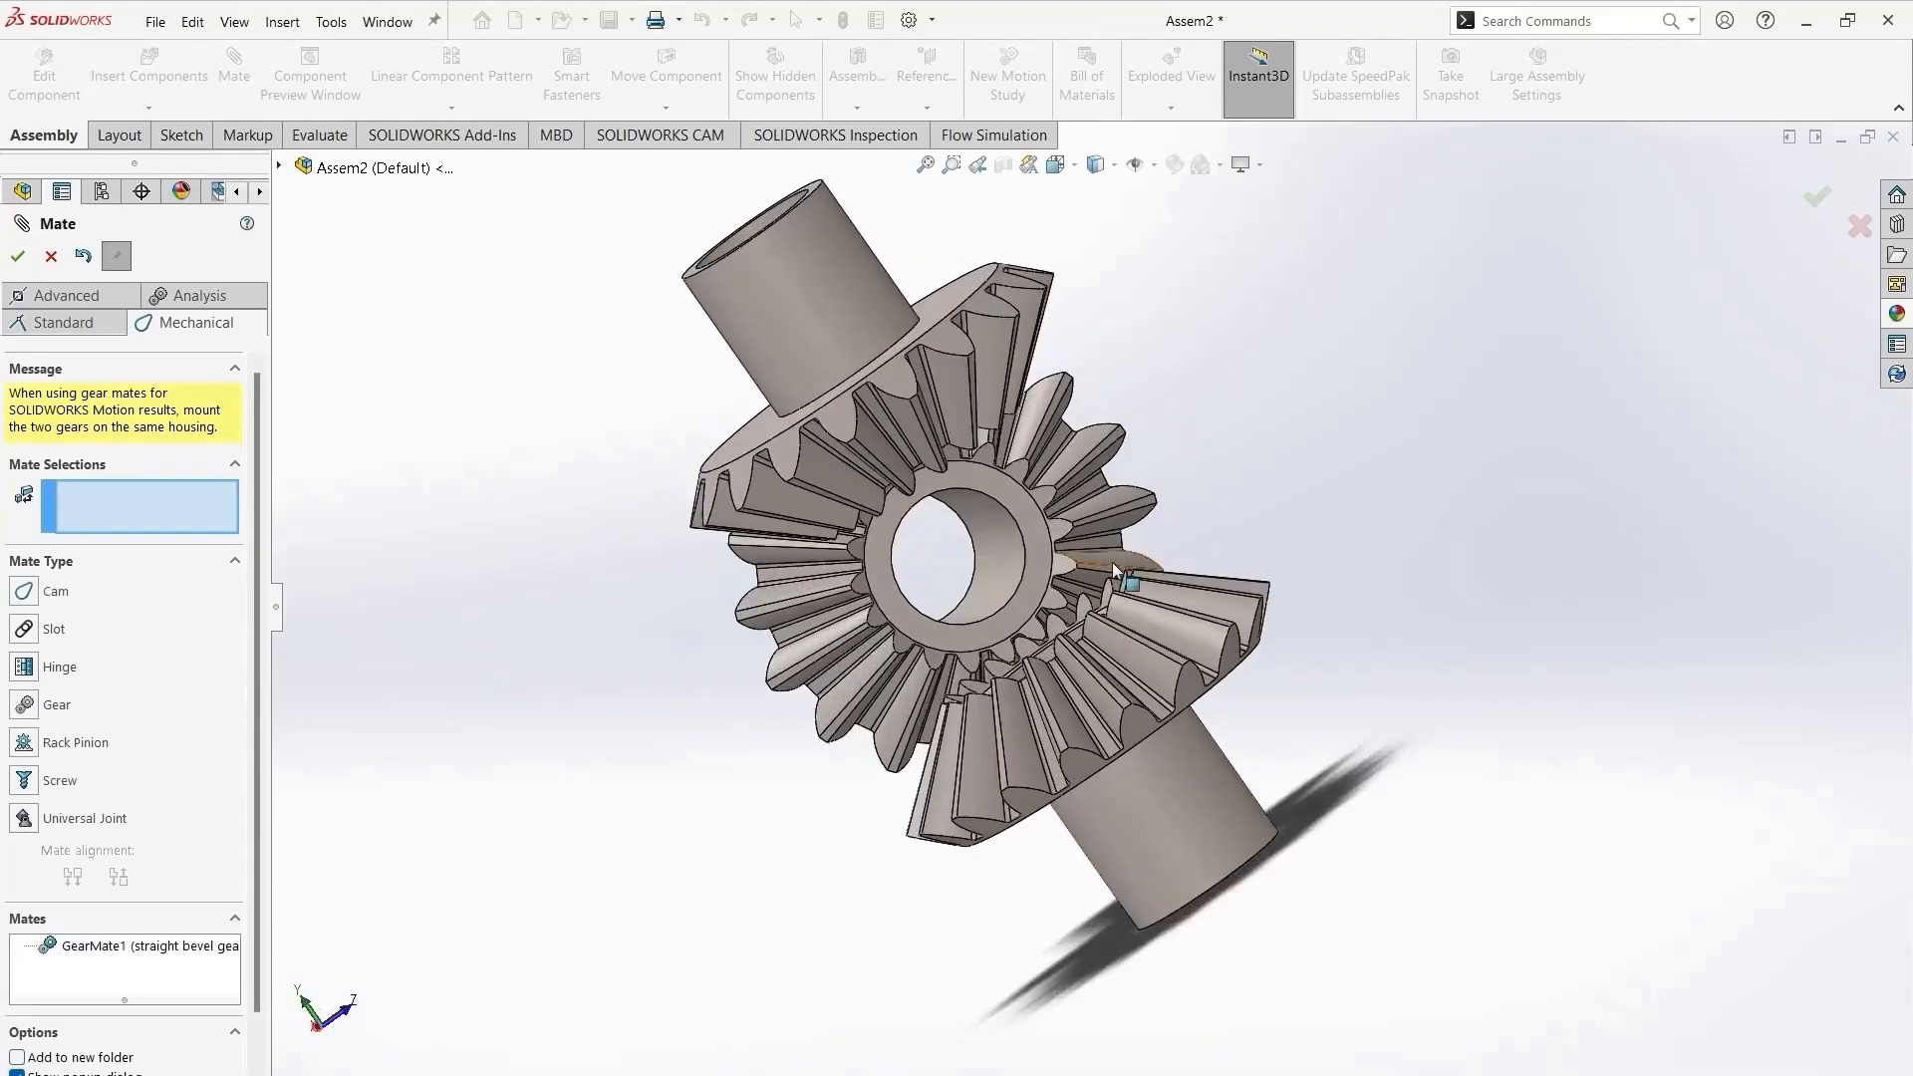
{"action": "left_click", "coordinate": [1002, 551]}
{"action": "middle_click_drag", "start_coordinate": [1001, 551], "coordinate": [1055, 632]}
{"action": "left_click", "coordinate": [1055, 631]}
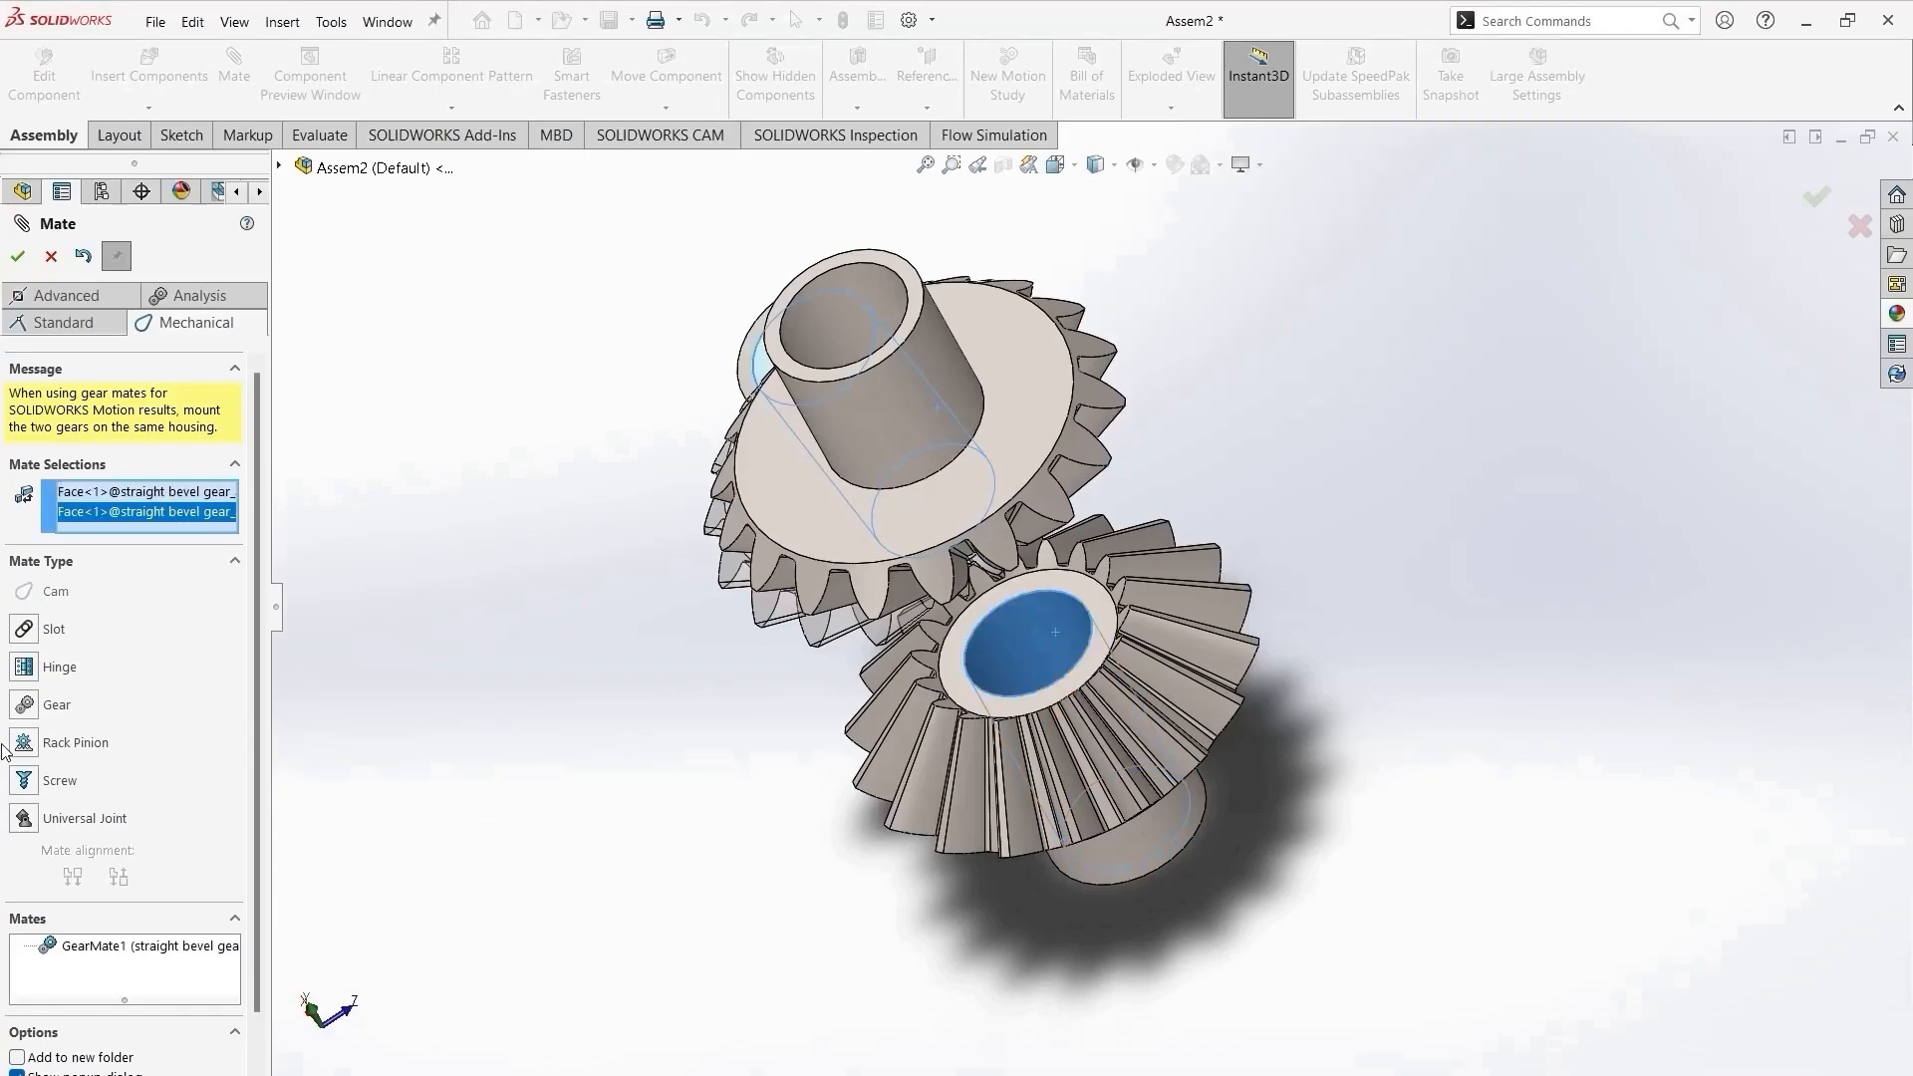
{"action": "left_click", "coordinate": [23, 704]}
{"action": "left_click", "coordinate": [16, 257]}
{"action": "left_click", "coordinate": [17, 256]}
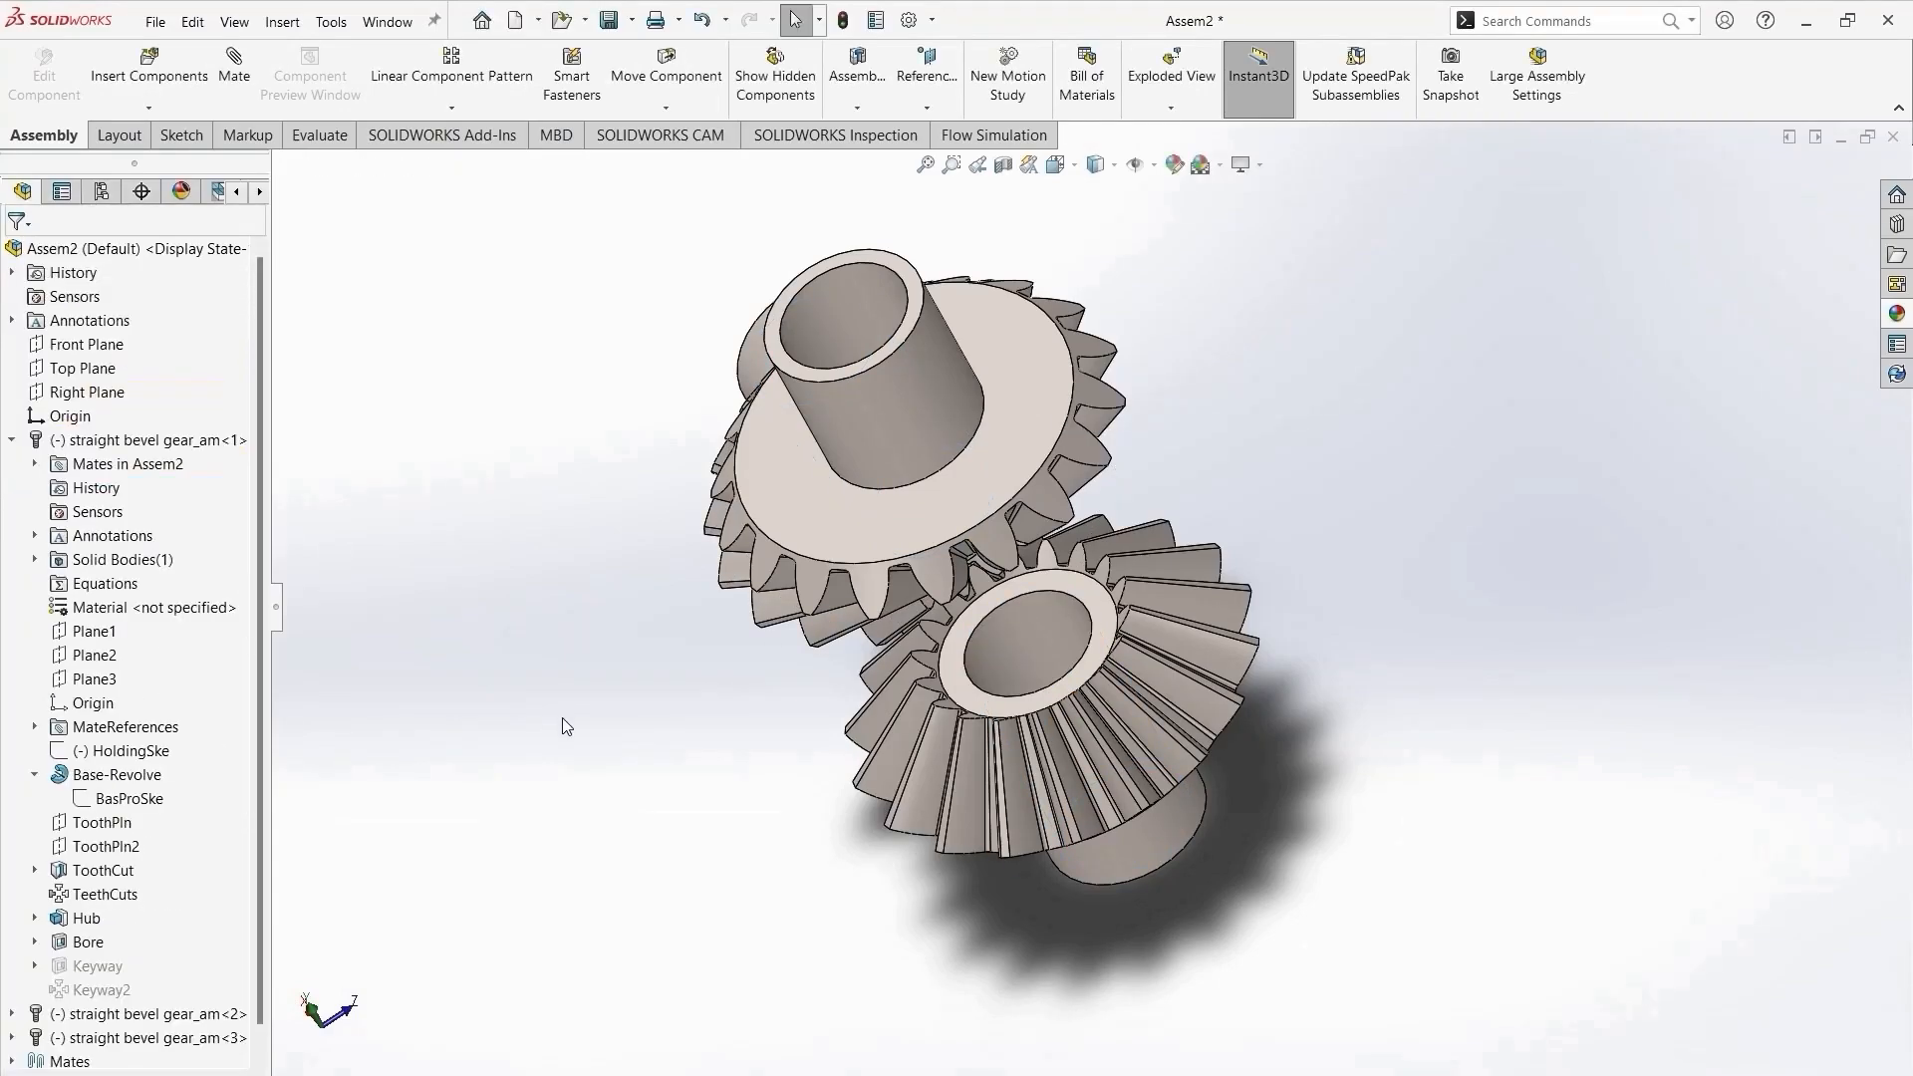
Turn the lower bevel gear back and forth to examine how the three gears drive each other.
{"action": "middle_click_drag", "start_coordinate": [562, 718], "coordinate": [1067, 568]}
{"action": "middle_click_drag", "start_coordinate": [697, 478], "coordinate": [947, 737]}
{"action": "middle_click_drag", "start_coordinate": [1046, 786], "coordinate": [954, 662]}
{"action": "left_click_drag", "start_coordinate": [939, 659], "coordinate": [767, 687]}
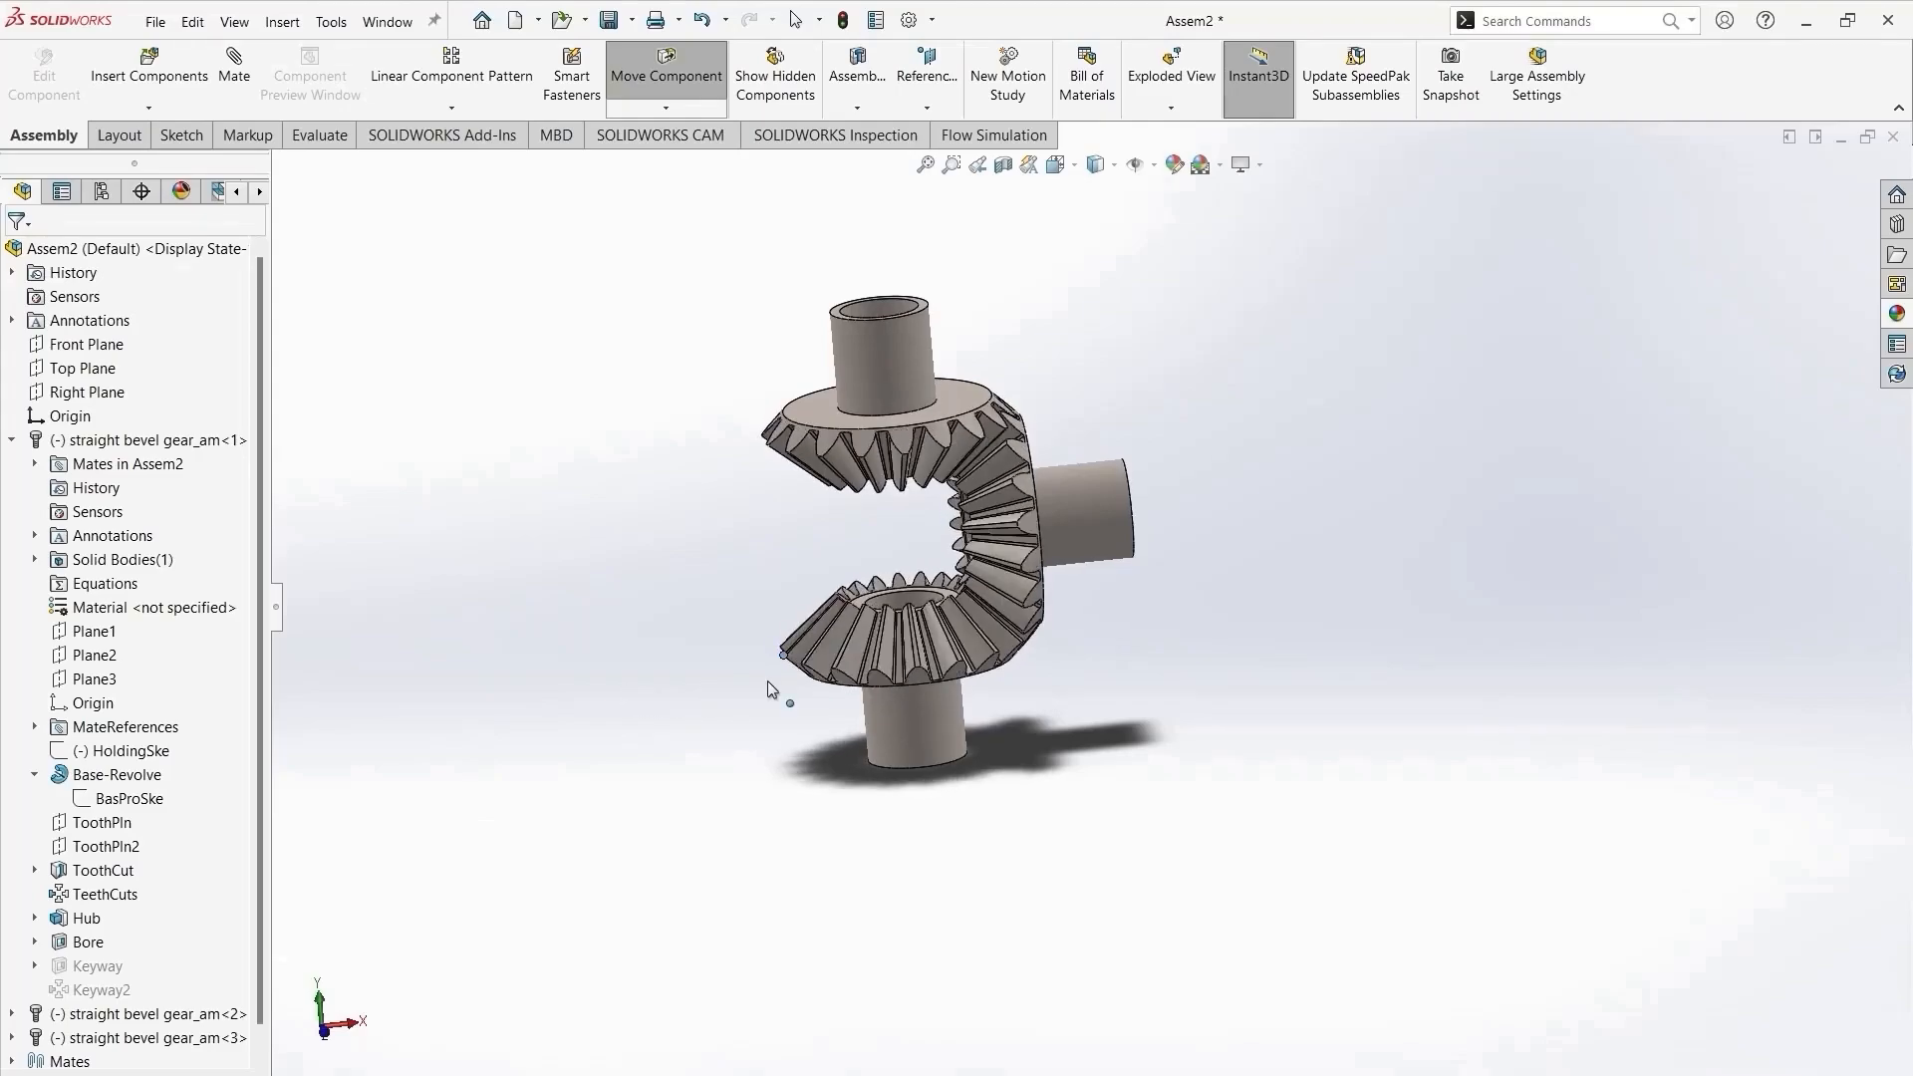
{"action": "left_click_drag", "start_coordinate": [1115, 662], "coordinate": [695, 697]}
{"action": "middle_click_drag", "start_coordinate": [1016, 765], "coordinate": [983, 845]}
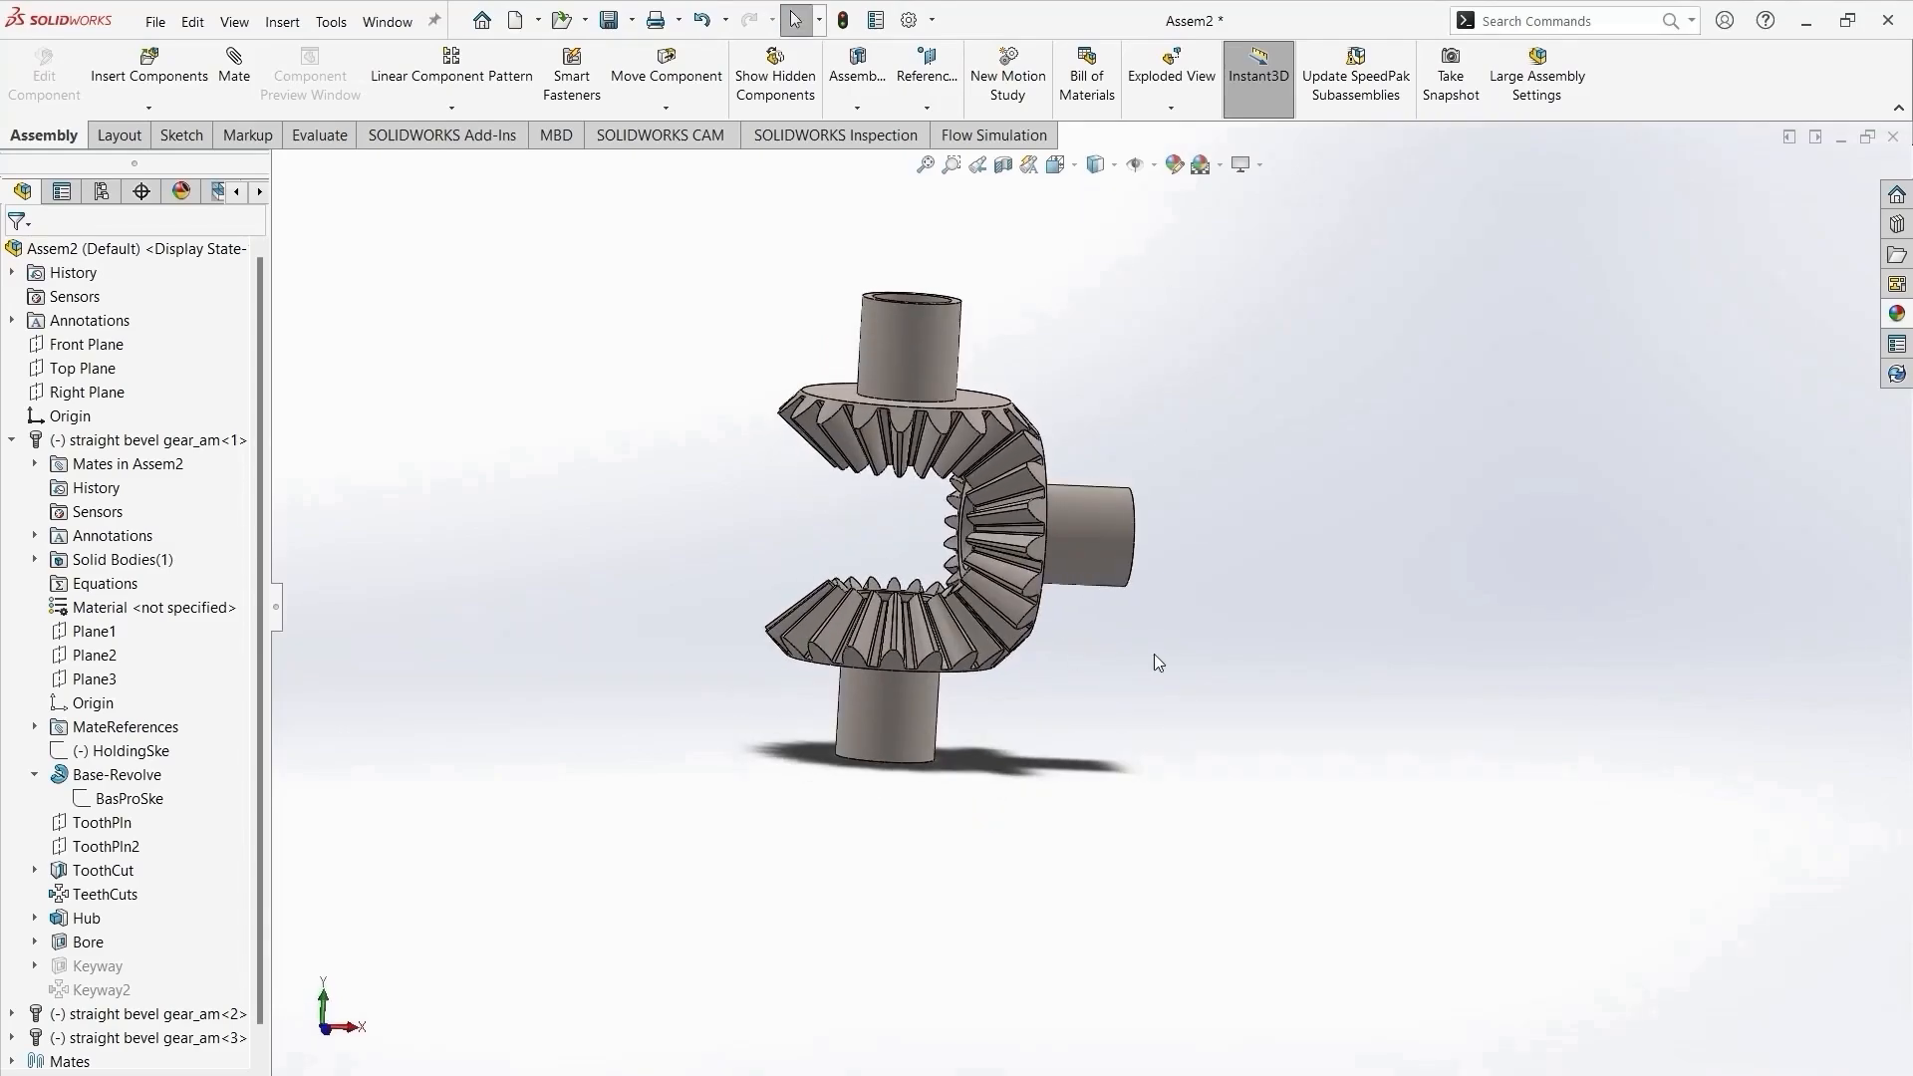
{"action": "middle_click_drag", "start_coordinate": [1155, 654], "coordinate": [1104, 825]}
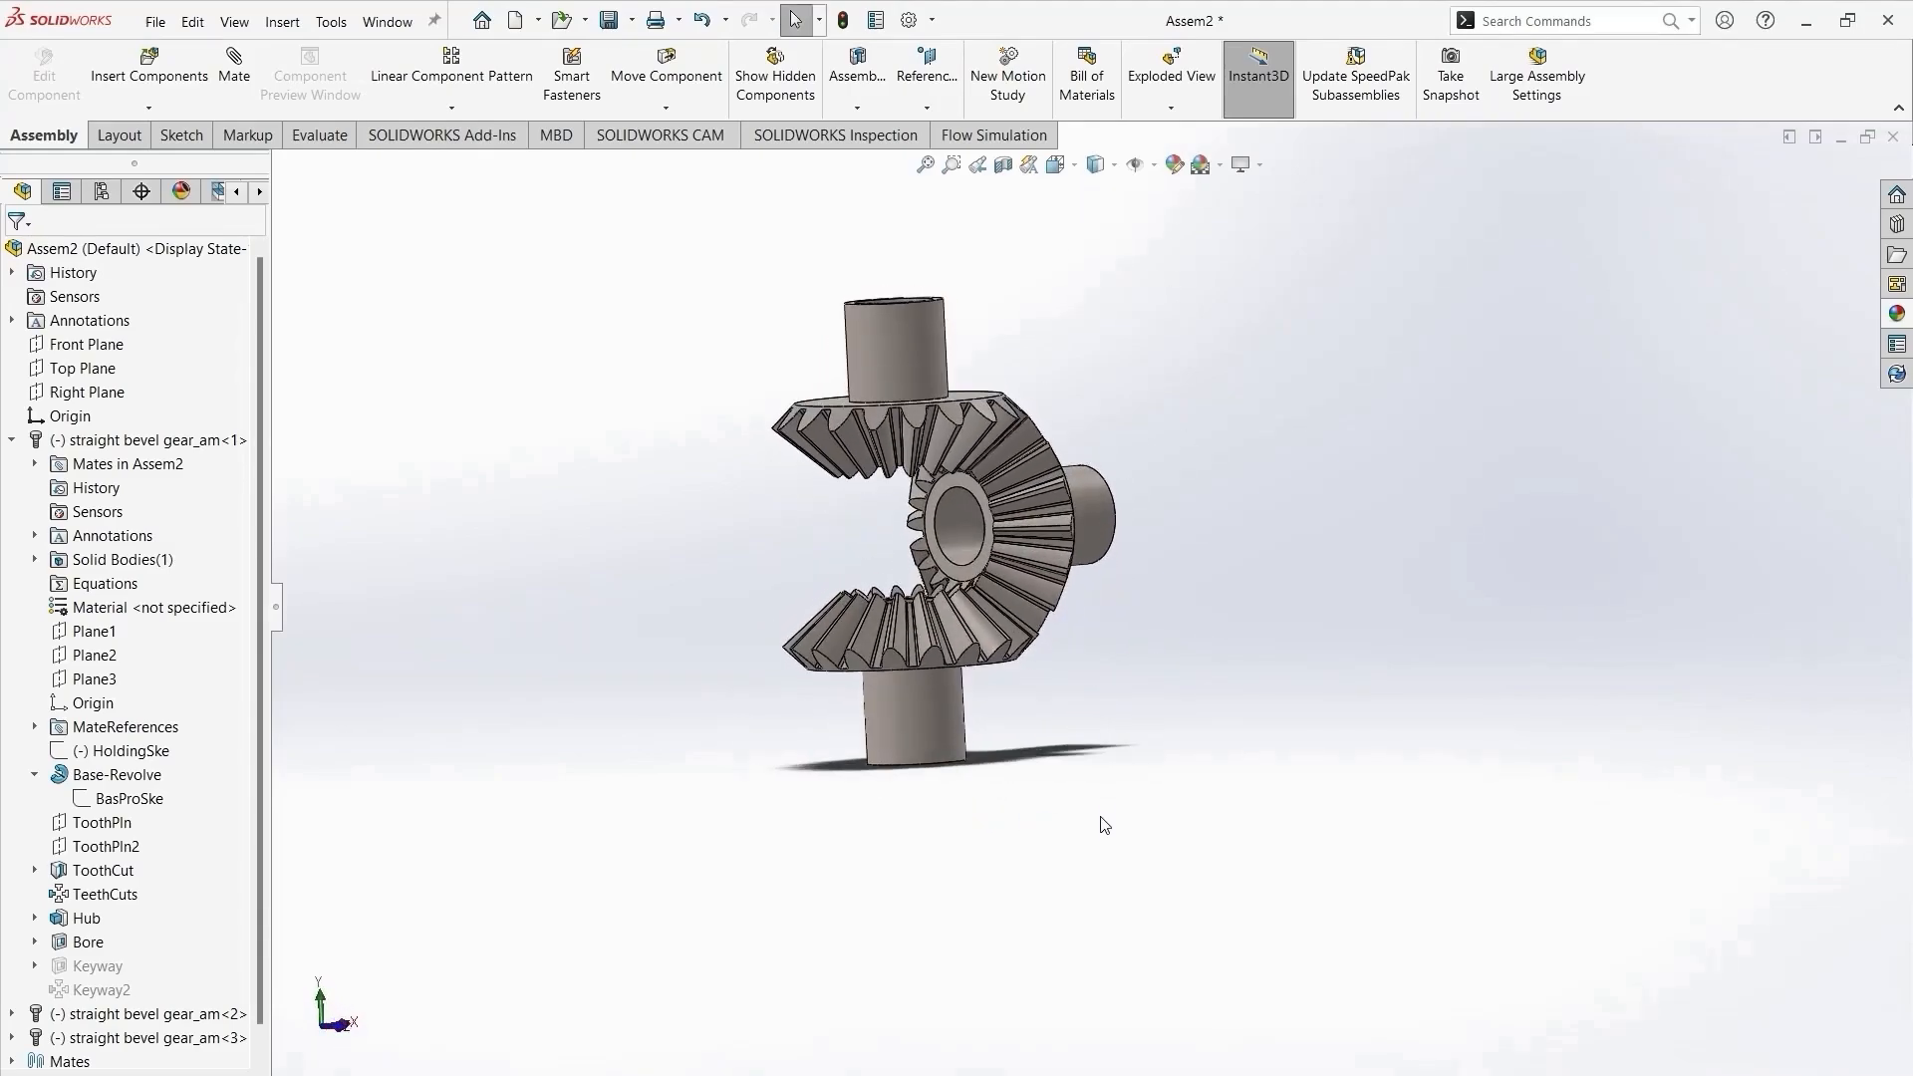
Apply a pink-magenta colour to the lower bevel gear at component level.
{"action": "left_click", "coordinate": [915, 719]}
{"action": "right_click", "coordinate": [917, 717]}
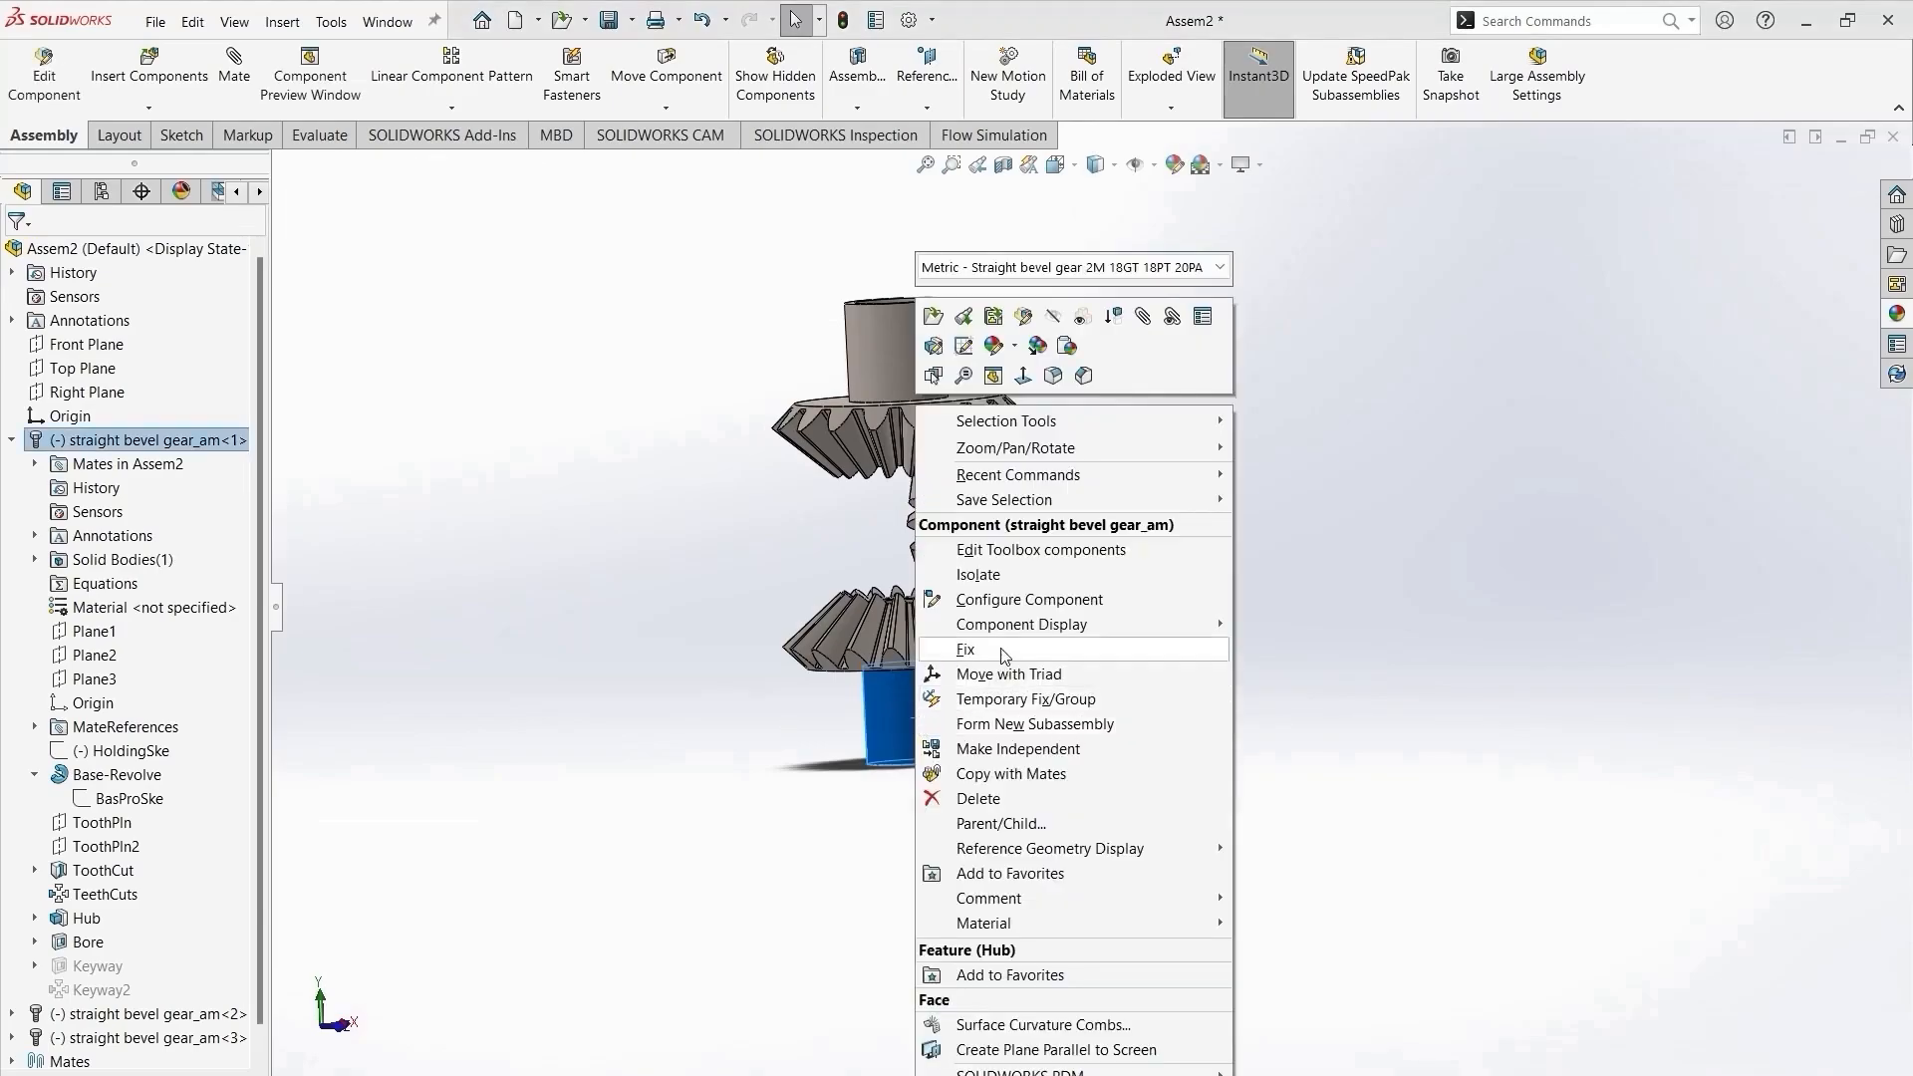
{"action": "left_click", "coordinate": [1064, 346]}
{"action": "left_click", "coordinate": [1020, 594]}
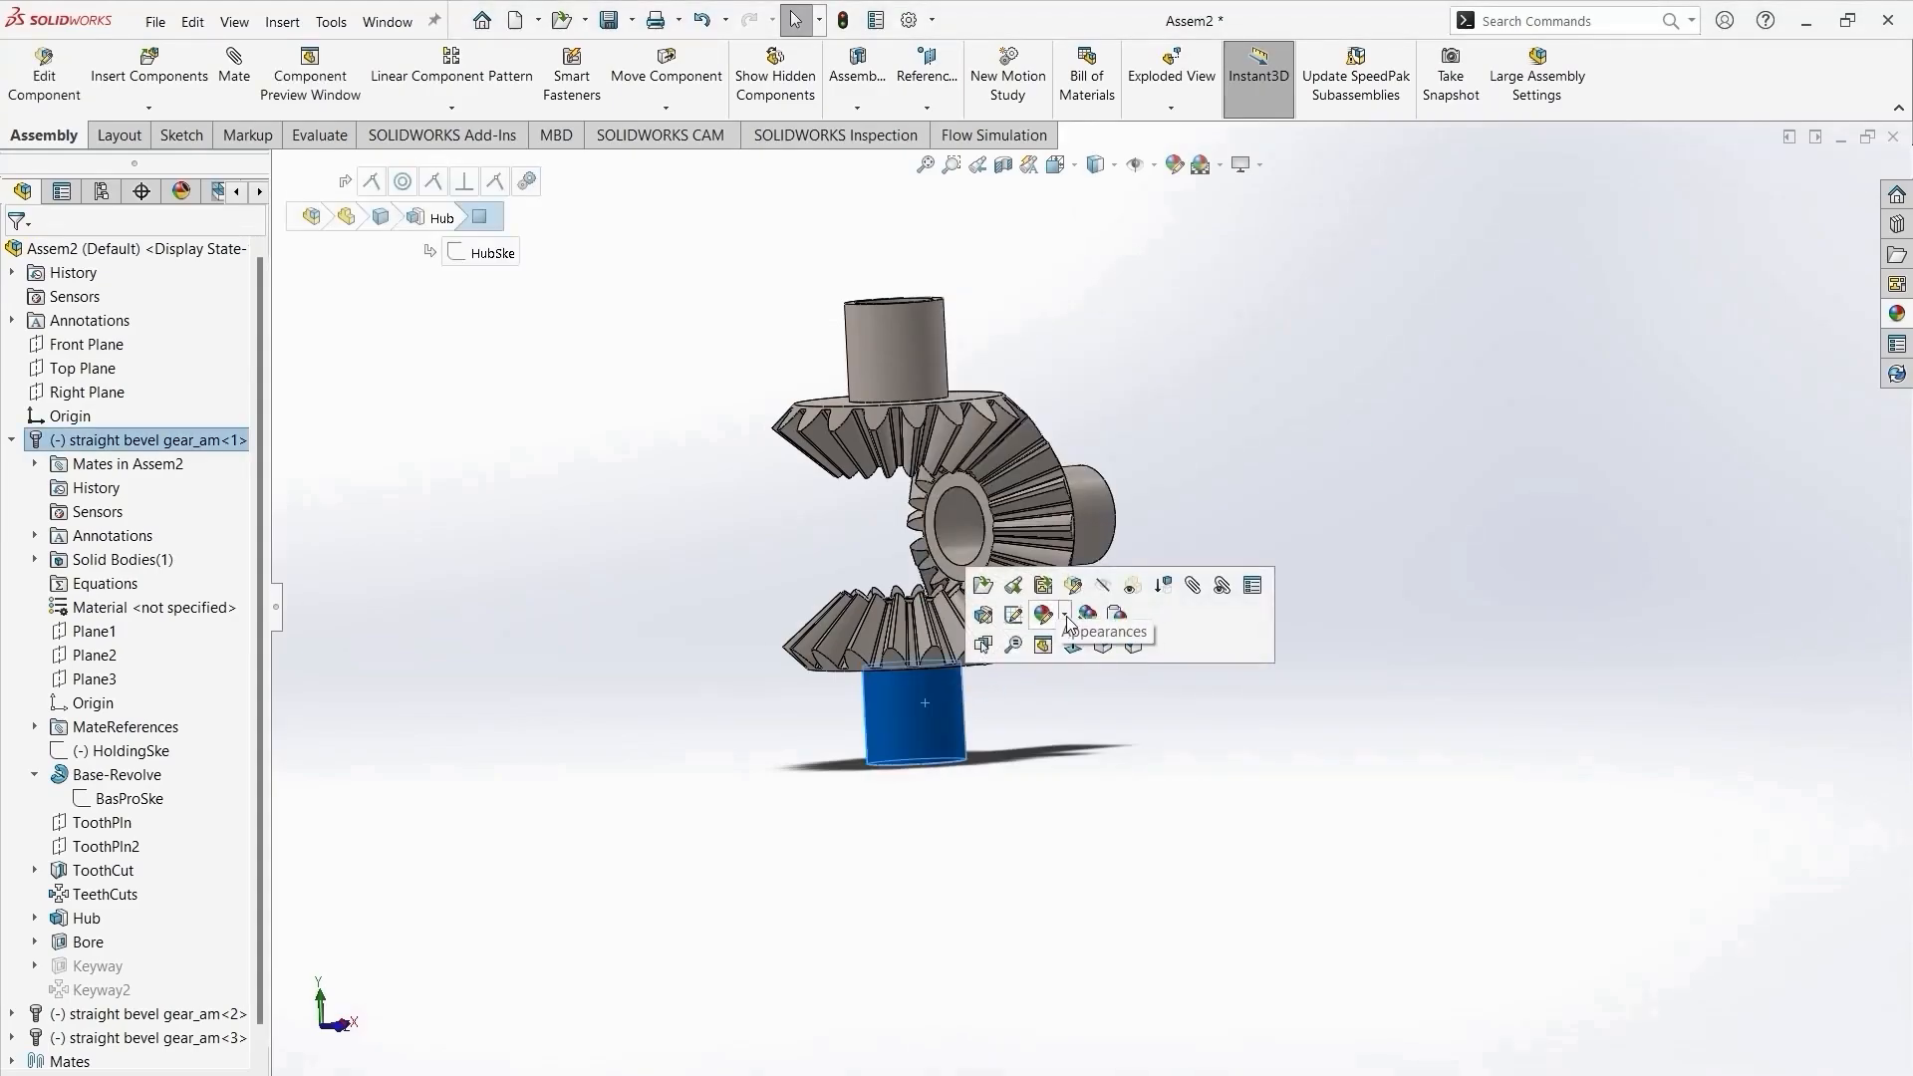
{"action": "left_click", "coordinate": [1116, 620]}
{"action": "left_click", "coordinate": [1071, 661]}
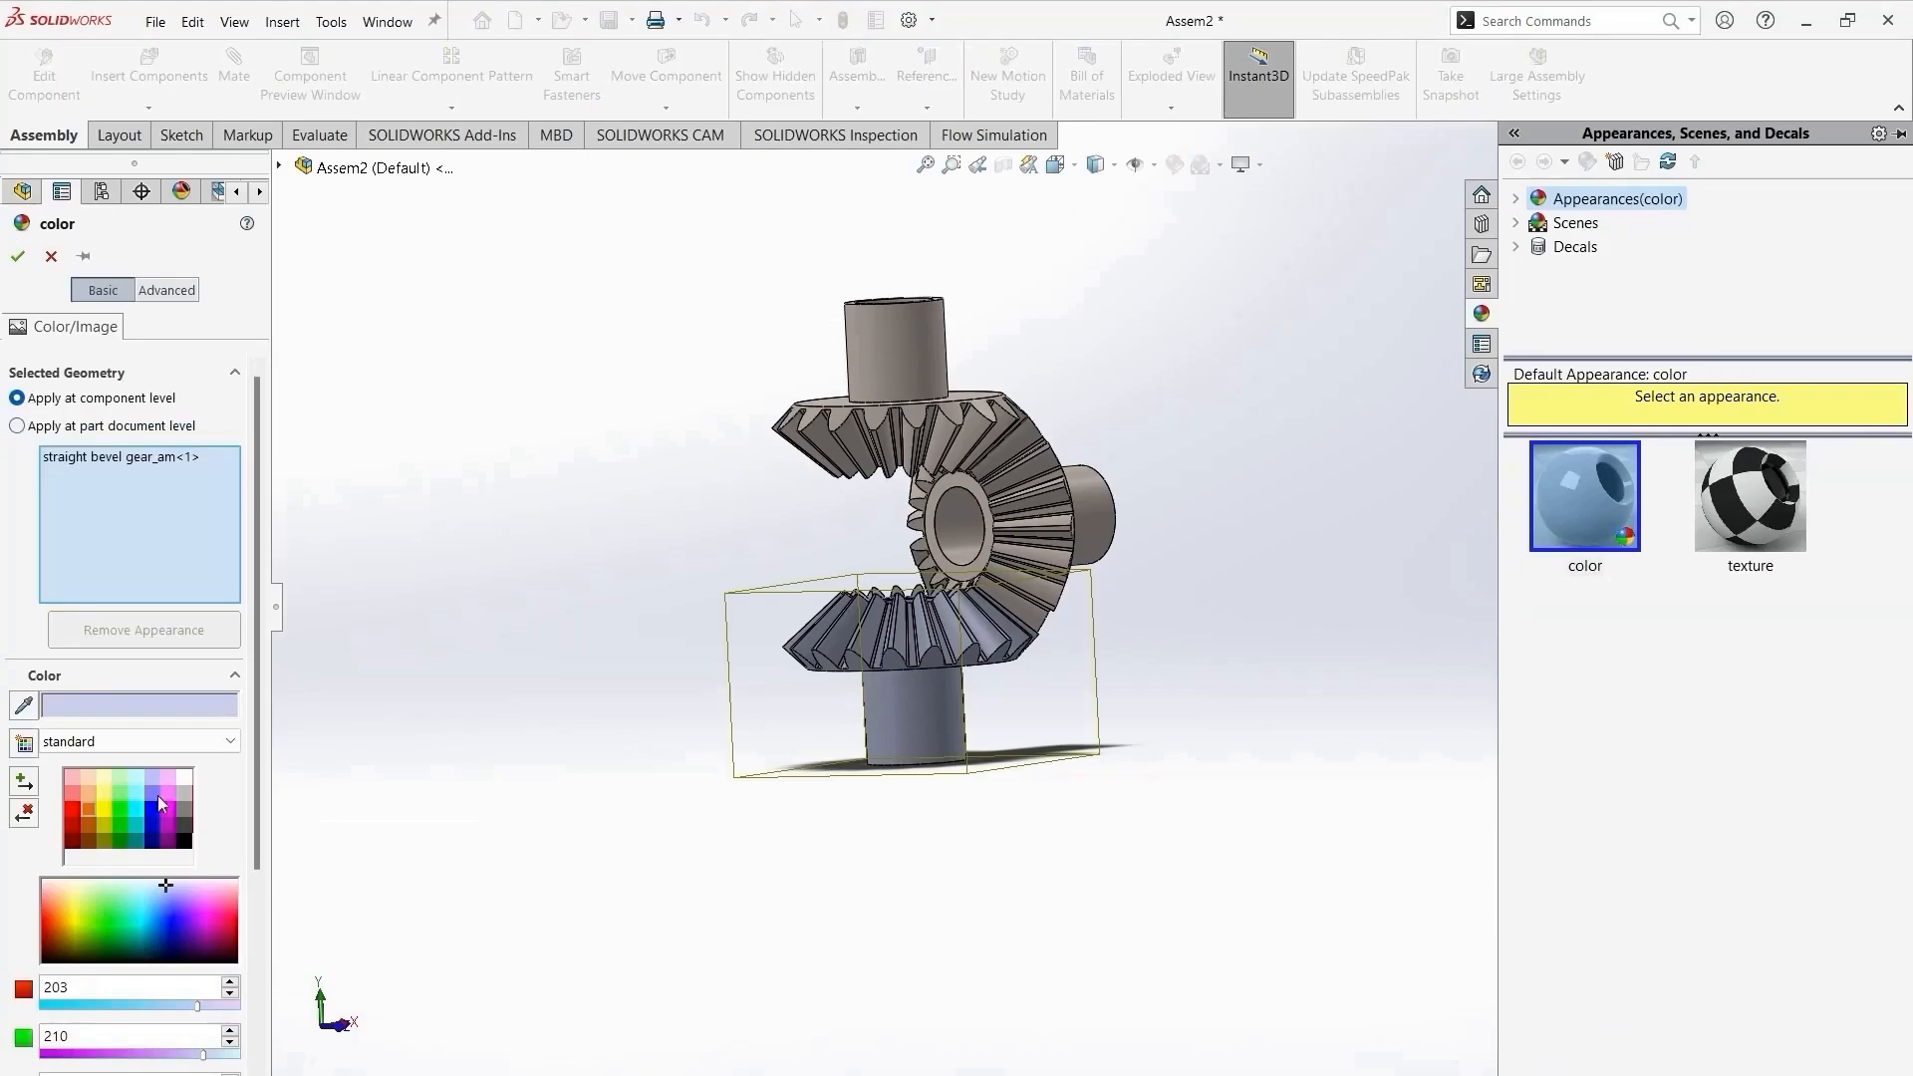
{"action": "left_click", "coordinate": [154, 797]}
{"action": "left_click", "coordinate": [170, 795]}
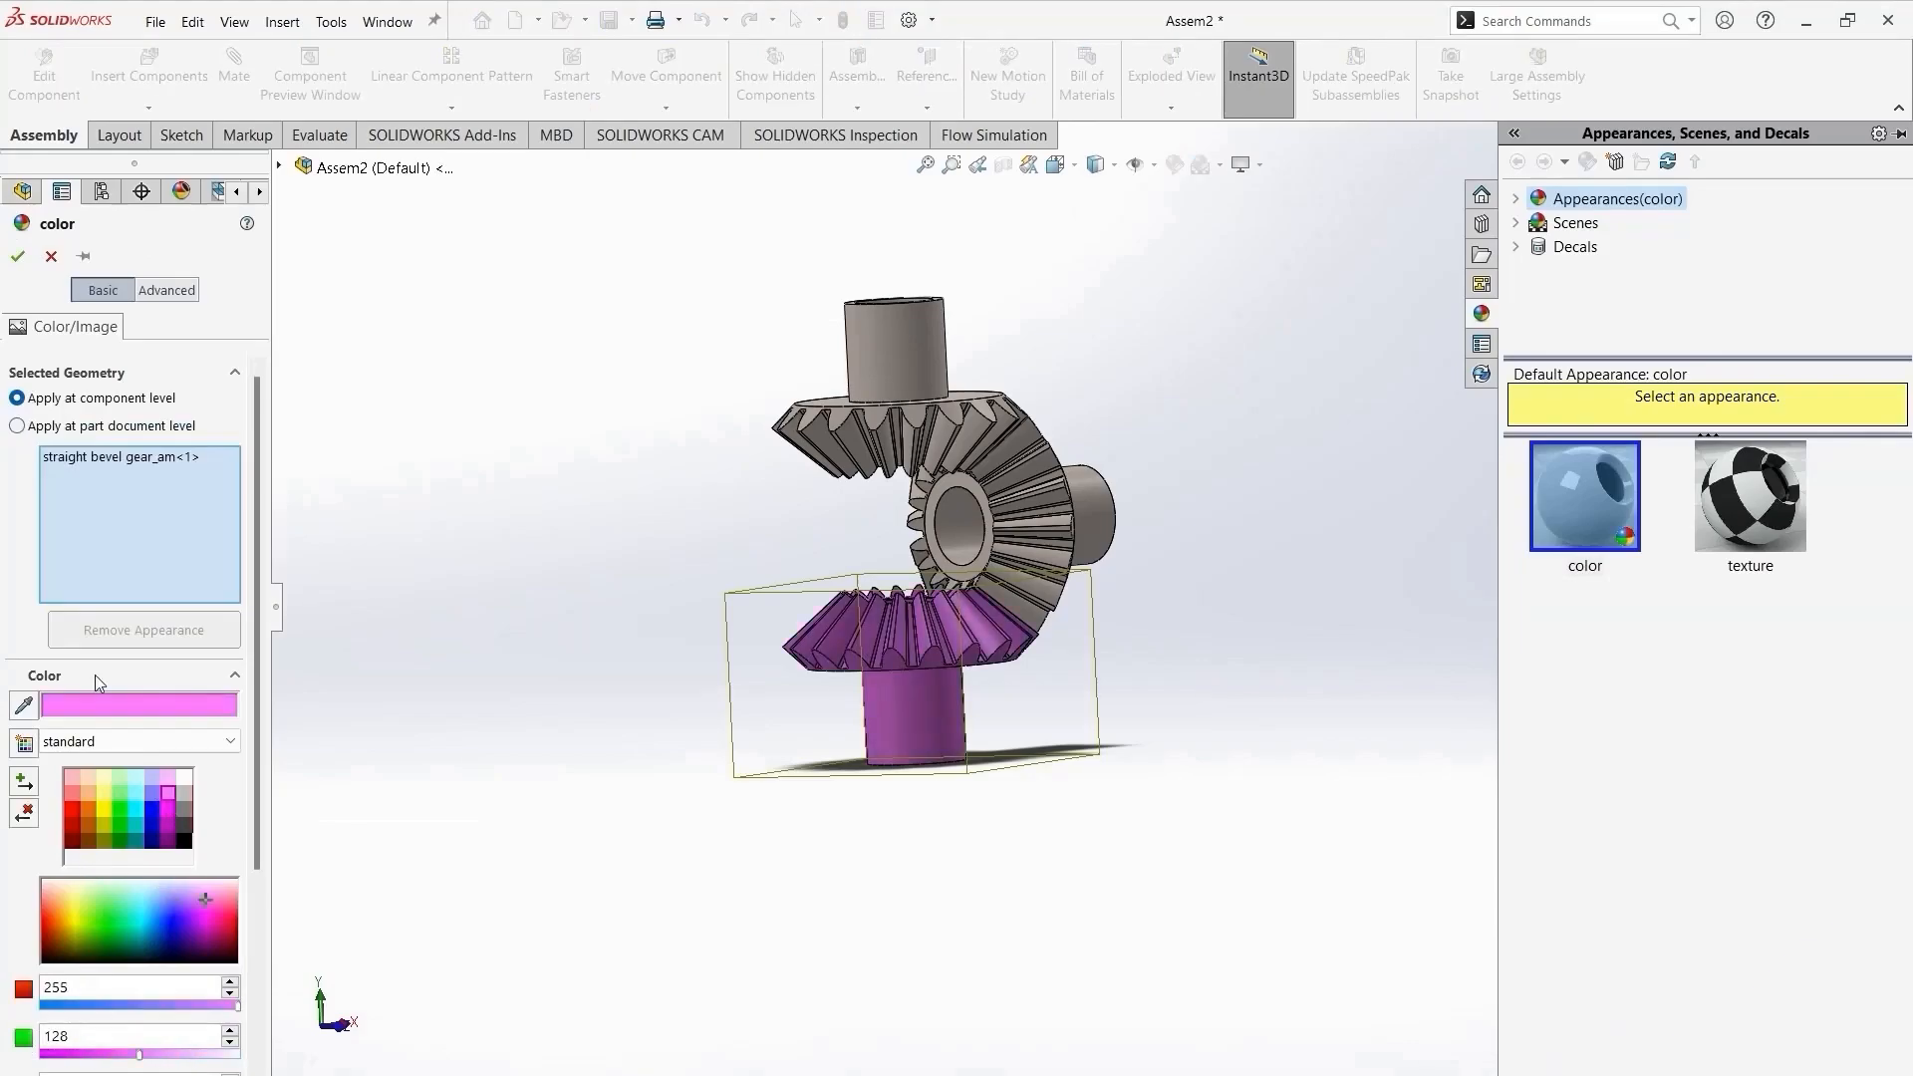
{"action": "left_click", "coordinate": [18, 257]}
Apply a light green colour to the side bevel gear at component level.
{"action": "left_click", "coordinate": [1030, 516]}
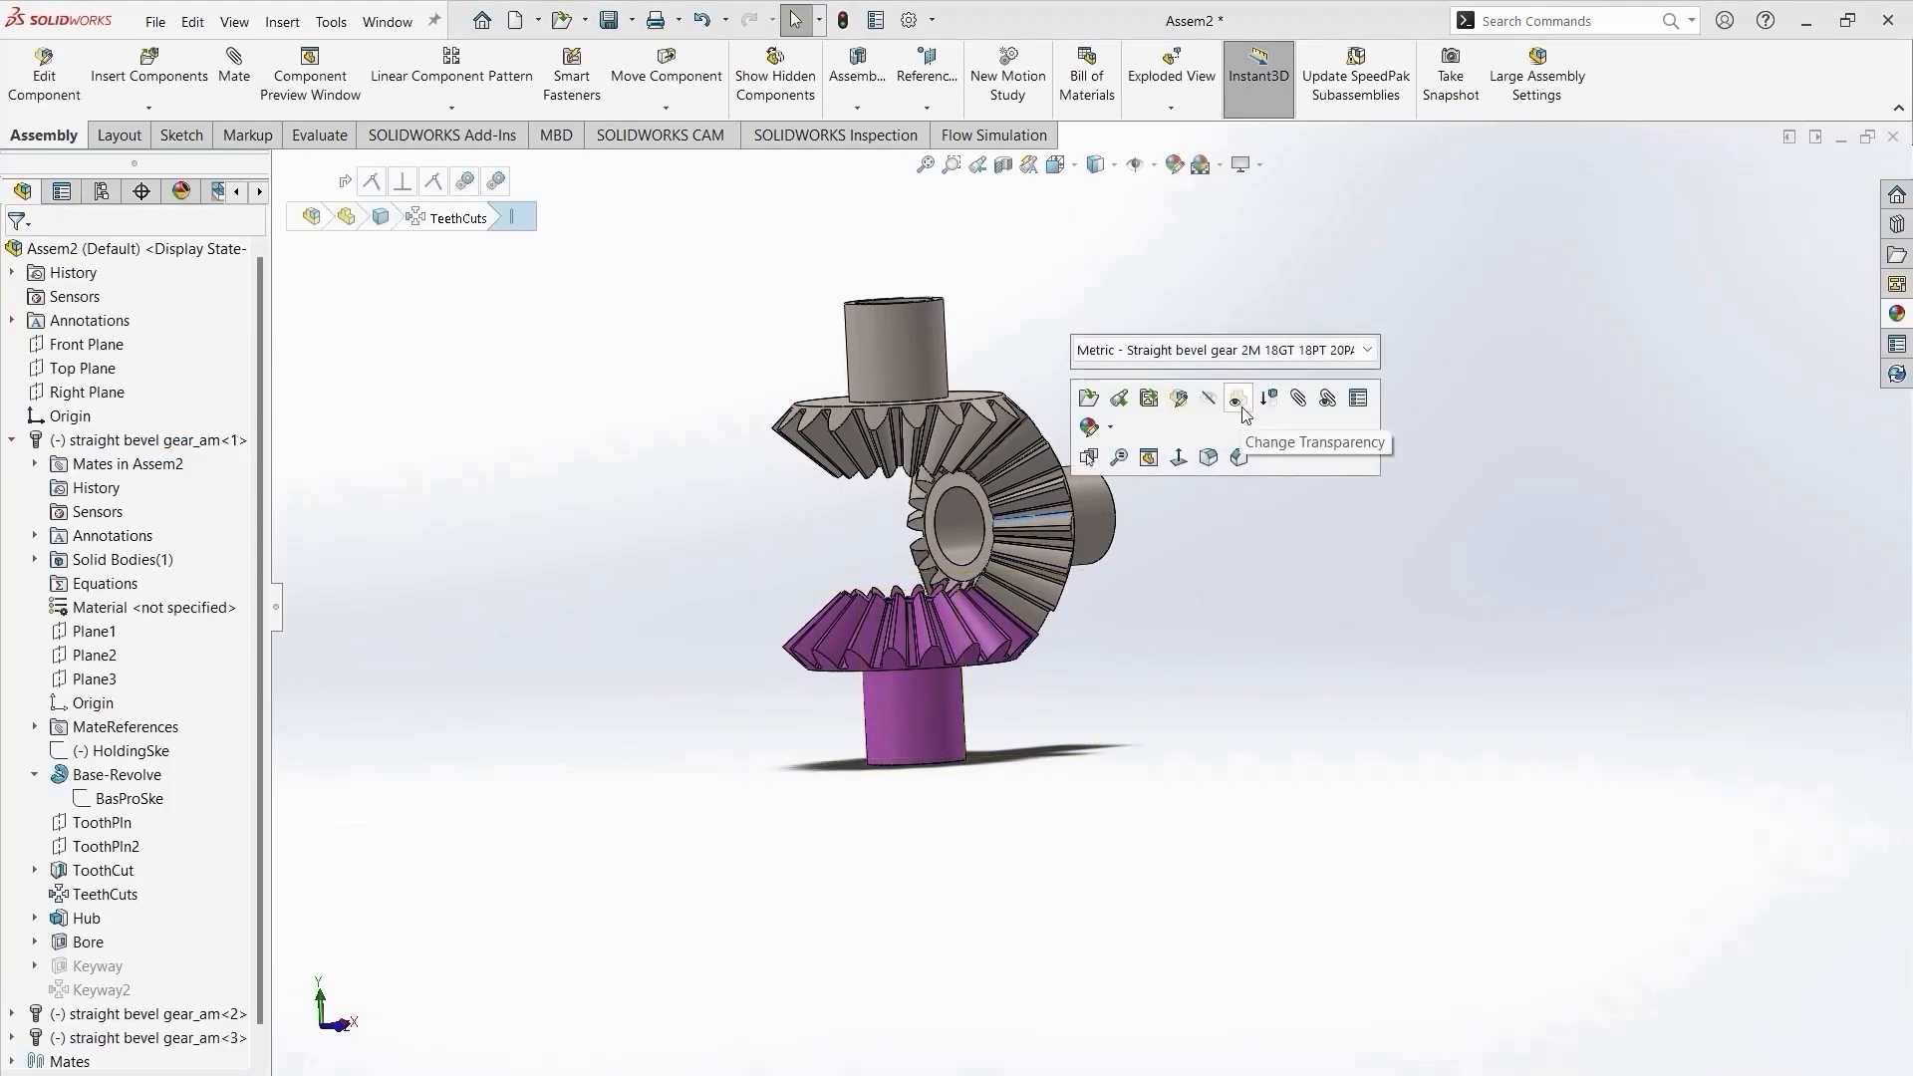
{"action": "left_click", "coordinate": [1112, 428]}
{"action": "left_click", "coordinate": [1136, 490]}
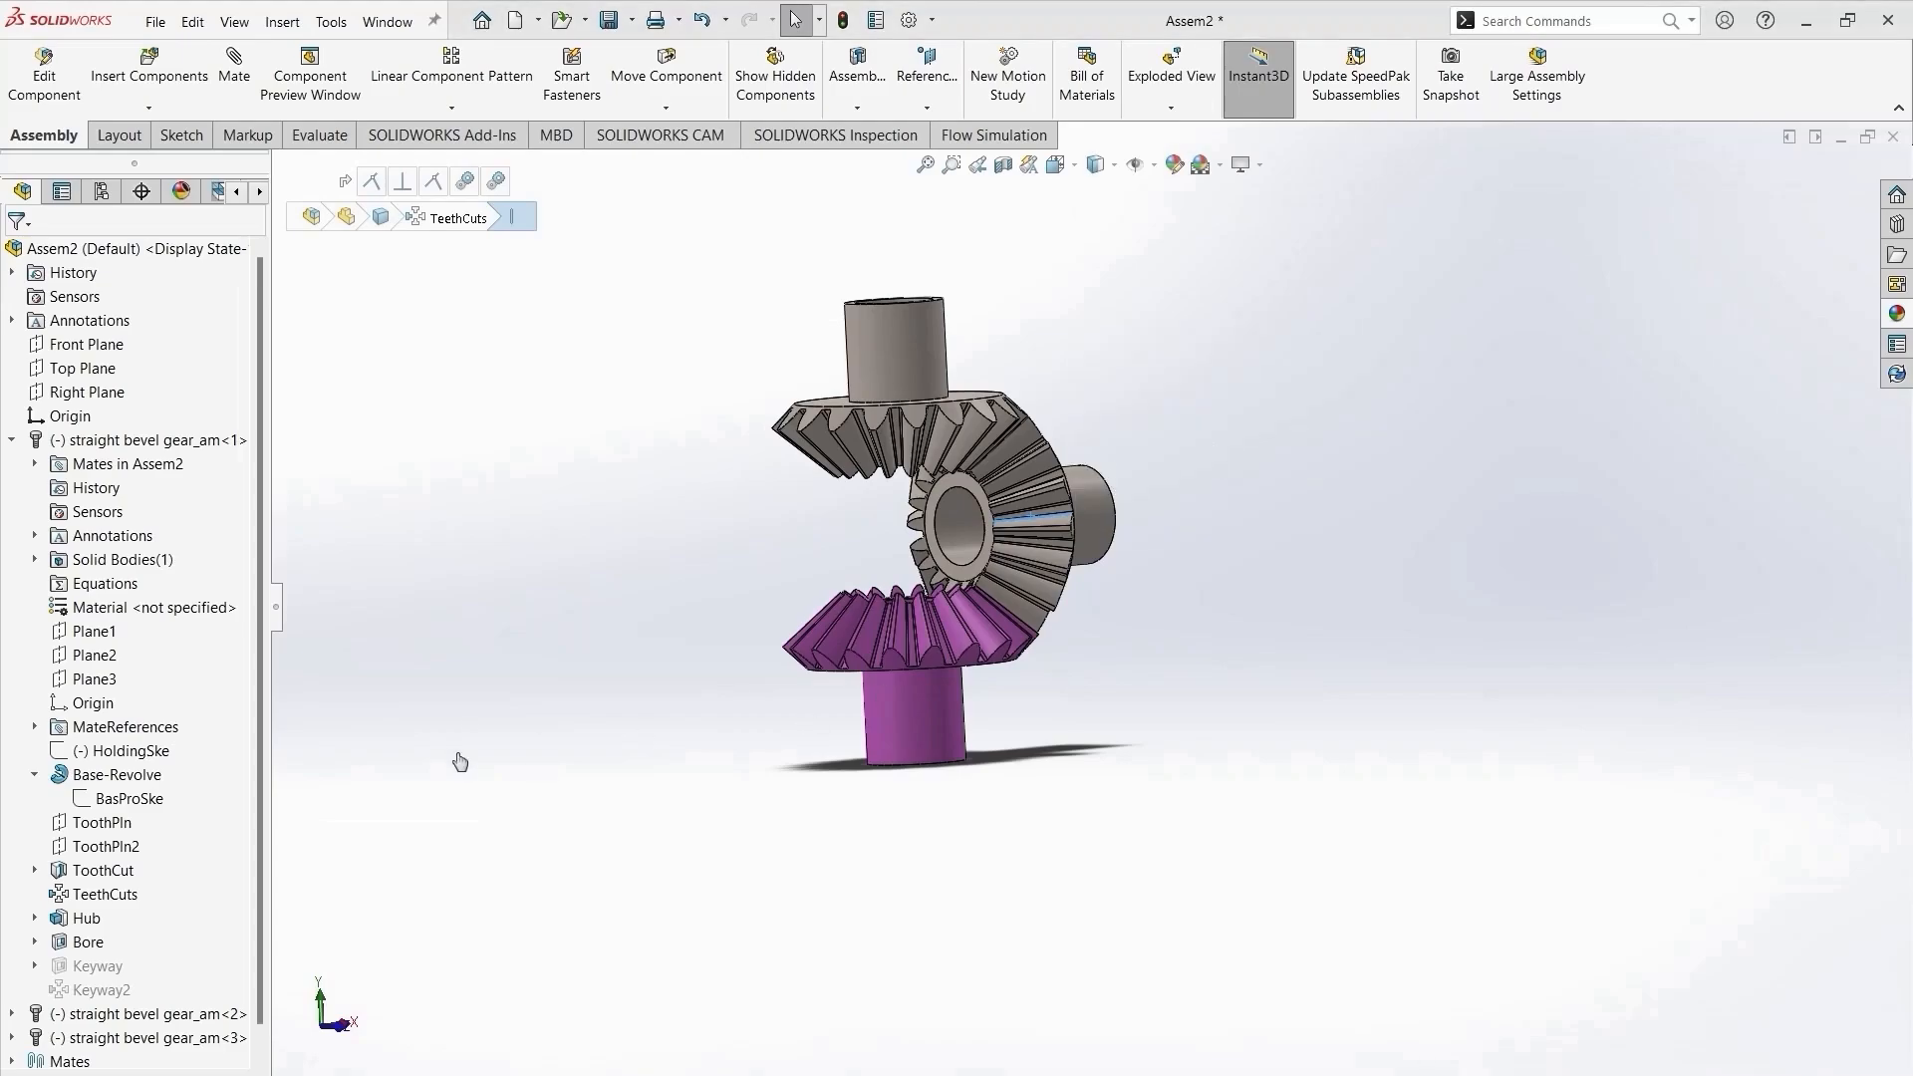
{"action": "left_click", "coordinate": [123, 809]}
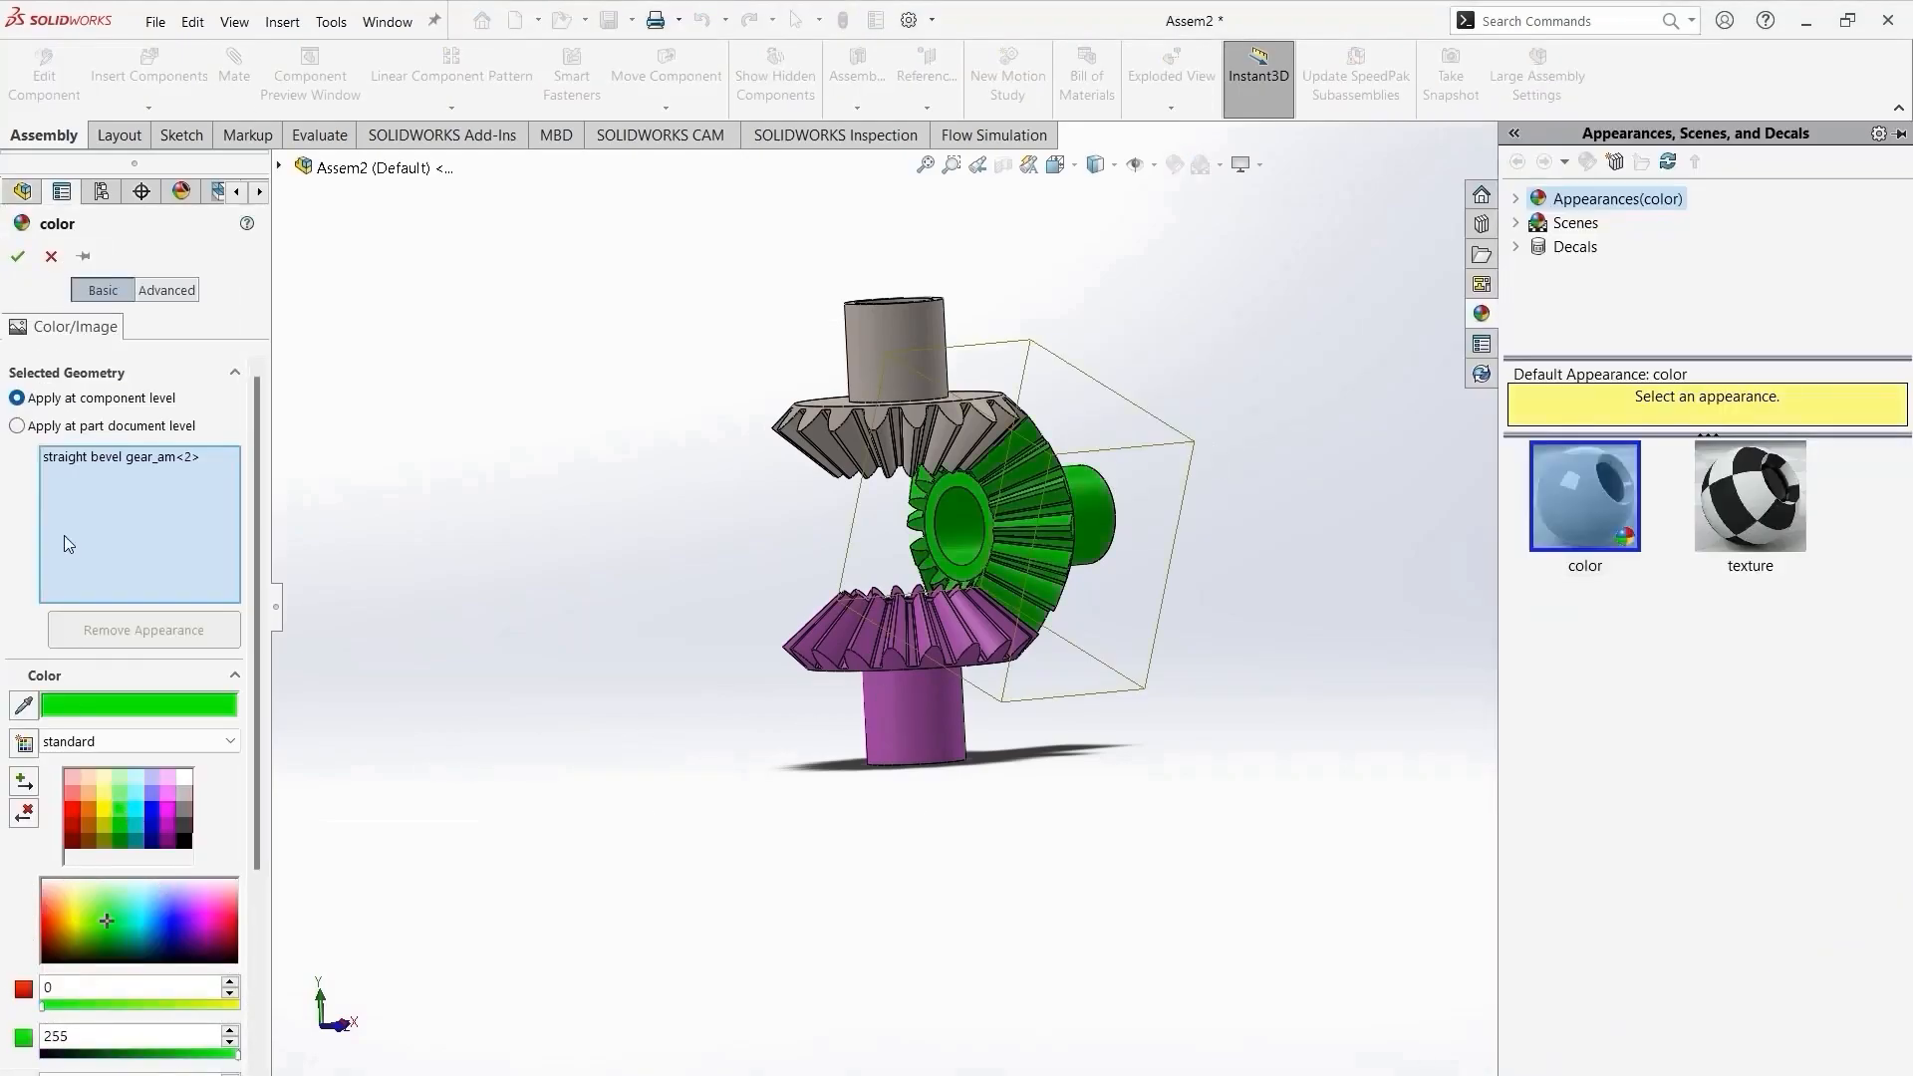
{"action": "left_click", "coordinate": [120, 793]}
{"action": "left_click", "coordinate": [18, 257]}
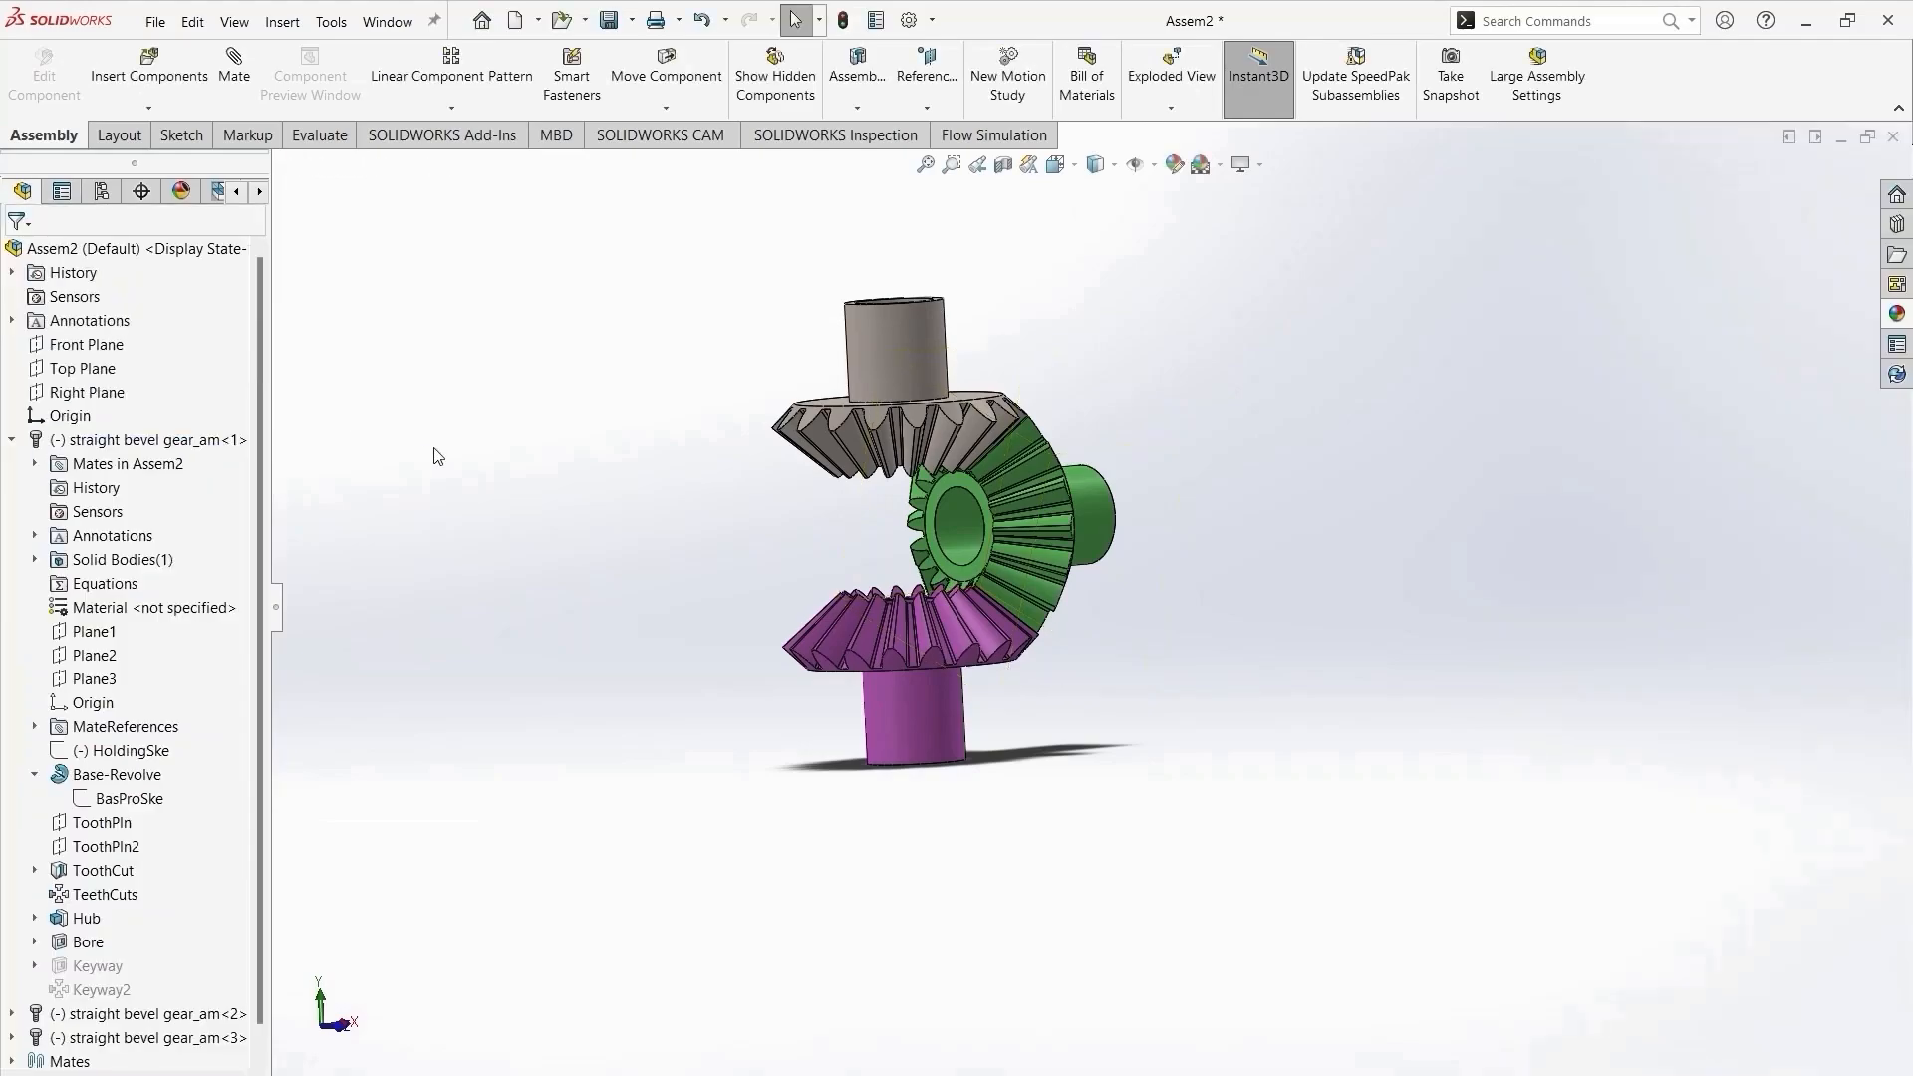
Apply a light orange colour to the upper bevel gear at component level.
{"action": "left_click", "coordinate": [863, 440]}
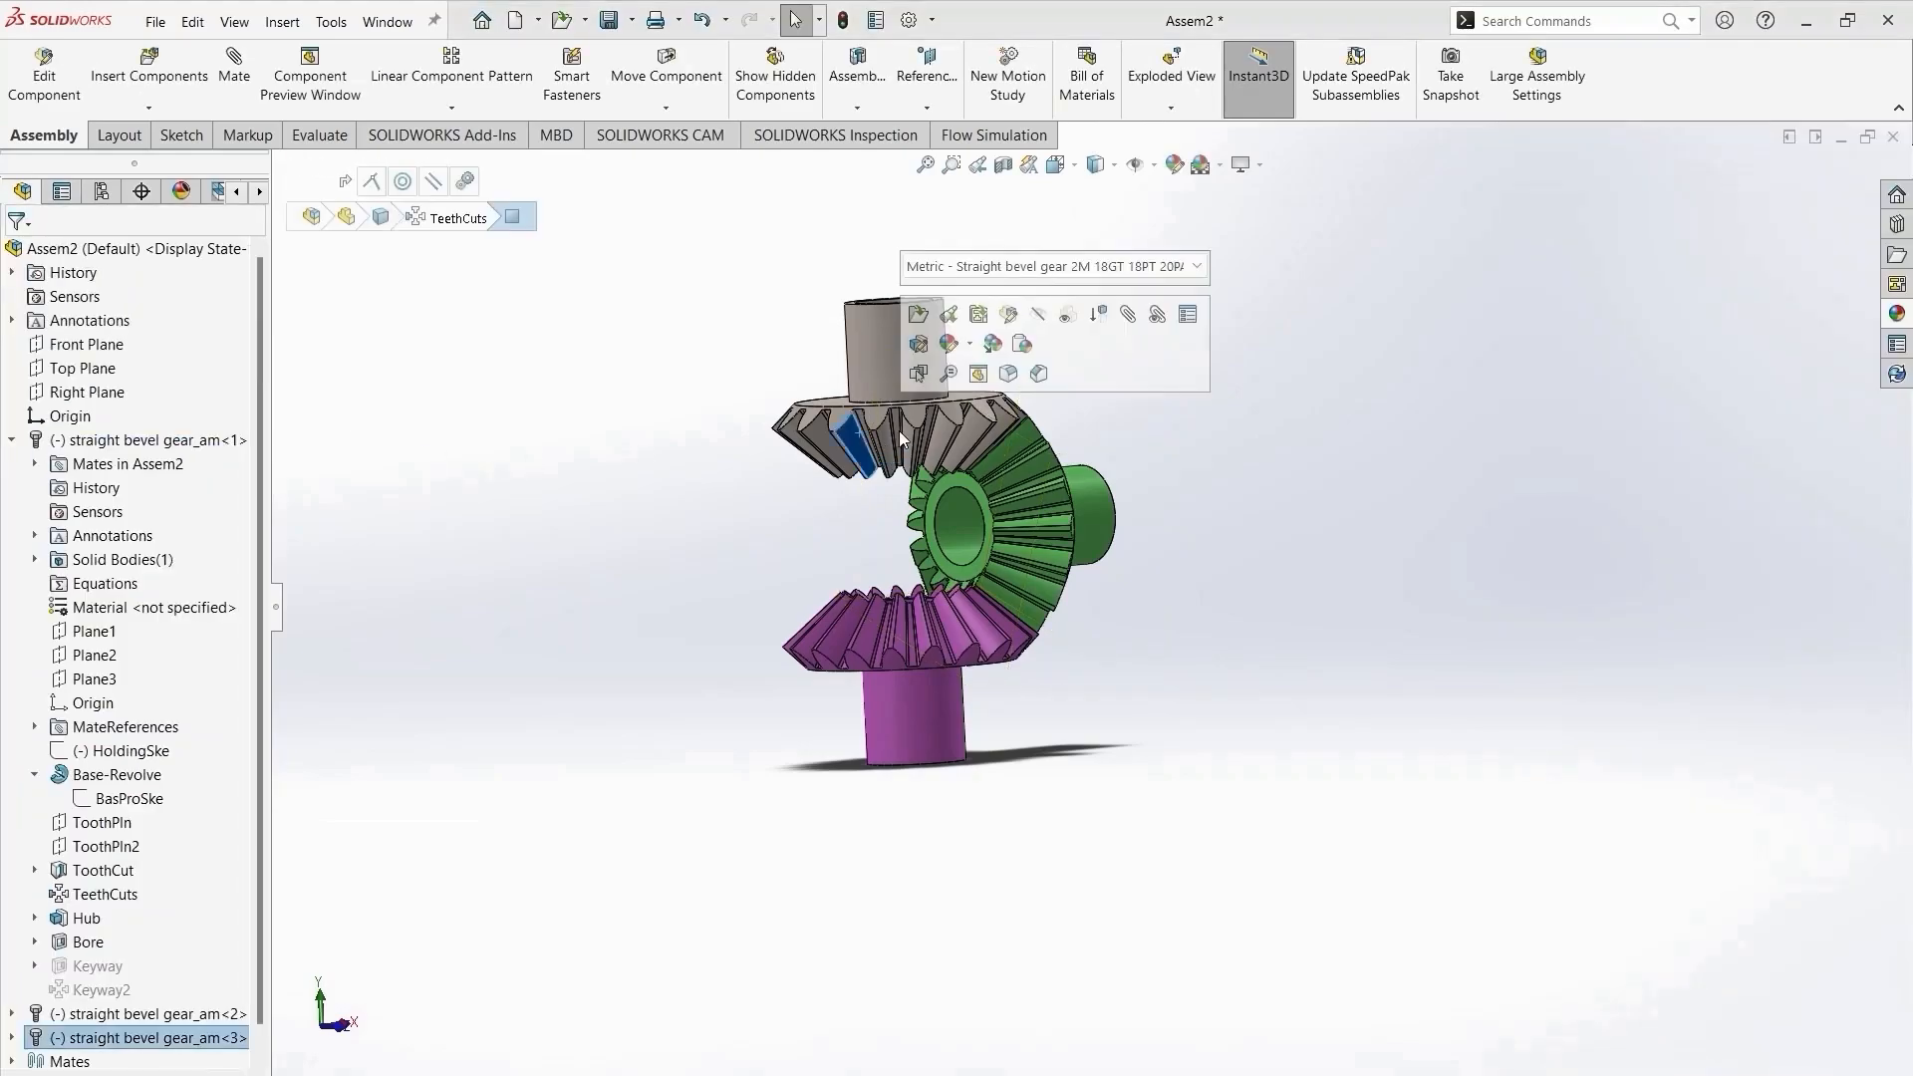
{"action": "left_click", "coordinate": [952, 344]}
{"action": "left_click", "coordinate": [982, 399]}
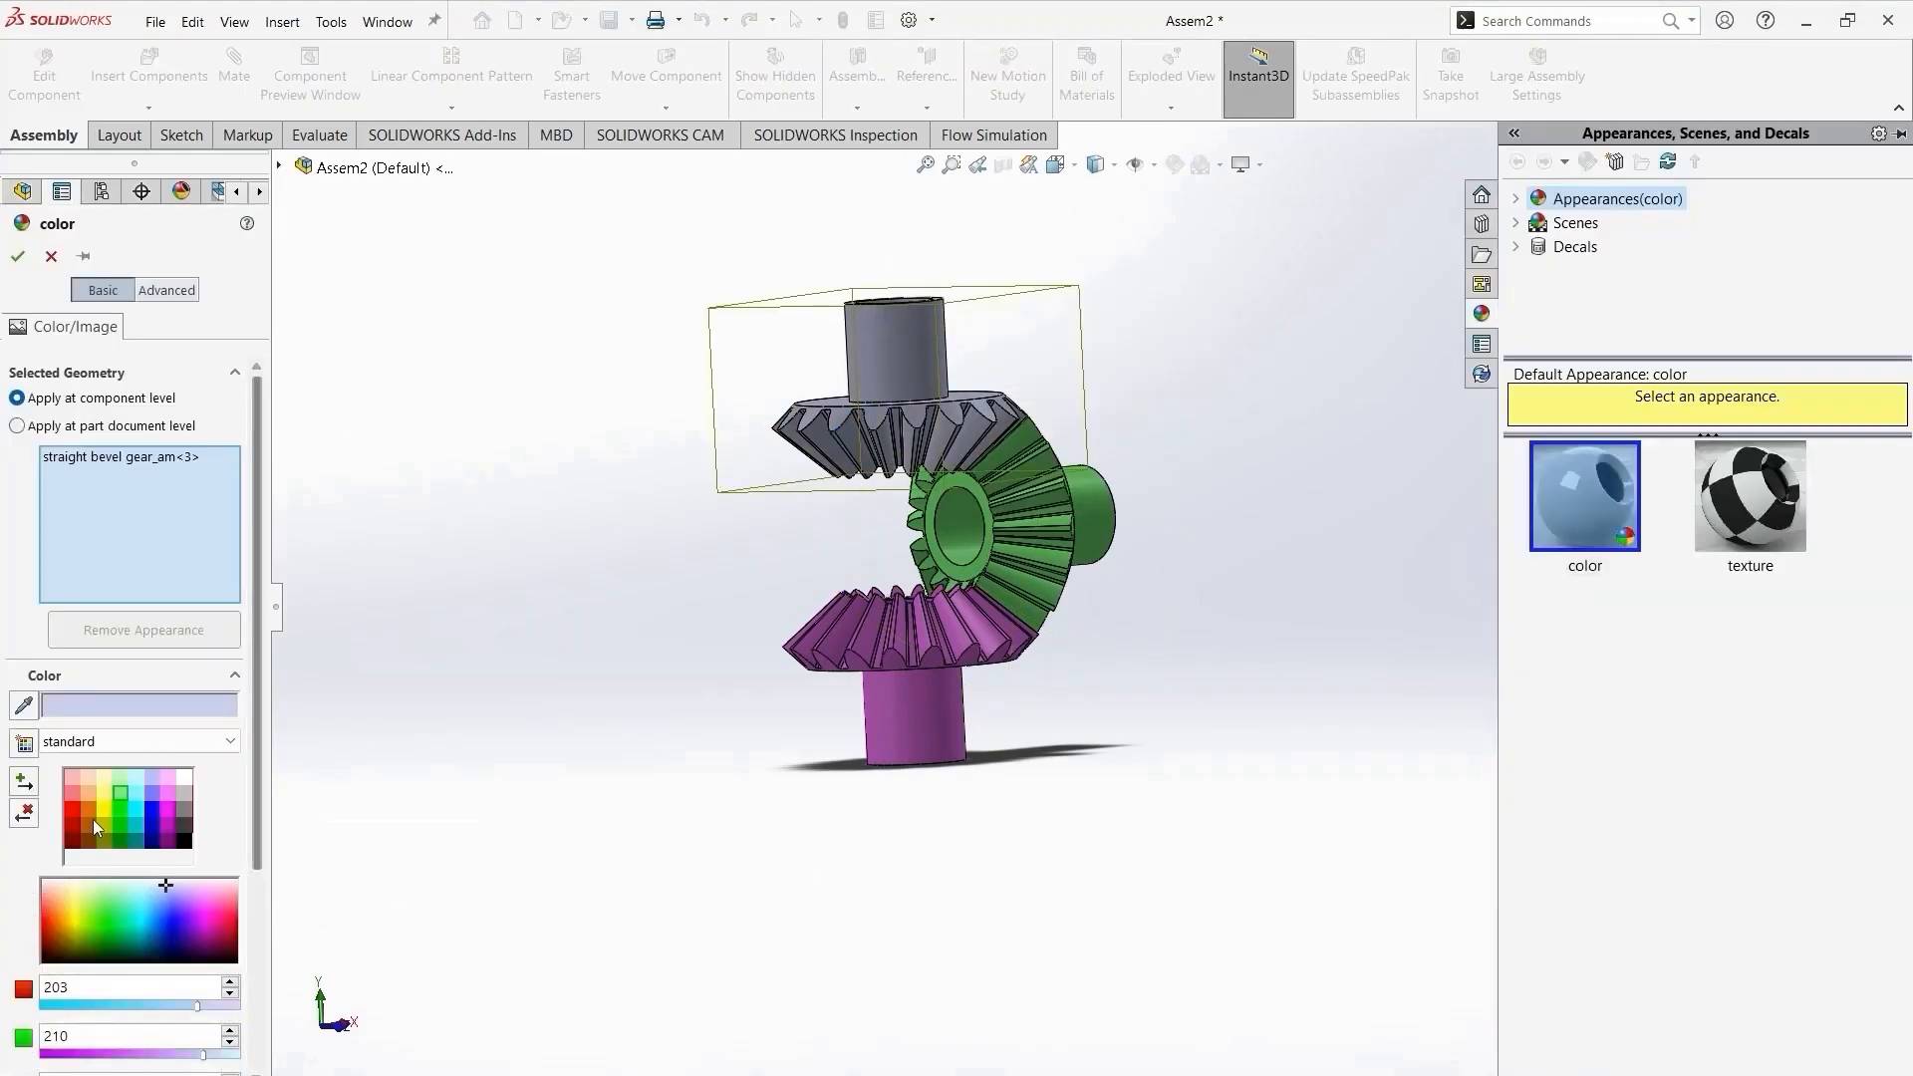
{"action": "left_click", "coordinate": [86, 793]}
{"action": "left_click", "coordinate": [19, 258]}
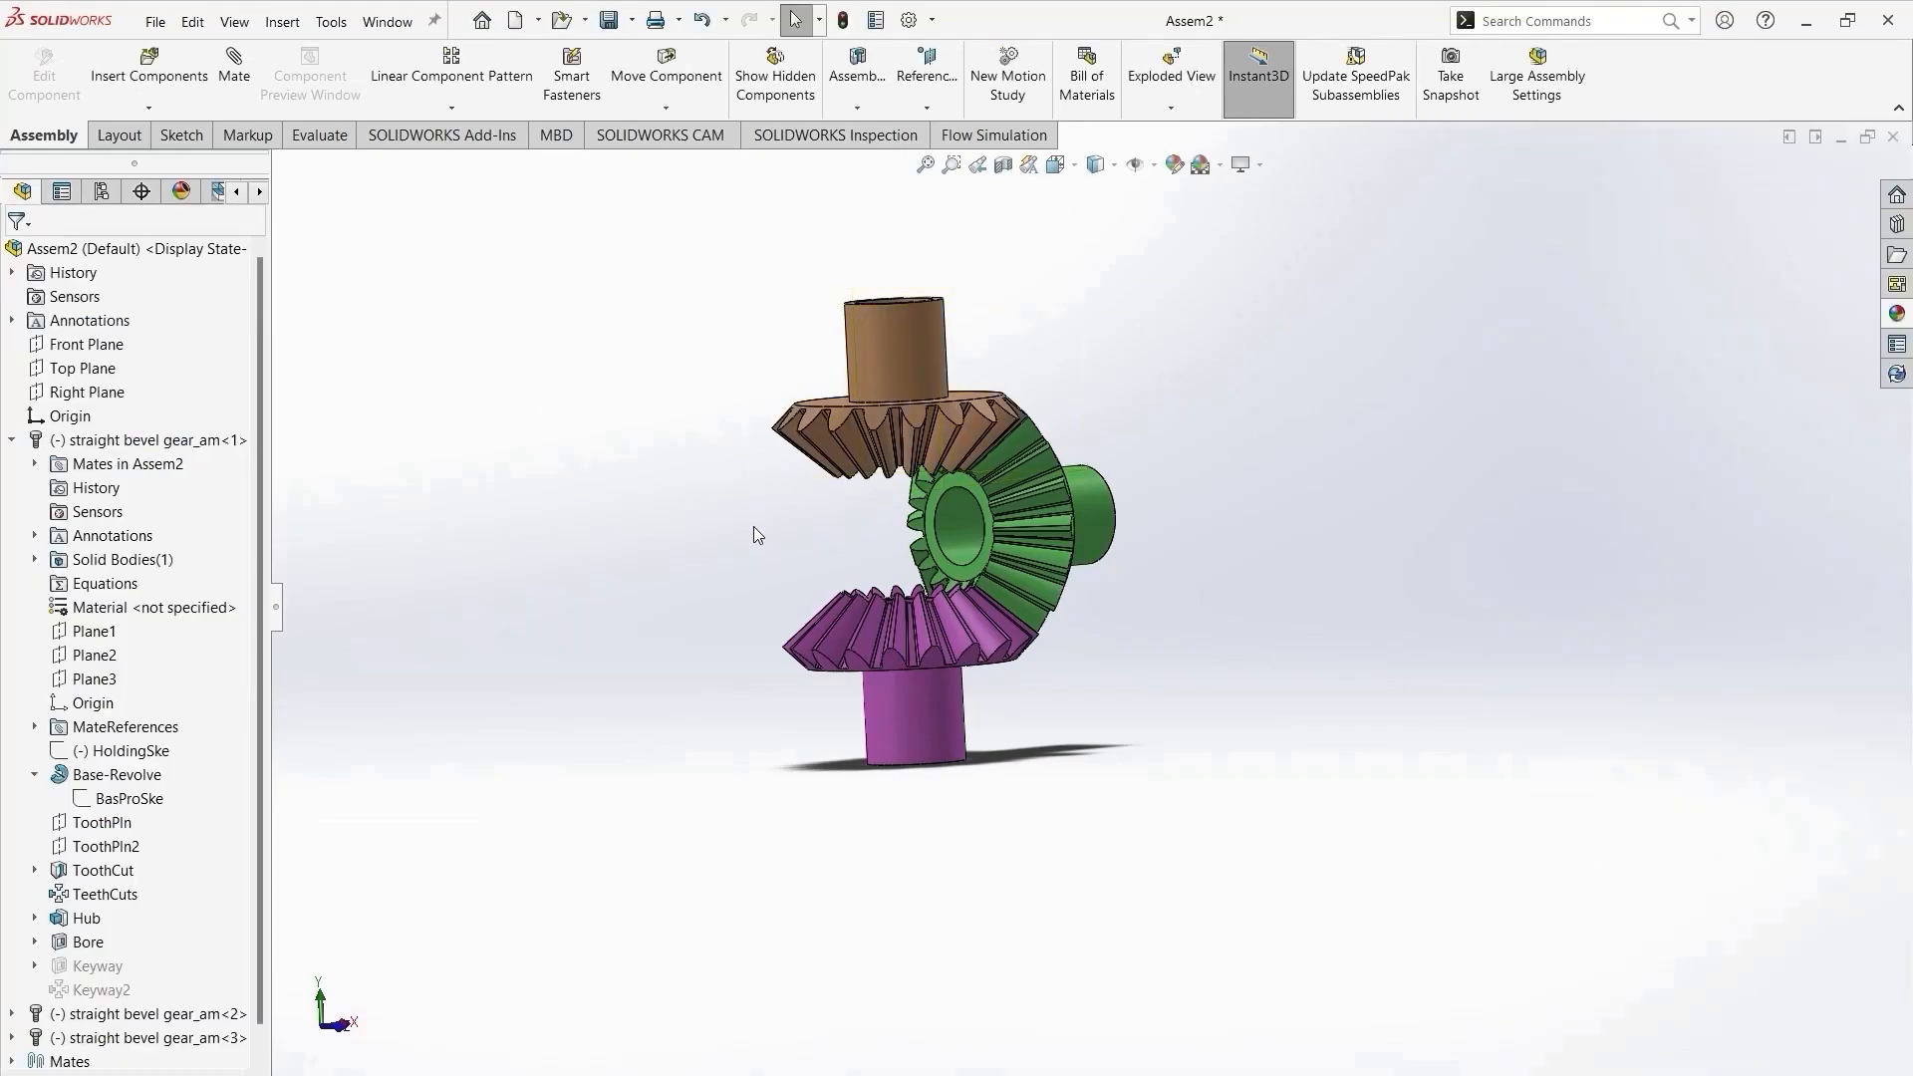
Open the finished rotor assembly Assem1, opening any referenced documents which have changed.
{"action": "middle_click_drag", "start_coordinate": [756, 533], "coordinate": [623, 610]}
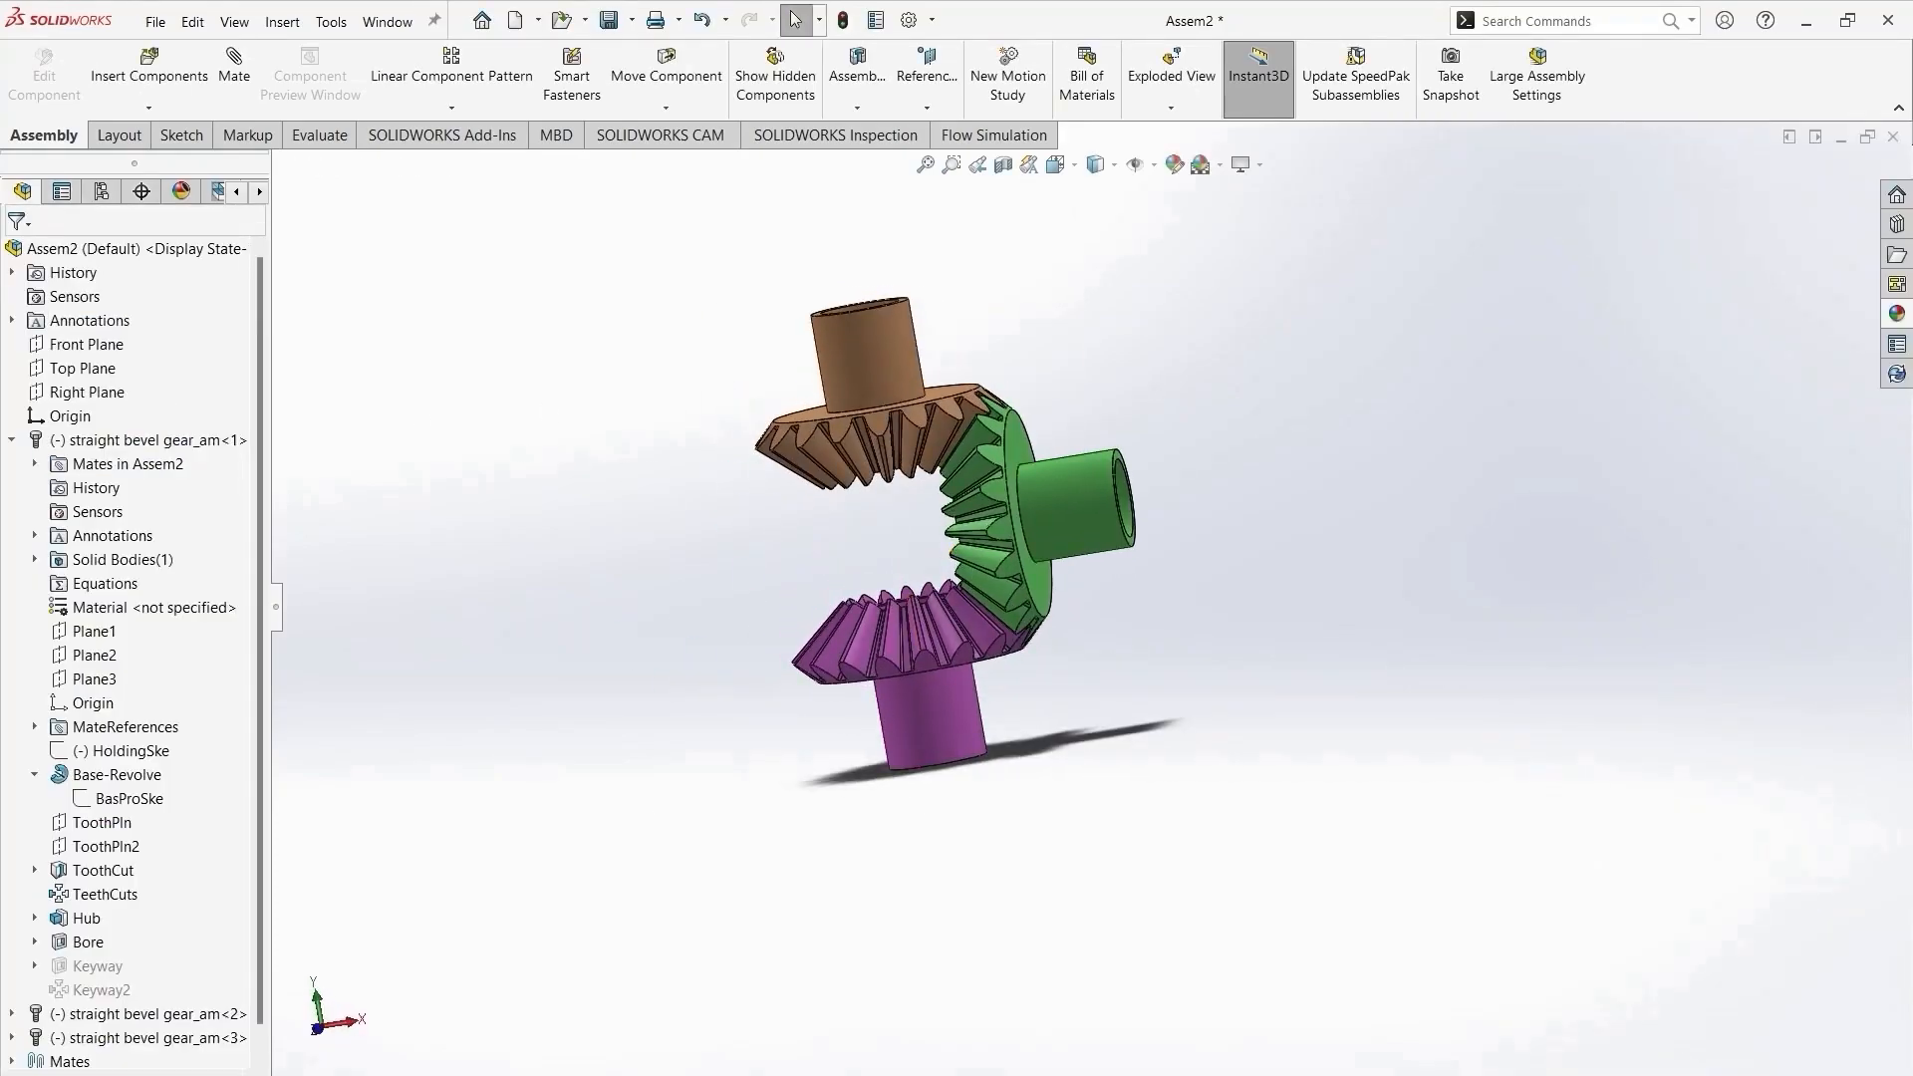
{"action": "left_click", "coordinate": [482, 21]}
{"action": "left_click", "coordinate": [834, 552]}
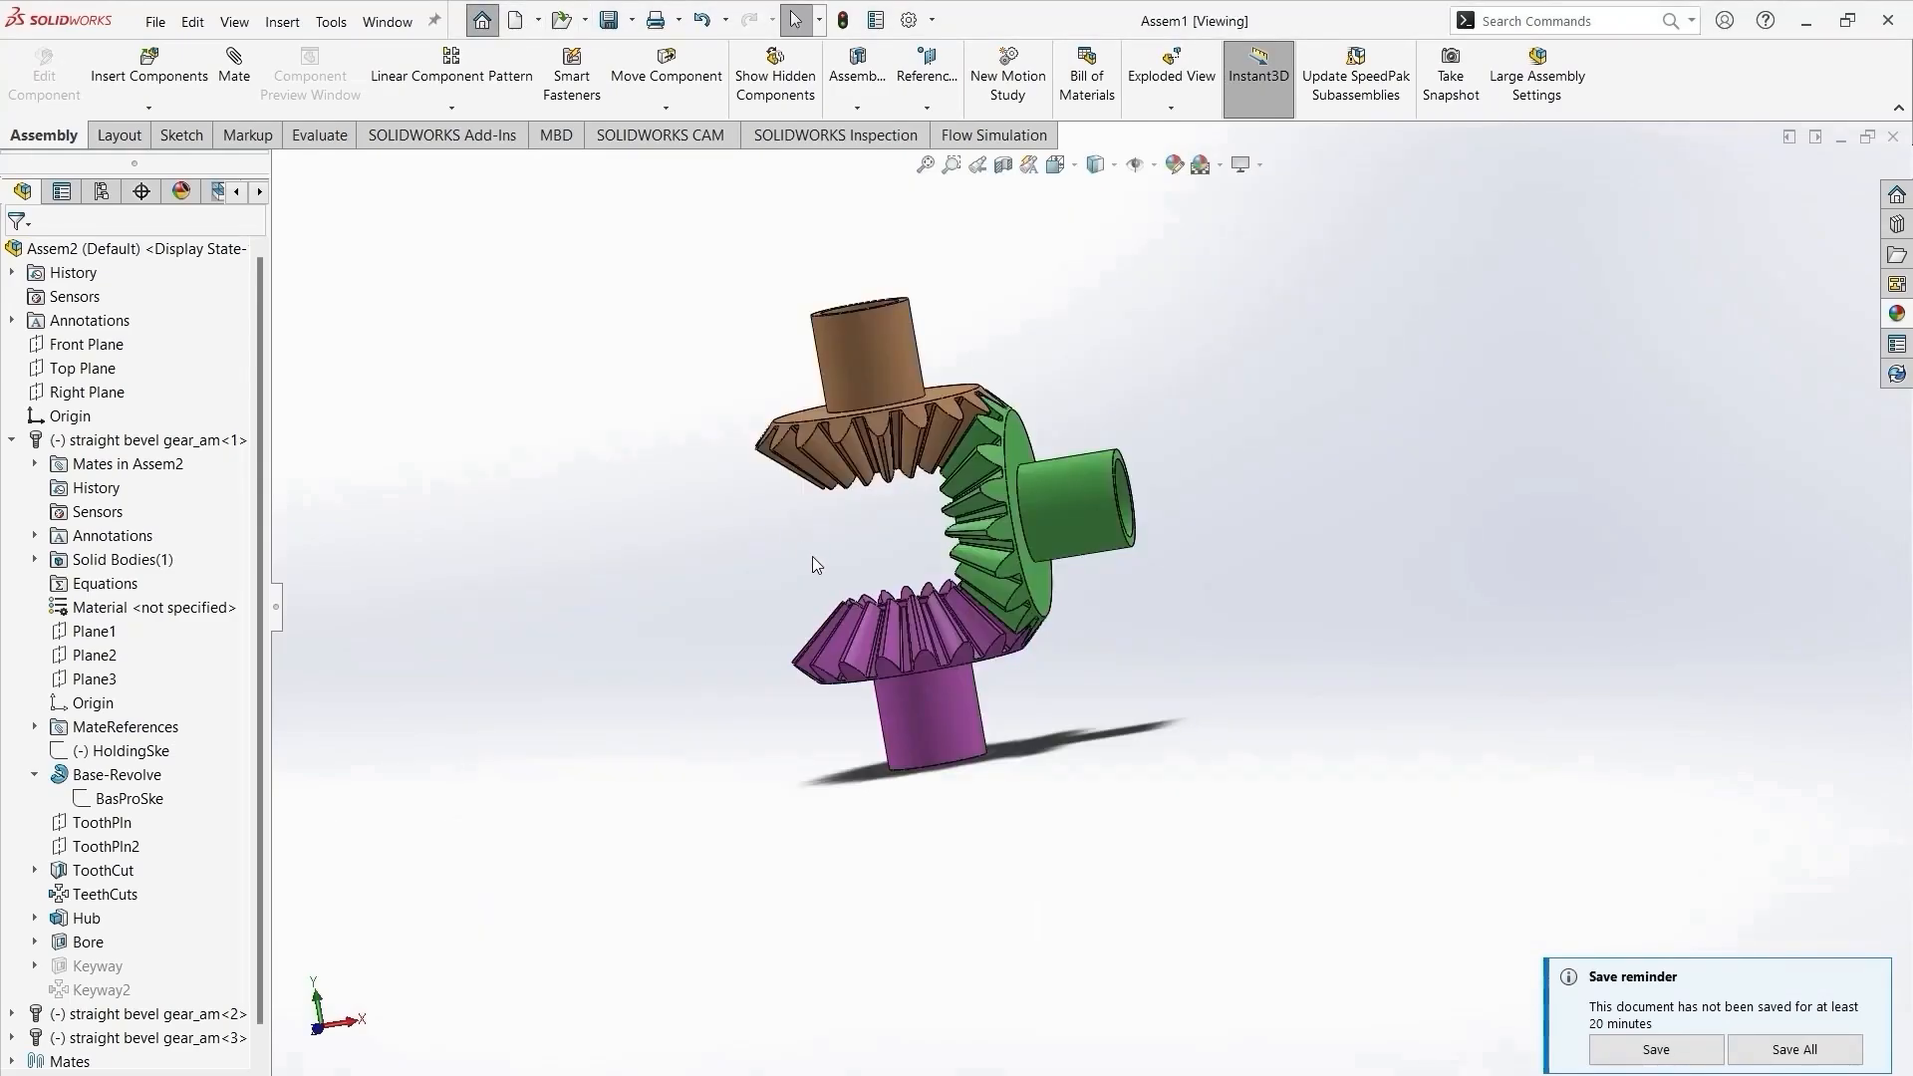
{"action": "left_click", "coordinate": [968, 603]}
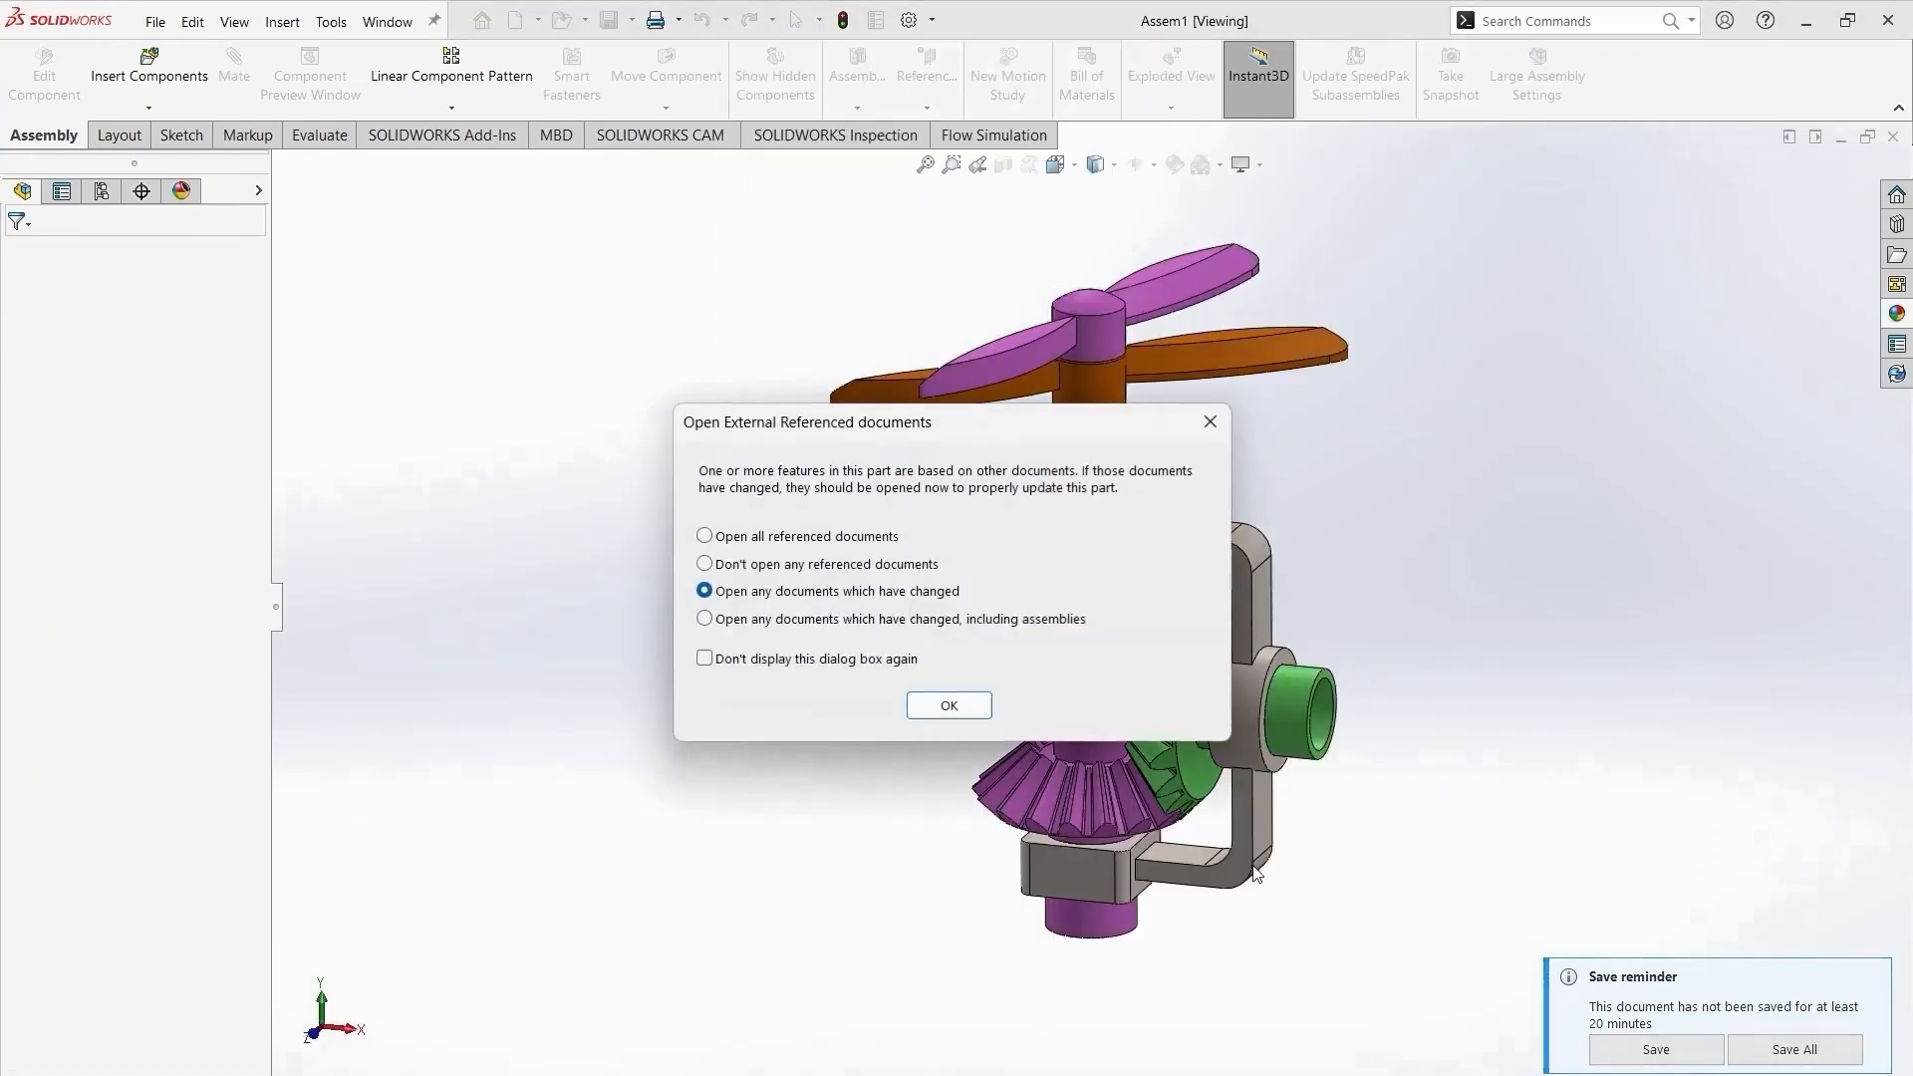
{"action": "left_click", "coordinate": [955, 707]}
Examine the finished assembly's propellers, shafts, bracket and meshing bevel gears from several angles and in the front view.
{"action": "middle_click_drag", "start_coordinate": [1197, 951], "coordinate": [1251, 893]}
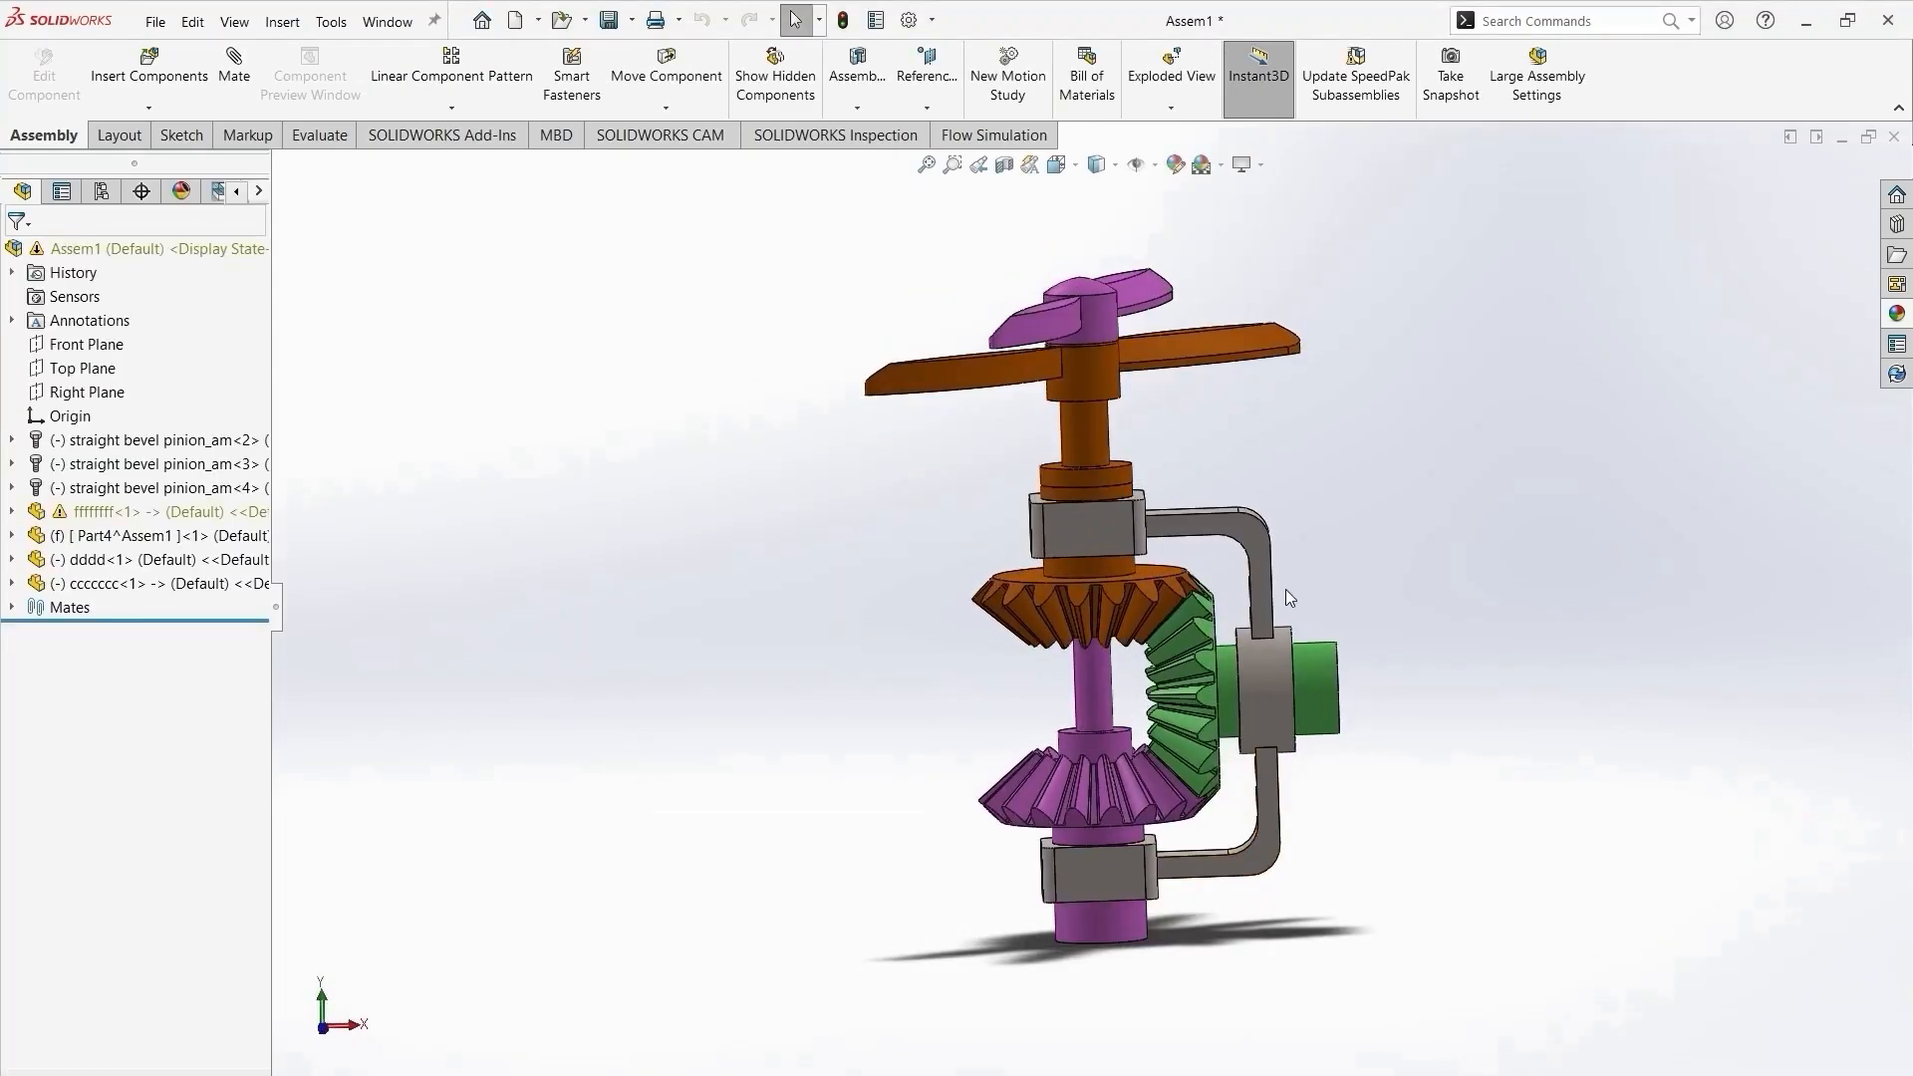
{"action": "middle_click_drag", "start_coordinate": [1285, 589], "coordinate": [1260, 578]}
{"action": "scroll", "coordinate": [1270, 636], "scroll_direction": "down", "scroll_amount": 4}
{"action": "left_click", "coordinate": [1229, 608]}
{"action": "left_click", "coordinate": [1421, 716]}
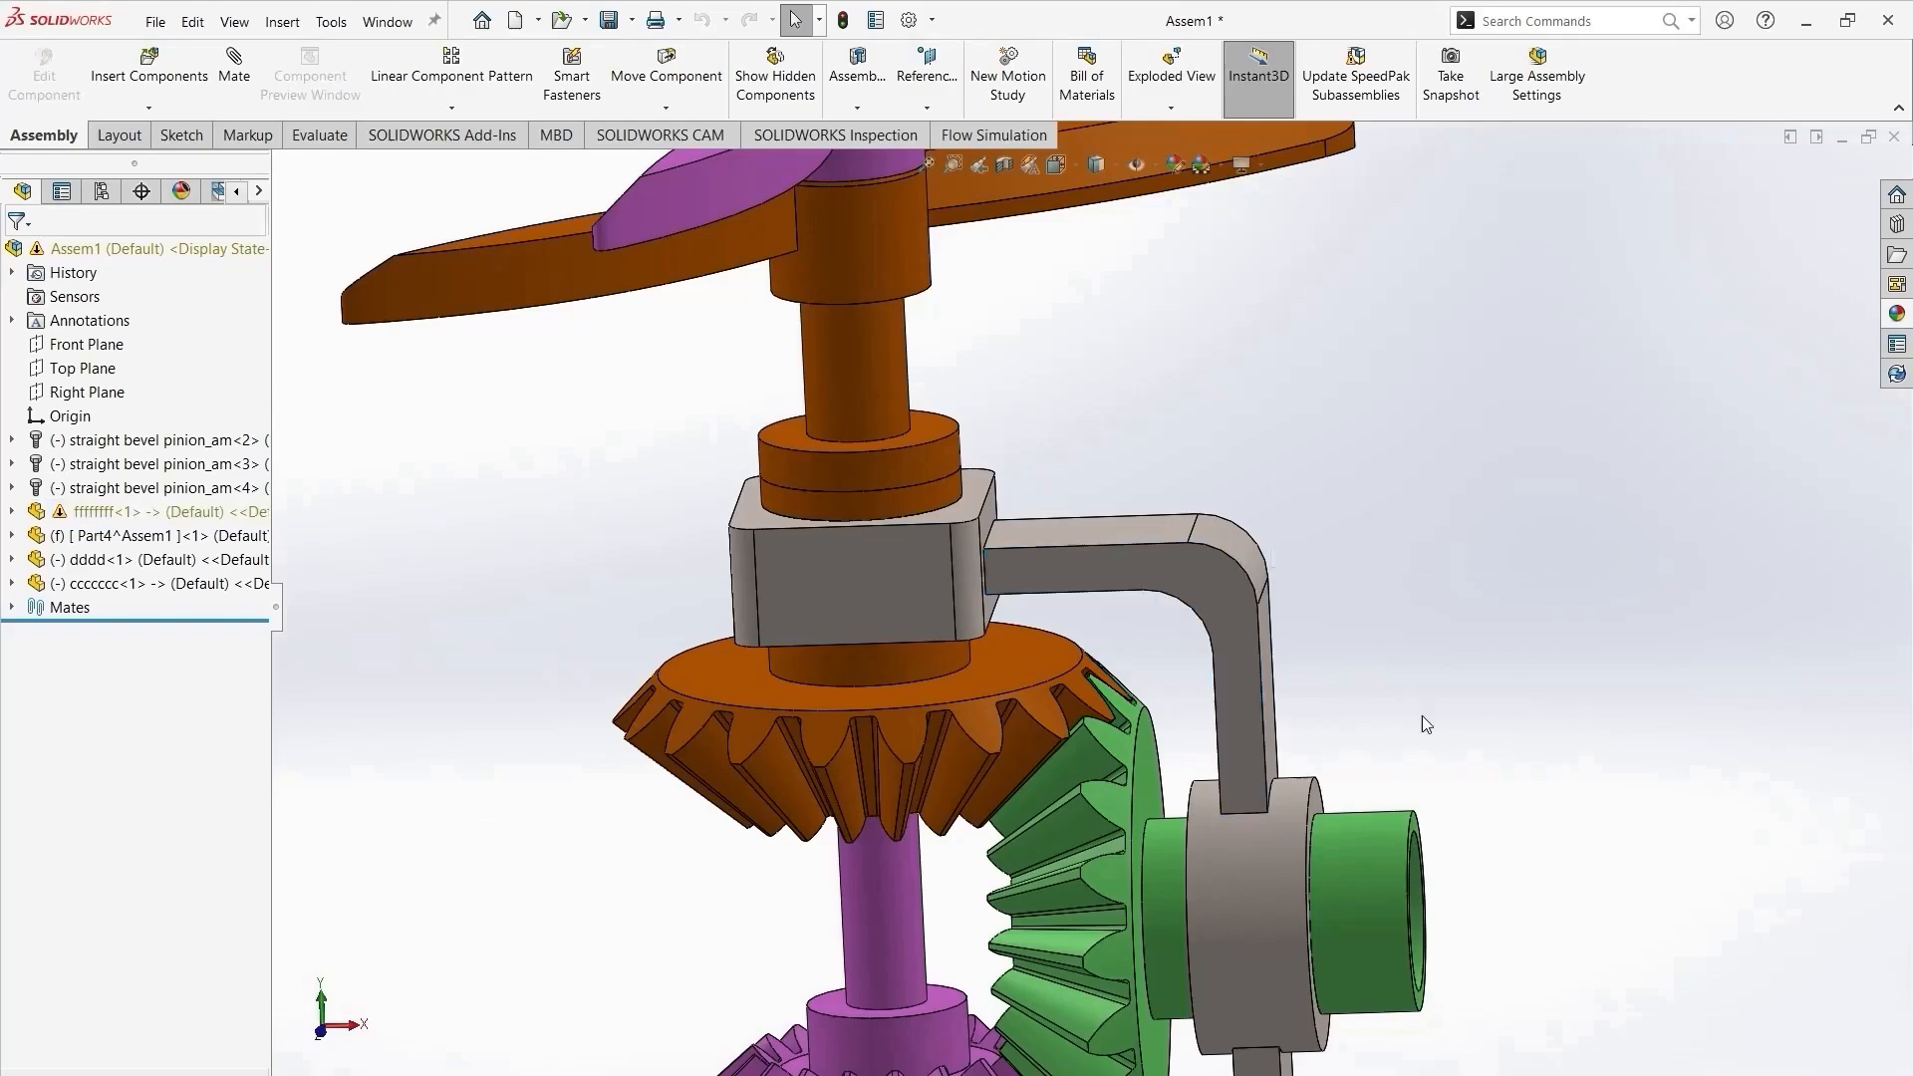
{"action": "scroll", "coordinate": [1345, 857], "scroll_direction": "up", "scroll_amount": 2}
{"action": "middle_click_drag", "start_coordinate": [1327, 872], "coordinate": [1345, 722]}
{"action": "scroll", "coordinate": [1344, 722], "scroll_direction": "up", "scroll_amount": 3}
{"action": "middle_click_drag", "start_coordinate": [1268, 867], "coordinate": [1204, 910]}
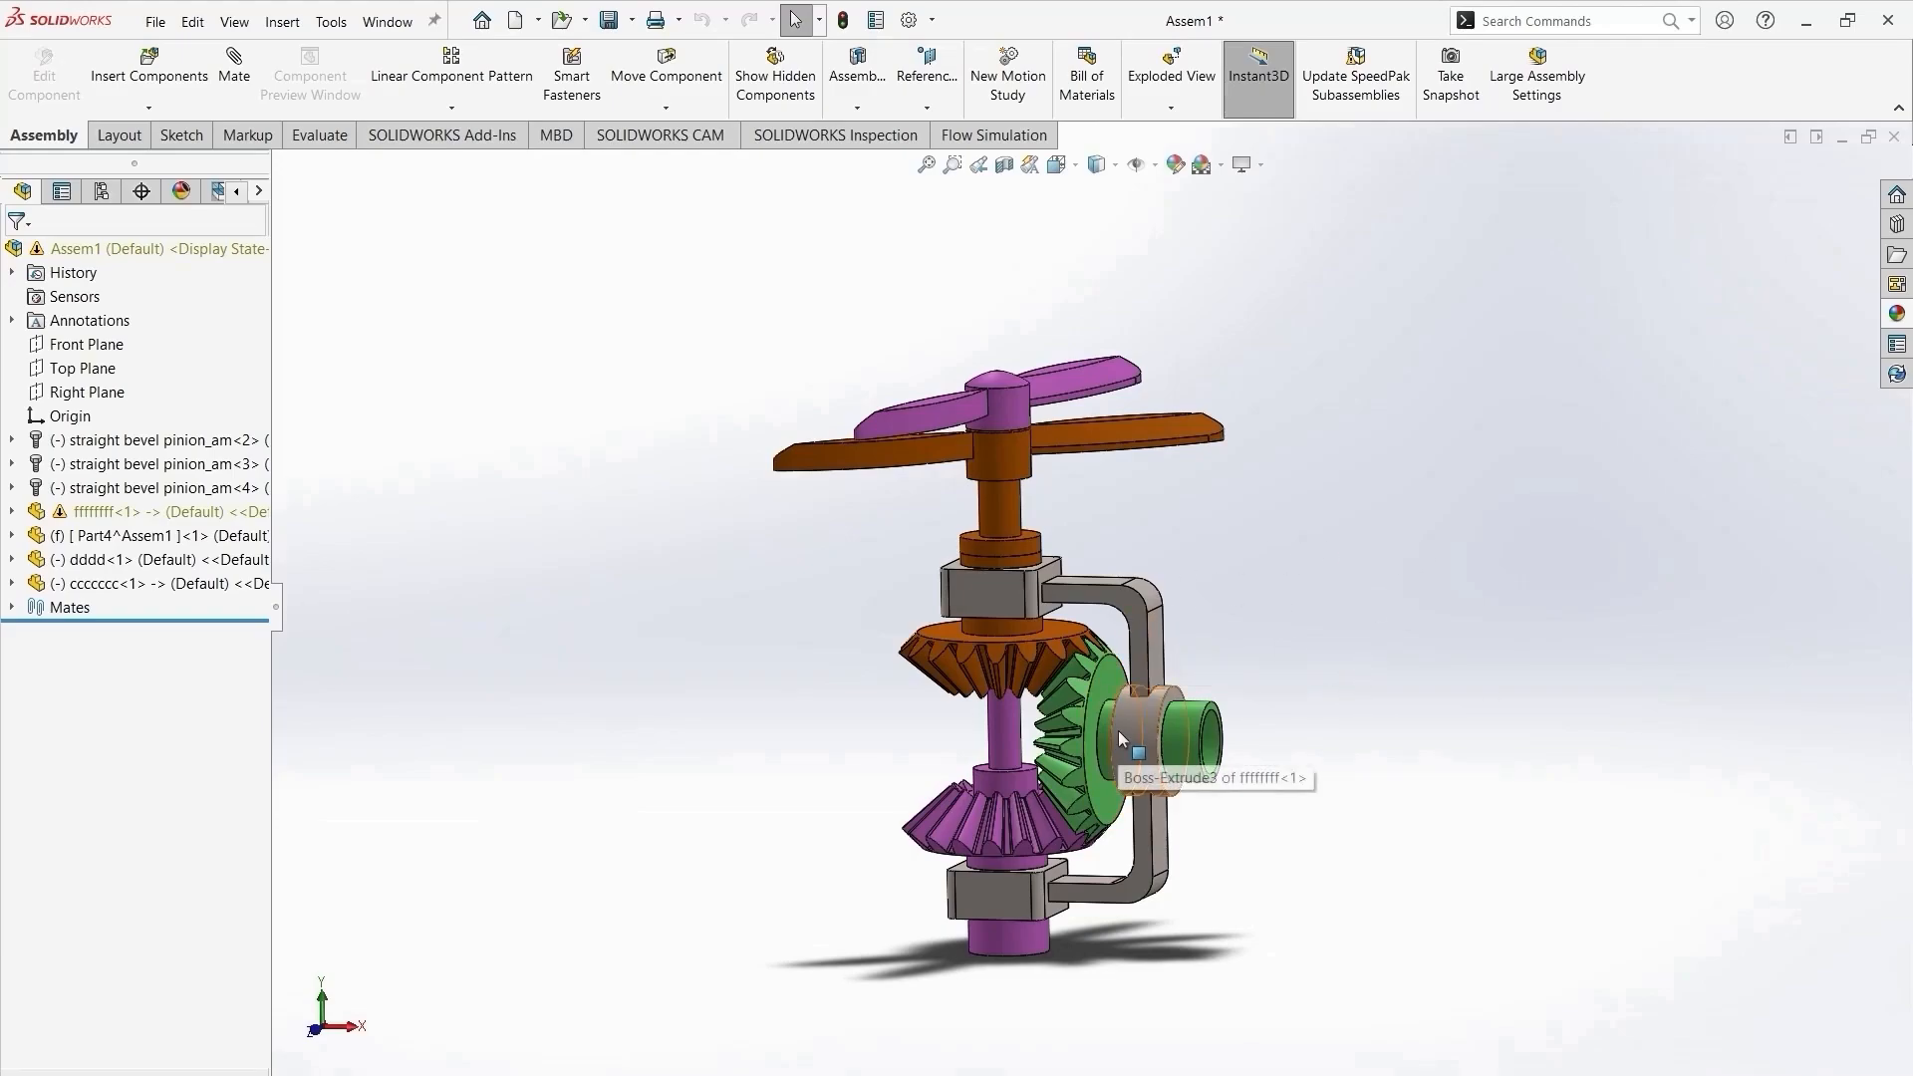
{"action": "key", "text": "ctrl+1"}
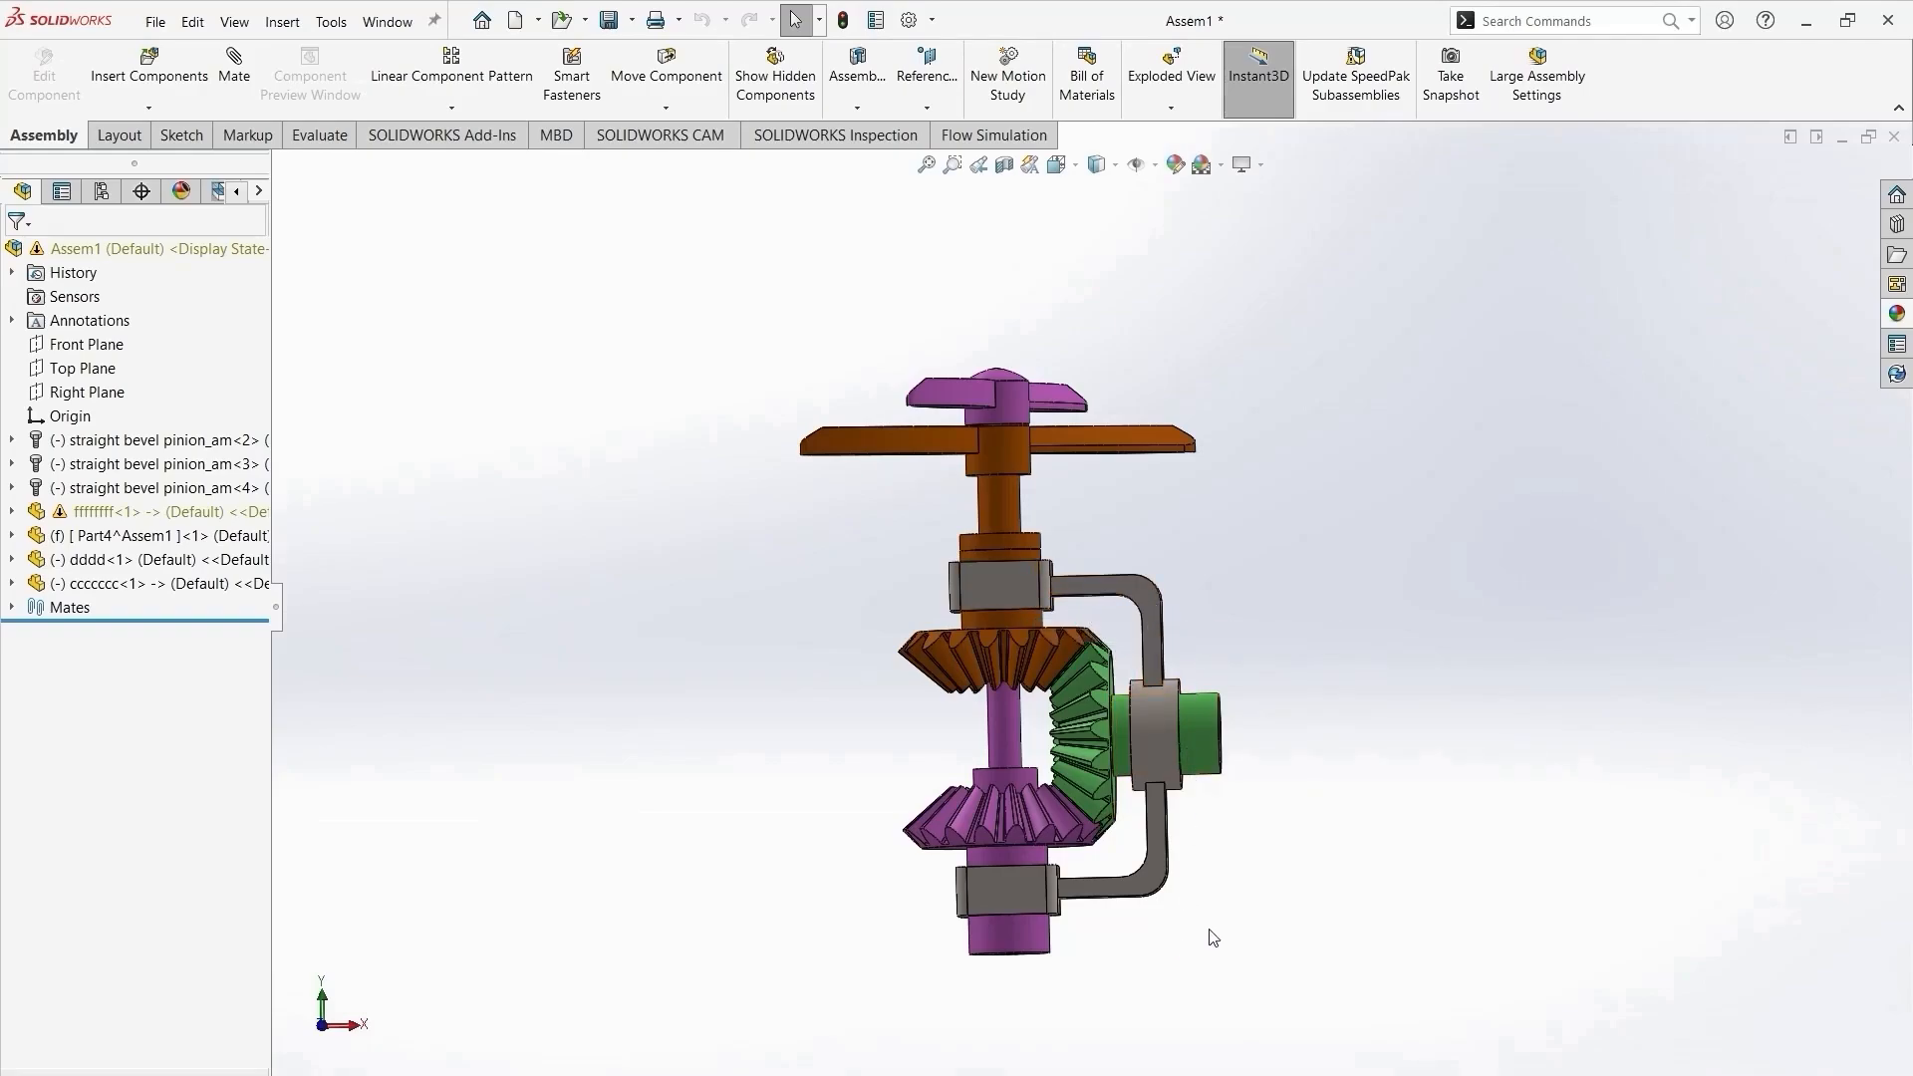
Examine the bracket component of the finished Assem1 and switch back to the Assem2 assembly.
{"action": "middle_click_drag", "start_coordinate": [1254, 715], "coordinate": [1144, 680]}
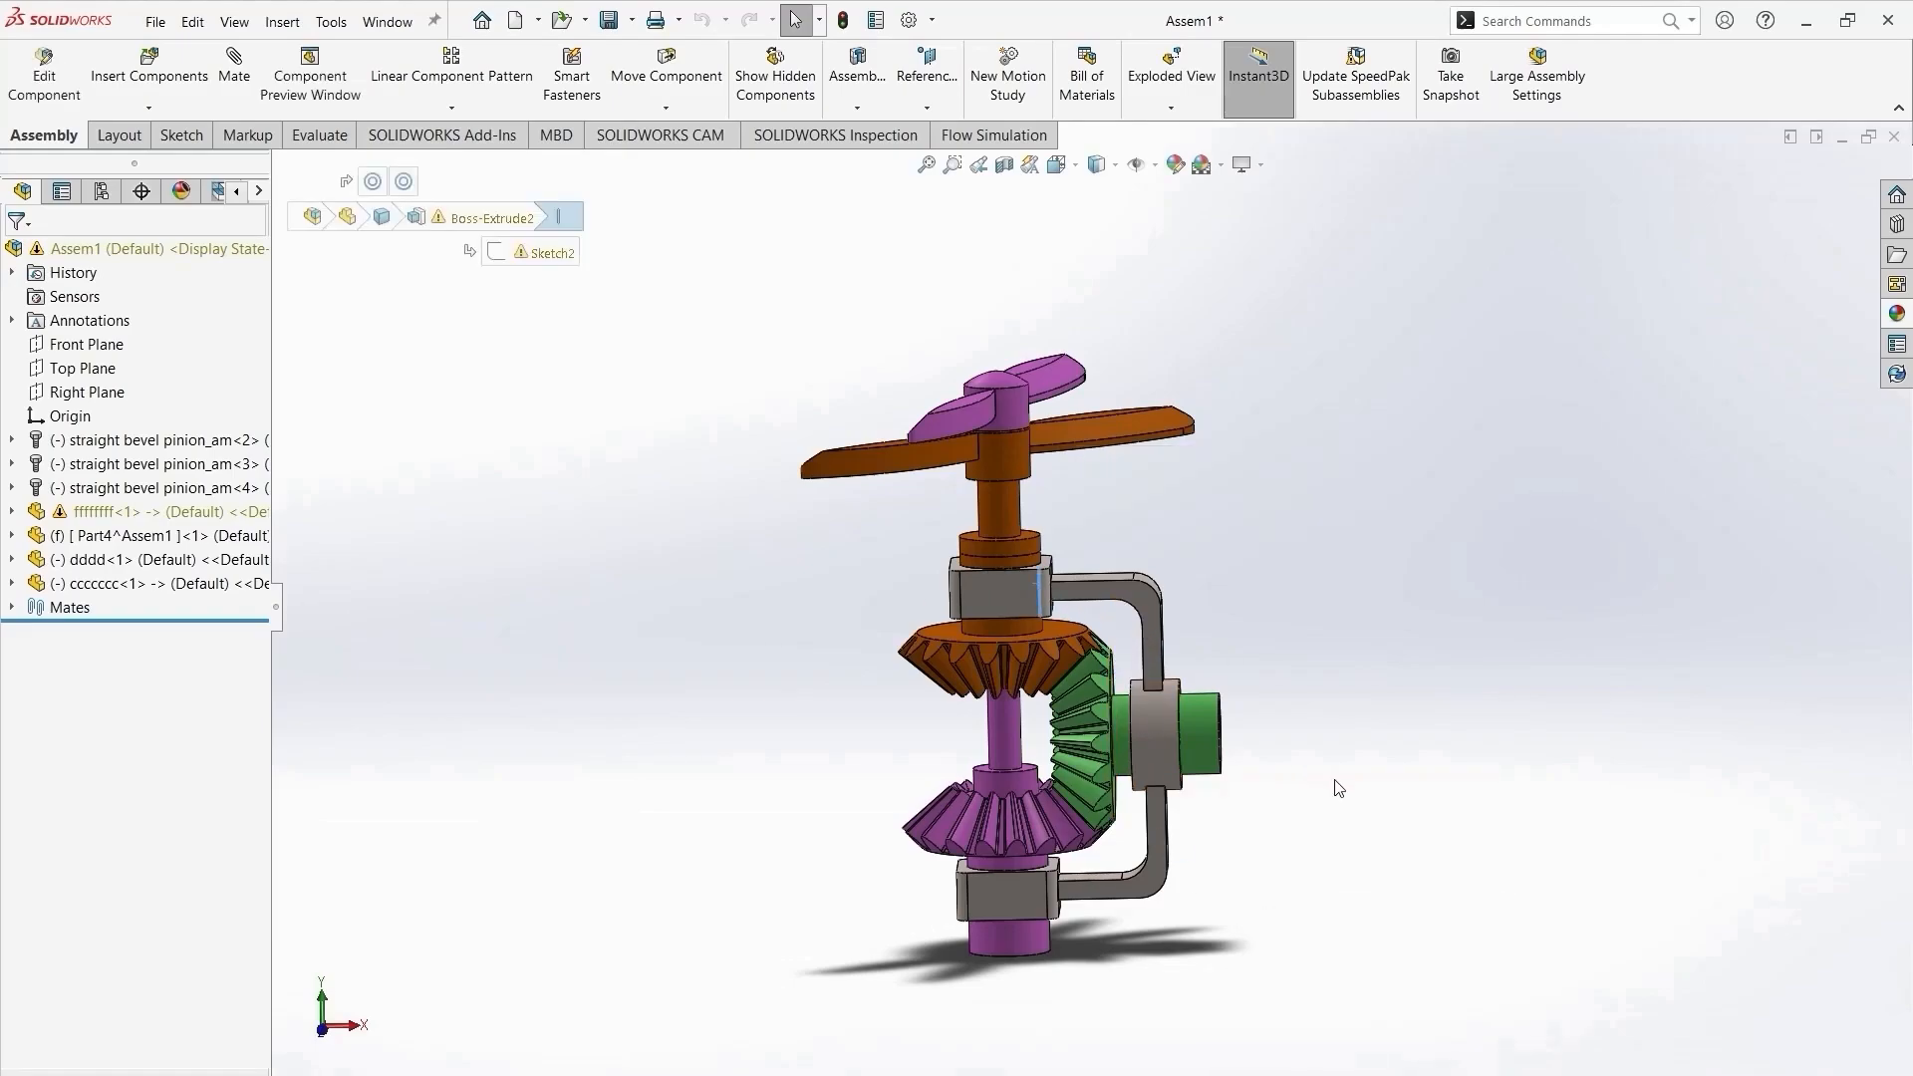
{"action": "left_click", "coordinate": [1121, 713]}
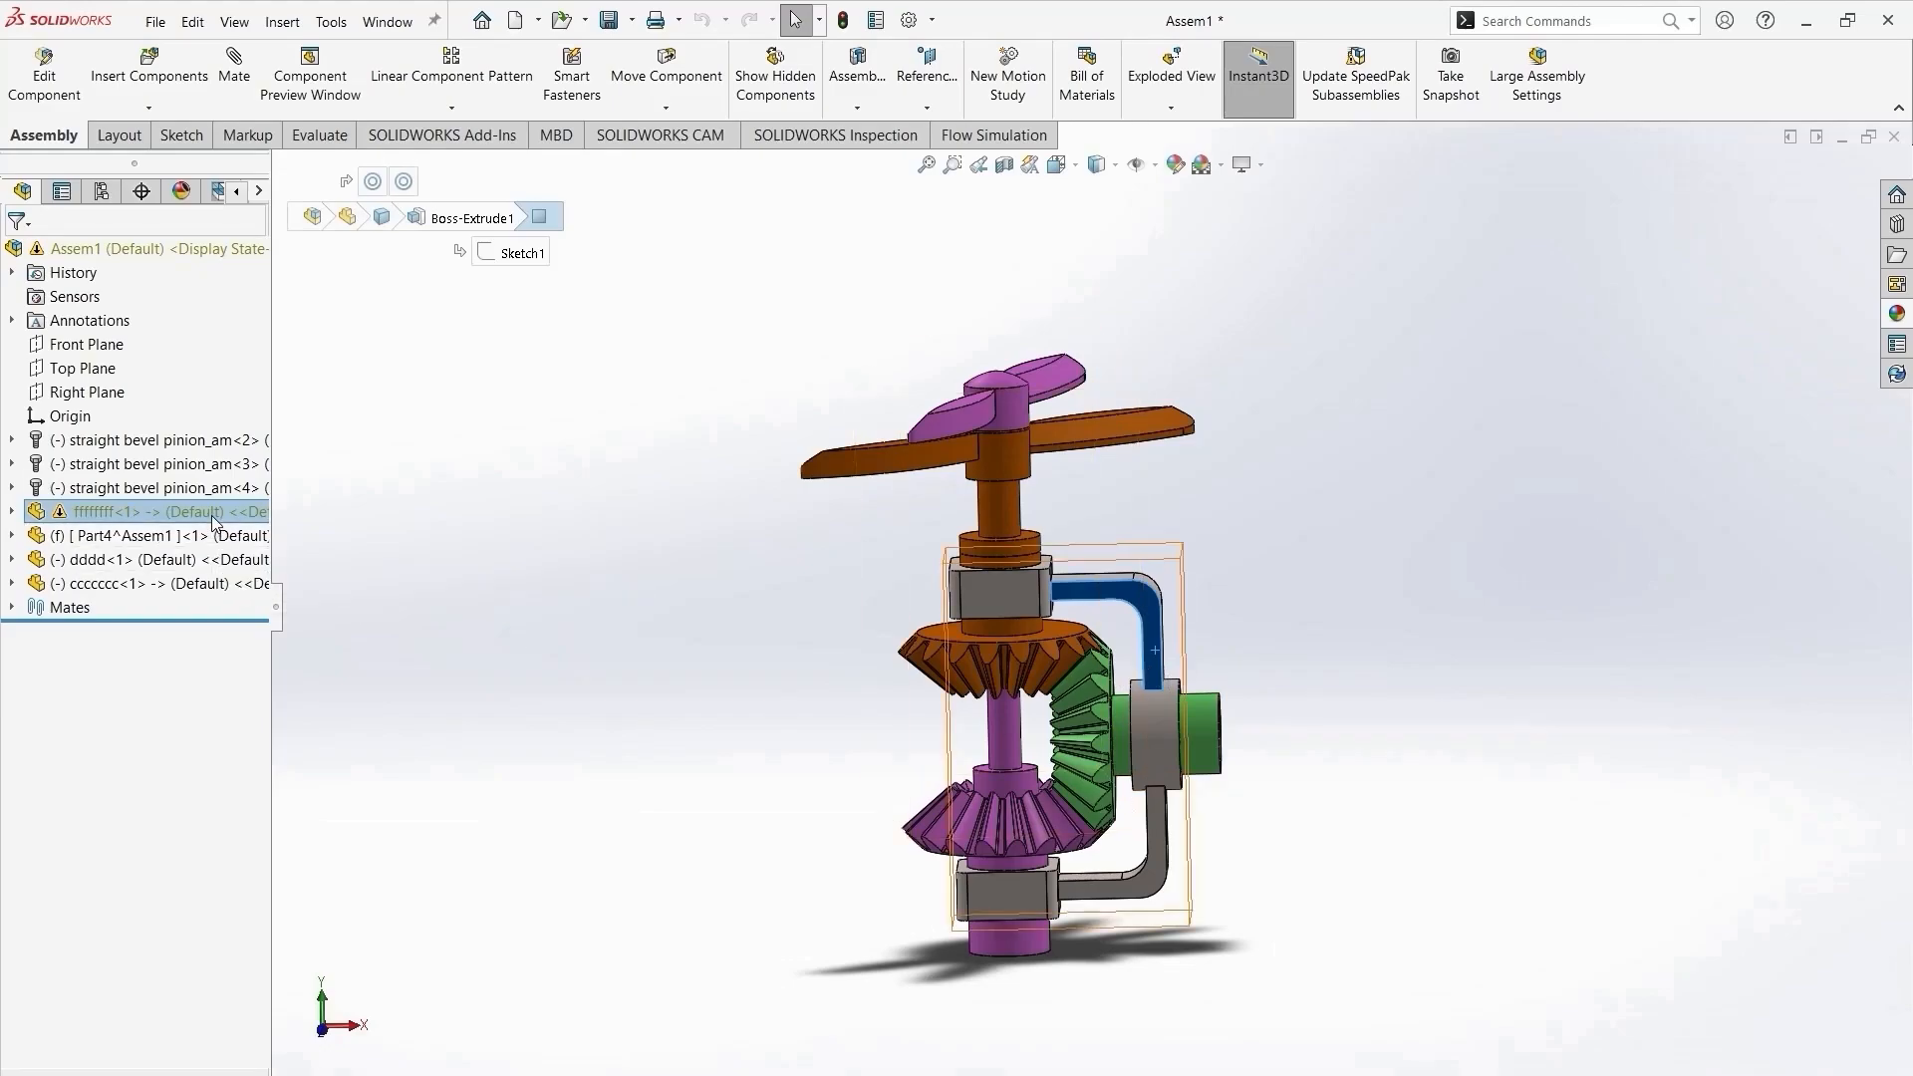
{"action": "middle_click_drag", "start_coordinate": [1344, 968], "coordinate": [1332, 918]}
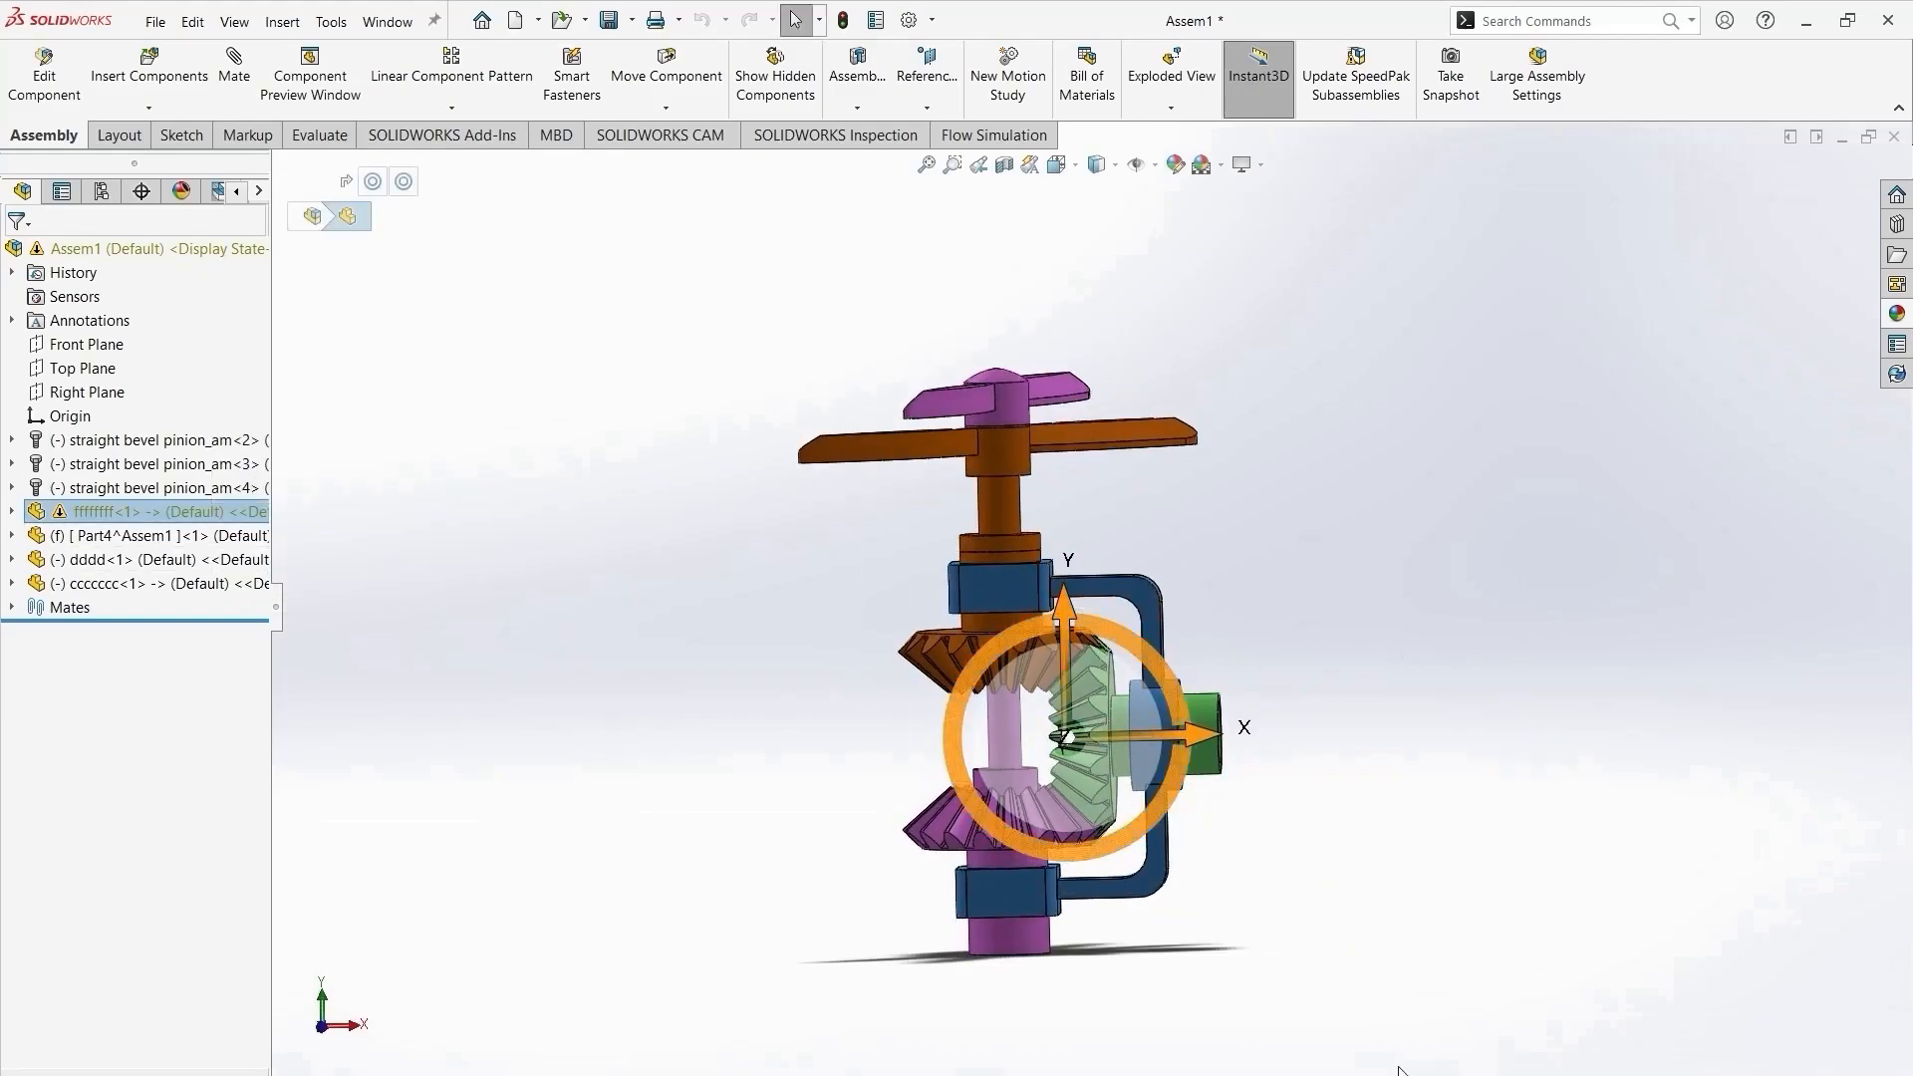
{"action": "left_click", "coordinate": [1354, 979]}
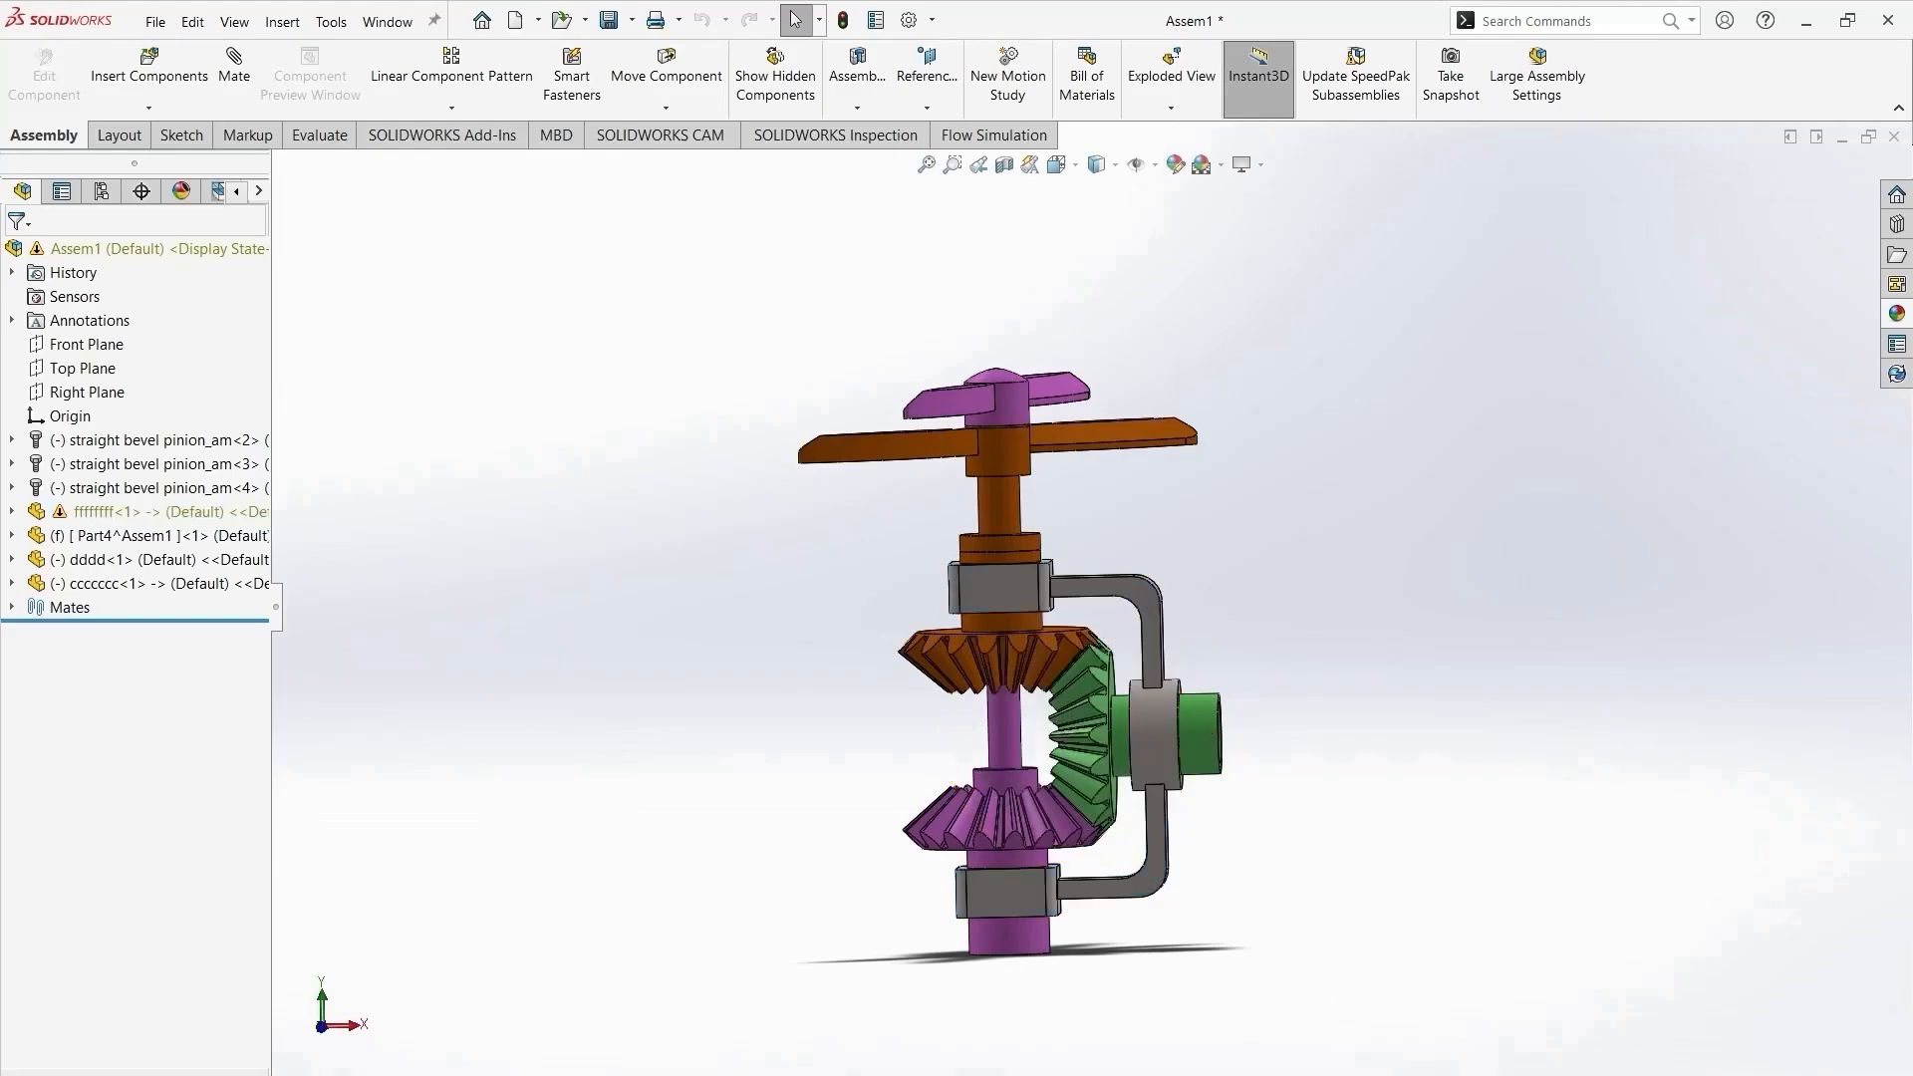
{"action": "mouse_move", "coordinate": [1332, 1074]}
{"action": "left_click", "coordinate": [1261, 1011]}
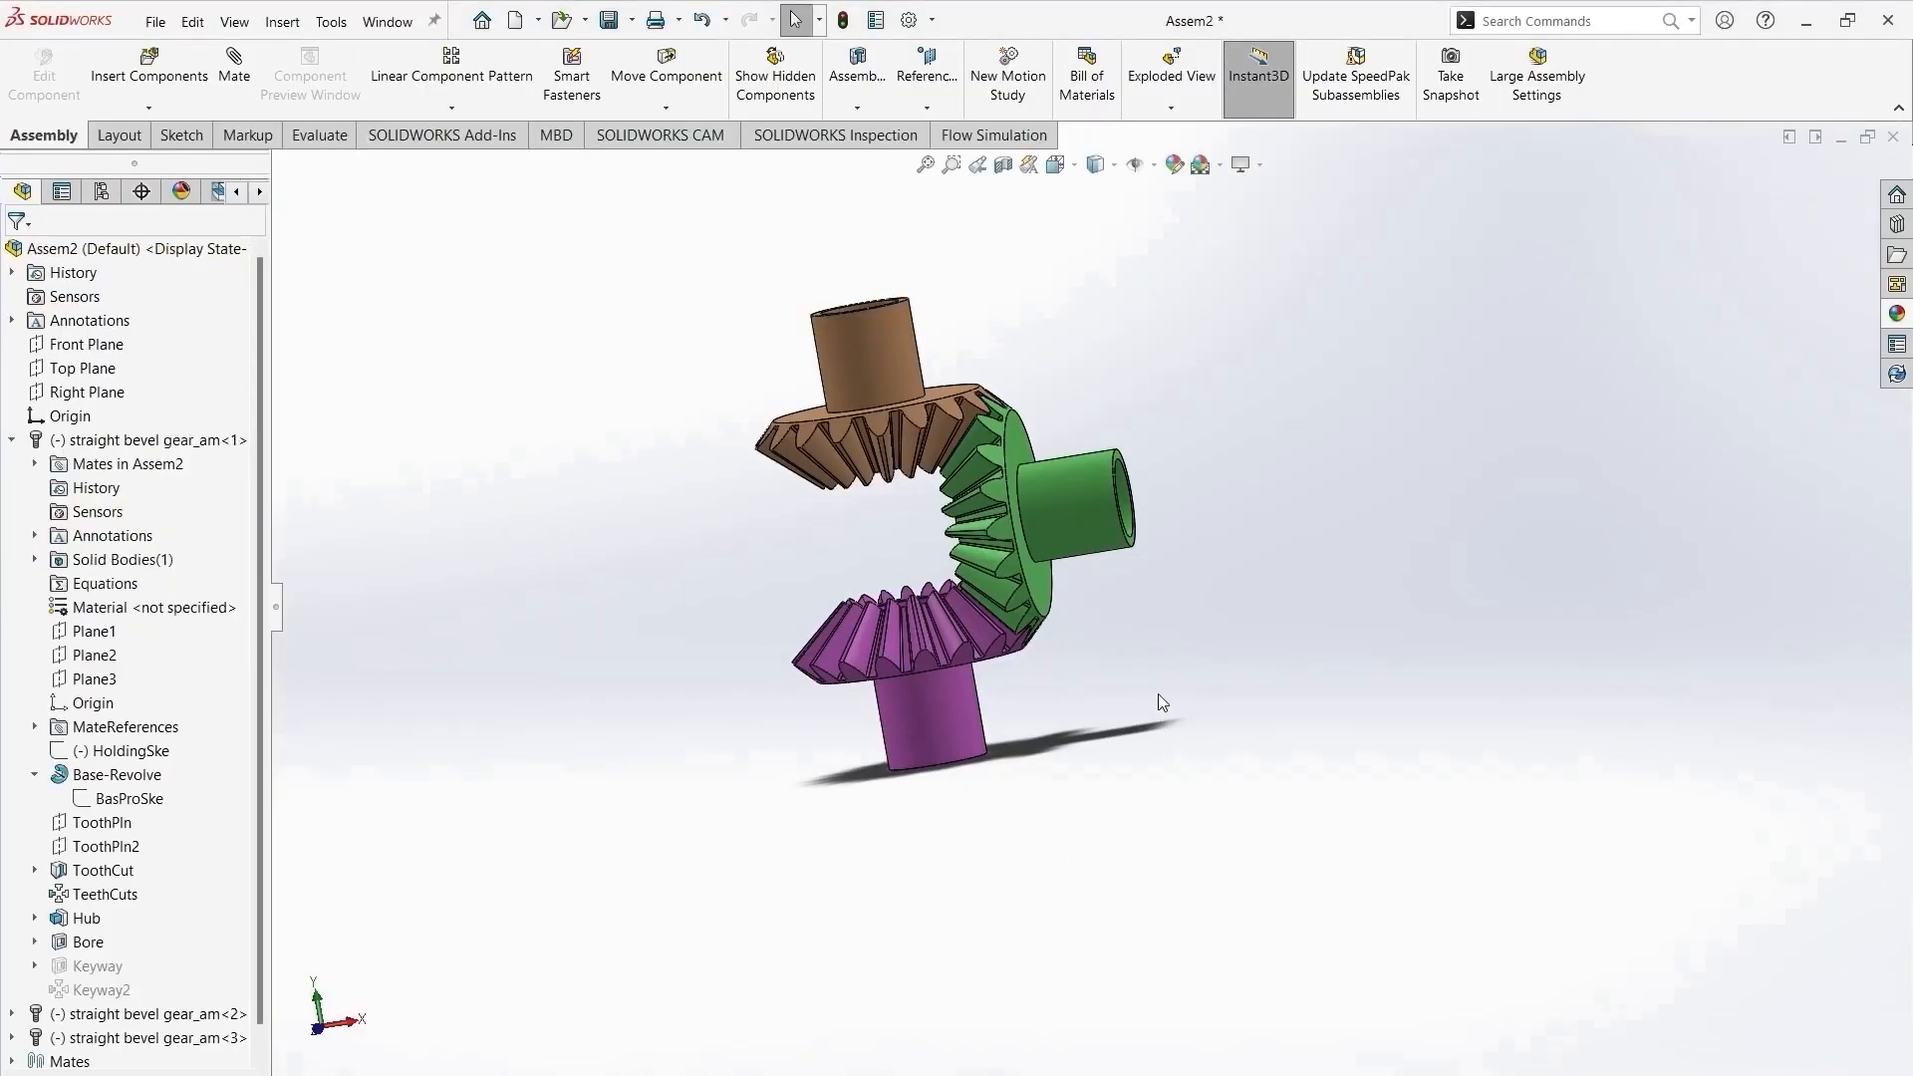
Create a mid plane between the hub end faces of the upper orange and lower purple bevel gears.
{"action": "scroll", "coordinate": [1052, 381], "scroll_direction": "down", "scroll_amount": 2}
{"action": "middle_click_drag", "start_coordinate": [1052, 380], "coordinate": [1223, 464]}
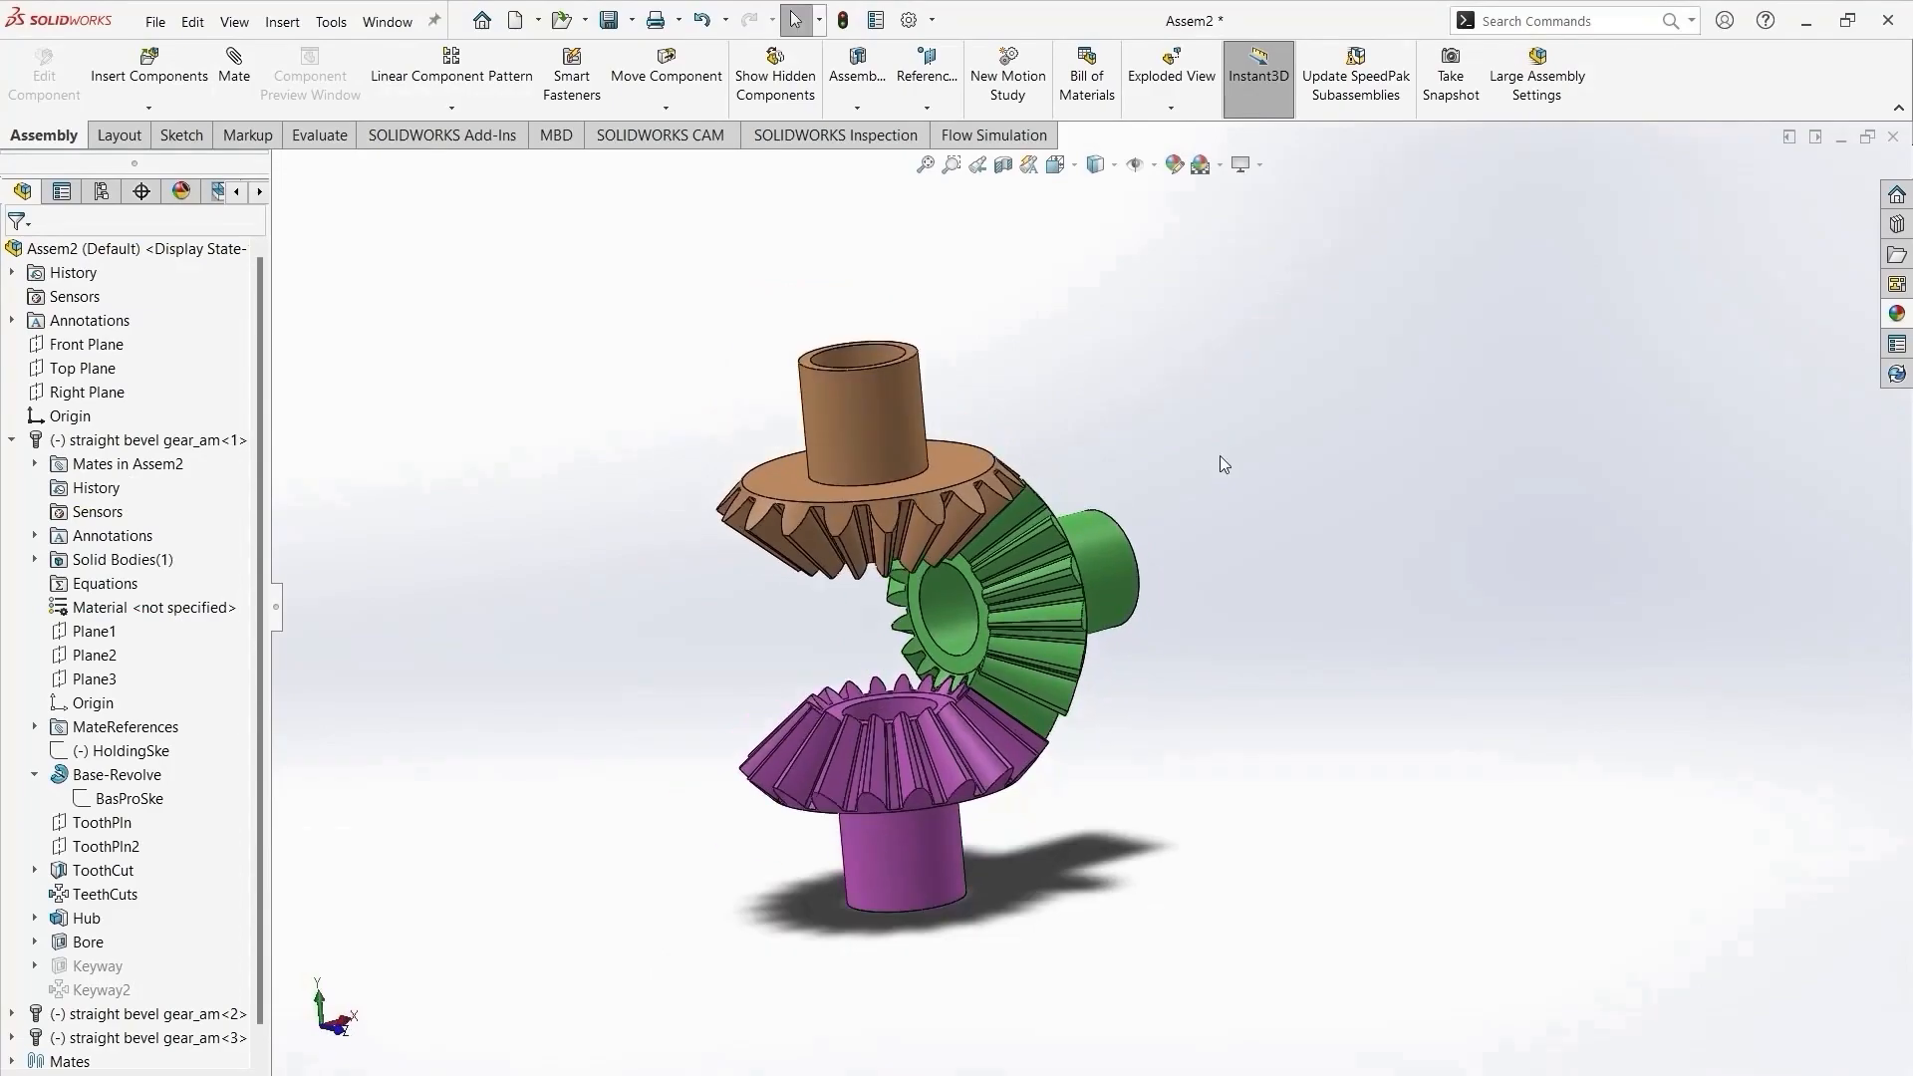
{"action": "middle_click_drag", "start_coordinate": [1156, 971], "coordinate": [1132, 926]}
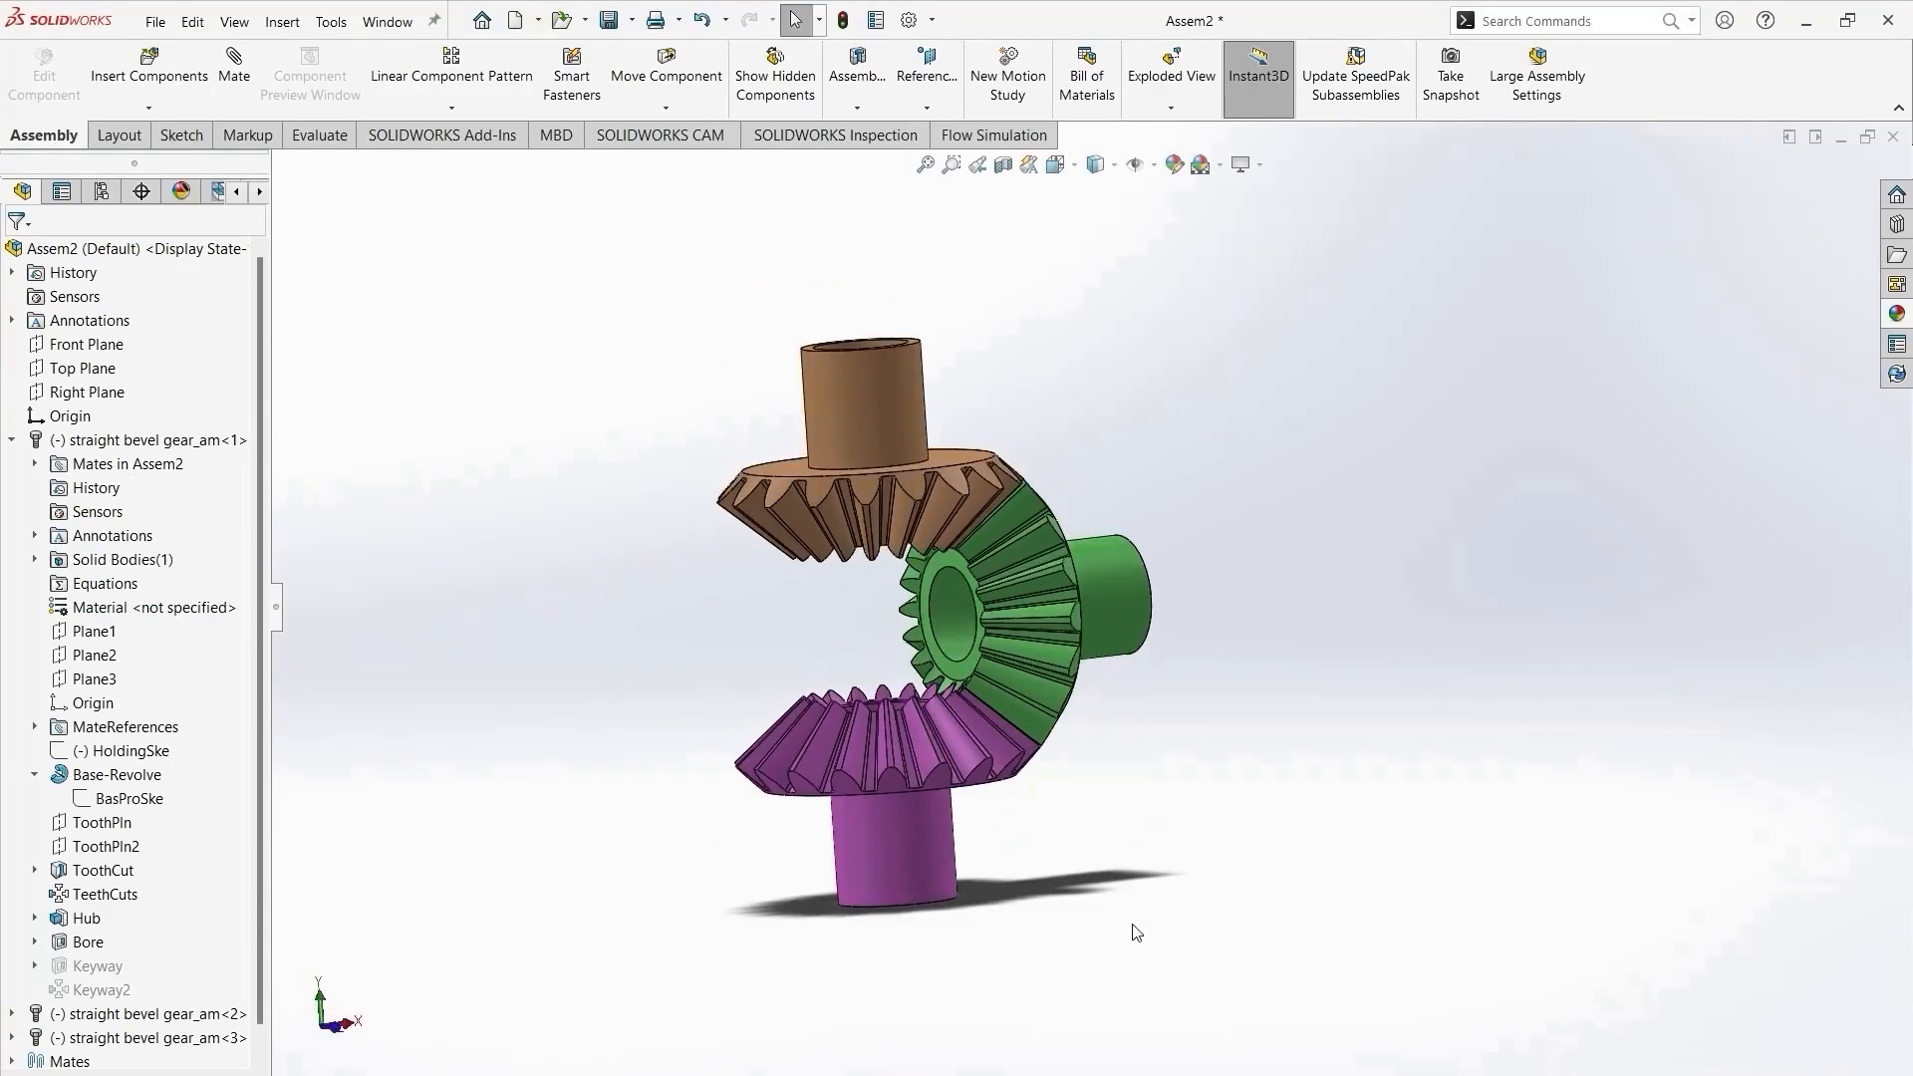
{"action": "left_click", "coordinate": [928, 107]}
{"action": "left_click", "coordinate": [945, 131]}
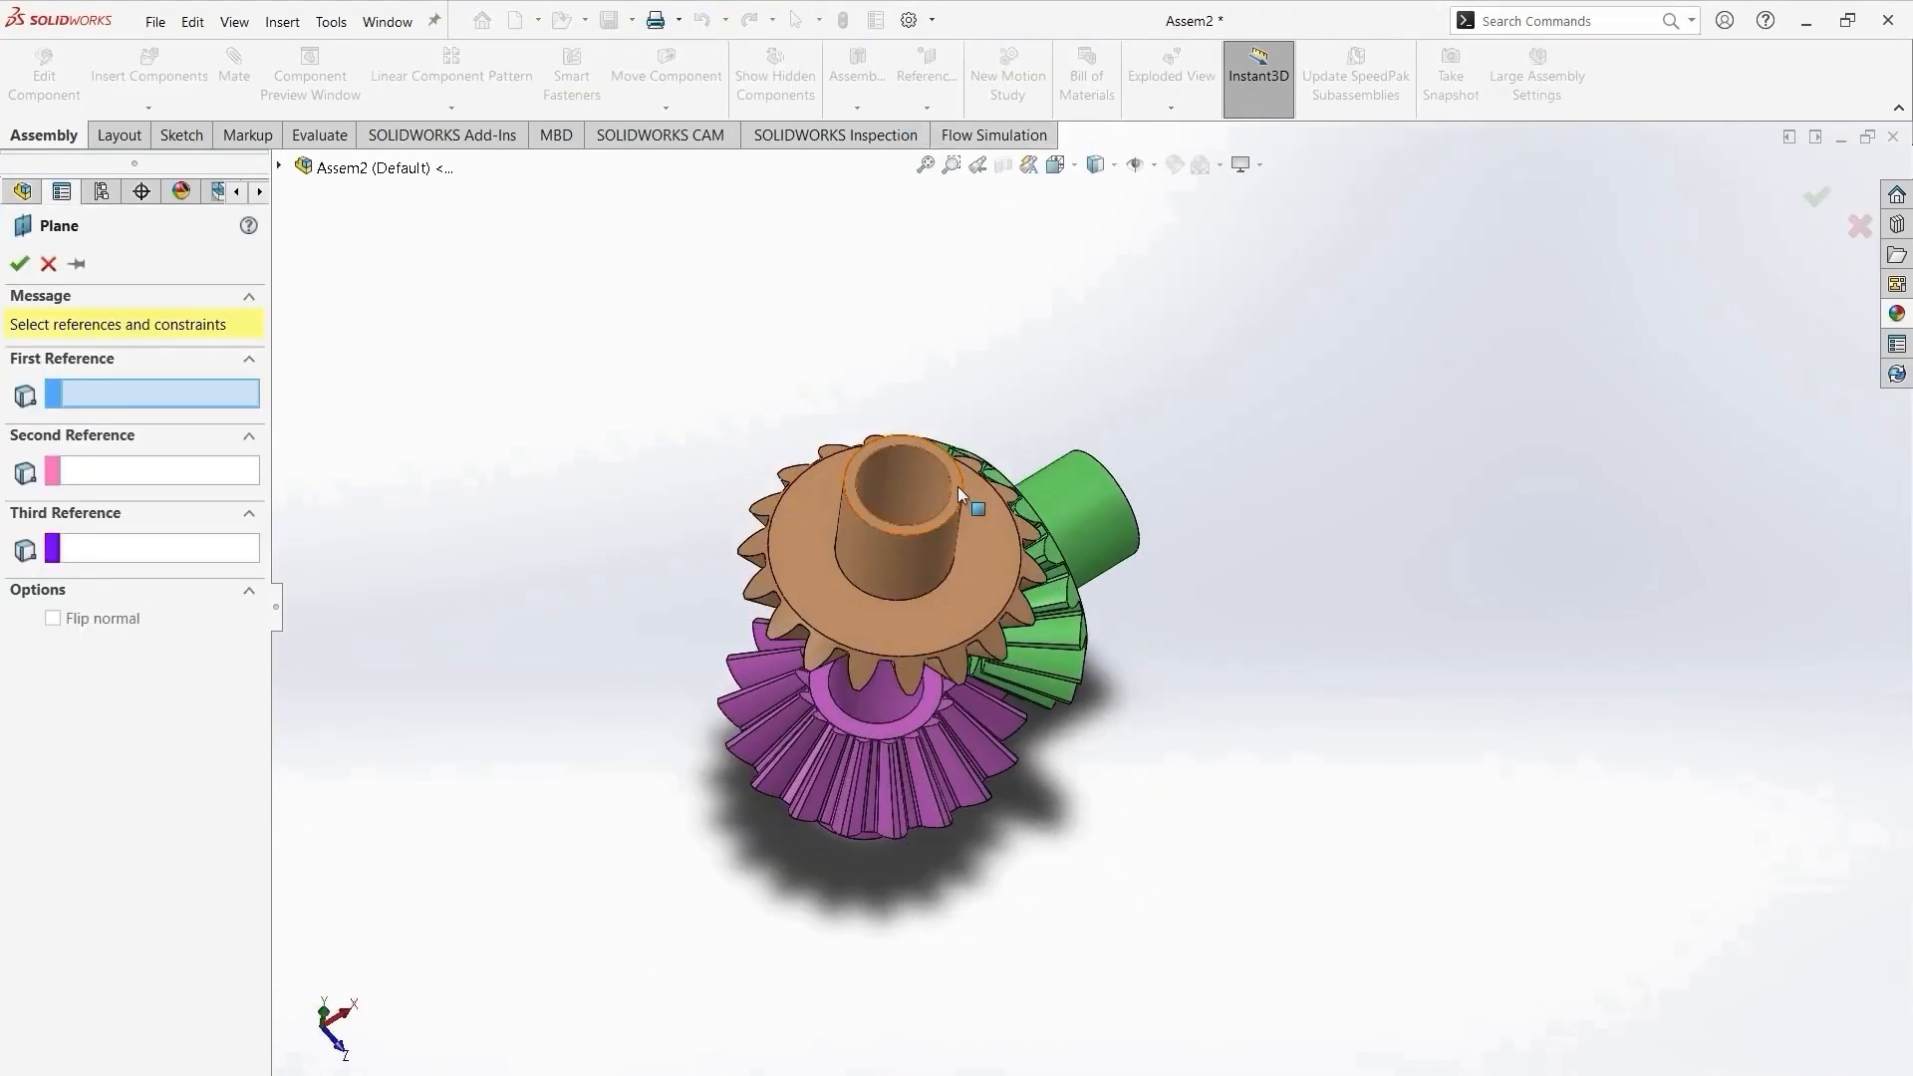
{"action": "left_click", "coordinate": [958, 486]}
{"action": "middle_click_drag", "start_coordinate": [963, 791], "coordinate": [935, 572]}
{"action": "left_click", "coordinate": [894, 745]}
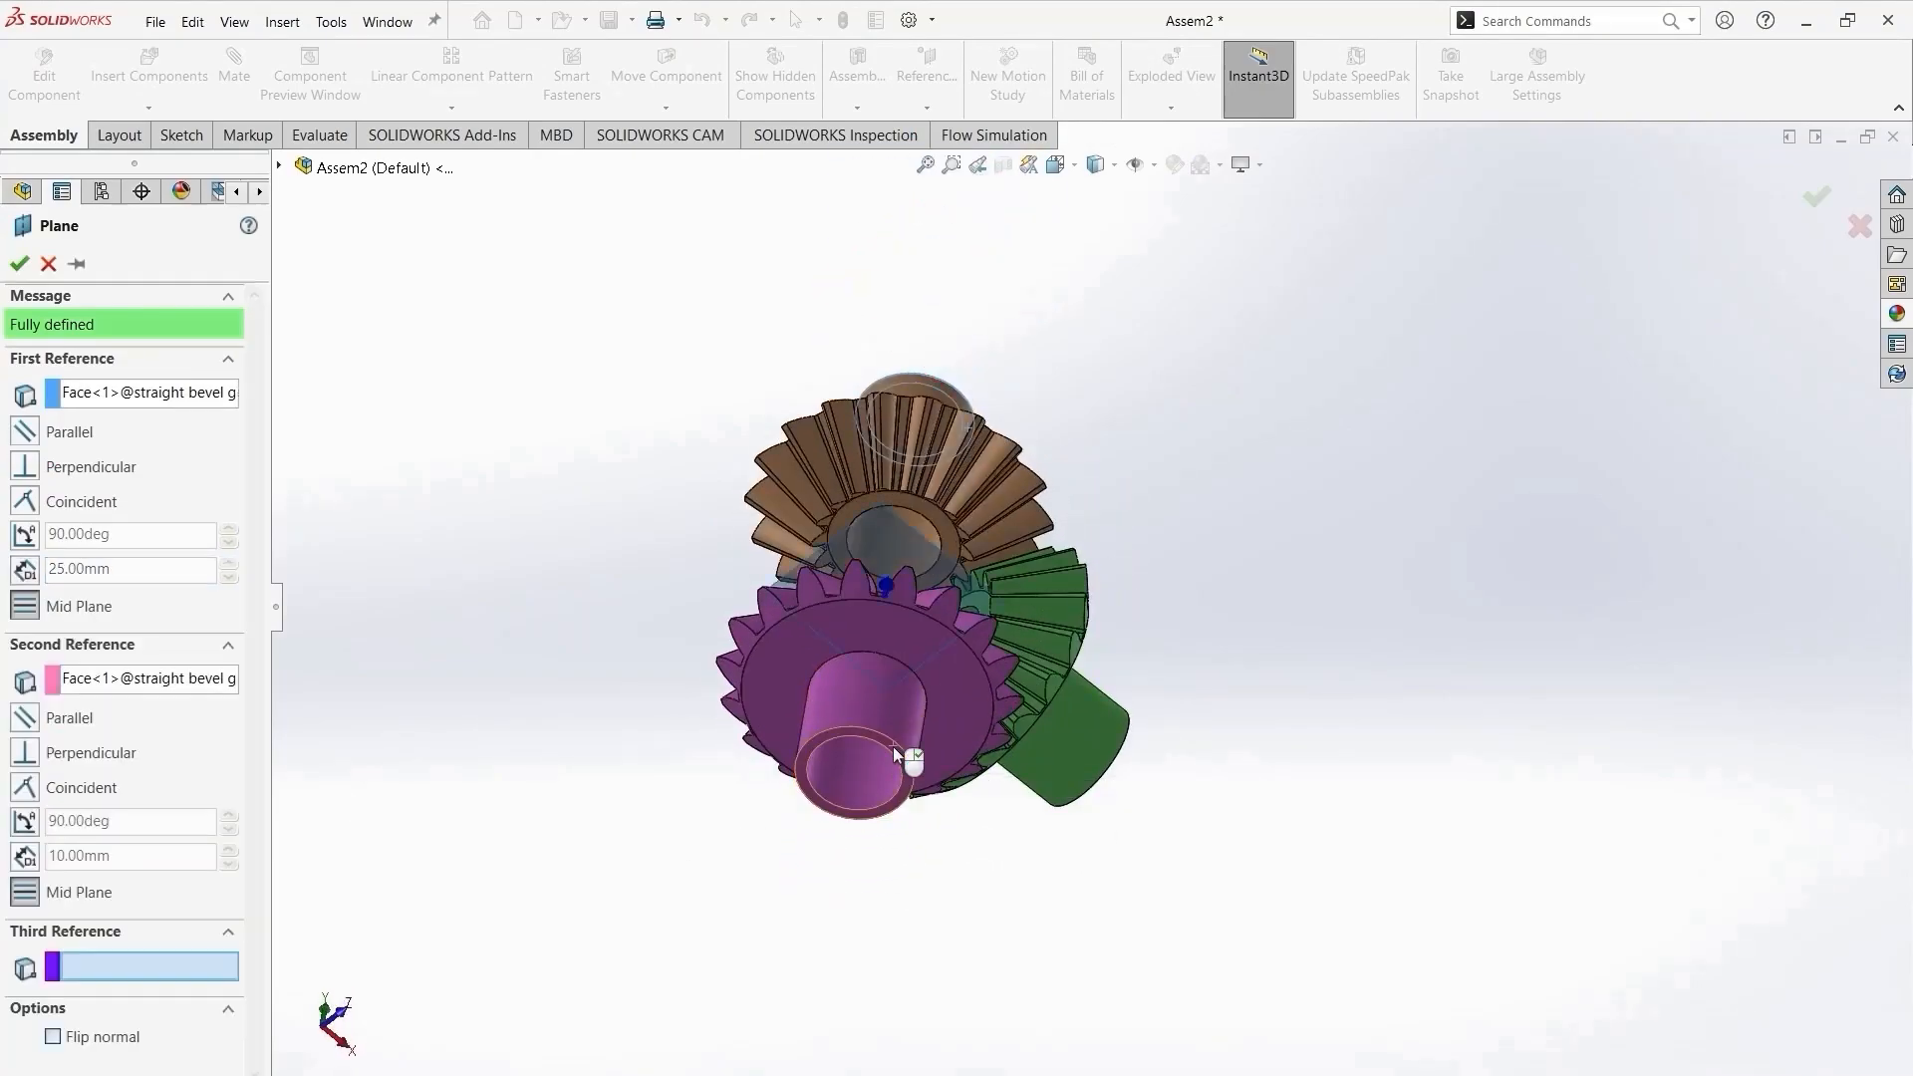
{"action": "key", "text": "ctrl+1"}
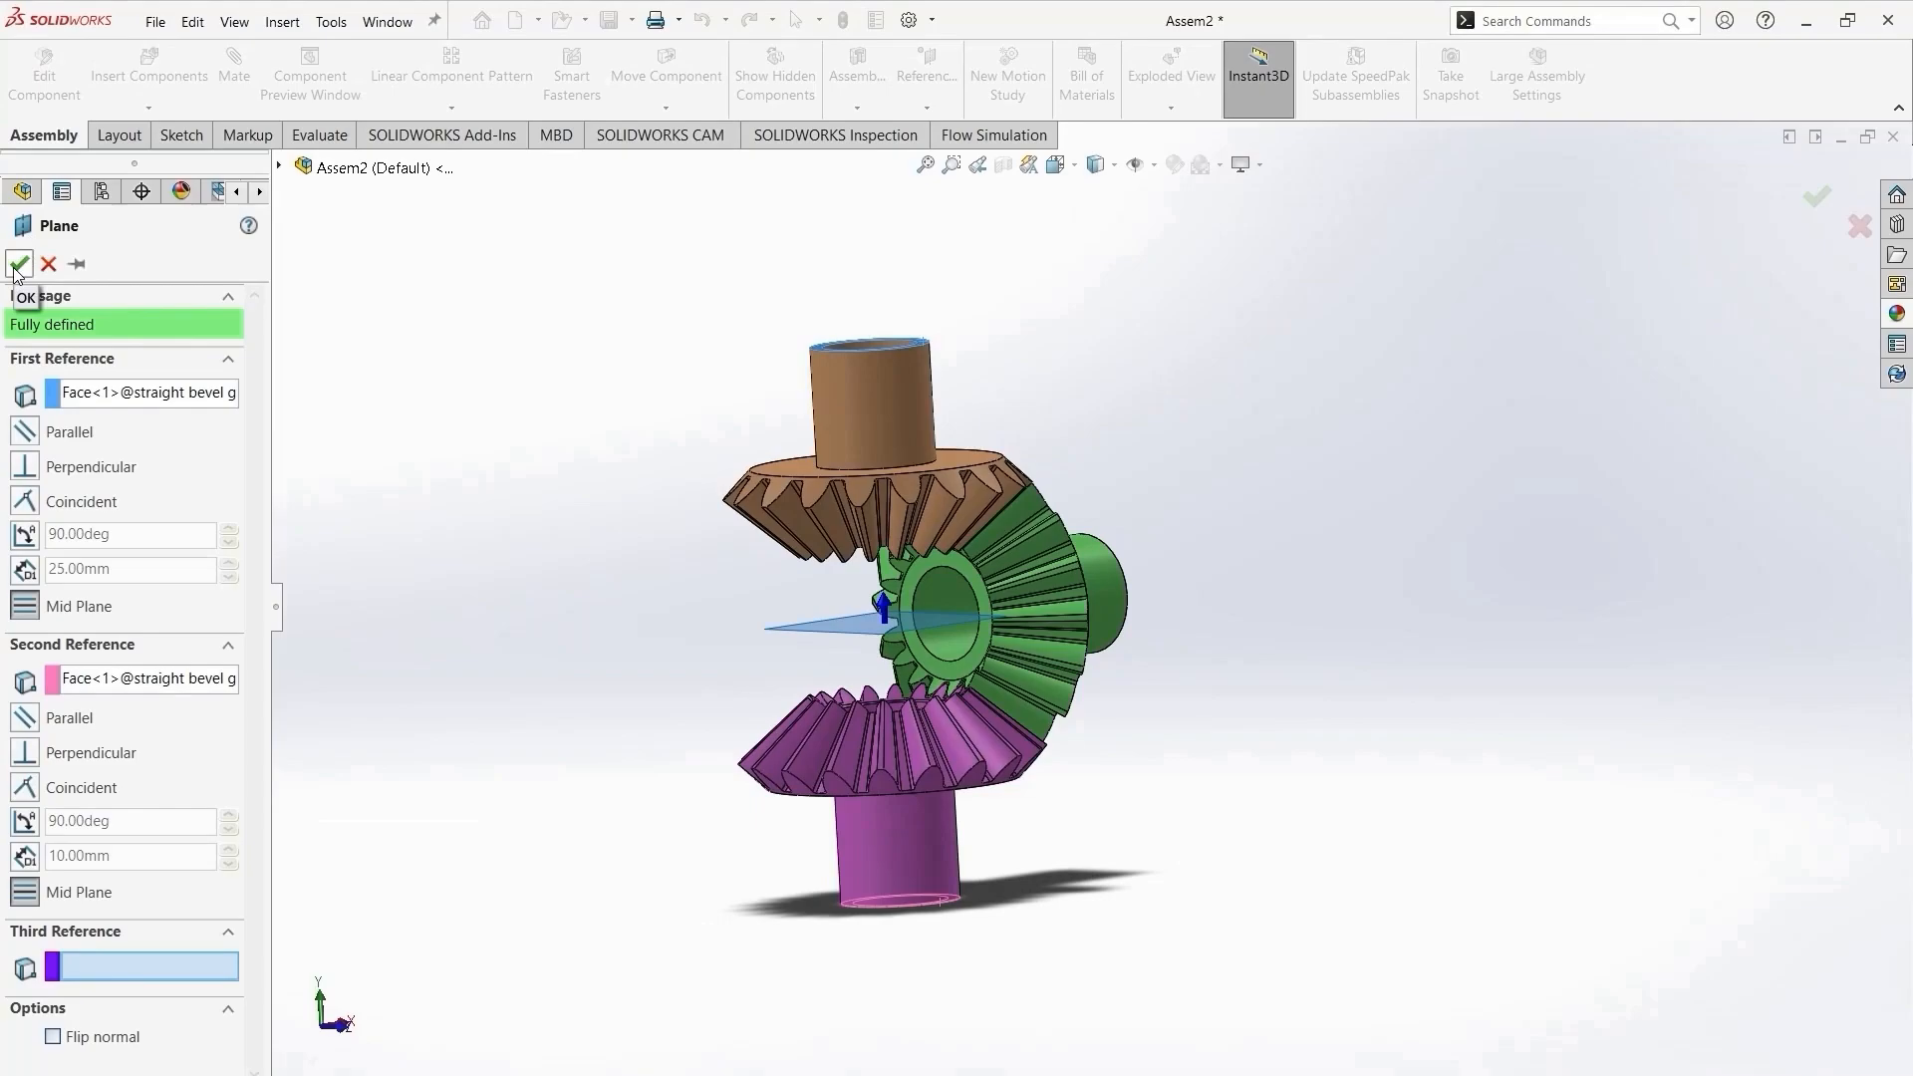
{"action": "left_click", "coordinate": [18, 264]}
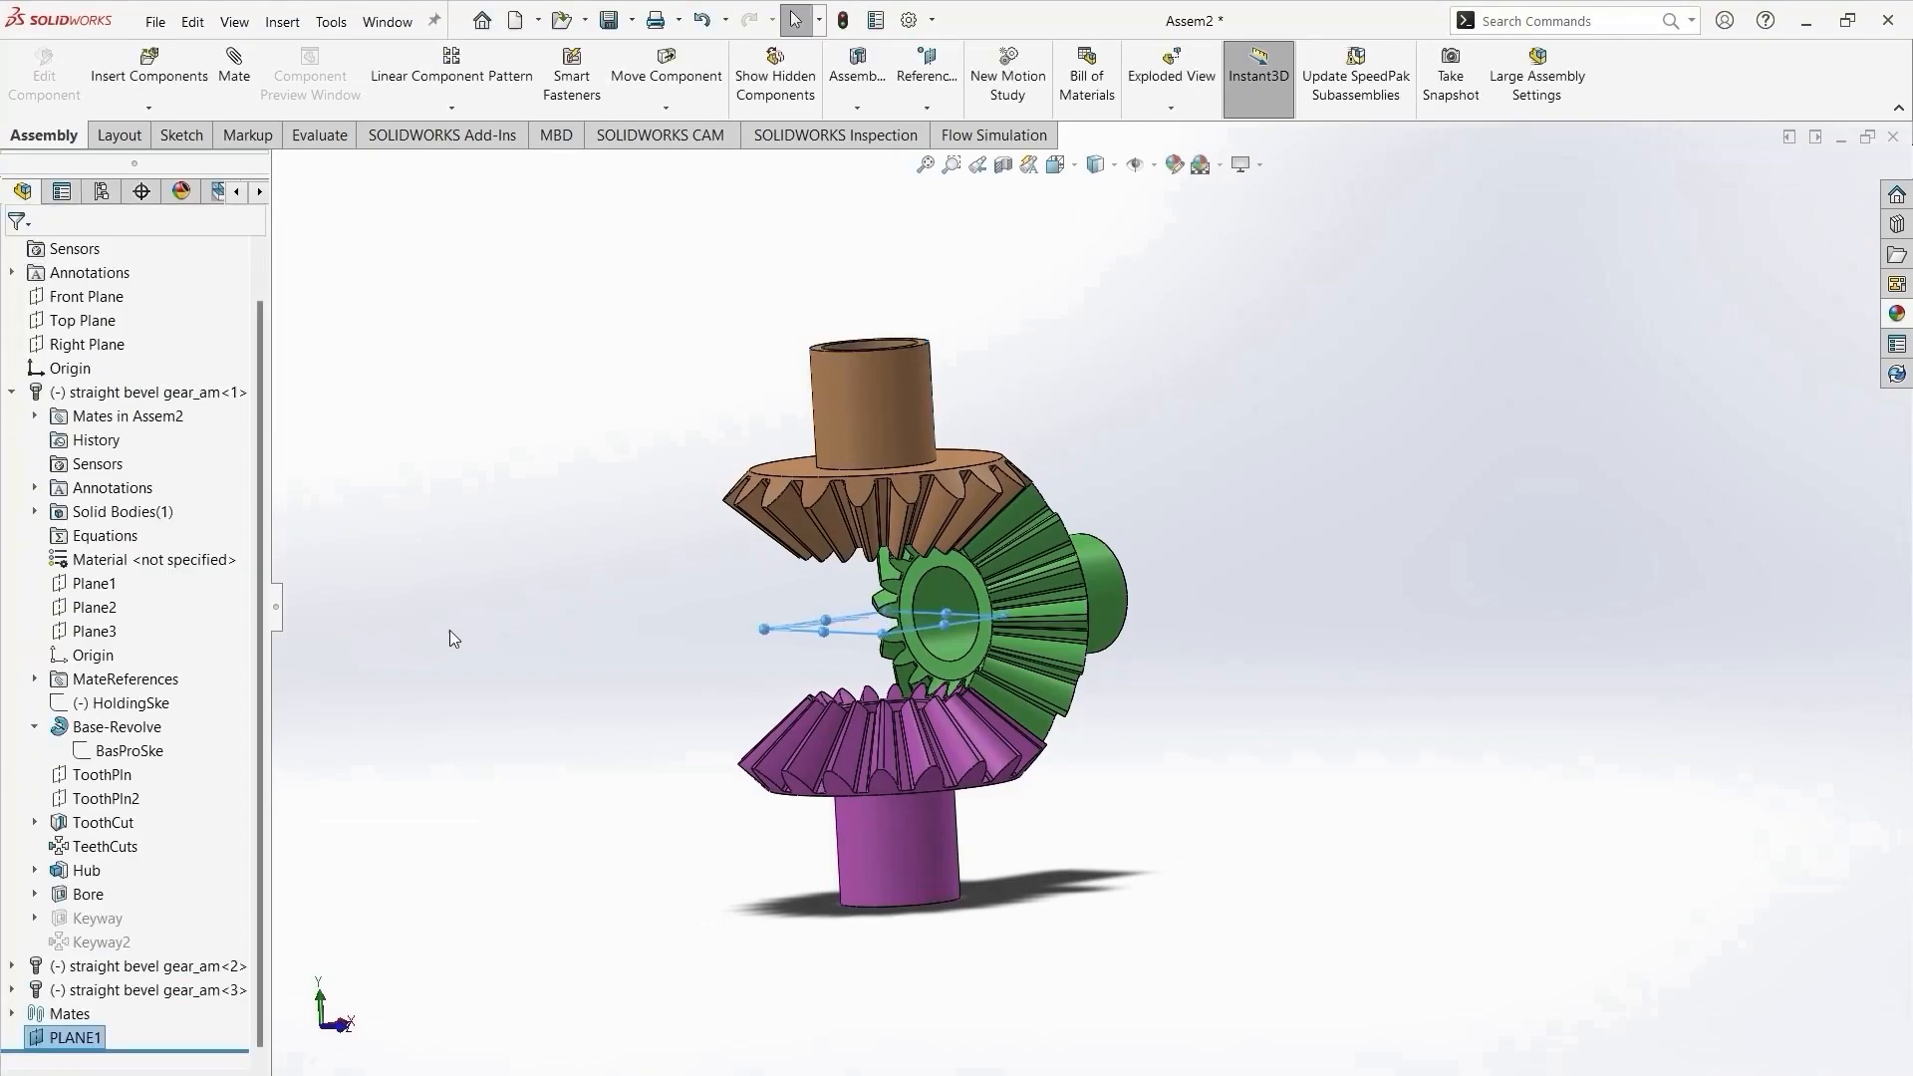
Create a plane offset 10 mm from the upper gear's hub end face, flipped towards the gear teeth.
{"action": "middle_click_drag", "start_coordinate": [644, 846], "coordinate": [585, 862]}
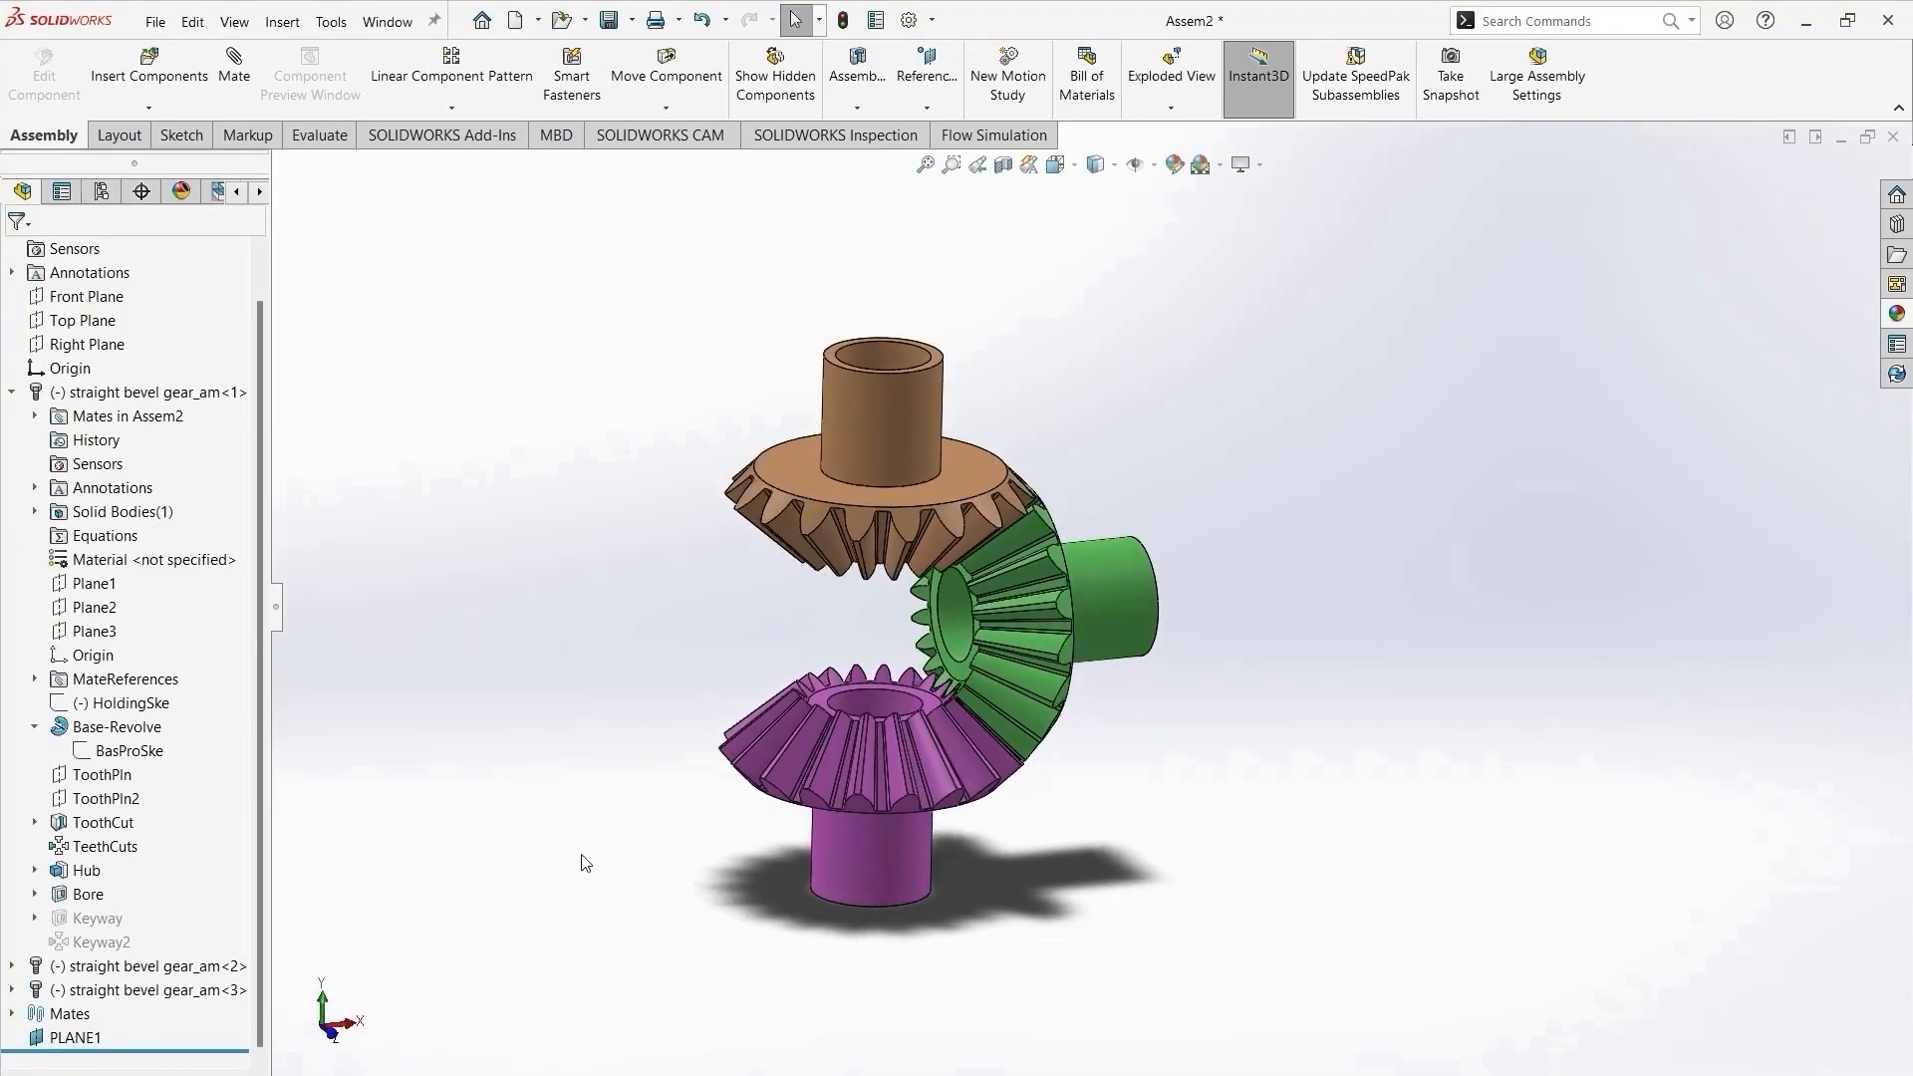
{"action": "left_click", "coordinate": [944, 105]}
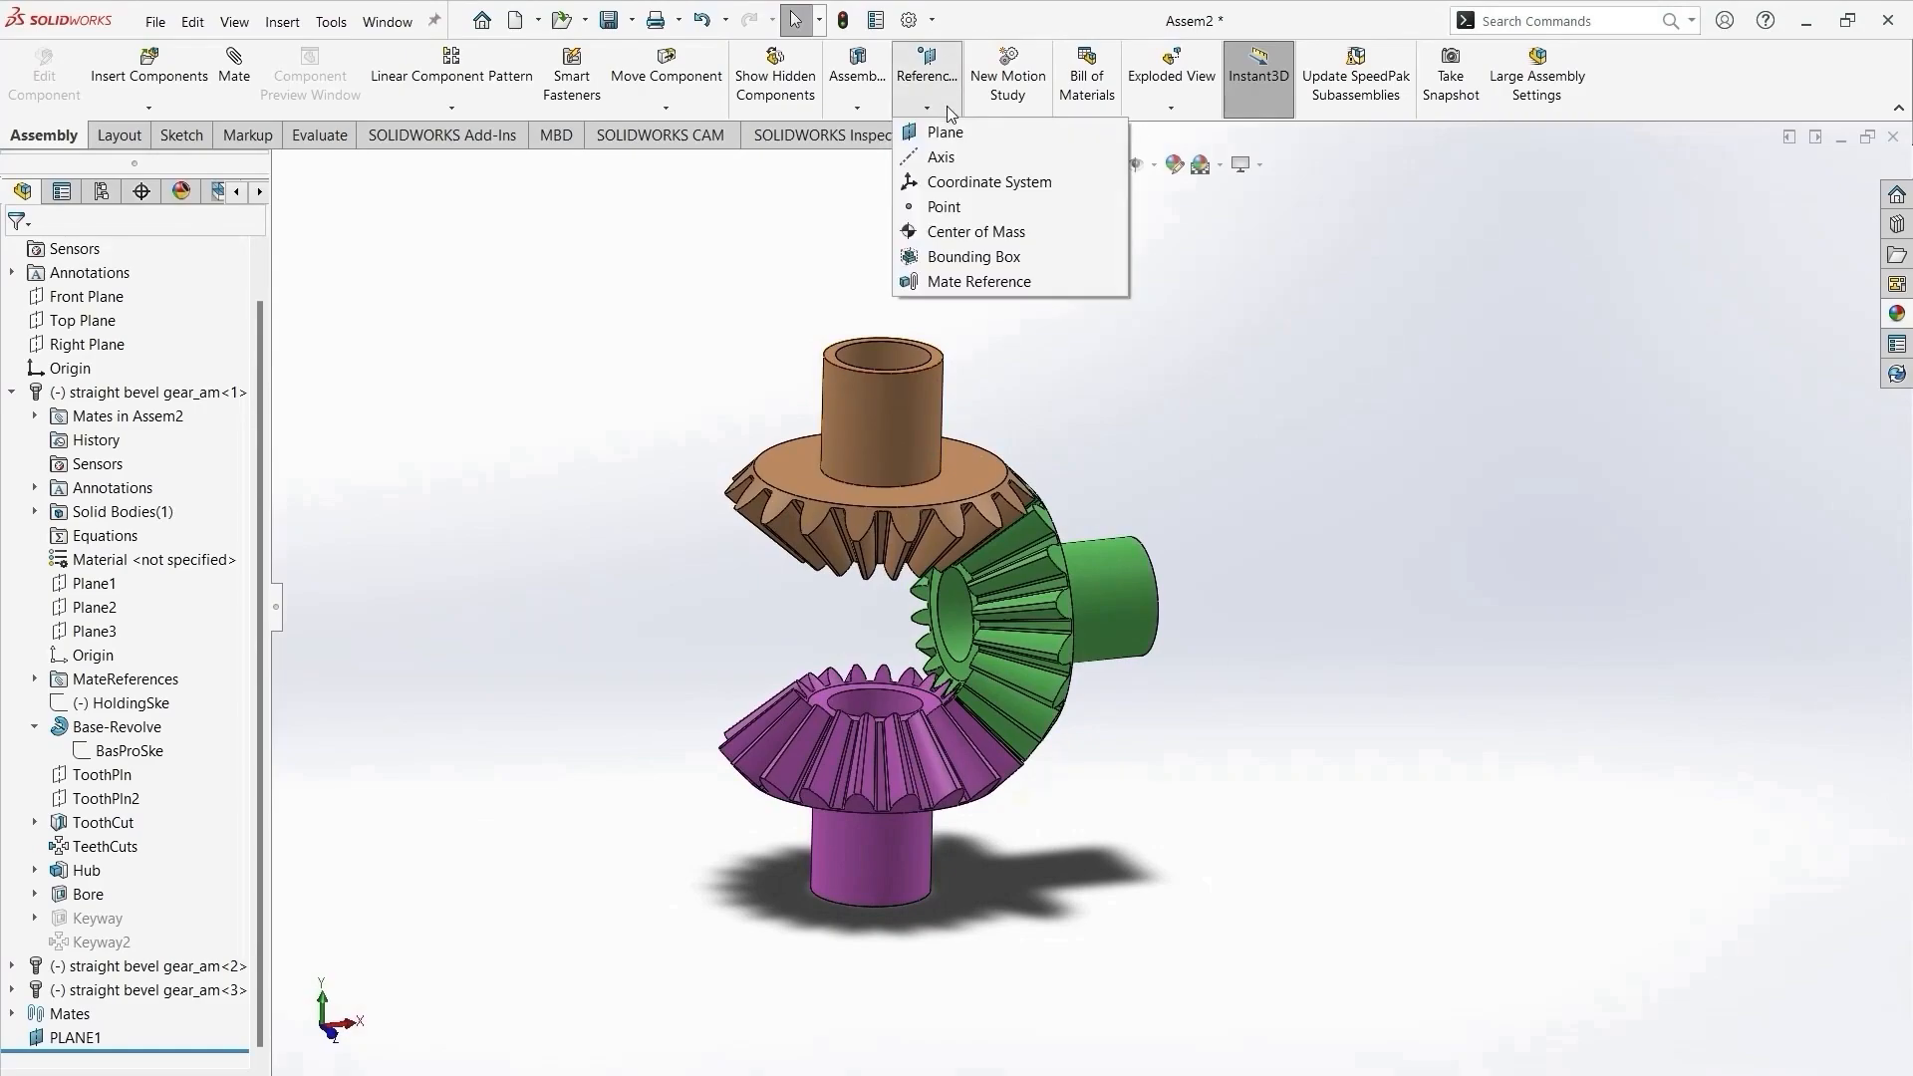
{"action": "left_click", "coordinate": [922, 129]}
{"action": "middle_click_drag", "start_coordinate": [969, 377], "coordinate": [937, 435]}
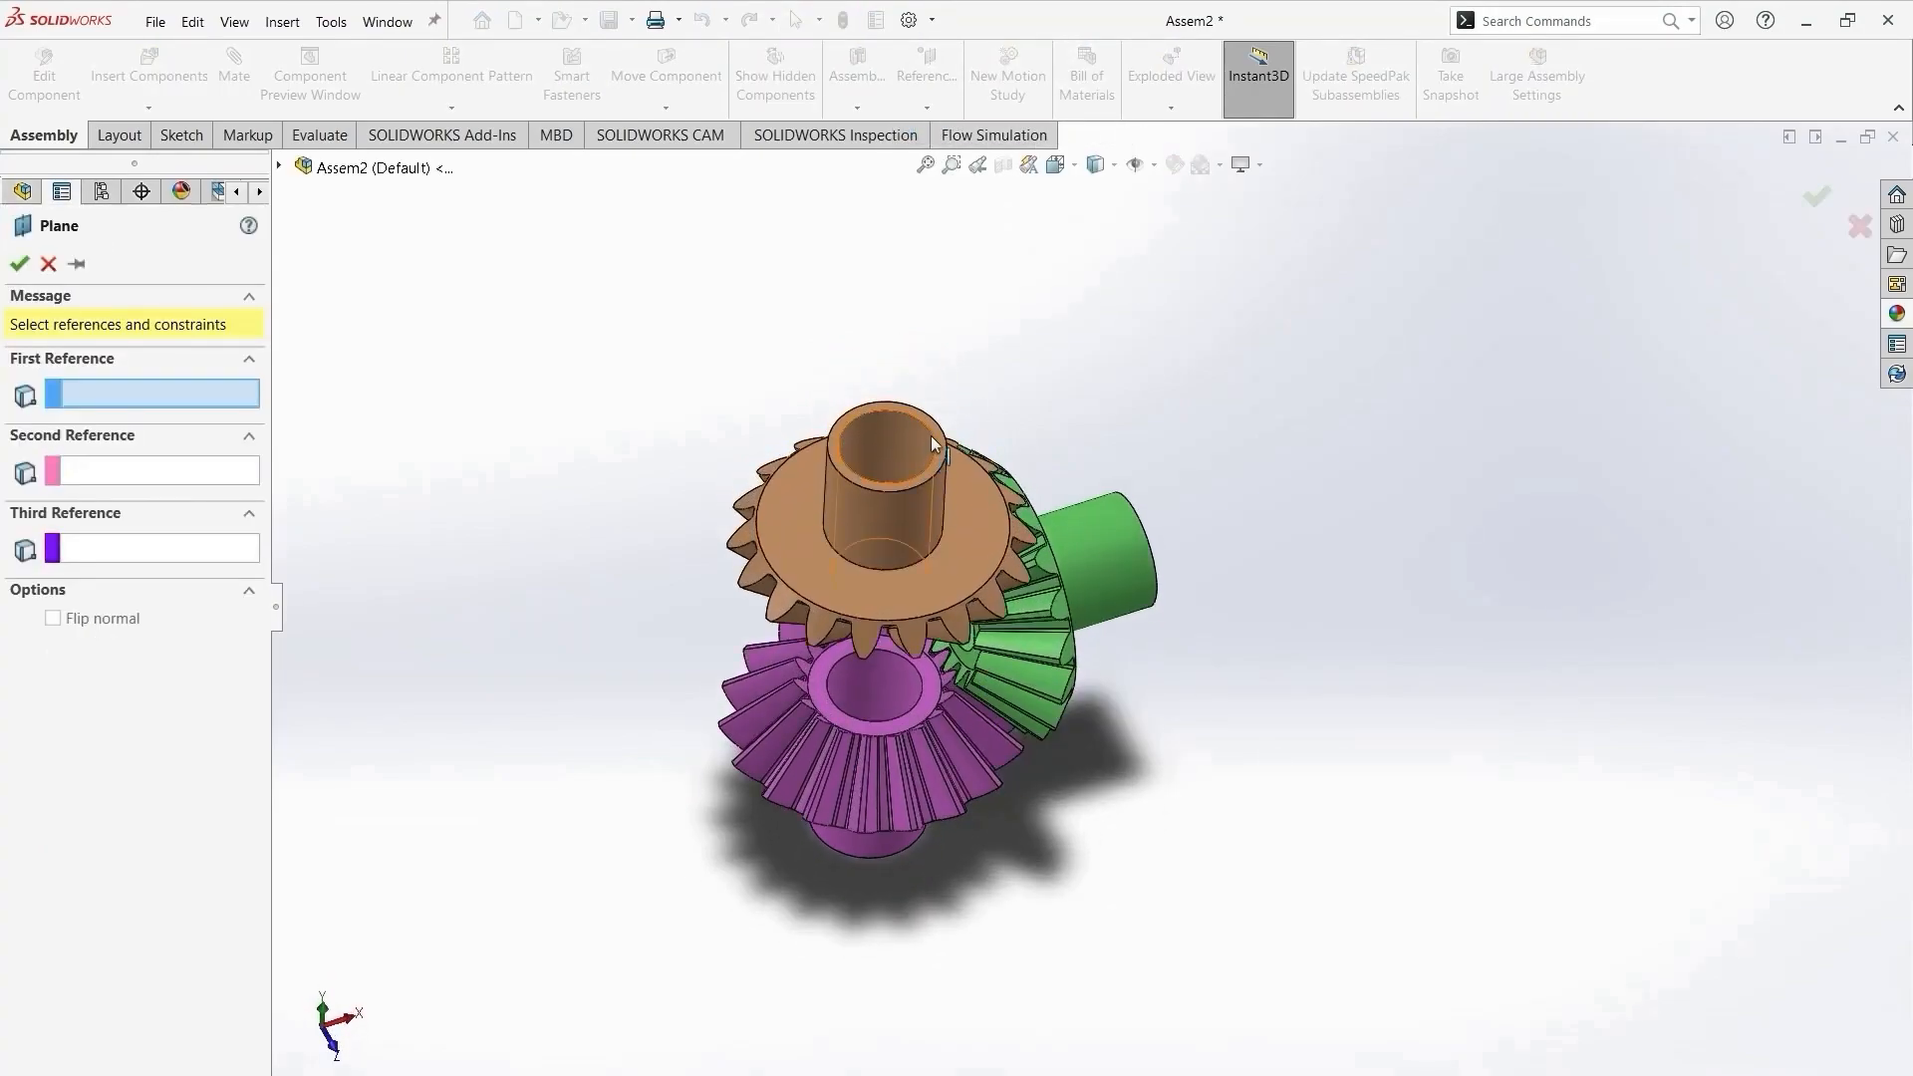
{"action": "left_click", "coordinate": [936, 435]}
{"action": "middle_click_drag", "start_coordinate": [983, 534], "coordinate": [987, 378]}
{"action": "left_click", "coordinate": [59, 605]}
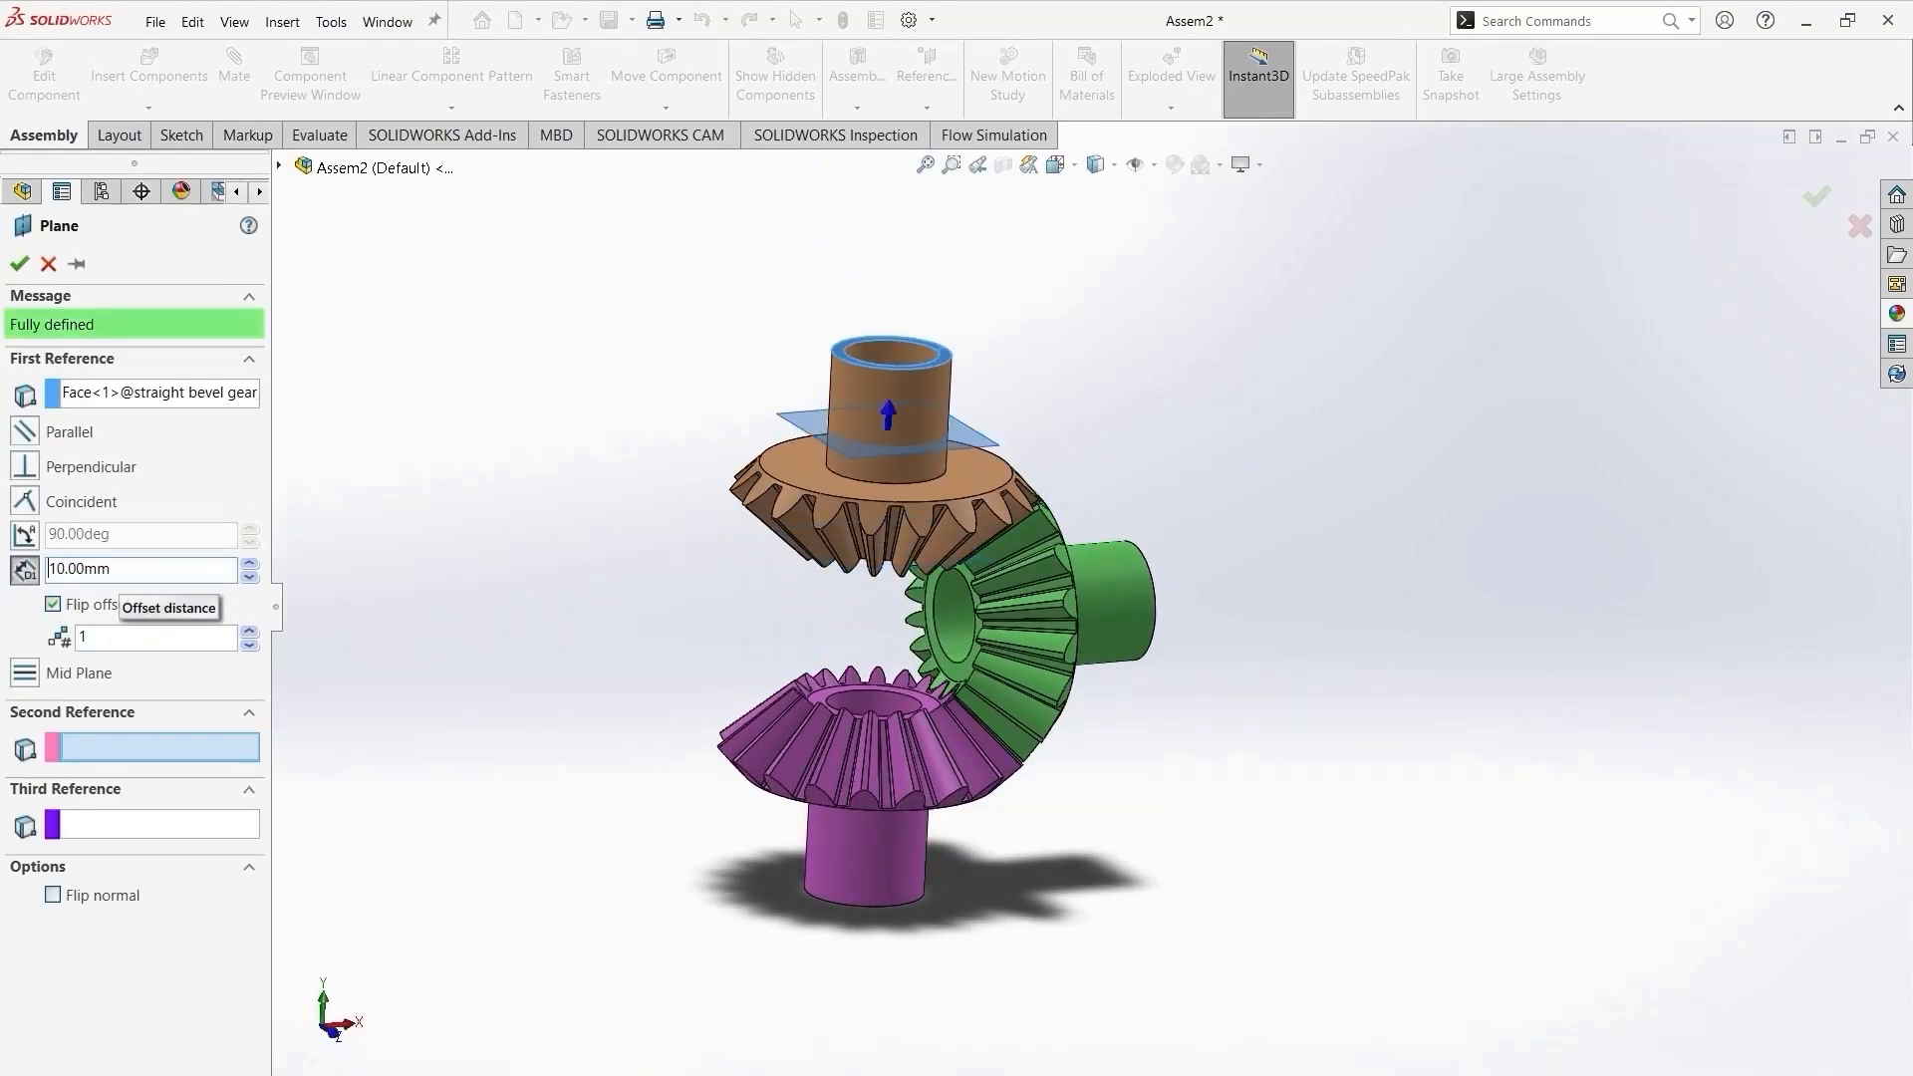
{"action": "left_click", "coordinate": [19, 263]}
{"action": "left_click", "coordinate": [654, 530]}
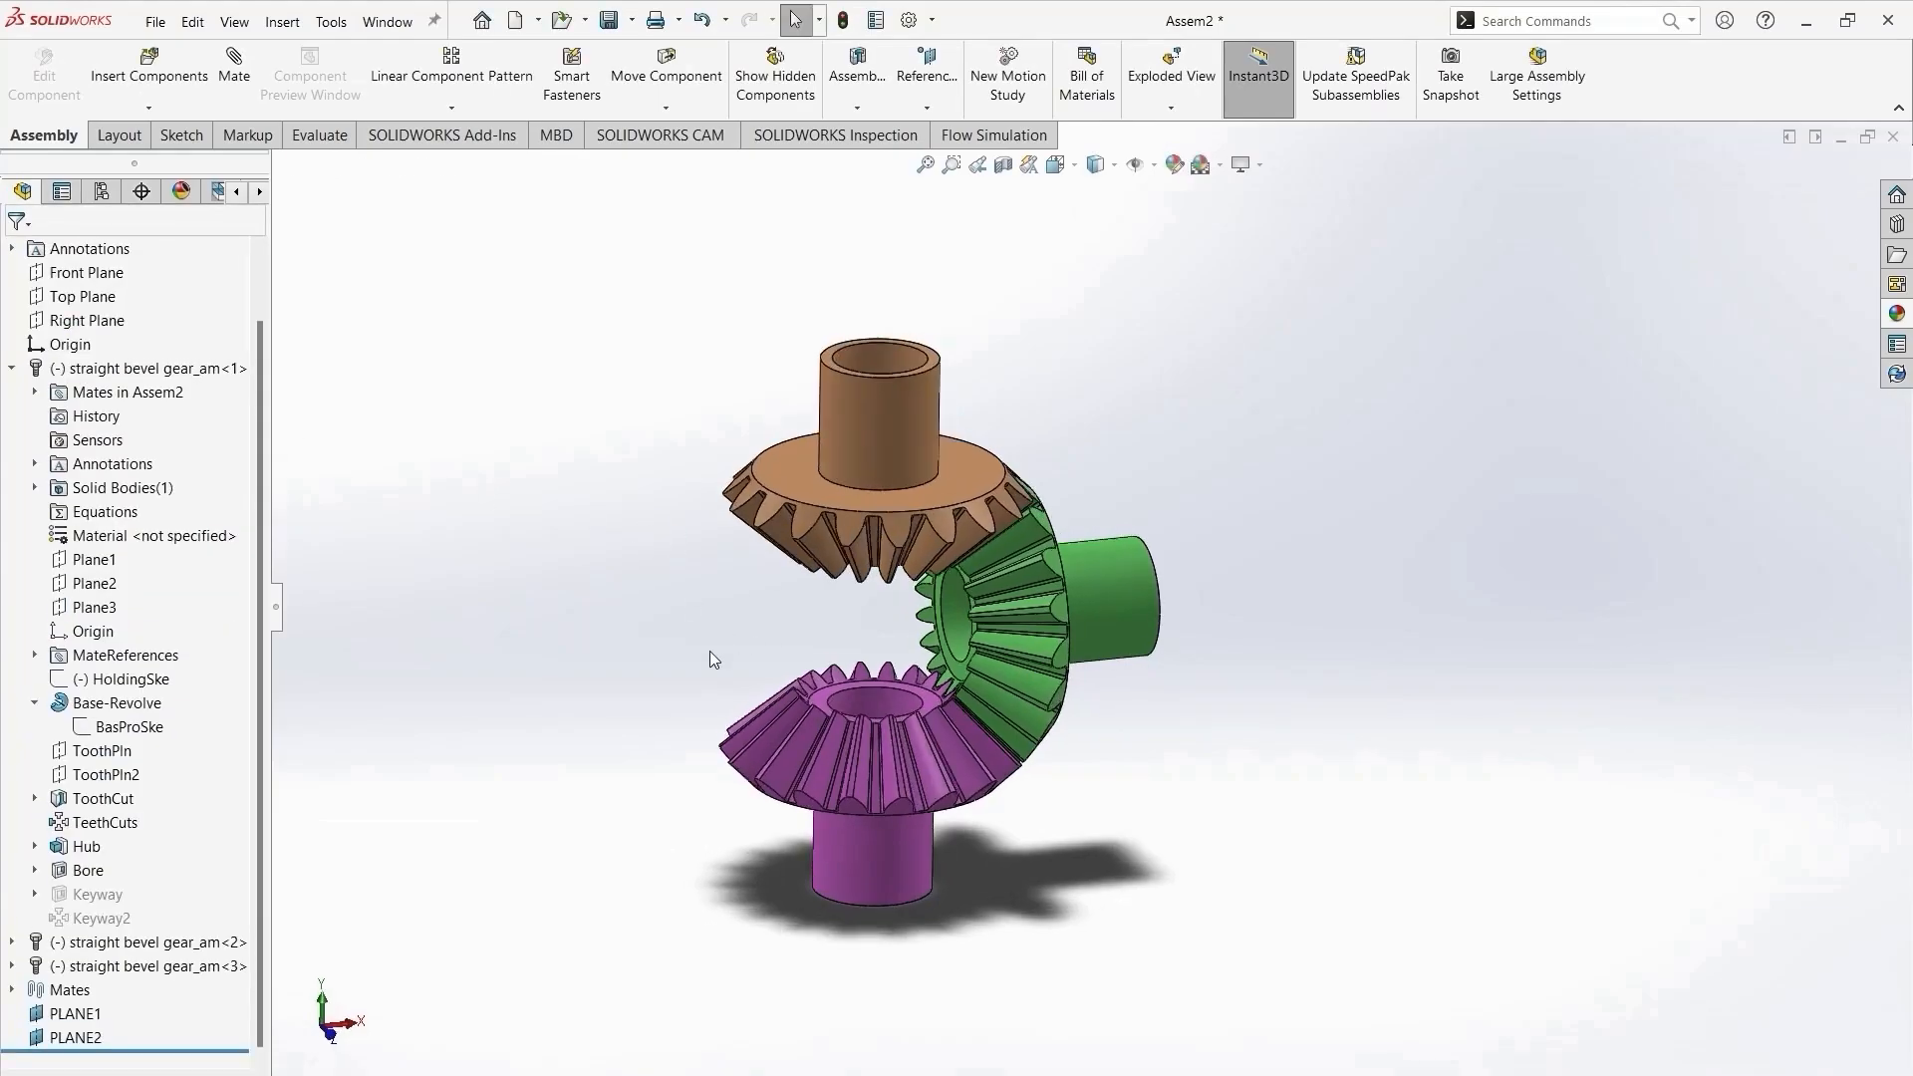
Insert a new part into the assembly, placing its first sketch on PLANE2.
{"action": "left_click", "coordinate": [148, 106]}
{"action": "left_click", "coordinate": [125, 157]}
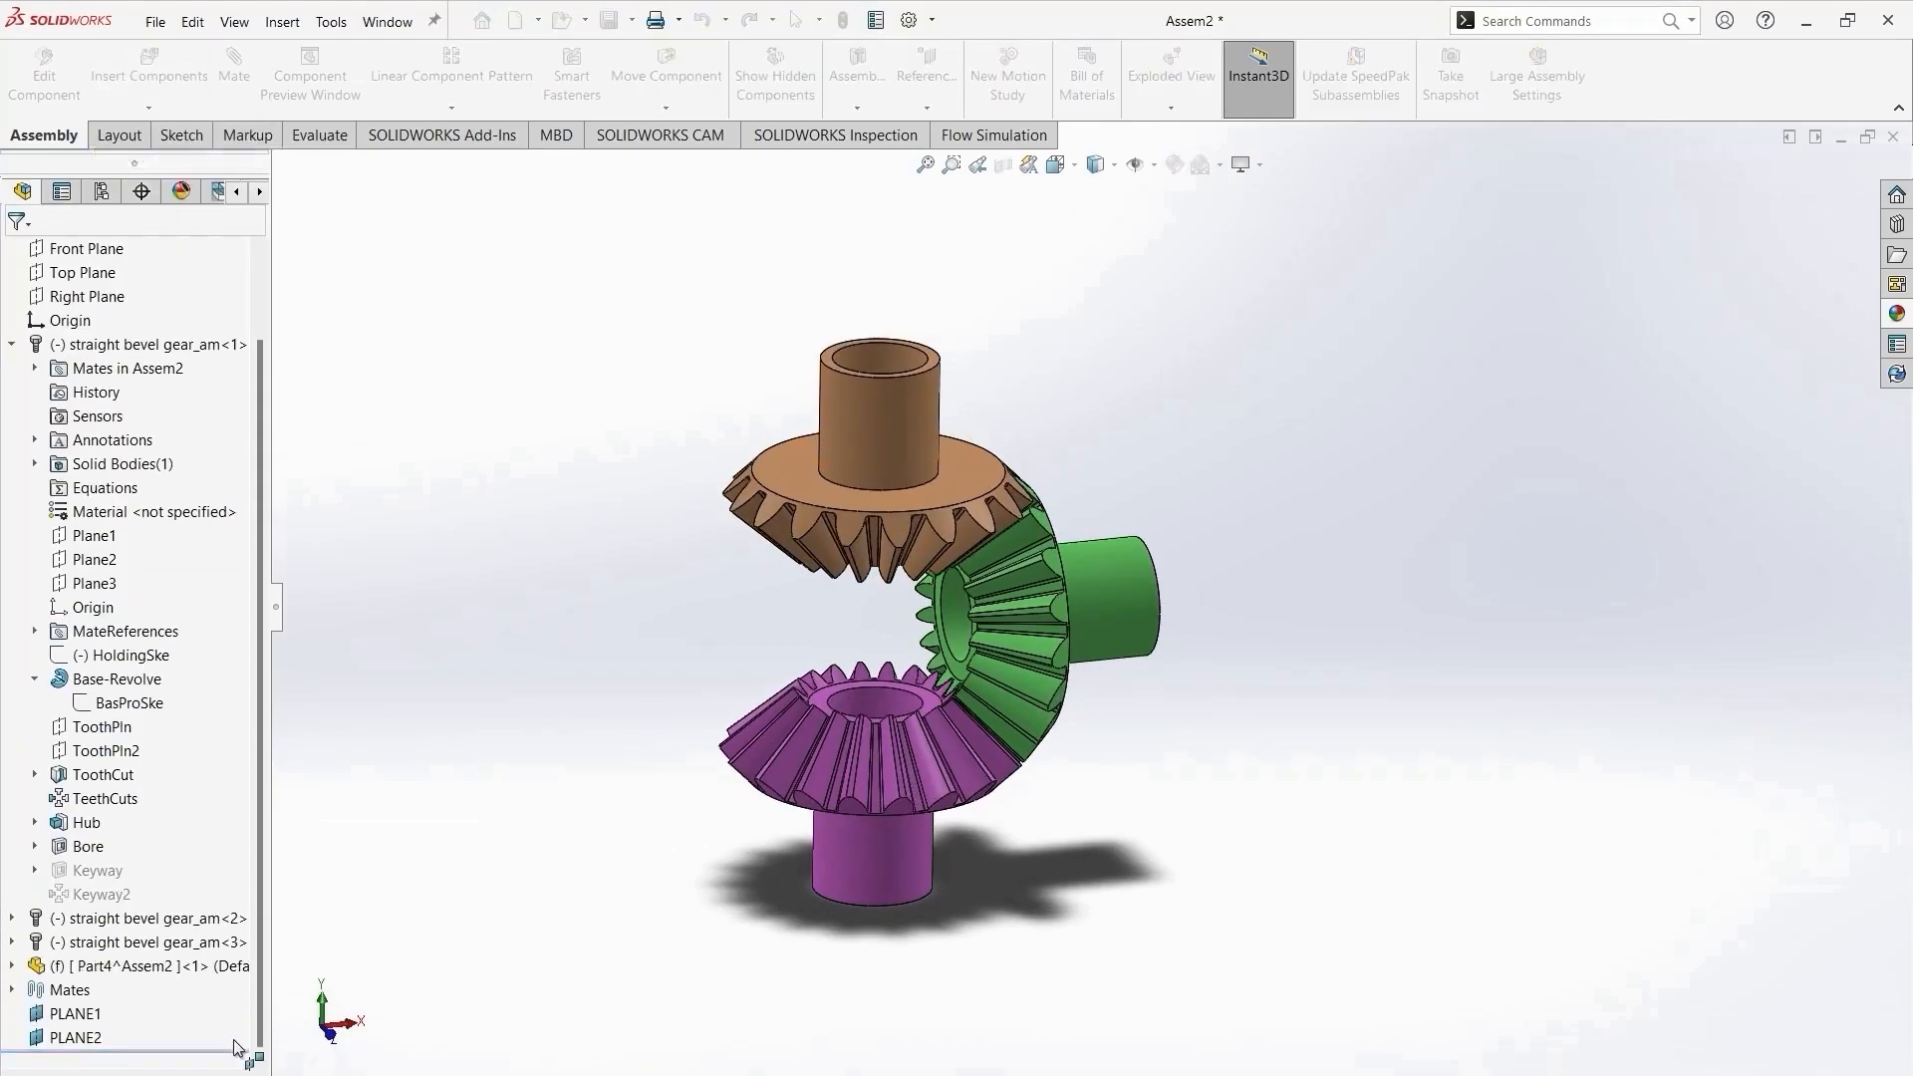
{"action": "left_click", "coordinate": [117, 1046]}
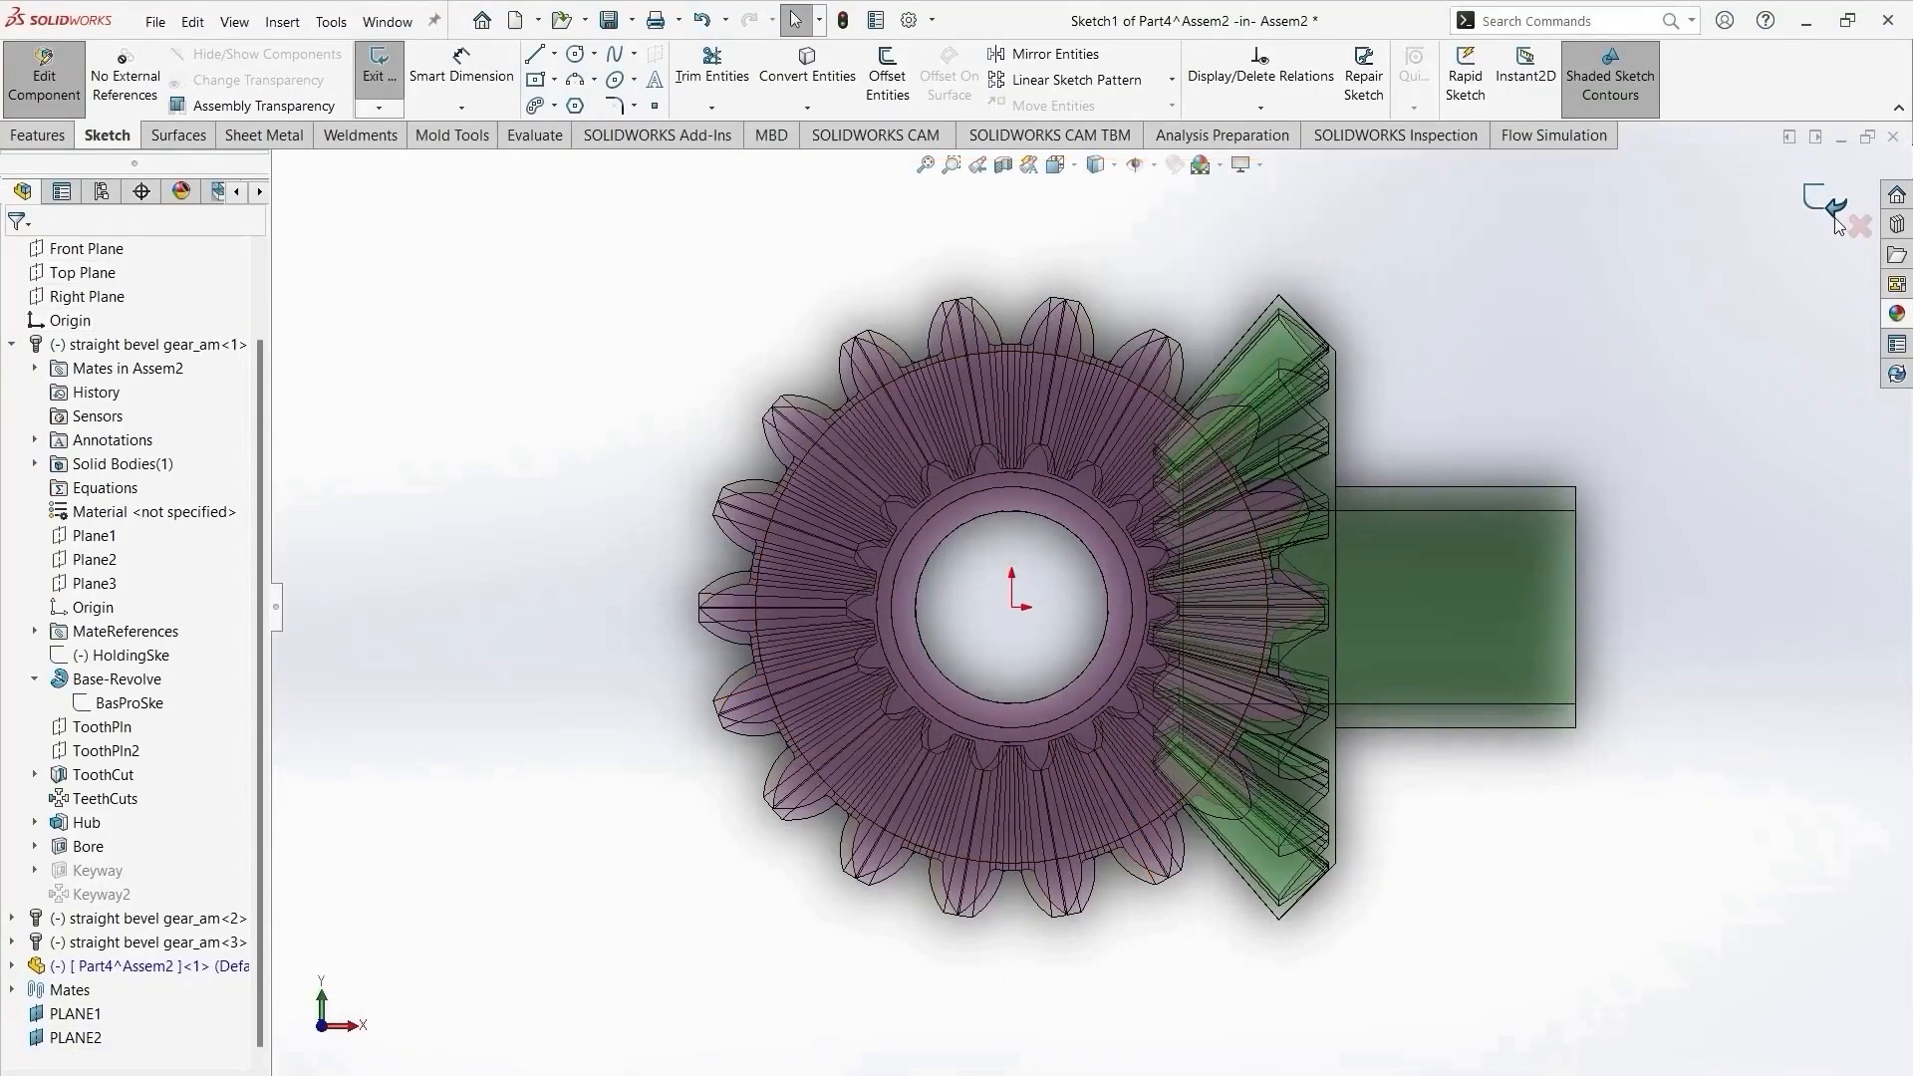
Convert the upper hub's outer circle into the sketch and draw a centre square about 18 mm wide around it from the origin.
{"action": "left_click", "coordinate": [988, 488]}
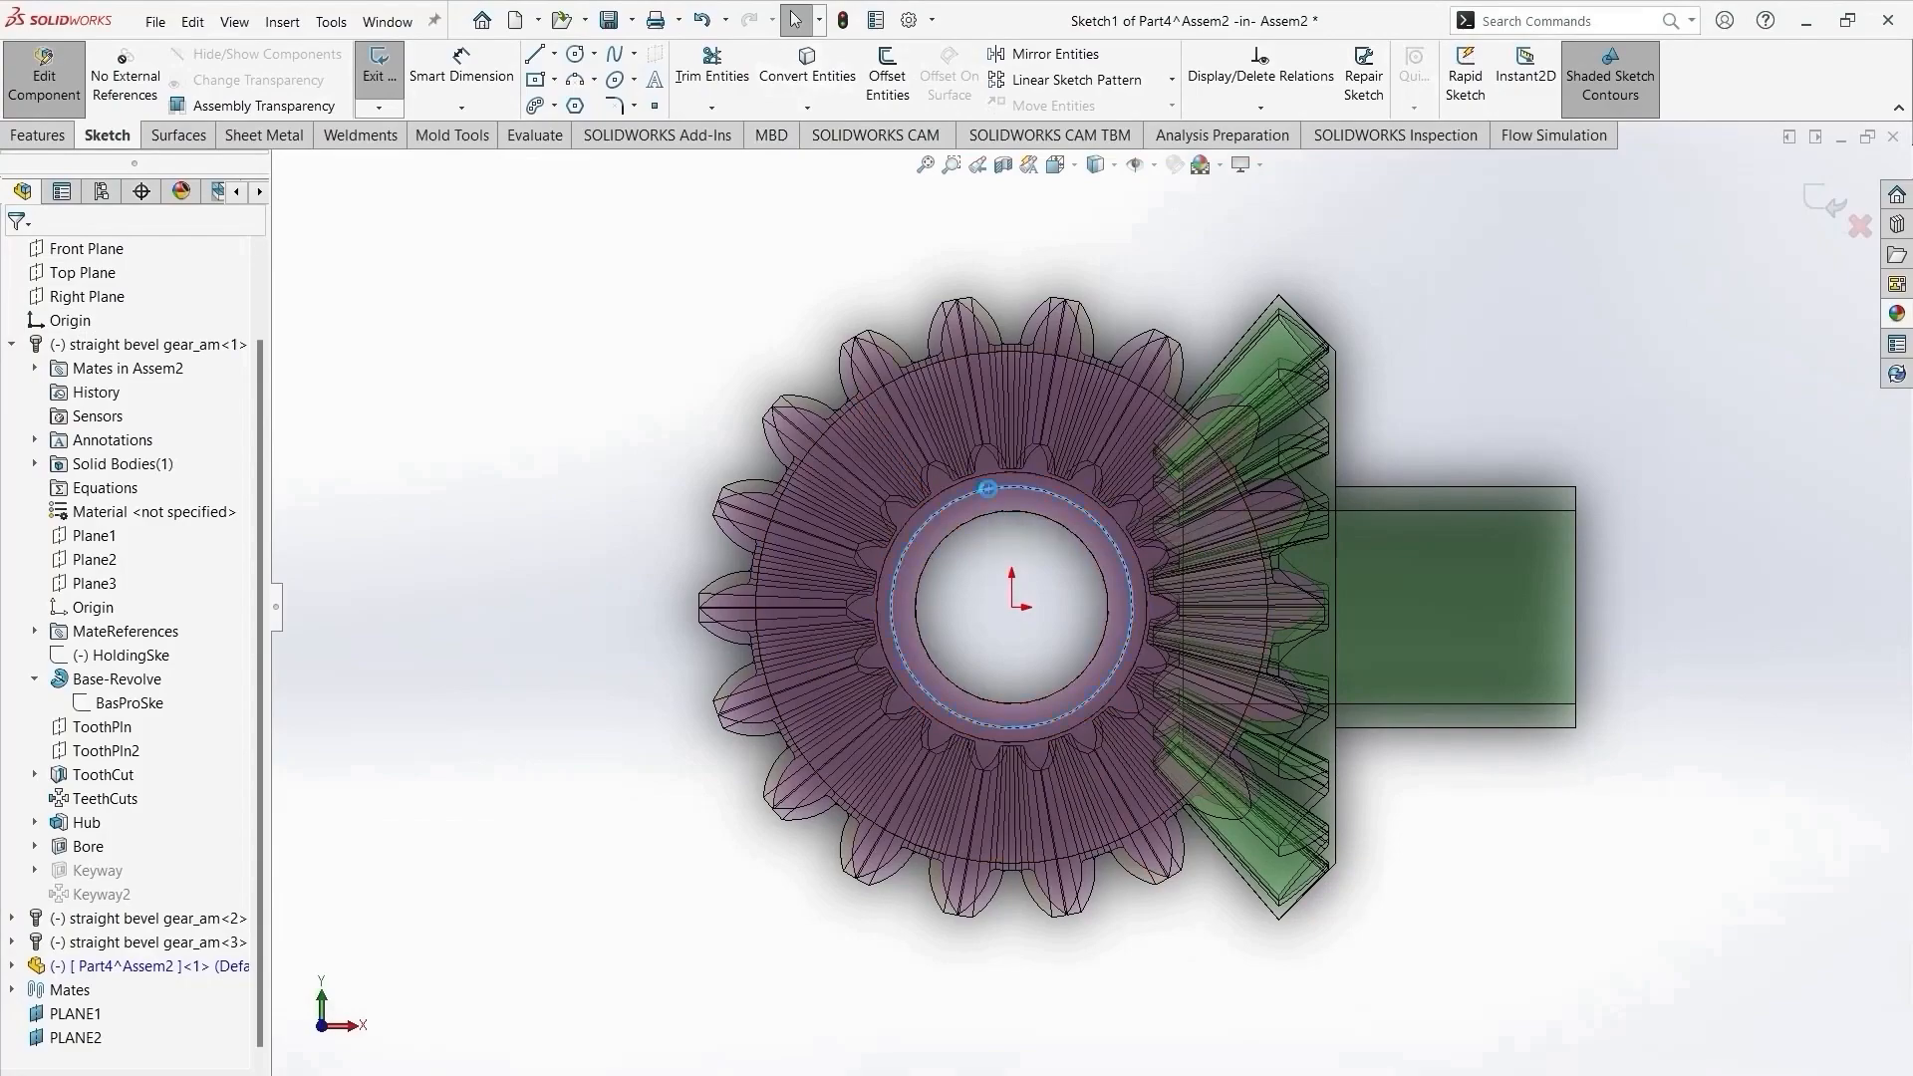
{"action": "left_click", "coordinate": [794, 92]}
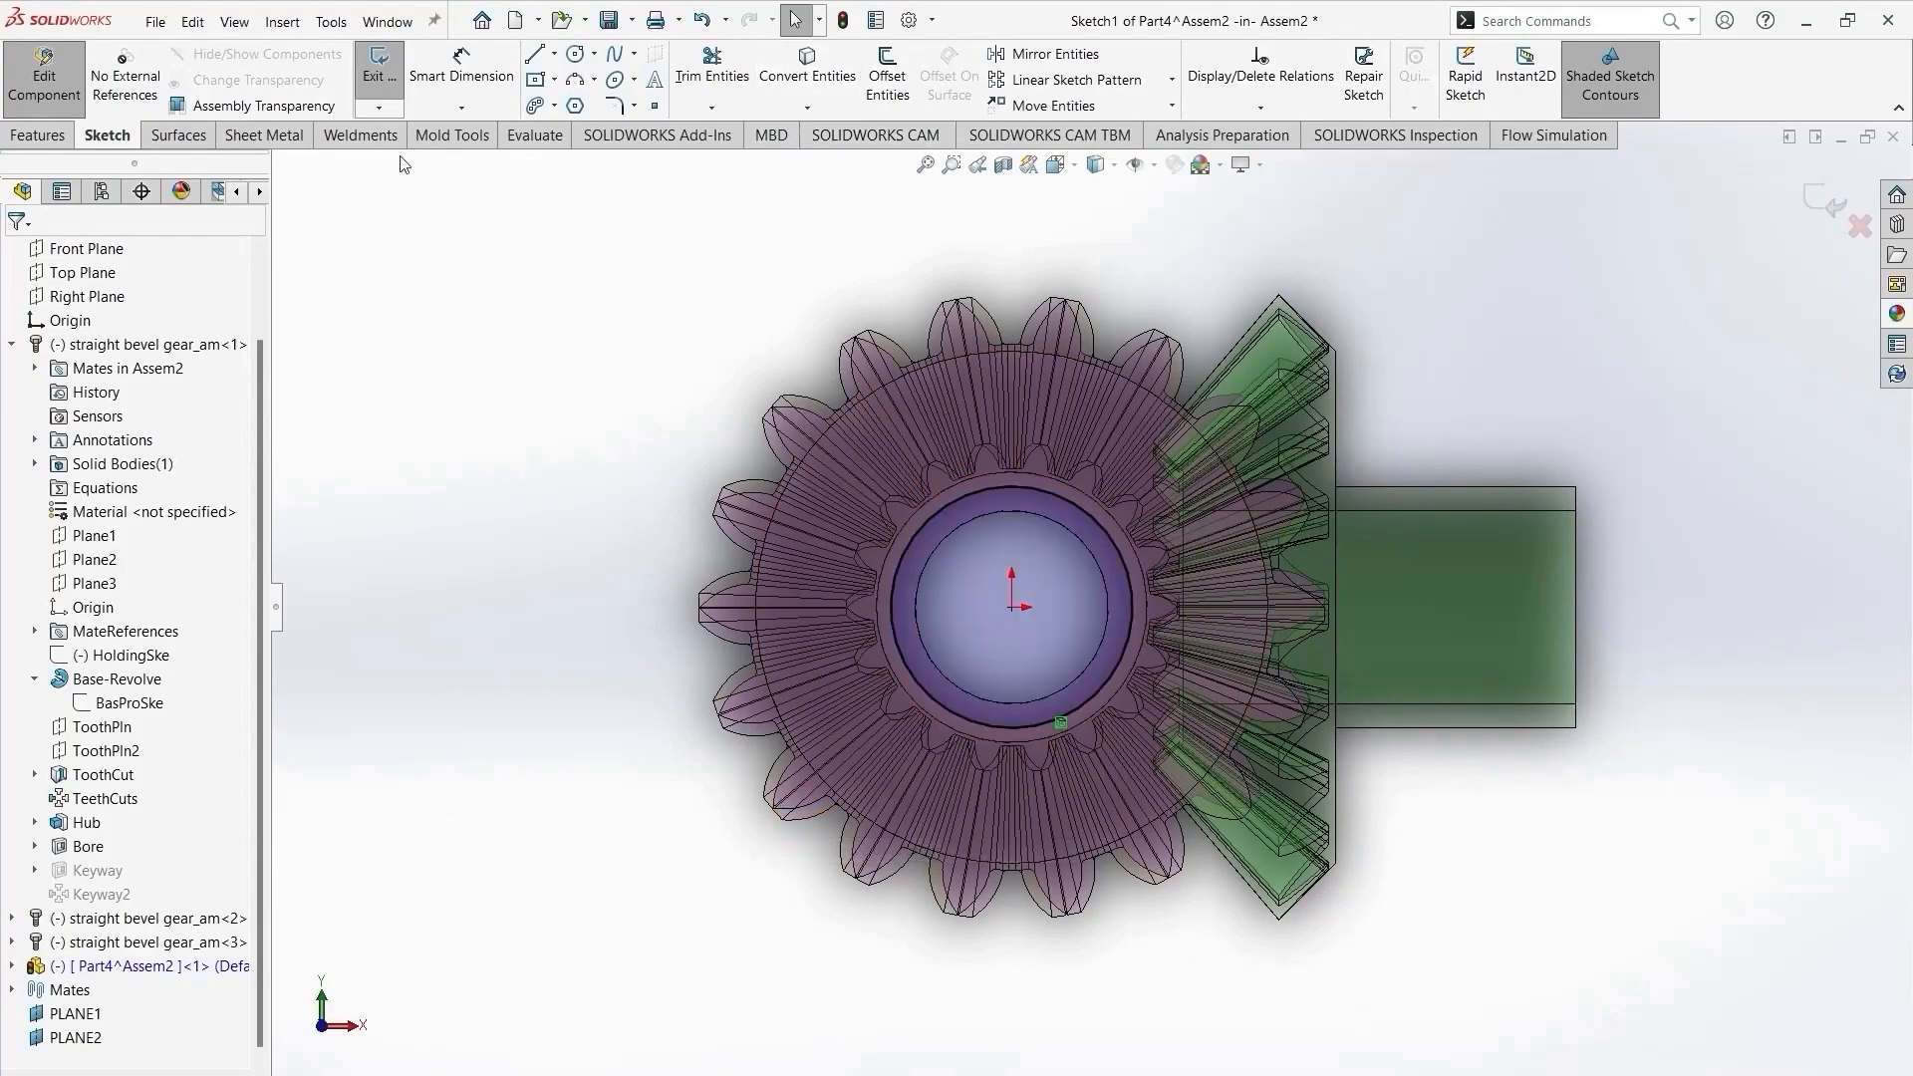
{"action": "left_click", "coordinate": [535, 79]}
{"action": "left_click", "coordinate": [1011, 606]}
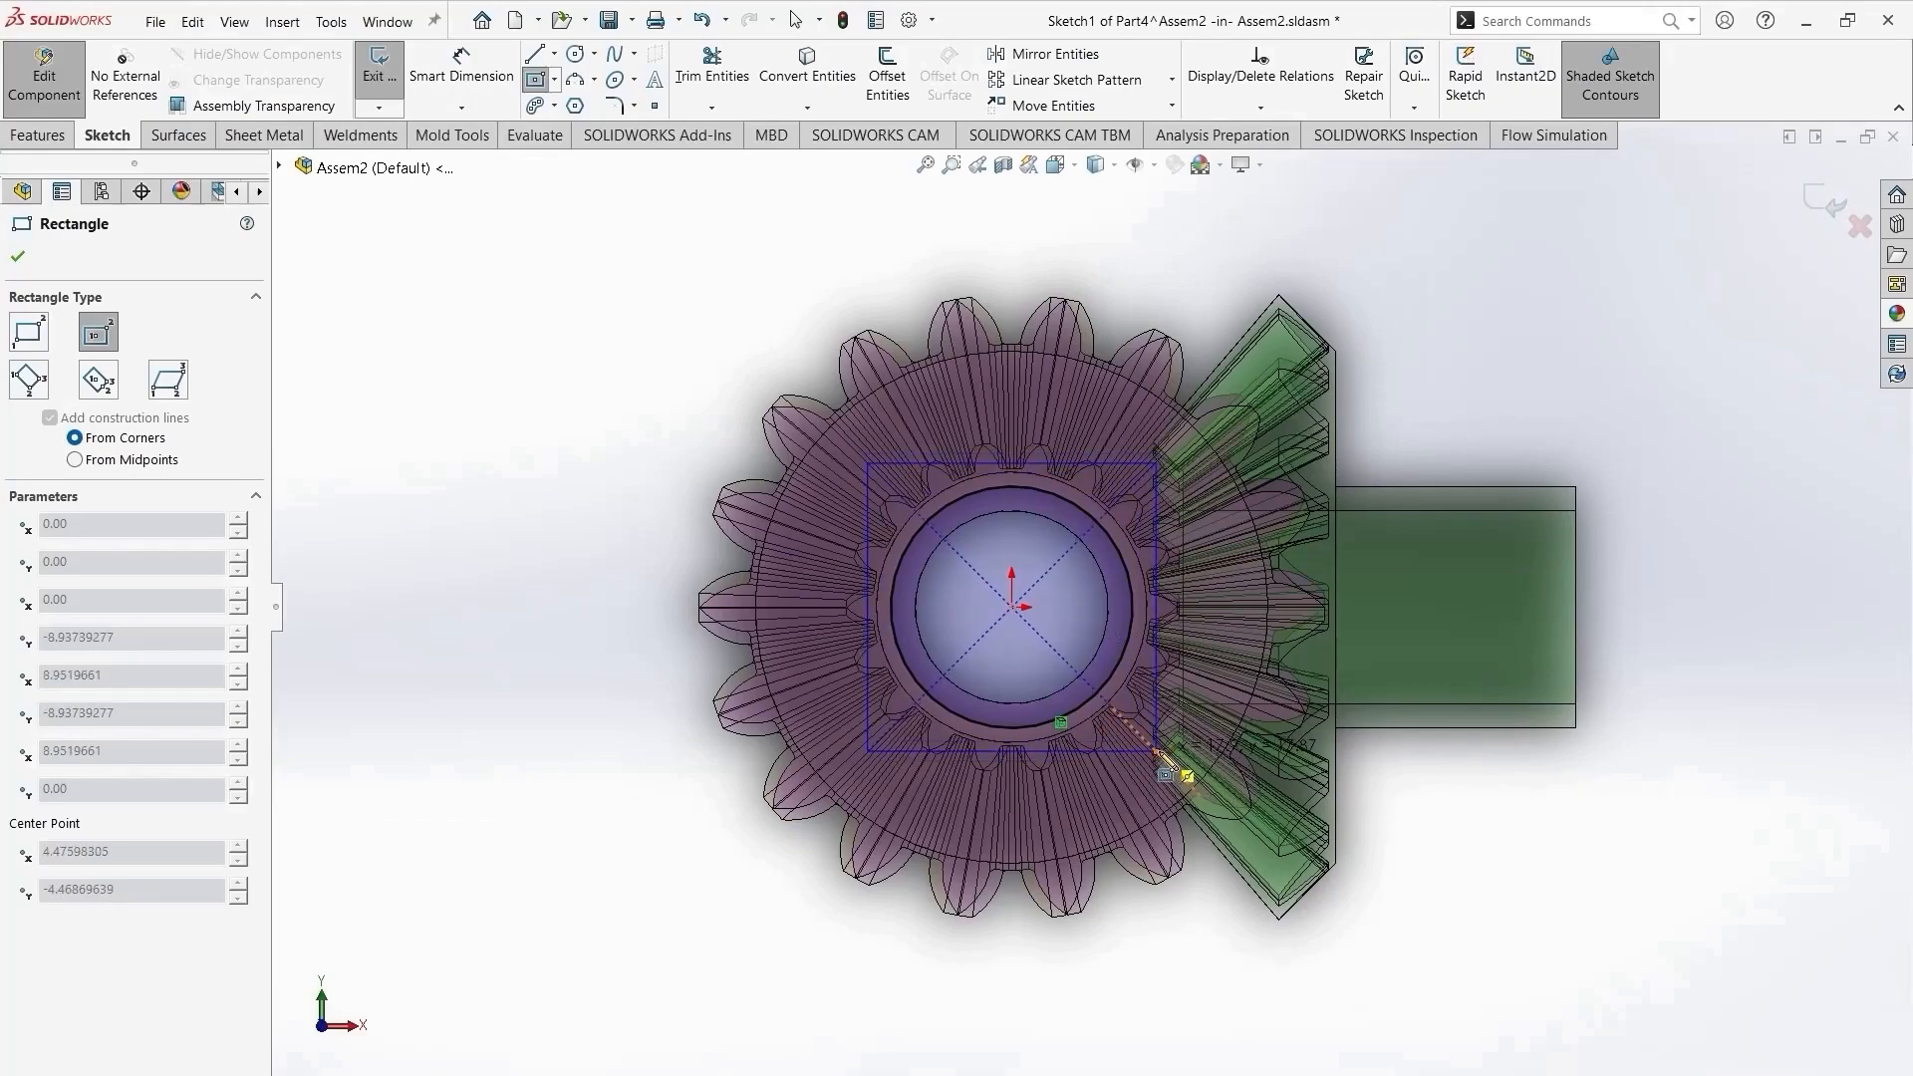
{"action": "left_click", "coordinate": [1155, 752]}
{"action": "left_click", "coordinate": [18, 257]}
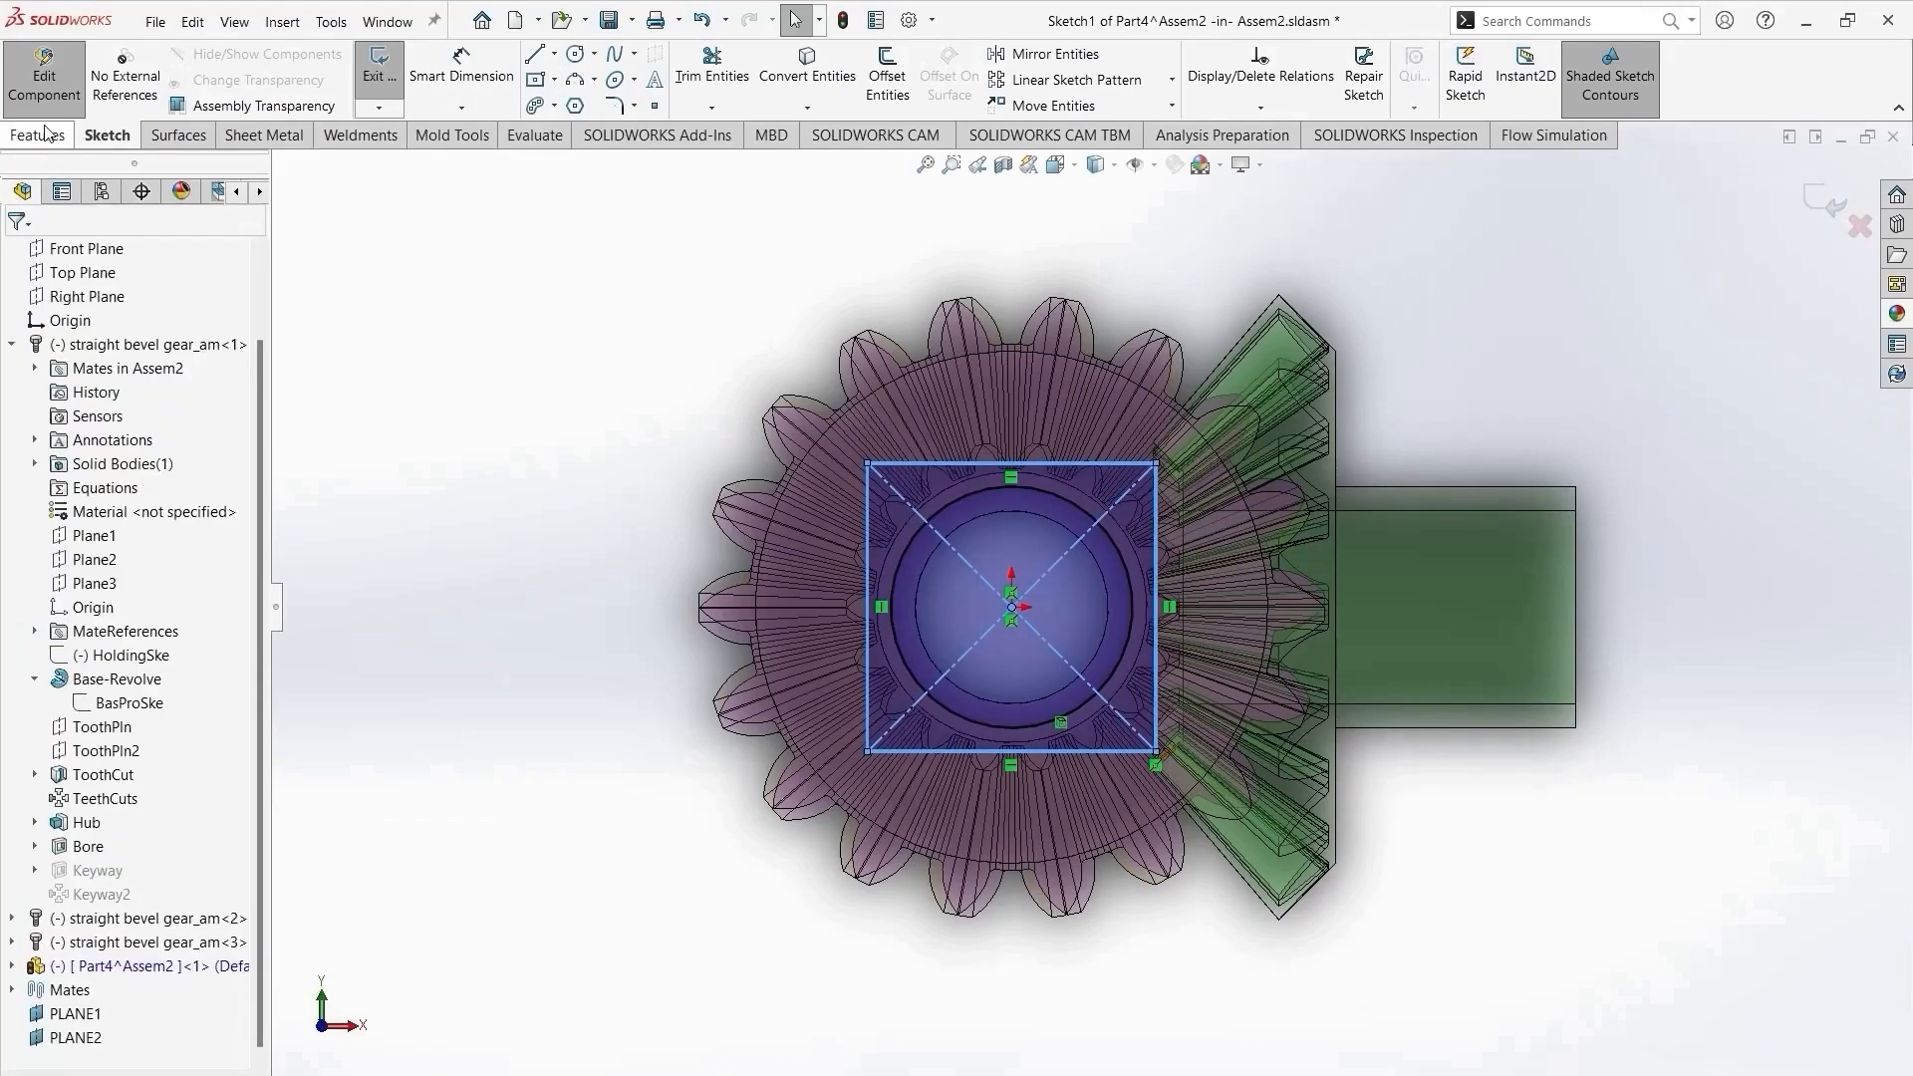
Extrude the square profile with its round hole as a Blind boss, 5 mm deep.
{"action": "left_click", "coordinate": [39, 136]}
{"action": "left_click", "coordinate": [390, 75]}
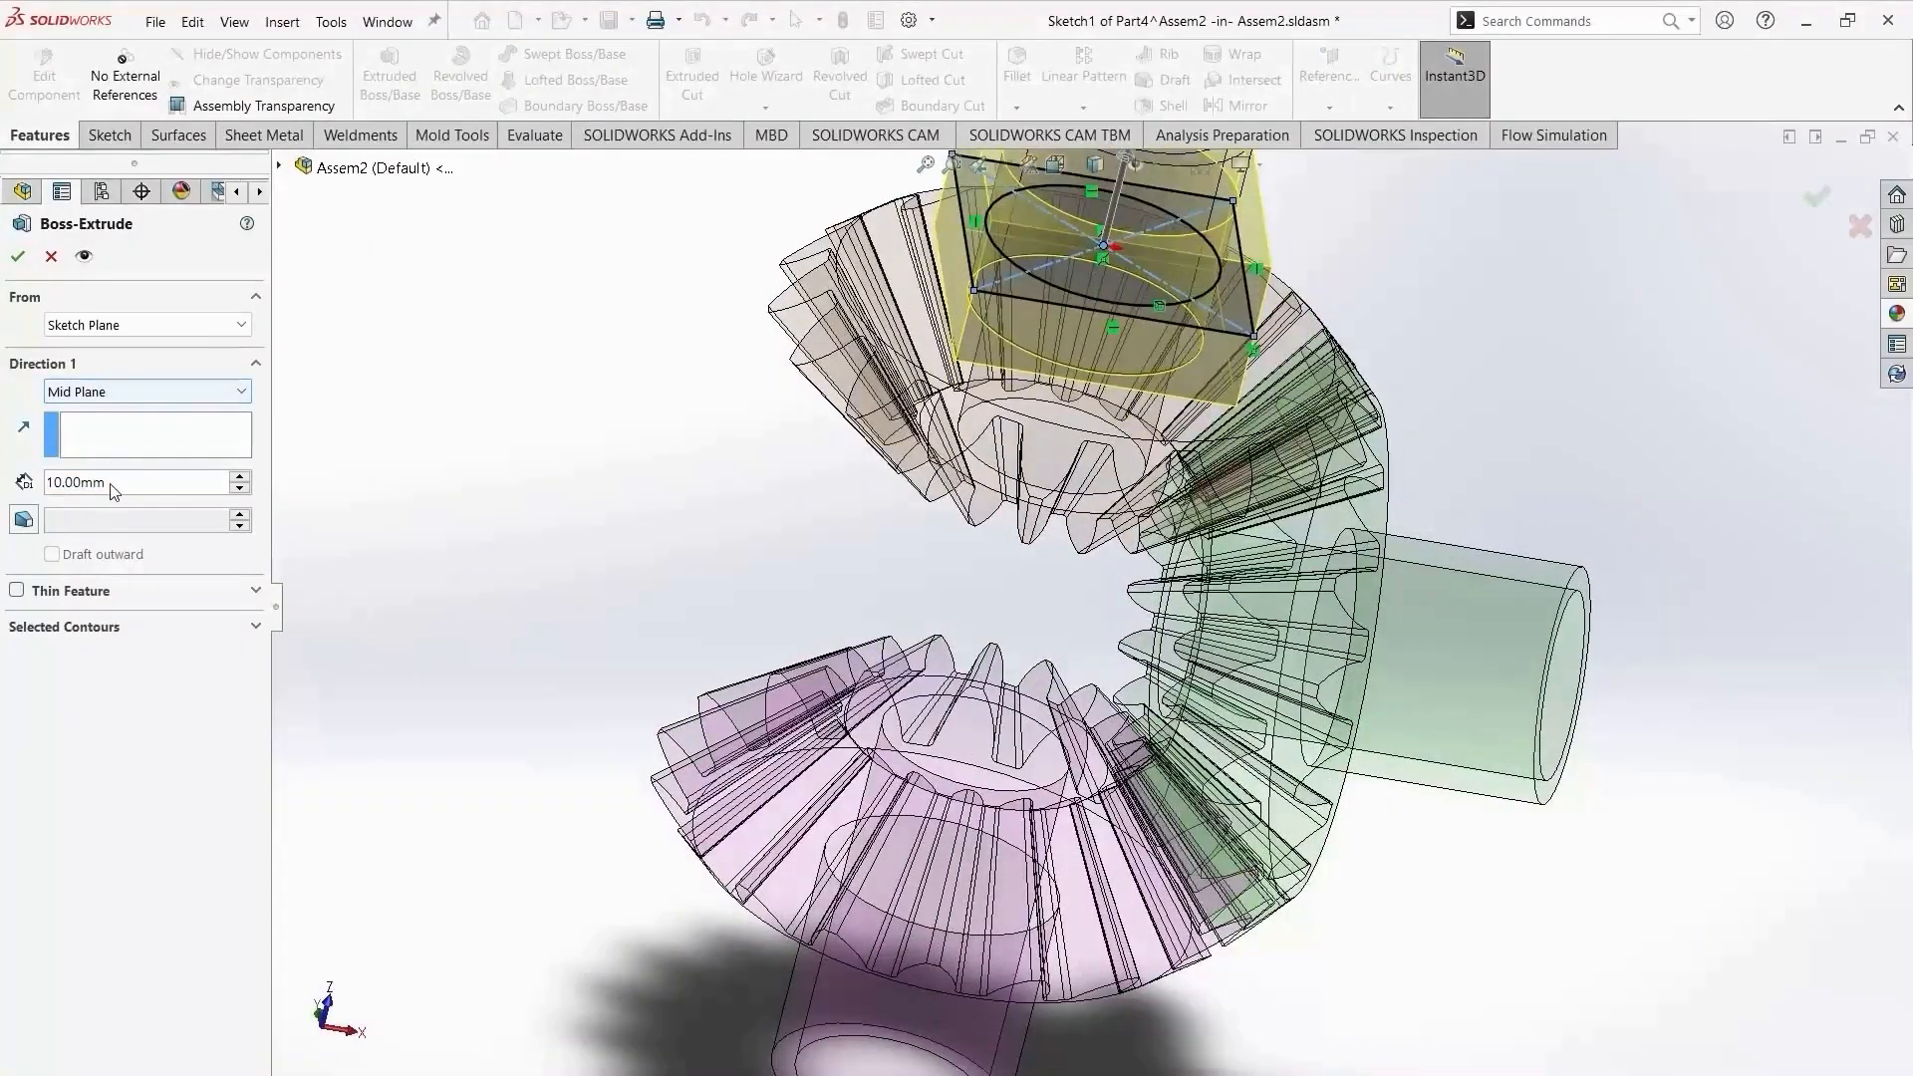
{"action": "double_click", "coordinate": [113, 484]}
{"action": "type", "text": "5"}
{"action": "key", "text": "Return"}
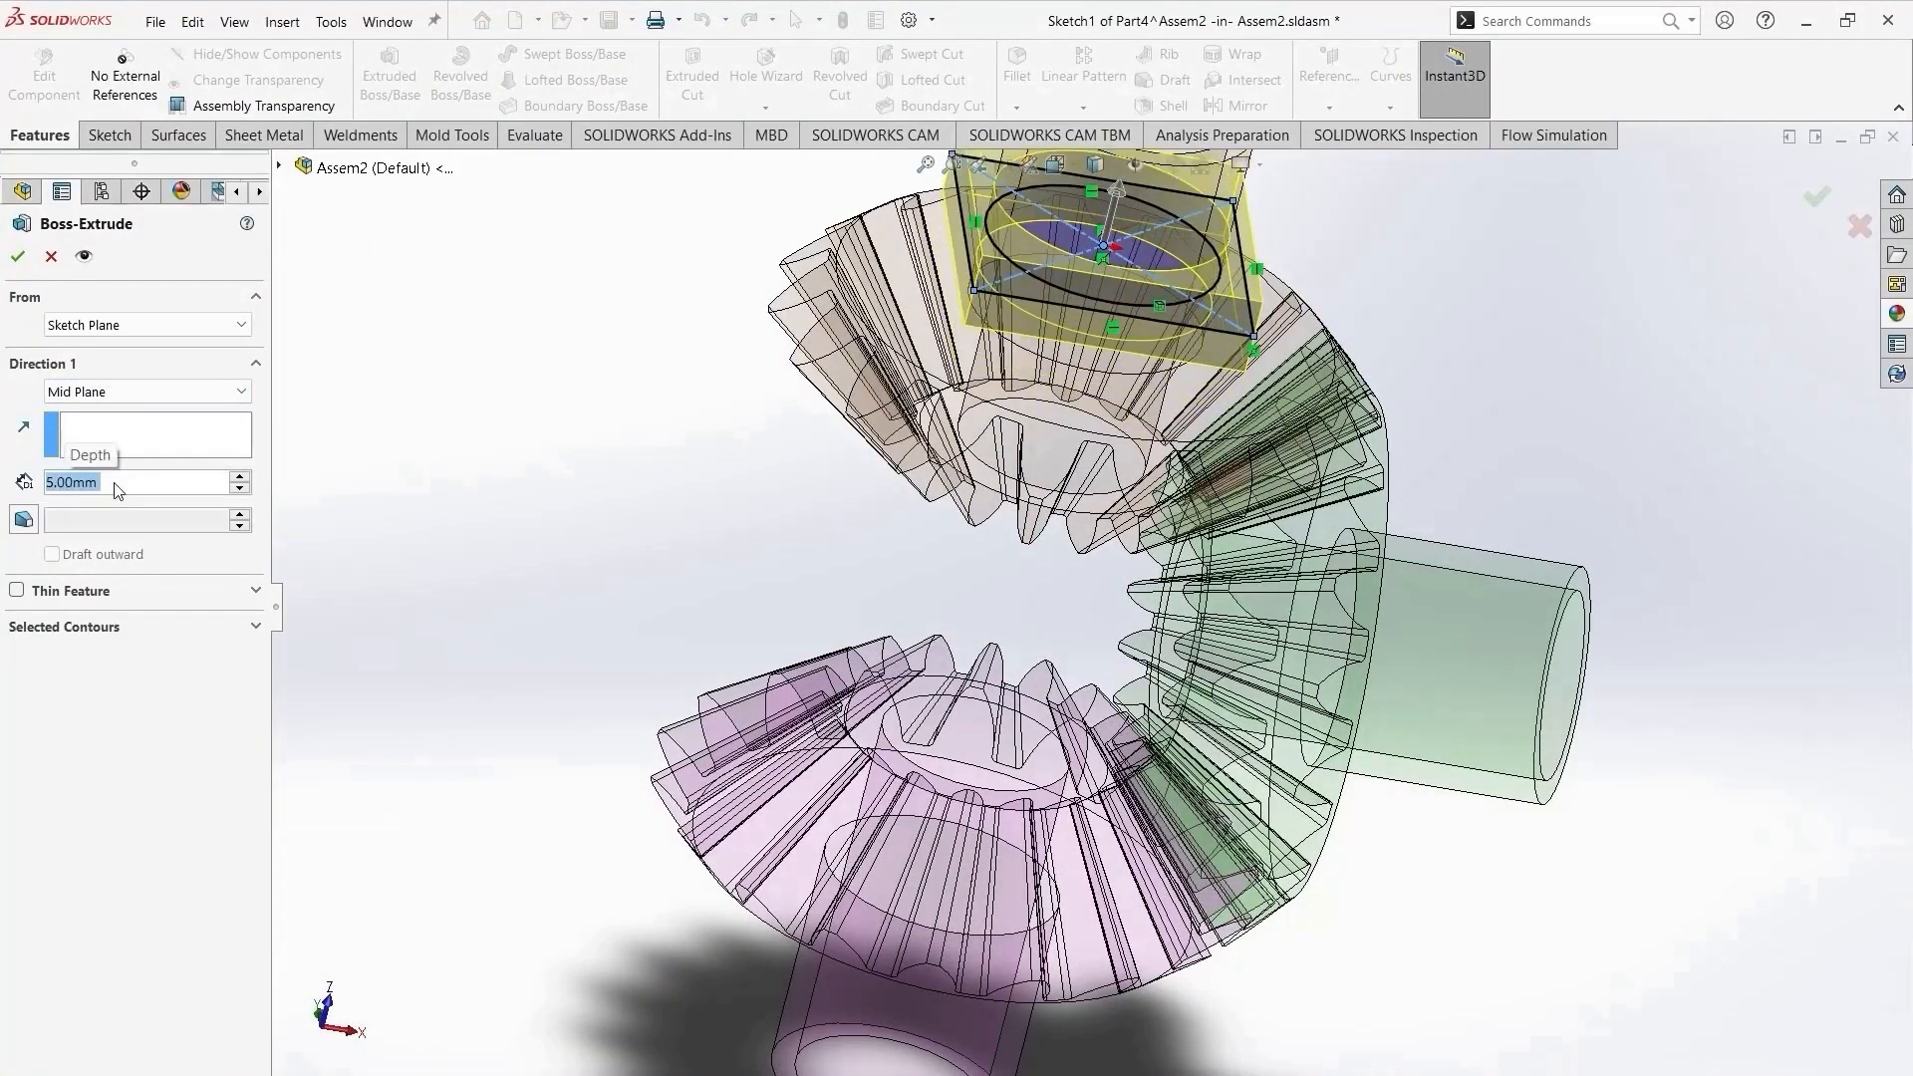
{"action": "left_click", "coordinate": [73, 390]}
{"action": "left_click", "coordinate": [70, 405]}
{"action": "middle_click_drag", "start_coordinate": [581, 482], "coordinate": [883, 416]}
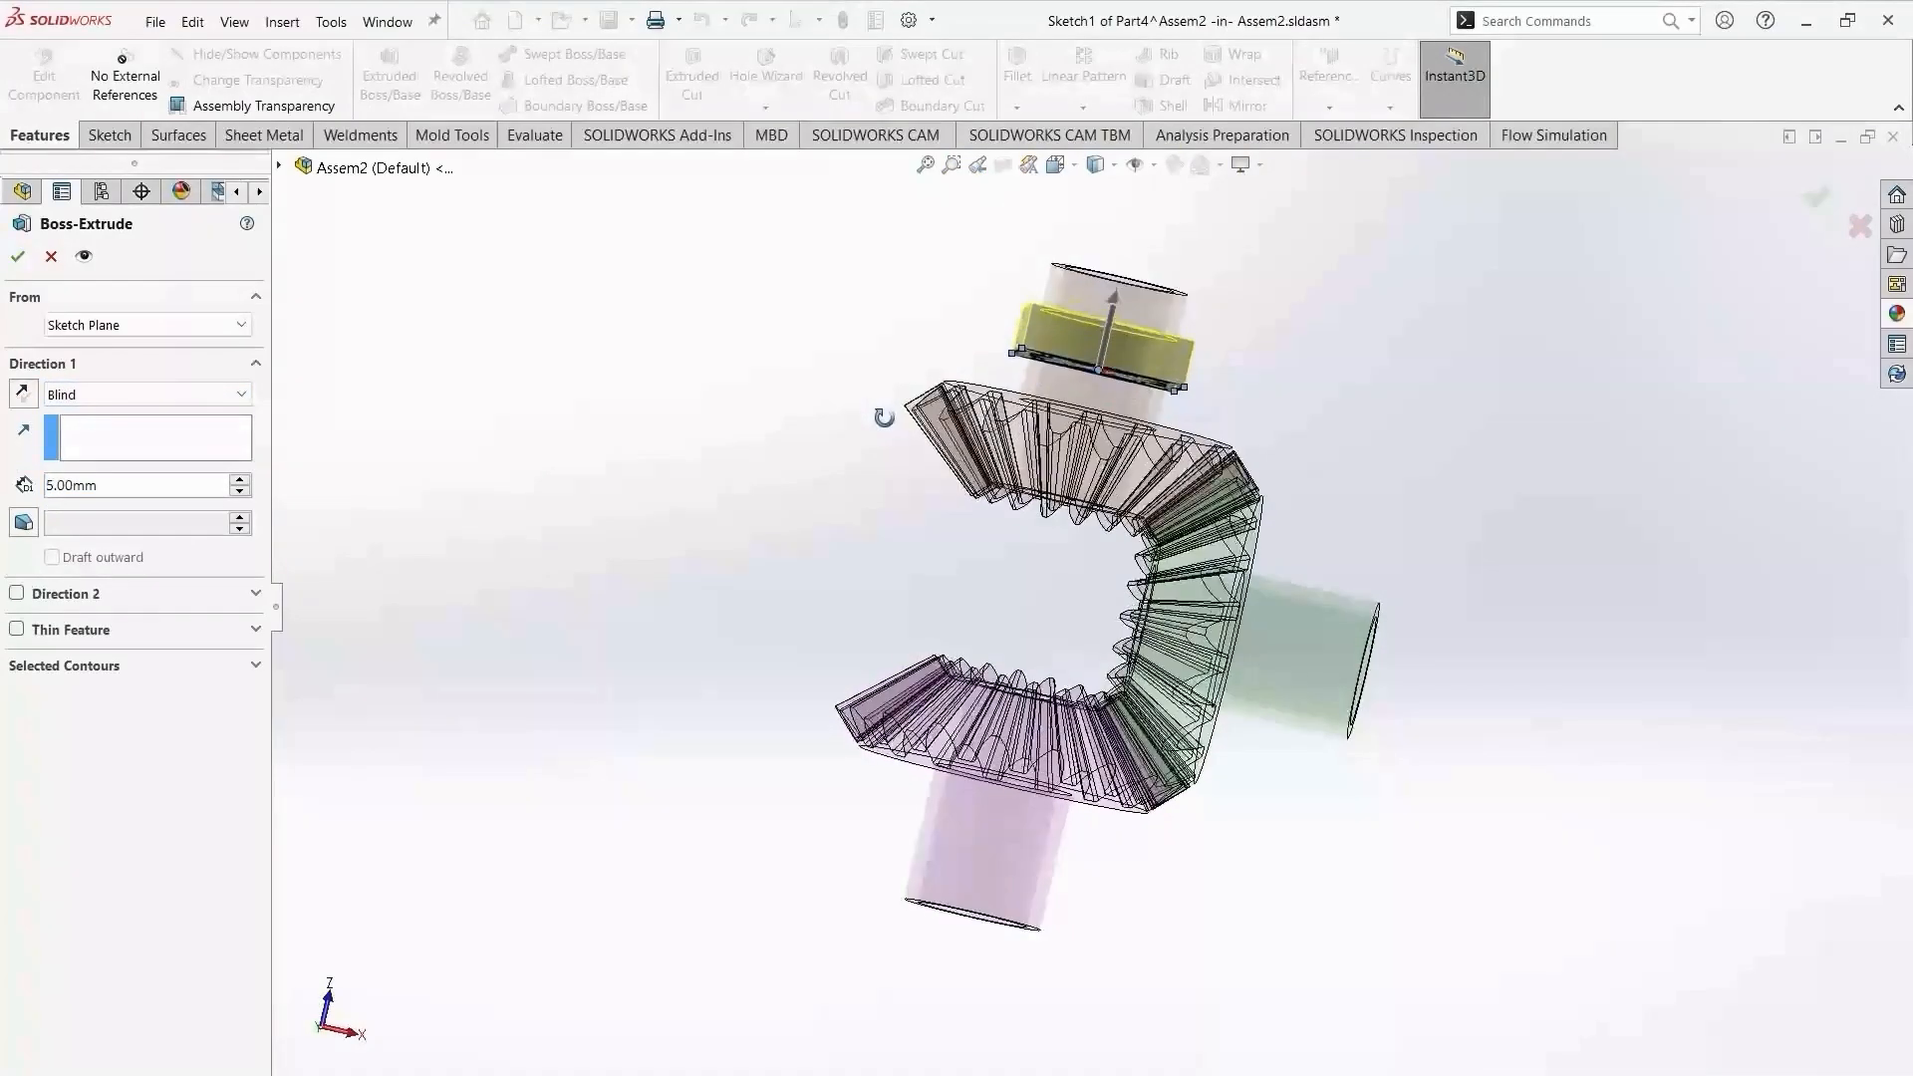
{"action": "left_click", "coordinate": [16, 258]}
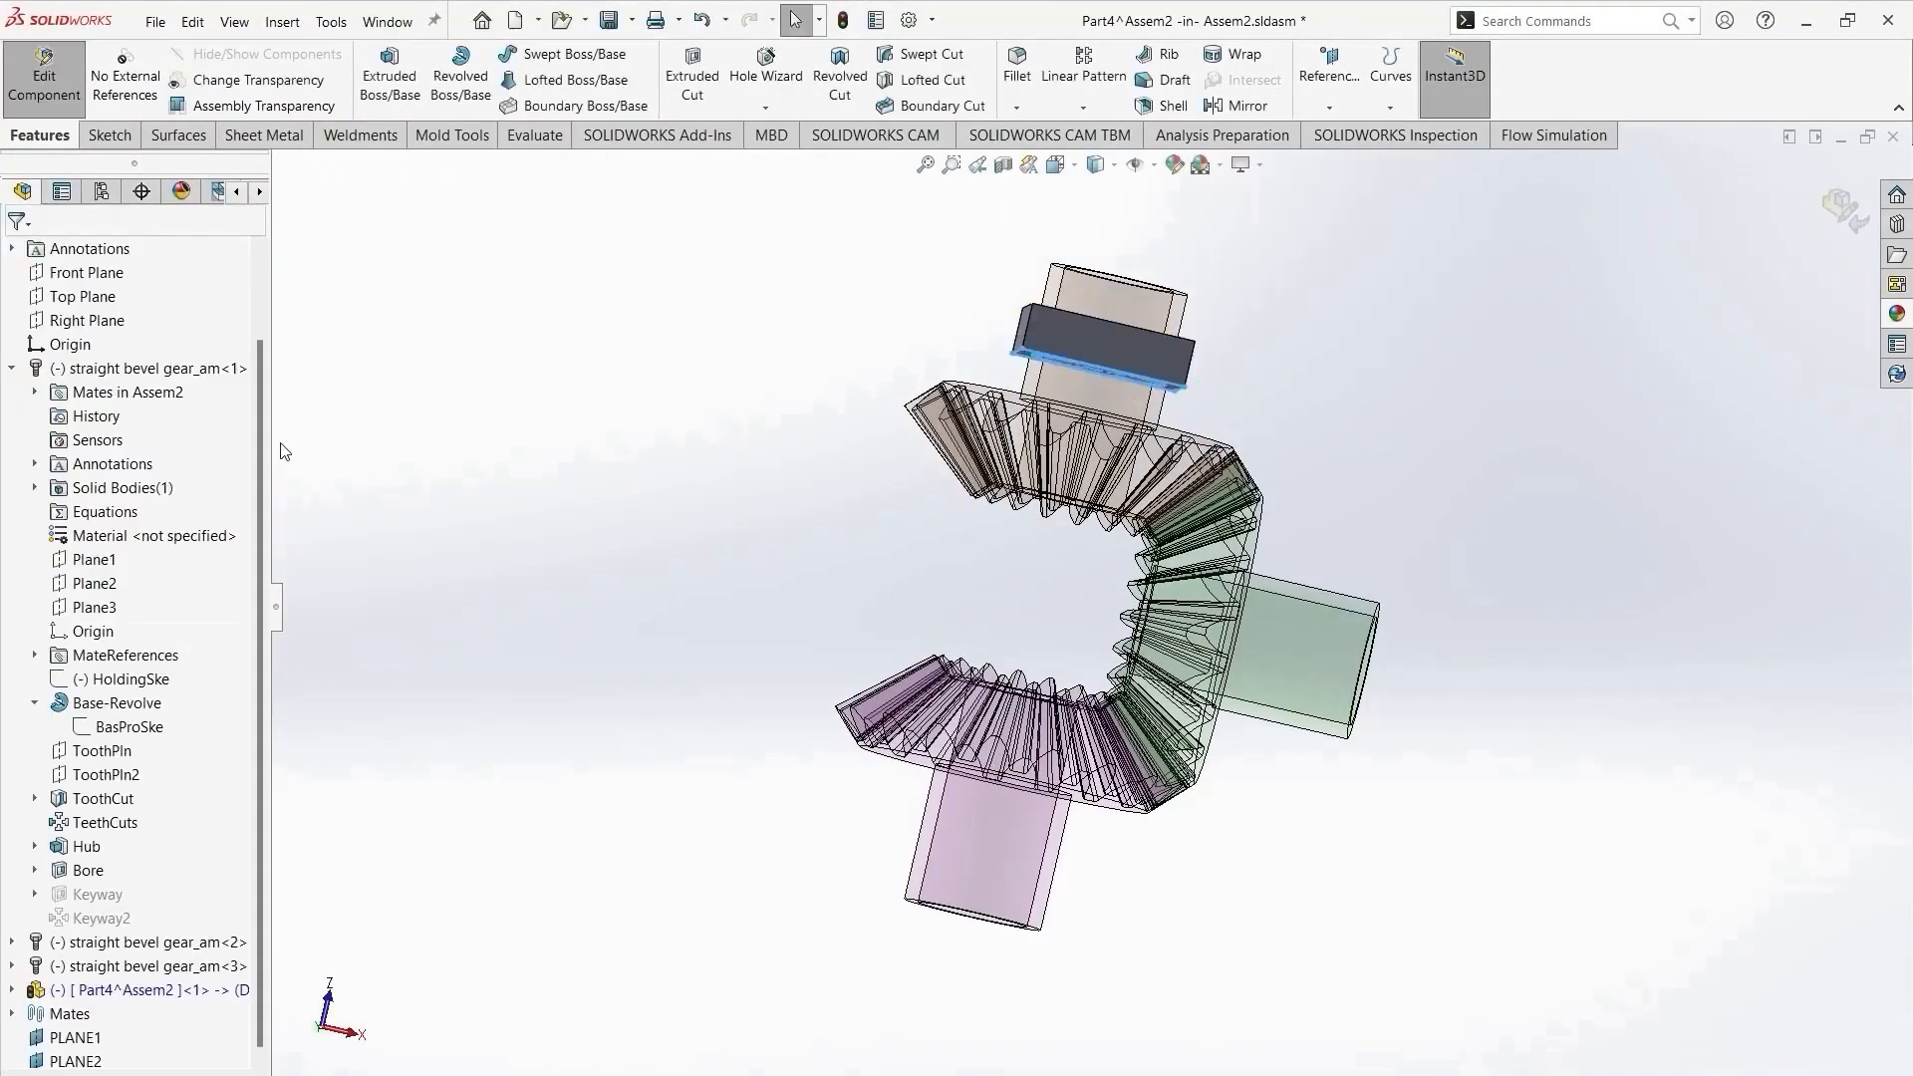
Try to mirror the square block extrusion about the assembly's PLANE1.
{"action": "left_click", "coordinate": [1242, 106]}
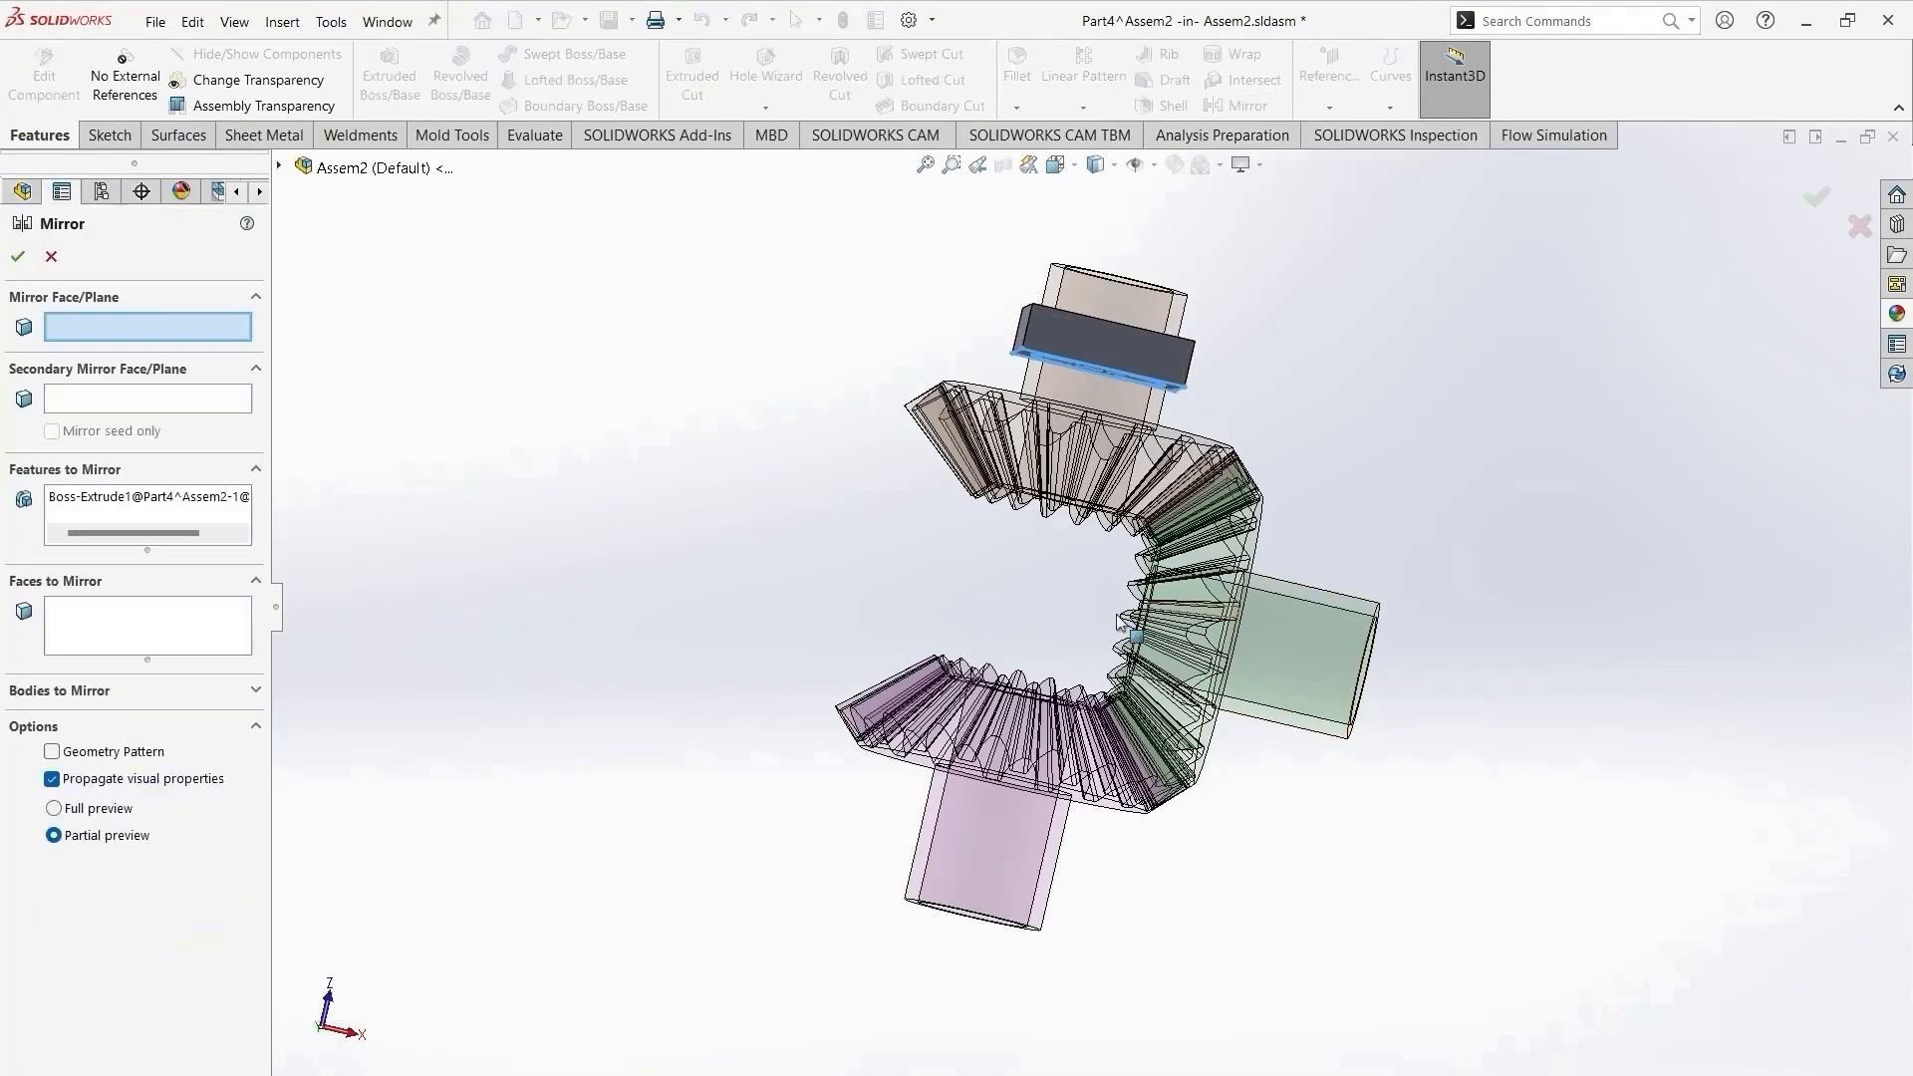
{"action": "left_click", "coordinate": [280, 167]}
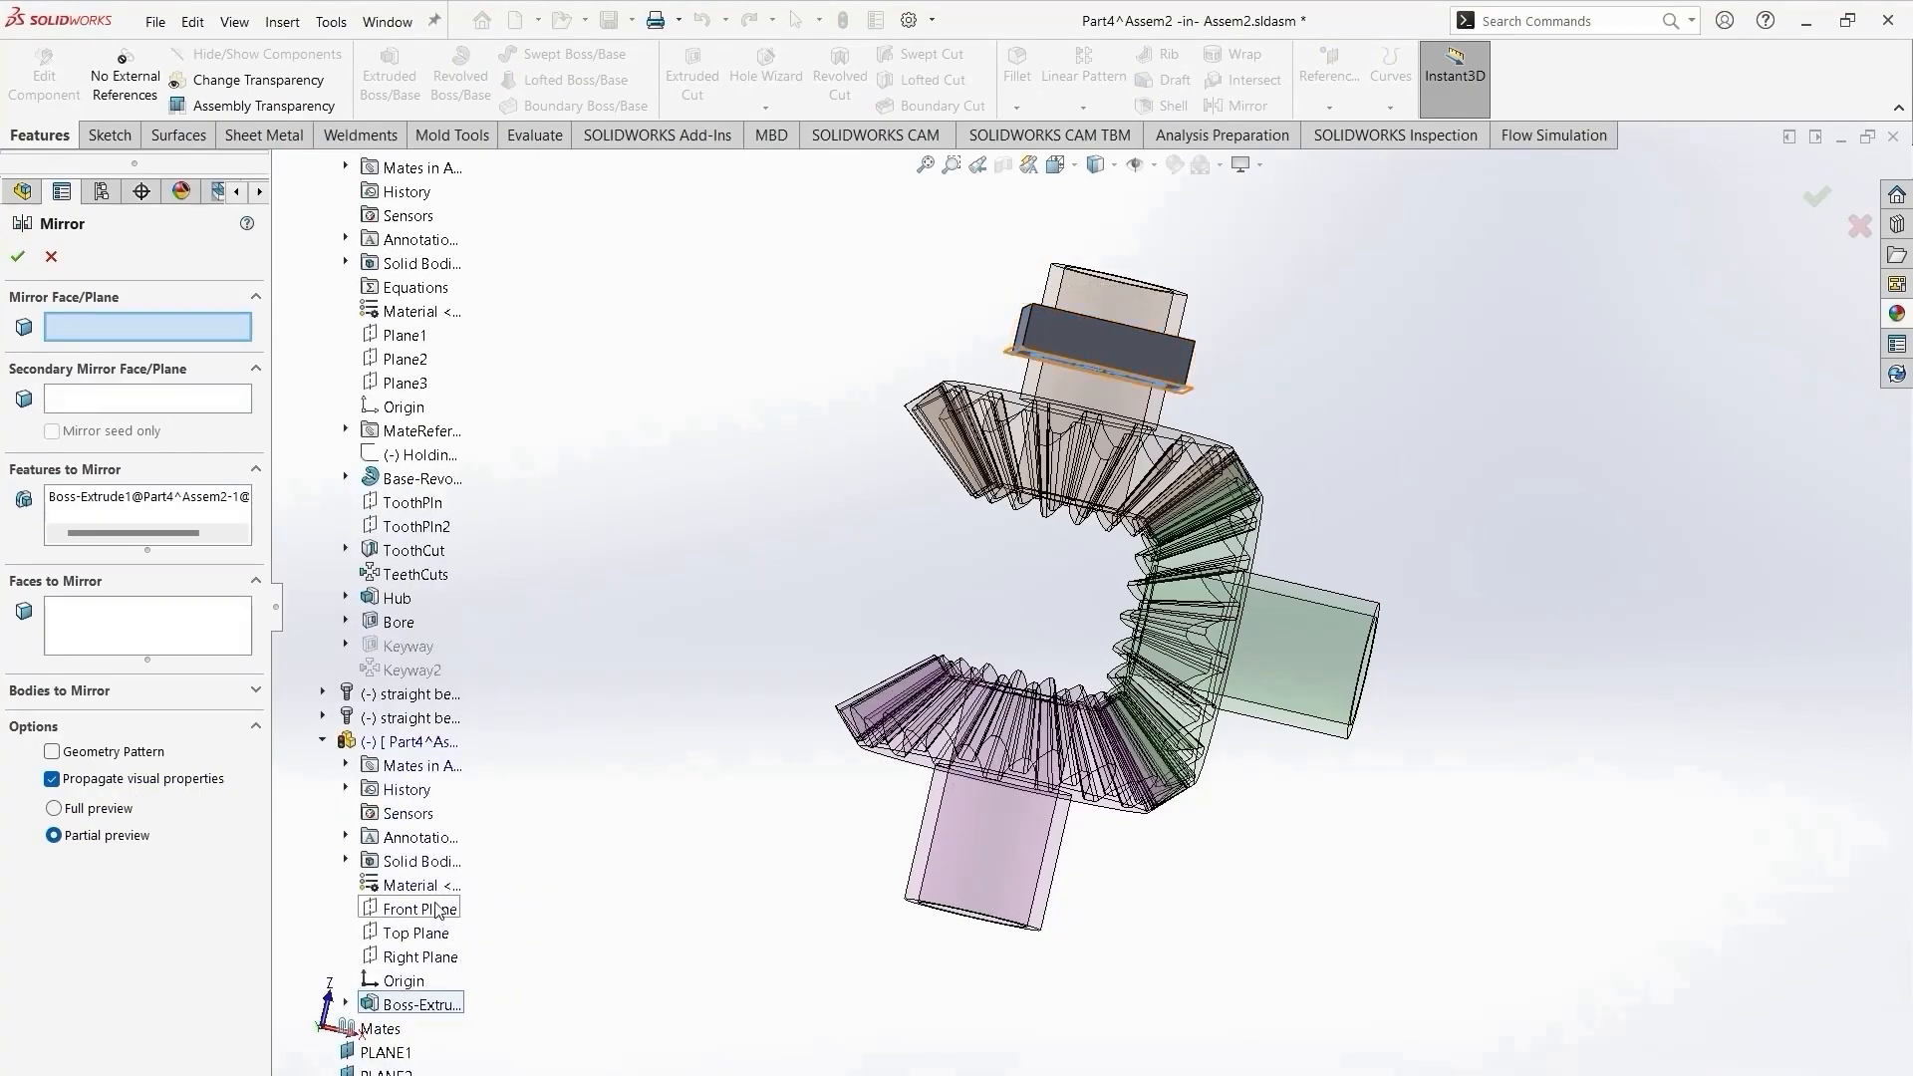
{"action": "left_click", "coordinate": [383, 1054]}
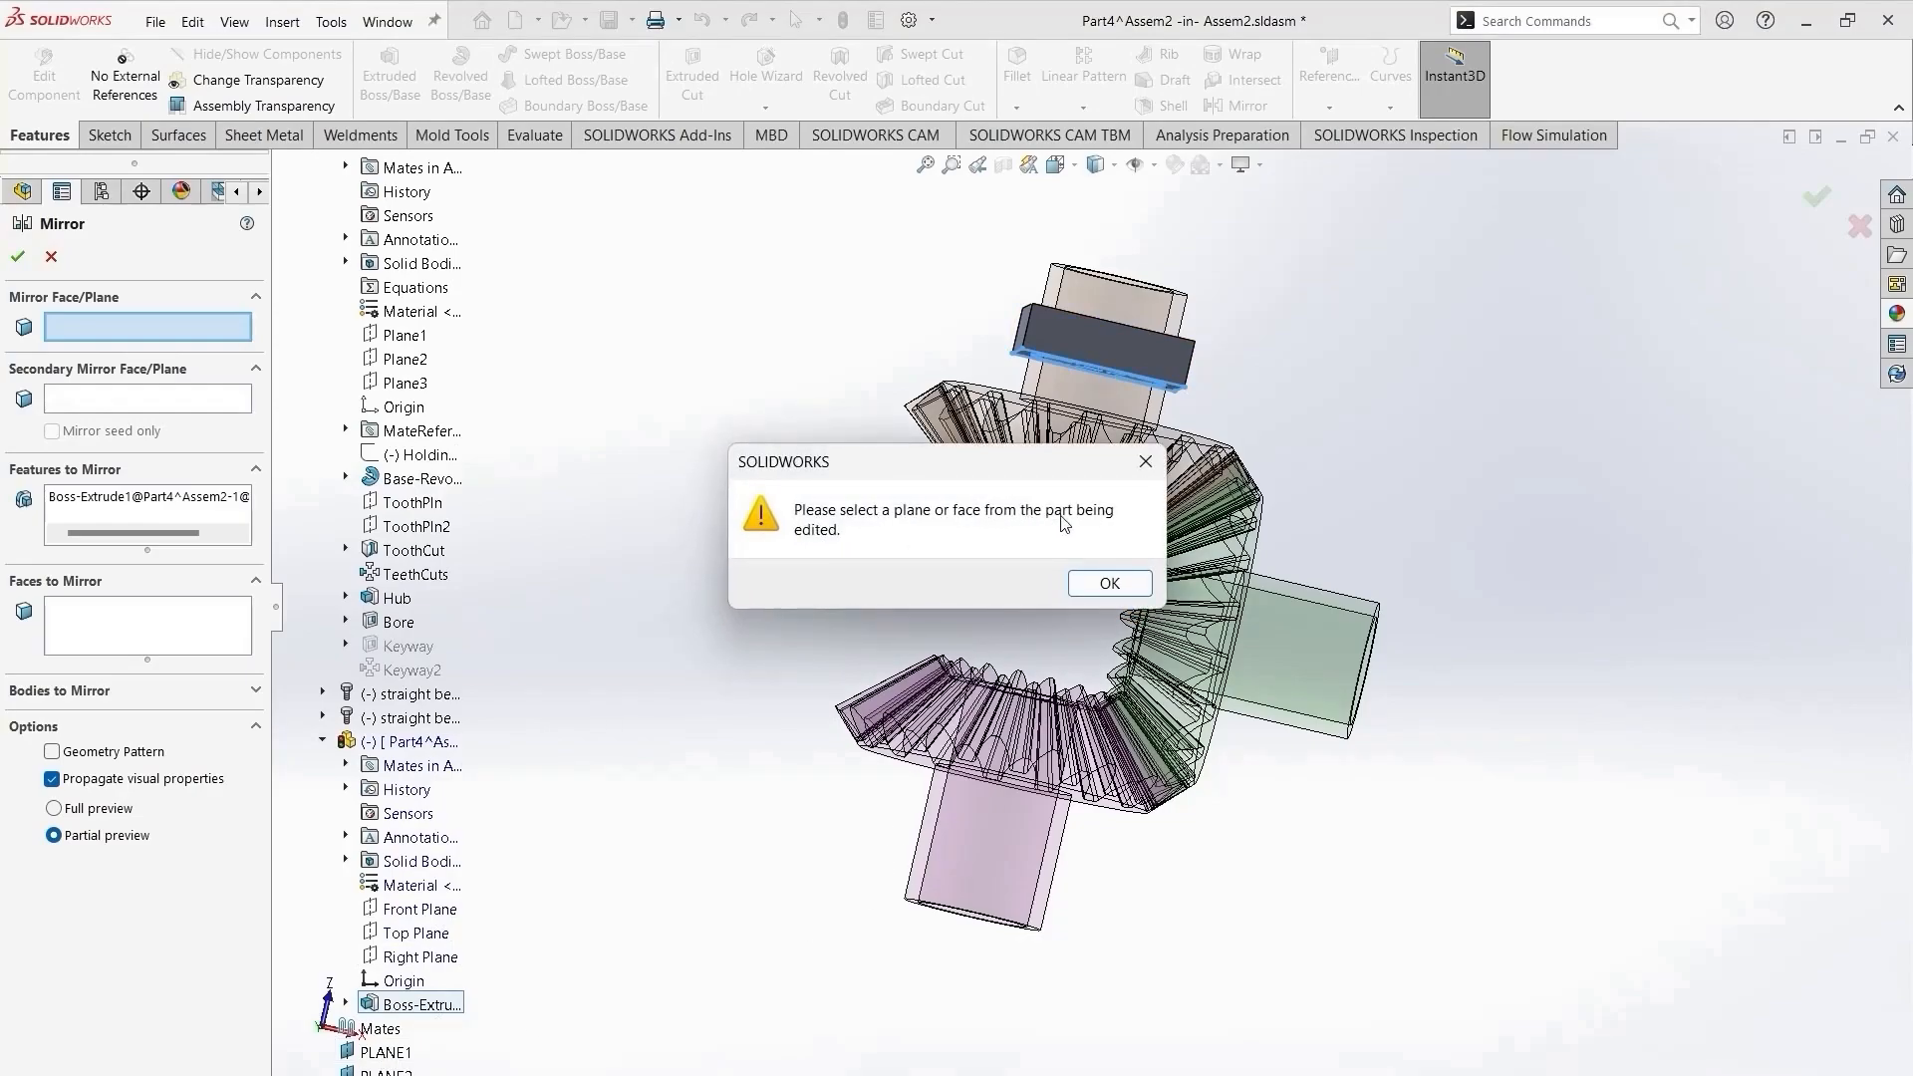
{"action": "left_click", "coordinate": [1145, 465]}
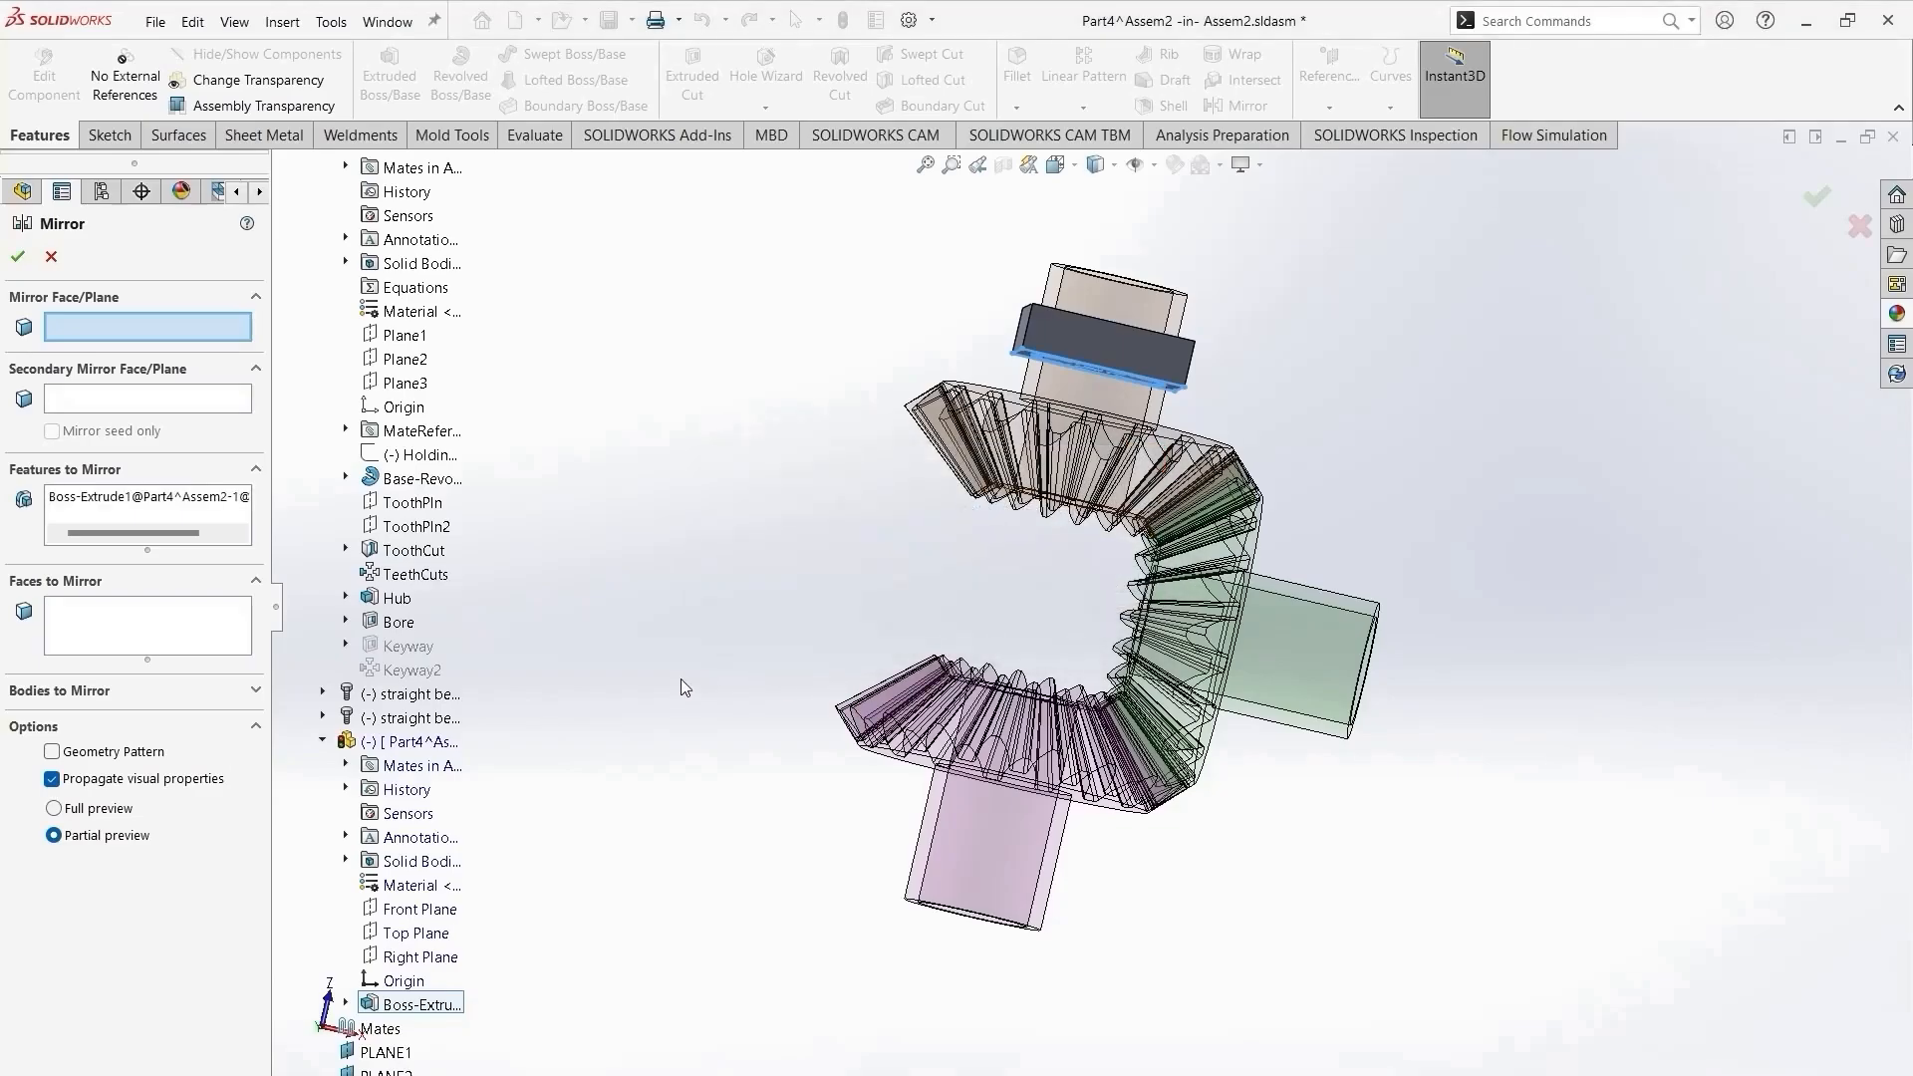
{"action": "left_click", "coordinate": [49, 258]}
Start a new sketch in the bracket part on the end face of the lower purple gear's hub.
{"action": "middle_click_drag", "start_coordinate": [718, 913], "coordinate": [803, 743]}
{"action": "scroll", "coordinate": [1058, 762], "scroll_direction": "down", "scroll_amount": 3}
{"action": "left_click", "coordinate": [1065, 748]}
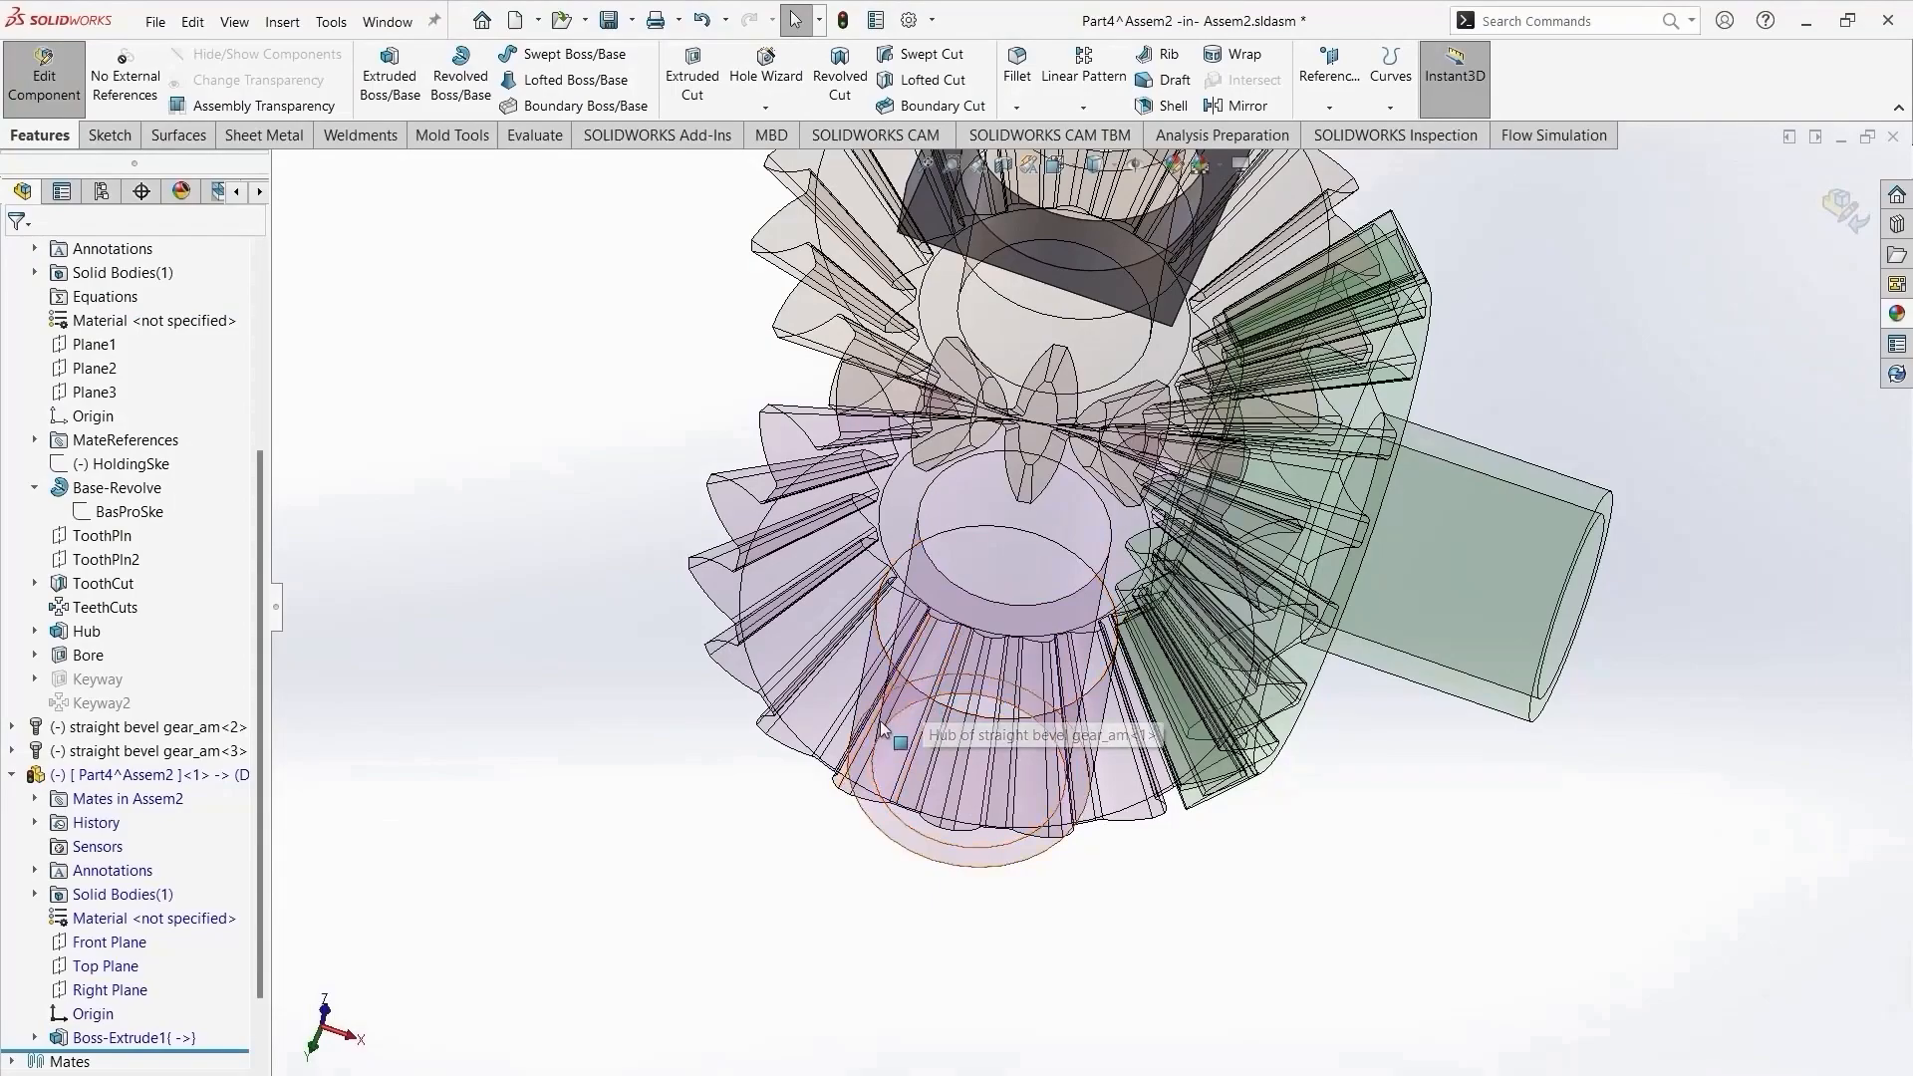
{"action": "middle_click_drag", "start_coordinate": [882, 731], "coordinate": [1370, 473]}
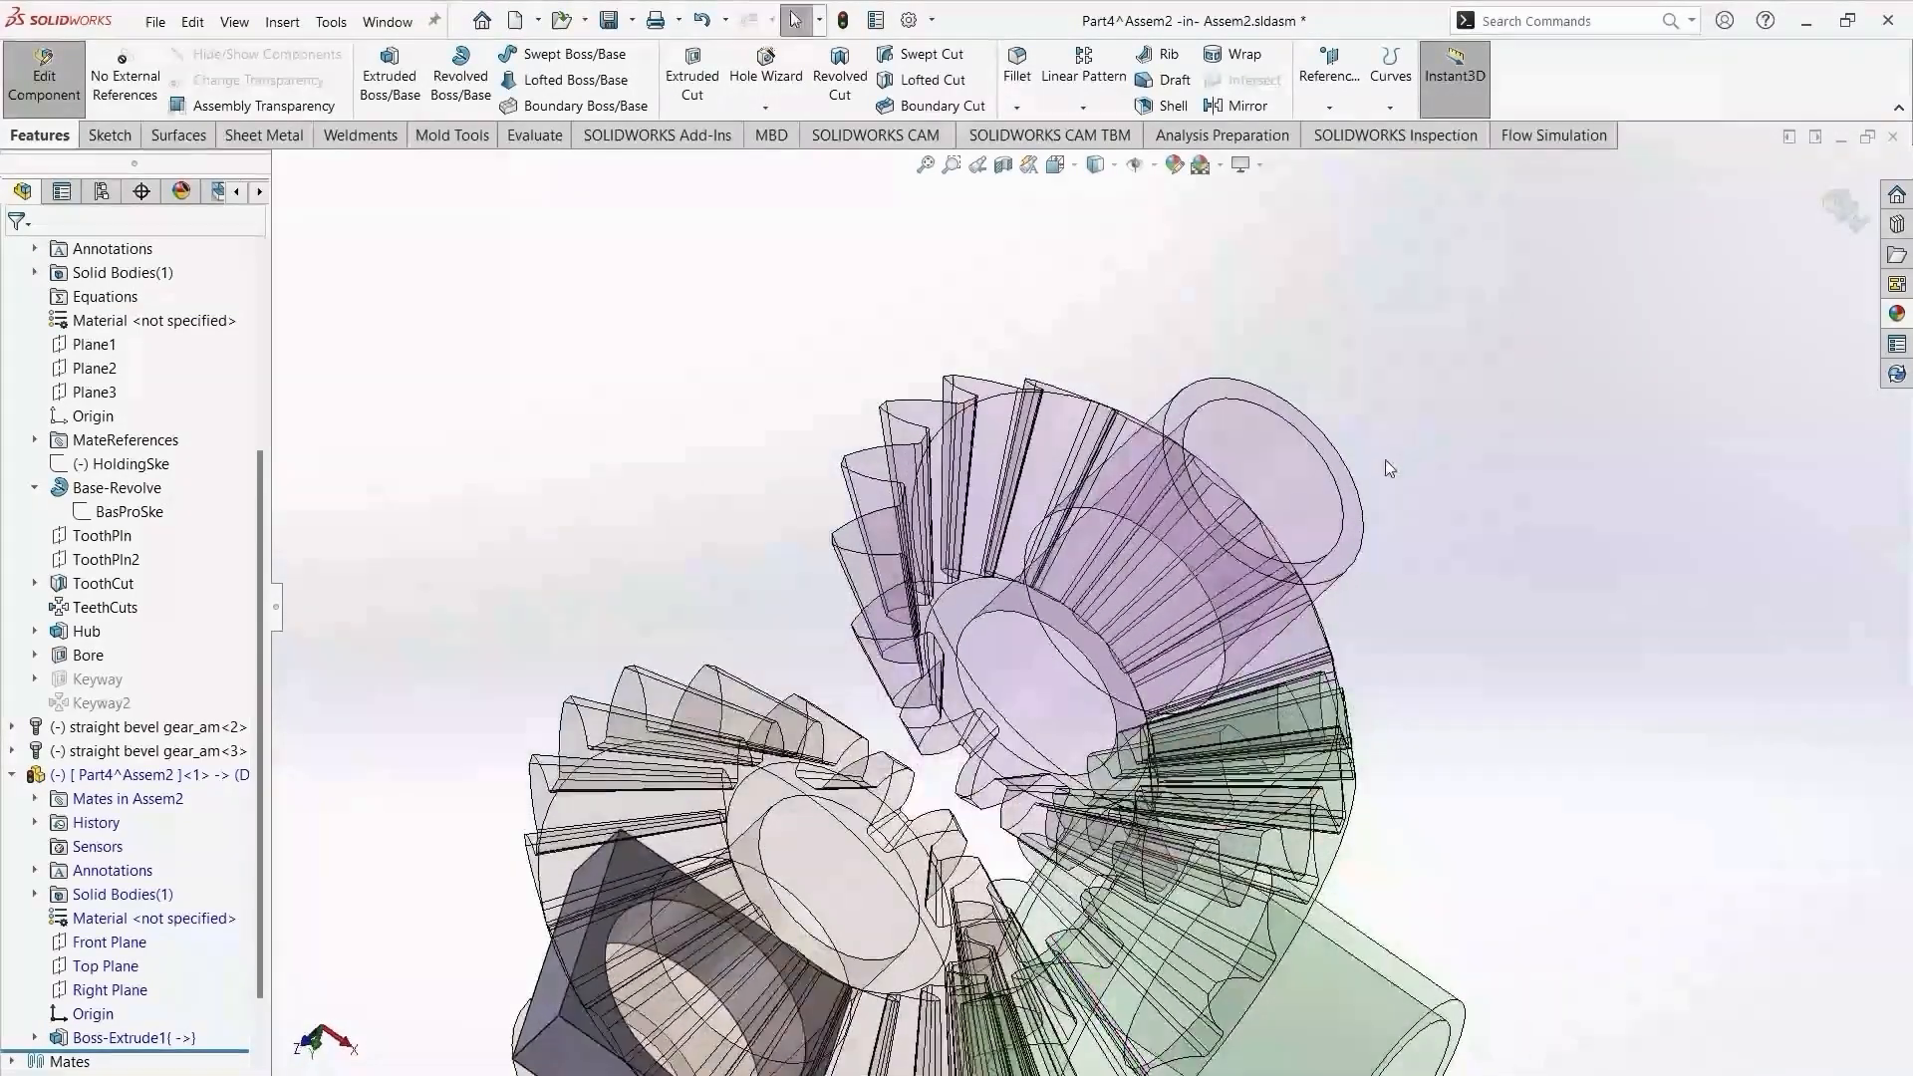
{"action": "left_click", "coordinate": [1352, 504]}
{"action": "left_click", "coordinate": [1440, 447]}
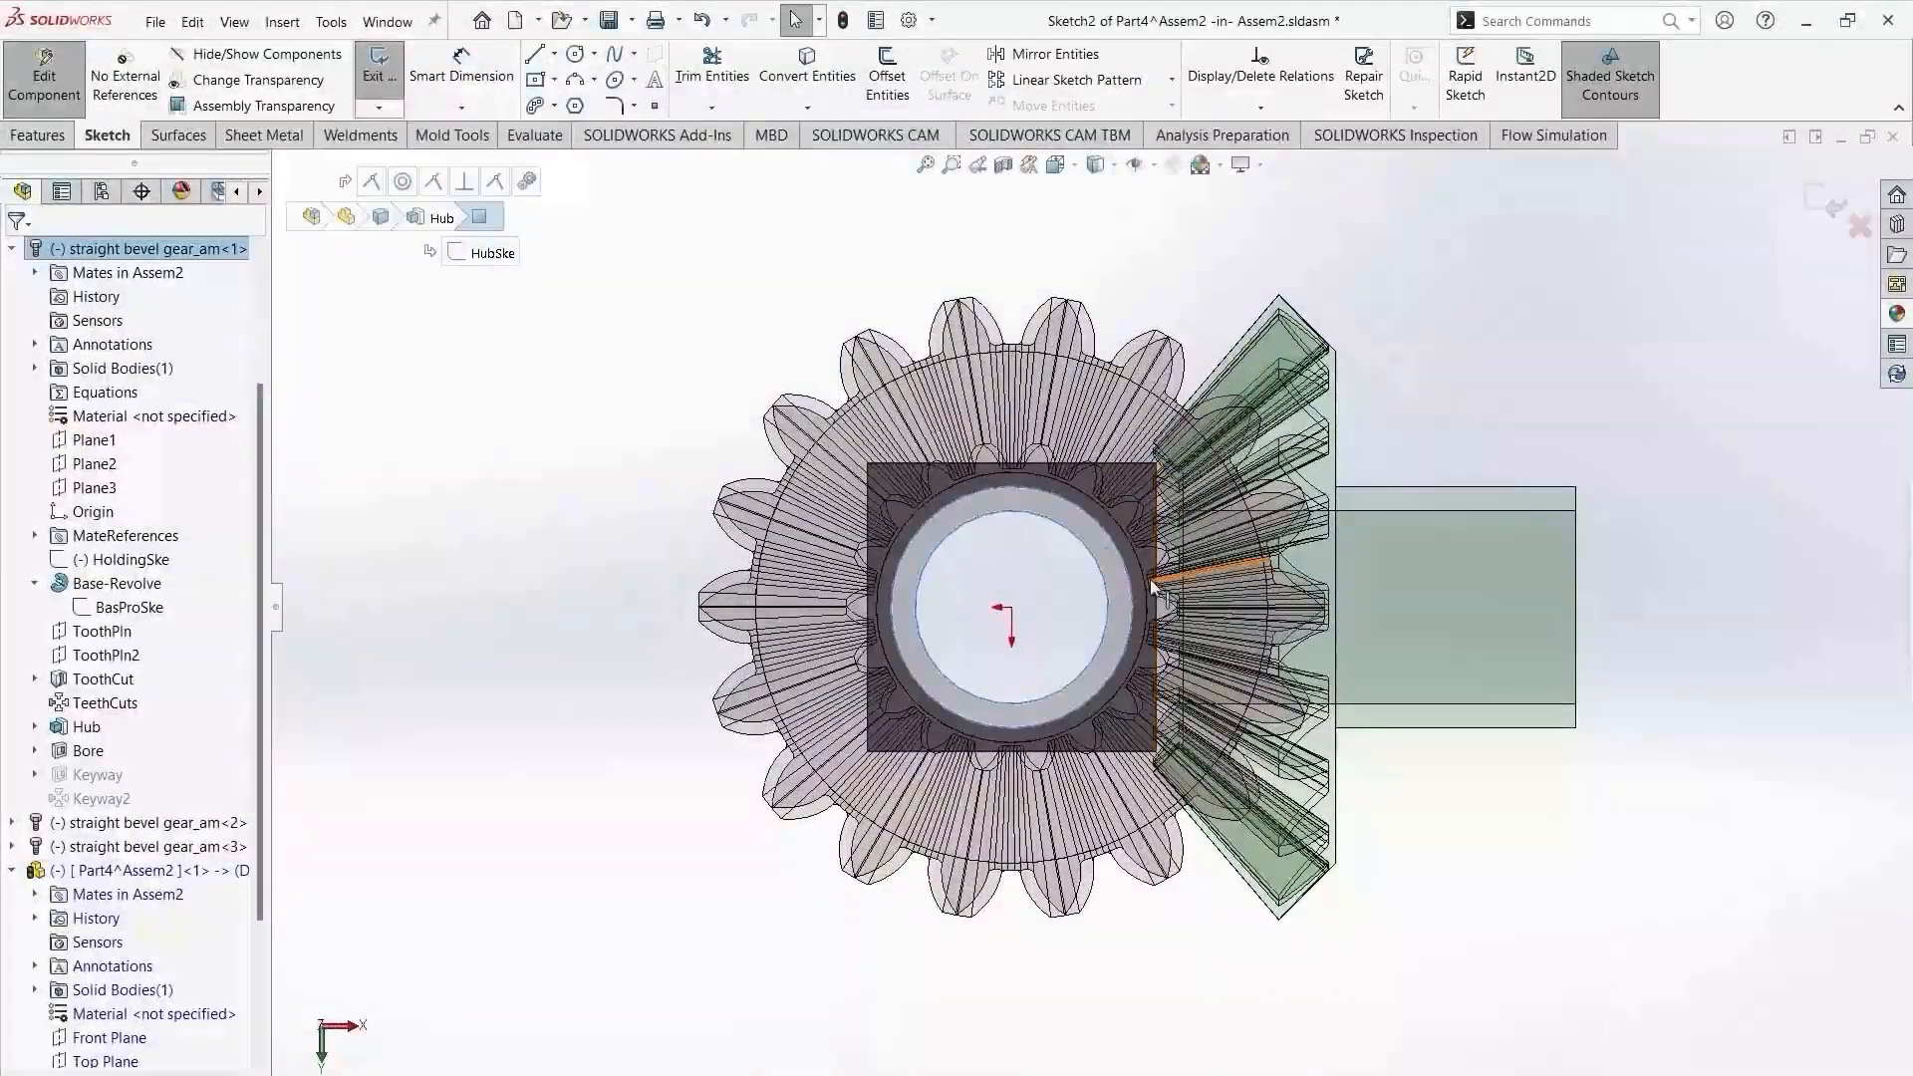
Convert the lower hub's outer circular edge into the sketch.
{"action": "left_click", "coordinate": [1135, 571]}
{"action": "left_click", "coordinate": [1118, 592]}
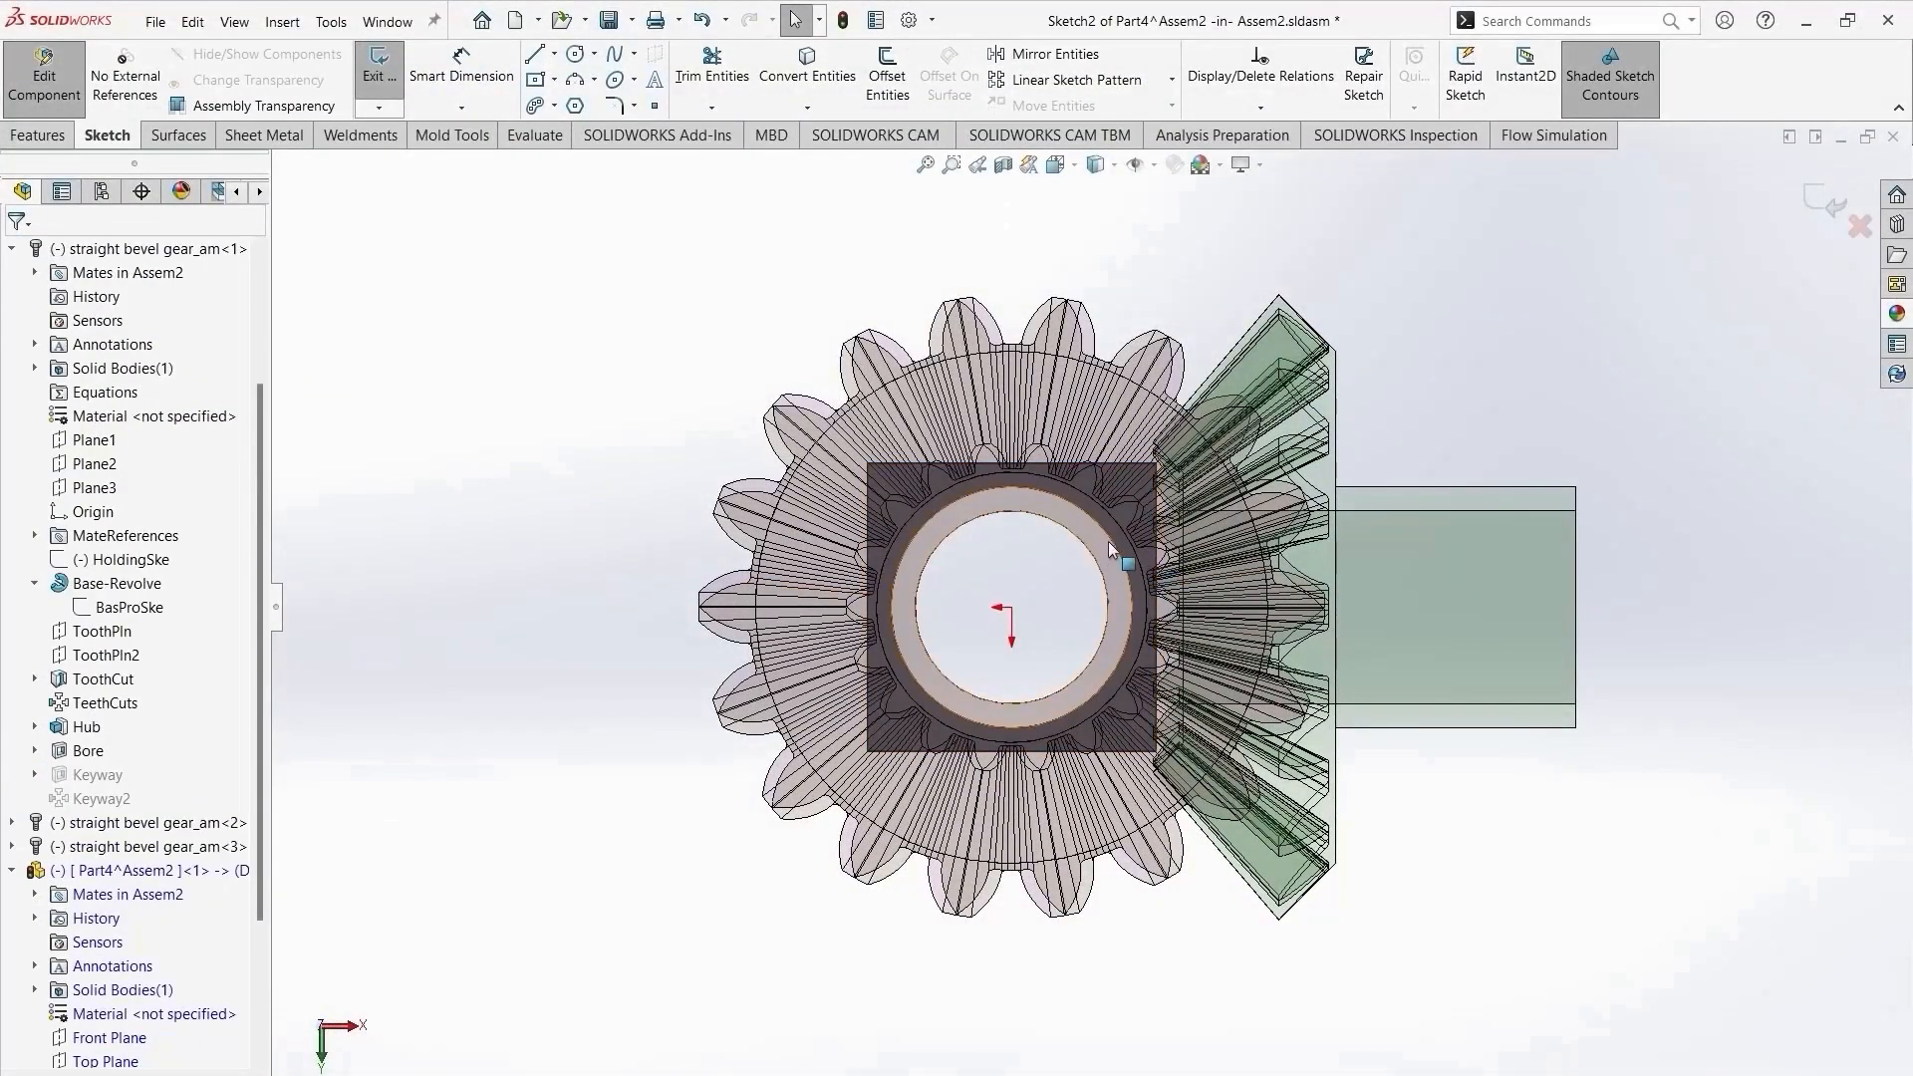
{"action": "left_click", "coordinate": [1112, 549]}
{"action": "left_click", "coordinate": [807, 70]}
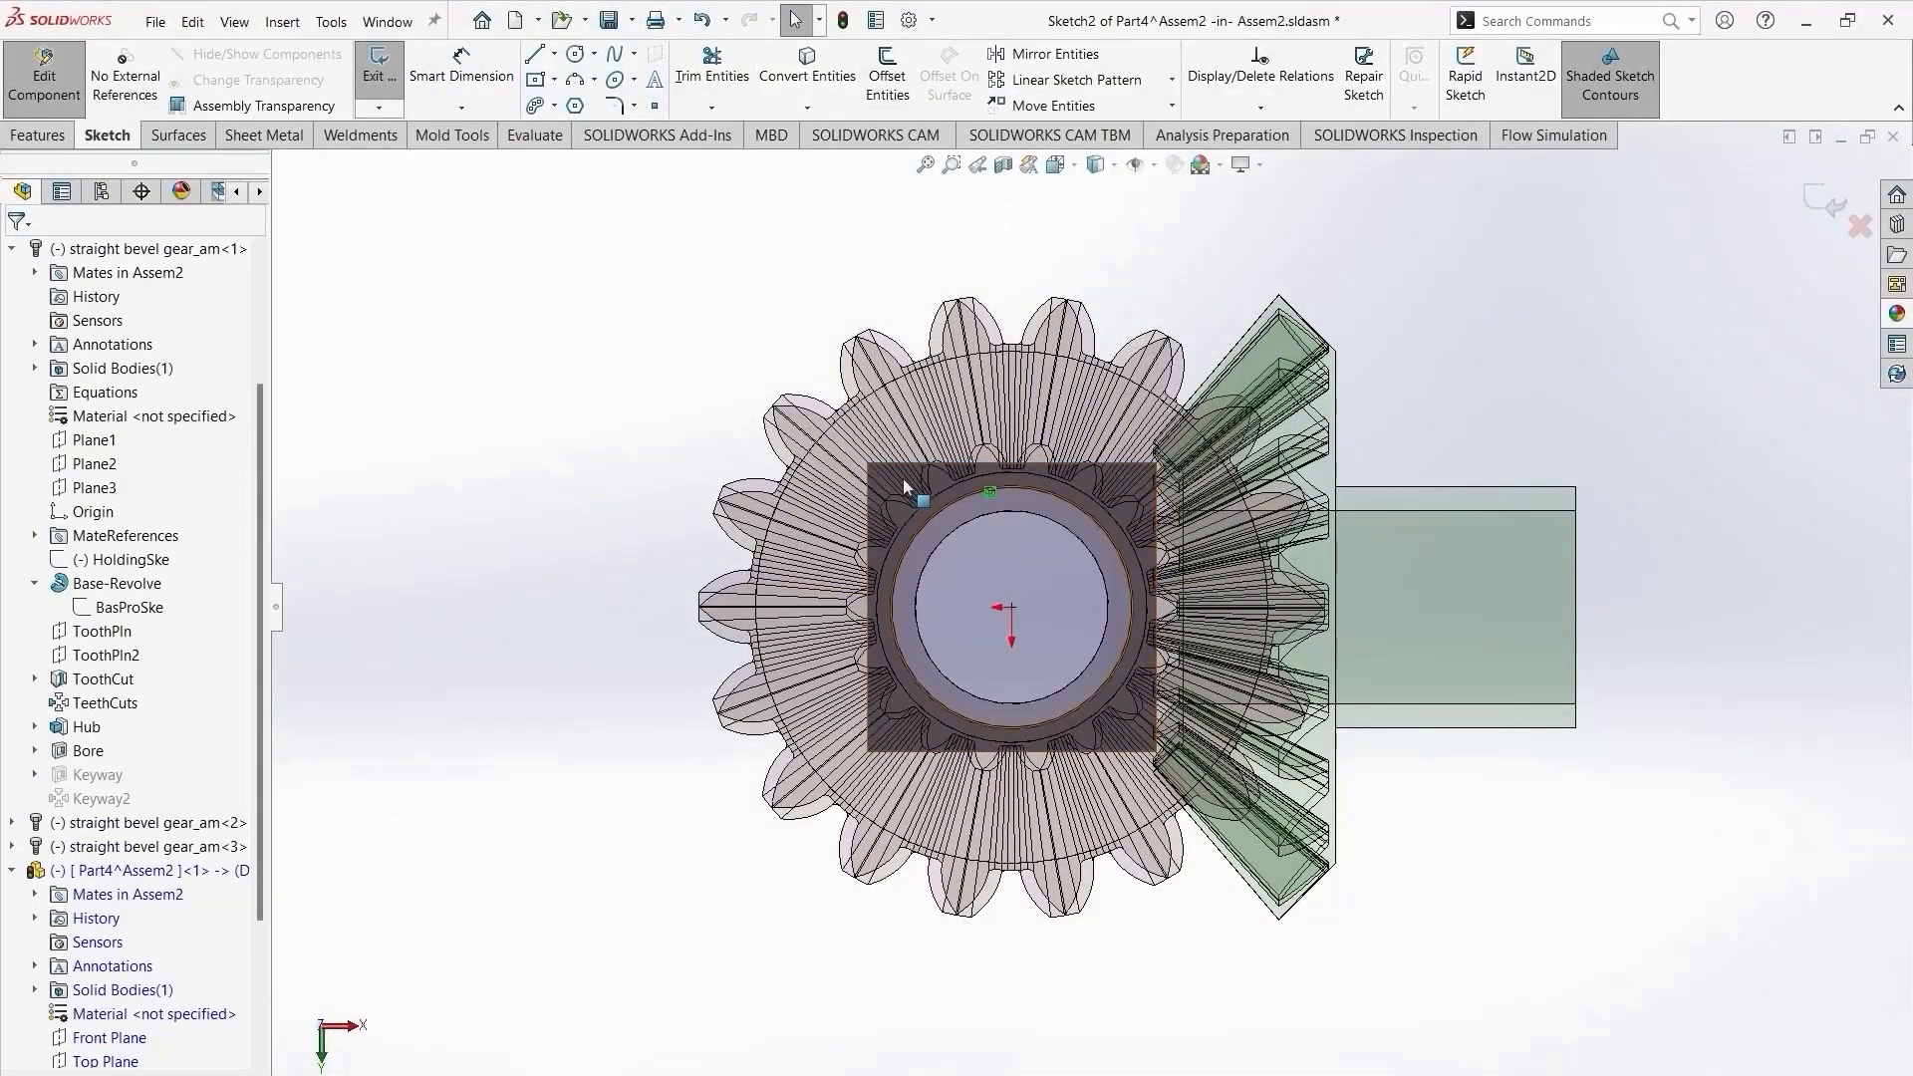
Convert the square block's face outline into the sketch and extrude it 5 mm towards the purple gear, starting from a 5 mm offset.
{"action": "left_click", "coordinate": [883, 508]}
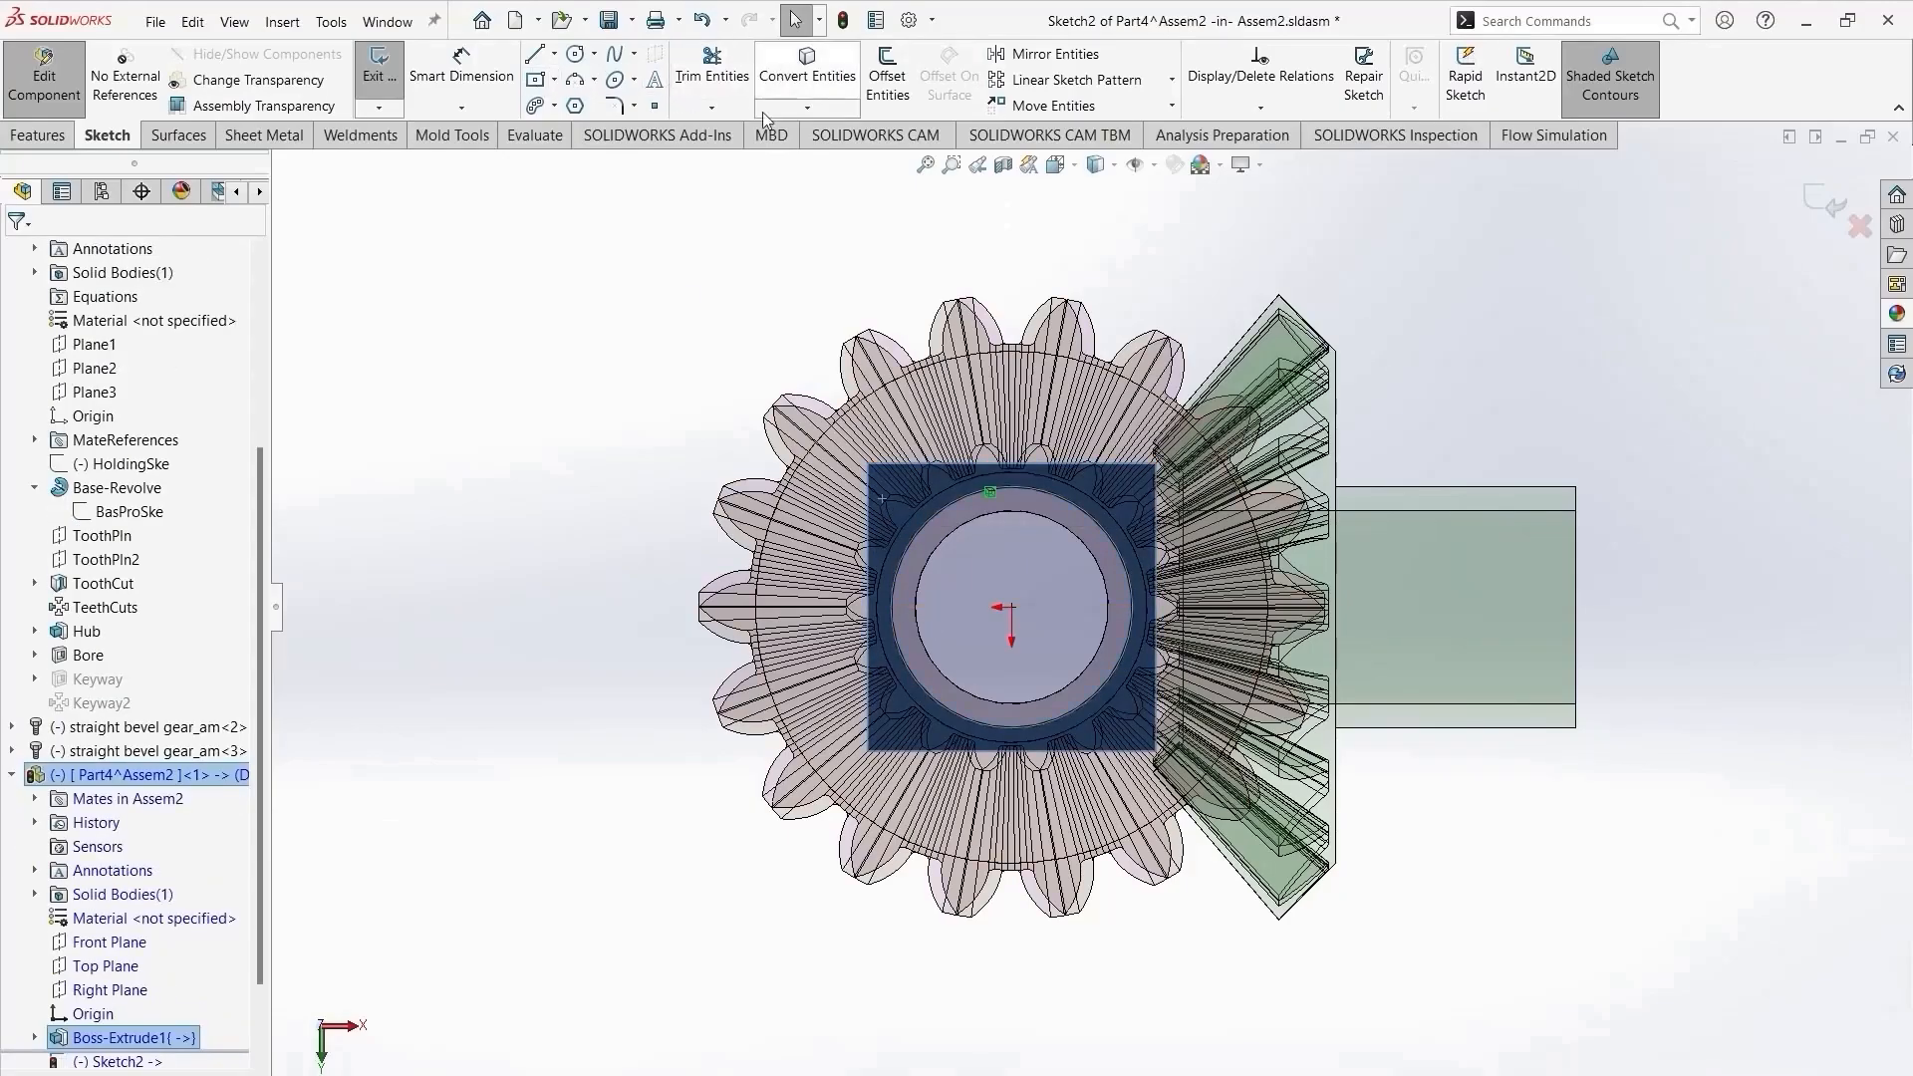
{"action": "left_click", "coordinate": [807, 69]}
{"action": "left_click", "coordinate": [18, 136]}
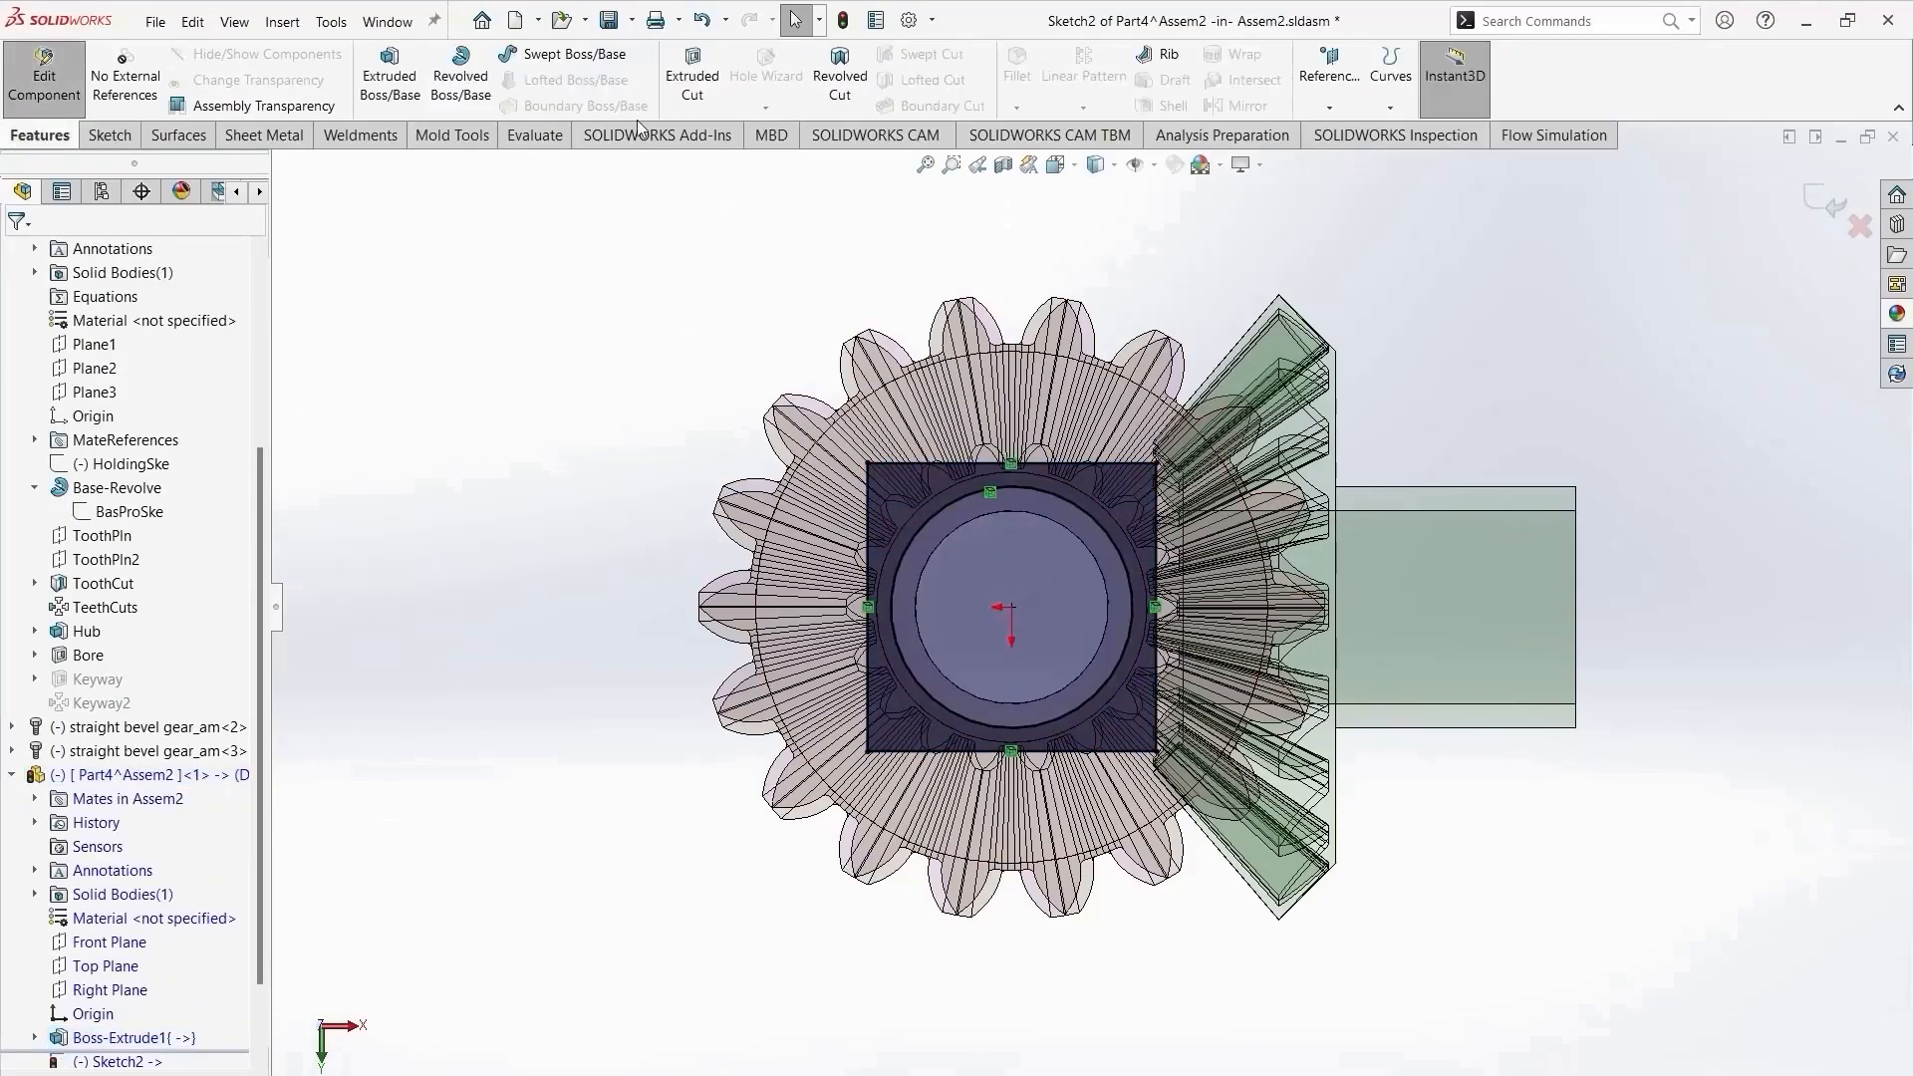
{"action": "left_click", "coordinate": [389, 76]}
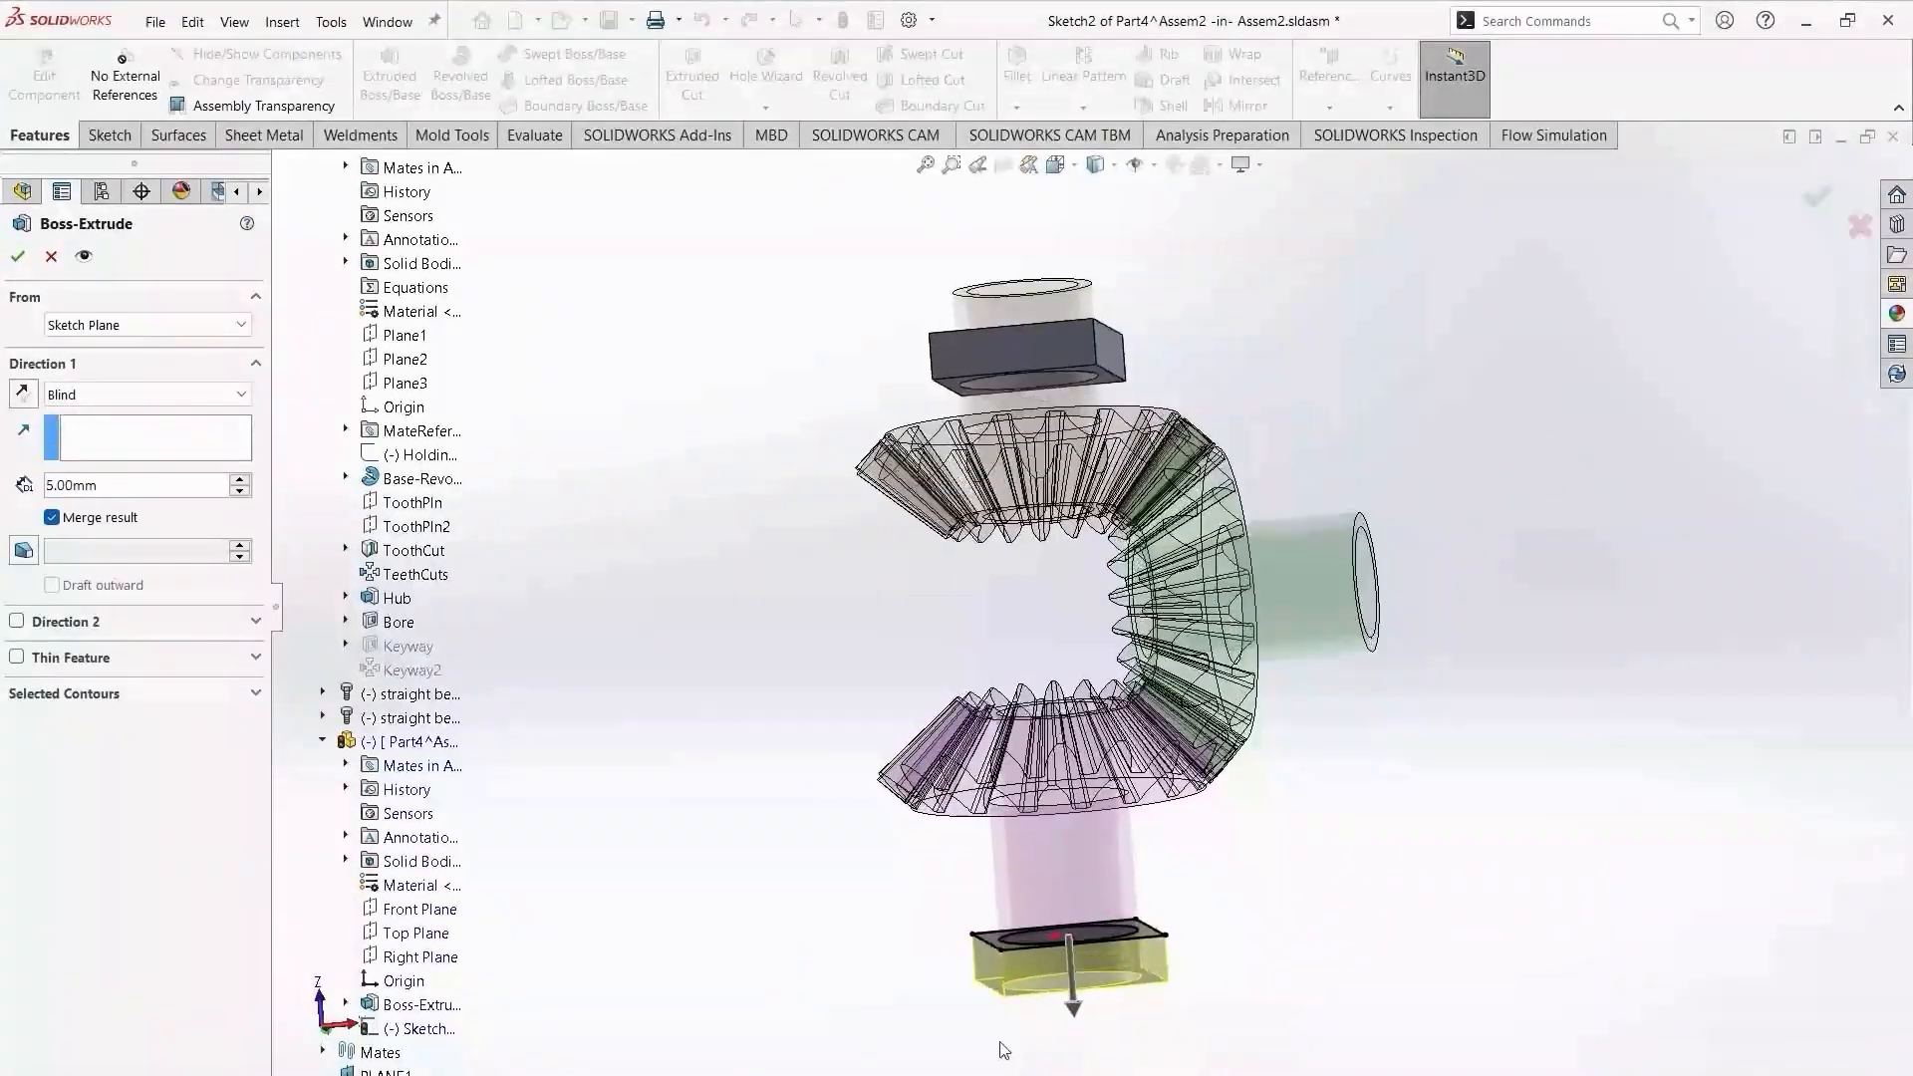
{"action": "left_click", "coordinate": [24, 397]}
{"action": "left_click", "coordinate": [146, 325]}
{"action": "left_click", "coordinate": [127, 398]}
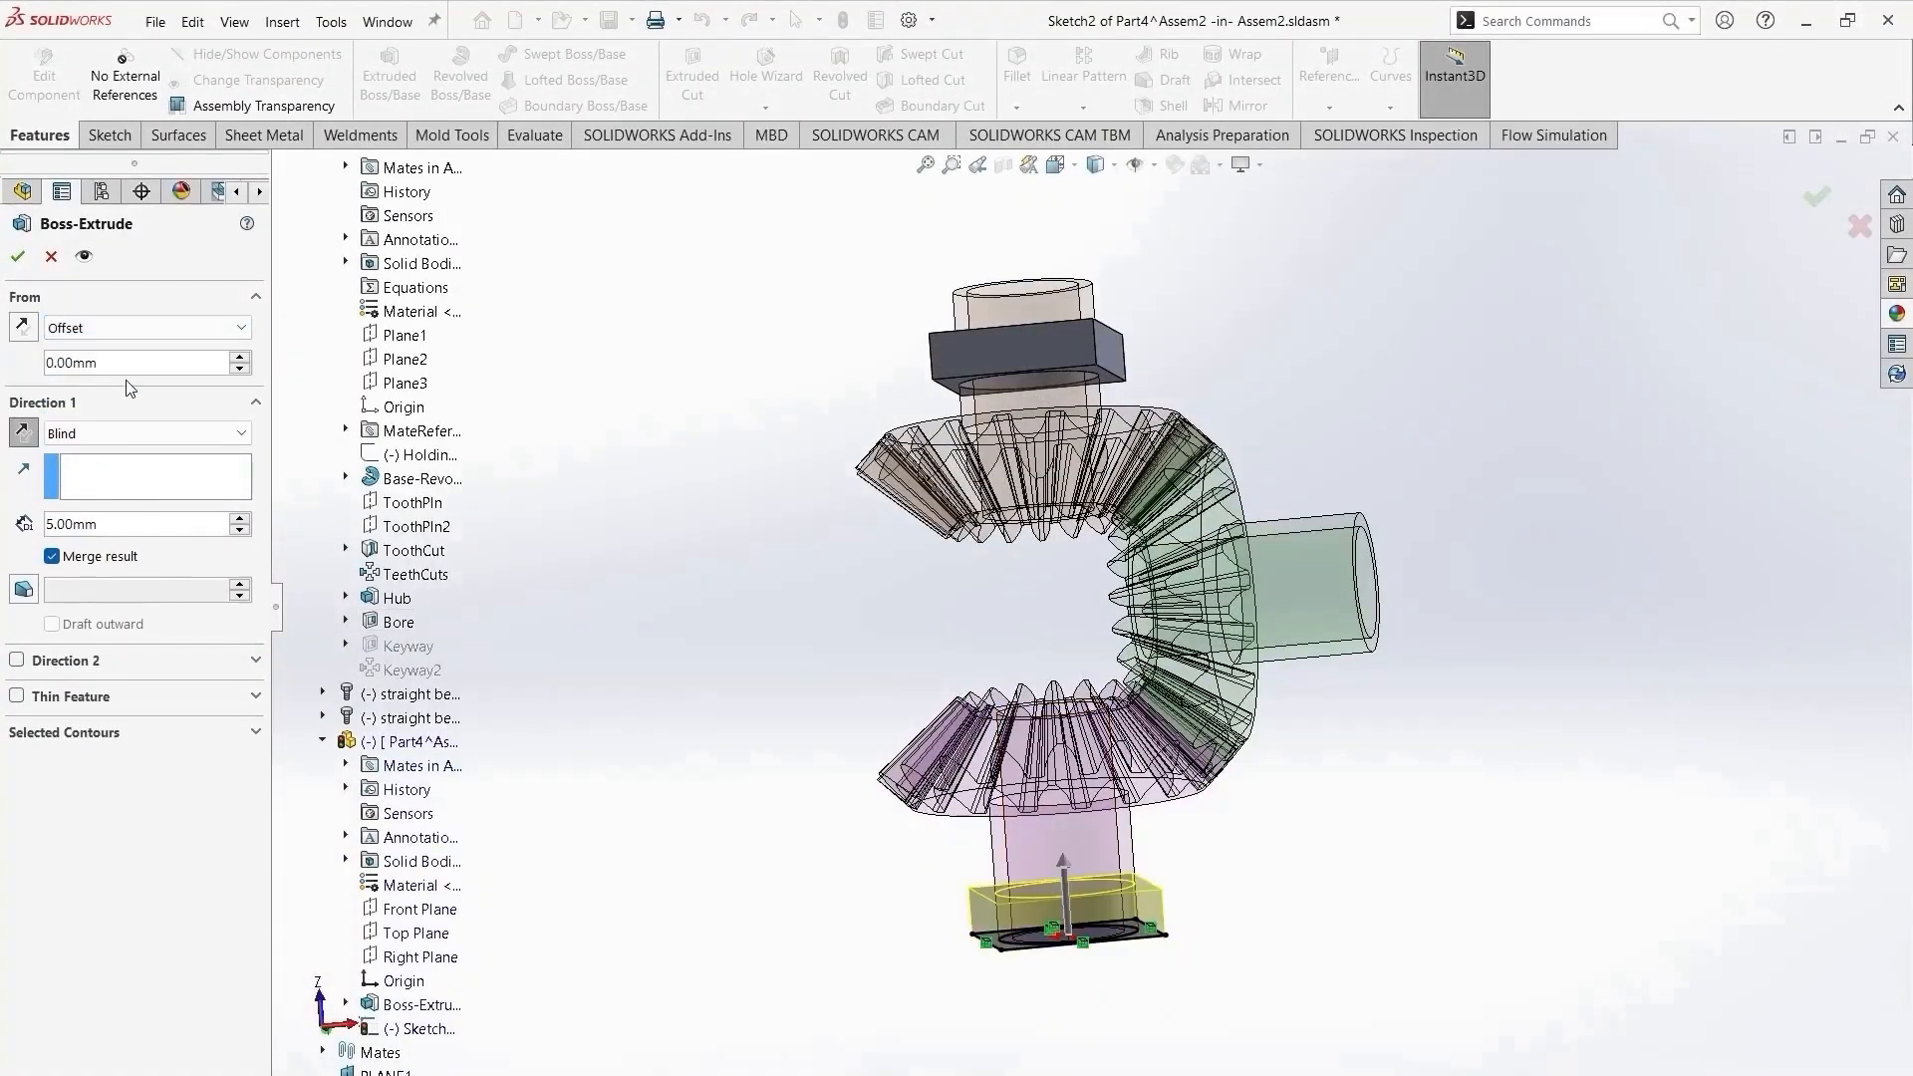
{"action": "type", "text": "5"}
{"action": "key", "text": "Return"}
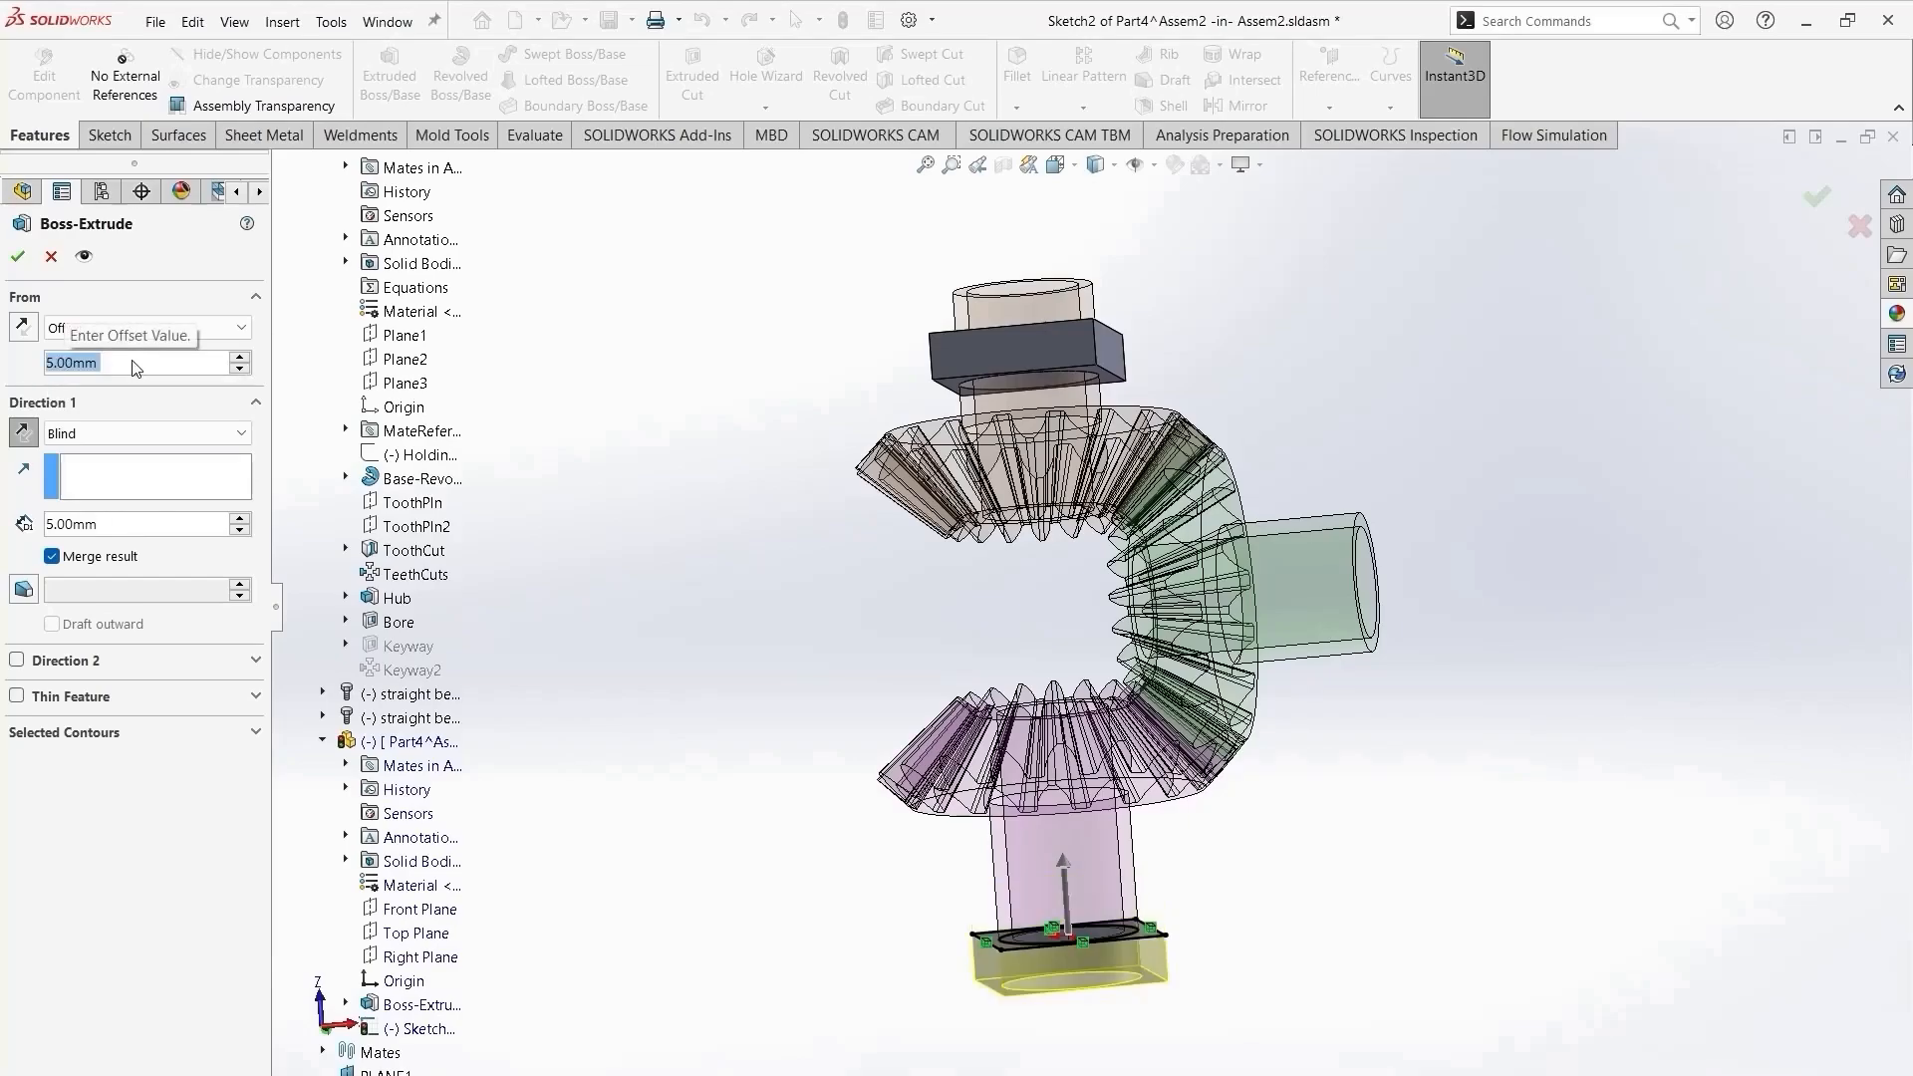
{"action": "left_click", "coordinate": [30, 335]}
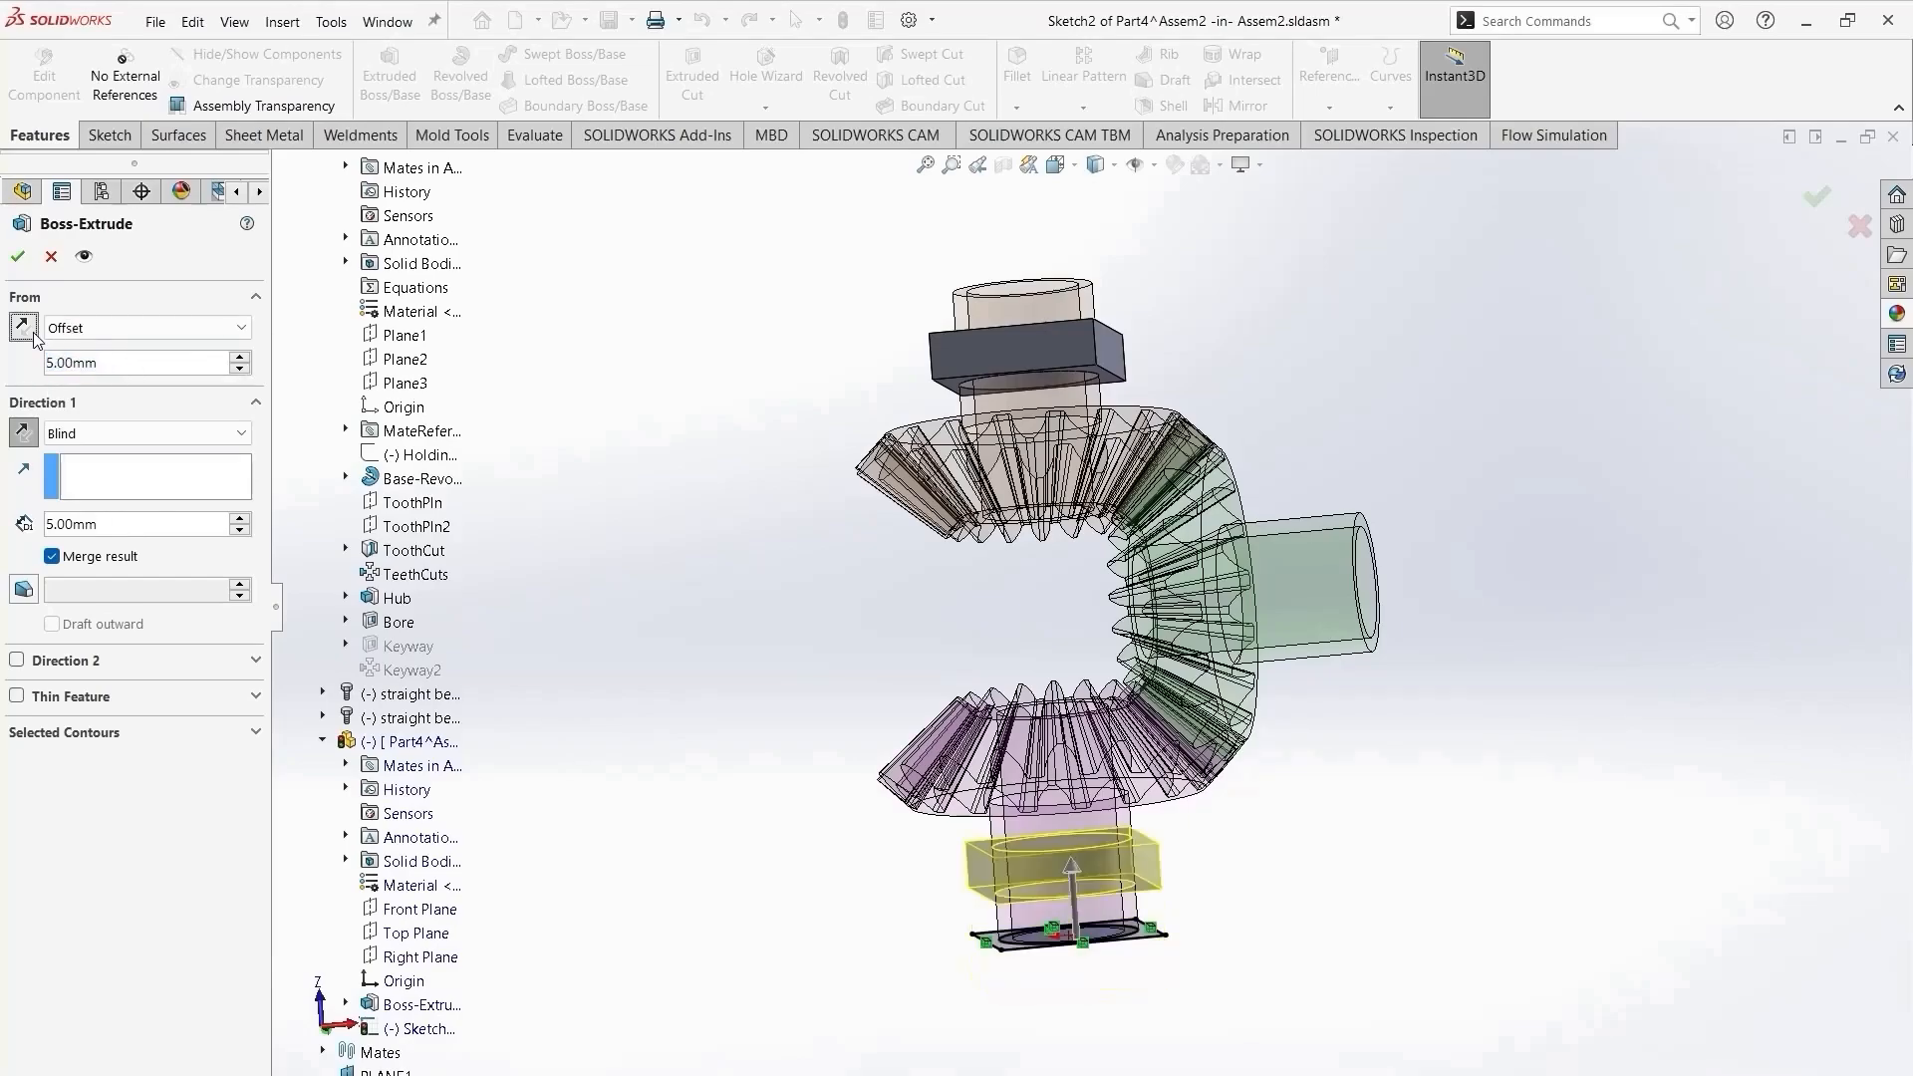
{"action": "left_click", "coordinate": [18, 256]}
Start a new sketch on the bracket part's Top Plane.
{"action": "middle_click_drag", "start_coordinate": [815, 757], "coordinate": [628, 870]}
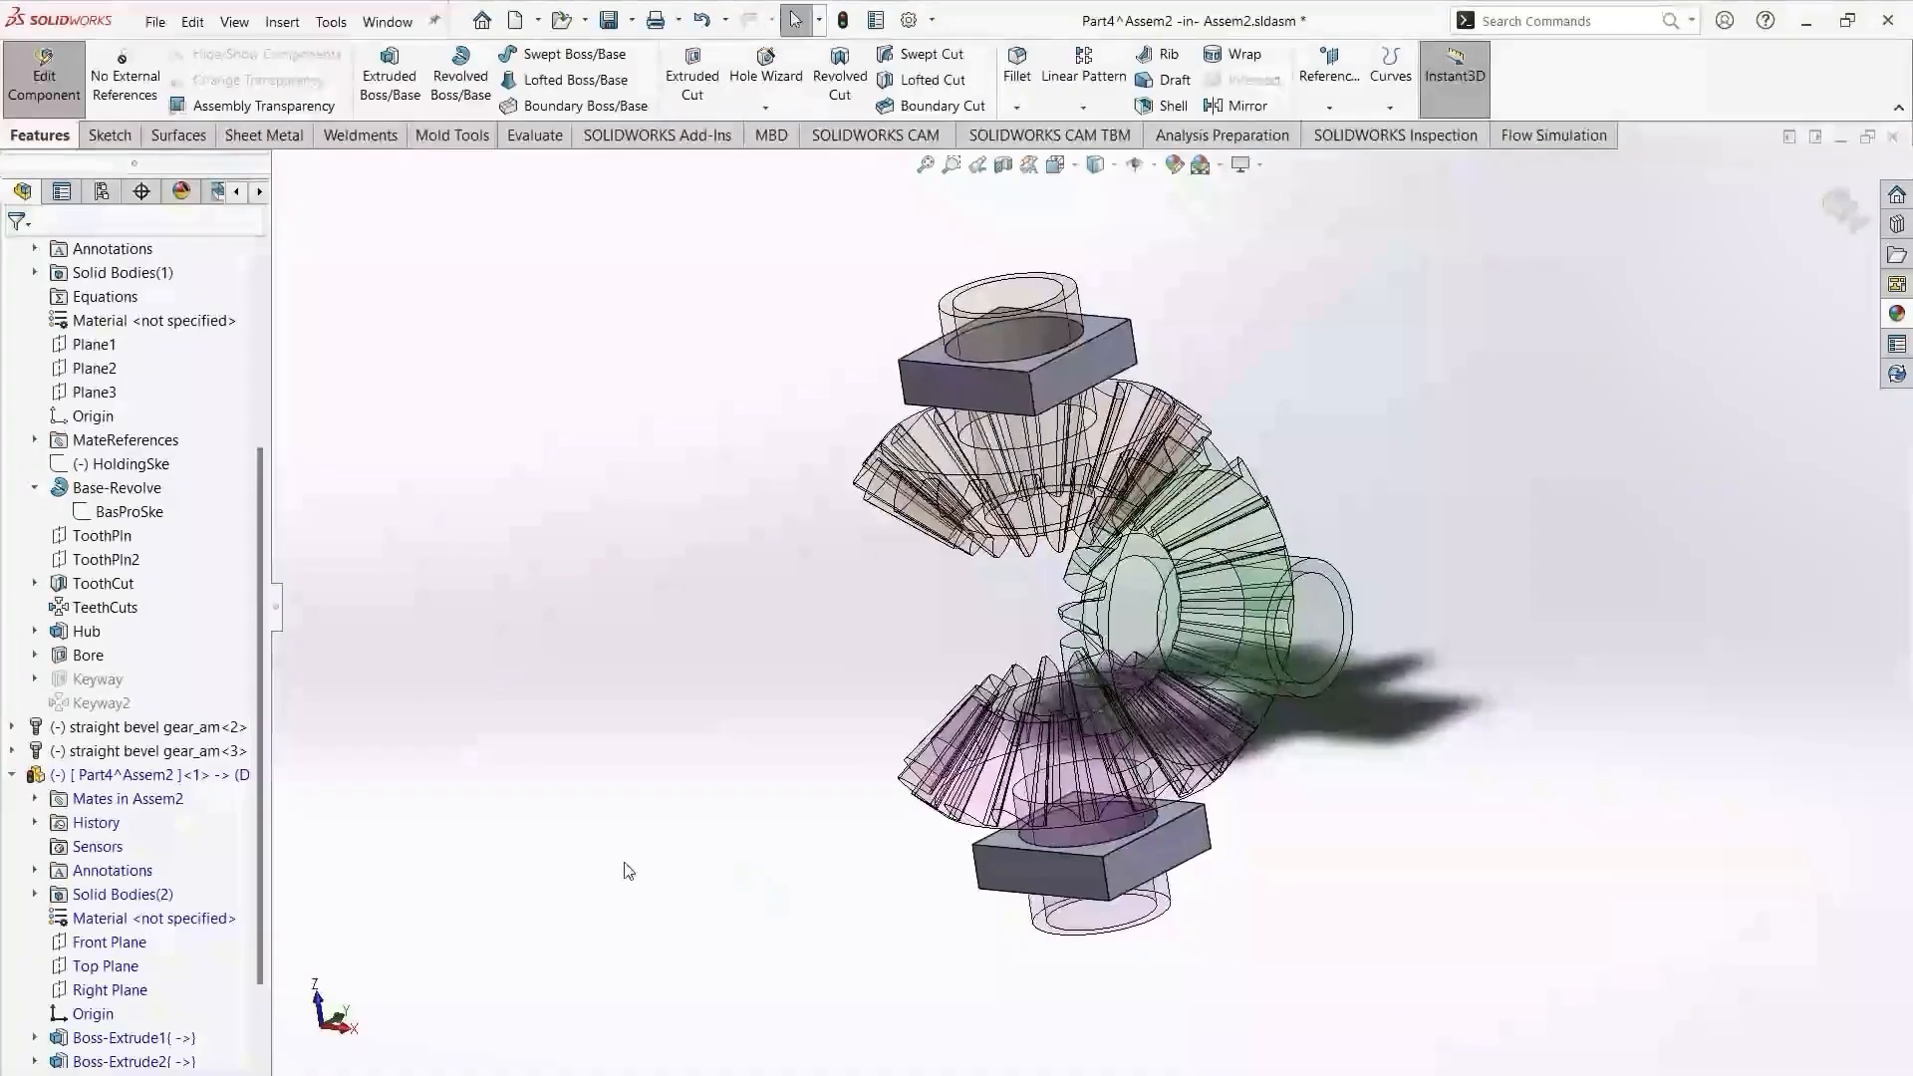
{"action": "left_click", "coordinate": [107, 965]}
{"action": "middle_click_drag", "start_coordinate": [757, 962], "coordinate": [1415, 698]}
{"action": "left_click", "coordinate": [100, 966]}
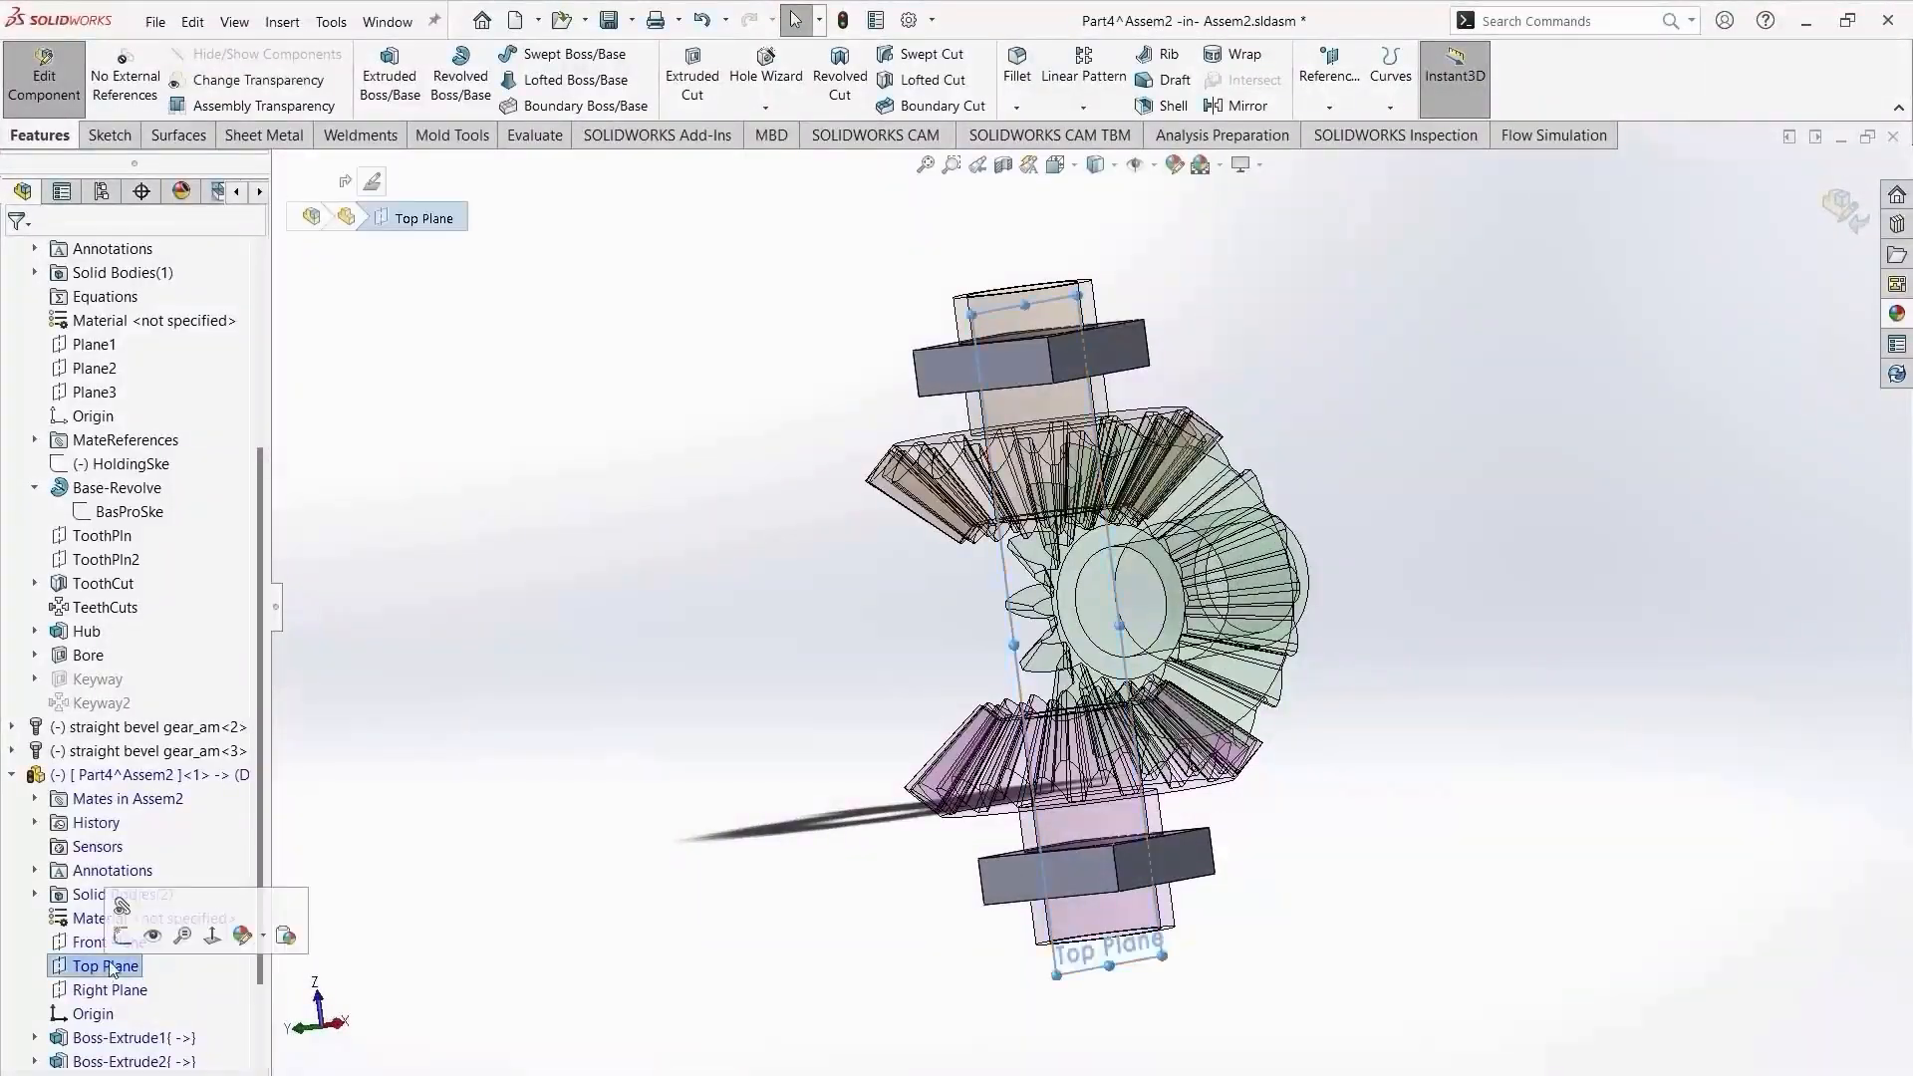
{"action": "left_click", "coordinate": [129, 925]}
{"action": "scroll", "coordinate": [1403, 703], "scroll_direction": "up", "scroll_amount": 3}
{"action": "left_click", "coordinate": [1295, 755]}
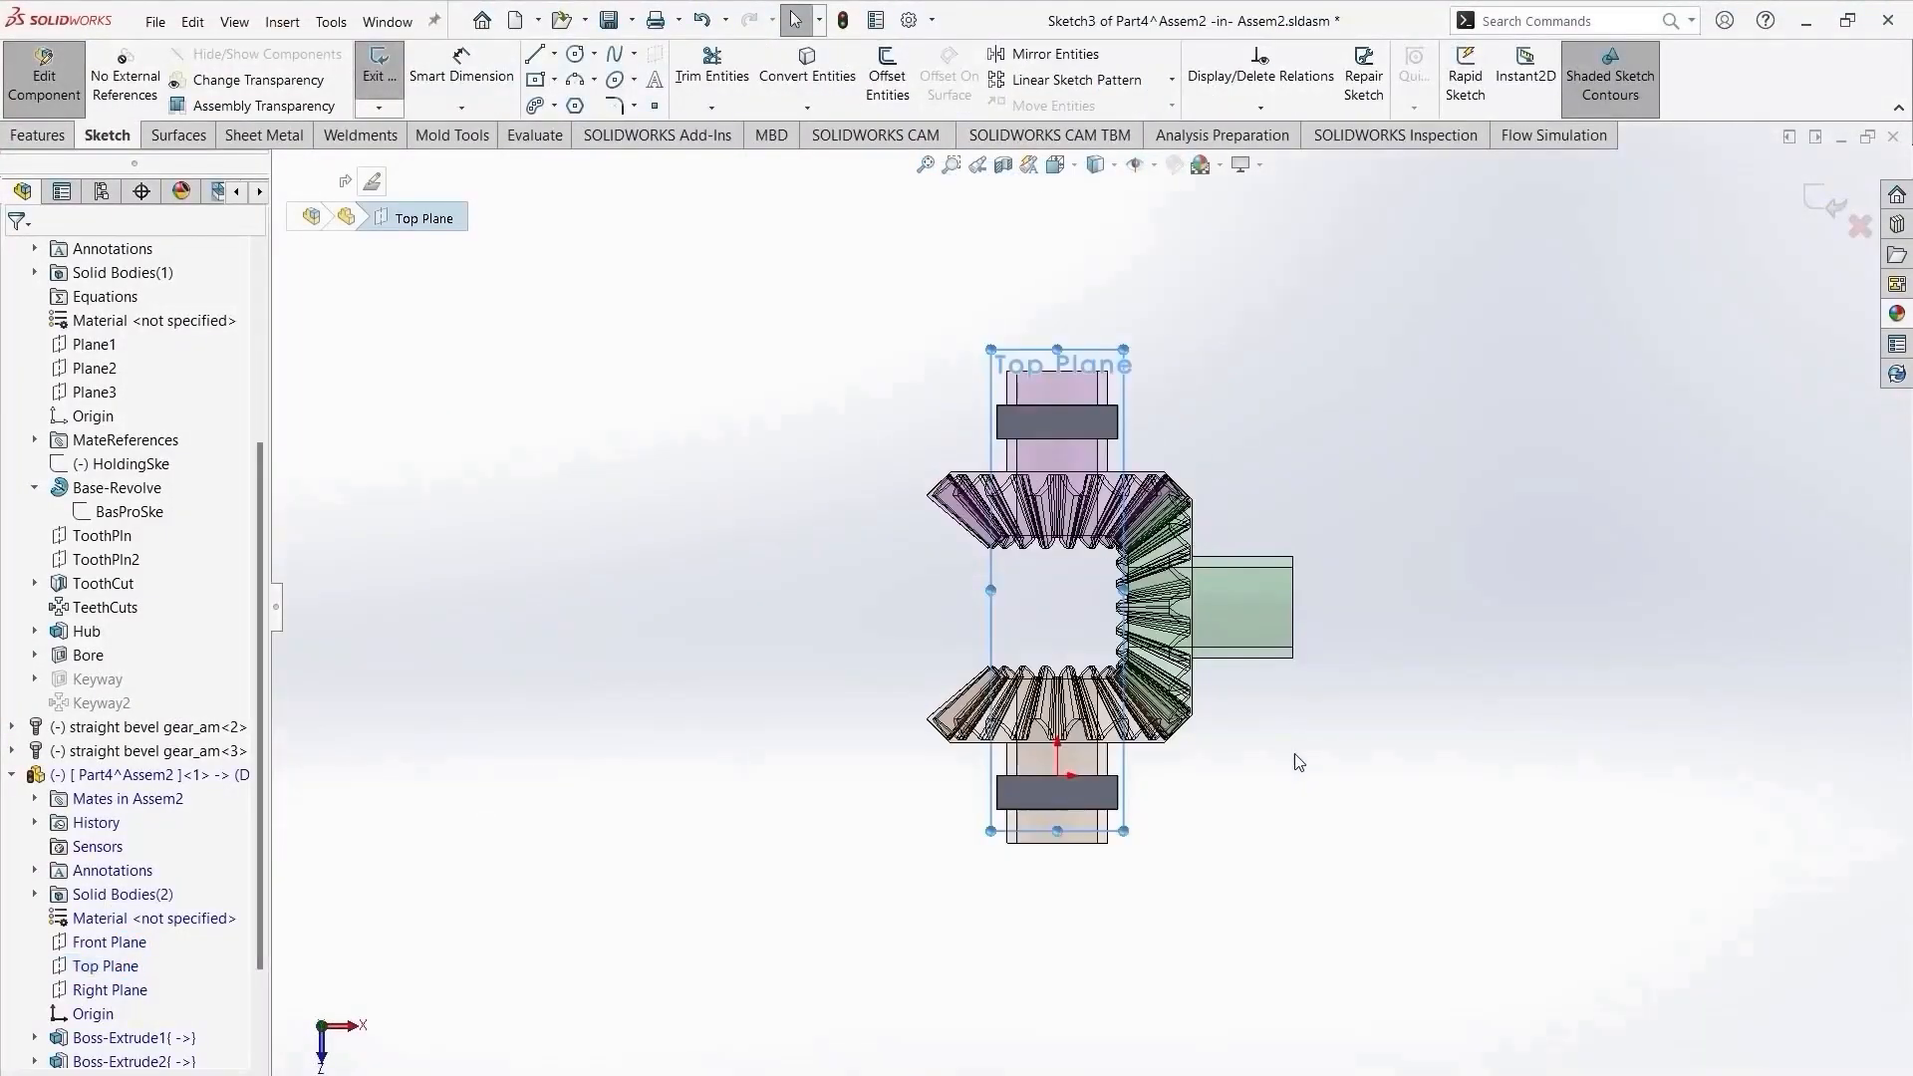
{"action": "scroll", "coordinate": [1152, 509], "scroll_direction": "down", "scroll_amount": 2}
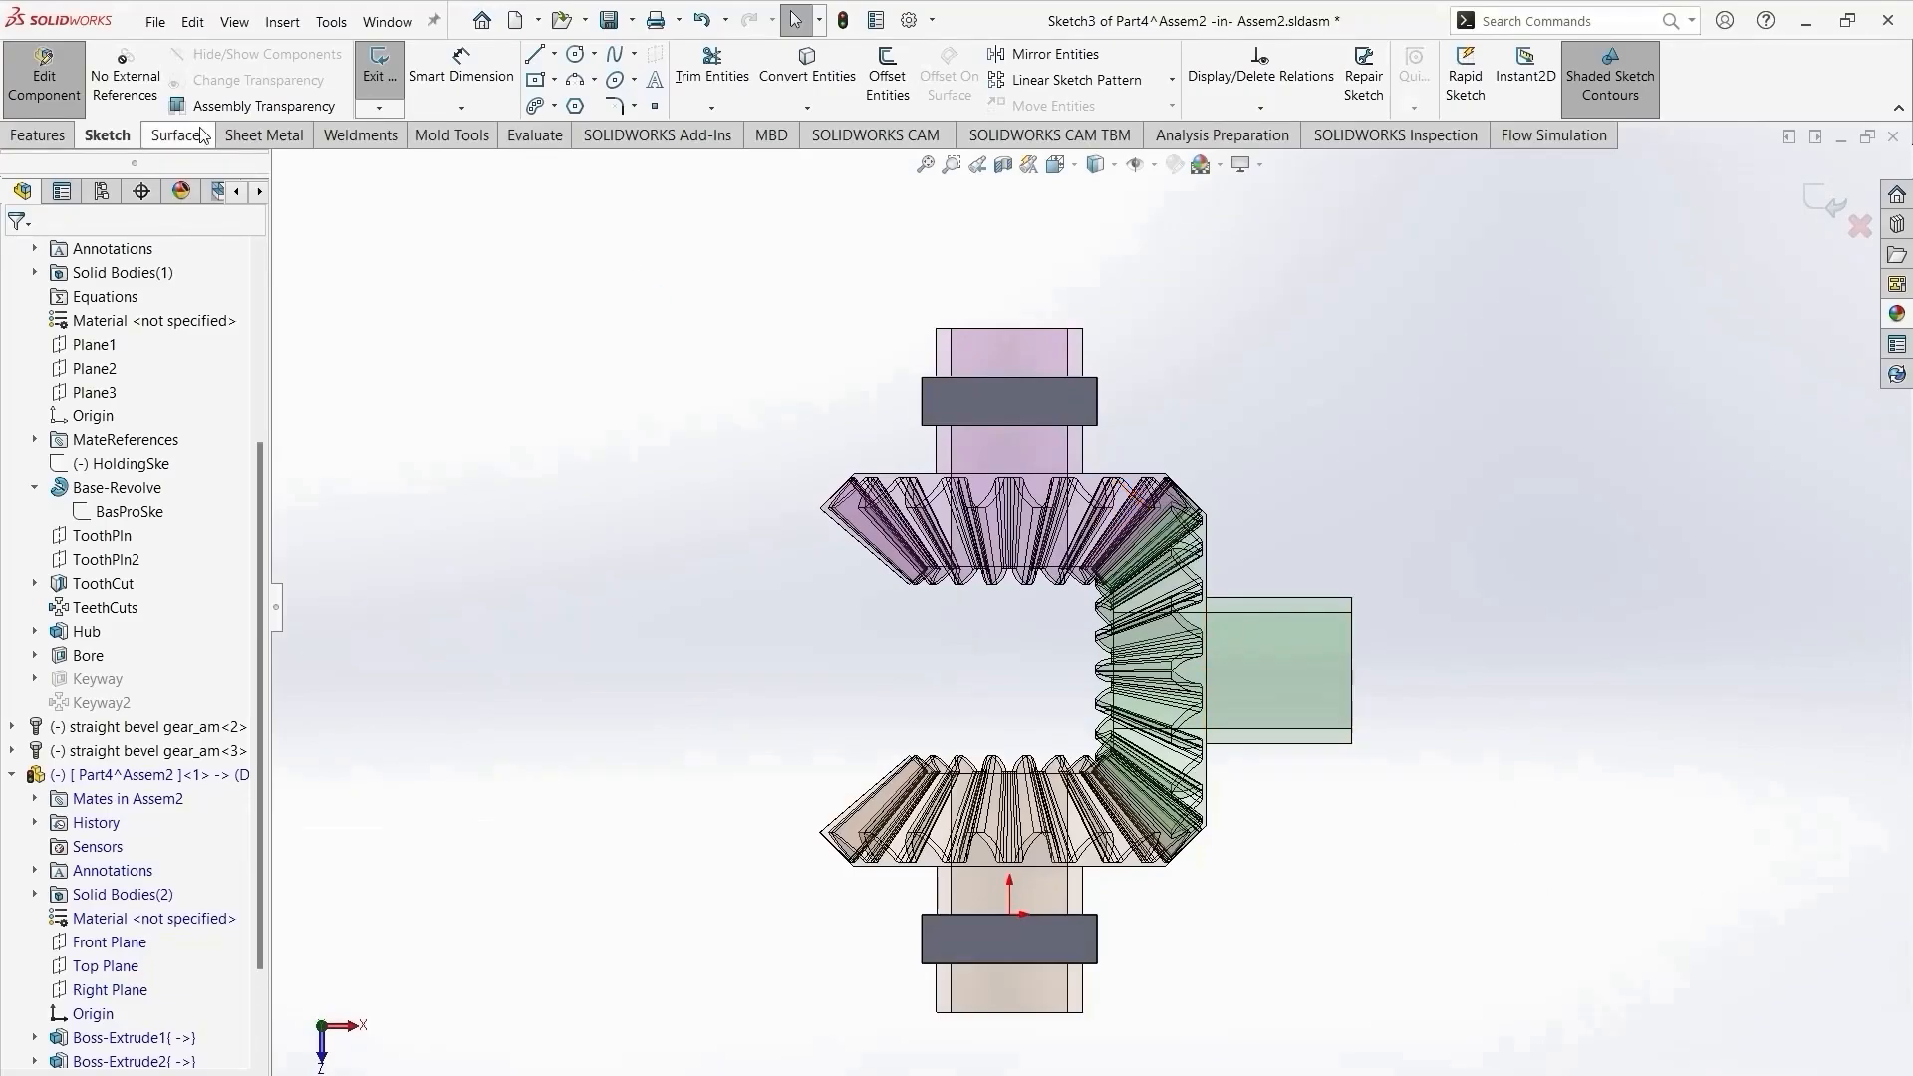
Sketch a three-line U-shaped path joining the outer side edges of the two square blocks, with its vertical line crossing the green gear's hub.
{"action": "key", "text": "l"}
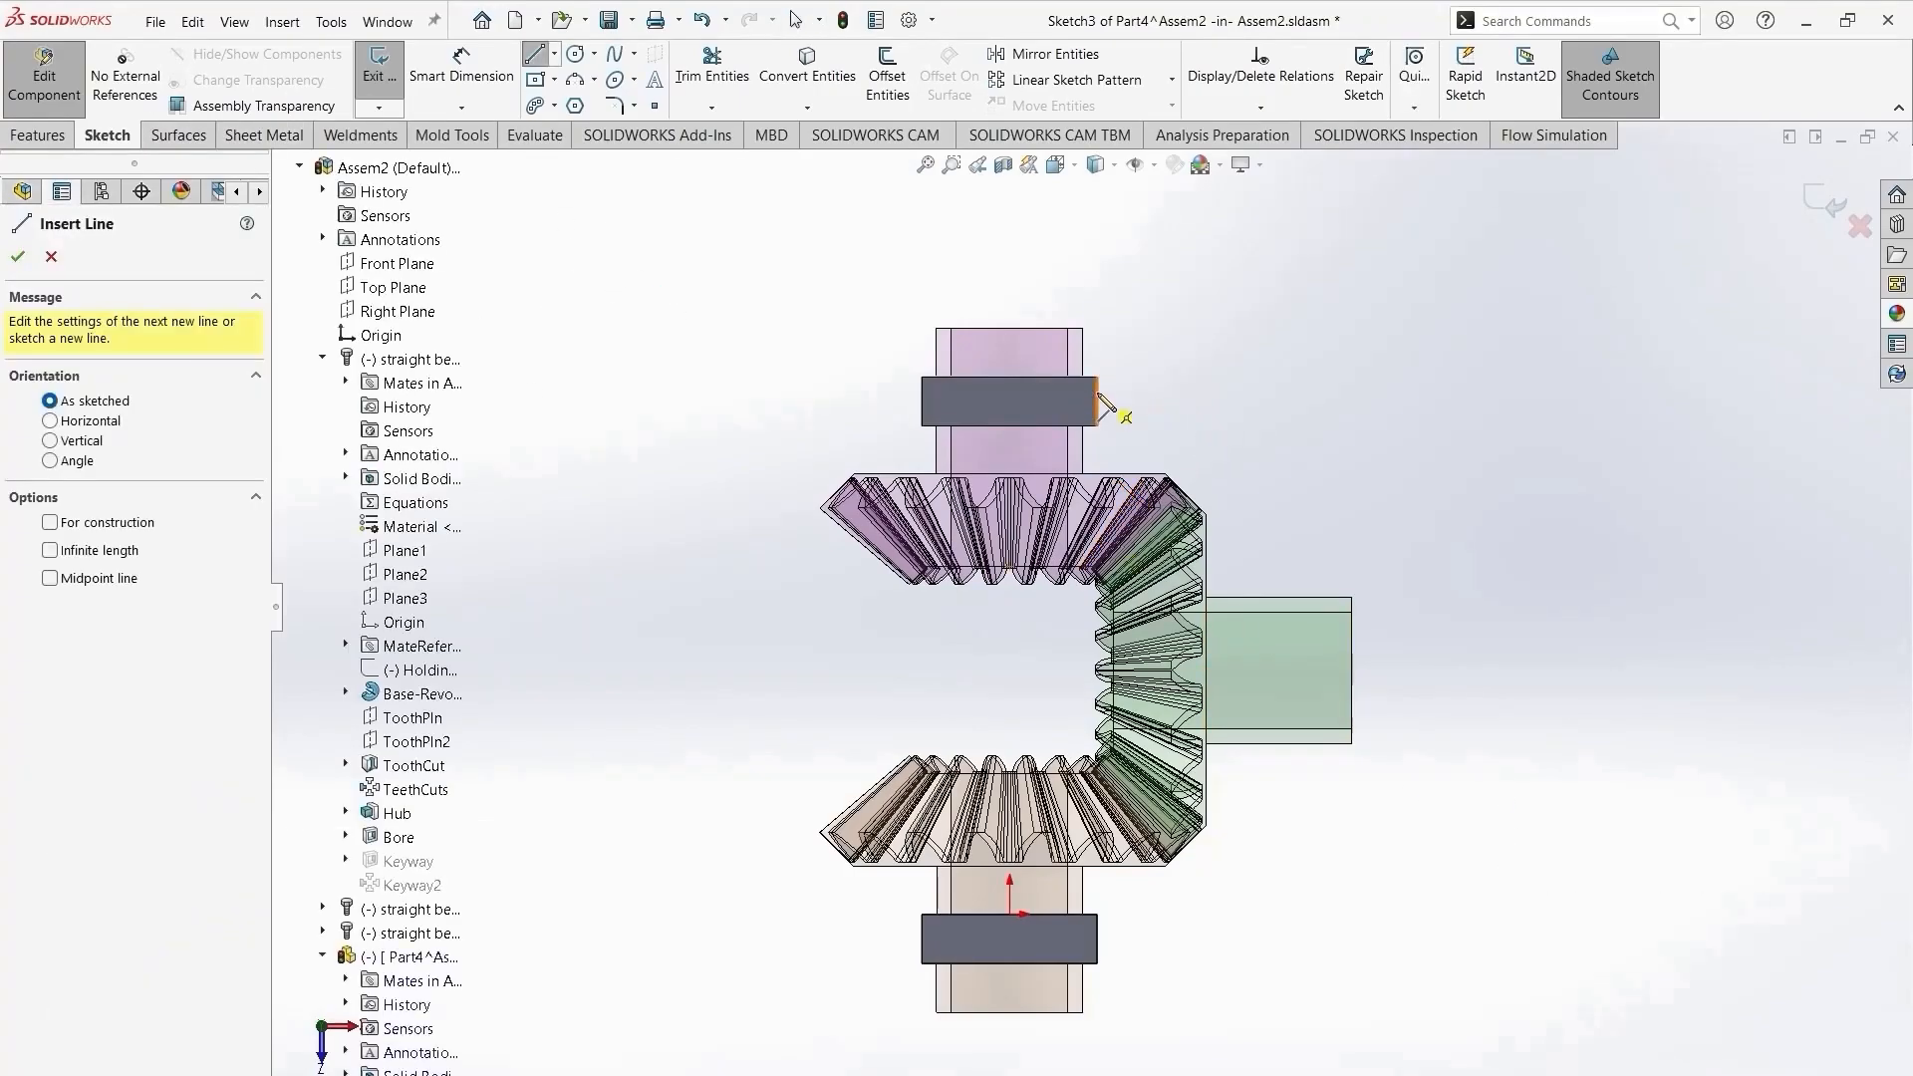
{"action": "left_click", "coordinate": [1097, 394]}
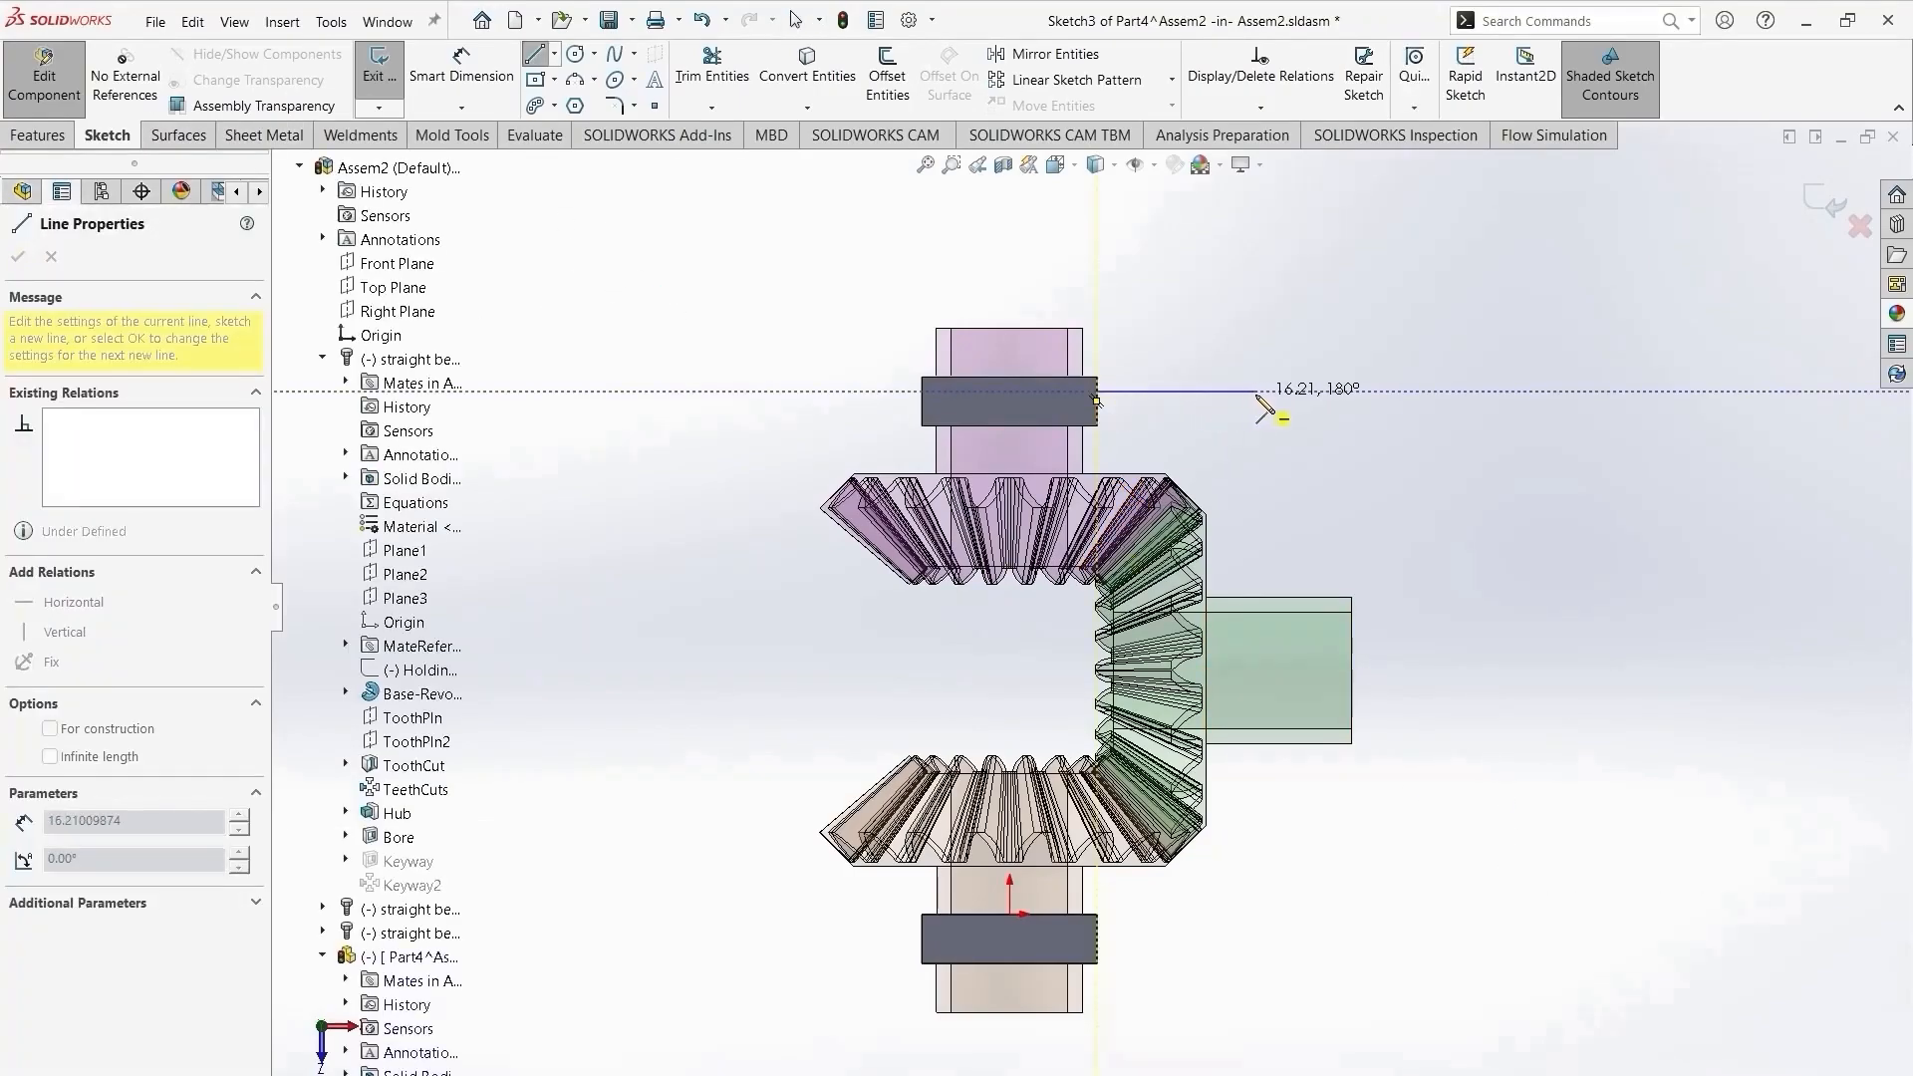
{"action": "left_click", "coordinate": [1245, 391]}
{"action": "left_click", "coordinate": [1246, 927]}
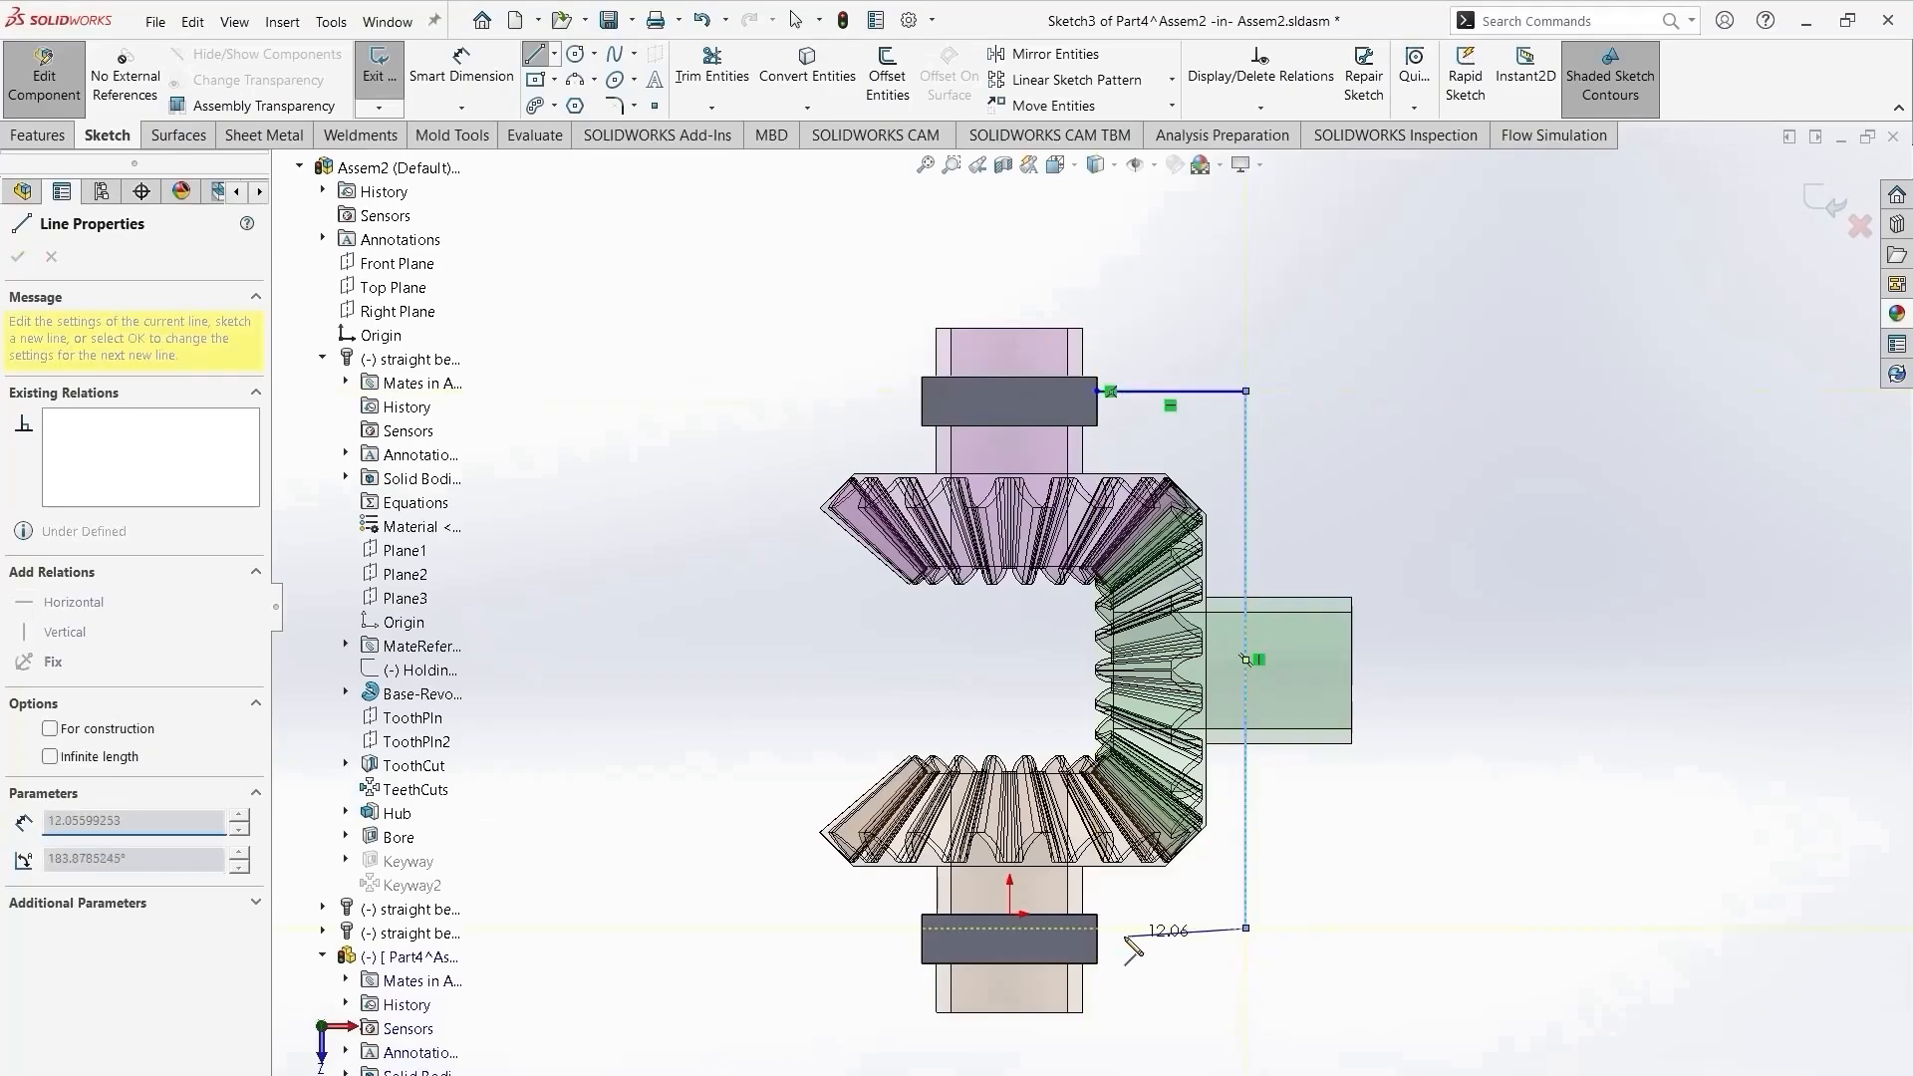
{"action": "left_click", "coordinate": [1097, 928]}
{"action": "key", "text": "Escape"}
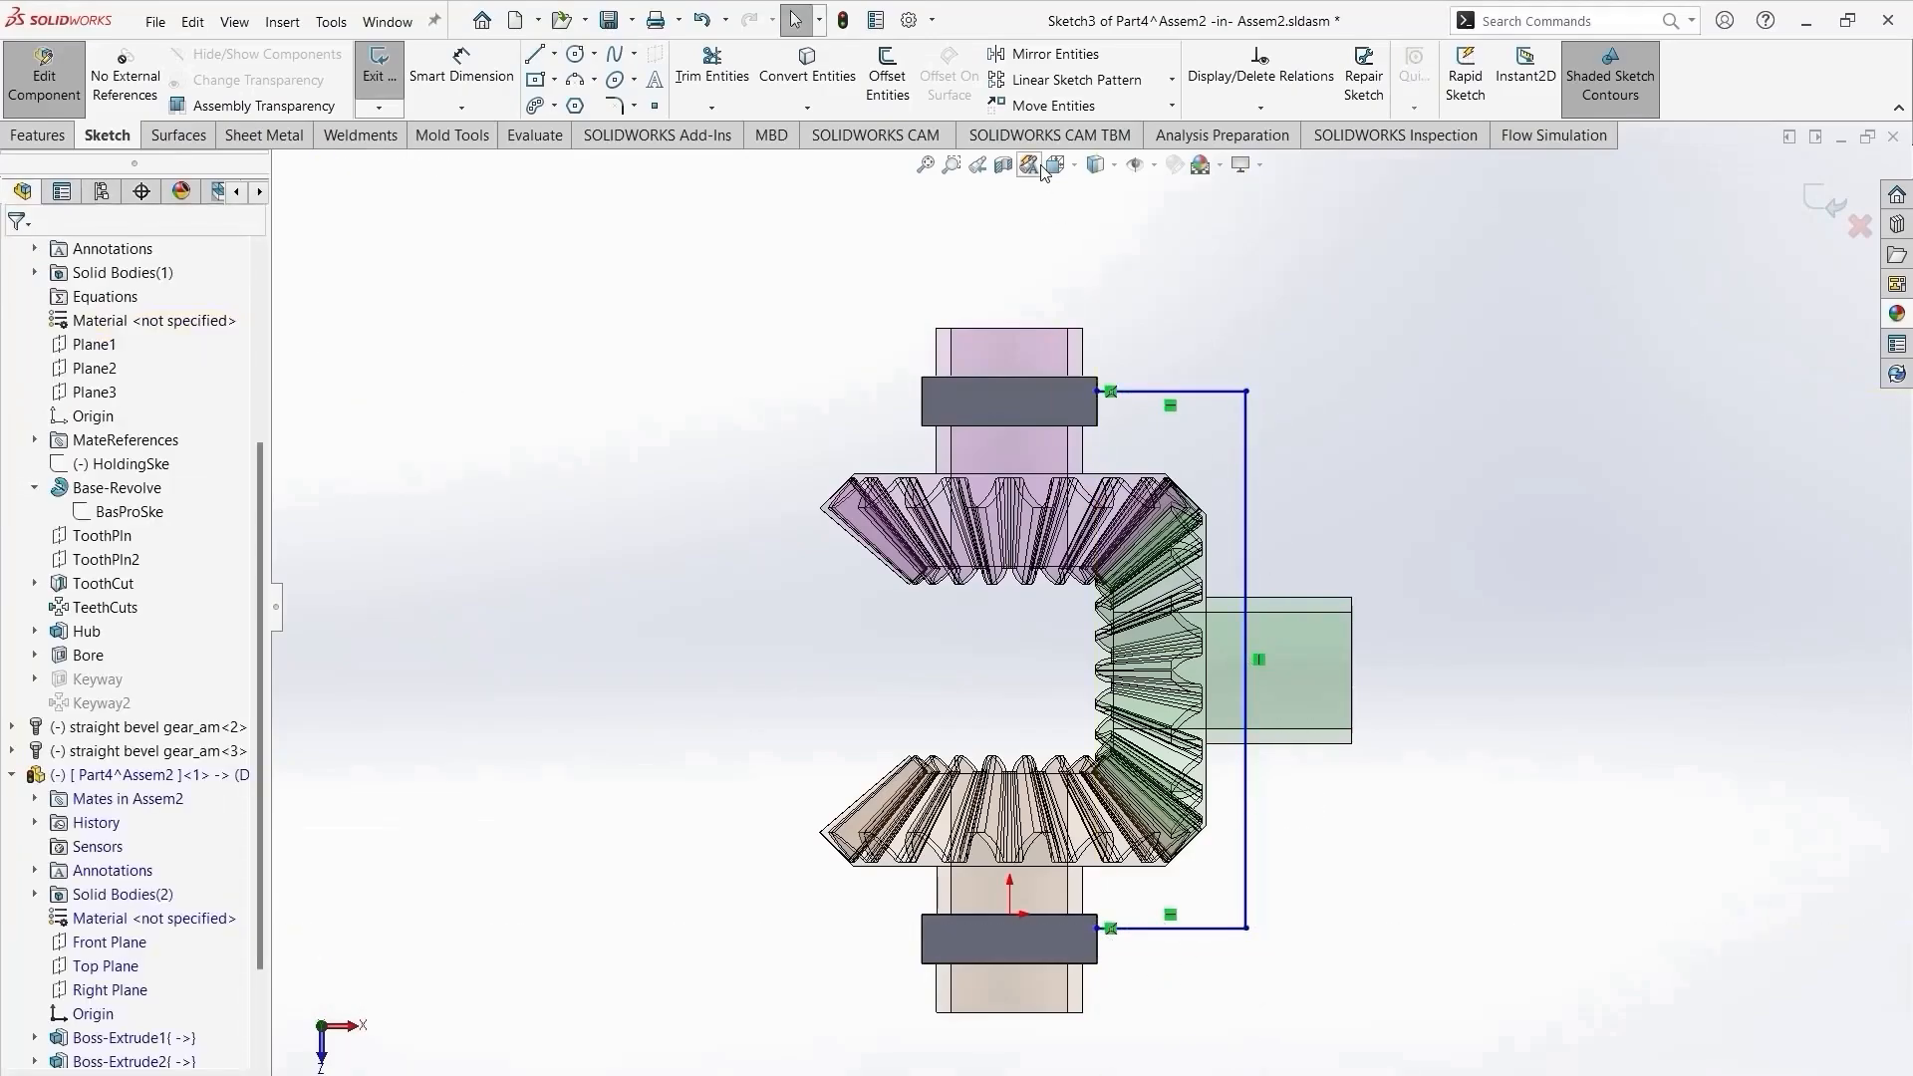
Dimension the upper horizontal line 1.3 mm from the top edge of the upper block.
{"action": "left_click", "coordinate": [1139, 395]}
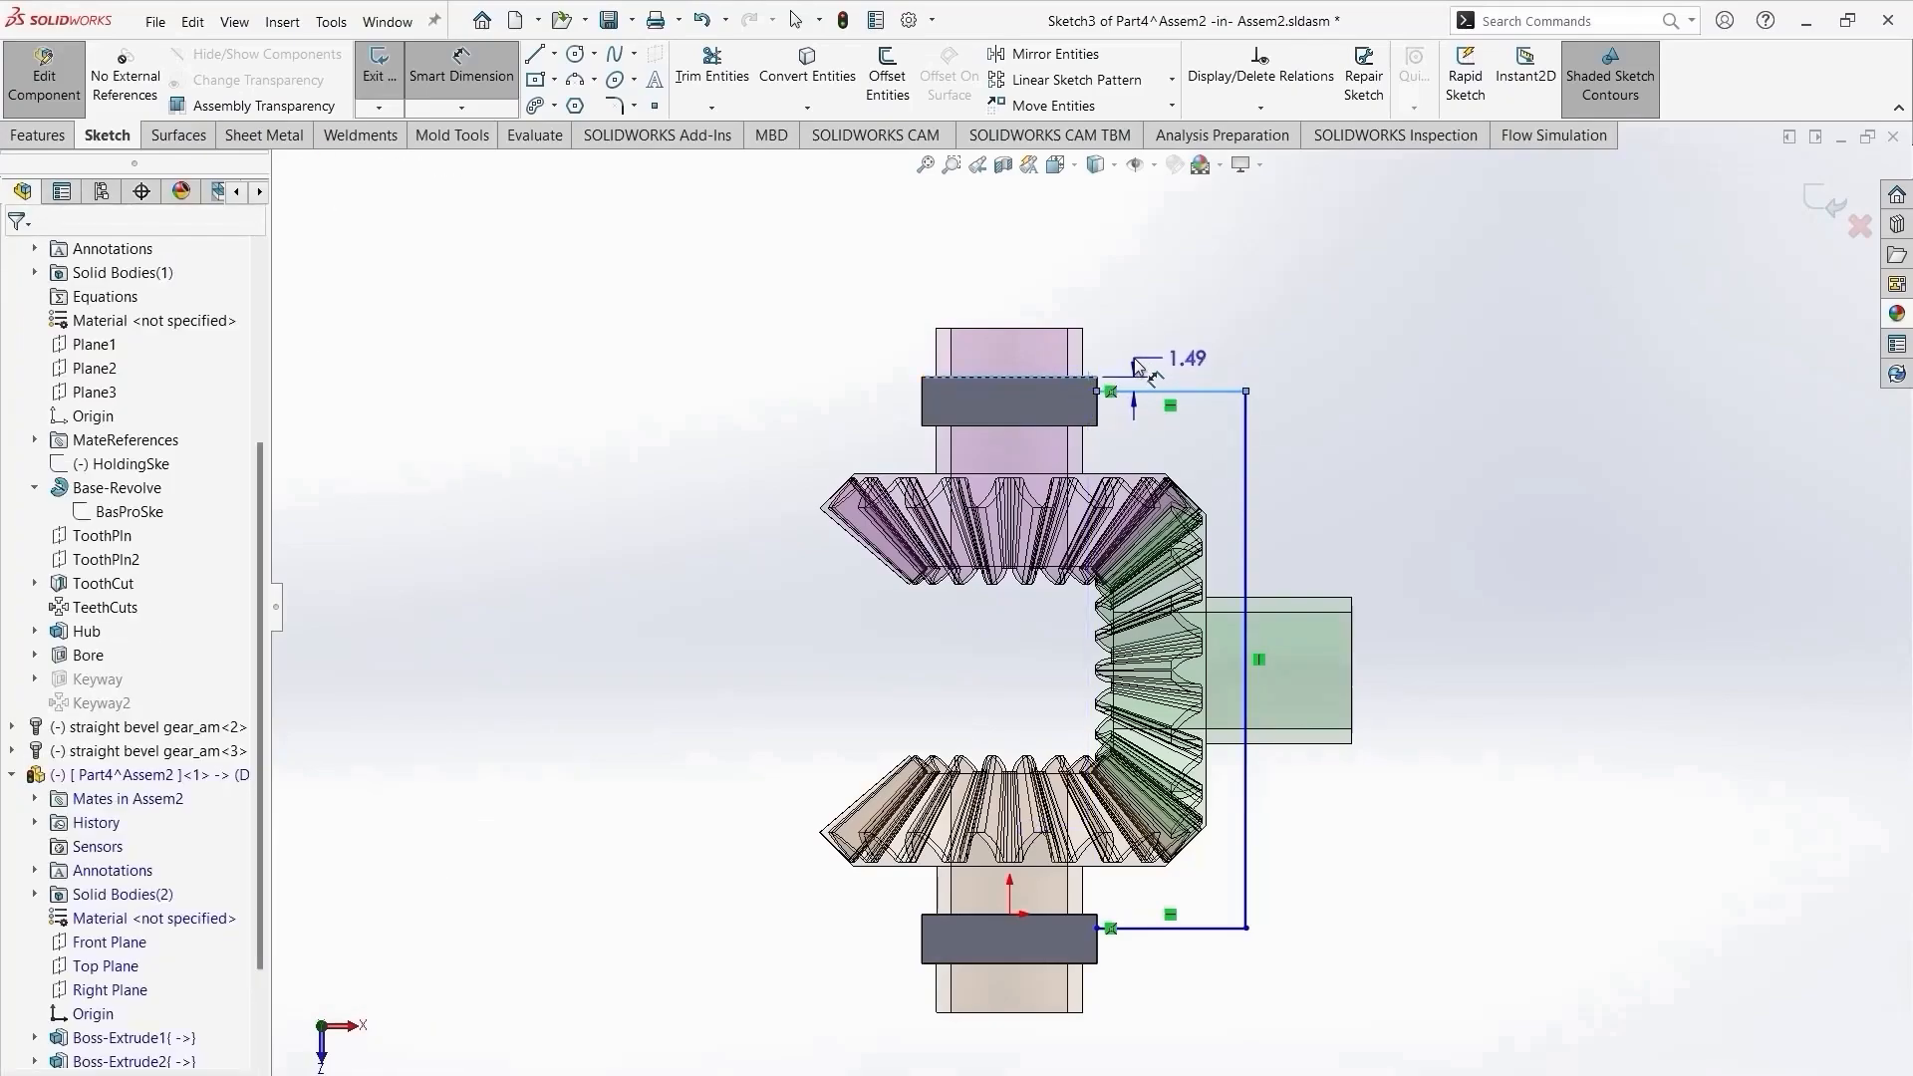
{"action": "left_click", "coordinate": [1146, 371]}
{"action": "type", "text": "1.3"}
{"action": "key", "text": "Return"}
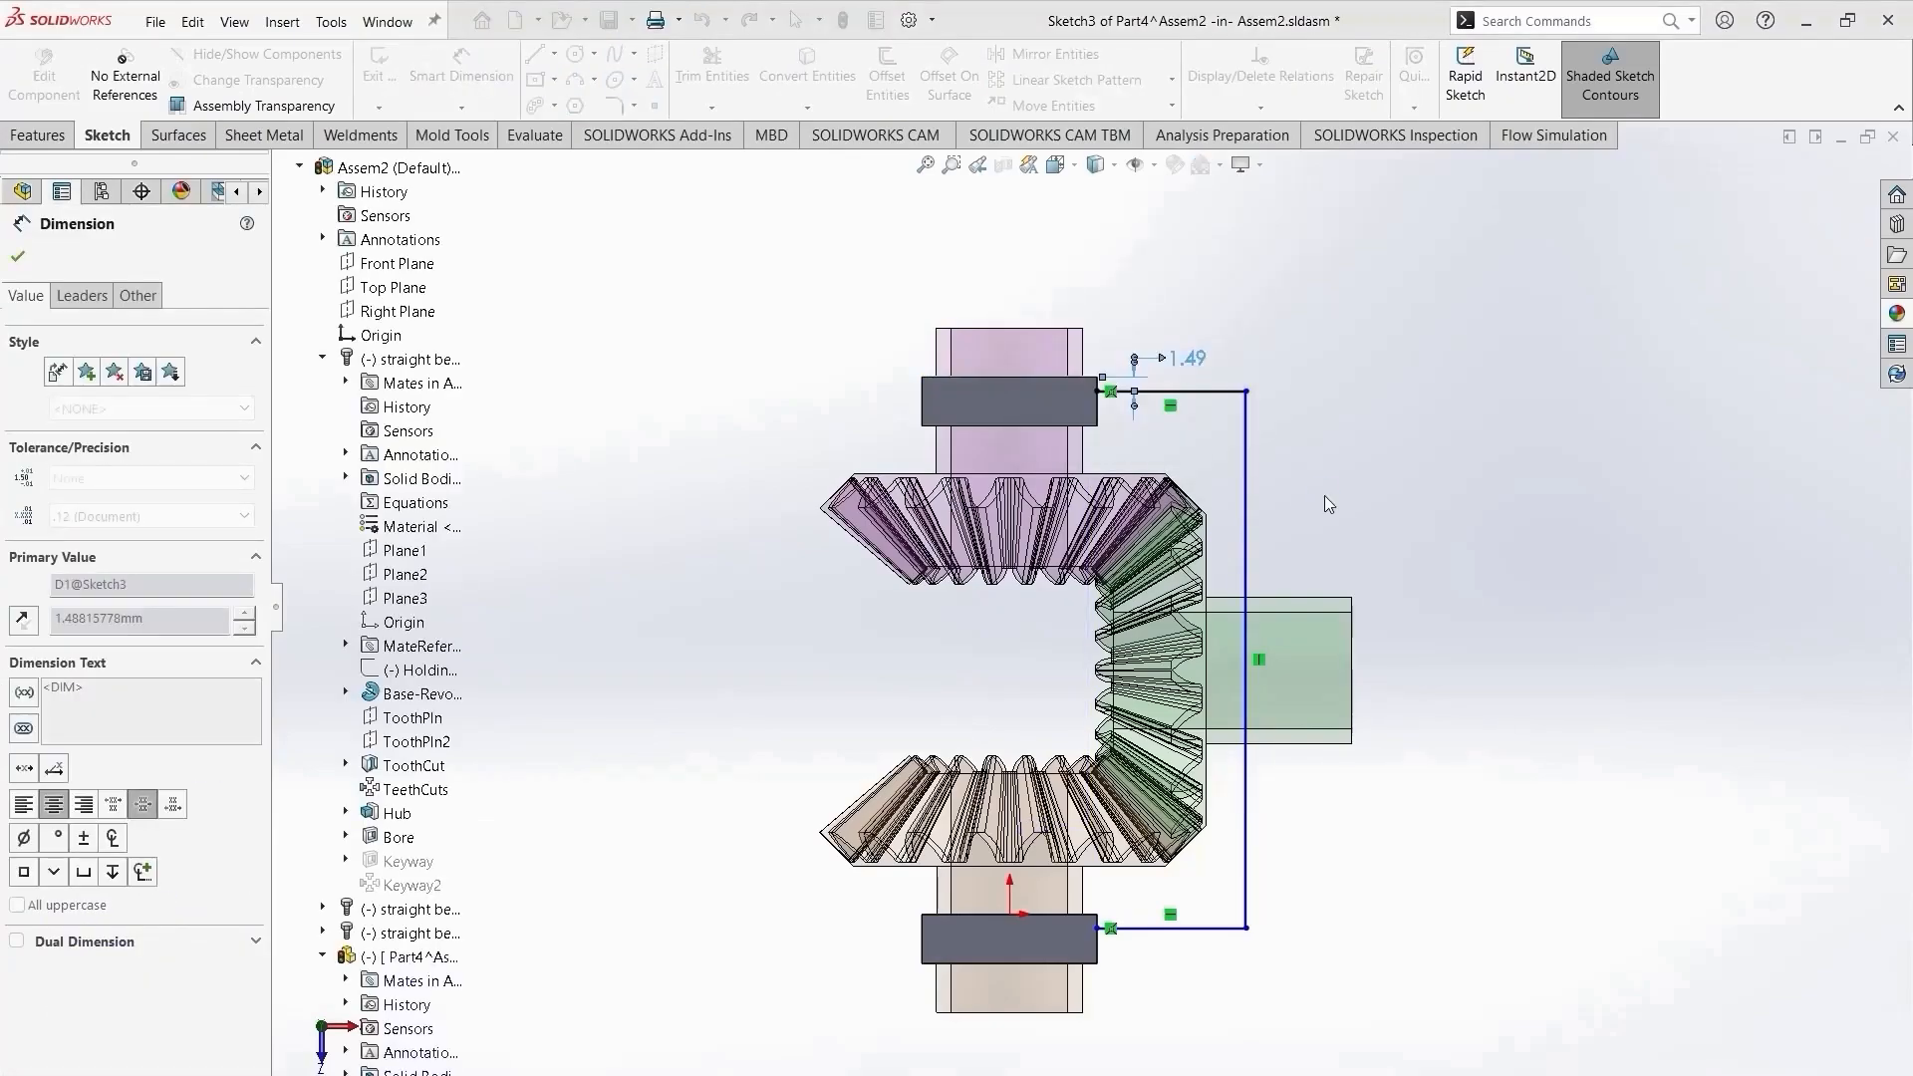
Dimension the lower horizontal line 1.3 mm from the top edge of the lower block.
{"action": "left_click", "coordinate": [1145, 935]}
{"action": "left_click", "coordinate": [1161, 909]}
{"action": "type", "text": "1.3"}
{"action": "key", "text": "Return"}
{"action": "key", "text": "Escape"}
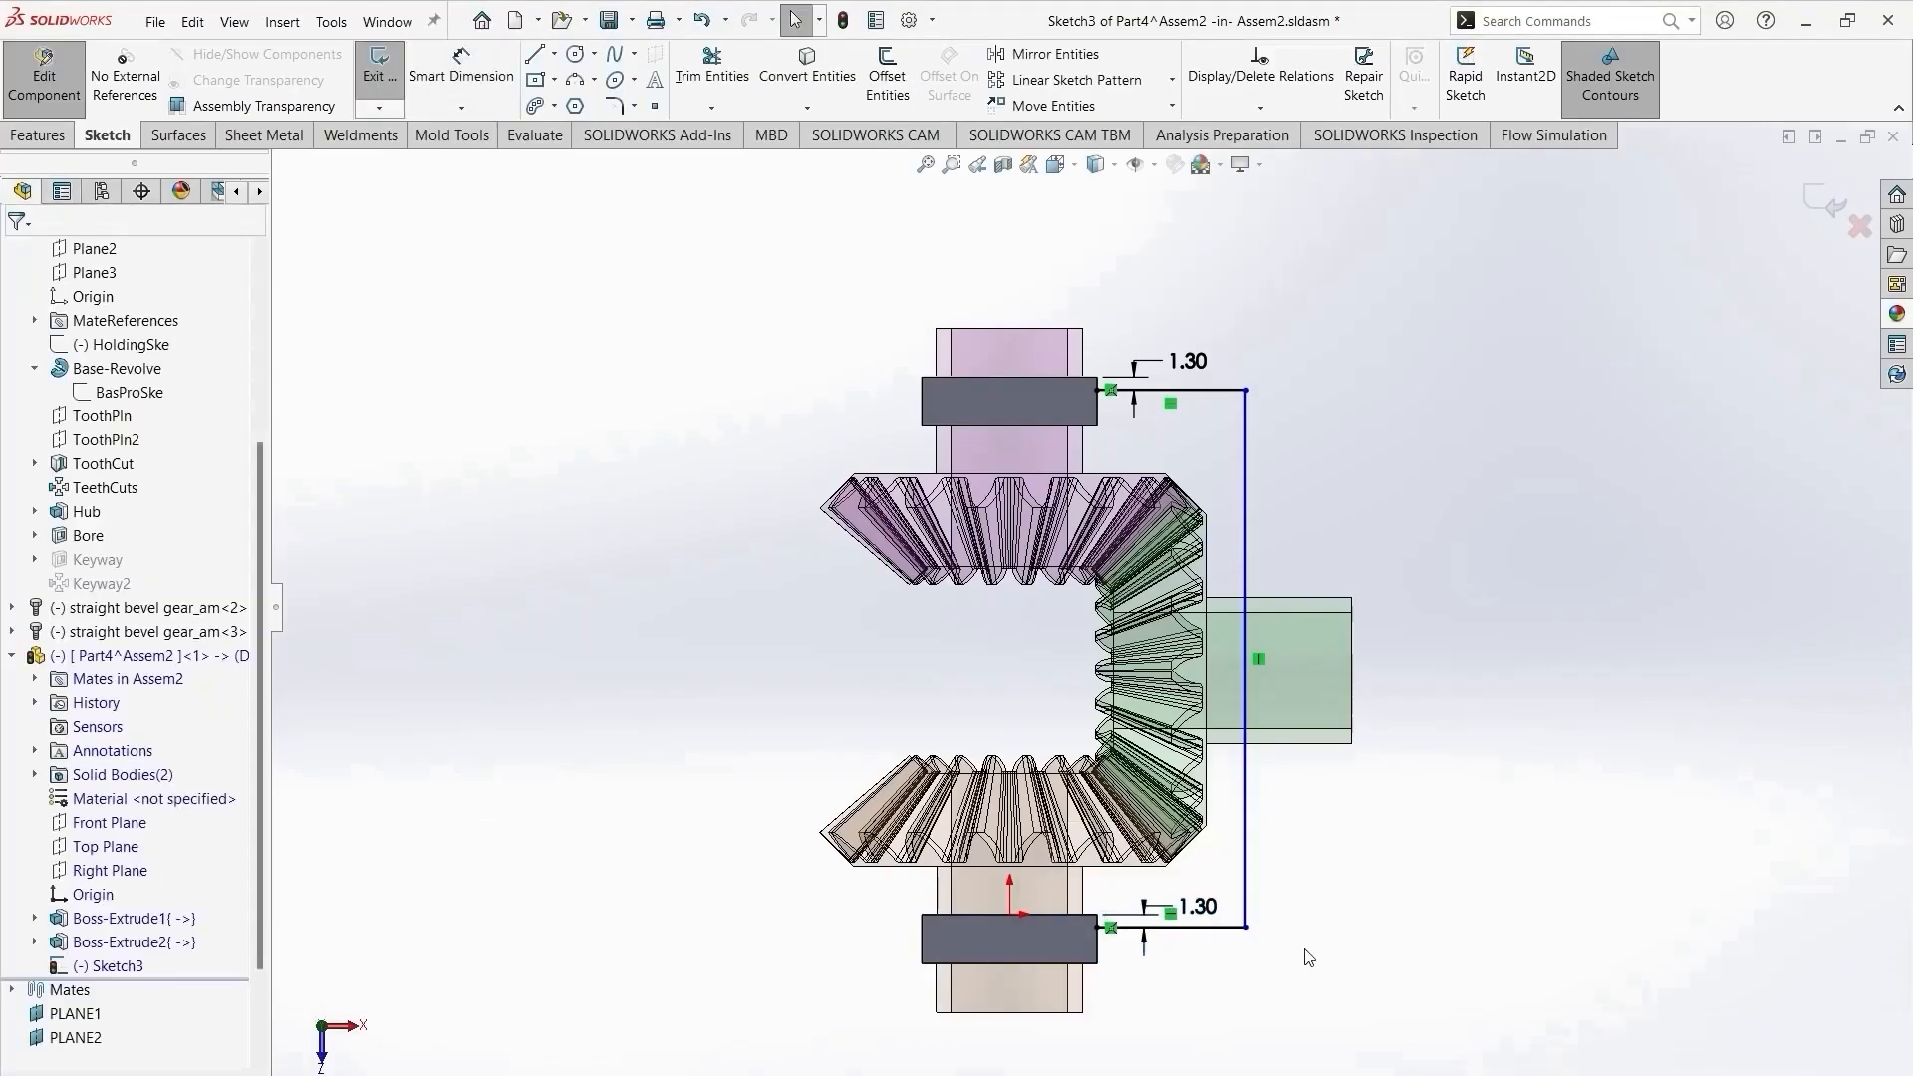
{"action": "left_click", "coordinate": [887, 75]}
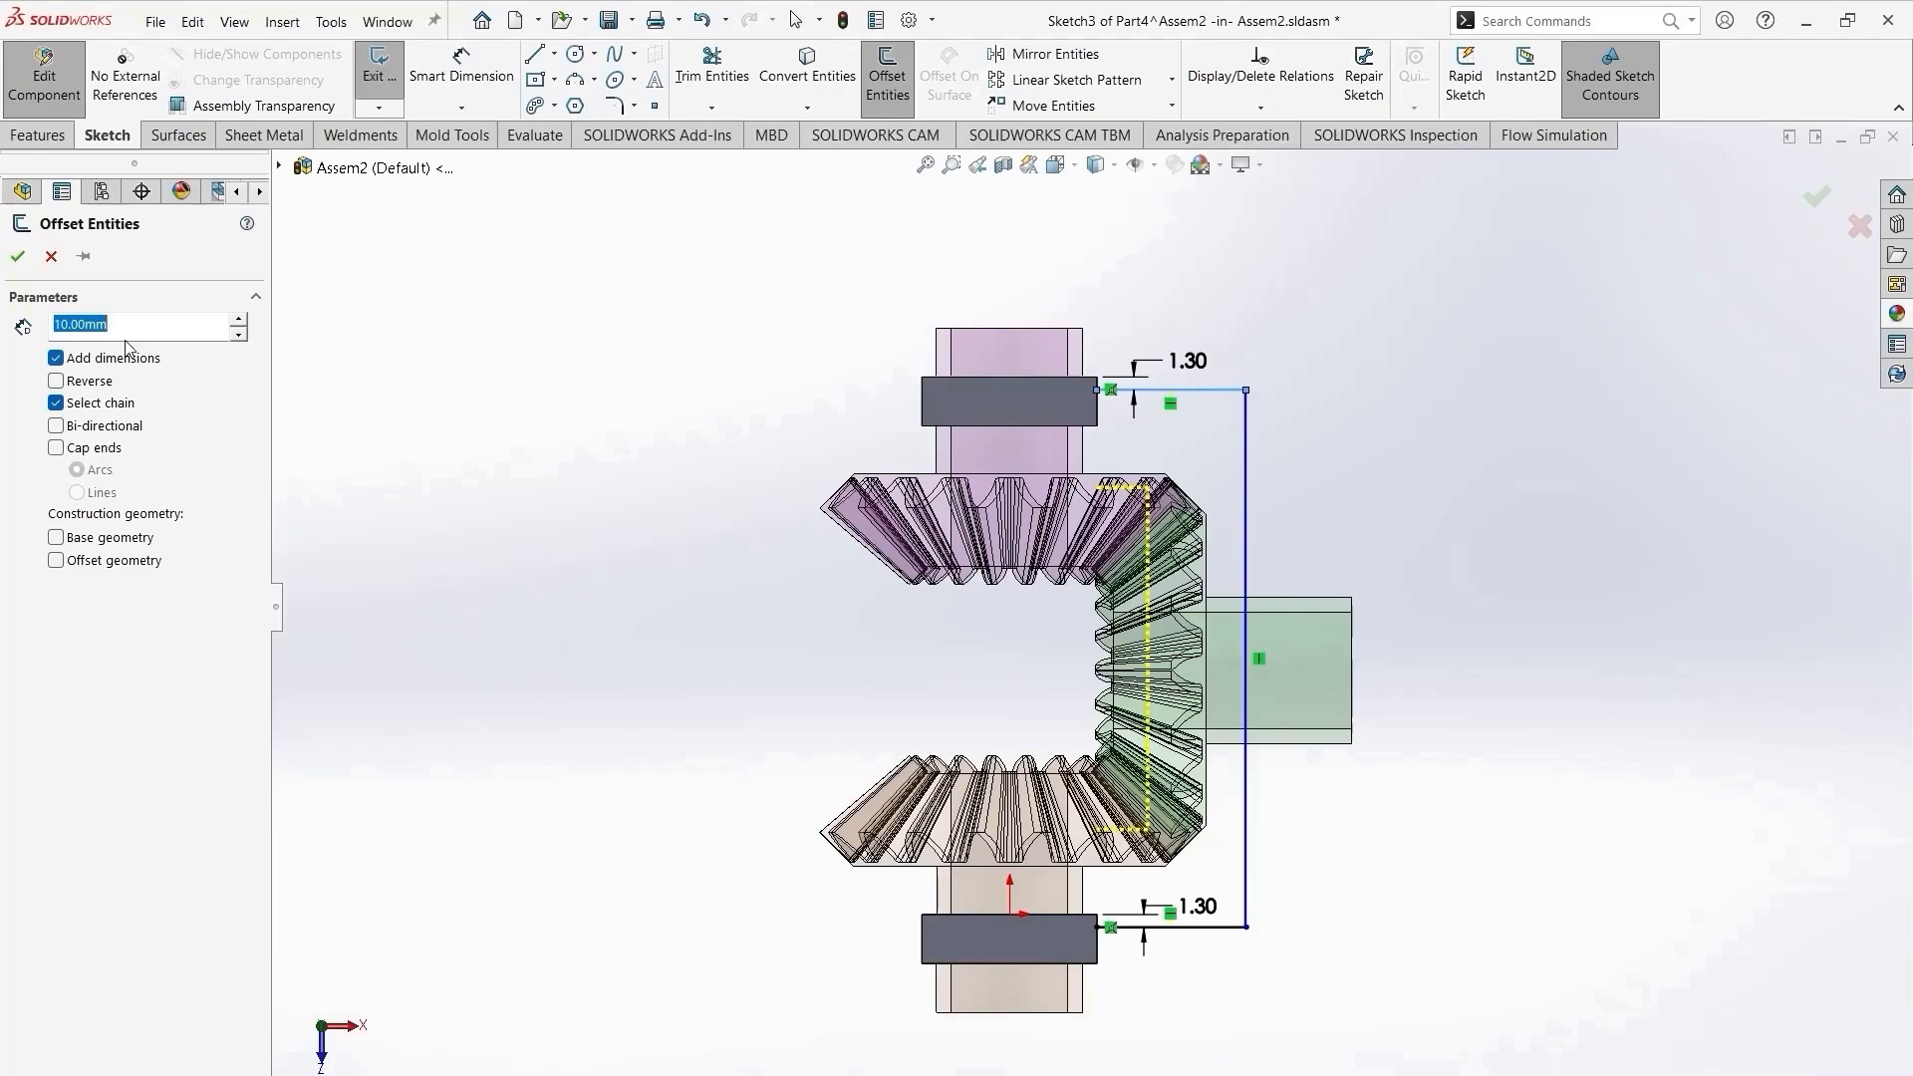
{"action": "type", "text": "3"}
{"action": "key", "text": "Return"}
{"action": "left_click", "coordinate": [56, 381]}
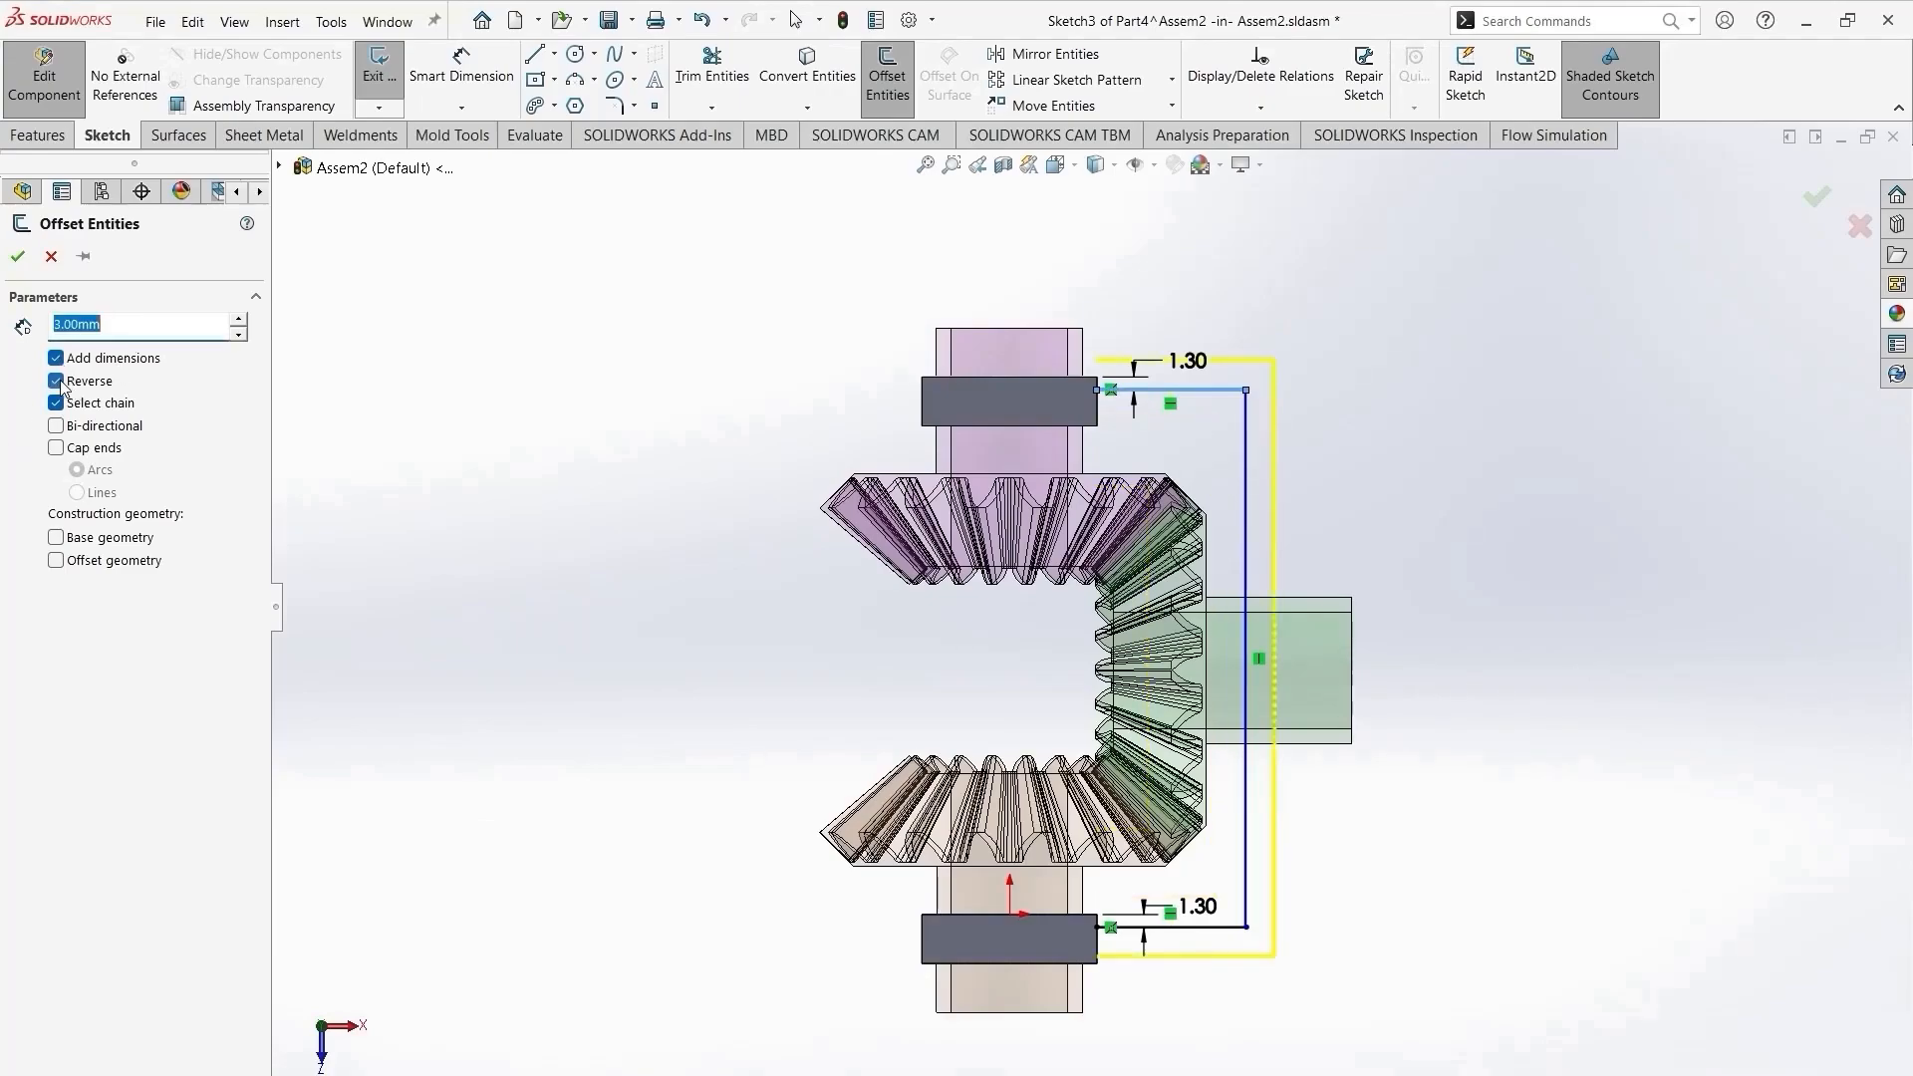
{"action": "left_click", "coordinate": [57, 381]}
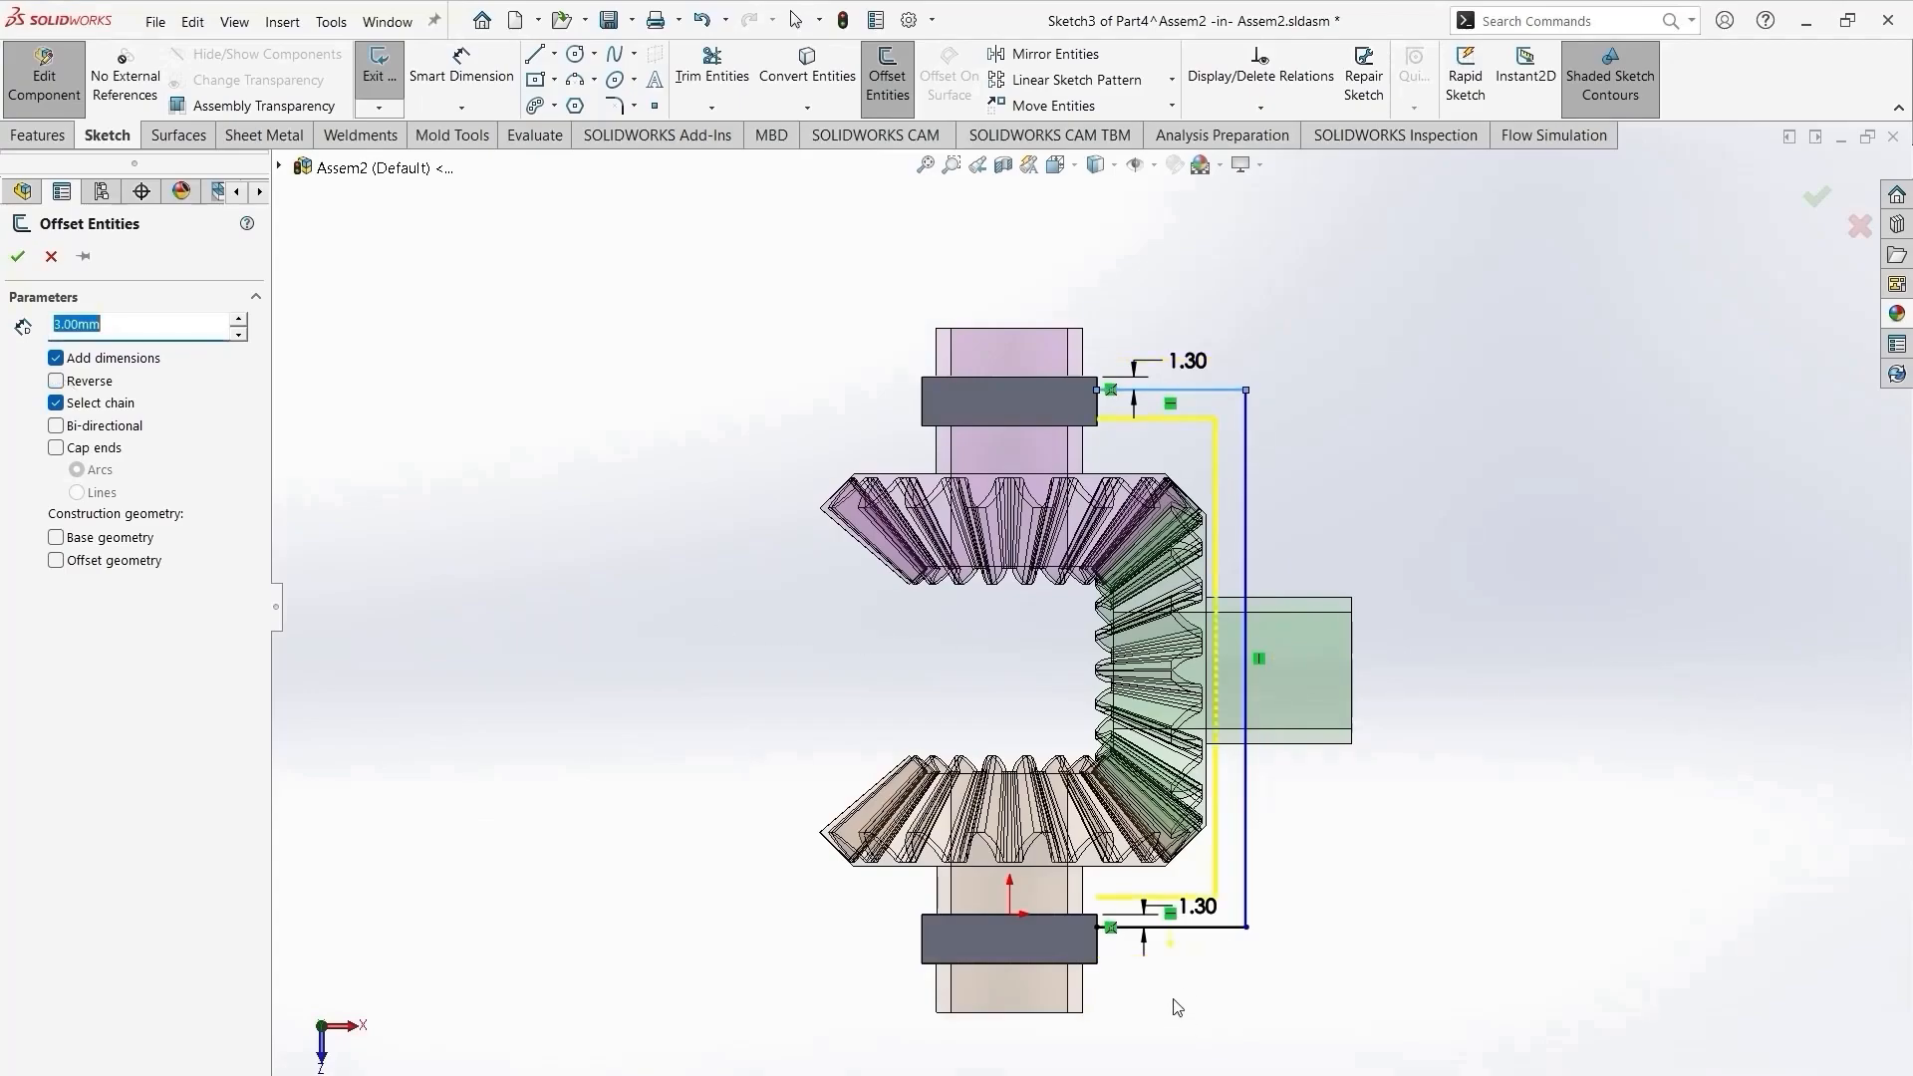
{"action": "left_click", "coordinate": [51, 258]}
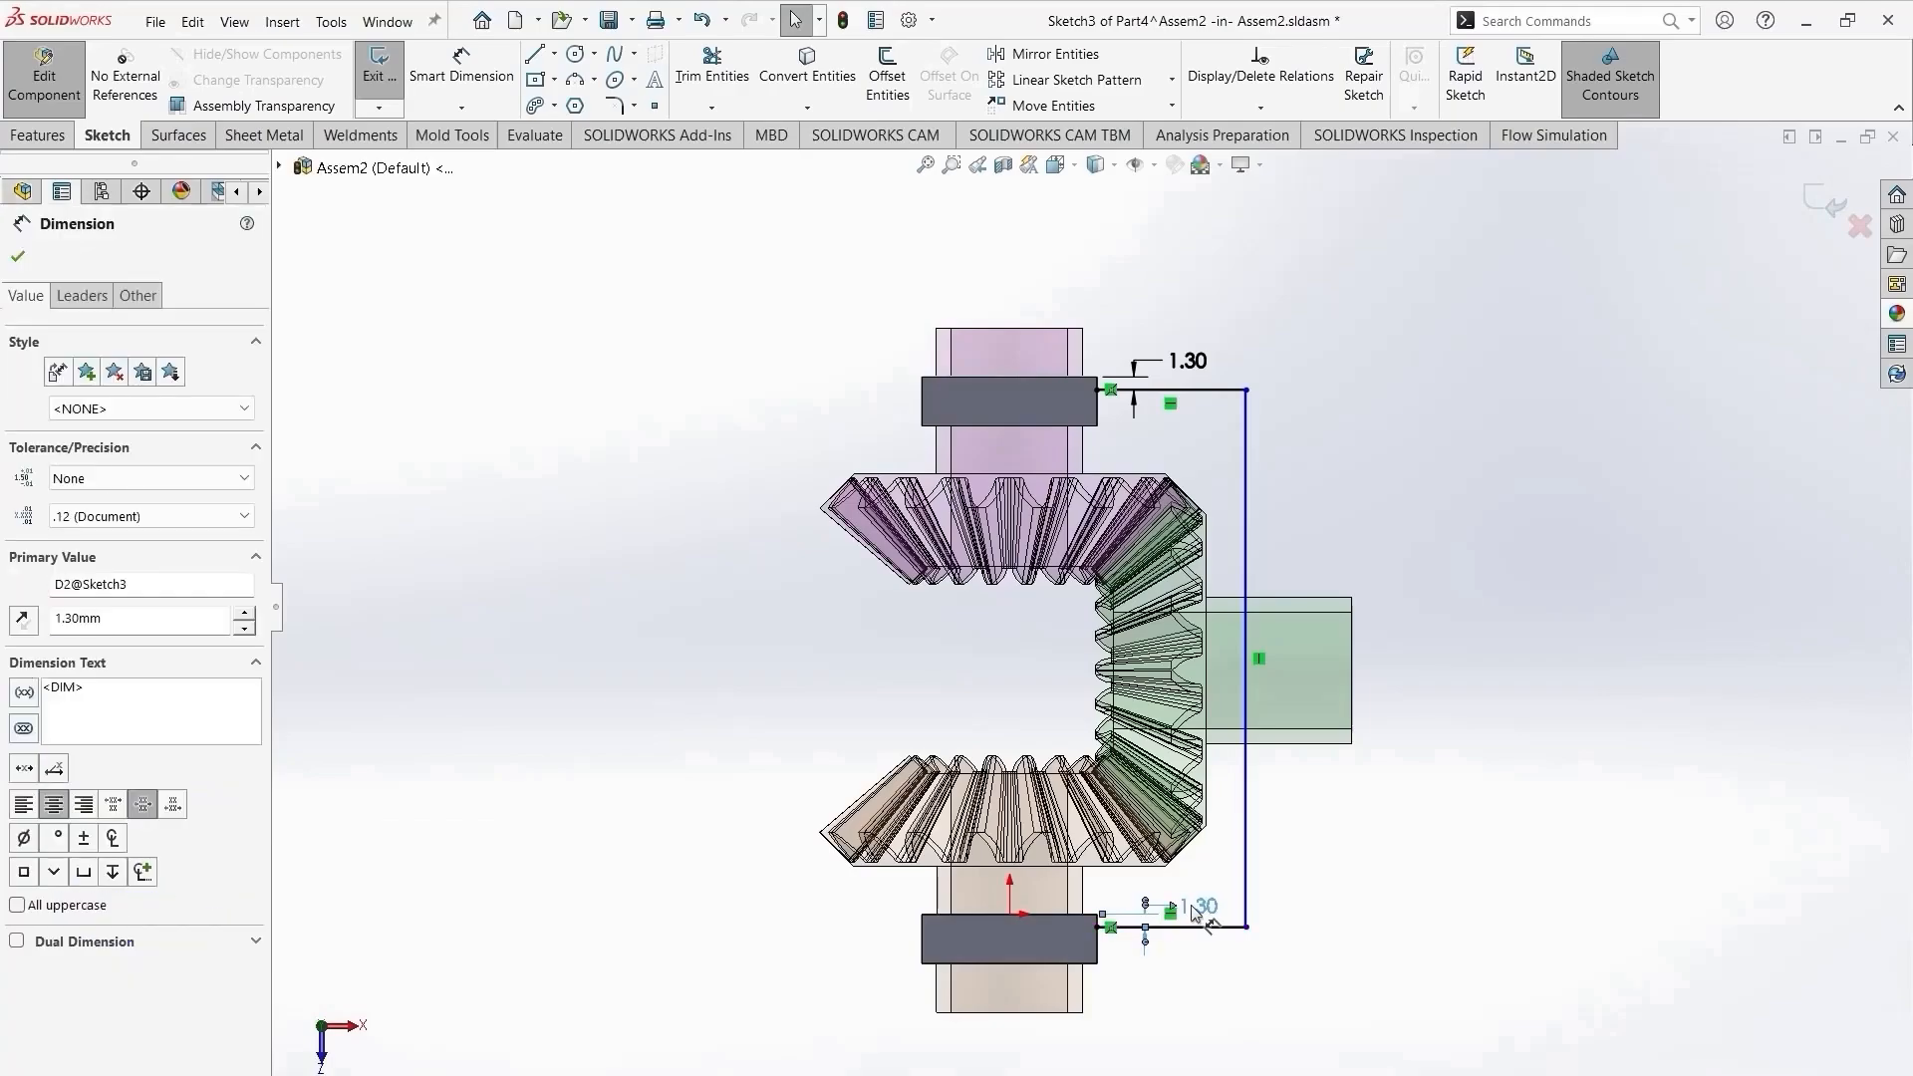
Replace the lower line's dimension with one of 1.3 mm measured from the bottom edge of the lower block.
{"action": "key", "text": "Delete"}
{"action": "right_click_drag", "start_coordinate": [1264, 1034], "coordinate": [1170, 764]}
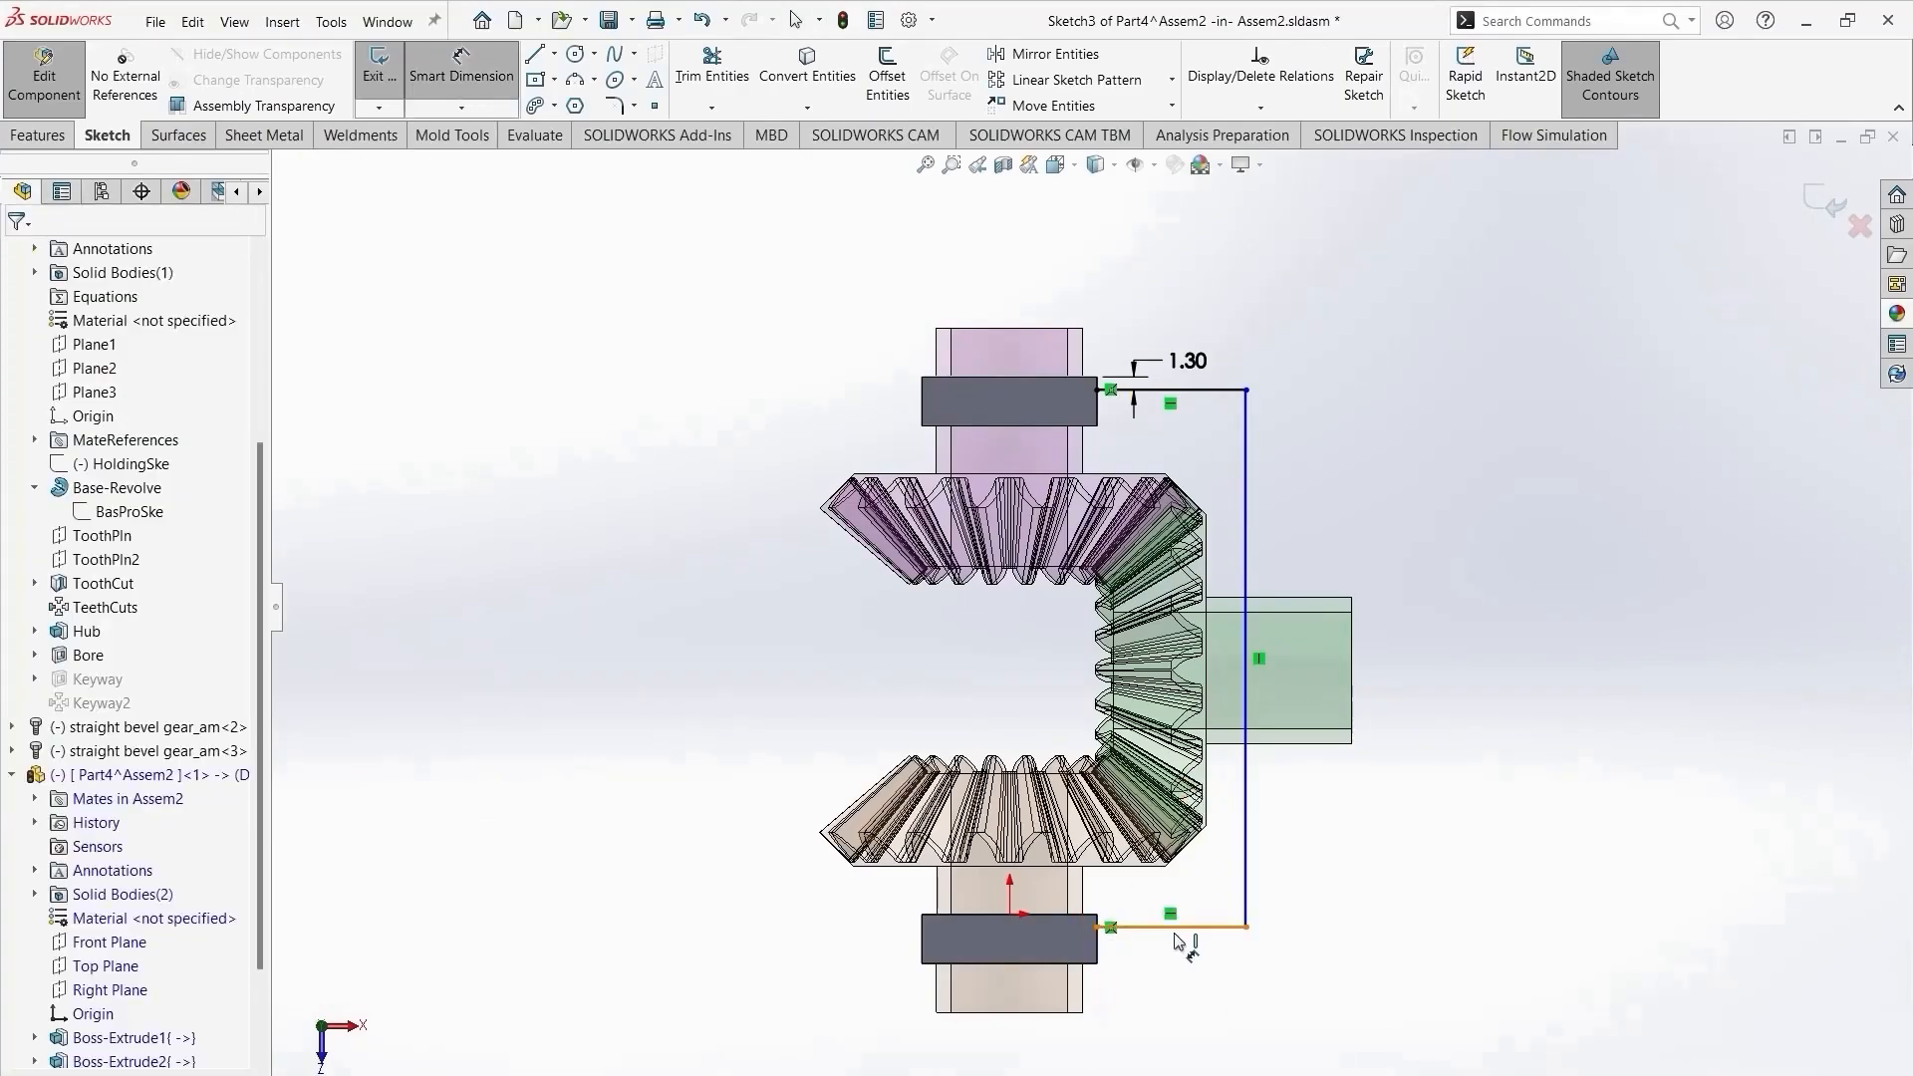
{"action": "left_click", "coordinate": [1169, 928]}
{"action": "left_click", "coordinate": [1079, 962]}
{"action": "left_click", "coordinate": [1165, 983]}
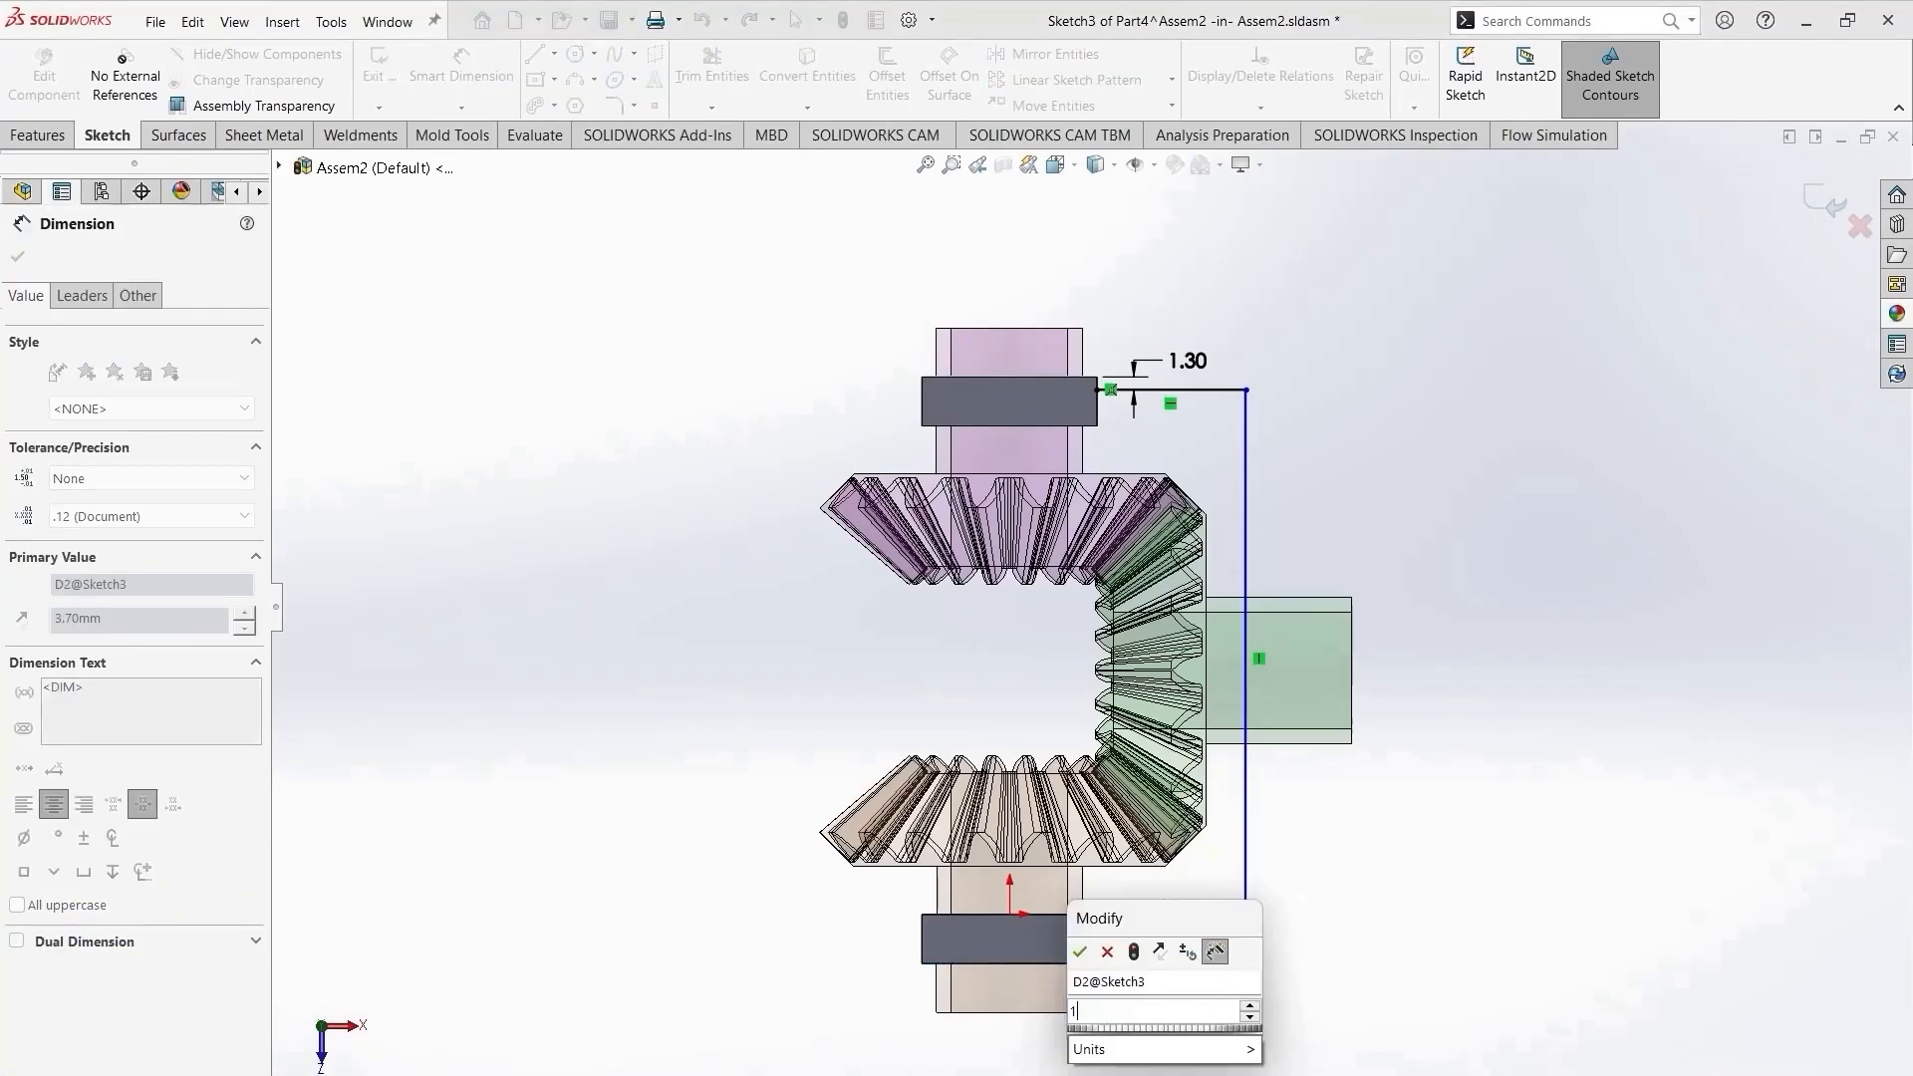
{"action": "type", "text": "1.3"}
{"action": "key", "text": "Return"}
{"action": "key", "text": "Escape"}
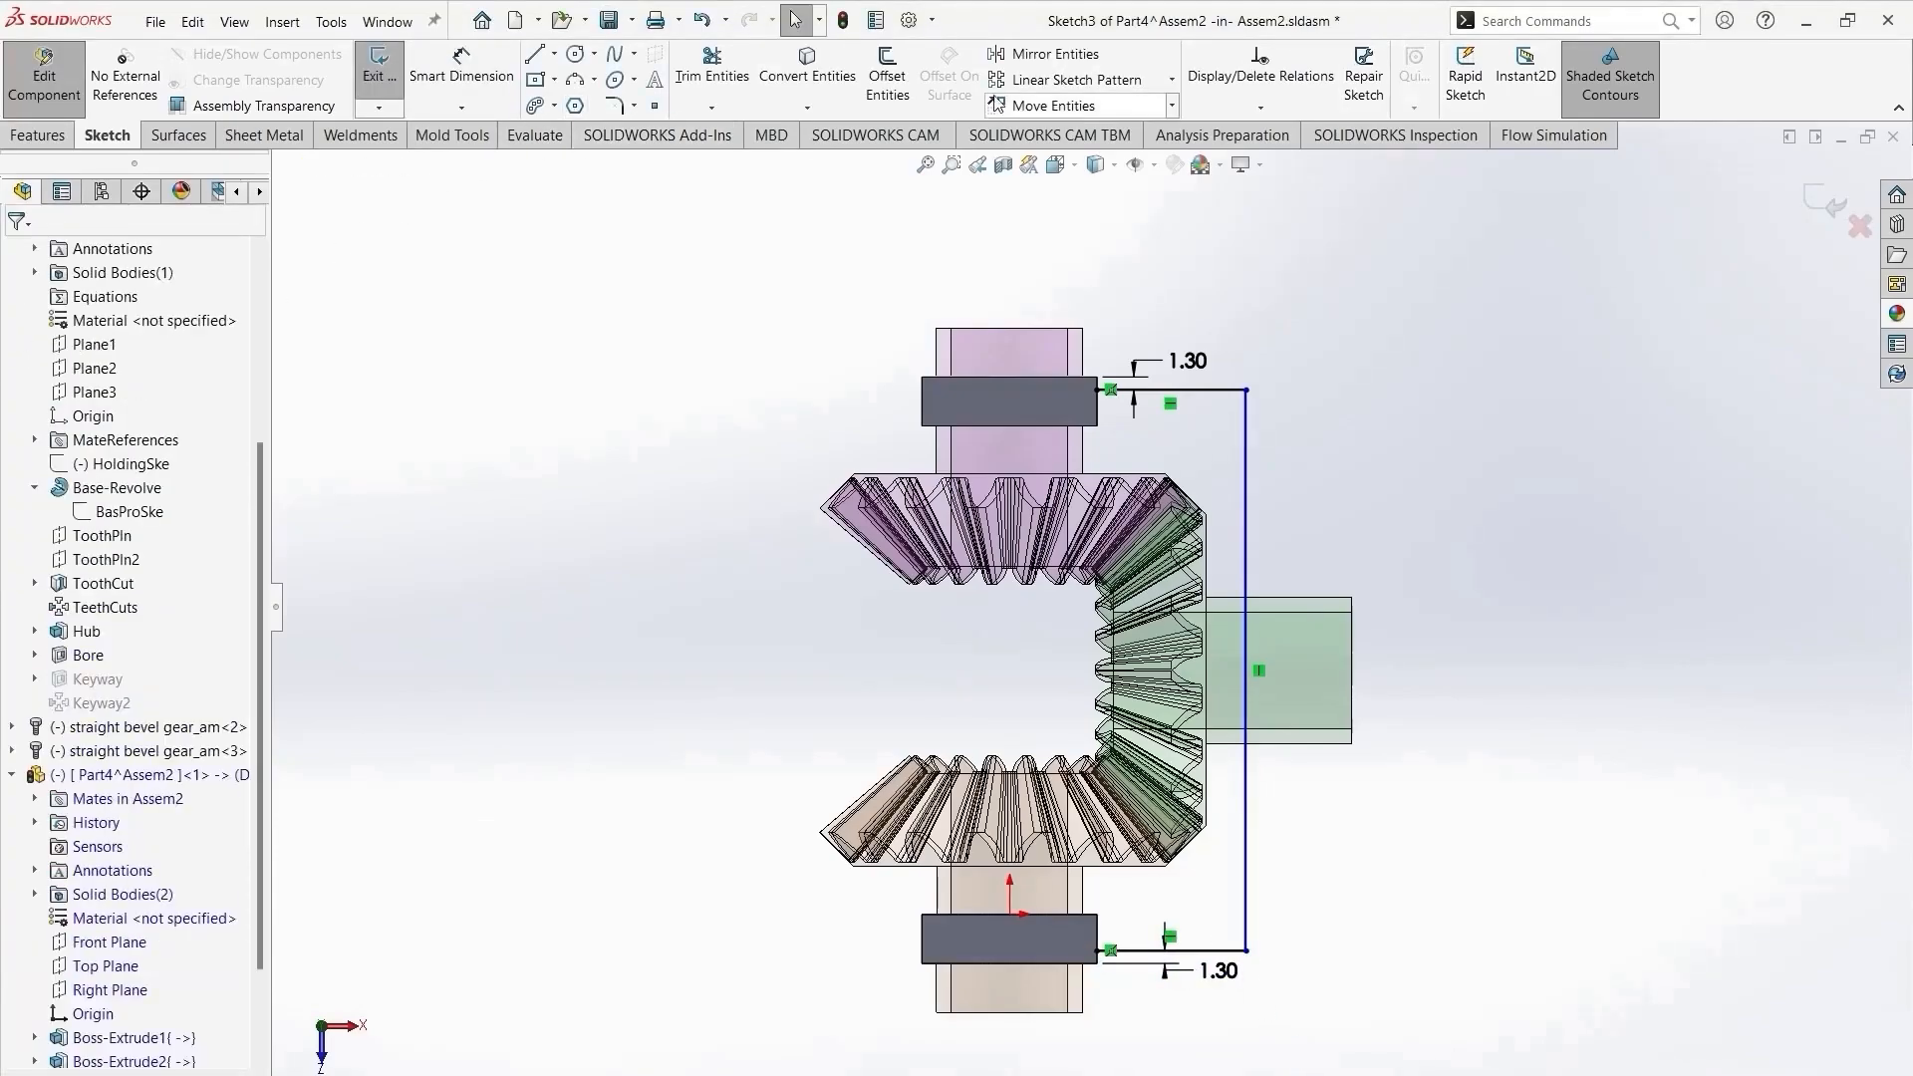
Offset the U-shaped line chain inwards by 2.5 mm.
{"action": "left_click", "coordinate": [886, 78]}
{"action": "left_click", "coordinate": [1234, 391]}
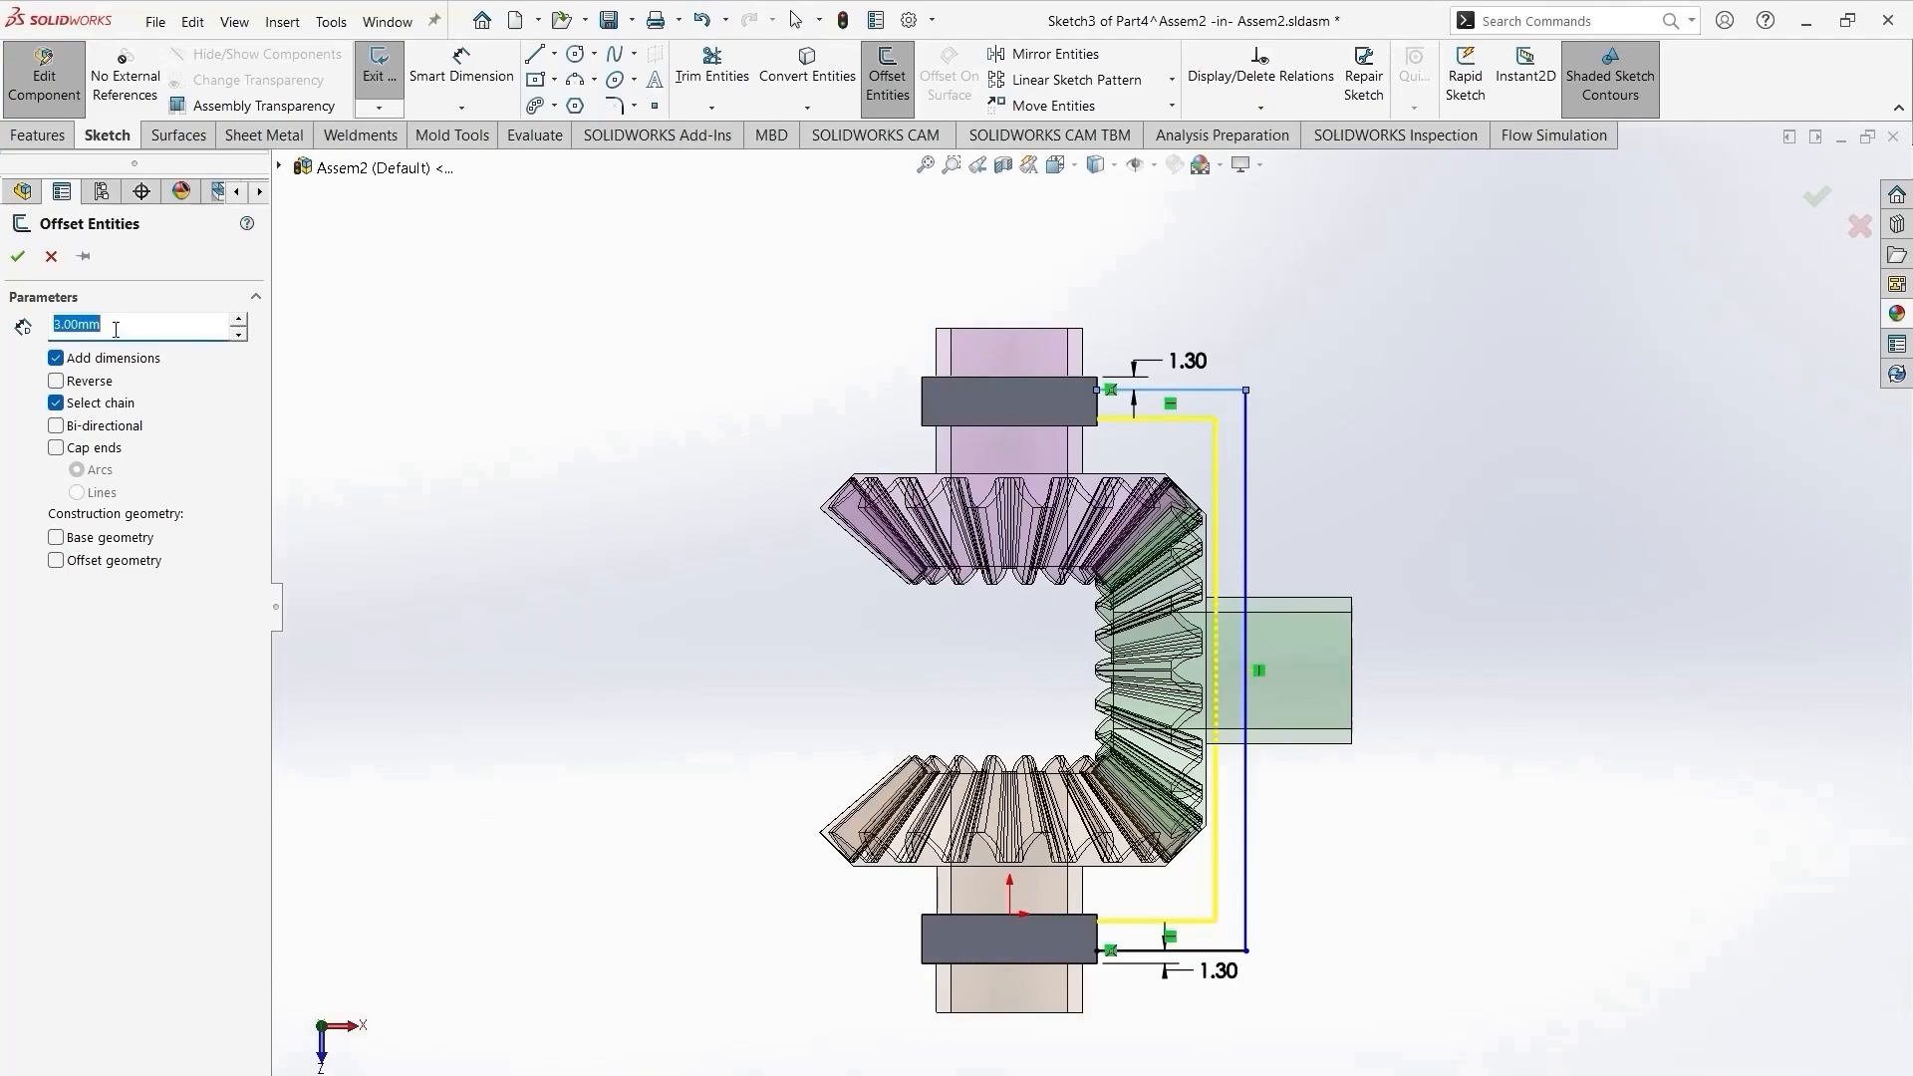
{"action": "type", "text": "2.5"}
{"action": "key", "text": "Return"}
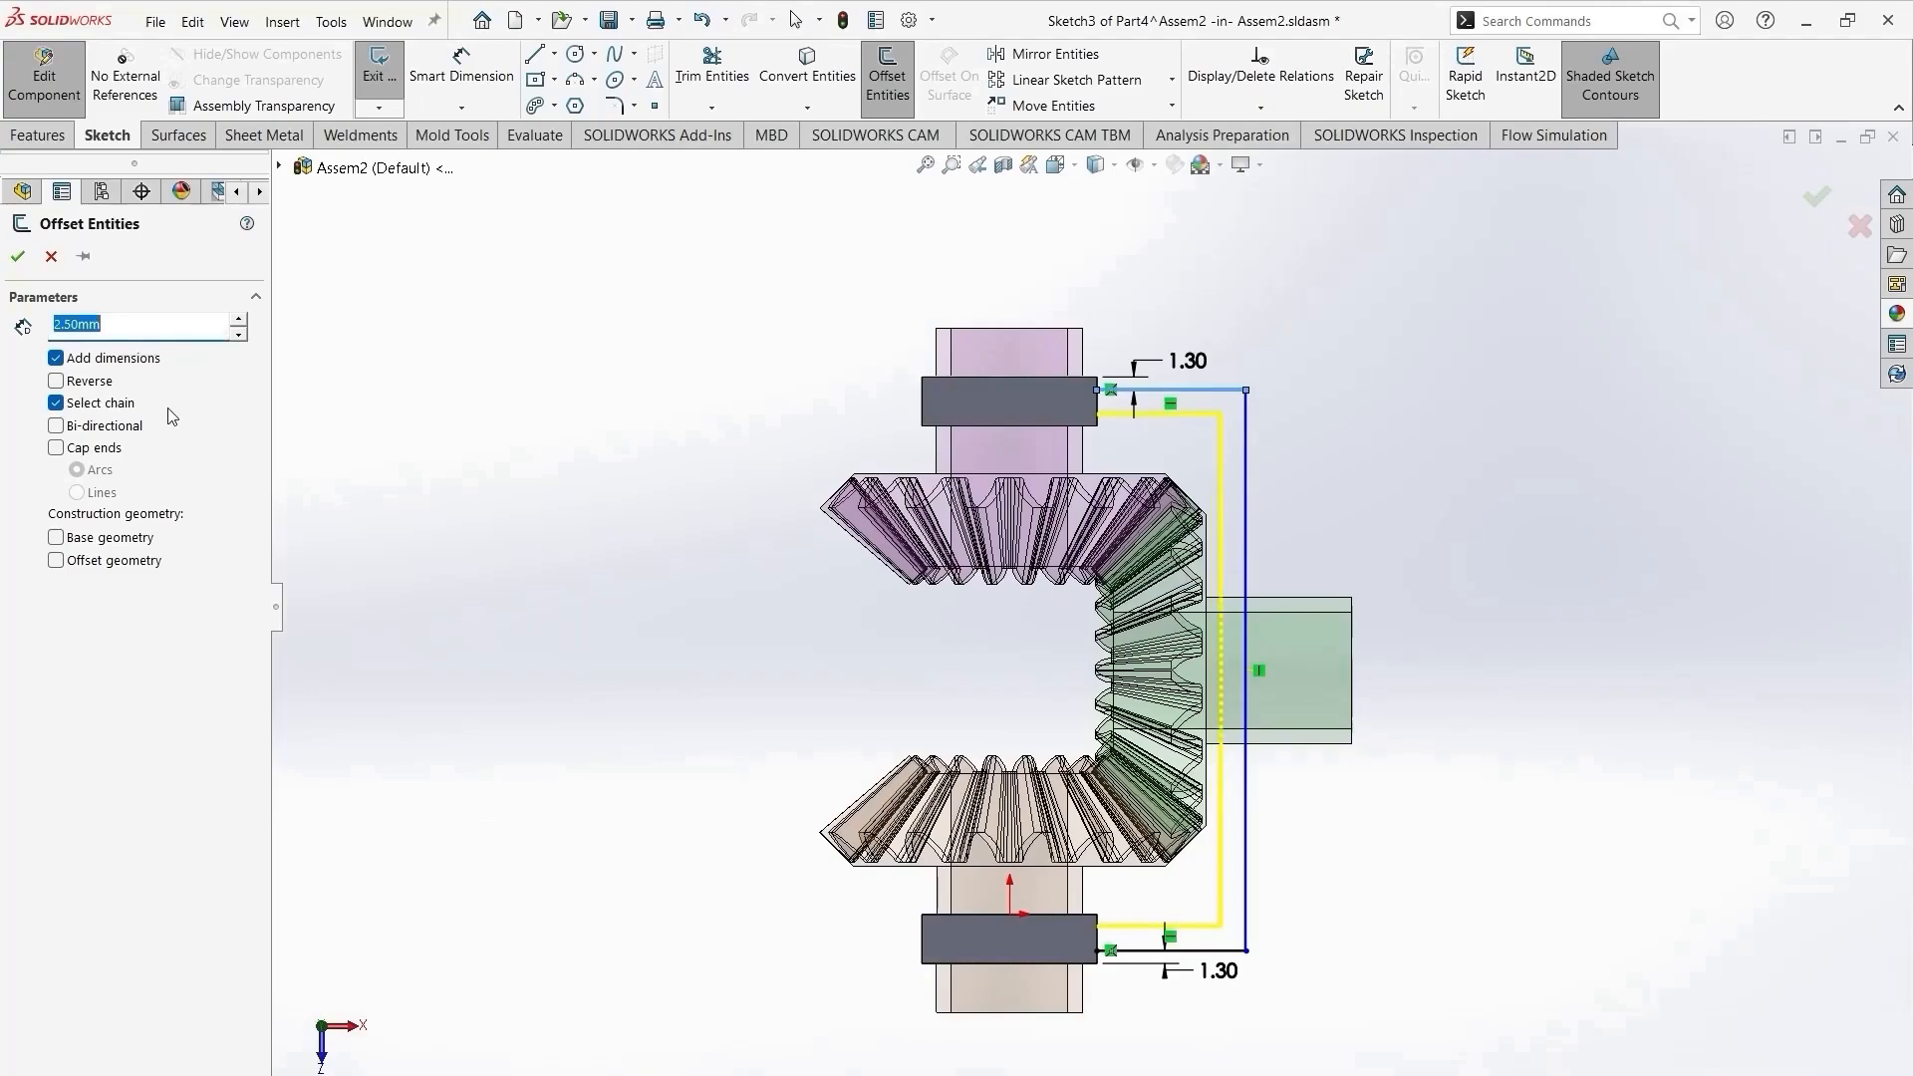
{"action": "left_click", "coordinate": [20, 261]}
Close both open ends of the U-shaped profile with short vertical lines along the block edges.
{"action": "key", "text": "l"}
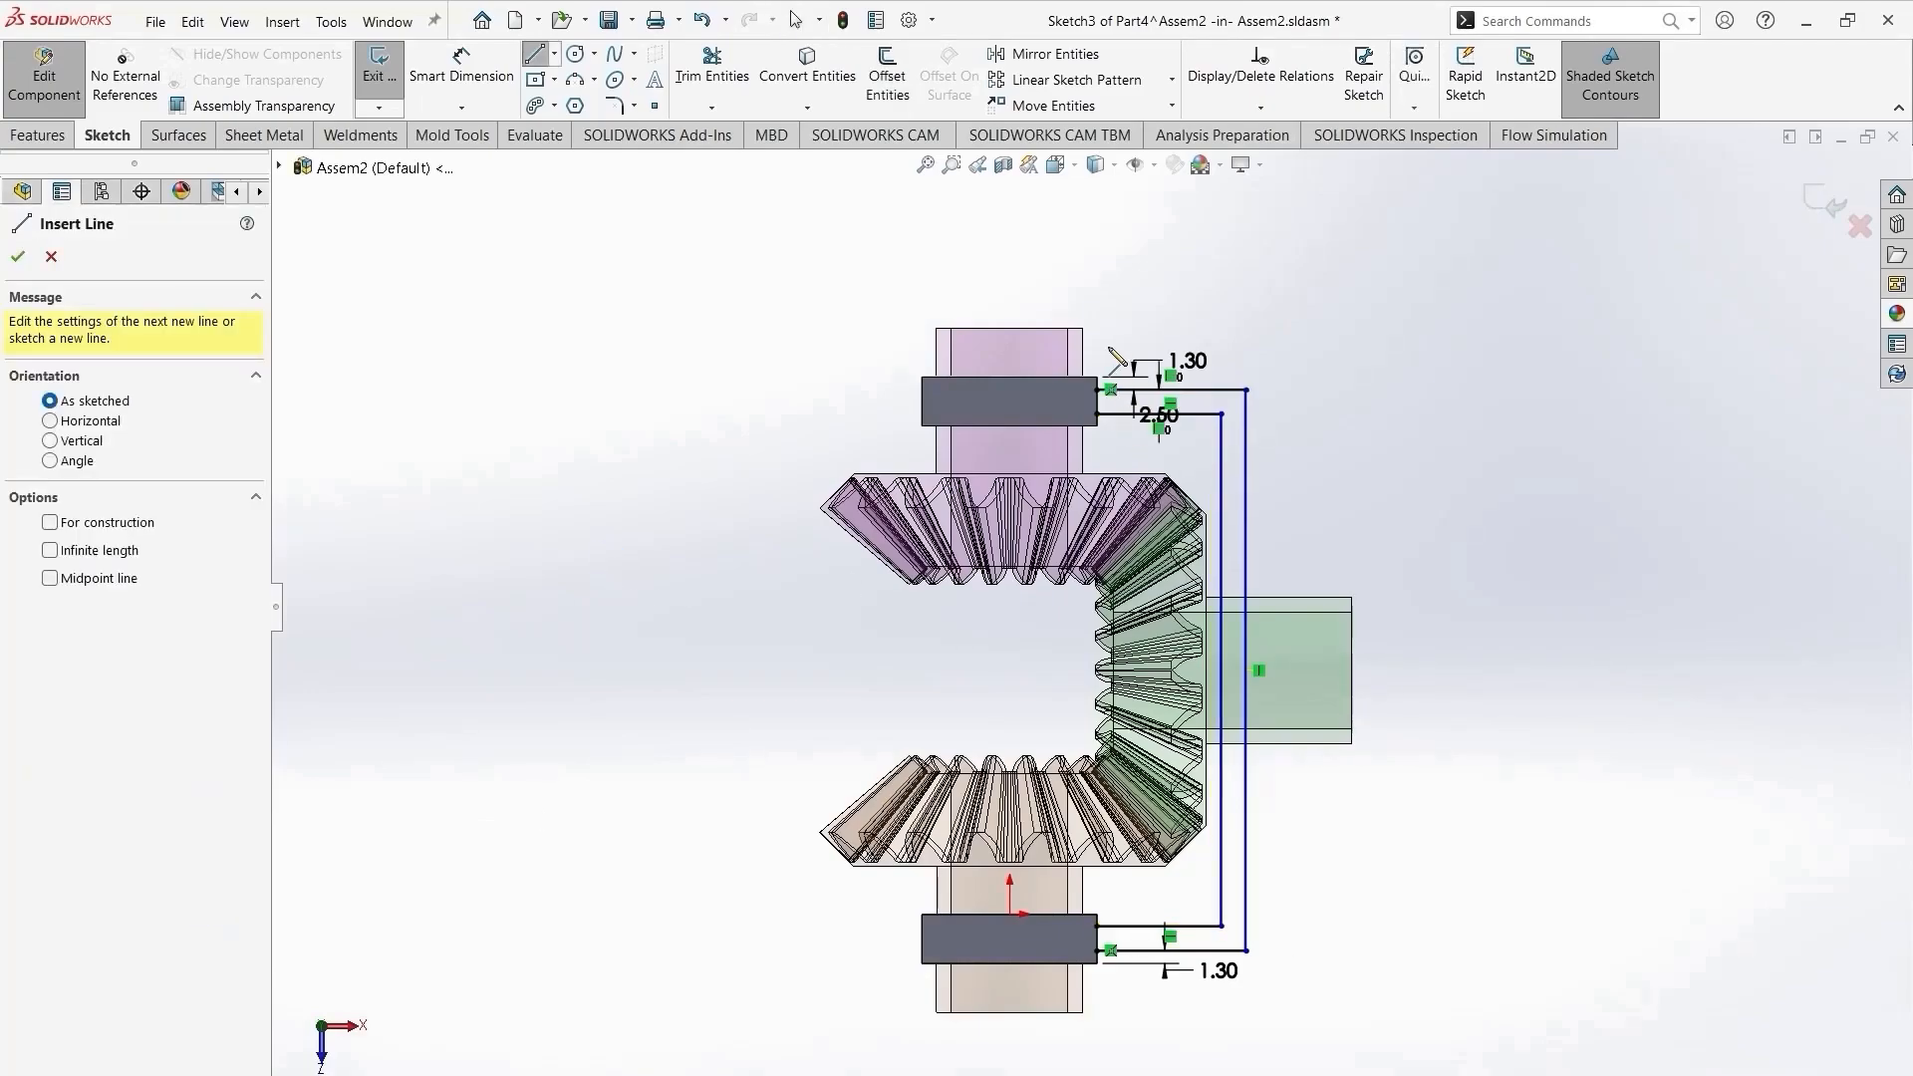
{"action": "left_click", "coordinate": [1097, 390]}
{"action": "left_click", "coordinate": [1097, 414]}
{"action": "left_click", "coordinate": [1097, 926]}
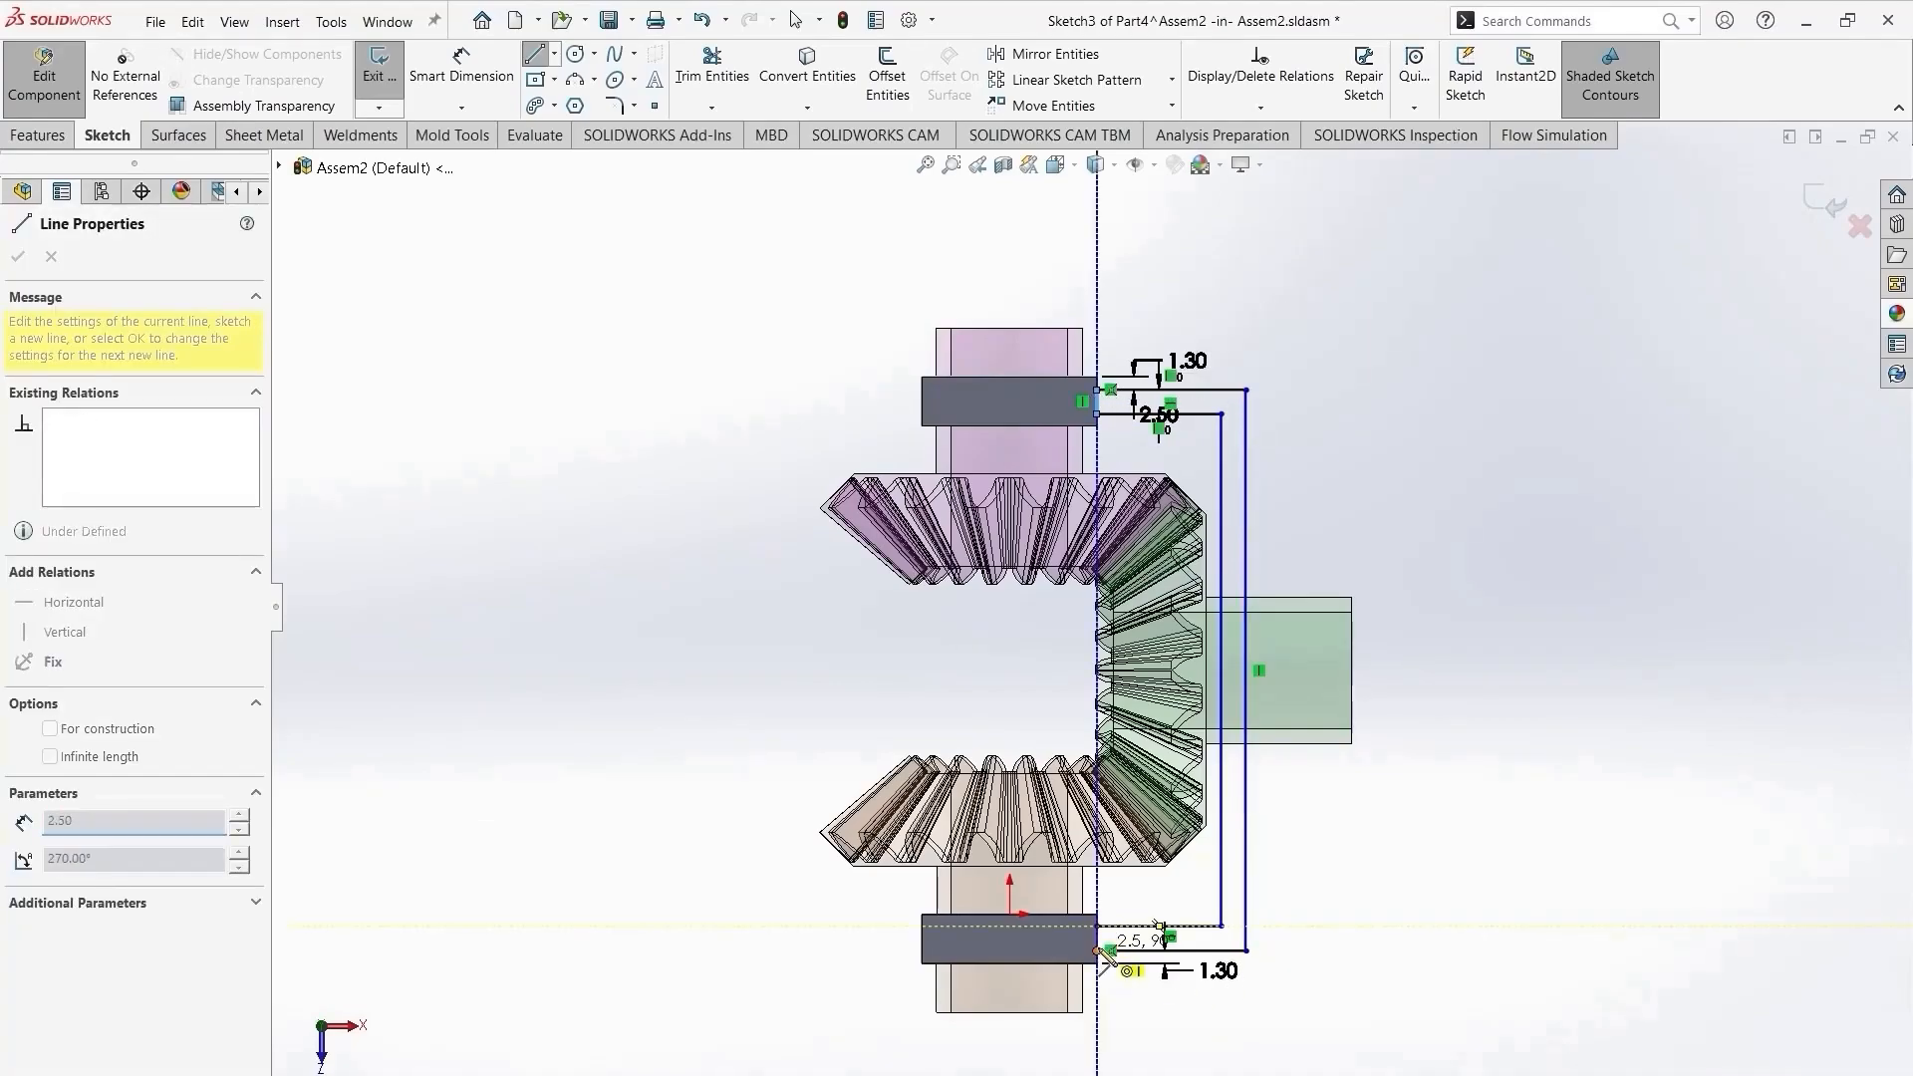
{"action": "left_click", "coordinate": [1097, 950]}
{"action": "key", "text": "Escape"}
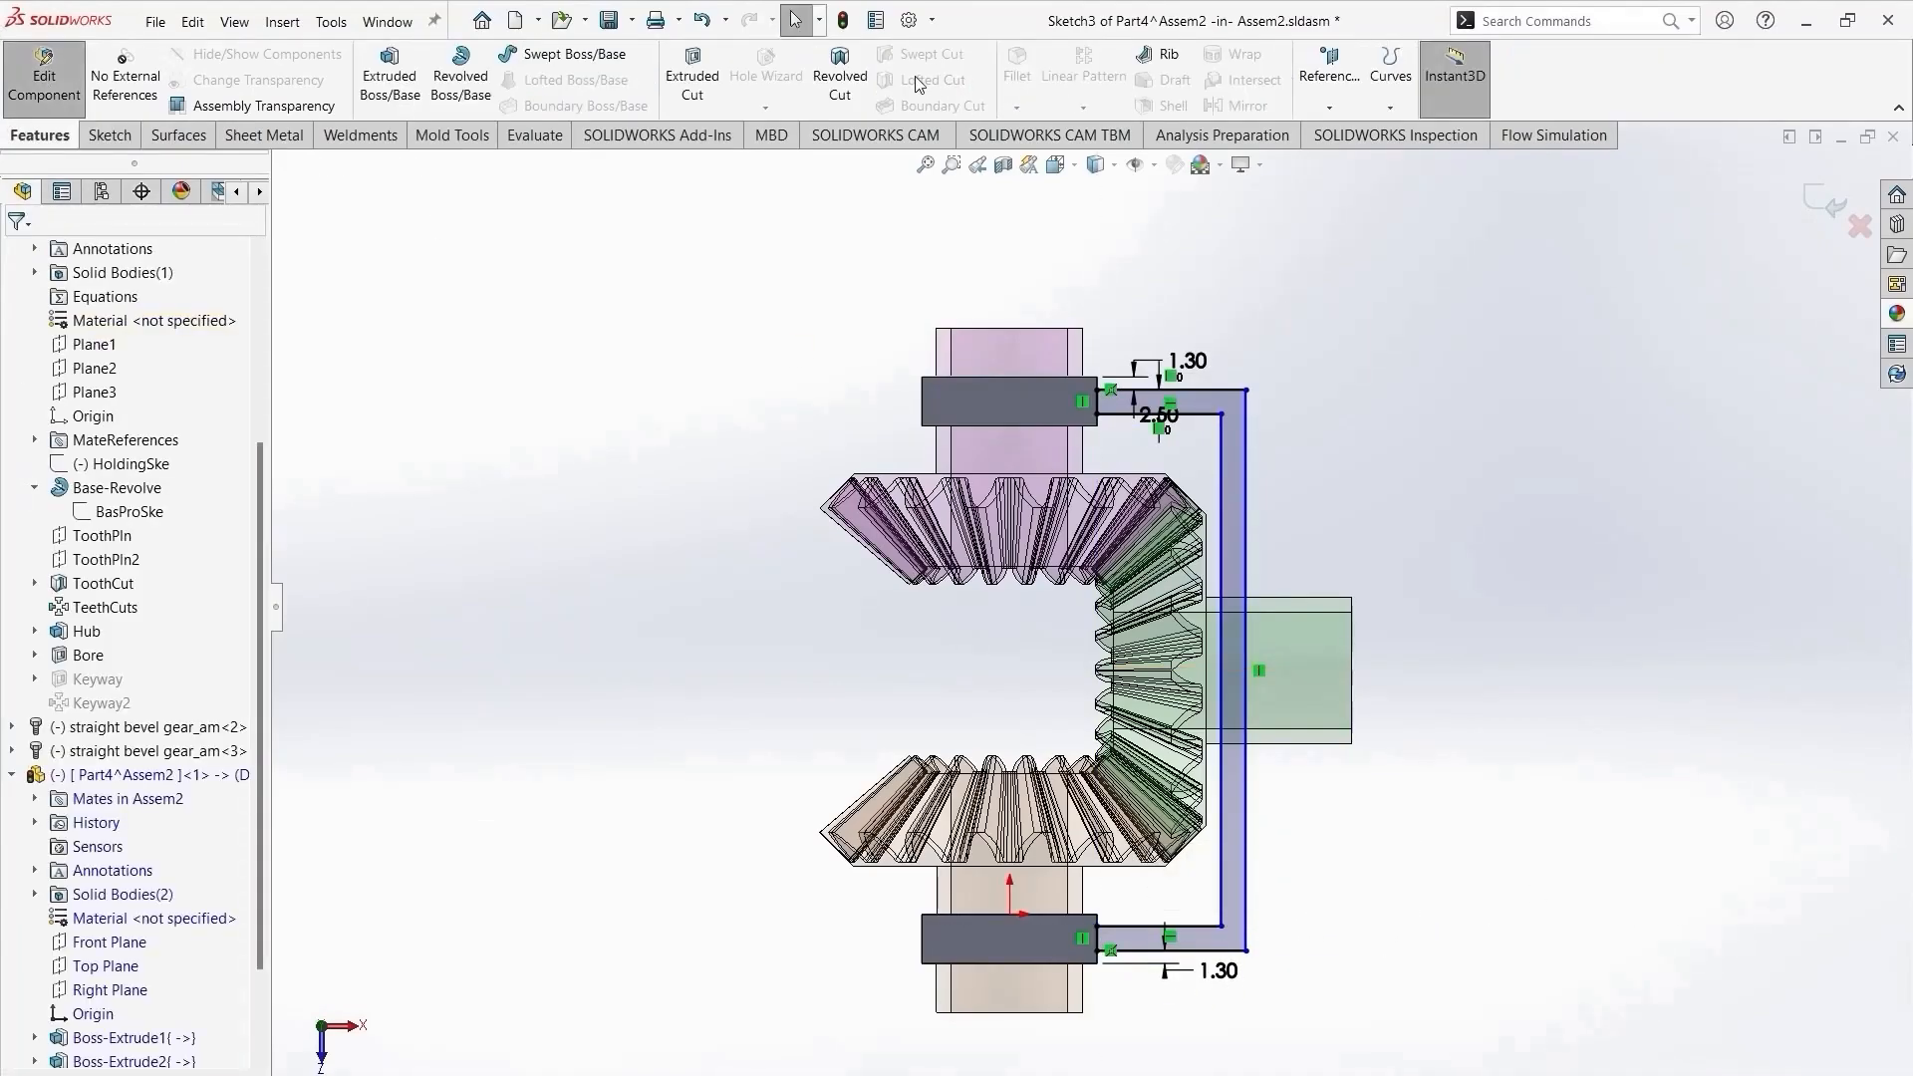
Extrude the closed U-shaped profile as a Mid Plane boss, 5 mm thick, merged with the two blocks.
{"action": "left_click", "coordinate": [420, 89]}
{"action": "left_click", "coordinate": [144, 395]}
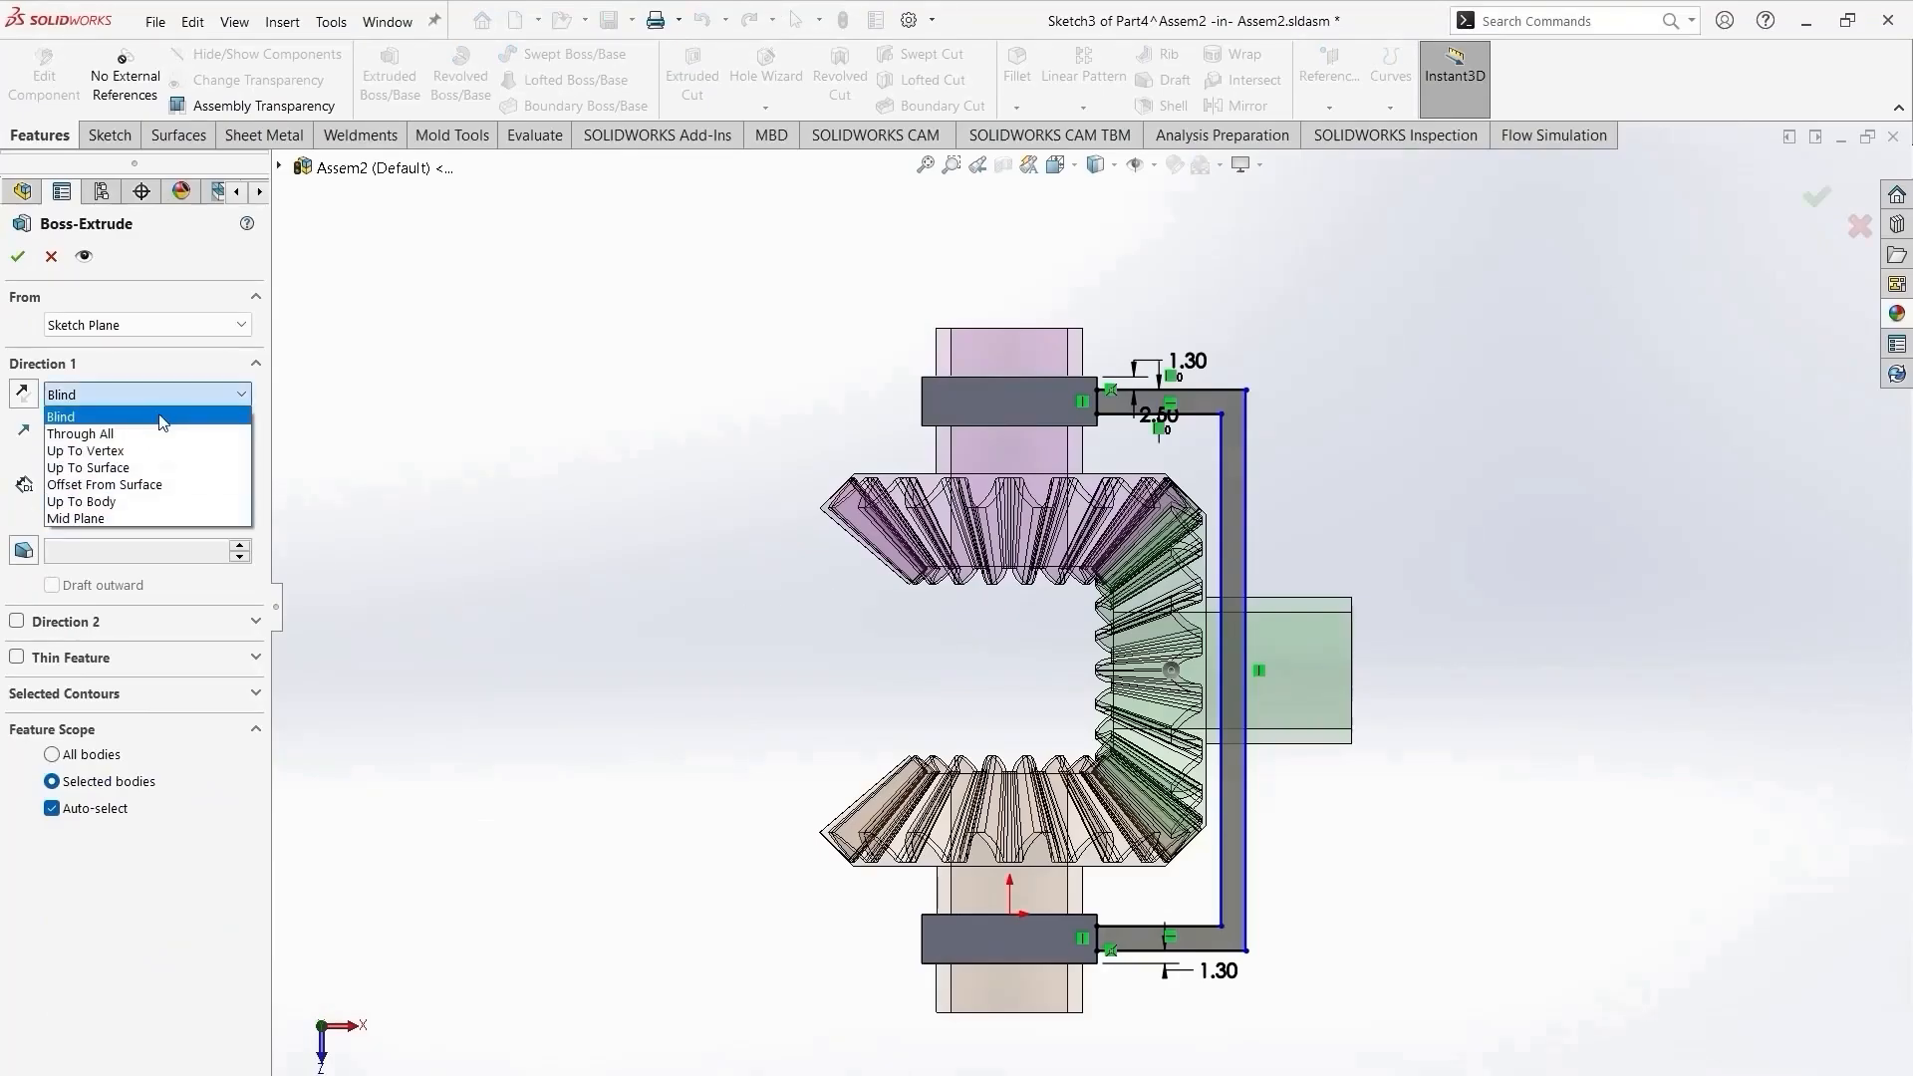
{"action": "left_click", "coordinate": [112, 517]}
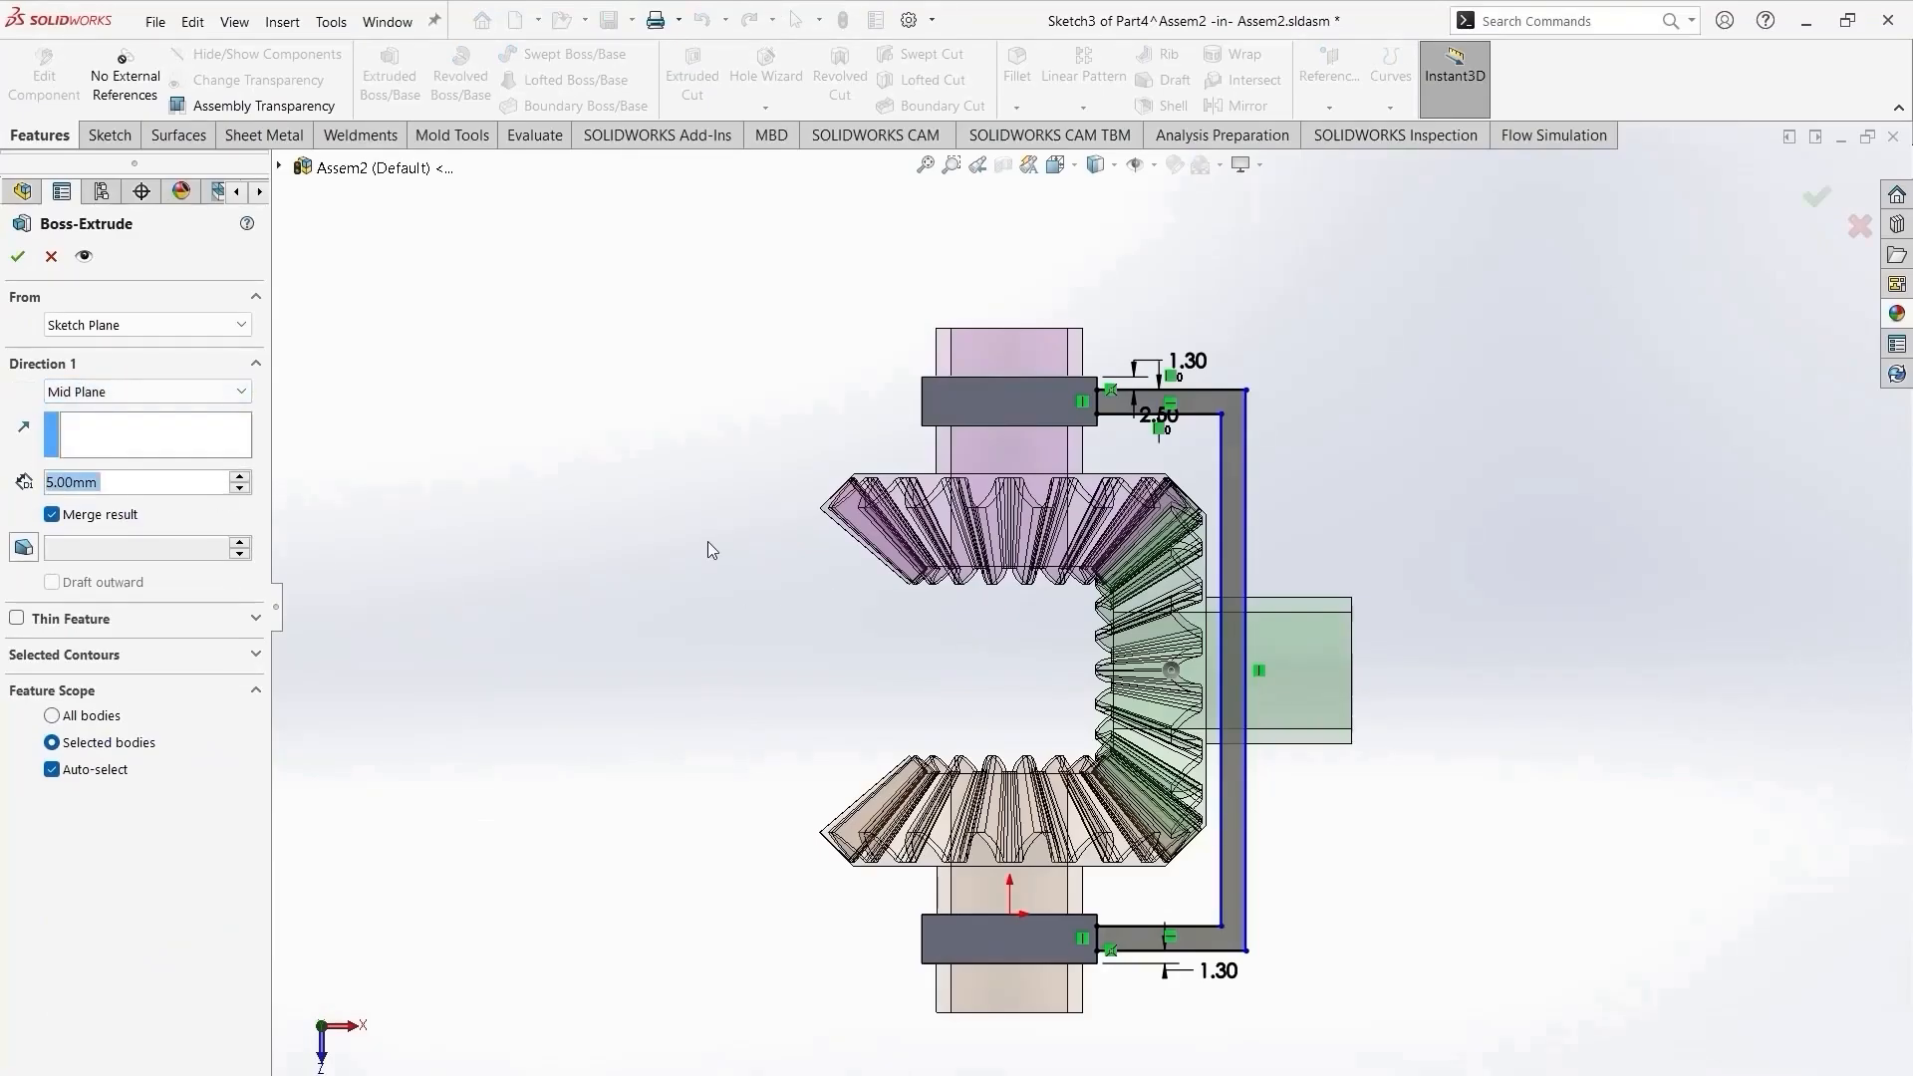
{"action": "middle_click_drag", "start_coordinate": [707, 541], "coordinate": [606, 699]}
{"action": "left_click", "coordinate": [16, 255]}
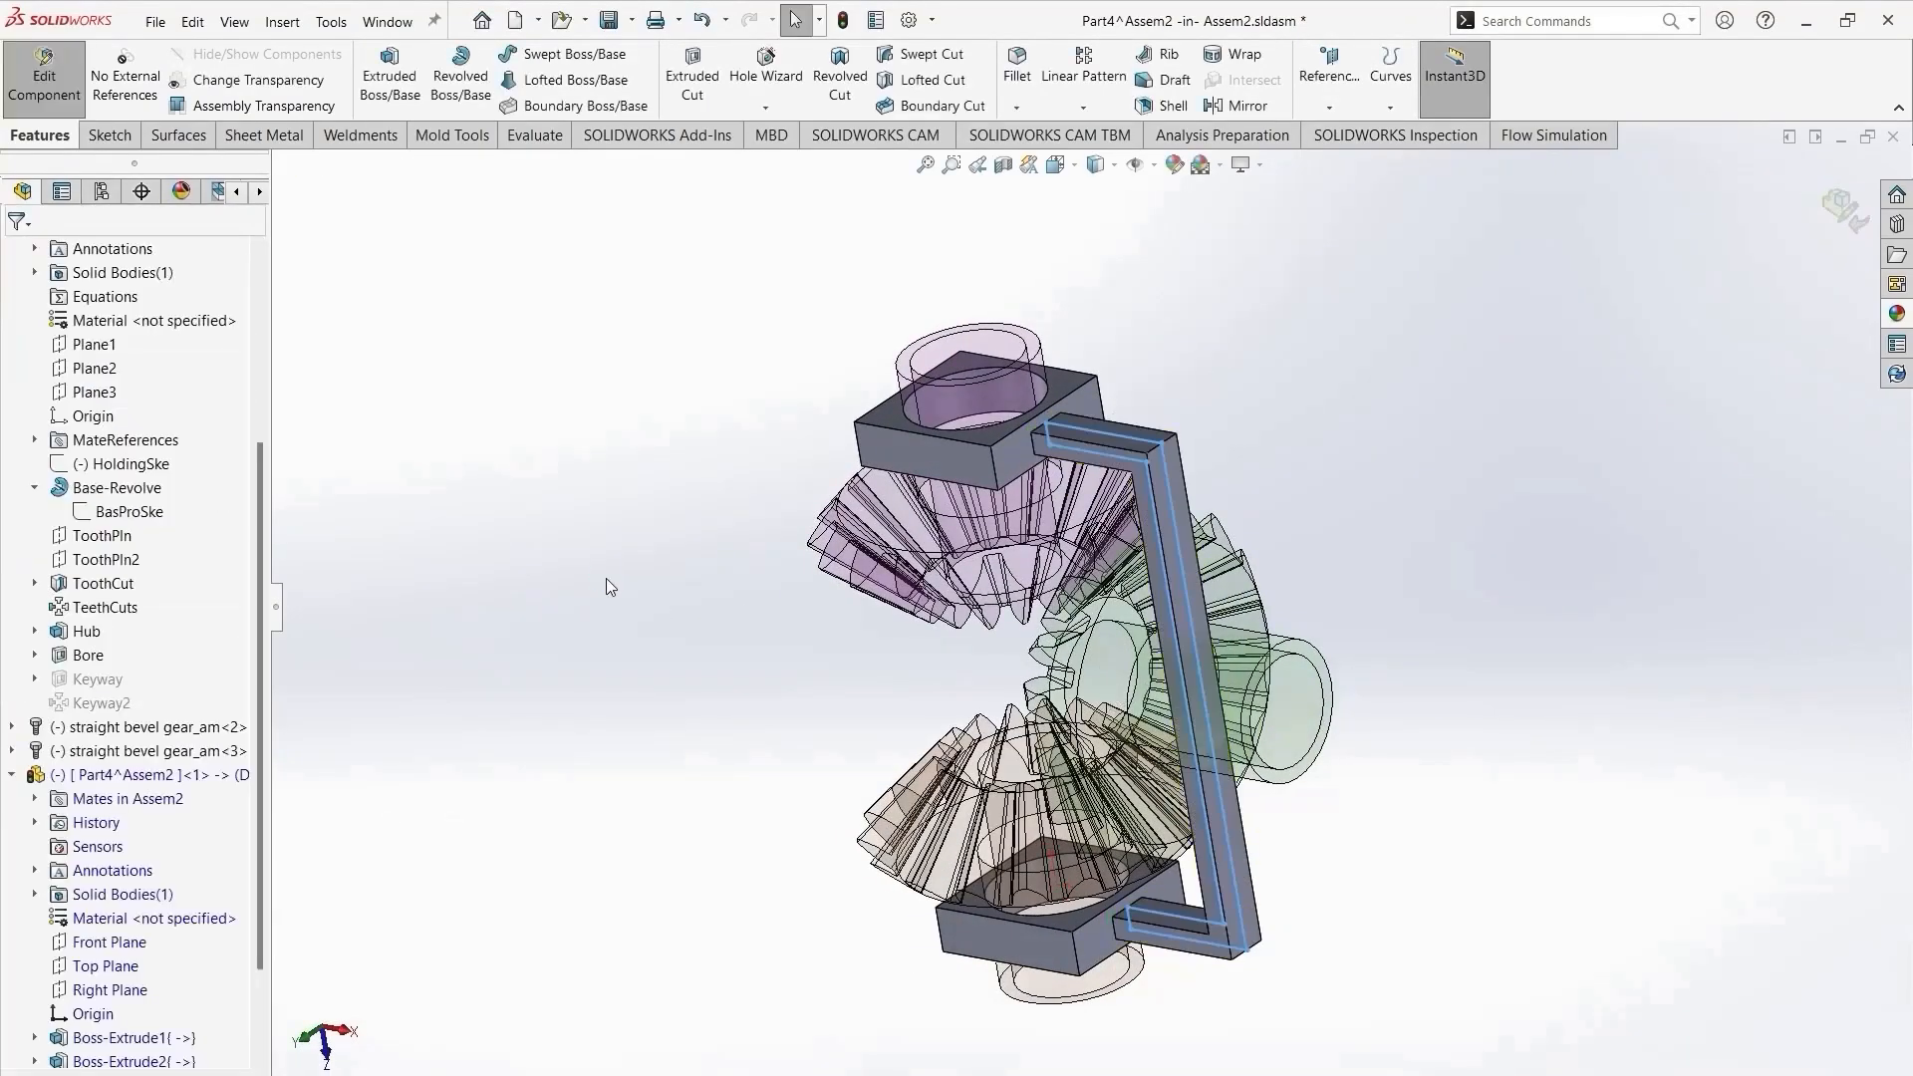
{"action": "middle_click_drag", "start_coordinate": [606, 578], "coordinate": [713, 586]}
{"action": "middle_click_drag", "start_coordinate": [1464, 661], "coordinate": [1359, 689]}
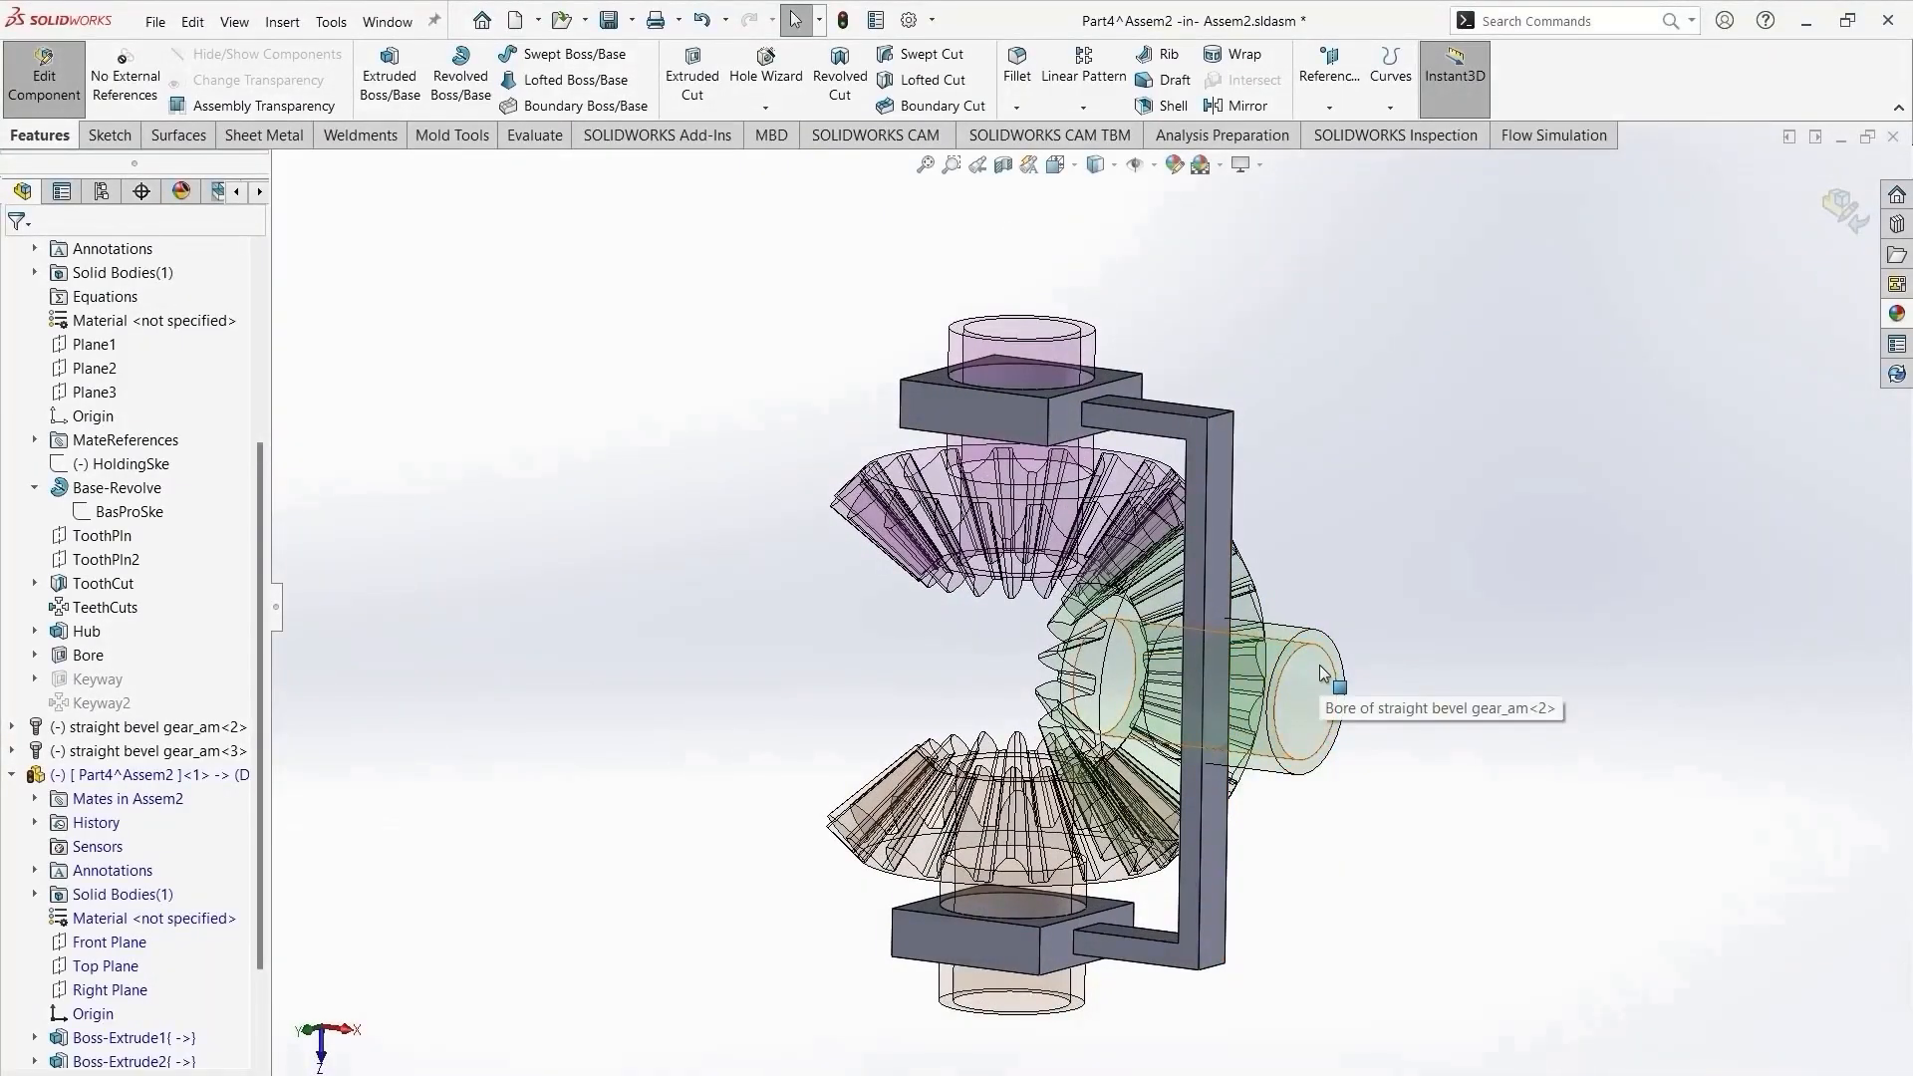
{"action": "scroll", "coordinate": [1325, 678], "scroll_direction": "down", "scroll_amount": 5}
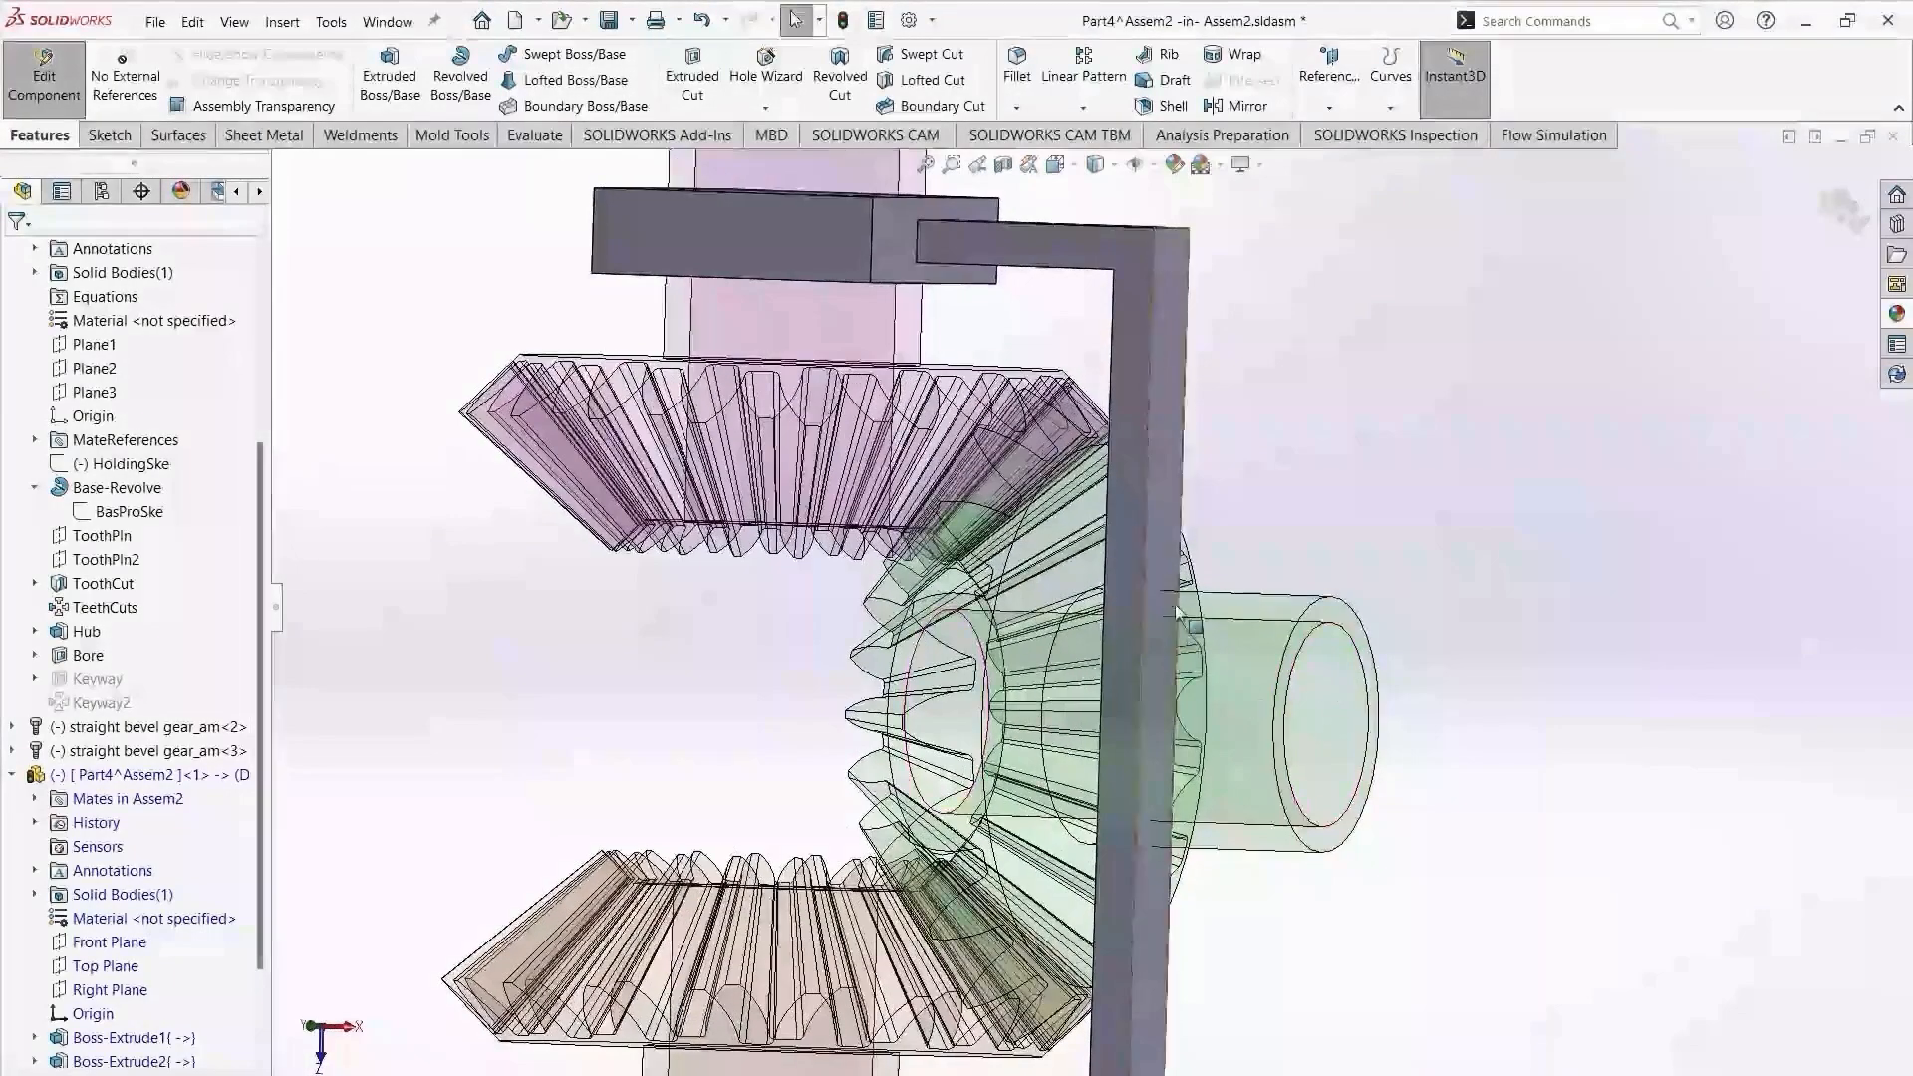
{"action": "middle_click_drag", "start_coordinate": [1439, 751], "coordinate": [1447, 676]}
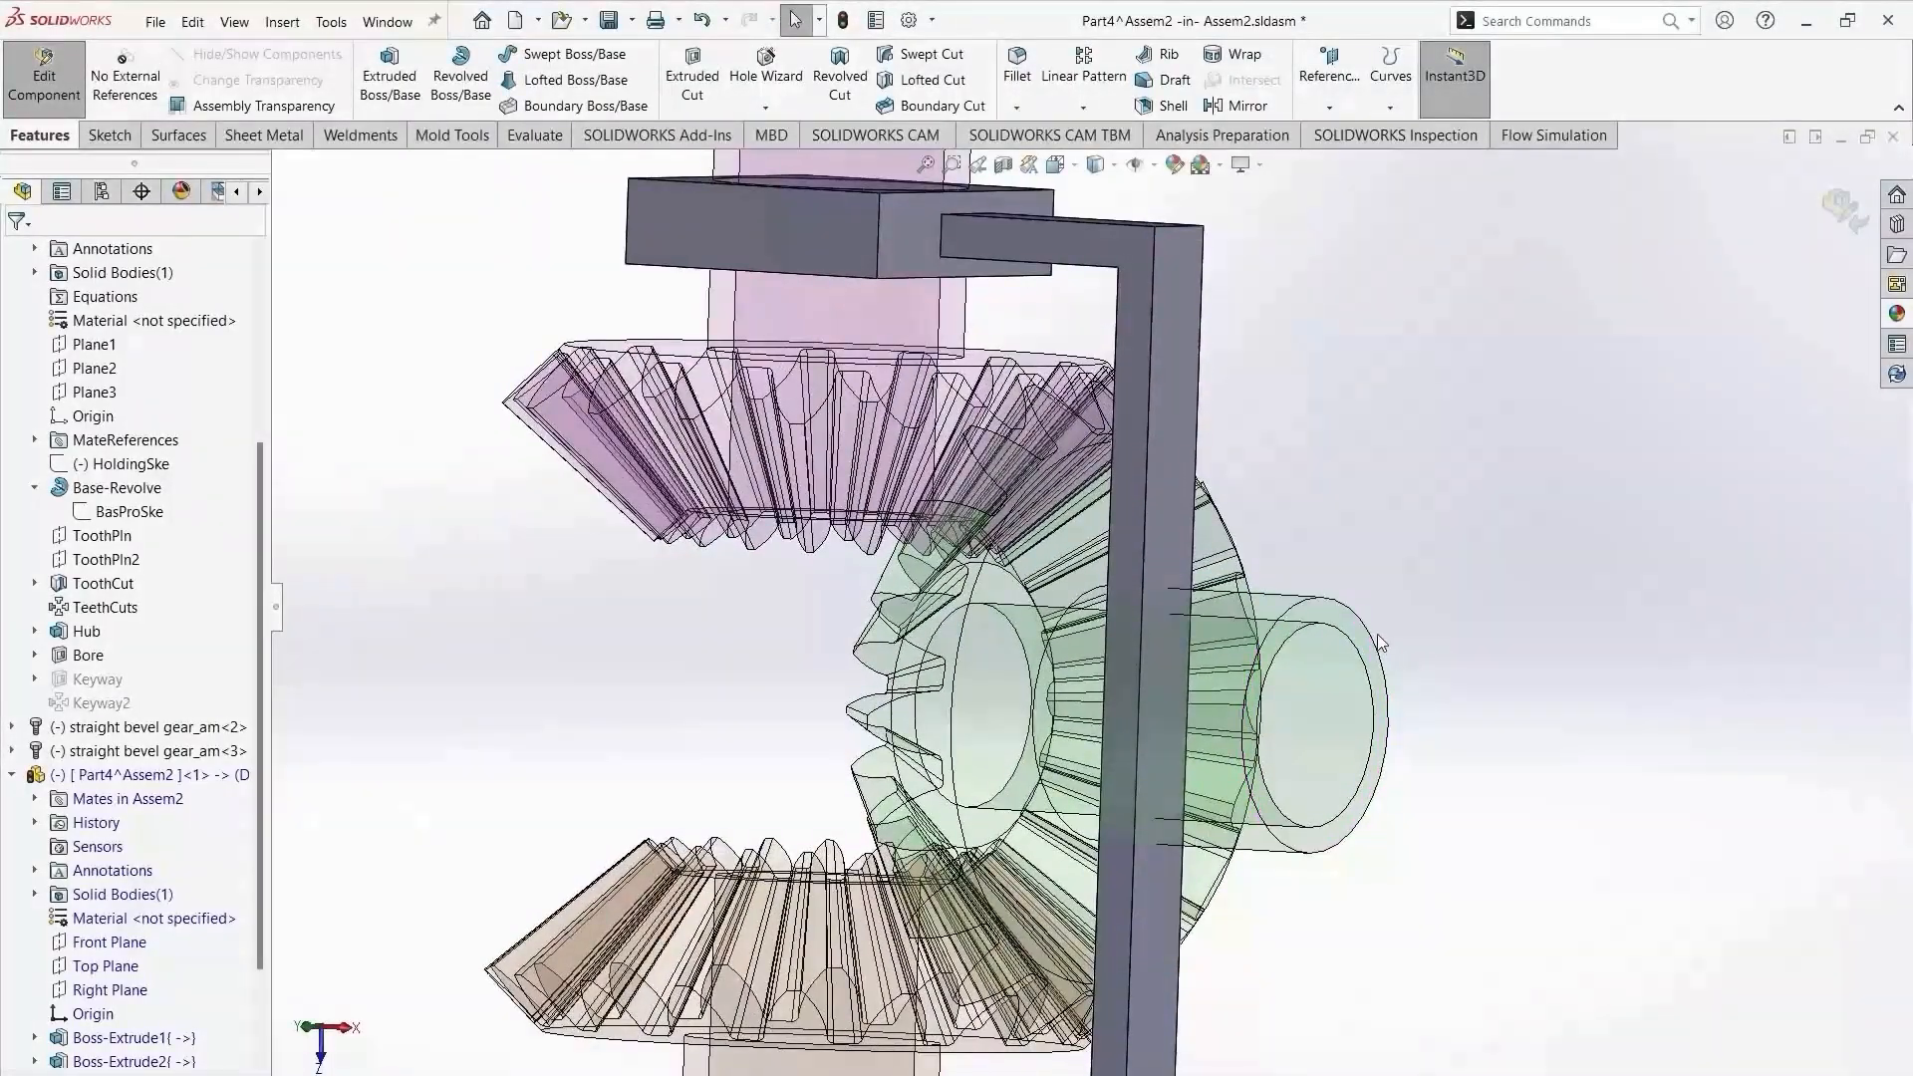
Start a sketch on the vertical bar's outer face and convert the middle gear hub's outer circular edge into it.
{"action": "left_click", "coordinate": [1180, 538]}
{"action": "left_click", "coordinate": [1296, 481]}
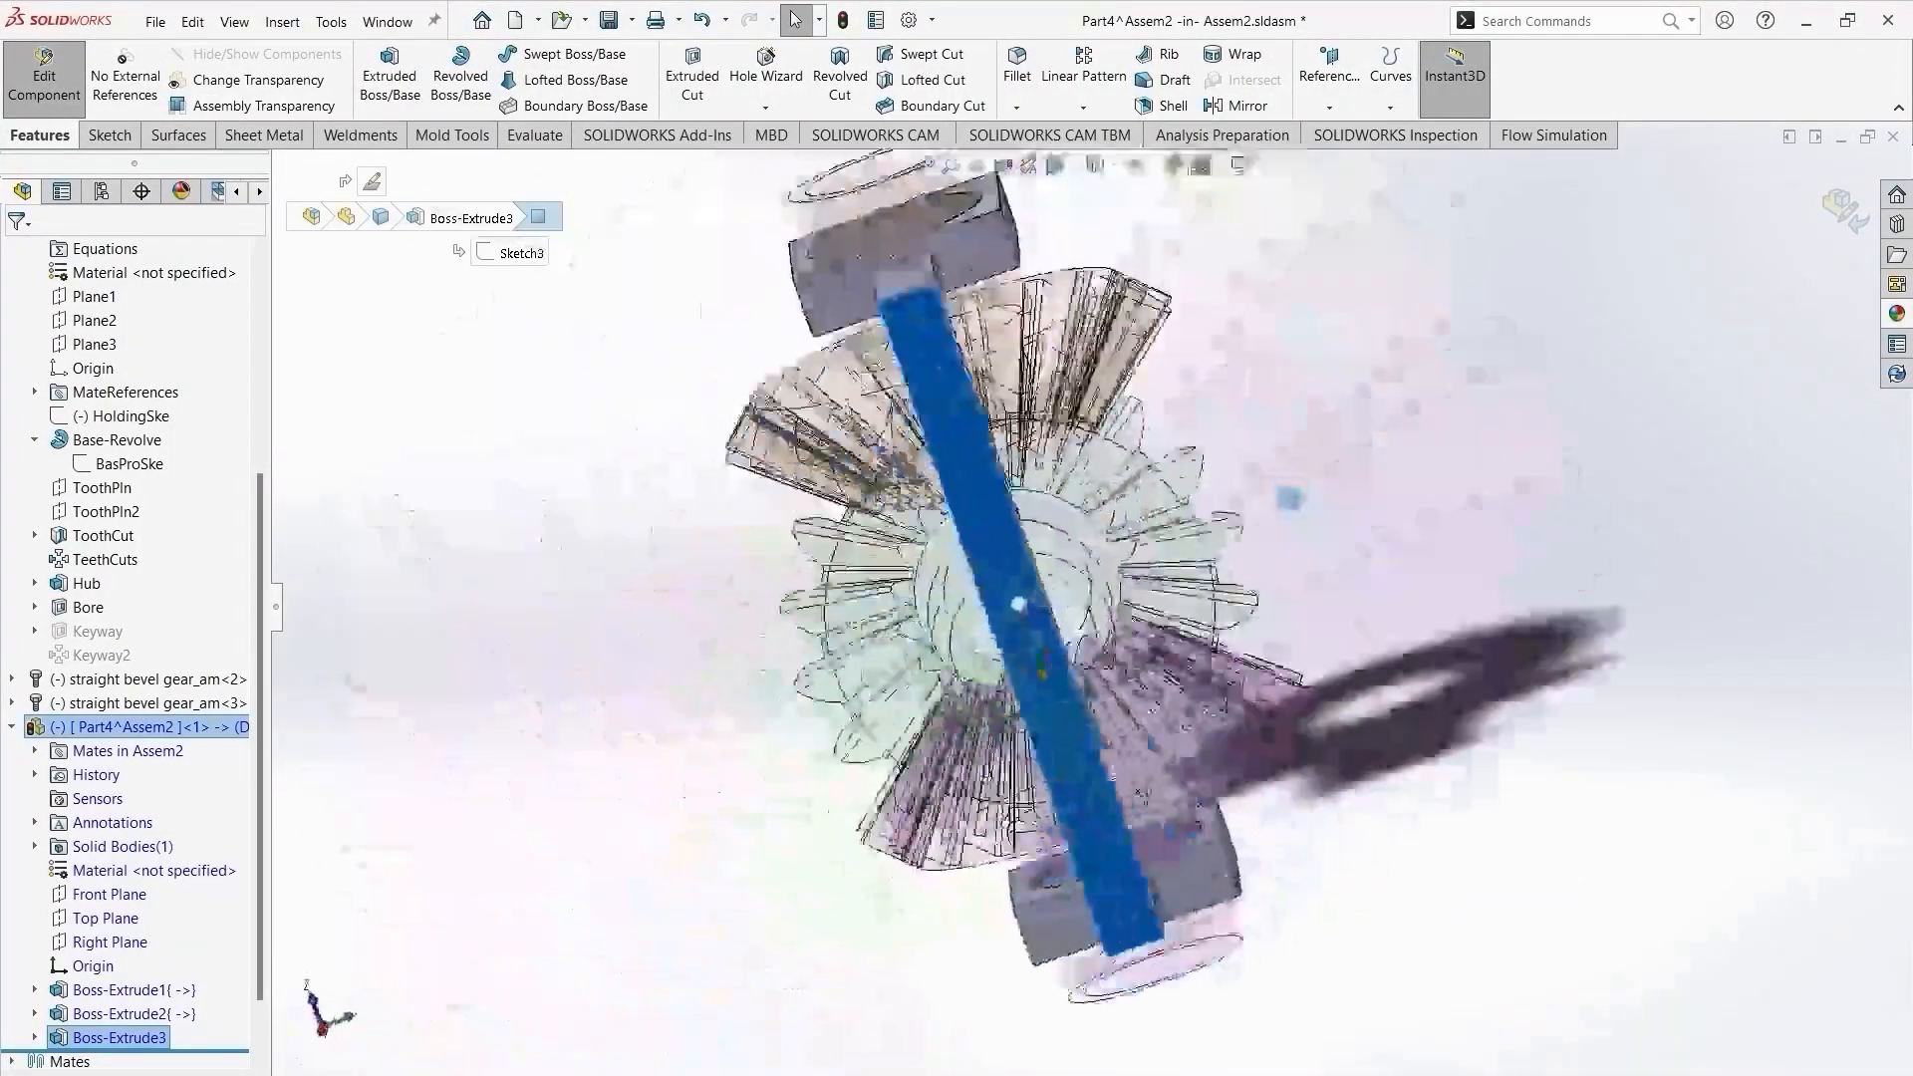
{"action": "scroll", "coordinate": [1091, 550], "scroll_direction": "down", "scroll_amount": 5}
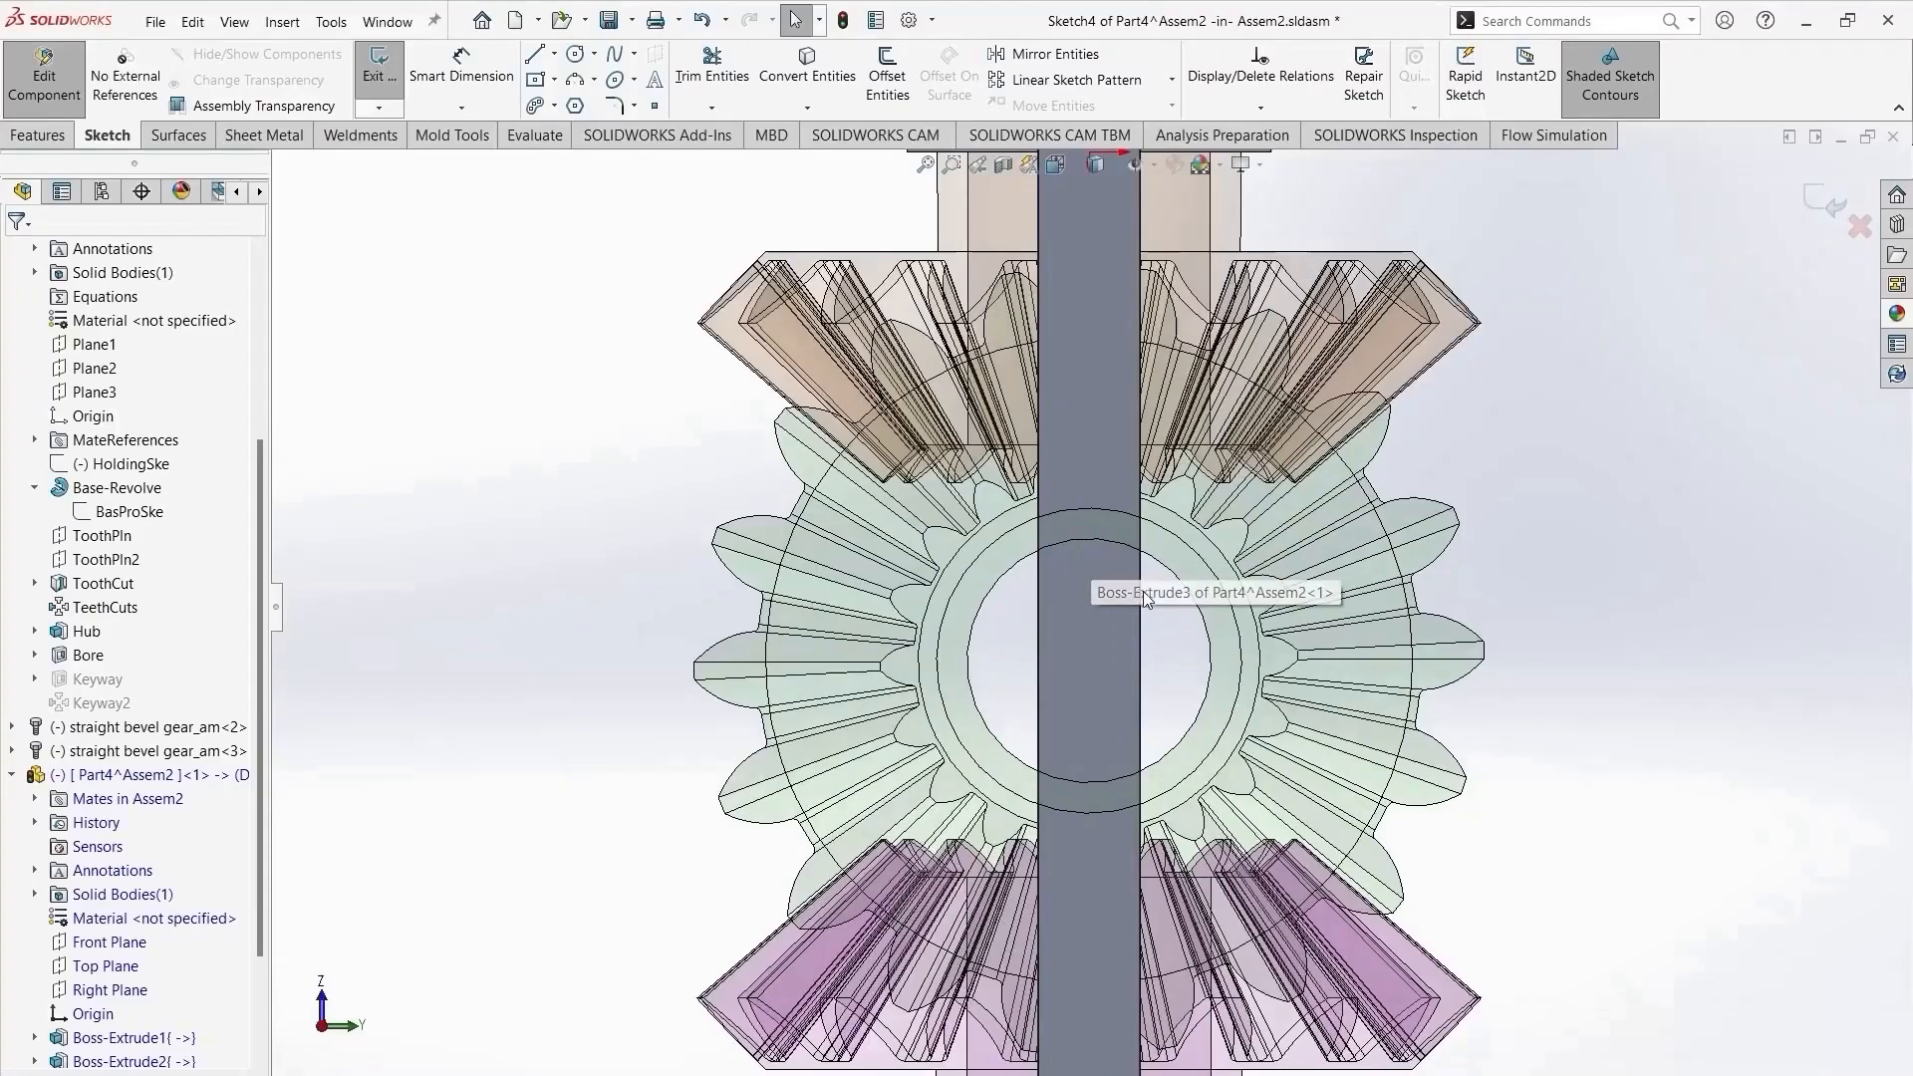
{"action": "left_click", "coordinate": [1179, 550]}
{"action": "left_click", "coordinate": [807, 65]}
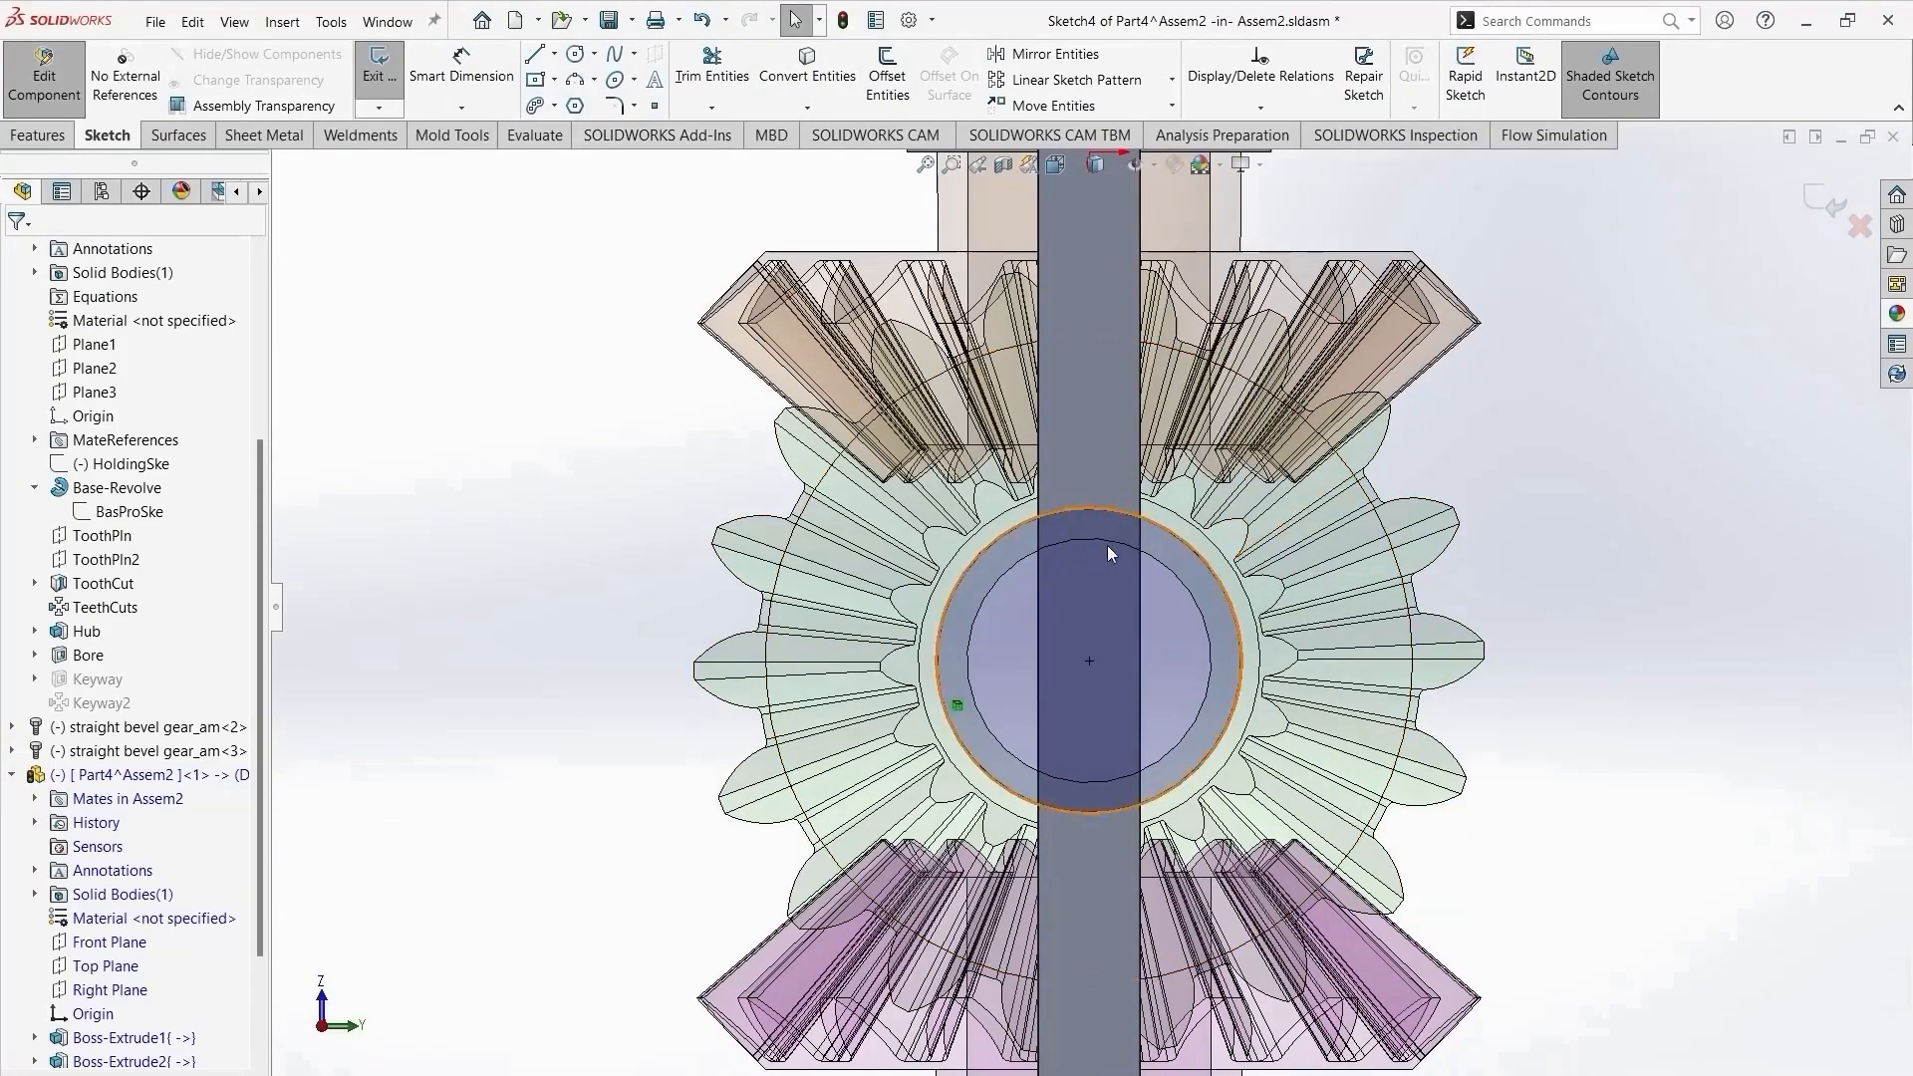
Sketch a circle of about 10.5 mm radius concentric with the converted hub circle.
{"action": "middle_click_drag", "start_coordinate": [1182, 727], "coordinate": [1507, 754]}
{"action": "key", "text": "ctrl+8"}
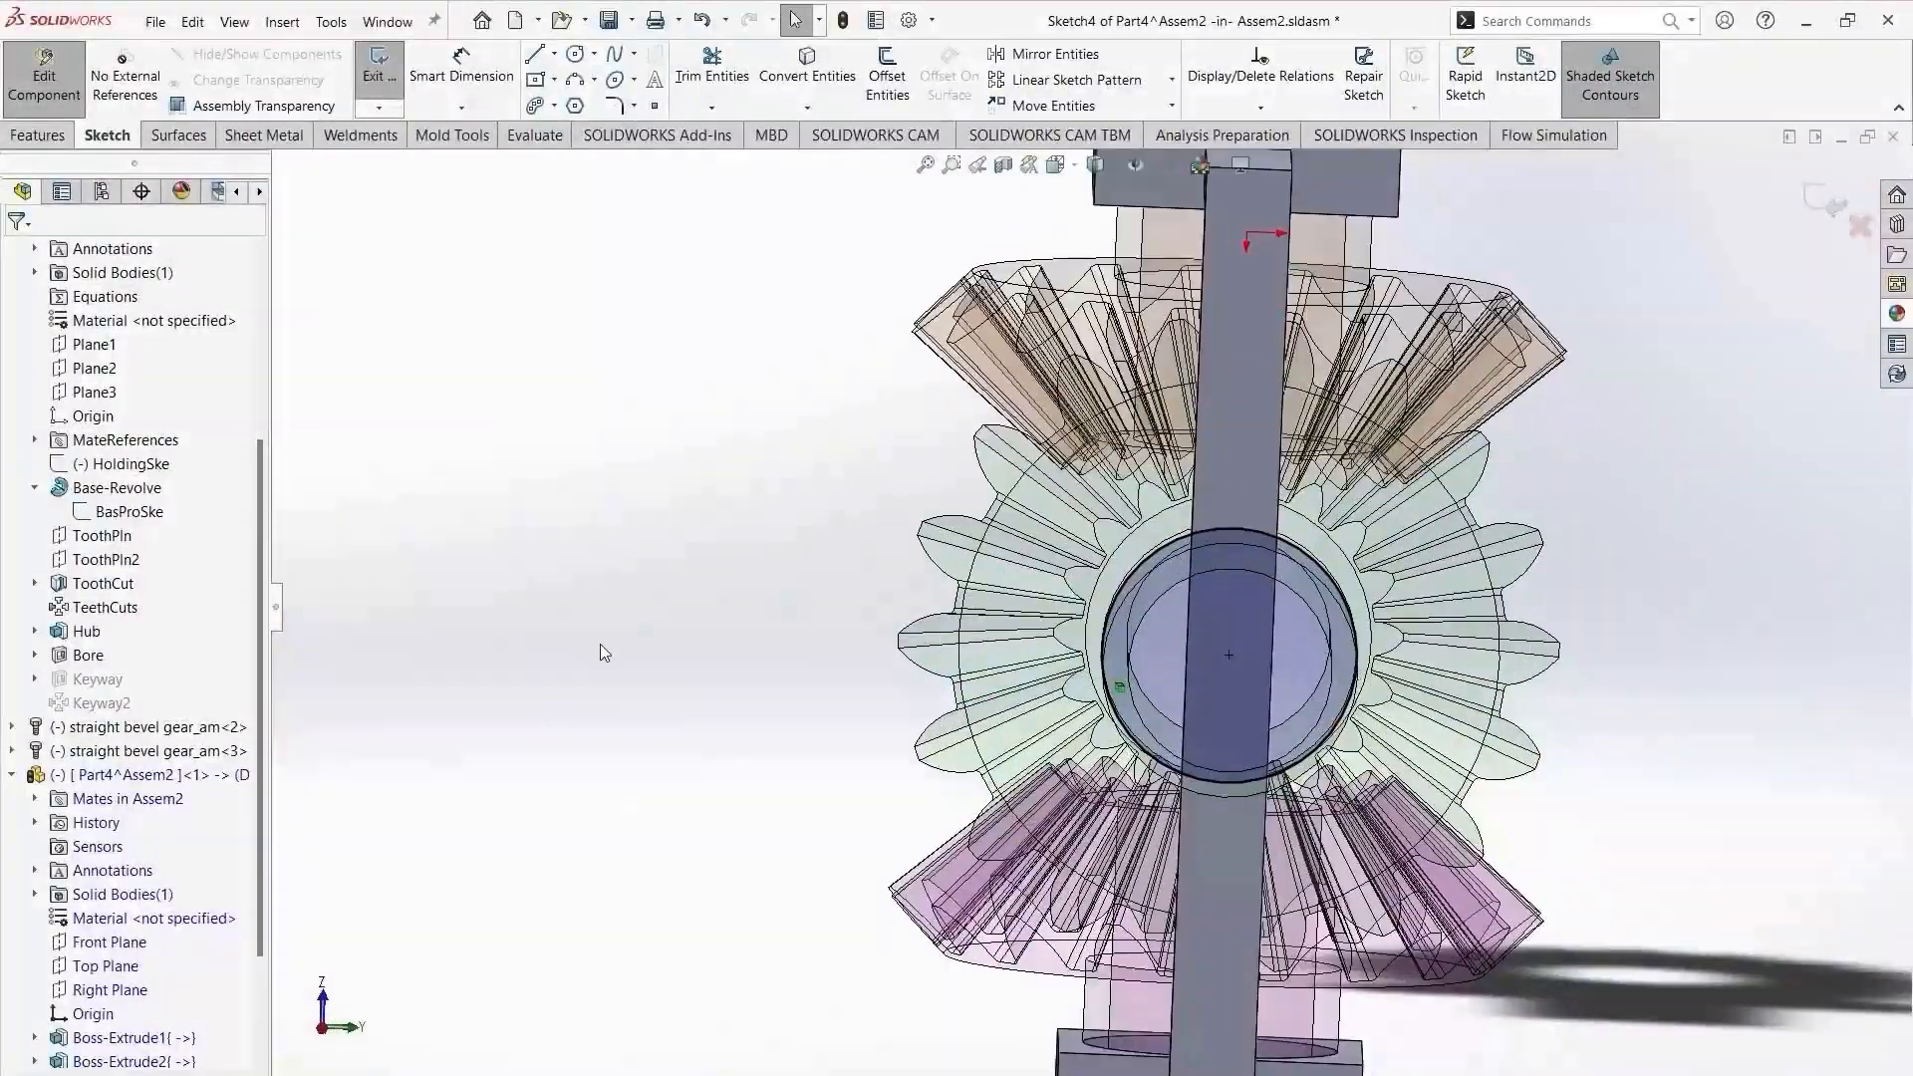
{"action": "right_click_drag", "start_coordinate": [599, 644], "coordinate": [698, 645]}
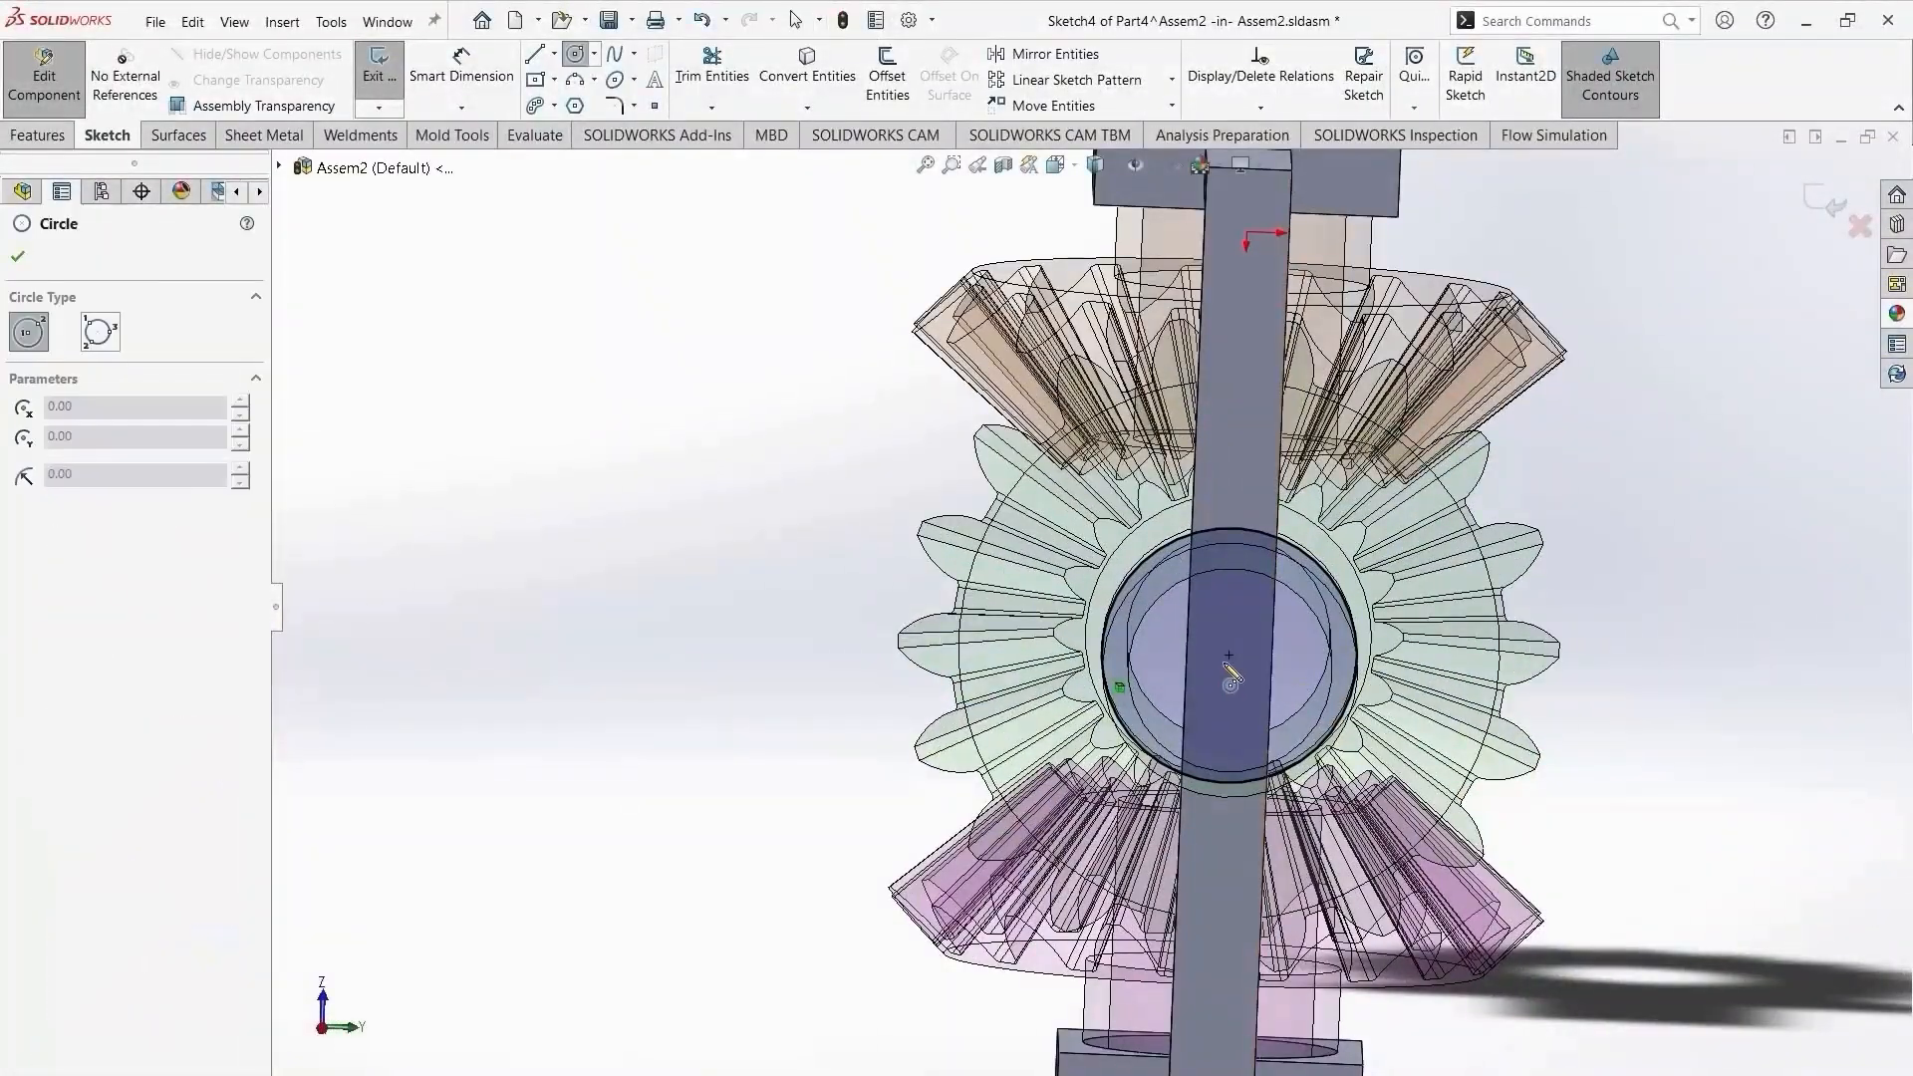
{"action": "left_click", "coordinate": [1229, 654]}
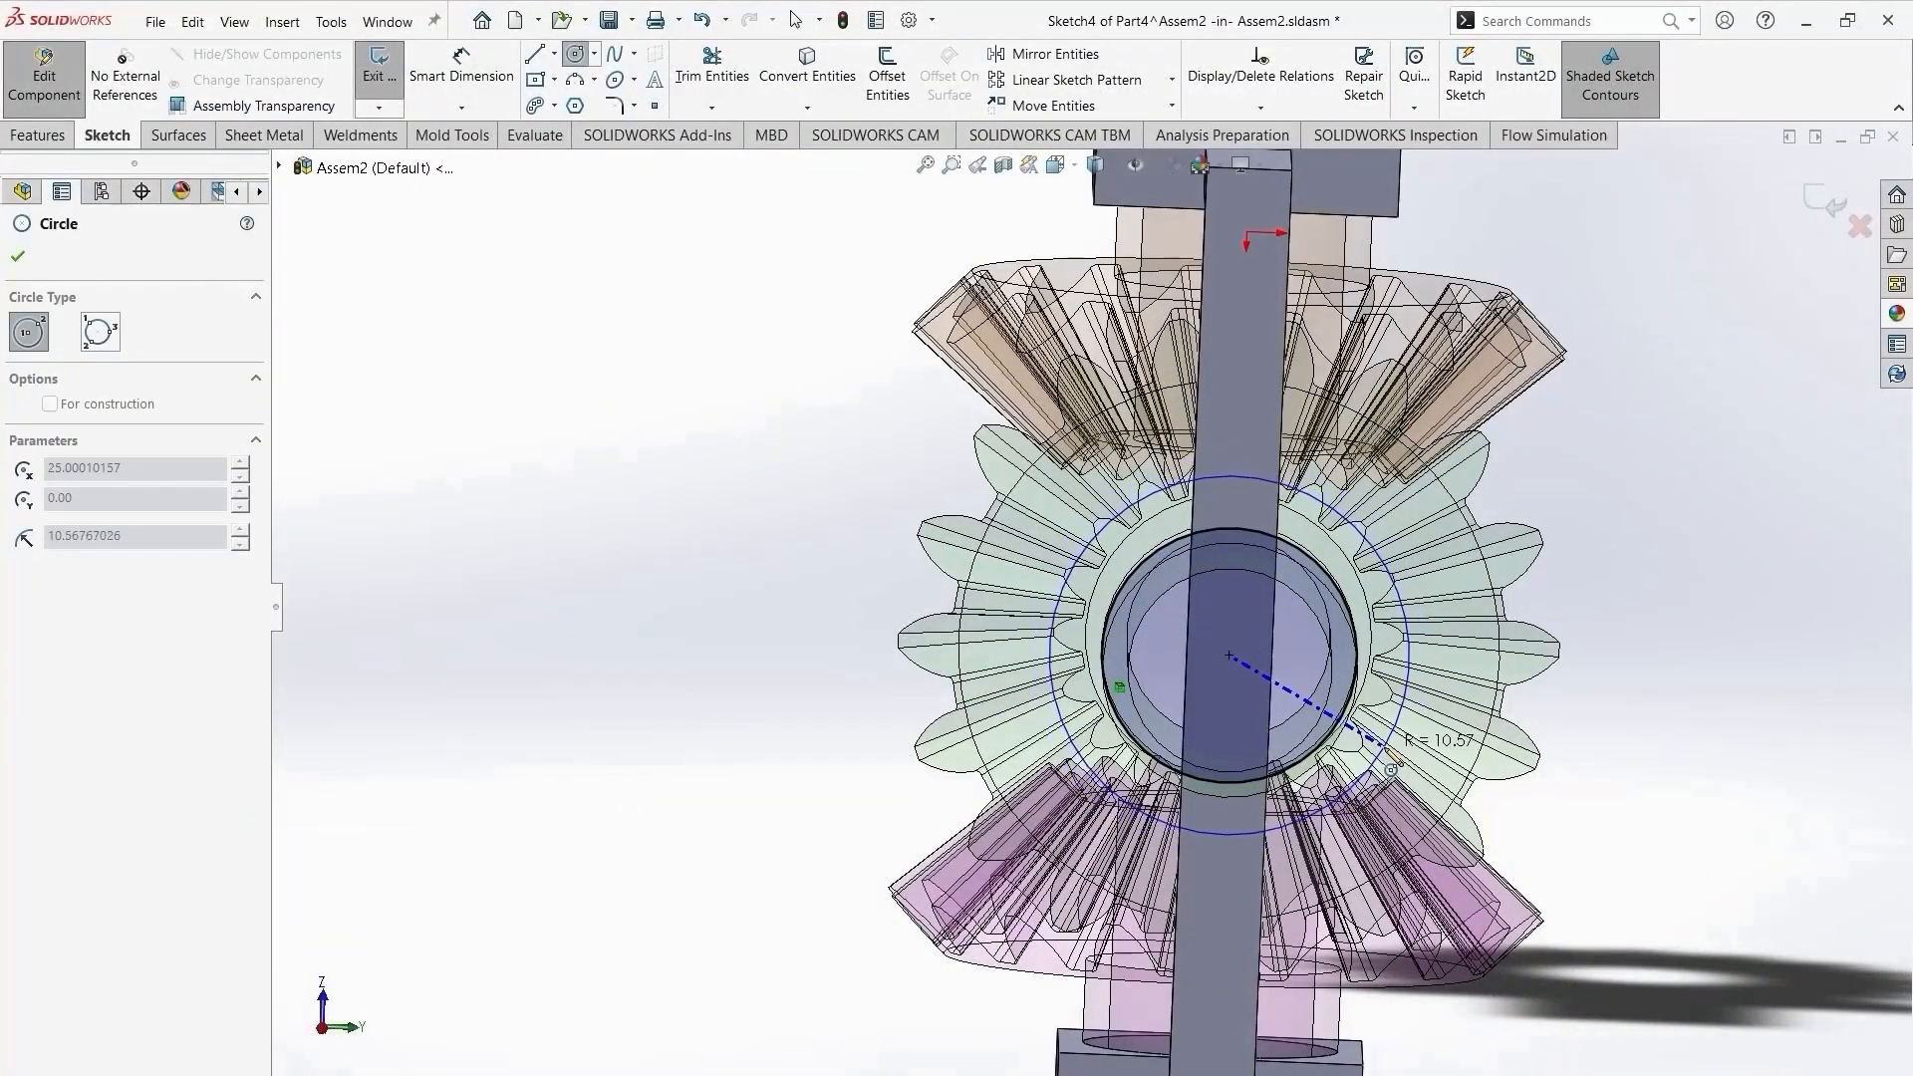
{"action": "left_click", "coordinate": [1390, 754]}
Extrude the ring profile as a merged Blind boss, 2.5 mm deep in Direction 1 and 2.5 mm in Direction 2.
{"action": "left_click", "coordinate": [37, 135]}
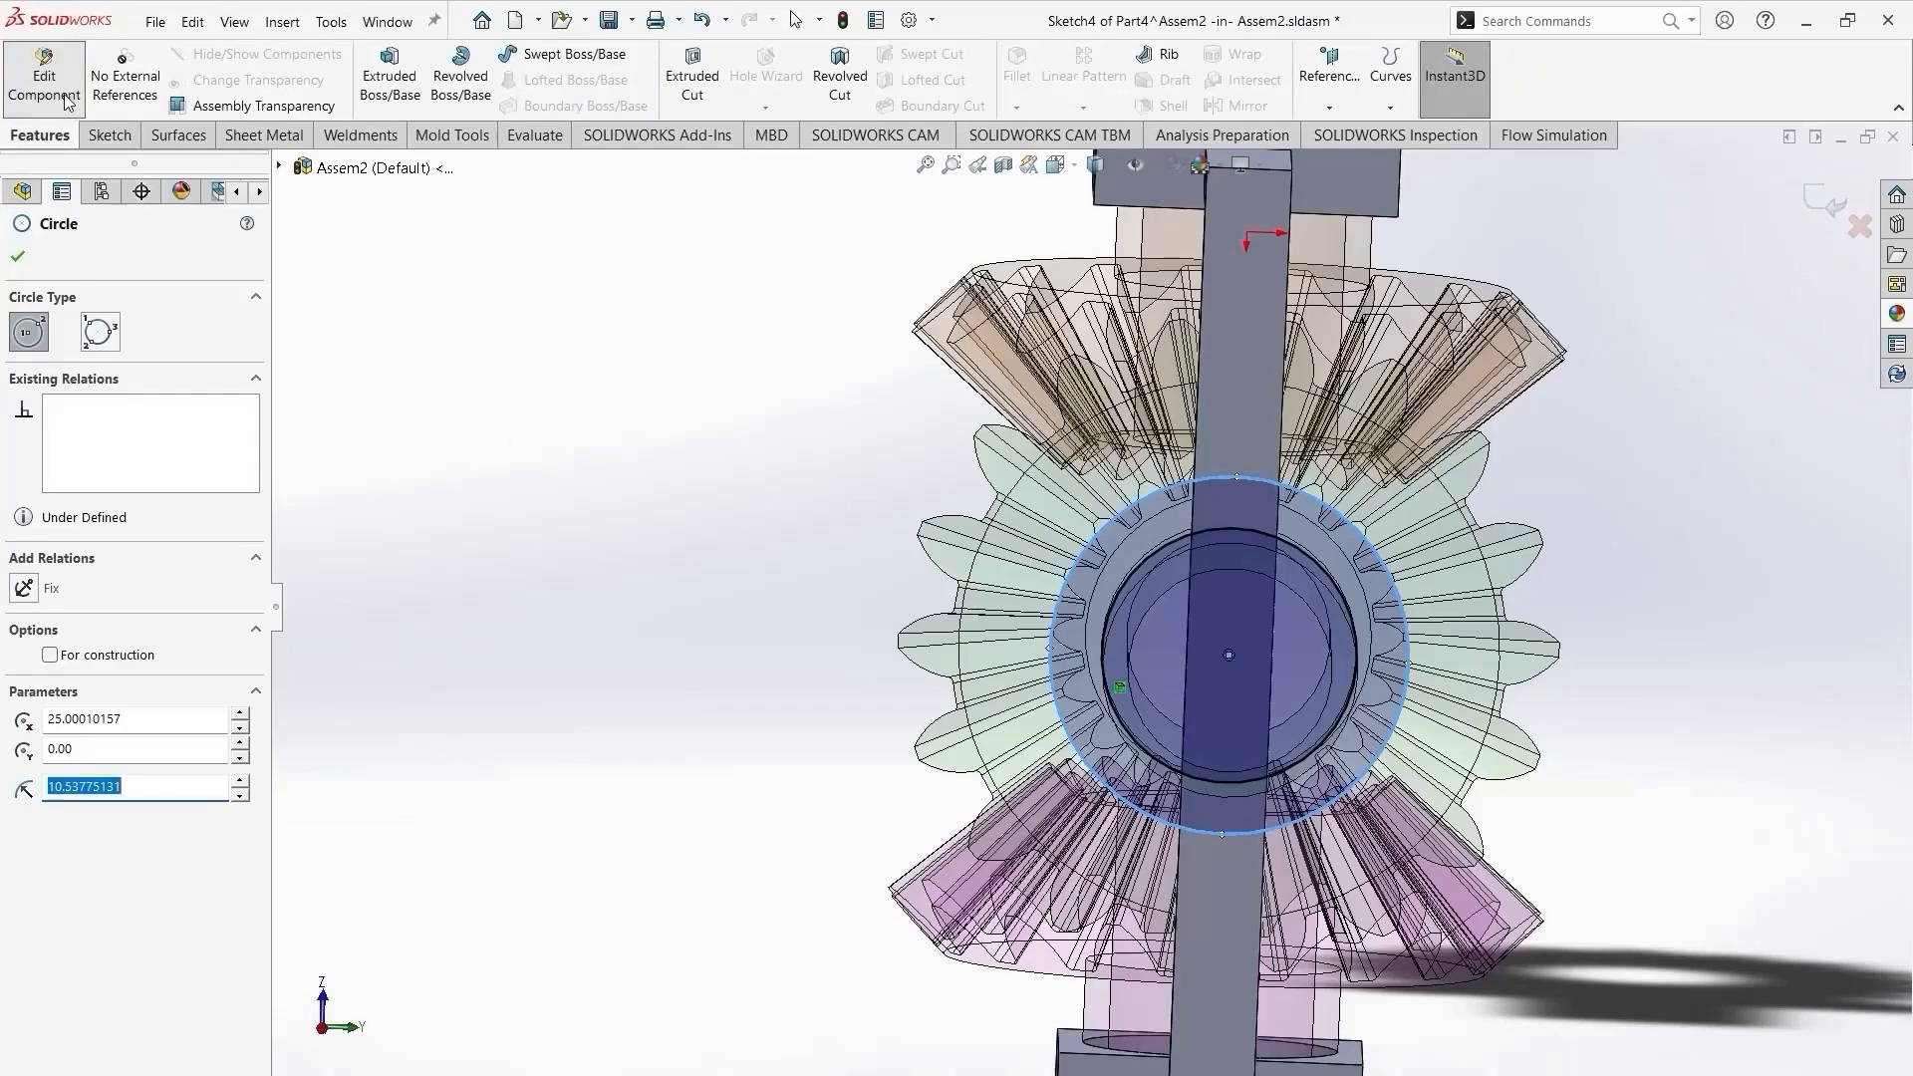
{"action": "left_click", "coordinate": [390, 75]}
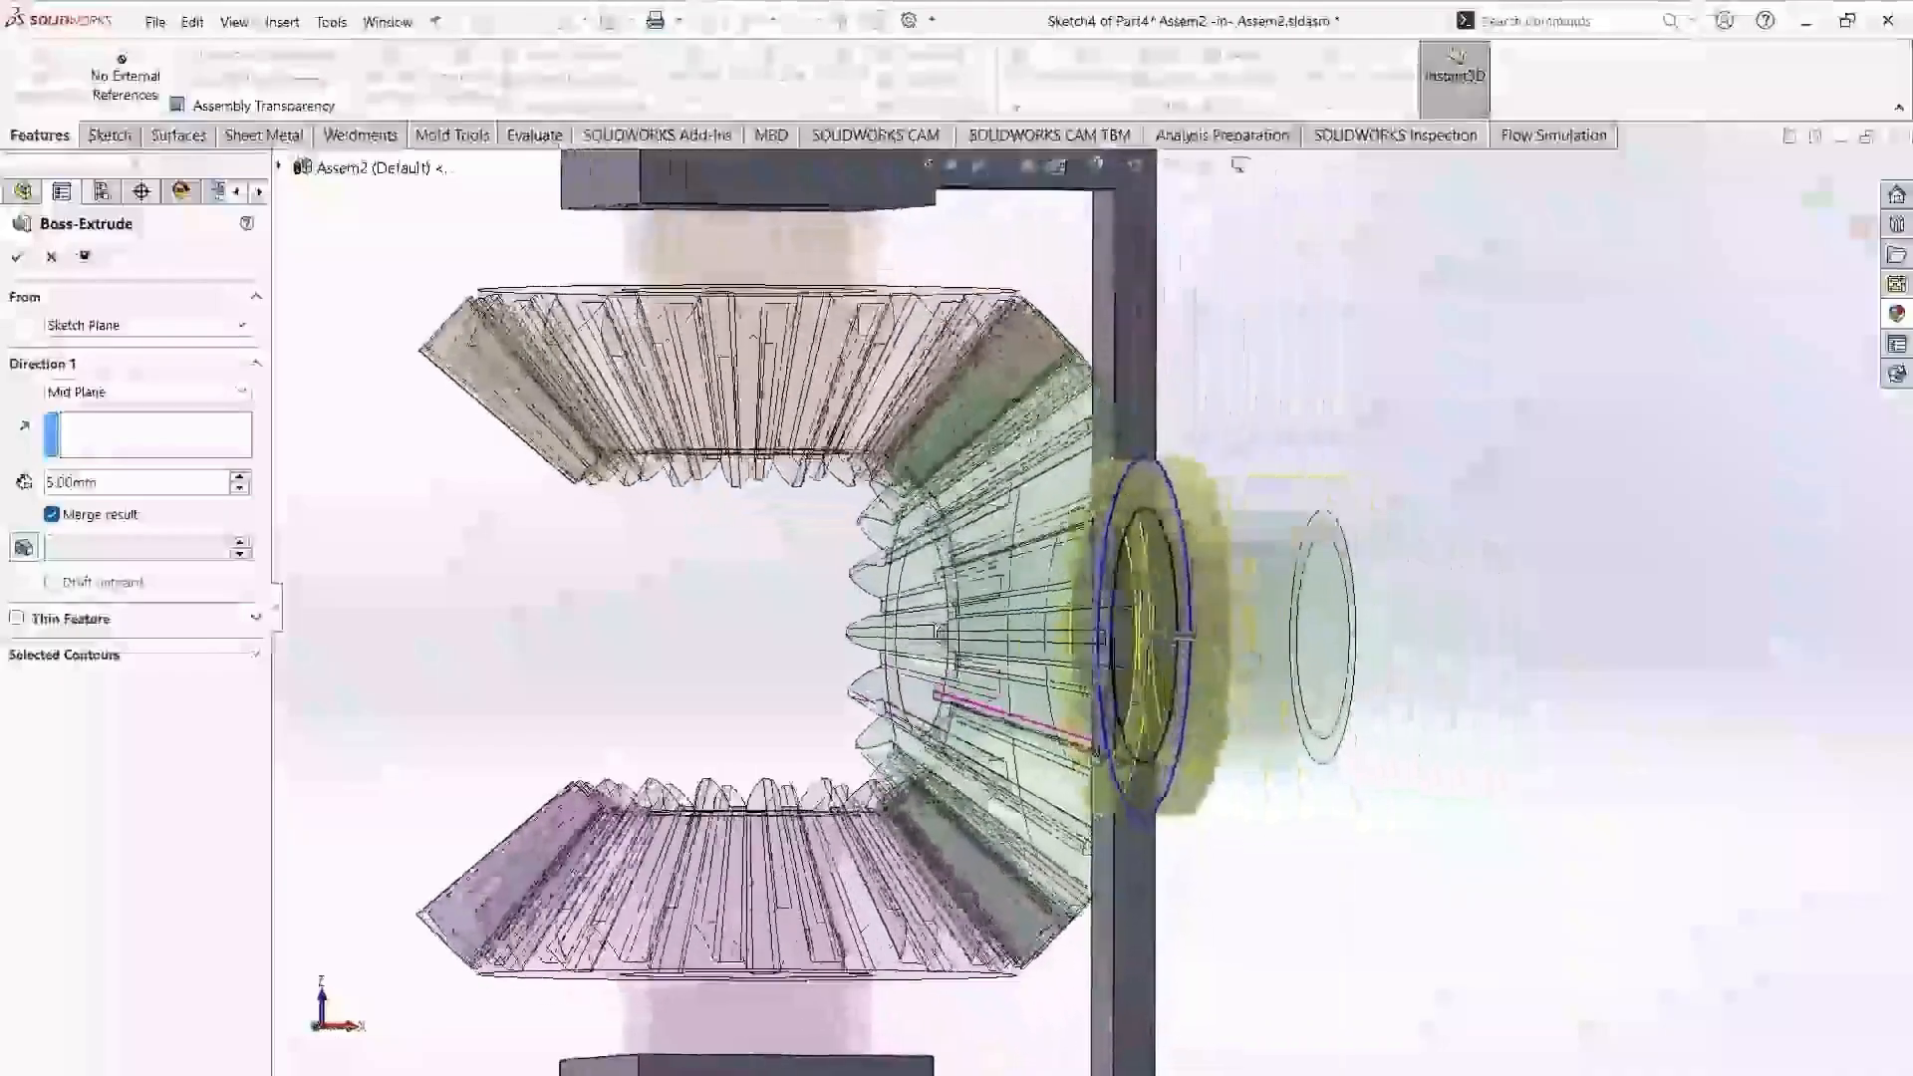
{"action": "left_click", "coordinate": [145, 392]}
{"action": "left_click", "coordinate": [100, 407]}
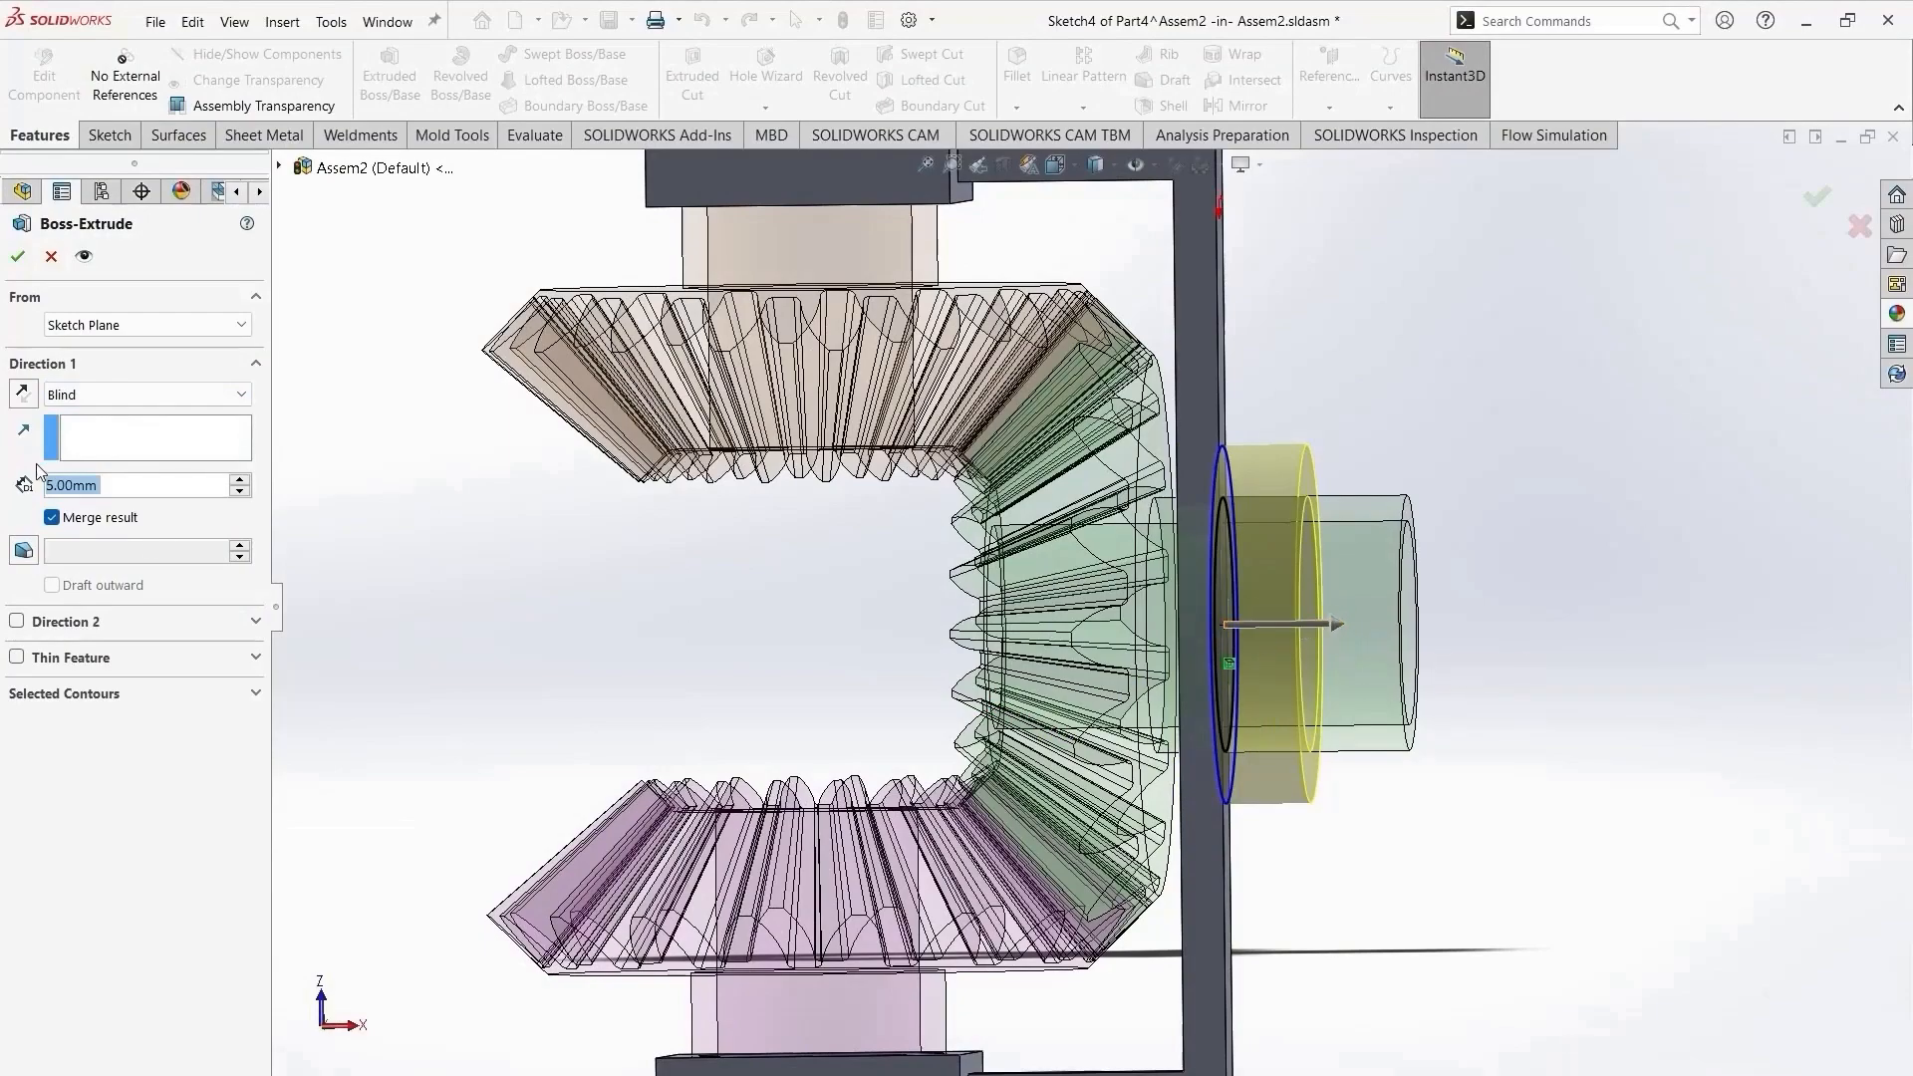
{"action": "left_click", "coordinate": [17, 620]}
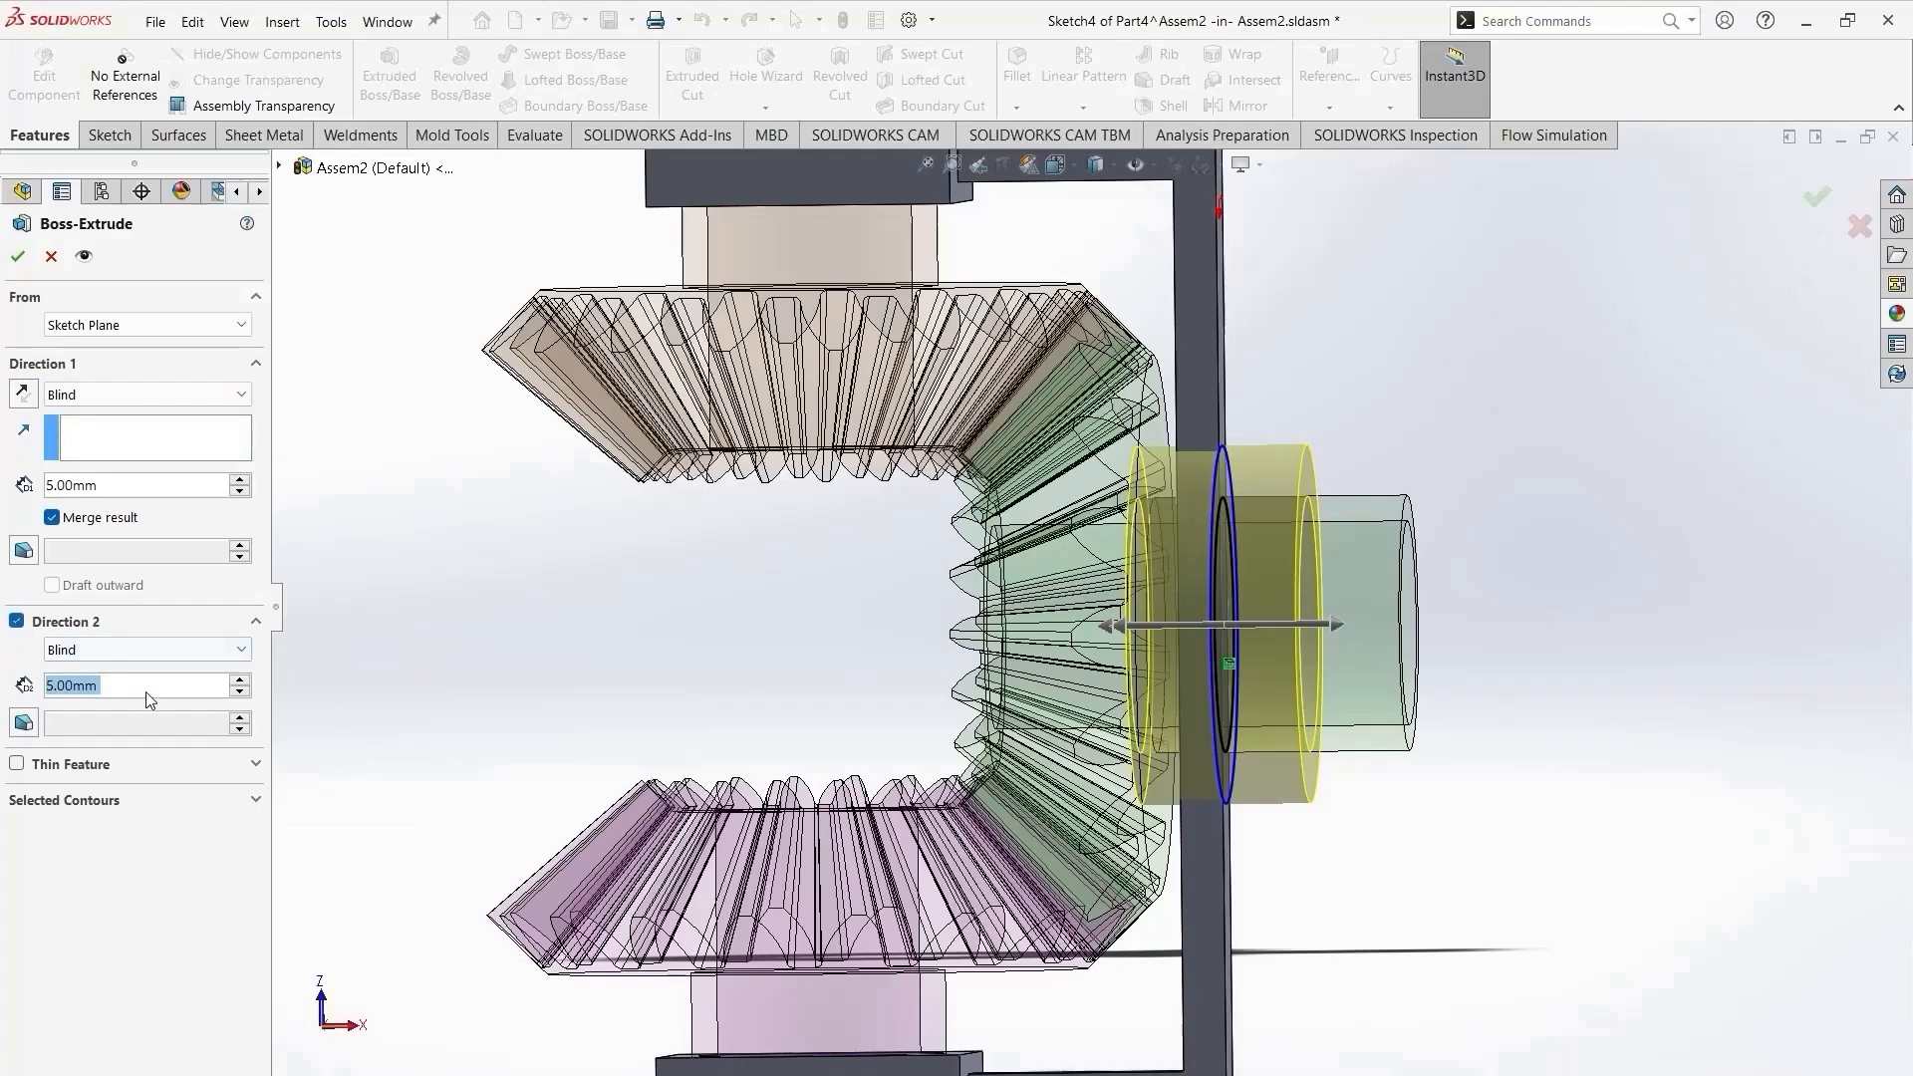
{"action": "type", "text": "2.5"}
{"action": "key", "text": "Return"}
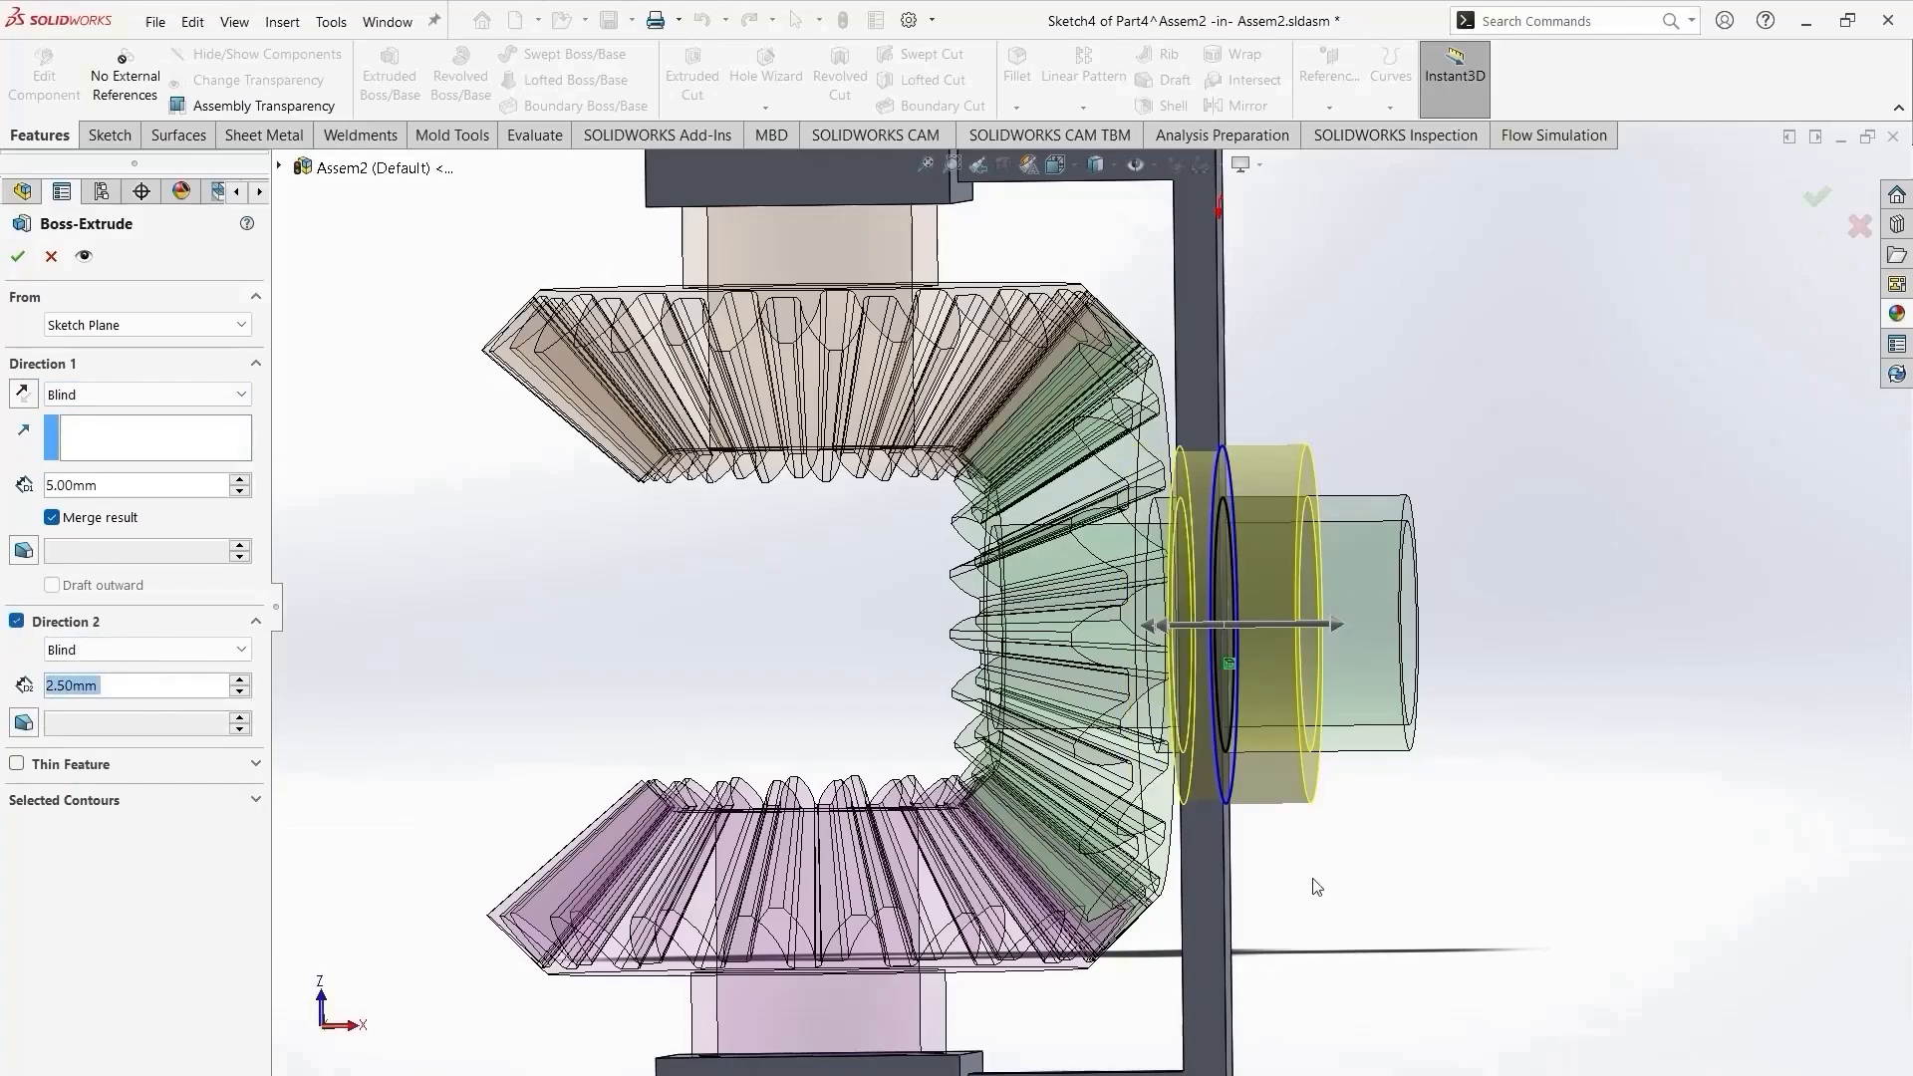
{"action": "middle_click_drag", "start_coordinate": [1315, 879], "coordinate": [1325, 837]}
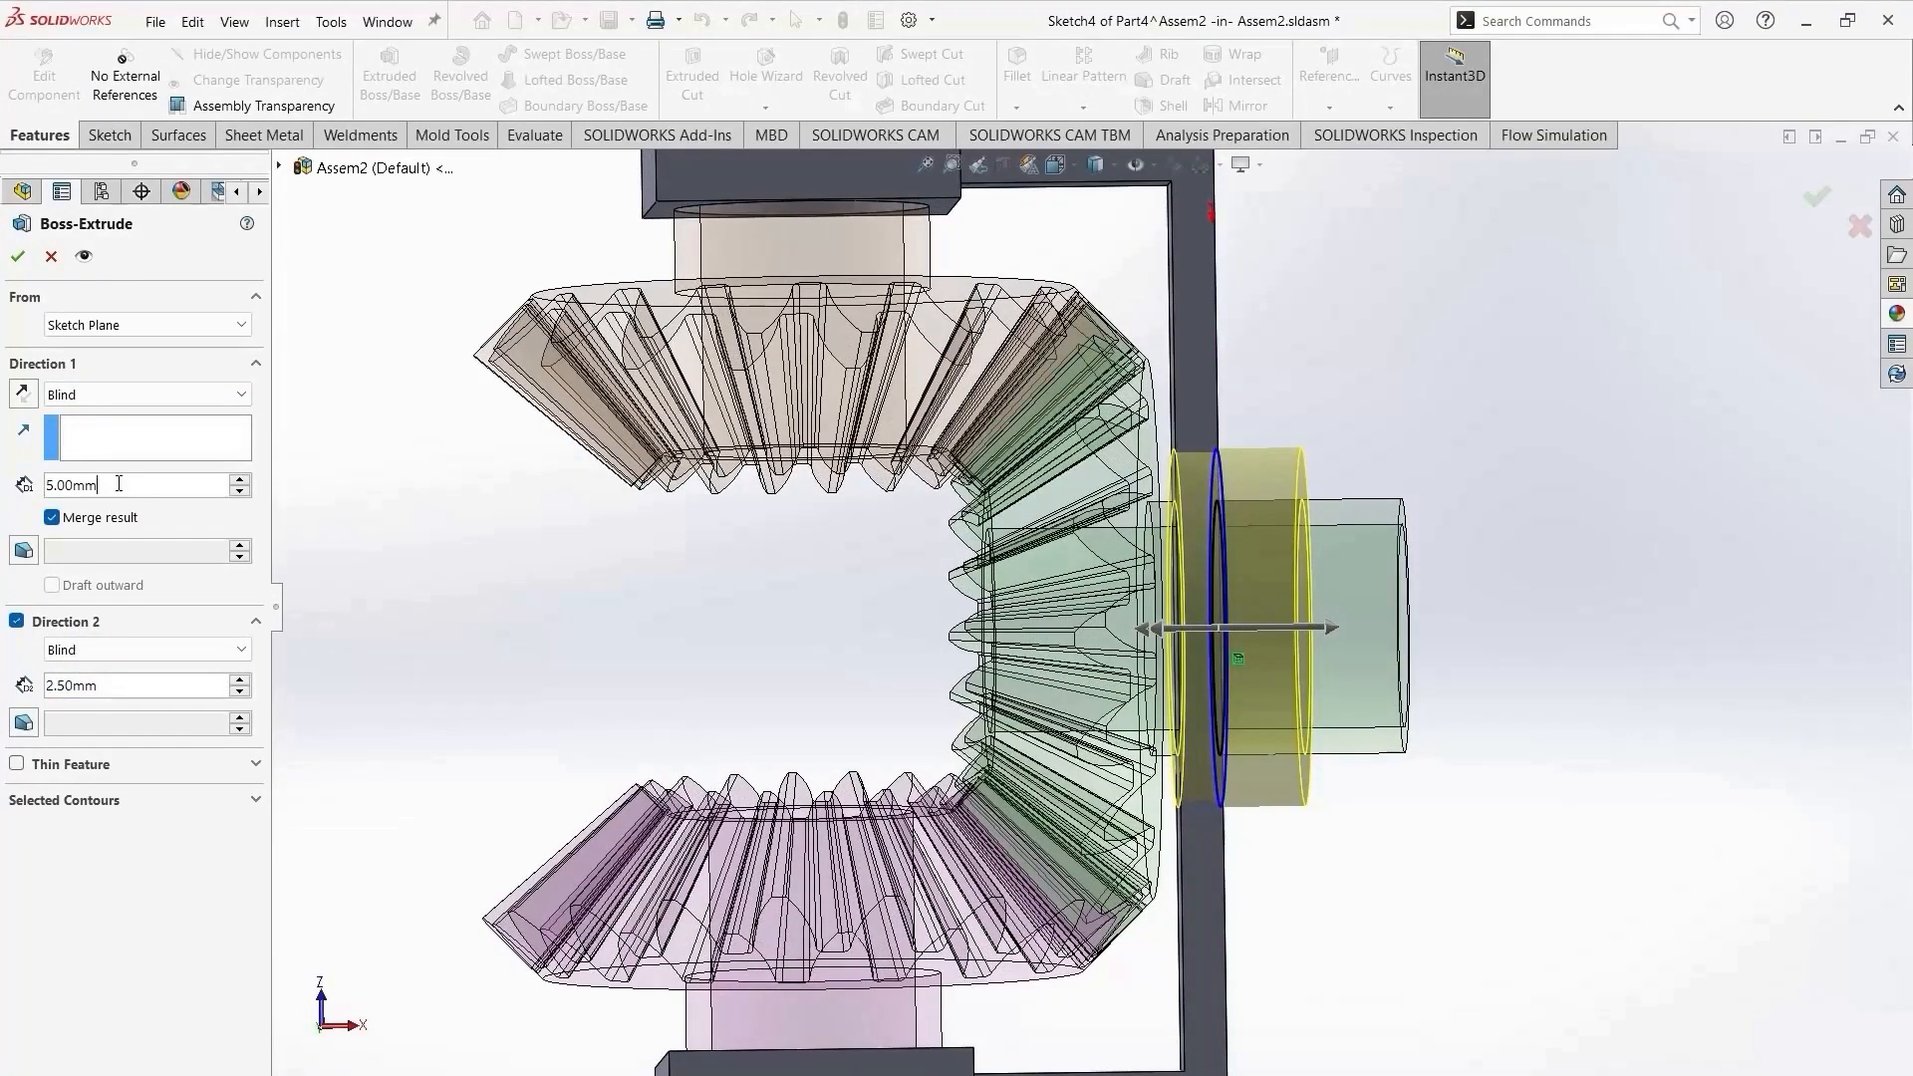
{"action": "type", "text": "2.5"}
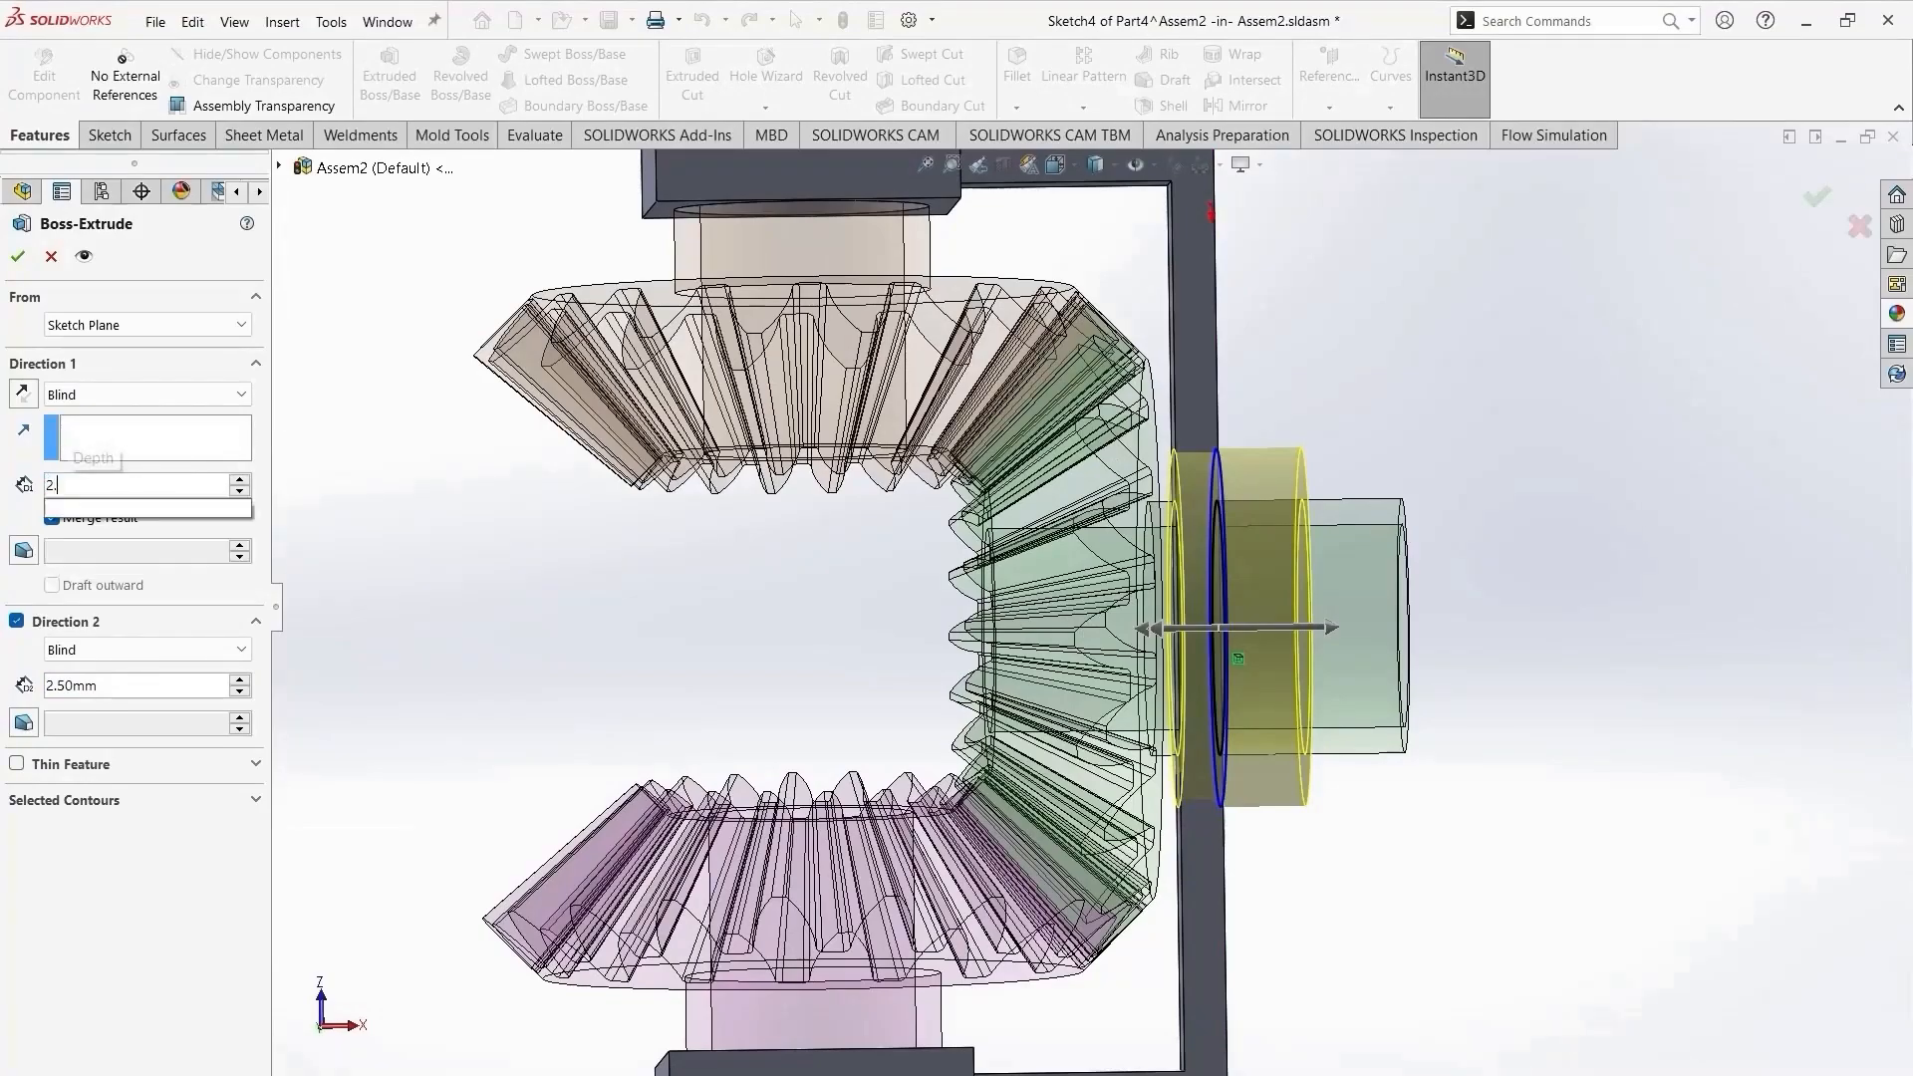
{"action": "key", "text": "Return"}
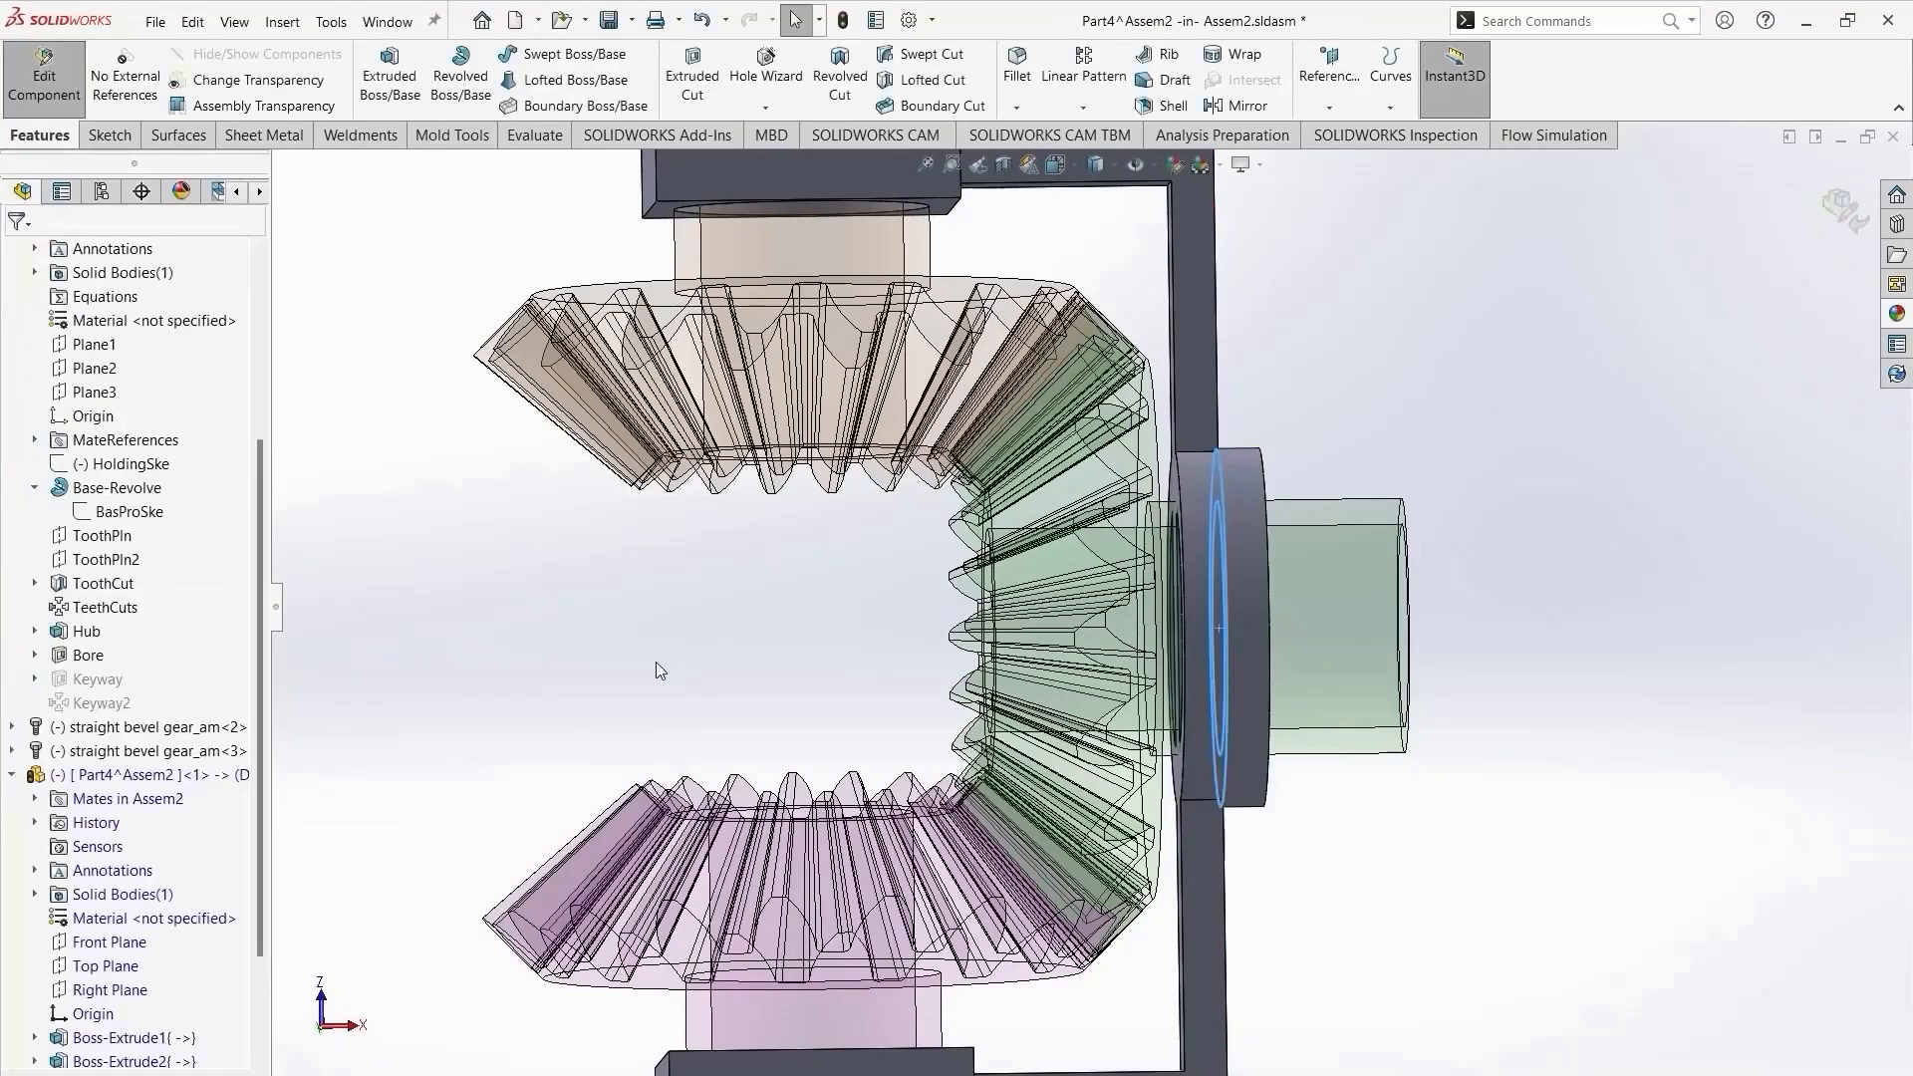
{"action": "left_click", "coordinate": [655, 661]}
Examine the ring and bracket from several angles for their position relative to the three gears.
{"action": "middle_click_drag", "start_coordinate": [1392, 898], "coordinate": [1336, 850]}
{"action": "middle_click_drag", "start_coordinate": [1336, 850], "coordinate": [1193, 896]}
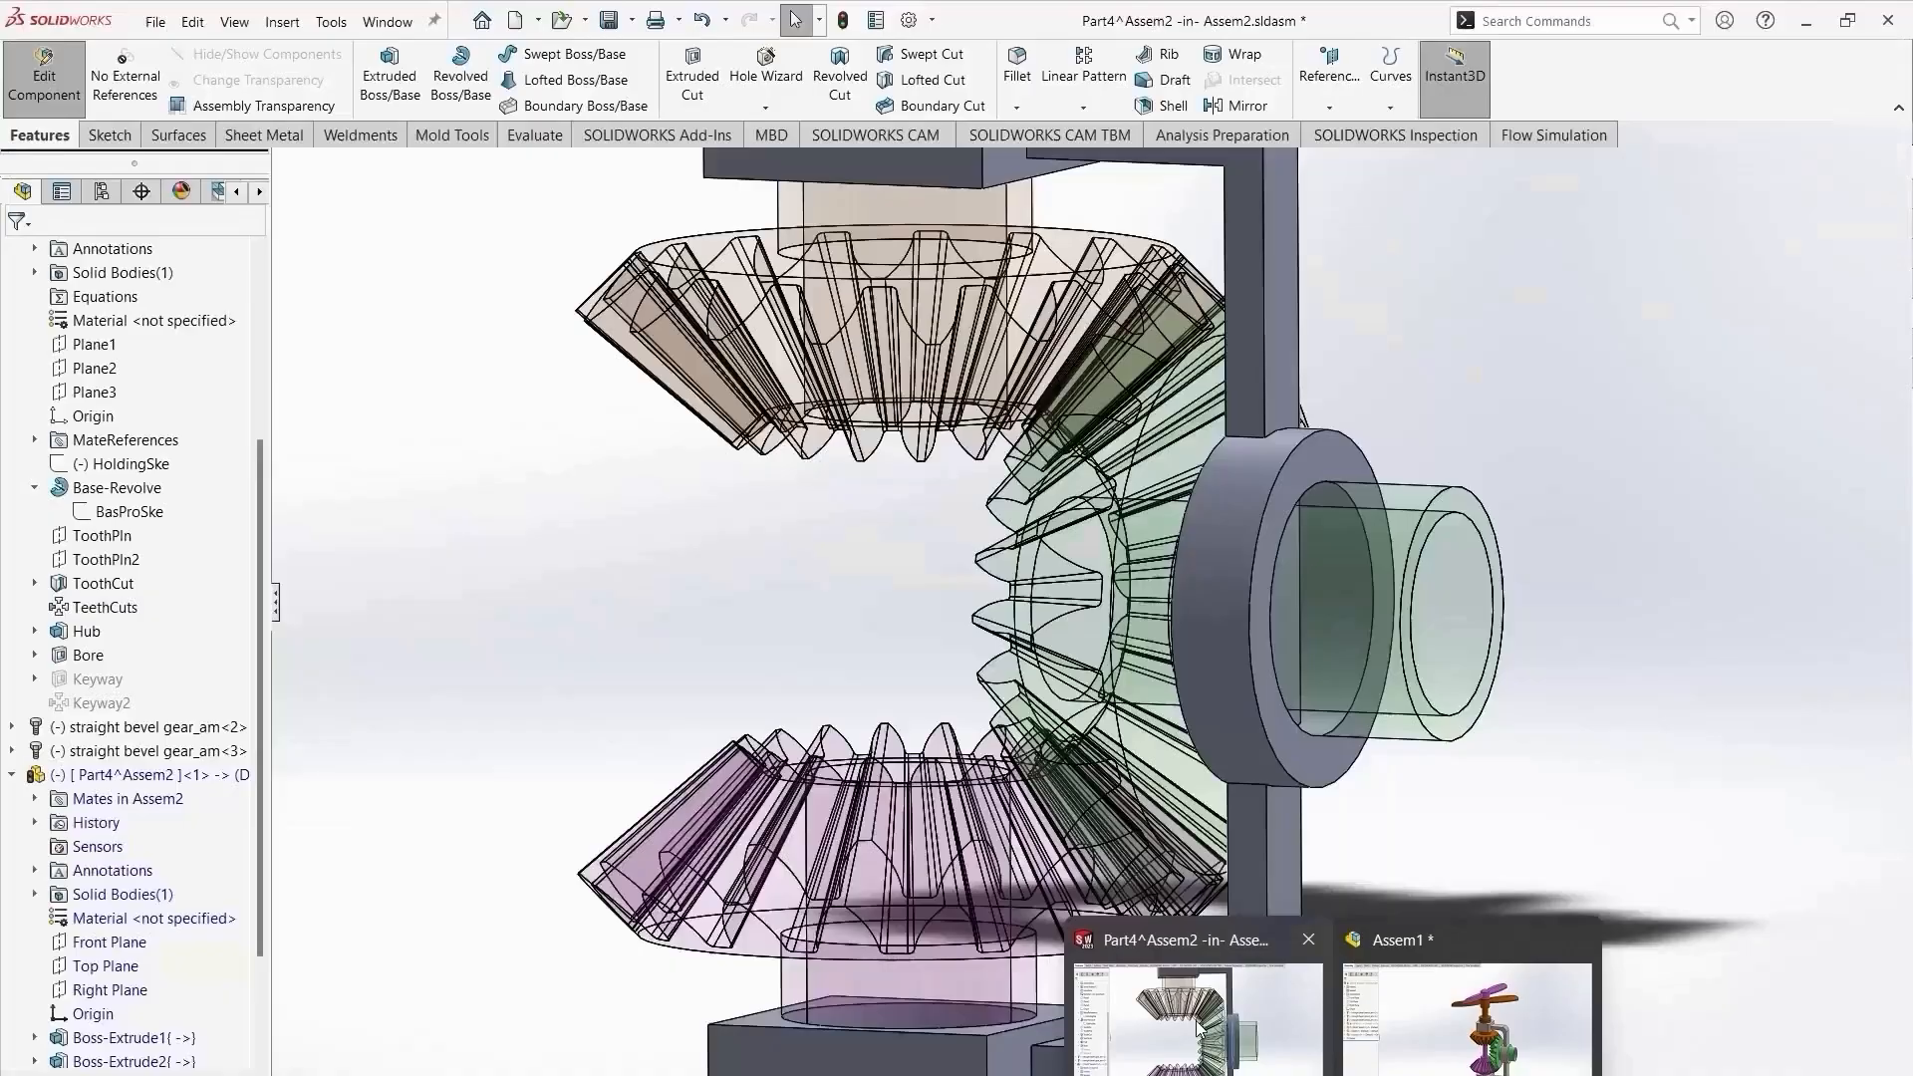
{"action": "mouse_move", "coordinate": [1475, 1017]}
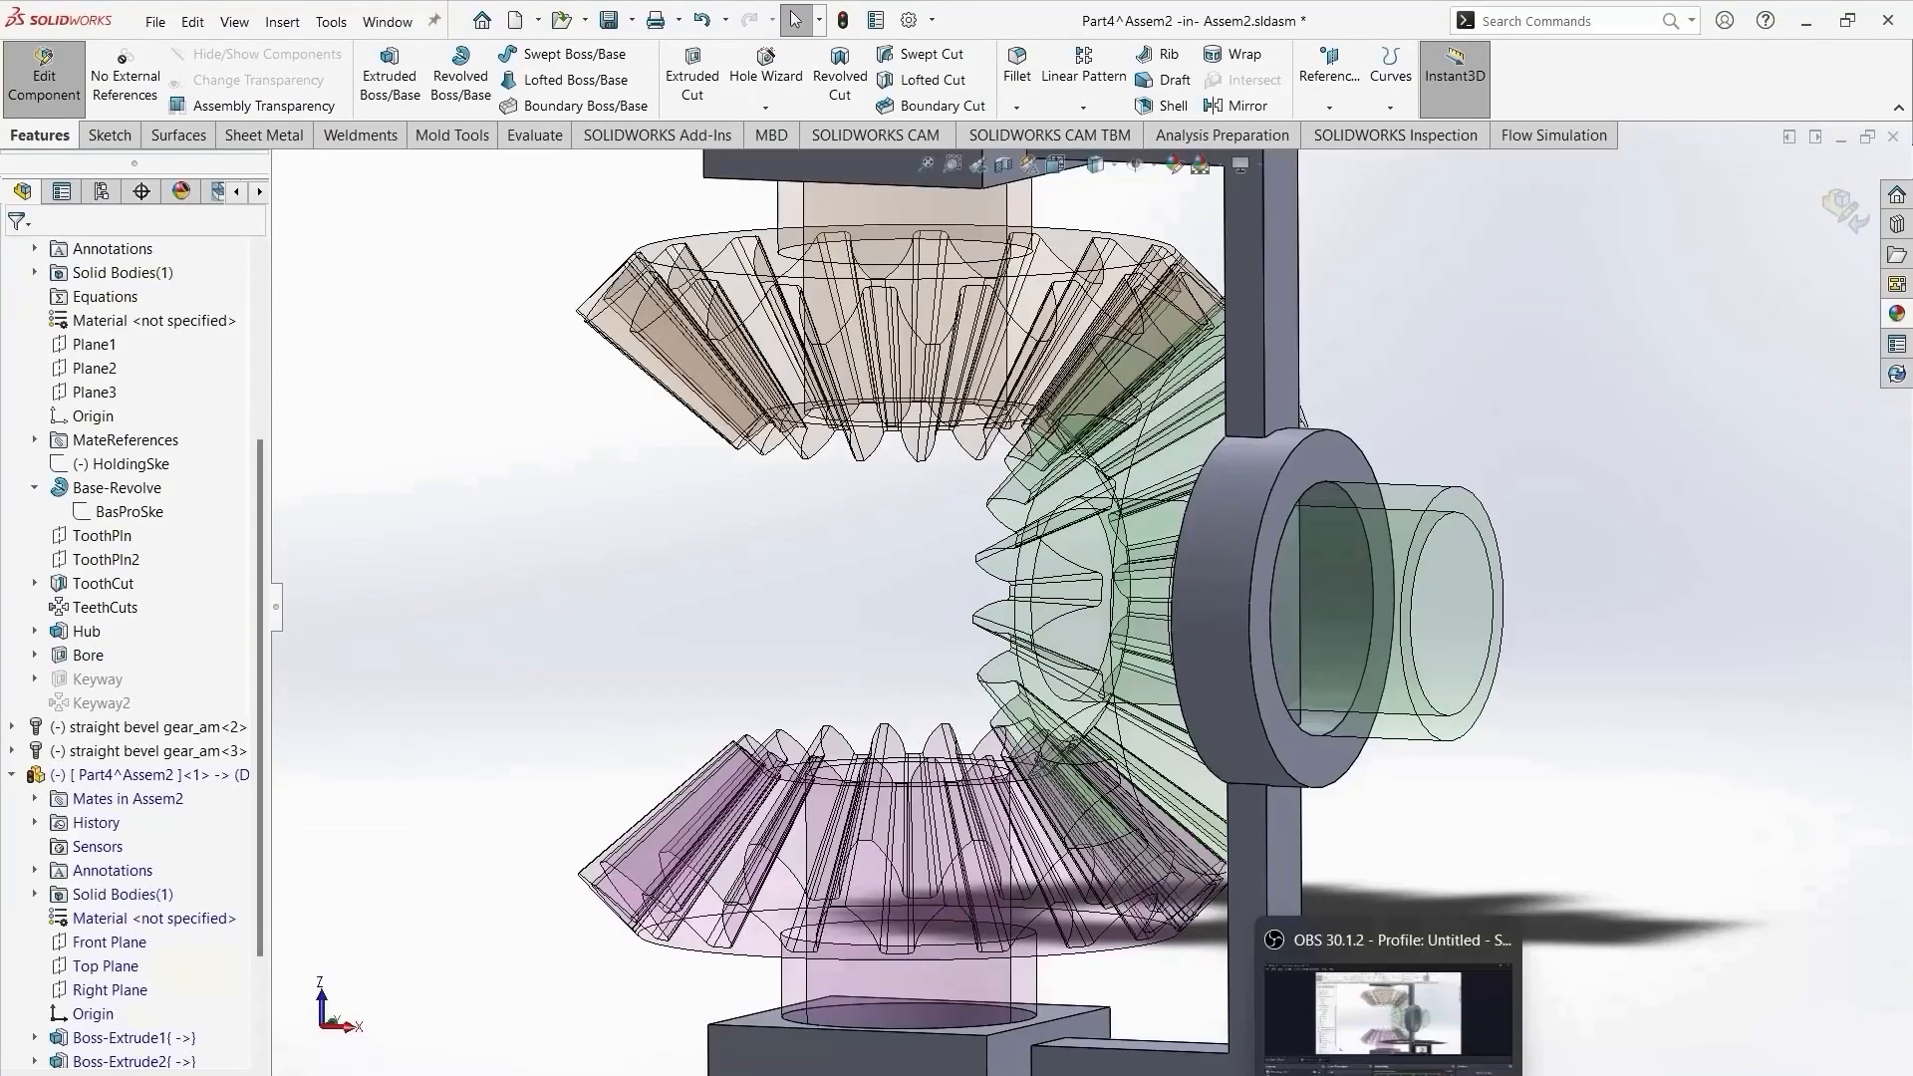
{"action": "middle_click_drag", "start_coordinate": [1525, 679], "coordinate": [1611, 620]}
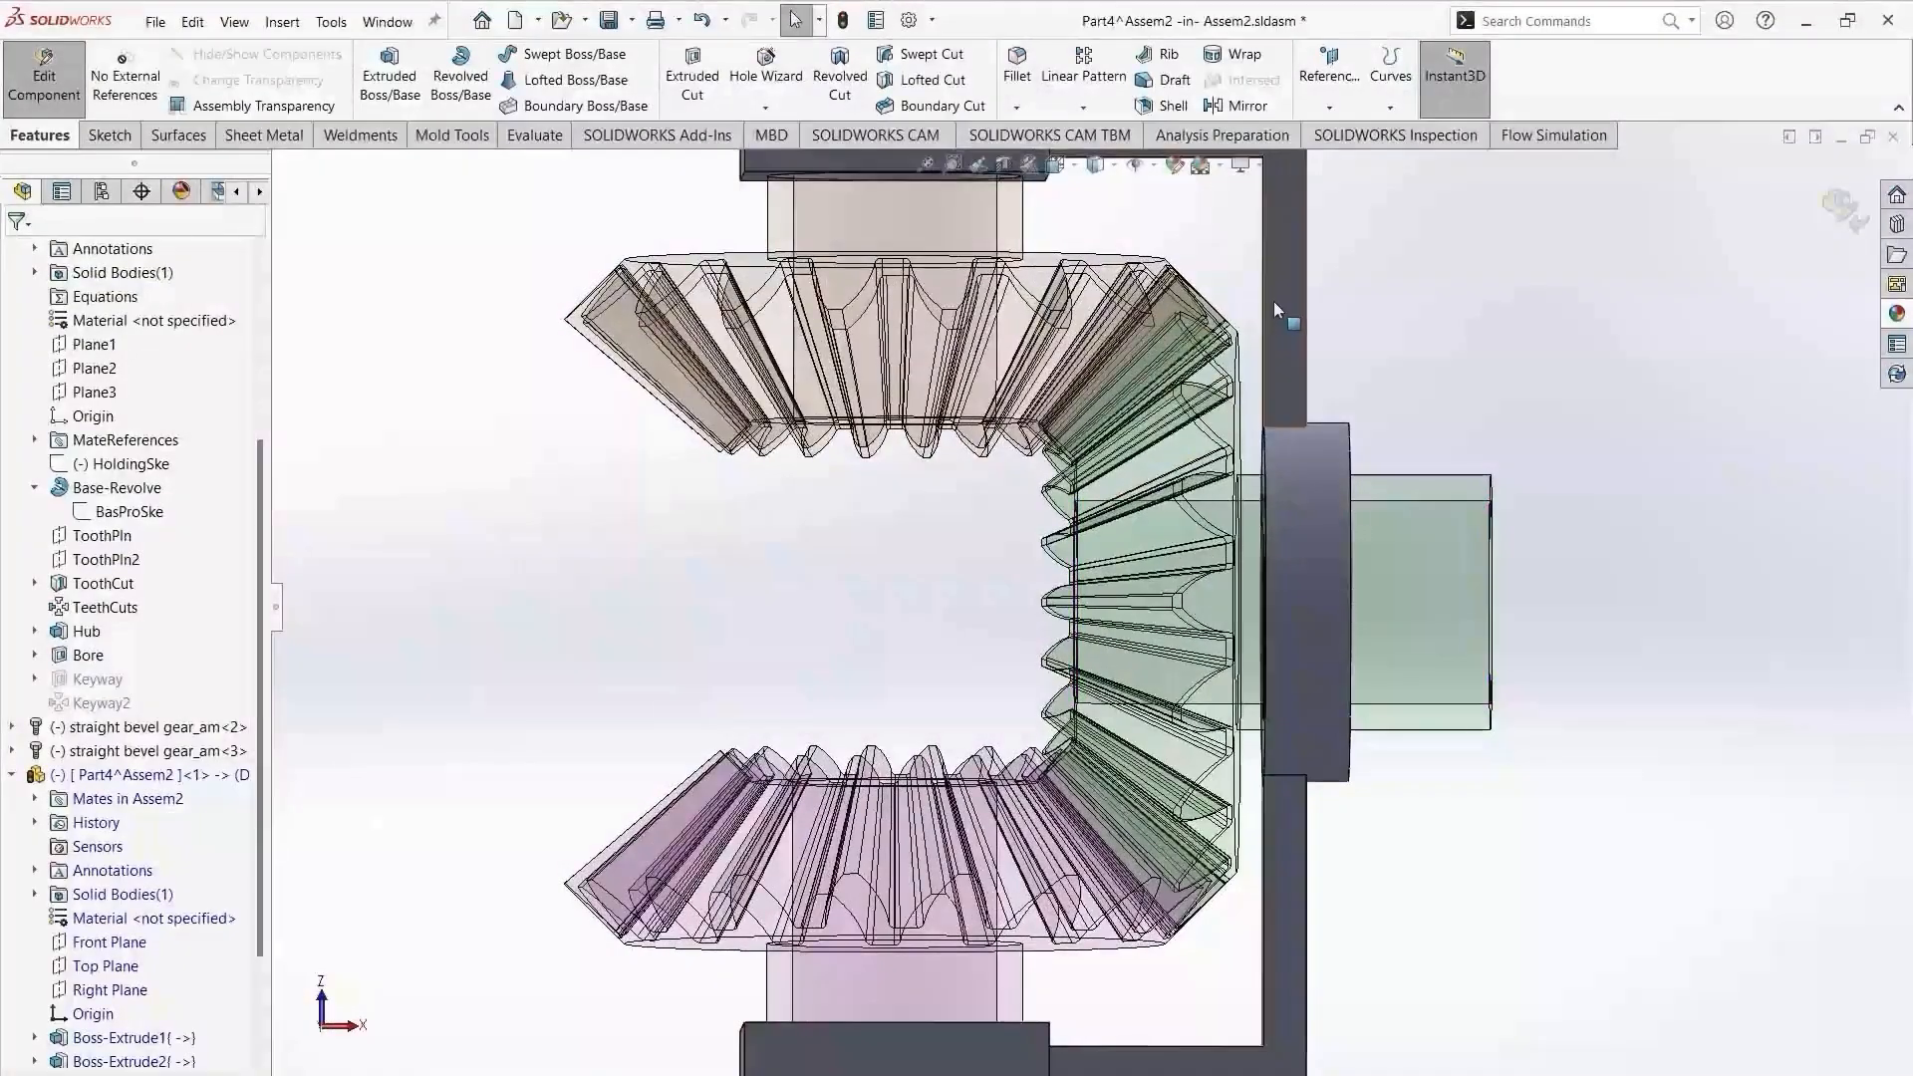
{"action": "scroll", "coordinate": [1237, 337], "scroll_direction": "up", "scroll_amount": 2}
{"action": "scroll", "coordinate": [1287, 665], "scroll_direction": "down", "scroll_amount": 2}
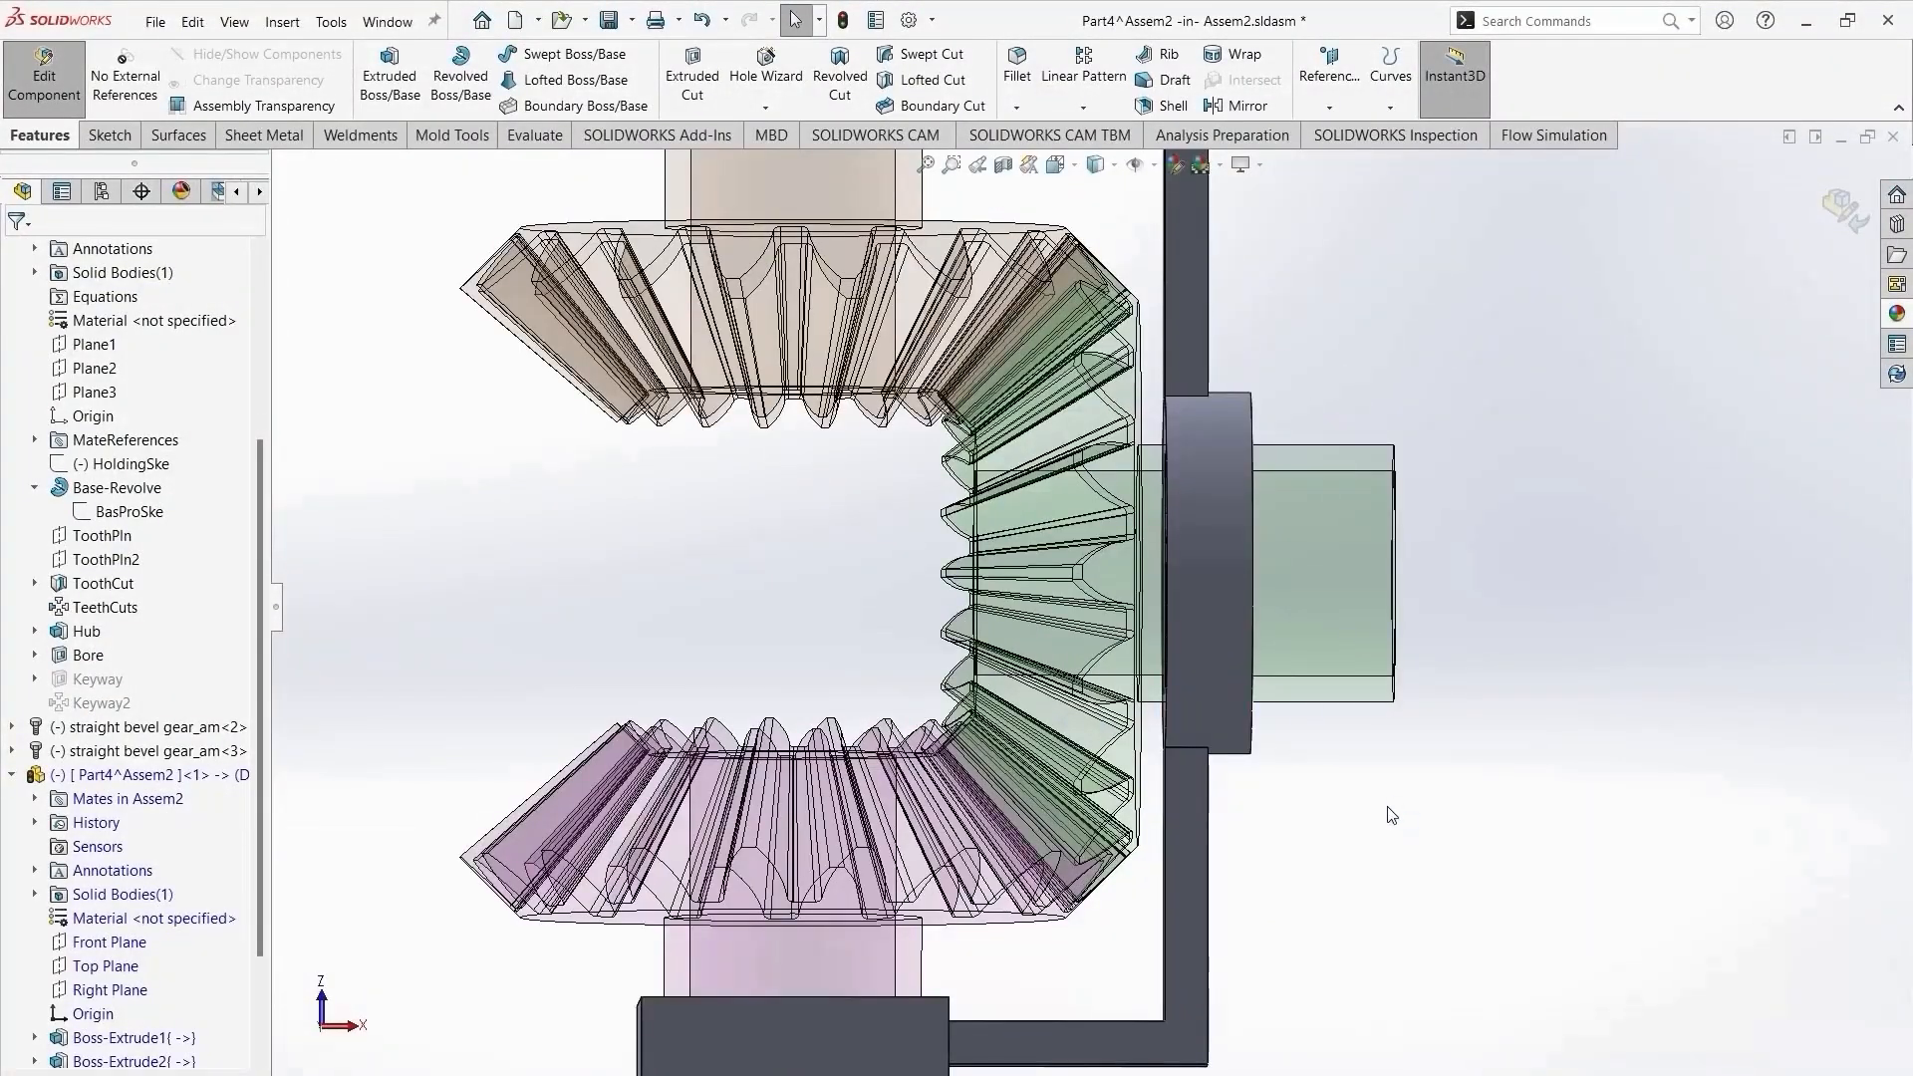
{"action": "scroll", "coordinate": [1388, 808], "scroll_direction": "up", "scroll_amount": 2}
{"action": "scroll", "coordinate": [214, 849], "scroll_direction": "down", "scroll_amount": 2}
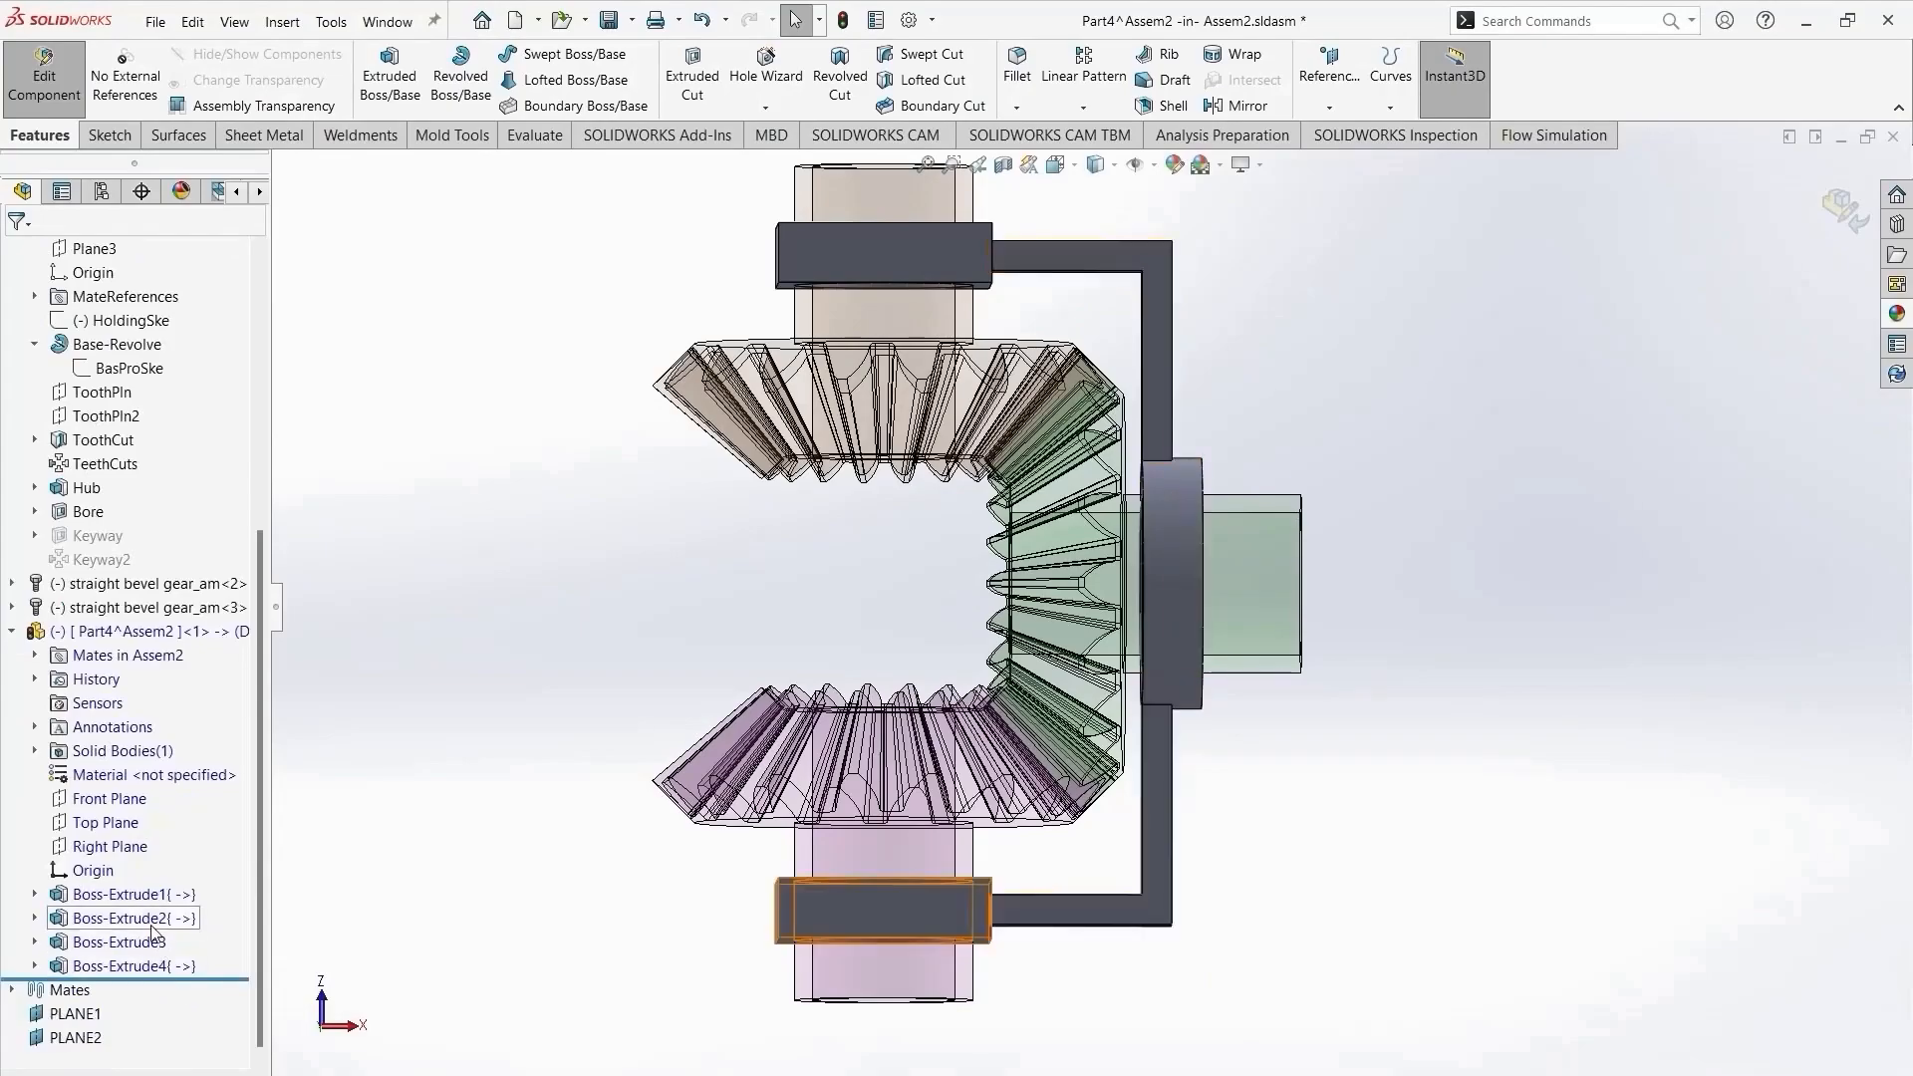
Edit the U-shaped bar's sketch and move its vertical leg outwards, placing the inner corner at about X 24.8 mm.
{"action": "left_click", "coordinate": [115, 918]}
{"action": "left_click", "coordinate": [80, 944]}
{"action": "left_click", "coordinate": [36, 942]}
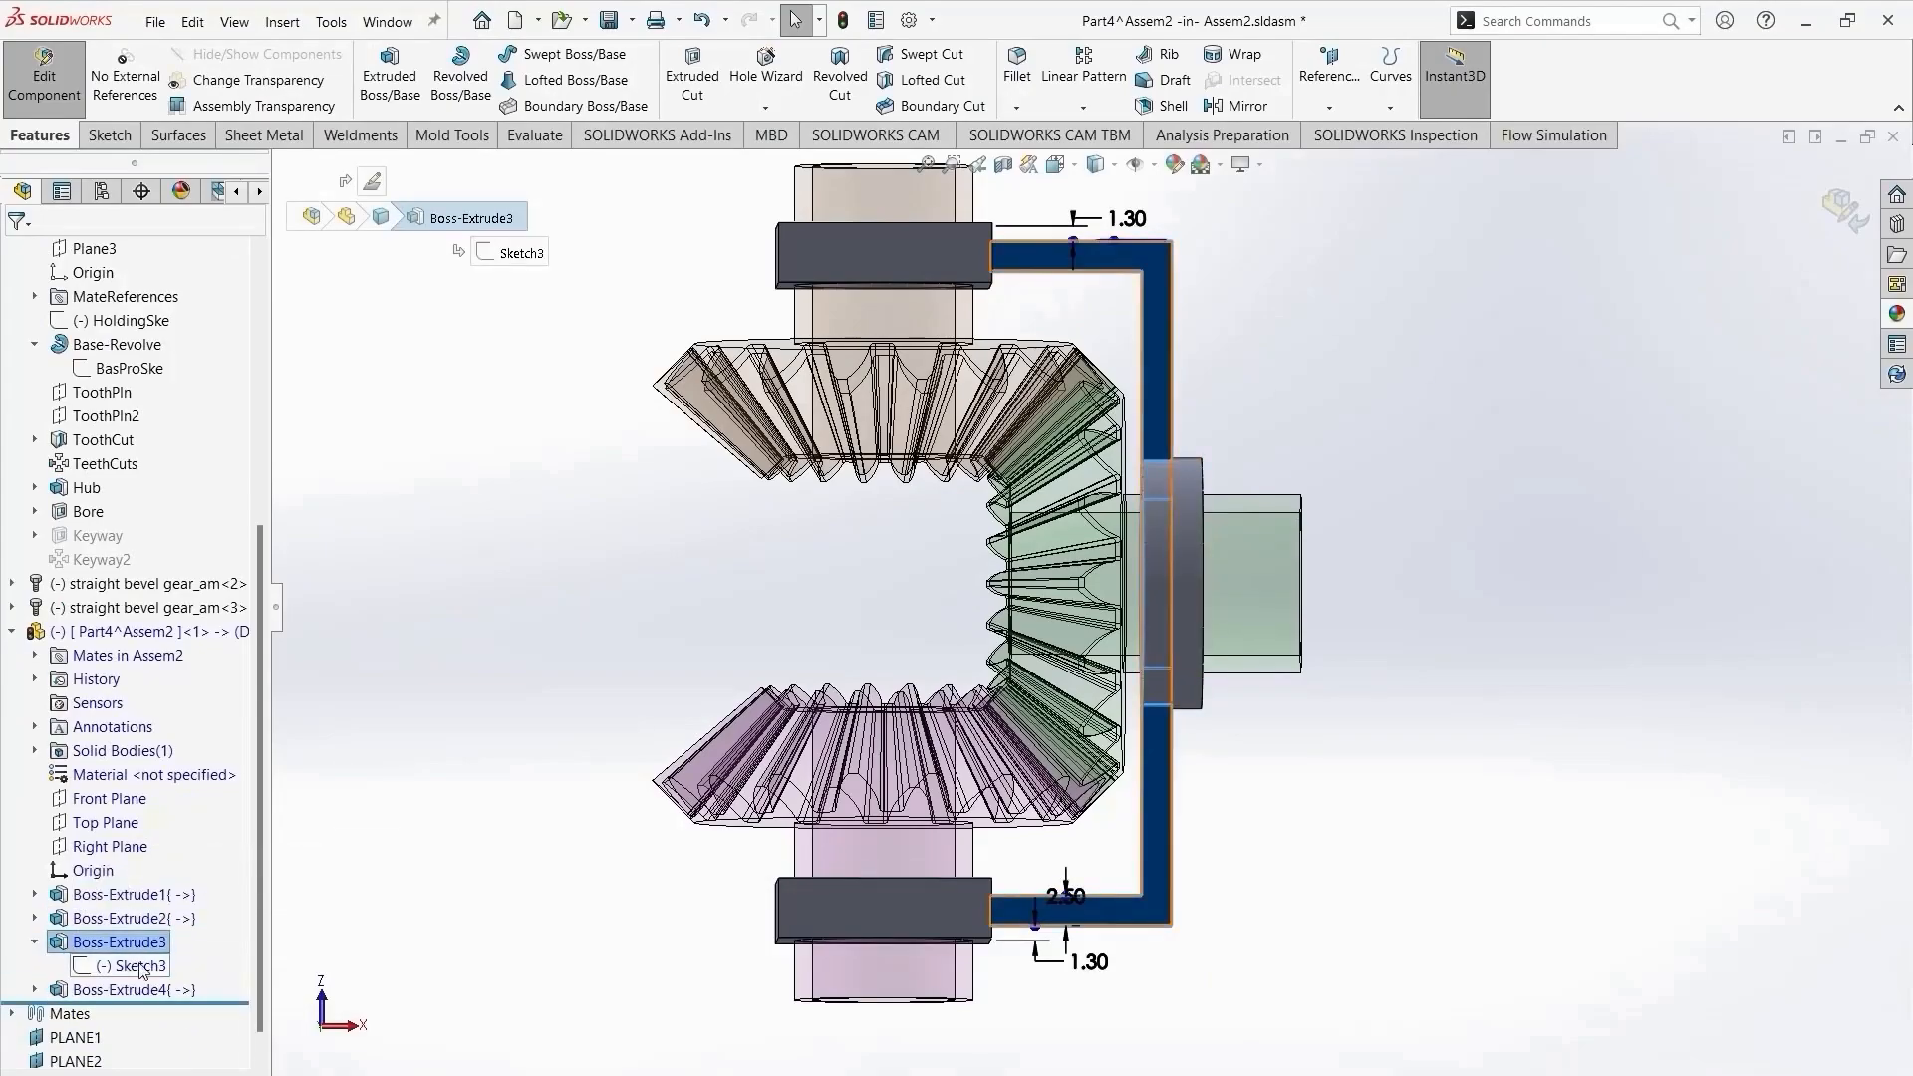
{"action": "left_click", "coordinate": [142, 967]}
{"action": "left_click", "coordinate": [163, 907]}
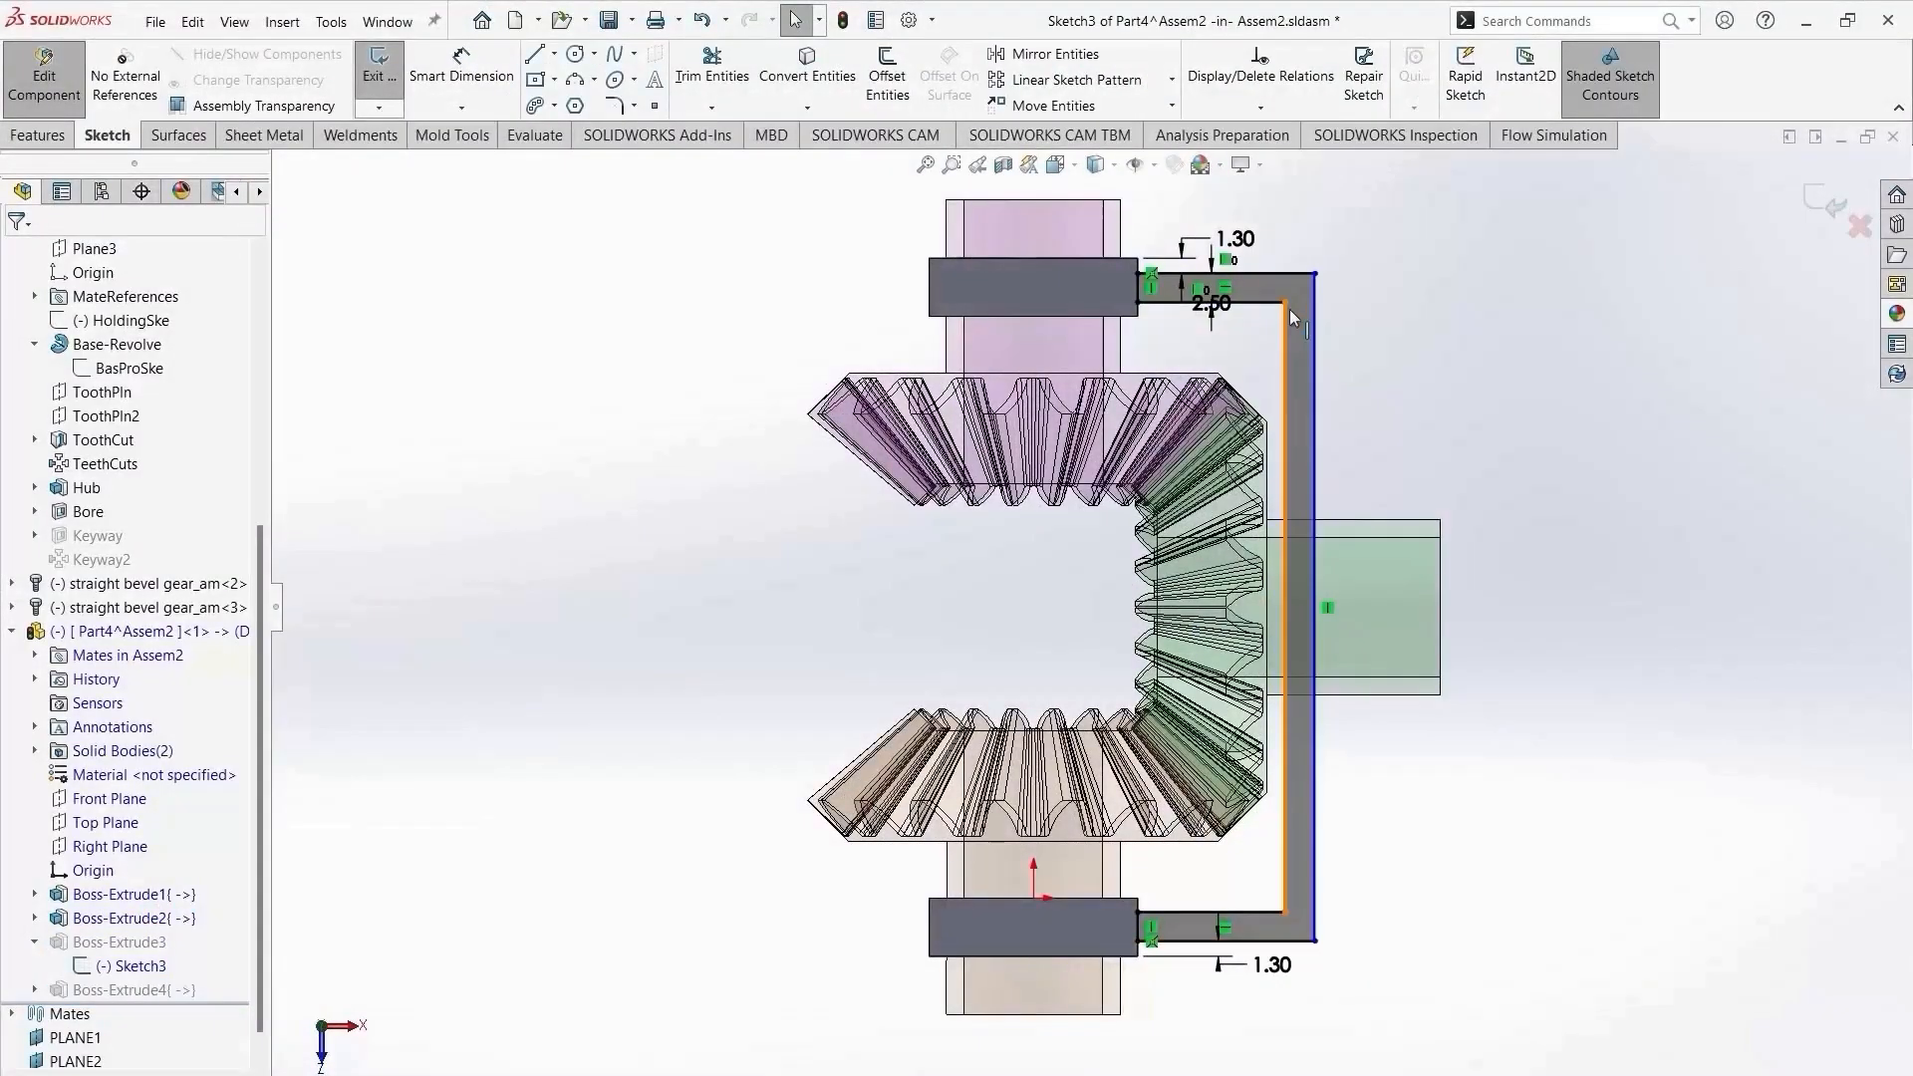
{"action": "left_click_drag", "start_coordinate": [1288, 307], "coordinate": [1326, 315]}
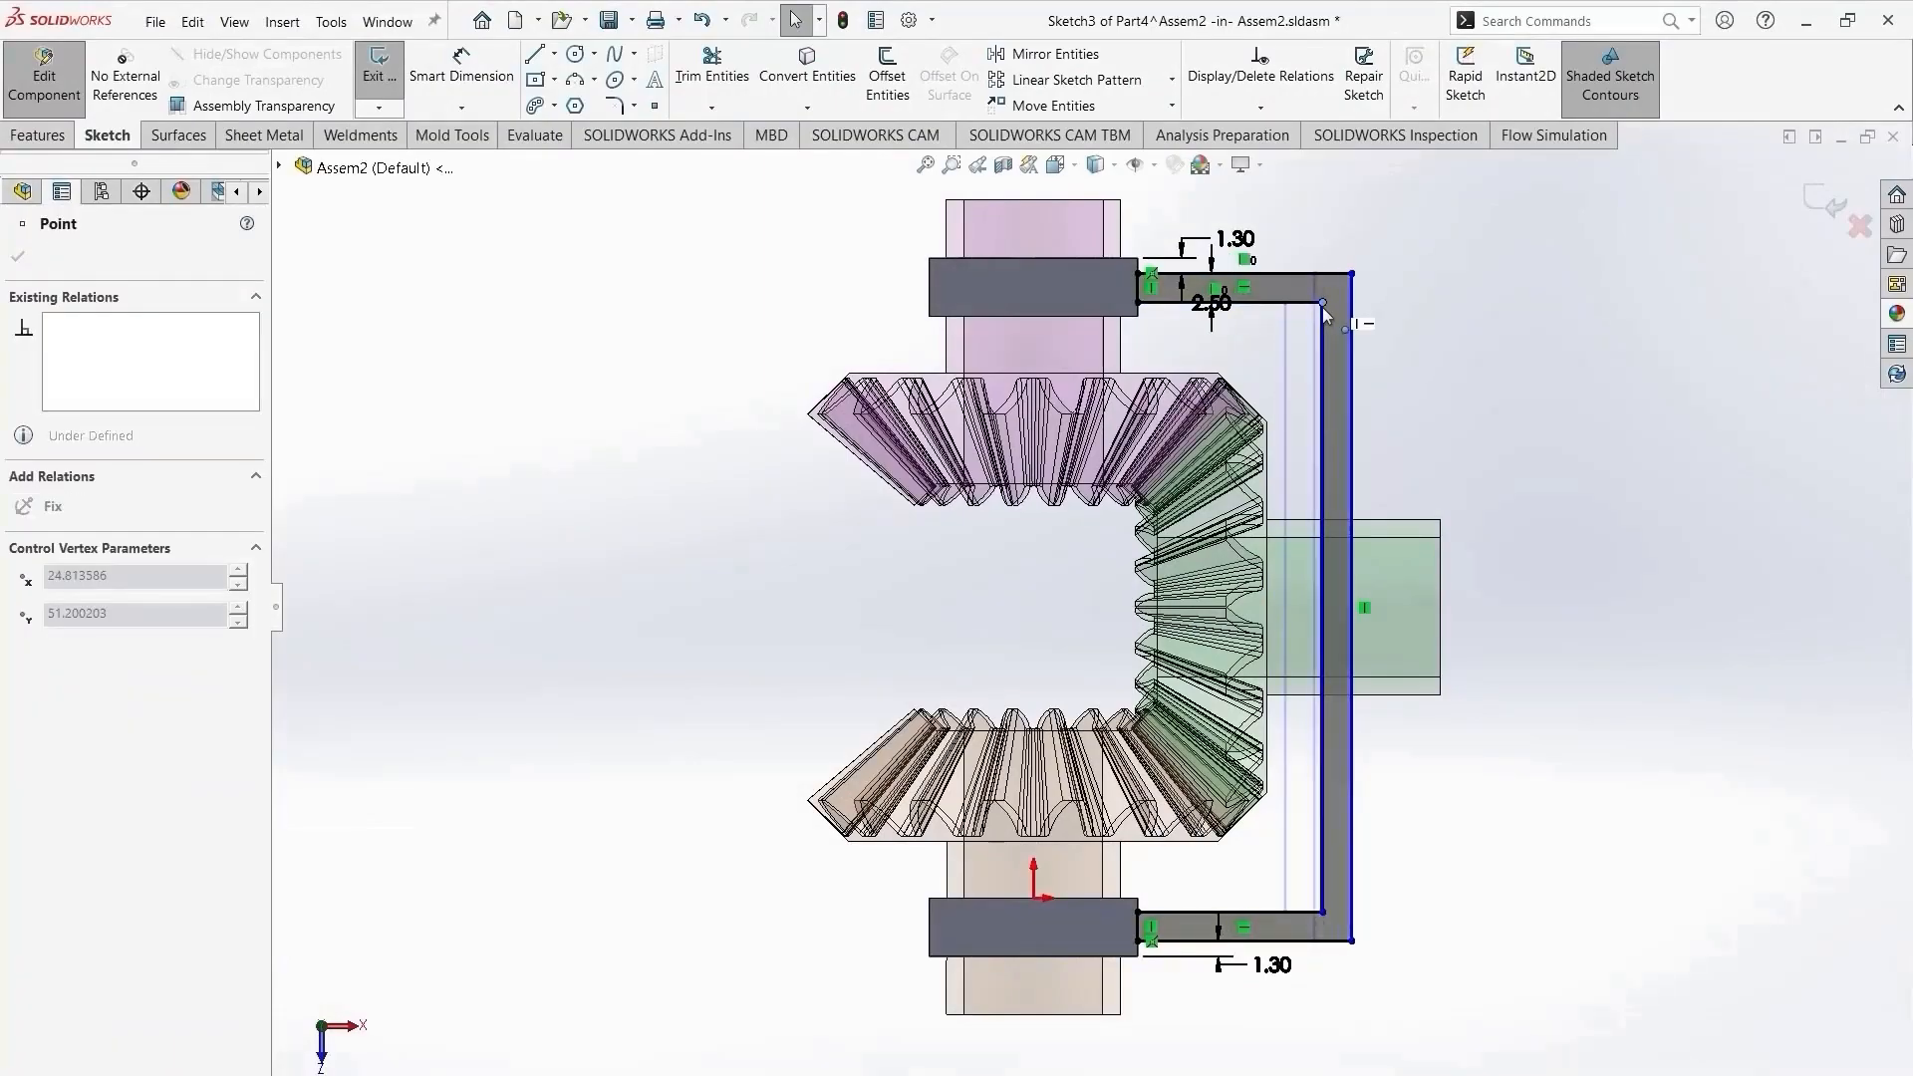
{"action": "left_click", "coordinate": [1564, 336]}
{"action": "left_click", "coordinate": [1825, 206]}
{"action": "mouse_move", "coordinate": [1484, 662]}
{"action": "middle_mouse_down"}
{"action": "mouse_move", "coordinate": [1417, 708]}
{"action": "mouse_move", "coordinate": [1503, 611]}
{"action": "mouse_move", "coordinate": [1486, 564]}
{"action": "mouse_move", "coordinate": [1472, 623]}
{"action": "middle_mouse_up"}
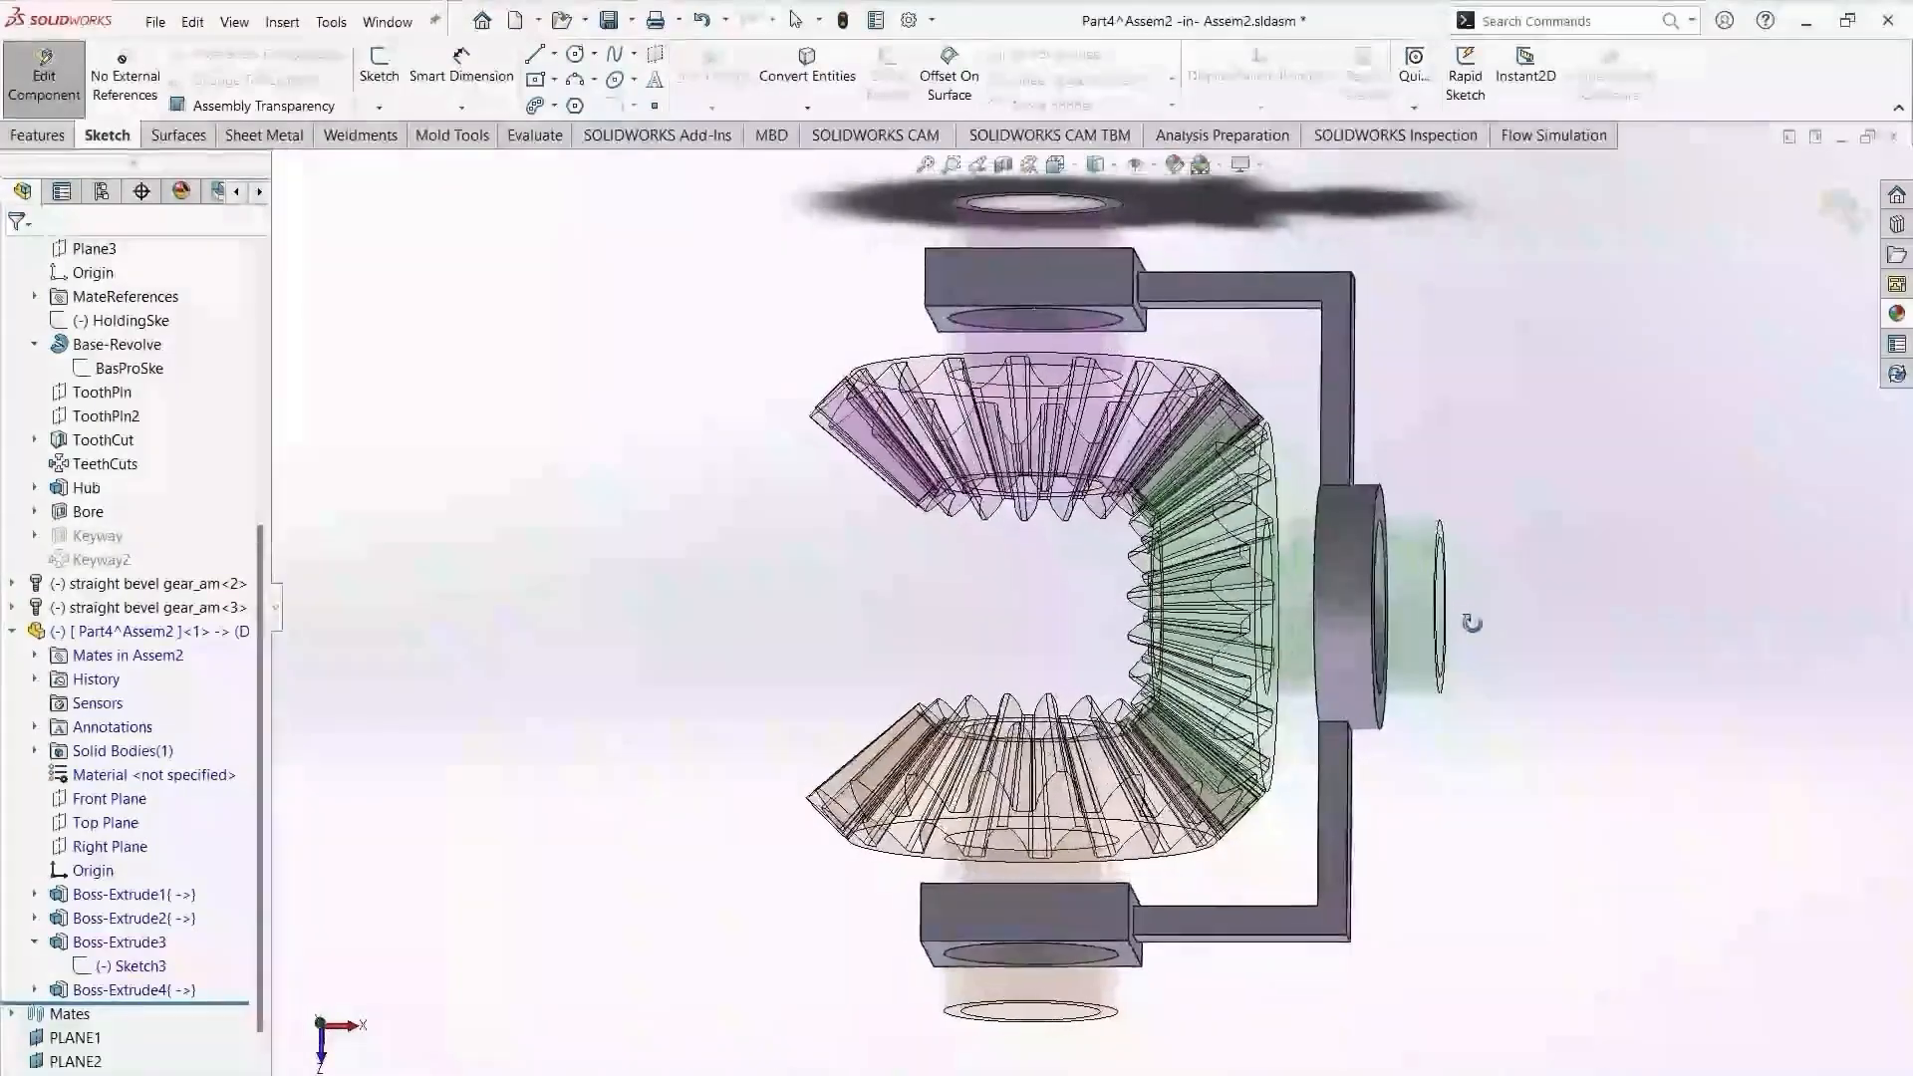
Set the ring extrusion's Direction 2 depth to 5 mm.
{"action": "left_click", "coordinate": [114, 990]}
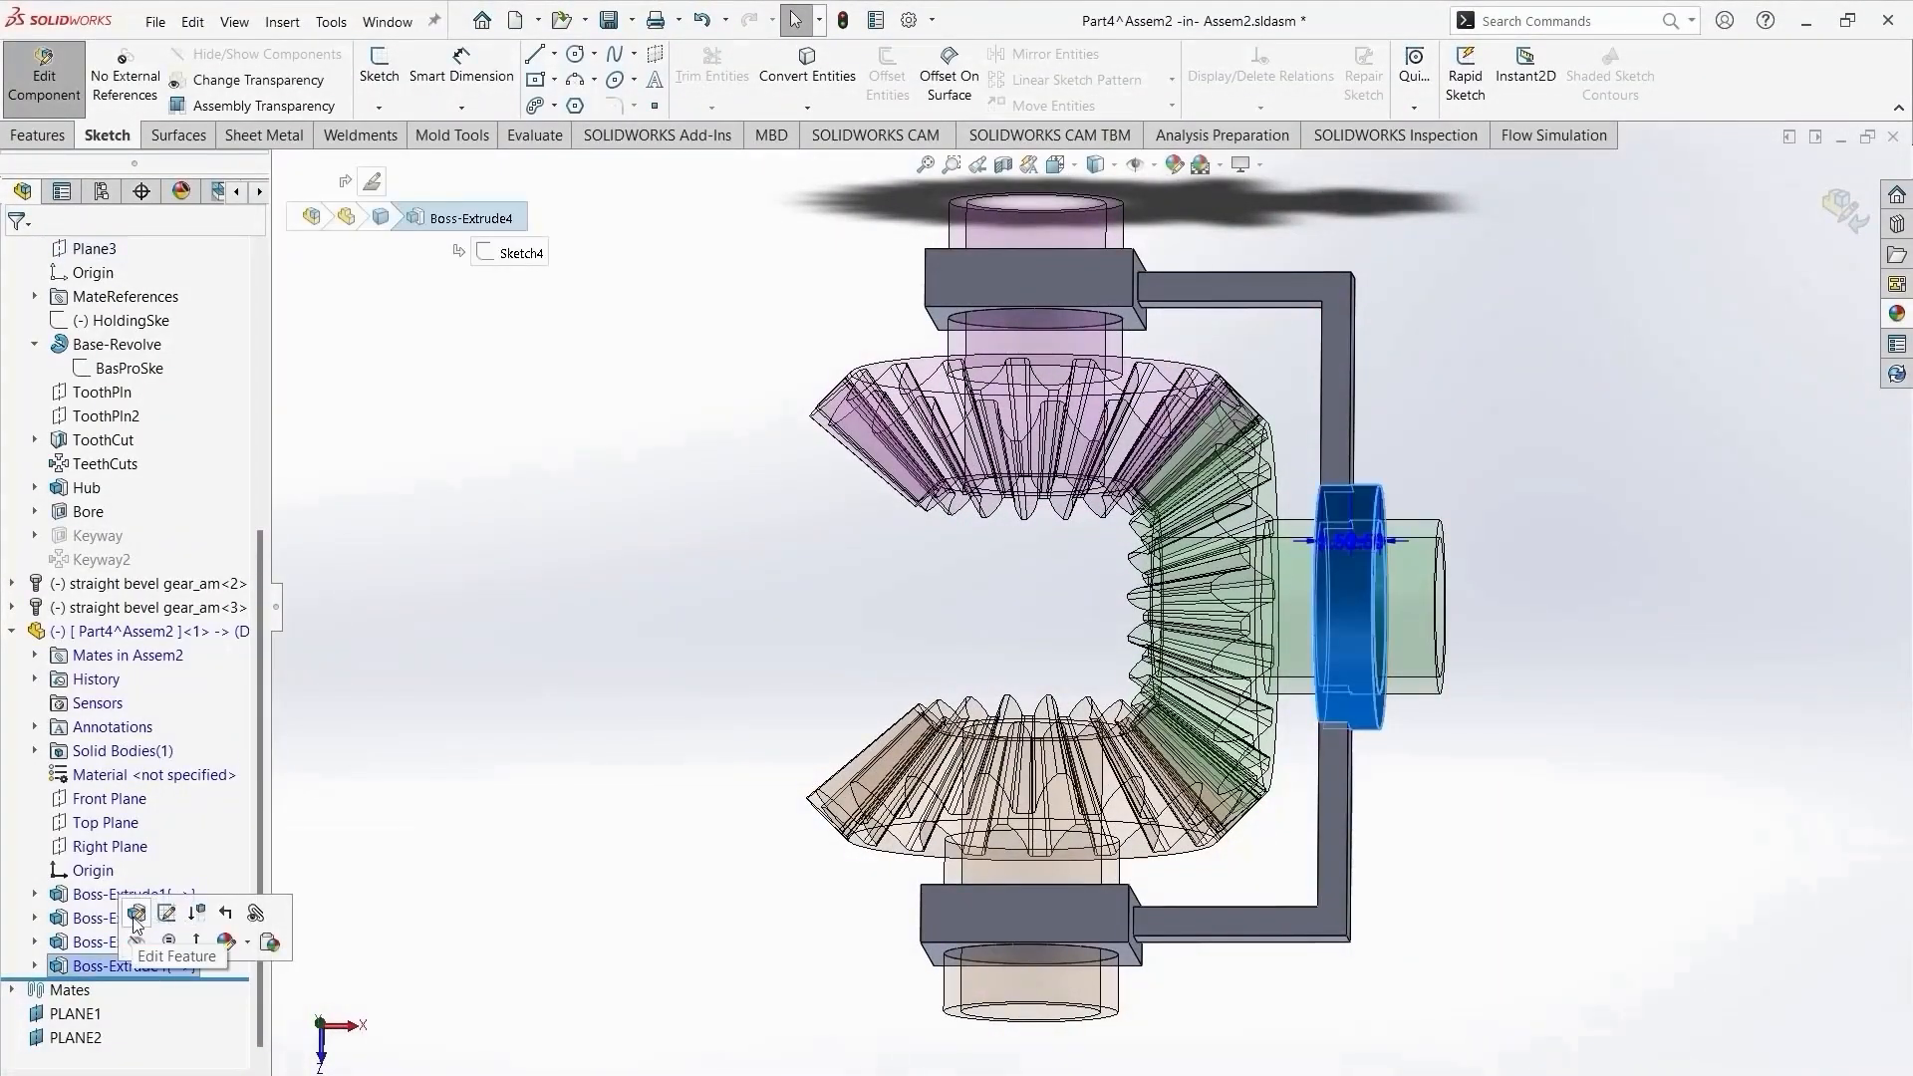
{"action": "left_click", "coordinate": [137, 915]}
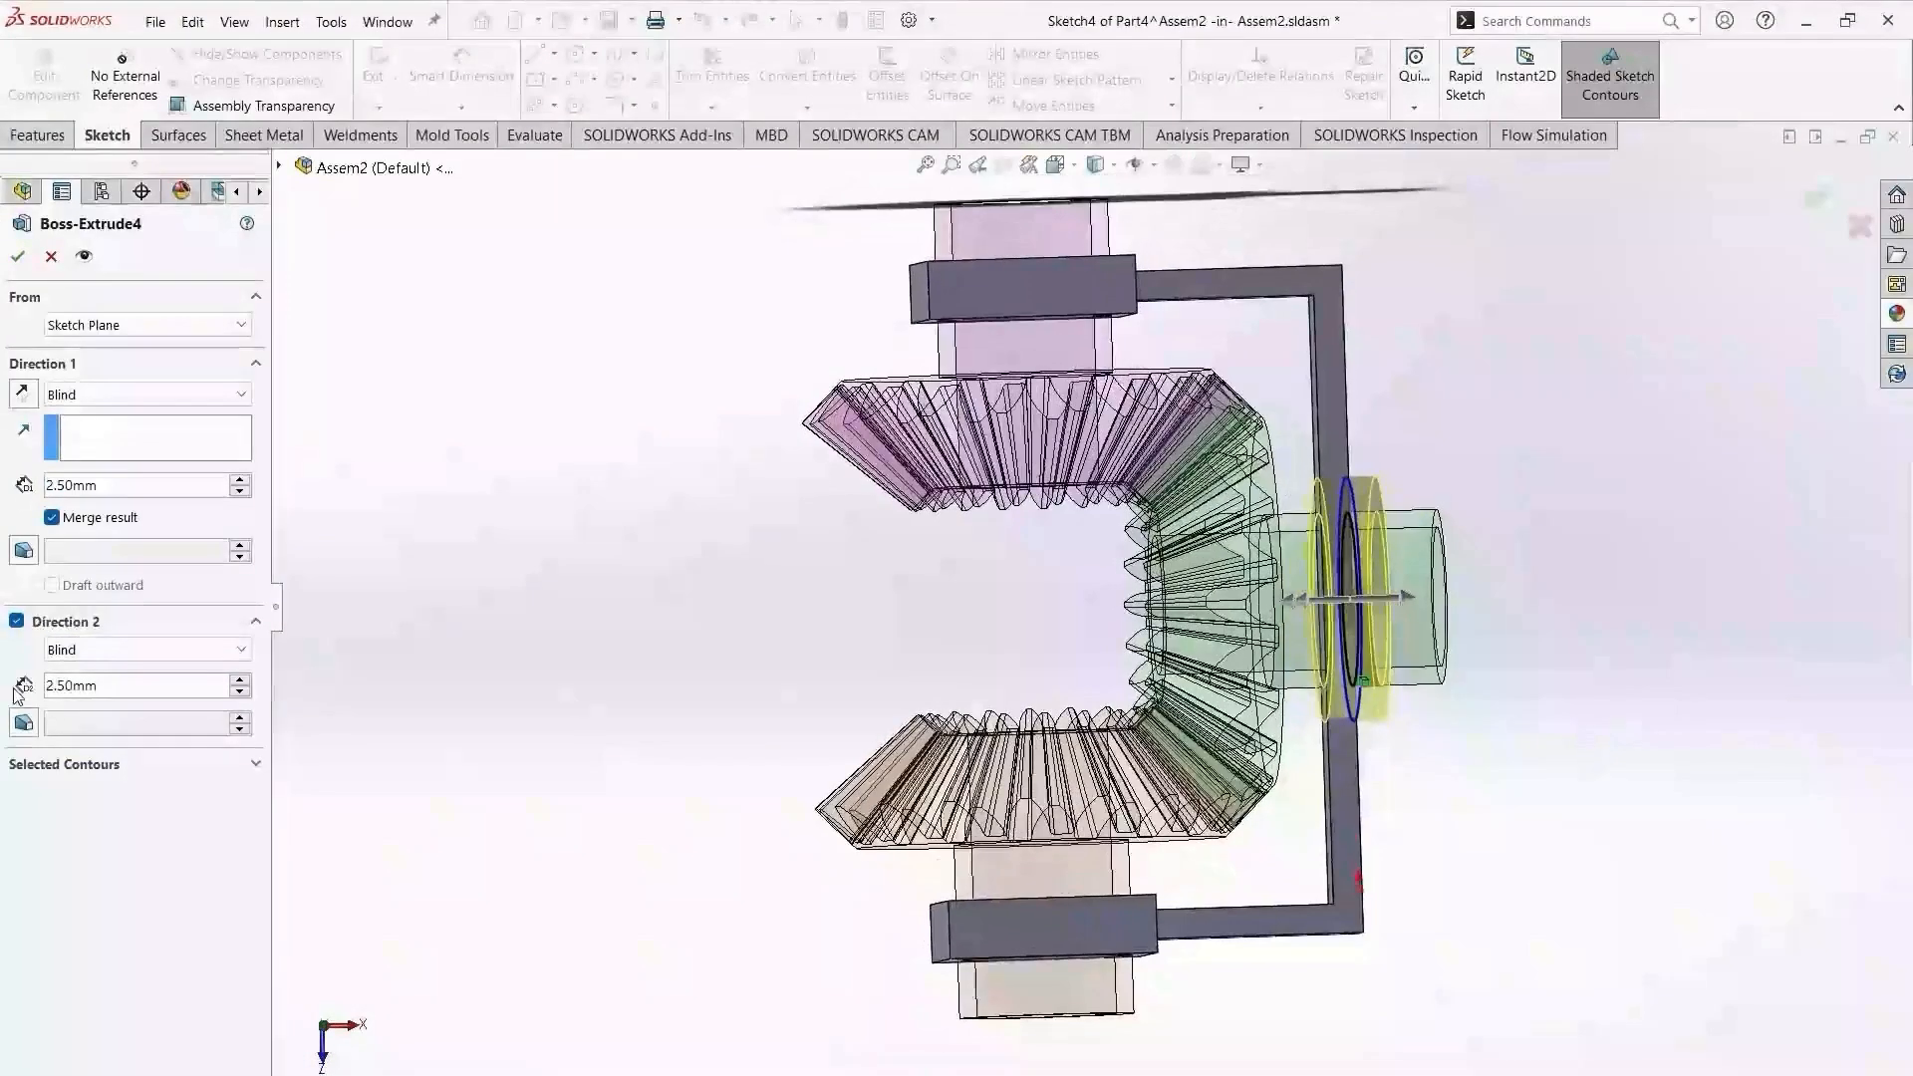
{"action": "type", "text": "5"}
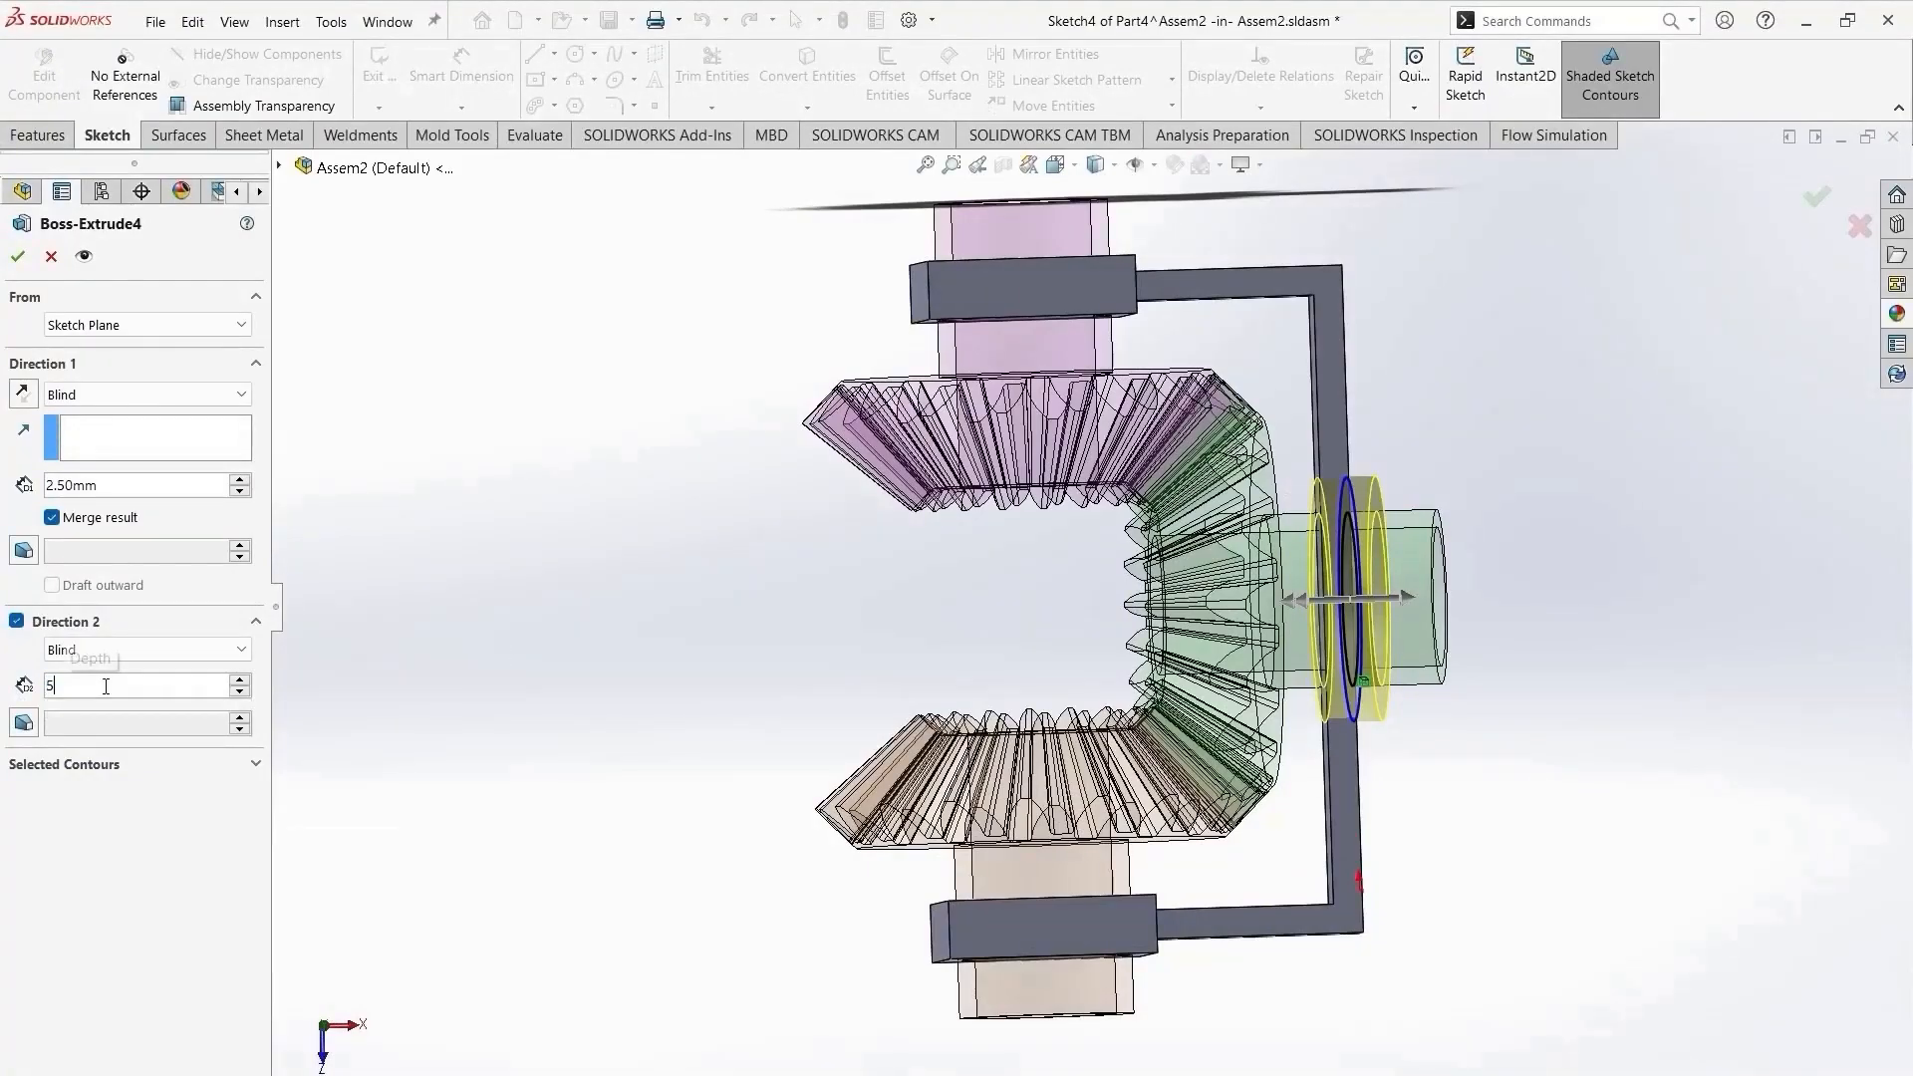
{"action": "key", "text": "Return"}
{"action": "middle_click_drag", "start_coordinate": [905, 657], "coordinate": [887, 622]}
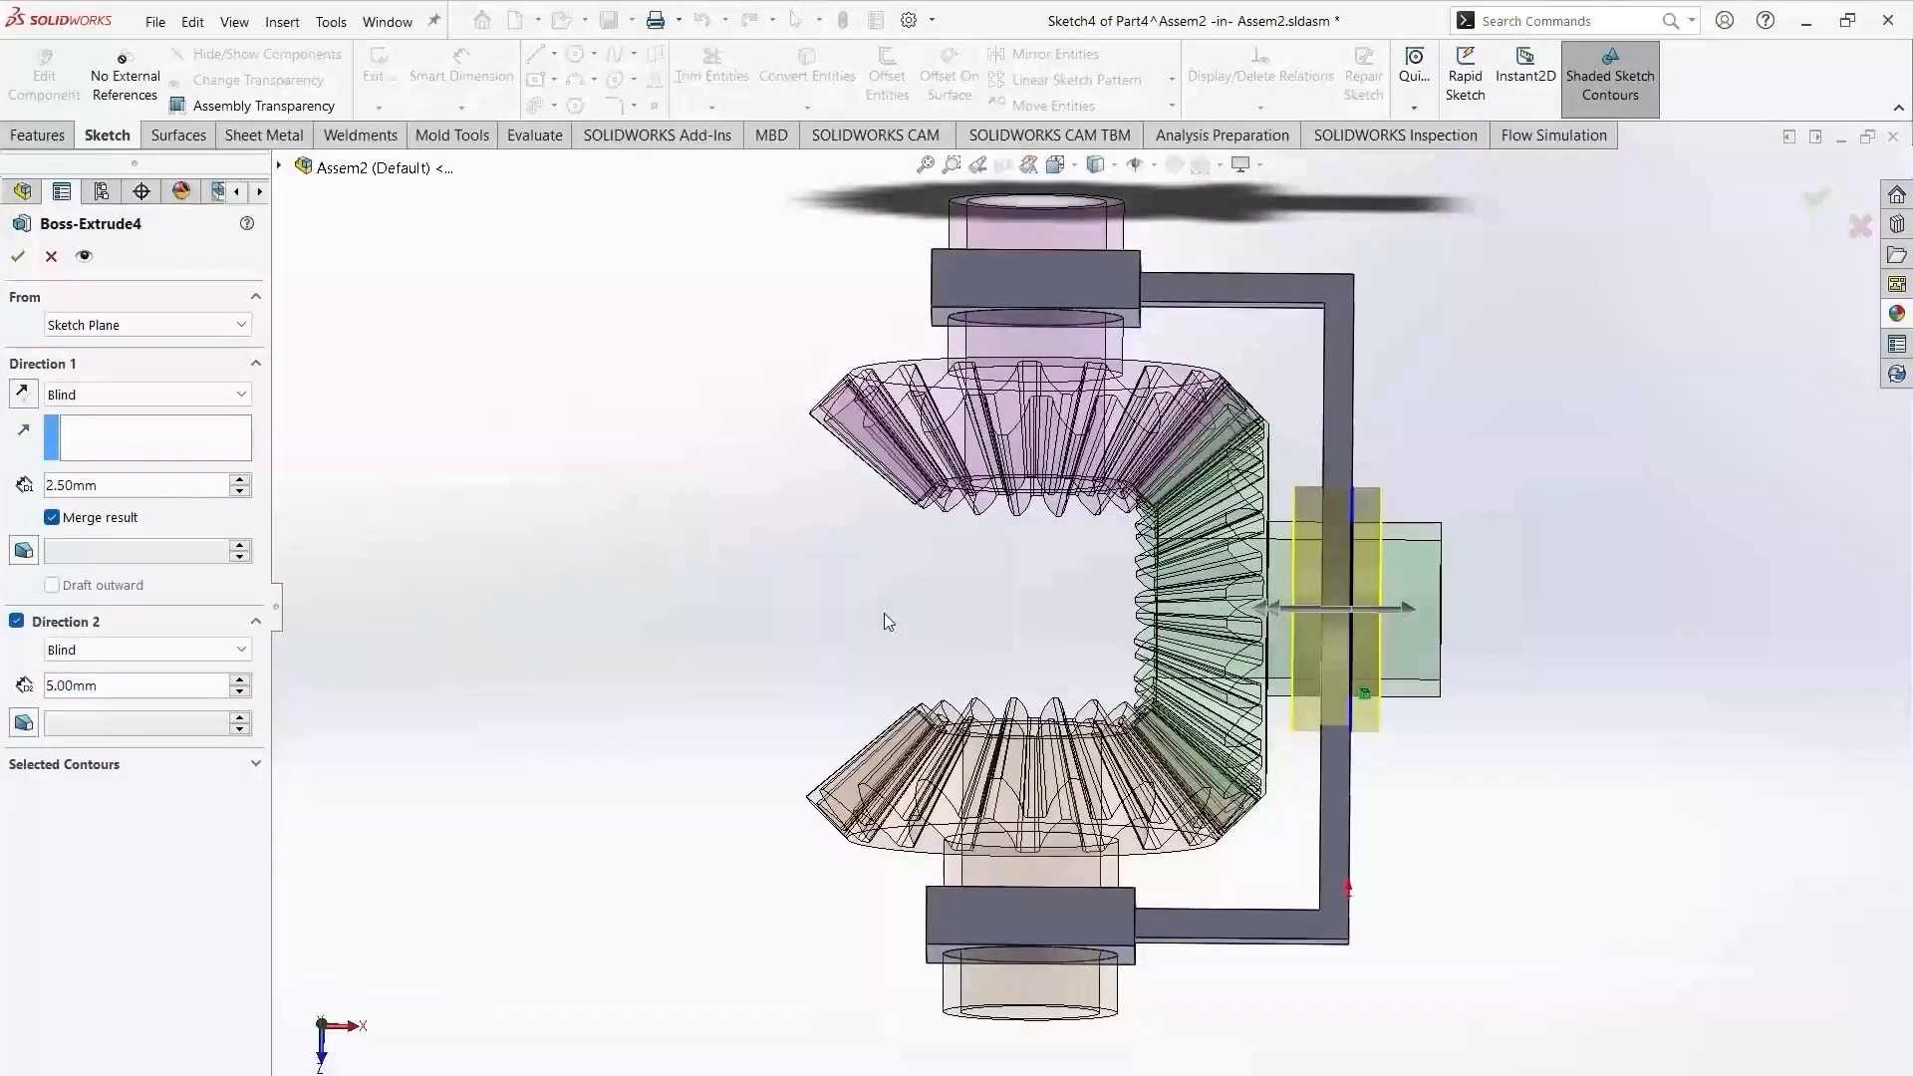
{"action": "left_click", "coordinate": [20, 257]}
Convert the ring's circular bore edge into a new sketch and extrude-cut it 46.5 mm deep to clear the bar from the bore.
{"action": "middle_click_drag", "start_coordinate": [1482, 797], "coordinate": [1350, 825]}
{"action": "scroll", "coordinate": [1370, 588], "scroll_direction": "down", "scroll_amount": 2}
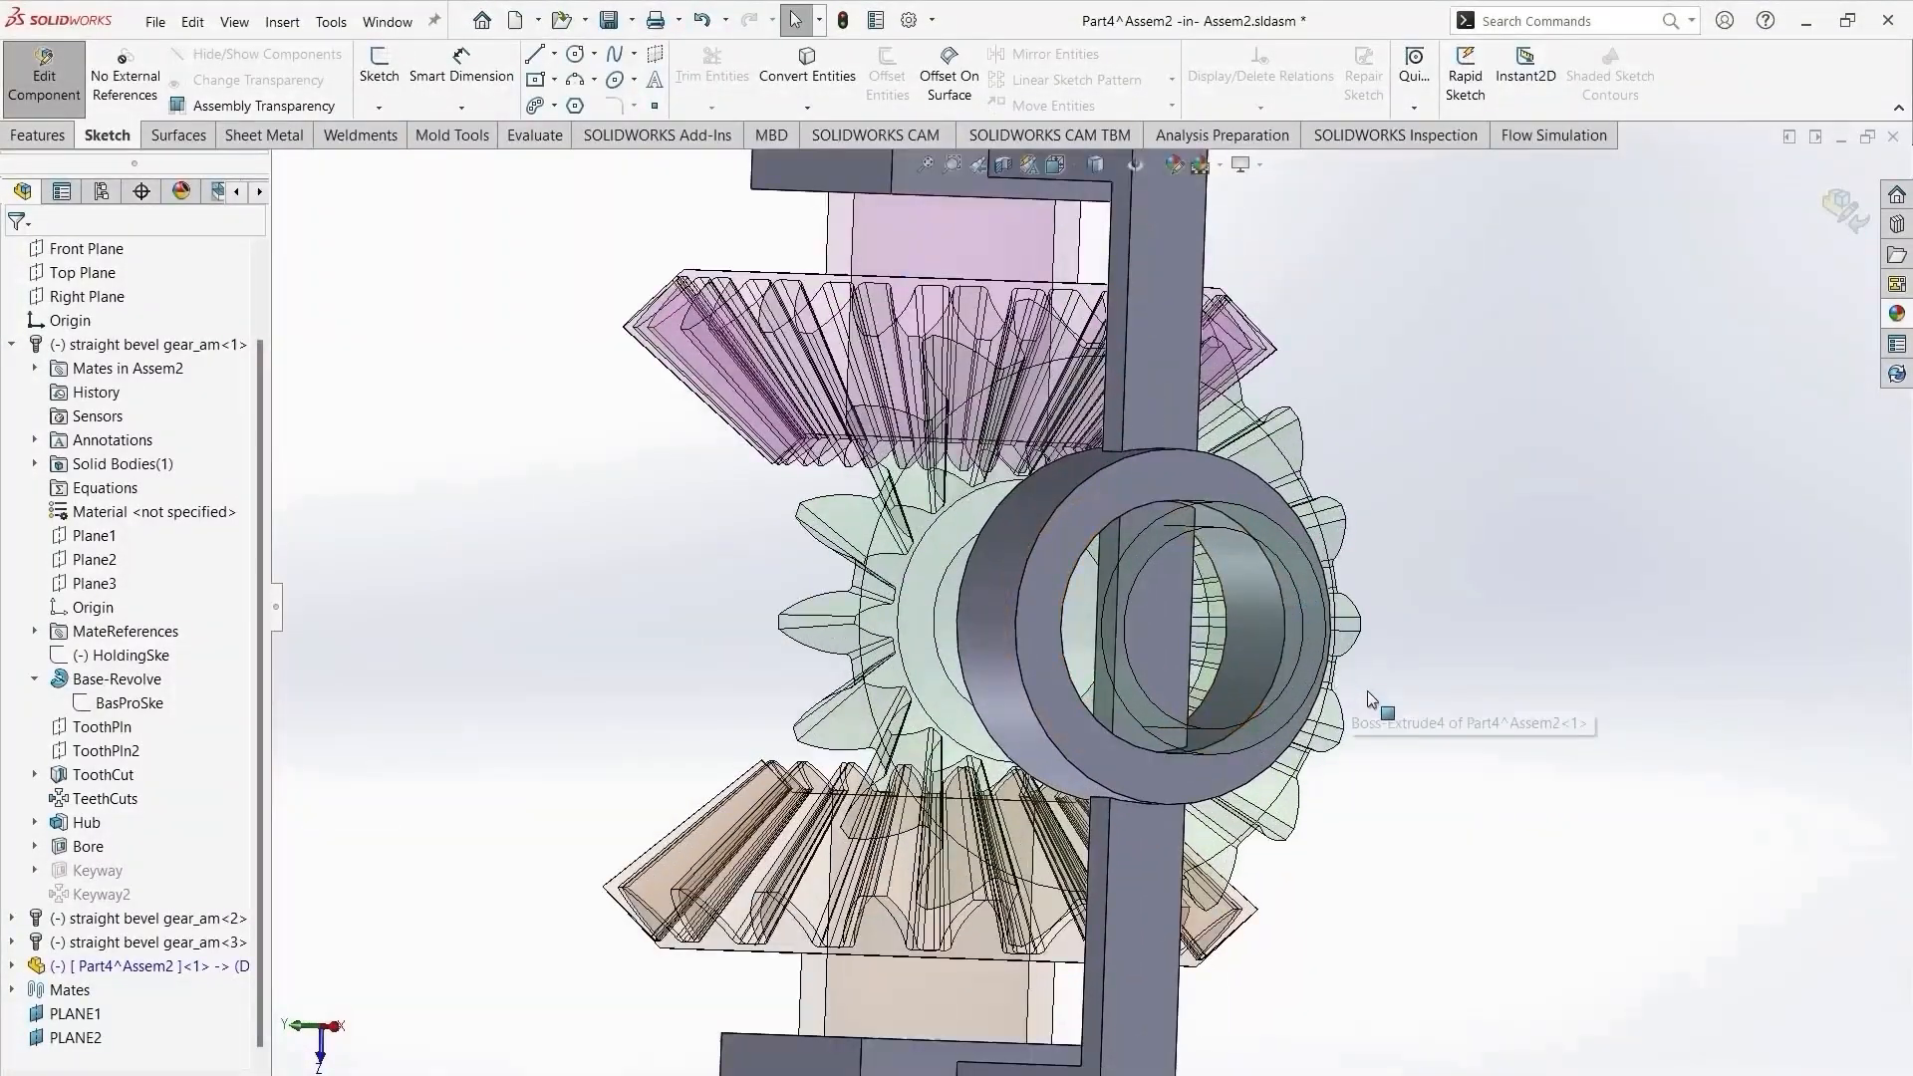
{"action": "middle_click_drag", "start_coordinate": [1367, 696], "coordinate": [1307, 677]}
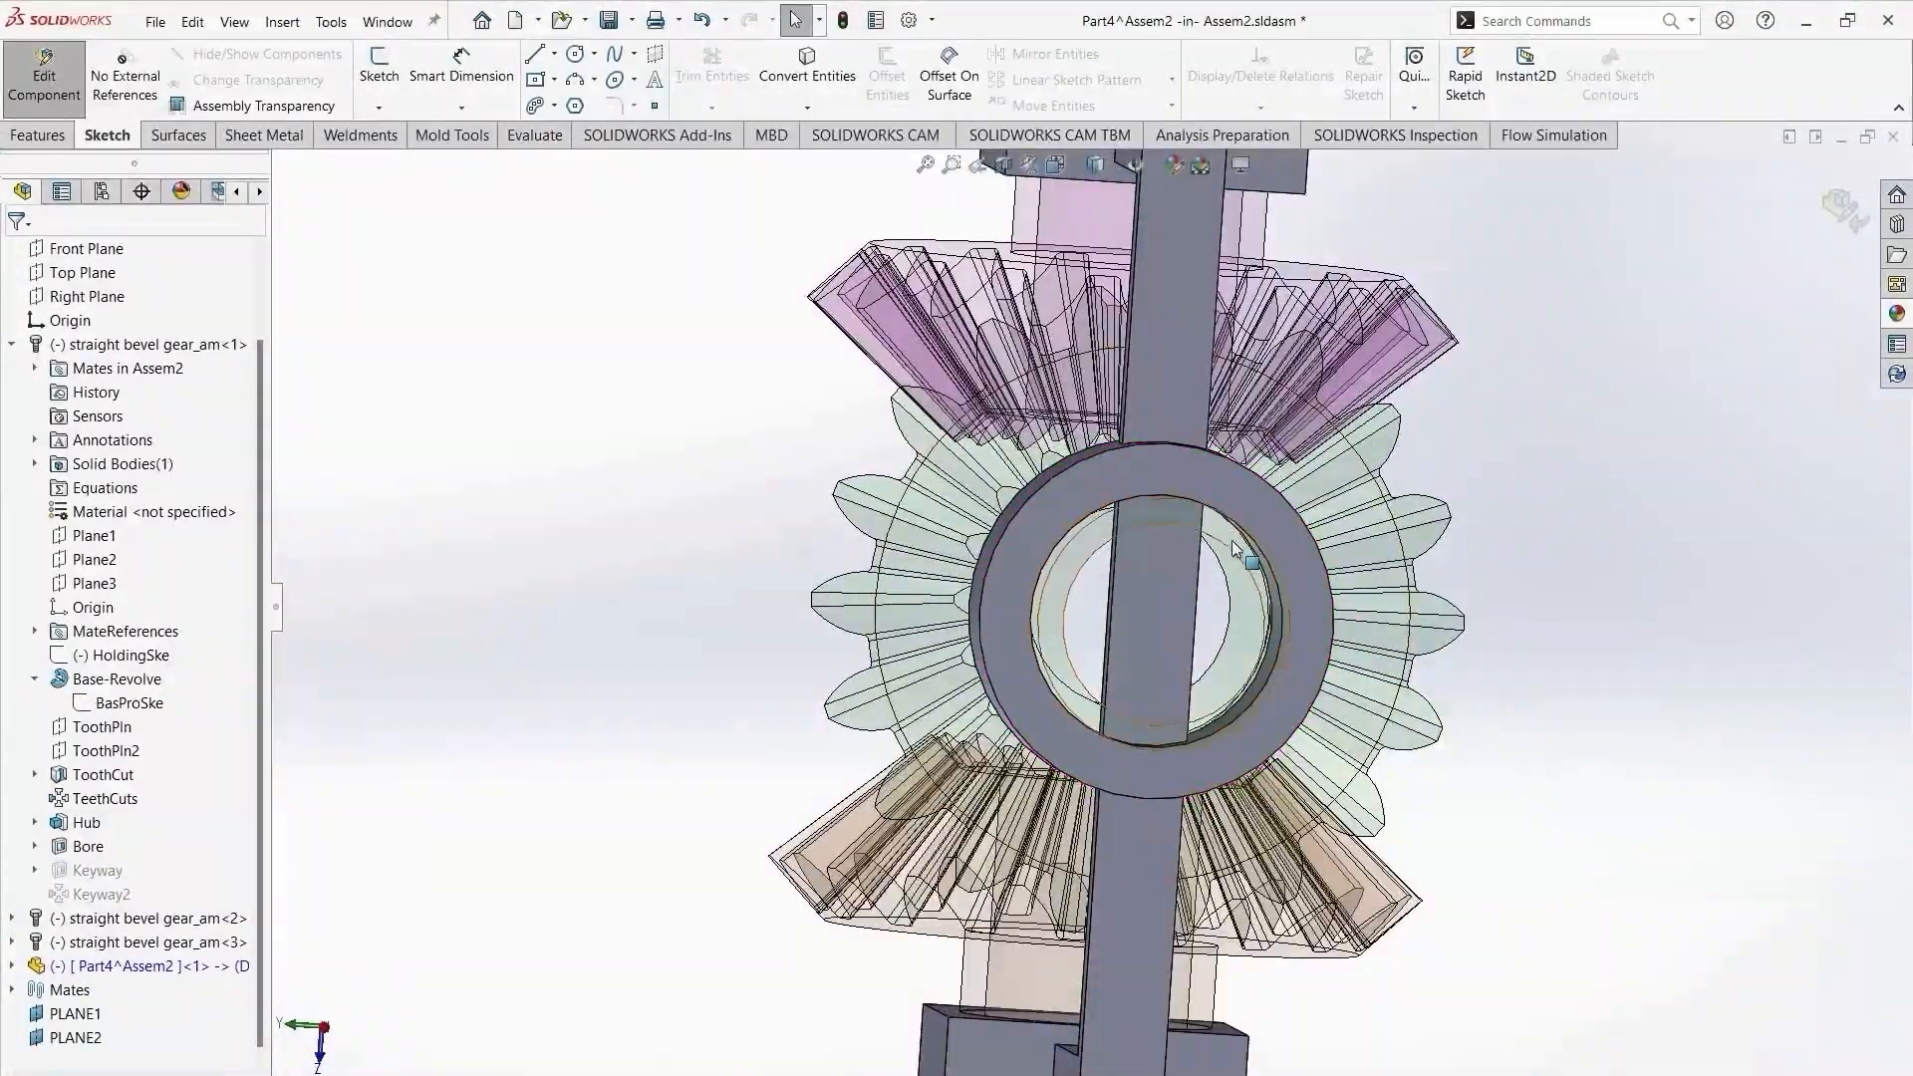
{"action": "left_click", "coordinate": [1317, 513]}
{"action": "left_click", "coordinate": [1312, 478]}
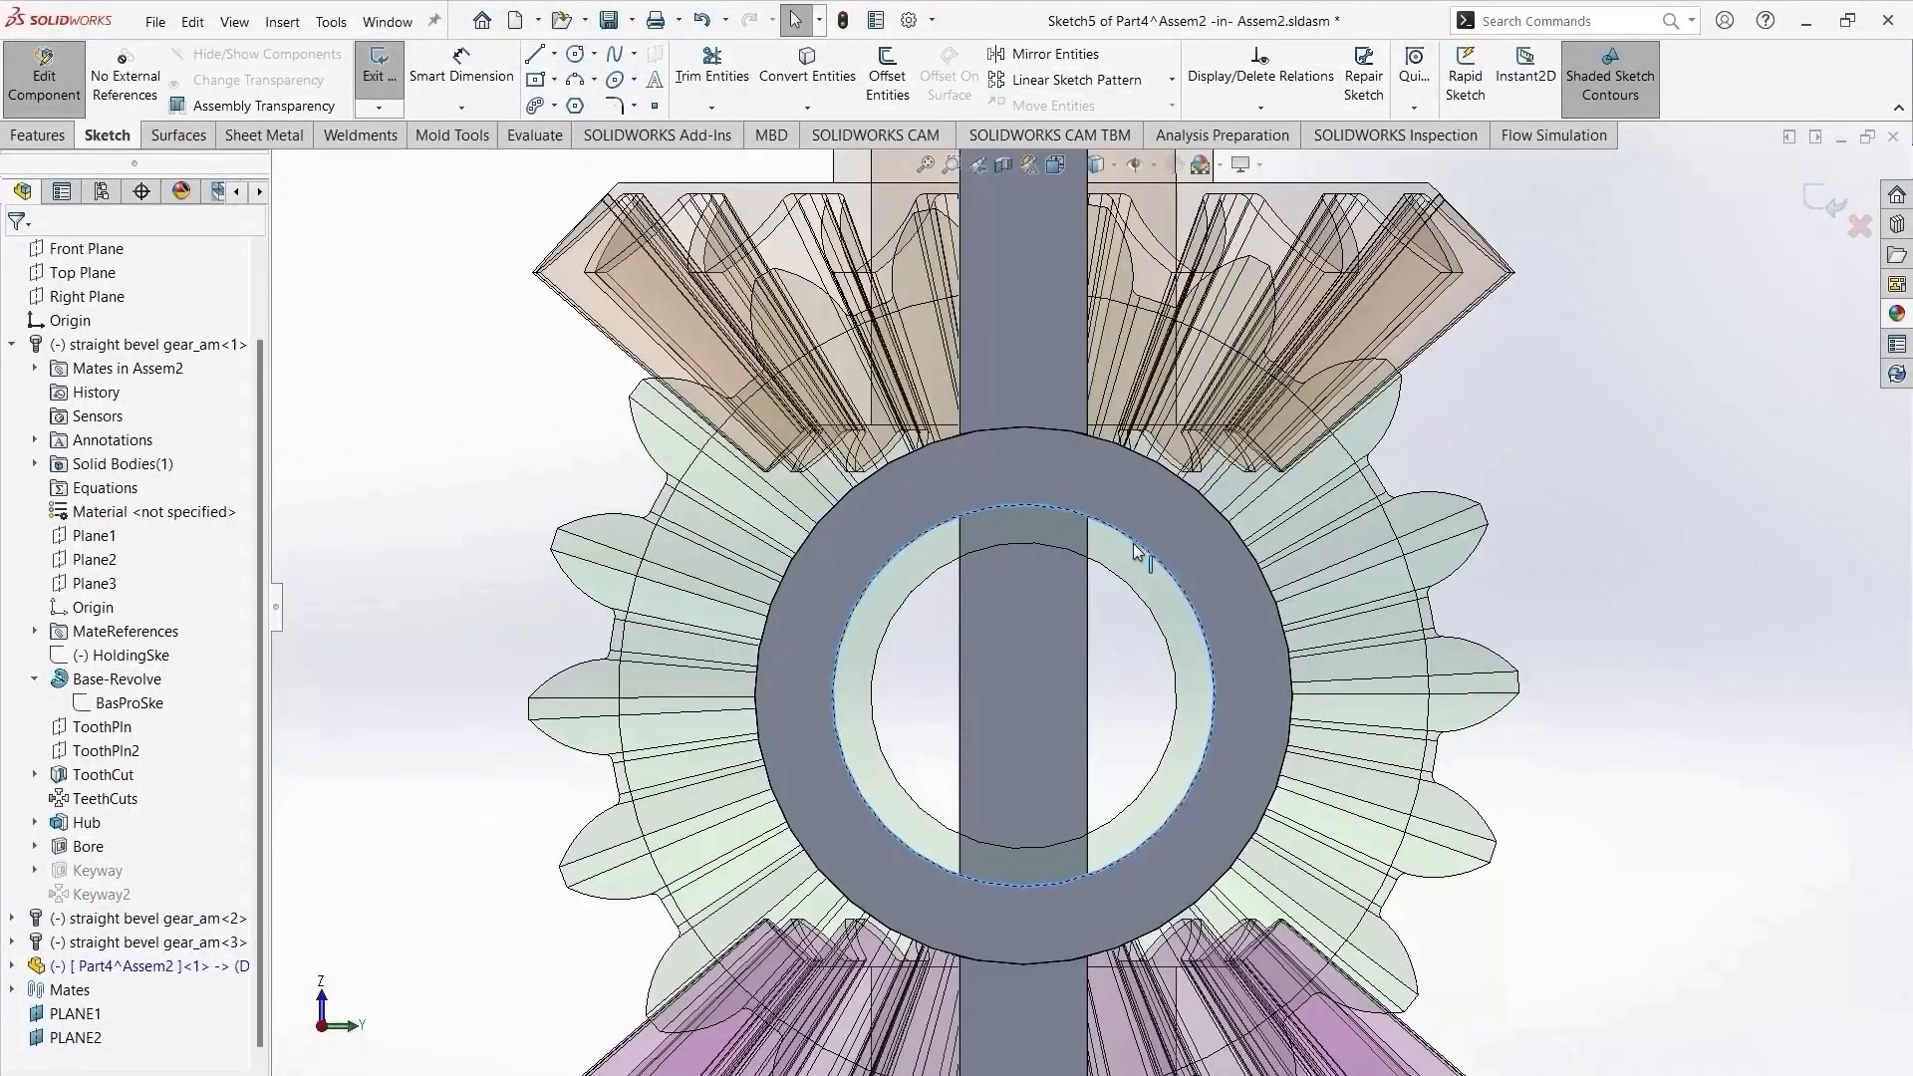
{"action": "left_click", "coordinate": [807, 62]}
{"action": "left_click", "coordinate": [54, 141]}
{"action": "left_click", "coordinate": [692, 75]}
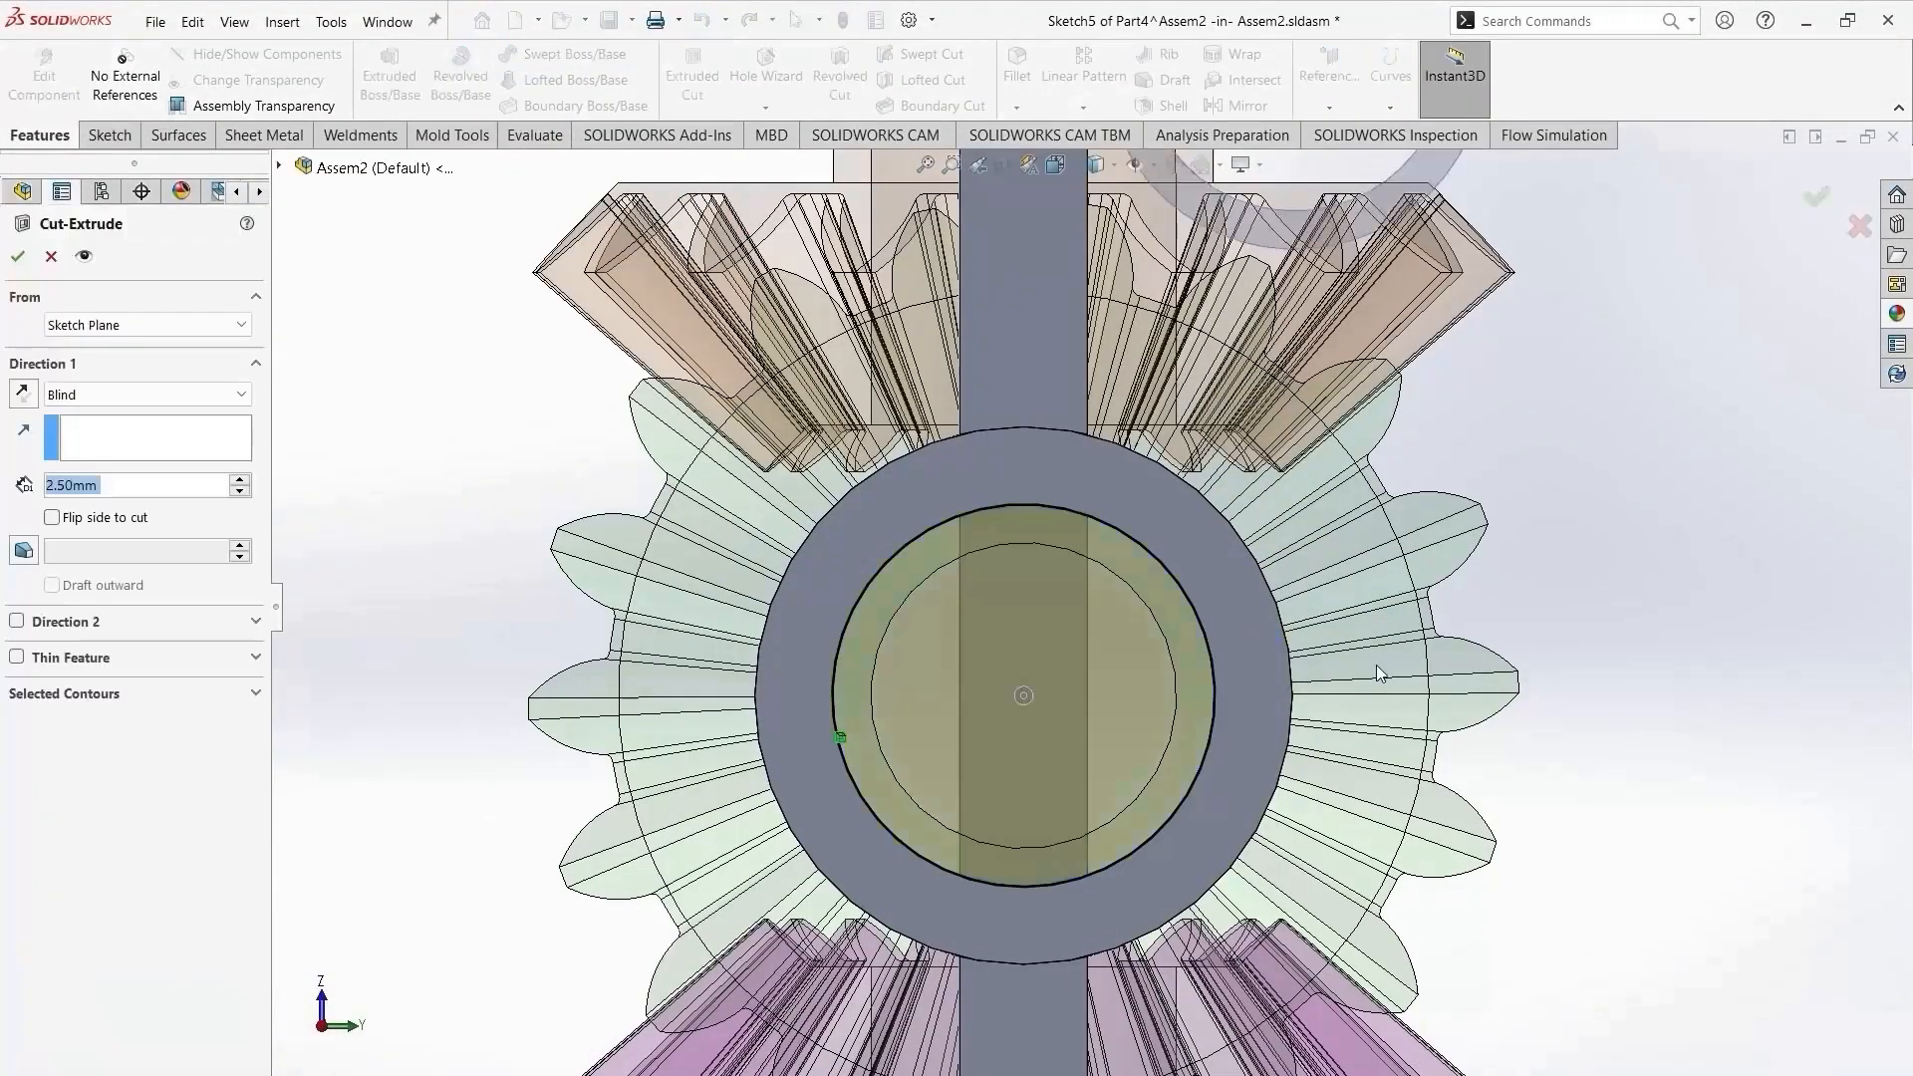
{"action": "left_click_drag", "start_coordinate": [1574, 724], "coordinate": [464, 727]}
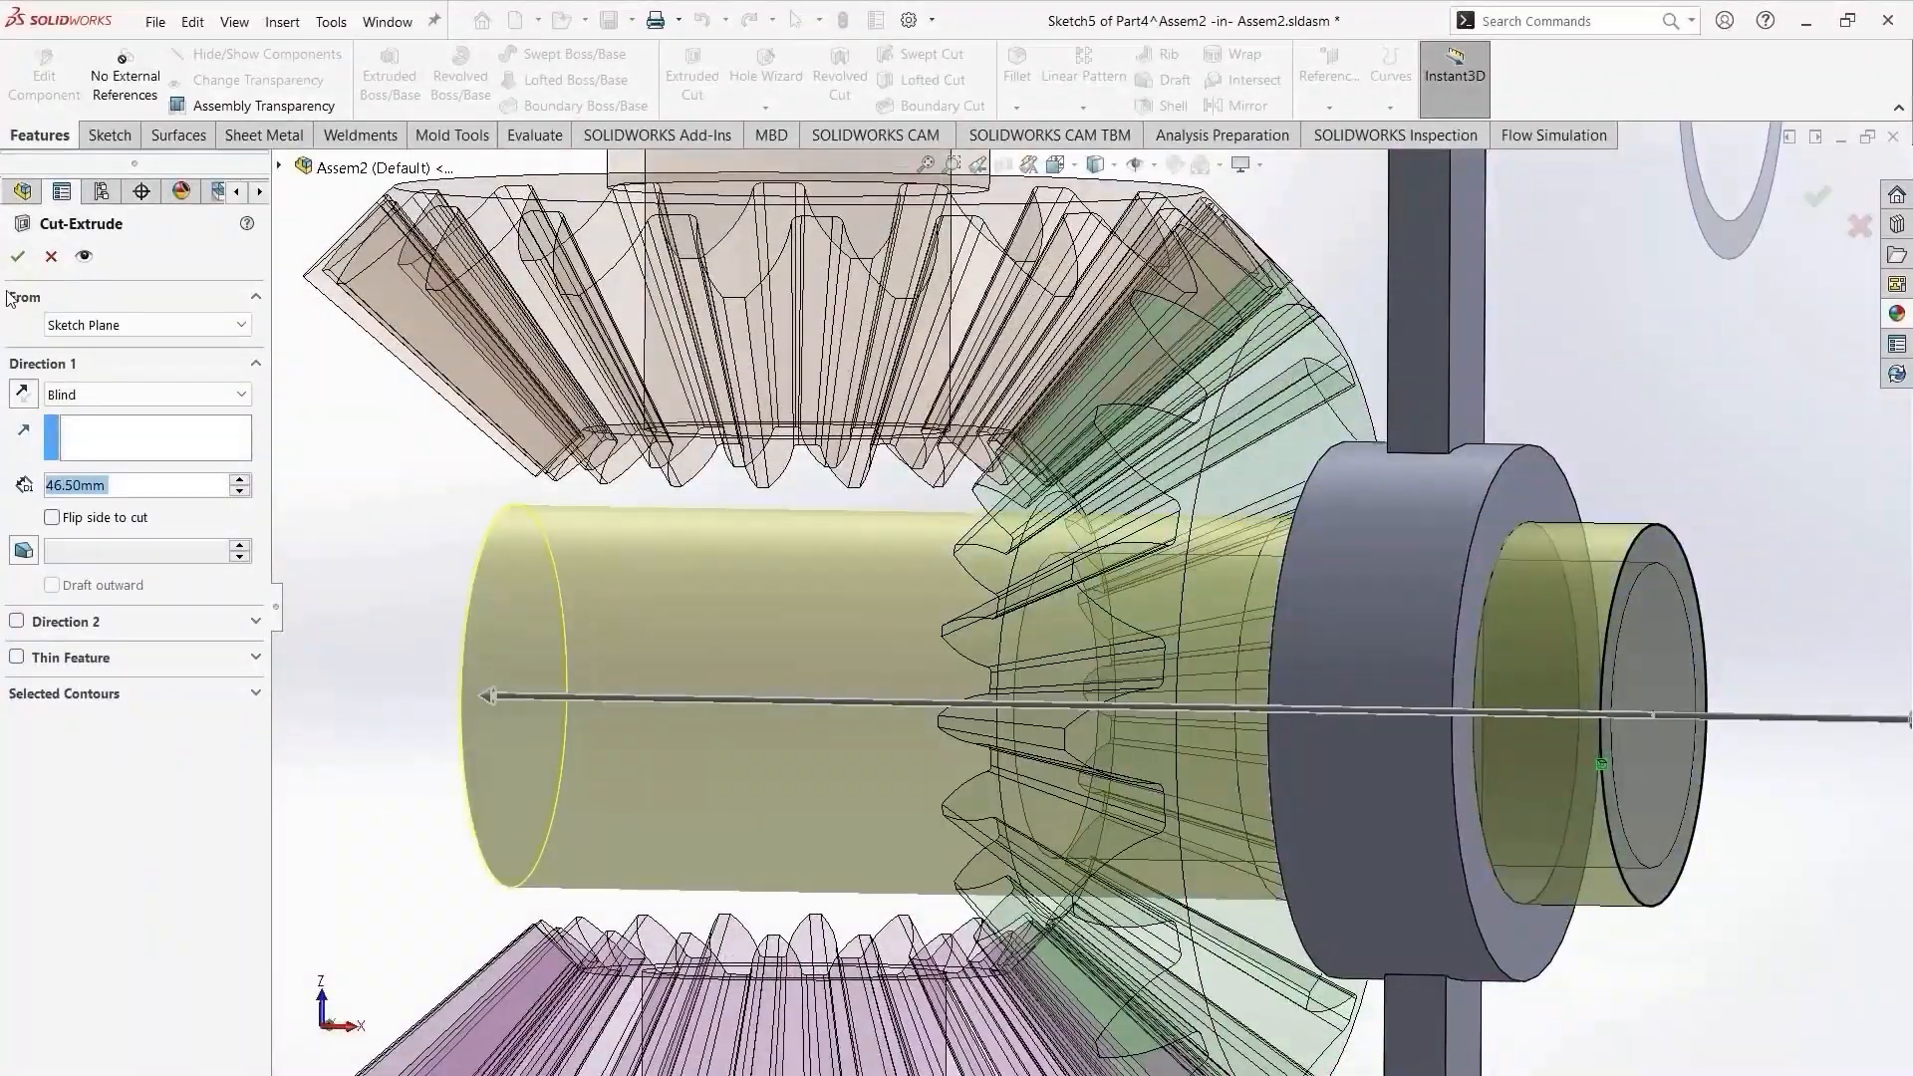
{"action": "key", "text": "Return"}
Finish editing the bracket in context and swing it slightly about the vertical gear axis in the assembly.
{"action": "middle_click_drag", "start_coordinate": [320, 493], "coordinate": [1691, 696]}
{"action": "left_click", "coordinate": [1836, 221]}
{"action": "scroll", "coordinate": [1495, 777], "scroll_direction": "up", "scroll_amount": 3}
{"action": "middle_click_drag", "start_coordinate": [1435, 787], "coordinate": [1310, 921]}
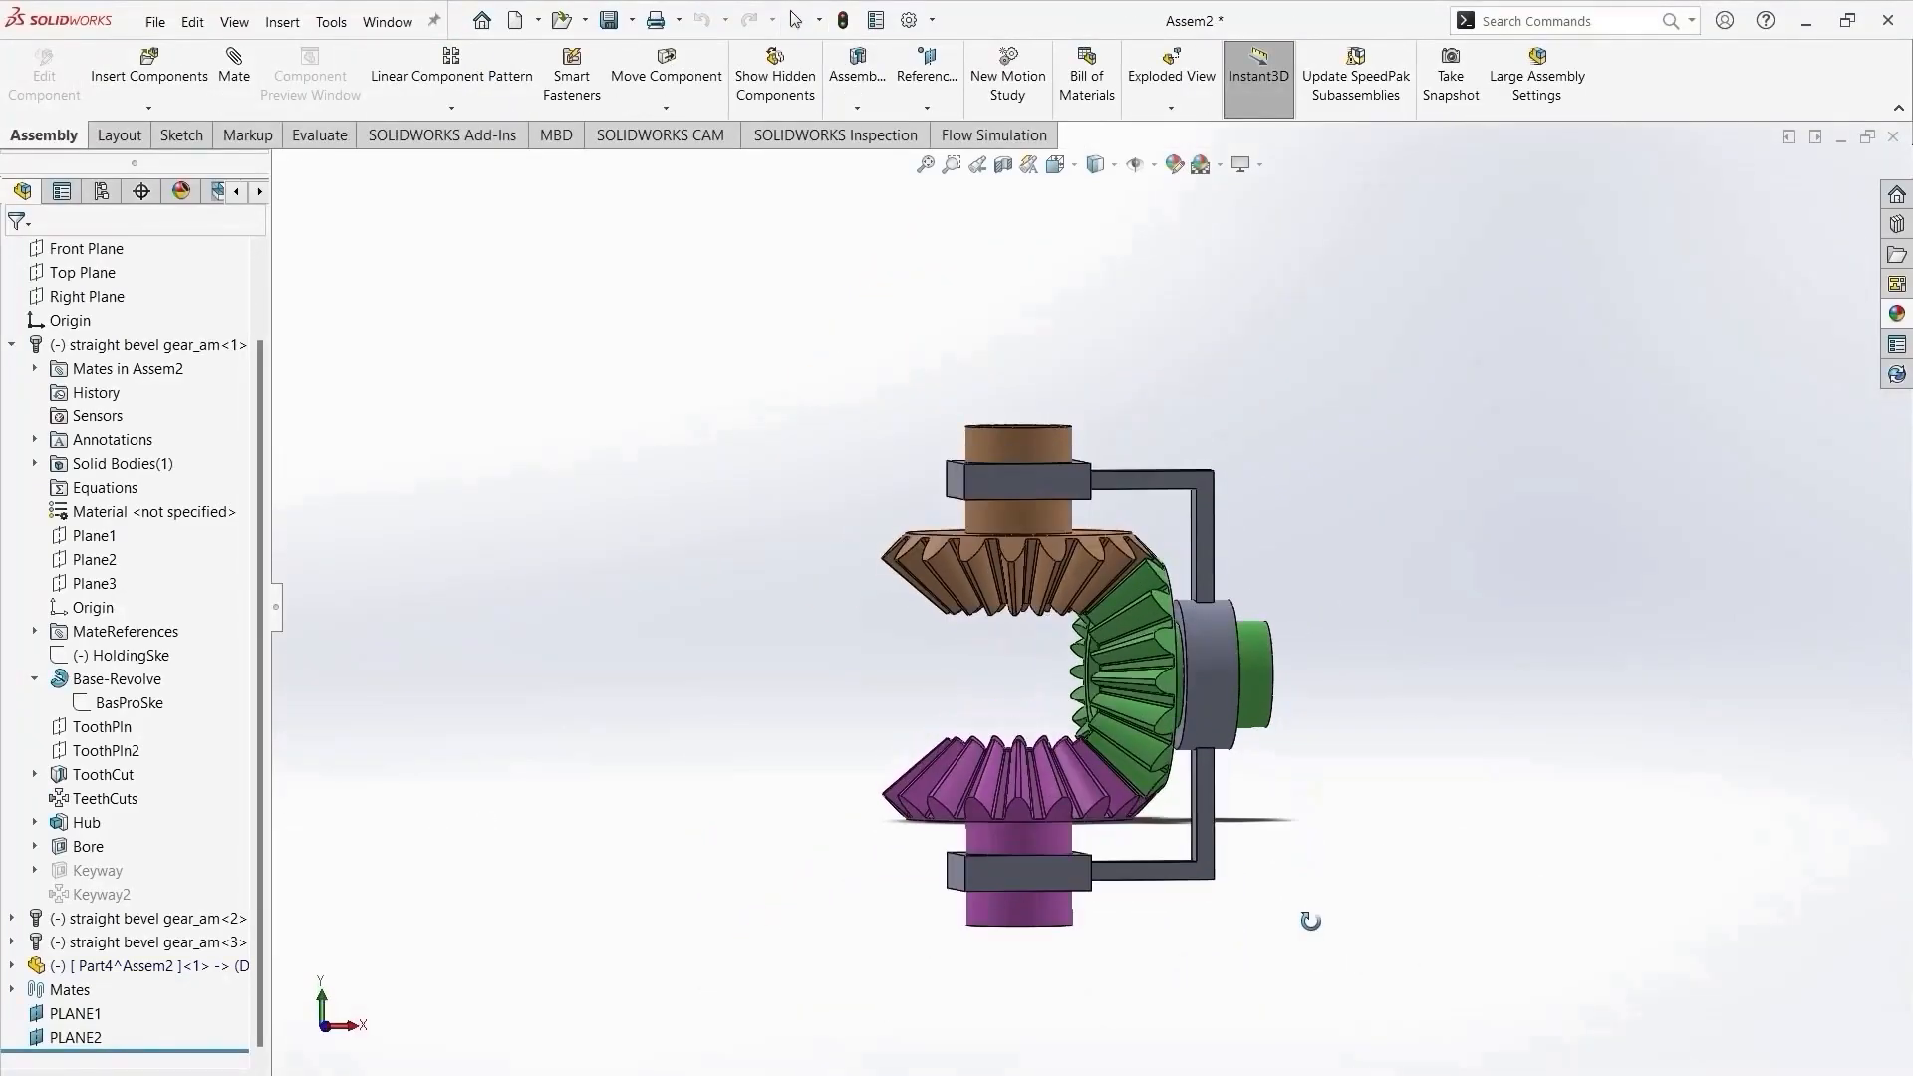
{"action": "left_click_drag", "start_coordinate": [1205, 819], "coordinate": [1264, 871]}
{"action": "left_click", "coordinate": [1316, 869]}
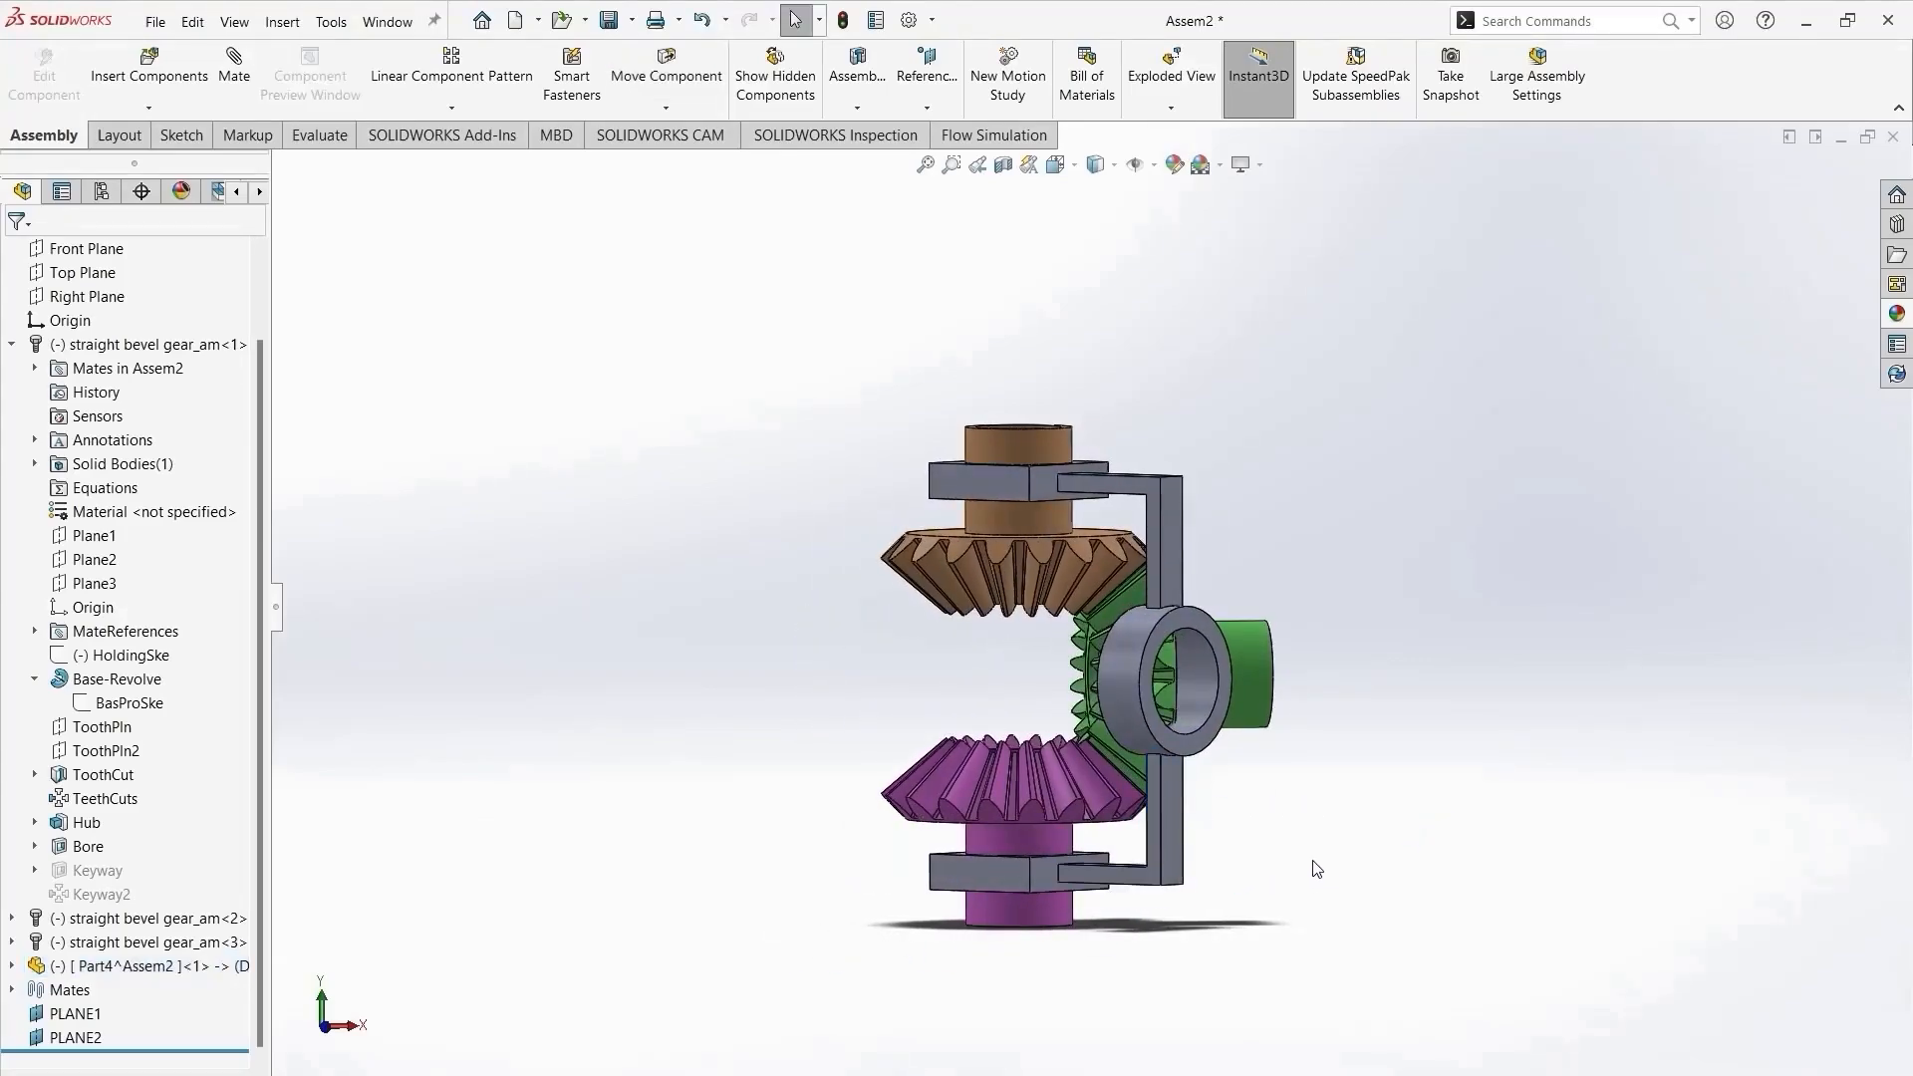
{"action": "scroll", "coordinate": [1313, 862], "scroll_direction": "up", "scroll_amount": 1}
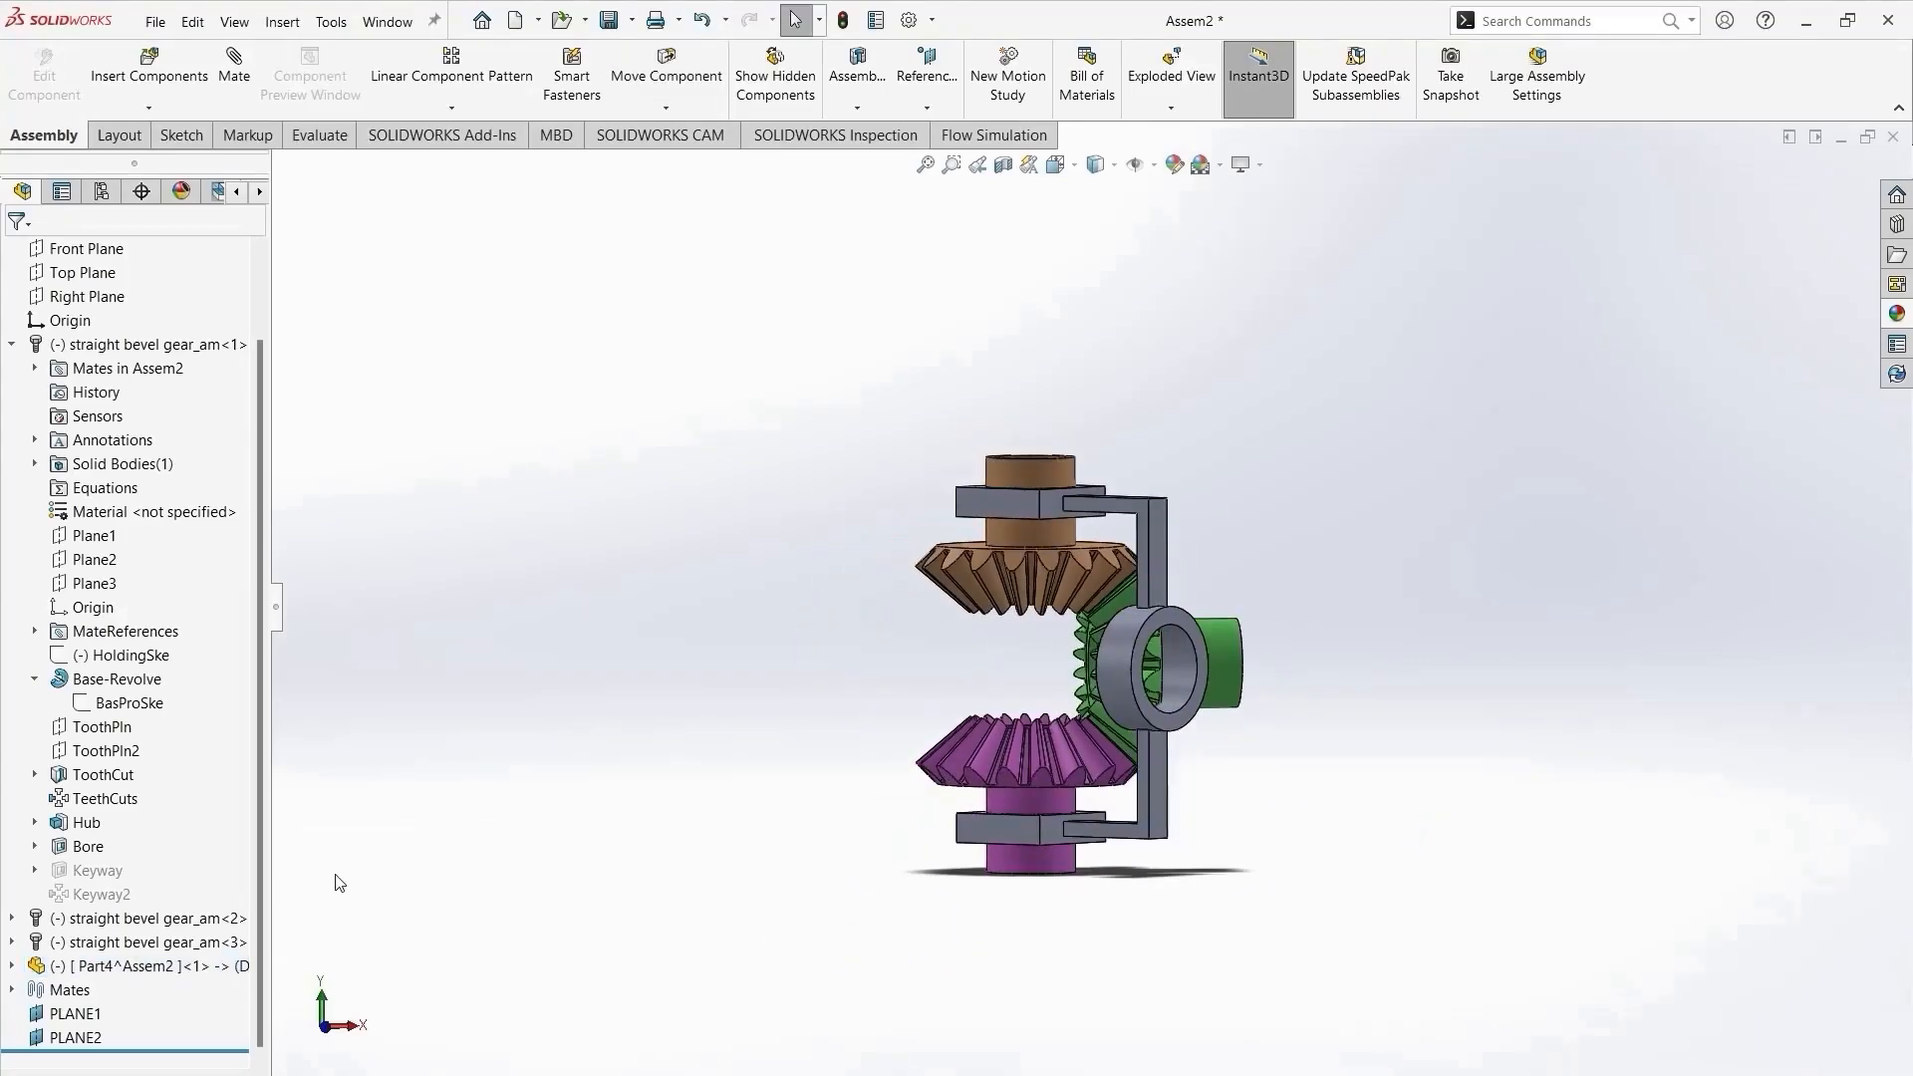
Delete the bracket's InPlace mate, removing its base sketch's external references, and move the bracket away from the gears.
{"action": "left_click", "coordinate": [12, 989]}
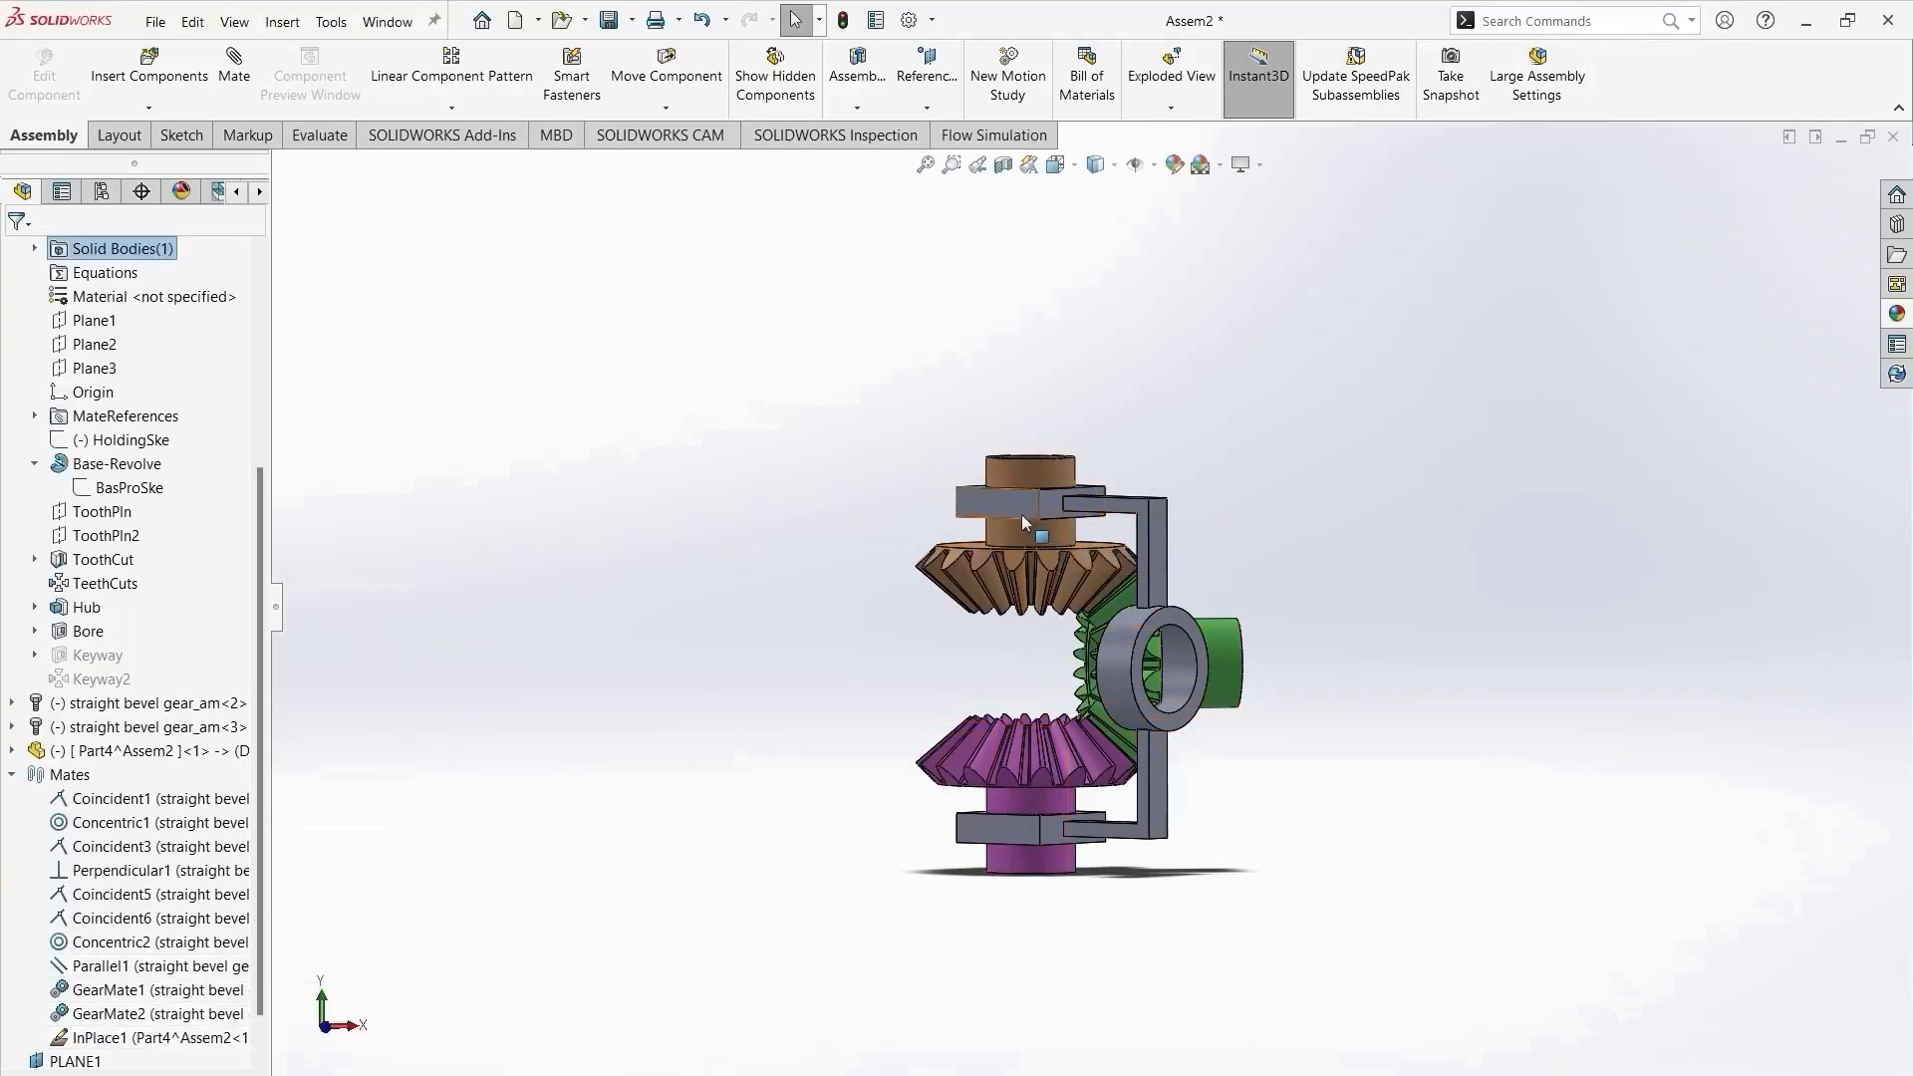
{"action": "left_click", "coordinate": [183, 1041]}
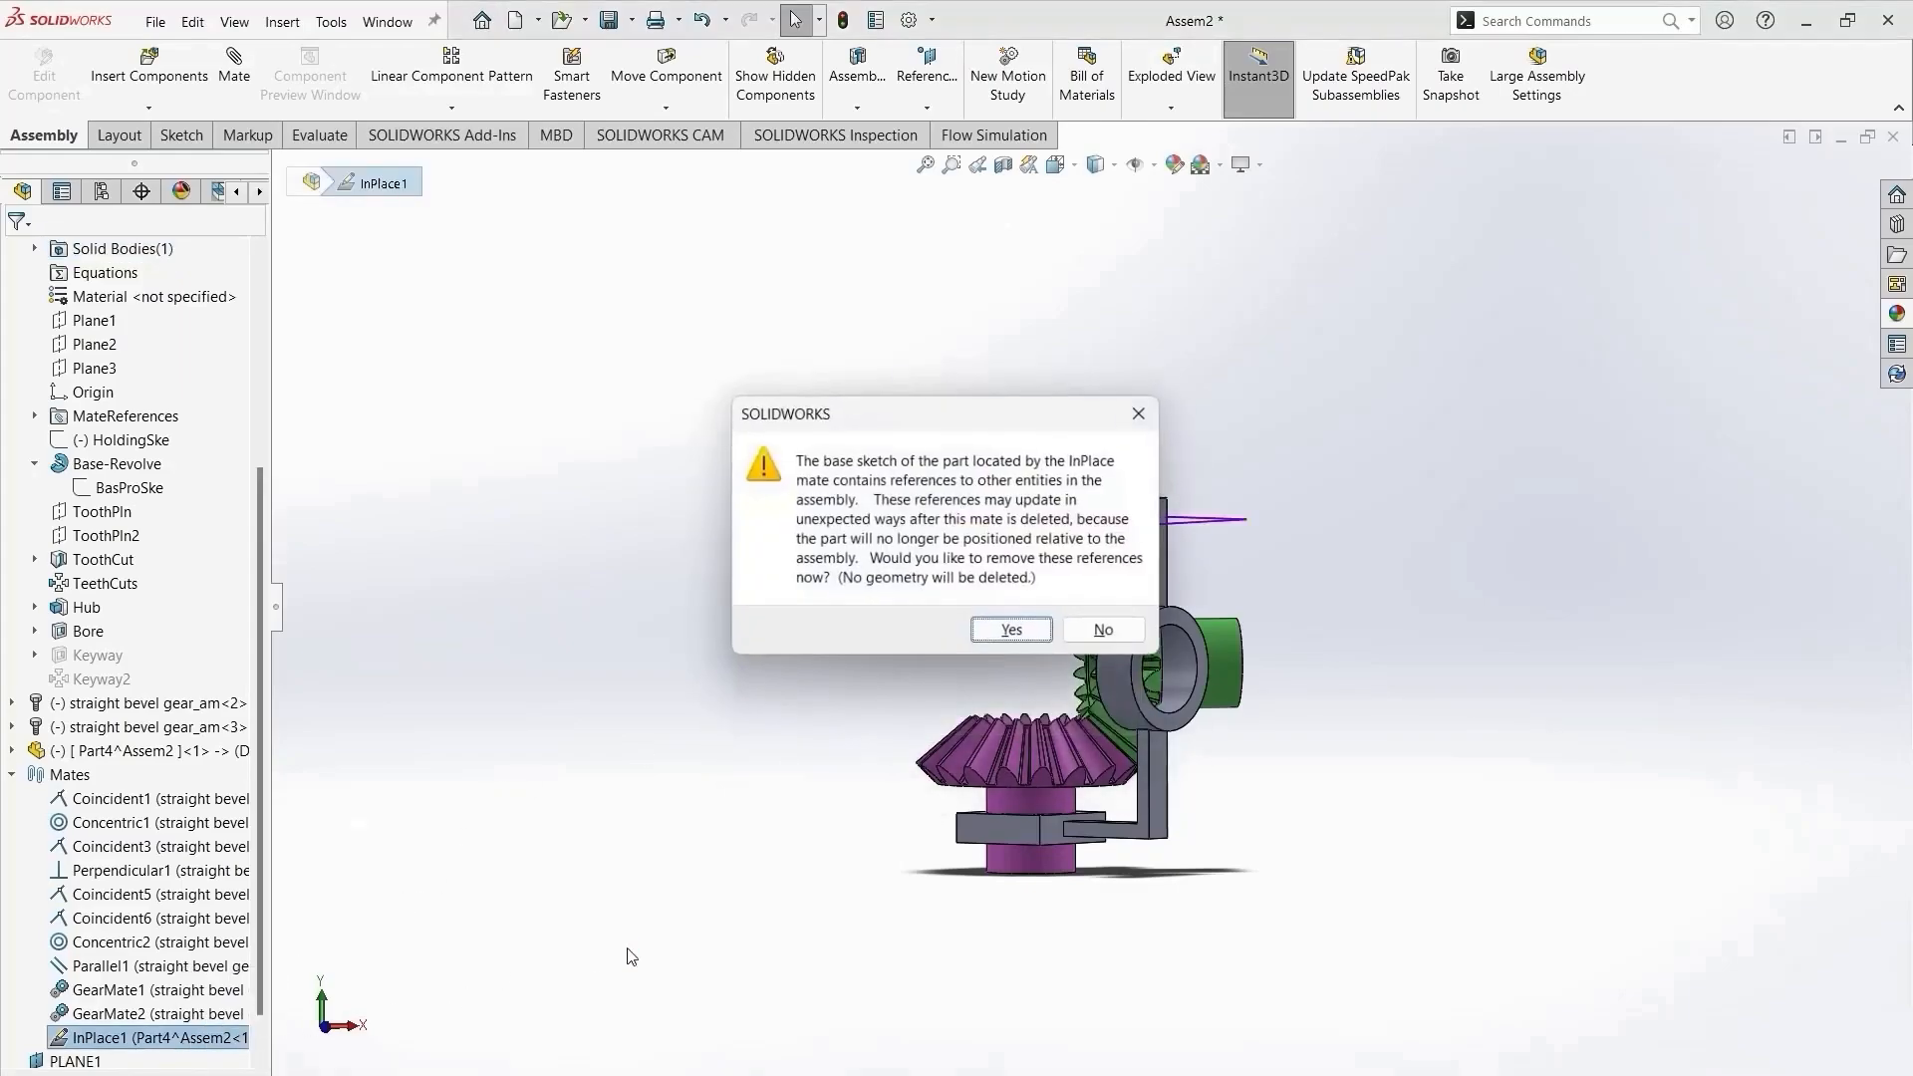
{"action": "key", "text": "Return"}
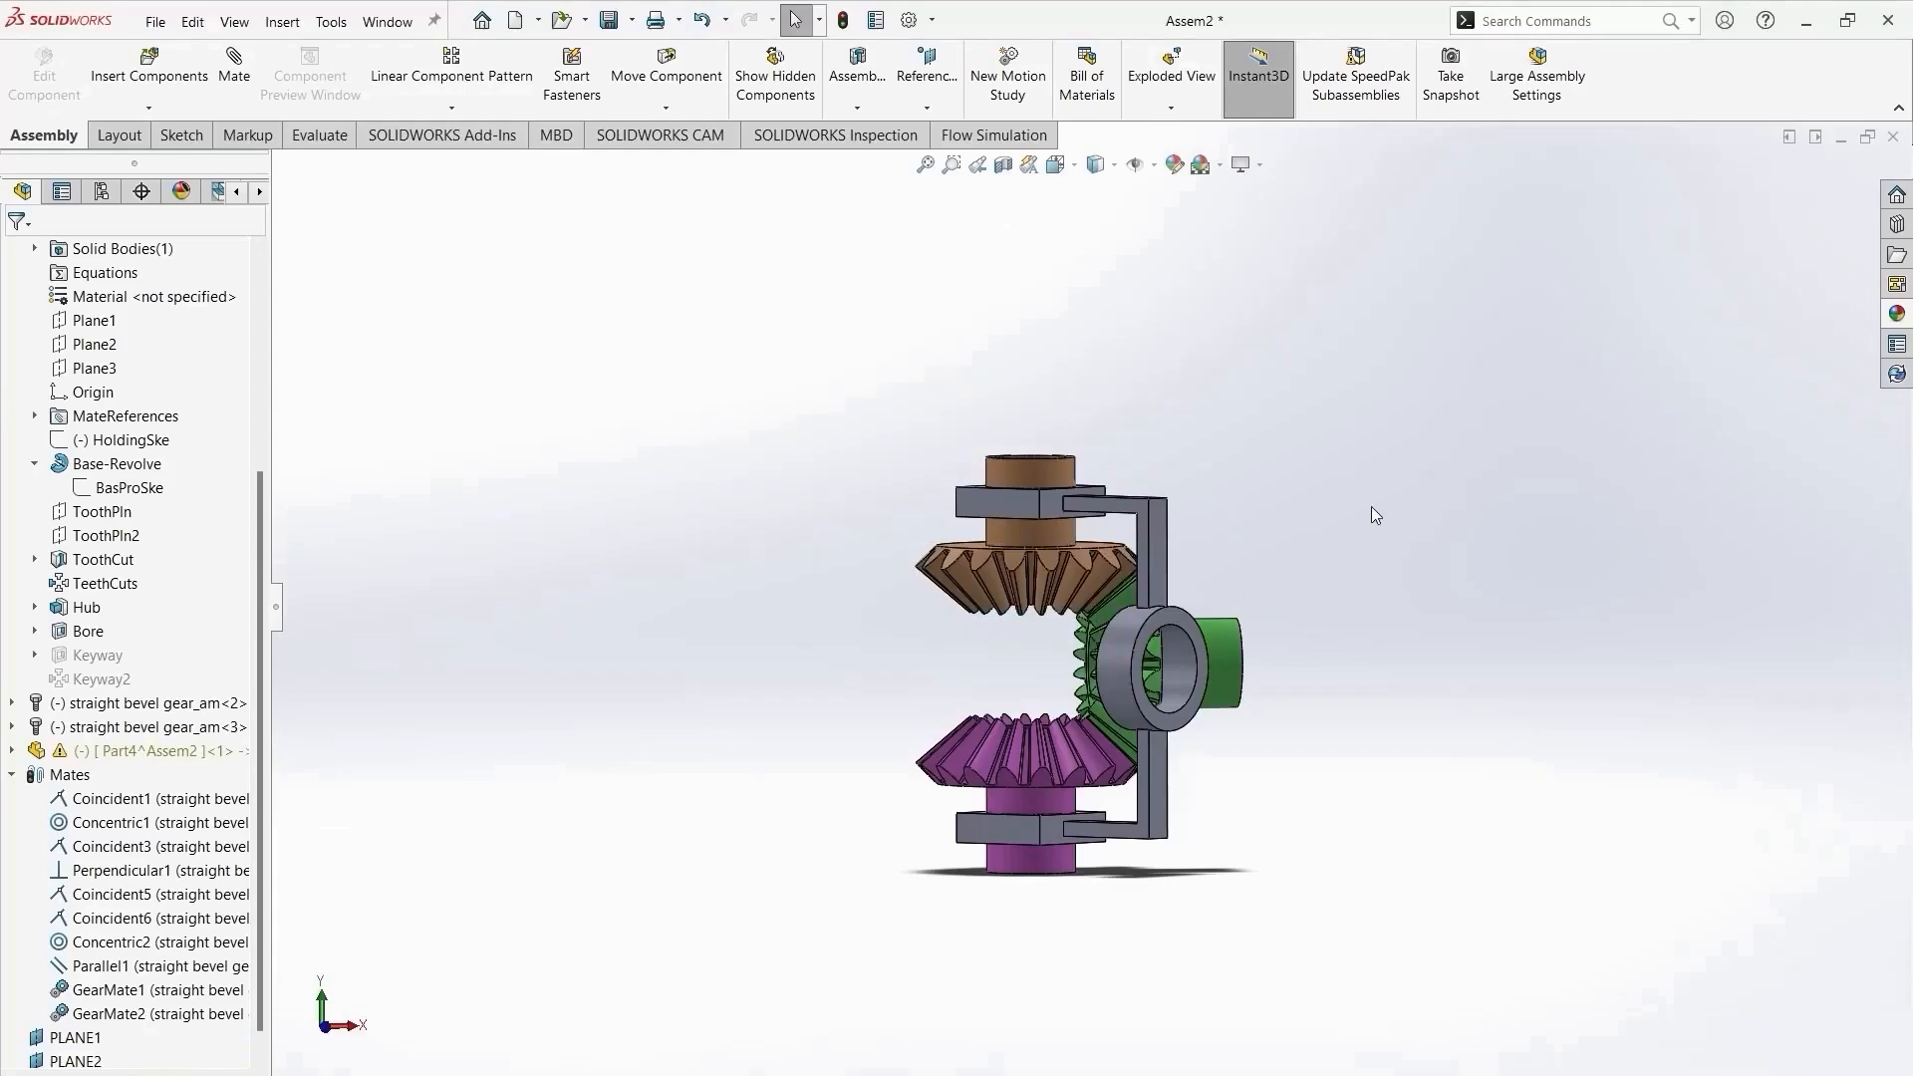
{"action": "left_click_drag", "start_coordinate": [1139, 658], "coordinate": [1654, 529]}
Mate the hole of the bracket's upper block concentric with the brown gear's hub.
{"action": "middle_click_drag", "start_coordinate": [1457, 820], "coordinate": [1307, 877]}
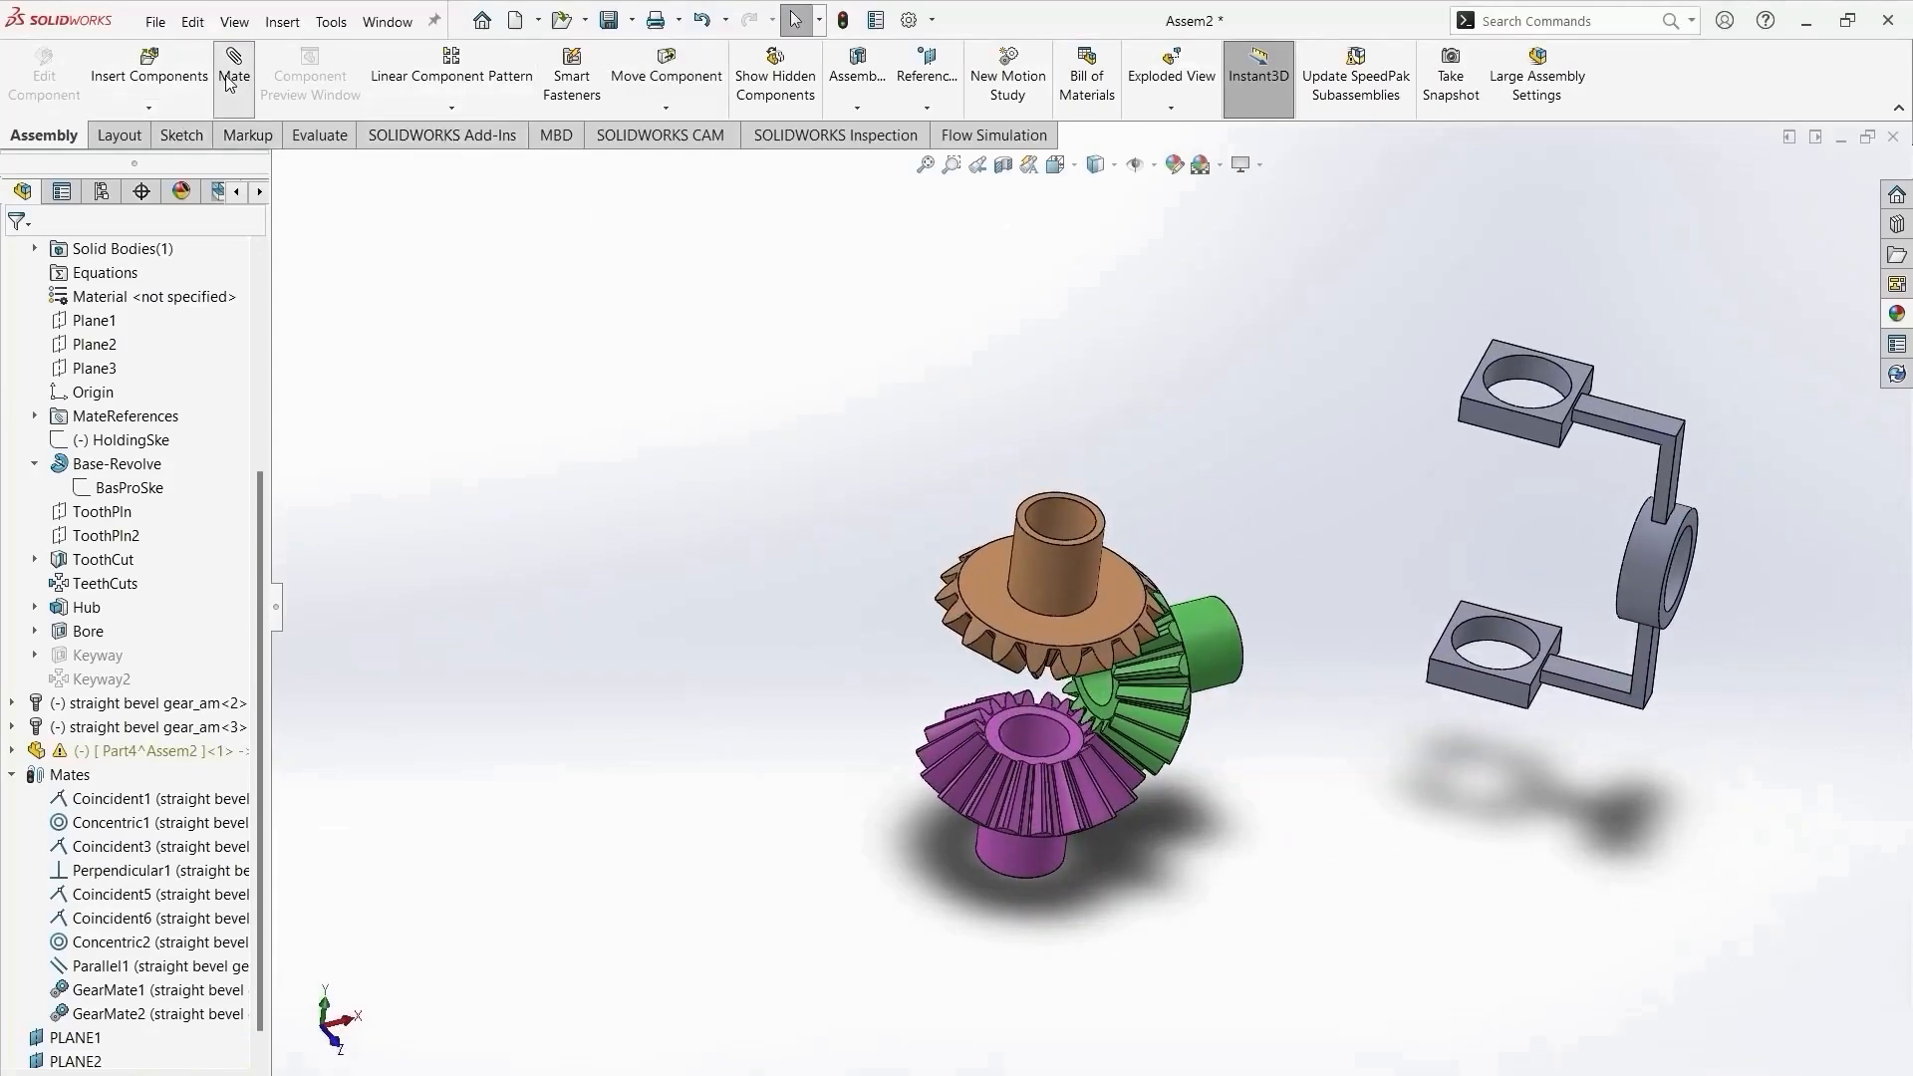
{"action": "left_click", "coordinate": [1070, 604]}
{"action": "left_click", "coordinate": [1519, 374]}
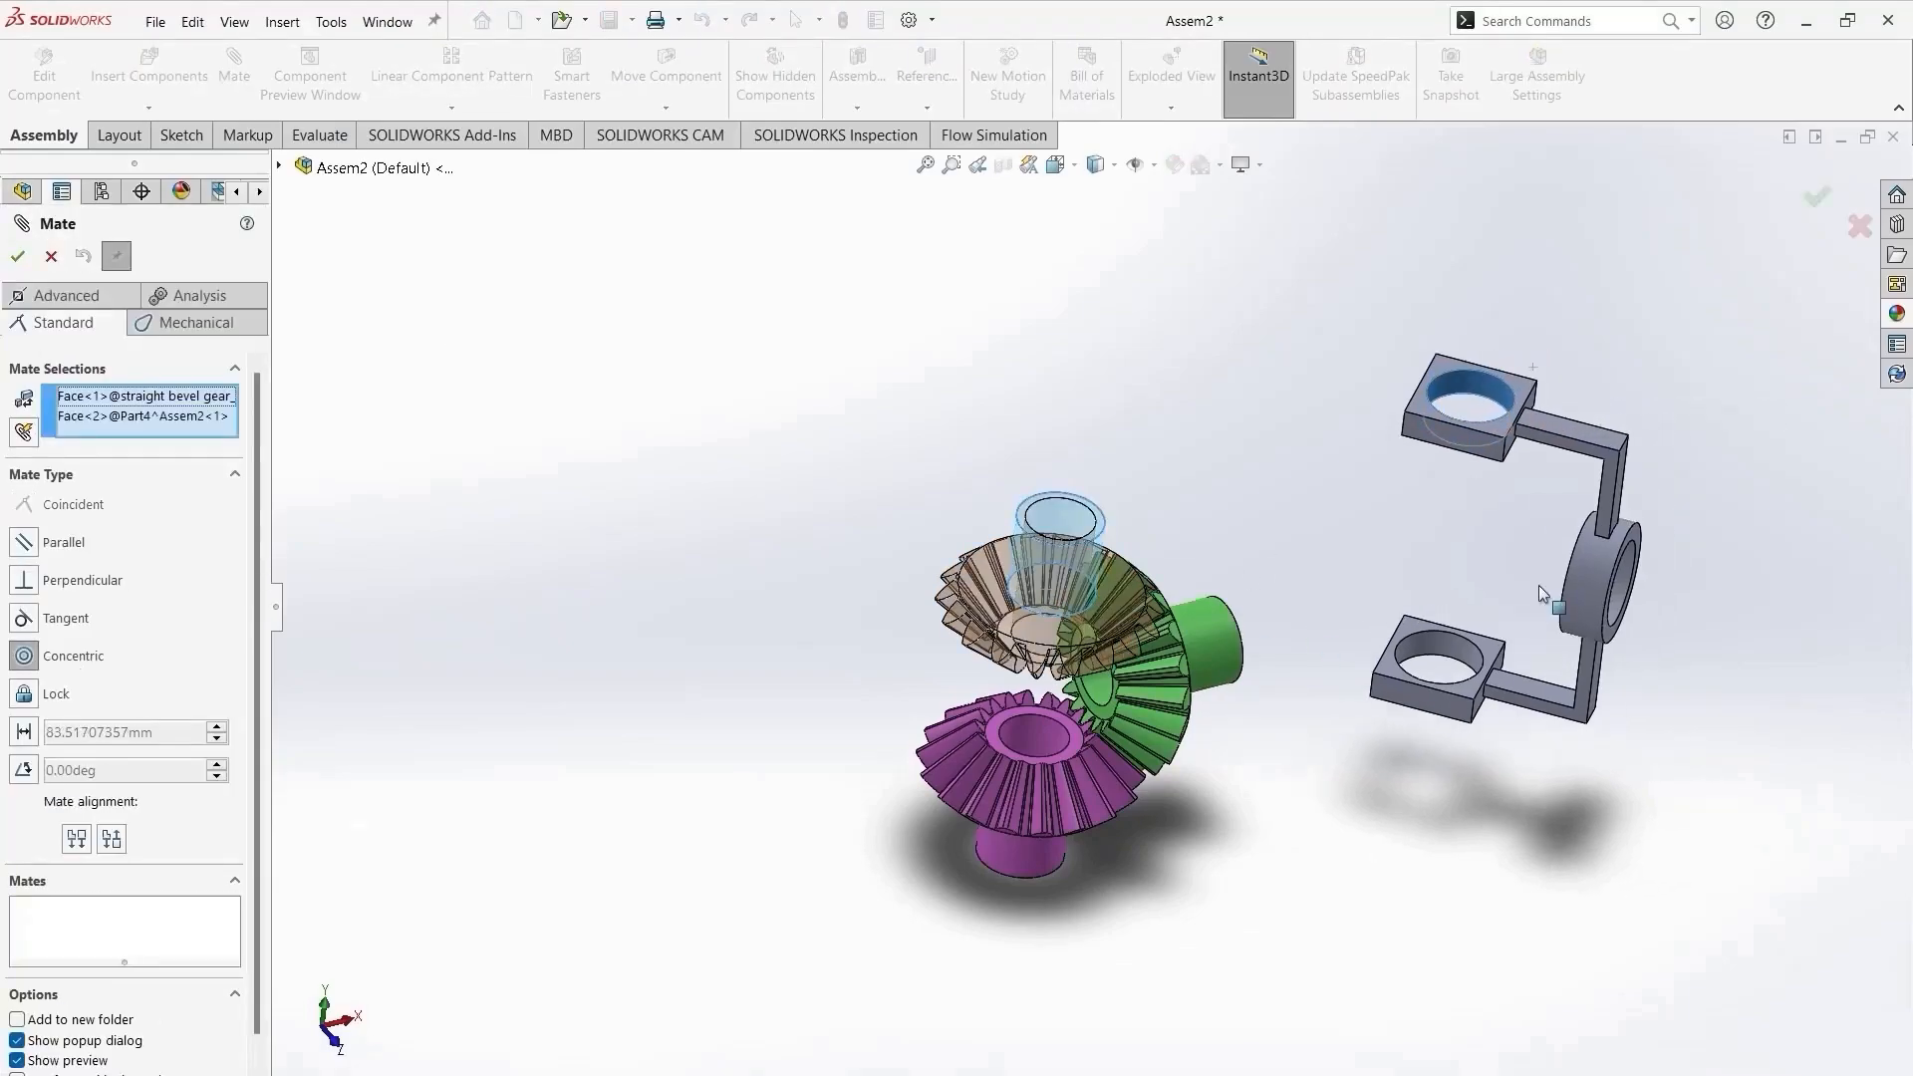
{"action": "left_click", "coordinate": [1879, 803]}
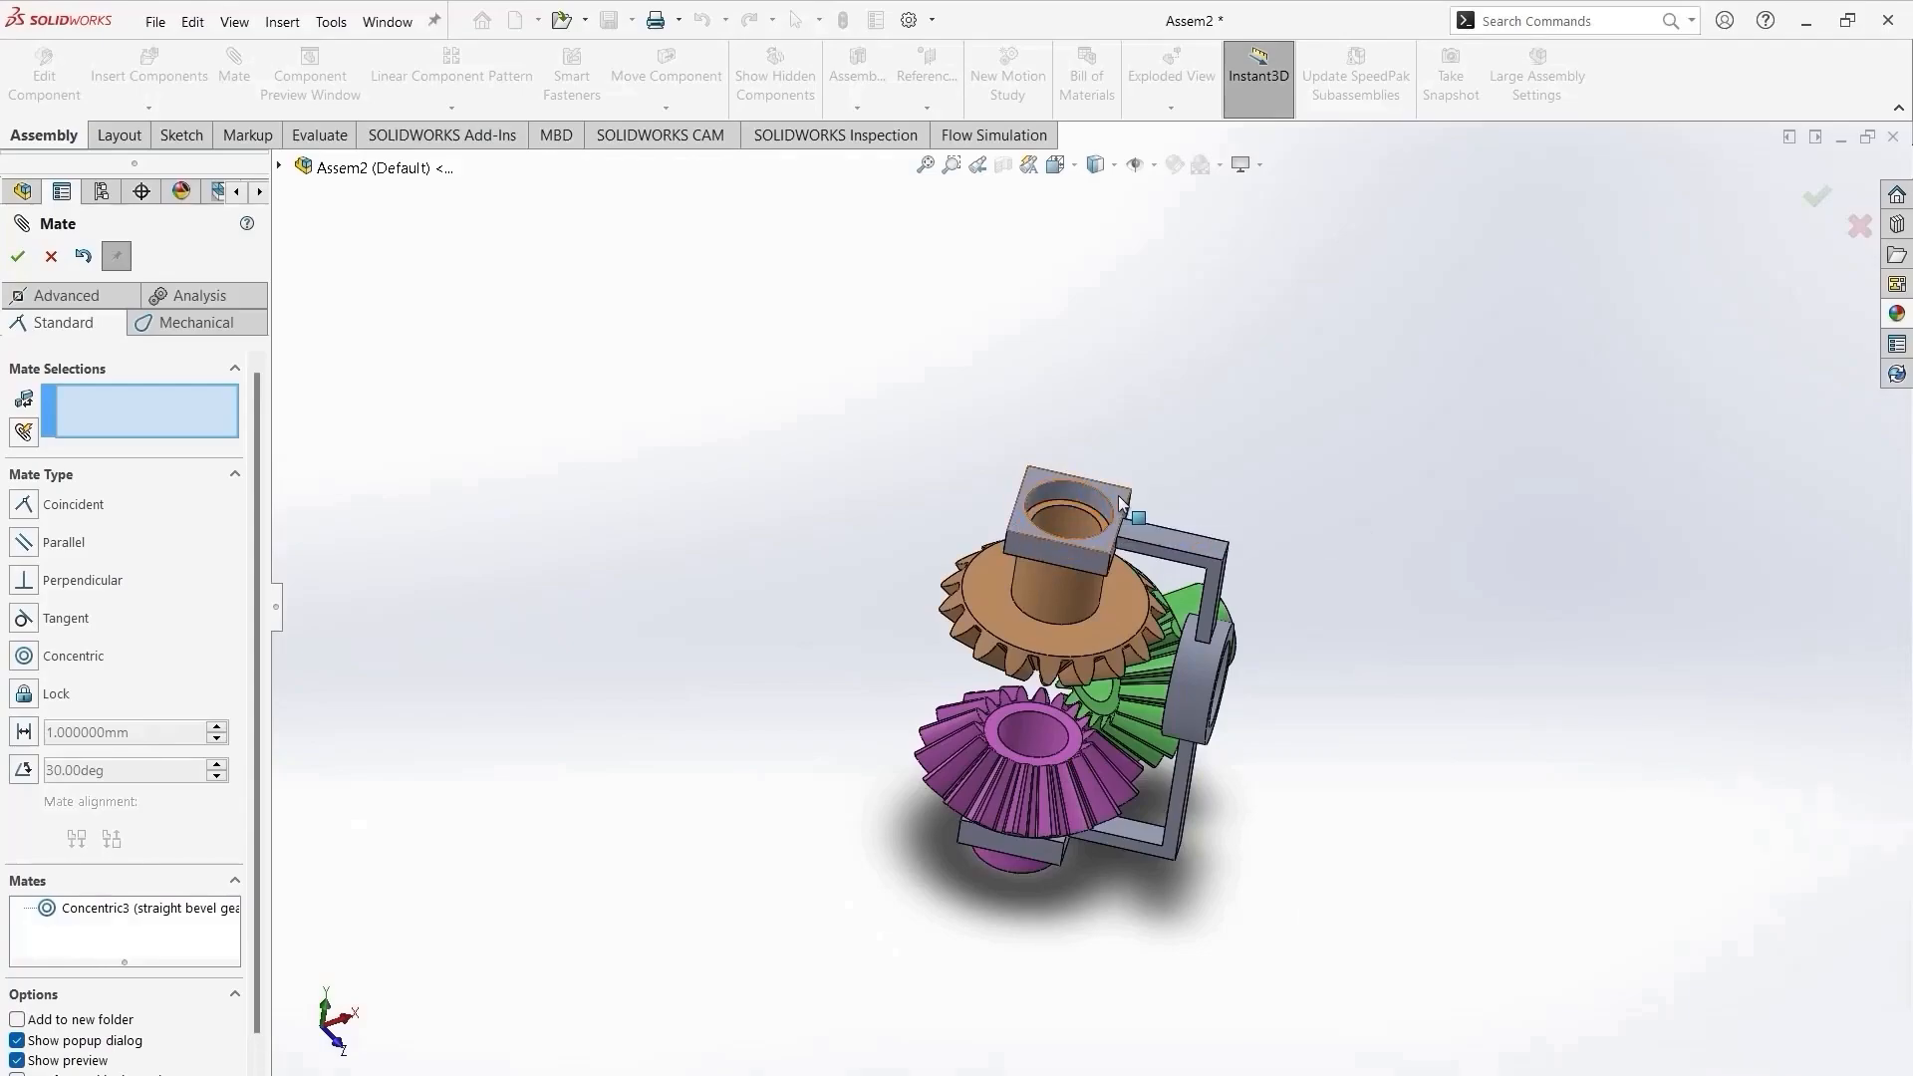
{"action": "left_click", "coordinate": [1121, 503]}
{"action": "scroll", "coordinate": [1054, 536], "scroll_direction": "down", "scroll_amount": 5}
{"action": "left_click", "coordinate": [1039, 543]}
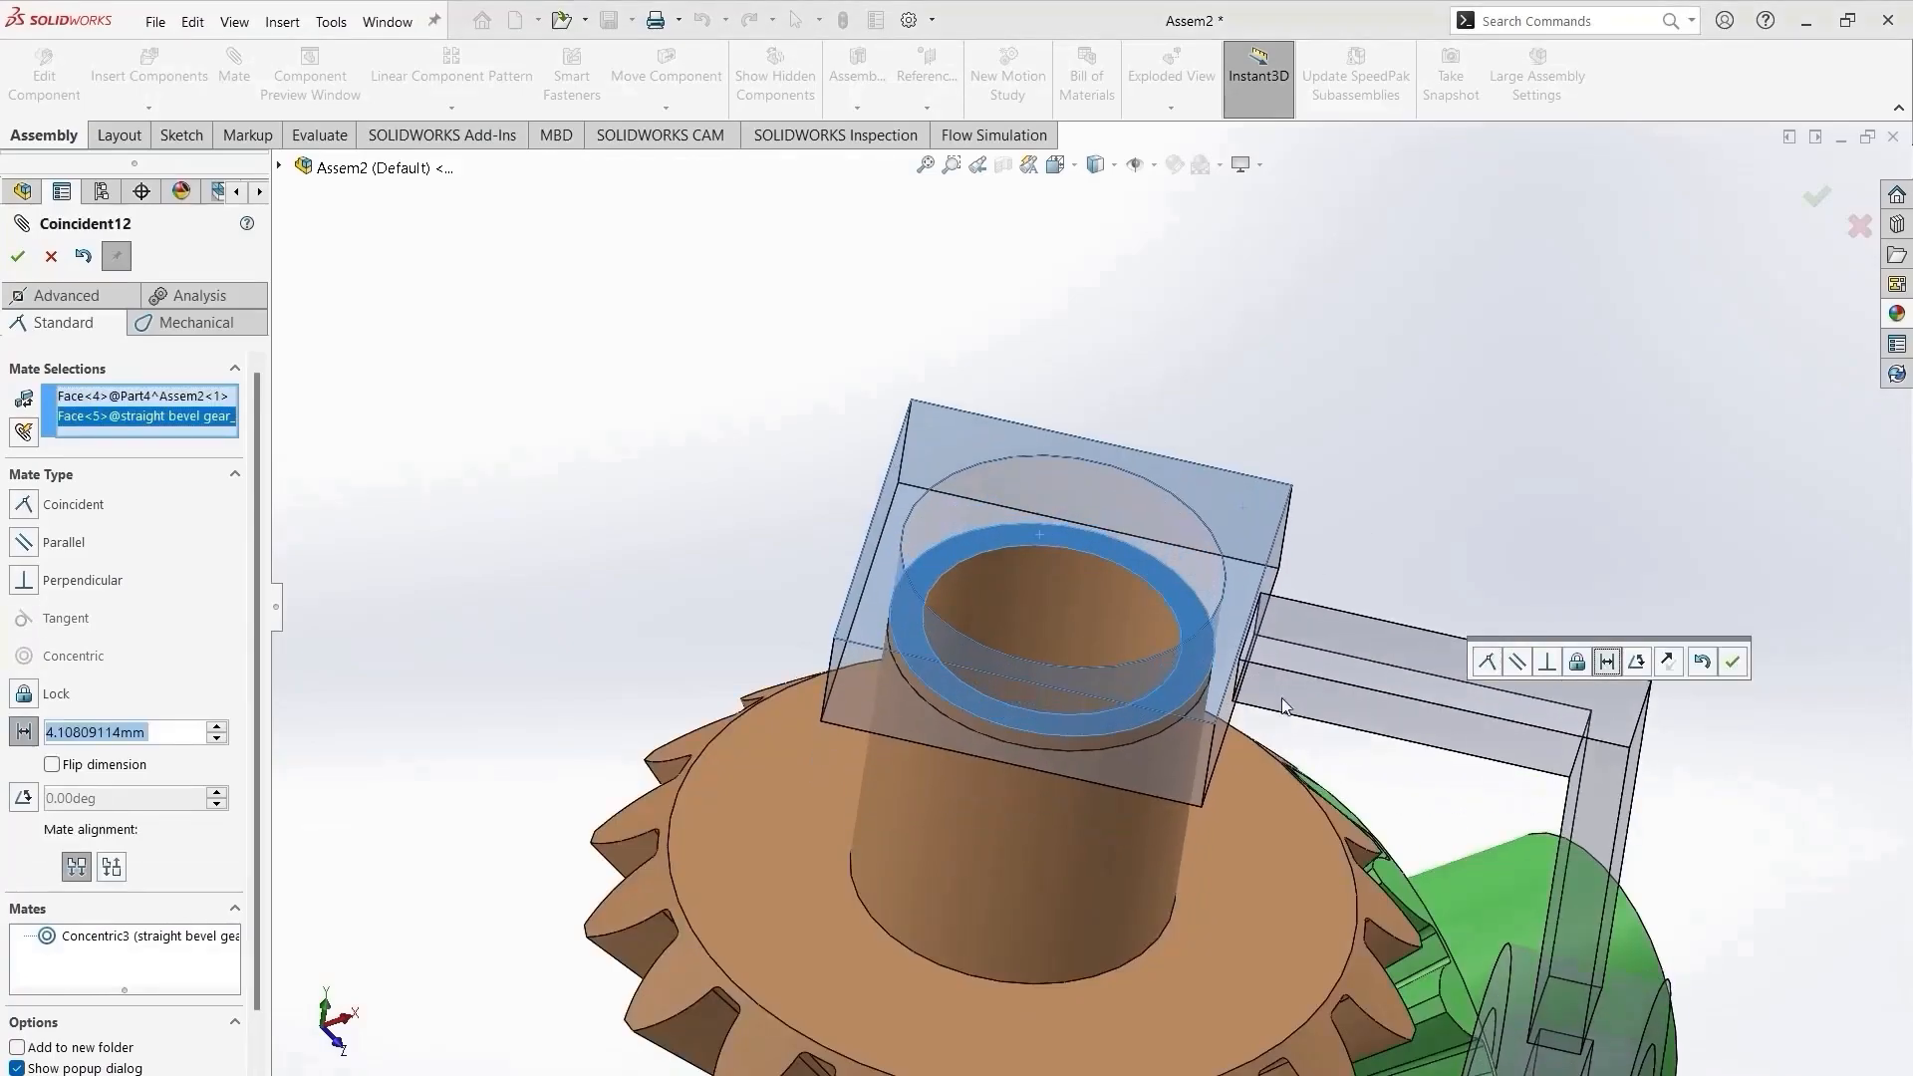
{"action": "left_click", "coordinate": [1607, 662]}
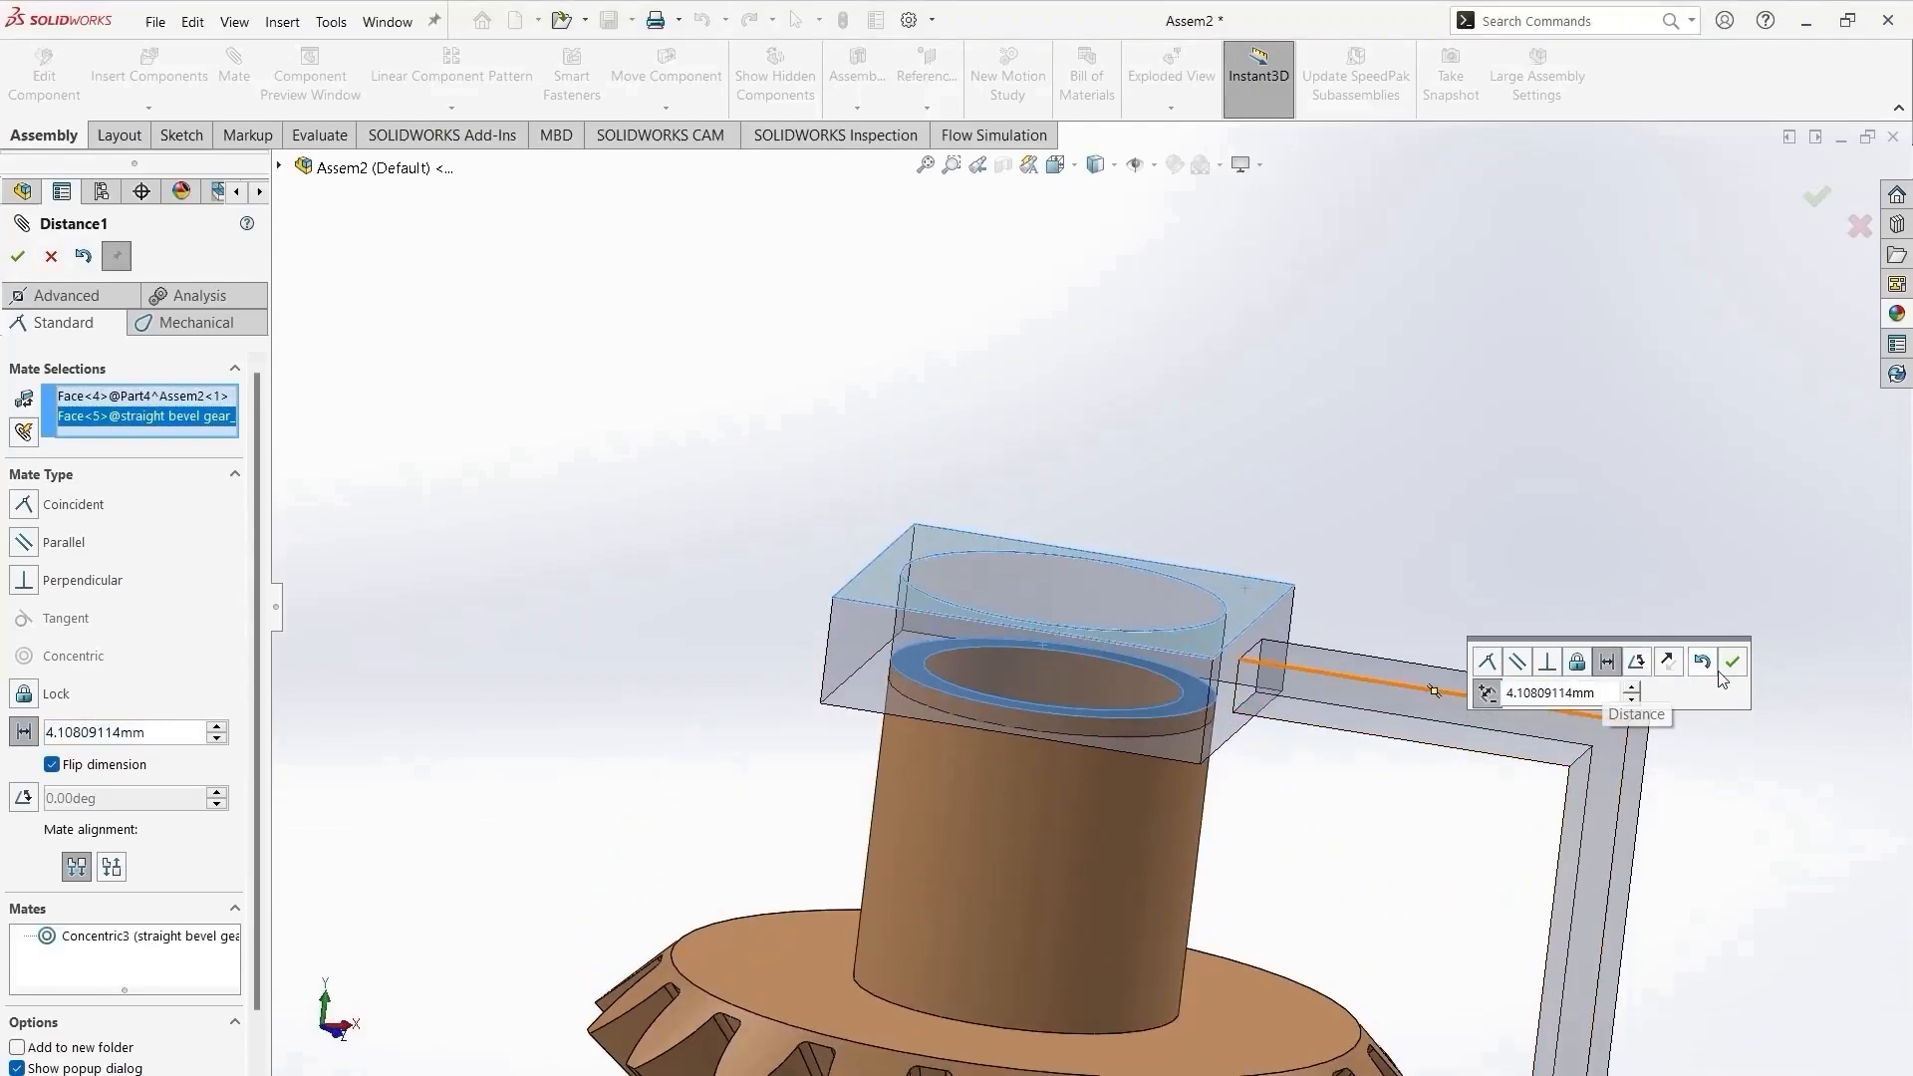
{"action": "left_click", "coordinate": [17, 256]}
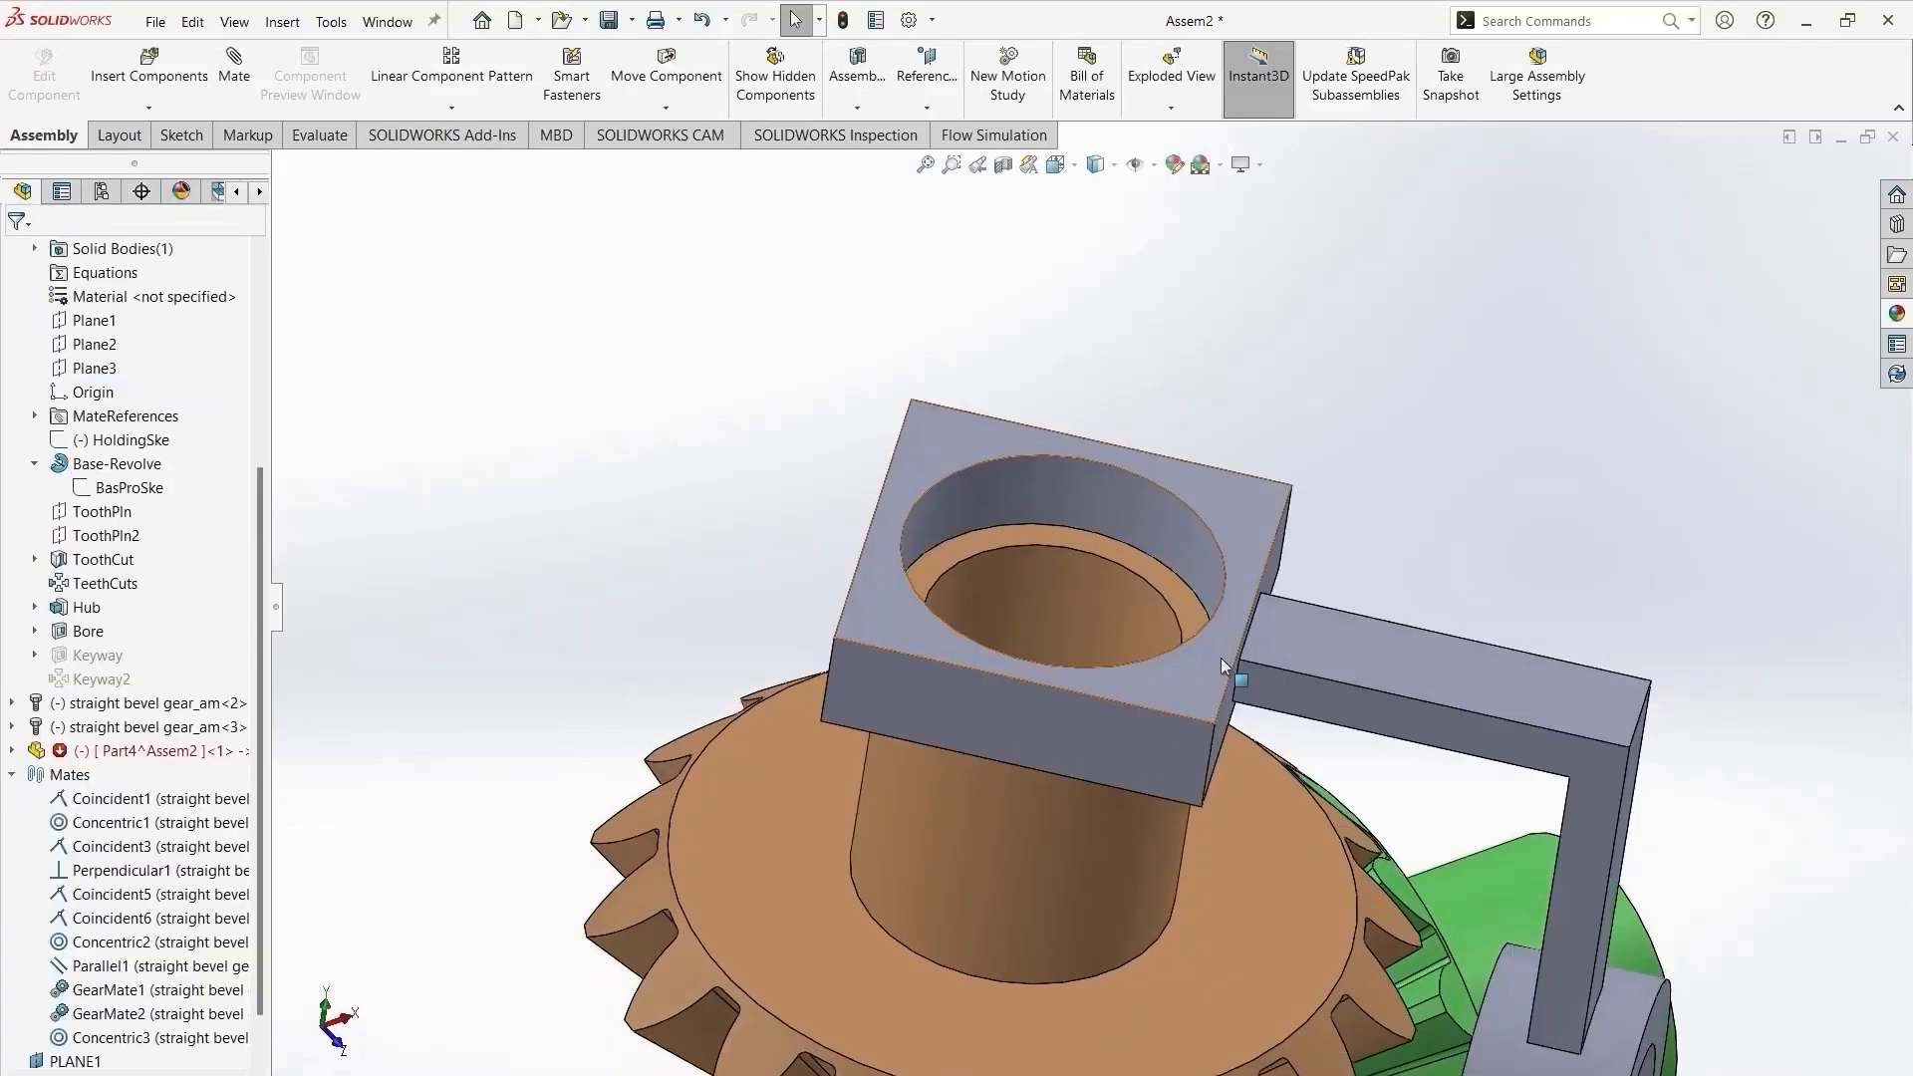
Slide the bracket down along the brown gear's hub so the hub protrudes above the upper block.
{"action": "left_click", "coordinate": [1217, 757]}
{"action": "middle_click_drag", "start_coordinate": [1210, 807], "coordinate": [1439, 463]}
{"action": "left_click", "coordinate": [462, 248]}
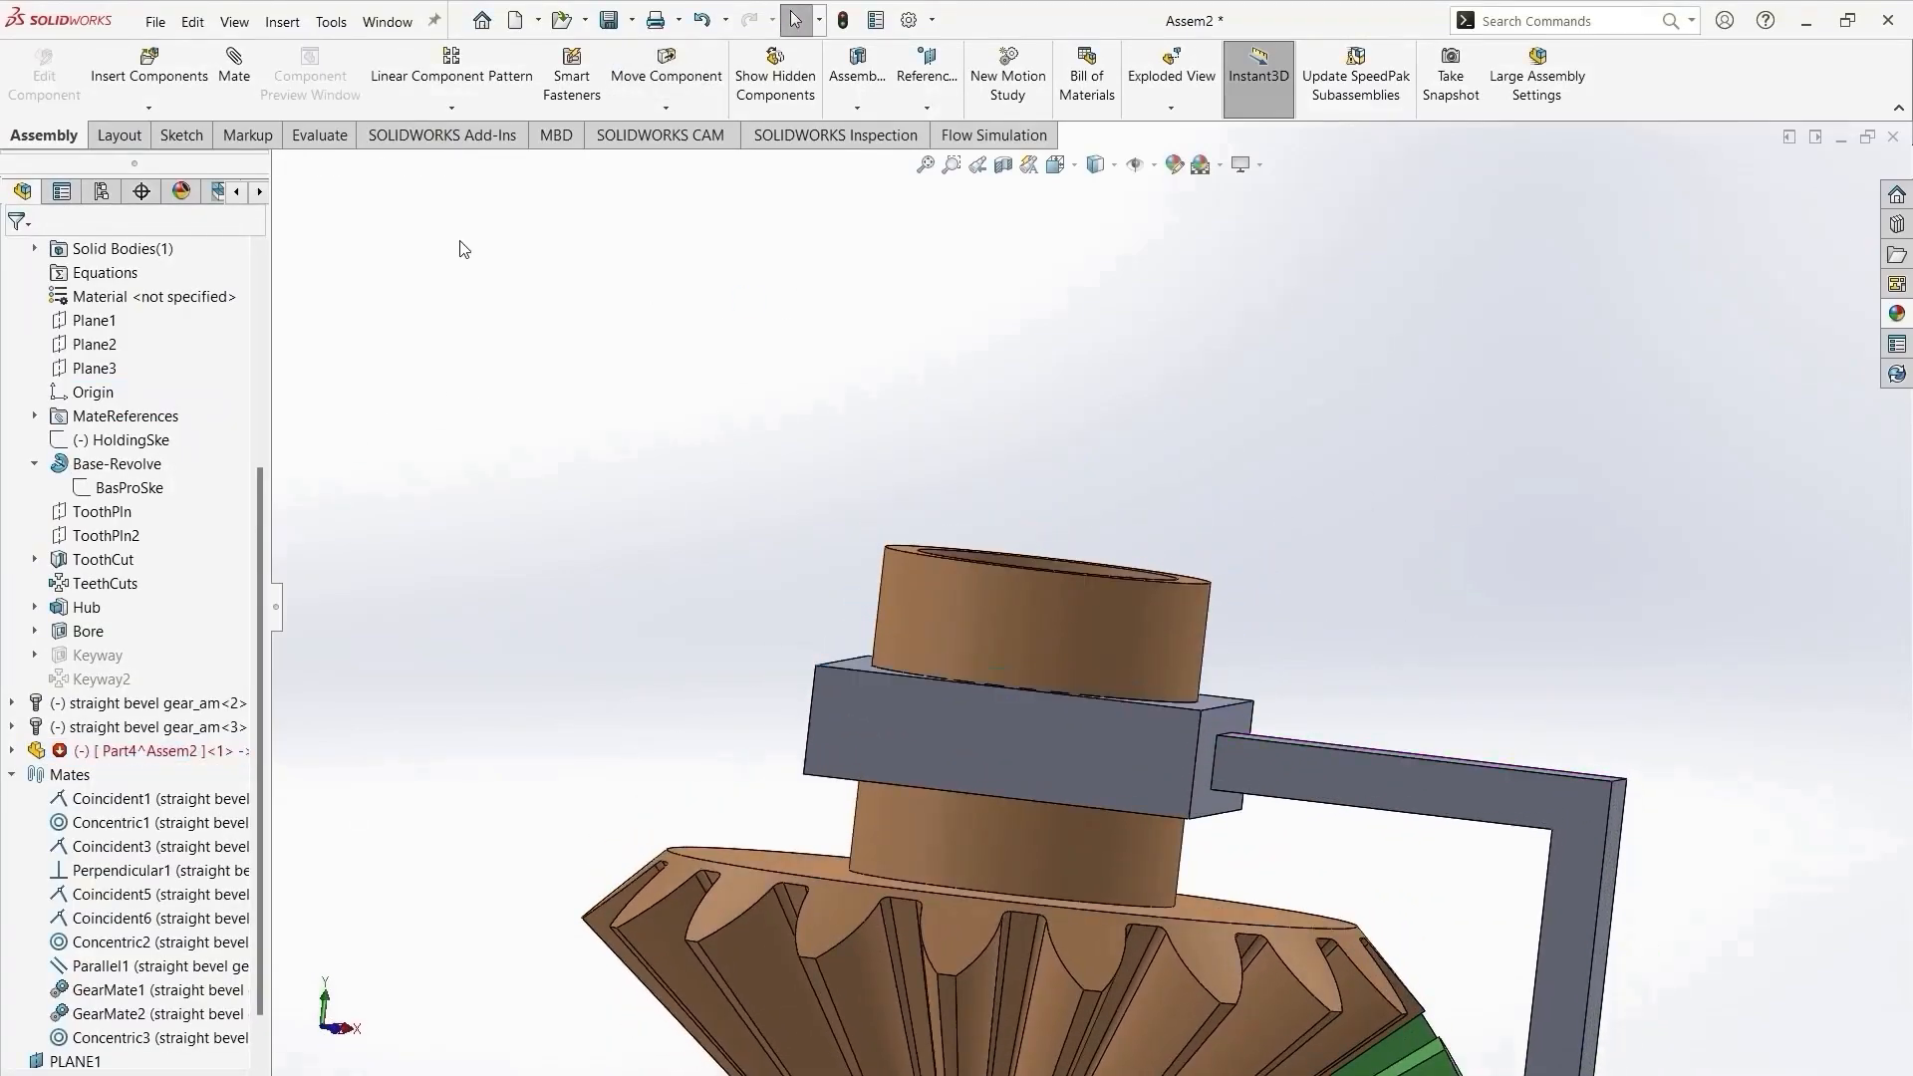
Add a centered Width mate placing the upper block's two flat faces between the brown gear's hub end and back face.
{"action": "middle_click_drag", "start_coordinate": [728, 501], "coordinate": [743, 685]}
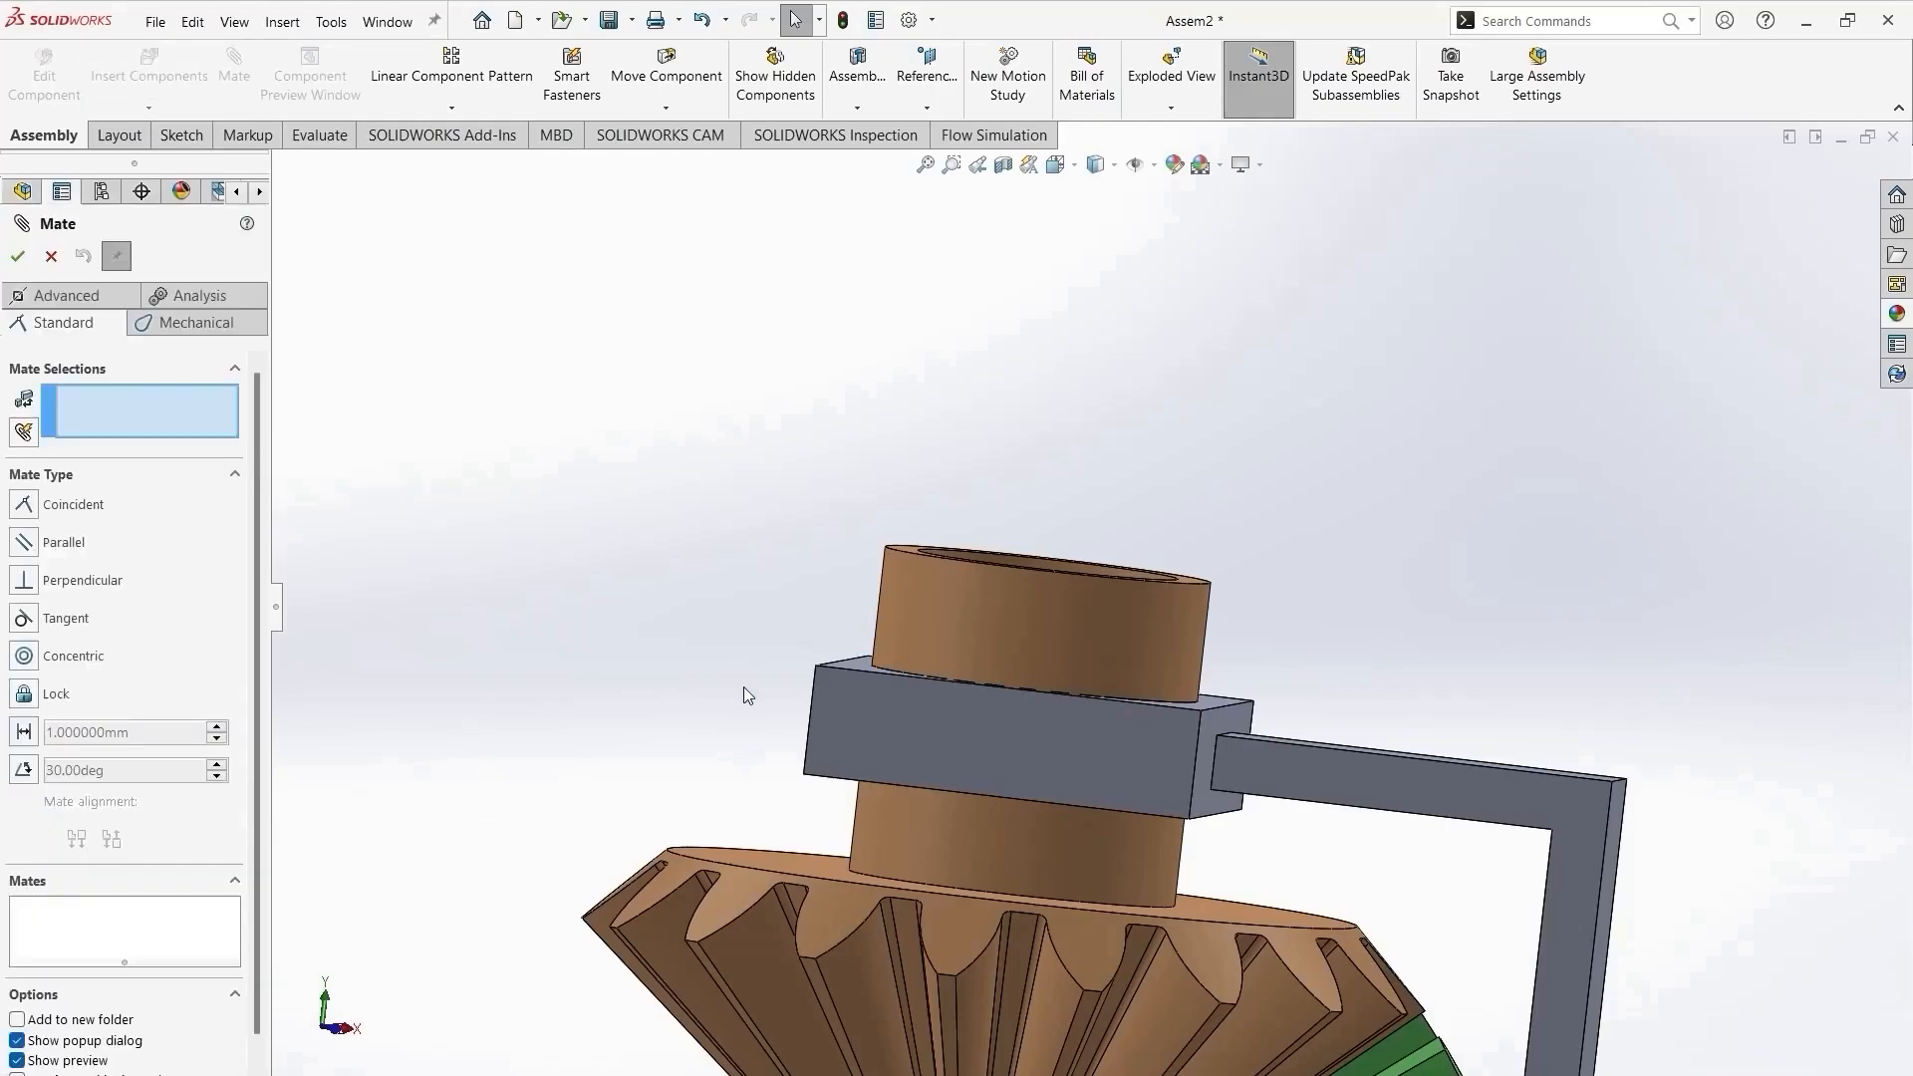
{"action": "left_click", "coordinate": [55, 302]}
{"action": "left_click", "coordinate": [24, 571]}
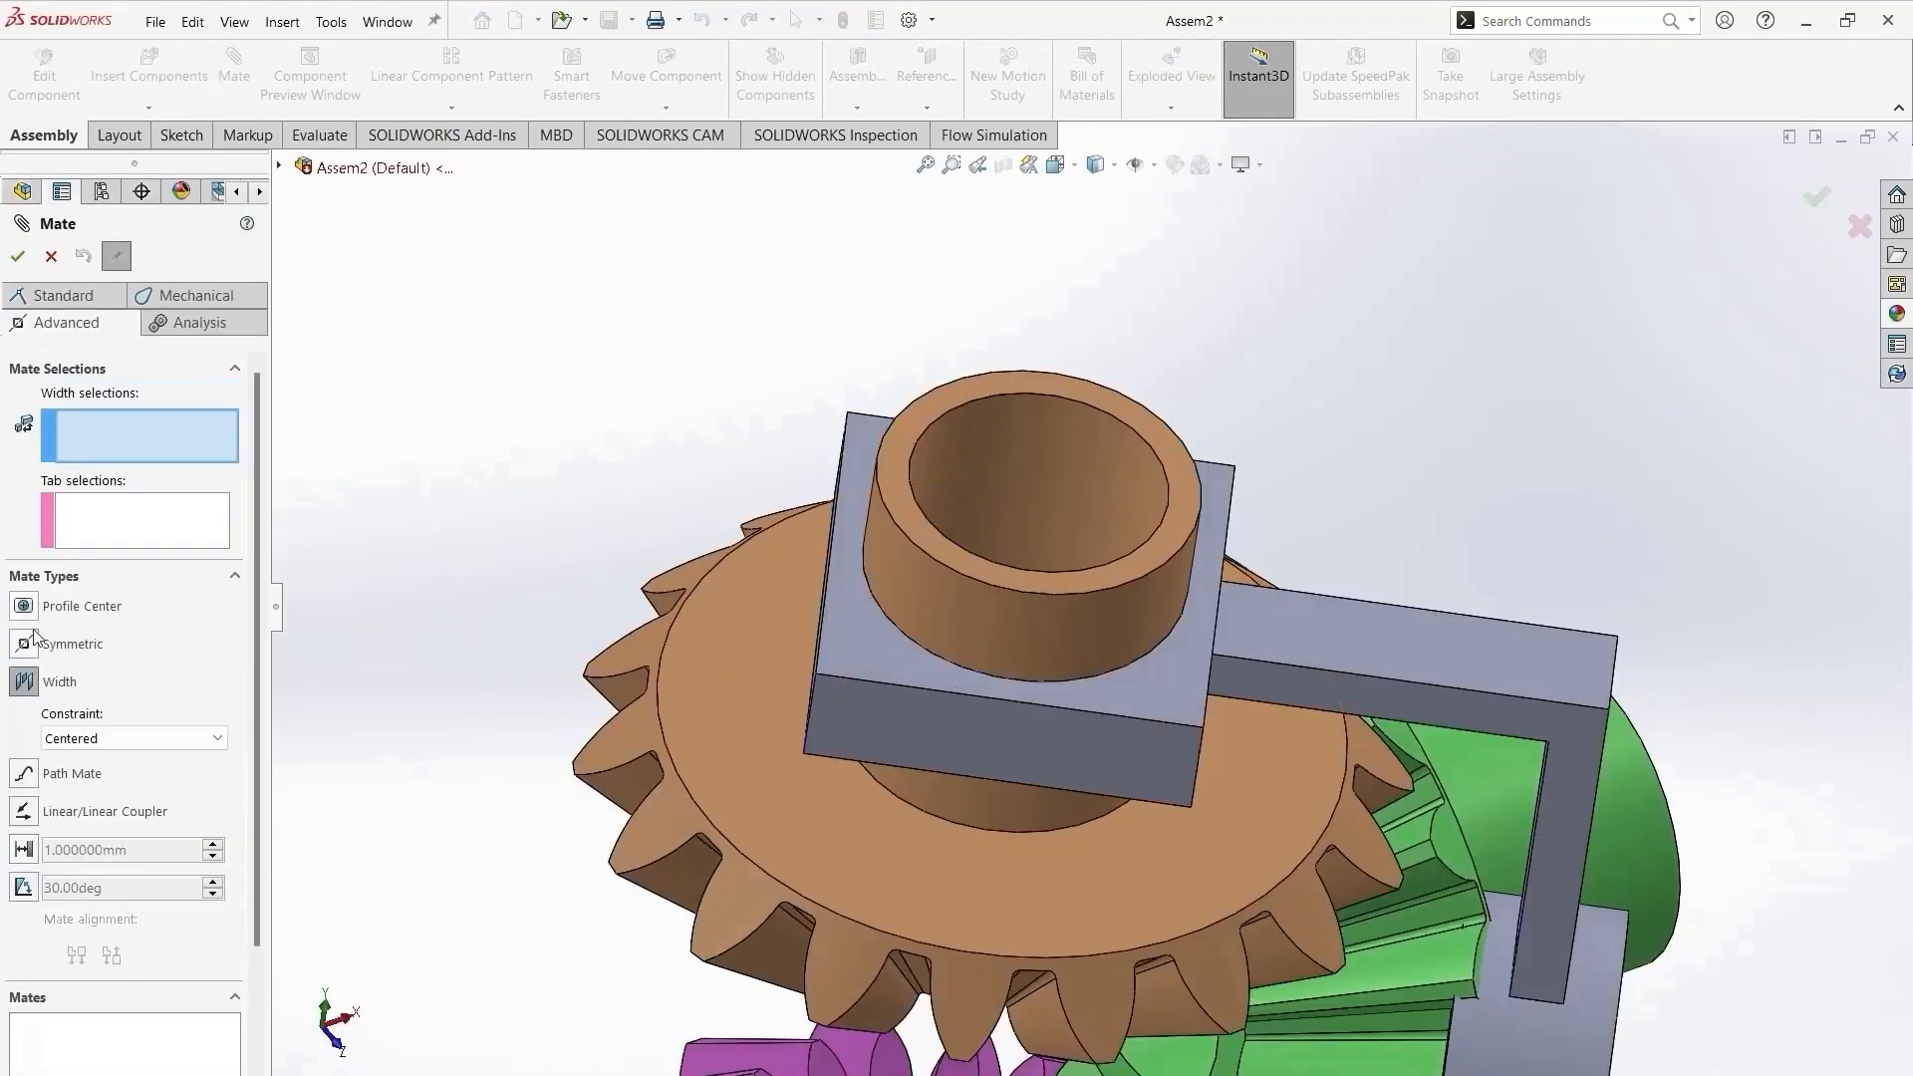
{"action": "left_click", "coordinate": [921, 907]}
{"action": "left_click", "coordinate": [1168, 550]}
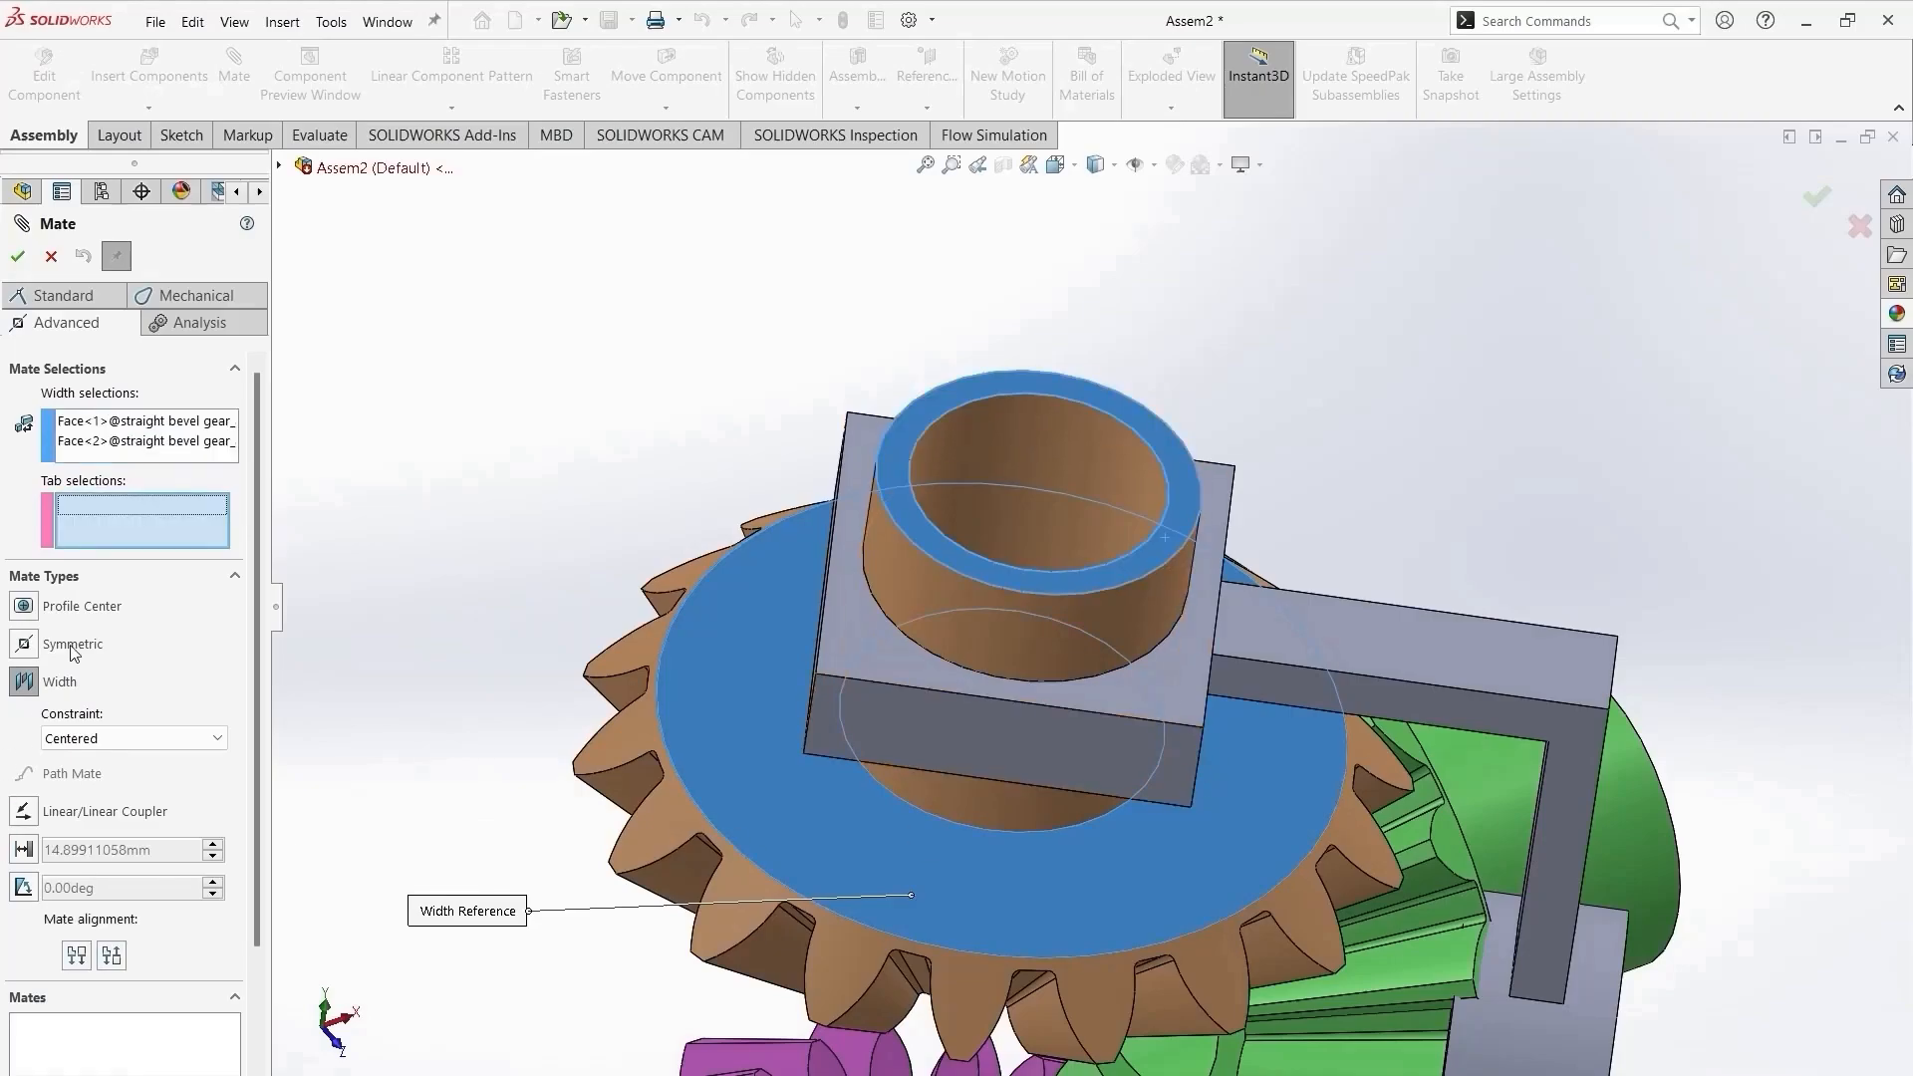
{"action": "left_click", "coordinate": [1062, 672]}
{"action": "middle_click_drag", "start_coordinate": [1176, 797], "coordinate": [1234, 460]}
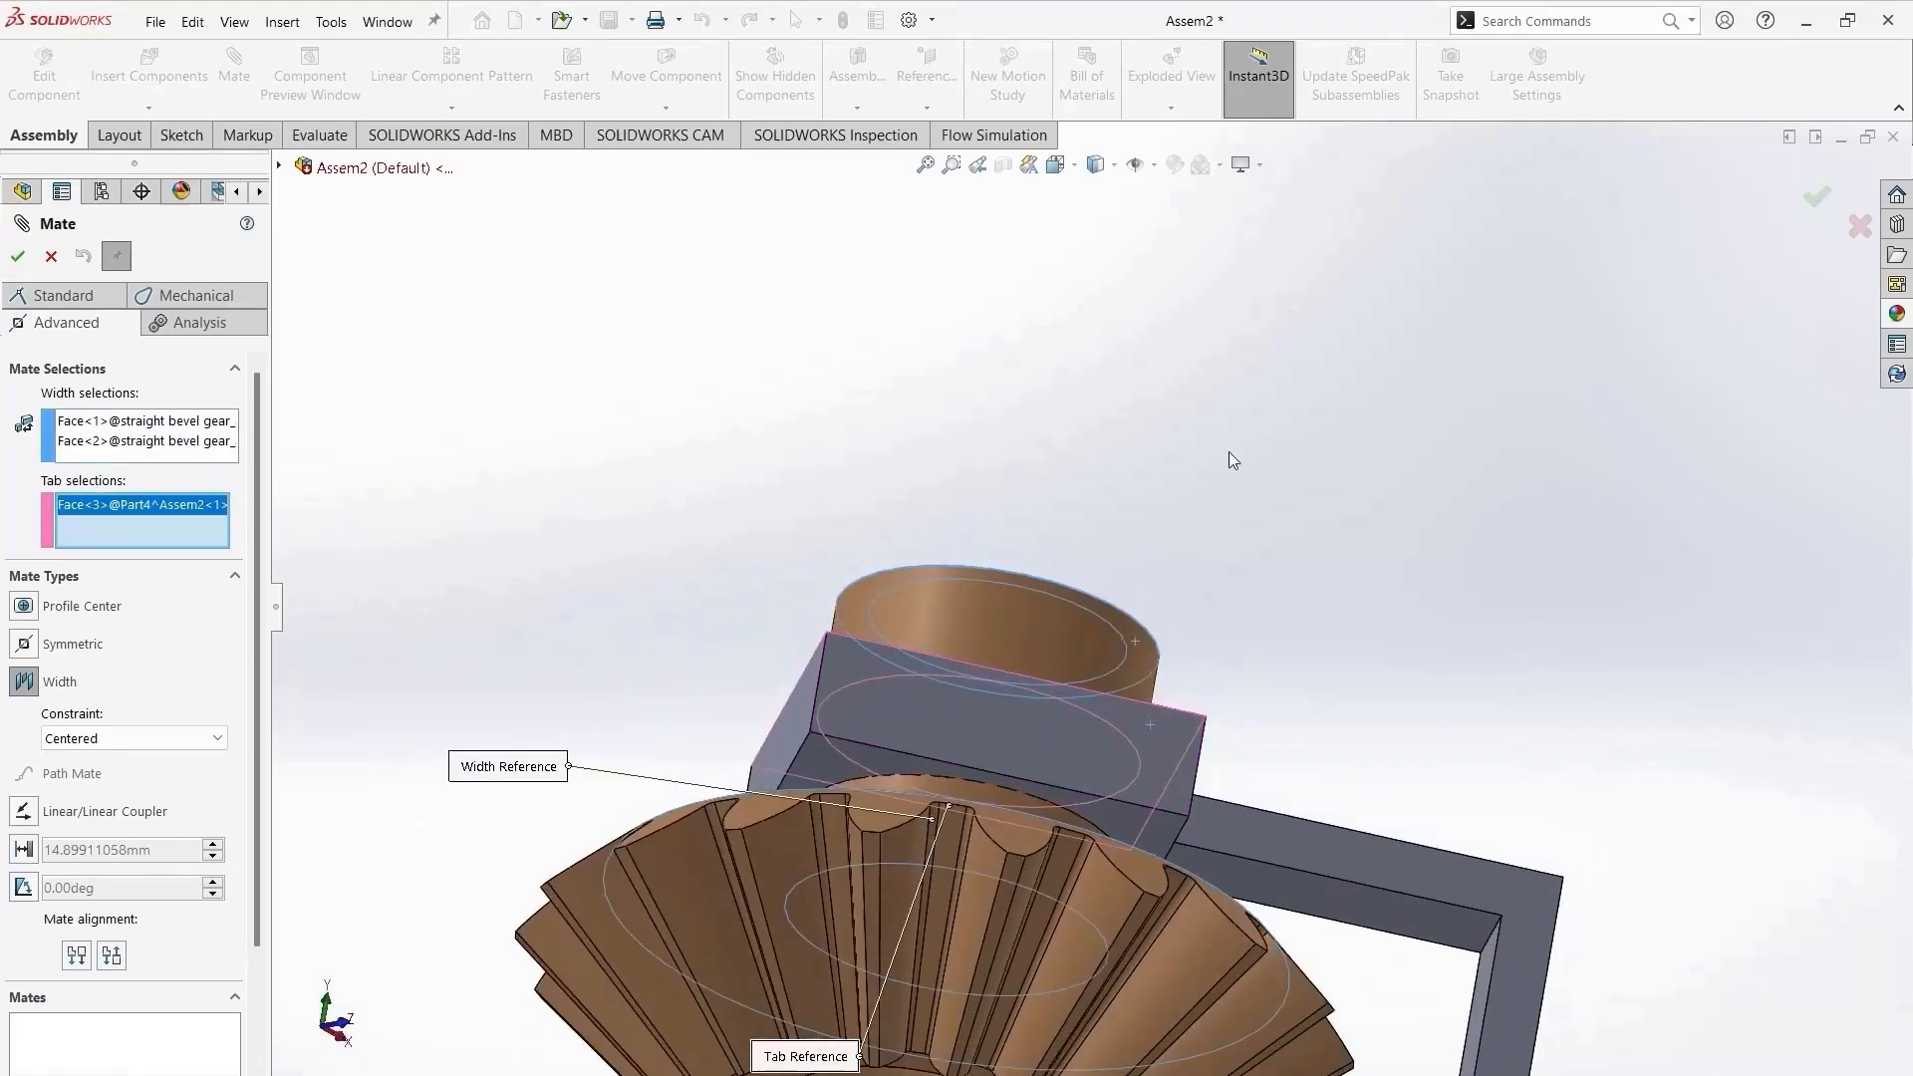
{"action": "left_click", "coordinate": [832, 766]}
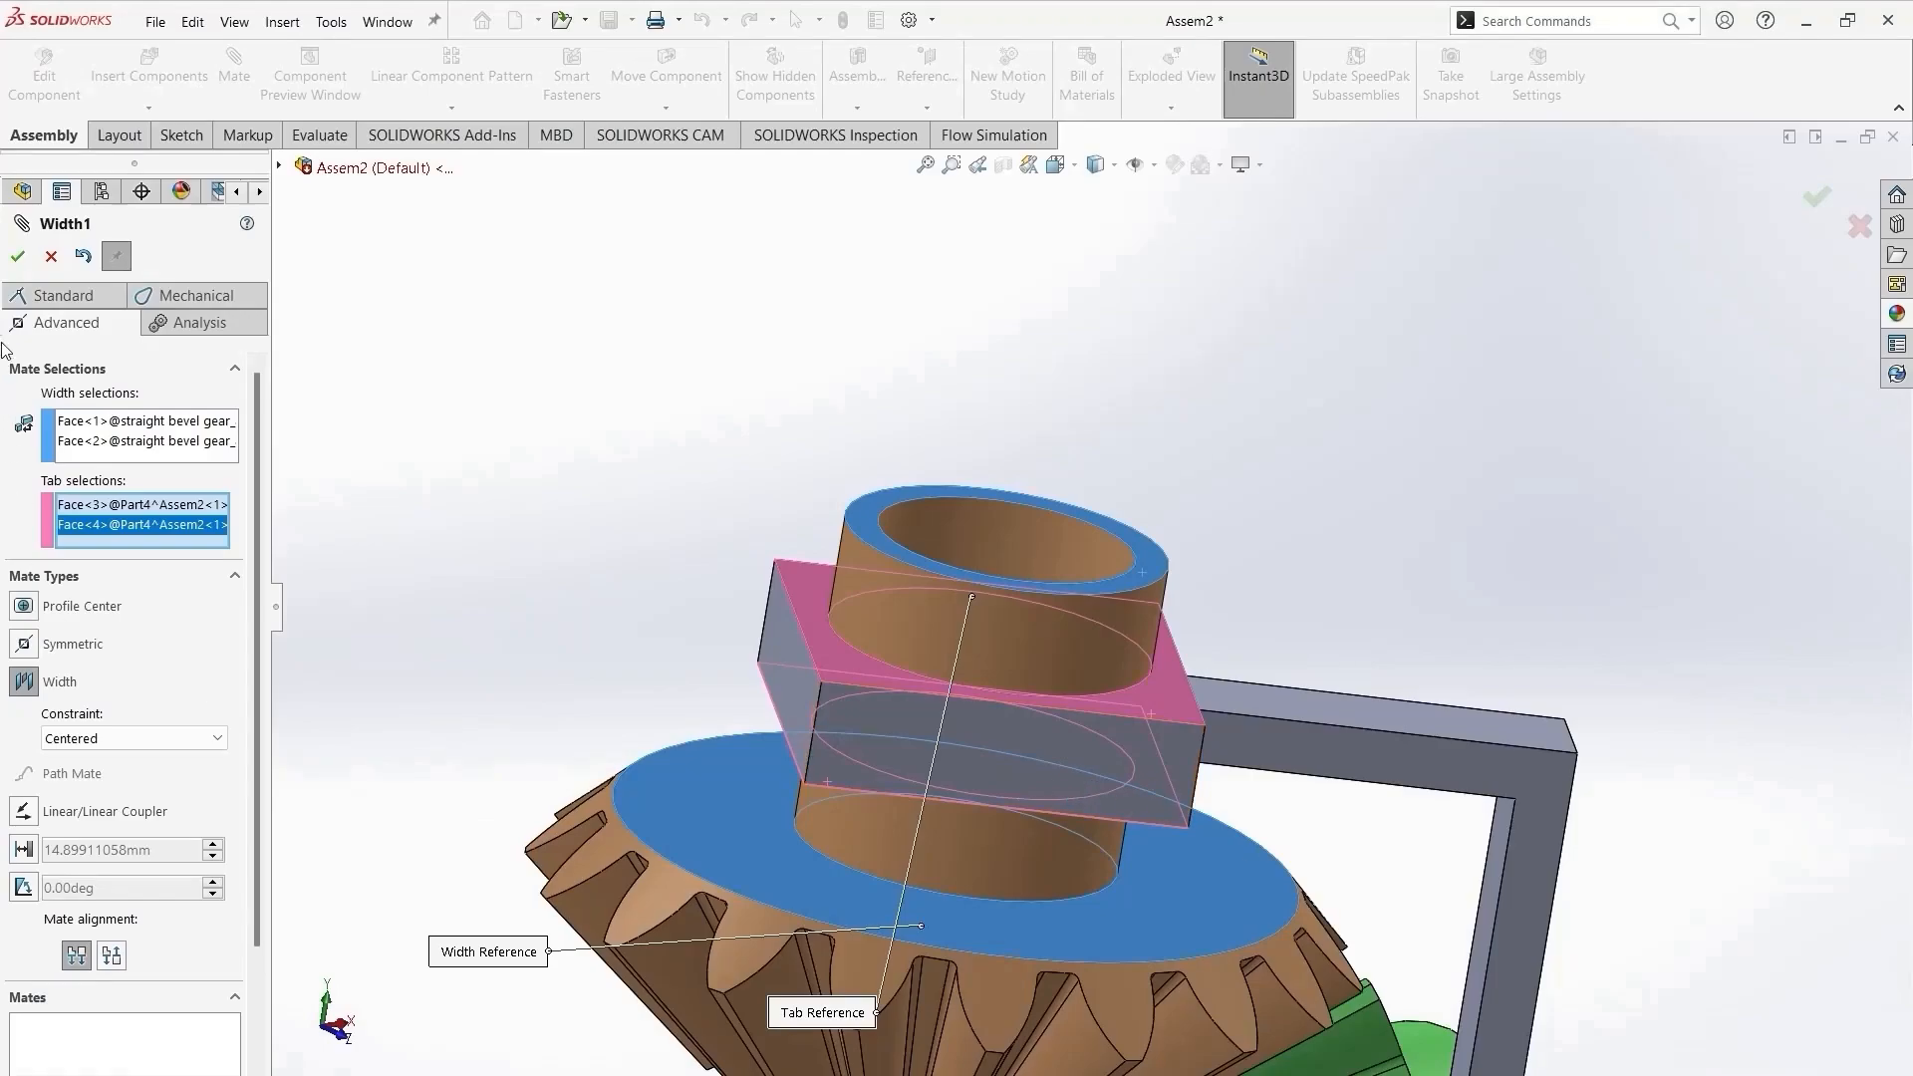
{"action": "left_click", "coordinate": [18, 257]}
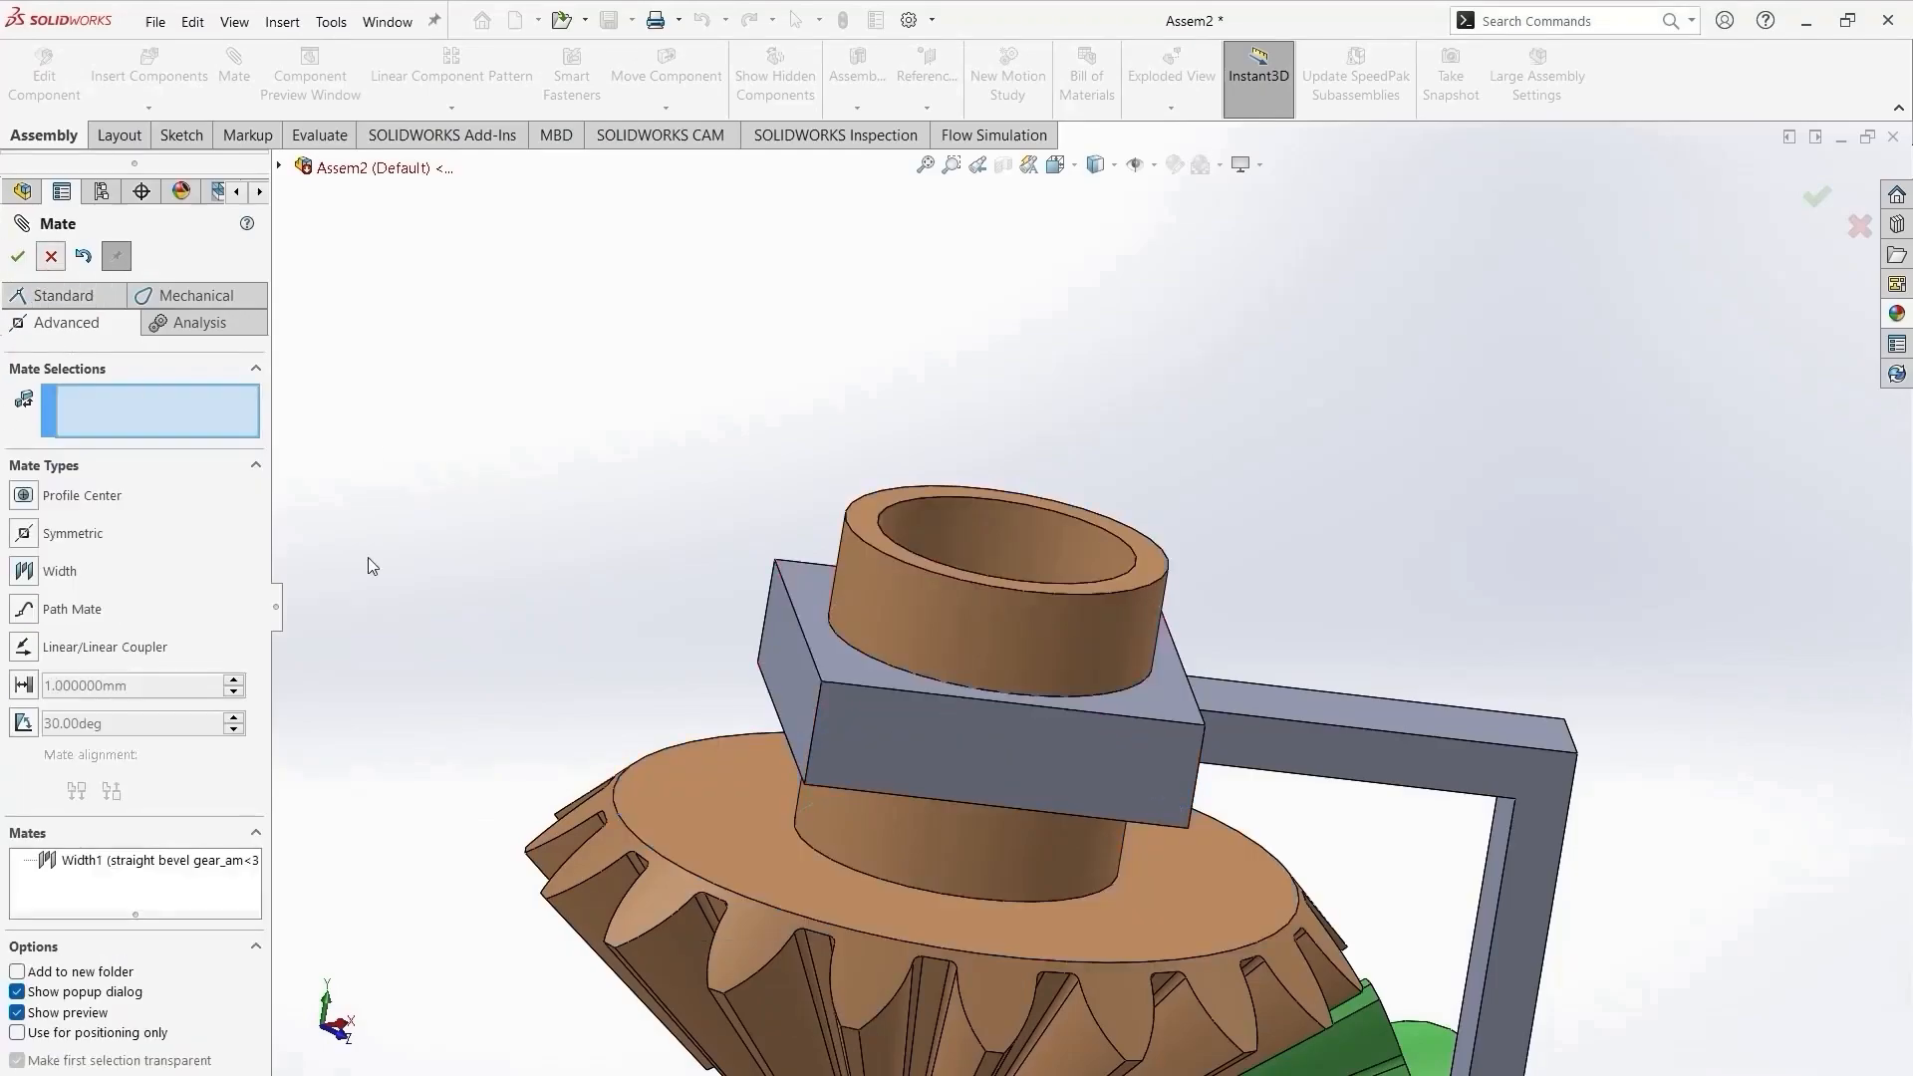
{"action": "key", "text": "Escape"}
Expand the bracket's feature list and swing the bracket about the vertical gear axis to the side opposite the green gear.
{"action": "left_click", "coordinate": [12, 753]}
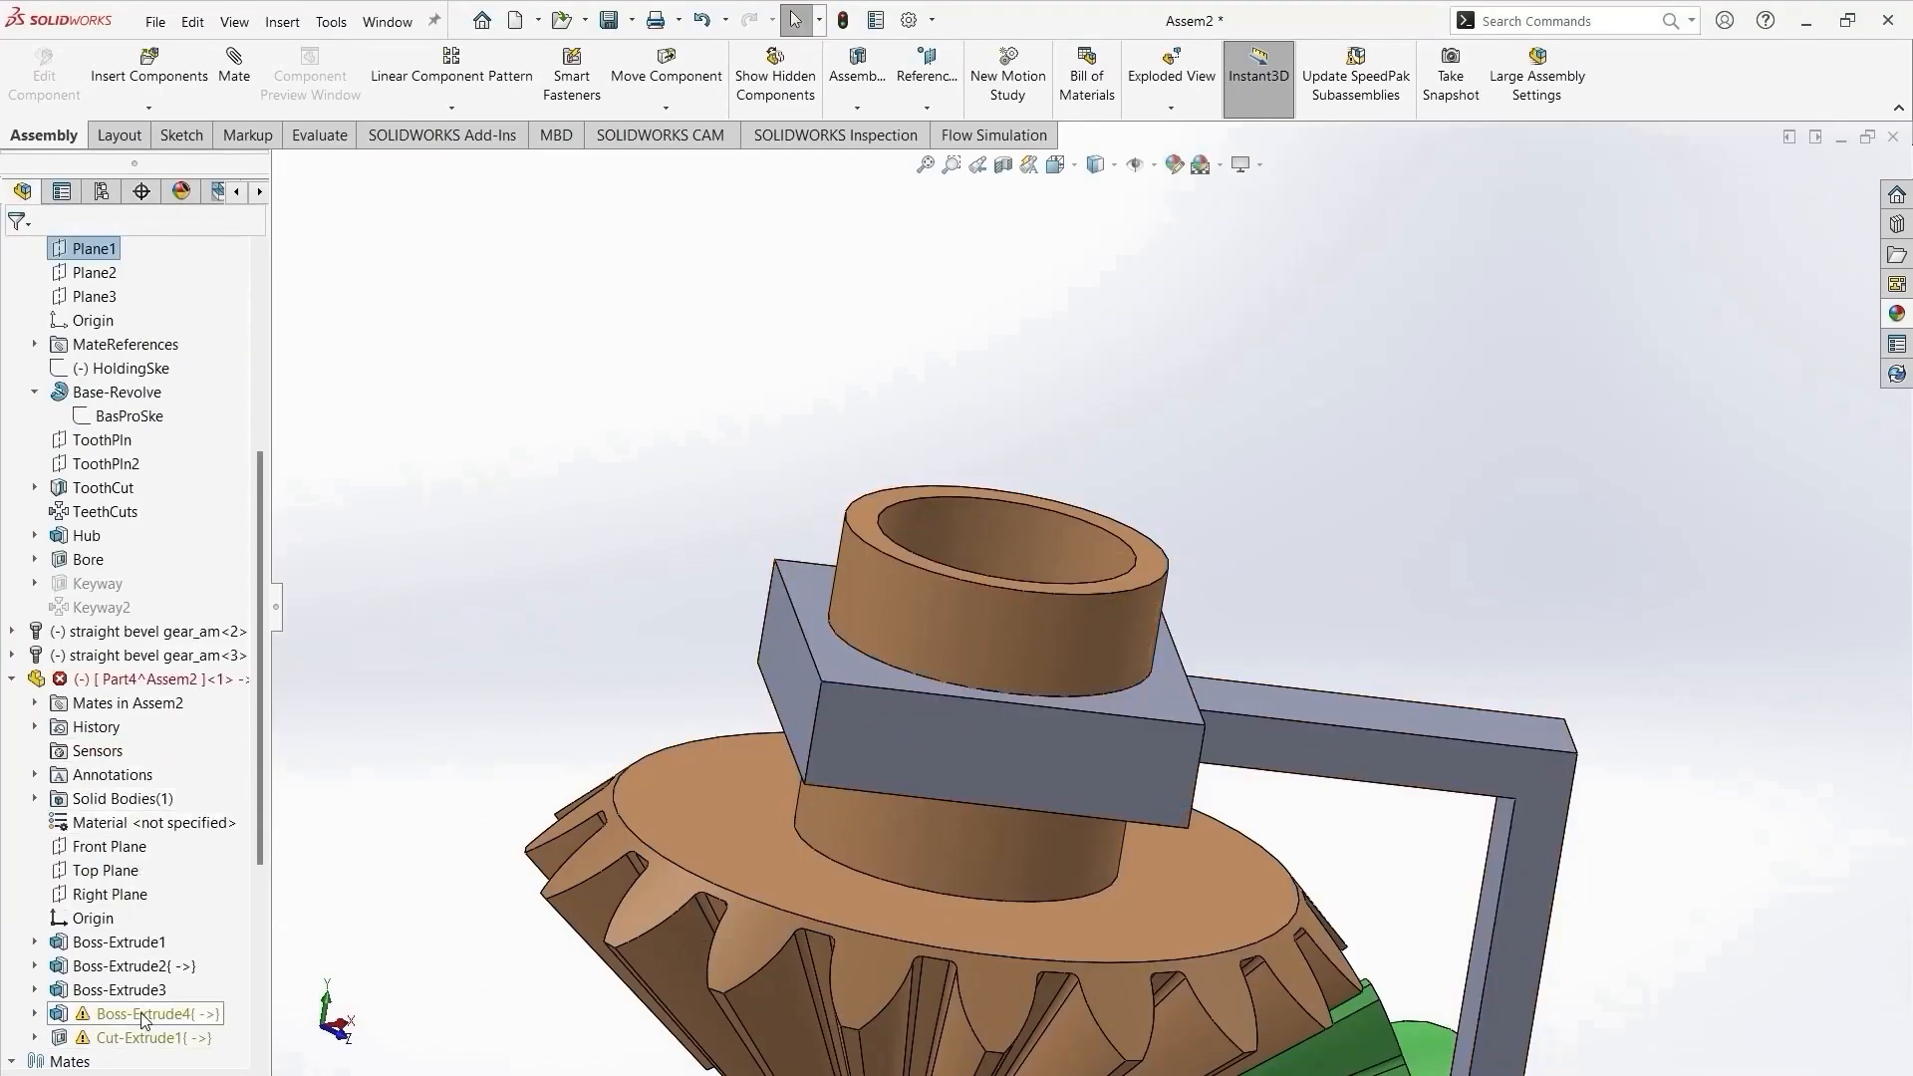
{"action": "left_click", "coordinate": [140, 1020]}
{"action": "scroll", "coordinate": [1084, 1010], "scroll_direction": "down", "scroll_amount": 6}
{"action": "middle_click_drag", "start_coordinate": [1287, 1032], "coordinate": [1168, 975]}
{"action": "left_click", "coordinate": [1363, 997]}
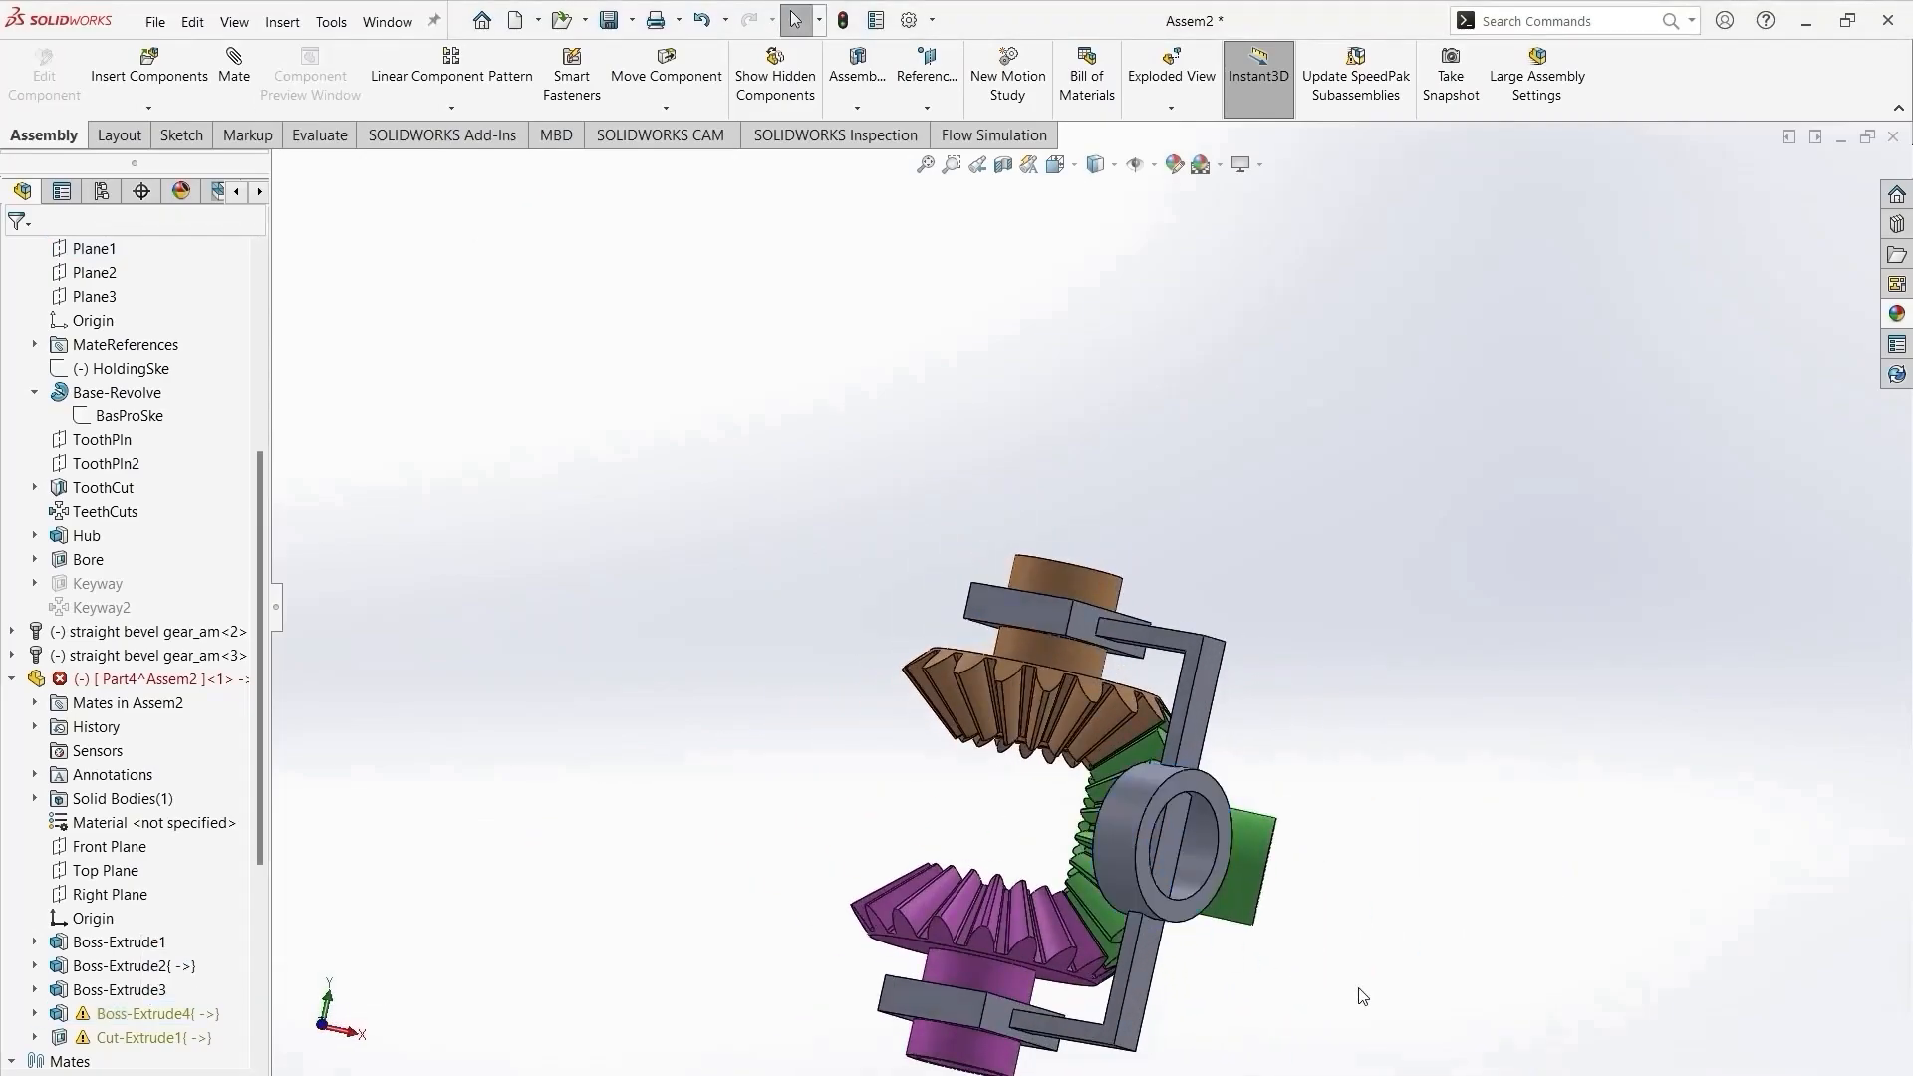
{"action": "left_click", "coordinate": [1156, 837]}
{"action": "left_click_drag", "start_coordinate": [1156, 837], "coordinate": [488, 900]}
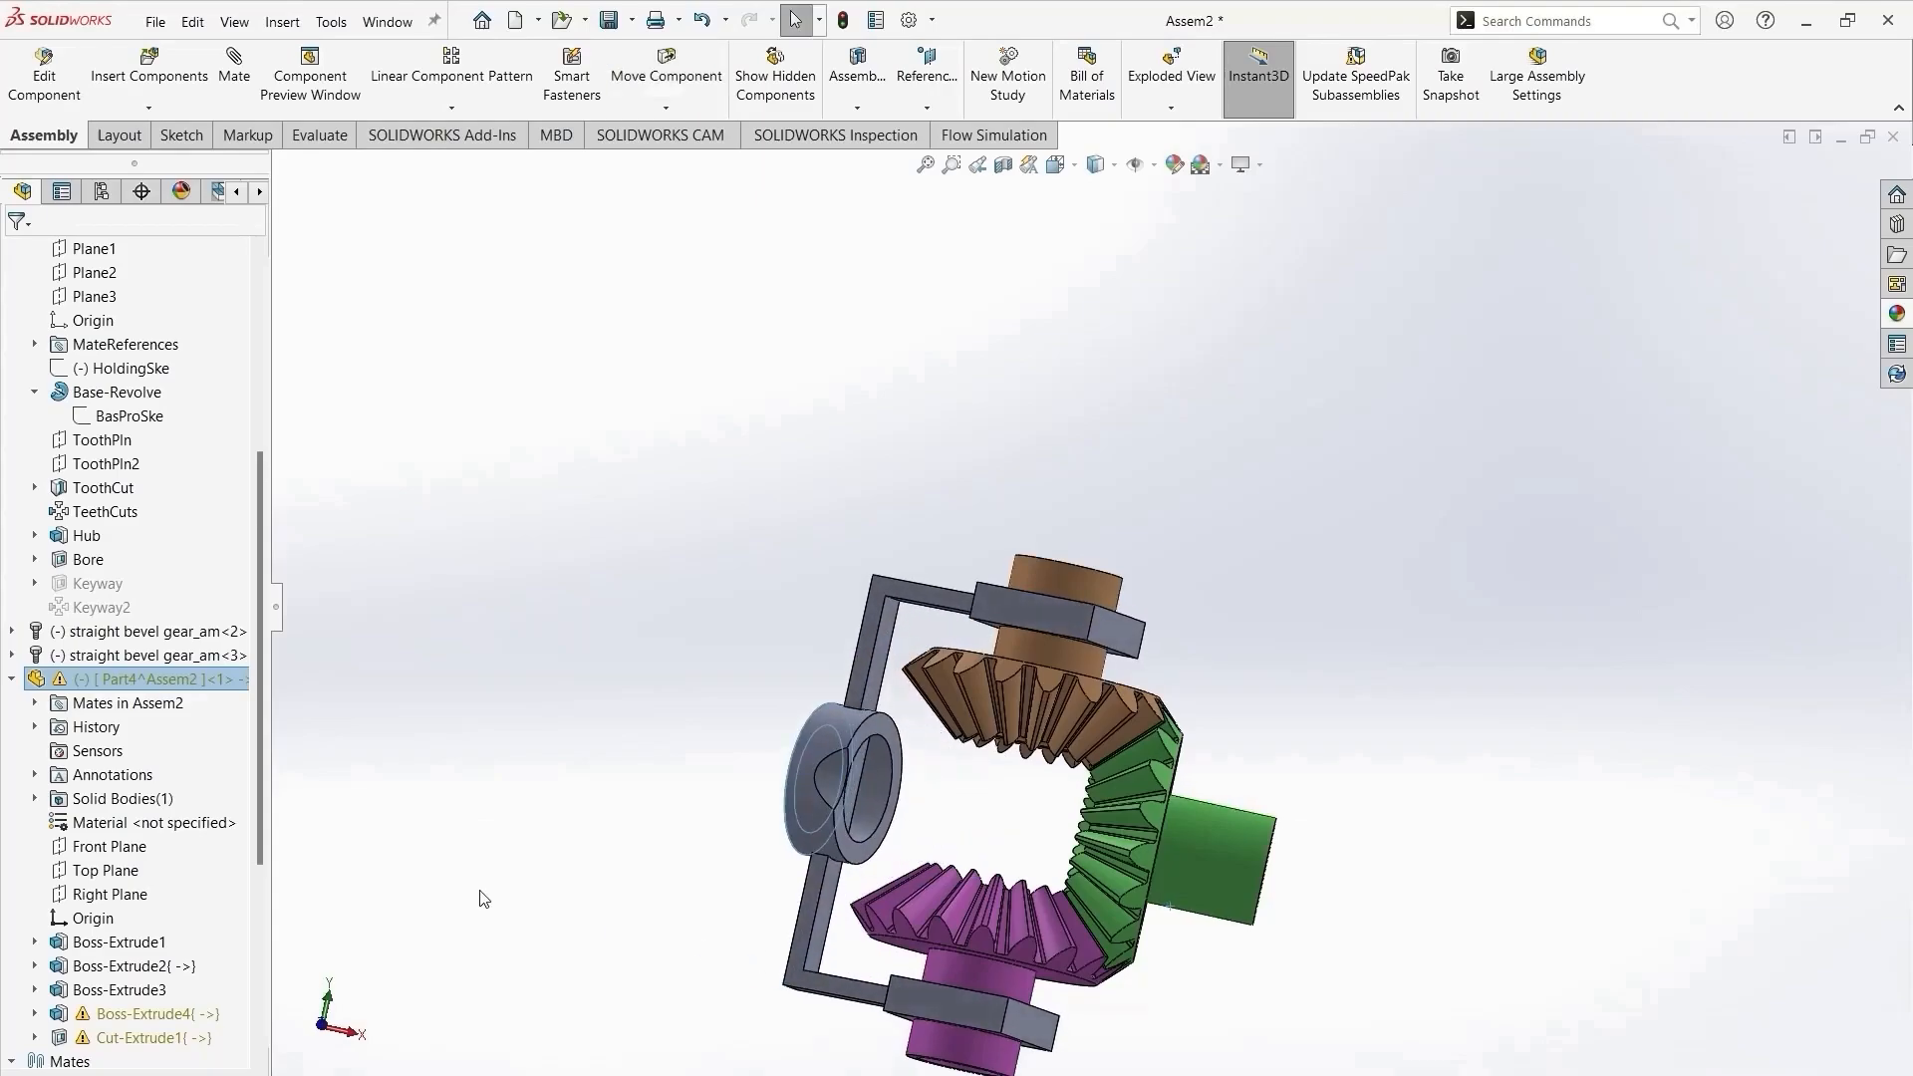
Examine the bracket's ring and the cut through it from several angles.
{"action": "middle_click_drag", "start_coordinate": [794, 821], "coordinate": [734, 871]}
{"action": "middle_click_drag", "start_coordinate": [560, 867], "coordinate": [643, 857]}
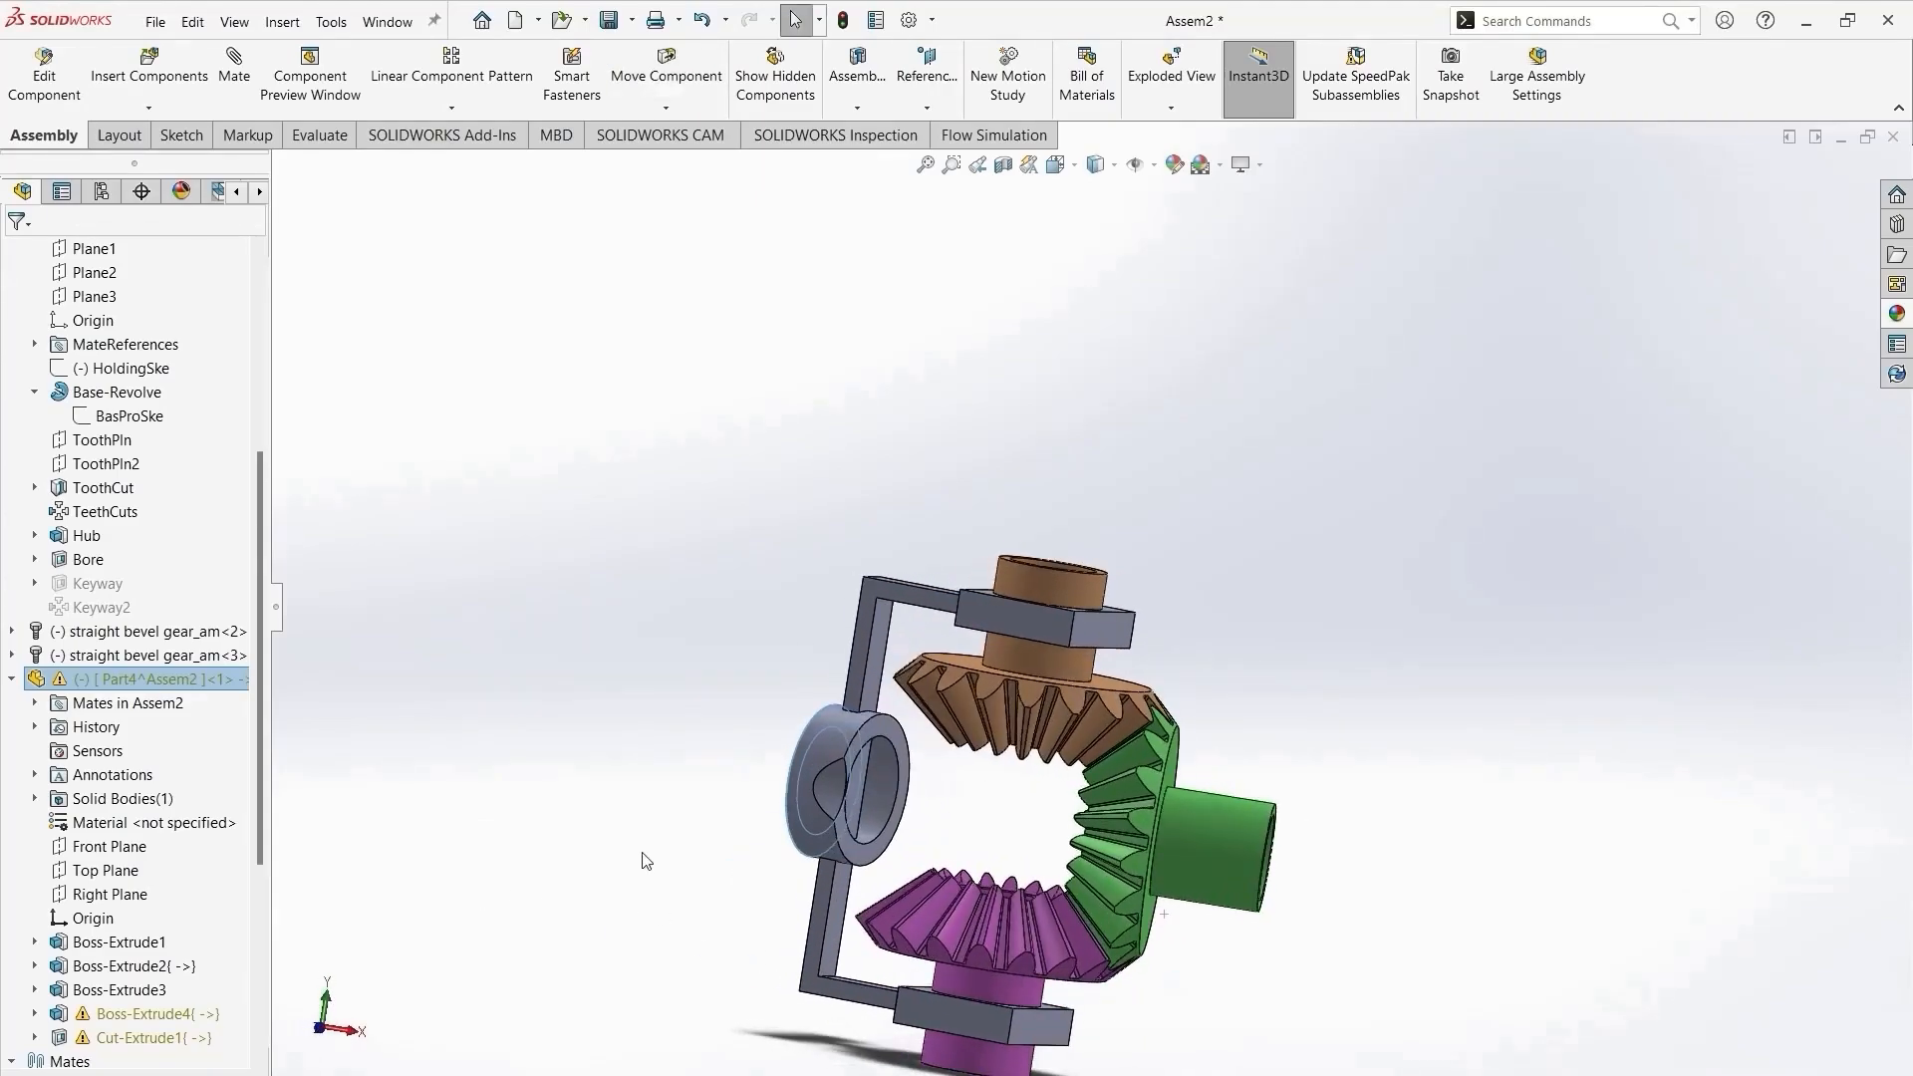
{"action": "scroll", "coordinate": [777, 814], "scroll_direction": "down", "scroll_amount": 4}
{"action": "left_click", "coordinate": [787, 812]}
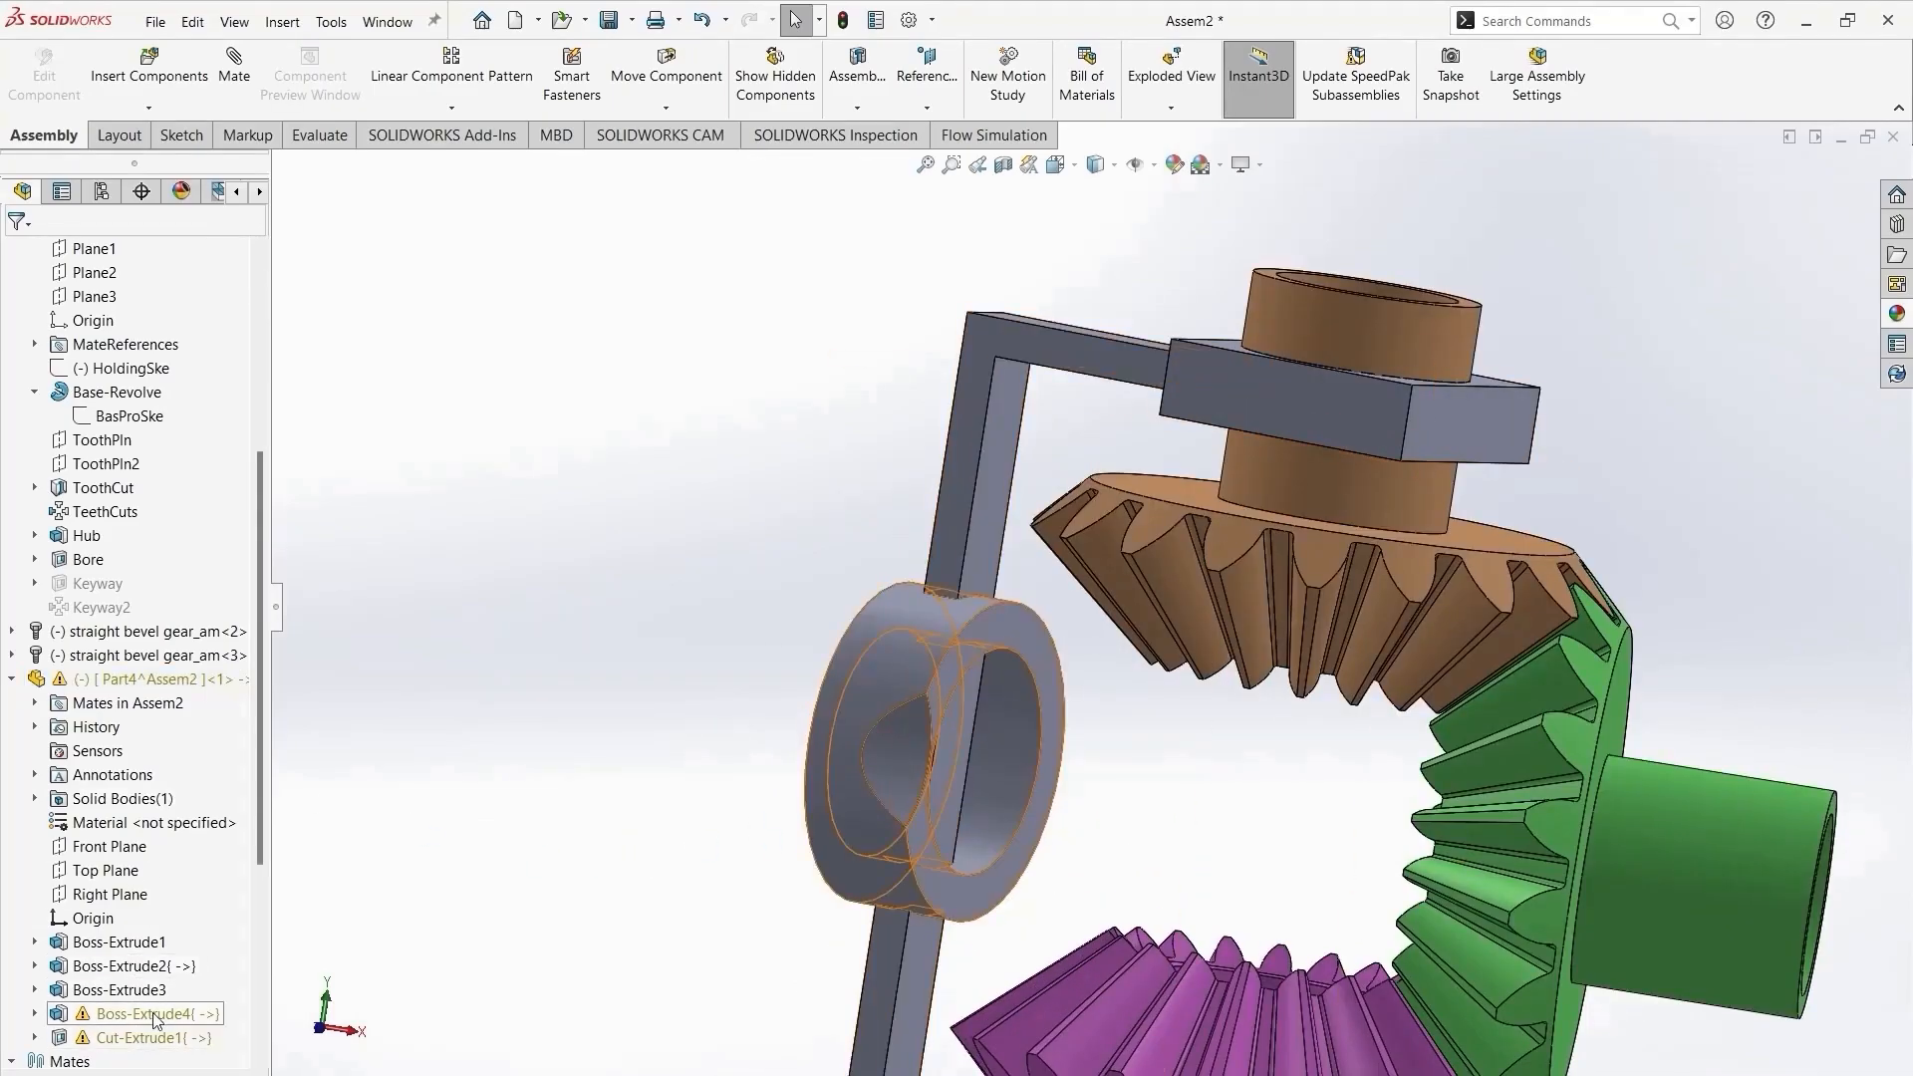
{"action": "scroll", "coordinate": [1034, 887], "scroll_direction": "up", "scroll_amount": 4}
{"action": "middle_click_drag", "start_coordinate": [1081, 937], "coordinate": [1166, 951]}
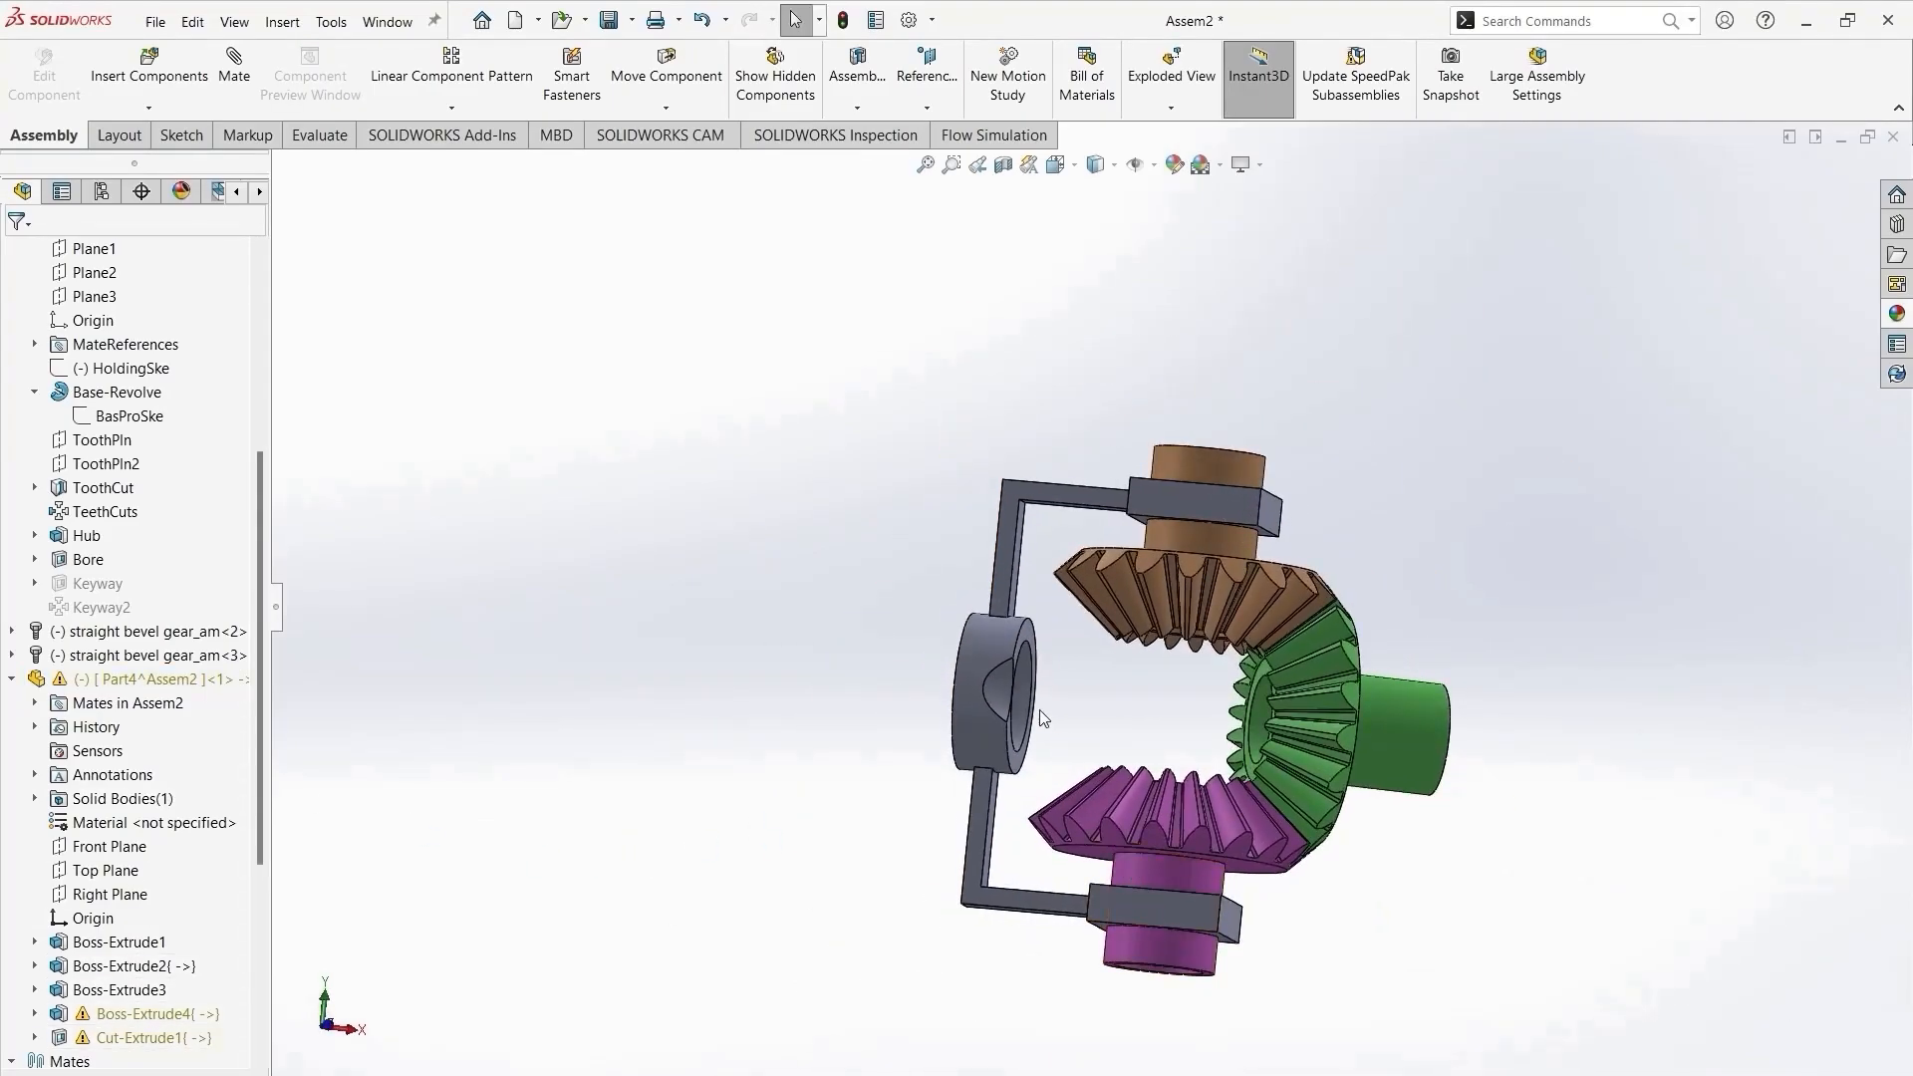
{"action": "middle_click_drag", "start_coordinate": [1026, 702], "coordinate": [1062, 689]}
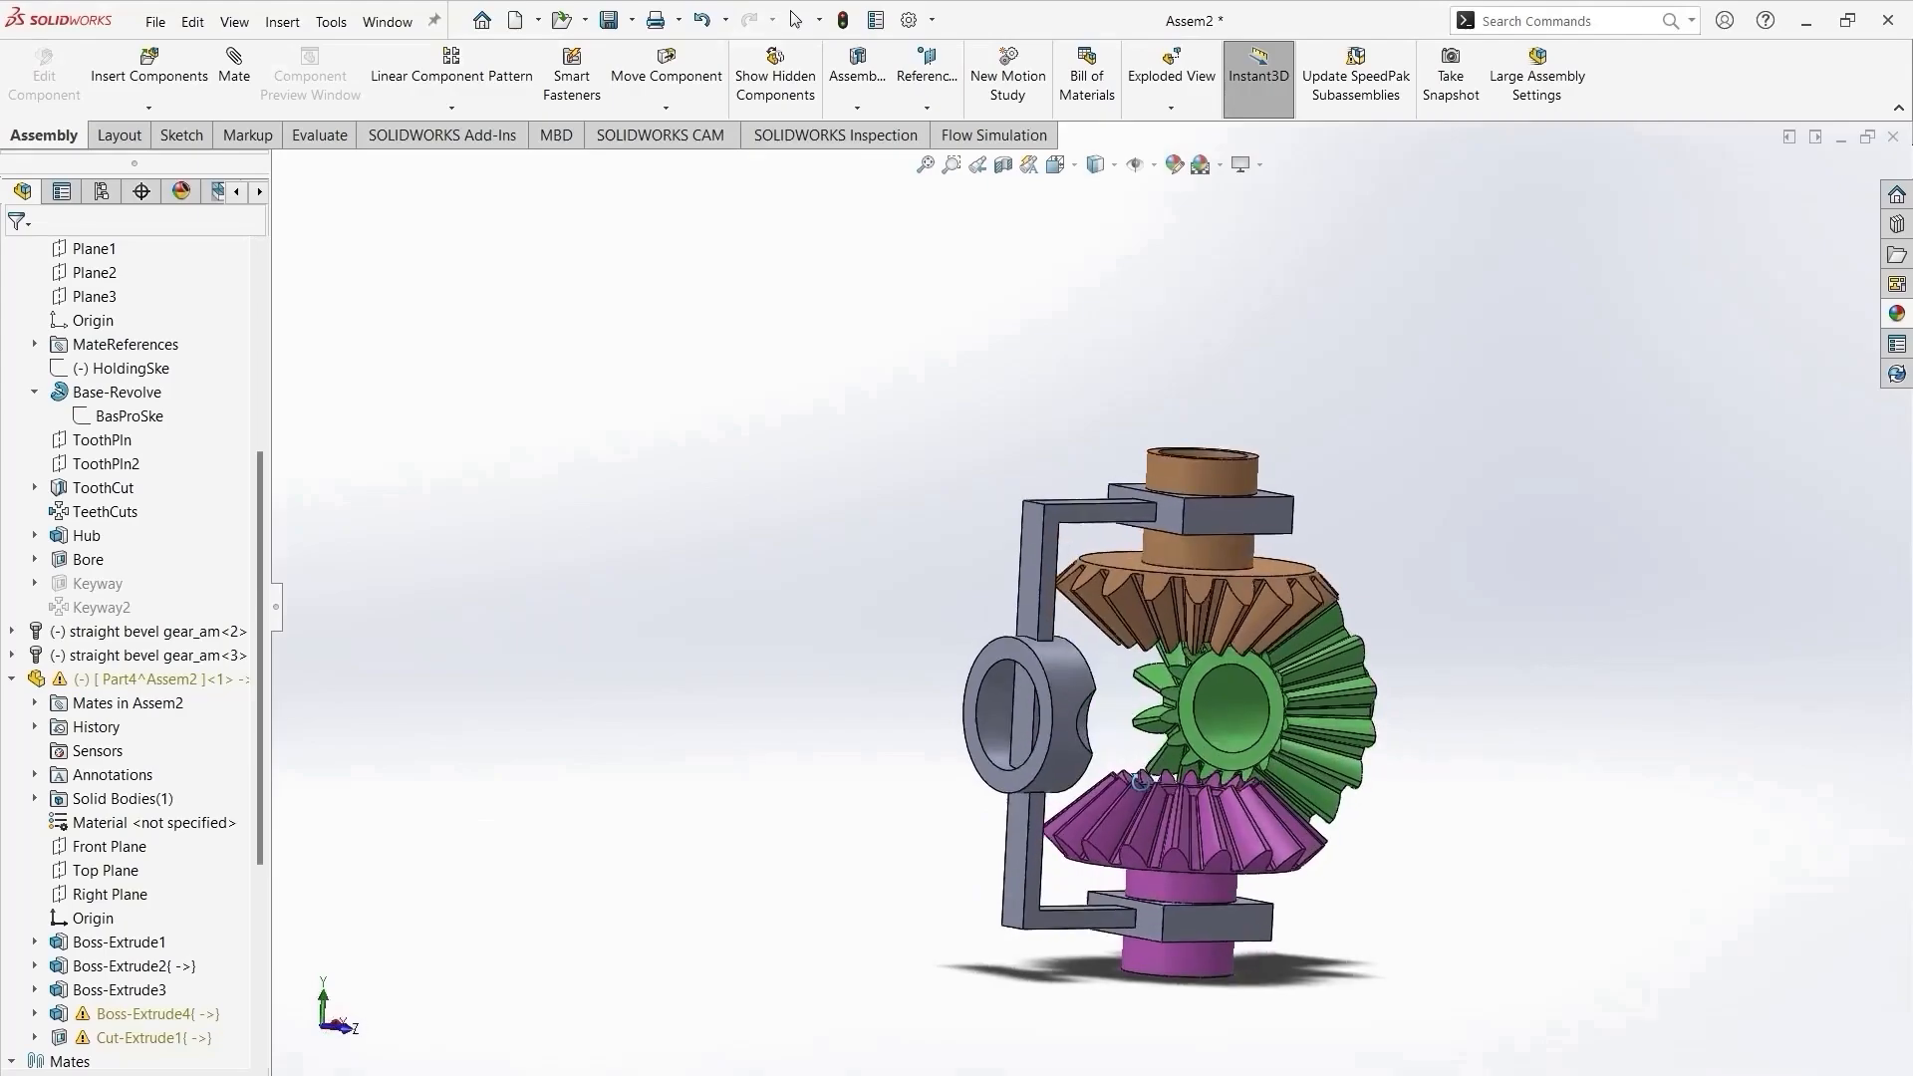
Edit the bracket in context, delete Cut-Extrude1 while keeping its sketch, and return to the assembly.
{"action": "left_click", "coordinate": [1062, 689]}
{"action": "left_click", "coordinate": [1211, 570]}
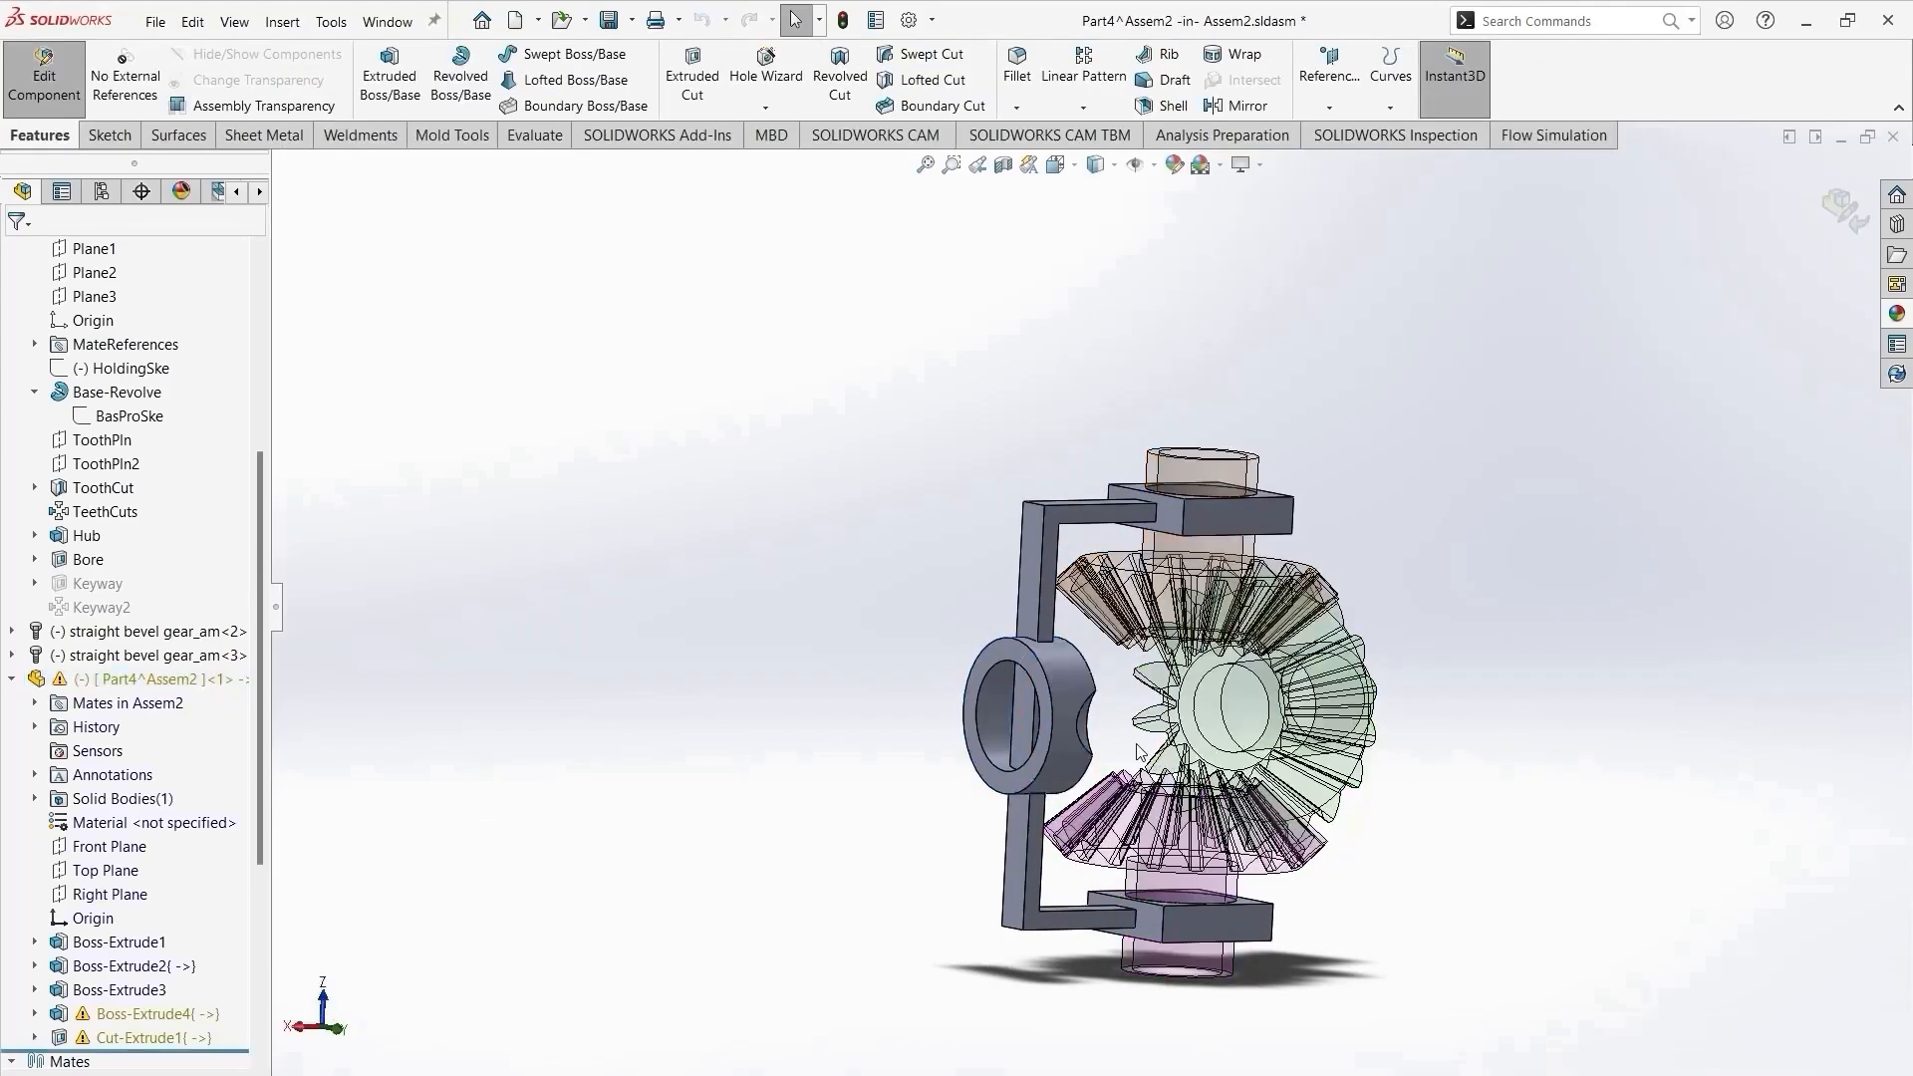
{"action": "left_click", "coordinate": [196, 1025]}
{"action": "left_click", "coordinate": [157, 1038]}
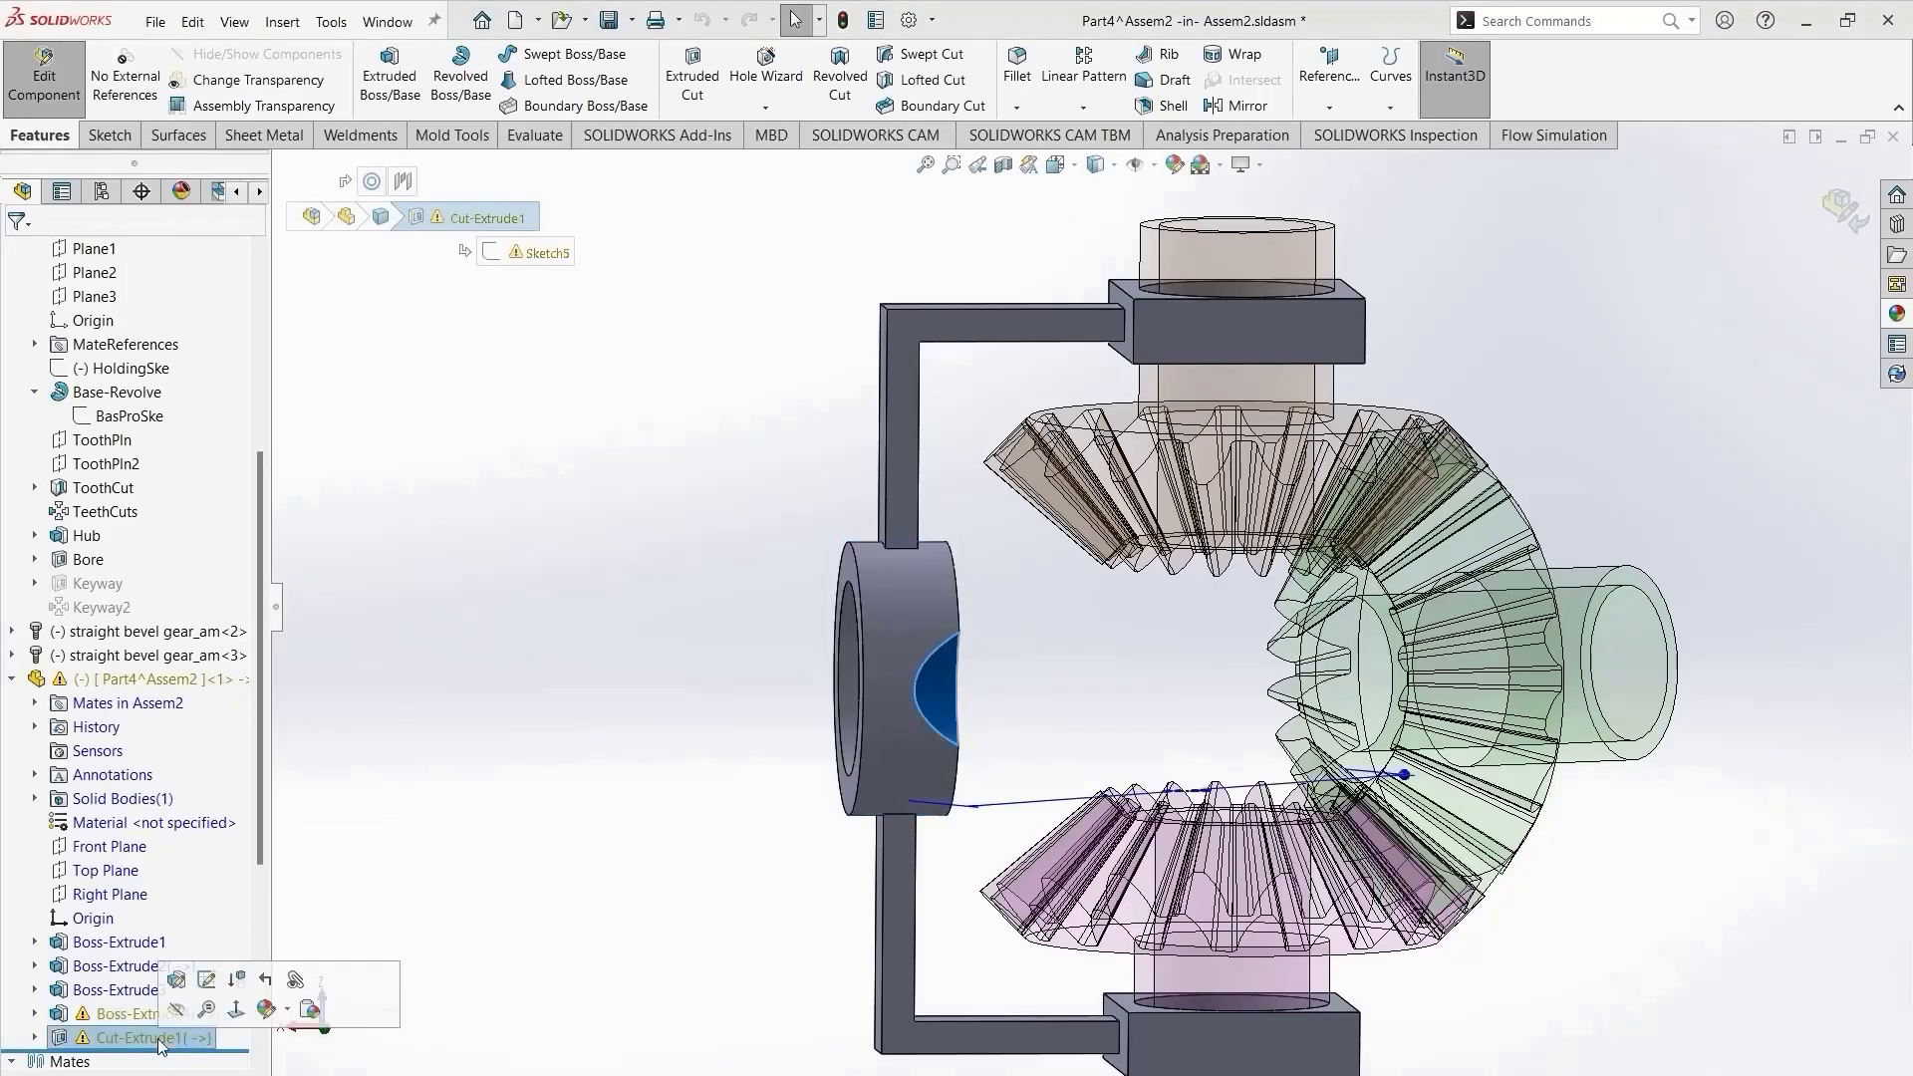
{"action": "middle_click_drag", "start_coordinate": [556, 961], "coordinate": [644, 953]}
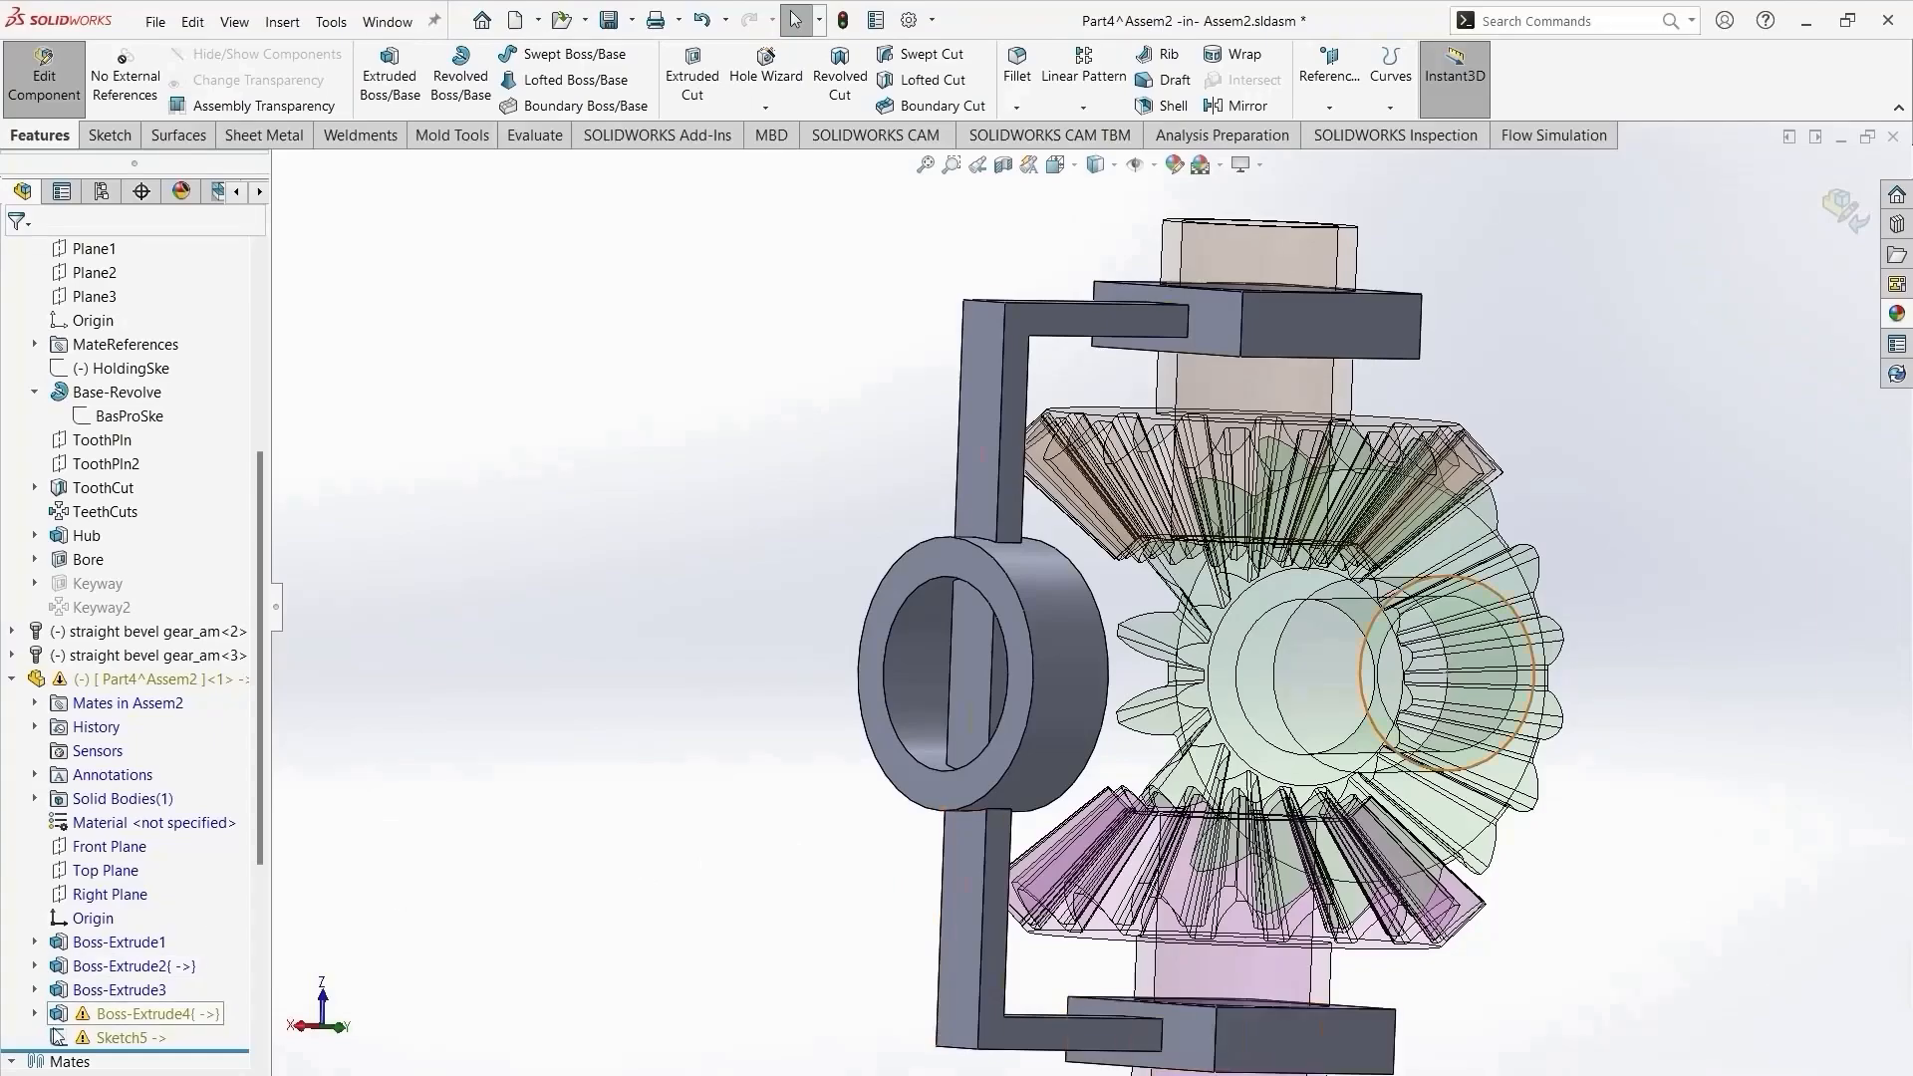
{"action": "left_click", "coordinate": [109, 1037]}
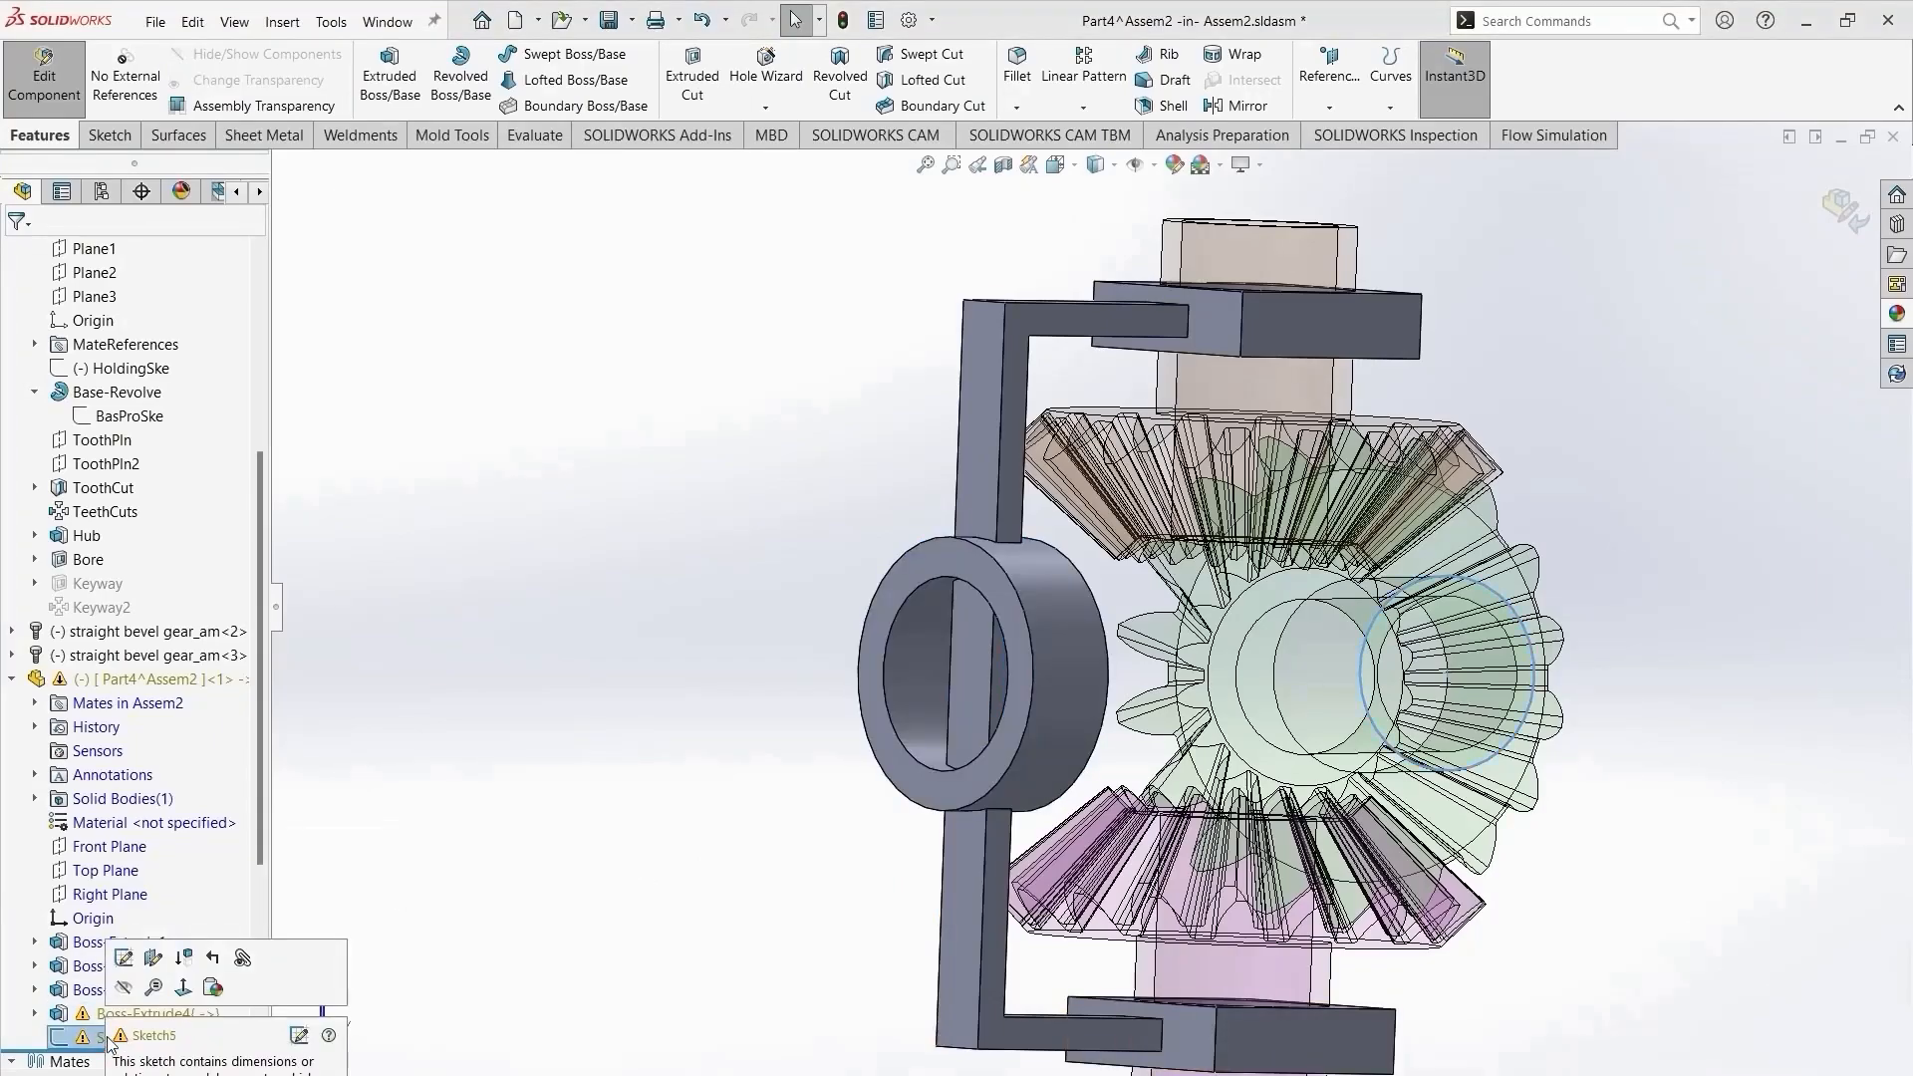
{"action": "left_click", "coordinate": [551, 925]}
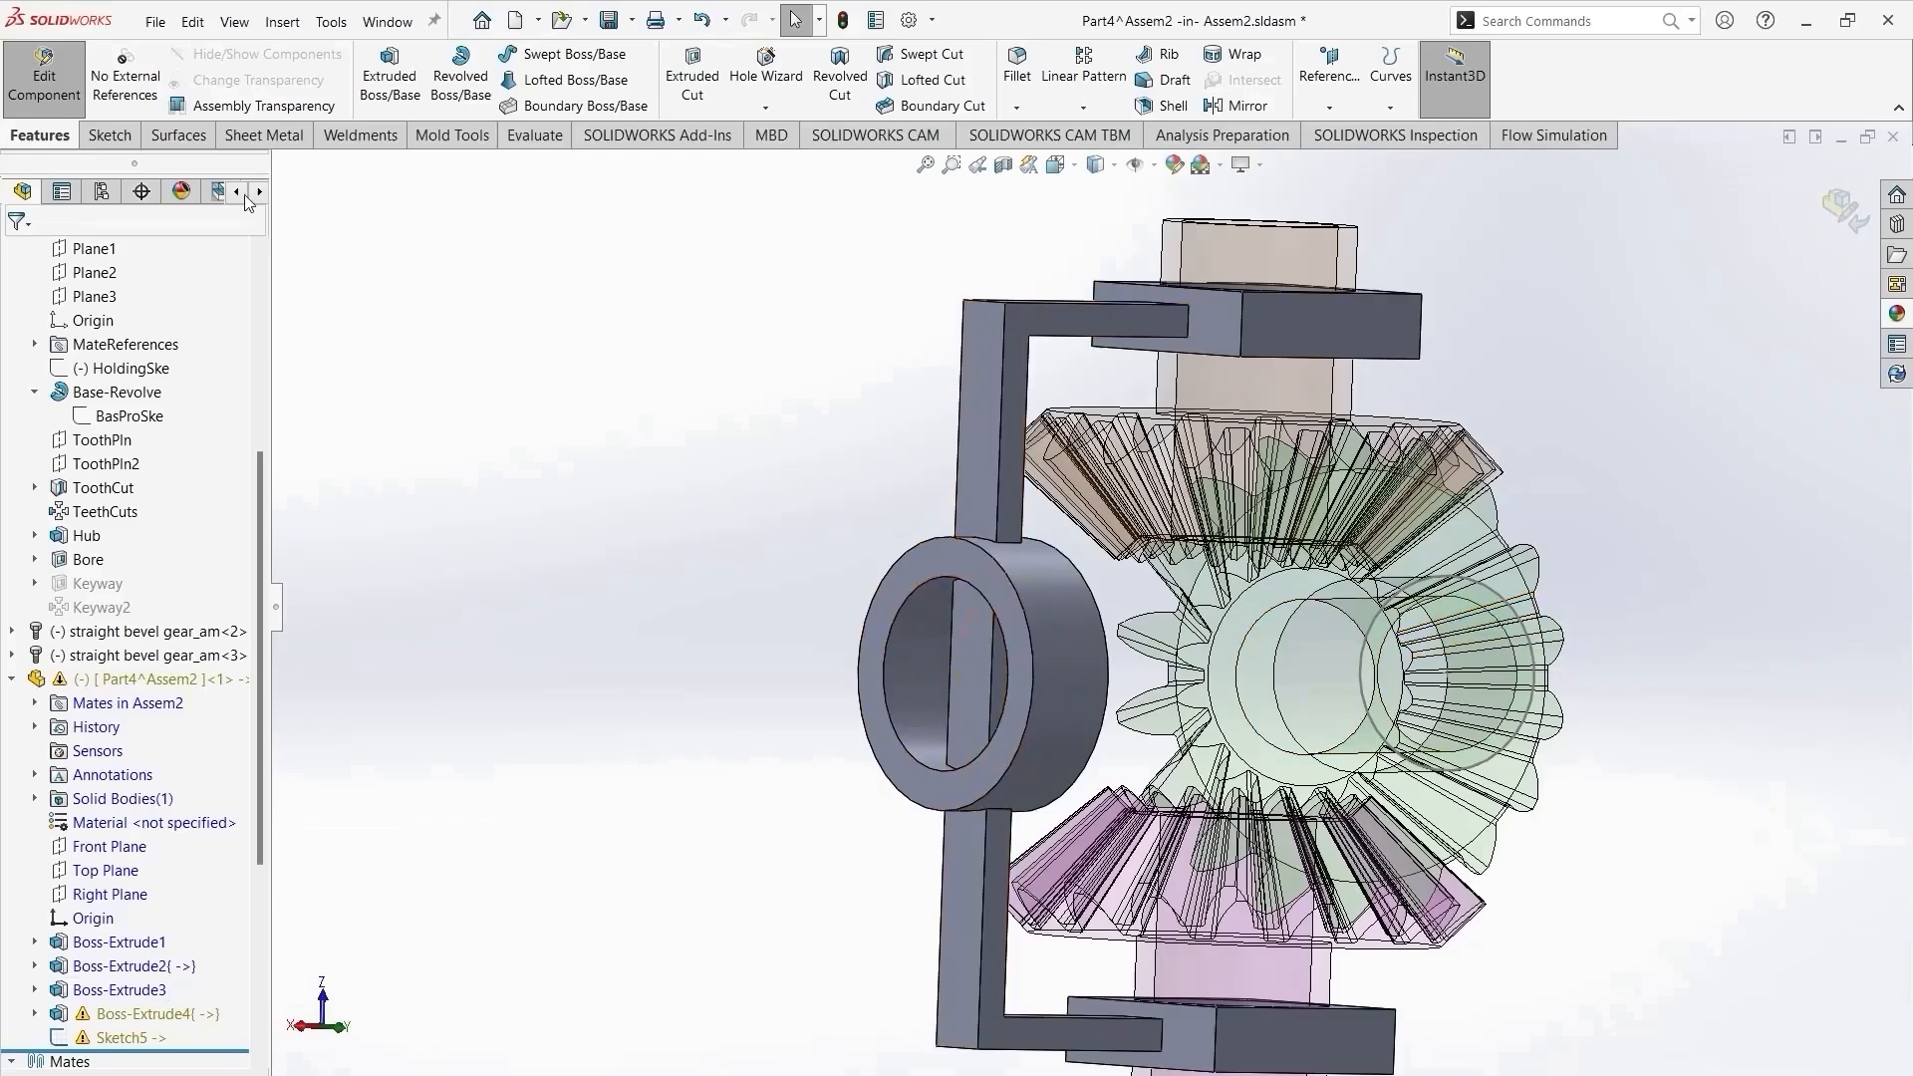
{"action": "left_click", "coordinate": [1844, 204]}
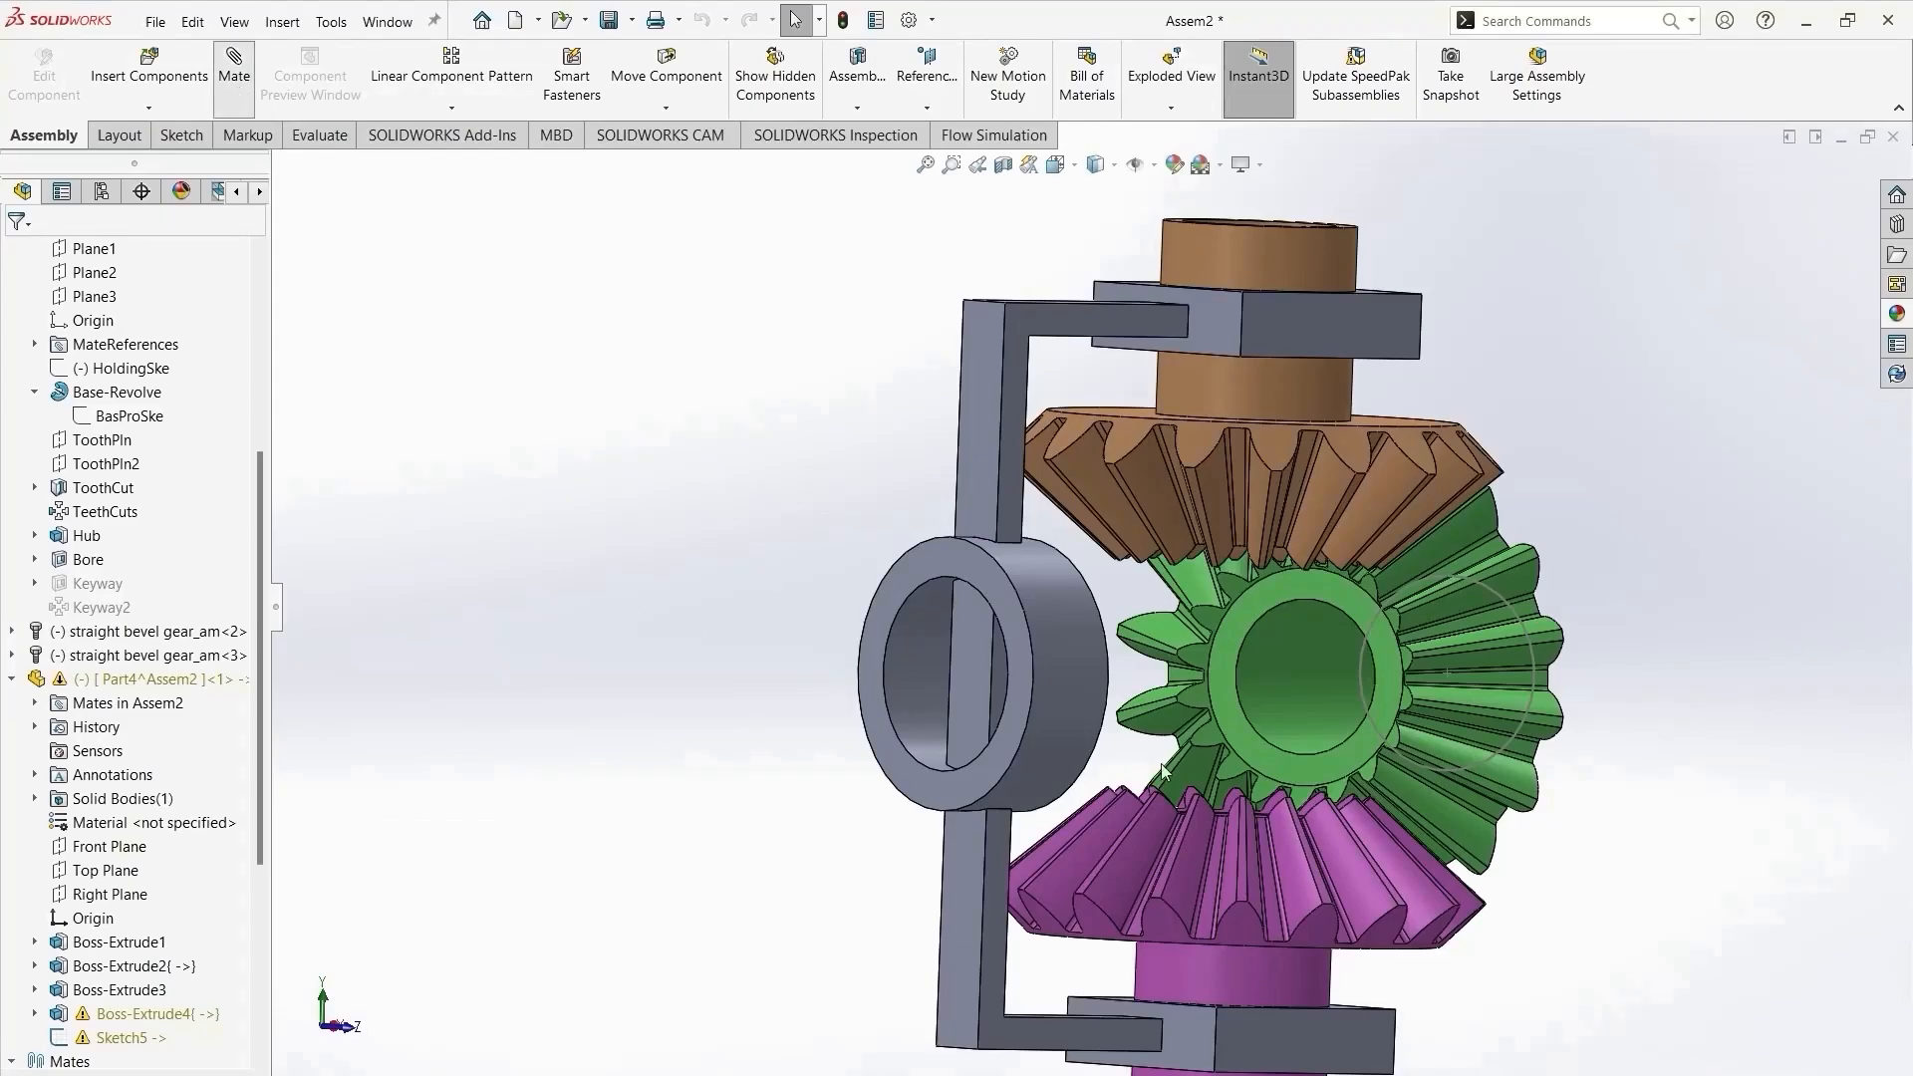
{"action": "left_click", "coordinate": [916, 655]}
{"action": "scroll", "coordinate": [1653, 1020], "scroll_direction": "up", "scroll_amount": 3}
{"action": "middle_click_drag", "start_coordinate": [1653, 1020], "coordinate": [1319, 1016]}
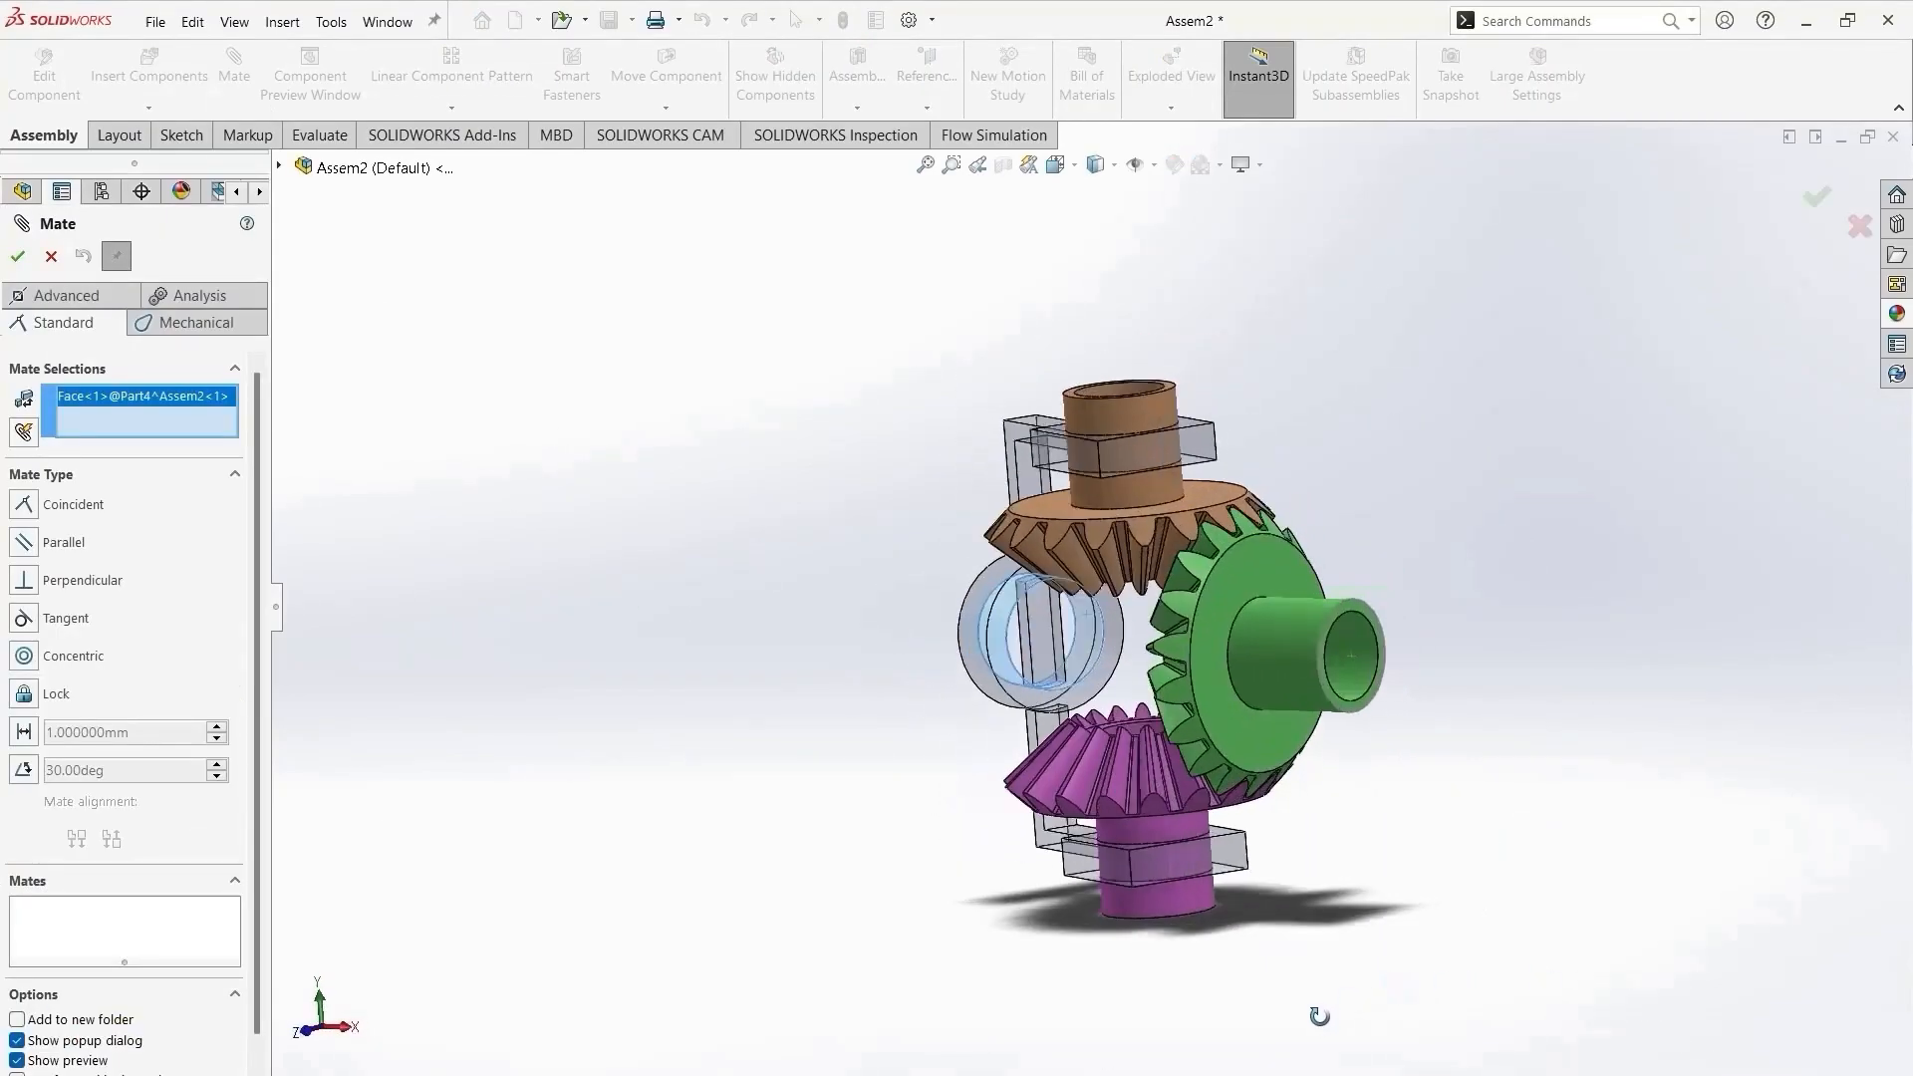
{"action": "left_click", "coordinate": [1286, 654]}
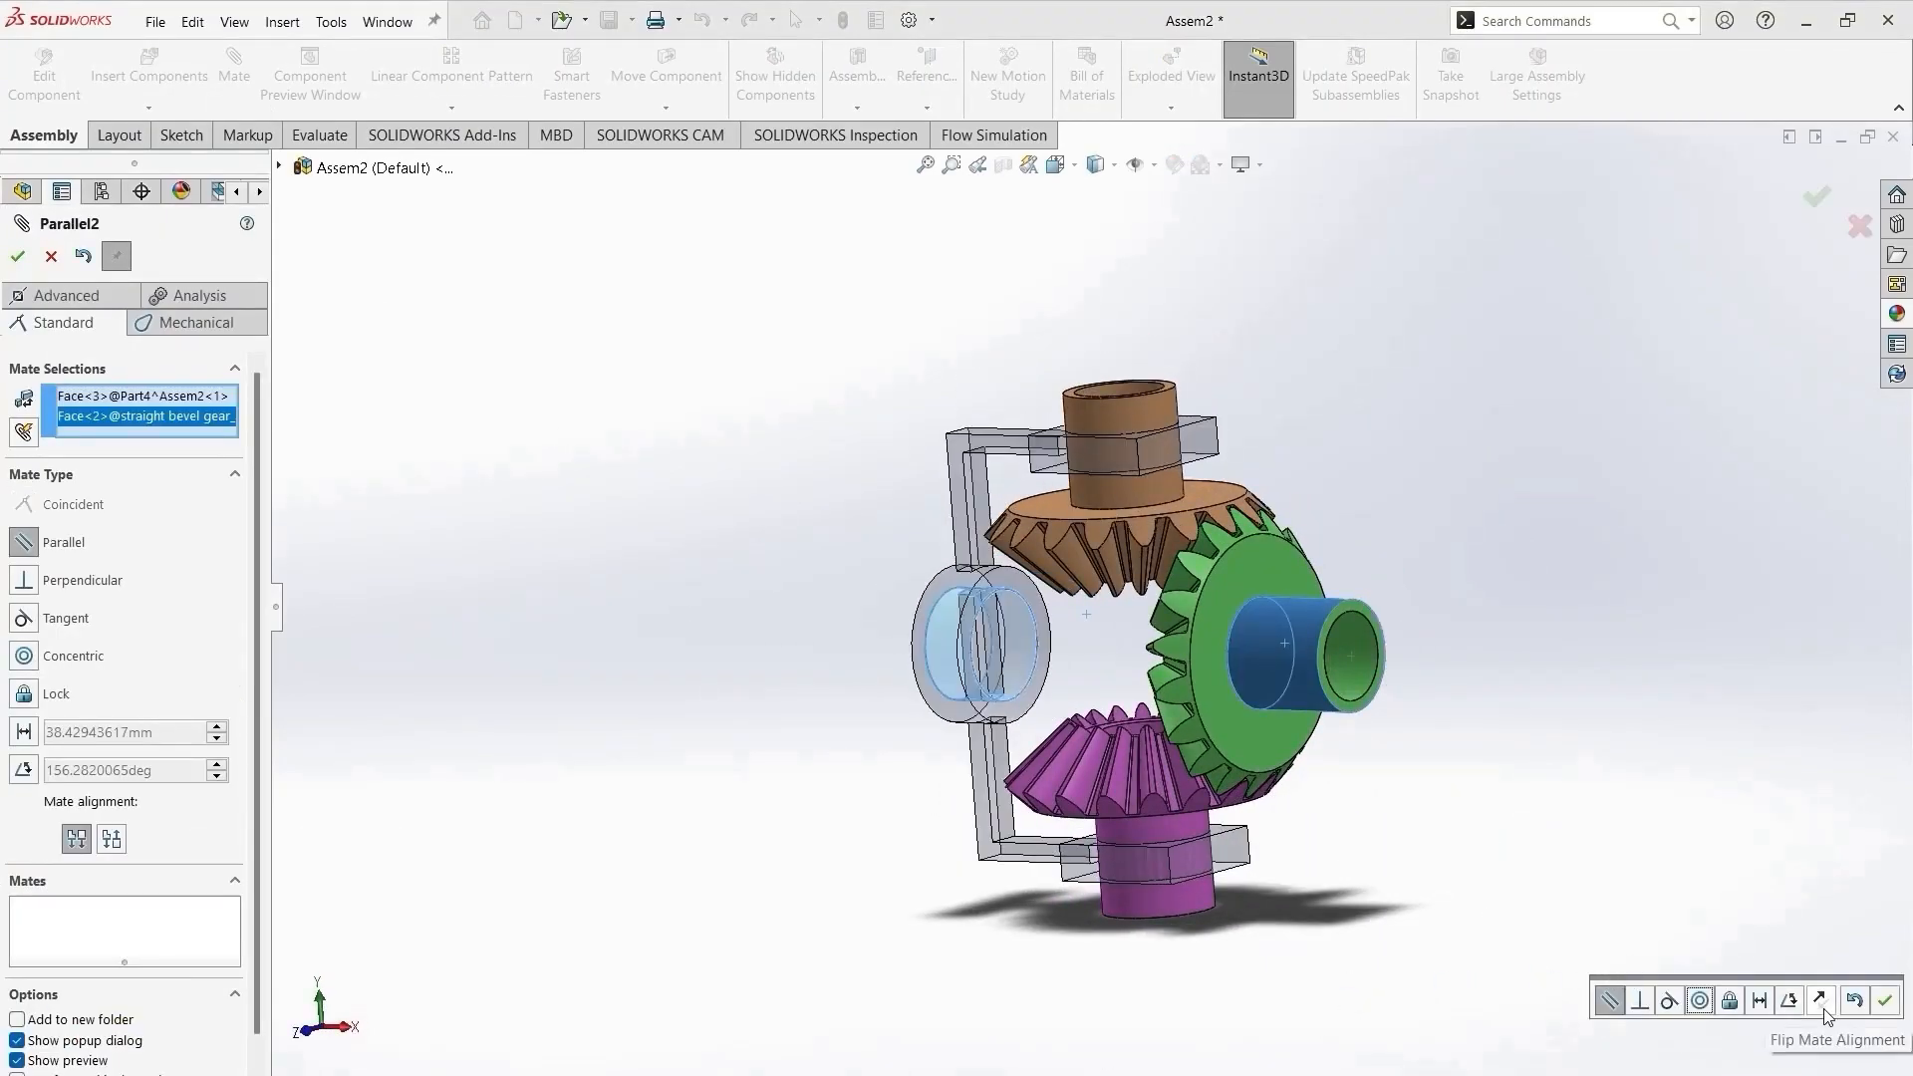
{"action": "left_click", "coordinate": [1821, 1004]}
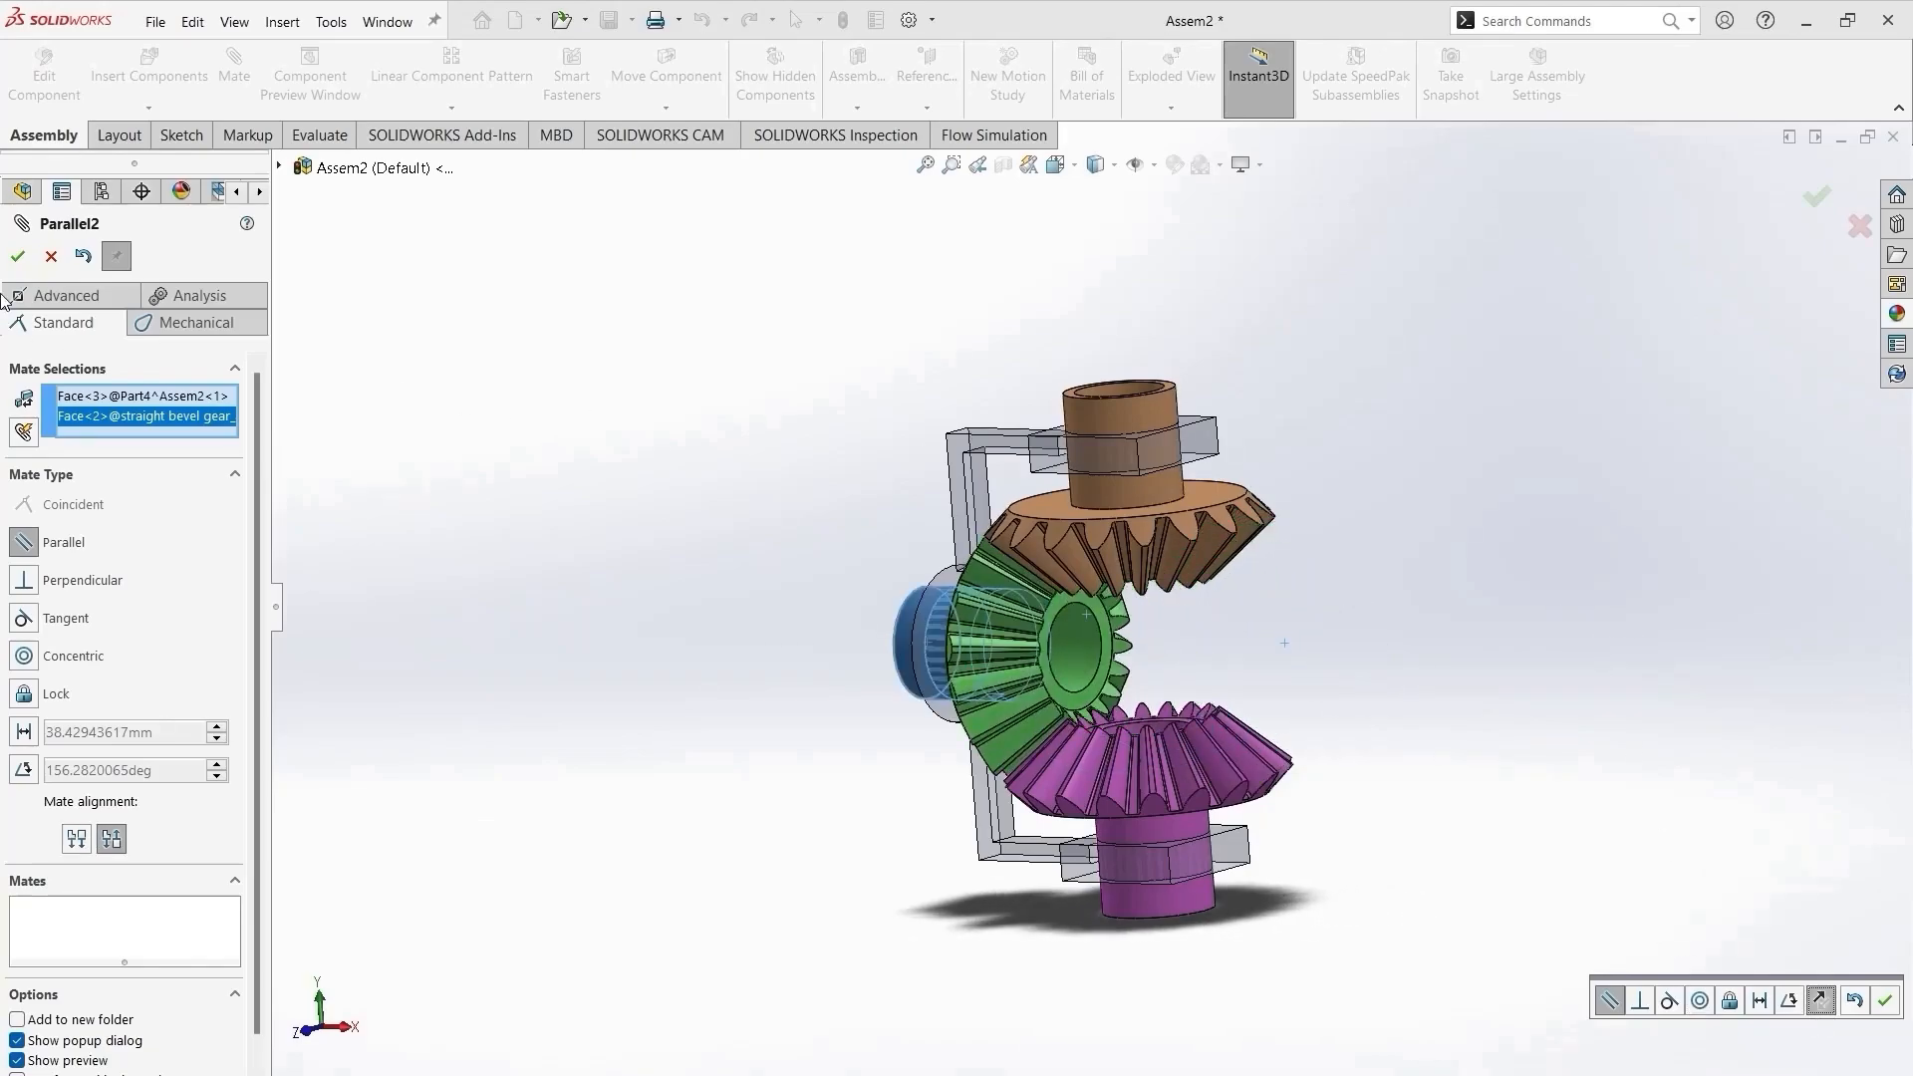
{"action": "left_click", "coordinate": [51, 256]}
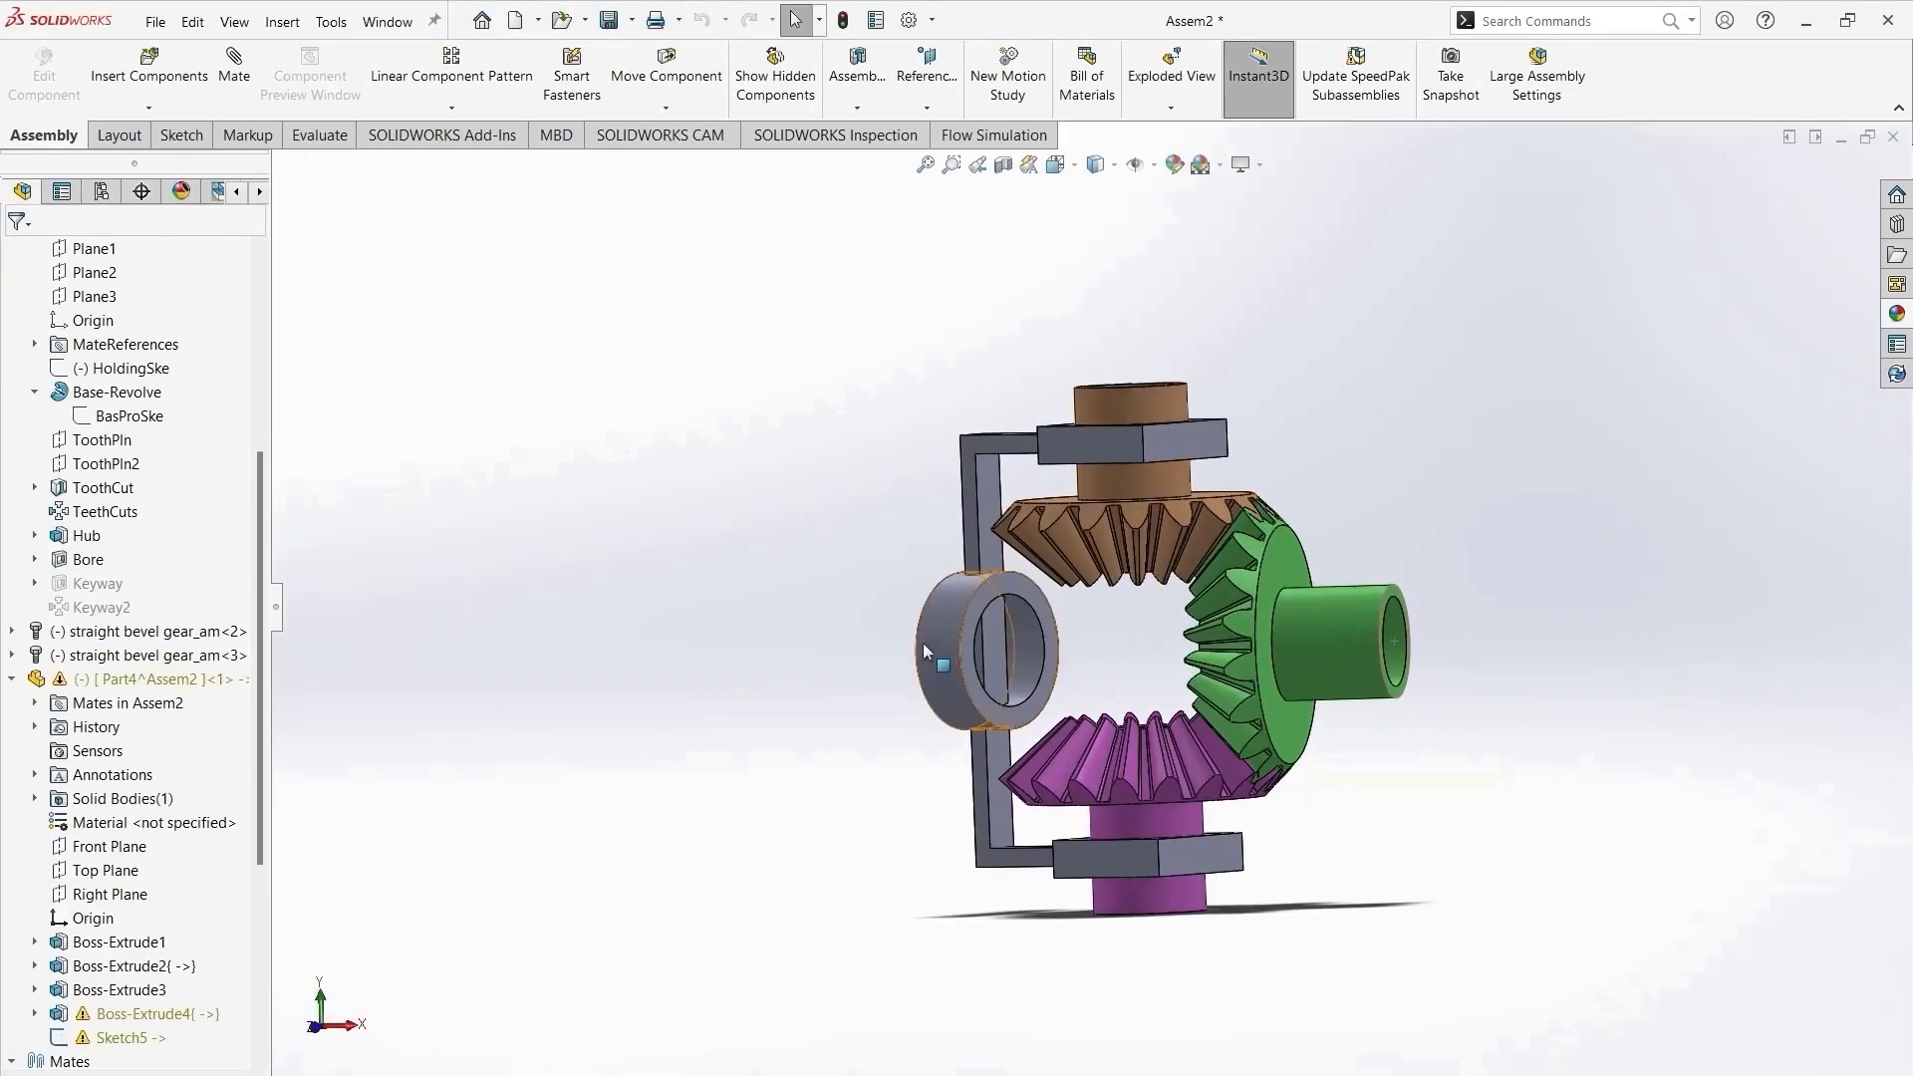
Swing the bracket around to the green gear's hub and delete the leftover Sketch5 from the bracket.
{"action": "left_click_drag", "start_coordinate": [923, 650], "coordinate": [1419, 707]}
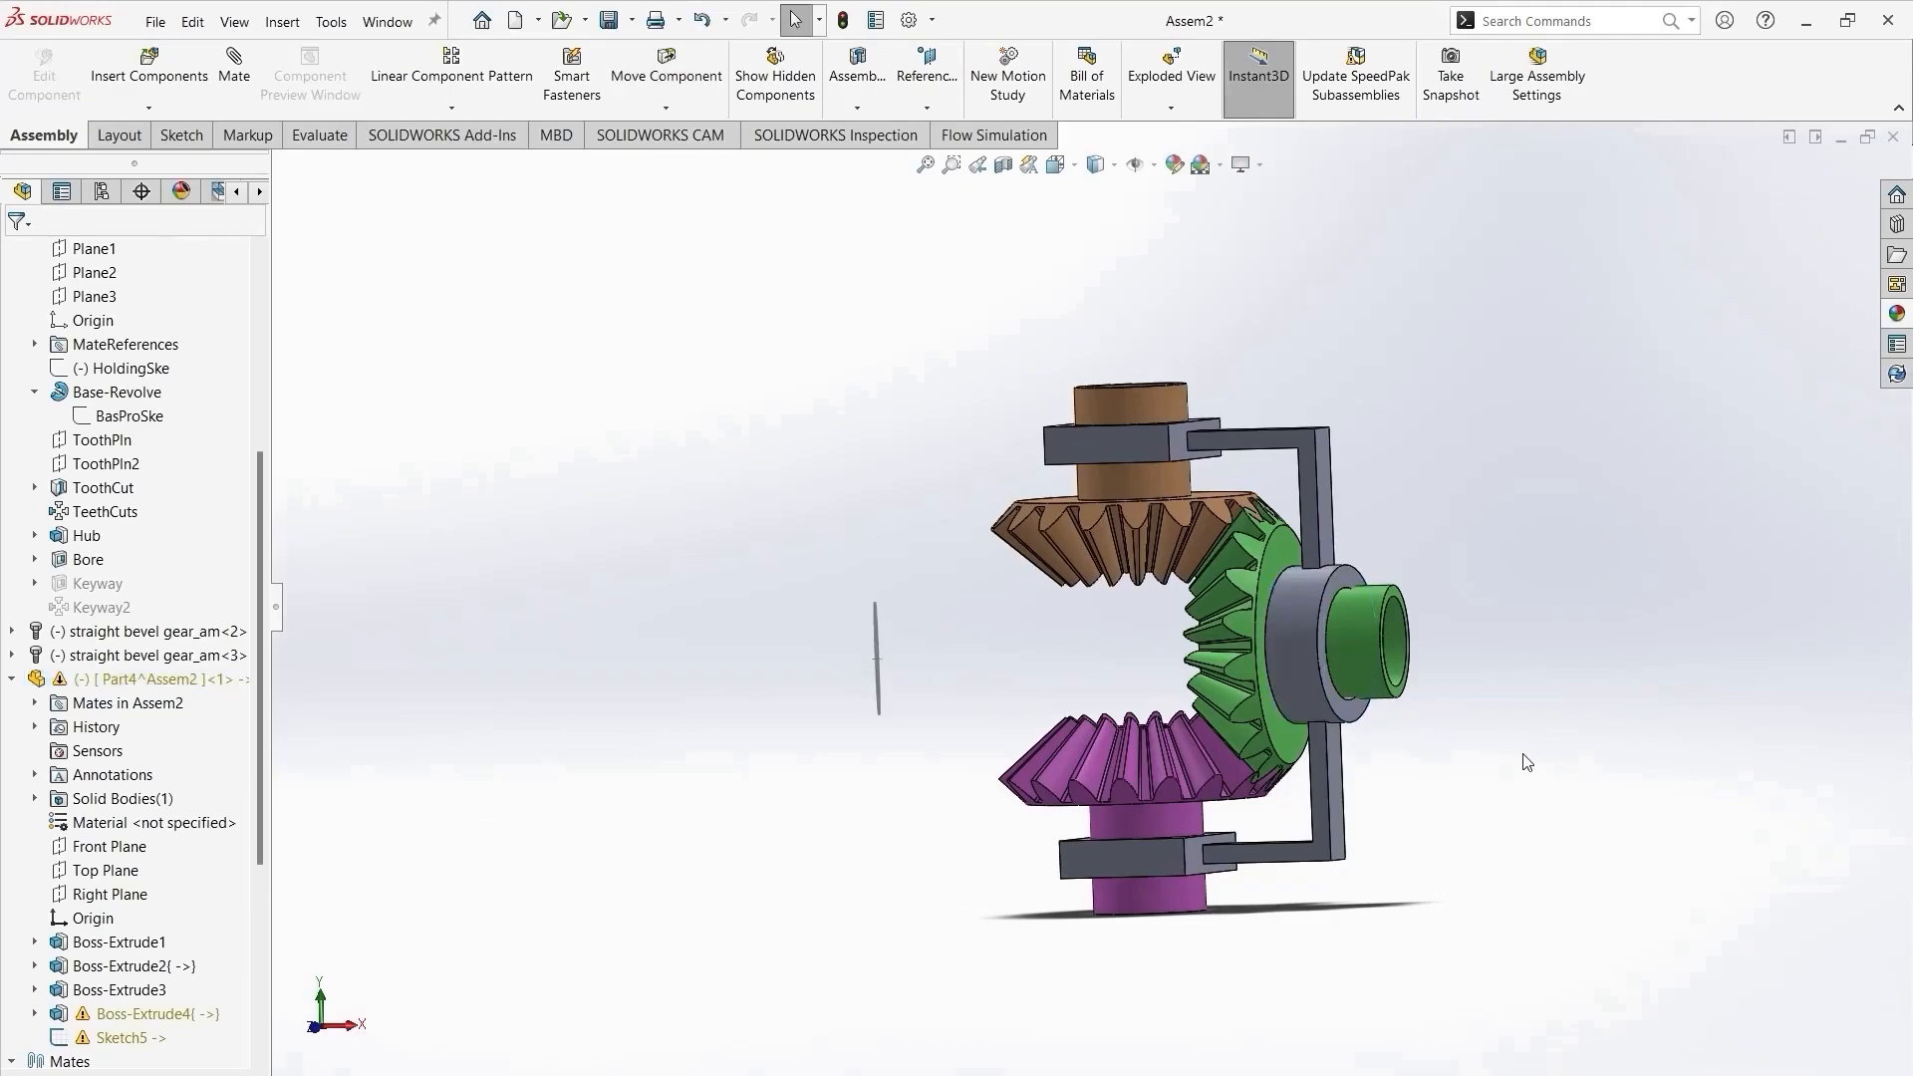
{"action": "middle_click_drag", "start_coordinate": [1527, 762], "coordinate": [865, 745]}
{"action": "left_click", "coordinate": [874, 665]}
{"action": "key", "text": "Delete"}
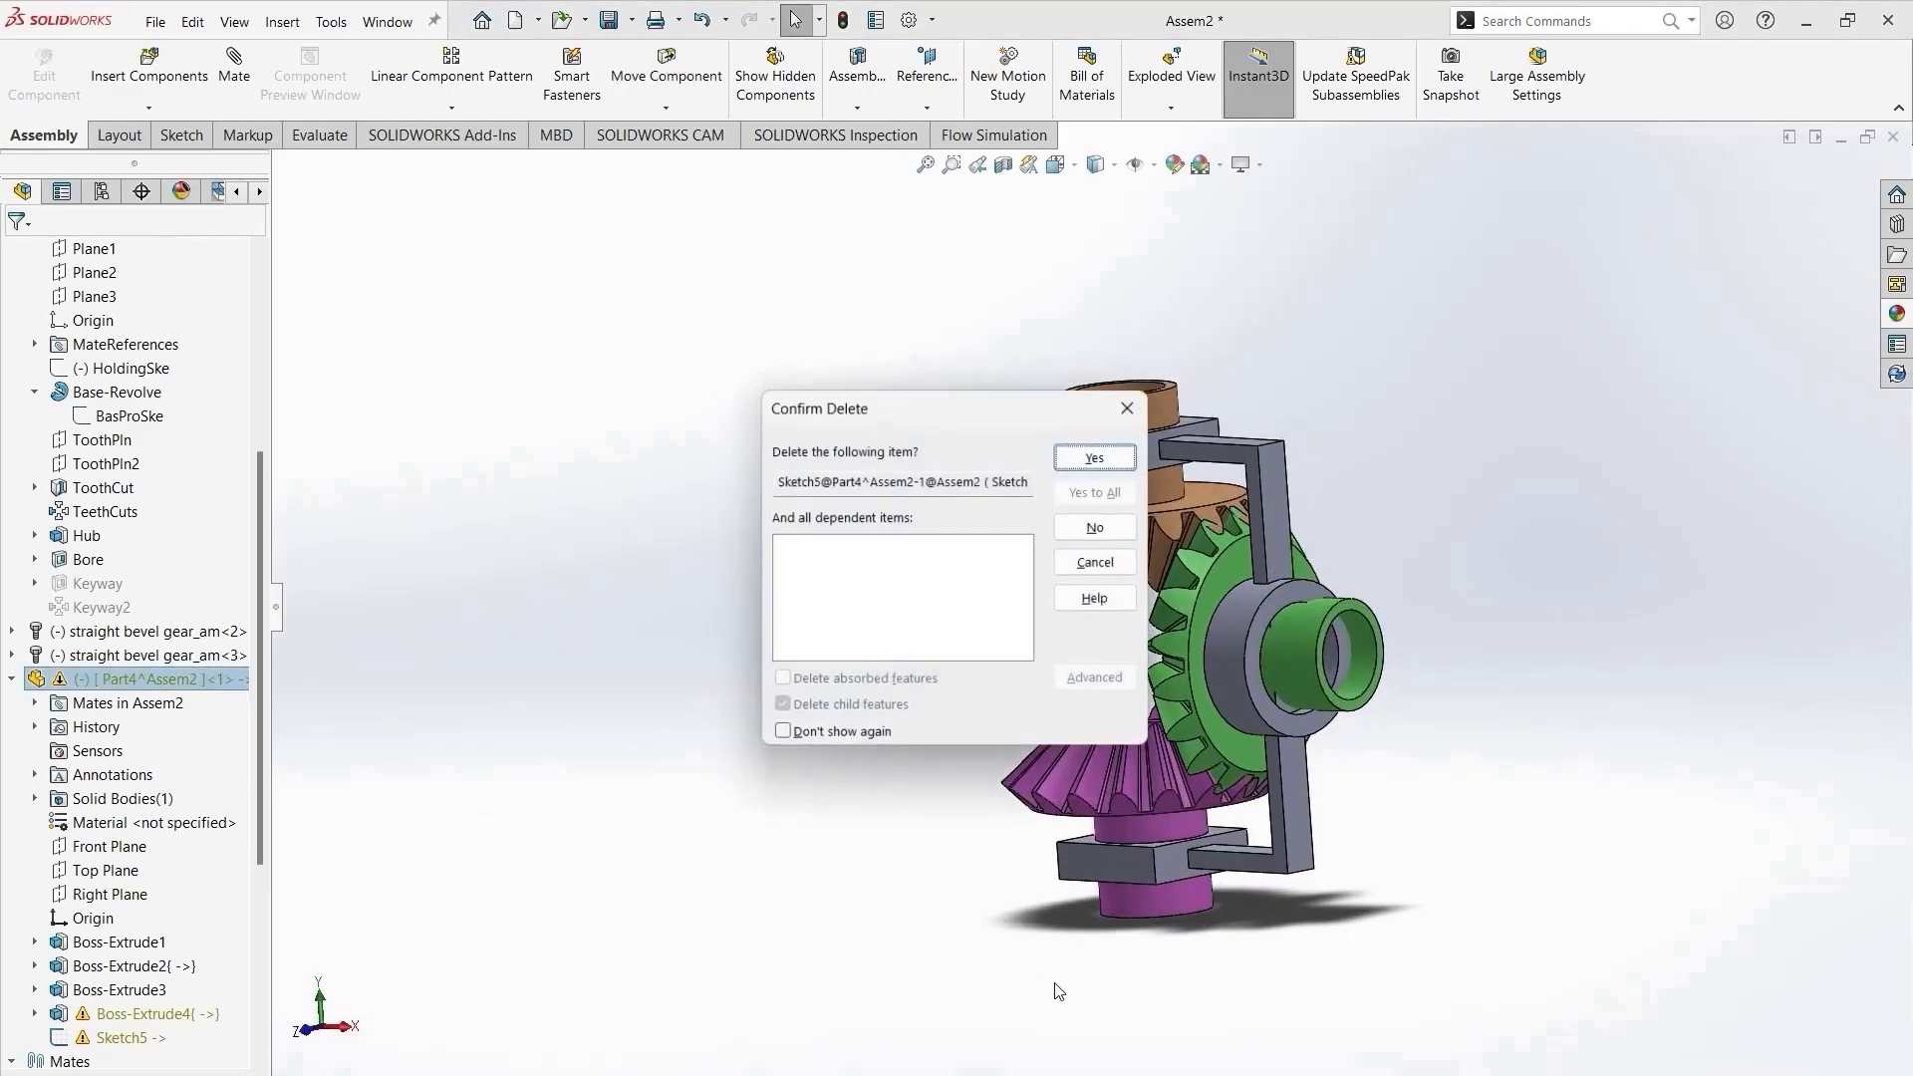
{"action": "key", "text": "Return"}
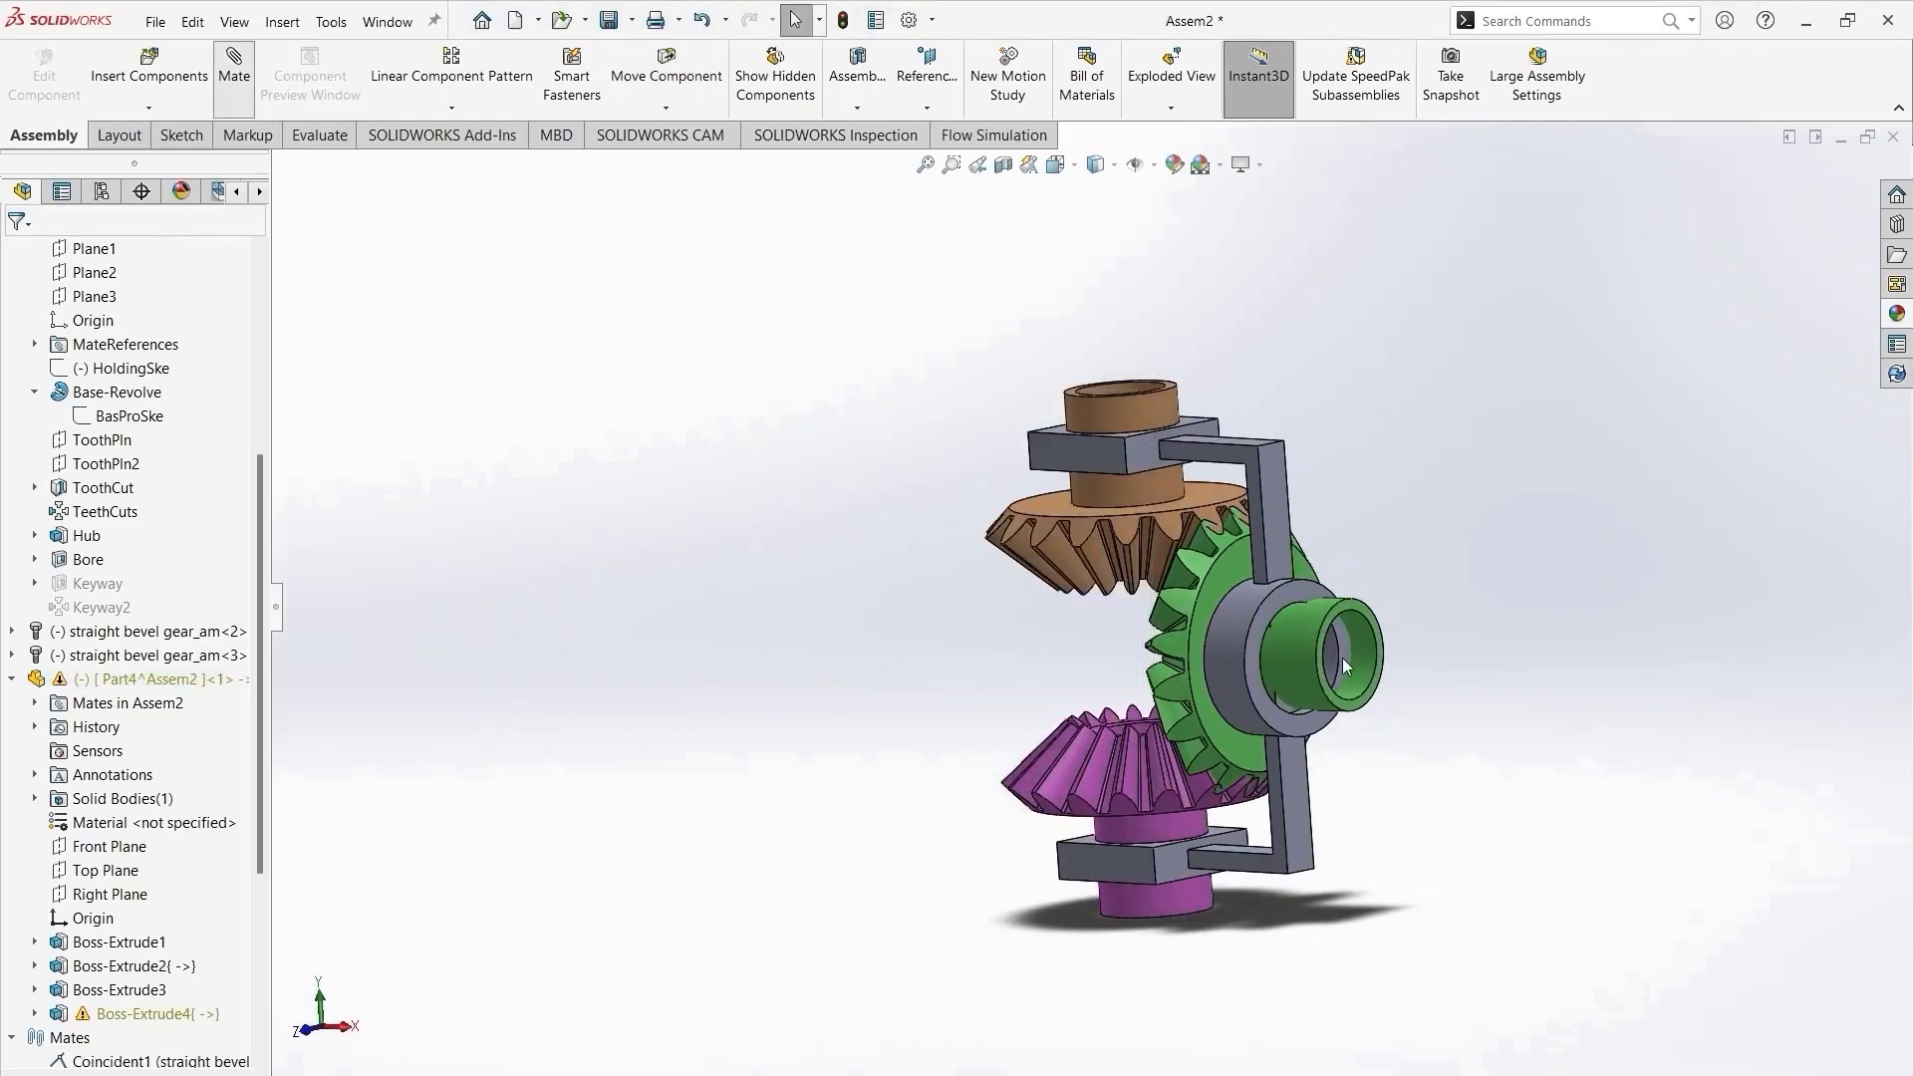
Add a Concentric mate between the green gear's hub and the inner face of the bracket's ring, and rebuild the assembly.
{"action": "scroll", "coordinate": [1340, 682], "scroll_direction": "down", "scroll_amount": 7}
{"action": "left_click", "coordinate": [1253, 719]}
{"action": "middle_click_drag", "start_coordinate": [1251, 800], "coordinate": [1068, 805]}
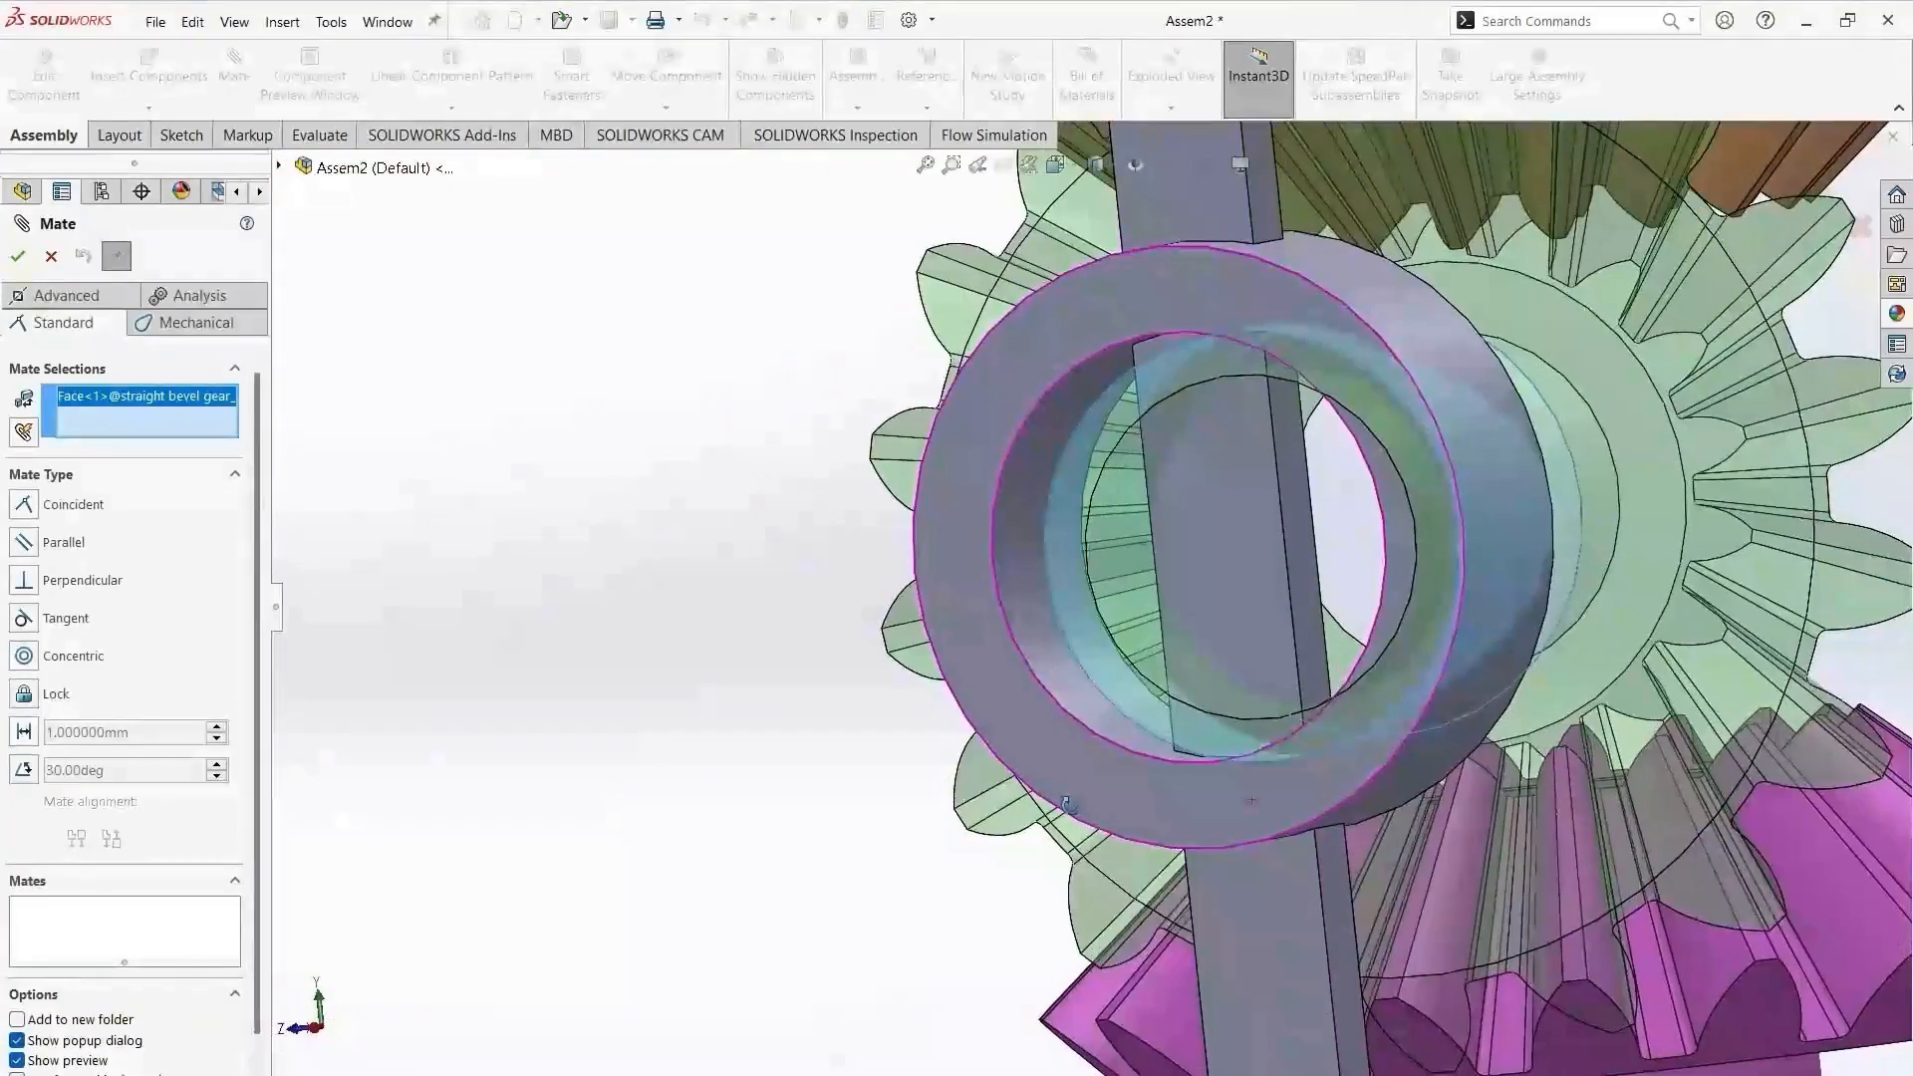
{"action": "left_click", "coordinate": [1093, 710]}
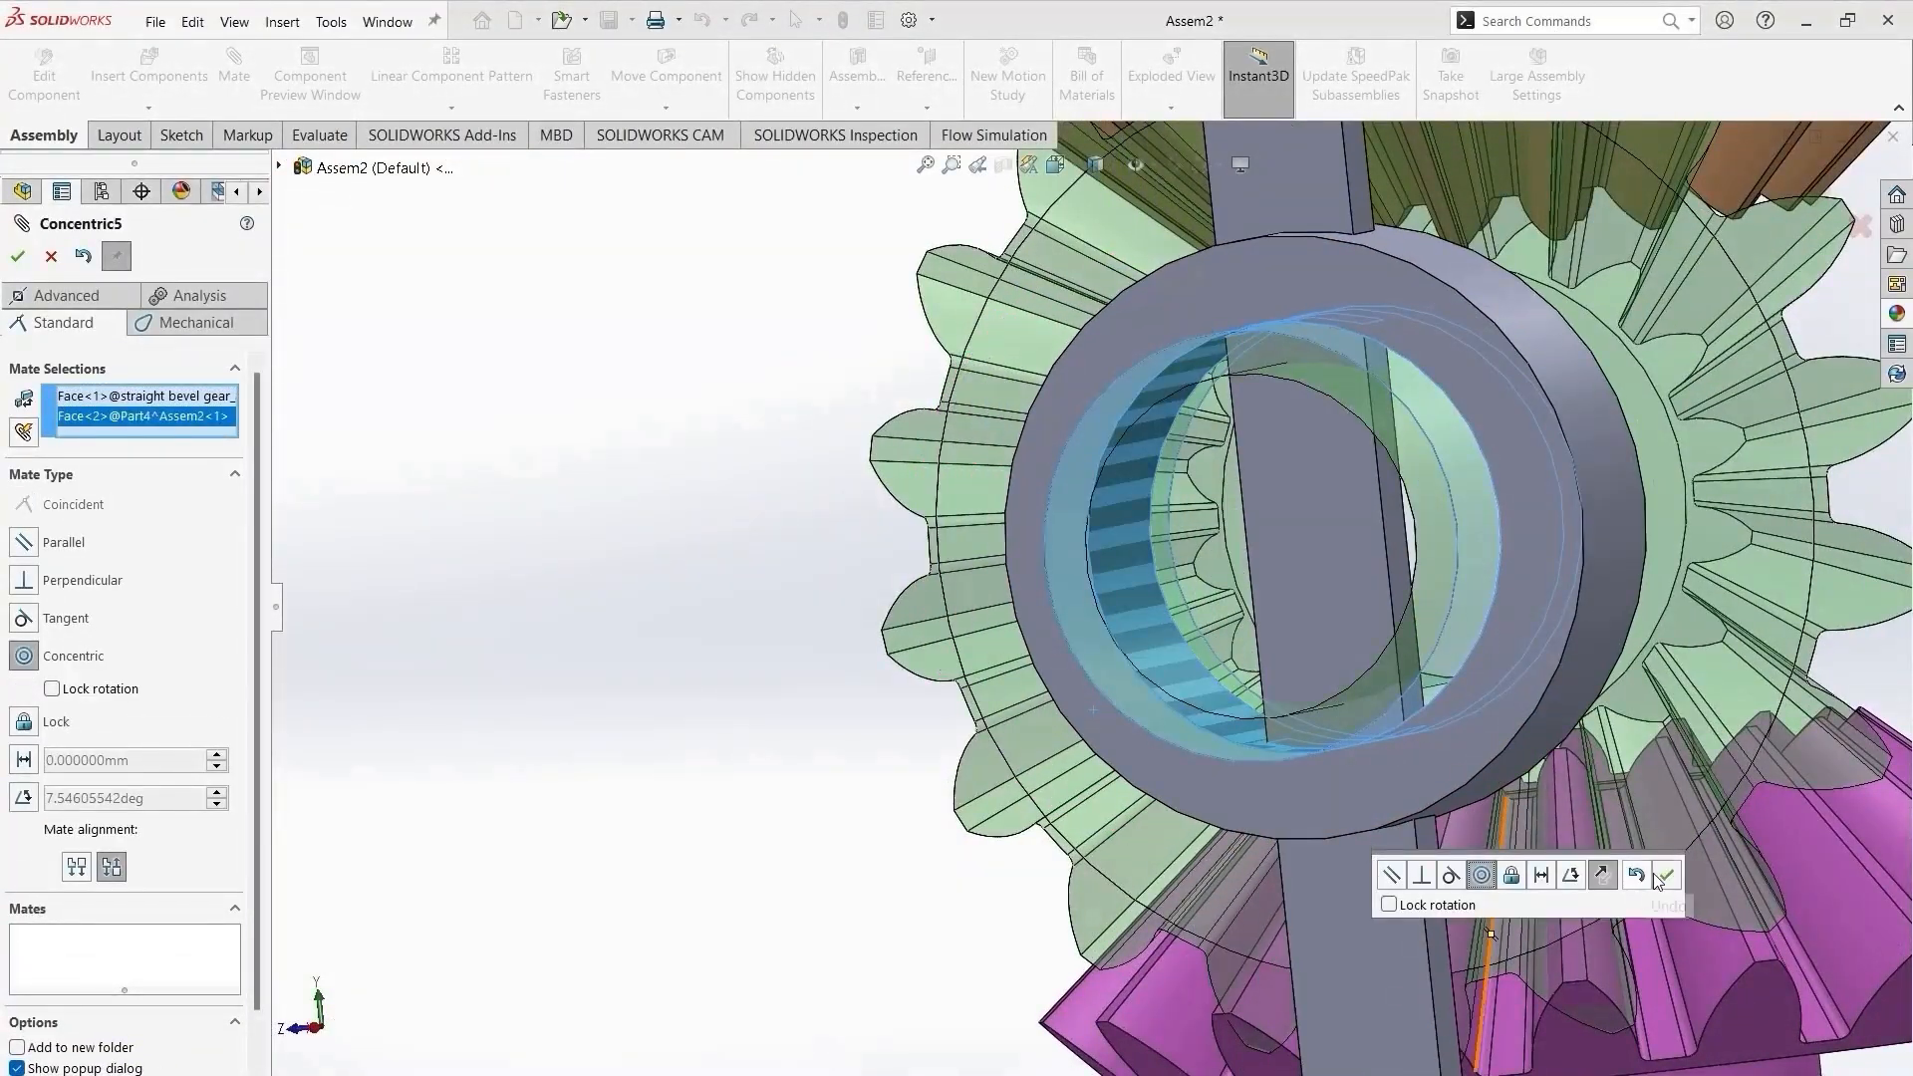
{"action": "left_click", "coordinate": [1659, 879]}
{"action": "left_click", "coordinate": [18, 256]}
{"action": "scroll", "coordinate": [1097, 603], "scroll_direction": "up", "scroll_amount": 6}
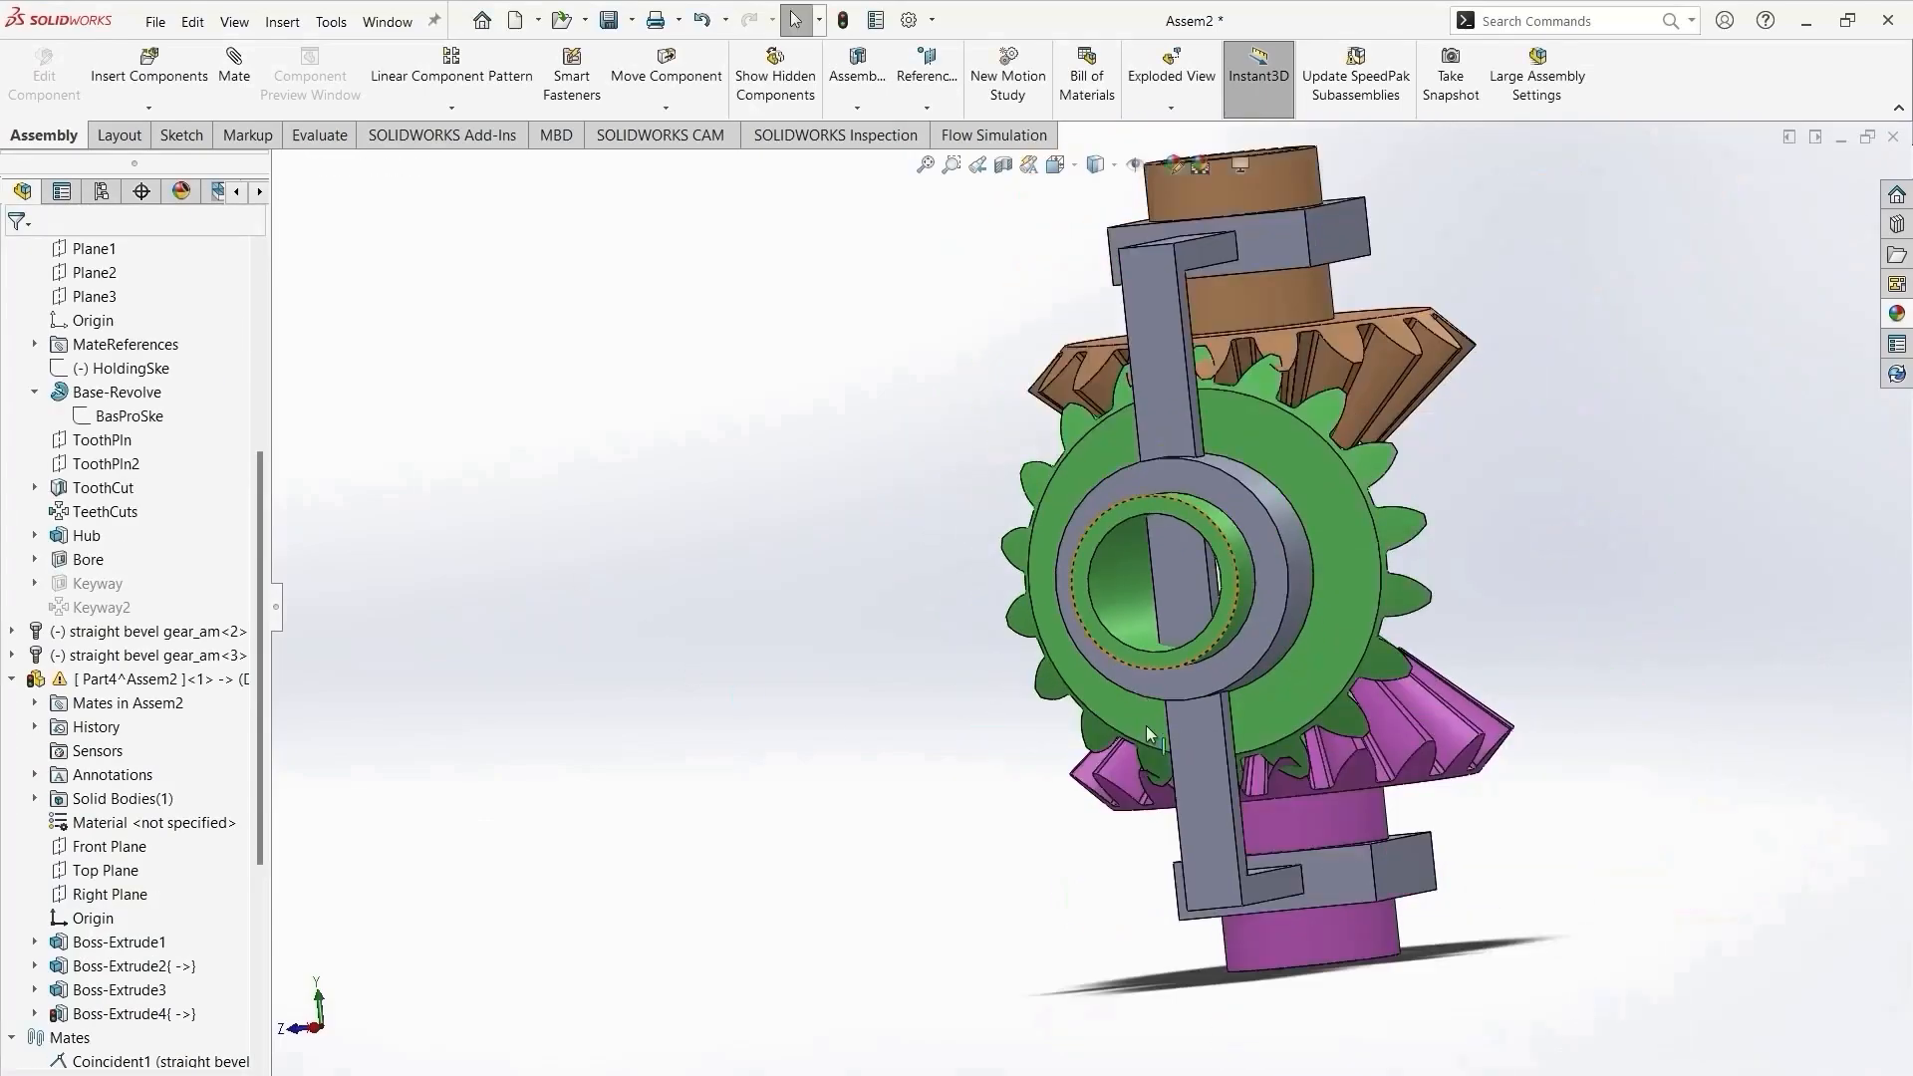
{"action": "middle_click_drag", "start_coordinate": [1146, 735], "coordinate": [1491, 769]}
{"action": "left_click", "coordinate": [1490, 770]}
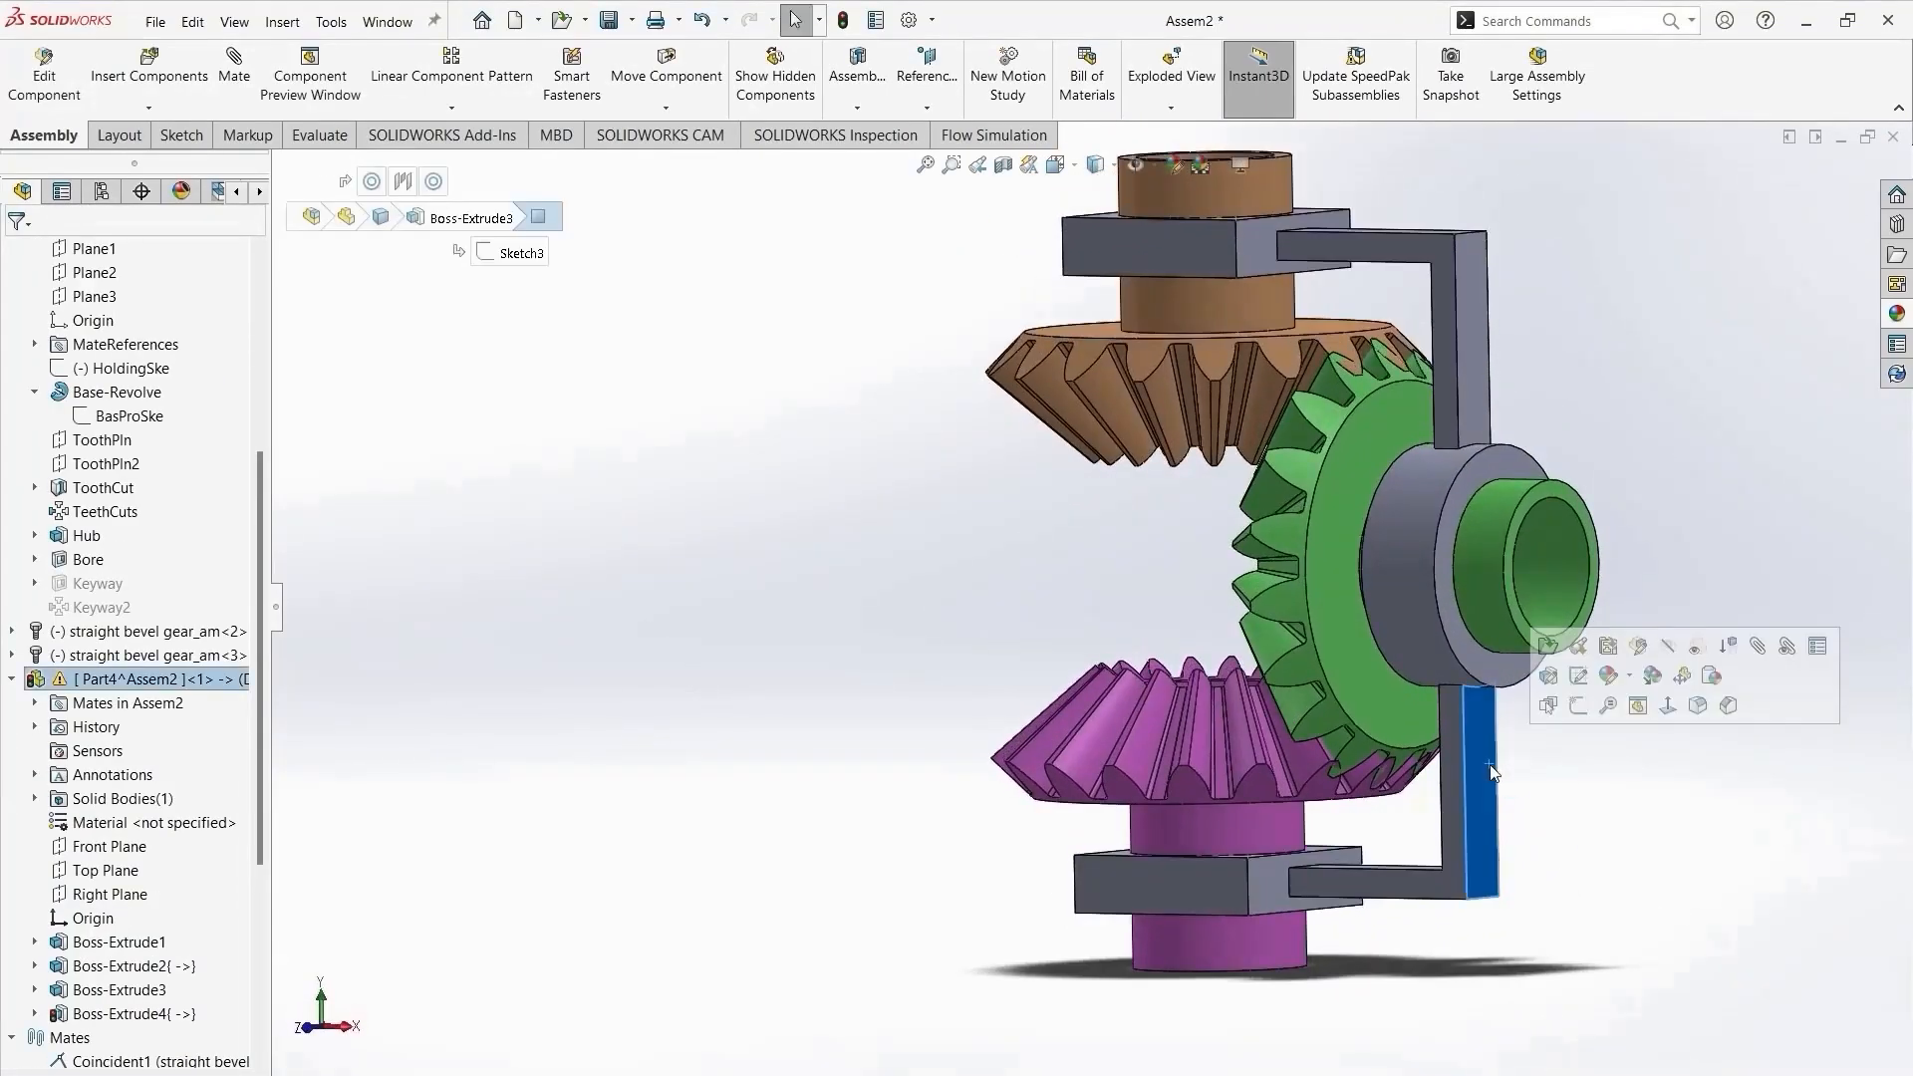
{"action": "key", "text": "Escape"}
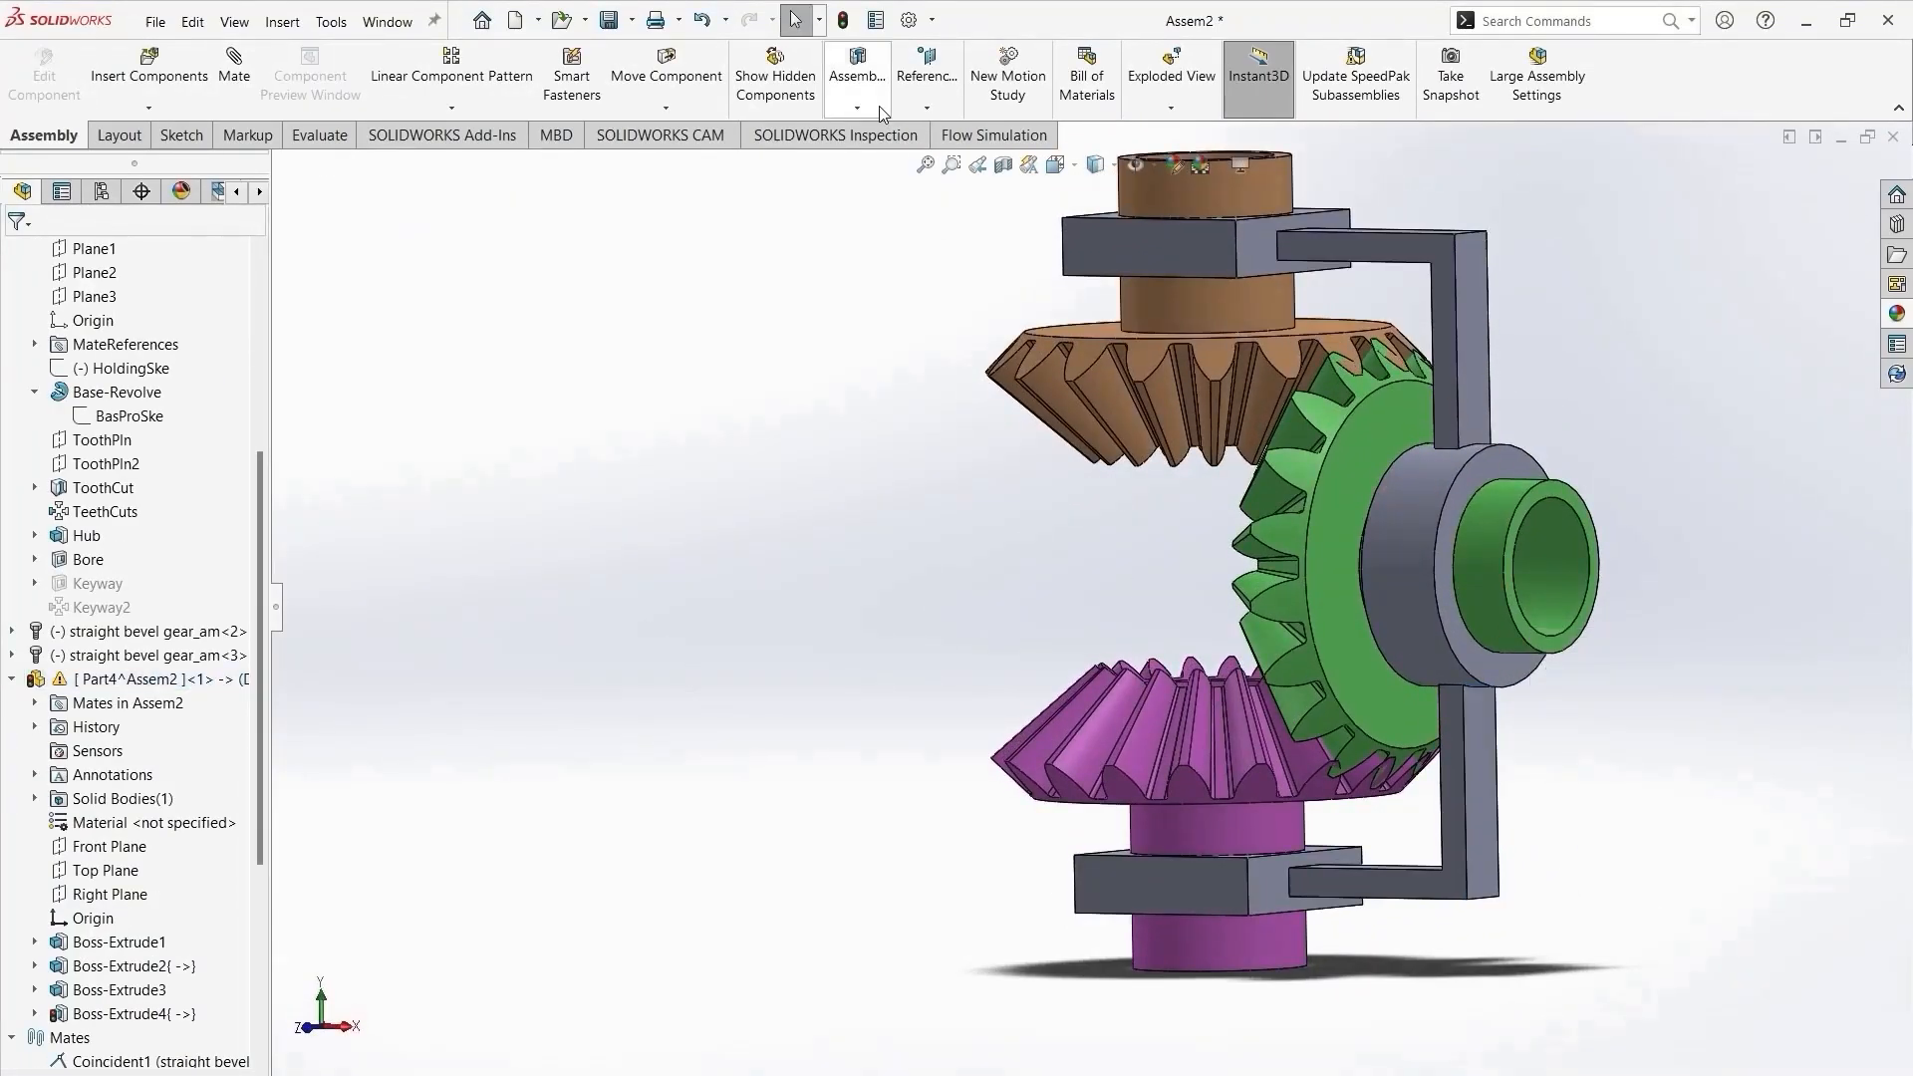
{"action": "left_click", "coordinate": [844, 21]}
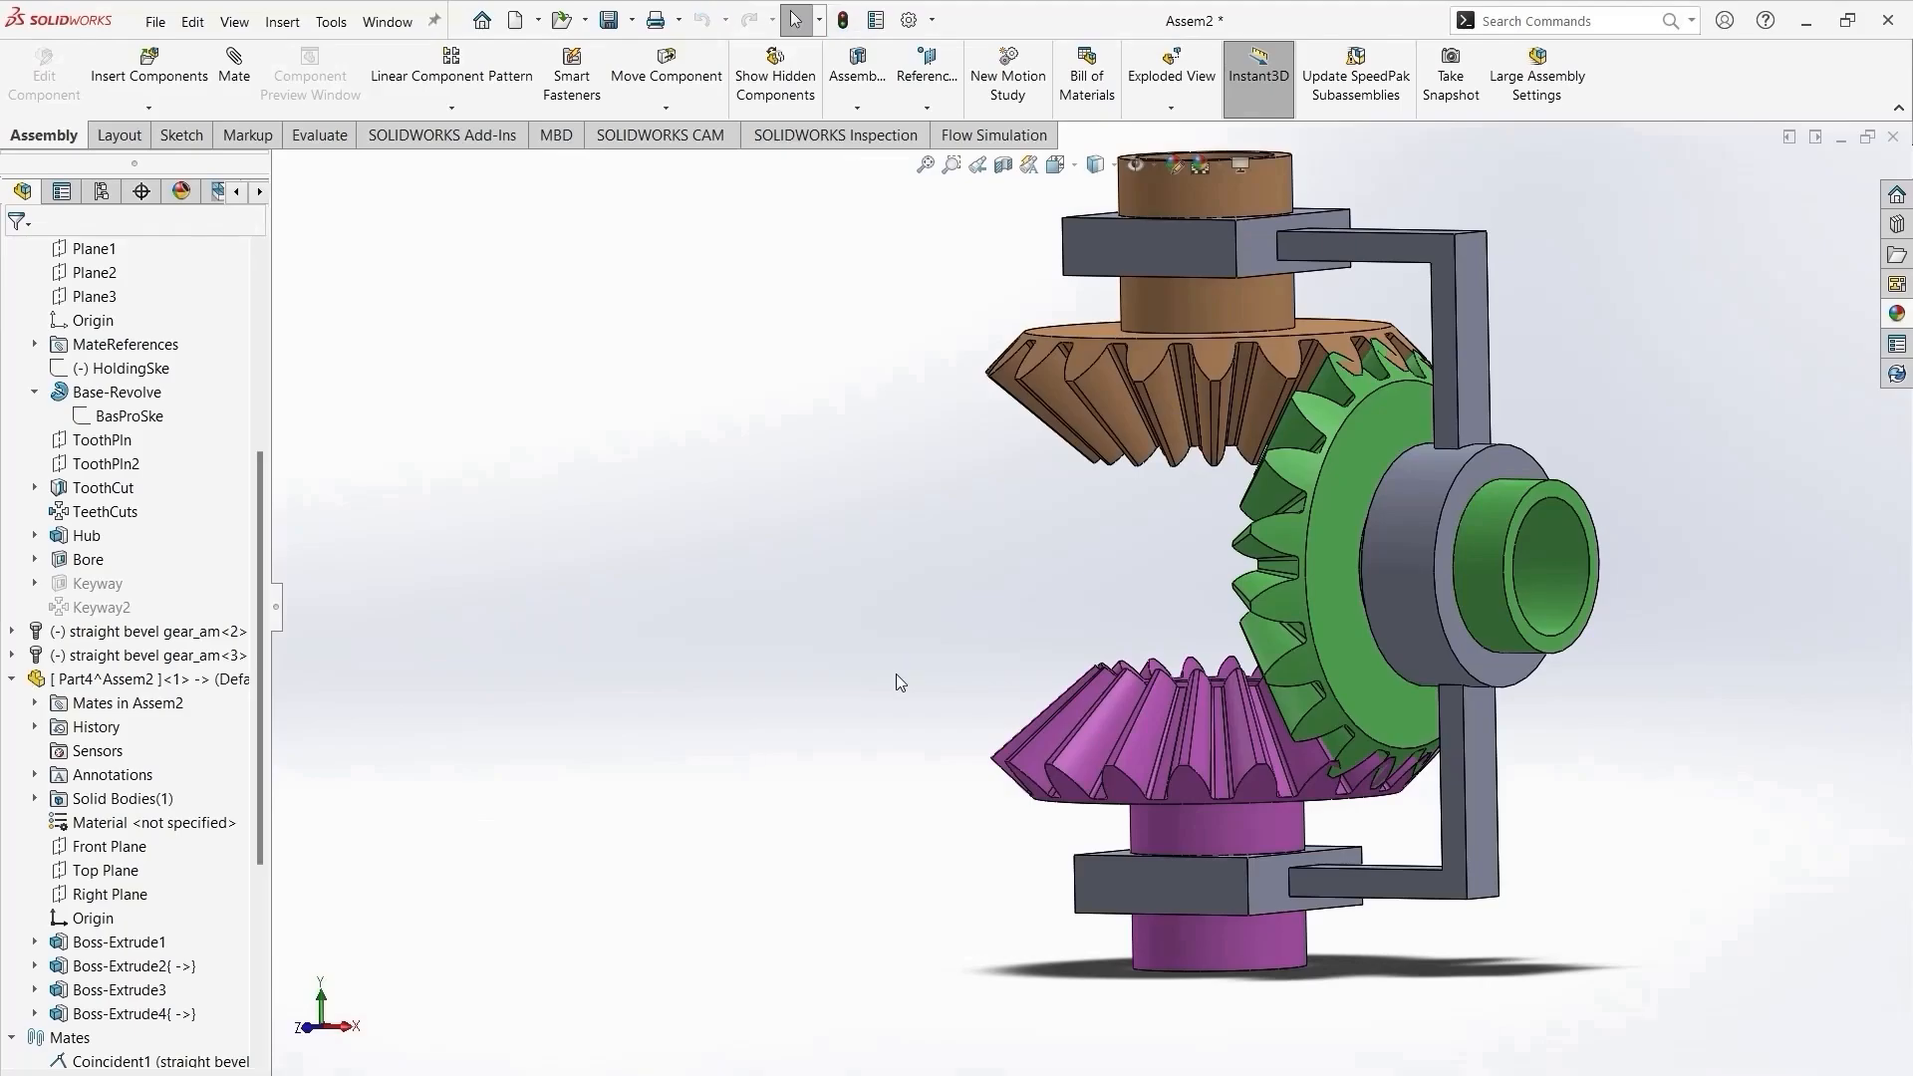
Edit the bracket in context and convert the ring's inner circular edge into a new sketch on the ring's flat face.
{"action": "scroll", "coordinate": [1524, 698], "scroll_direction": "down", "scroll_amount": 3}
{"action": "left_click", "coordinate": [1387, 756]}
{"action": "left_click", "coordinate": [1549, 668]}
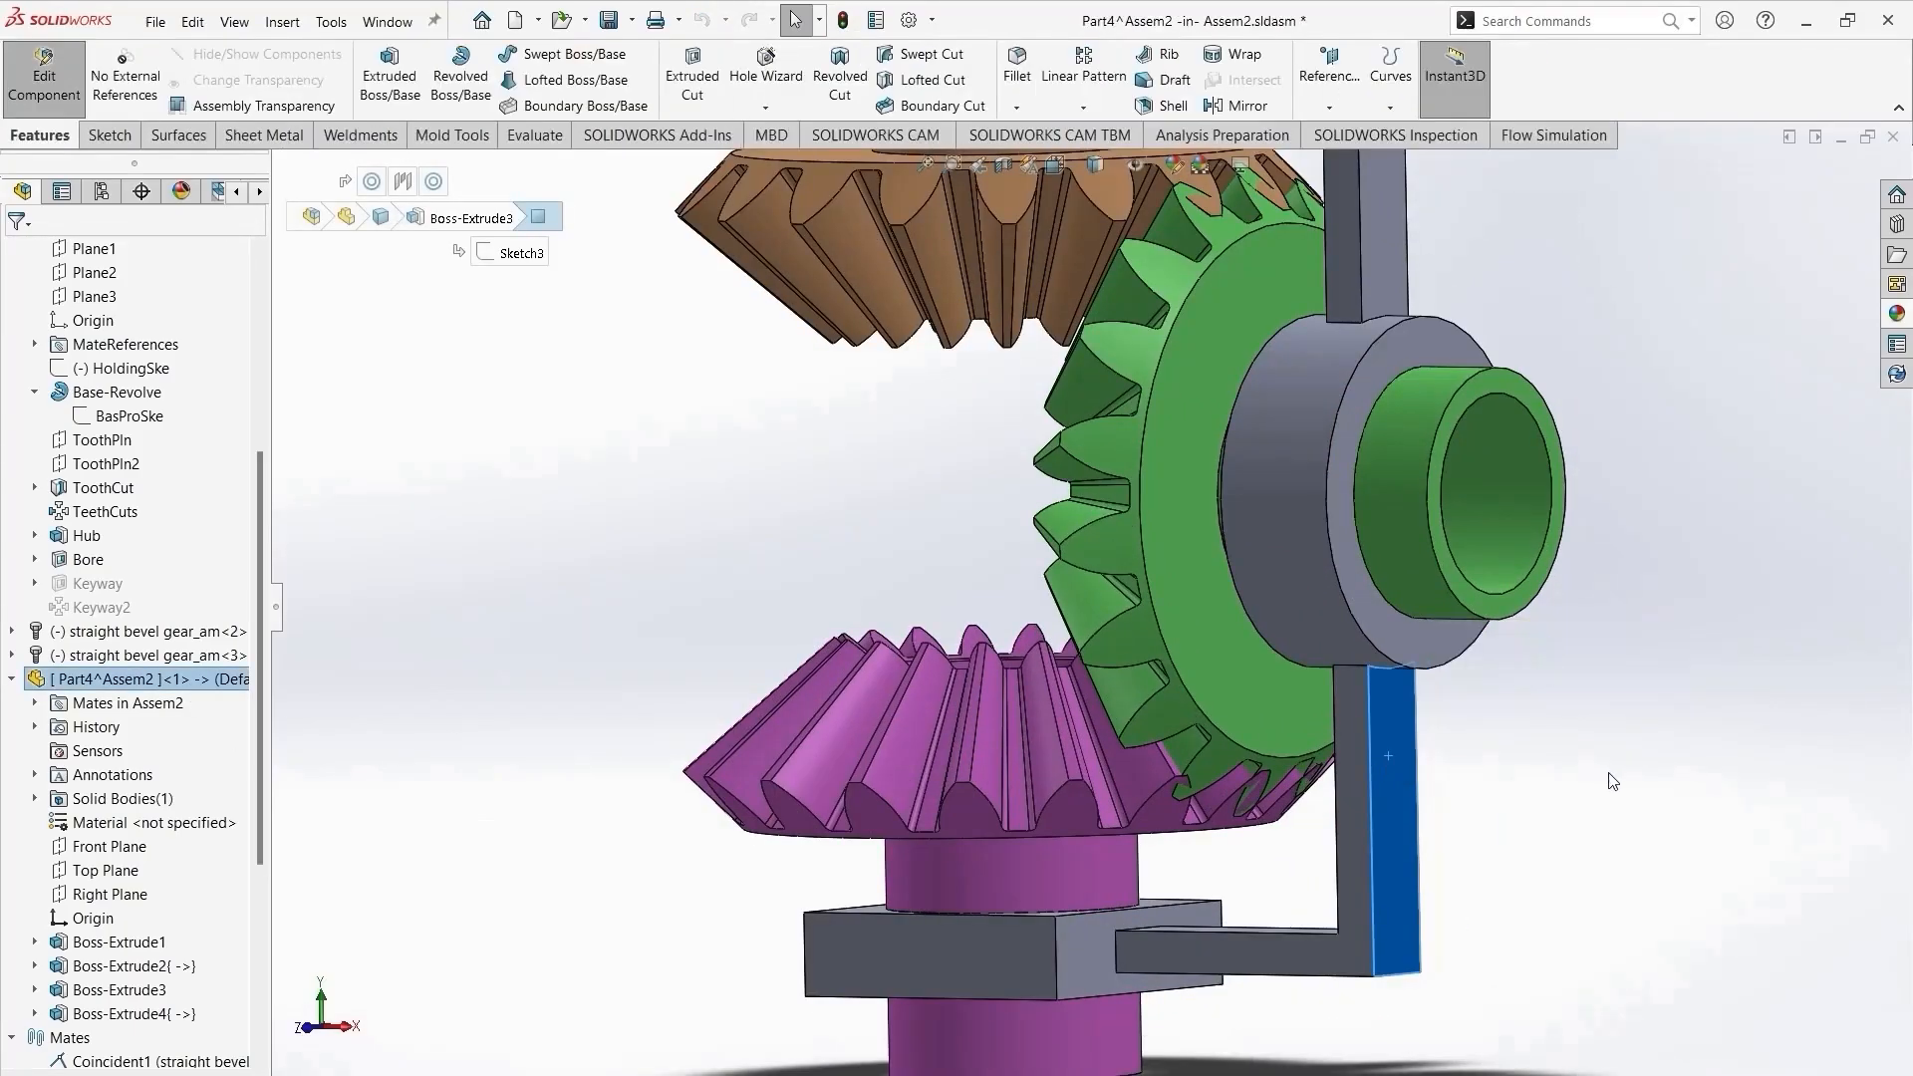
{"action": "middle_click_drag", "start_coordinate": [1613, 782], "coordinate": [1500, 827]}
{"action": "left_click", "coordinate": [1275, 623]}
{"action": "left_click", "coordinate": [1363, 573]}
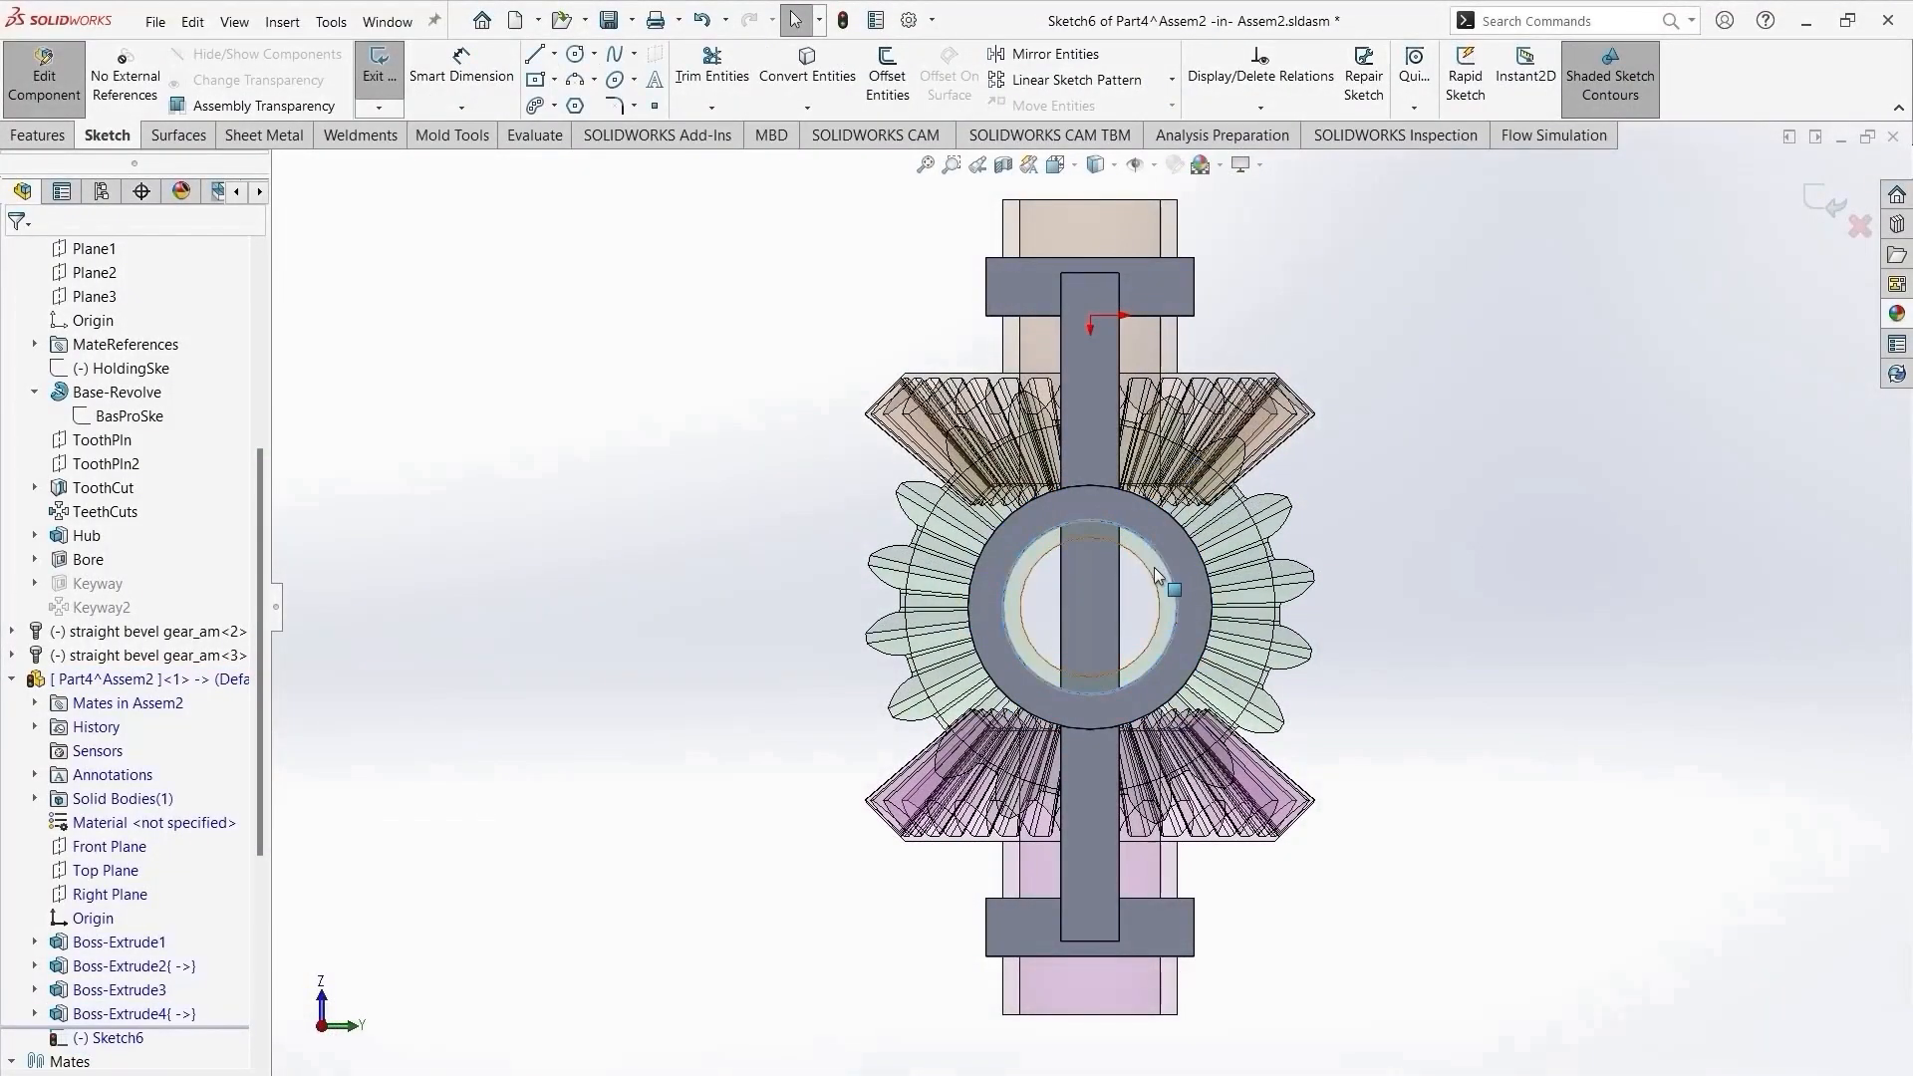
{"action": "left_click", "coordinate": [807, 65]}
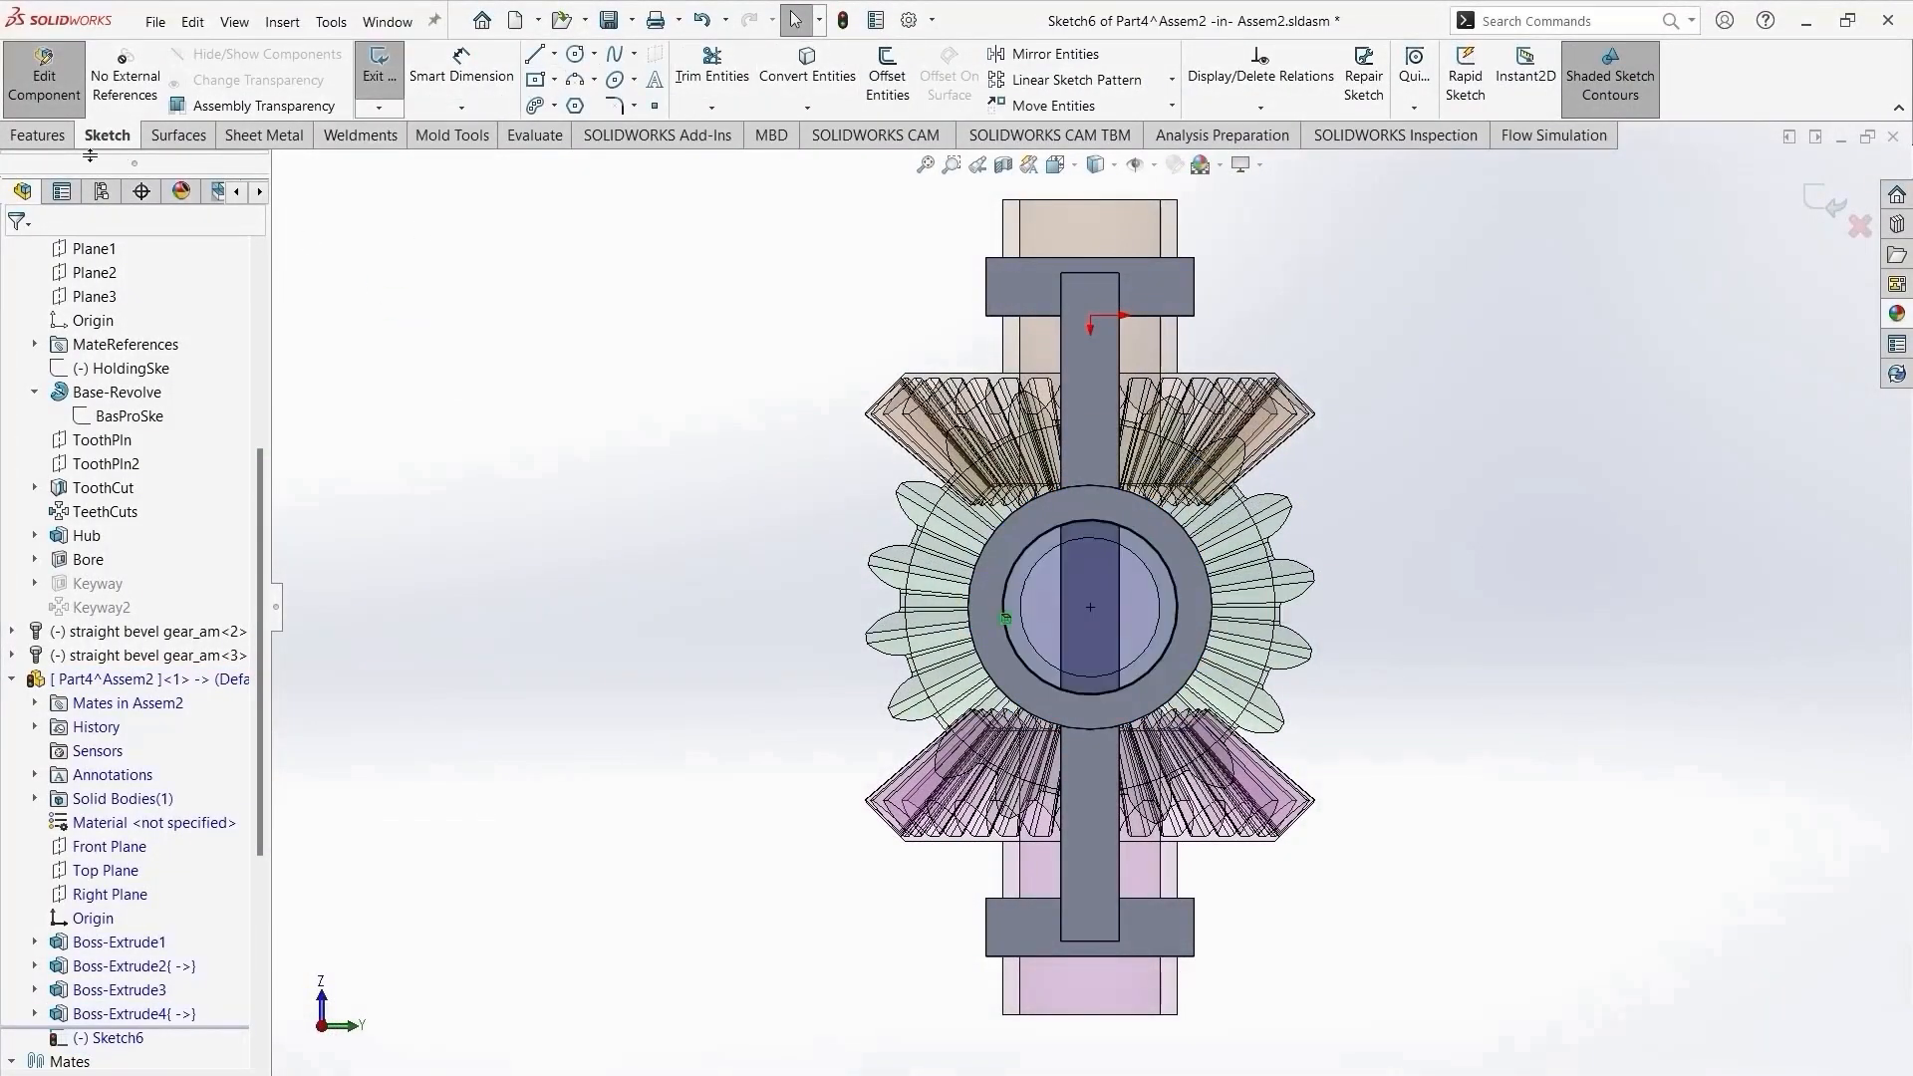
Cut-extrude the converted circle Blind 46.50 mm through the arm inside the ring, and return to the assembly.
{"action": "left_click", "coordinate": [37, 137]}
{"action": "left_click", "coordinate": [692, 74]}
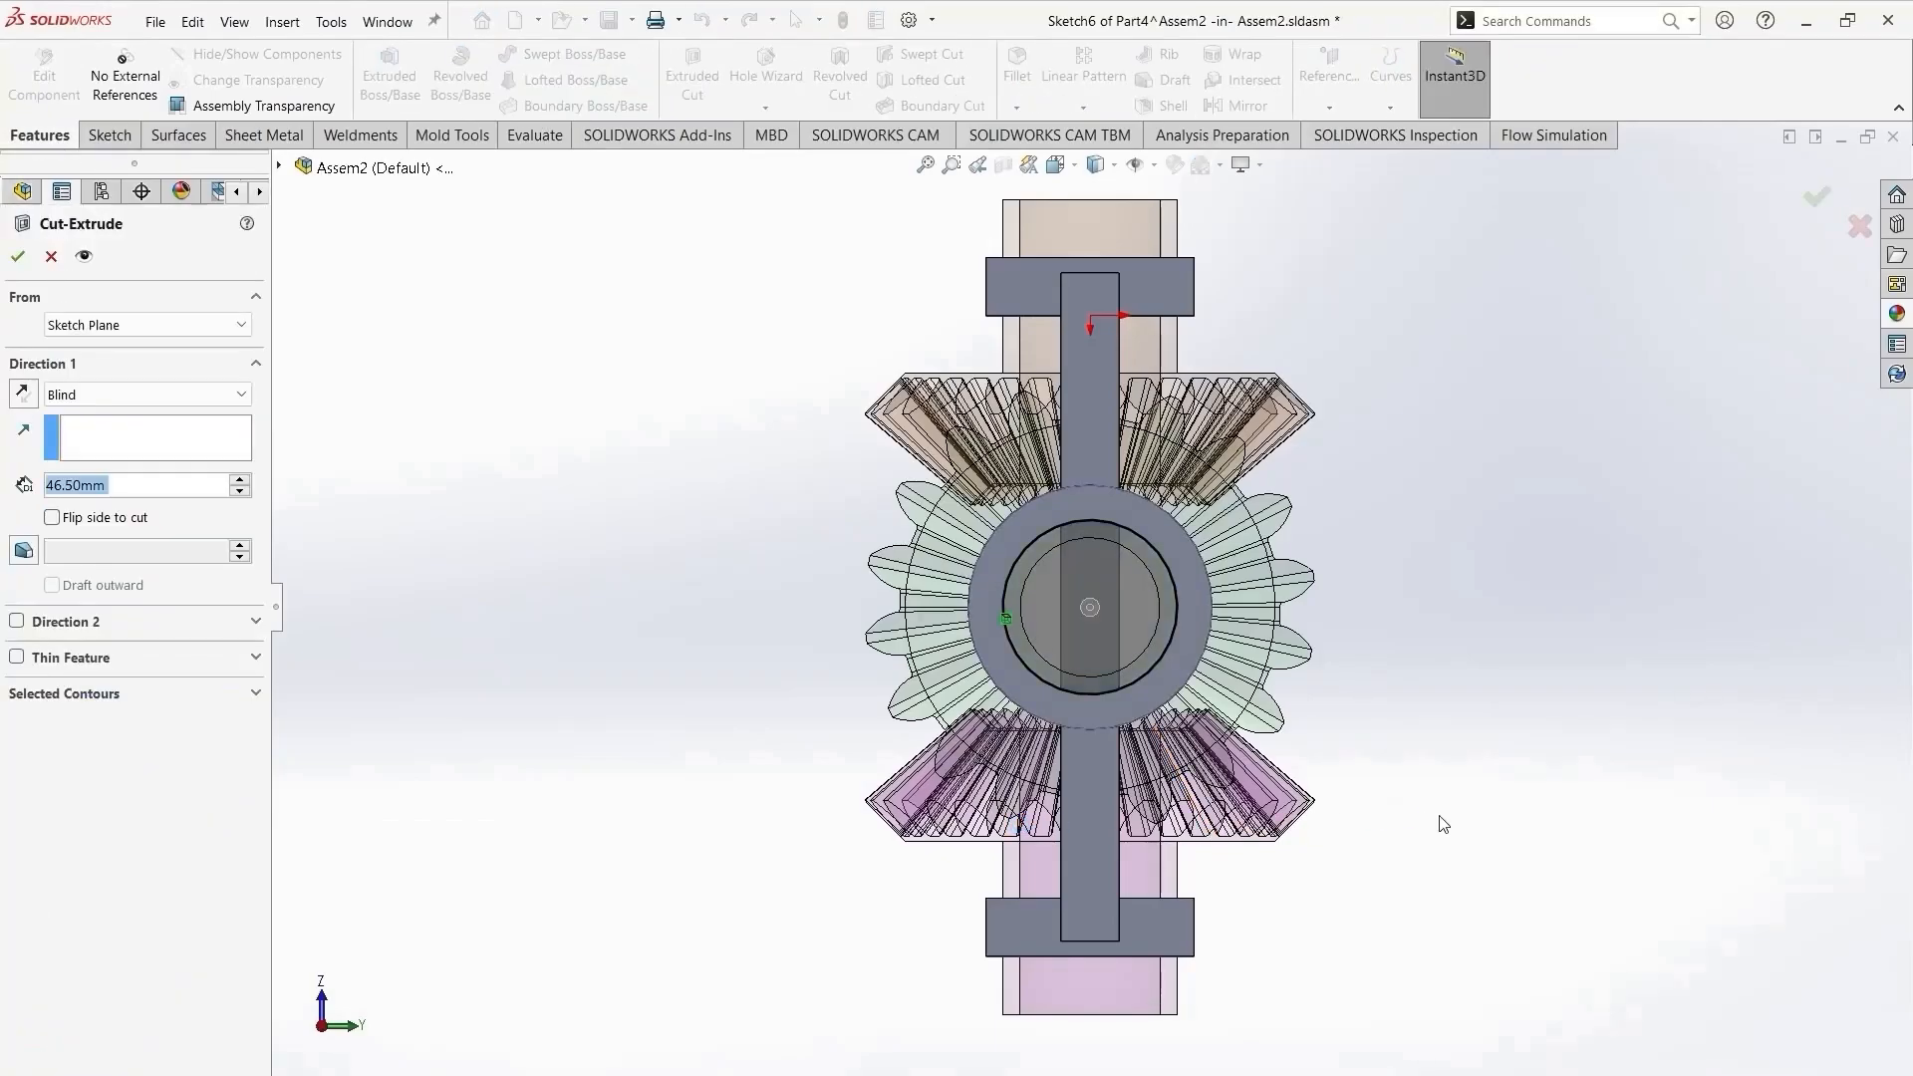
{"action": "left_click", "coordinate": [18, 257]}
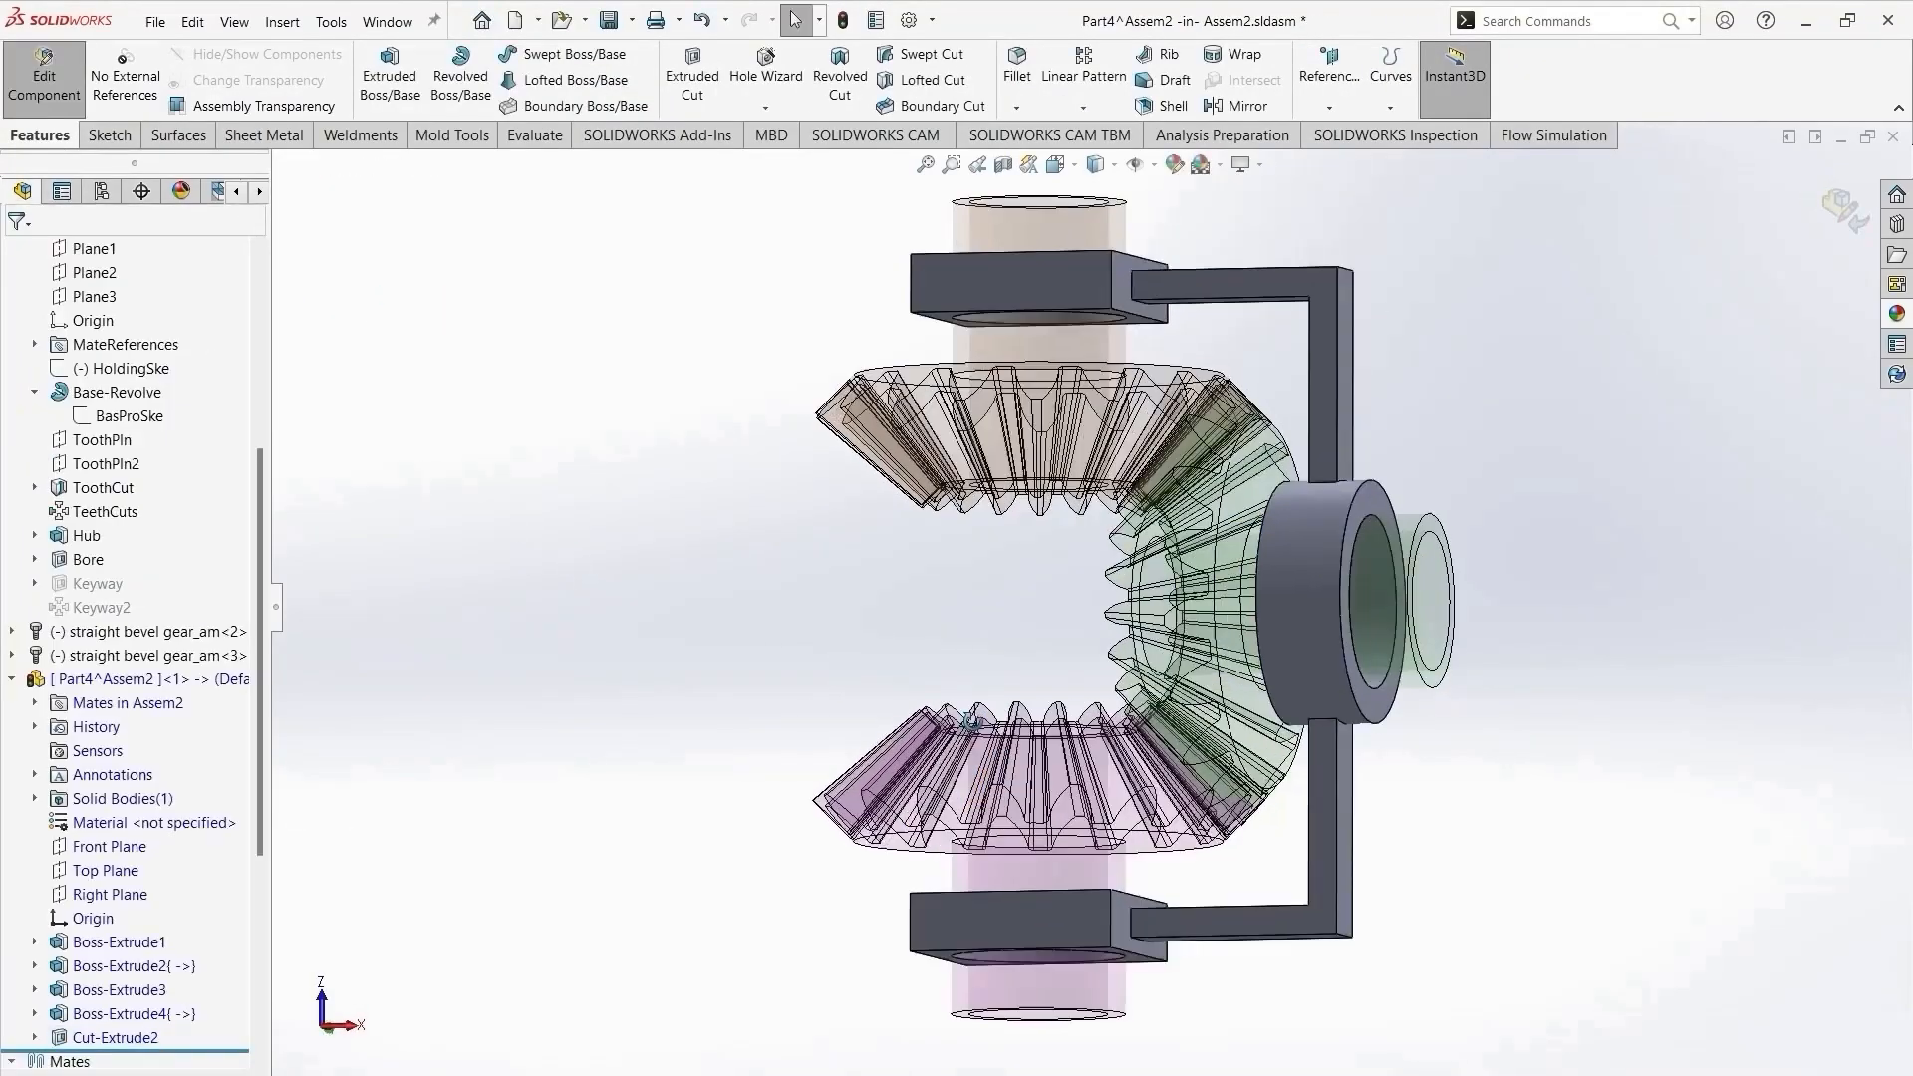
{"action": "left_click", "coordinate": [1831, 219]}
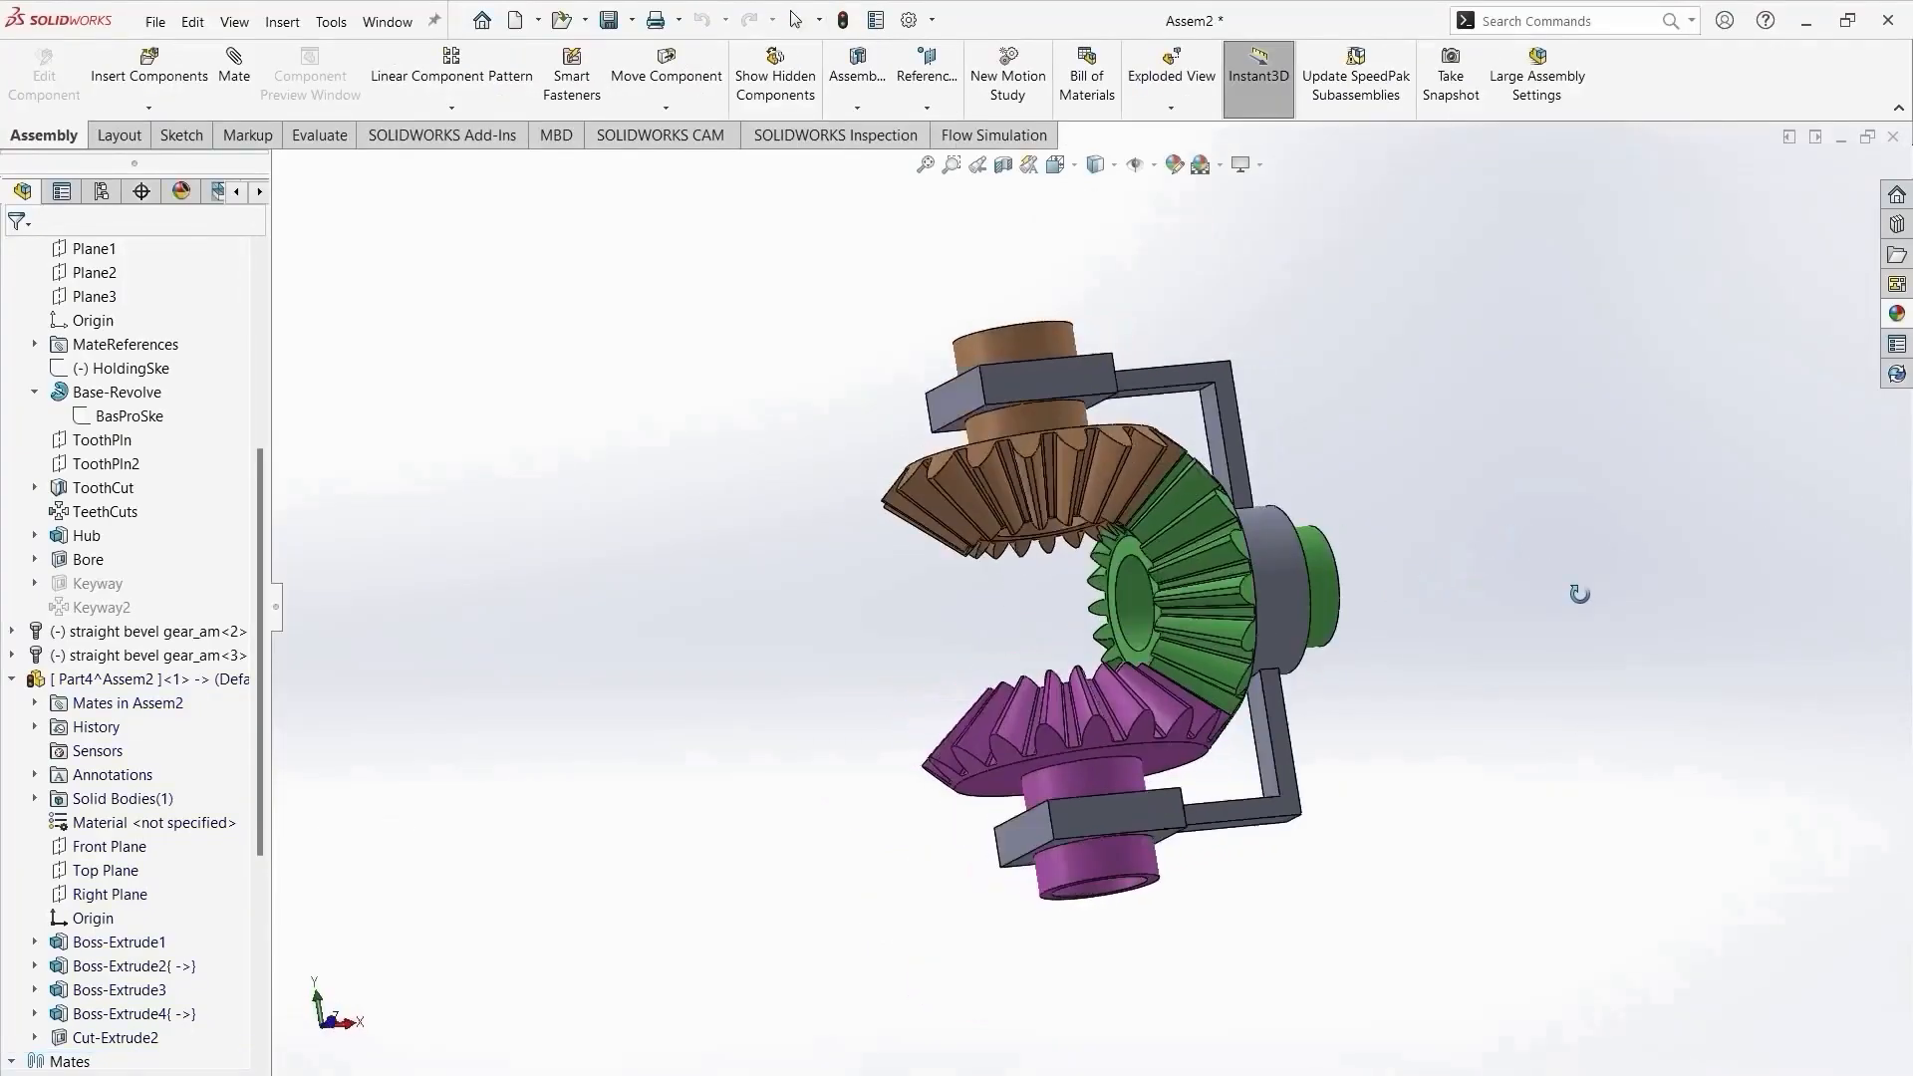
Edit the bracket in context and set up a 2 mm fillet on the upper block's four vertical corner edges.
{"action": "left_click", "coordinate": [1200, 395]}
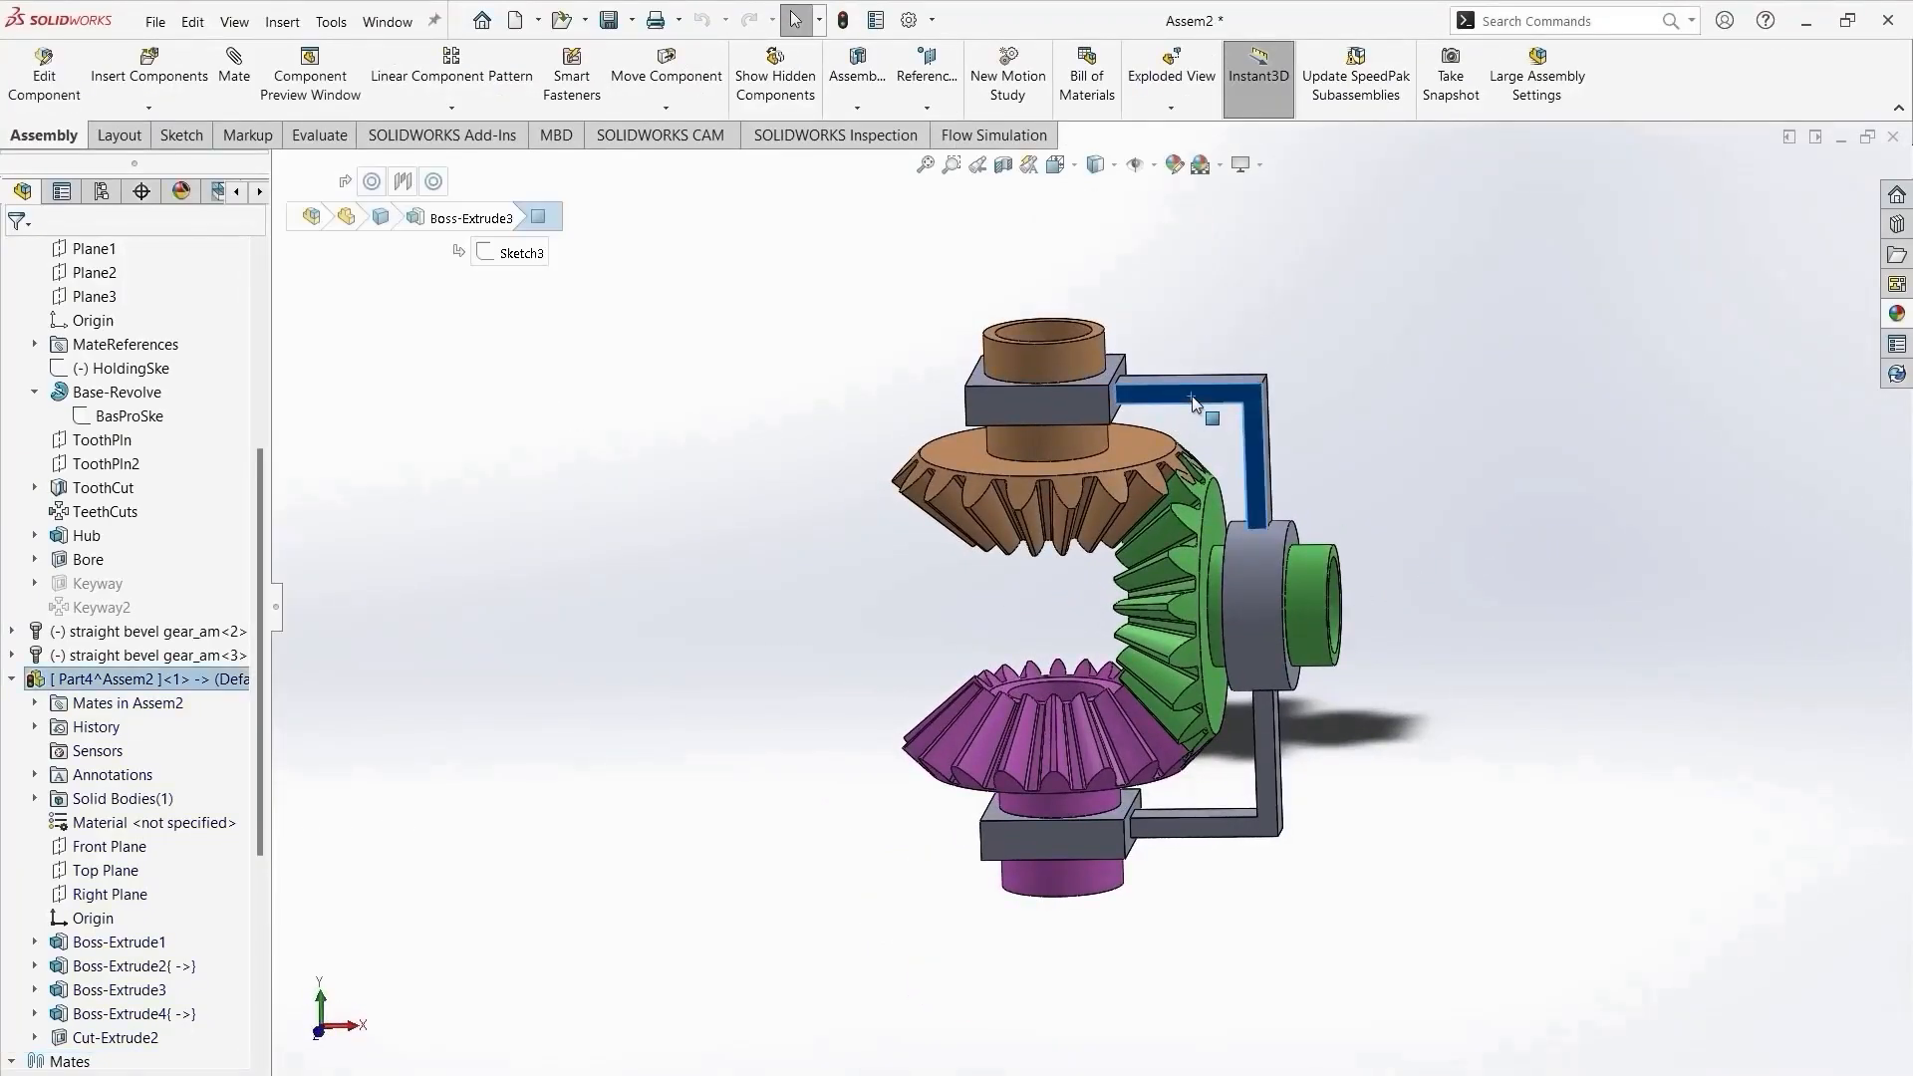
{"action": "left_click", "coordinate": [1339, 282]}
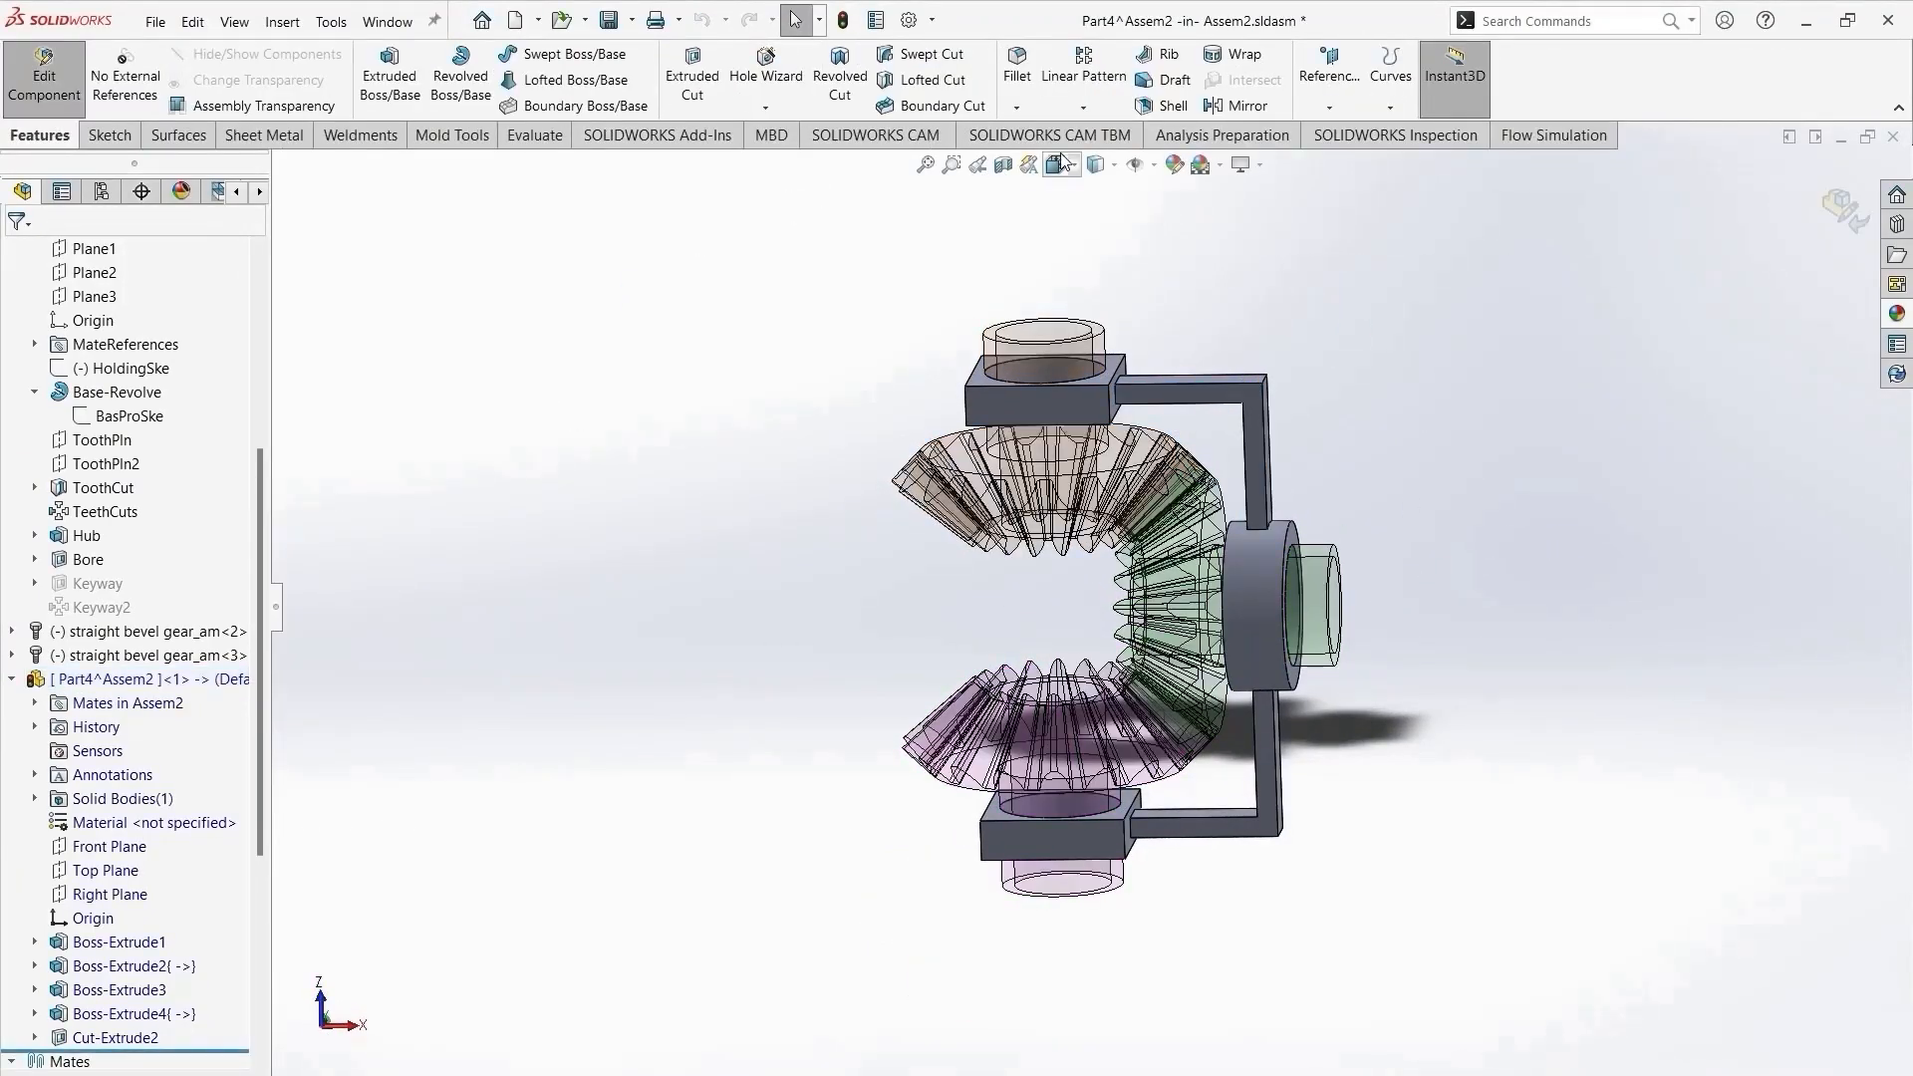
{"action": "scroll", "coordinate": [1113, 417], "scroll_direction": "down", "scroll_amount": 2}
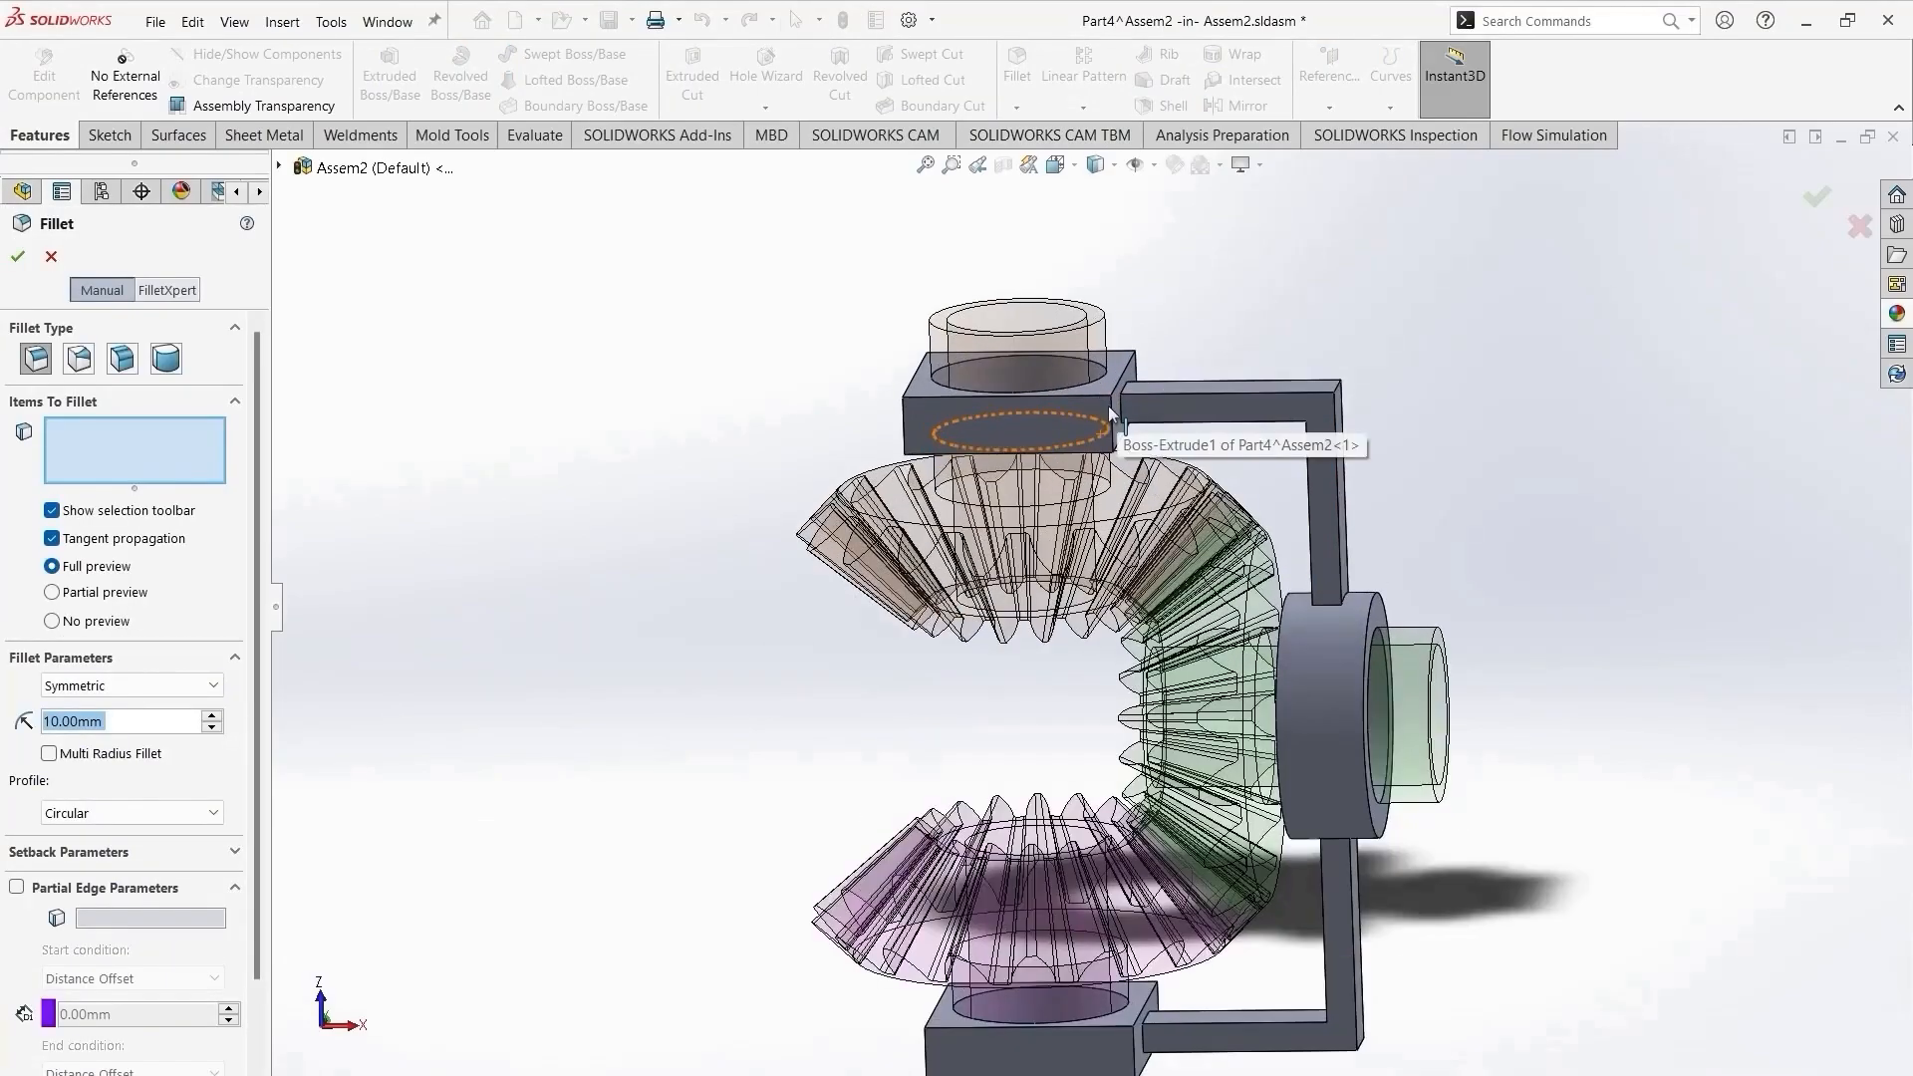
{"action": "left_click", "coordinate": [1113, 414]}
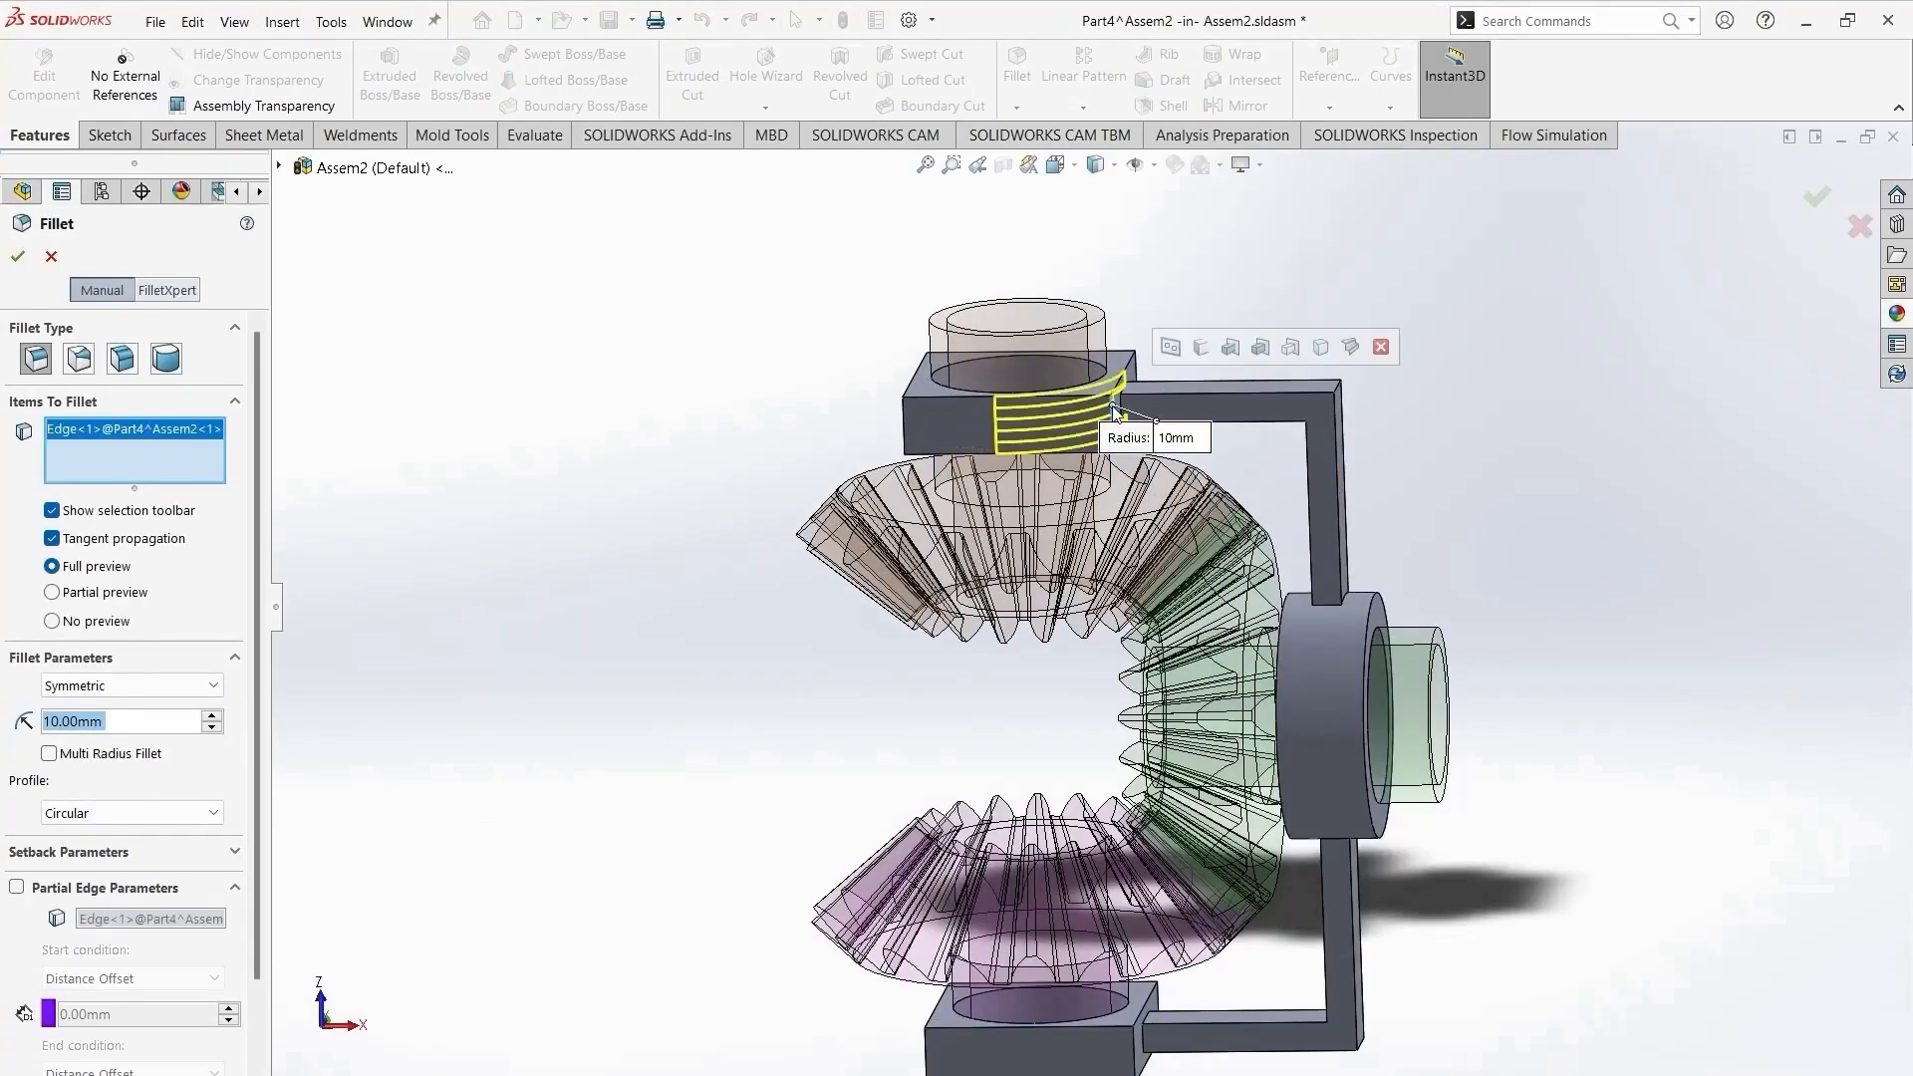
{"action": "left_click", "coordinate": [1171, 347]}
{"action": "left_click", "coordinate": [135, 754]}
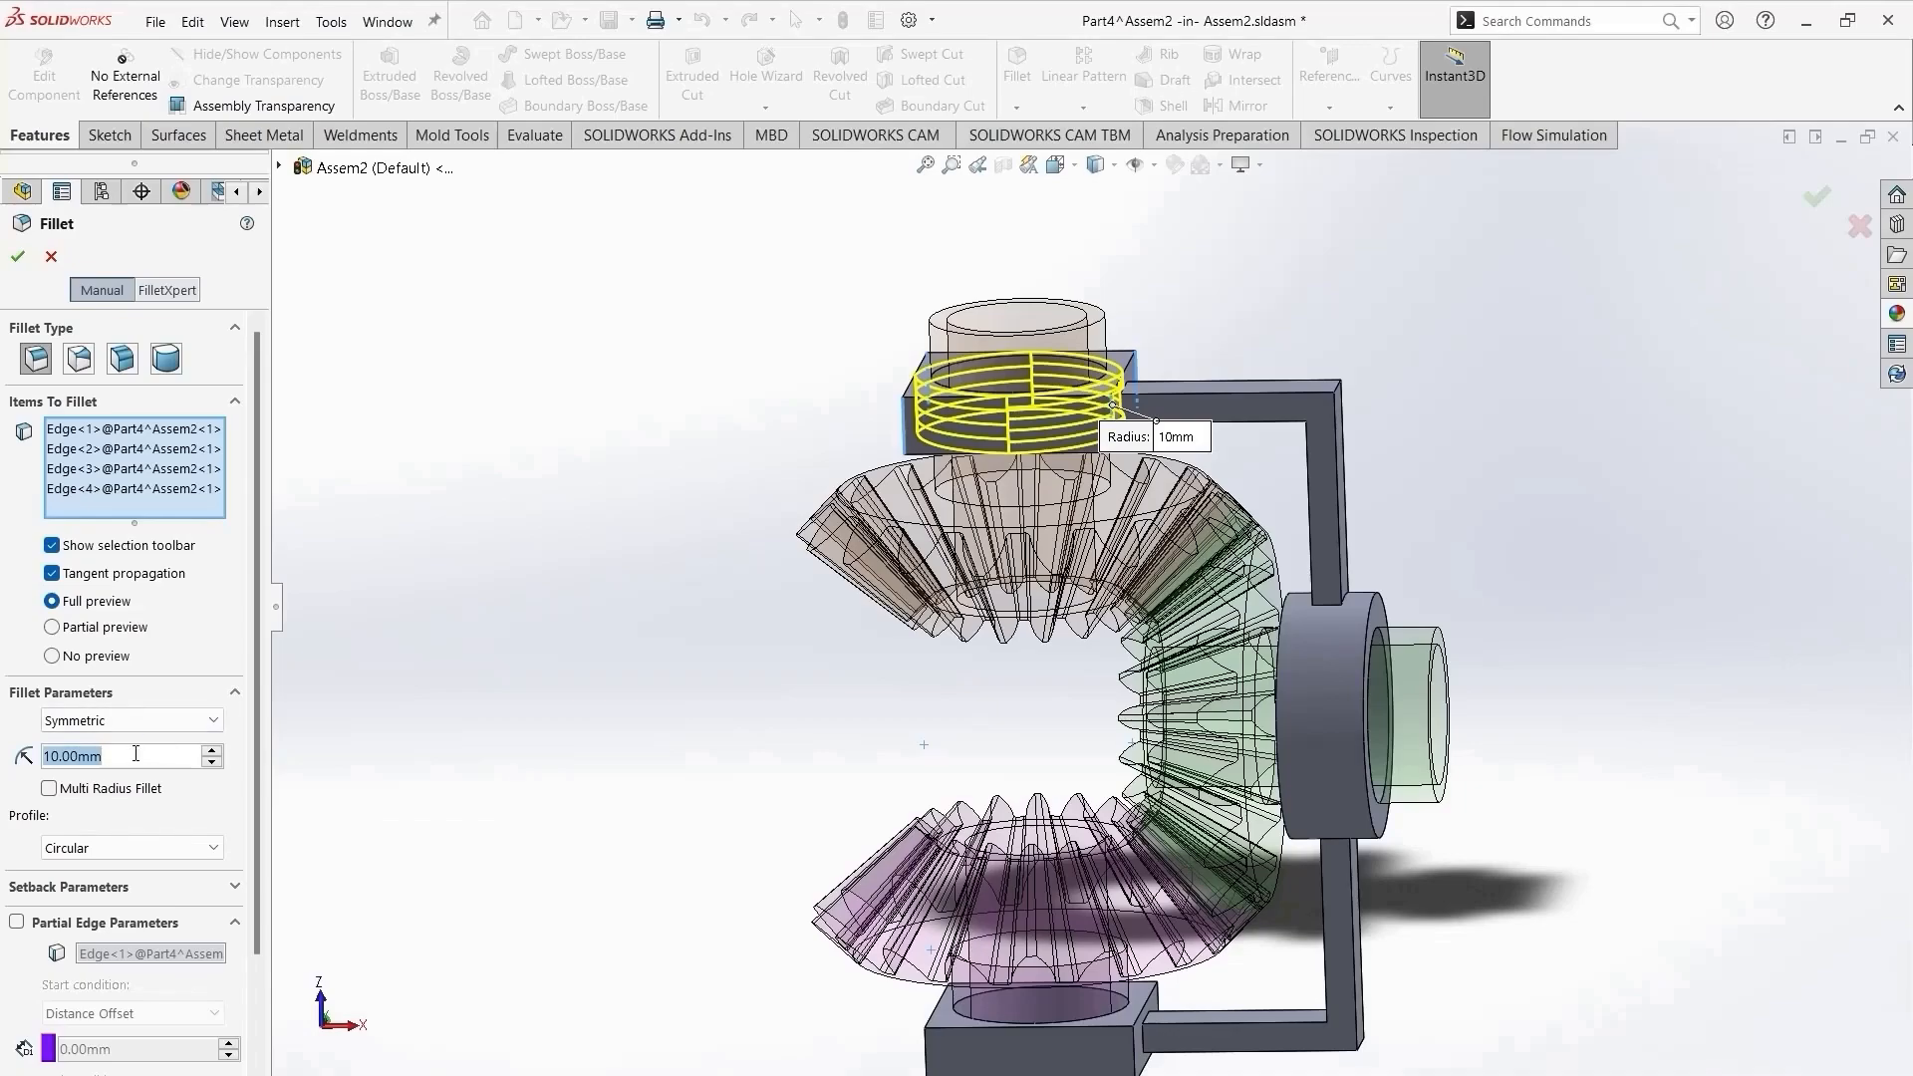
{"action": "type", "text": "2"}
{"action": "key", "text": "Return"}
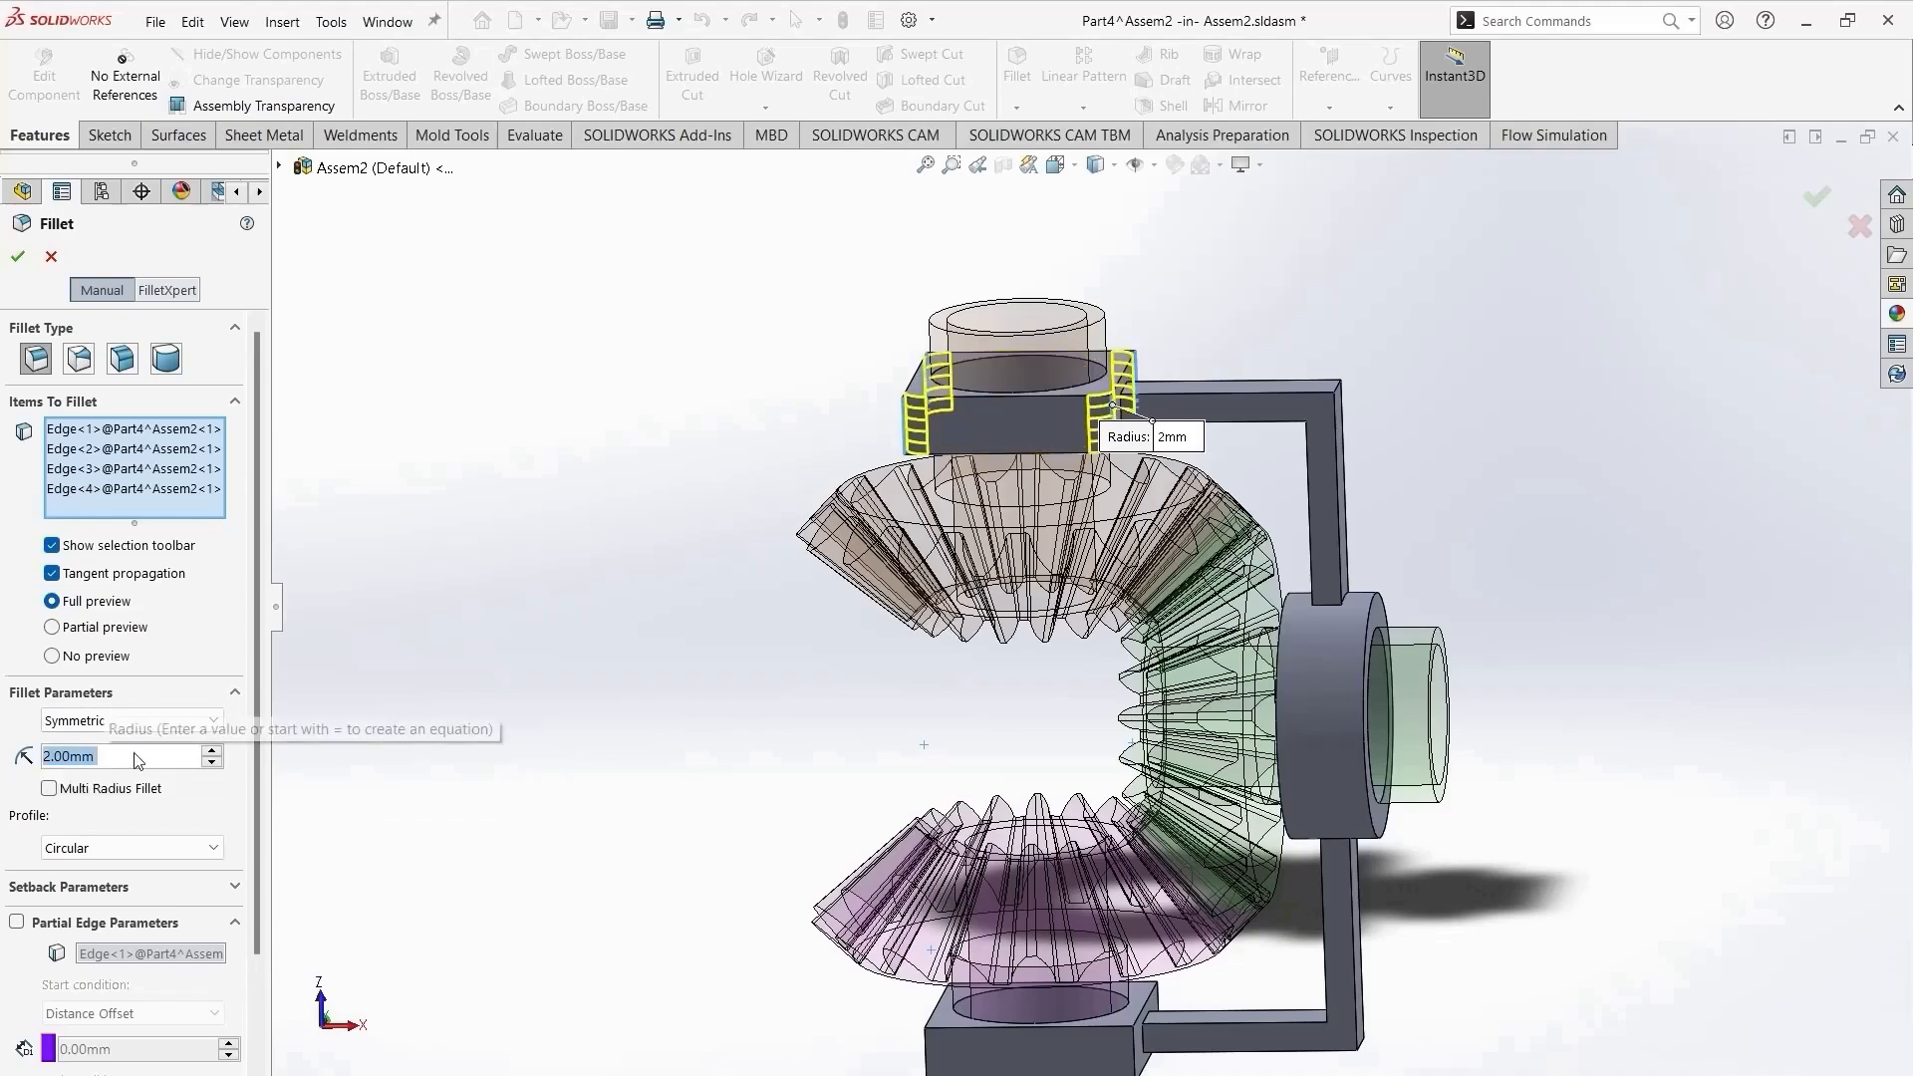
Include the lower block's four vertical corner edges in the fillet and apply it.
{"action": "left_click", "coordinate": [1136, 1049]}
{"action": "left_click", "coordinate": [1196, 991]}
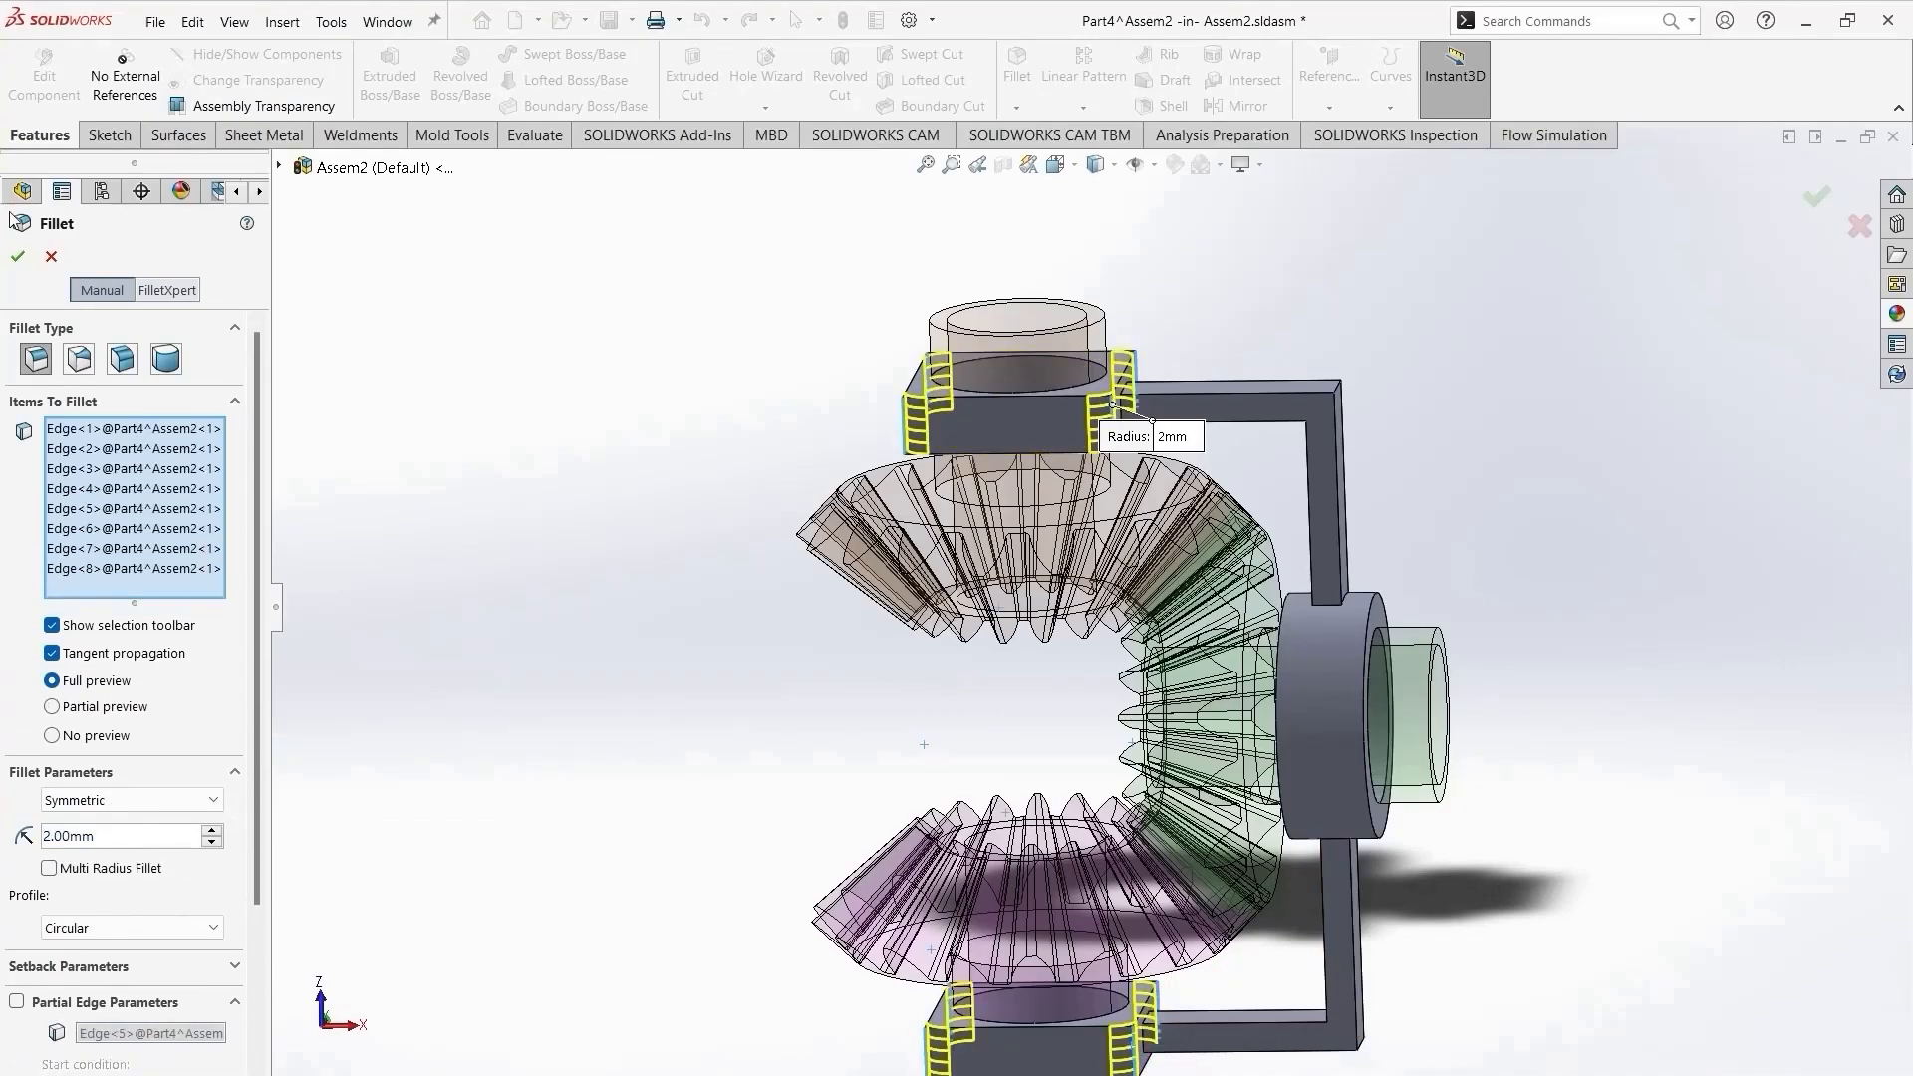
{"action": "key", "text": "Return"}
Start another fillet on the outer and inner corner edges of the bracket arm's upper and lower bends.
{"action": "key", "text": "Return"}
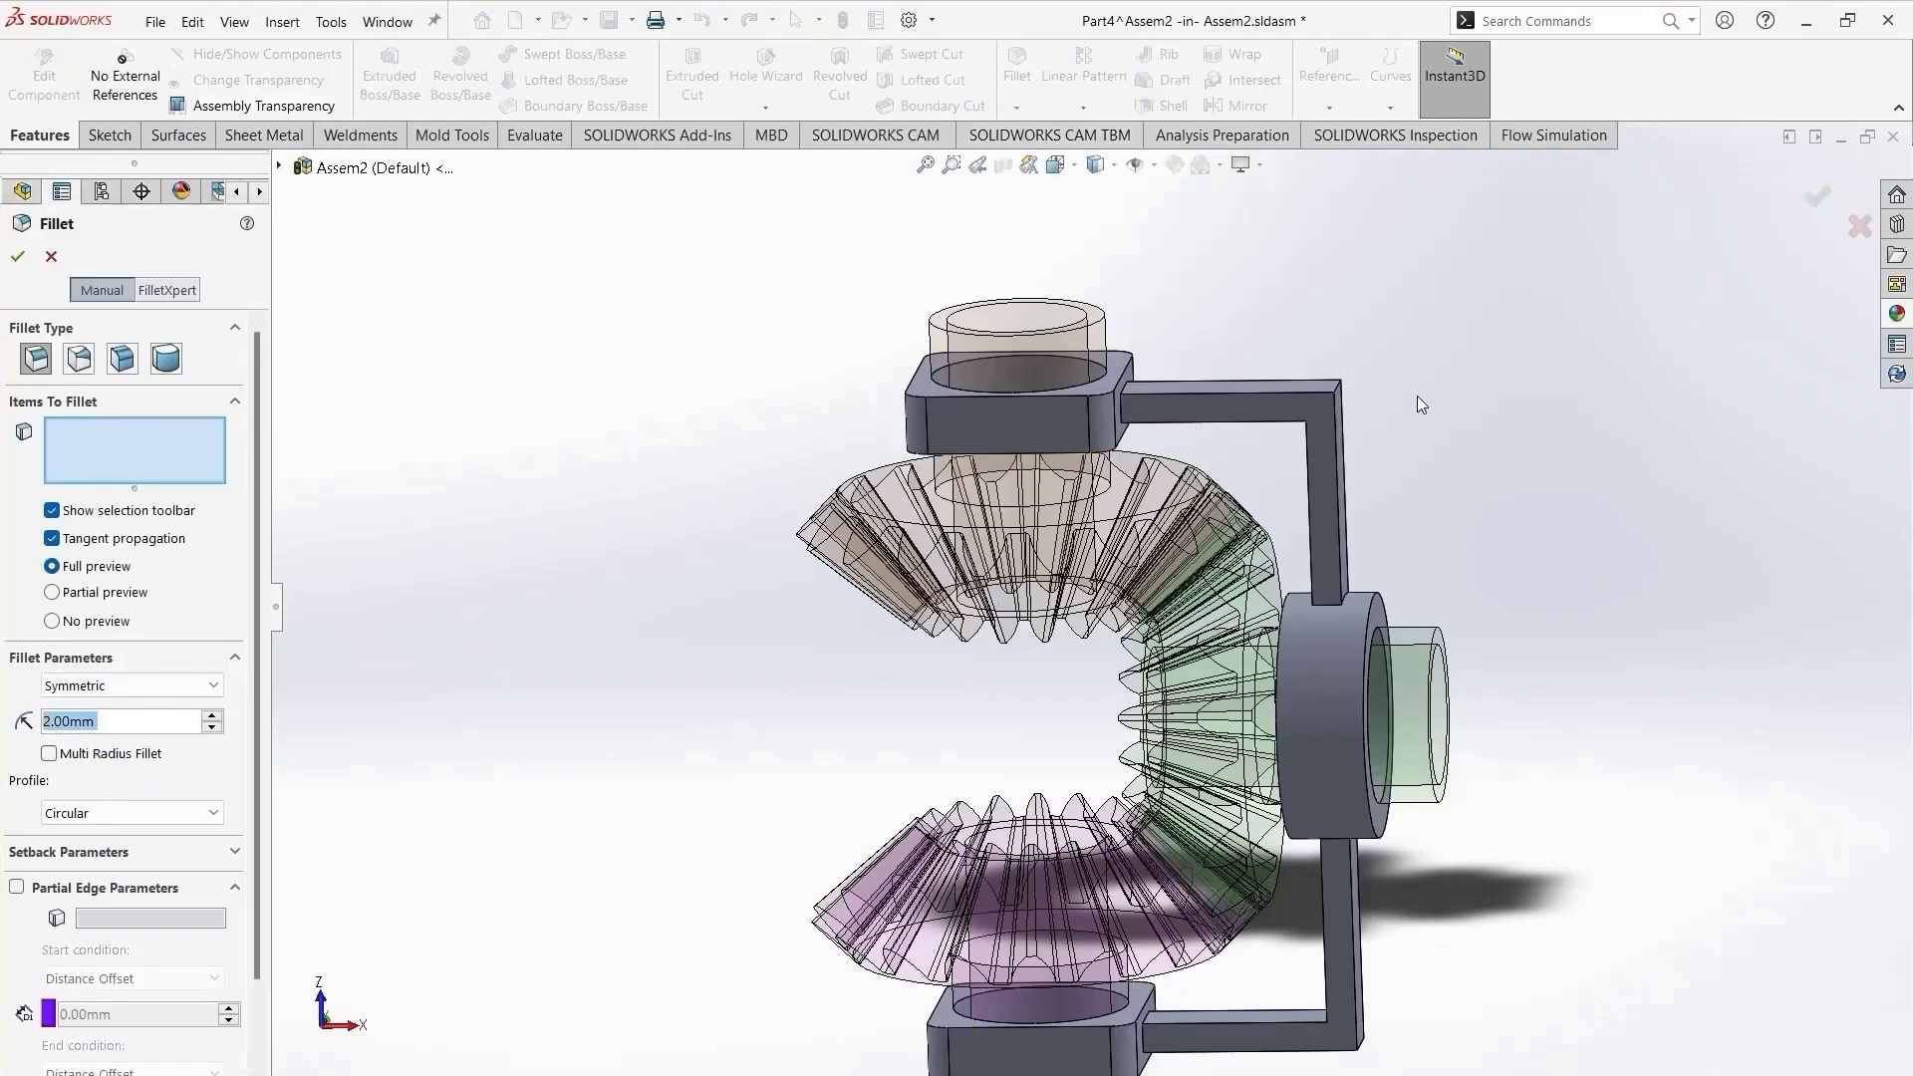
{"action": "left_click", "coordinate": [1335, 388]}
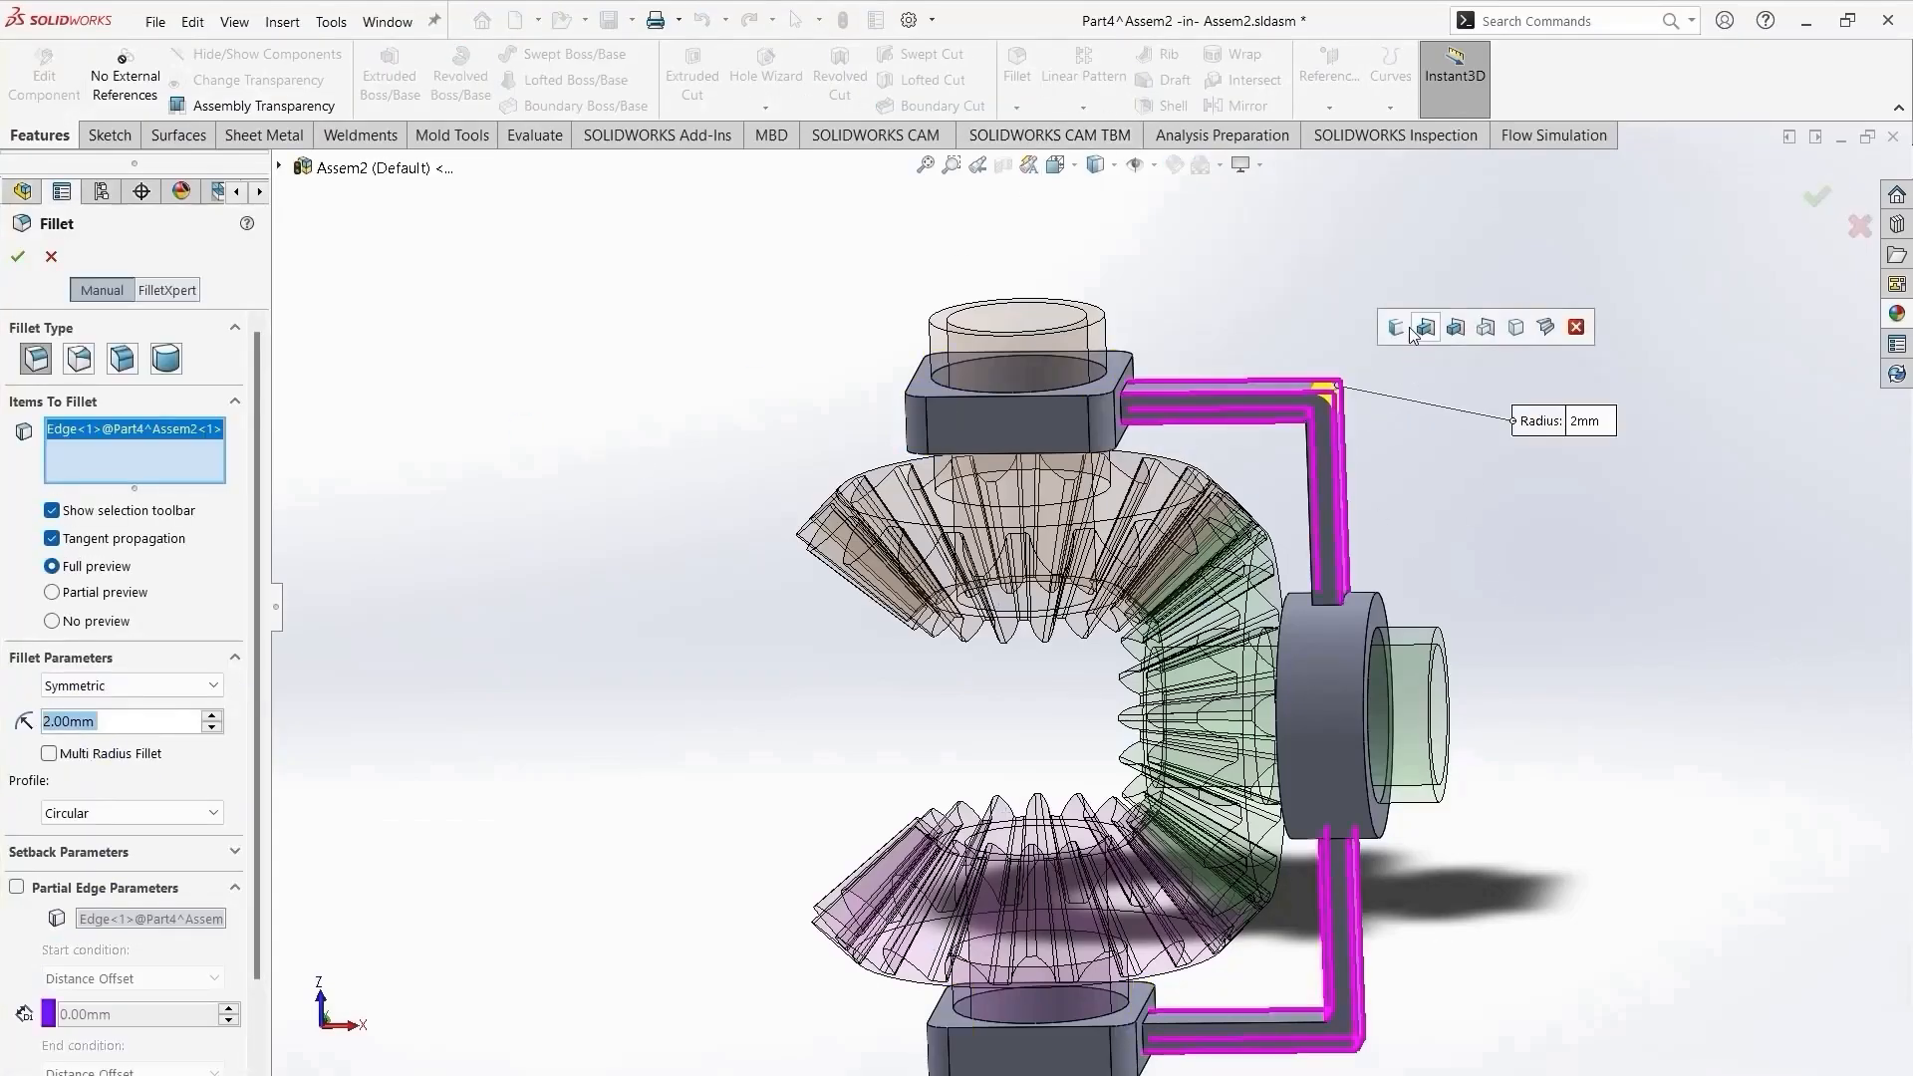
{"action": "middle_click_drag", "start_coordinate": [1481, 510], "coordinate": [1539, 414]}
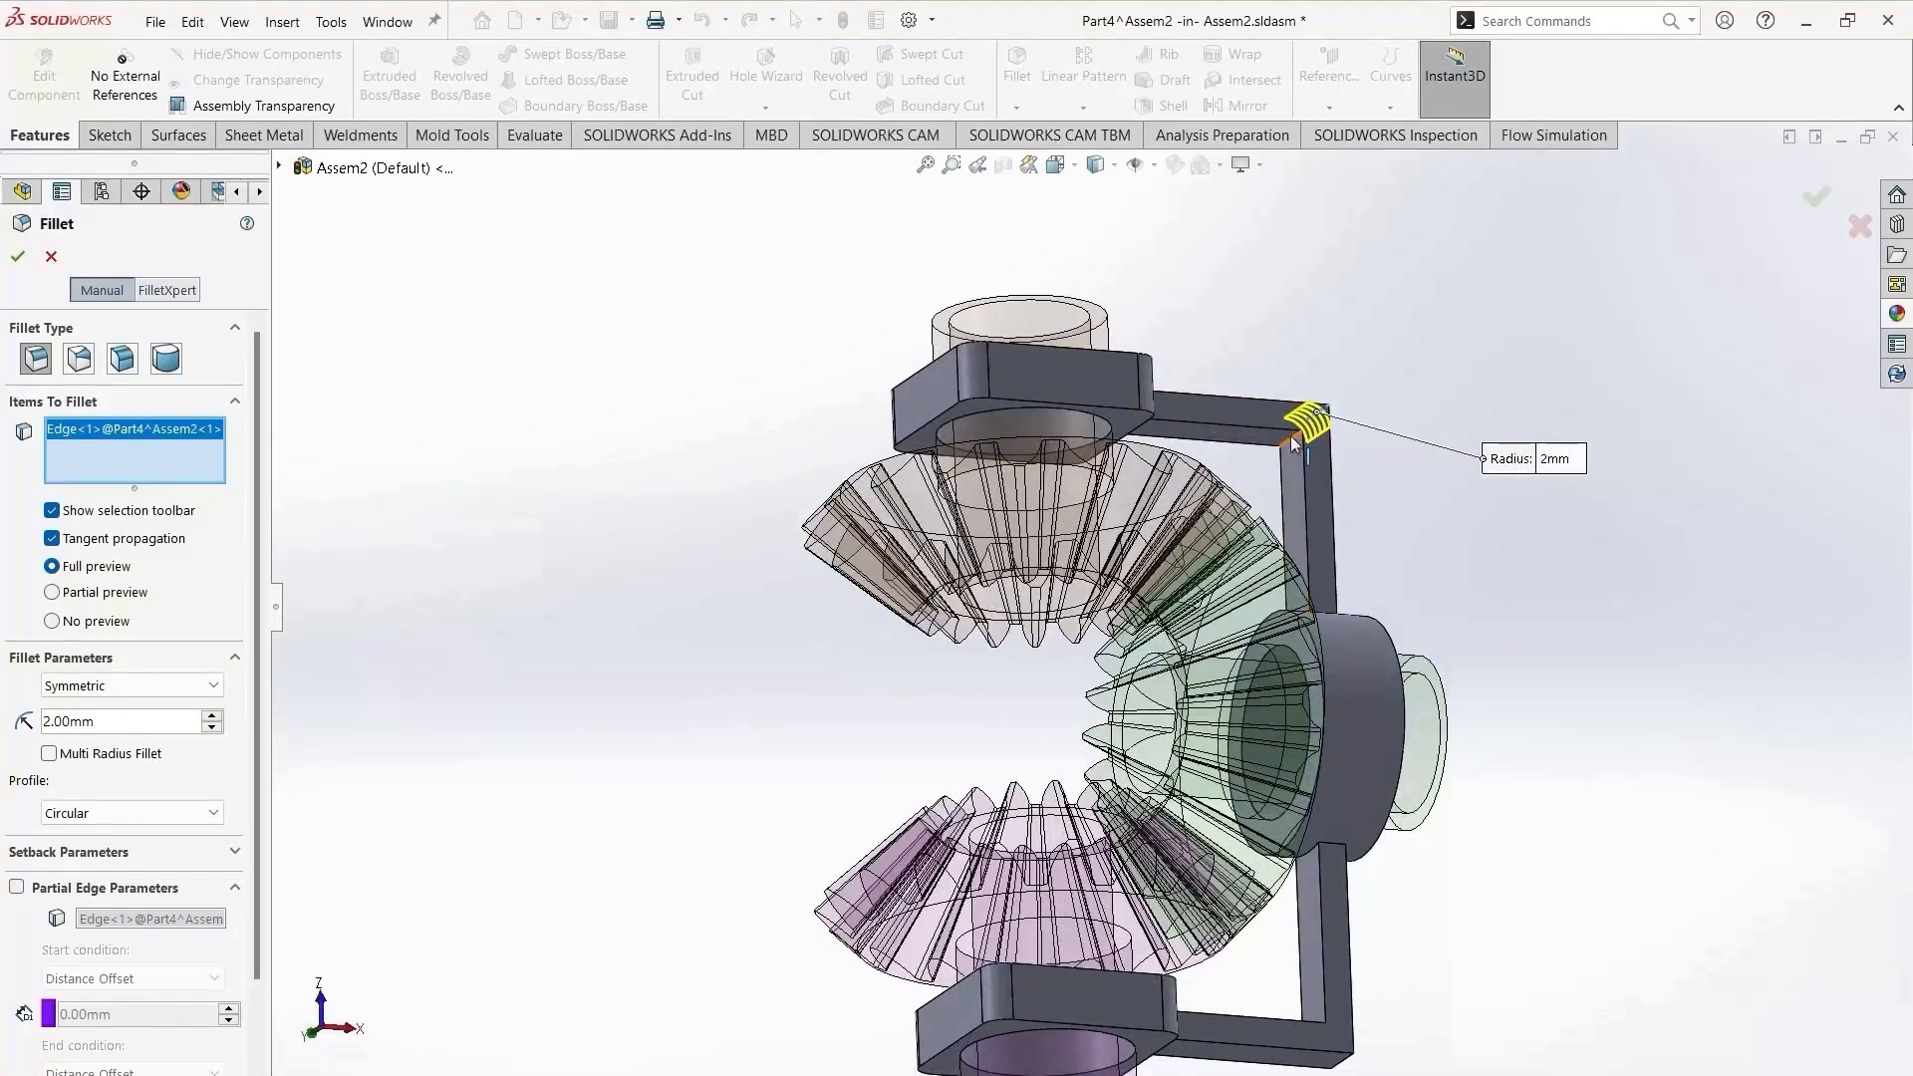
{"action": "left_click", "coordinate": [1293, 446]}
{"action": "scroll", "coordinate": [1295, 972], "scroll_direction": "down", "scroll_amount": 5}
{"action": "left_click", "coordinate": [1257, 842]}
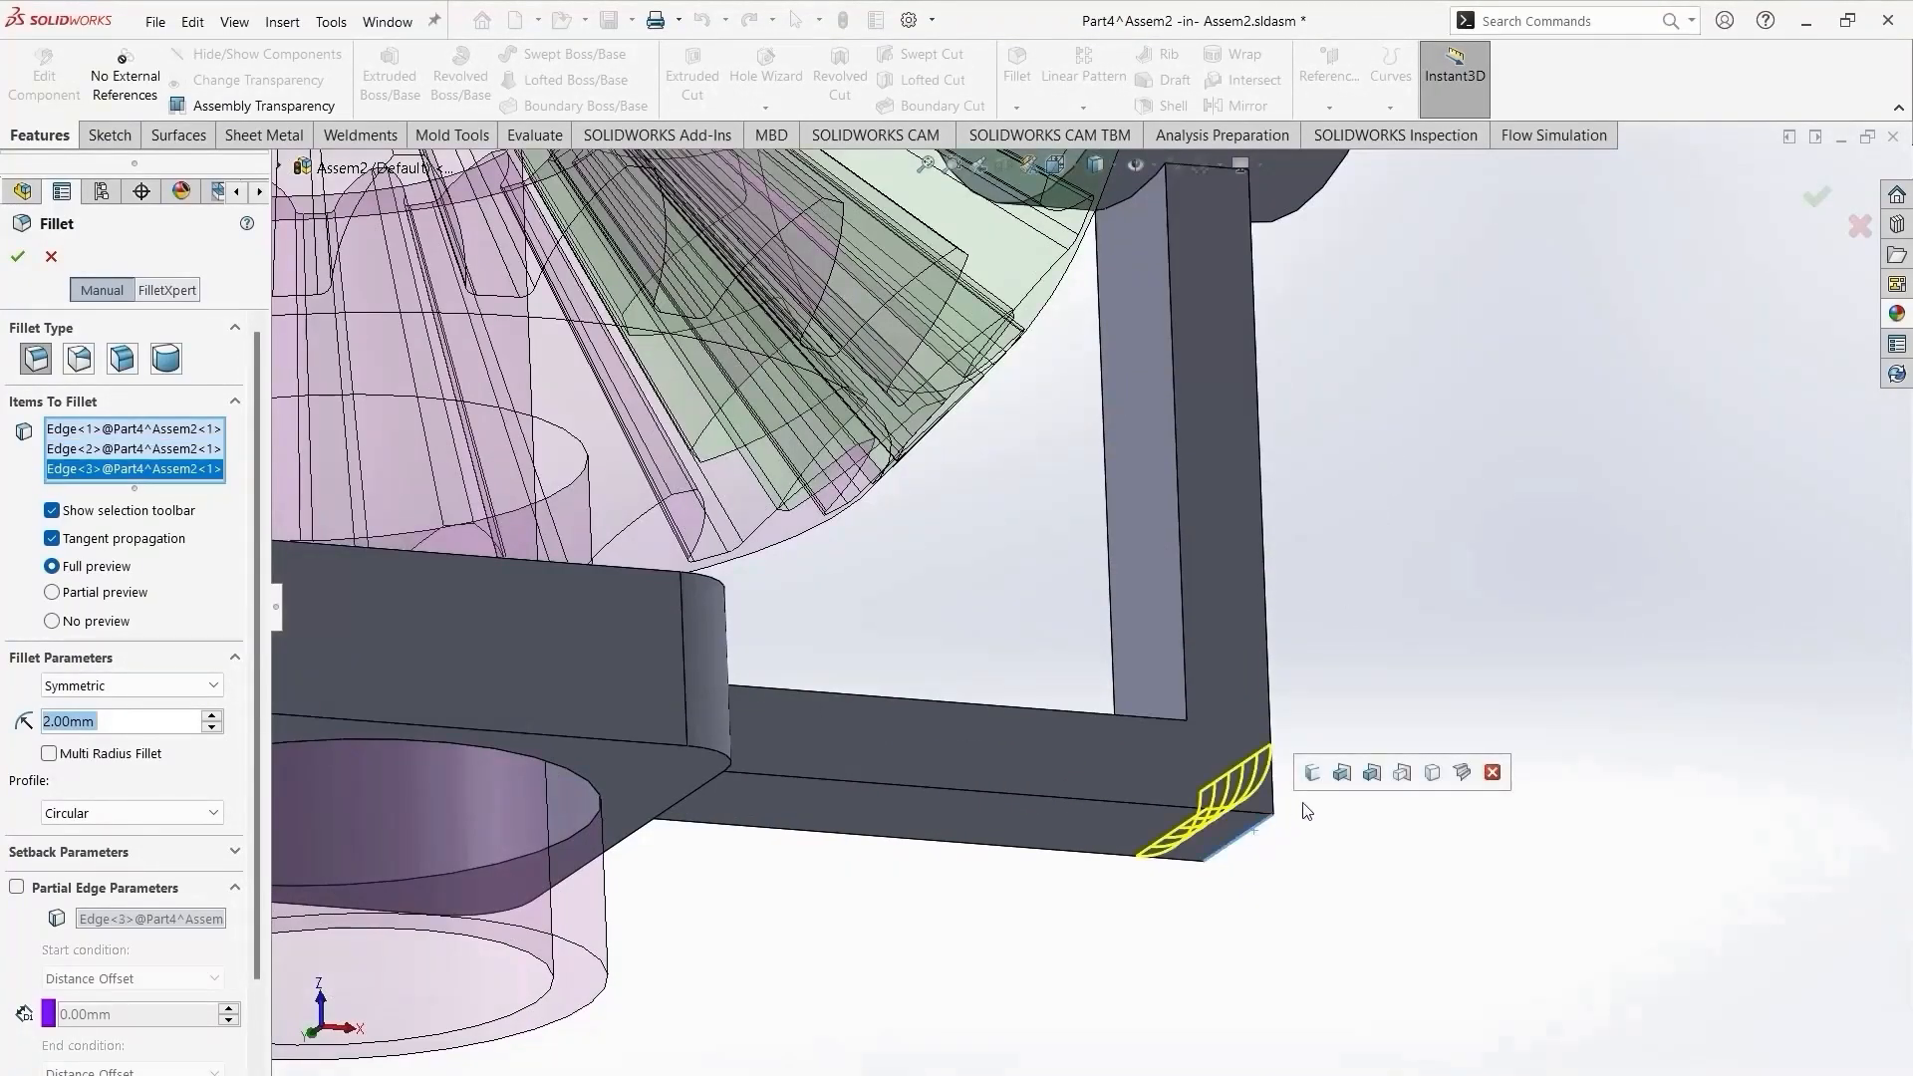
{"action": "middle_click_drag", "start_coordinate": [1257, 843], "coordinate": [1186, 762]}
{"action": "left_click", "coordinate": [1186, 763]}
{"action": "scroll", "coordinate": [1142, 803], "scroll_direction": "up", "scroll_amount": 10}
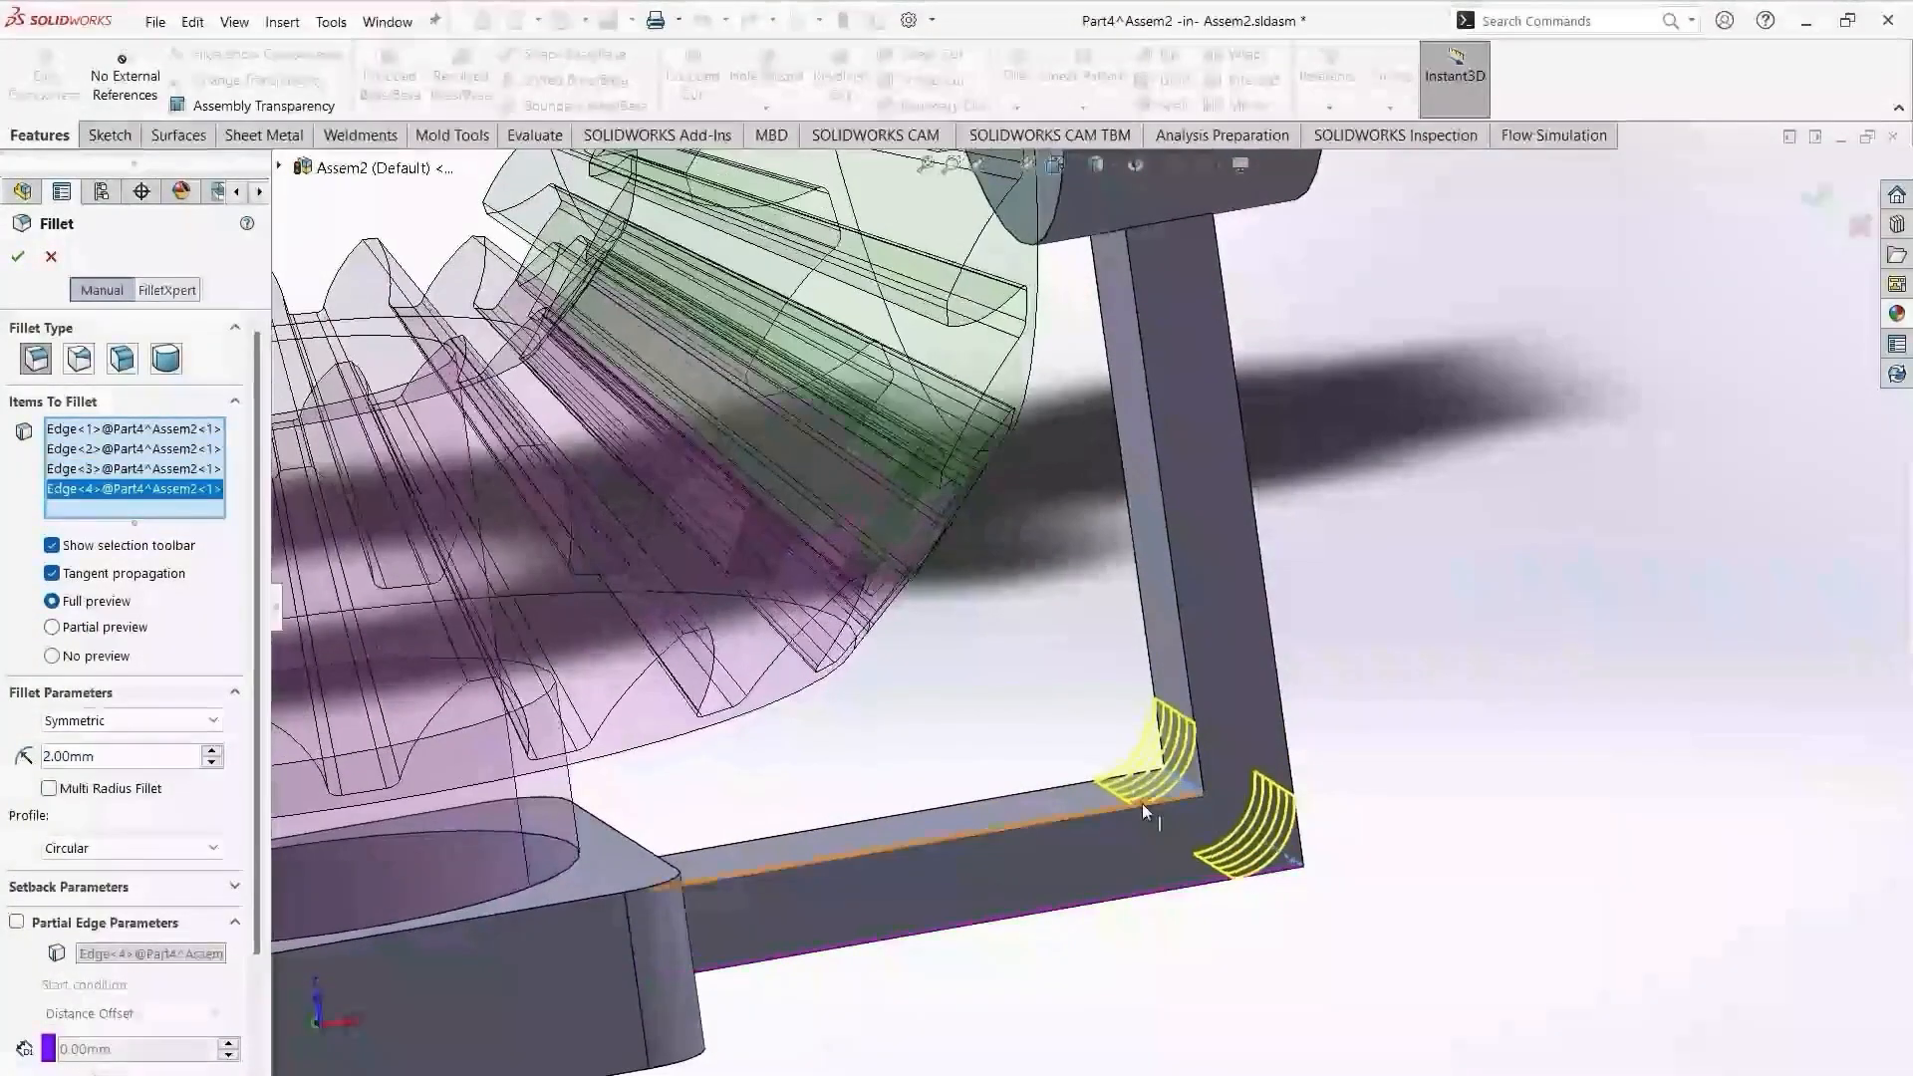
Set the arm bends' fillet radius to 12 mm, apply the fillet, and return to the assembly.
{"action": "left_click", "coordinate": [212, 750]}
{"action": "type", "text": "4"}
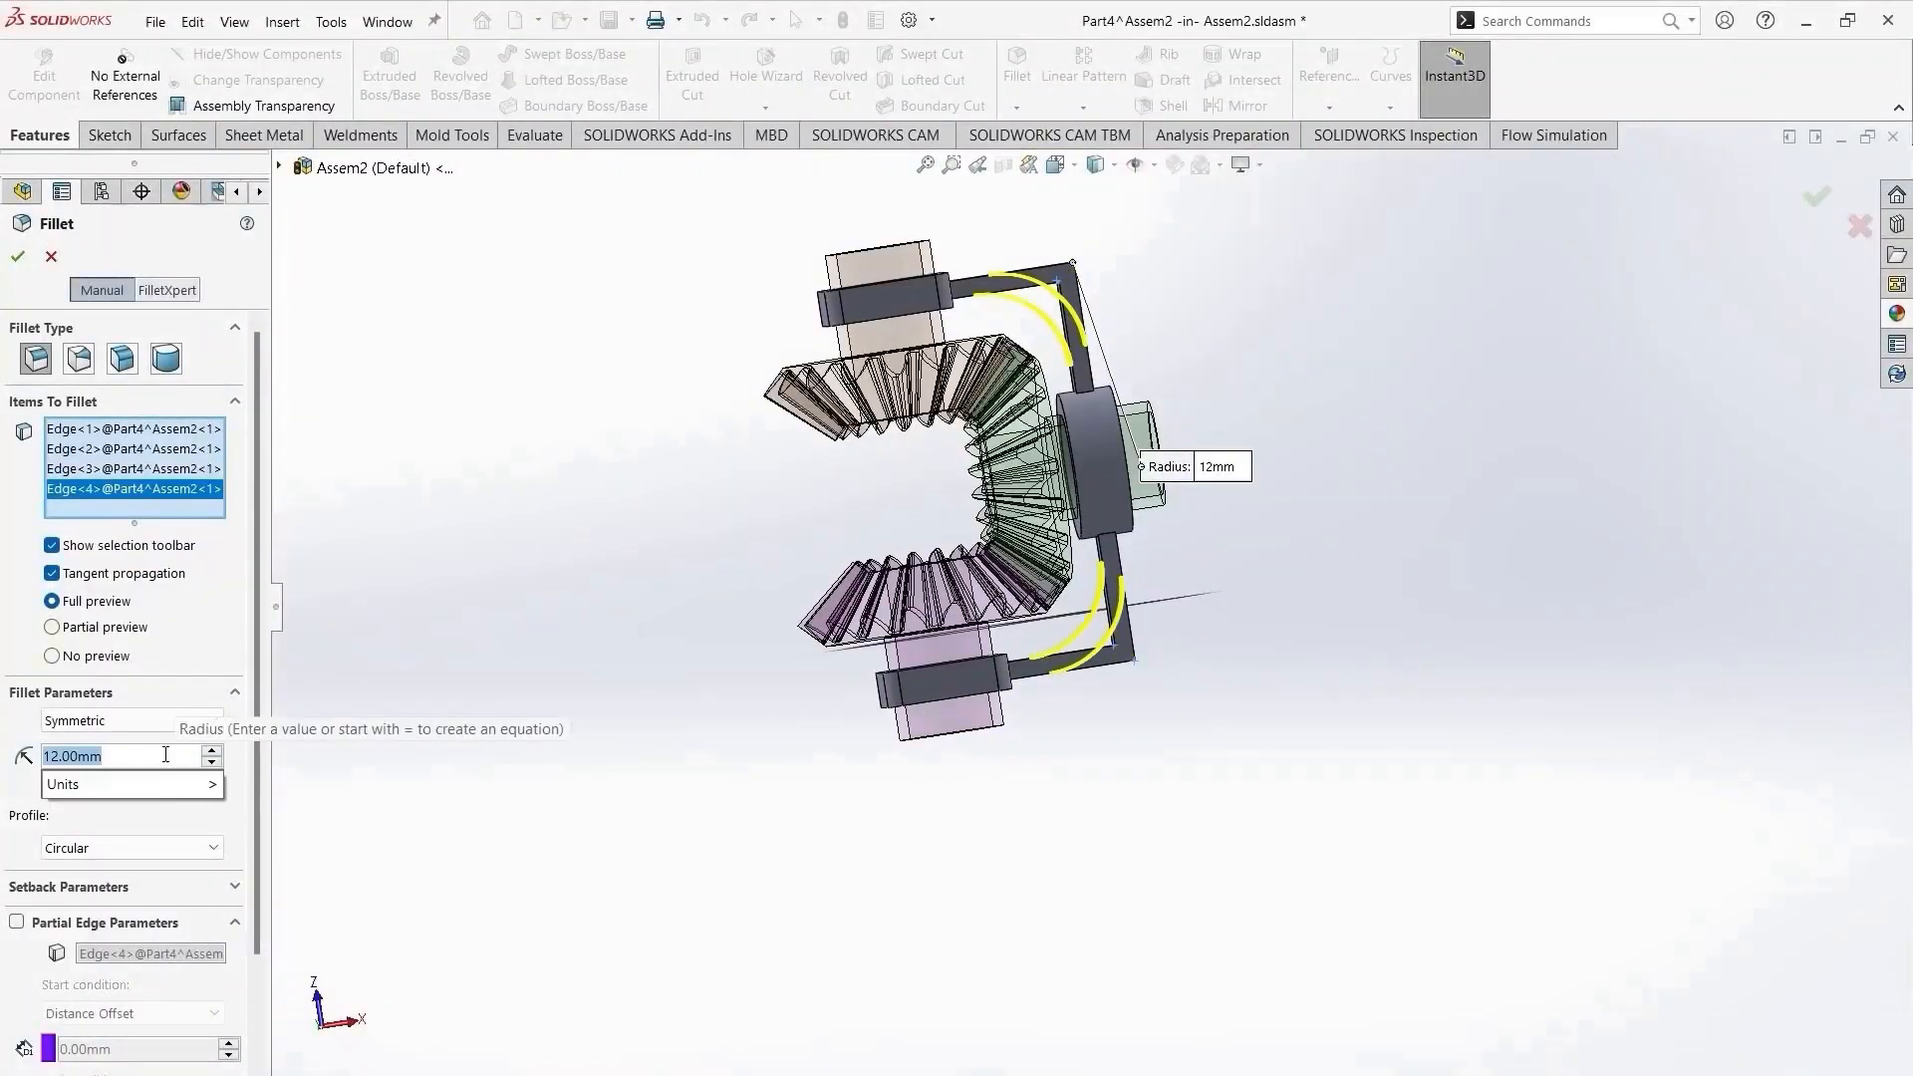
{"action": "key", "text": "Return"}
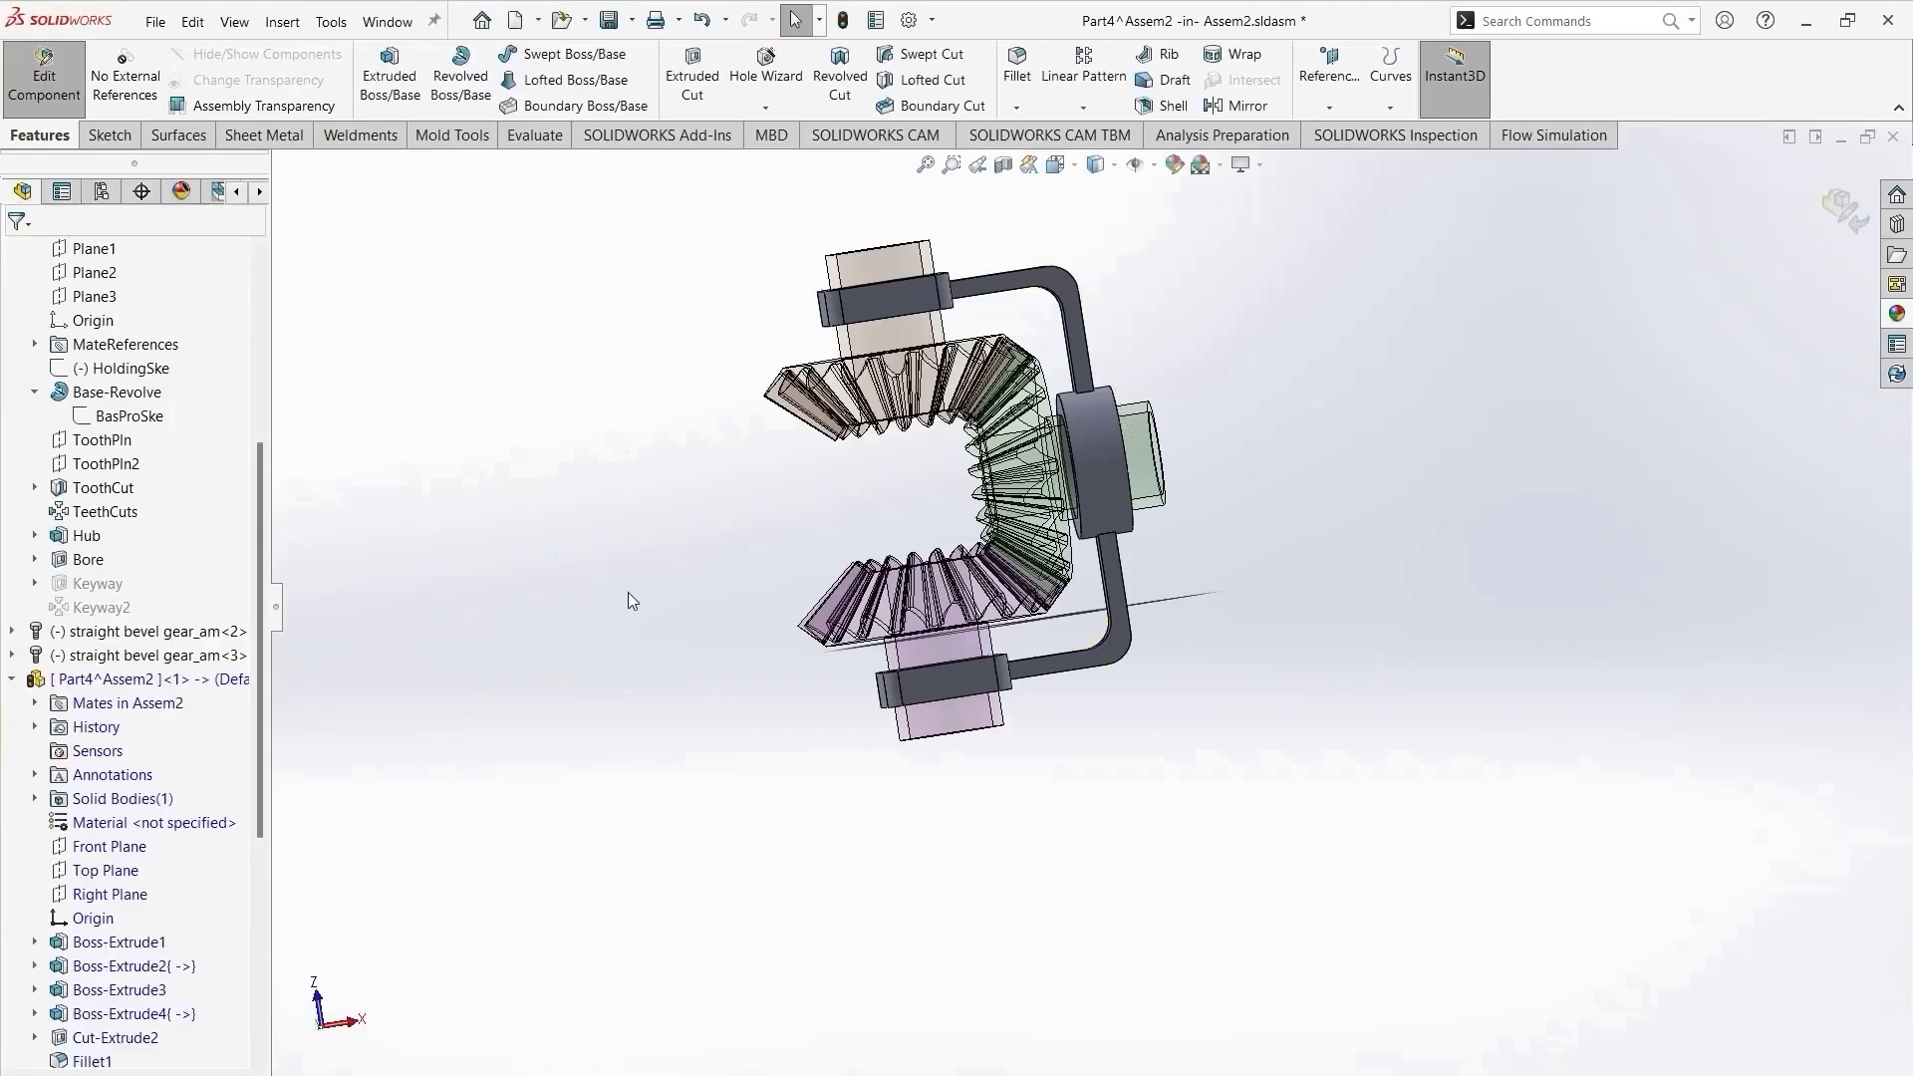
{"action": "left_click", "coordinate": [1845, 211]}
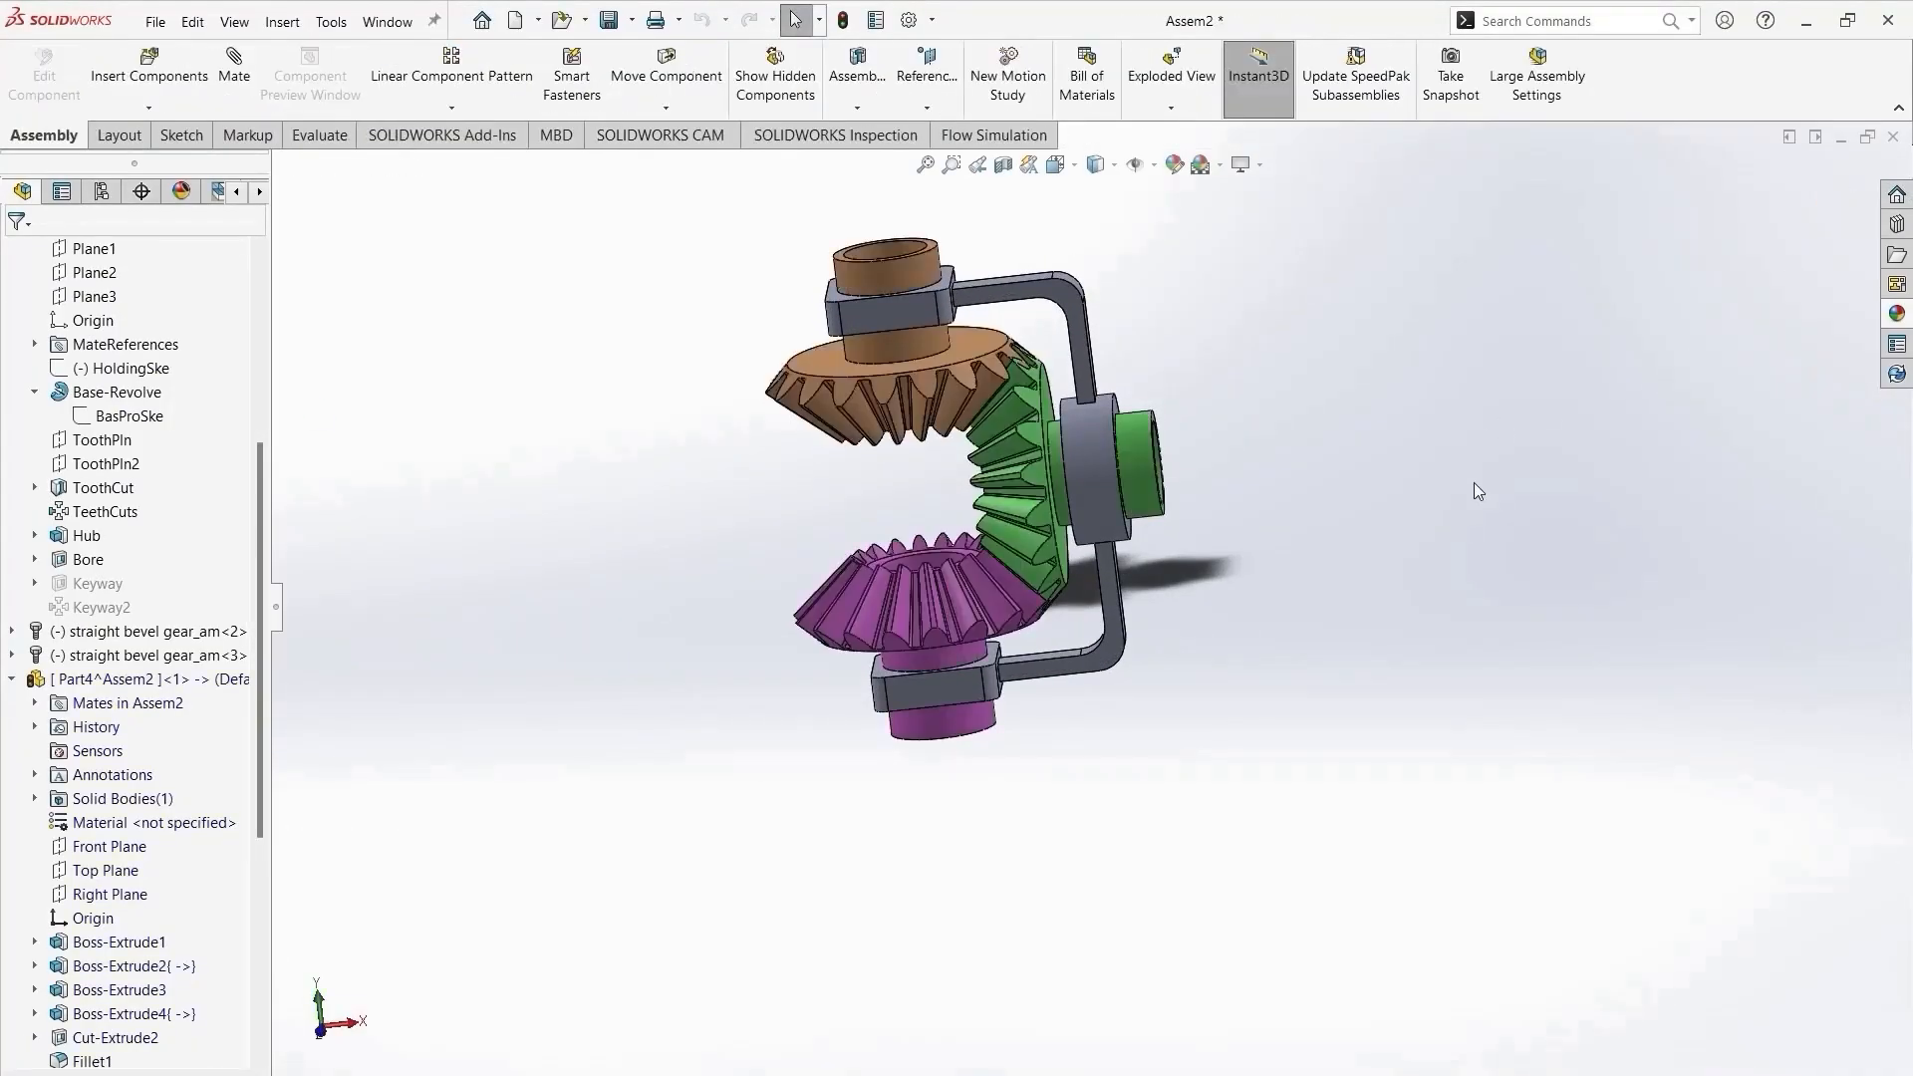
Examine the filleted bracket and the gears from several angles, dismissing the save reminder.
{"action": "middle_click_drag", "start_coordinate": [1473, 482], "coordinate": [1289, 401]}
{"action": "left_click", "coordinate": [1072, 165]}
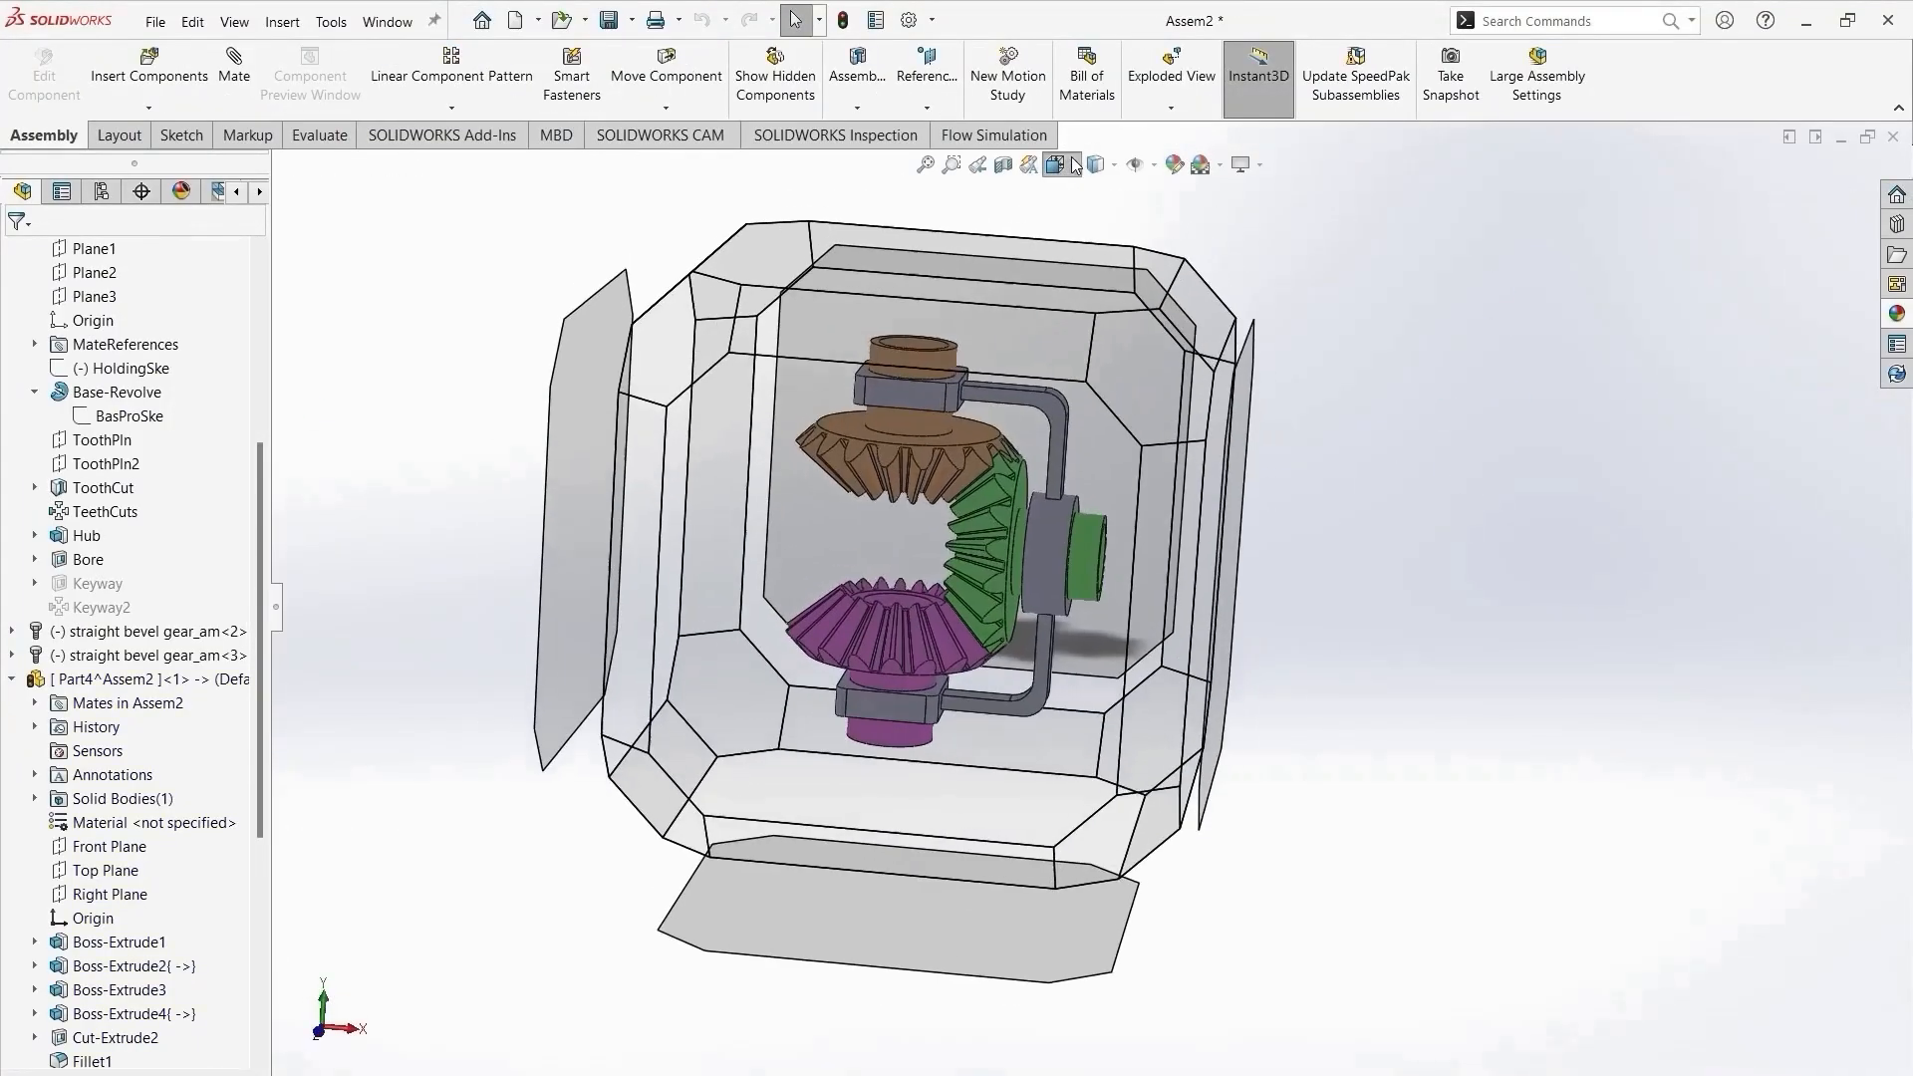
{"action": "left_click", "coordinate": [1170, 221]}
{"action": "middle_click_drag", "start_coordinate": [1468, 504], "coordinate": [1425, 499]}
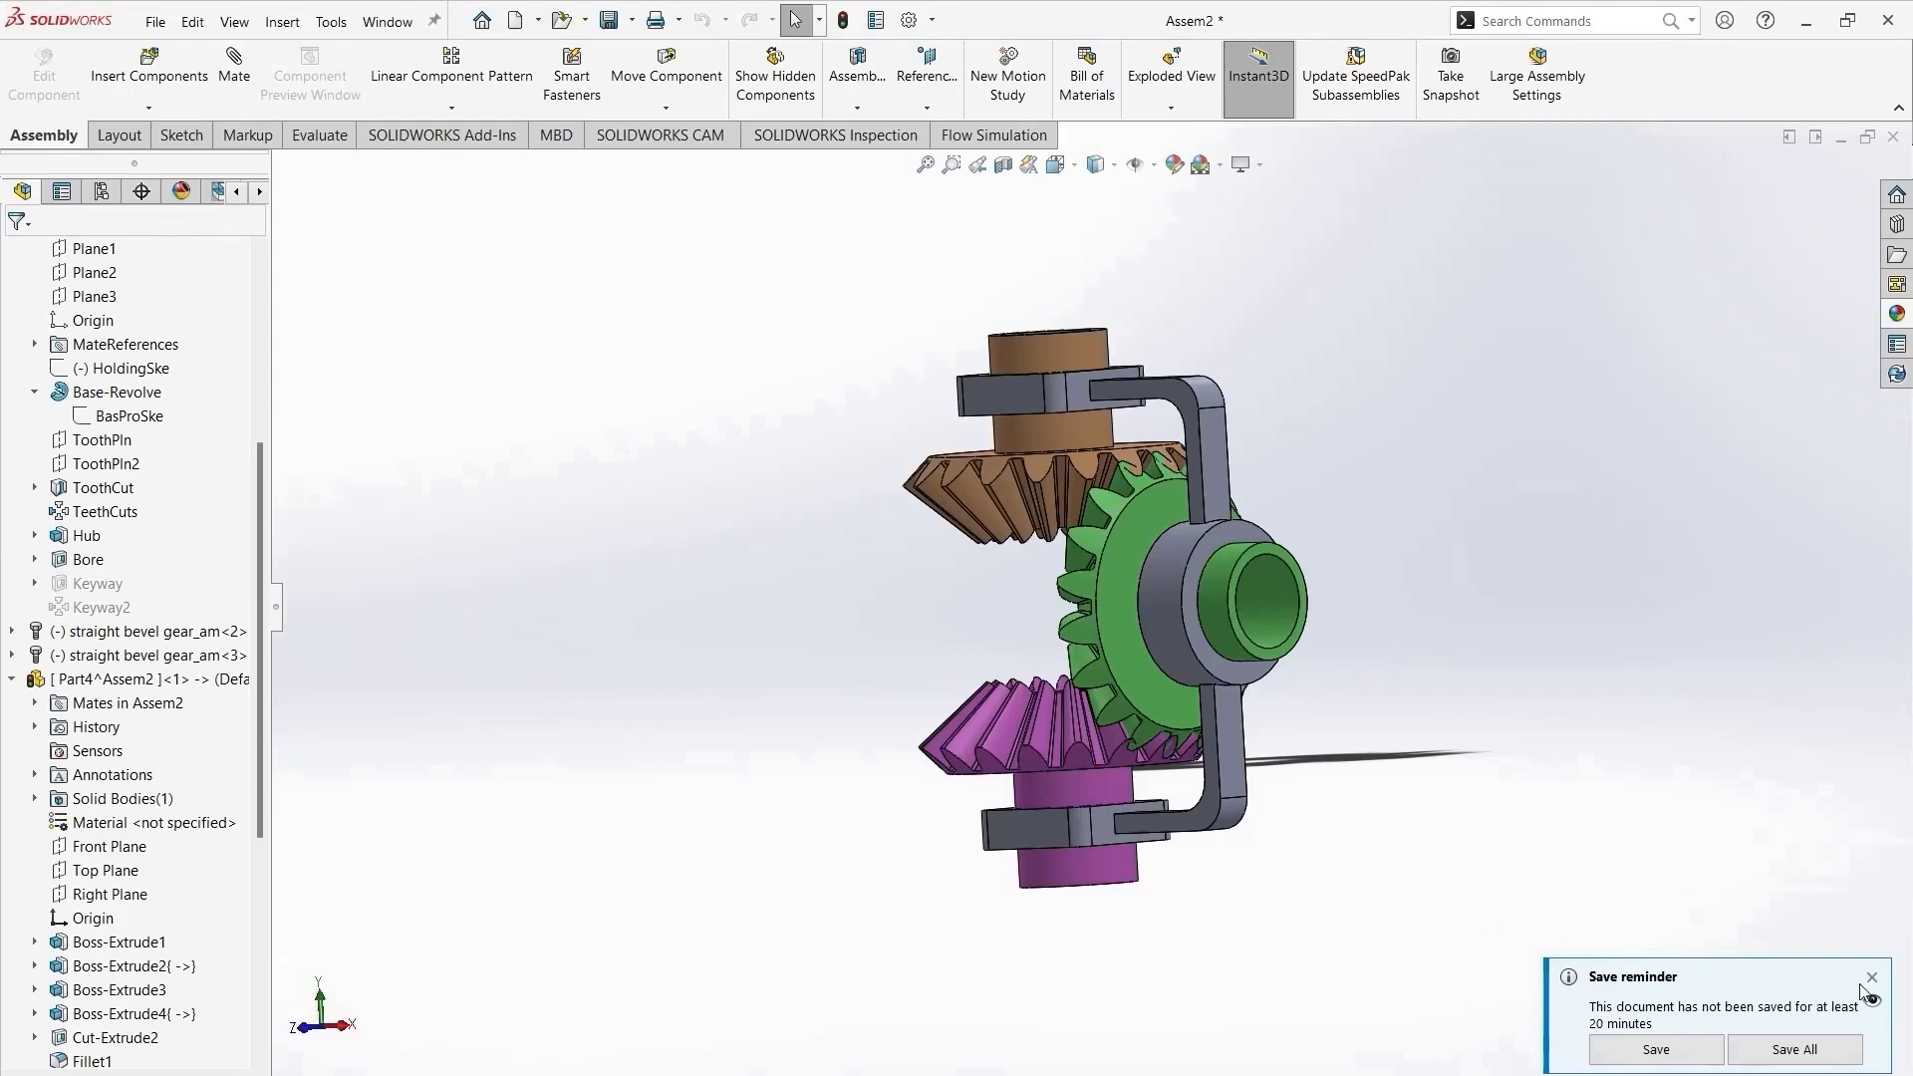
{"action": "left_click", "coordinate": [1871, 978]}
{"action": "middle_click_drag", "start_coordinate": [1211, 708], "coordinate": [1341, 781]}
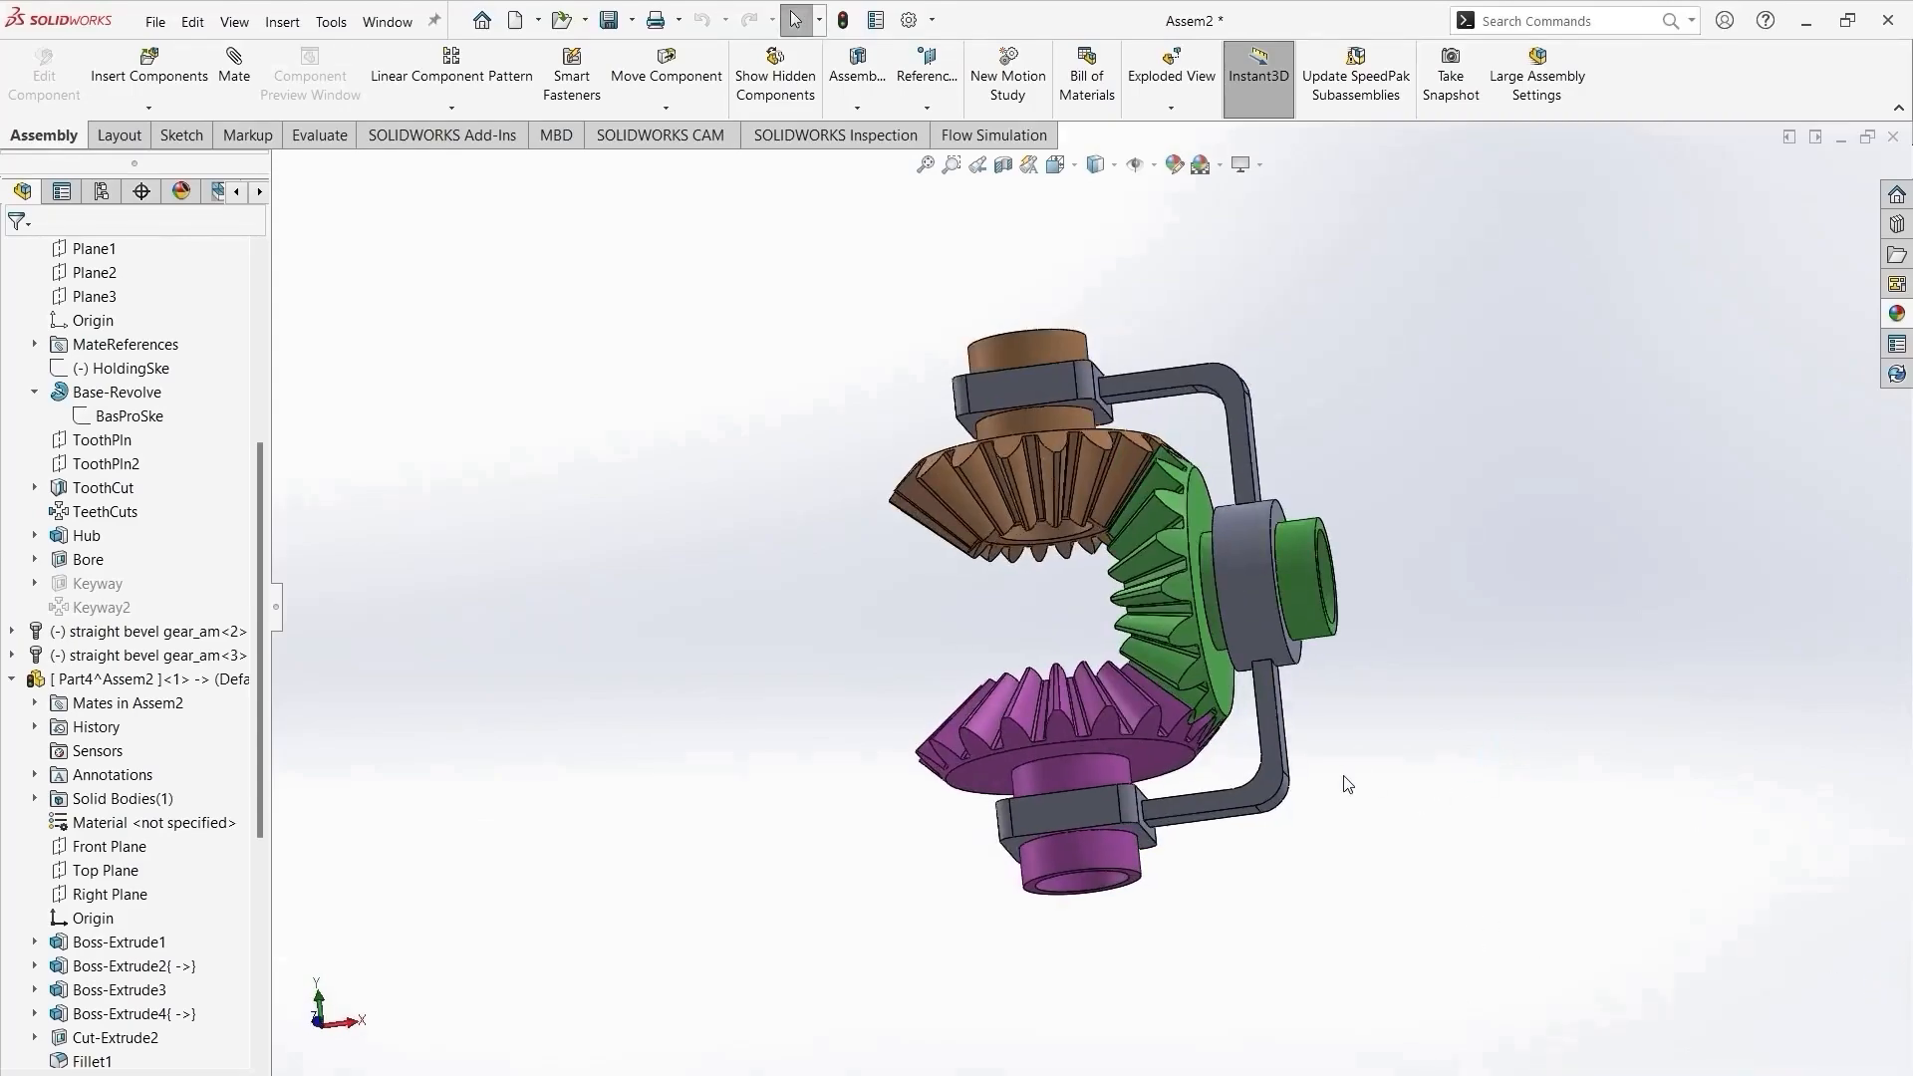
Apply the polished aluminum metal appearance to the gear bracket at component level.
{"action": "left_click", "coordinate": [1280, 732]}
{"action": "left_click", "coordinate": [1361, 656]}
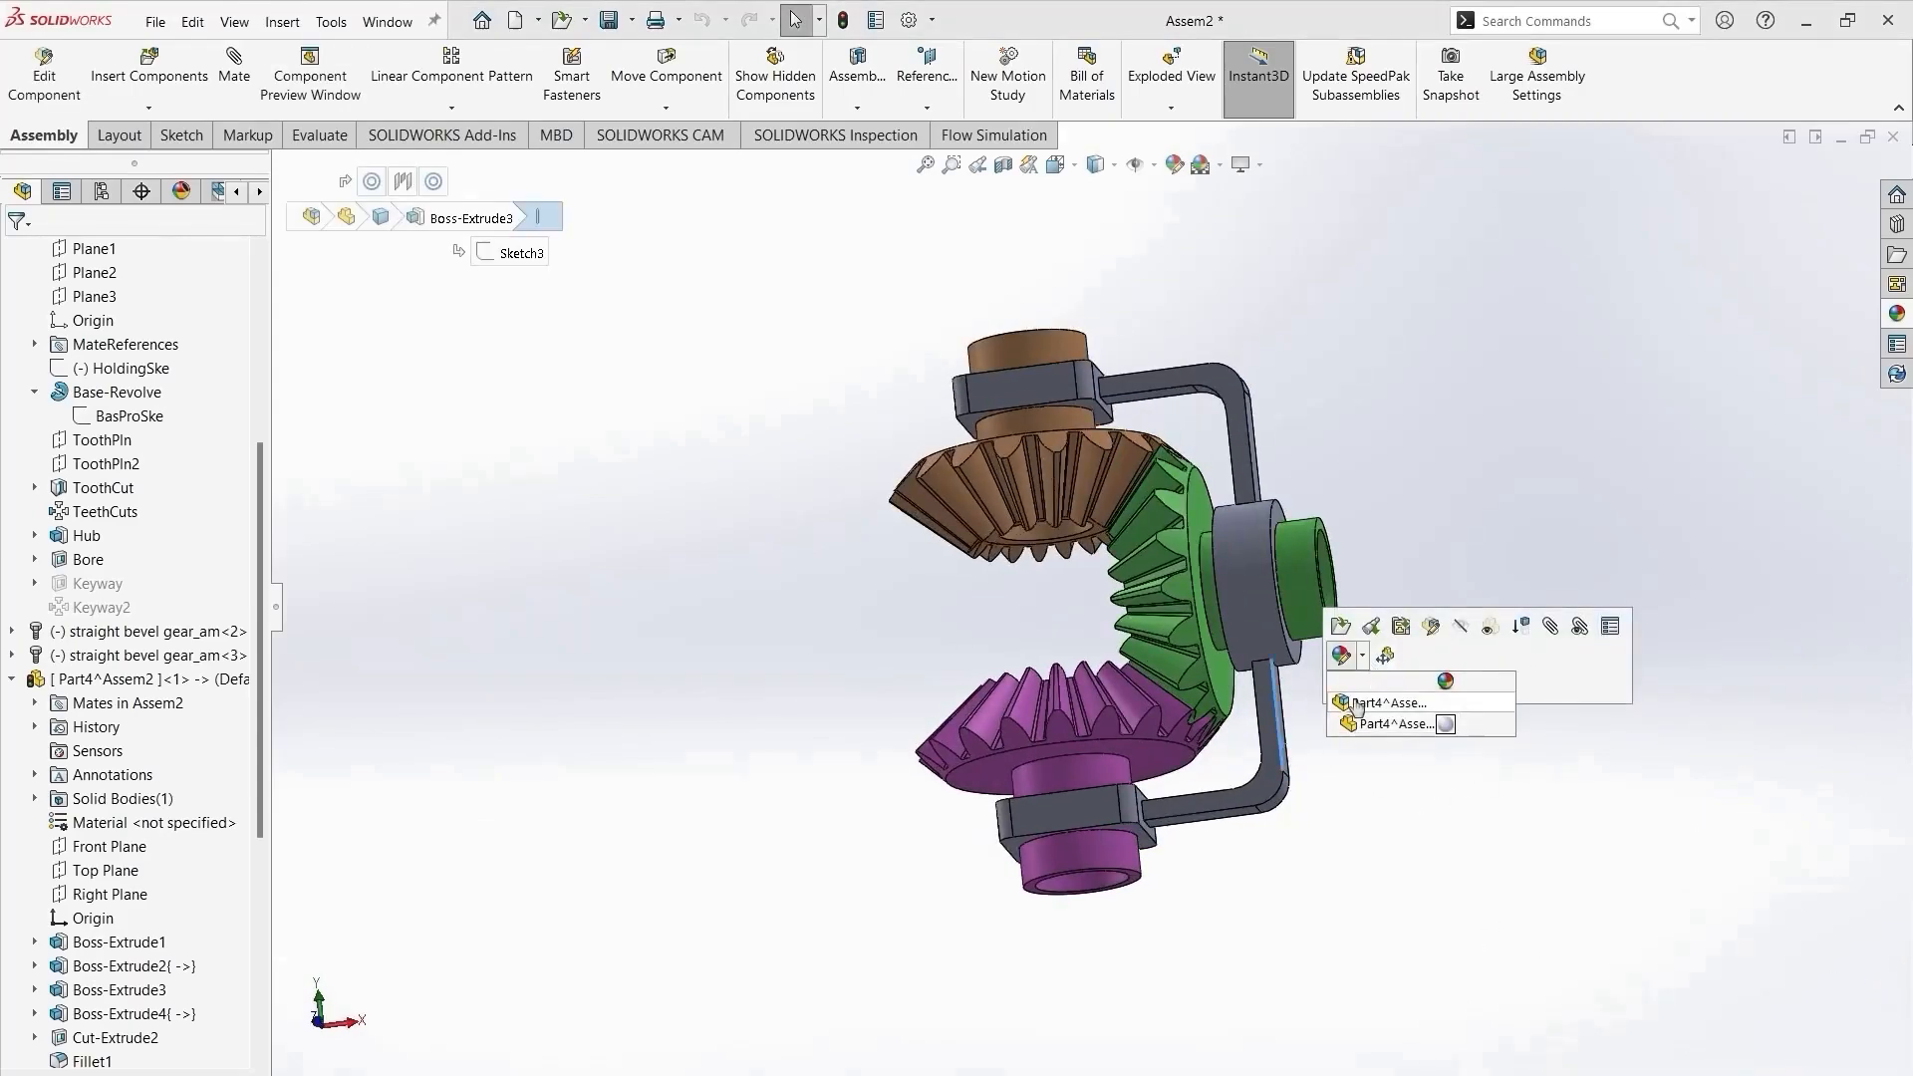
{"action": "left_click", "coordinate": [1415, 701]}
{"action": "left_click", "coordinate": [1516, 201]}
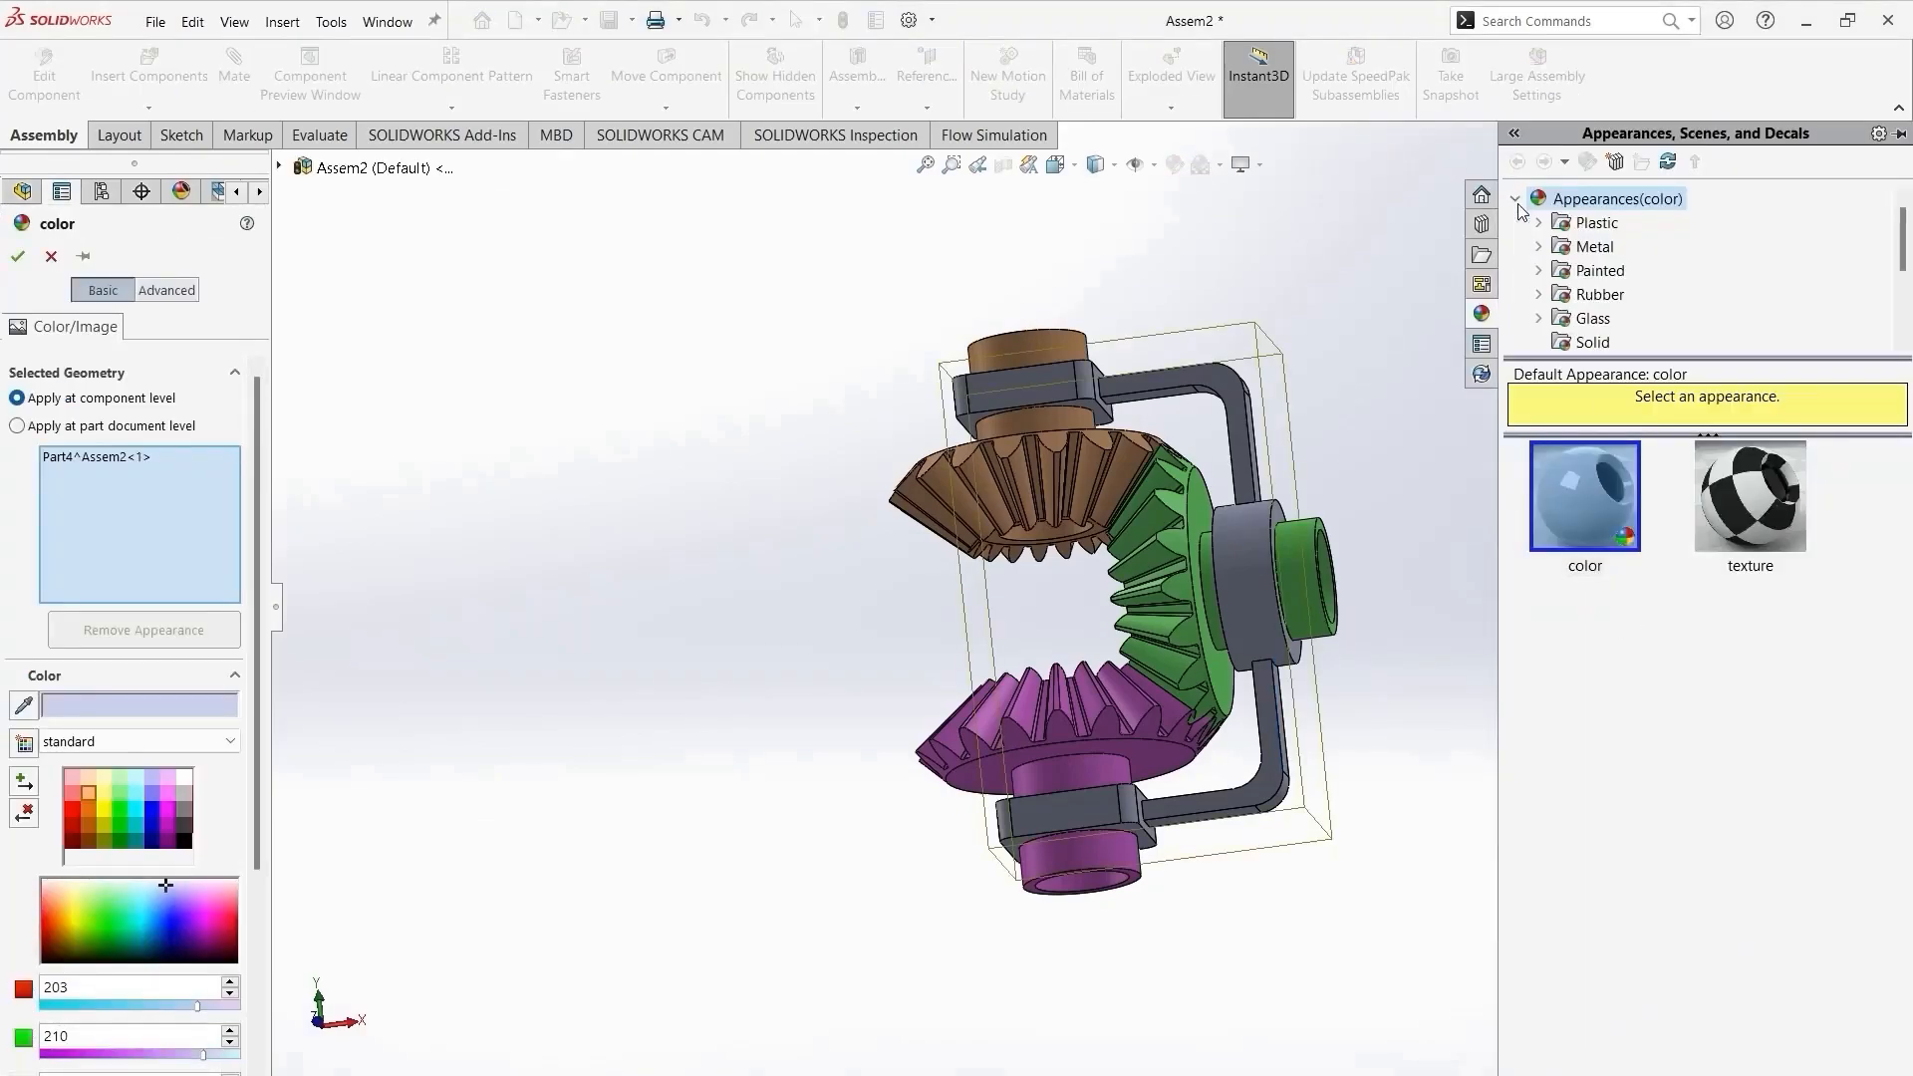
{"action": "left_click", "coordinate": [1575, 249]}
{"action": "left_click", "coordinate": [1584, 668]}
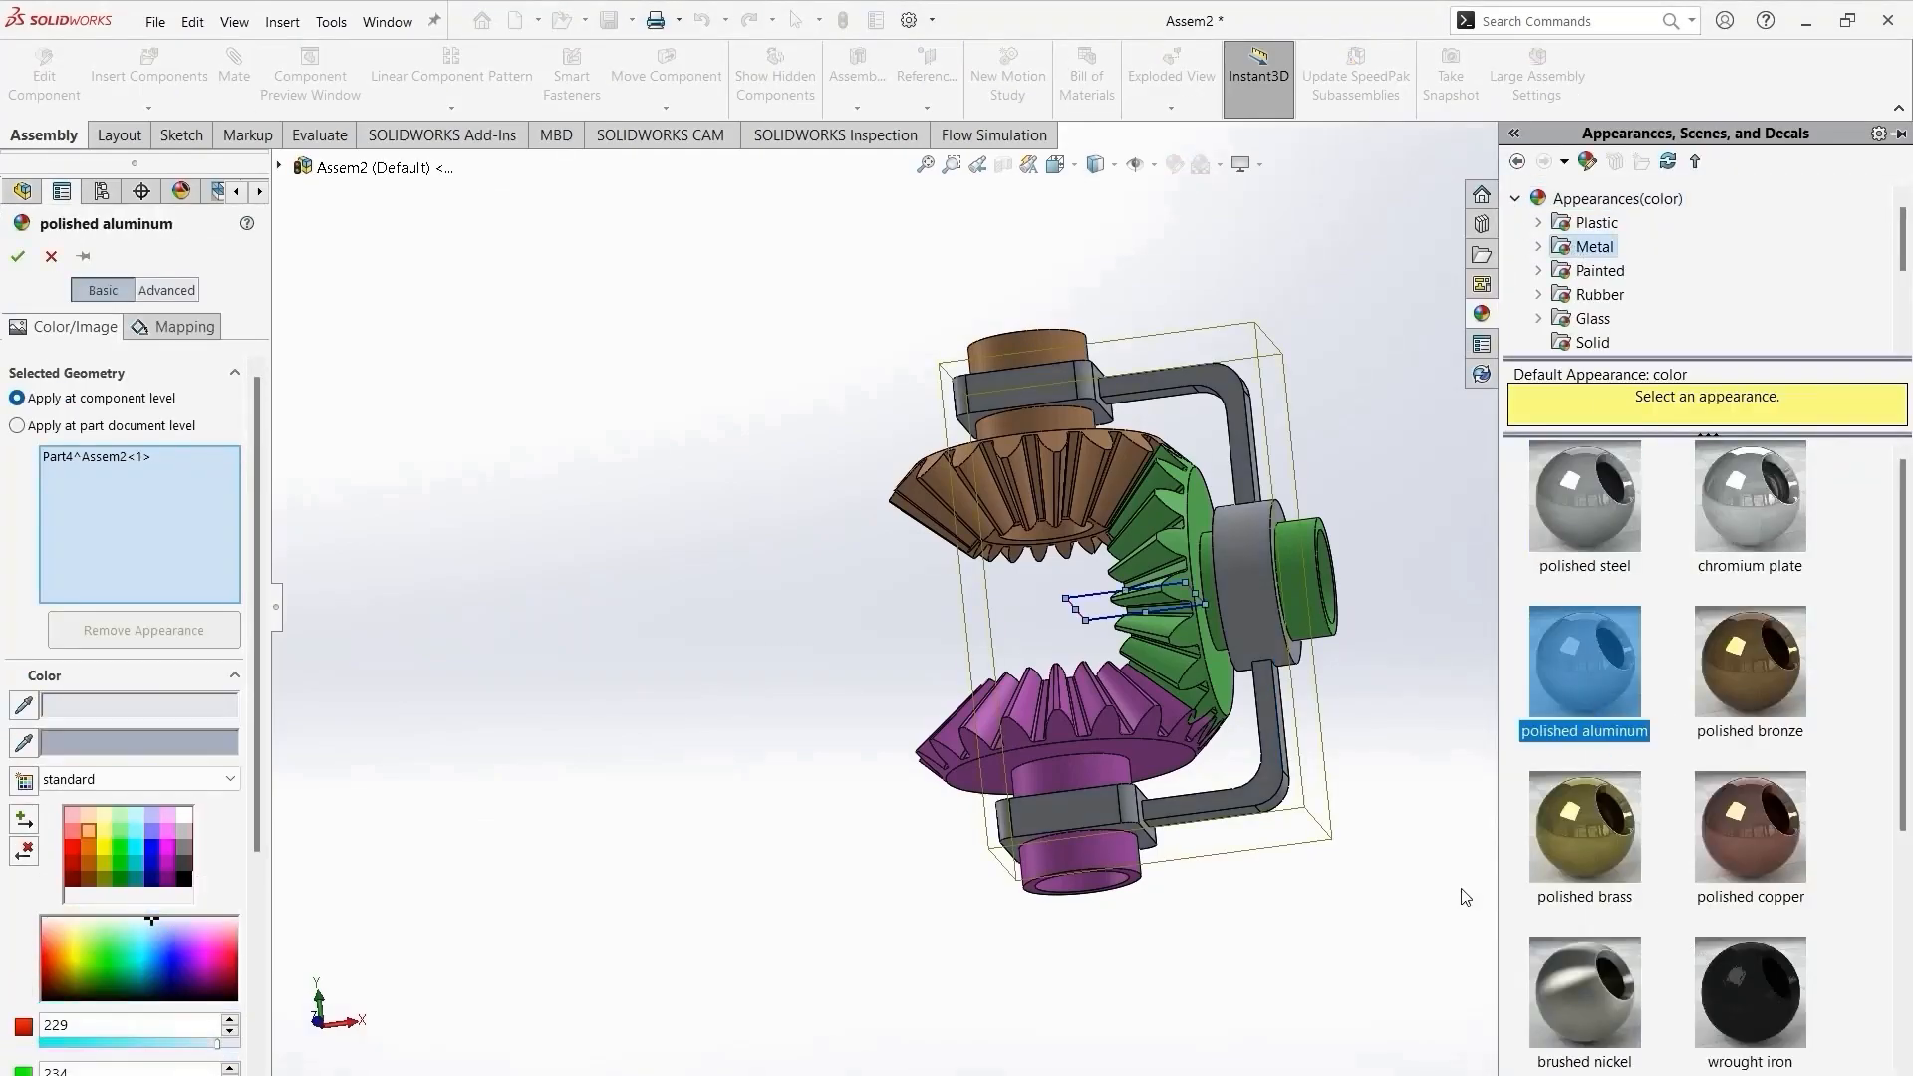
{"action": "left_click", "coordinate": [22, 263]}
Examine the recolored bracket, compare it with the finished rotor mechanism in Assem1, and return to Assem2.
{"action": "middle_click_drag", "start_coordinate": [637, 657], "coordinate": [773, 866]}
{"action": "scroll", "coordinate": [1121, 474], "scroll_direction": "up", "scroll_amount": 2}
{"action": "scroll", "coordinate": [1144, 486], "scroll_direction": "down", "scroll_amount": 1}
{"action": "middle_click_drag", "start_coordinate": [1144, 486], "coordinate": [1147, 463]}
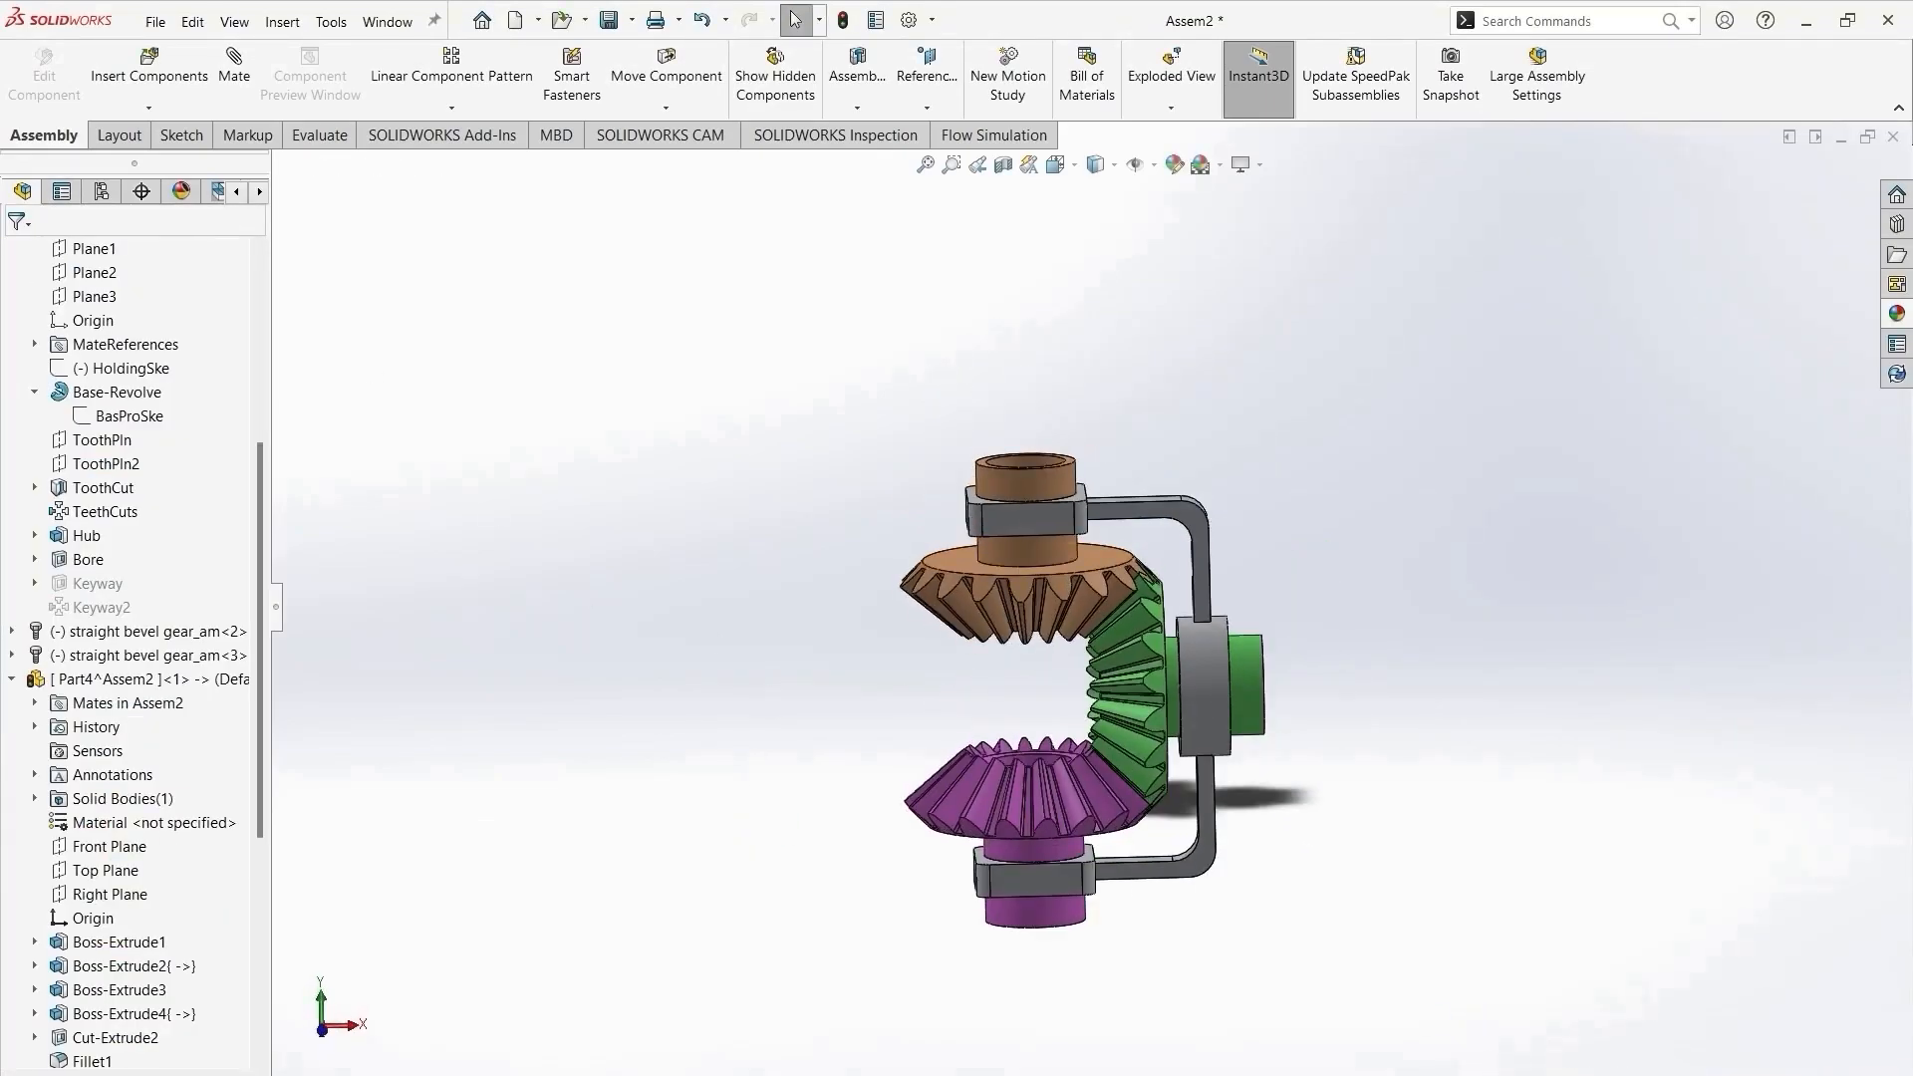
{"action": "left_click", "coordinate": [1196, 997]}
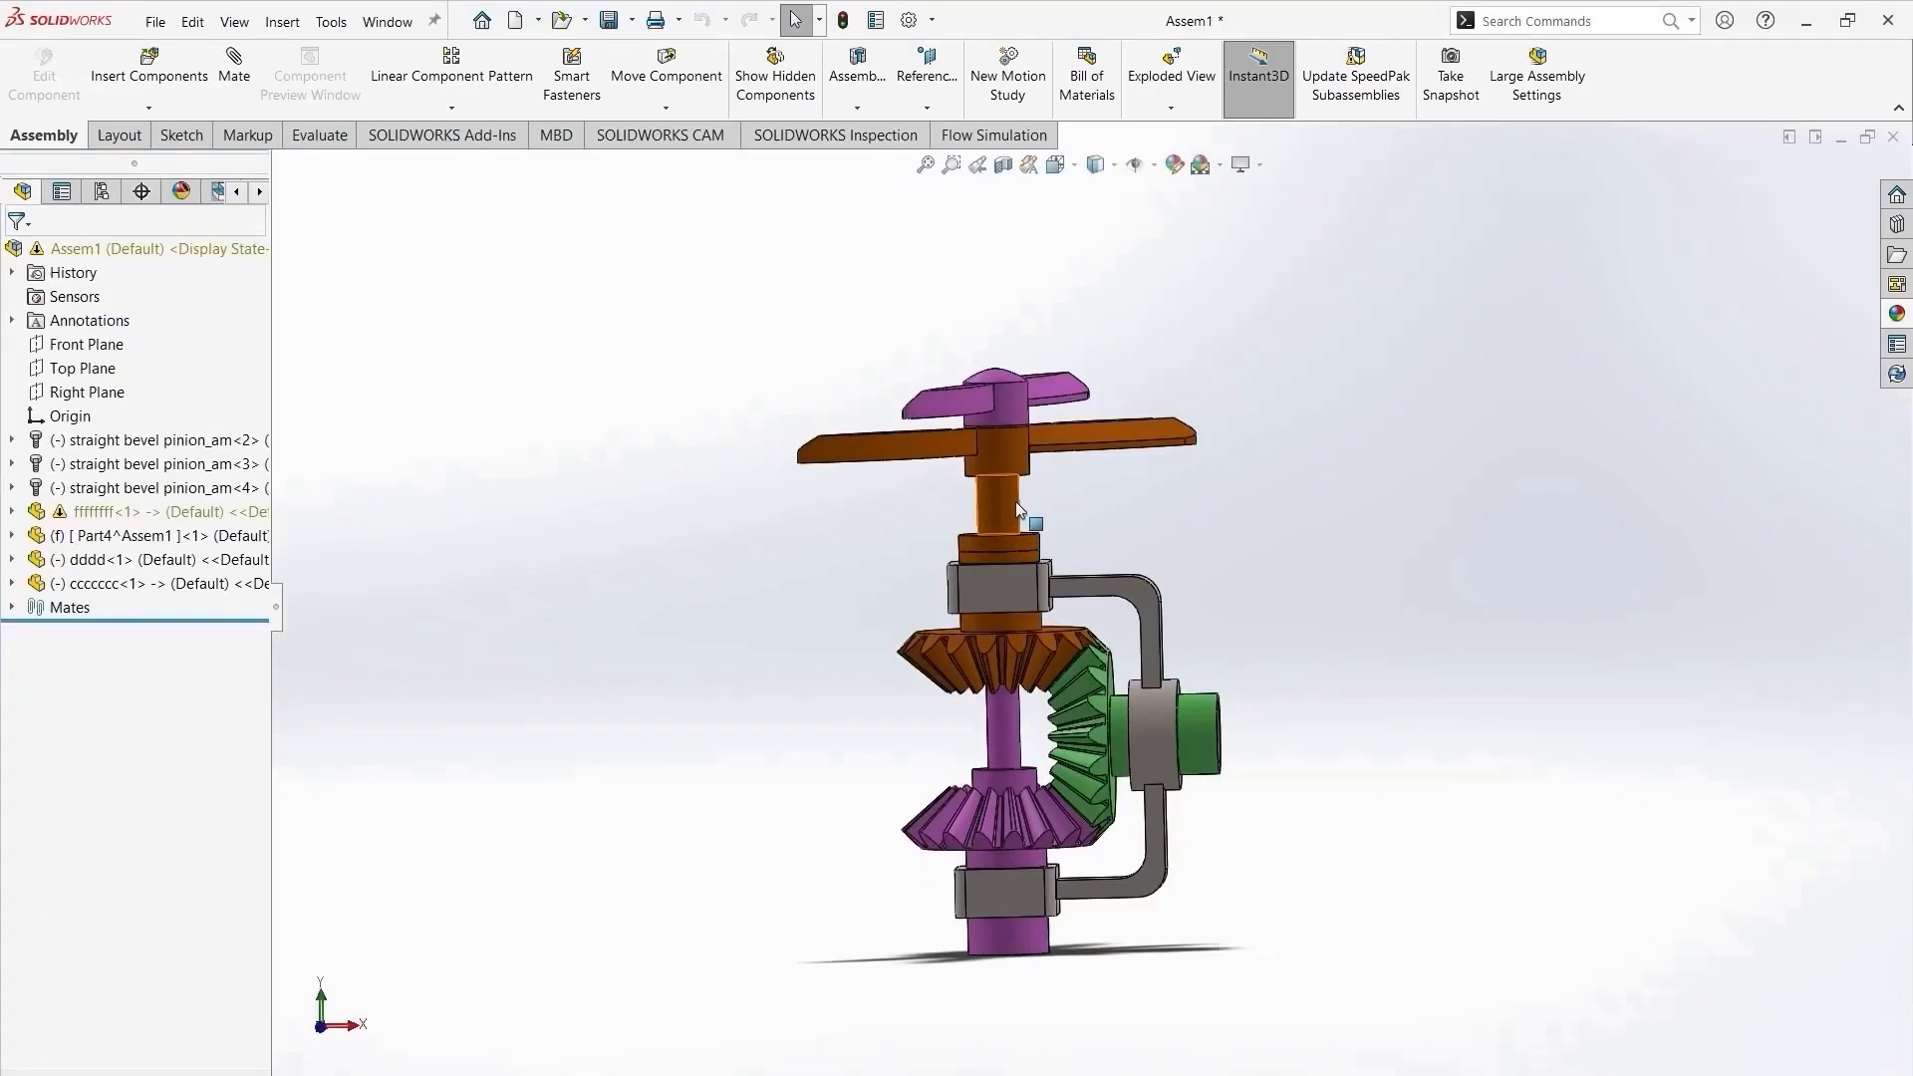
{"action": "mouse_move", "coordinate": [1106, 485]}
{"action": "middle_mouse_down"}
{"action": "mouse_move", "coordinate": [1535, 488]}
{"action": "mouse_move", "coordinate": [1091, 450]}
{"action": "middle_mouse_up"}
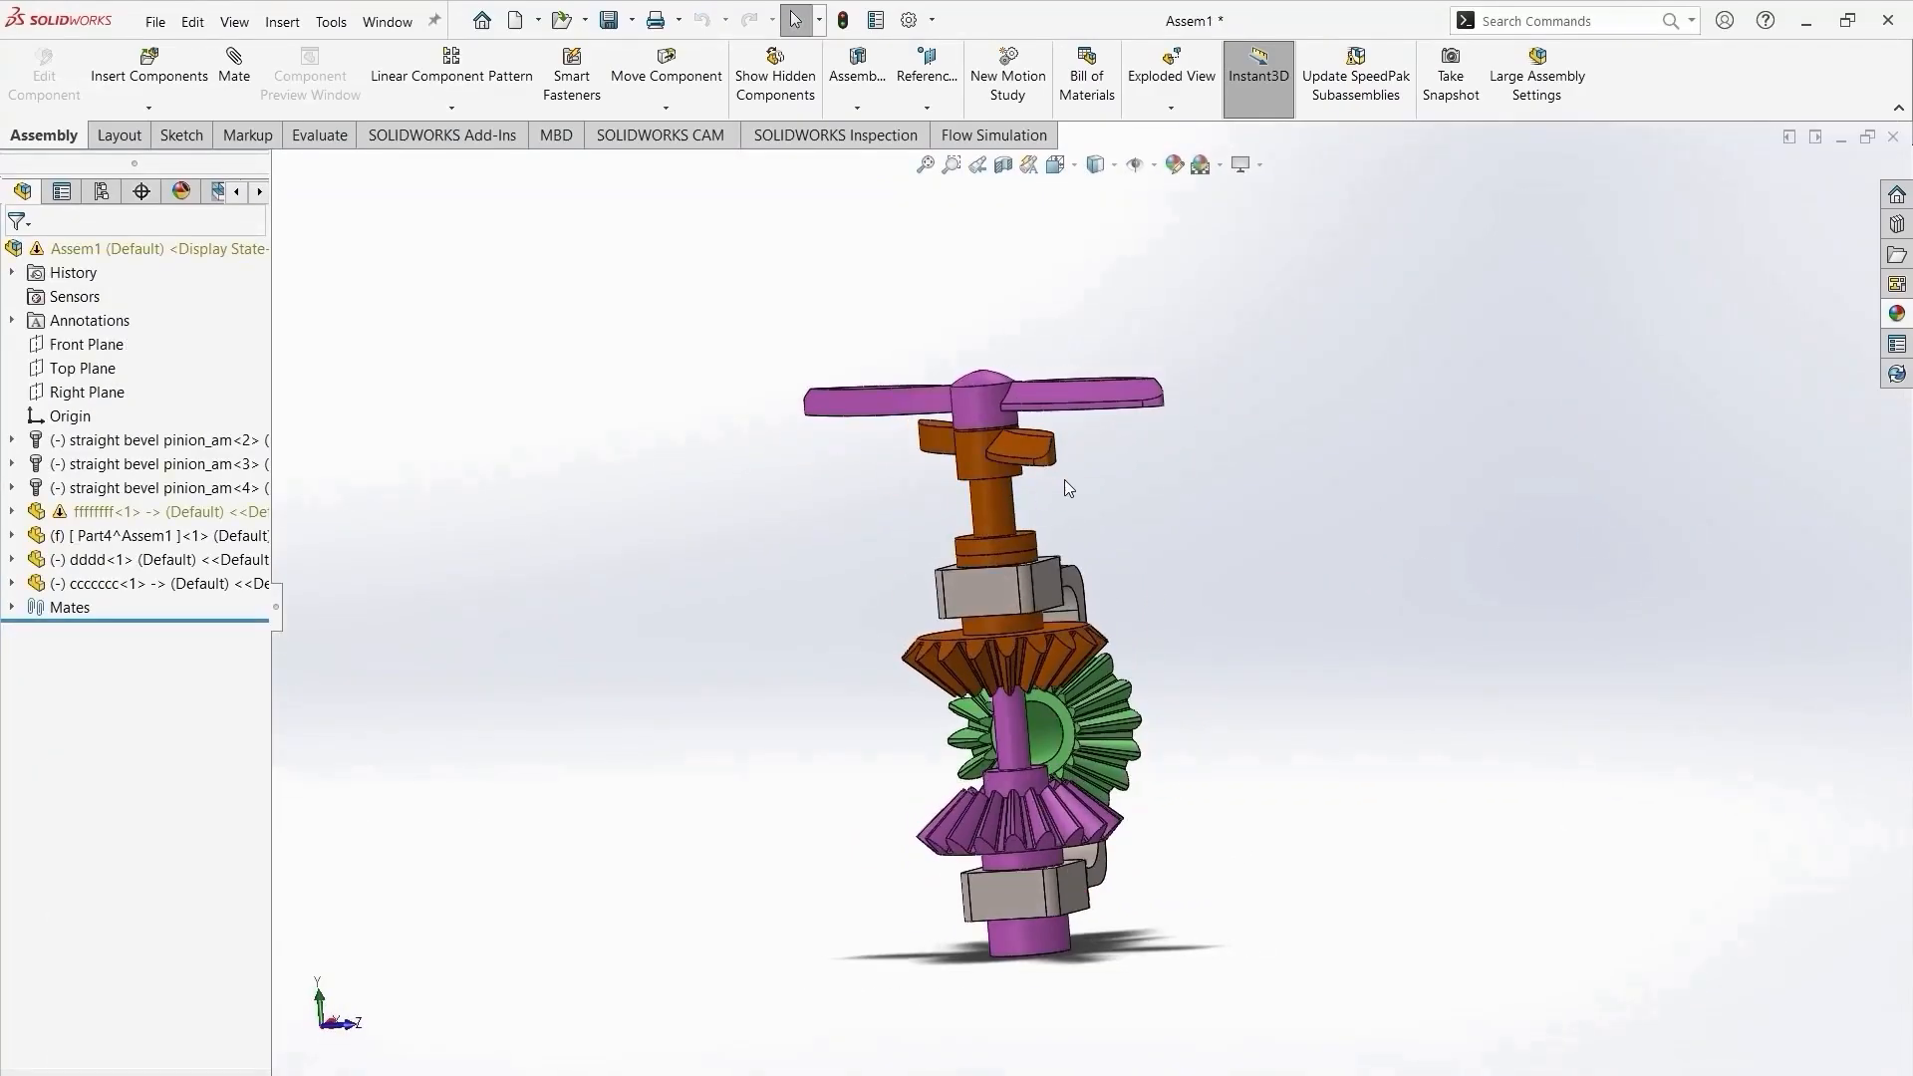
{"action": "middle_click_drag", "start_coordinate": [1422, 623], "coordinate": [1422, 707]}
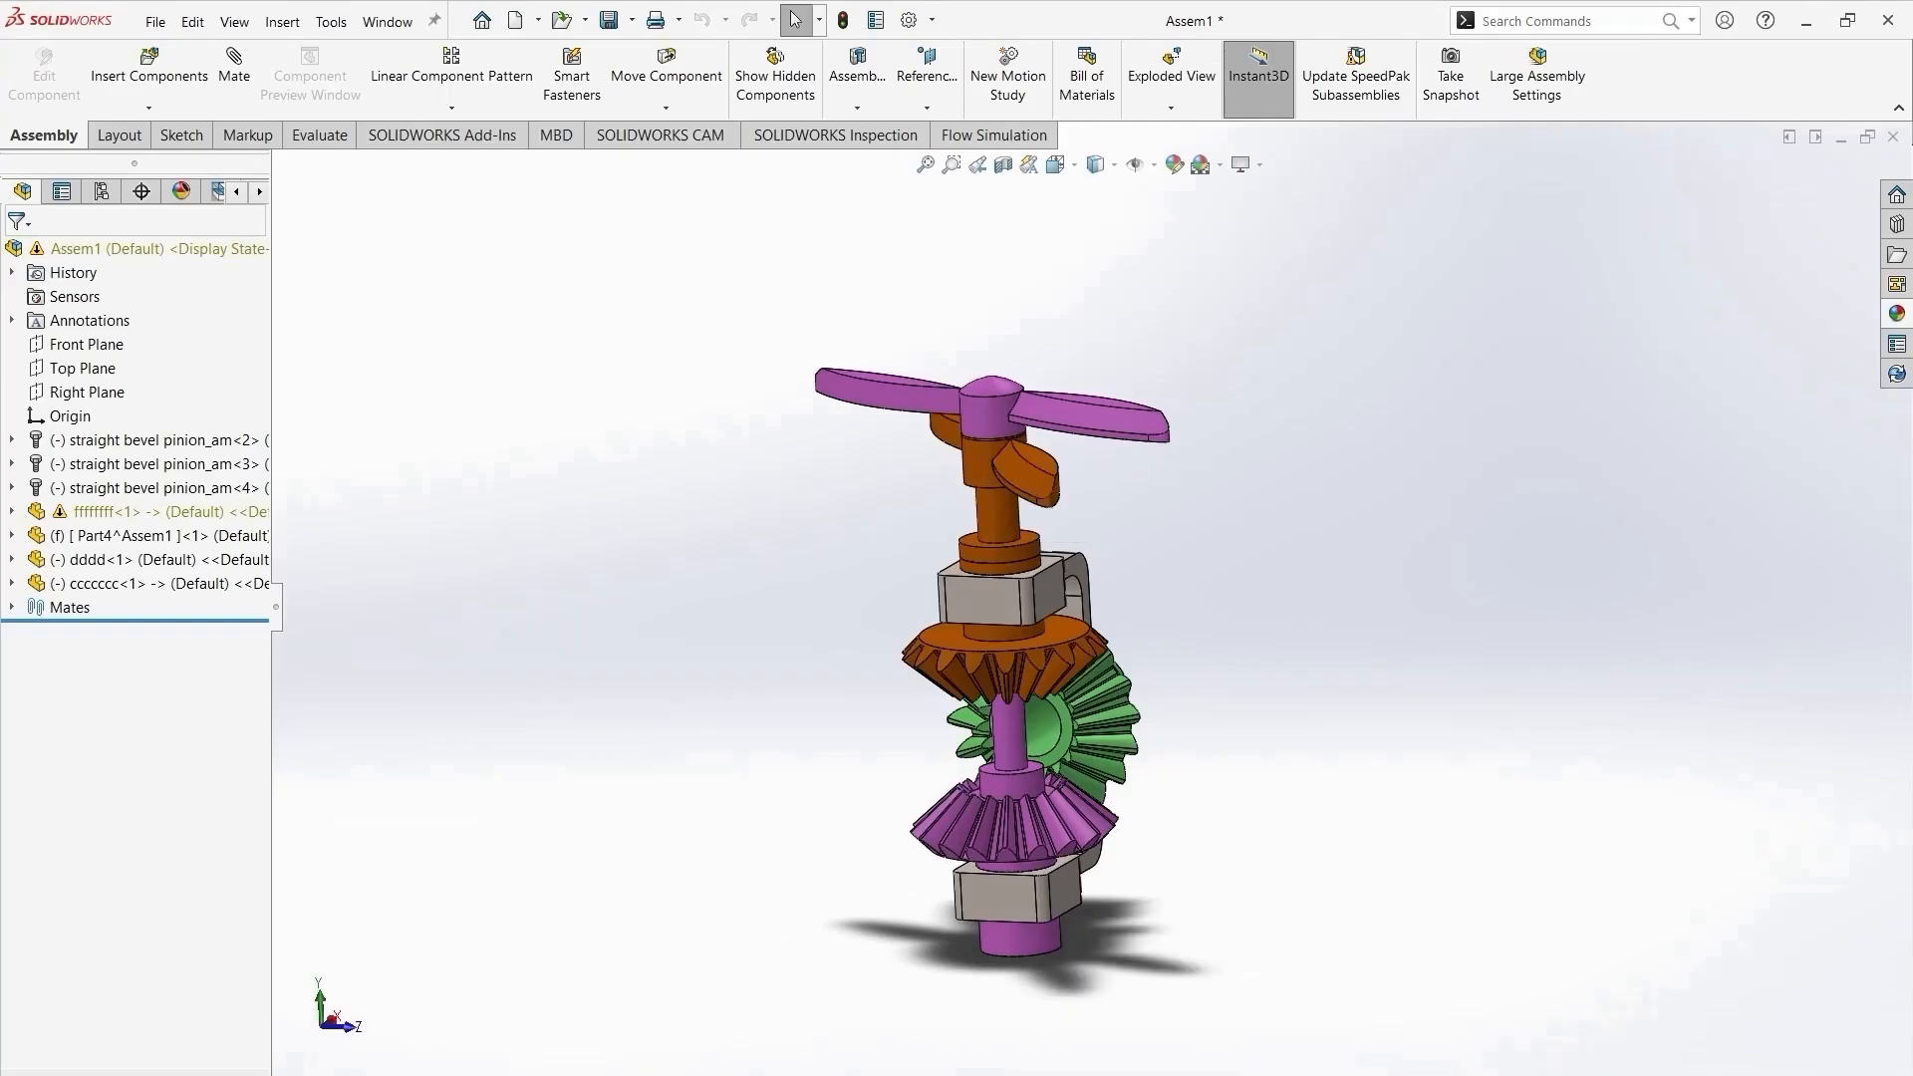
{"action": "left_click", "coordinate": [1461, 1006]}
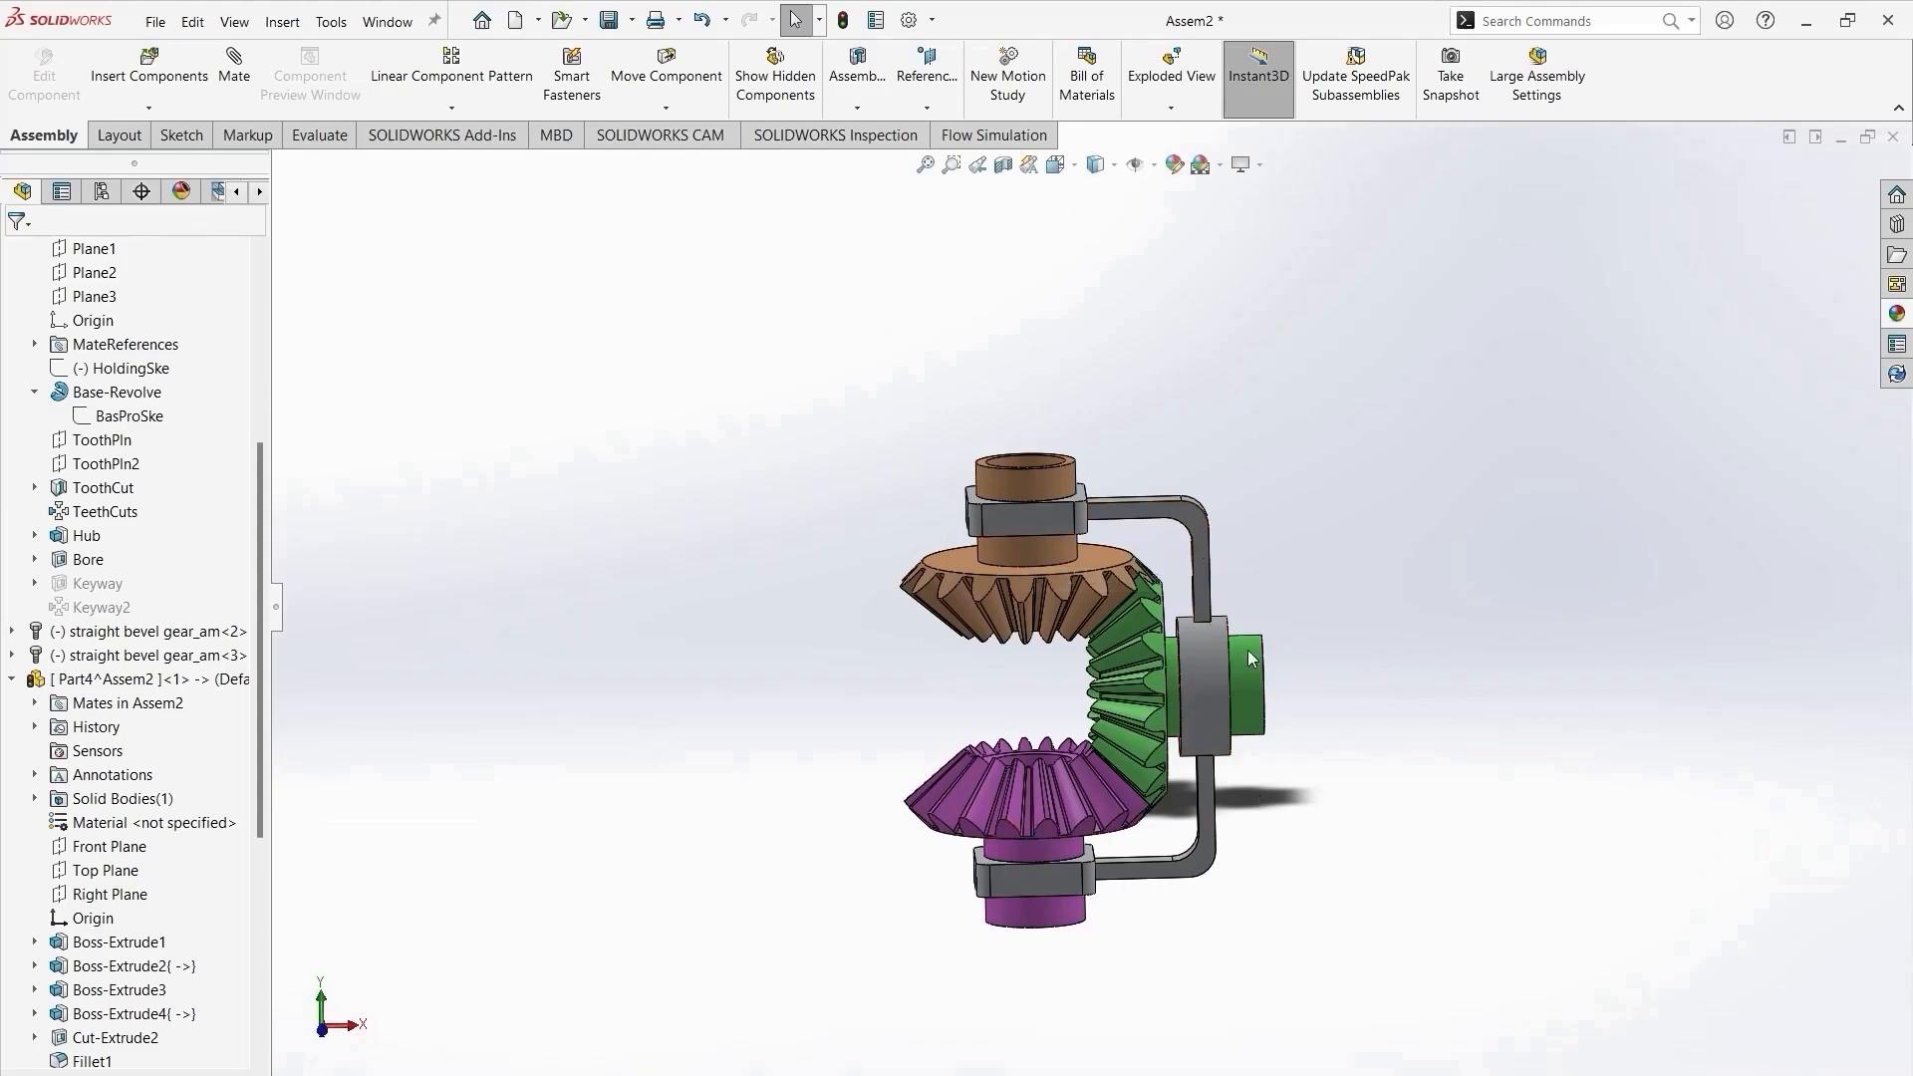
{"action": "middle_click_drag", "start_coordinate": [1288, 944], "coordinate": [1179, 831]}
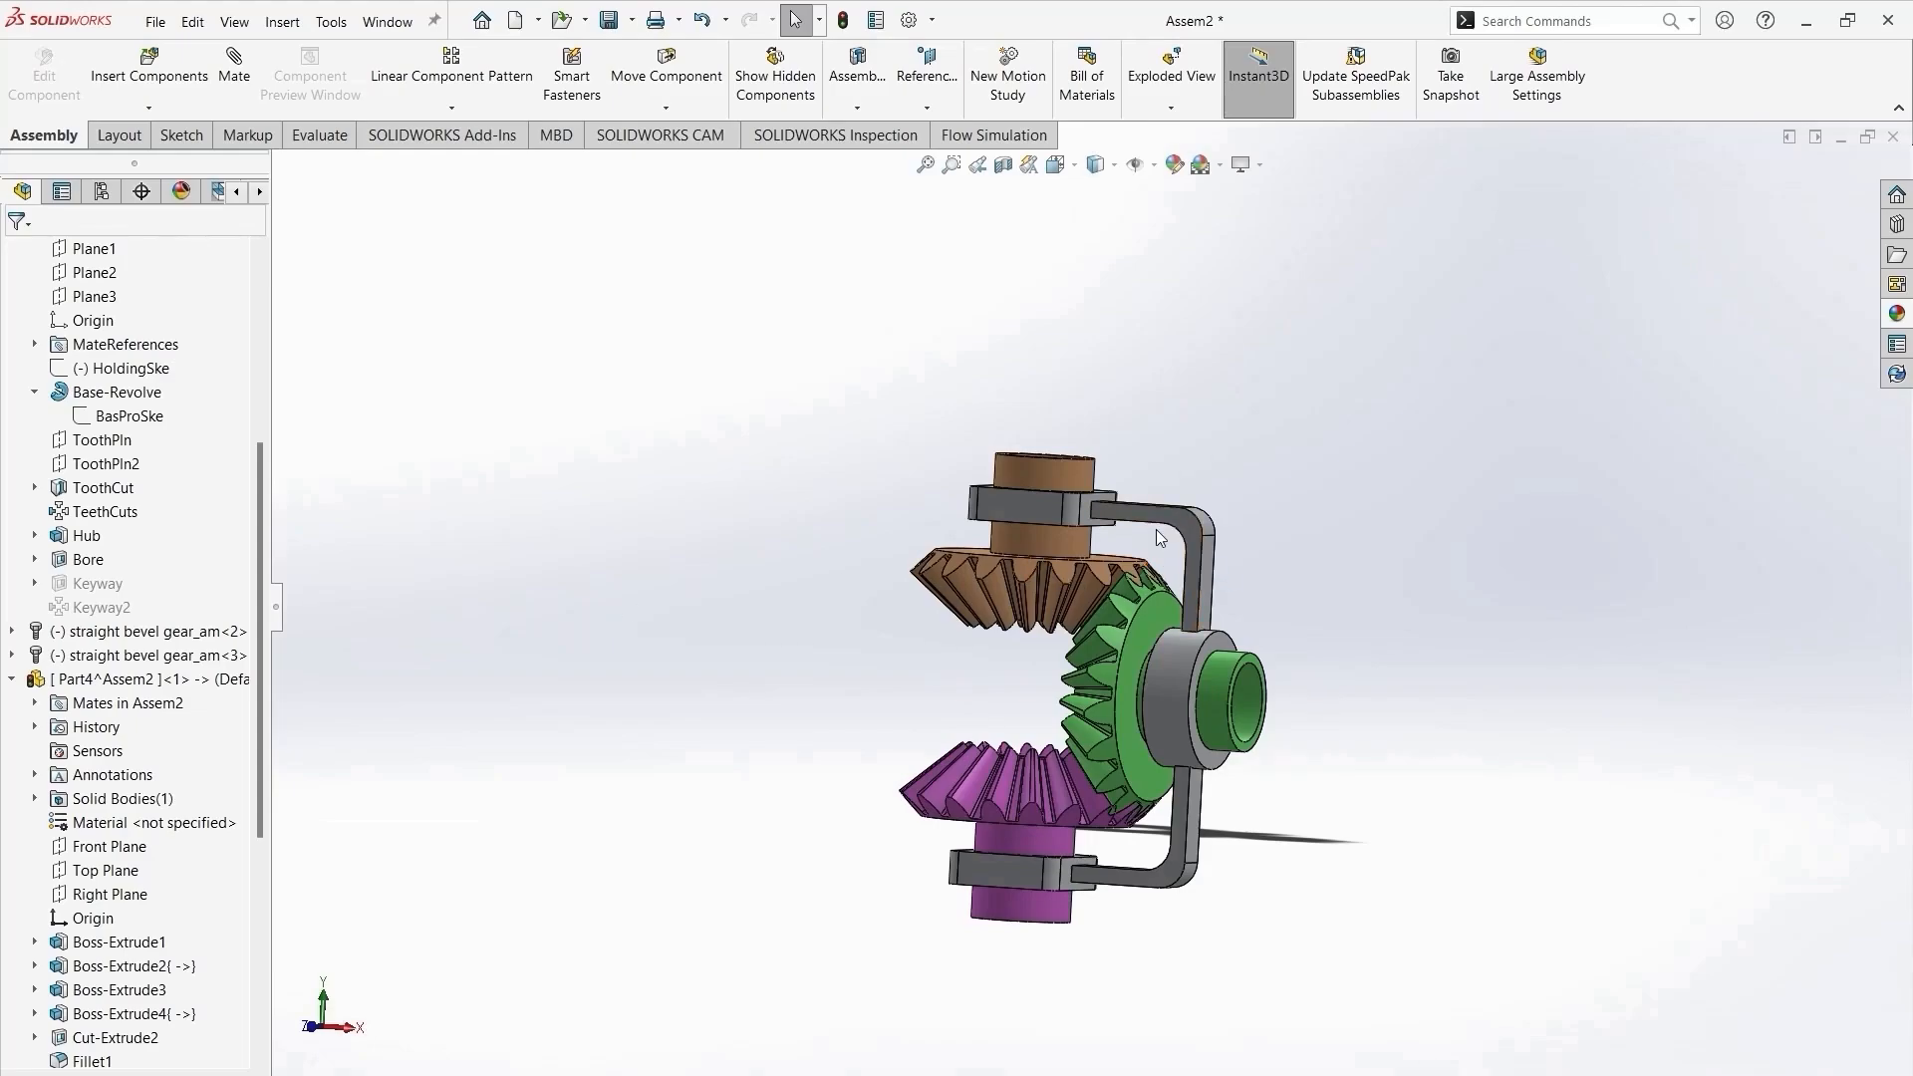
{"action": "left_click", "coordinate": [538, 20]}
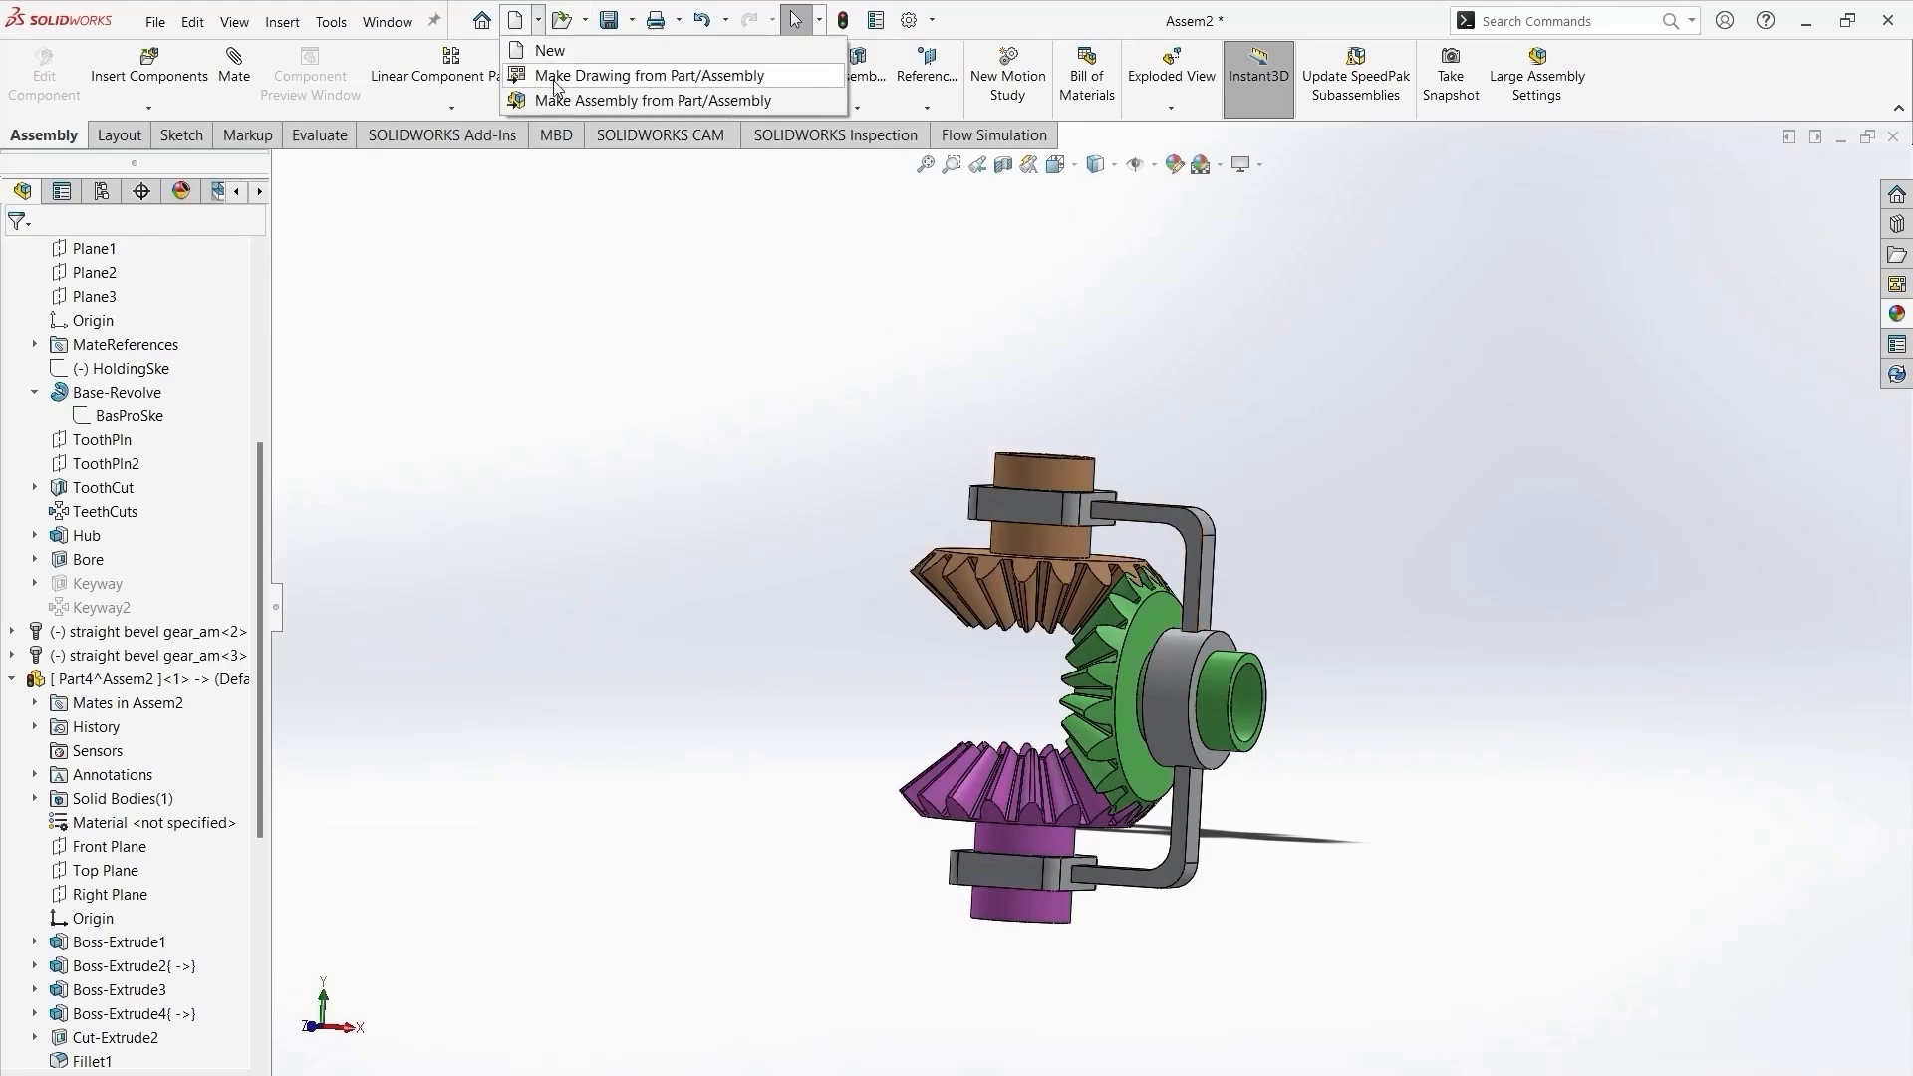
{"action": "left_click", "coordinate": [558, 51]}
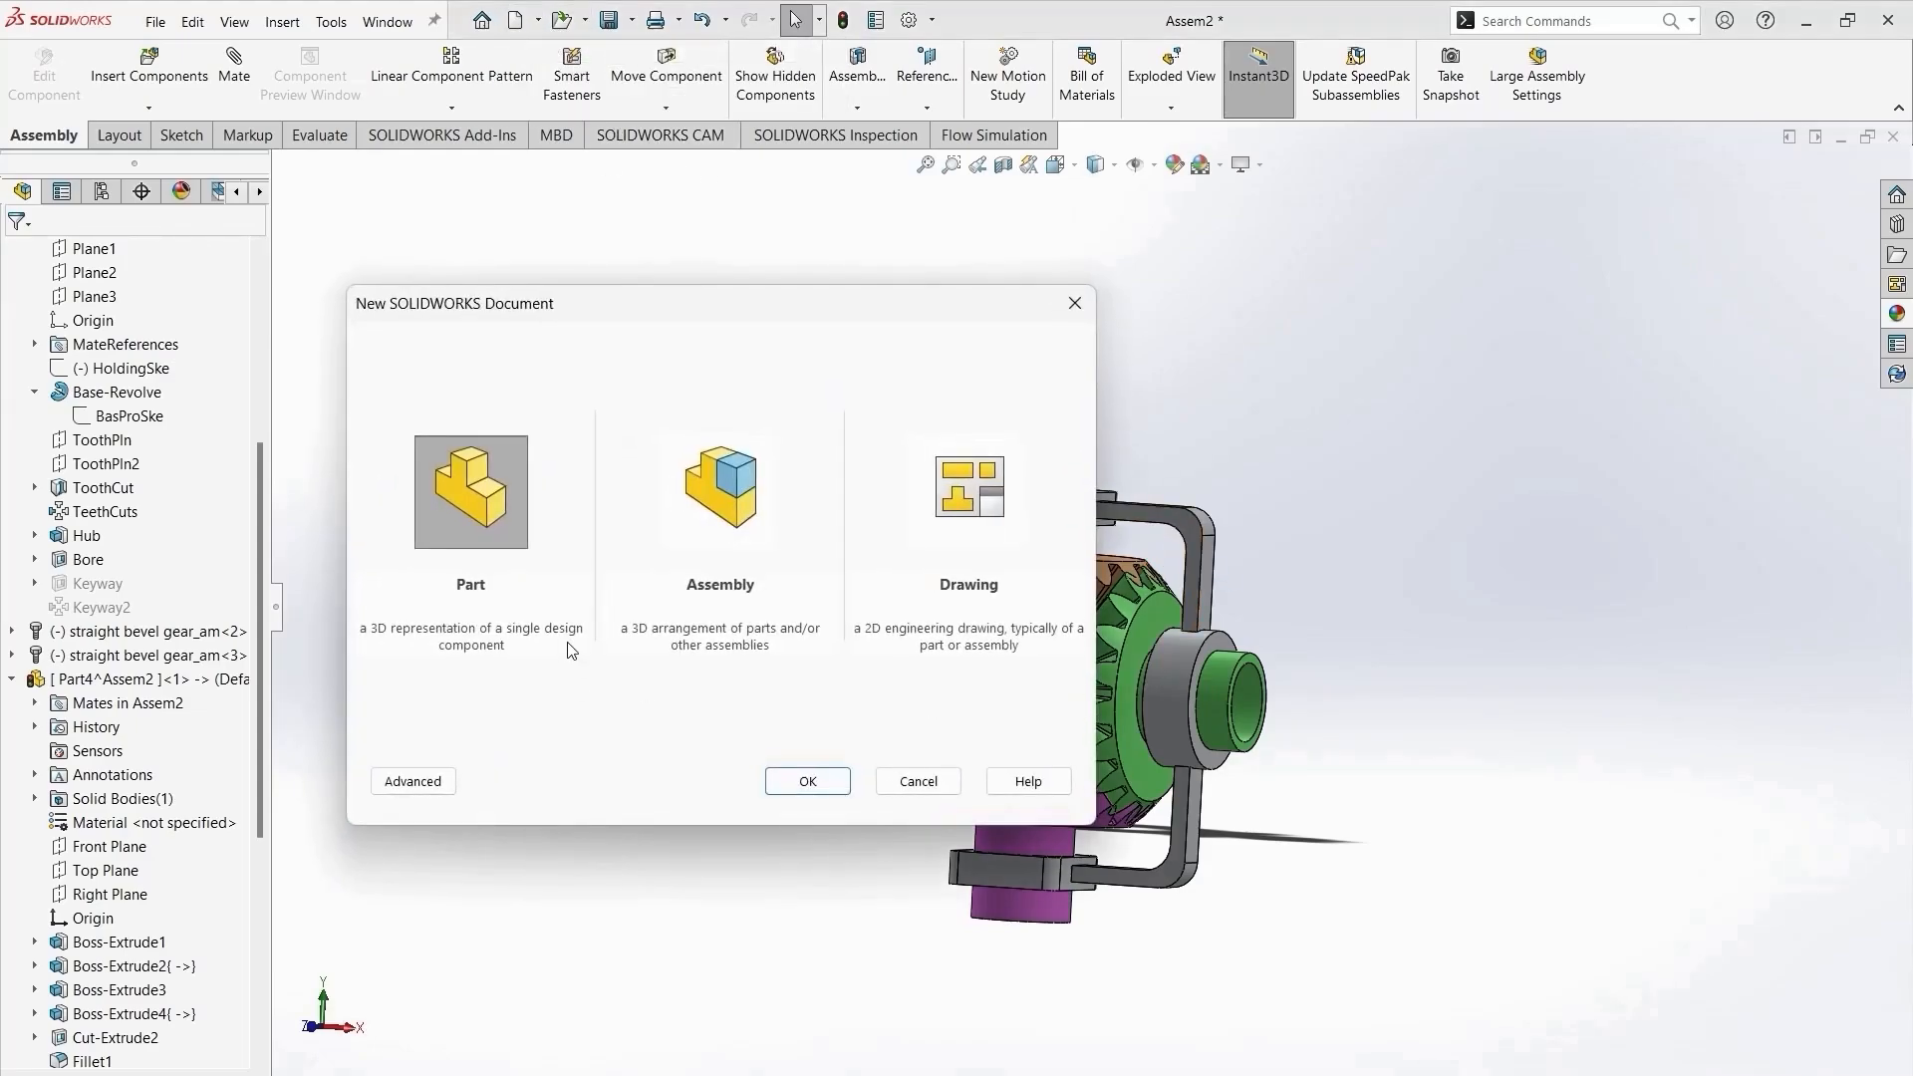
{"action": "left_click", "coordinate": [1075, 303]}
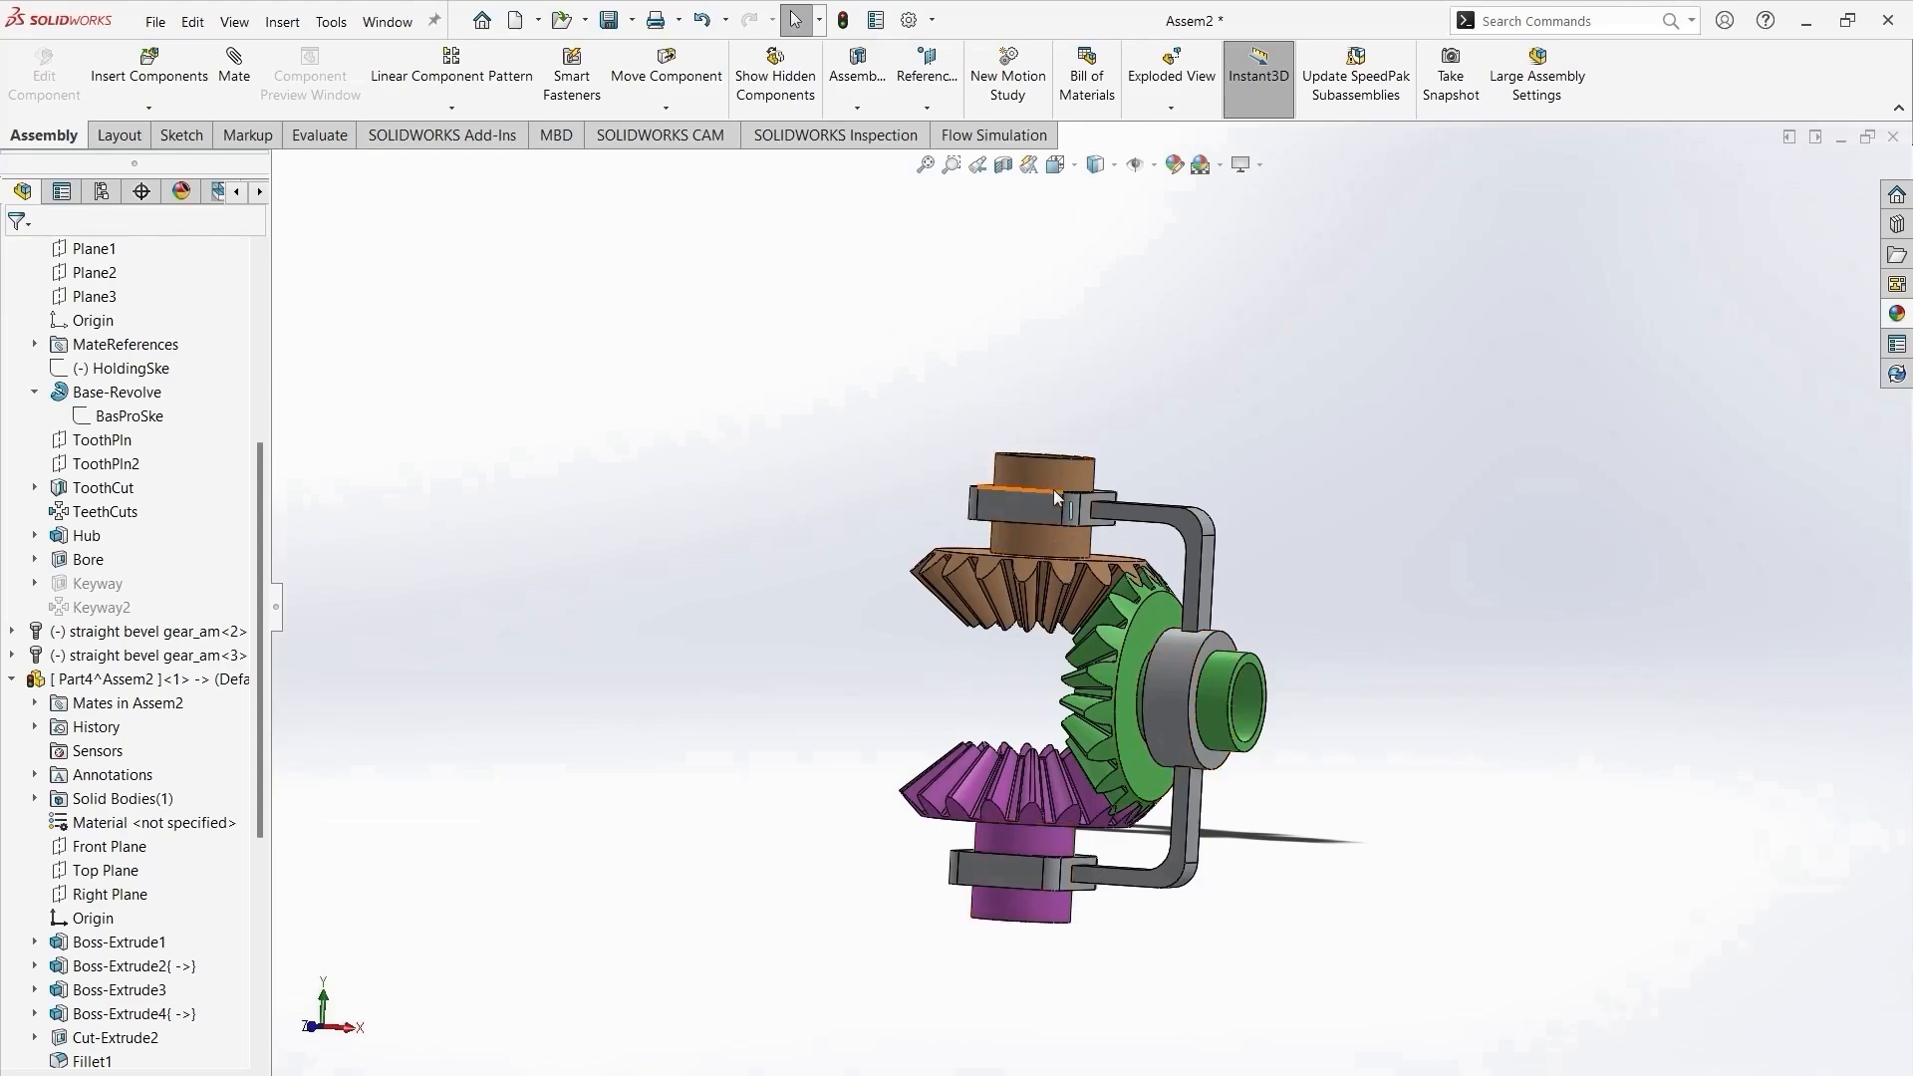
{"action": "left_click", "coordinate": [1239, 666]}
{"action": "left_click", "coordinate": [1445, 947]}
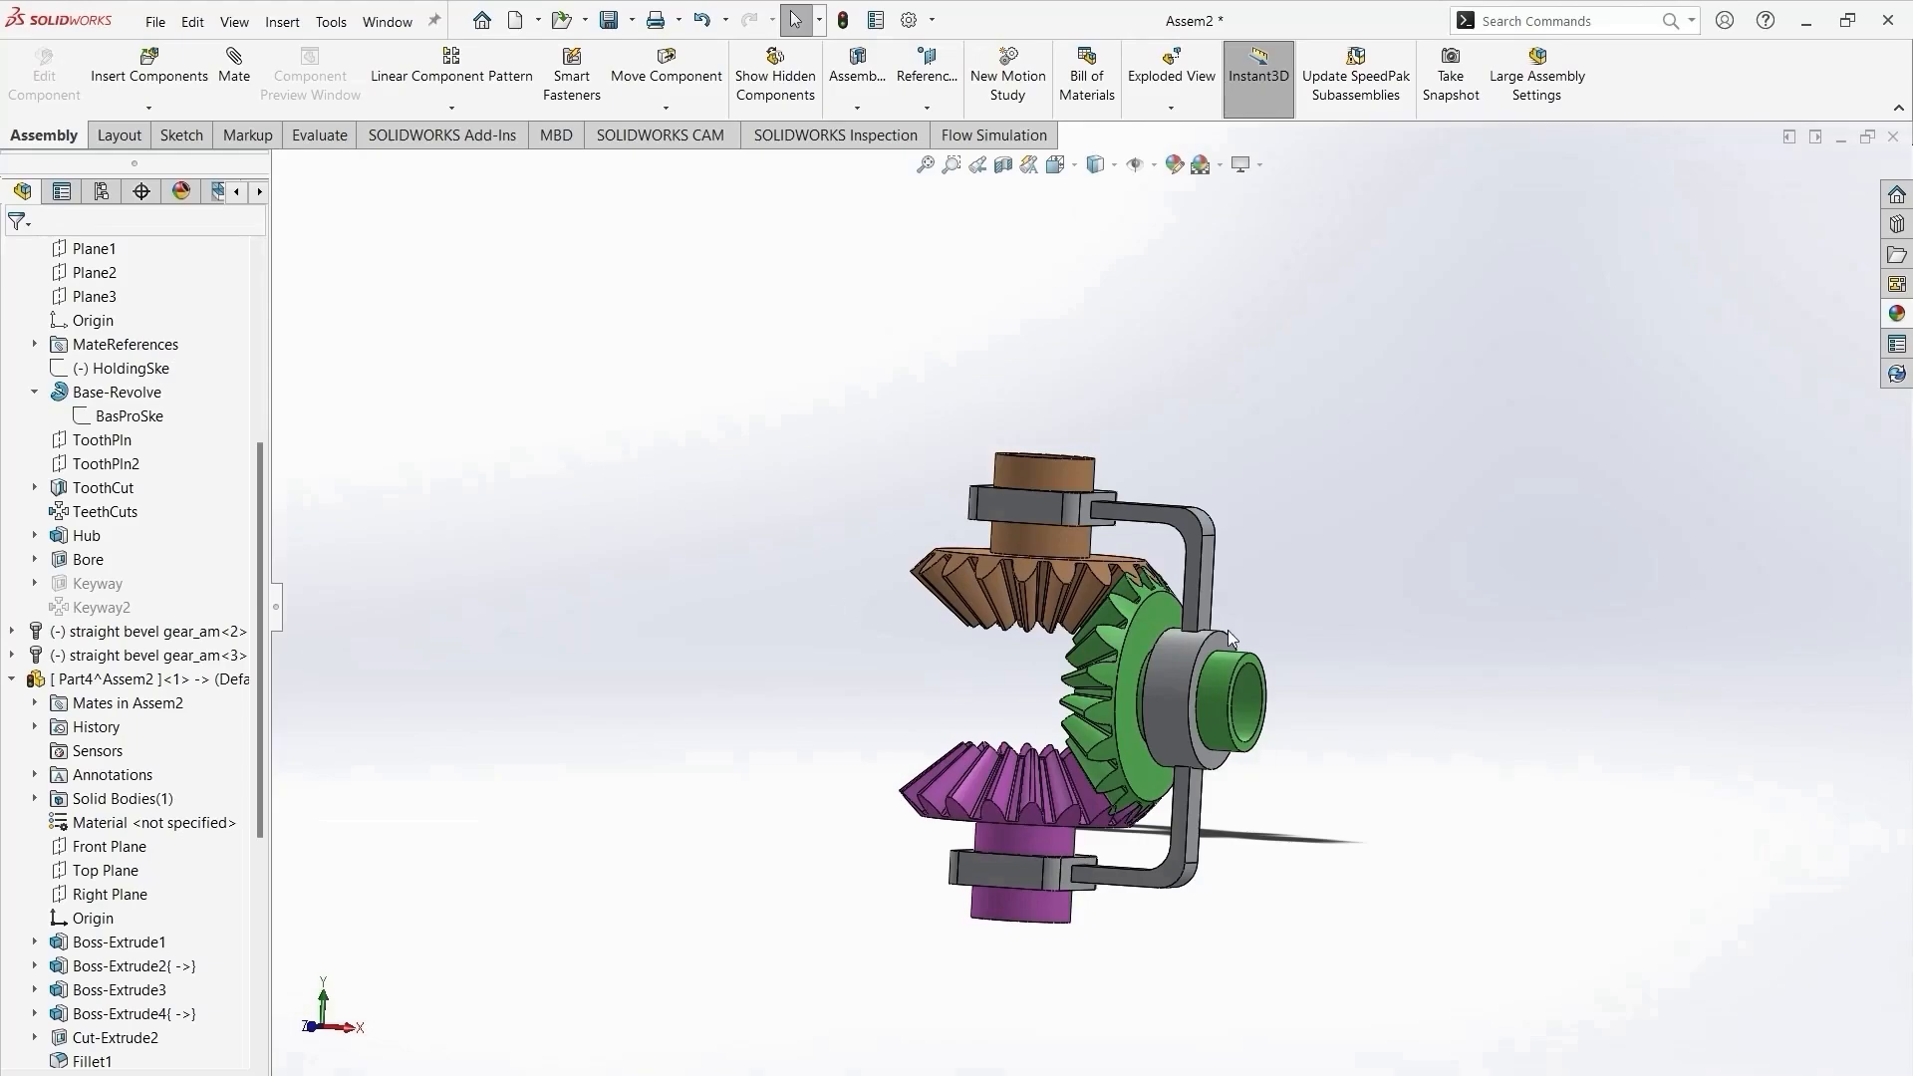
Insert the two propeller parts ccccccc and dddd into the assembly beside the gears.
{"action": "middle_click_drag", "start_coordinate": [1374, 728], "coordinate": [1475, 645]}
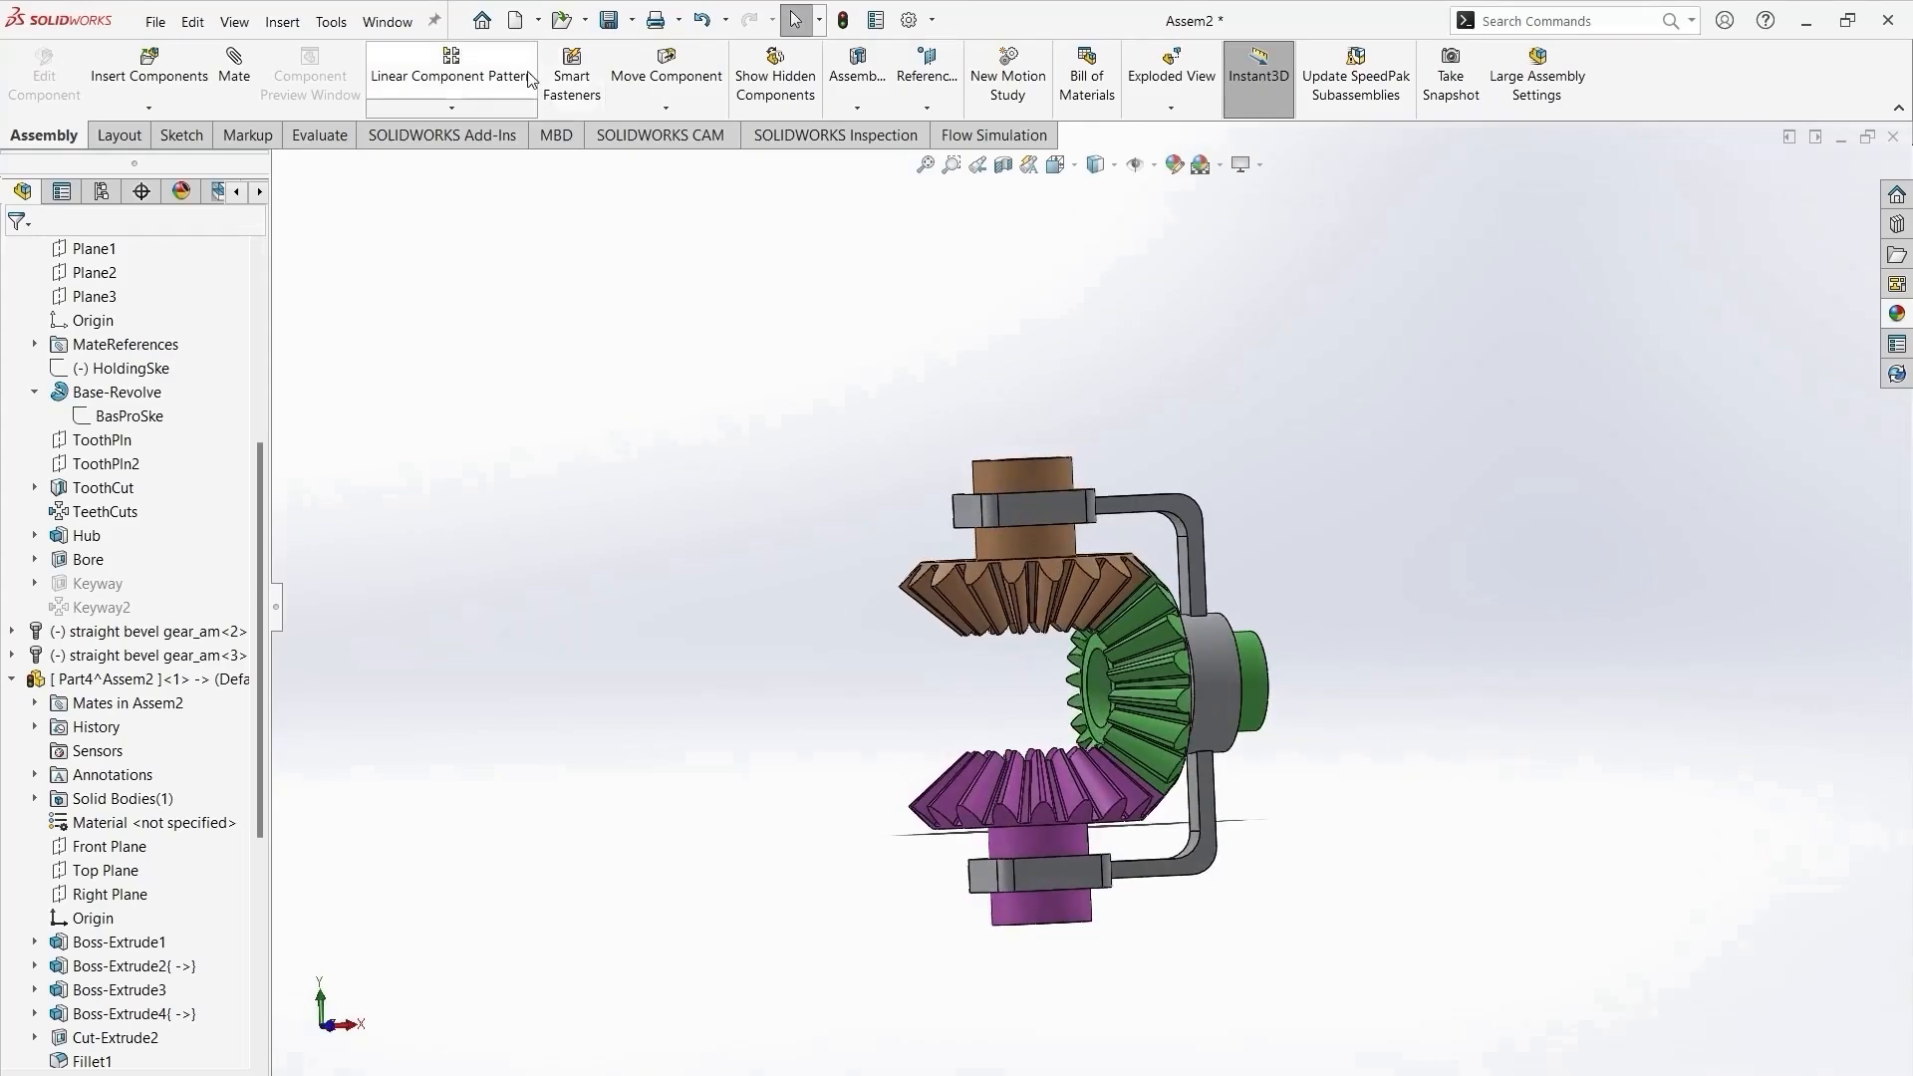
{"action": "left_click", "coordinate": [138, 87]}
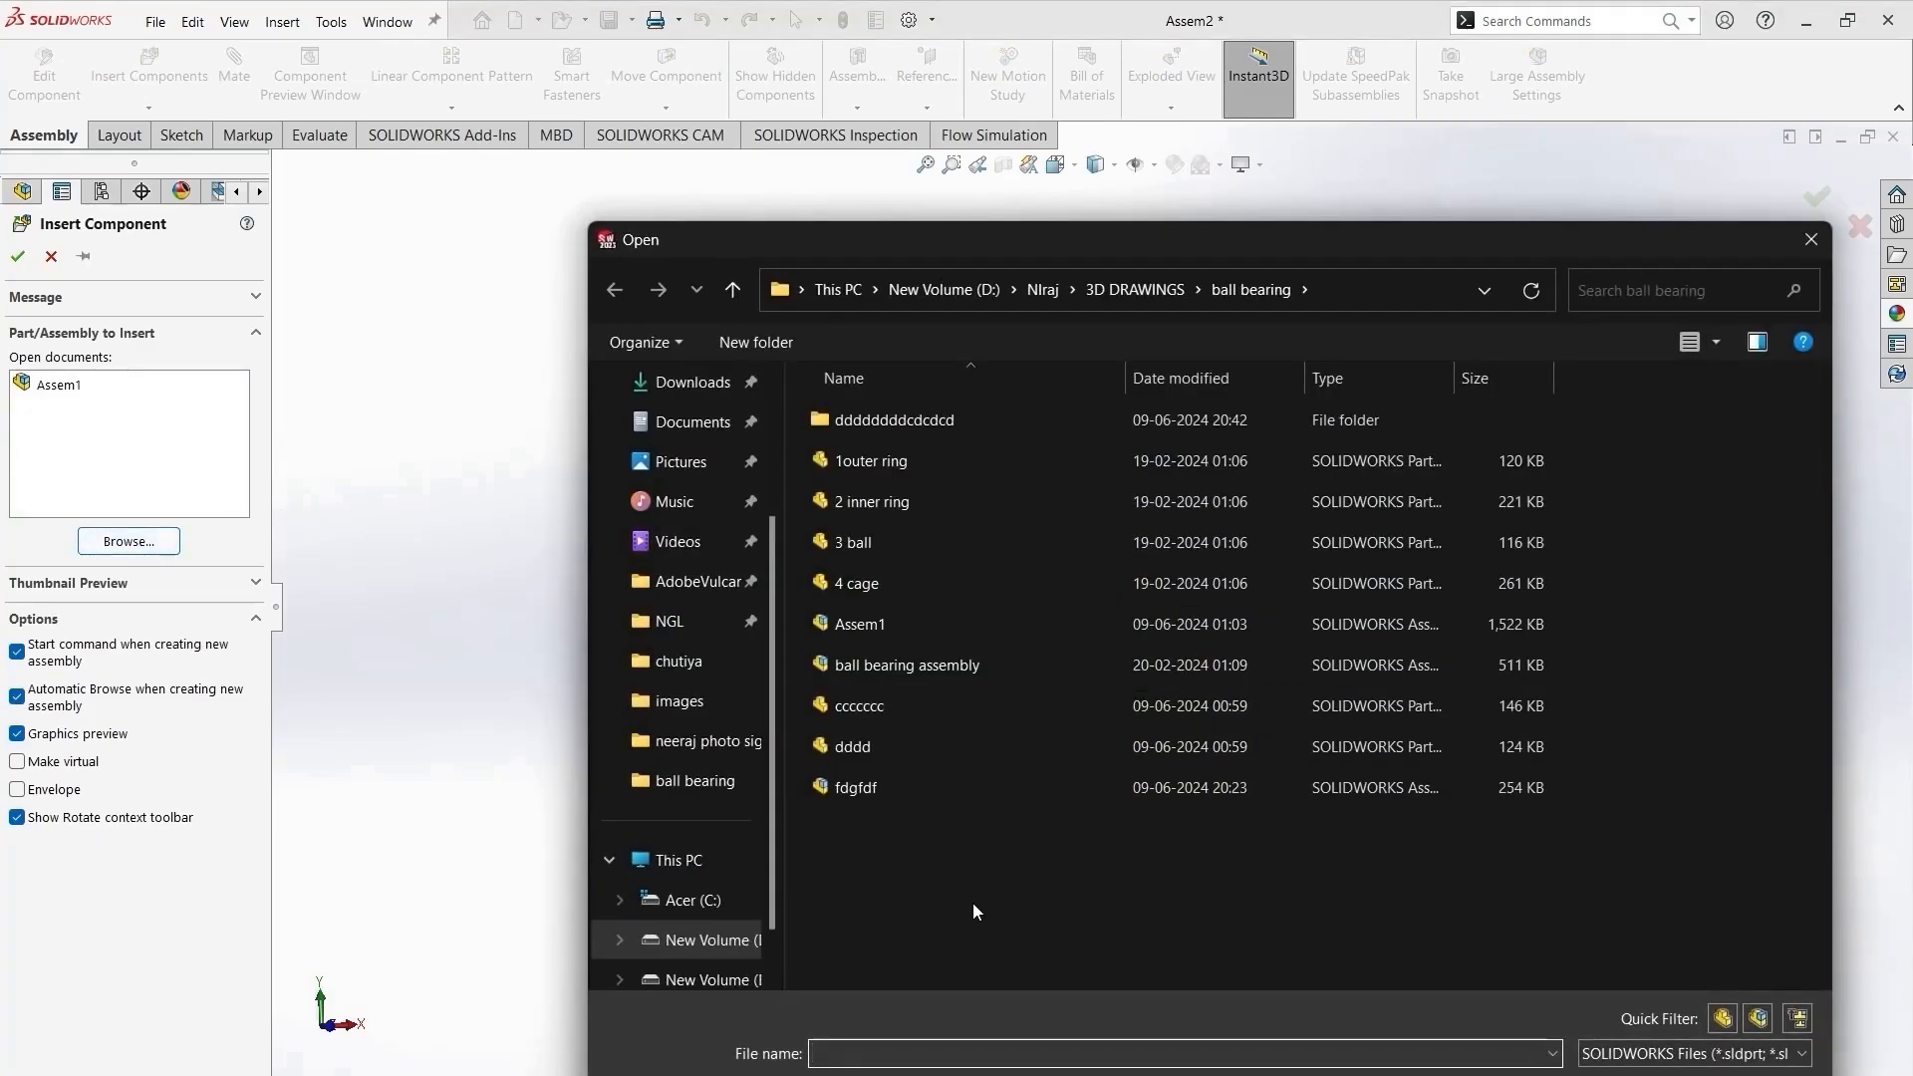
{"action": "left_click", "coordinate": [888, 704]}
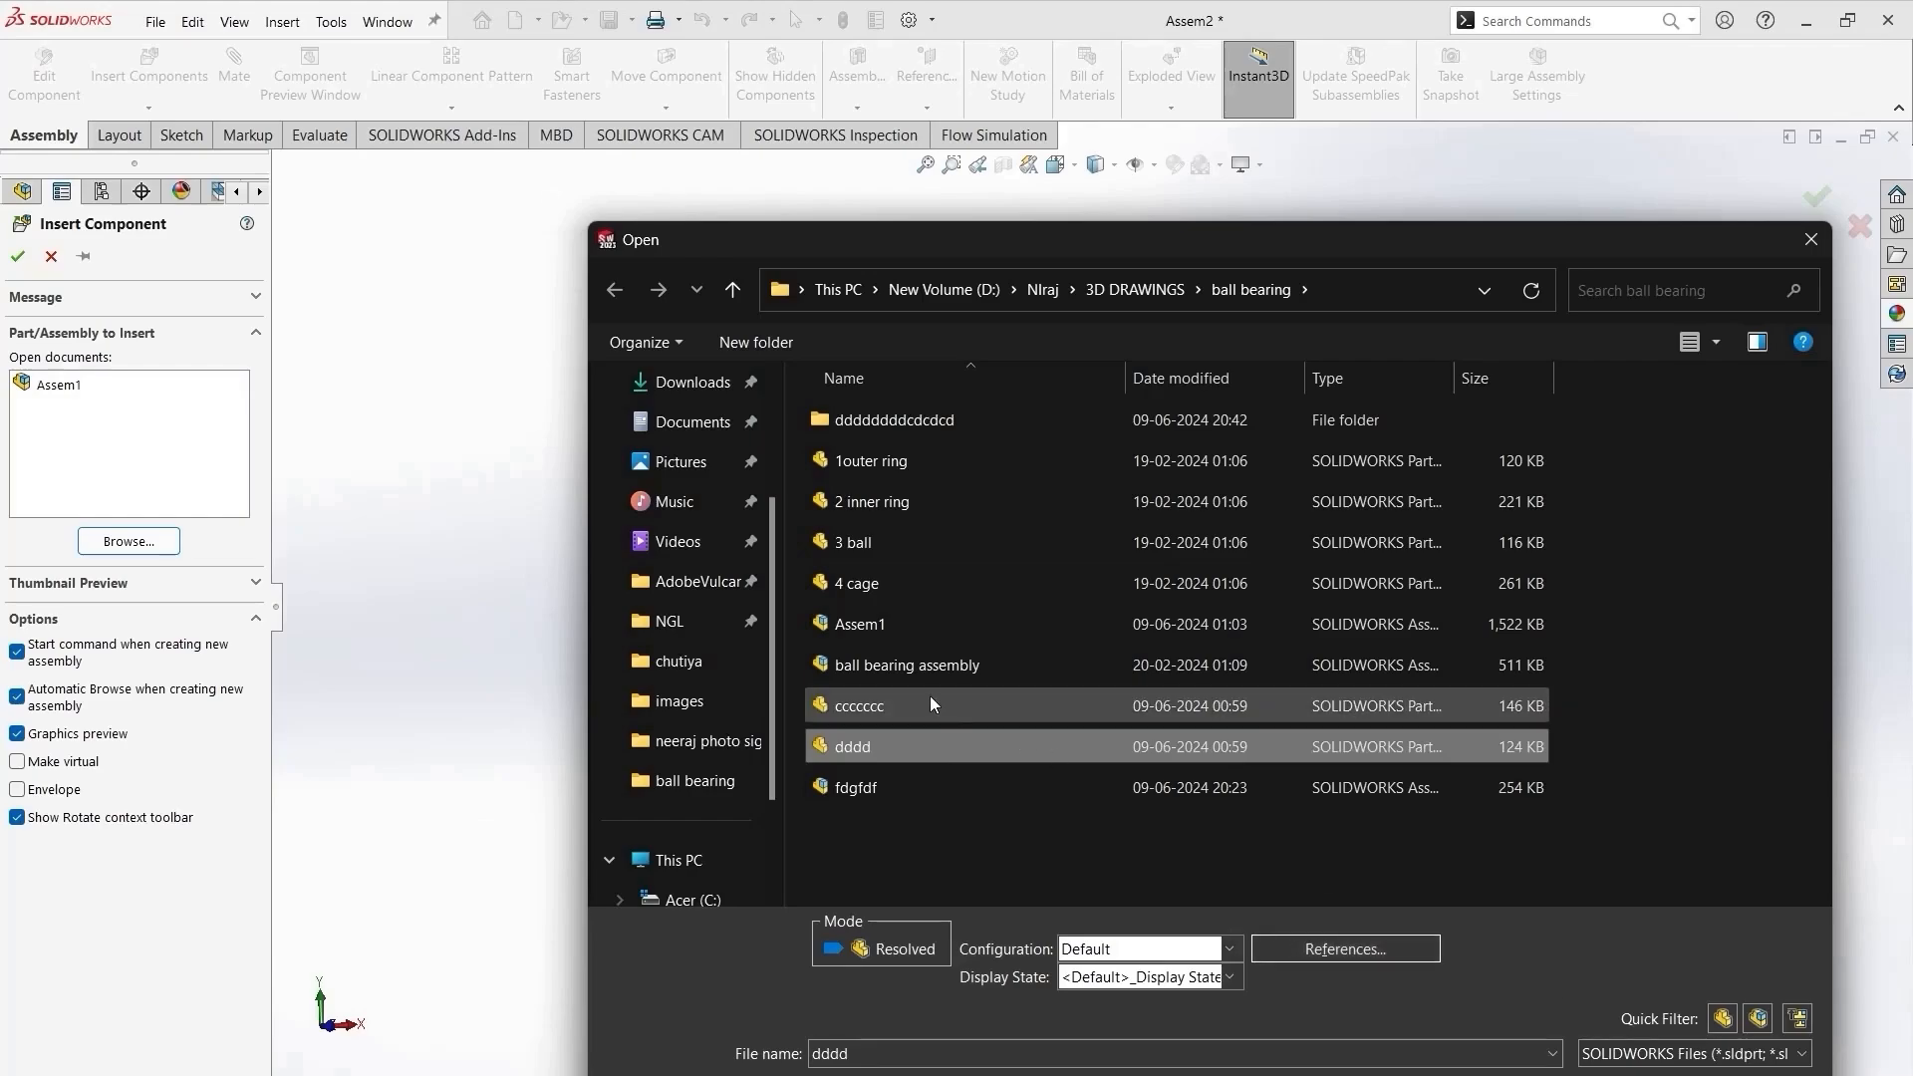
{"action": "left_click", "coordinate": [893, 746], "text": "ctrl"}
{"action": "key", "text": "Return"}
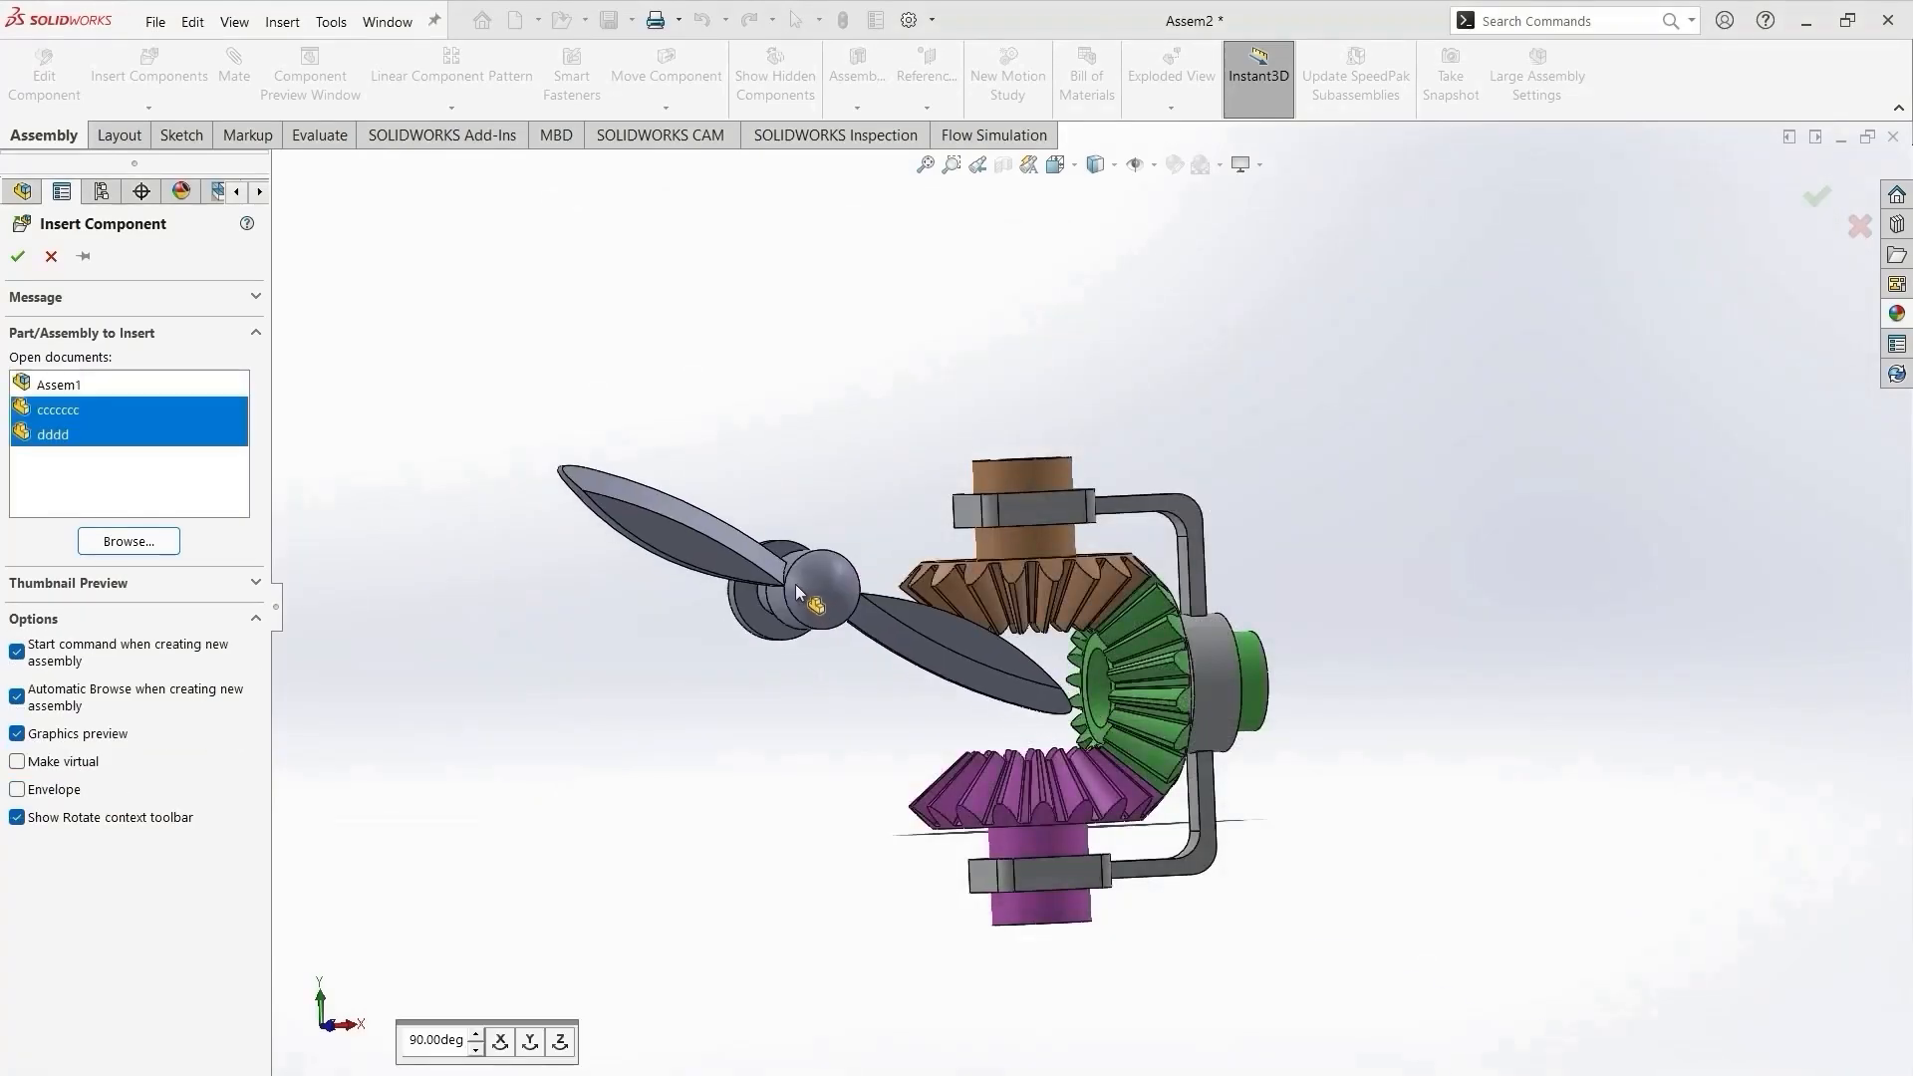
{"action": "left_click", "coordinate": [797, 648]}
{"action": "left_click", "coordinate": [797, 649]}
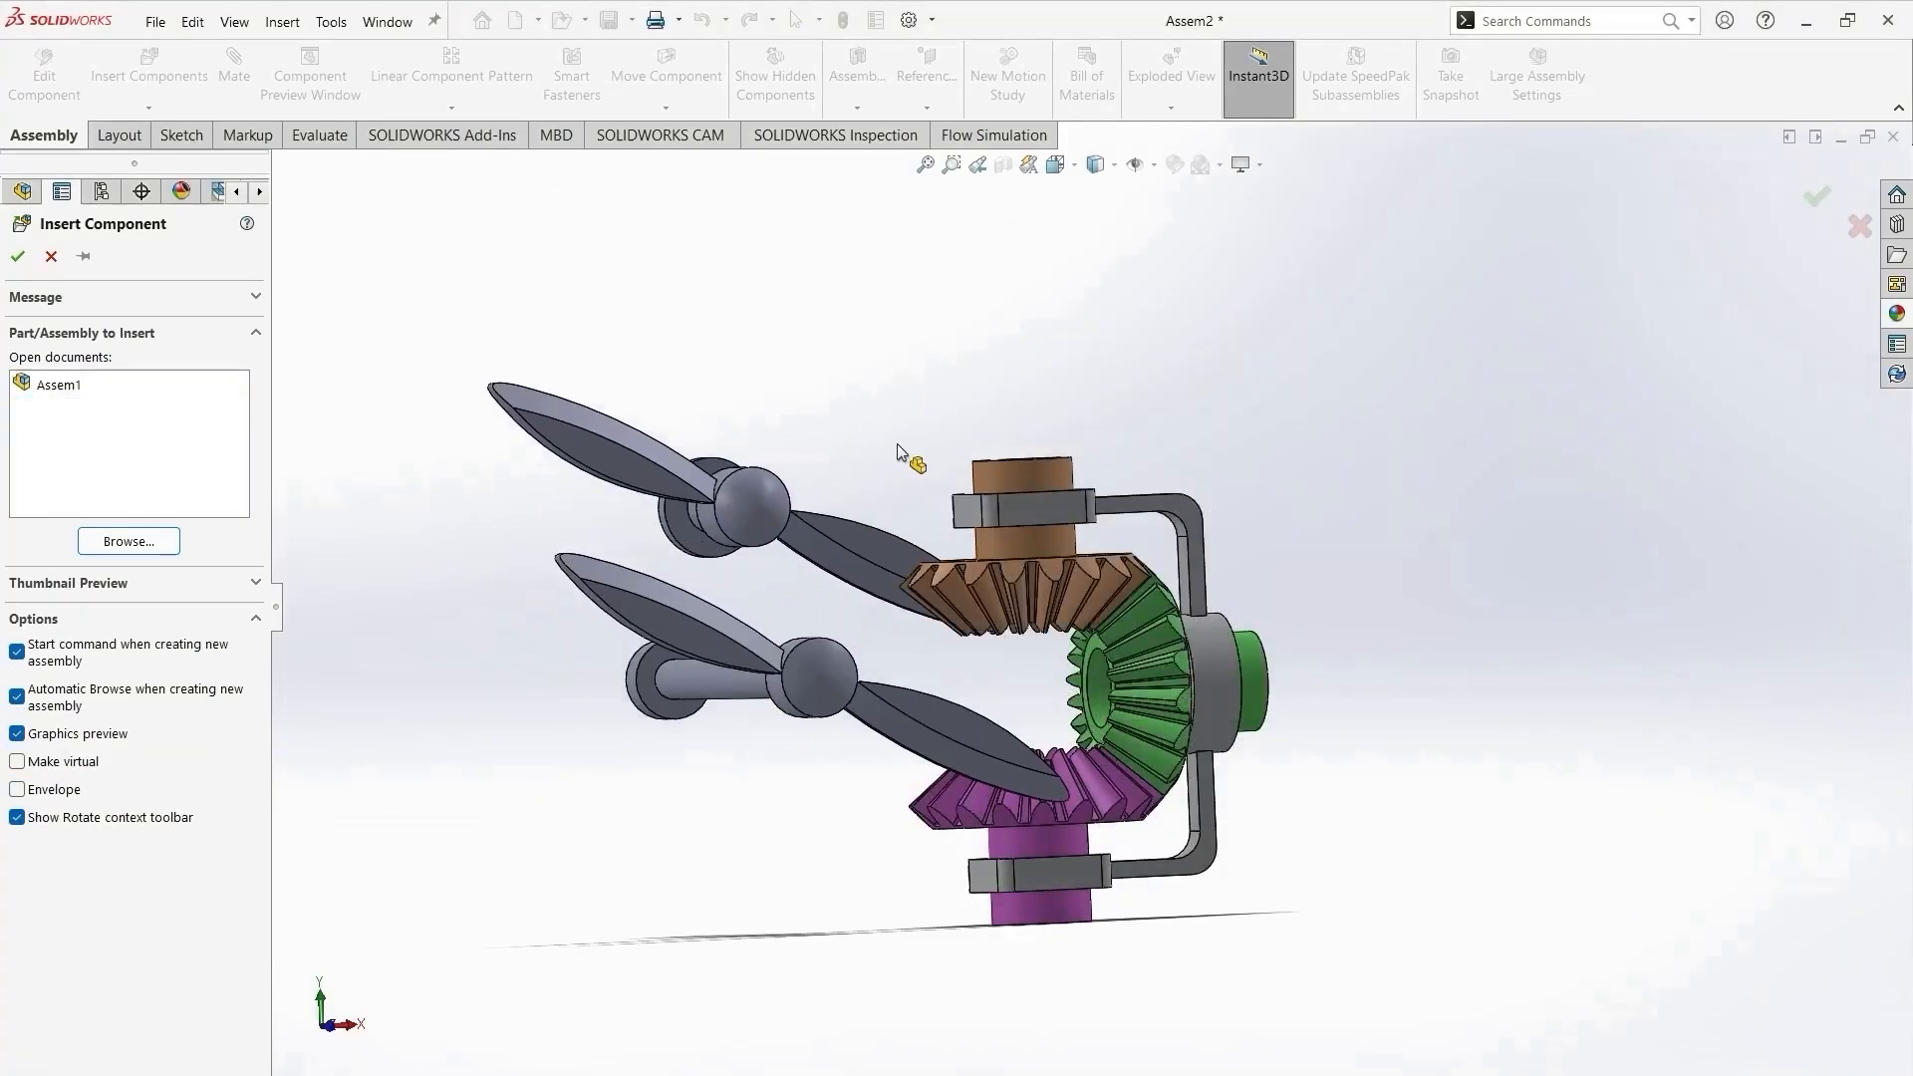
Mate the dddd propeller's end collar concentric with the lower gear's bore, flipping the alignment so the blades point upward.
{"action": "middle_click_drag", "start_coordinate": [1139, 668], "coordinate": [1121, 772]}
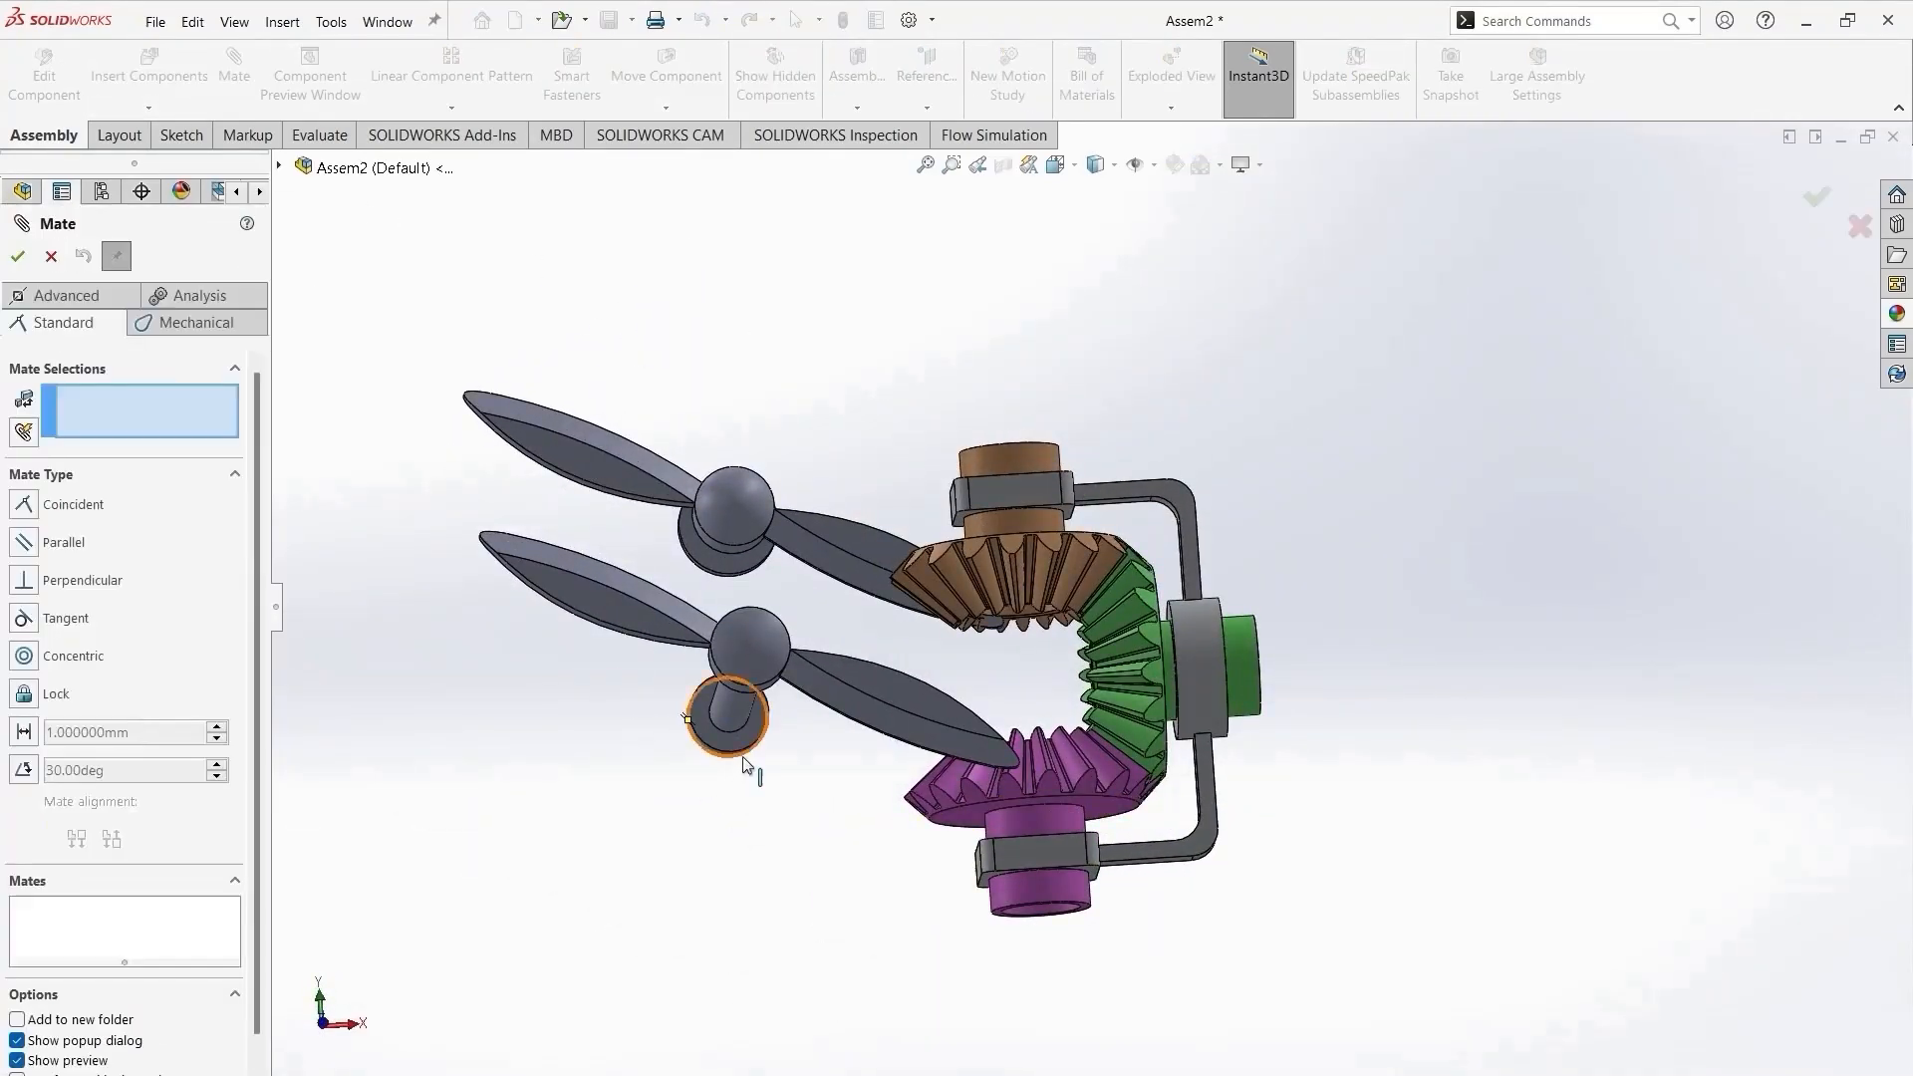
{"action": "scroll", "coordinate": [749, 762], "scroll_direction": "down", "scroll_amount": 5}
{"action": "left_click", "coordinate": [875, 702]}
{"action": "scroll", "coordinate": [1096, 737], "scroll_direction": "up", "scroll_amount": 1}
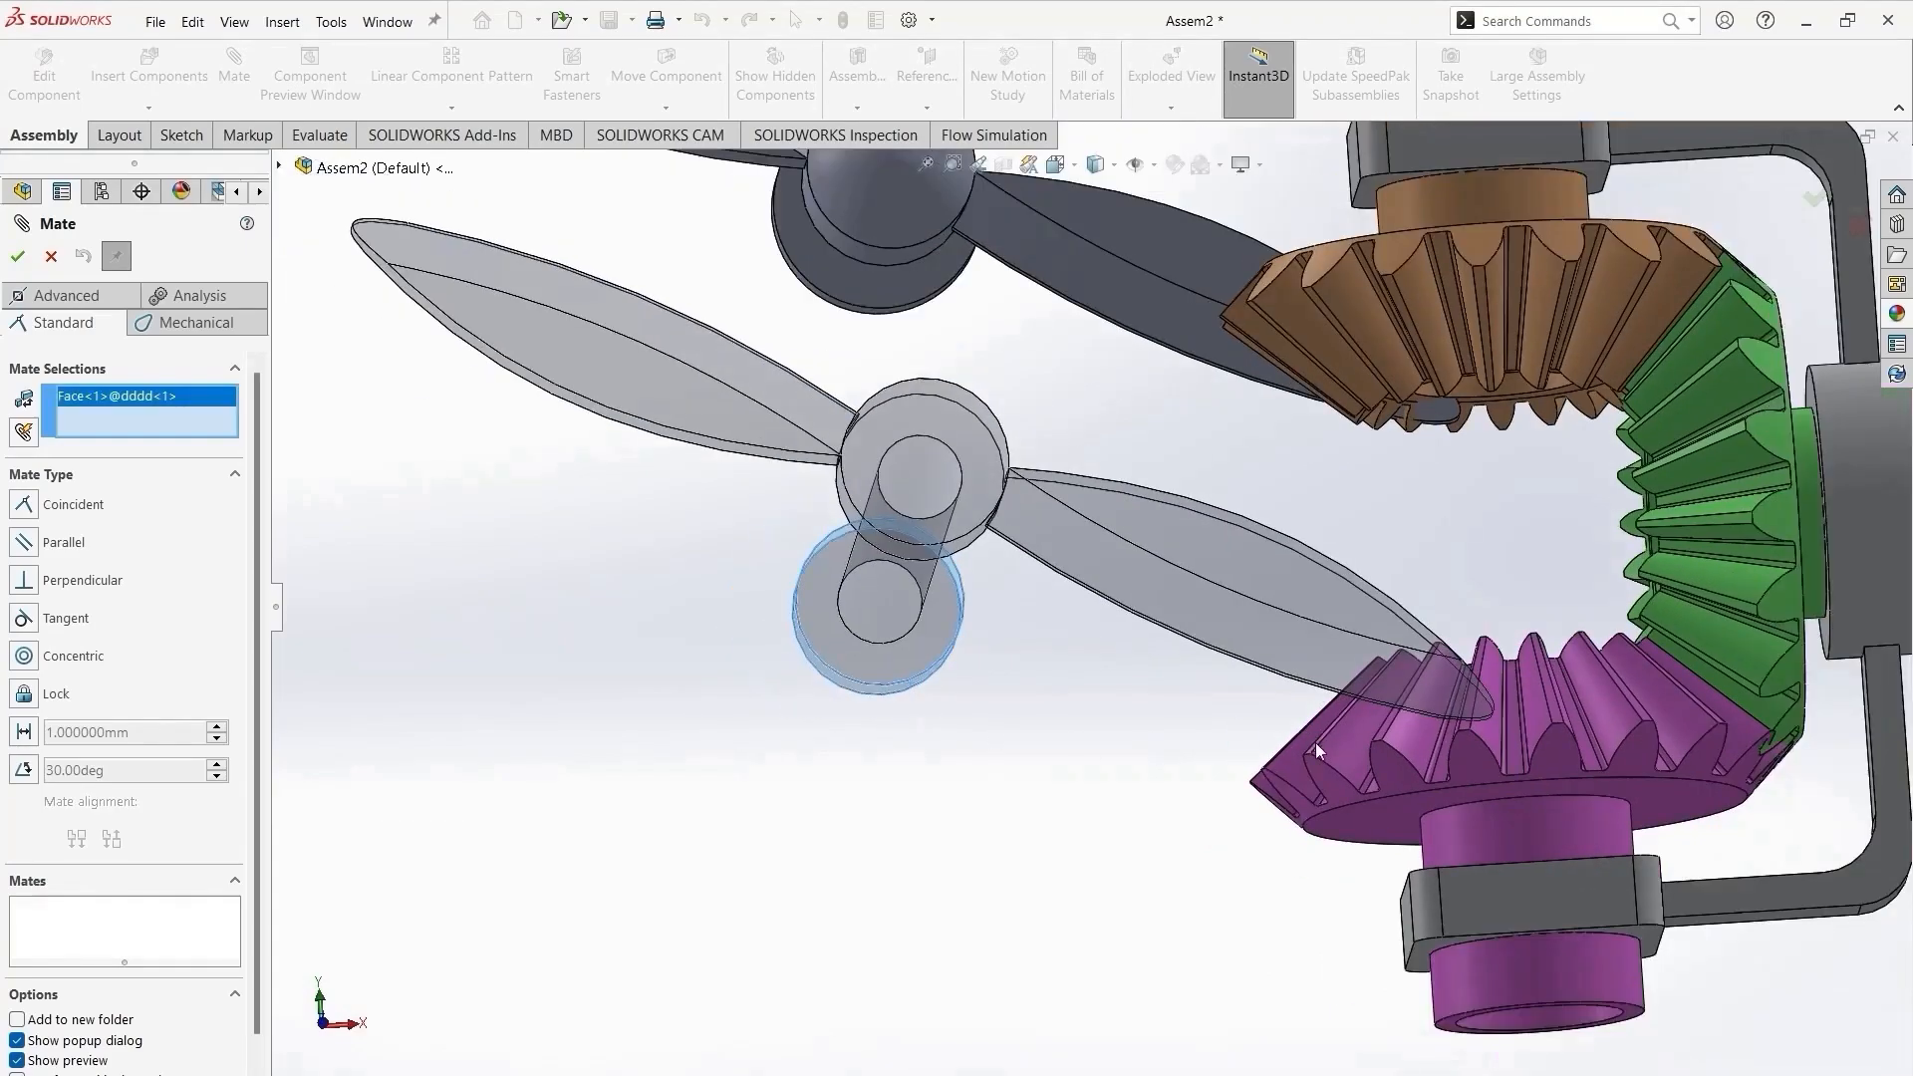
{"action": "middle_click_drag", "start_coordinate": [1314, 753], "coordinate": [1311, 912]}
{"action": "left_click", "coordinate": [1372, 1052]}
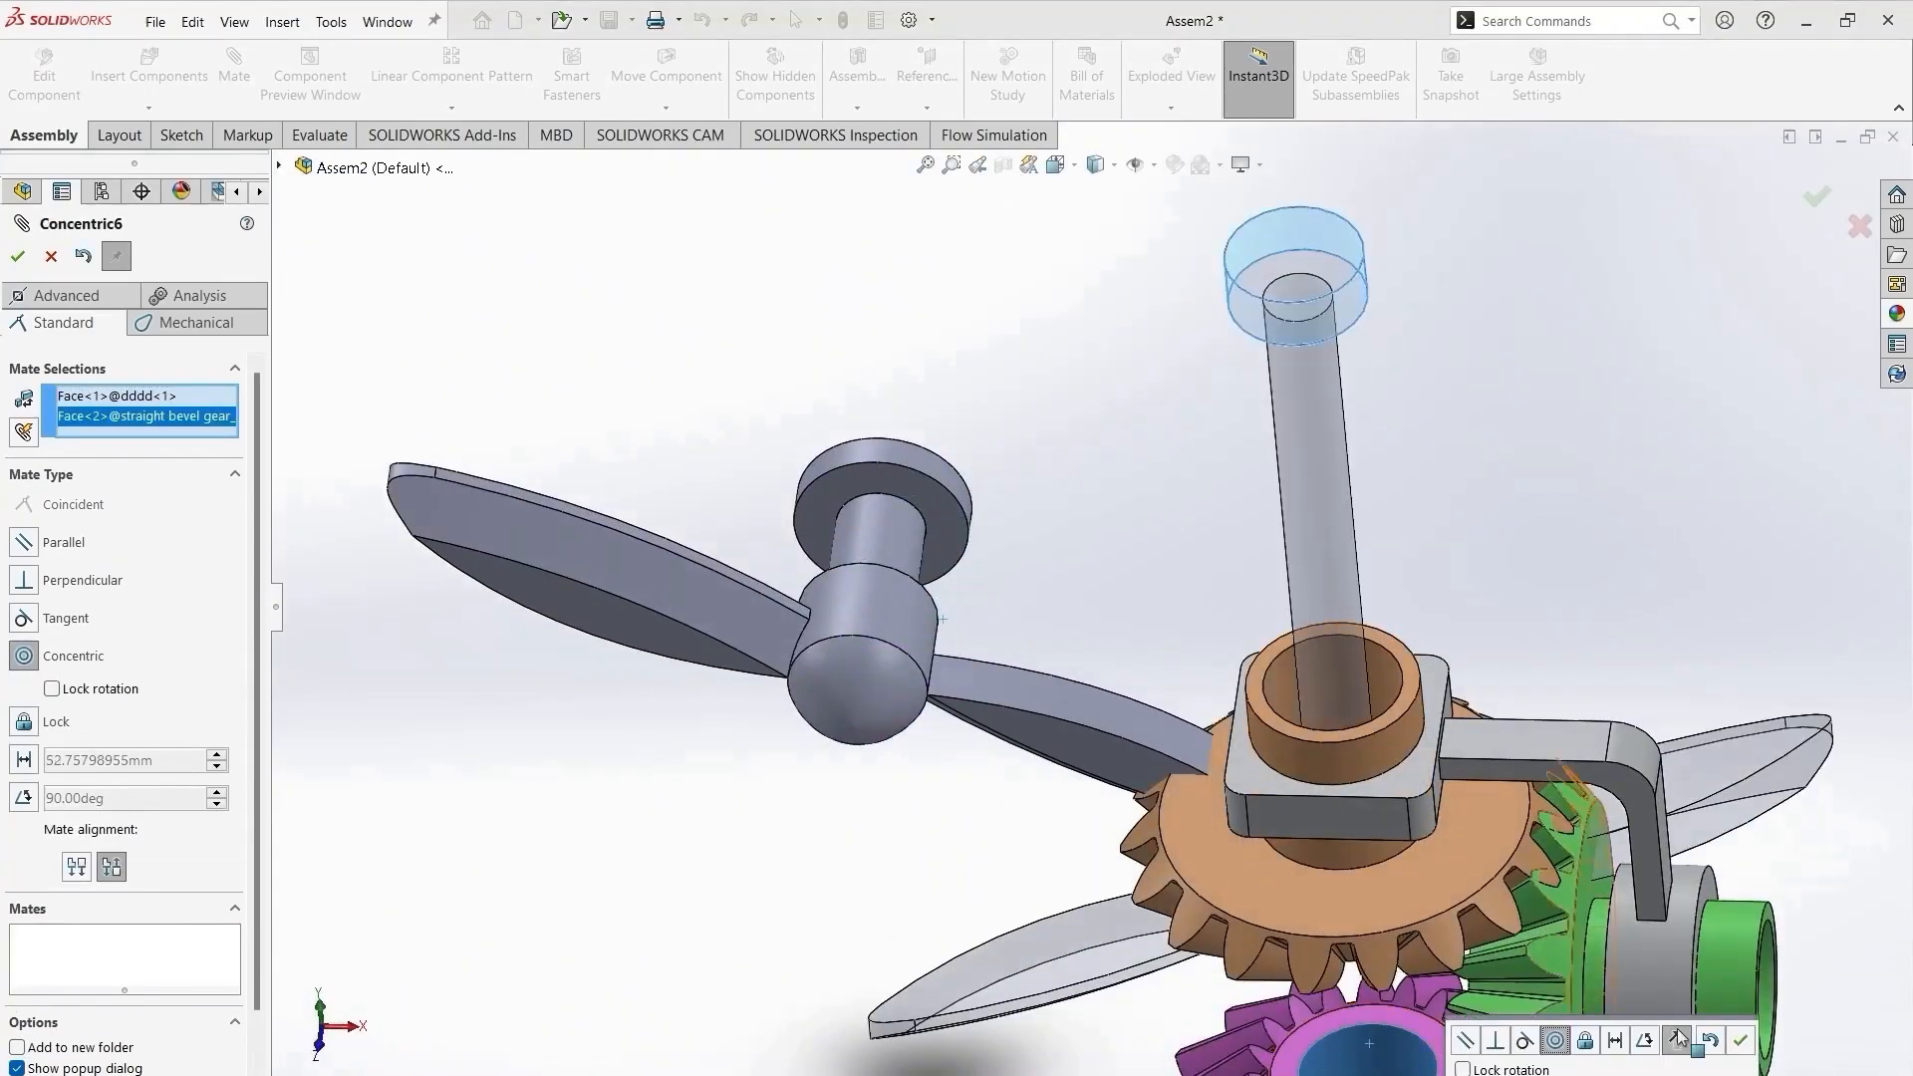
{"action": "left_click", "coordinate": [1678, 1041]}
{"action": "left_click", "coordinate": [1744, 1041]}
Slide the dddd shaft up and mate its collar's lower edge coincident with the lower gear's upper bore edge, finishing the mates.
{"action": "scroll", "coordinate": [1574, 1052], "scroll_direction": "up", "scroll_amount": 4}
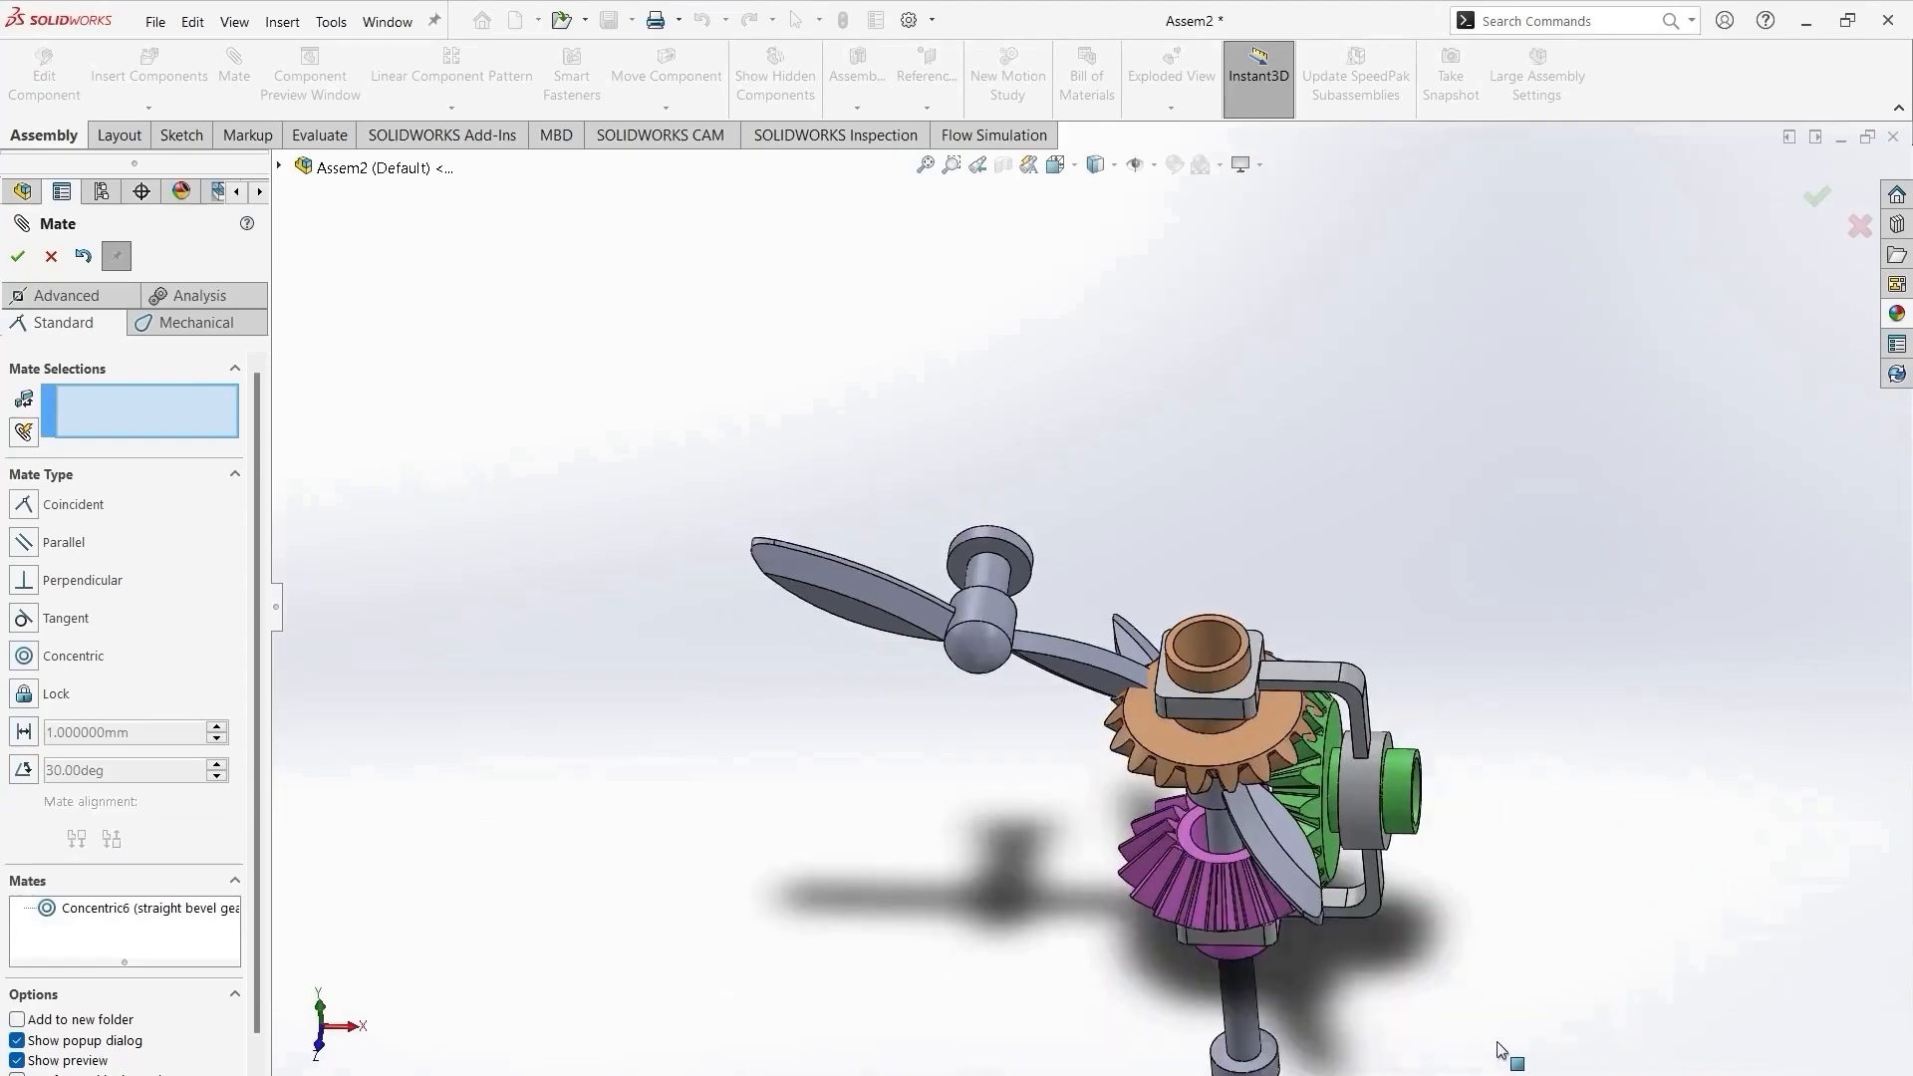
{"action": "middle_click_drag", "start_coordinate": [1505, 1046], "coordinate": [1484, 886]}
{"action": "left_click_drag", "start_coordinate": [1320, 761], "coordinate": [1576, 384]}
{"action": "scroll", "coordinate": [1221, 774], "scroll_direction": "down", "scroll_amount": 8}
{"action": "mouse_move", "coordinate": [1222, 774]}
{"action": "middle_mouse_down"}
{"action": "mouse_move", "coordinate": [1234, 800]}
{"action": "mouse_move", "coordinate": [1200, 781]}
{"action": "middle_mouse_up"}
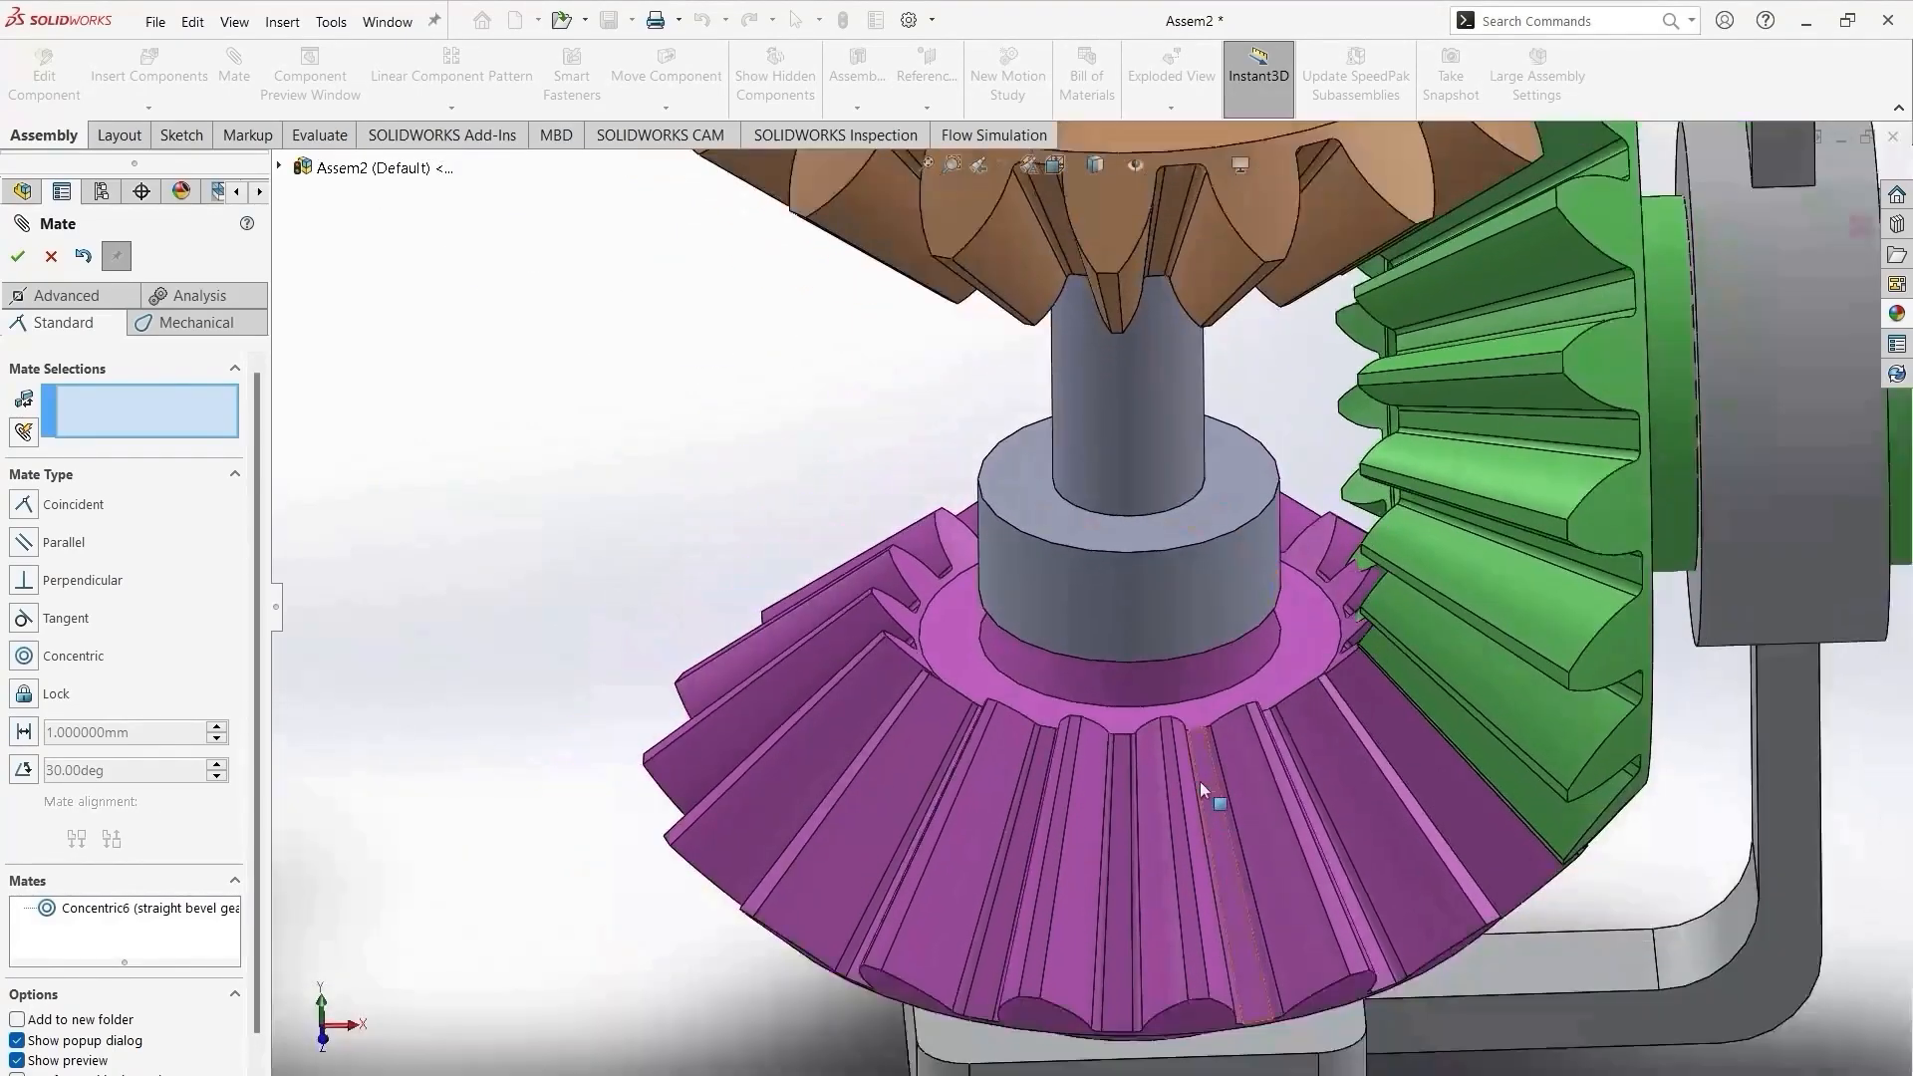
{"action": "left_click", "coordinate": [1262, 630]}
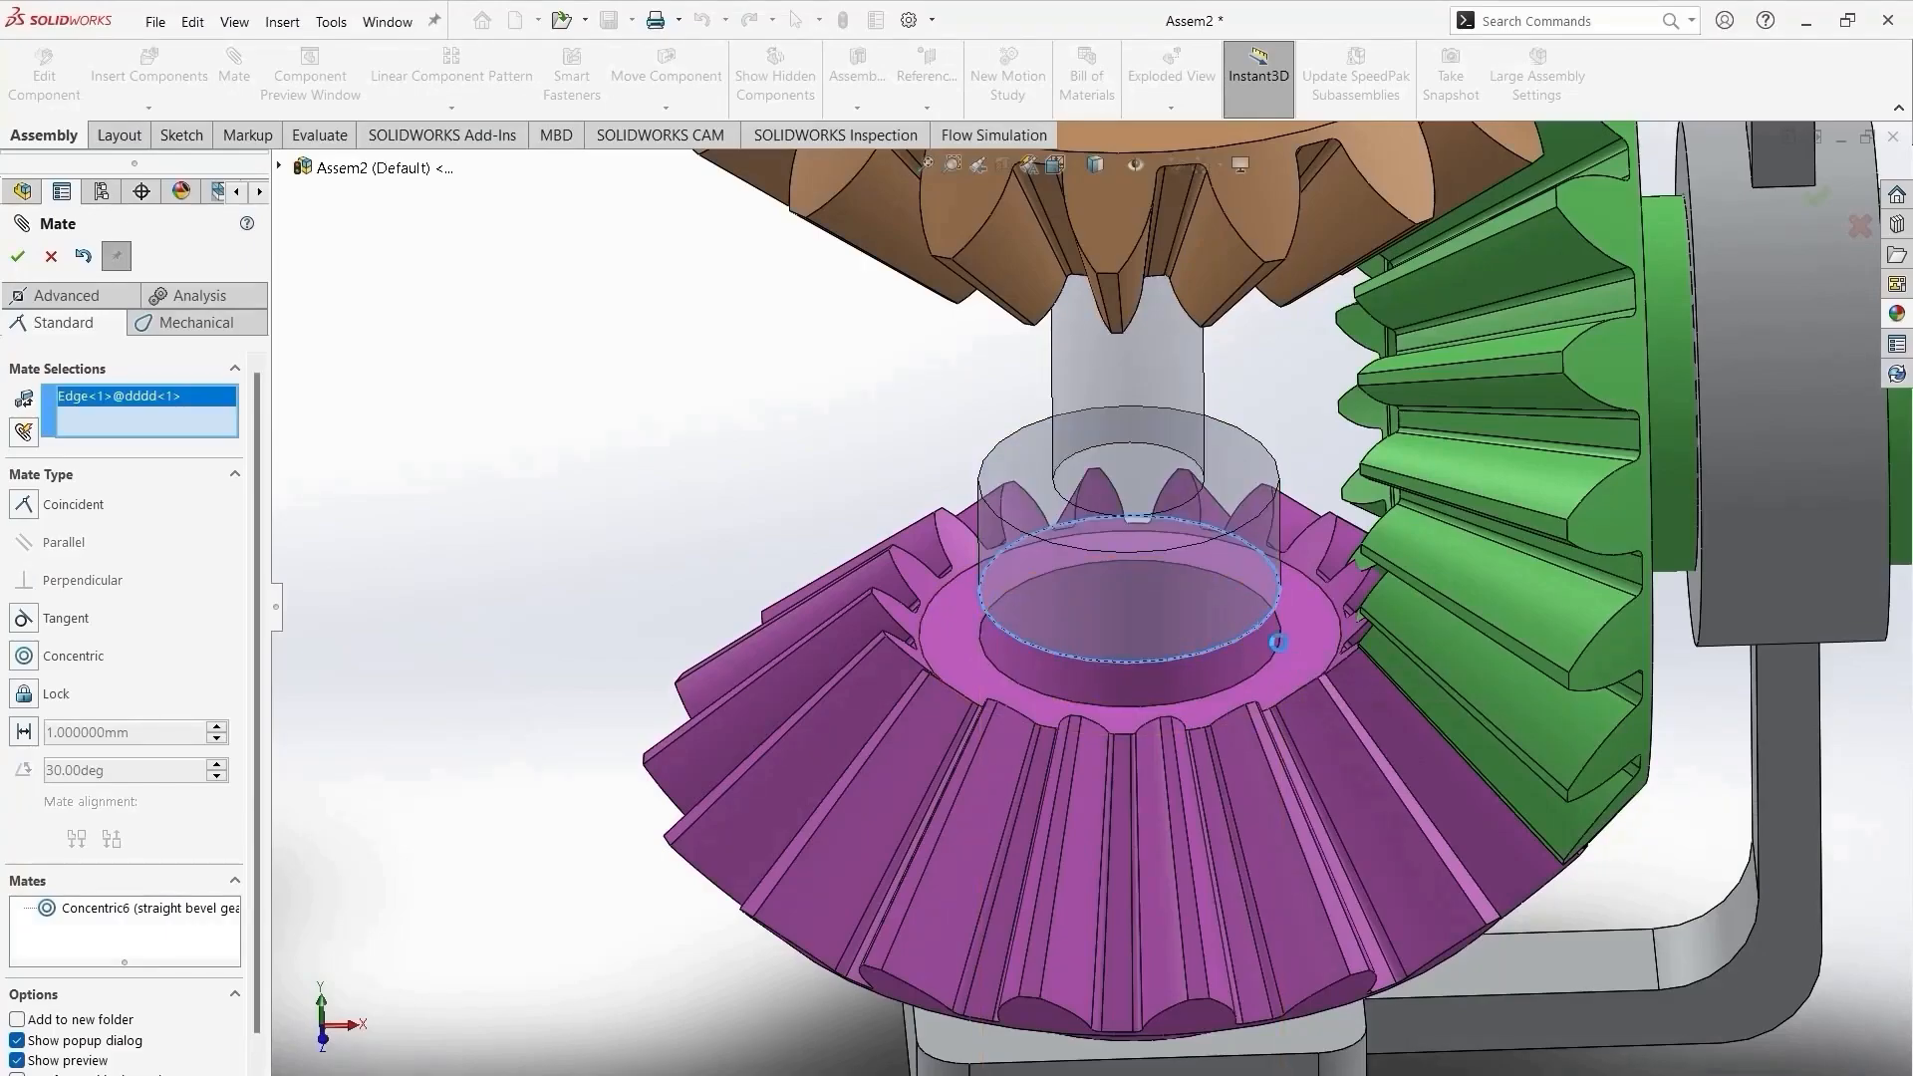
{"action": "left_click", "coordinate": [1277, 644]}
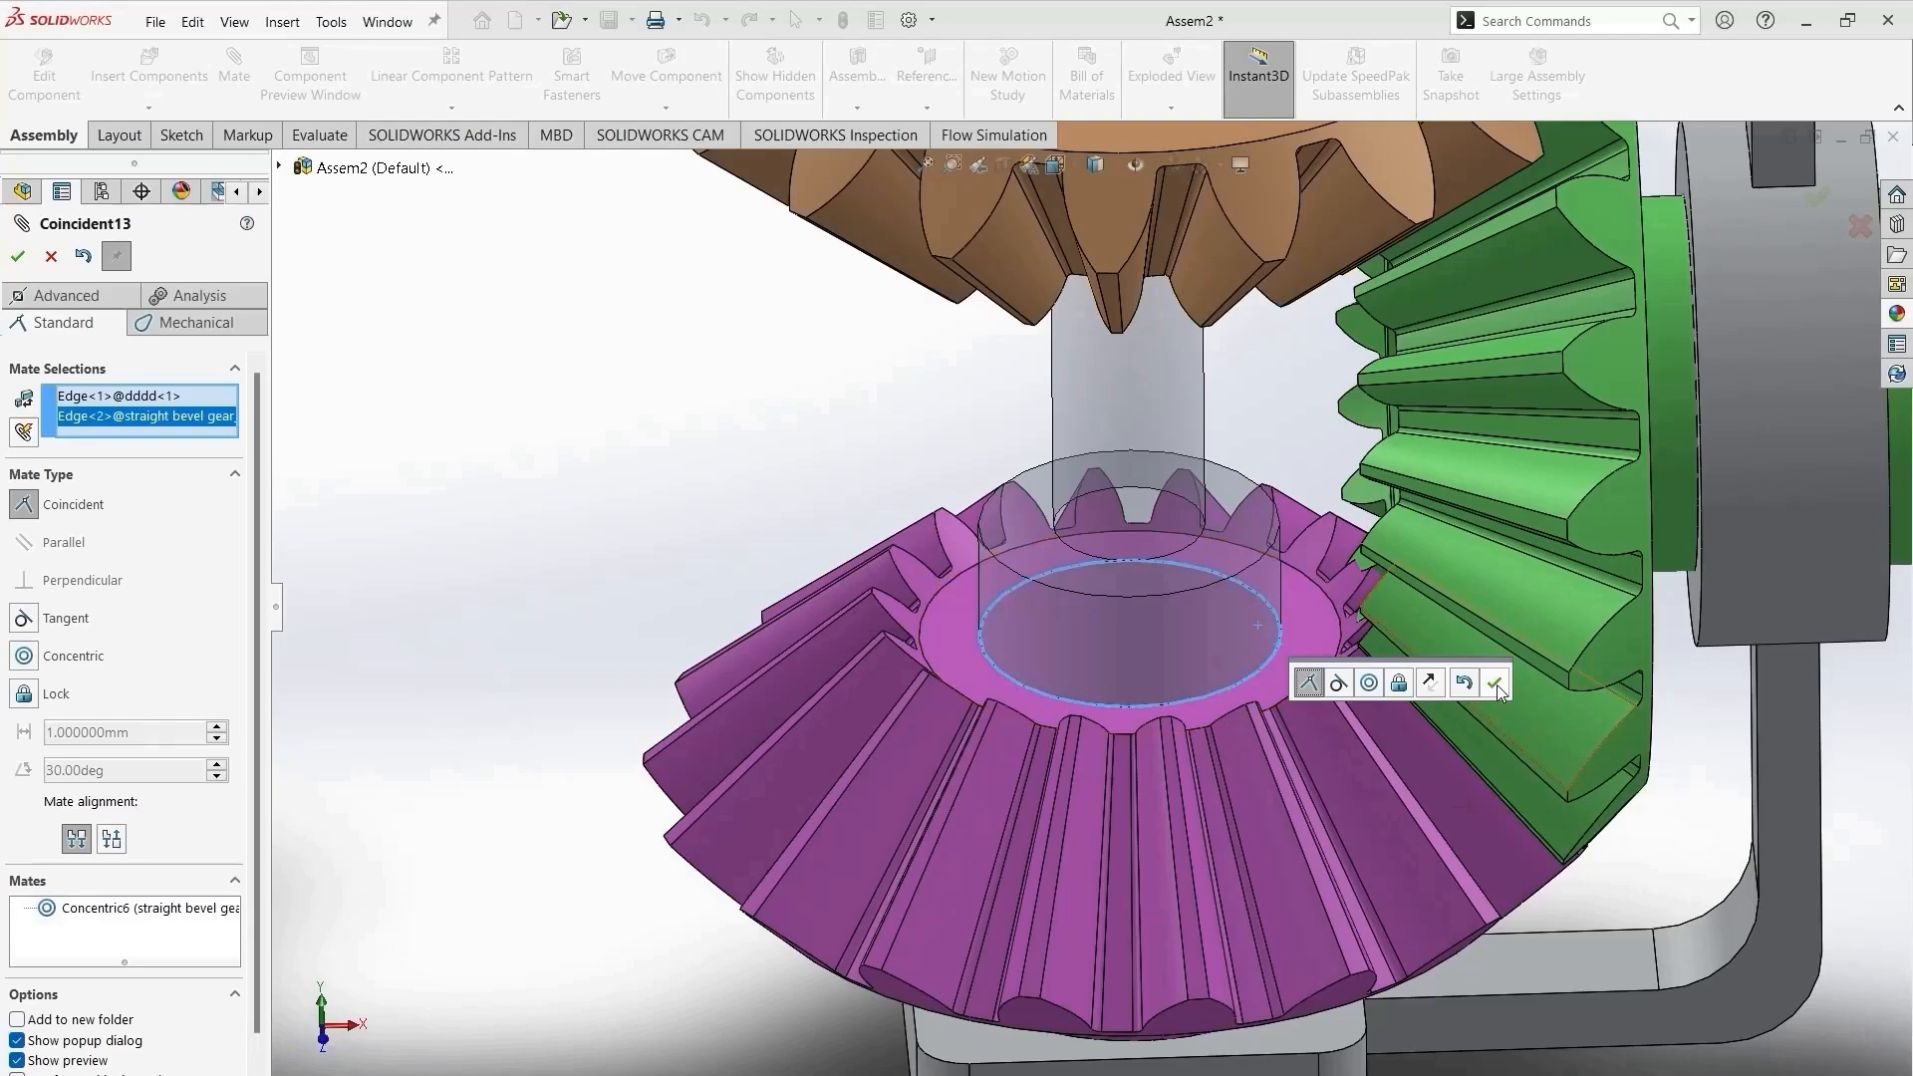
{"action": "left_click", "coordinate": [1493, 683]}
{"action": "scroll", "coordinate": [911, 617], "scroll_direction": "up", "scroll_amount": 8}
{"action": "middle_click_drag", "start_coordinate": [1168, 530], "coordinate": [1174, 496]}
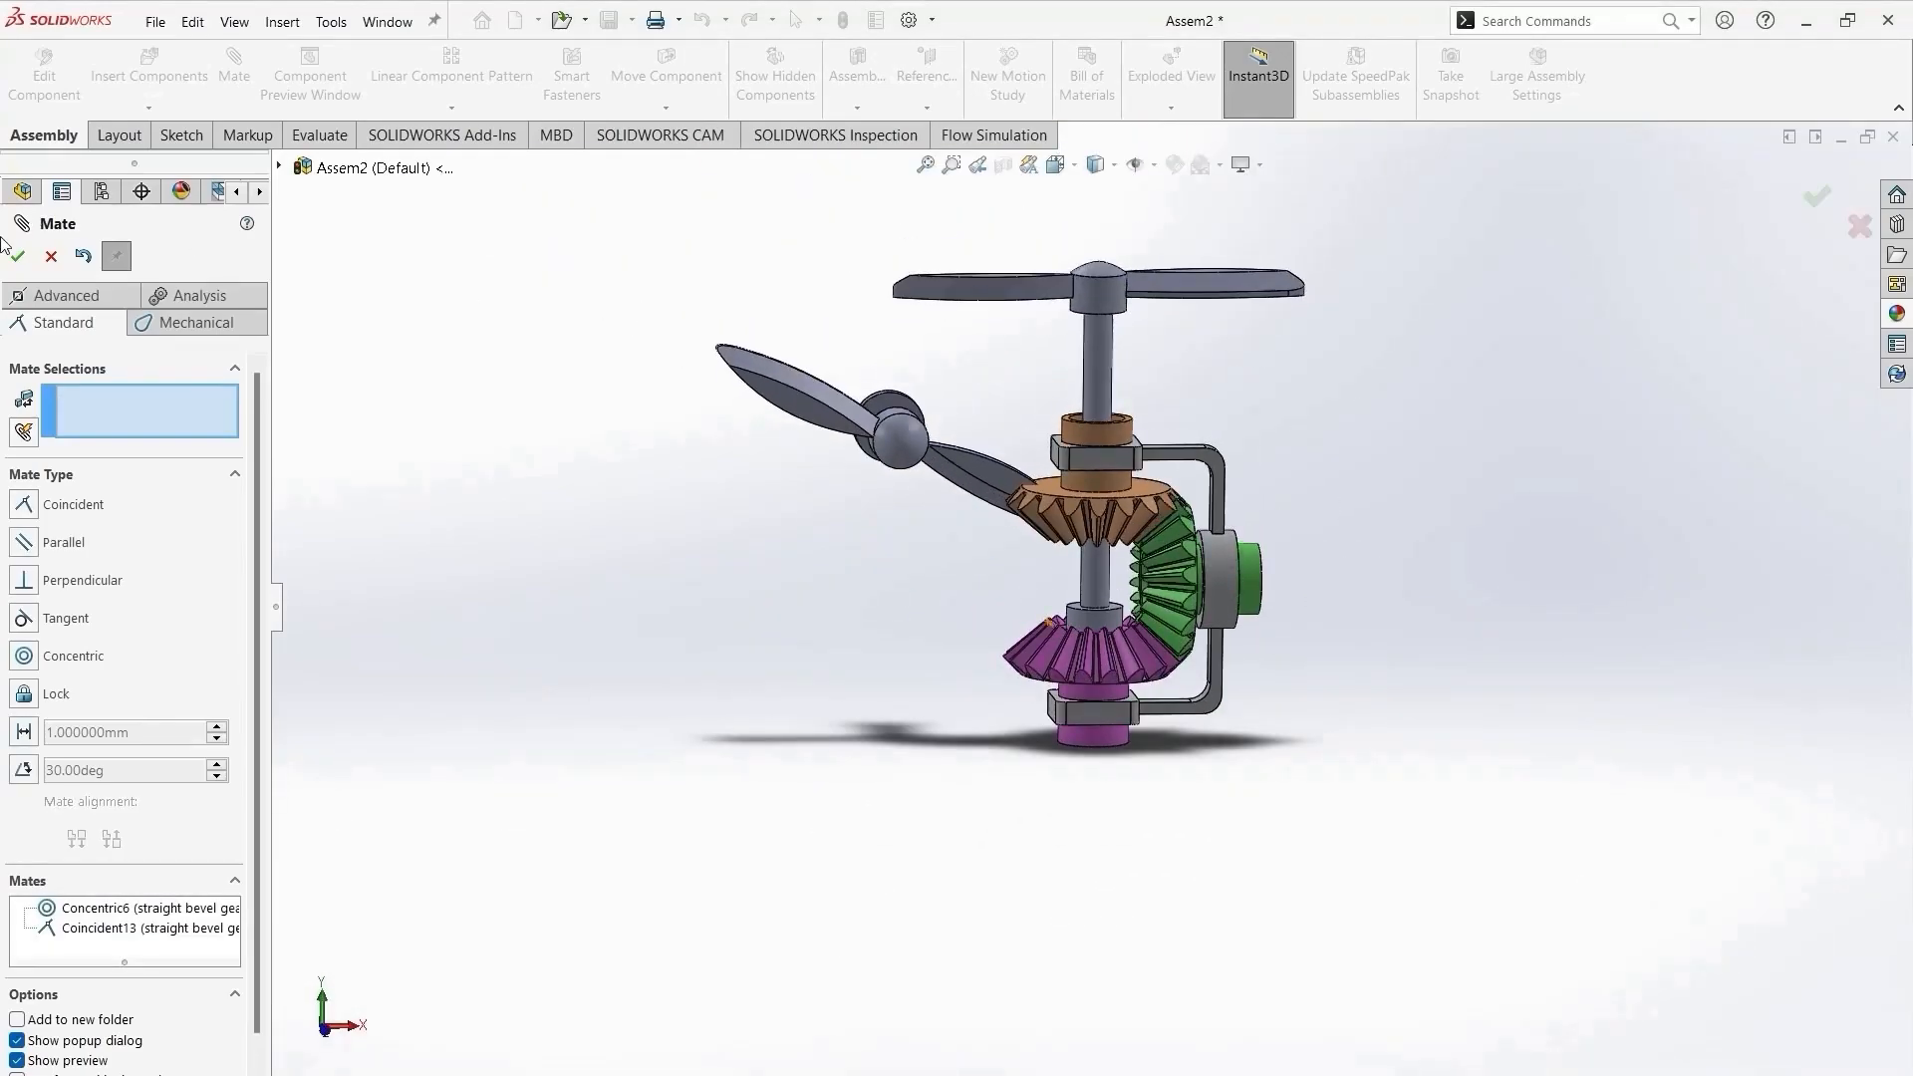
{"action": "left_click", "coordinate": [49, 257]}
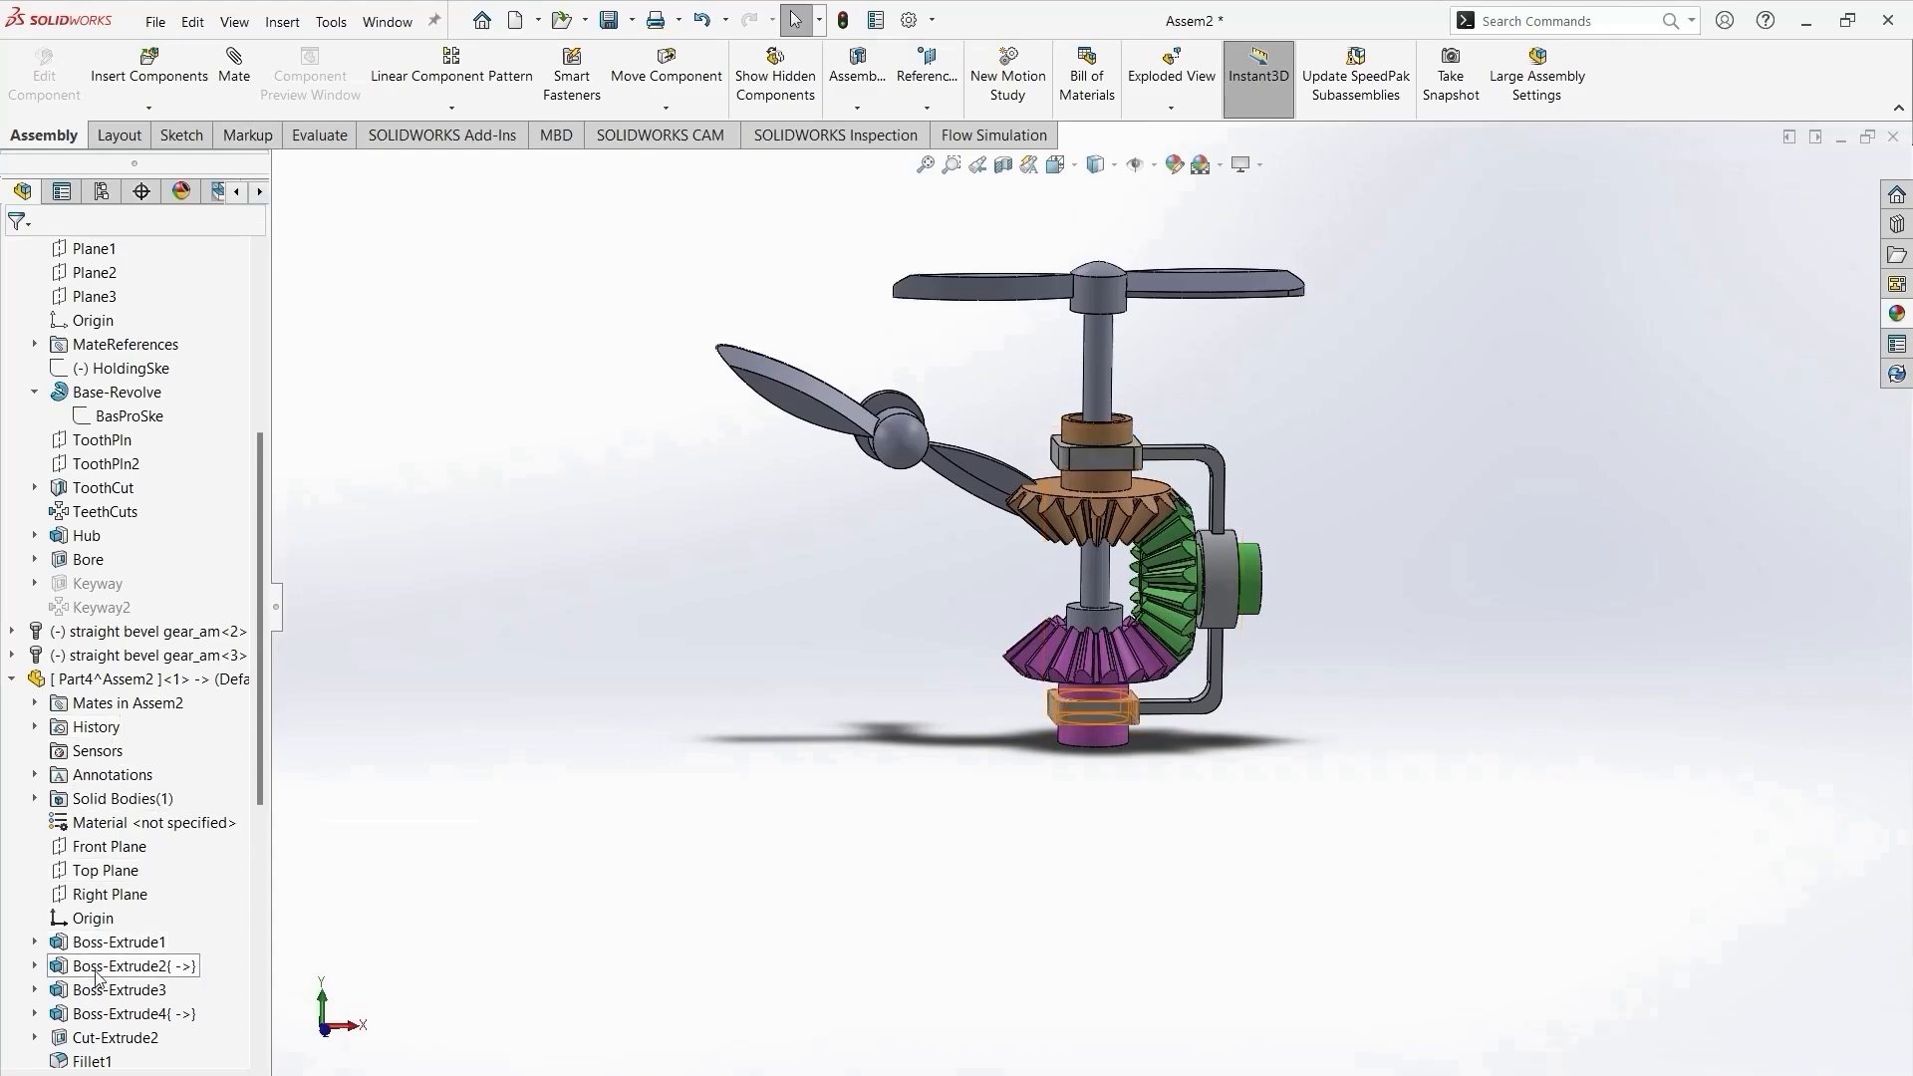
Mate the lower gear's Plane2 with the dddd propeller's Top Plane and turn the shaft to test the link.
{"action": "scroll", "coordinate": [5, 680], "scroll_direction": "up", "scroll_amount": 3}
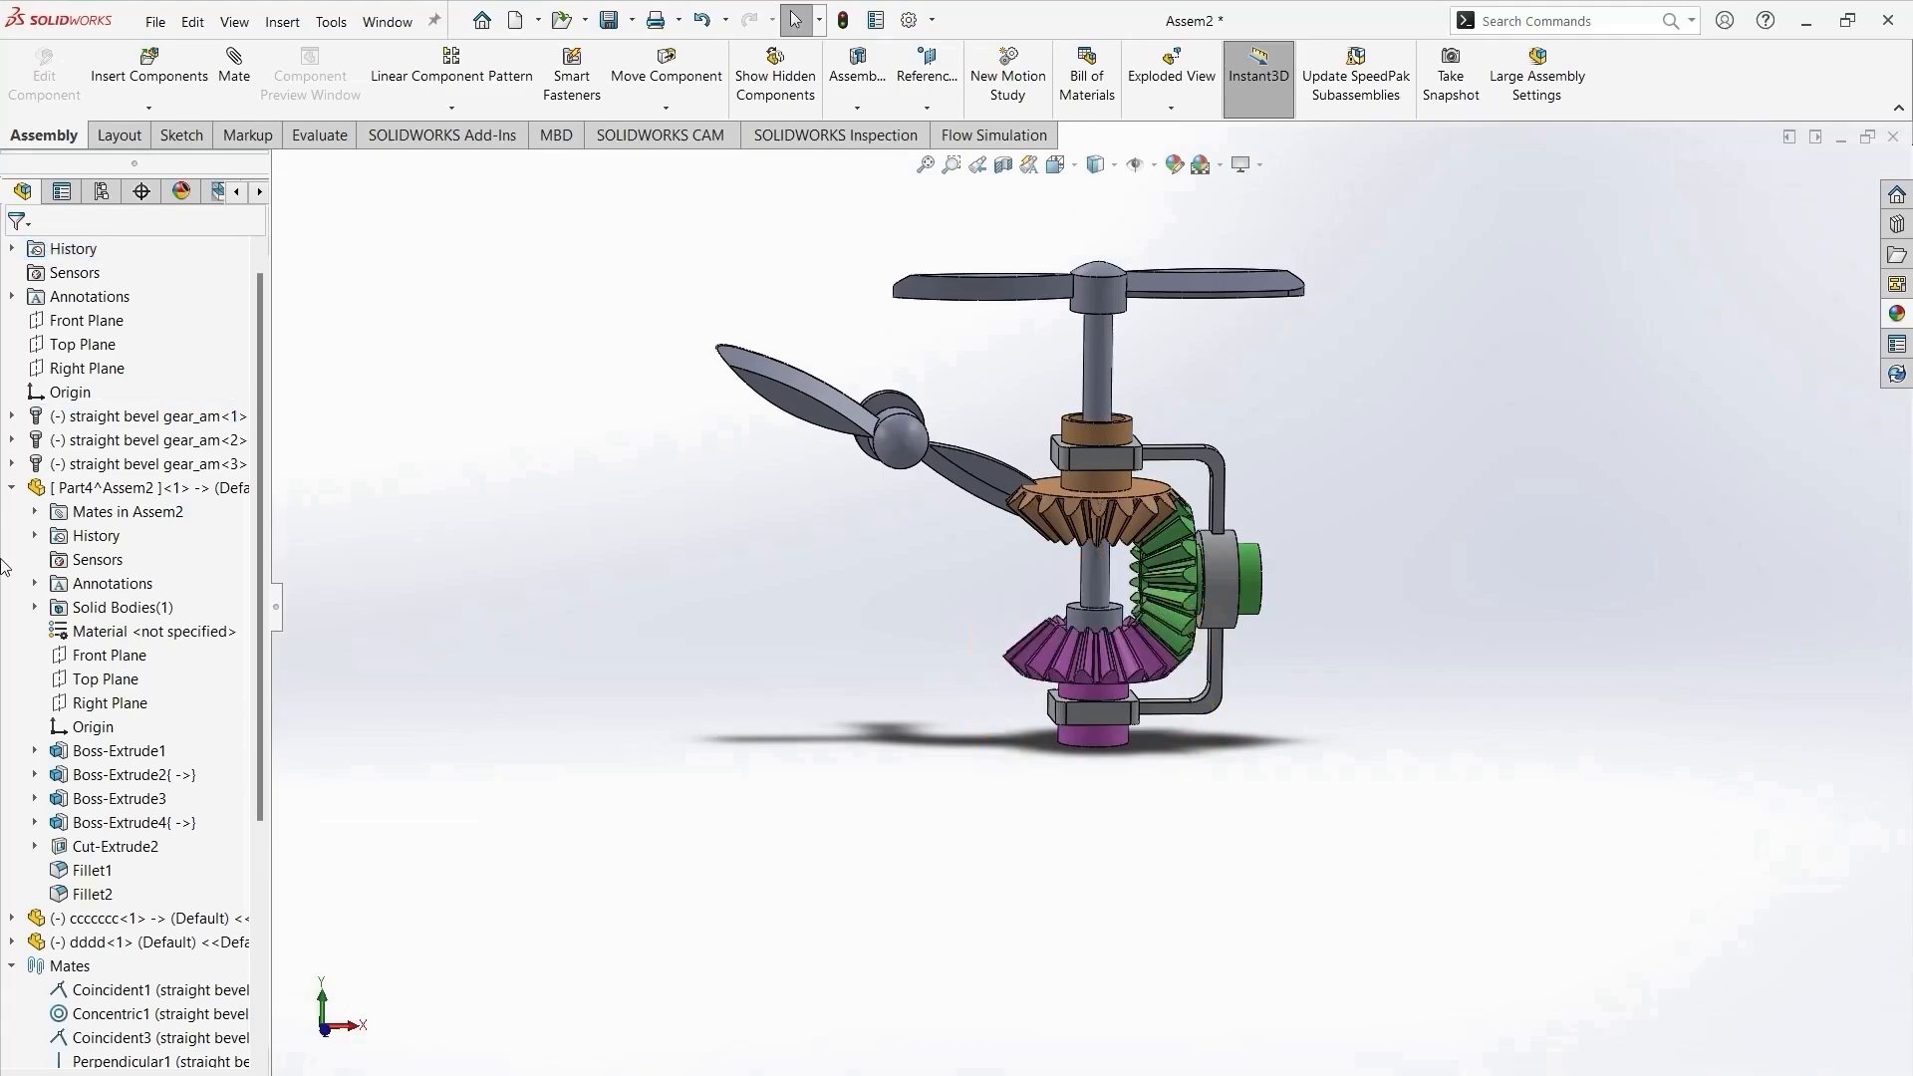
{"action": "left_click", "coordinate": [12, 416]}
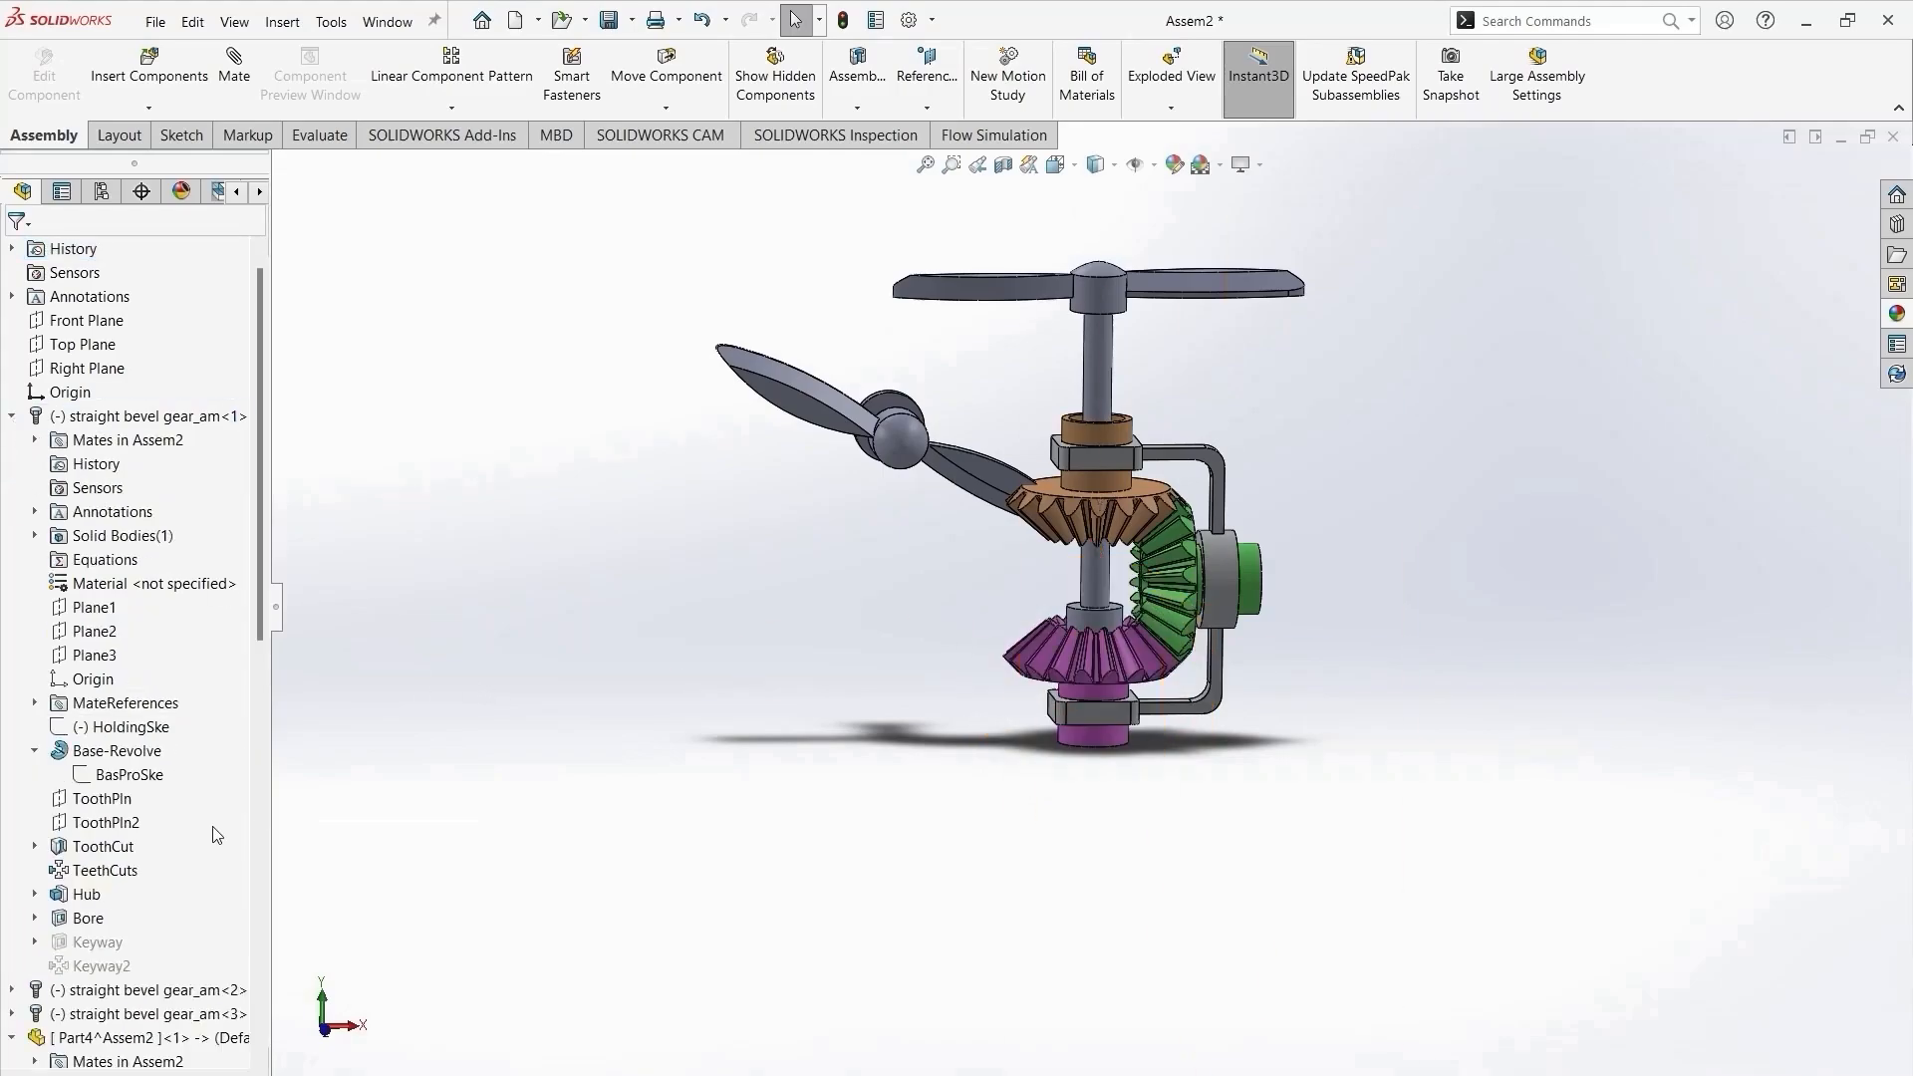
{"action": "left_click", "coordinate": [107, 631]}
{"action": "scroll", "coordinate": [111, 758], "scroll_direction": "down", "scroll_amount": 12}
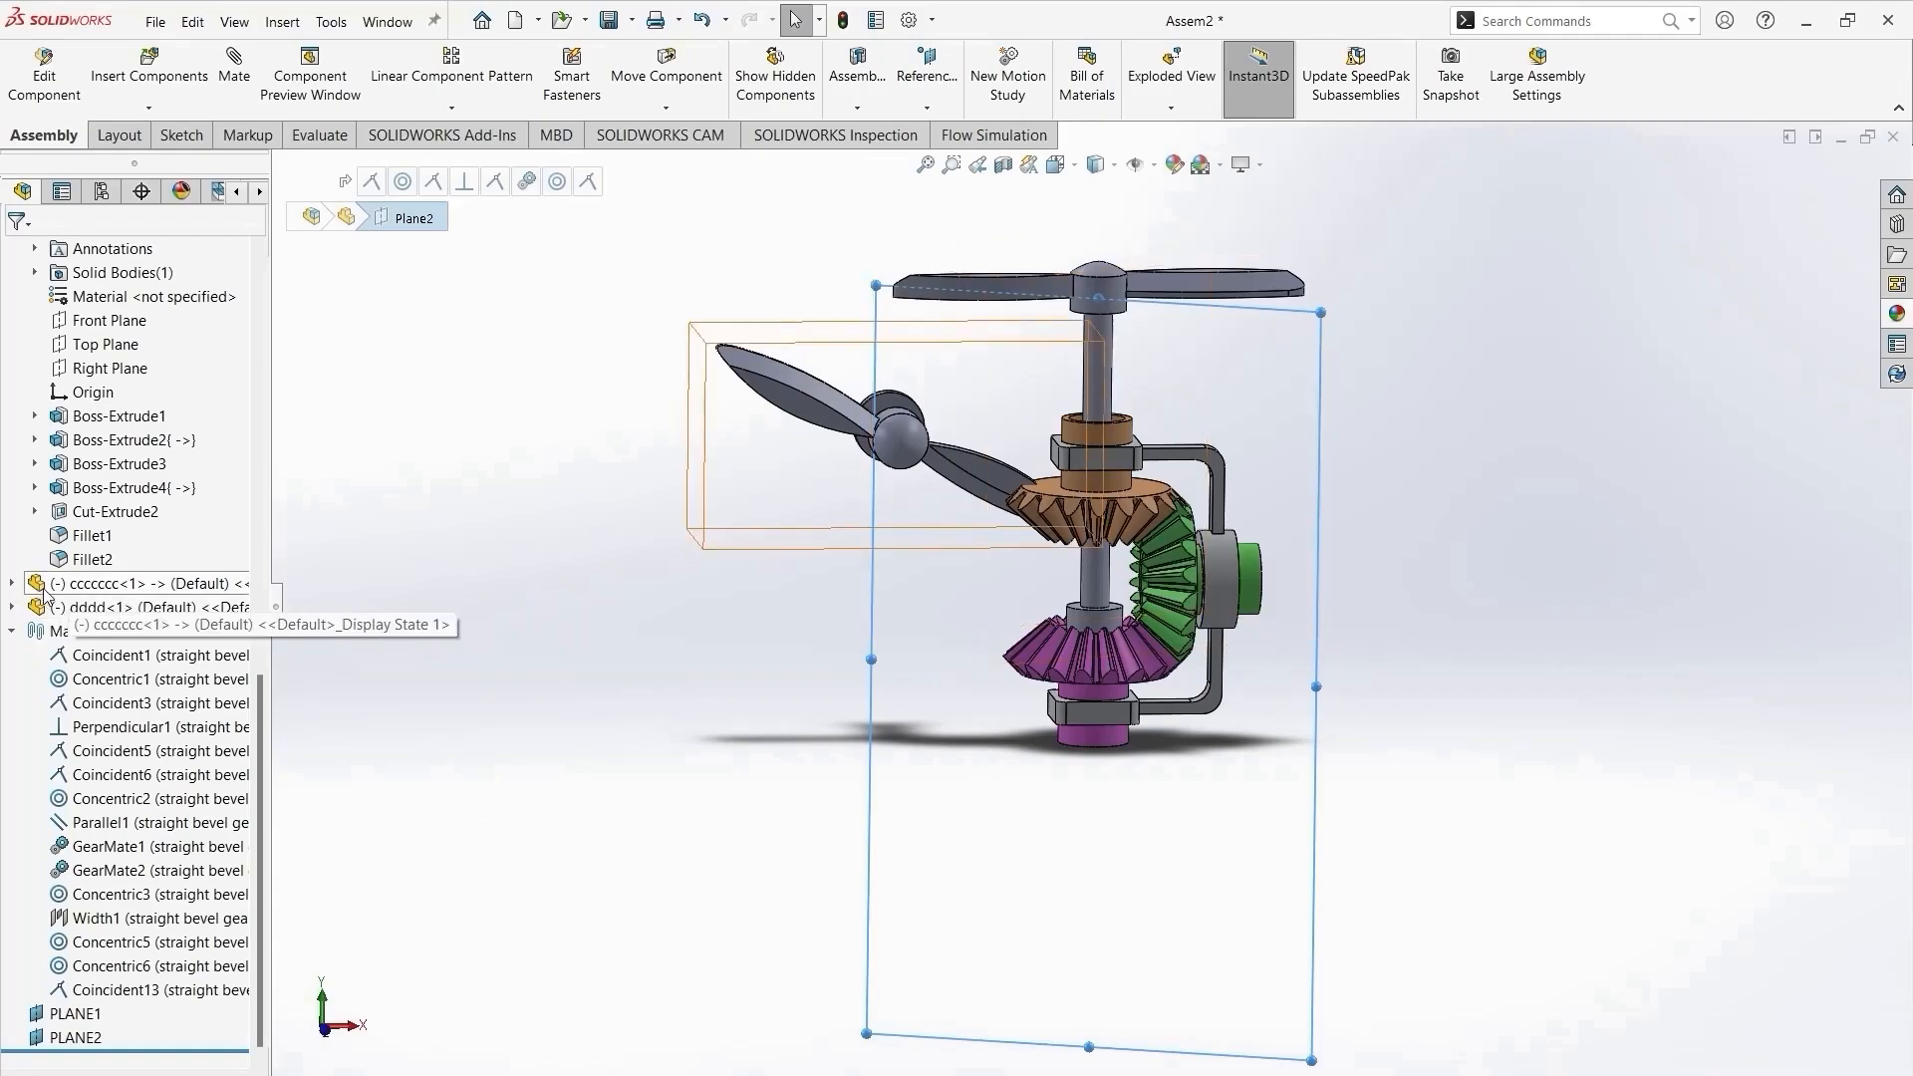
{"action": "left_click", "coordinate": [12, 607]}
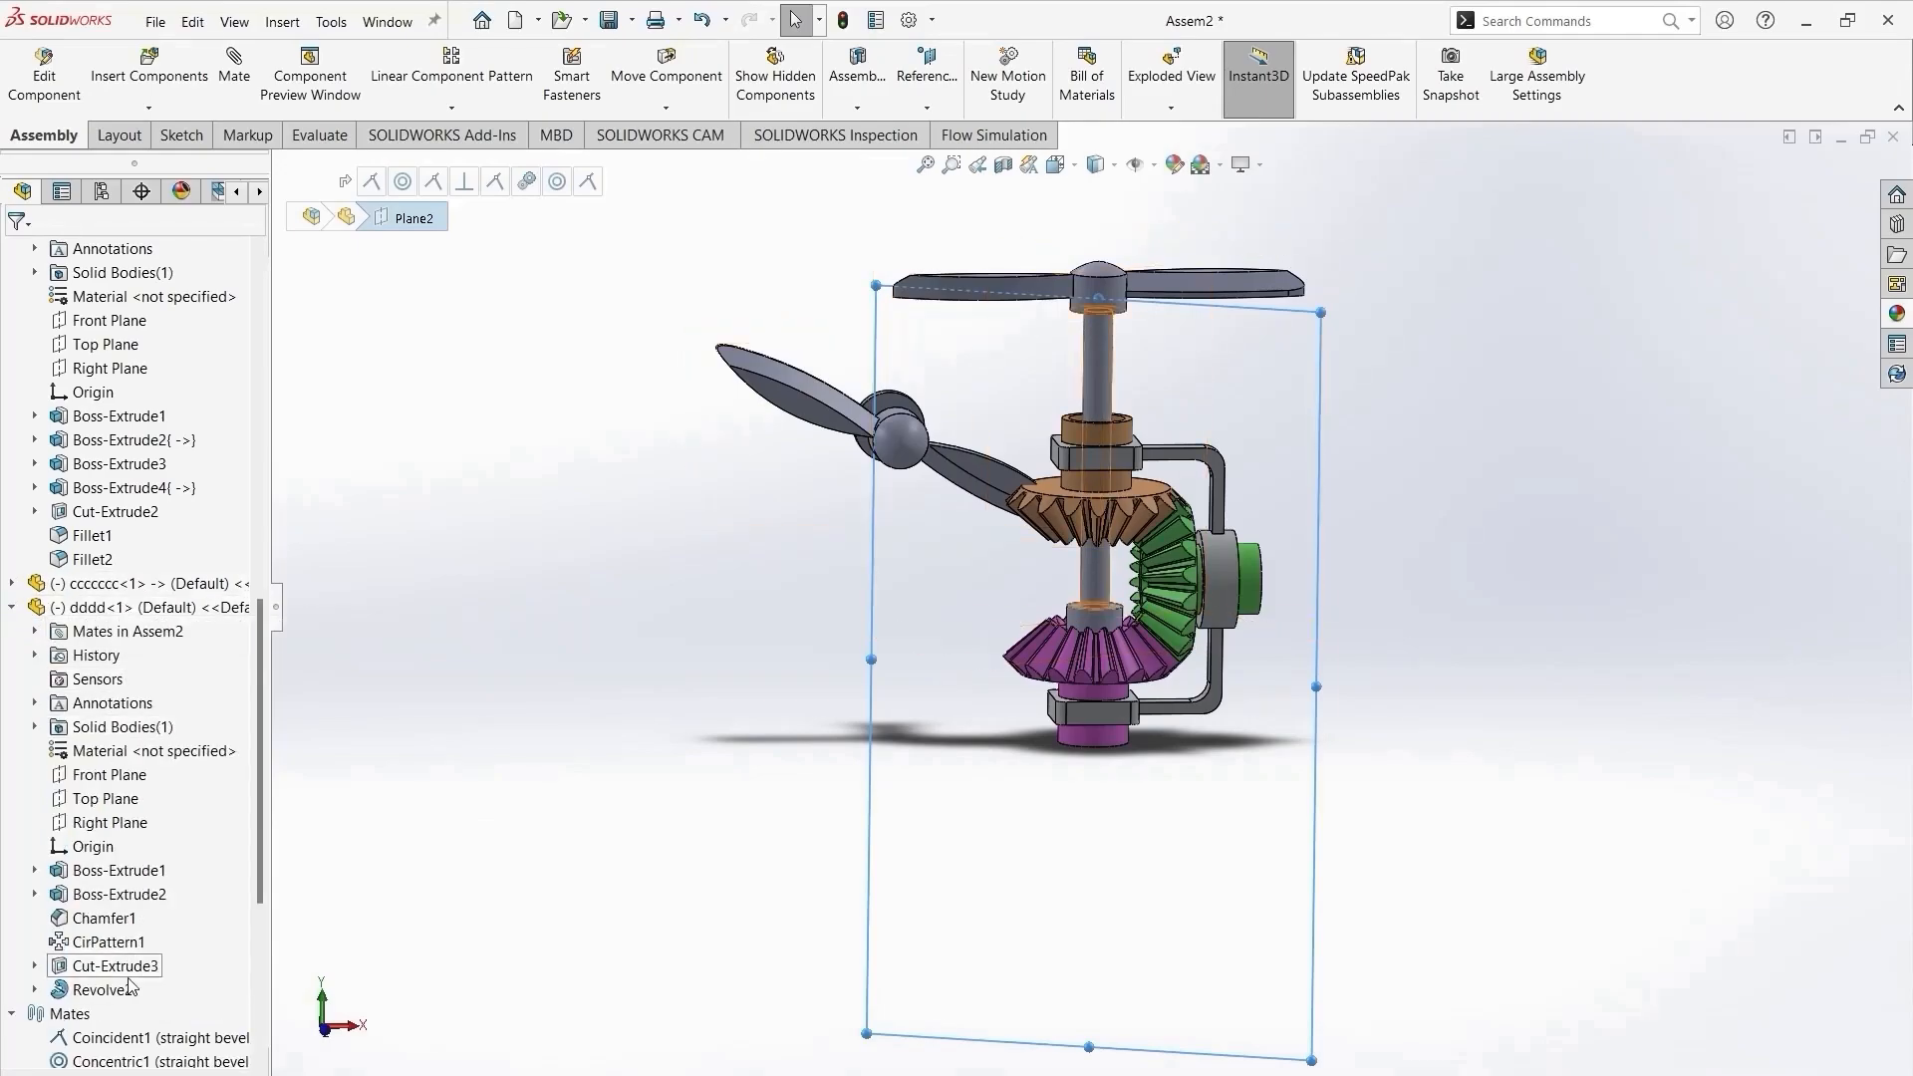
{"action": "left_click", "coordinate": [101, 807], "text": "ctrl"}
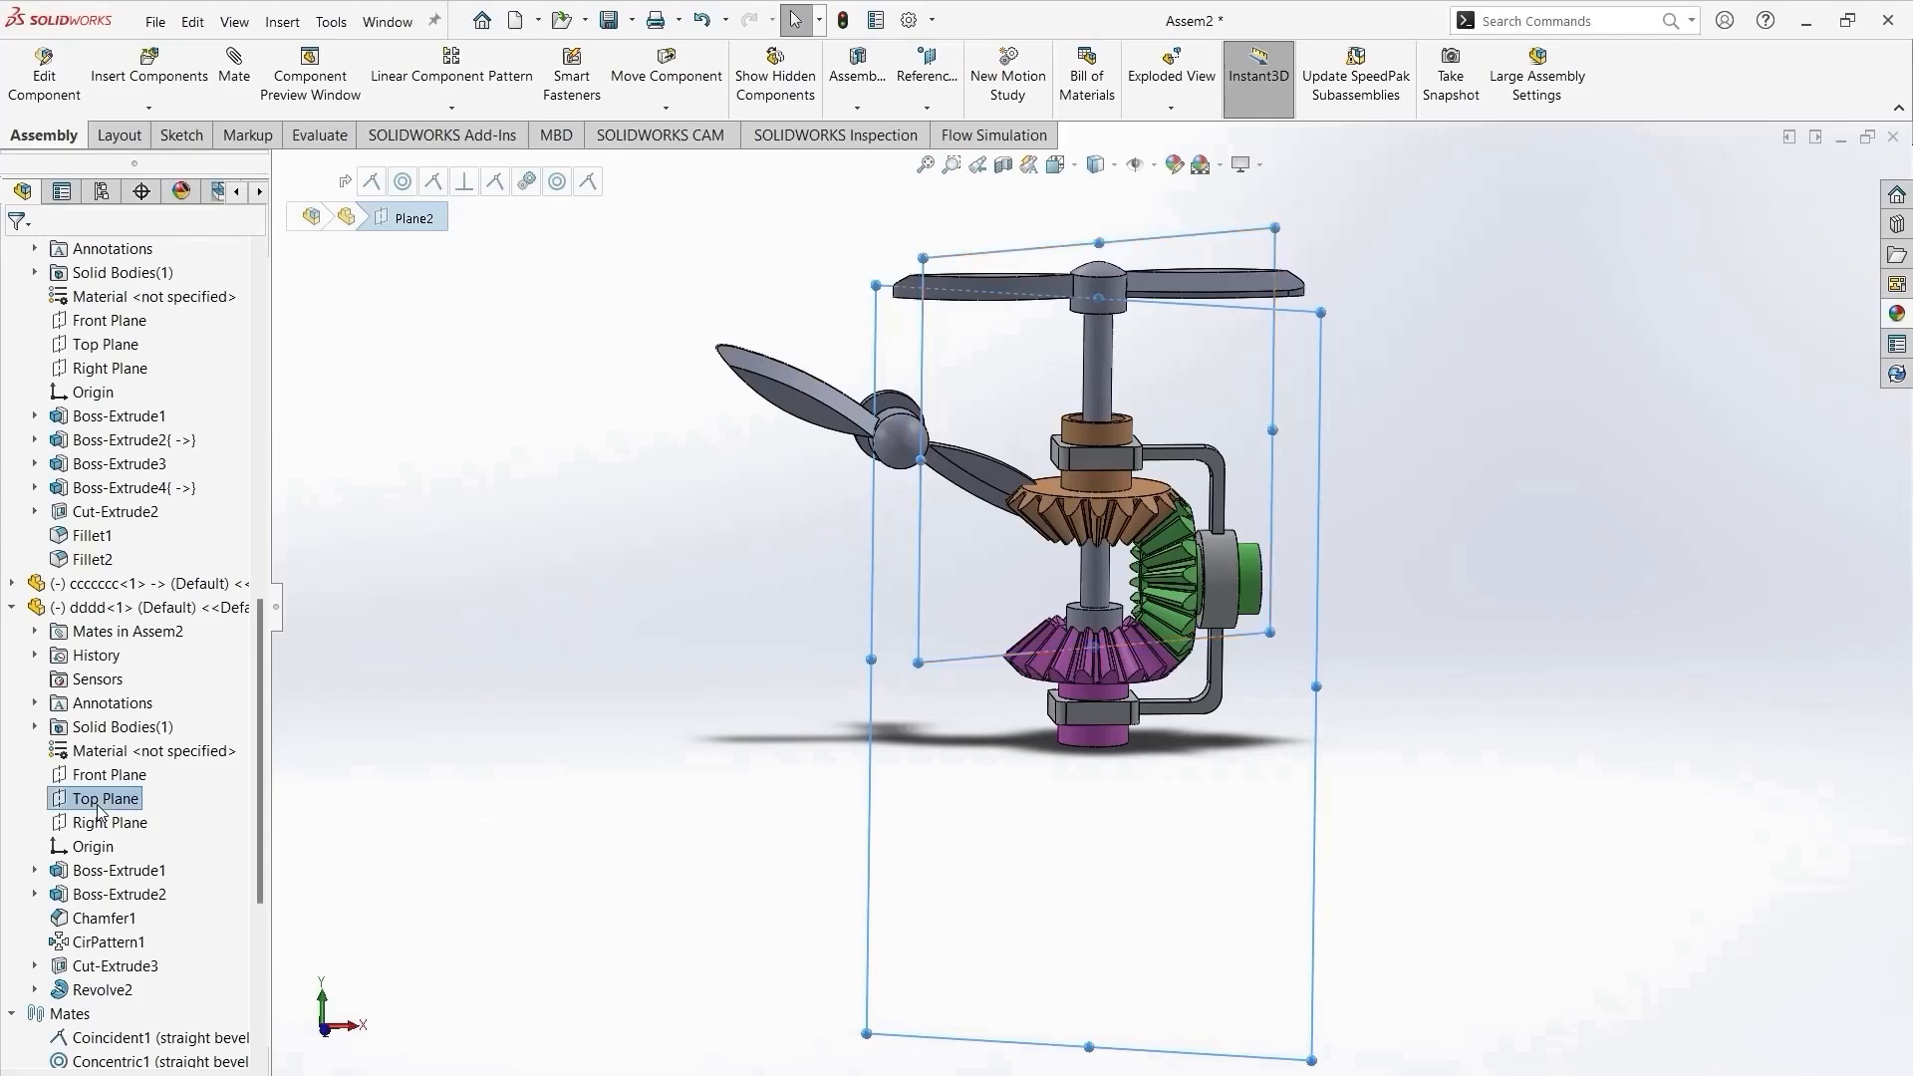
{"action": "left_click", "coordinate": [117, 819]}
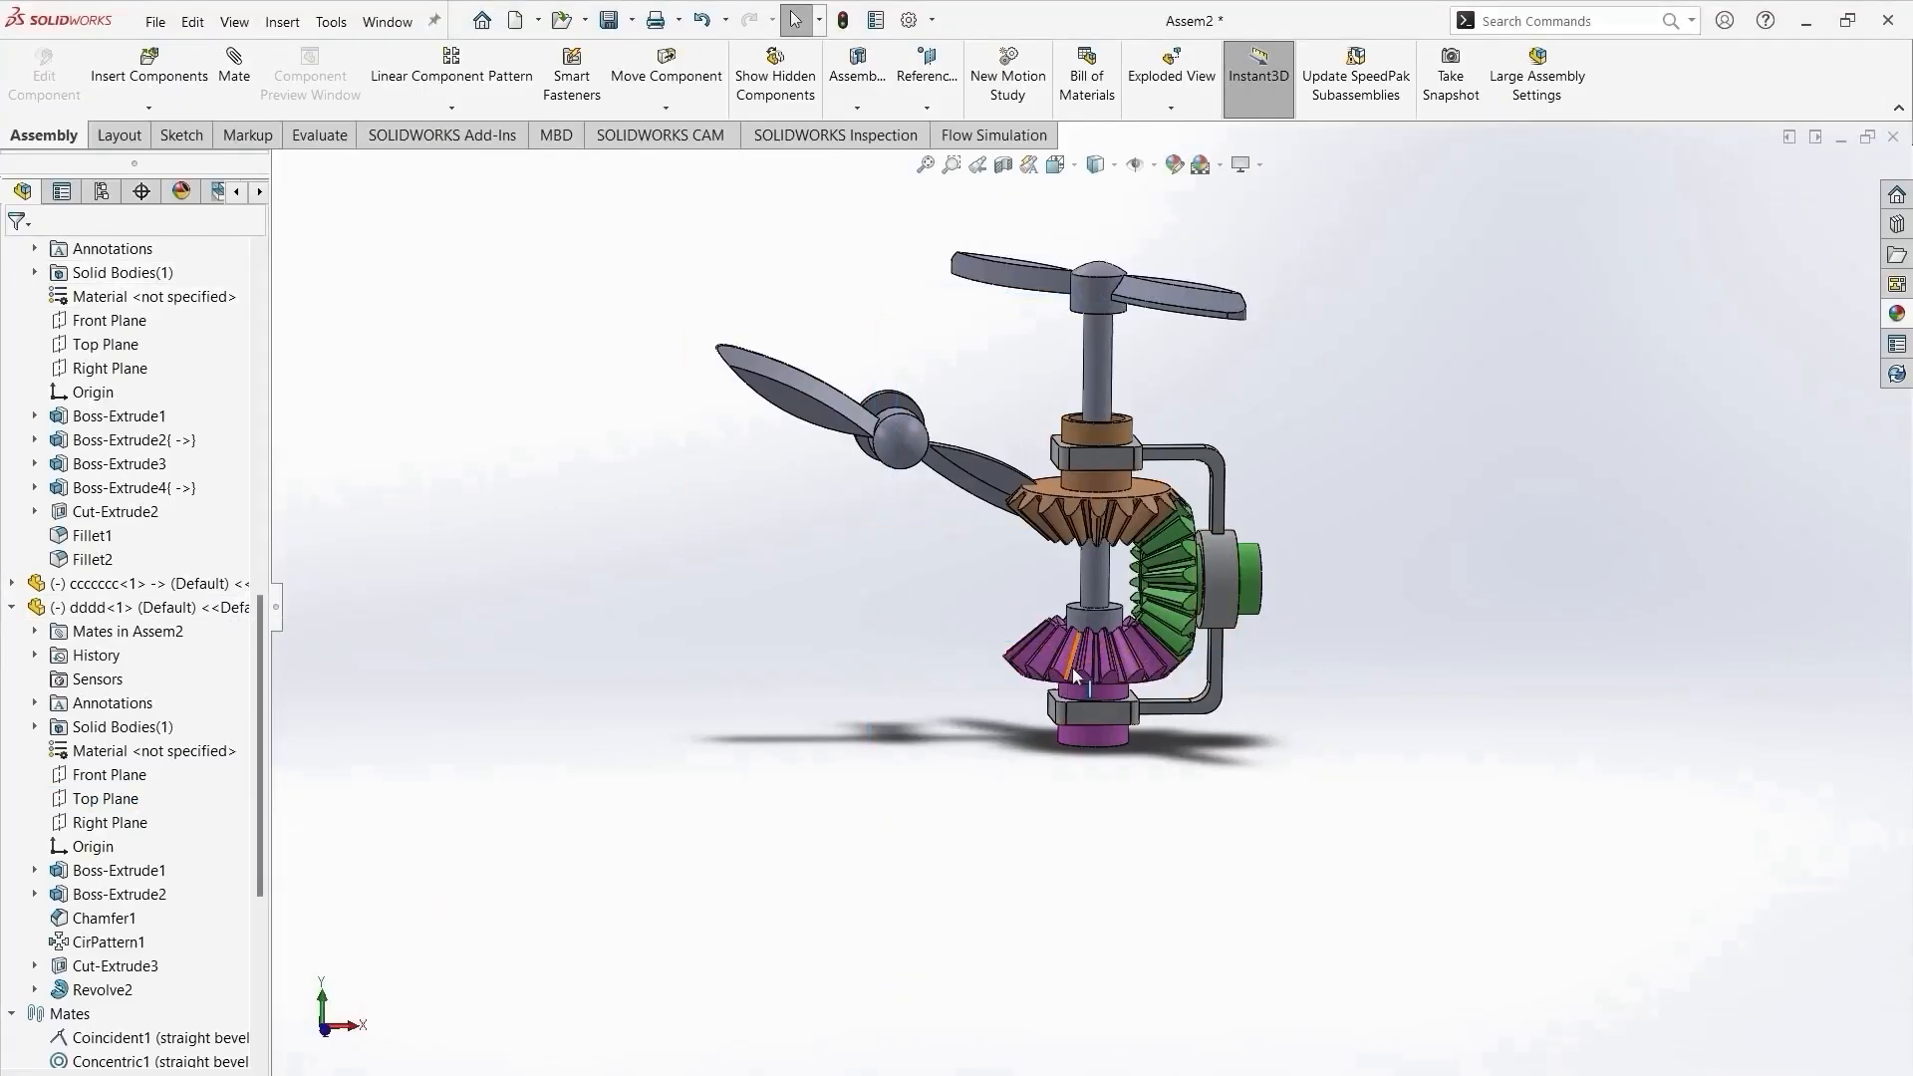
{"action": "left_click_drag", "start_coordinate": [1102, 571], "coordinate": [1072, 666]}
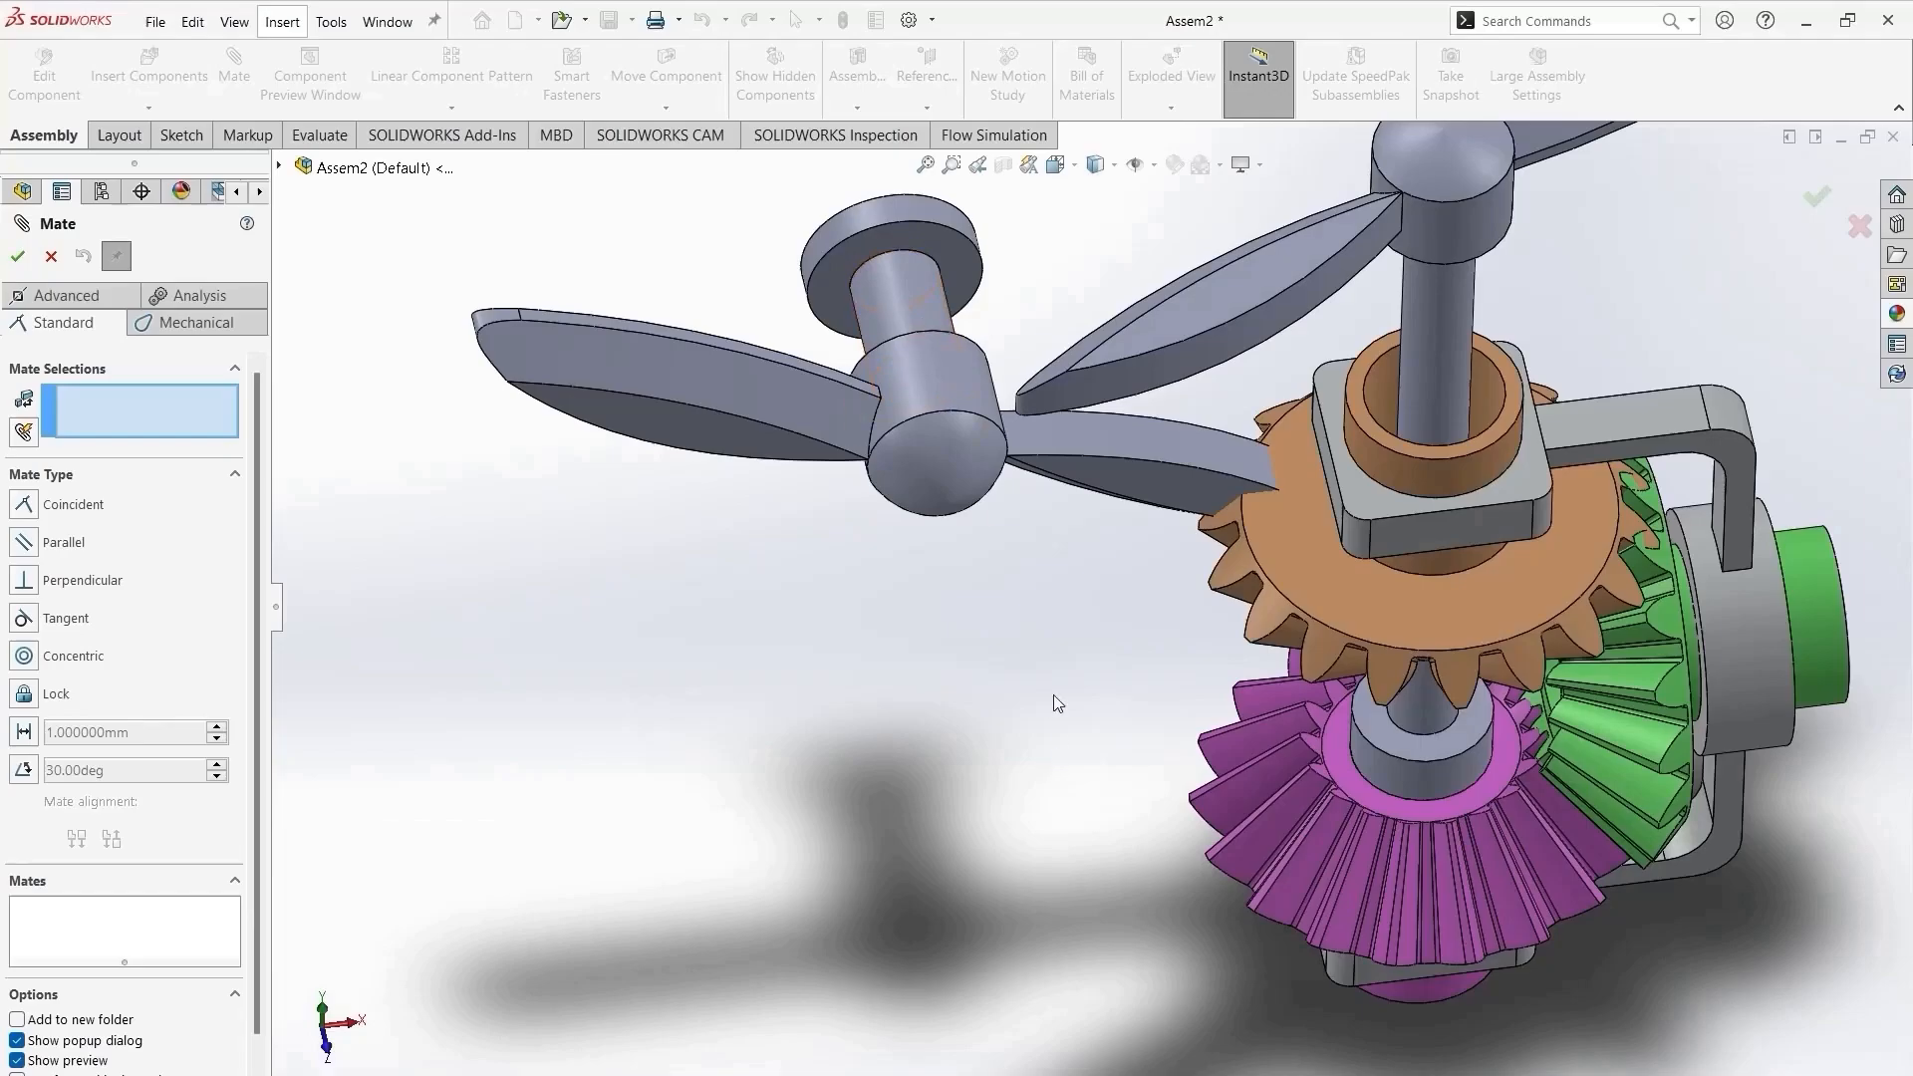
Mate a cylindrical face of the ccccccc propeller concentric with the upper gear's hub.
{"action": "middle_click_drag", "start_coordinate": [1054, 696], "coordinate": [1086, 194]}
{"action": "left_click", "coordinate": [896, 407]}
{"action": "middle_click_drag", "start_coordinate": [896, 419], "coordinate": [932, 708]}
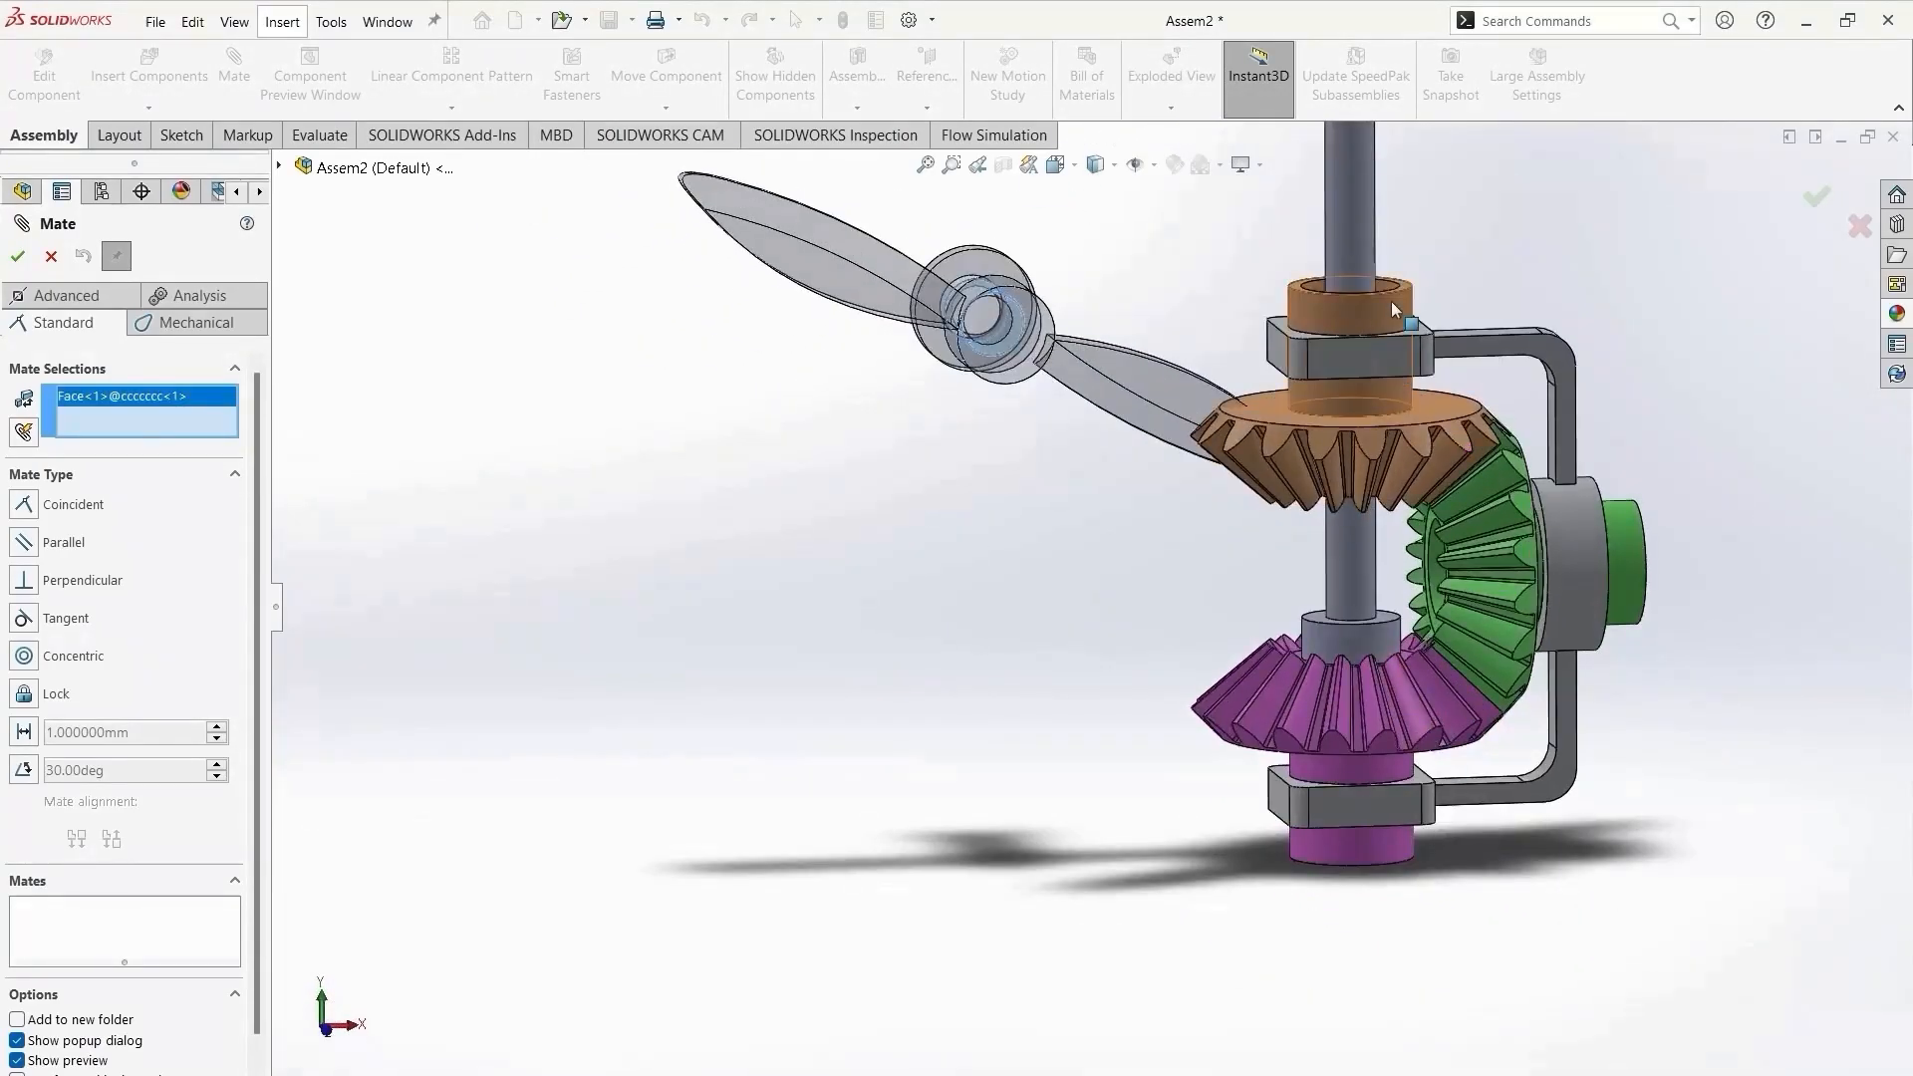
{"action": "left_click", "coordinate": [1392, 304]}
{"action": "left_click", "coordinate": [1869, 430]}
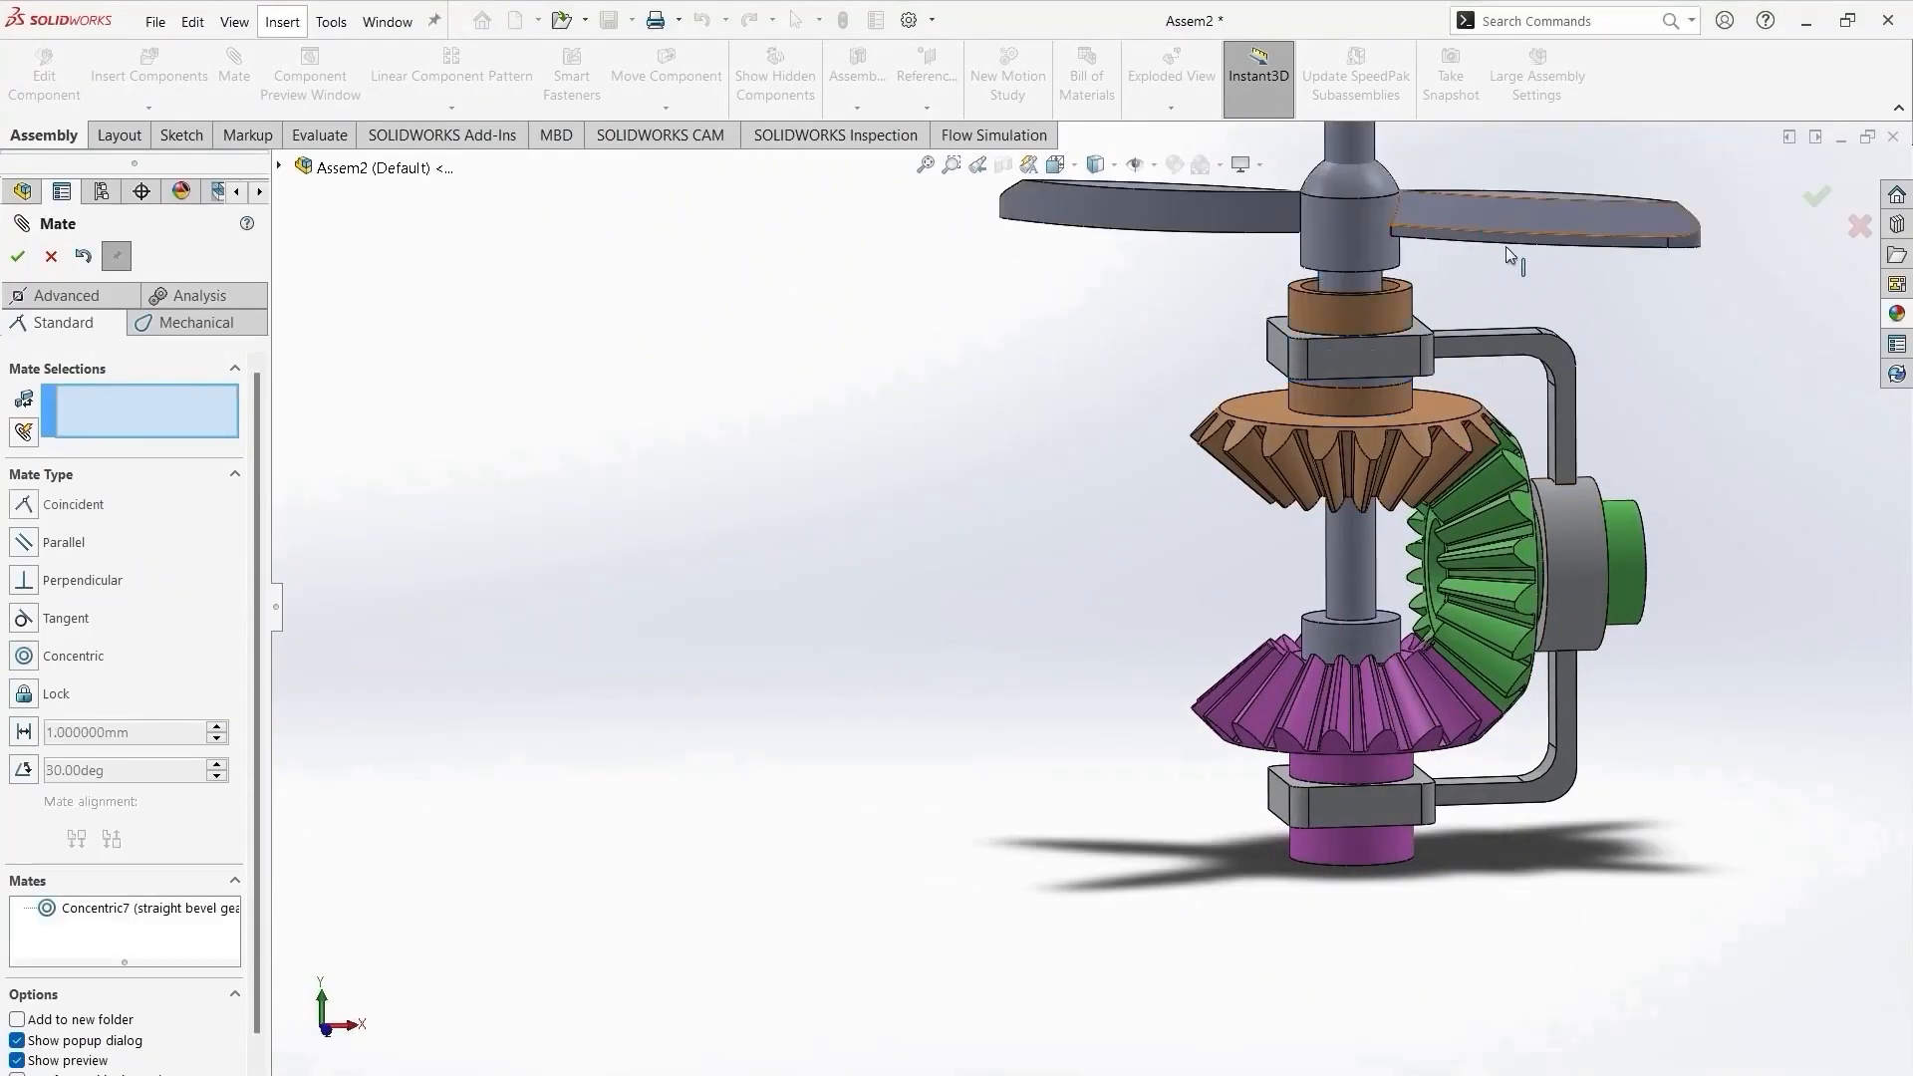
Mate the underside of the ccccccc propeller's collar coincident with the upper gear hub's top face and finish mating.
{"action": "scroll", "coordinate": [1235, 407], "scroll_direction": "down", "scroll_amount": 6}
{"action": "left_click_drag", "start_coordinate": [1203, 472], "coordinate": [1258, 346]}
{"action": "scroll", "coordinate": [1208, 550], "scroll_direction": "down", "scroll_amount": 5}
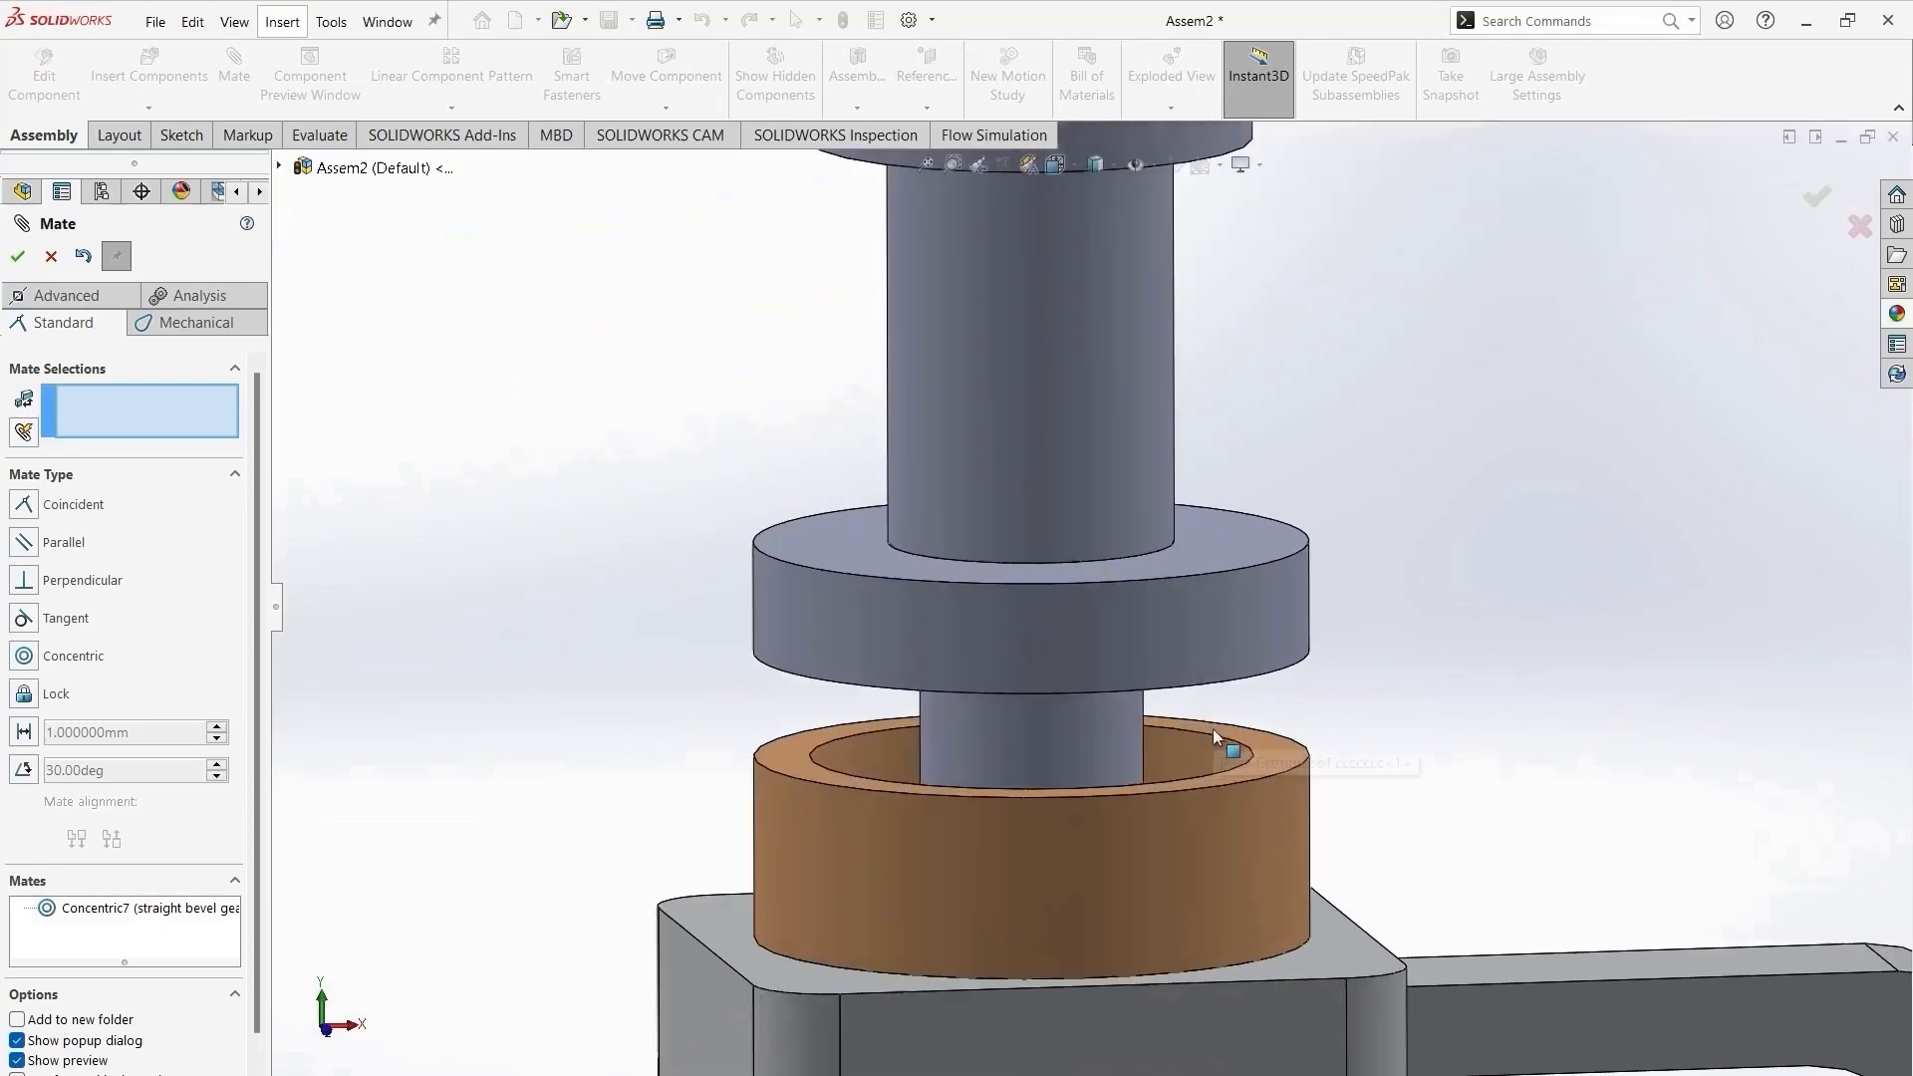
{"action": "left_click_drag", "start_coordinate": [1191, 478], "coordinate": [1192, 590]}
{"action": "middle_click_drag", "start_coordinate": [1280, 687], "coordinate": [1345, 772]}
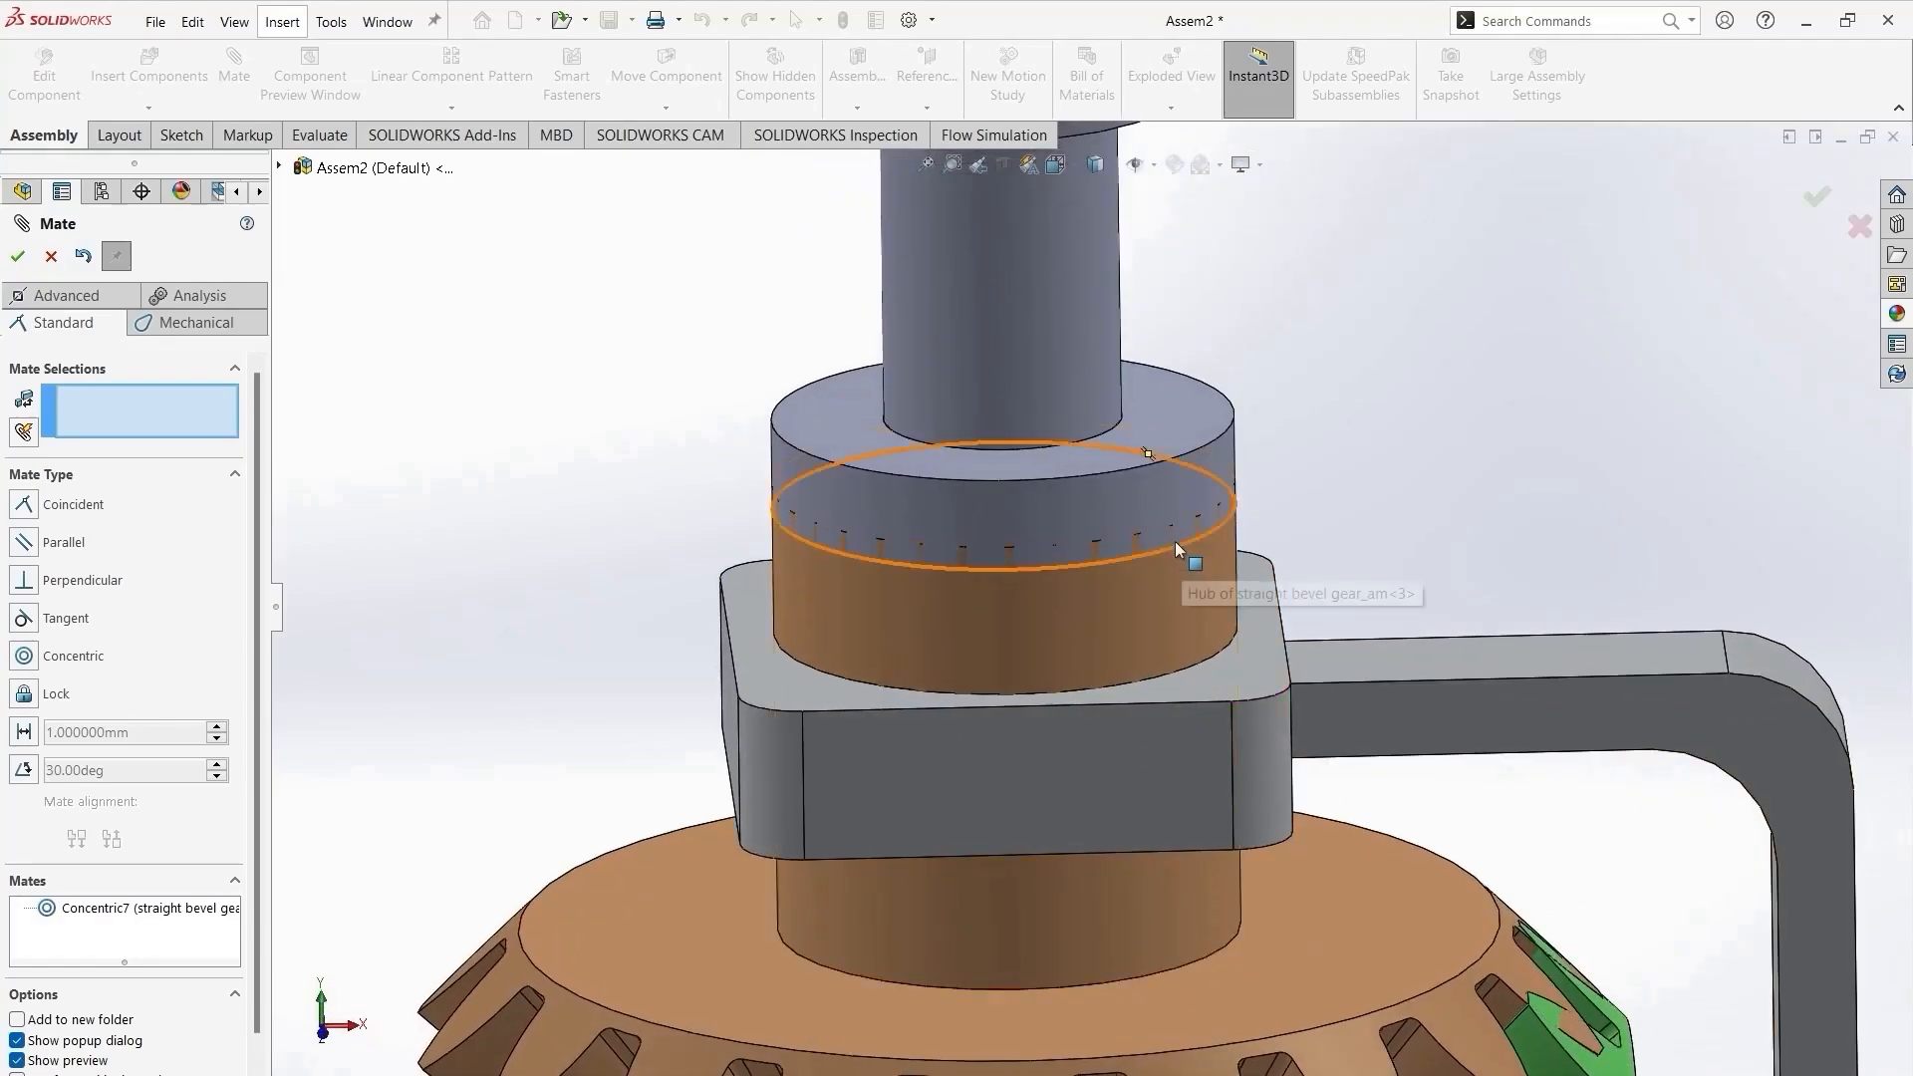
{"action": "left_click_drag", "start_coordinate": [1174, 541], "coordinate": [1169, 454]}
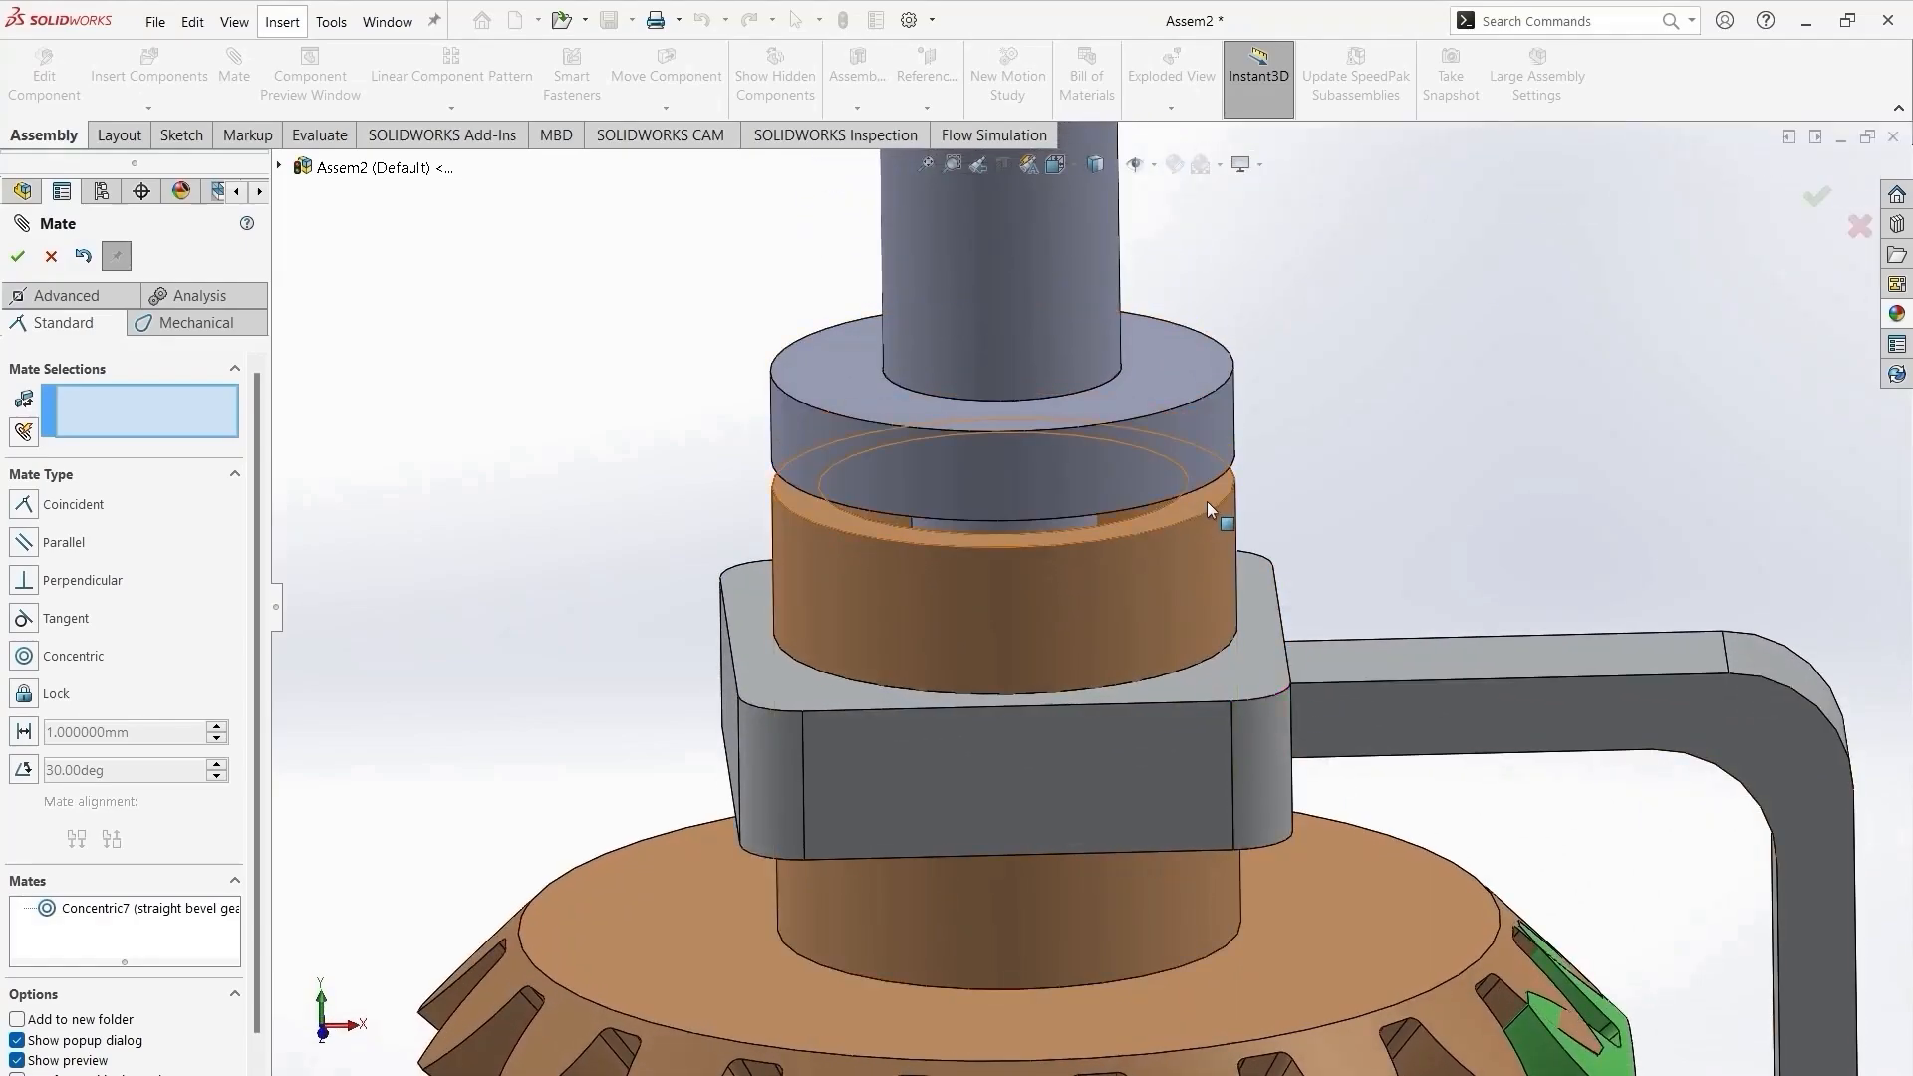
{"action": "middle_click_drag", "start_coordinate": [1208, 504], "coordinate": [1175, 462]}
{"action": "left_click", "coordinate": [1203, 362]}
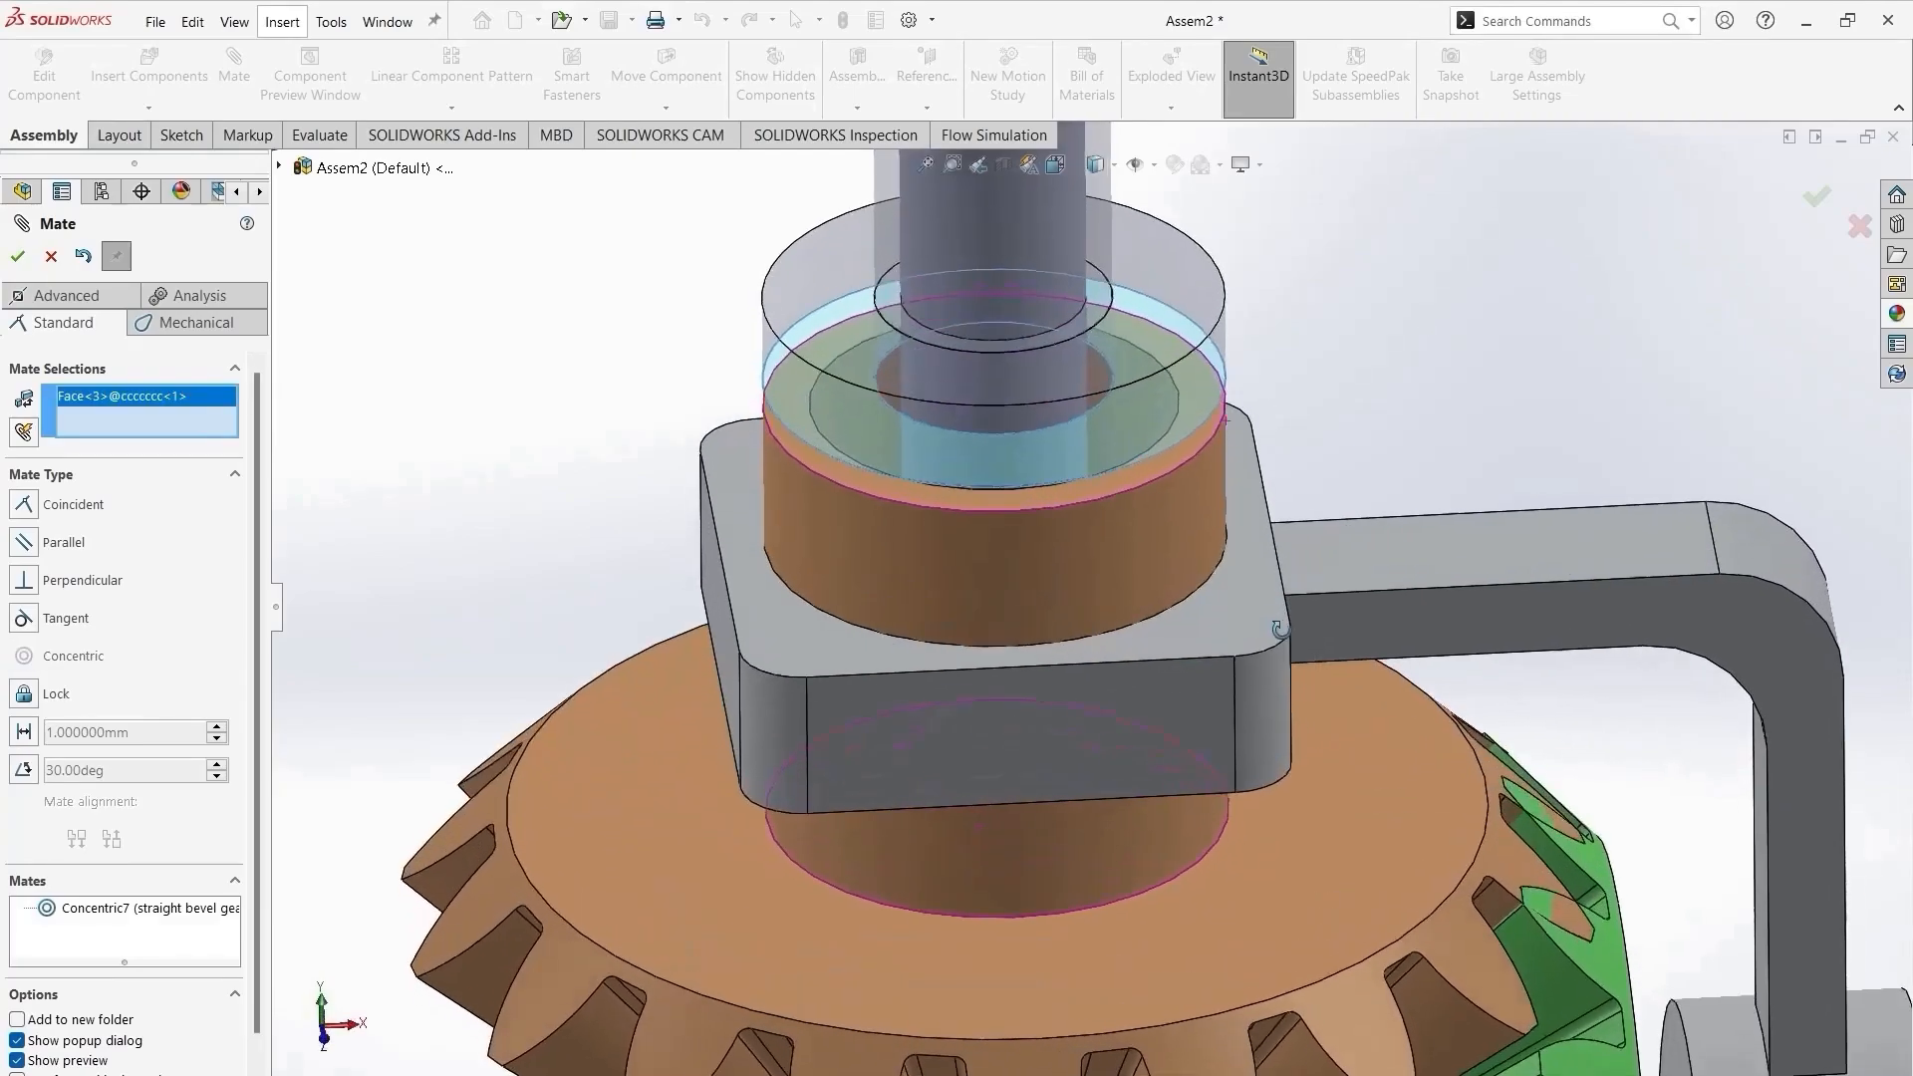
{"action": "left_click", "coordinate": [1175, 458]}
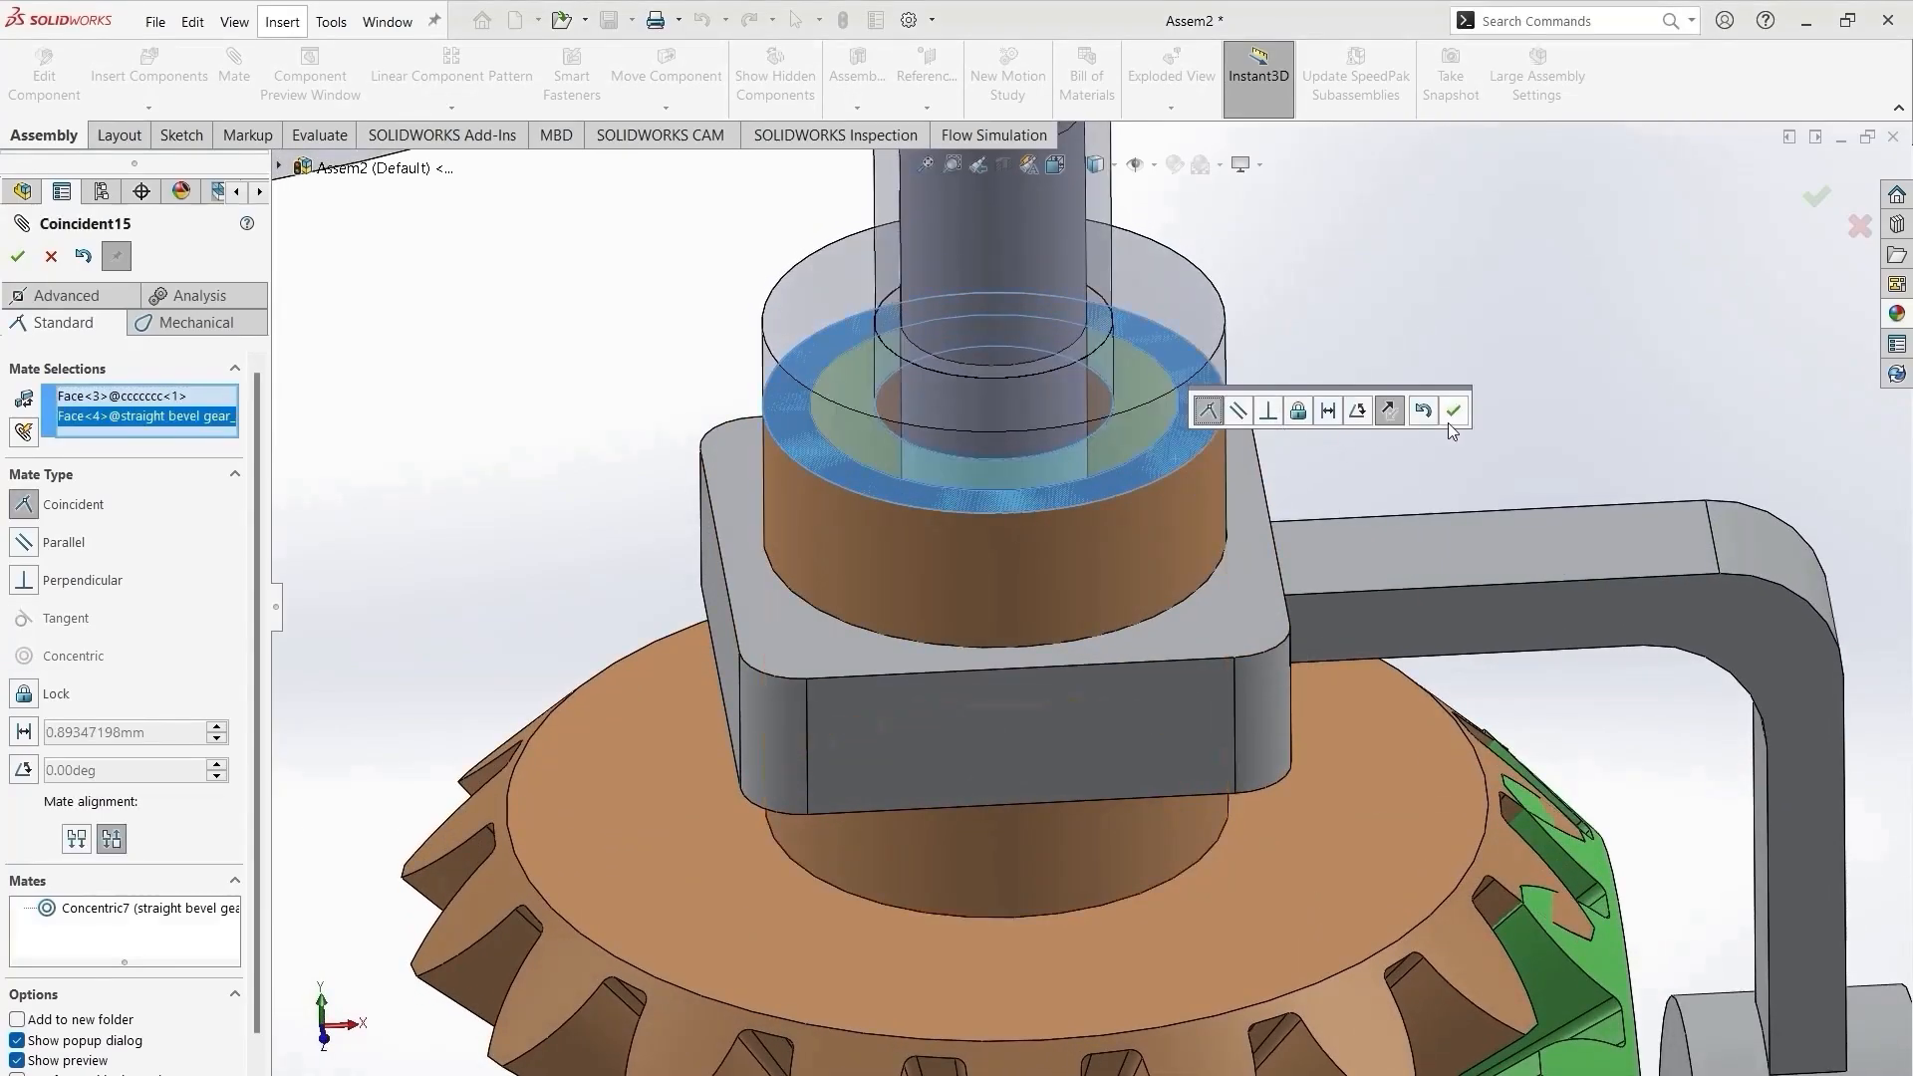
{"action": "left_click", "coordinate": [1453, 410]}
{"action": "scroll", "coordinate": [1030, 484], "scroll_direction": "up", "scroll_amount": 5}
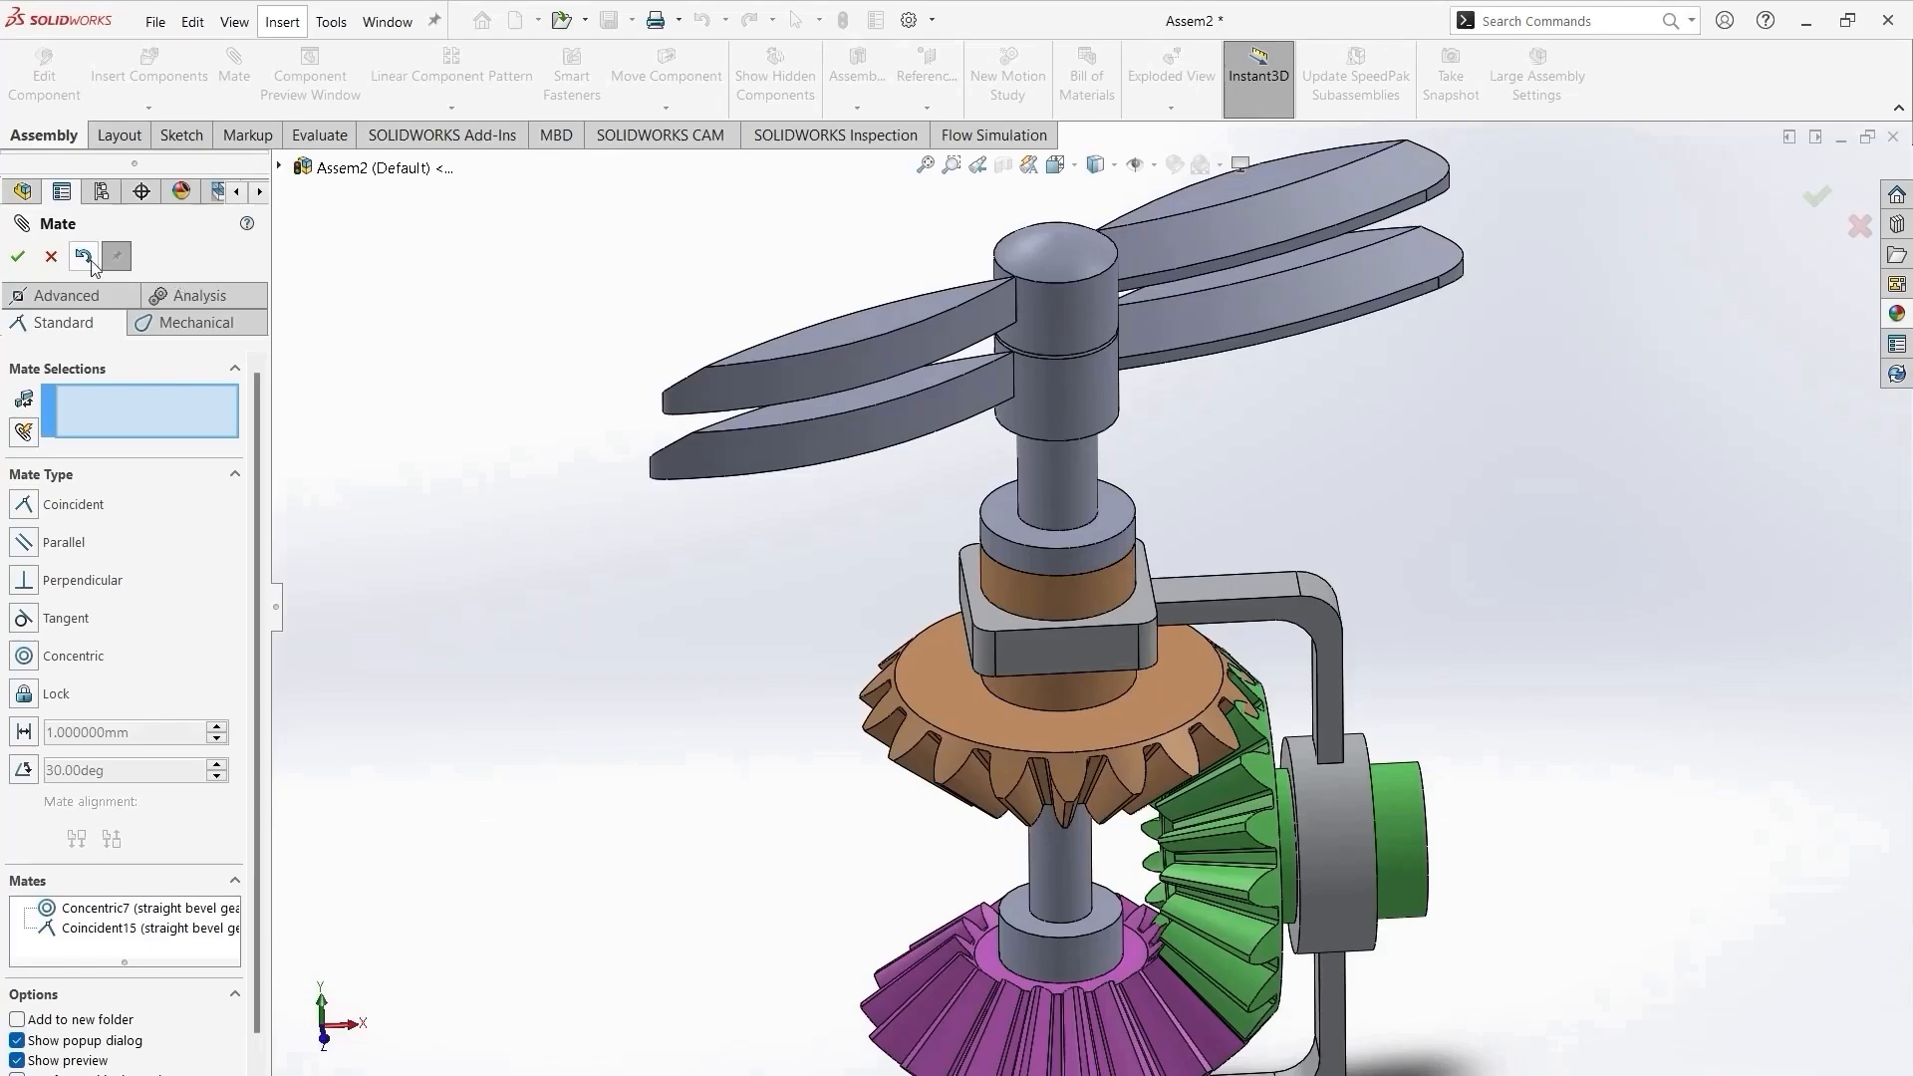
{"action": "key", "text": "Escape"}
Turn the propellers about their shaft to test how they move.
{"action": "scroll", "coordinate": [1096, 638], "scroll_direction": "up", "scroll_amount": 3}
{"action": "middle_click_drag", "start_coordinate": [1076, 568], "coordinate": [926, 573]}
{"action": "left_click_drag", "start_coordinate": [859, 451], "coordinate": [931, 487]}
{"action": "mouse_move", "coordinate": [885, 524]}
{"action": "middle_mouse_down"}
{"action": "mouse_move", "coordinate": [850, 482]}
{"action": "mouse_move", "coordinate": [849, 533]}
{"action": "mouse_move", "coordinate": [858, 512]}
{"action": "middle_mouse_up"}
{"action": "left_click_drag", "start_coordinate": [917, 428], "coordinate": [909, 387]}
{"action": "key", "text": "Escape"}
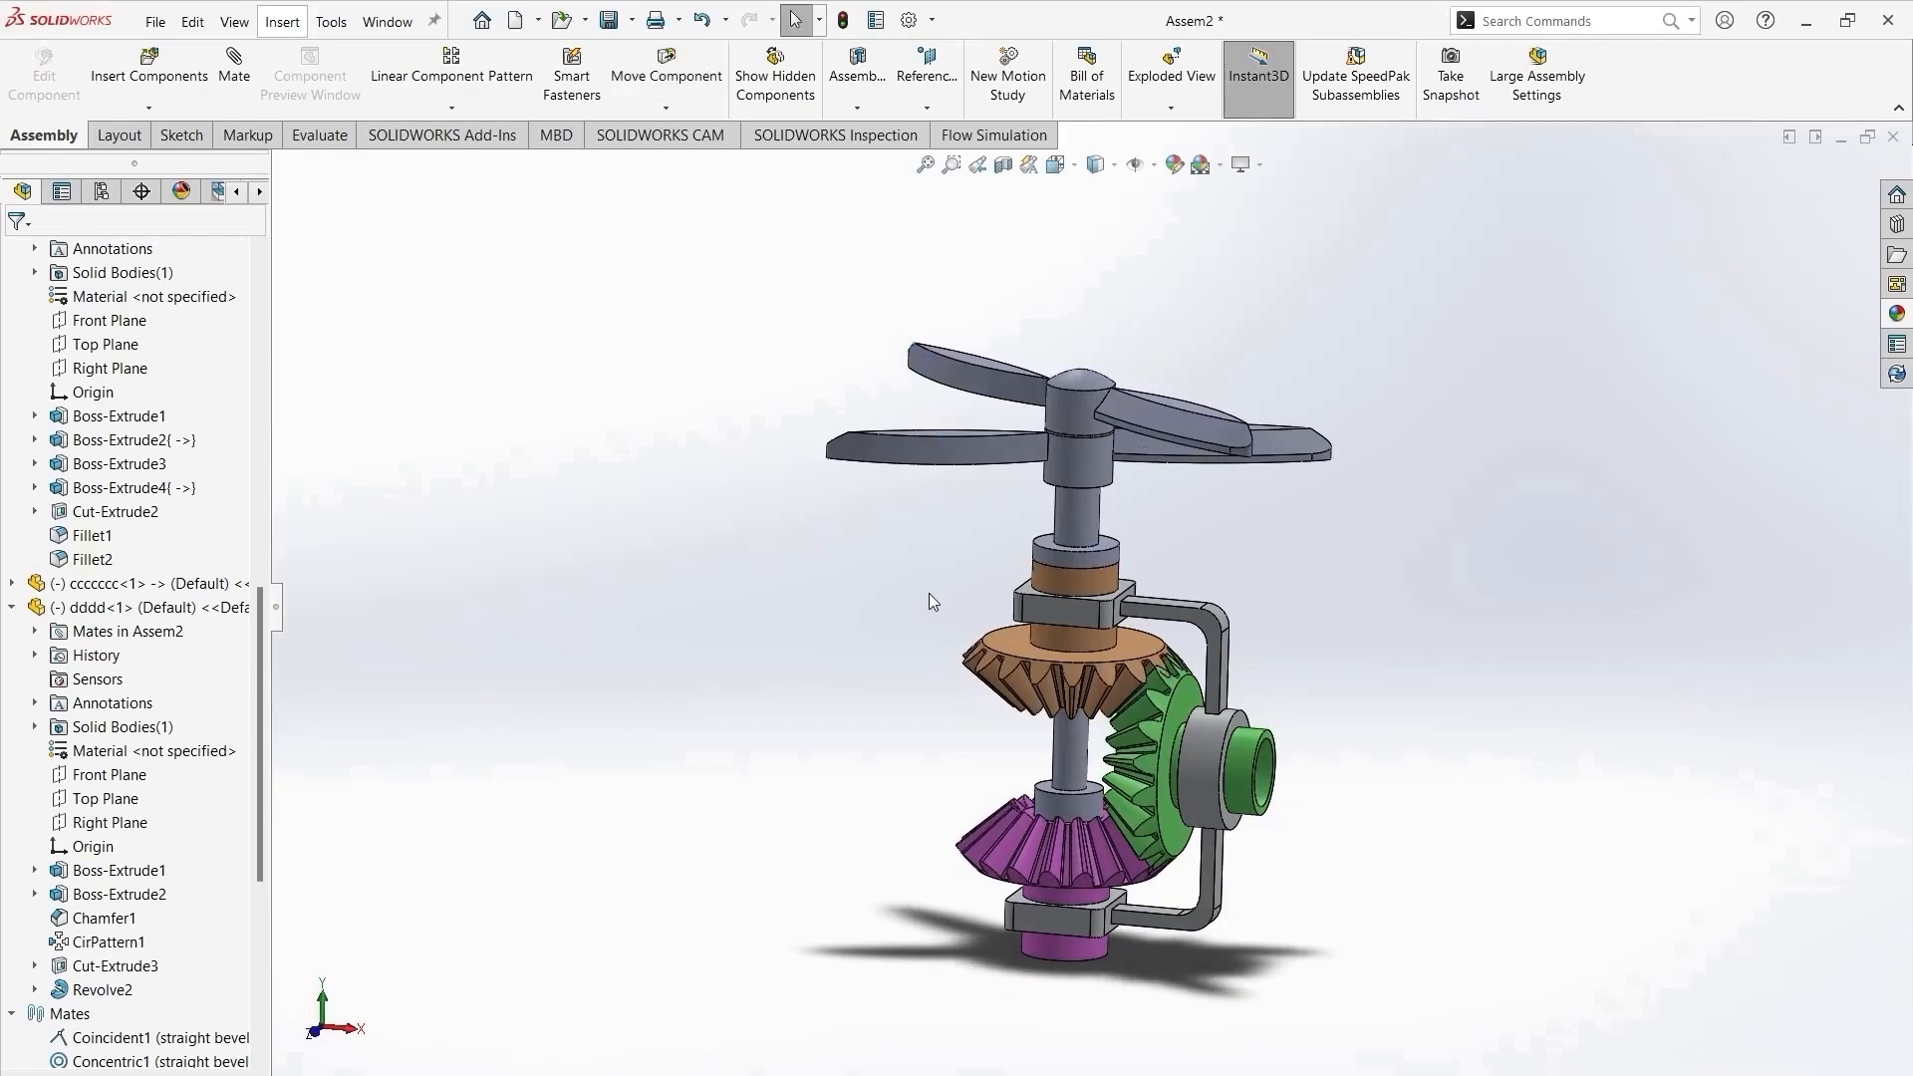
Examine the Top Plane of dddd and the Right Plane of ccccccc as references for the rotation mate.
{"action": "left_click", "coordinate": [131, 806]}
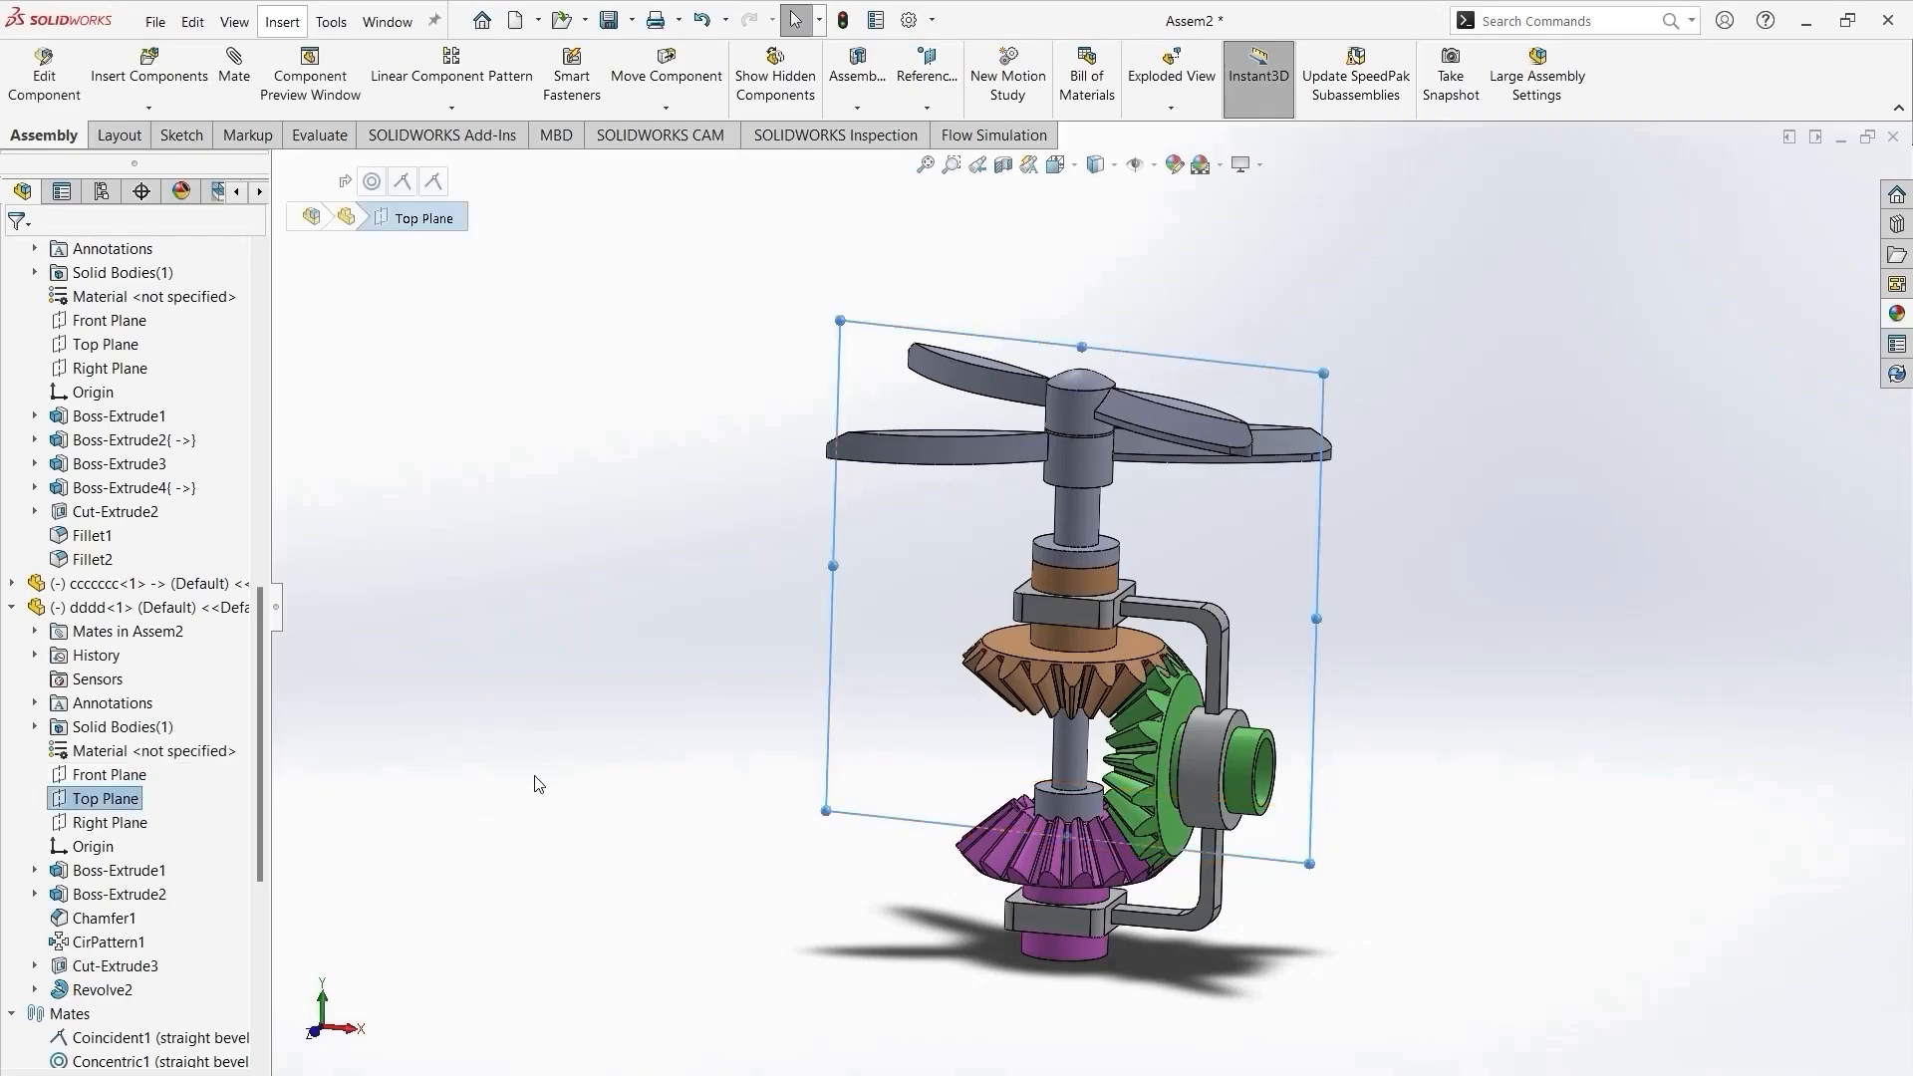
{"action": "left_click", "coordinate": [11, 607]}
{"action": "left_click", "coordinate": [11, 583]}
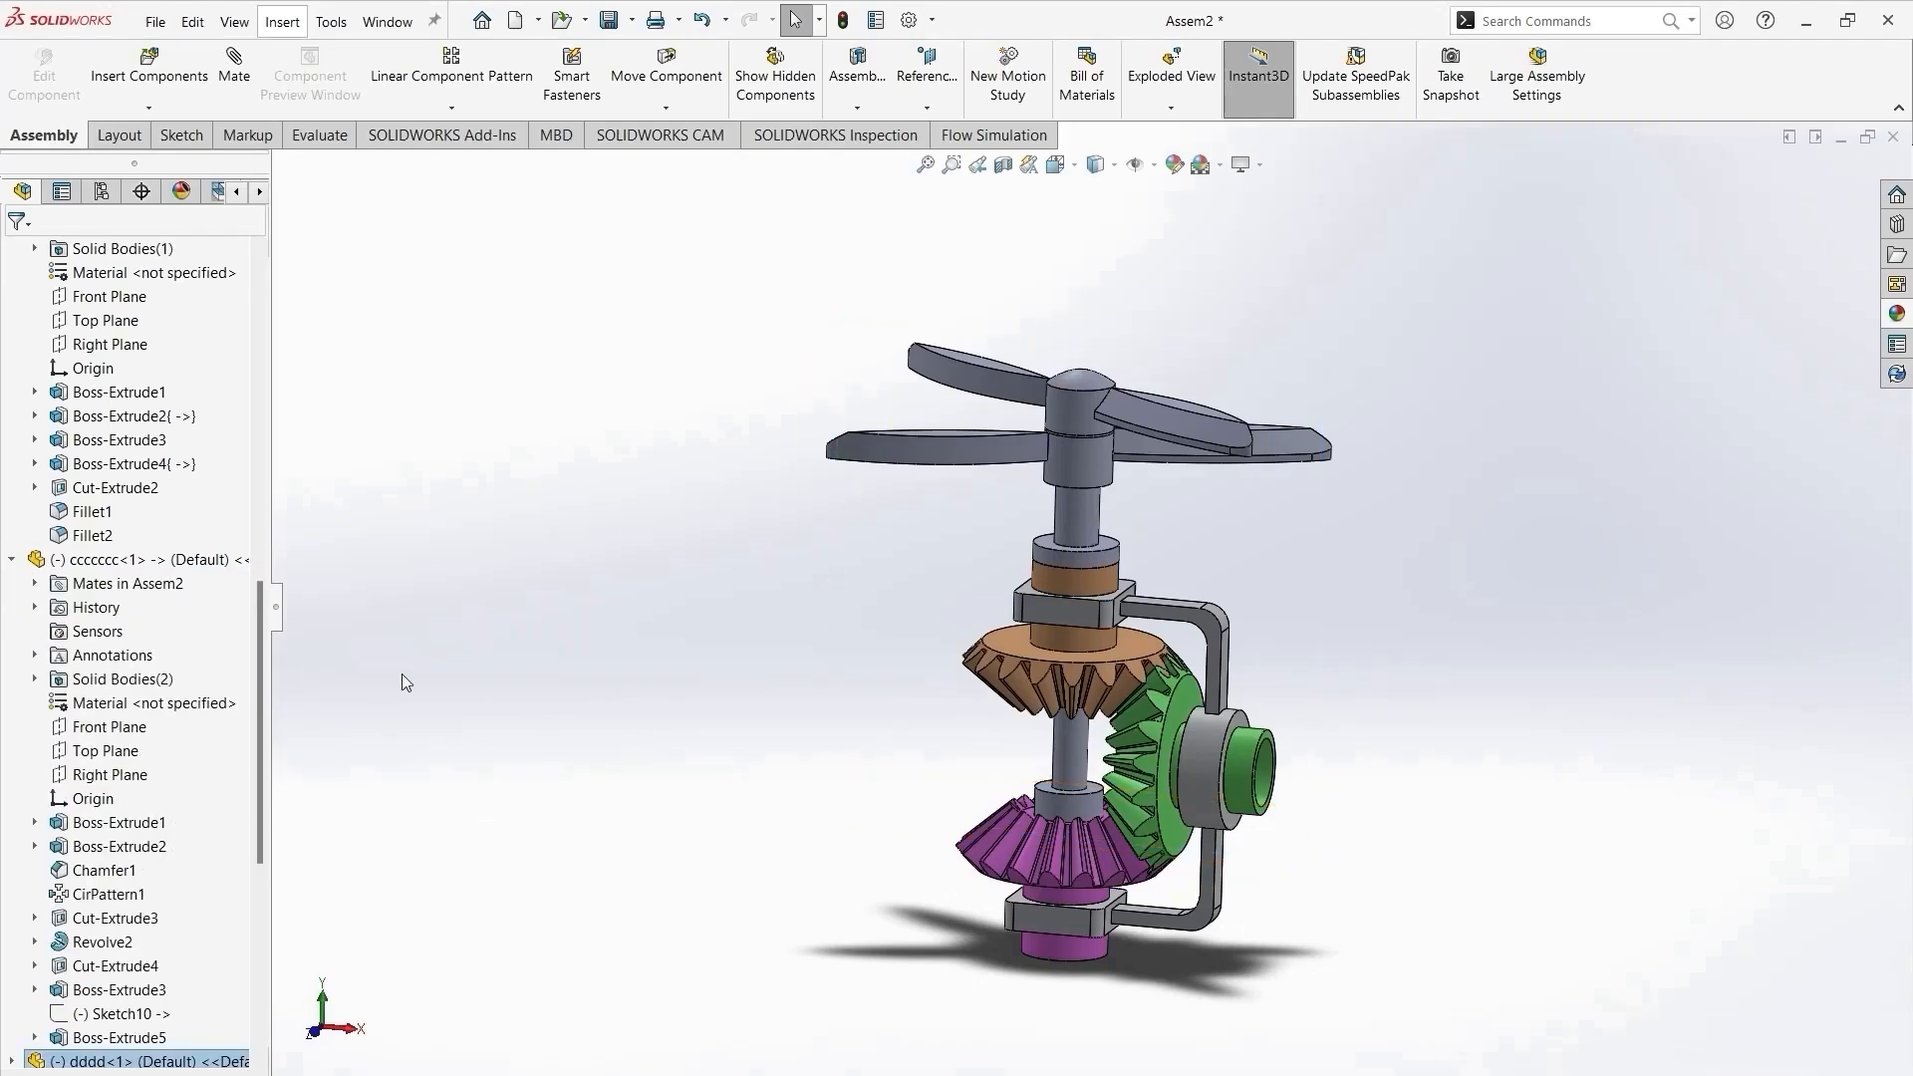
{"action": "left_click", "coordinate": [95, 774]}
{"action": "scroll", "coordinate": [145, 492], "scroll_direction": "up", "scroll_amount": 9}
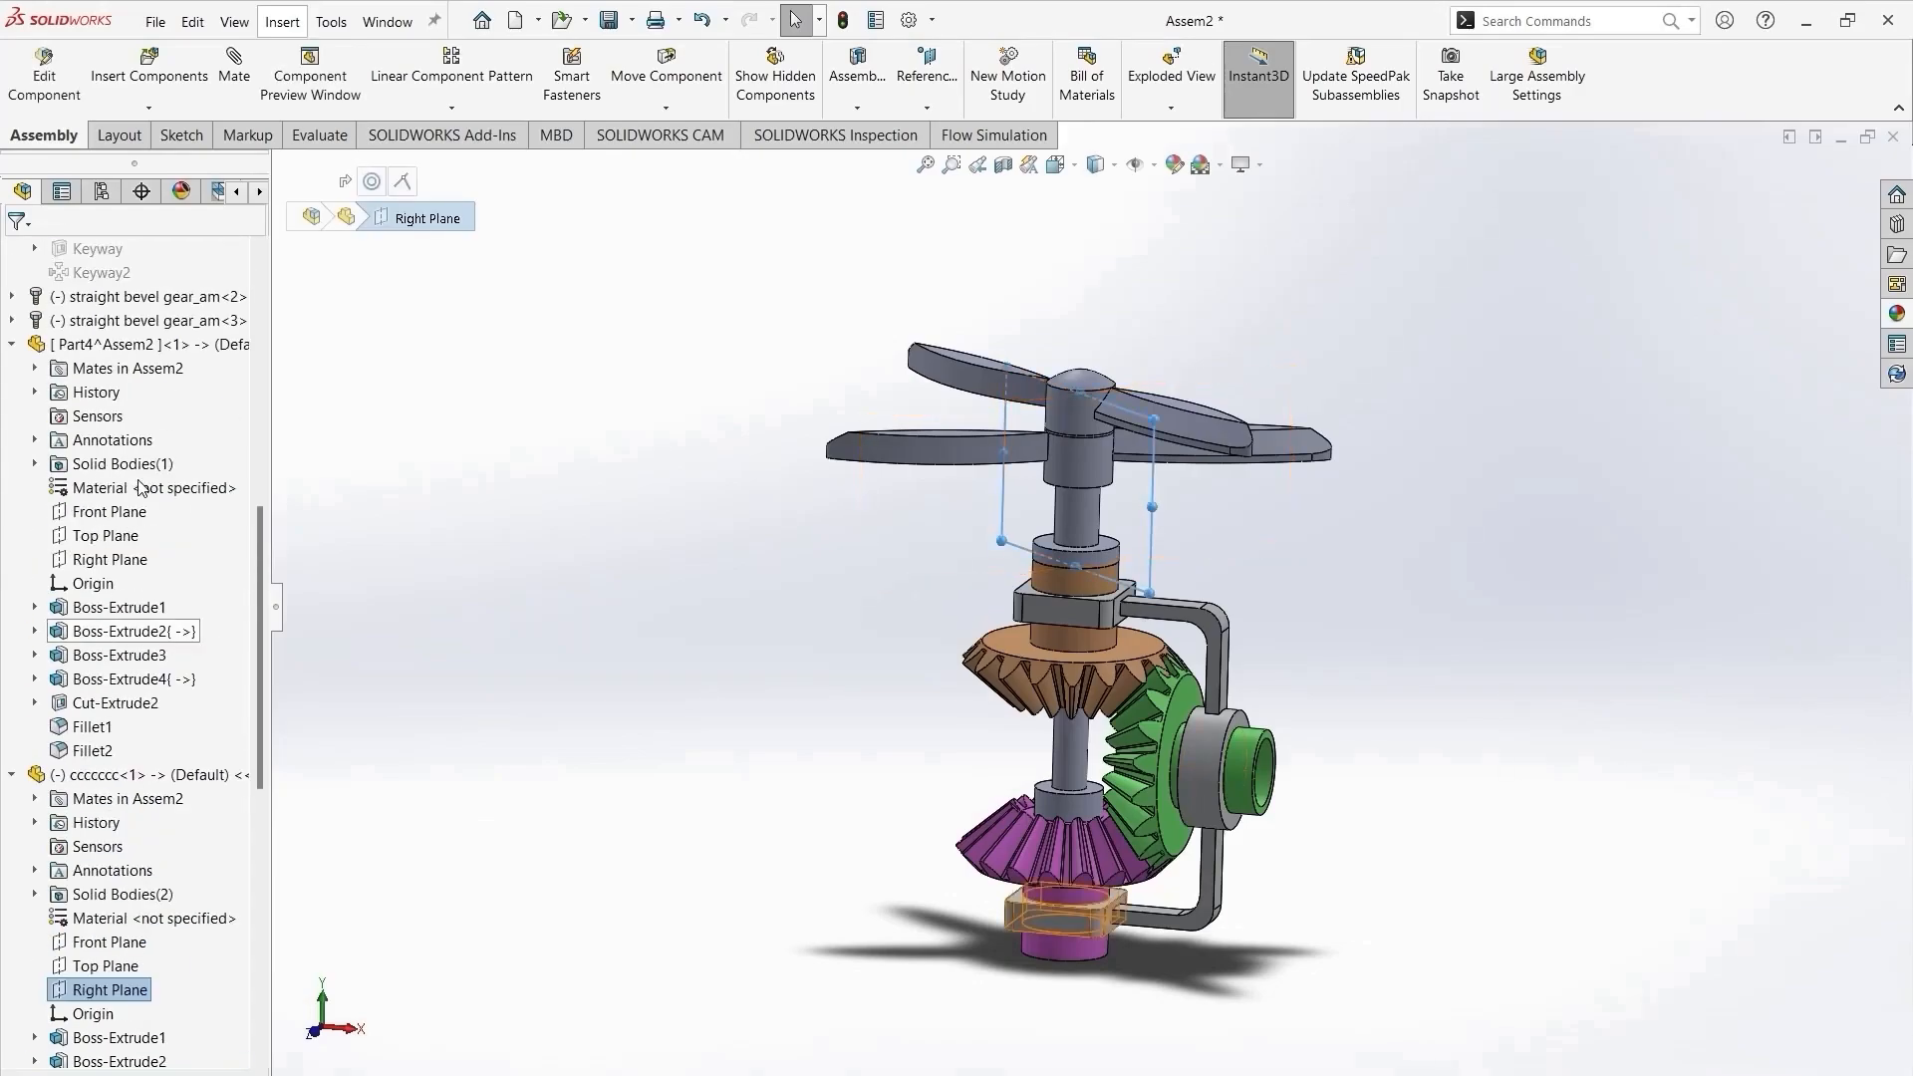
Mate the upper gear's Plane1 coincident with the ccccccc propeller's Right Plane and turn the gear to test the link.
{"action": "left_click", "coordinate": [1106, 662]}
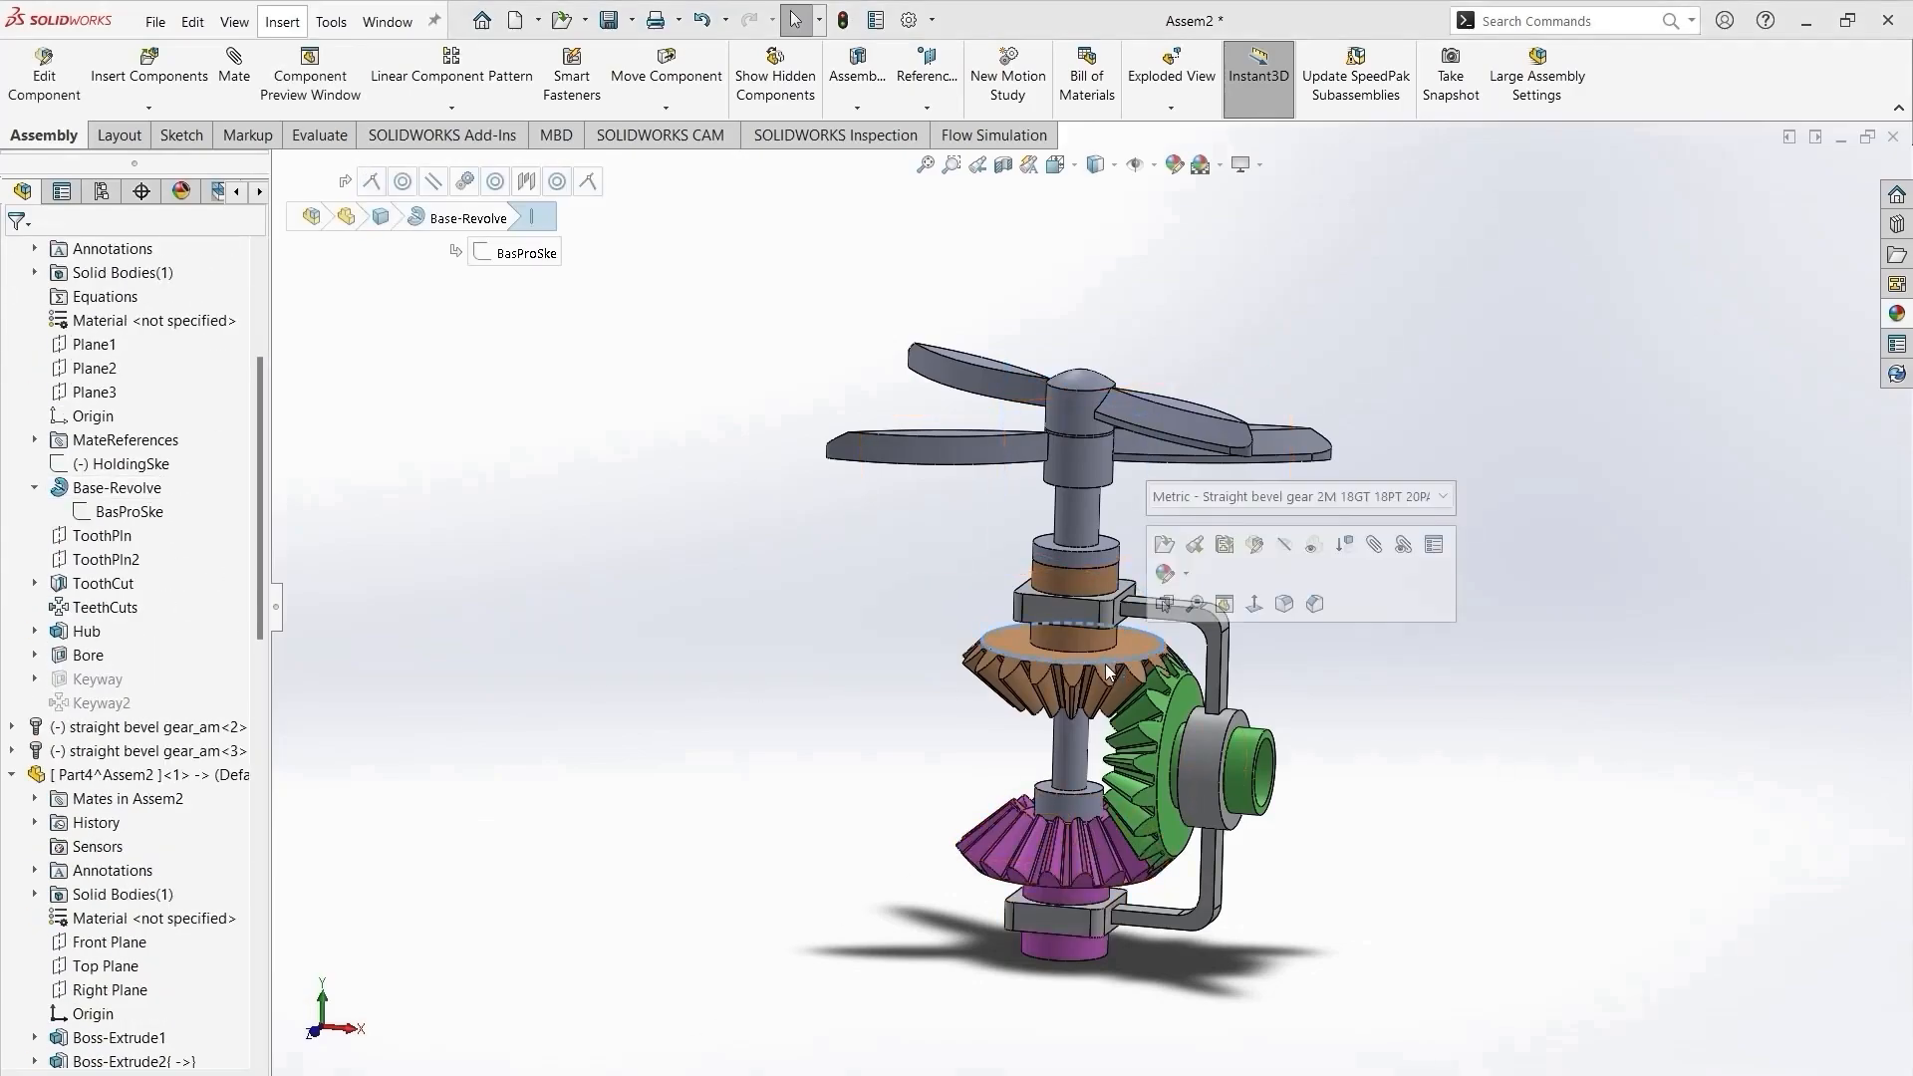
{"action": "scroll", "coordinate": [8, 498], "scroll_direction": "up", "scroll_amount": 4}
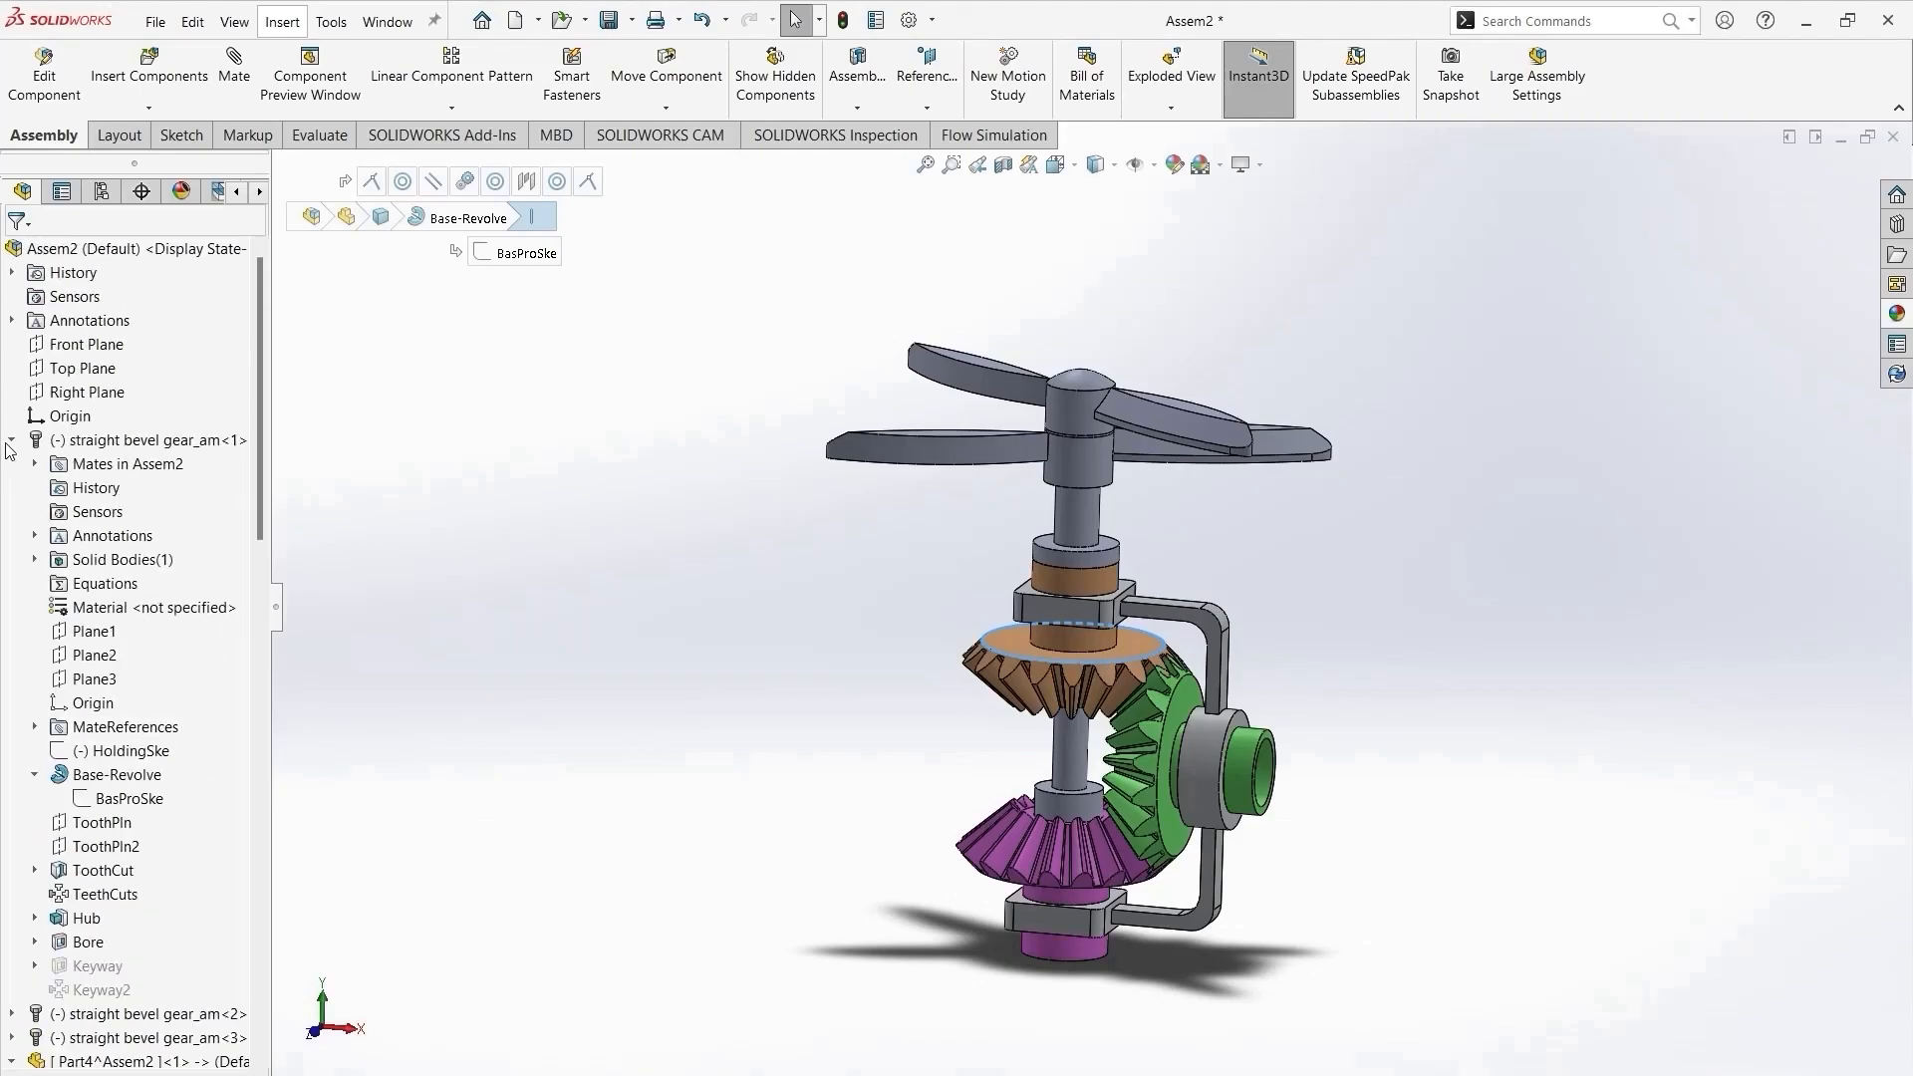
{"action": "left_click", "coordinate": [12, 440]}
{"action": "left_click", "coordinate": [800, 681]}
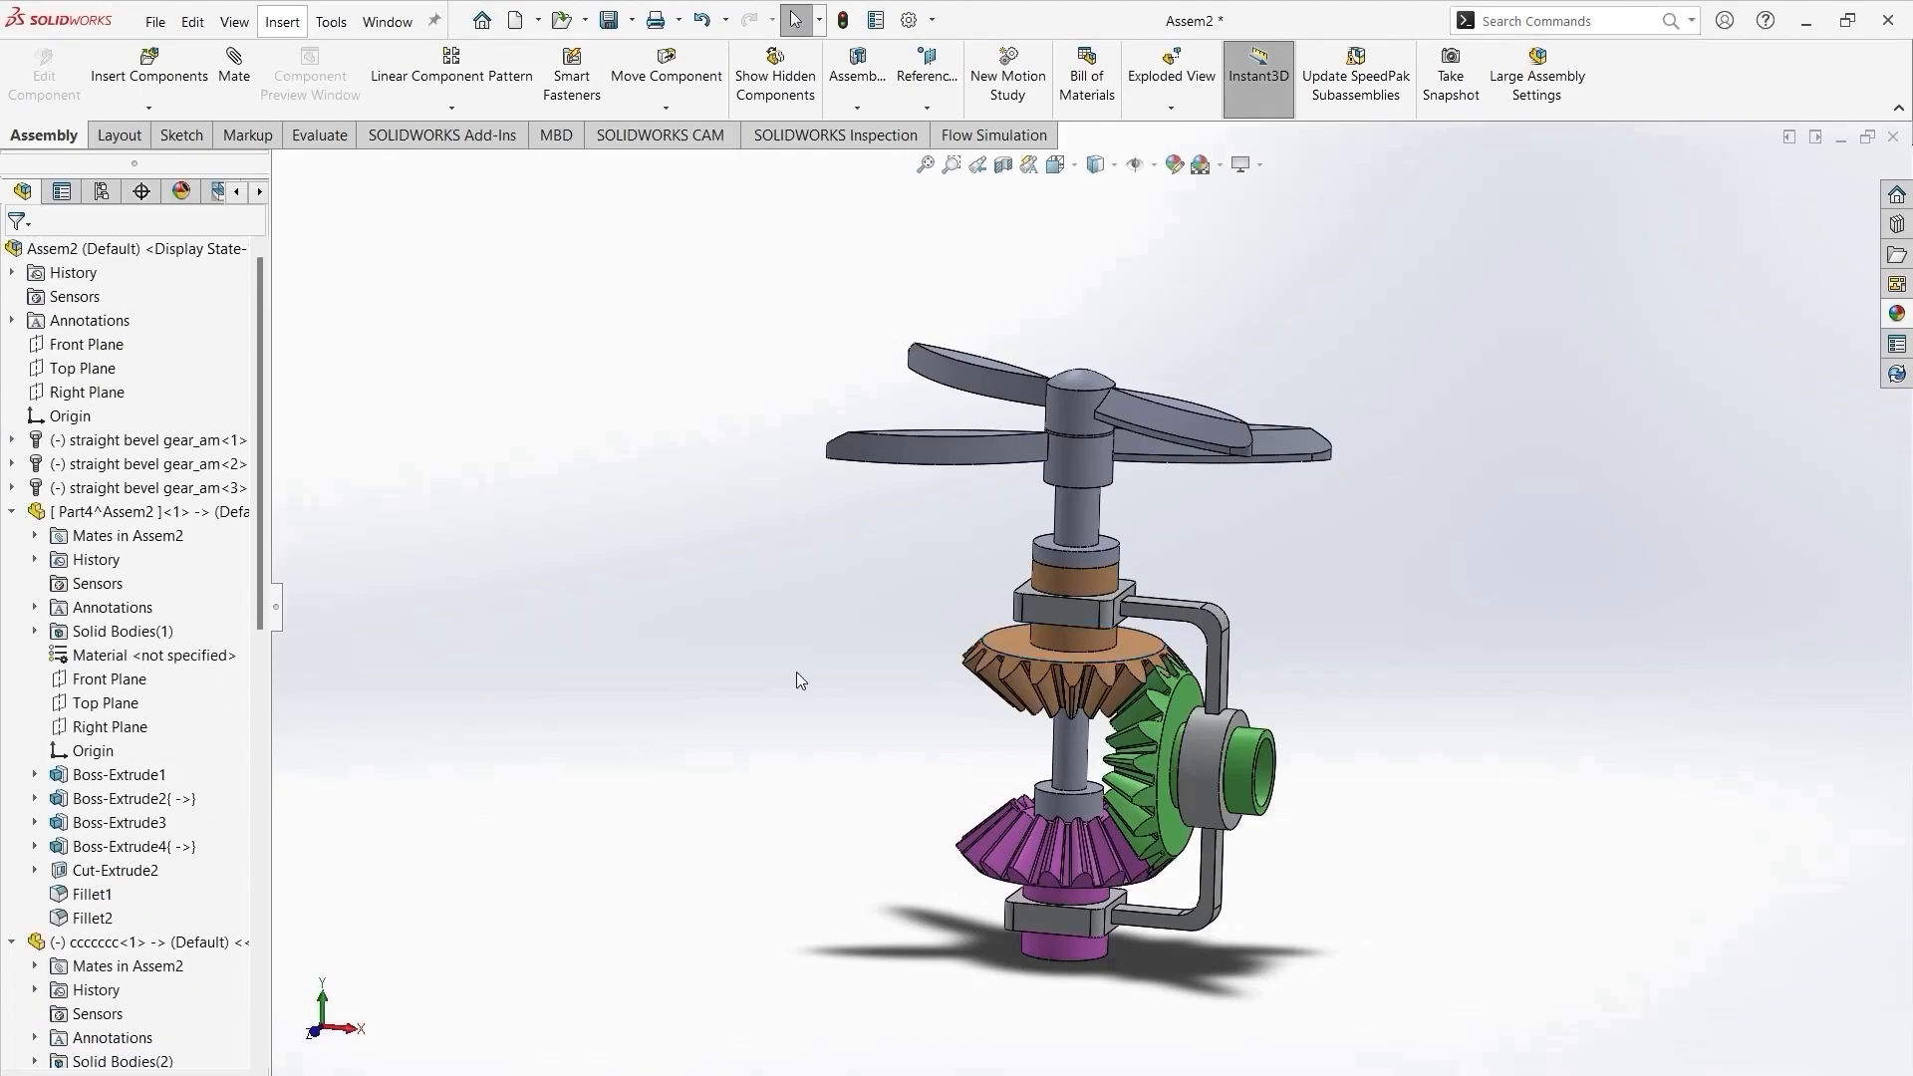
{"action": "left_click", "coordinate": [1134, 648]}
{"action": "left_click", "coordinate": [504, 564]}
{"action": "left_click", "coordinate": [11, 488]}
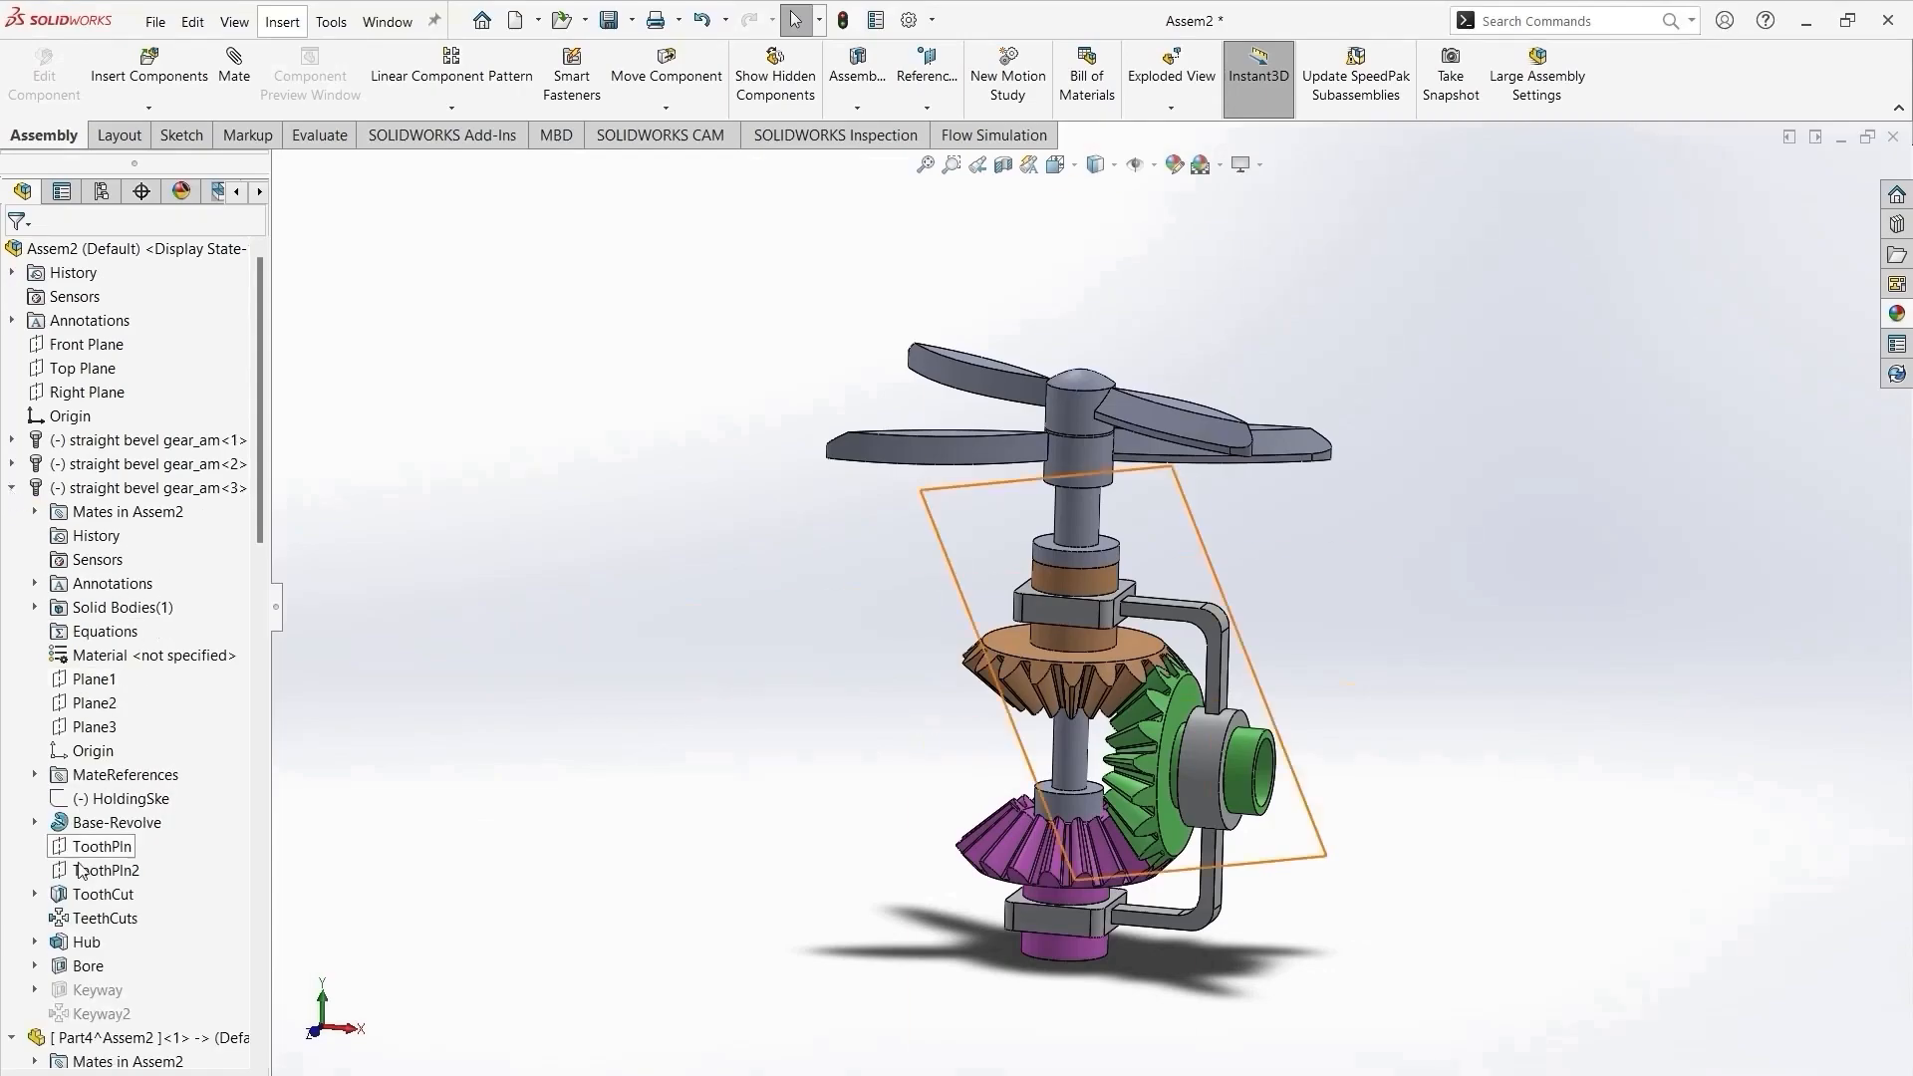
{"action": "left_click", "coordinate": [93, 680]}
{"action": "scroll", "coordinate": [99, 683], "scroll_direction": "down", "scroll_amount": 15}
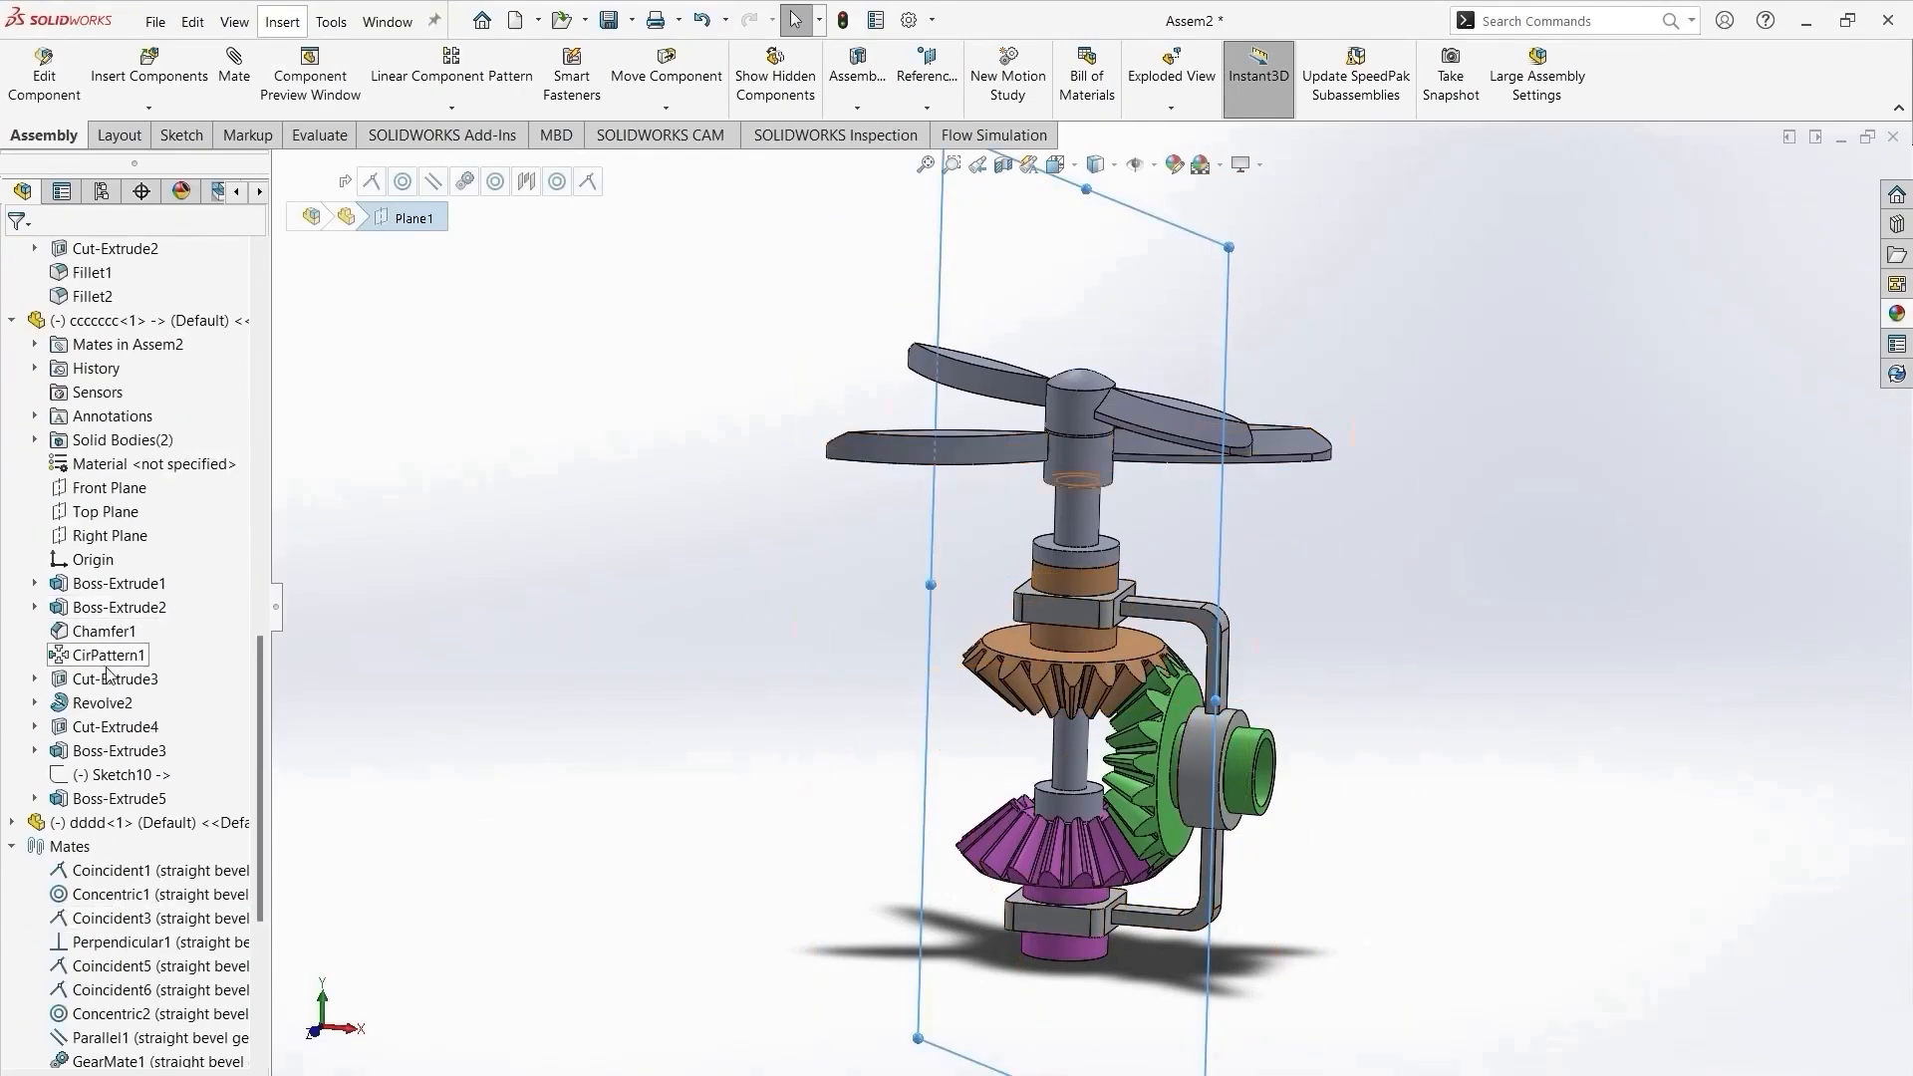
{"action": "scroll", "coordinate": [107, 674], "scroll_direction": "up", "scroll_amount": 1}
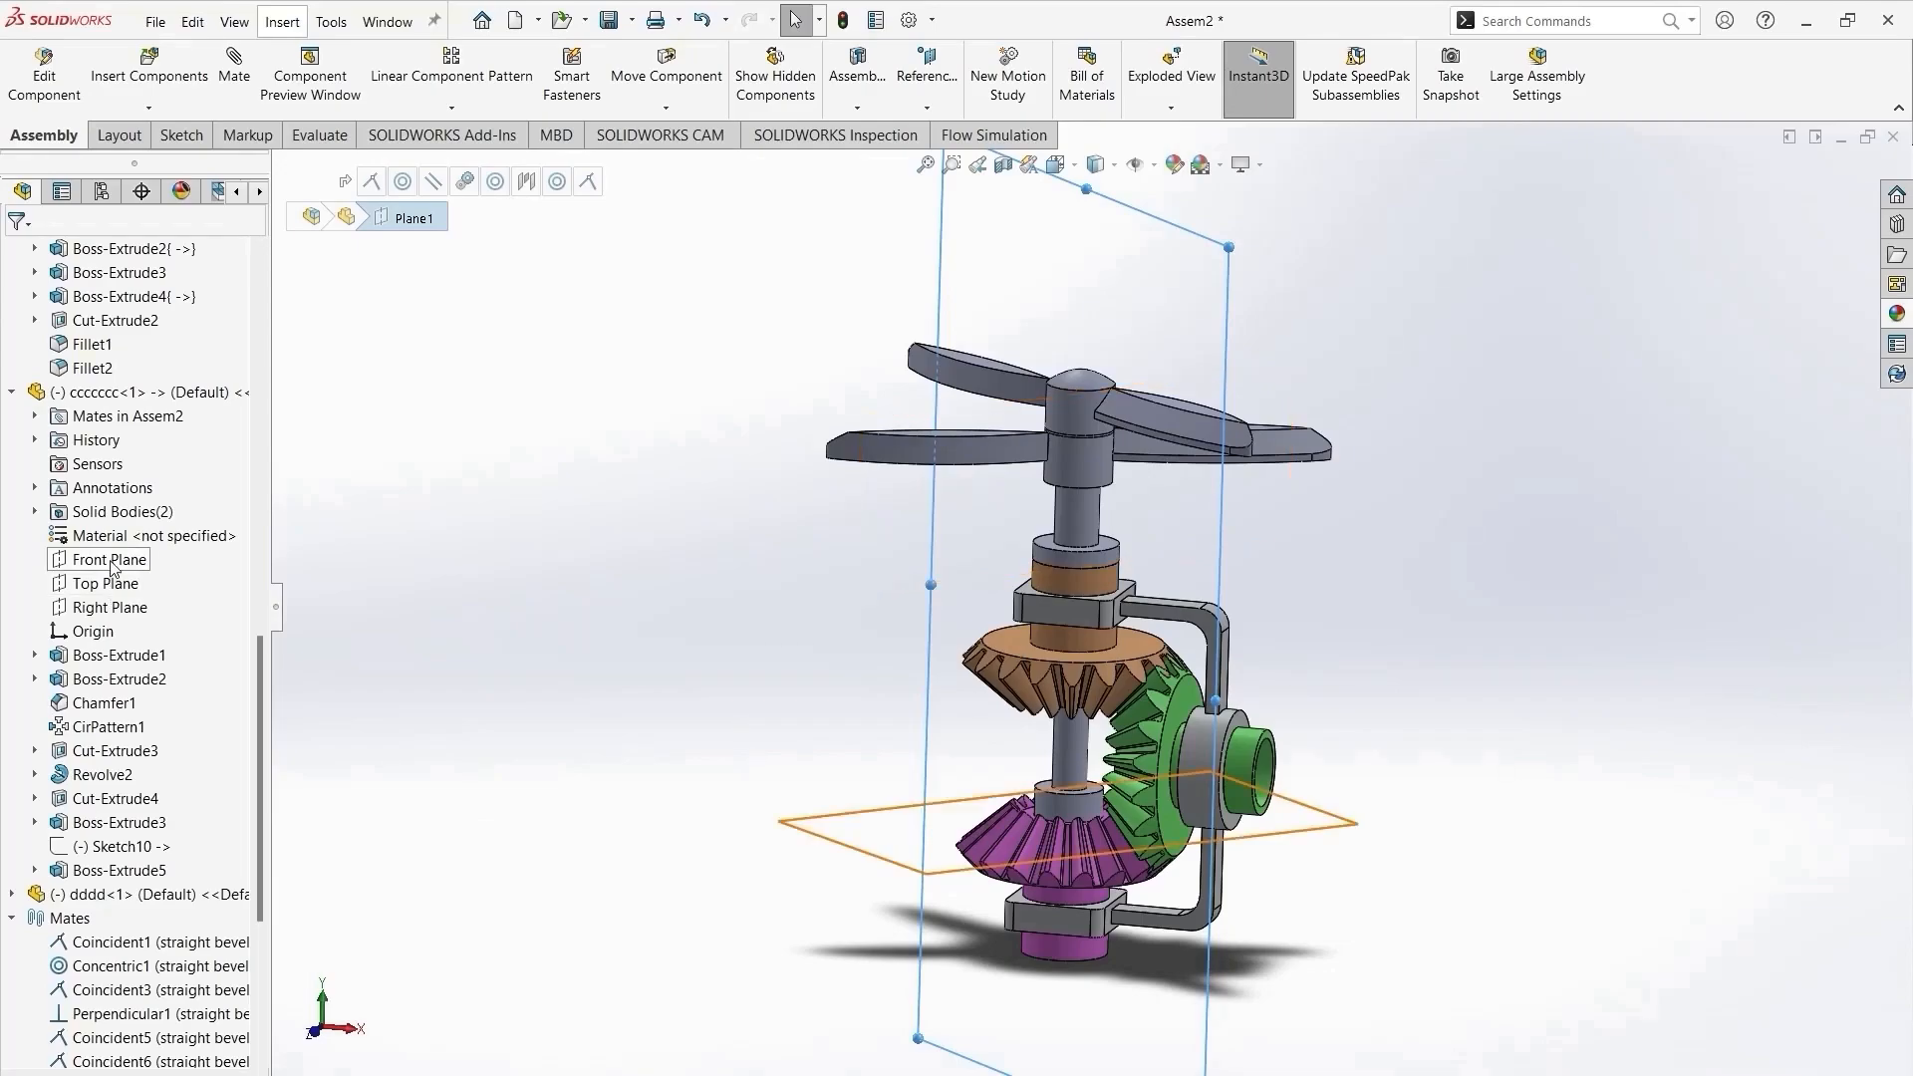
{"action": "left_click", "coordinate": [117, 603], "text": "ctrl"}
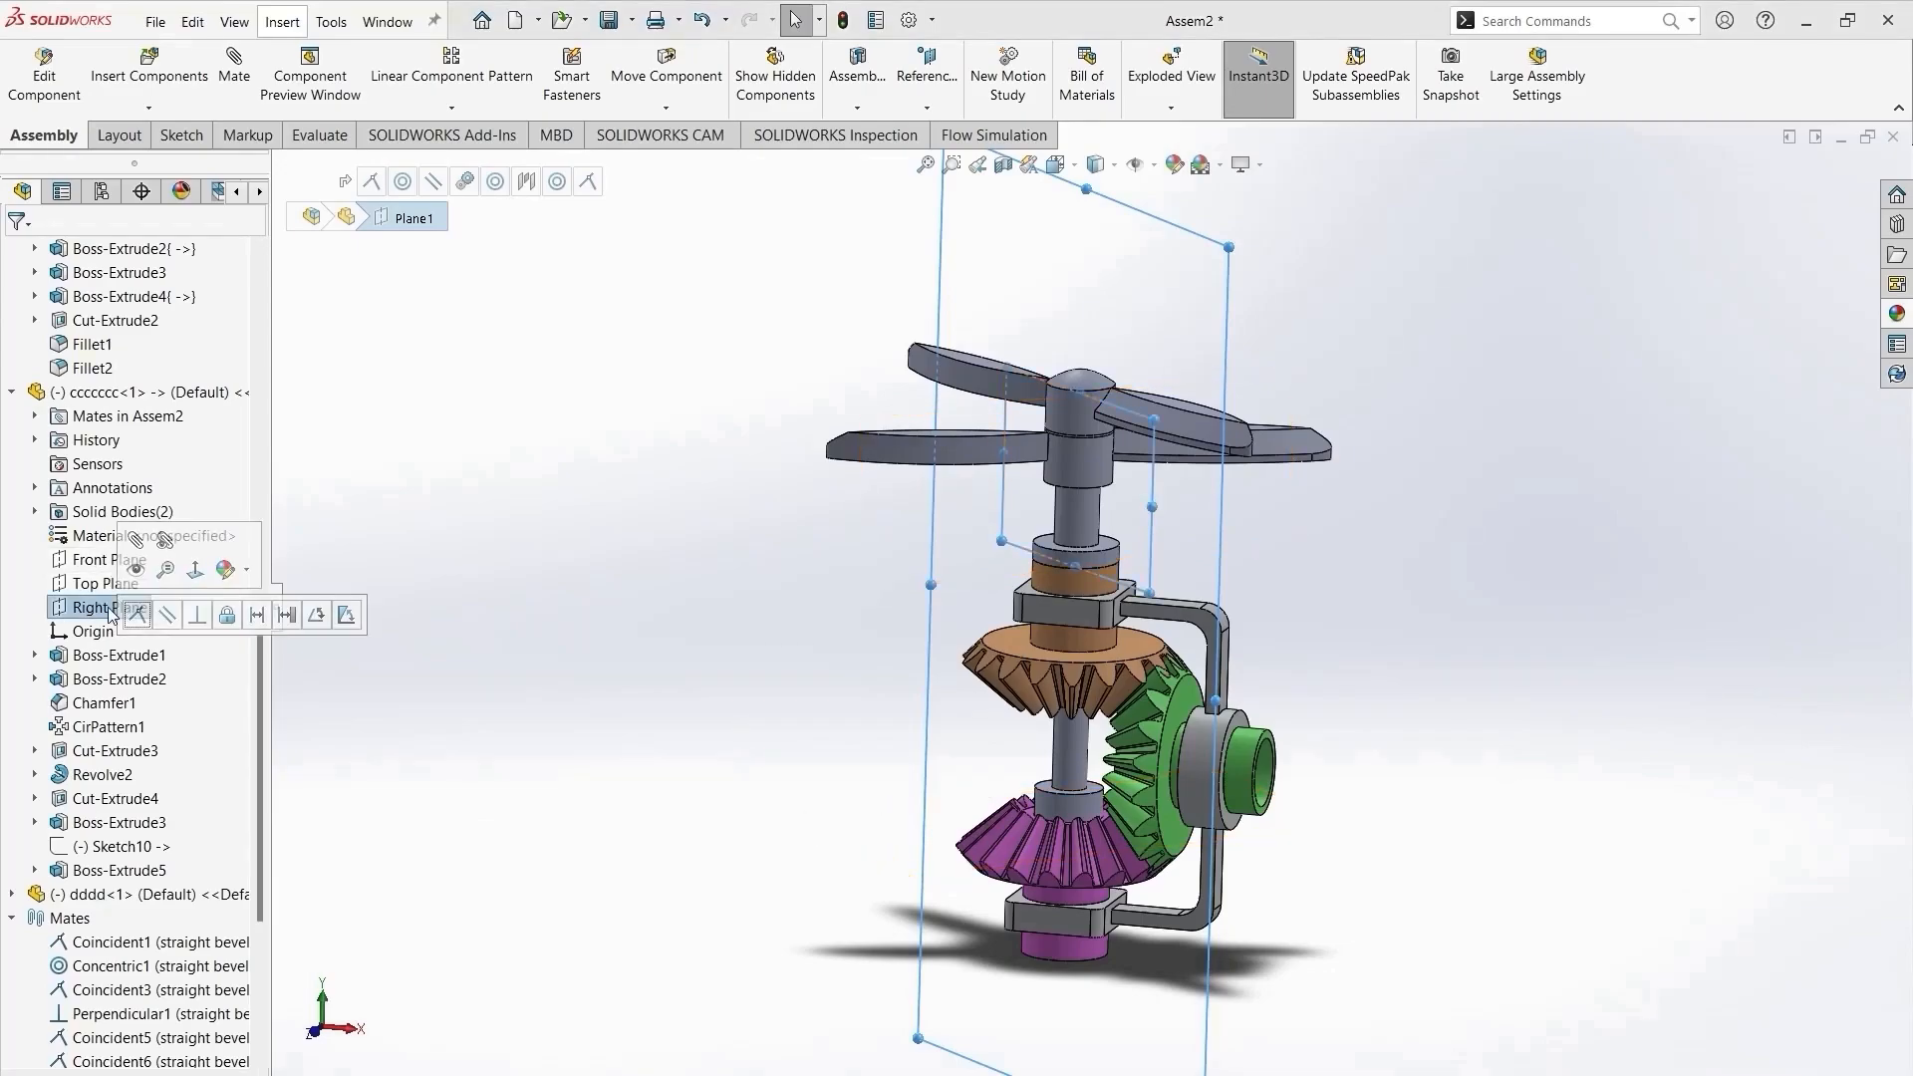
{"action": "left_click", "coordinate": [641, 670]}
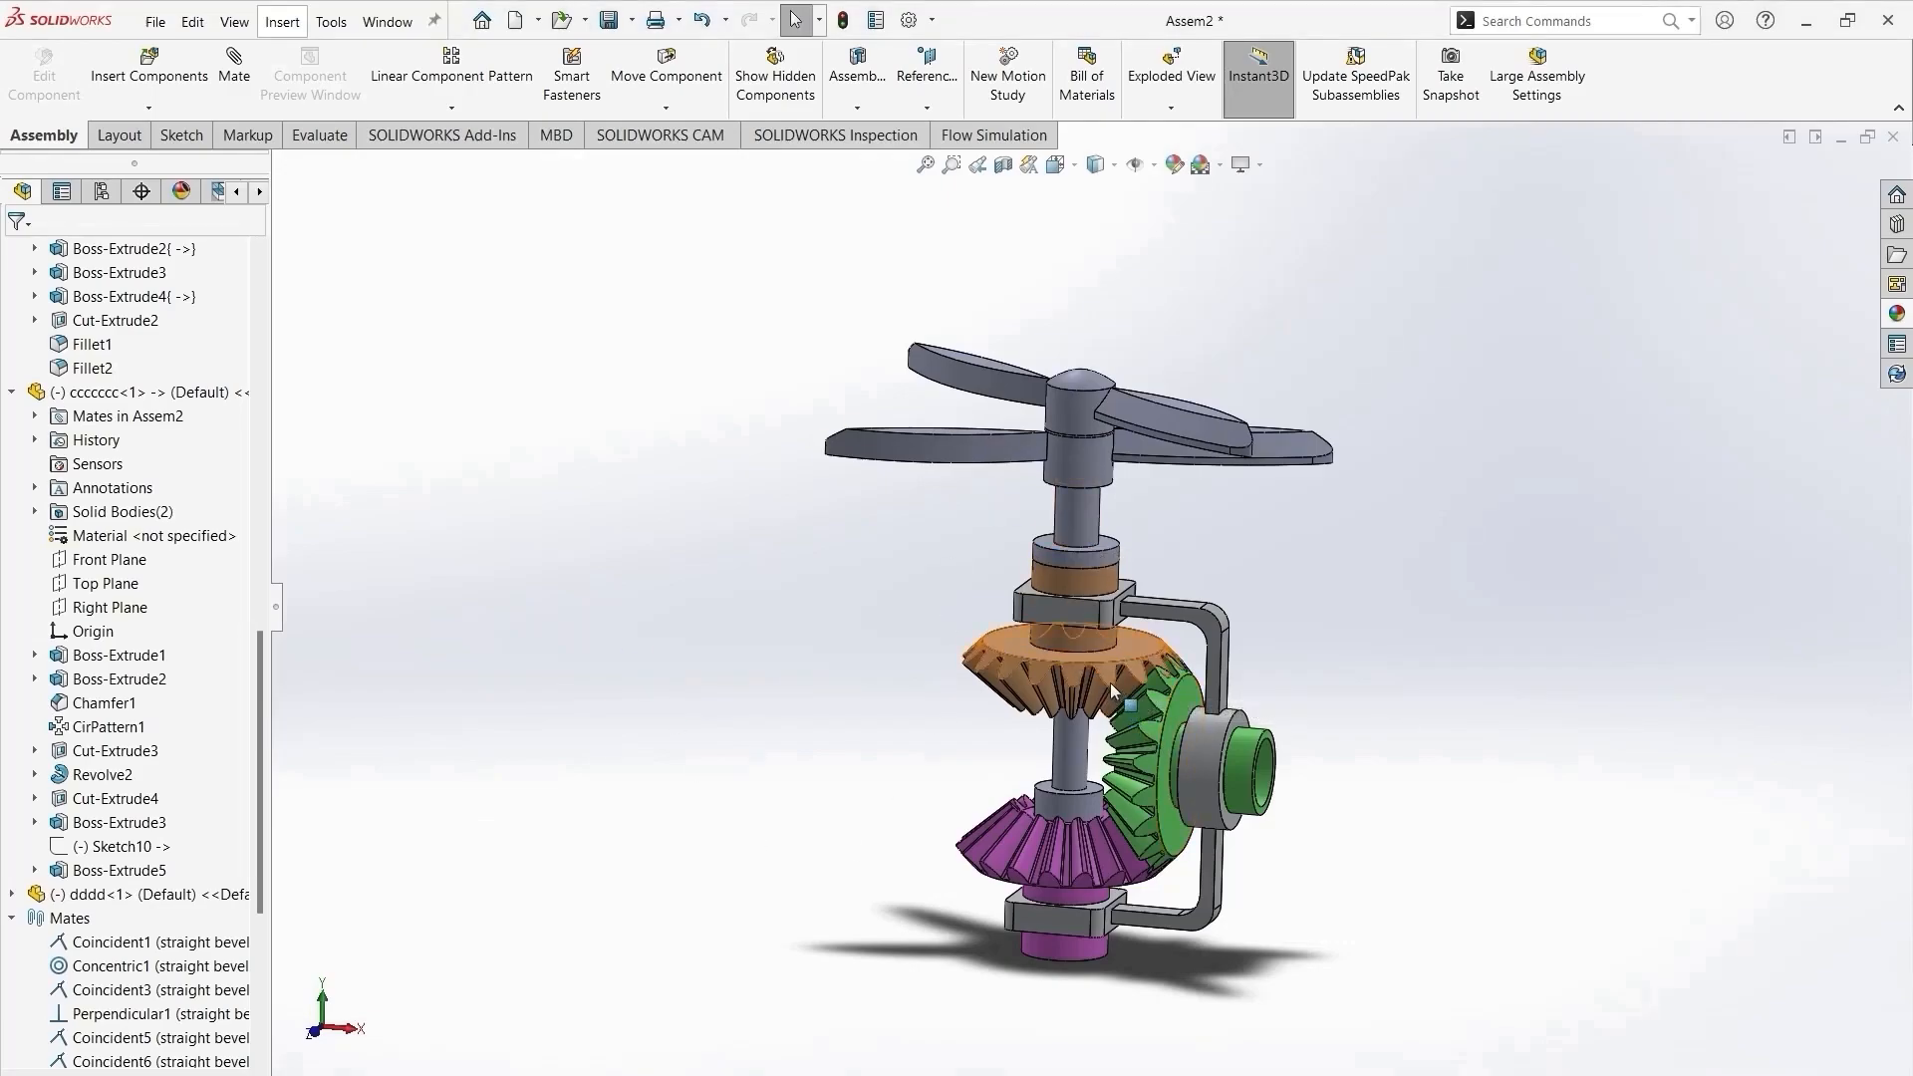
{"action": "left_click_drag", "start_coordinate": [1112, 692], "coordinate": [1142, 684]}
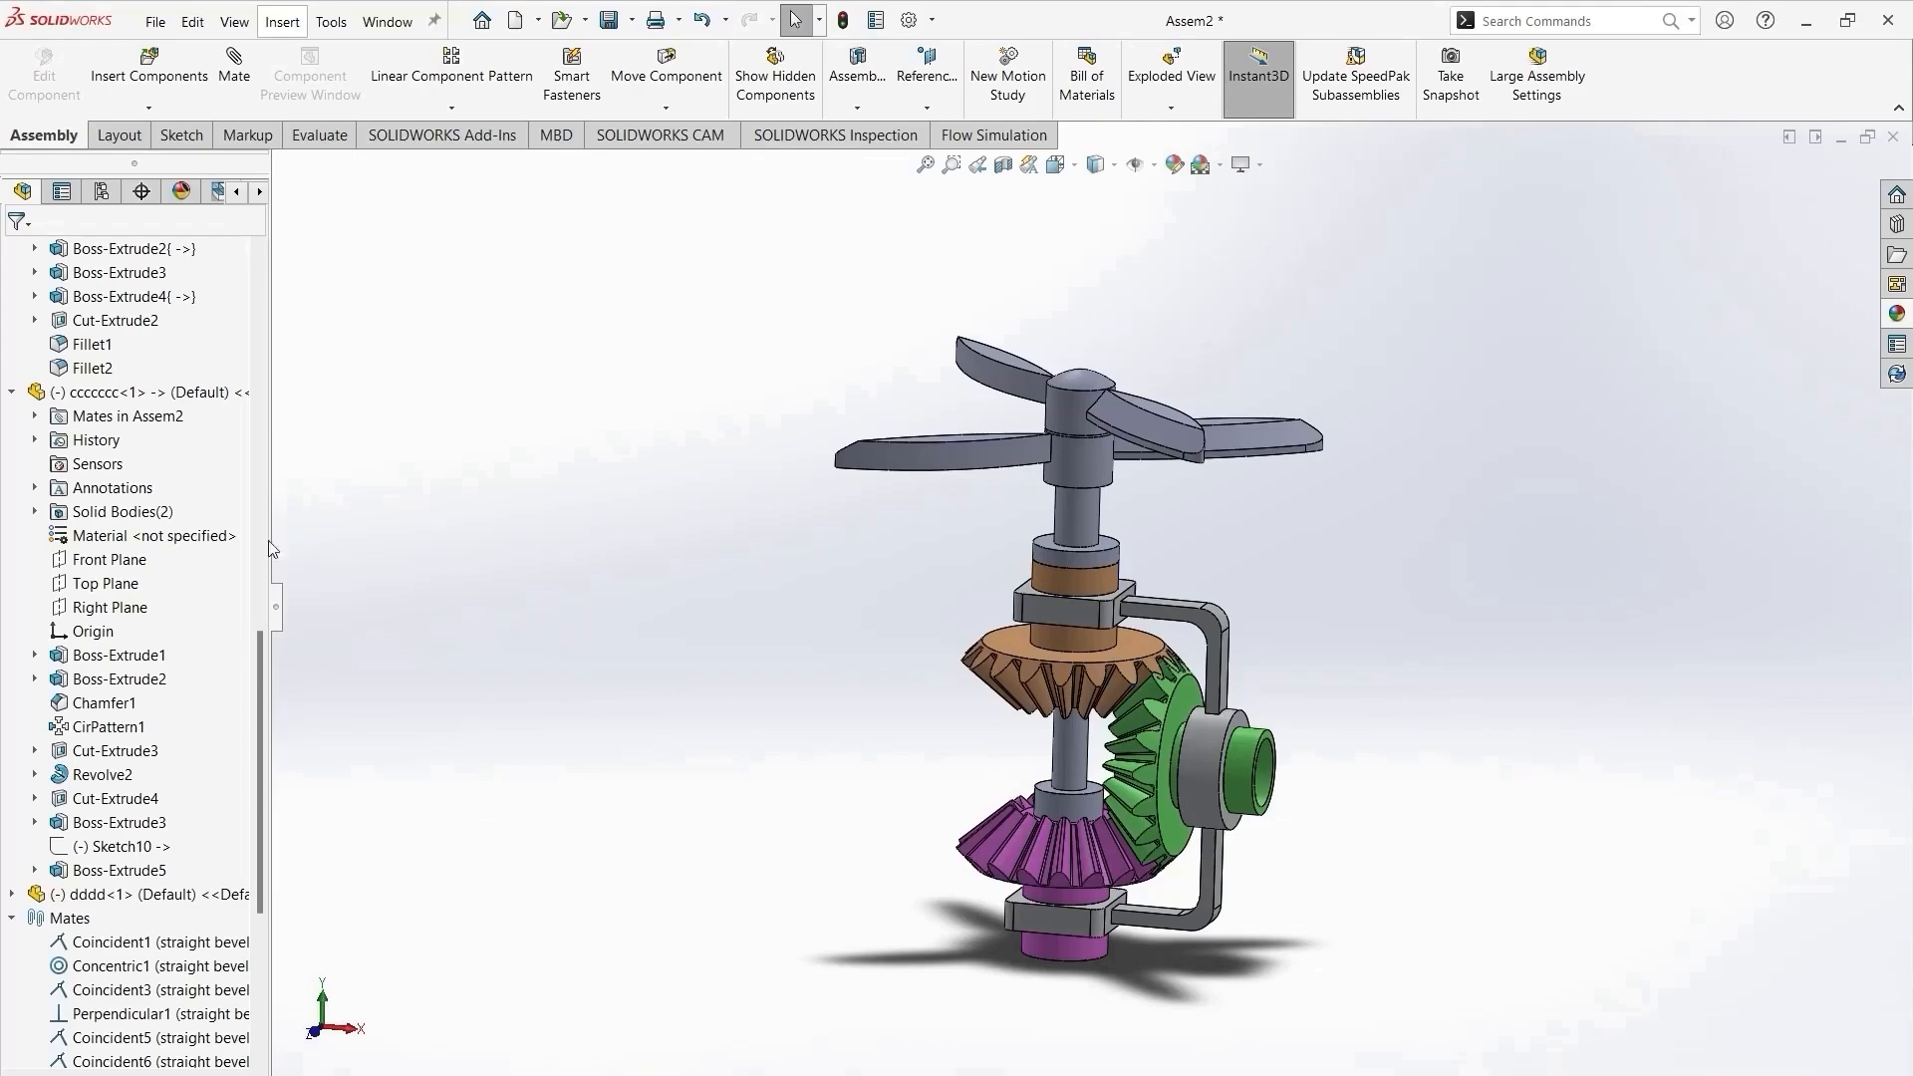
Collapse the expanded components in the feature tree and review the assembly's list of mates.
{"action": "left_click", "coordinate": [16, 396]}
{"action": "left_click", "coordinate": [9, 533]}
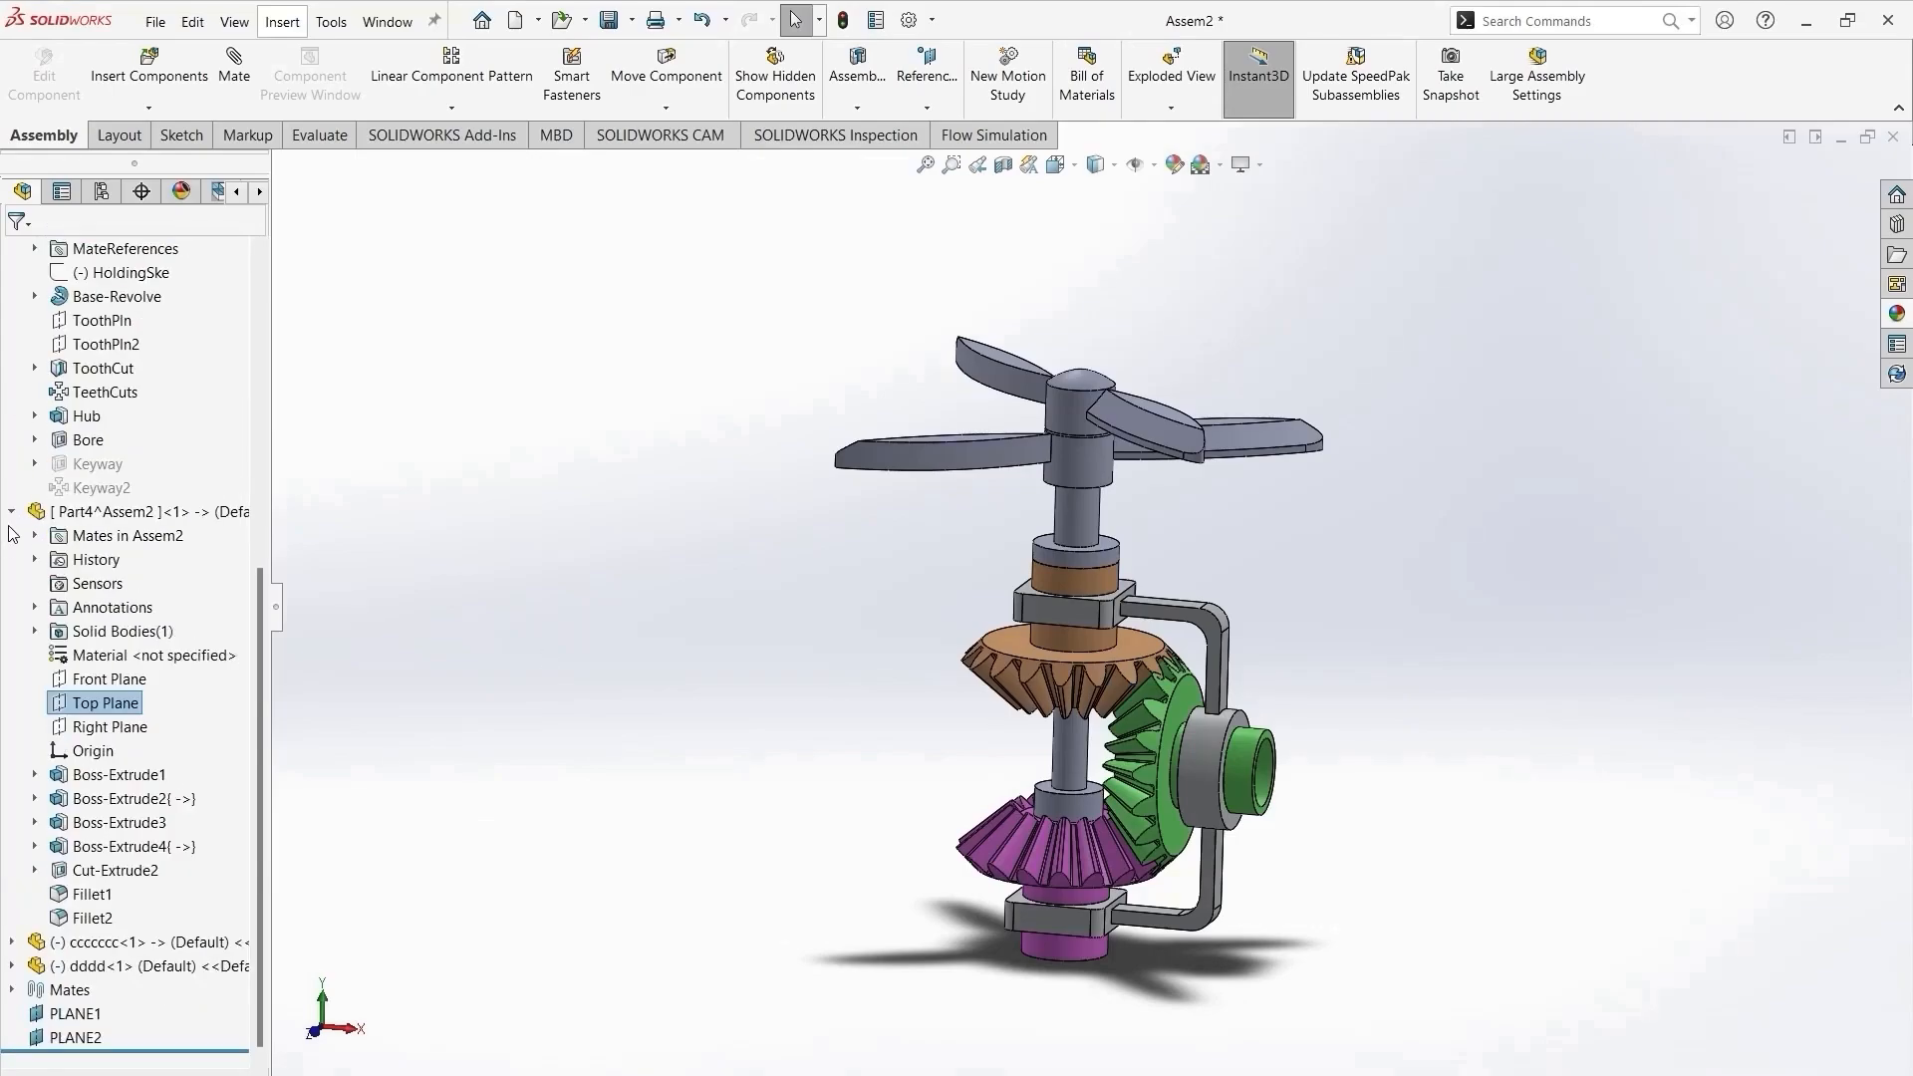
{"action": "left_click", "coordinate": [13, 510]}
{"action": "left_click", "coordinate": [11, 369]}
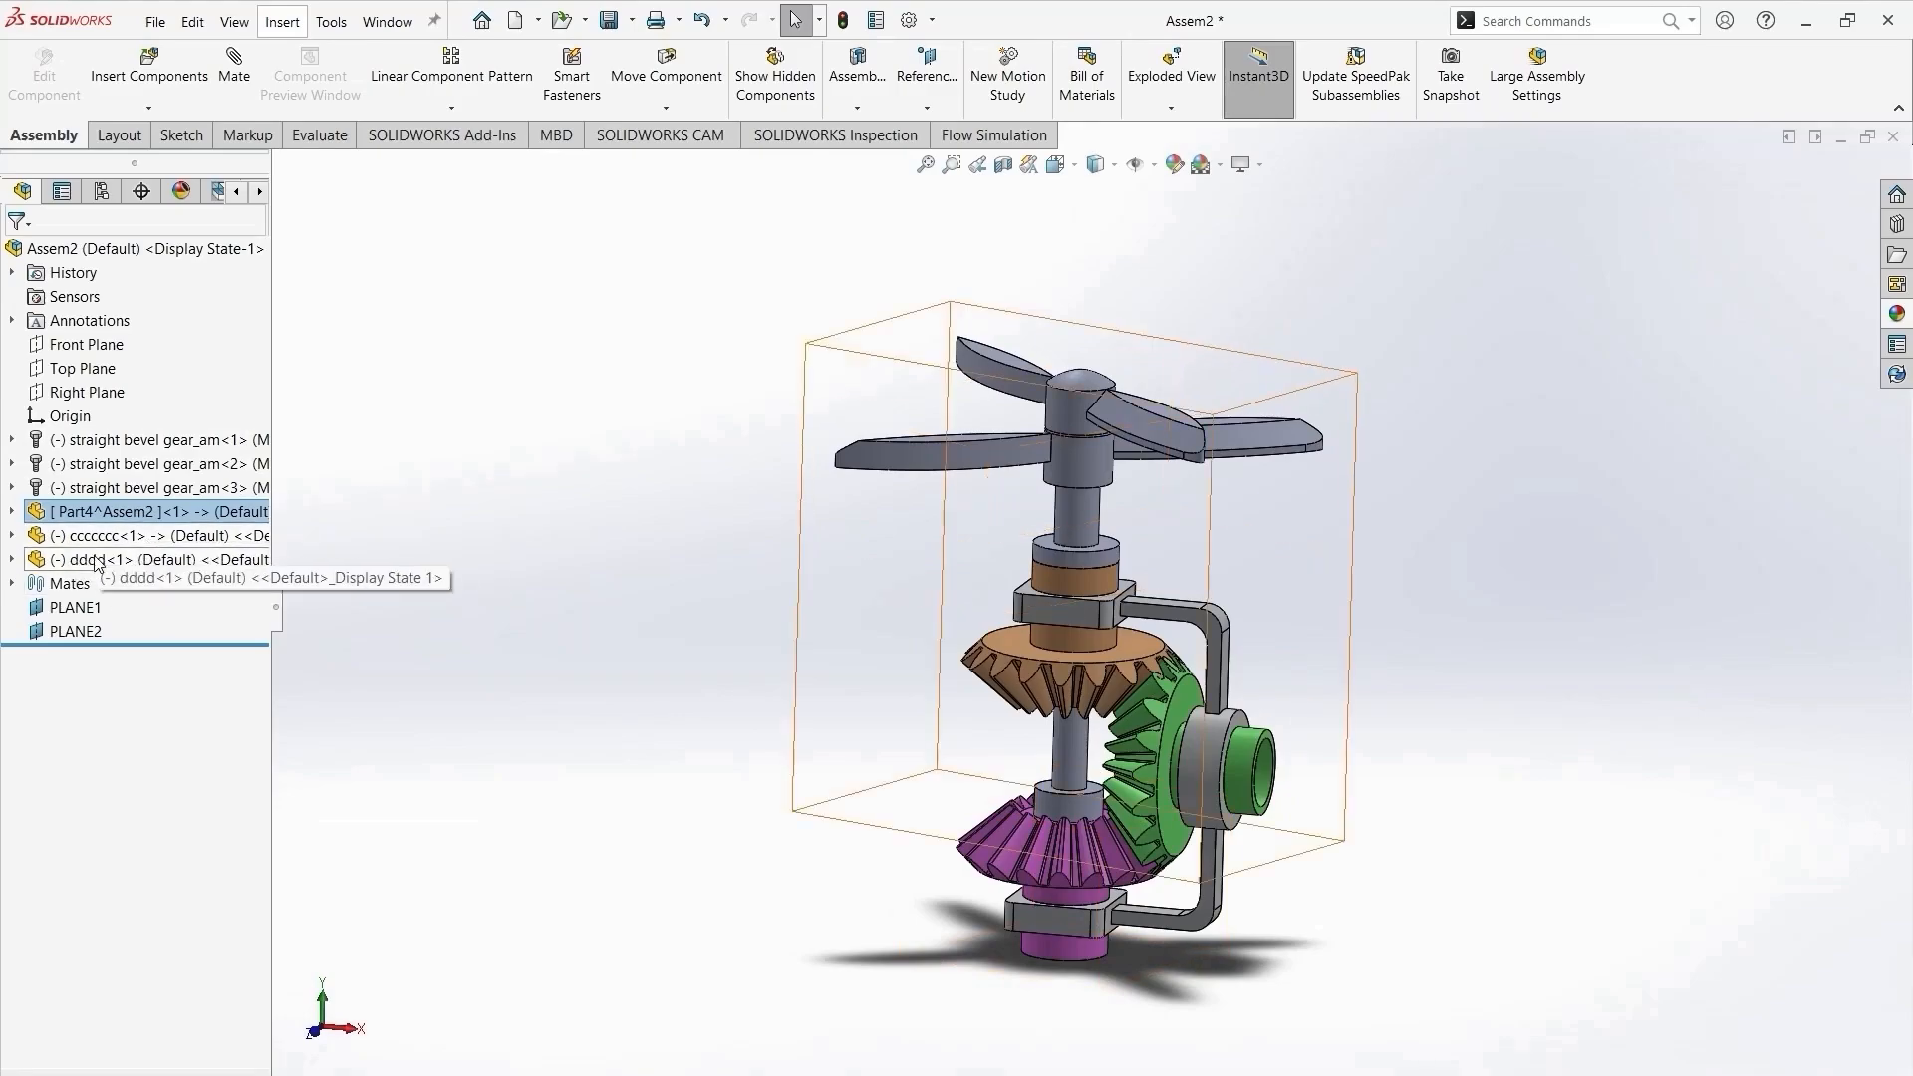
{"action": "left_click", "coordinate": [1189, 617]}
{"action": "left_click", "coordinate": [562, 644]}
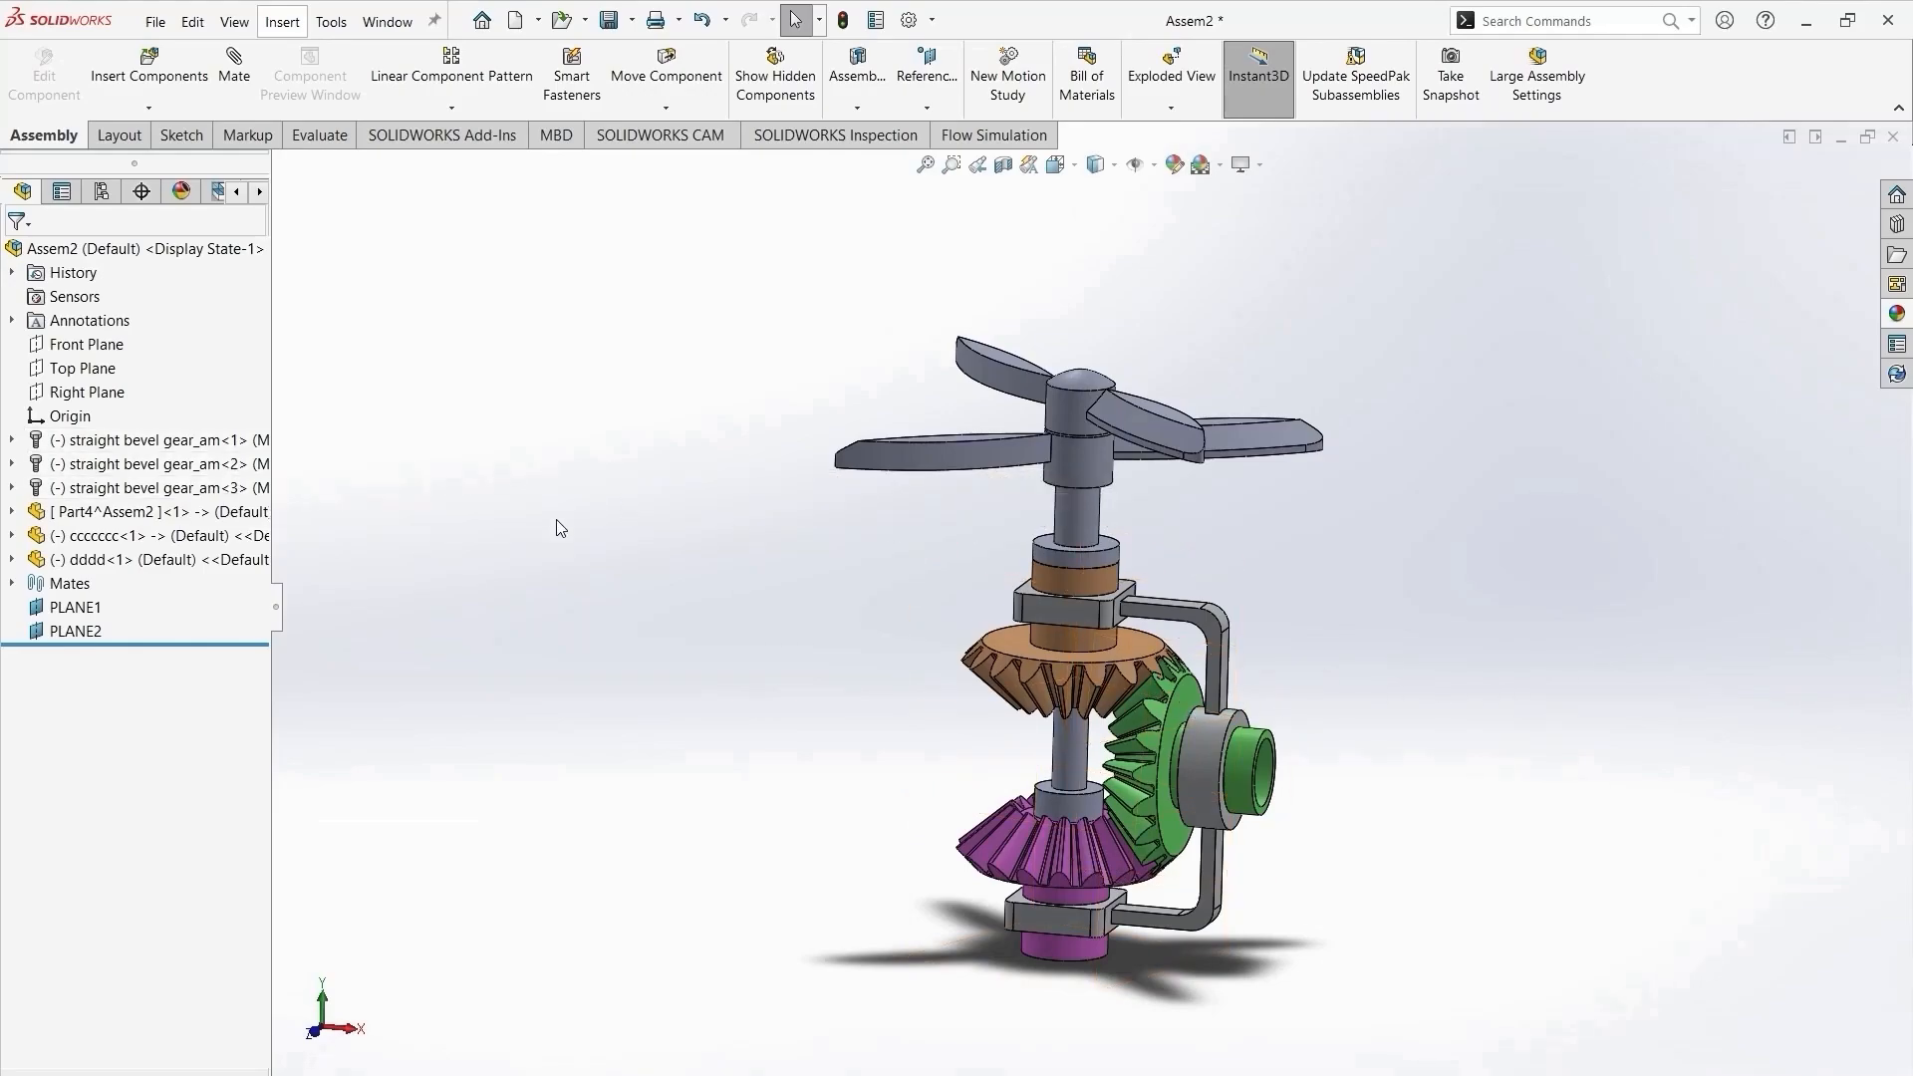
{"action": "left_click", "coordinate": [12, 584]}
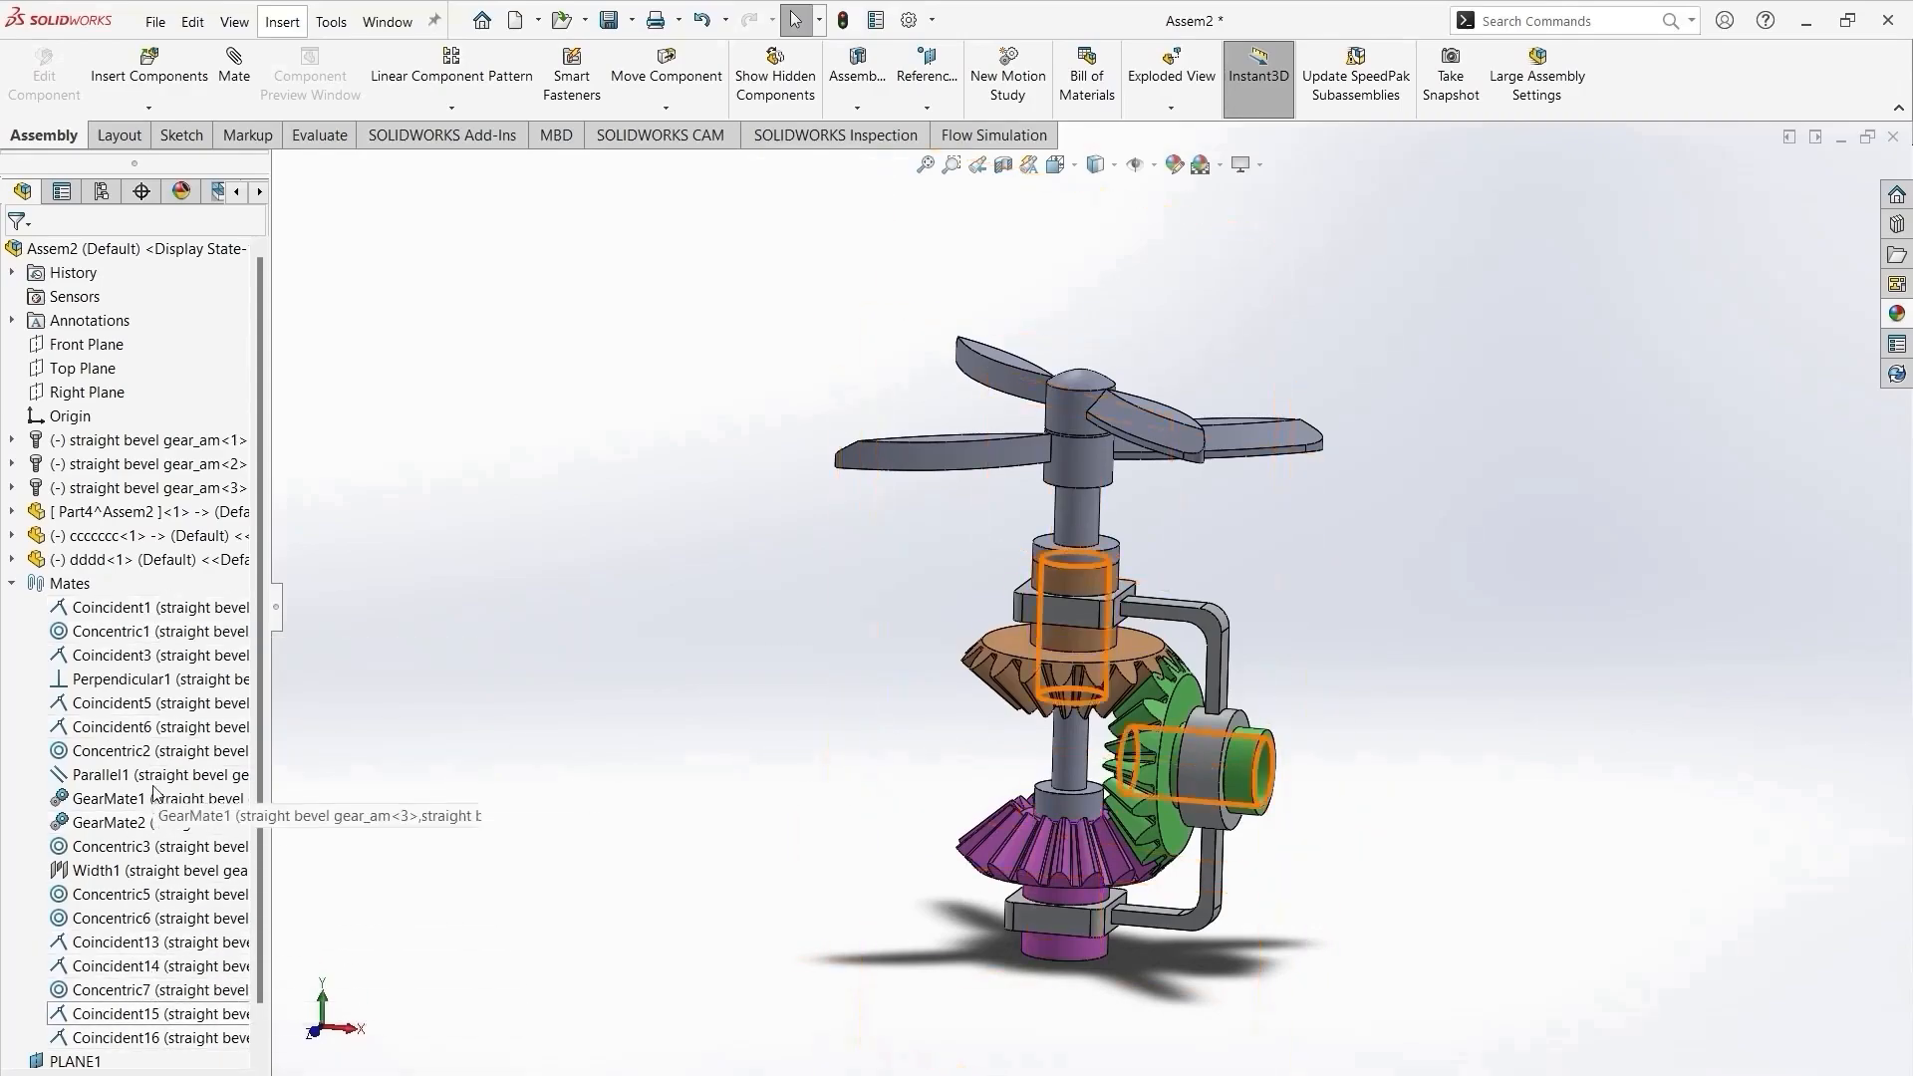
{"action": "left_click", "coordinate": [12, 584]}
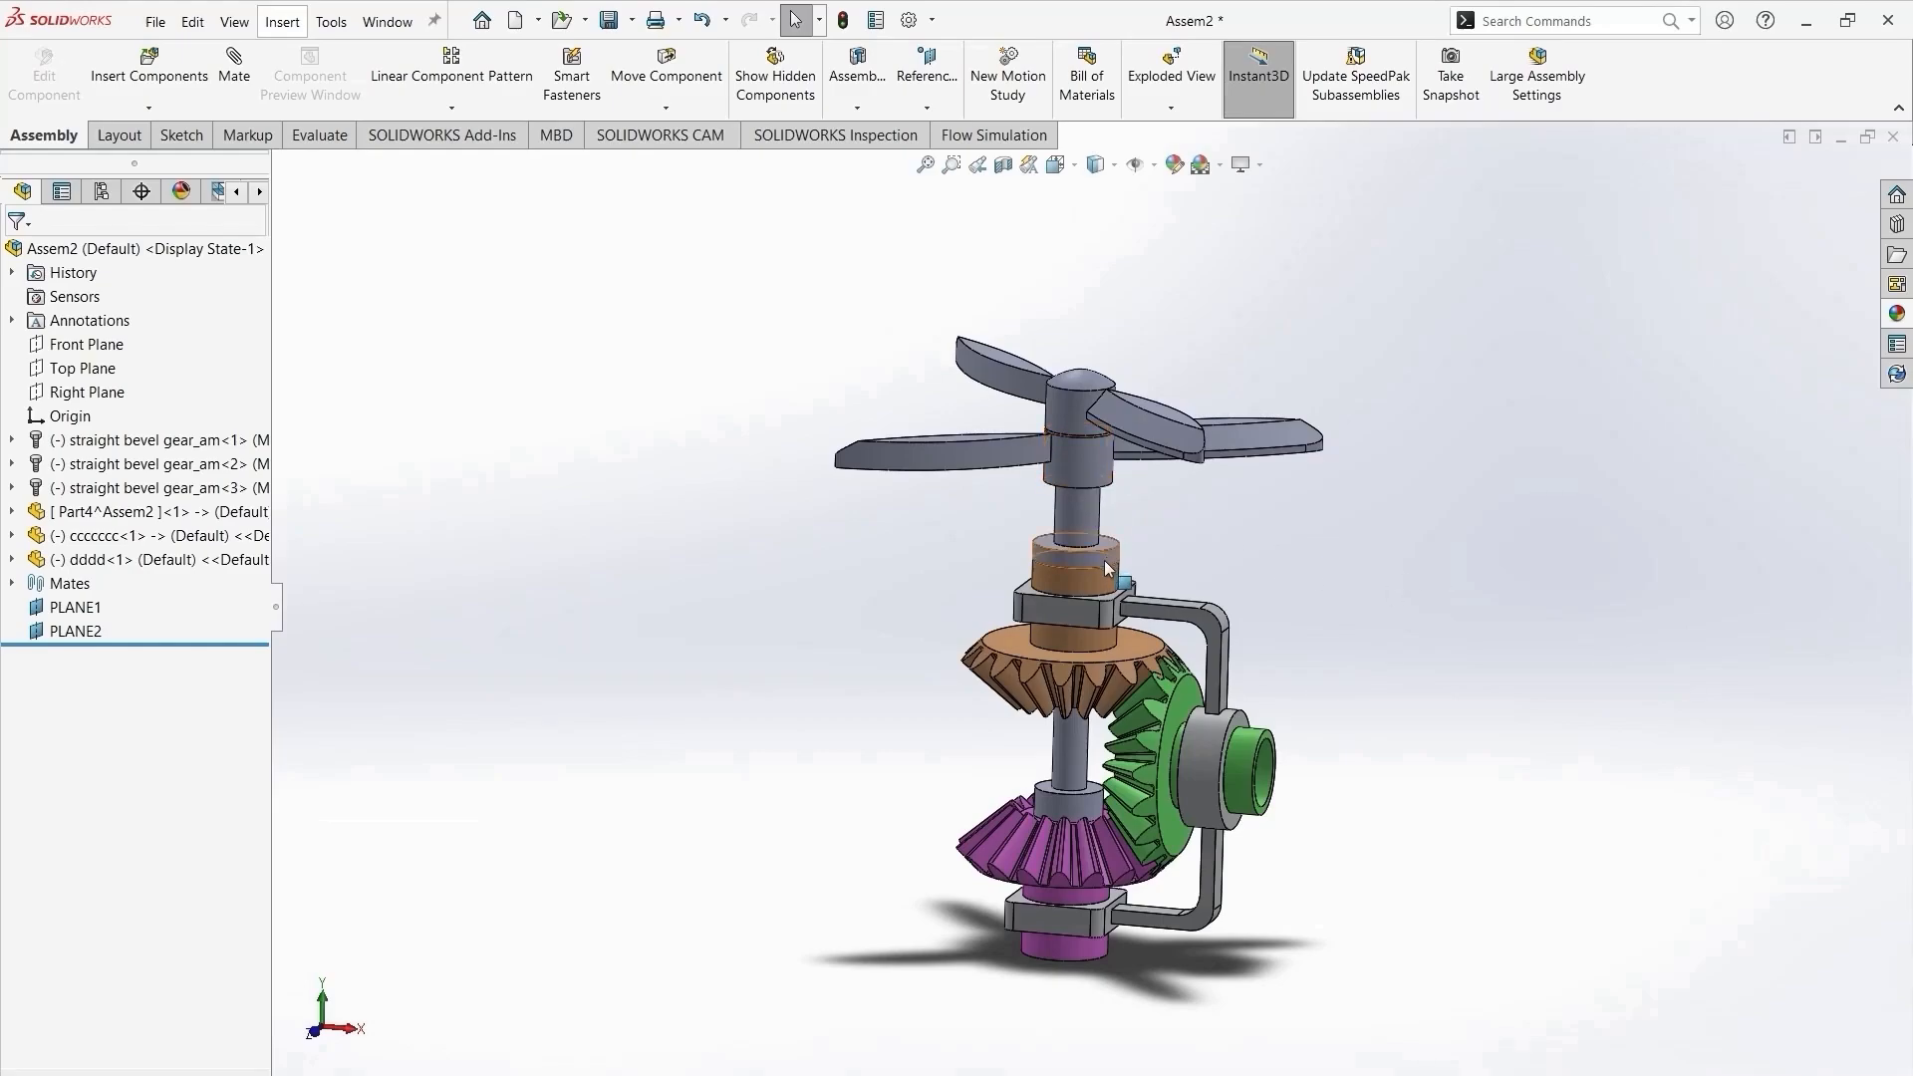
Colour the ccccccc propeller orange at component level to match the upper gear.
{"action": "left_click", "coordinate": [1084, 506]}
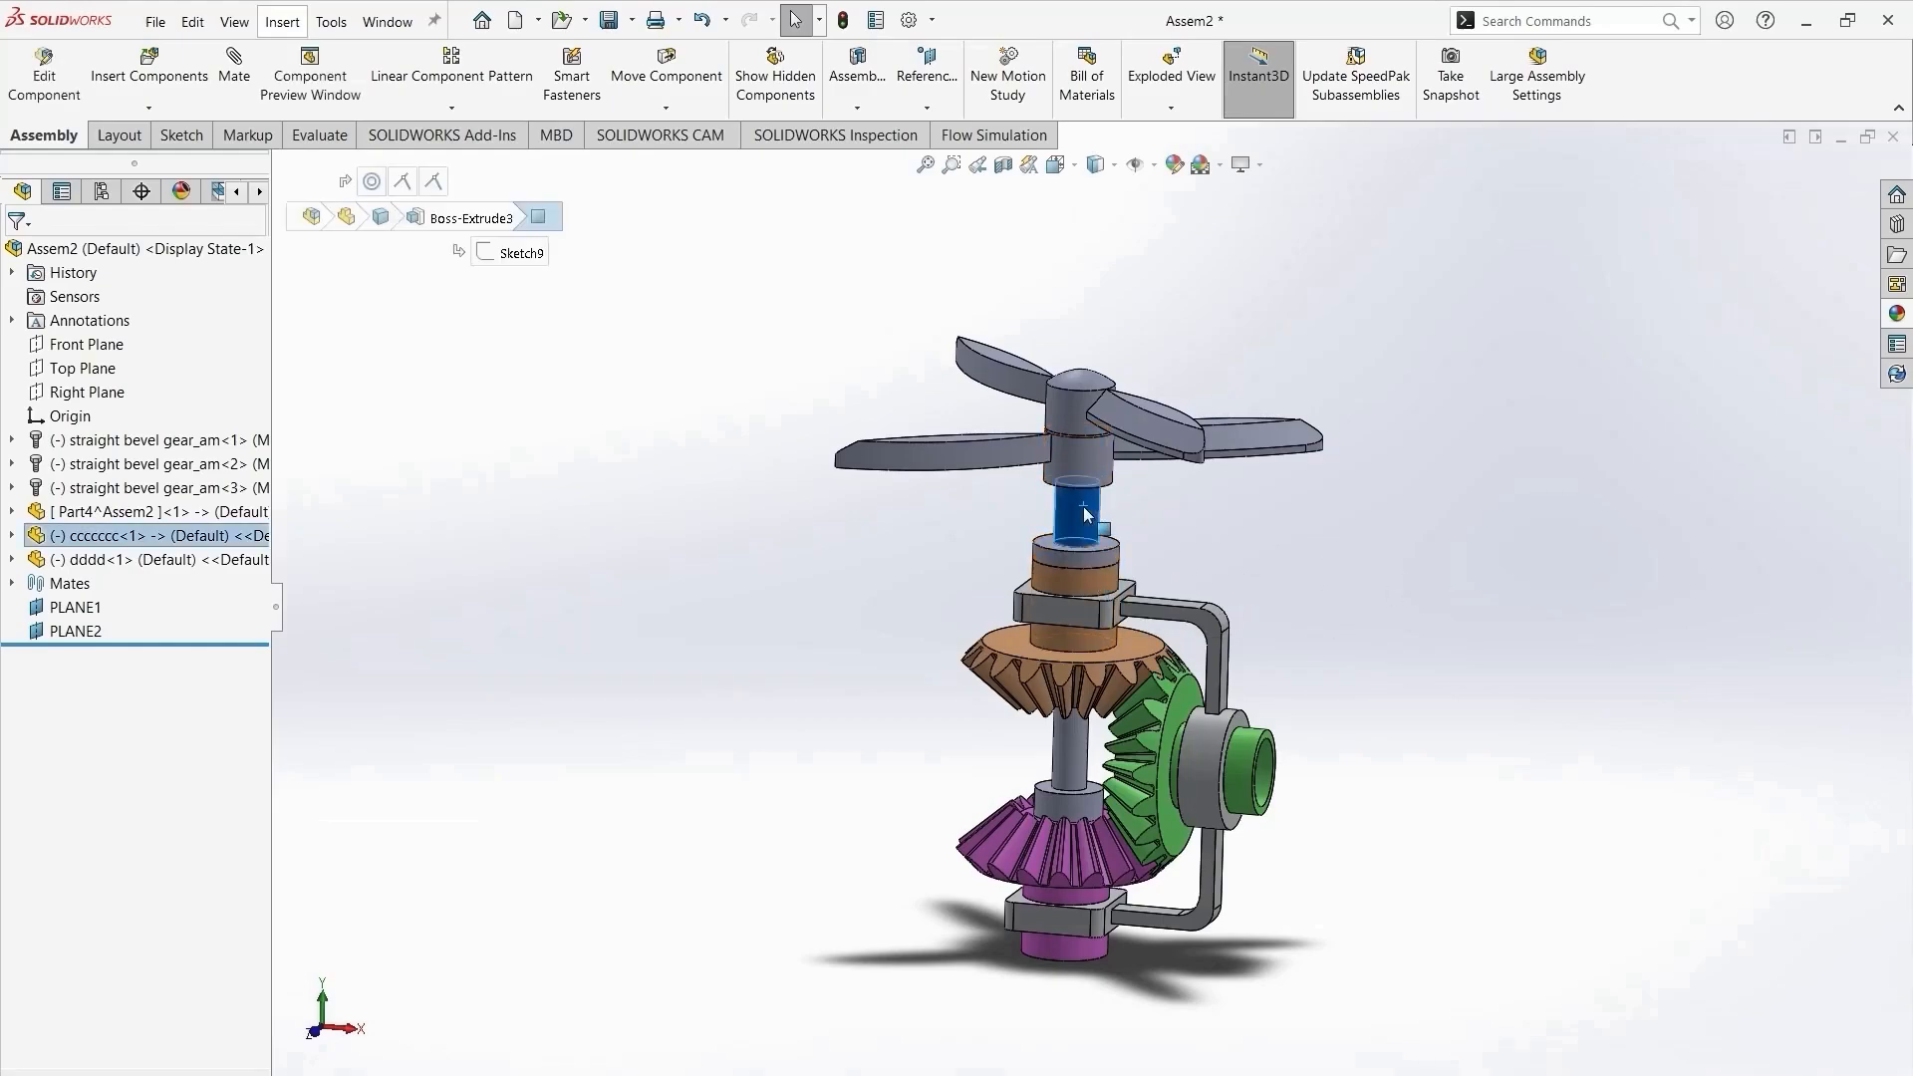
{"action": "left_click", "coordinate": [1226, 421]}
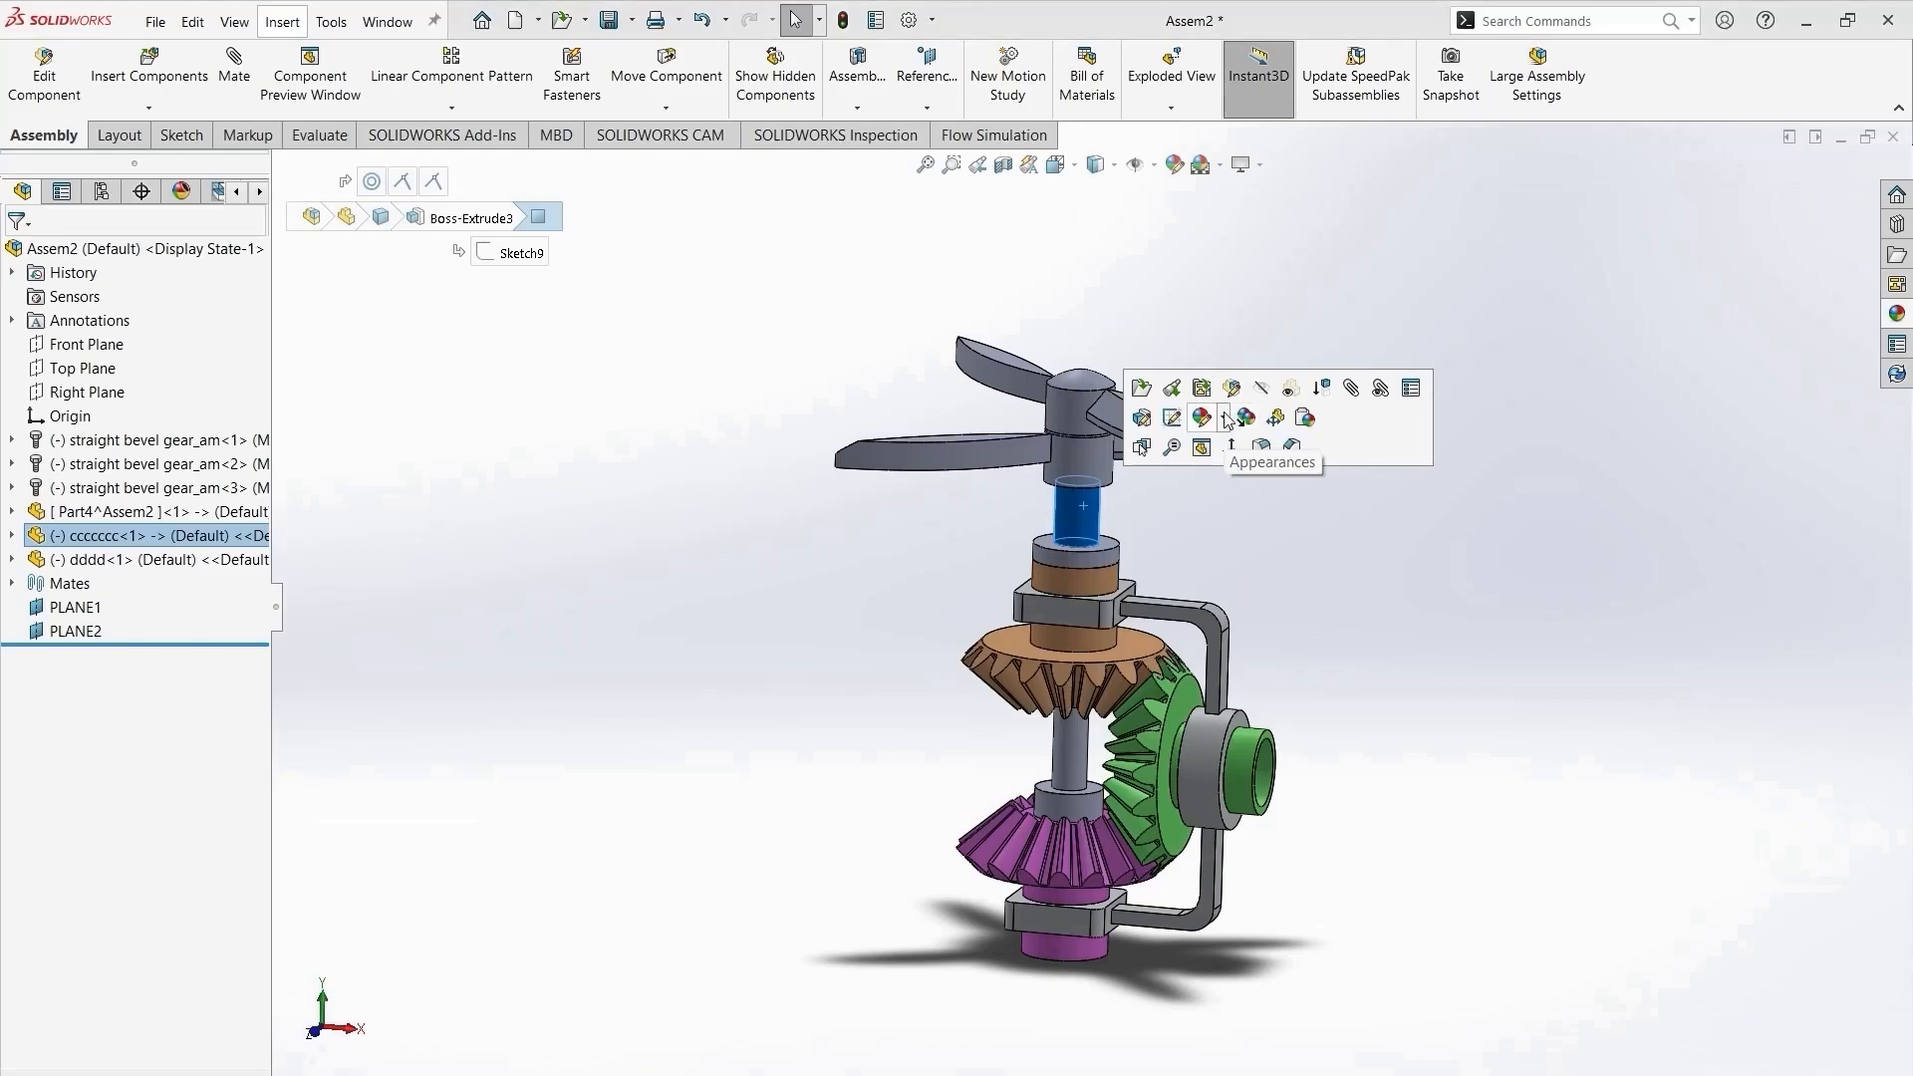
{"action": "left_click", "coordinate": [1253, 464]}
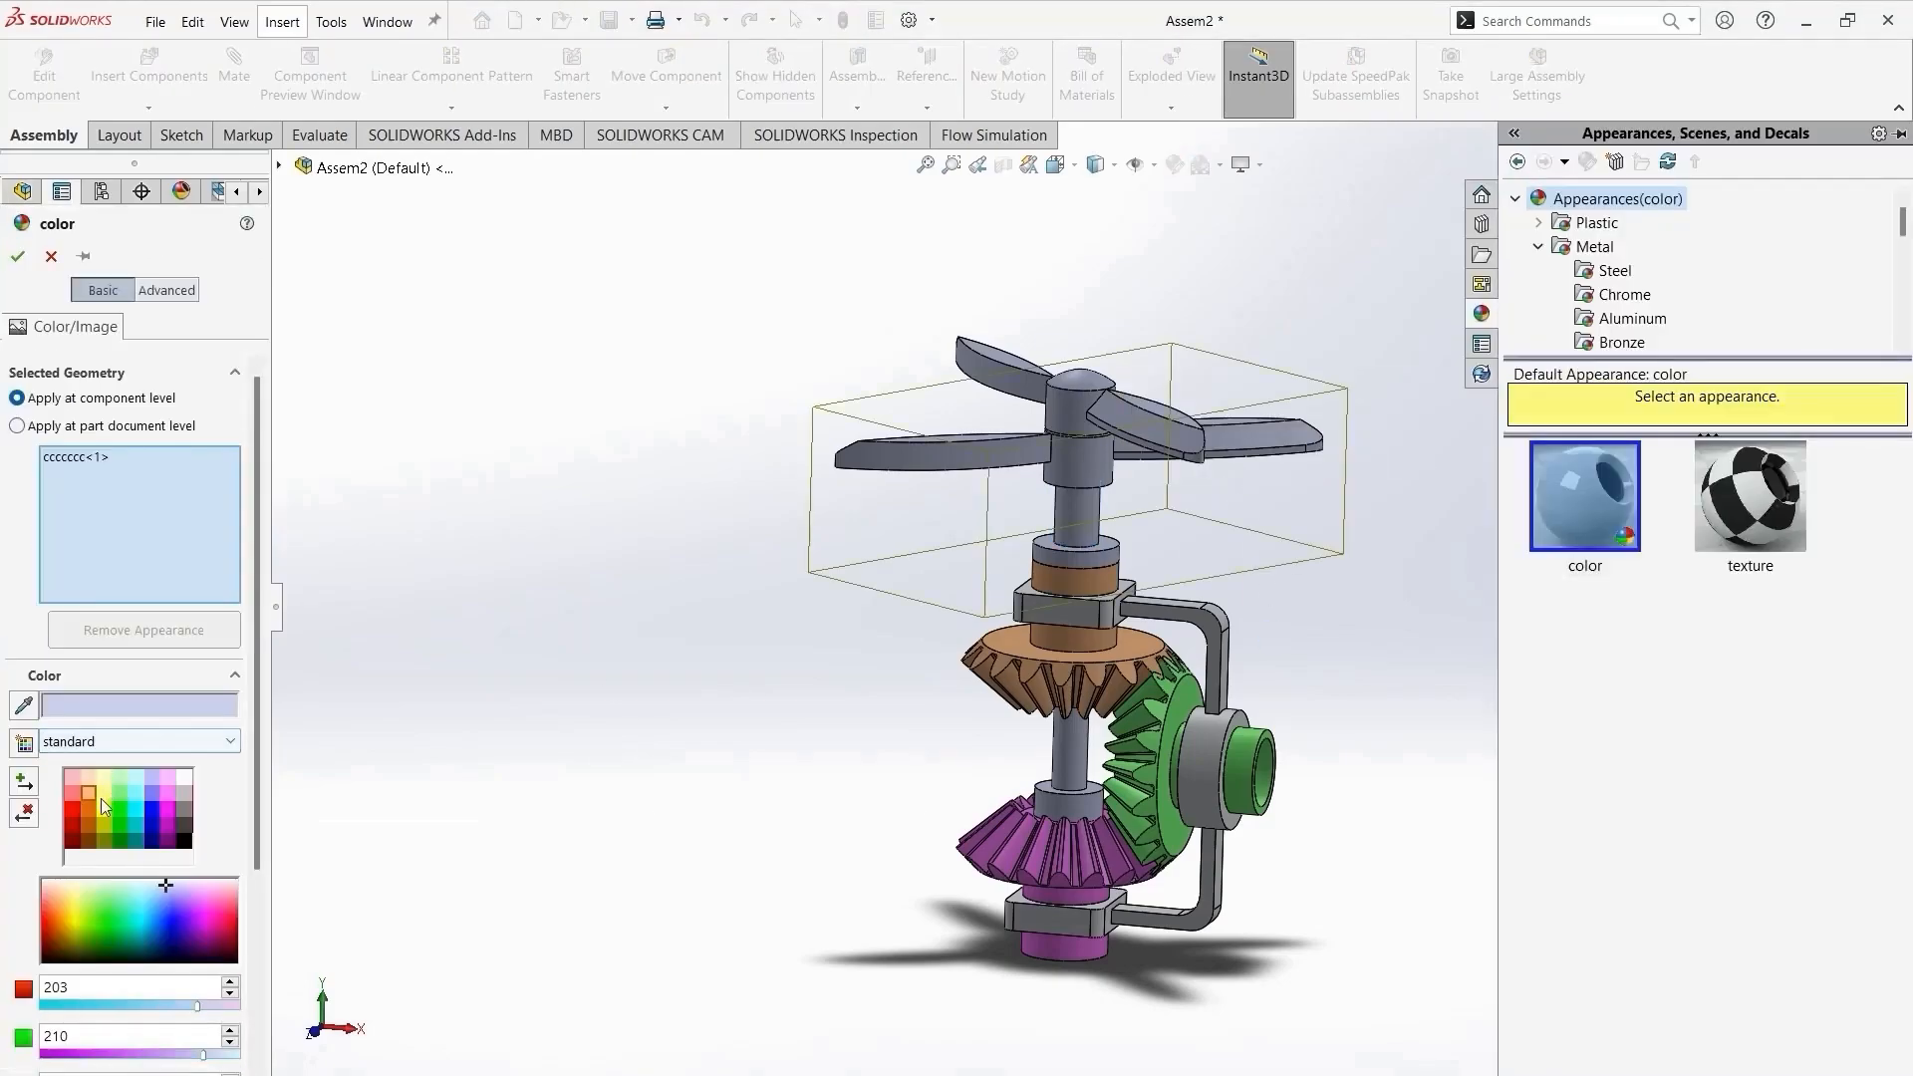
{"action": "left_click", "coordinate": [85, 791]}
{"action": "left_click", "coordinate": [31, 282]}
{"action": "left_click", "coordinate": [447, 501]}
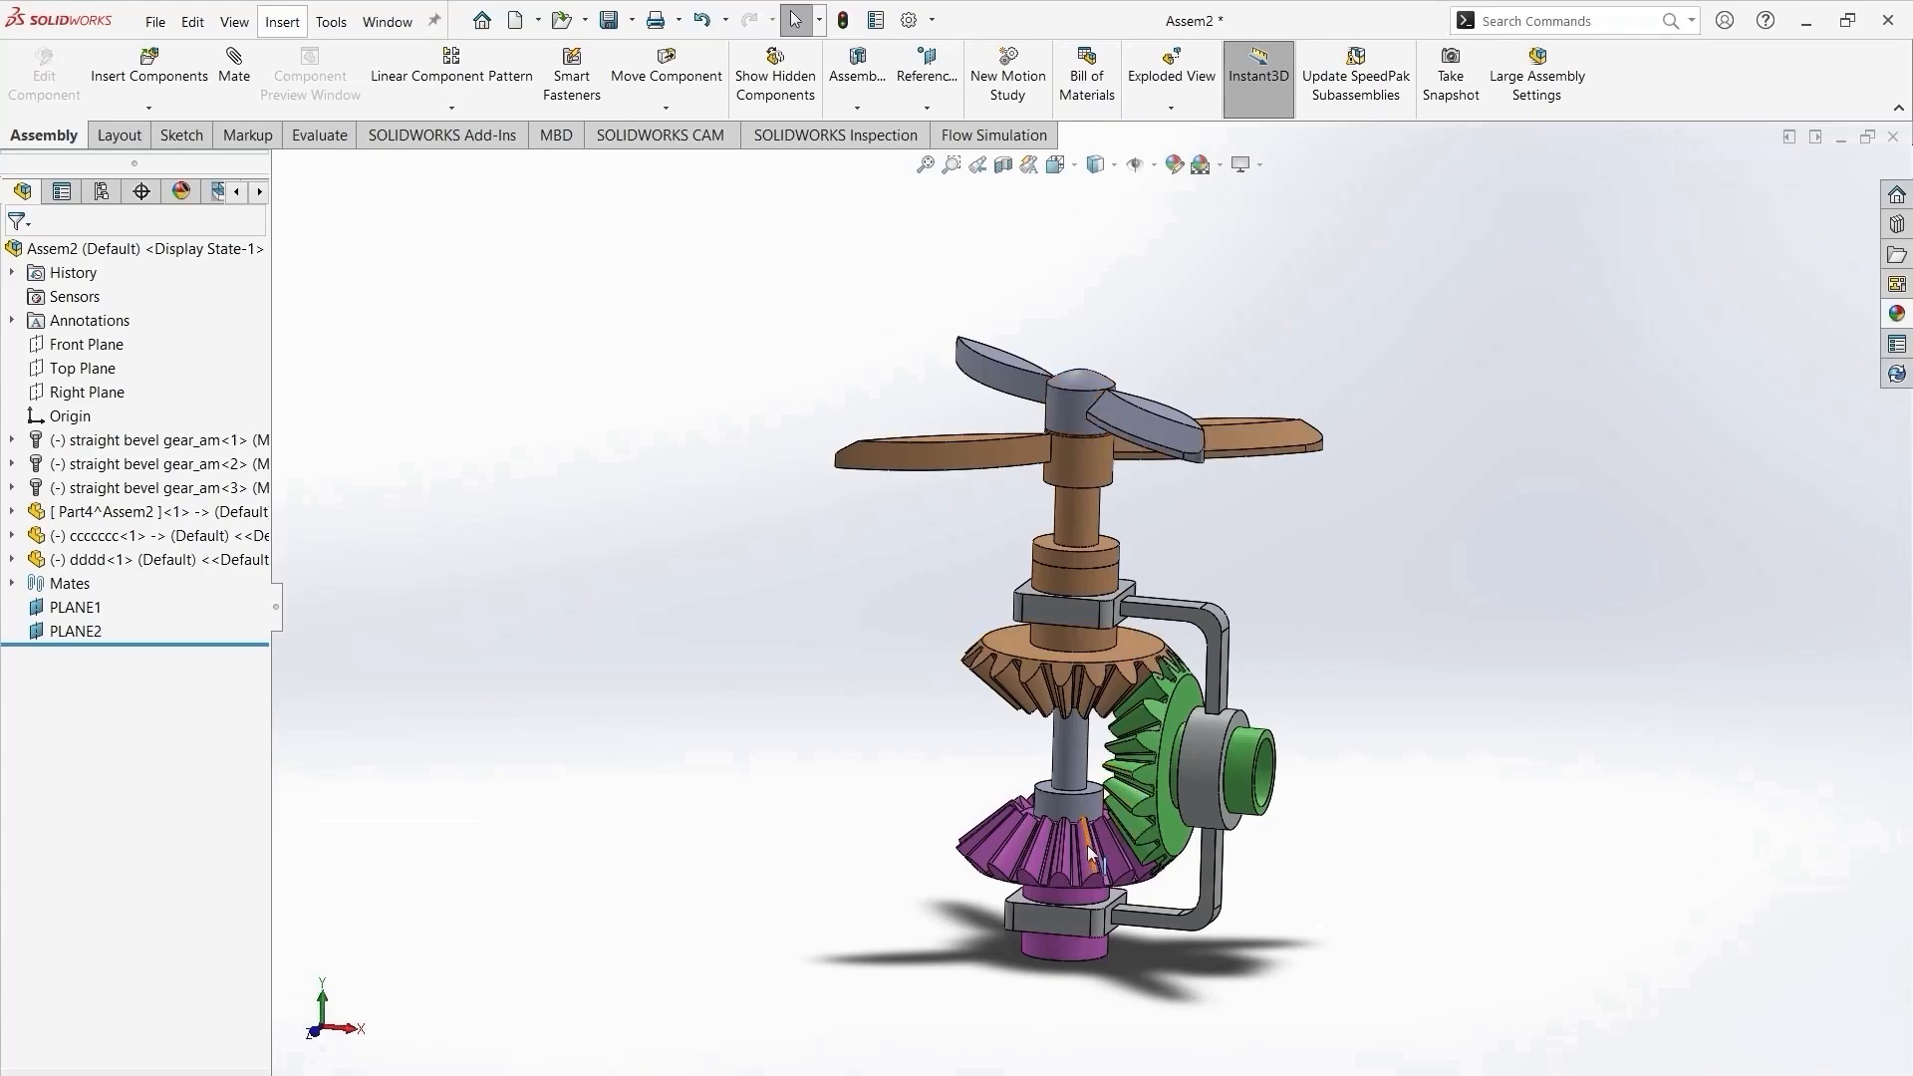
Colour the dddd propeller magenta at component level to match the lower gear.
{"action": "left_click", "coordinate": [1067, 410]}
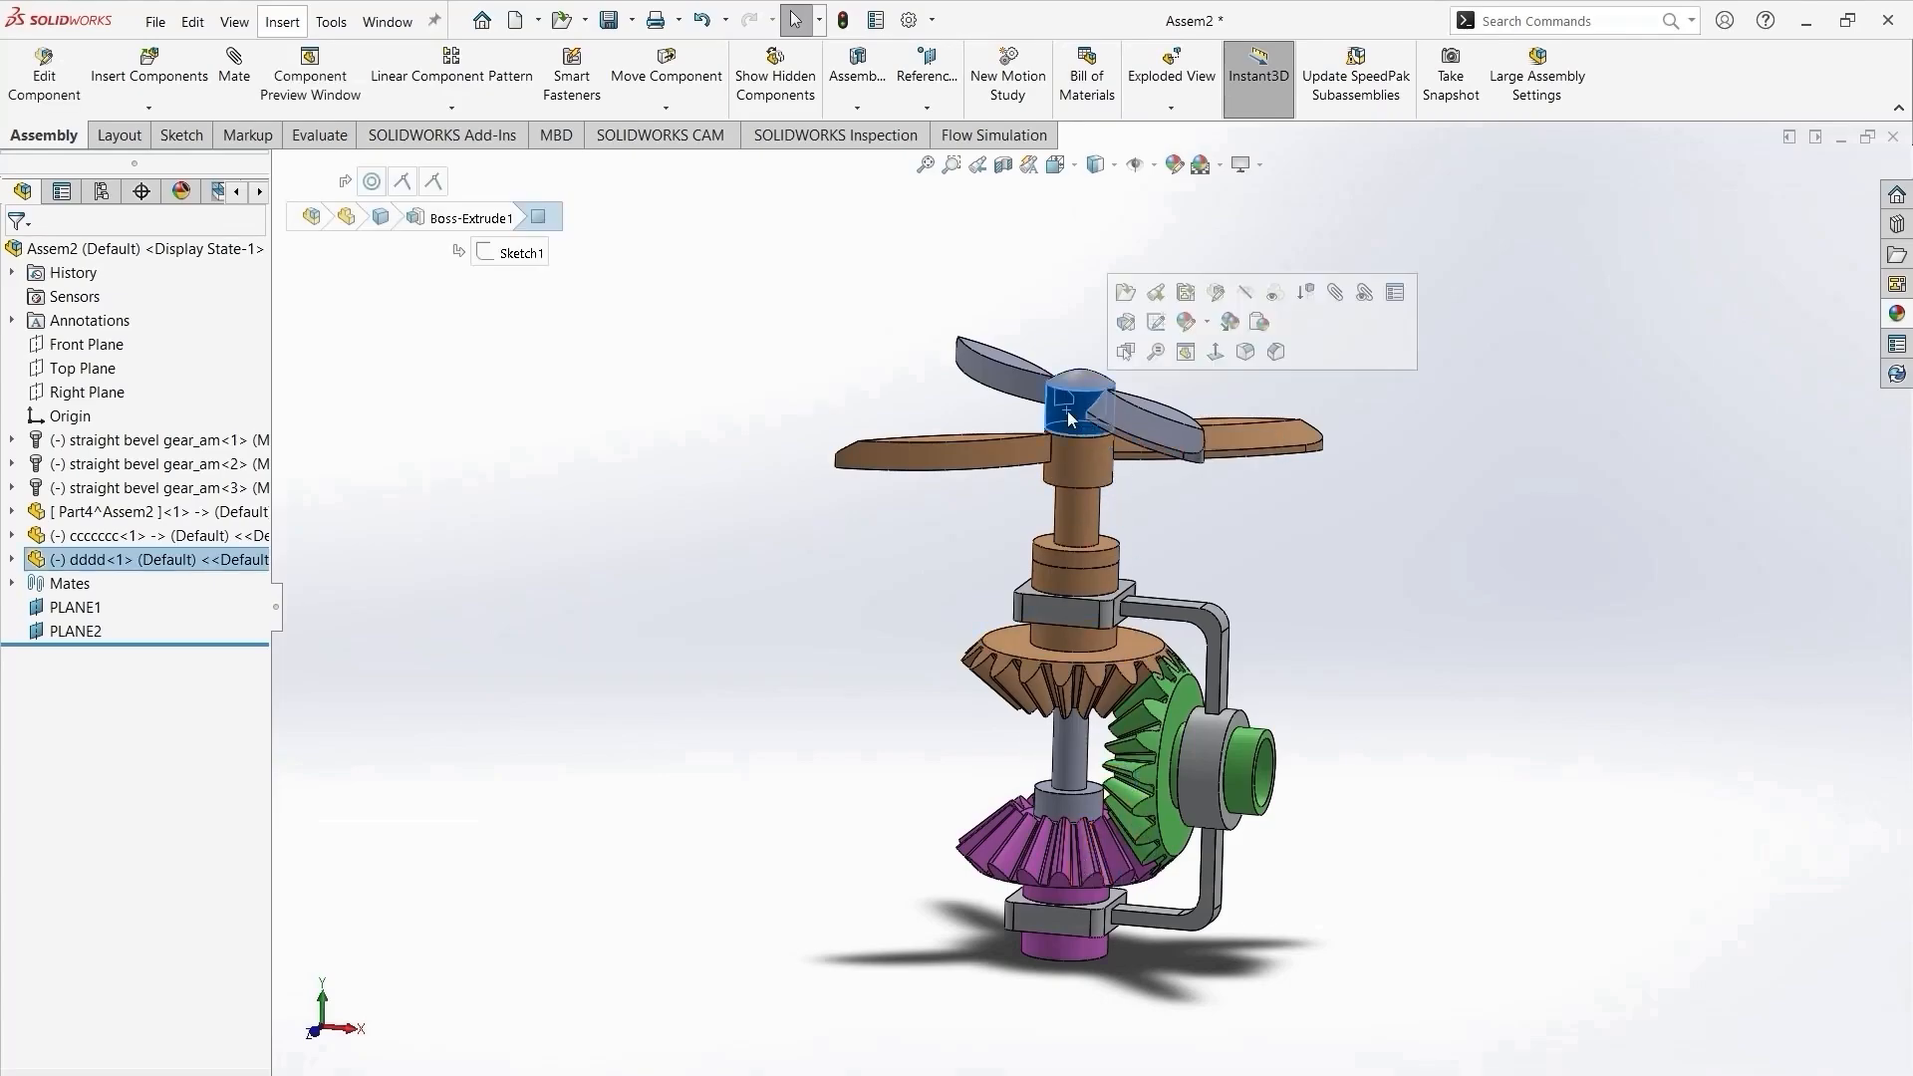
{"action": "left_click", "coordinate": [1214, 316]}
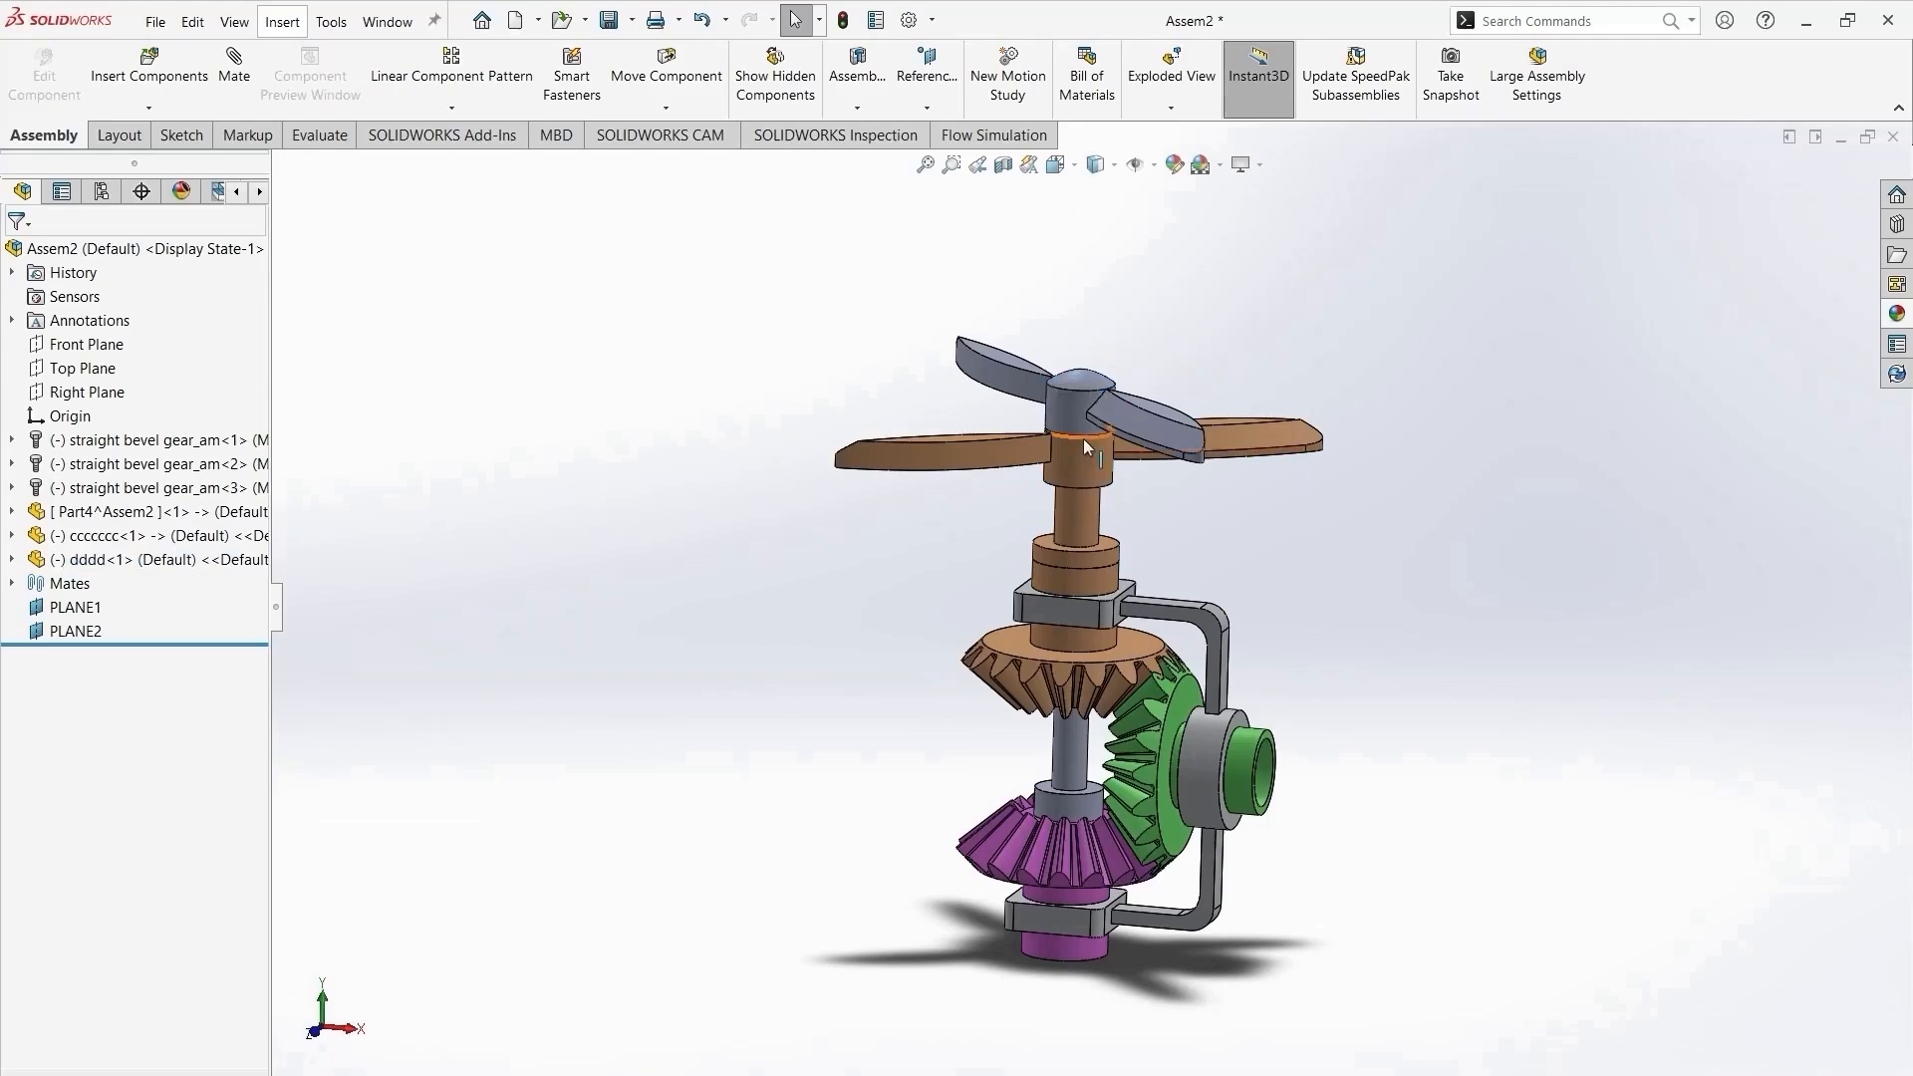
{"action": "left_click", "coordinate": [1081, 403]}
{"action": "left_click", "coordinate": [1213, 319]}
{"action": "left_click", "coordinate": [1223, 367]}
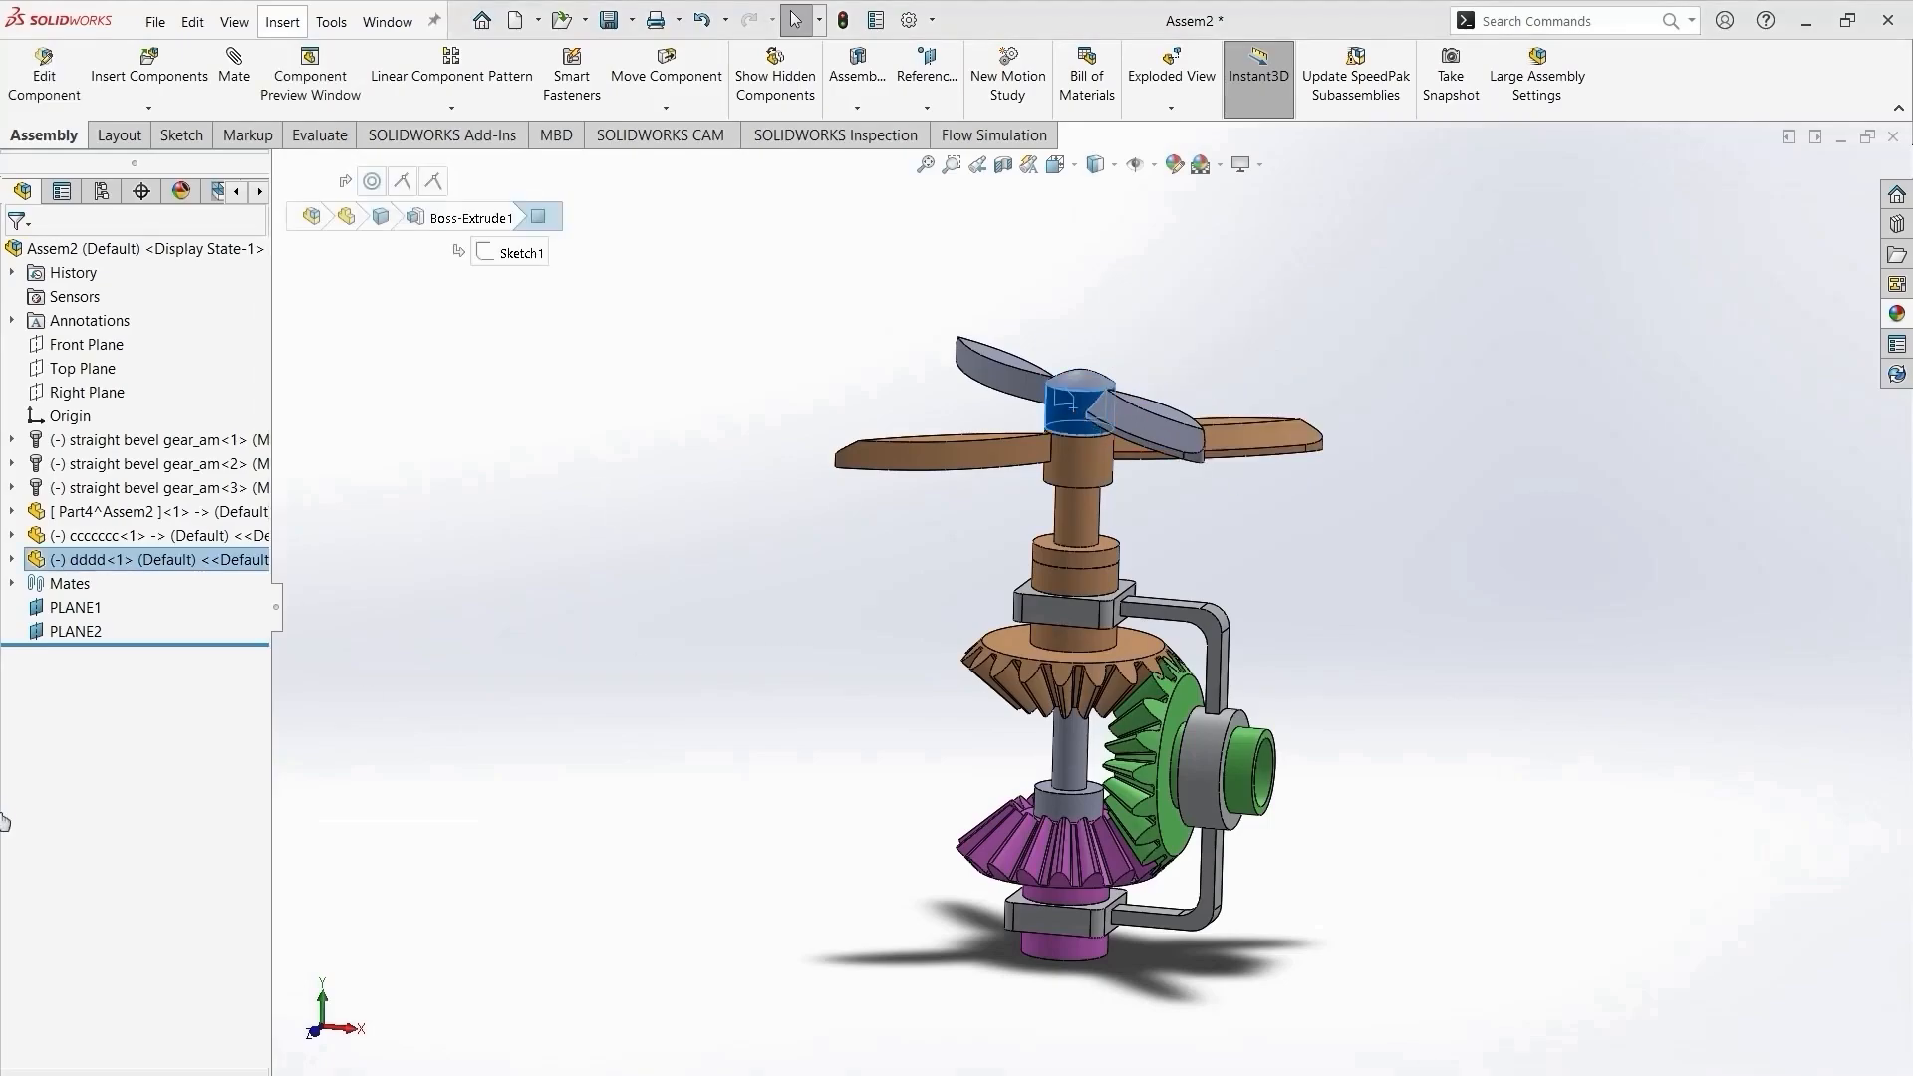
{"action": "left_click", "coordinate": [172, 794]}
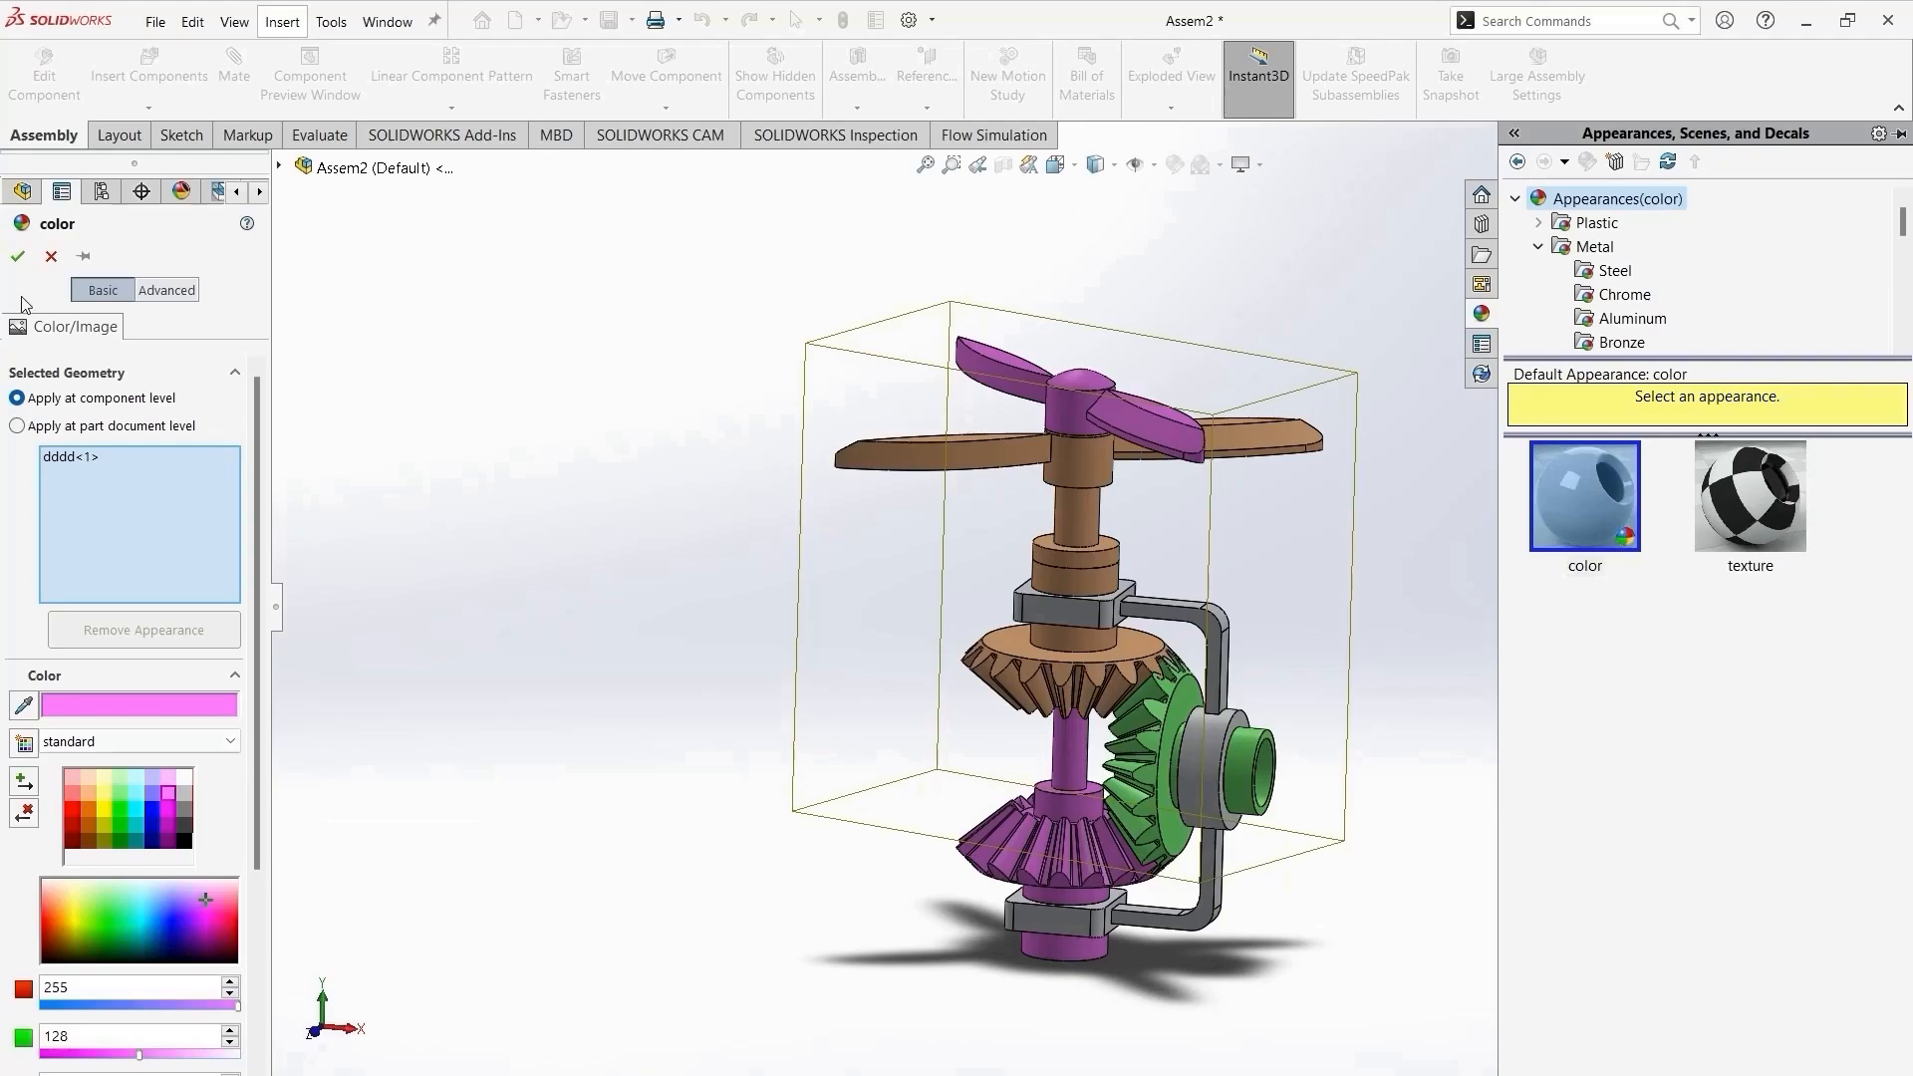
{"action": "left_click", "coordinate": [18, 256]}
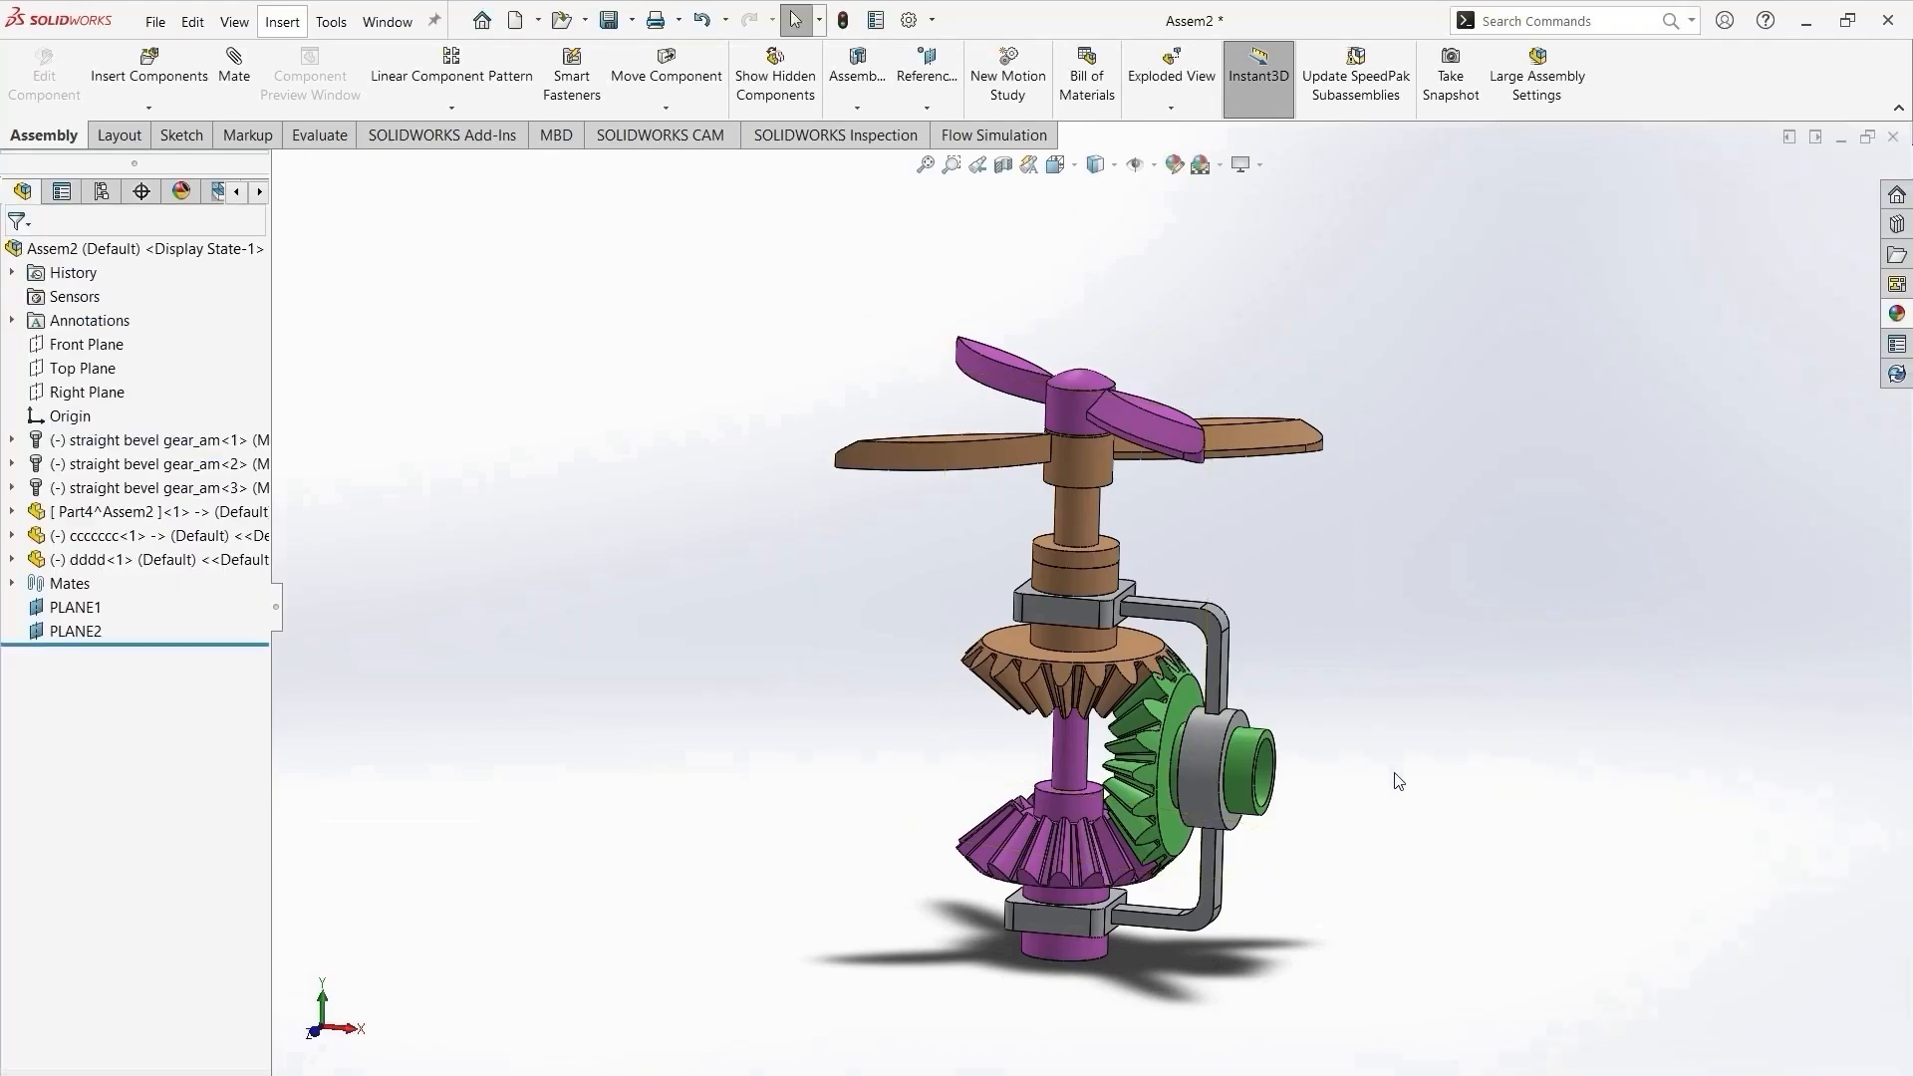
Save the assembly as fdfg in the ball bearing folder without in-context references, storing the virtual components inside the assembly.
{"action": "mouse_move", "coordinate": [1399, 782]}
{"action": "middle_mouse_down"}
{"action": "mouse_move", "coordinate": [1372, 754]}
{"action": "mouse_move", "coordinate": [1401, 756]}
{"action": "mouse_move", "coordinate": [1405, 788]}
{"action": "middle_mouse_up"}
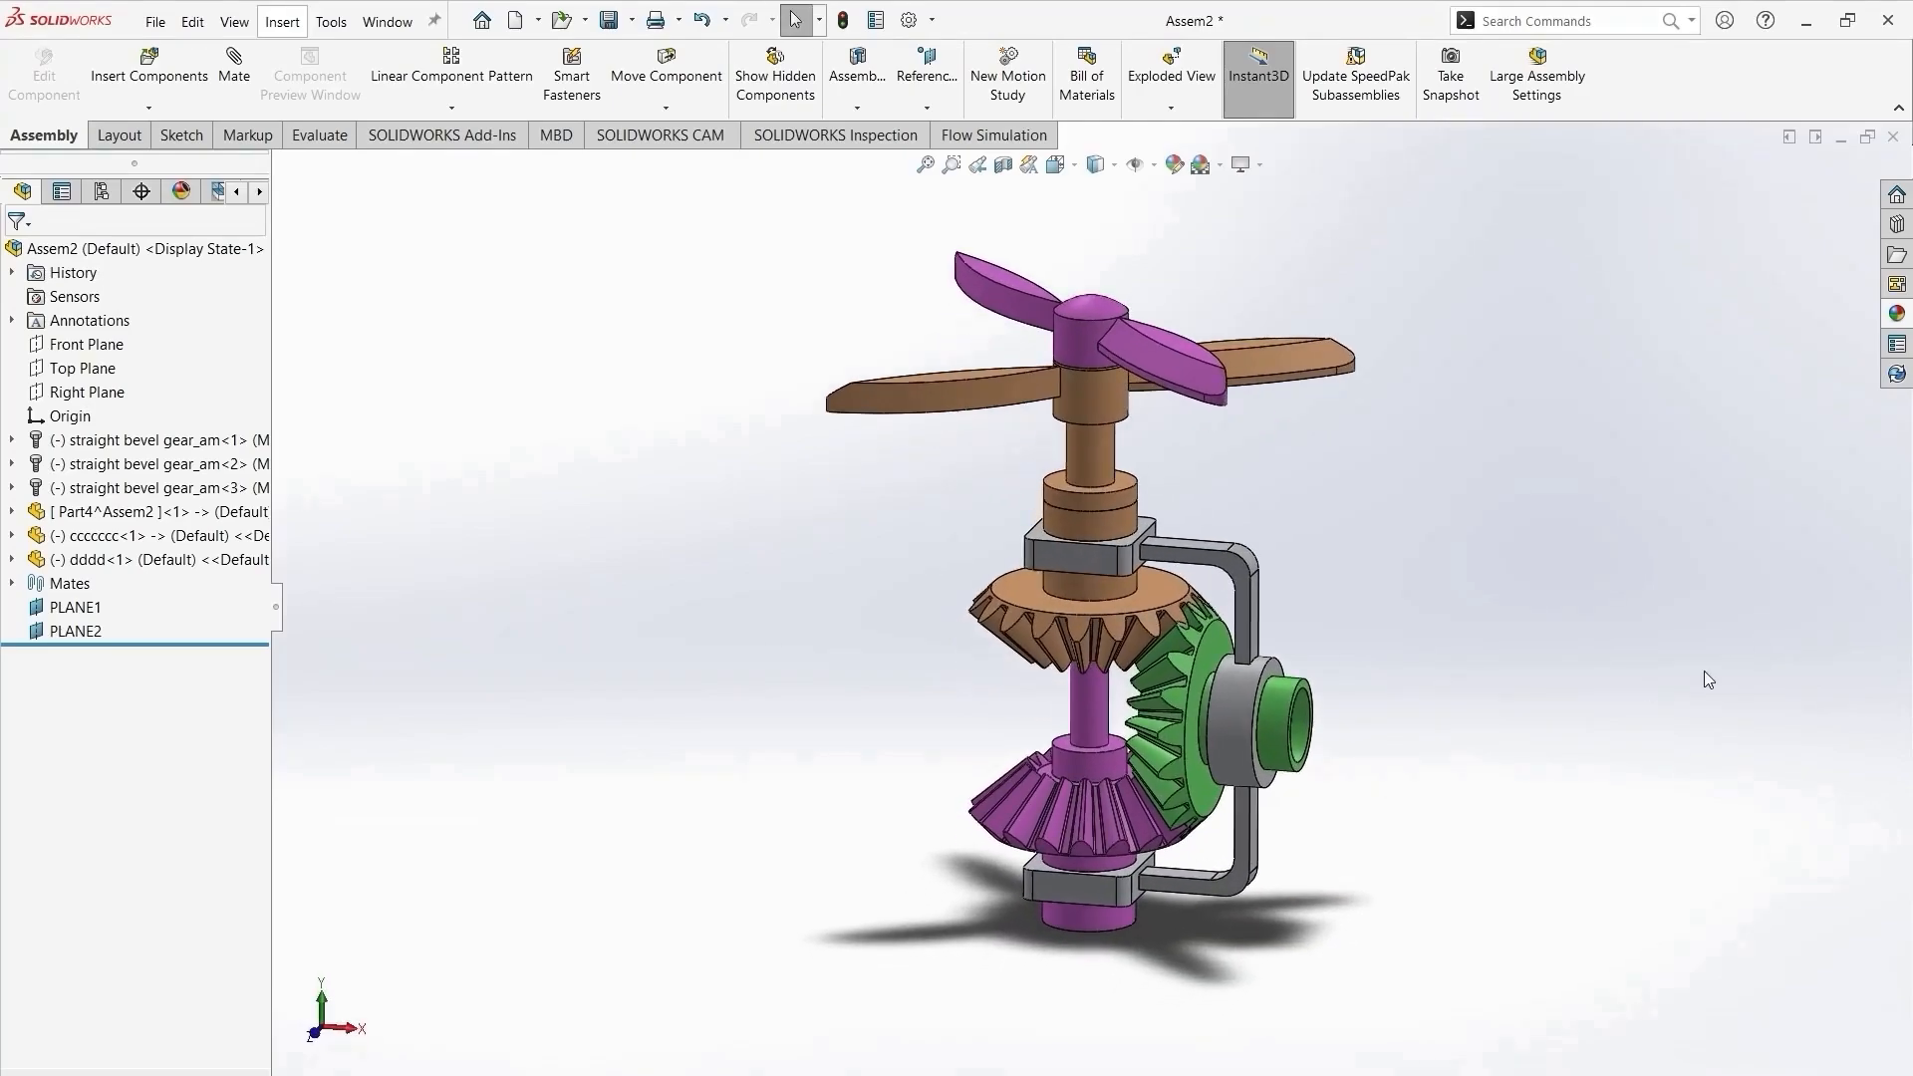
{"action": "key", "text": "ctrl+s"}
{"action": "left_click", "coordinate": [494, 445]}
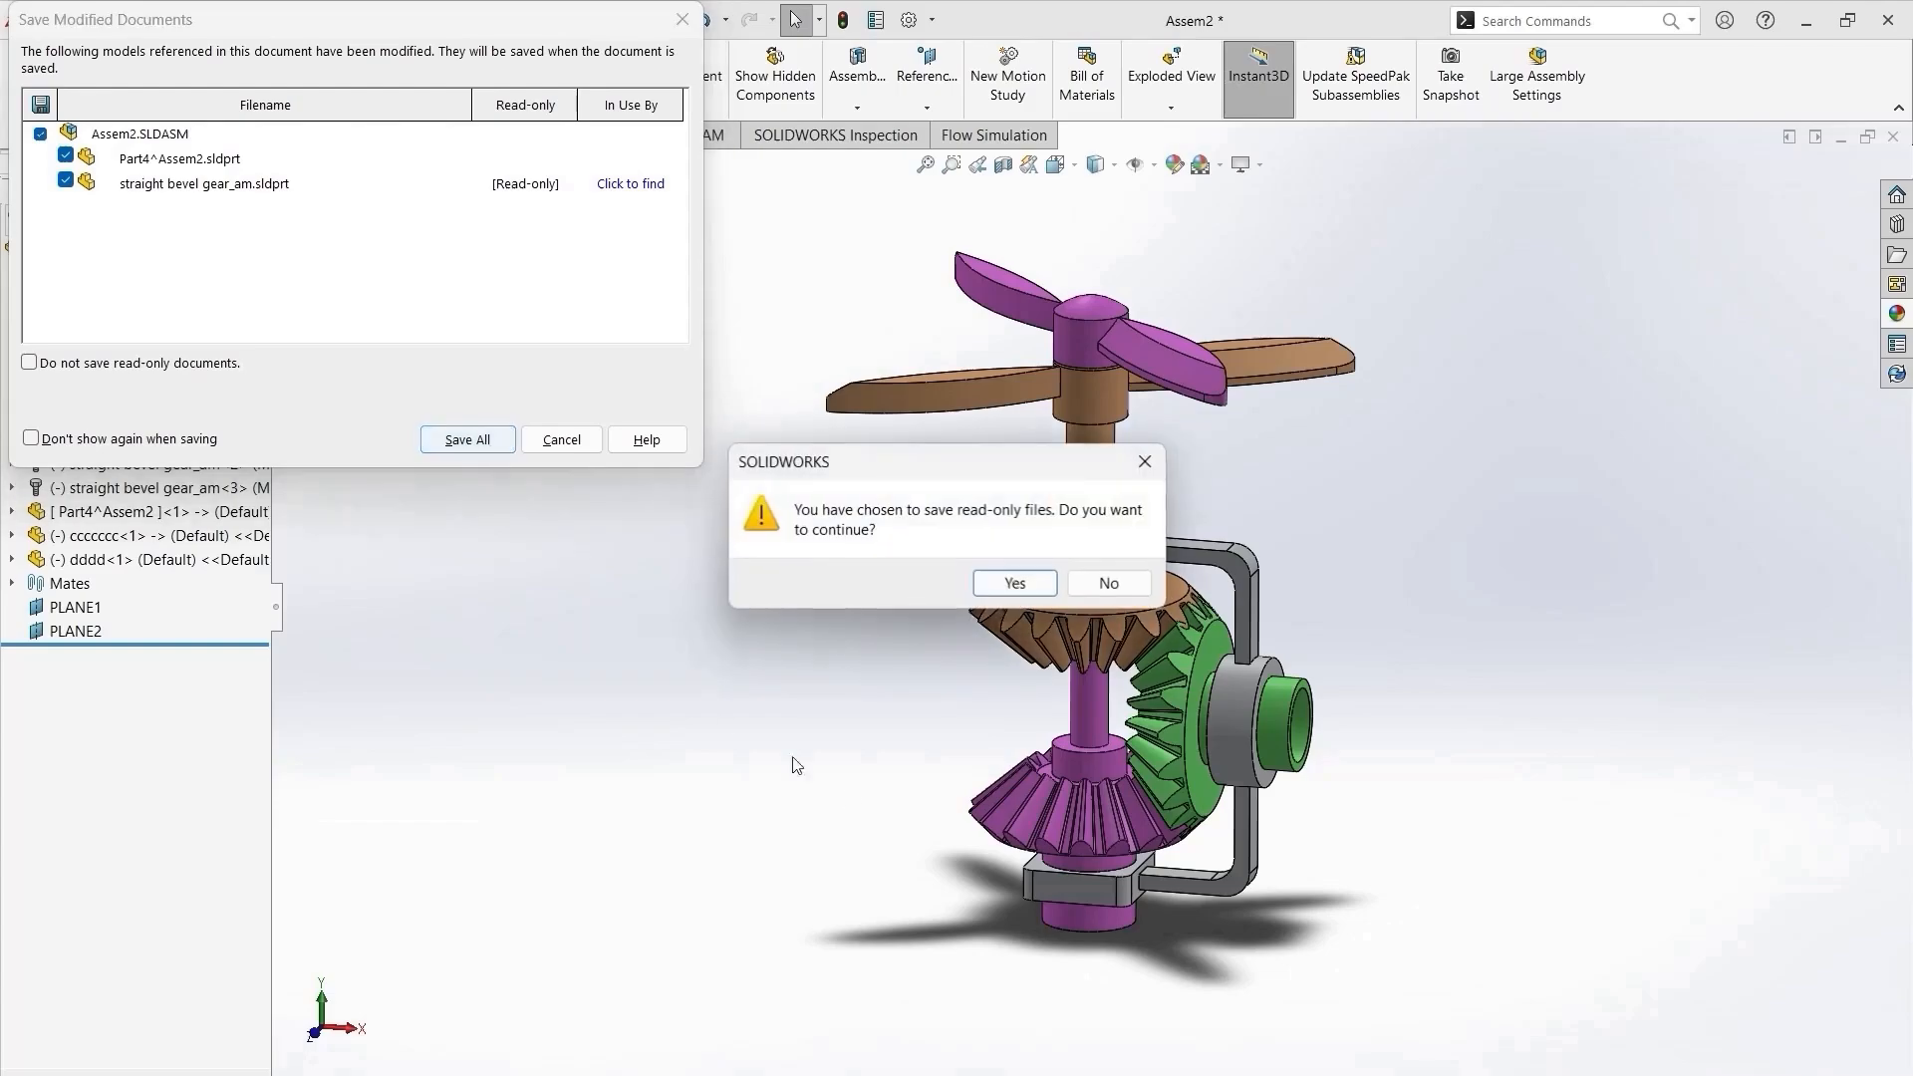
{"action": "left_click", "coordinate": [1018, 595]}
{"action": "left_click", "coordinate": [1001, 550]}
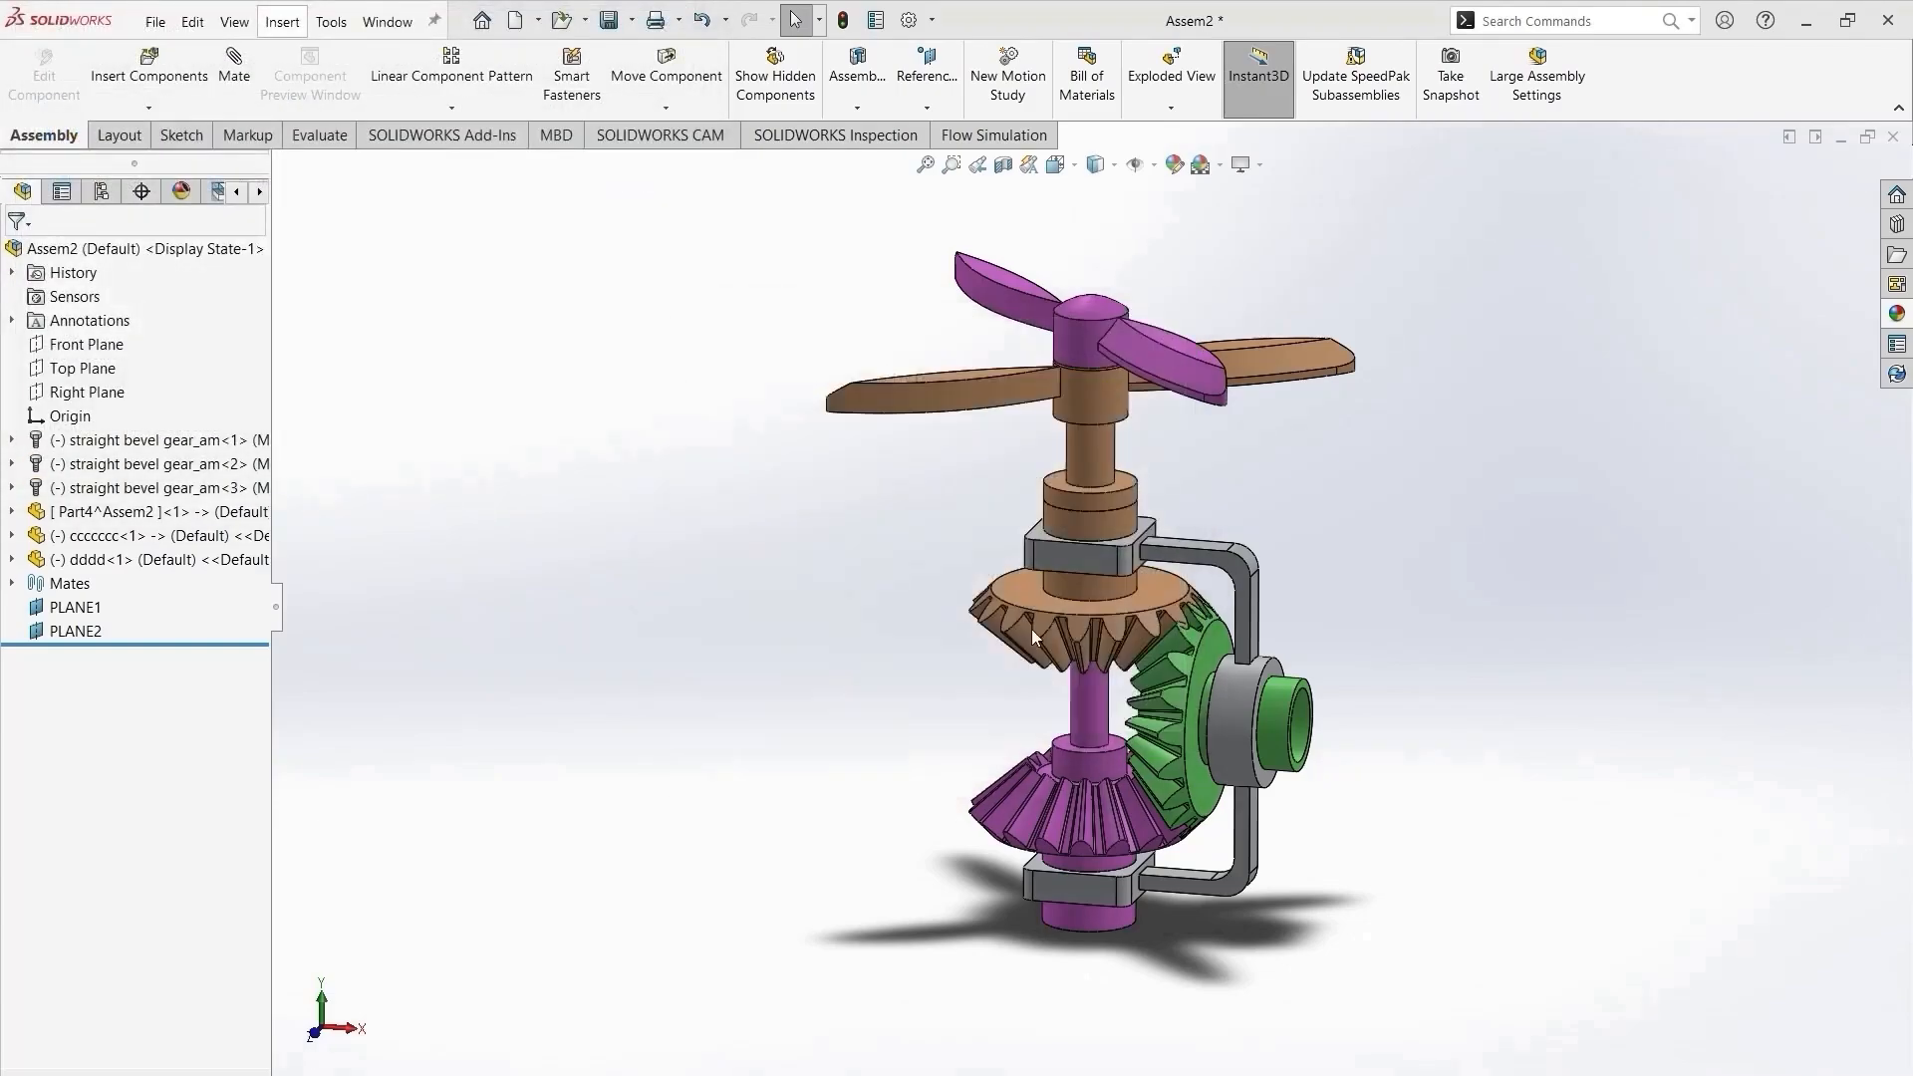
{"action": "type", "text": "fdfg"}
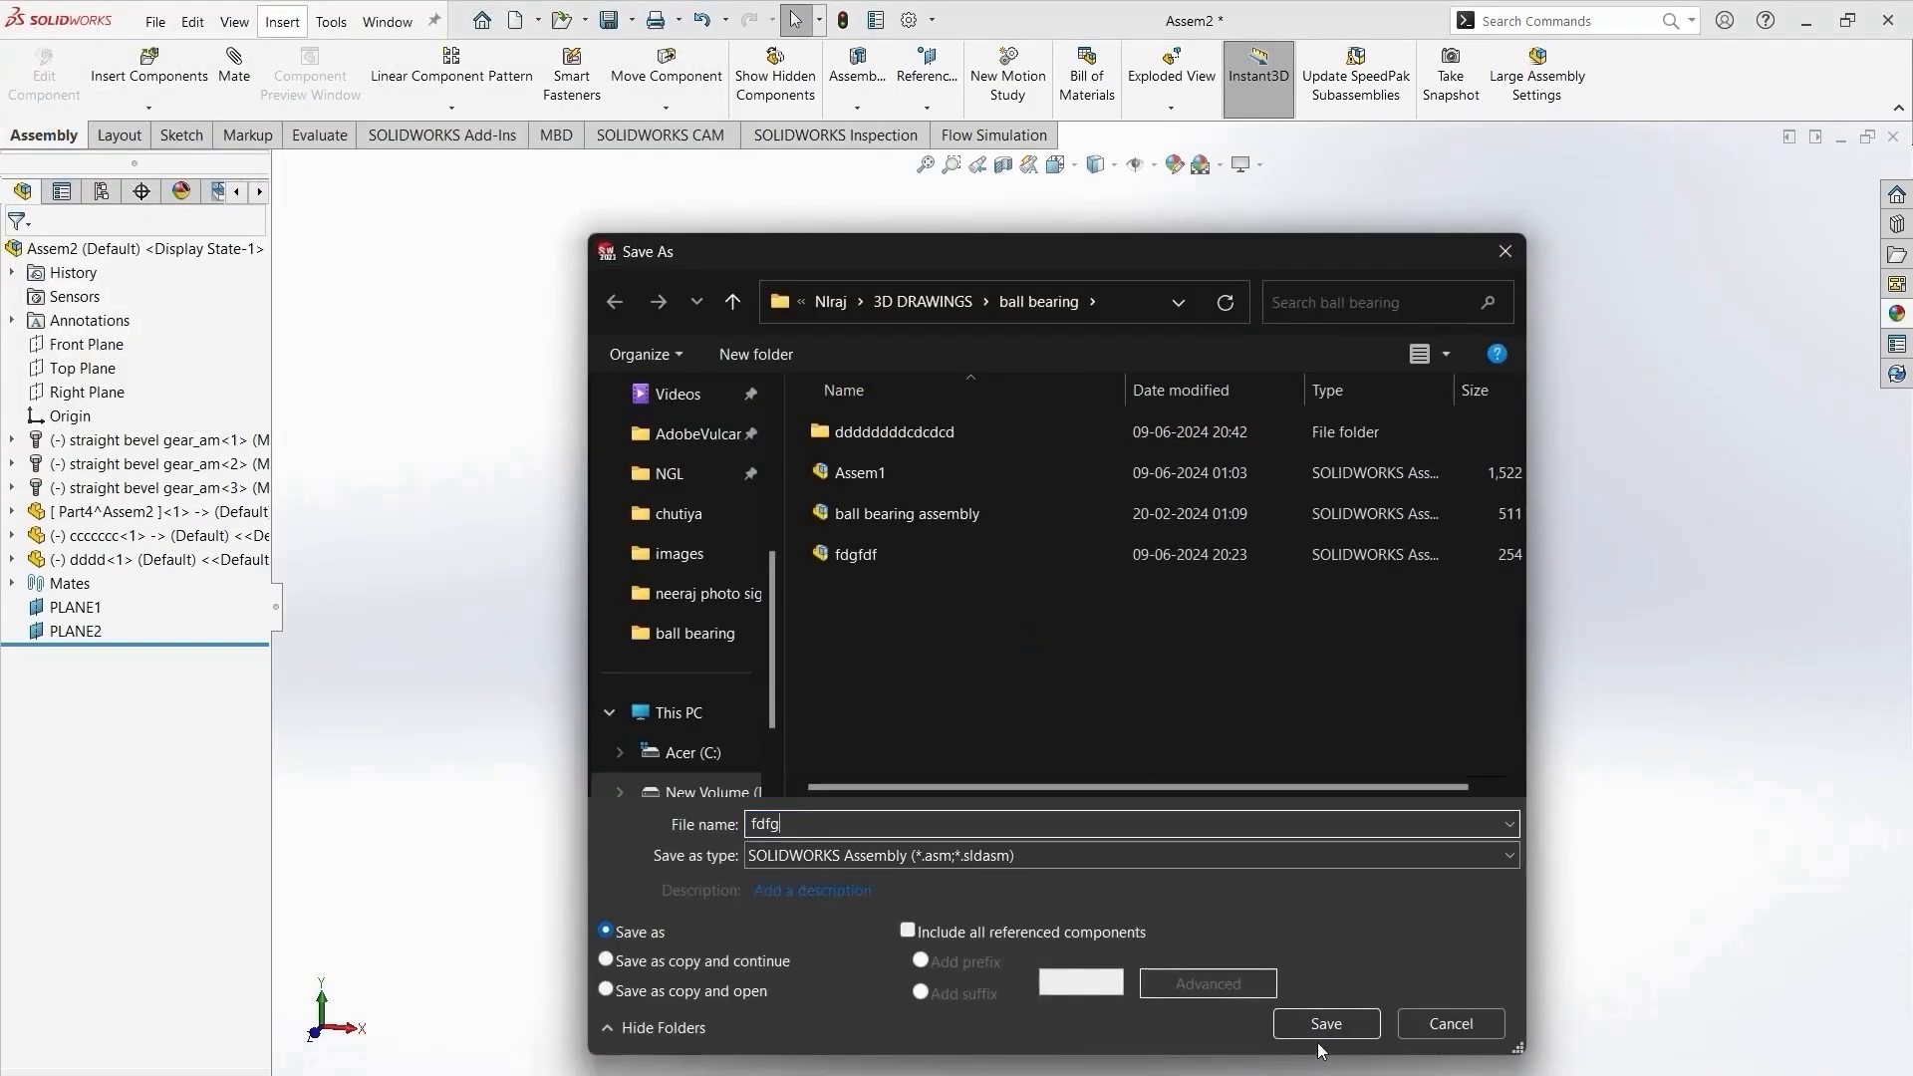
{"action": "left_click", "coordinate": [1320, 1026]}
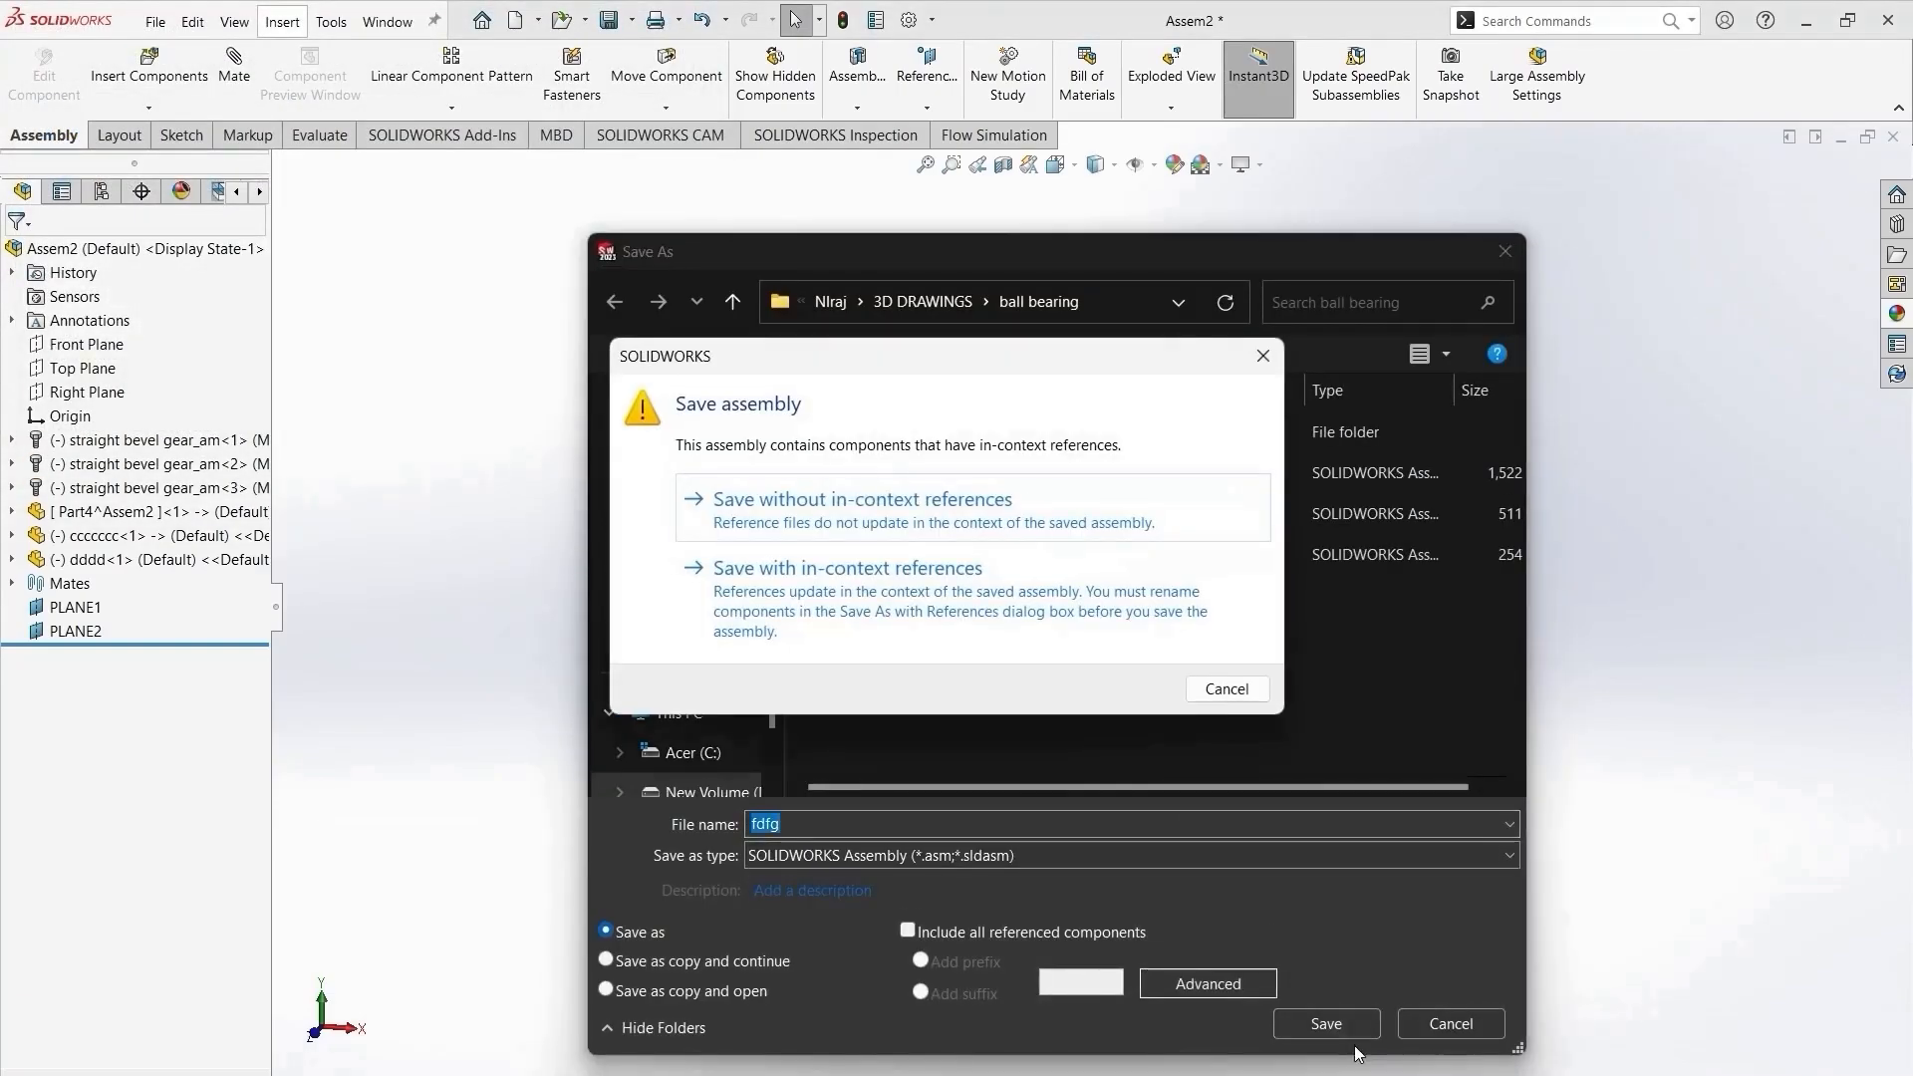
{"action": "left_click", "coordinate": [1009, 528]}
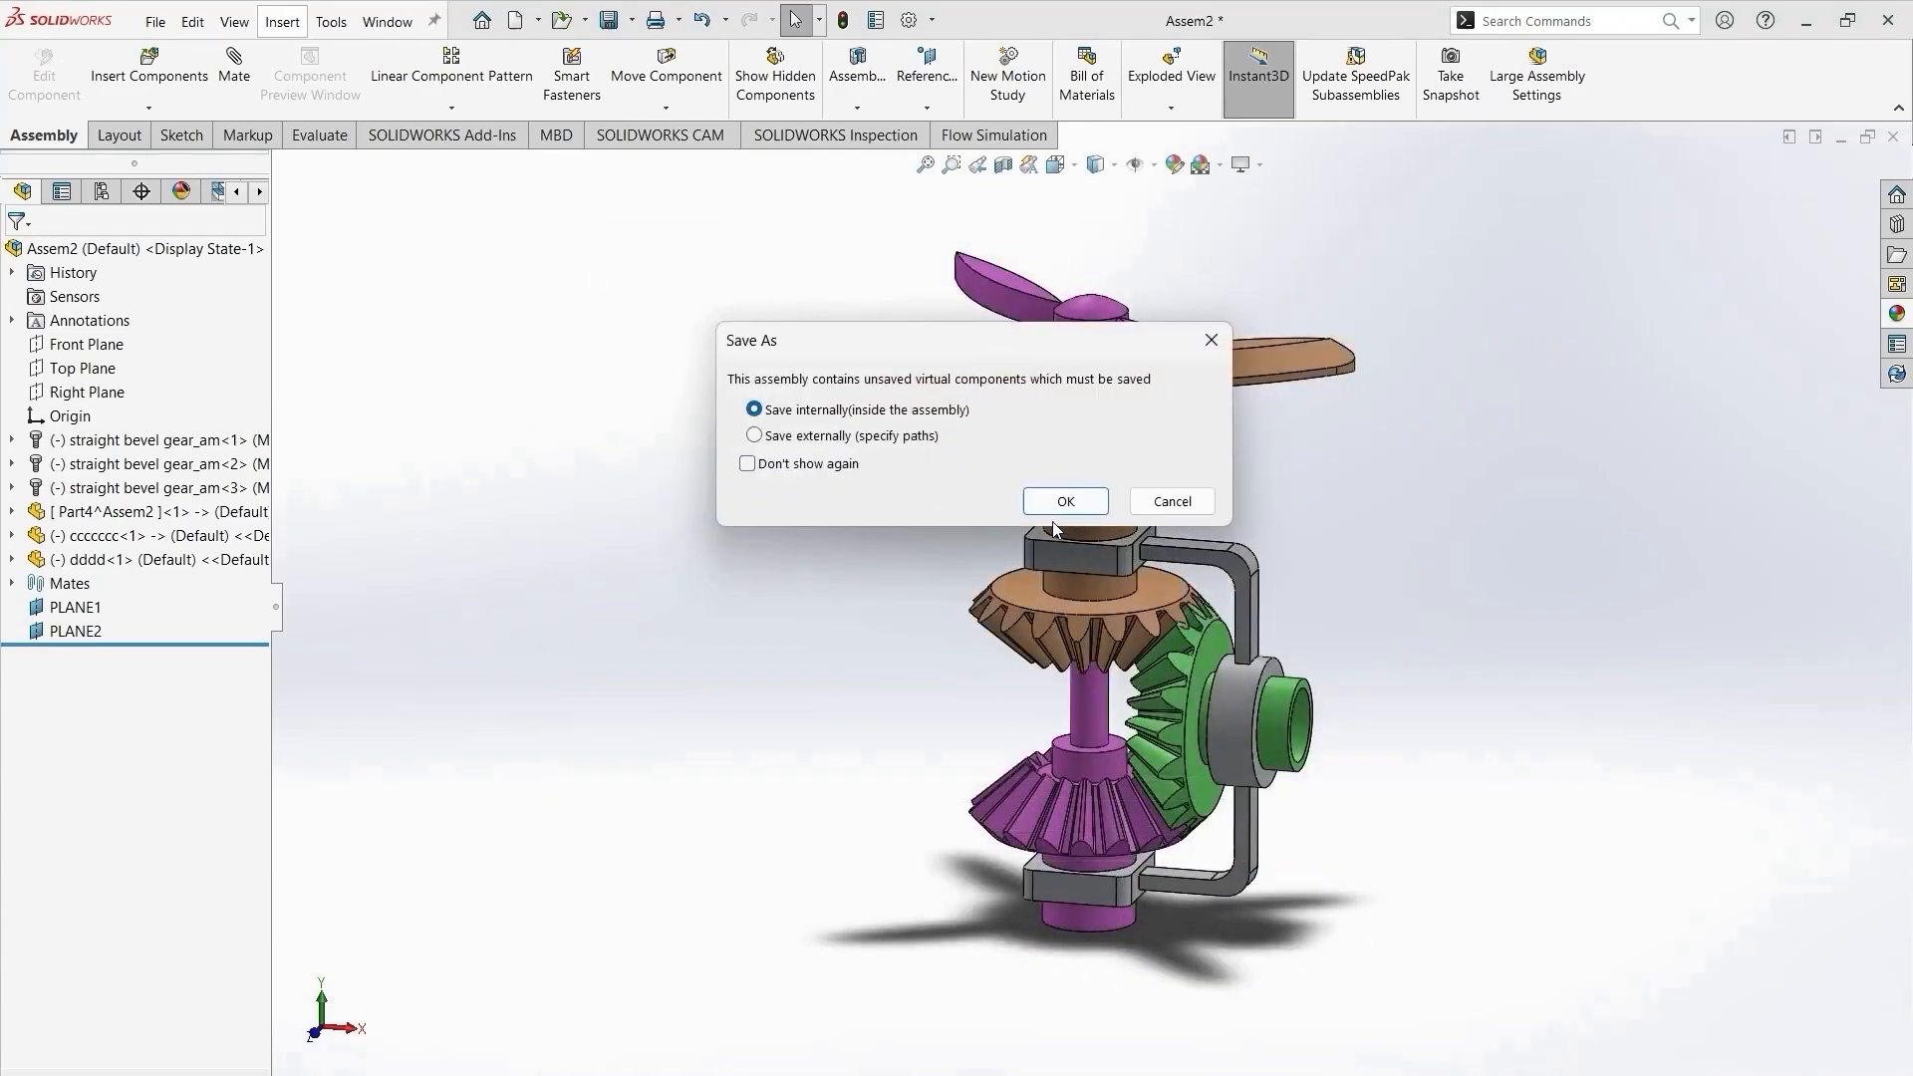
{"action": "left_click", "coordinate": [1062, 501]}
{"action": "left_click", "coordinate": [1452, 1018]}
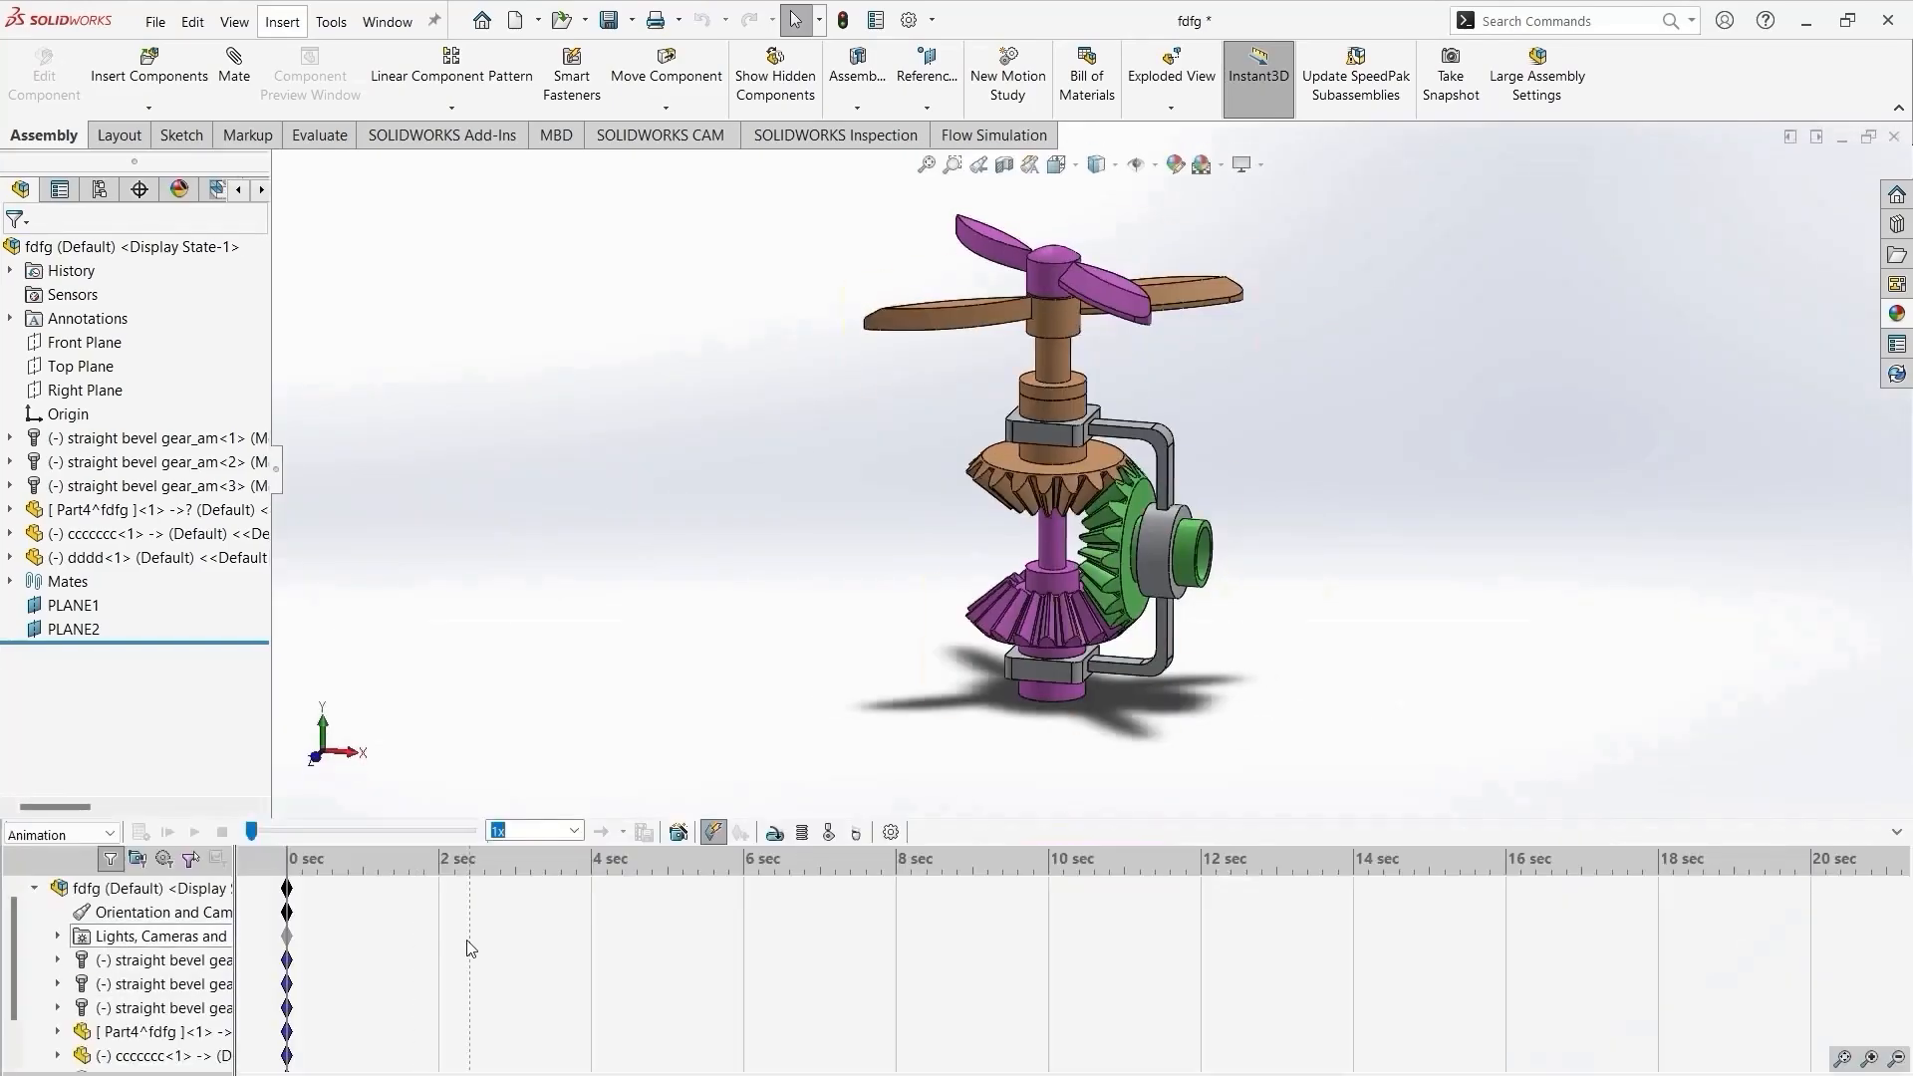
Set the motion study's frames per second and extend the animation's duration to 14 seconds.
{"action": "left_click", "coordinate": [889, 833]}
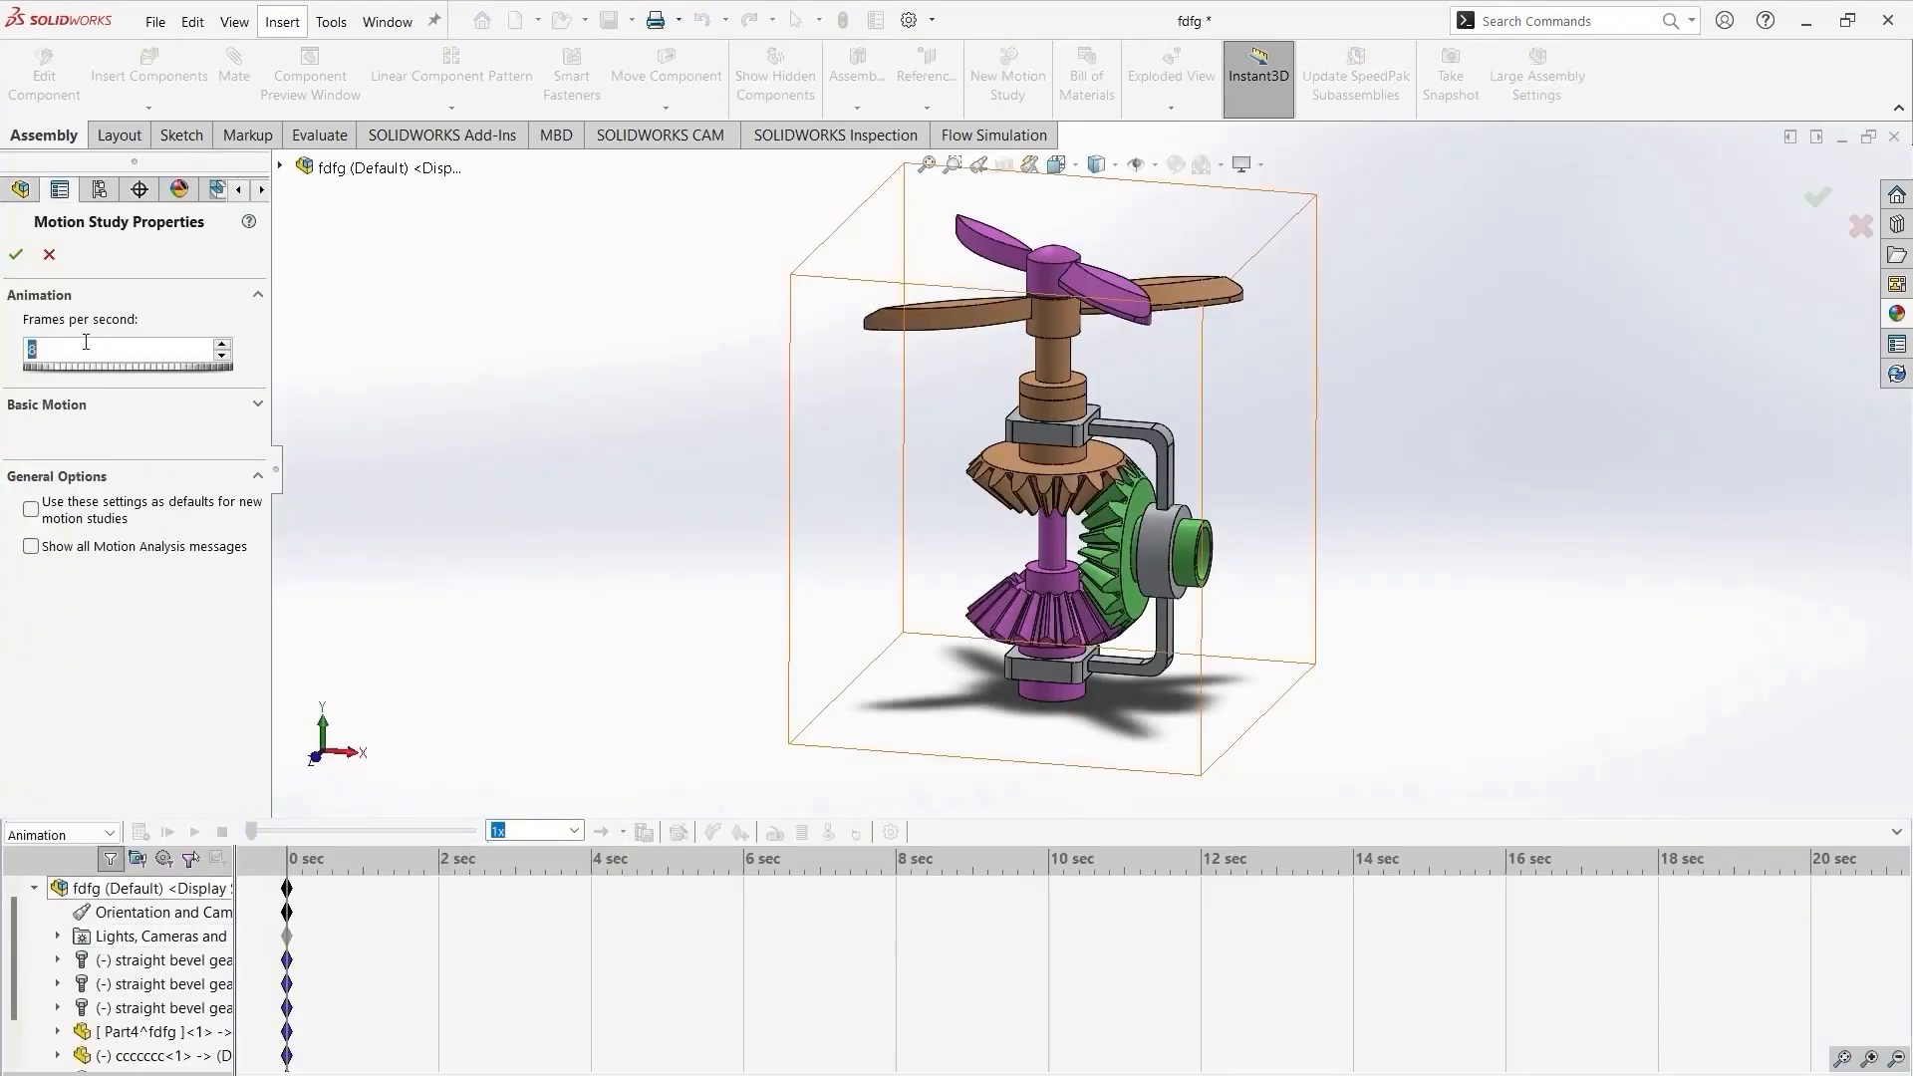
{"action": "left_click", "coordinate": [16, 254]}
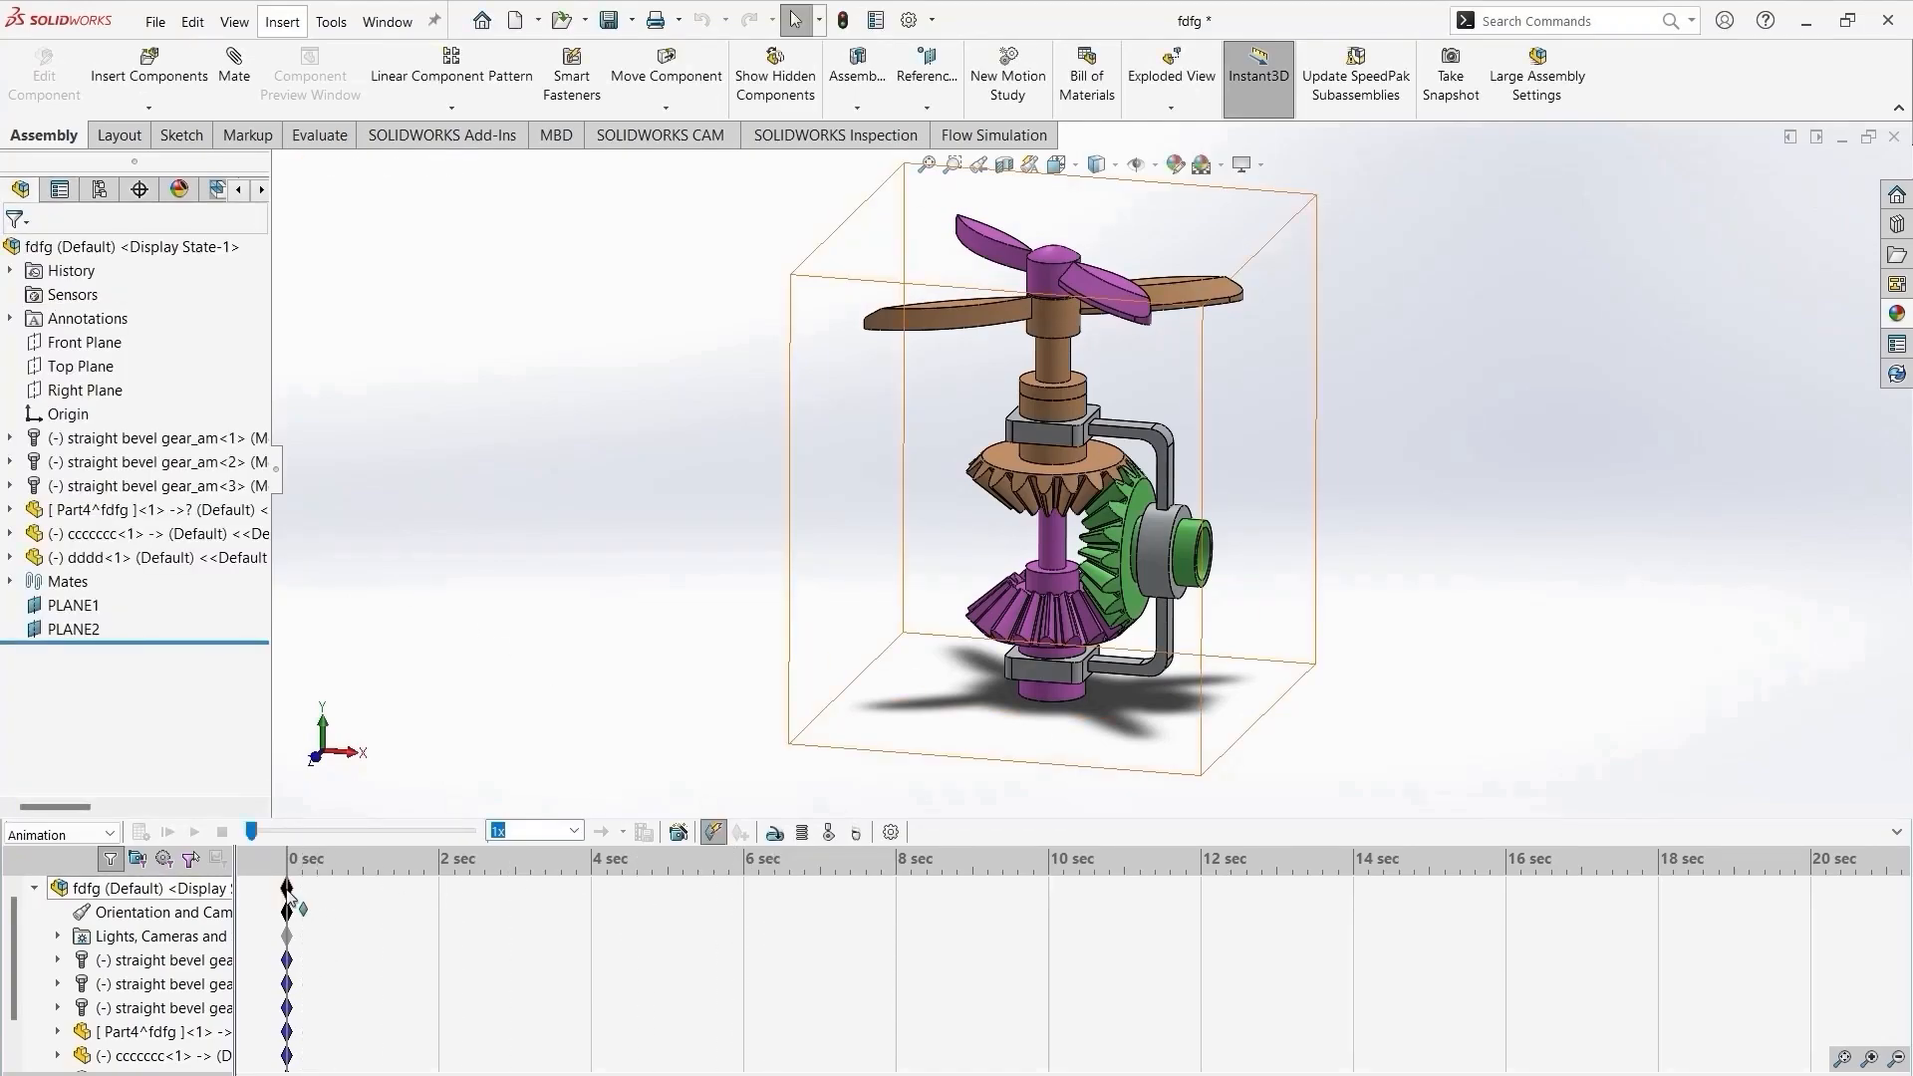
{"action": "left_click_drag", "start_coordinate": [288, 892], "coordinate": [422, 903]}
{"action": "left_click_drag", "start_coordinate": [1354, 916], "coordinate": [1354, 915]}
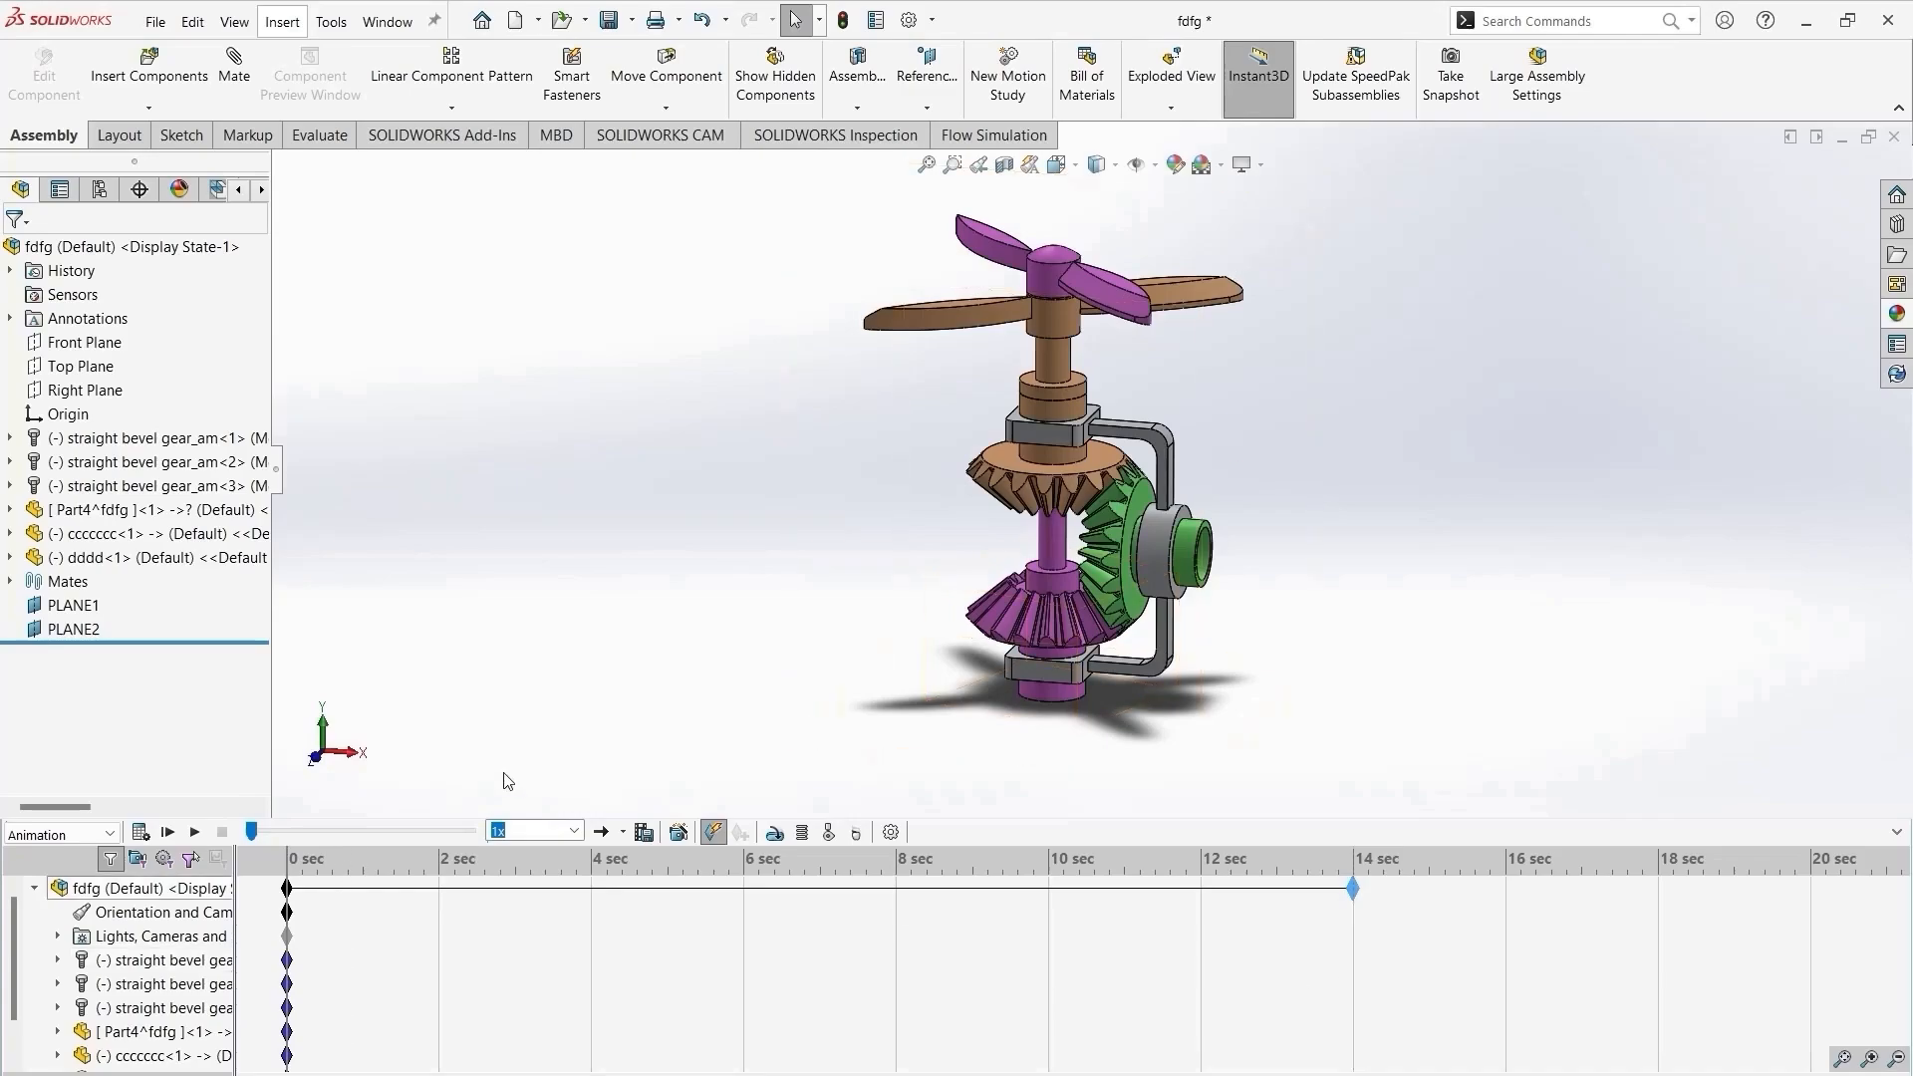
Add a constant-speed rotary motor of 15 RPM to the inner bore face of the green bevel gear.
{"action": "left_click", "coordinate": [775, 833]}
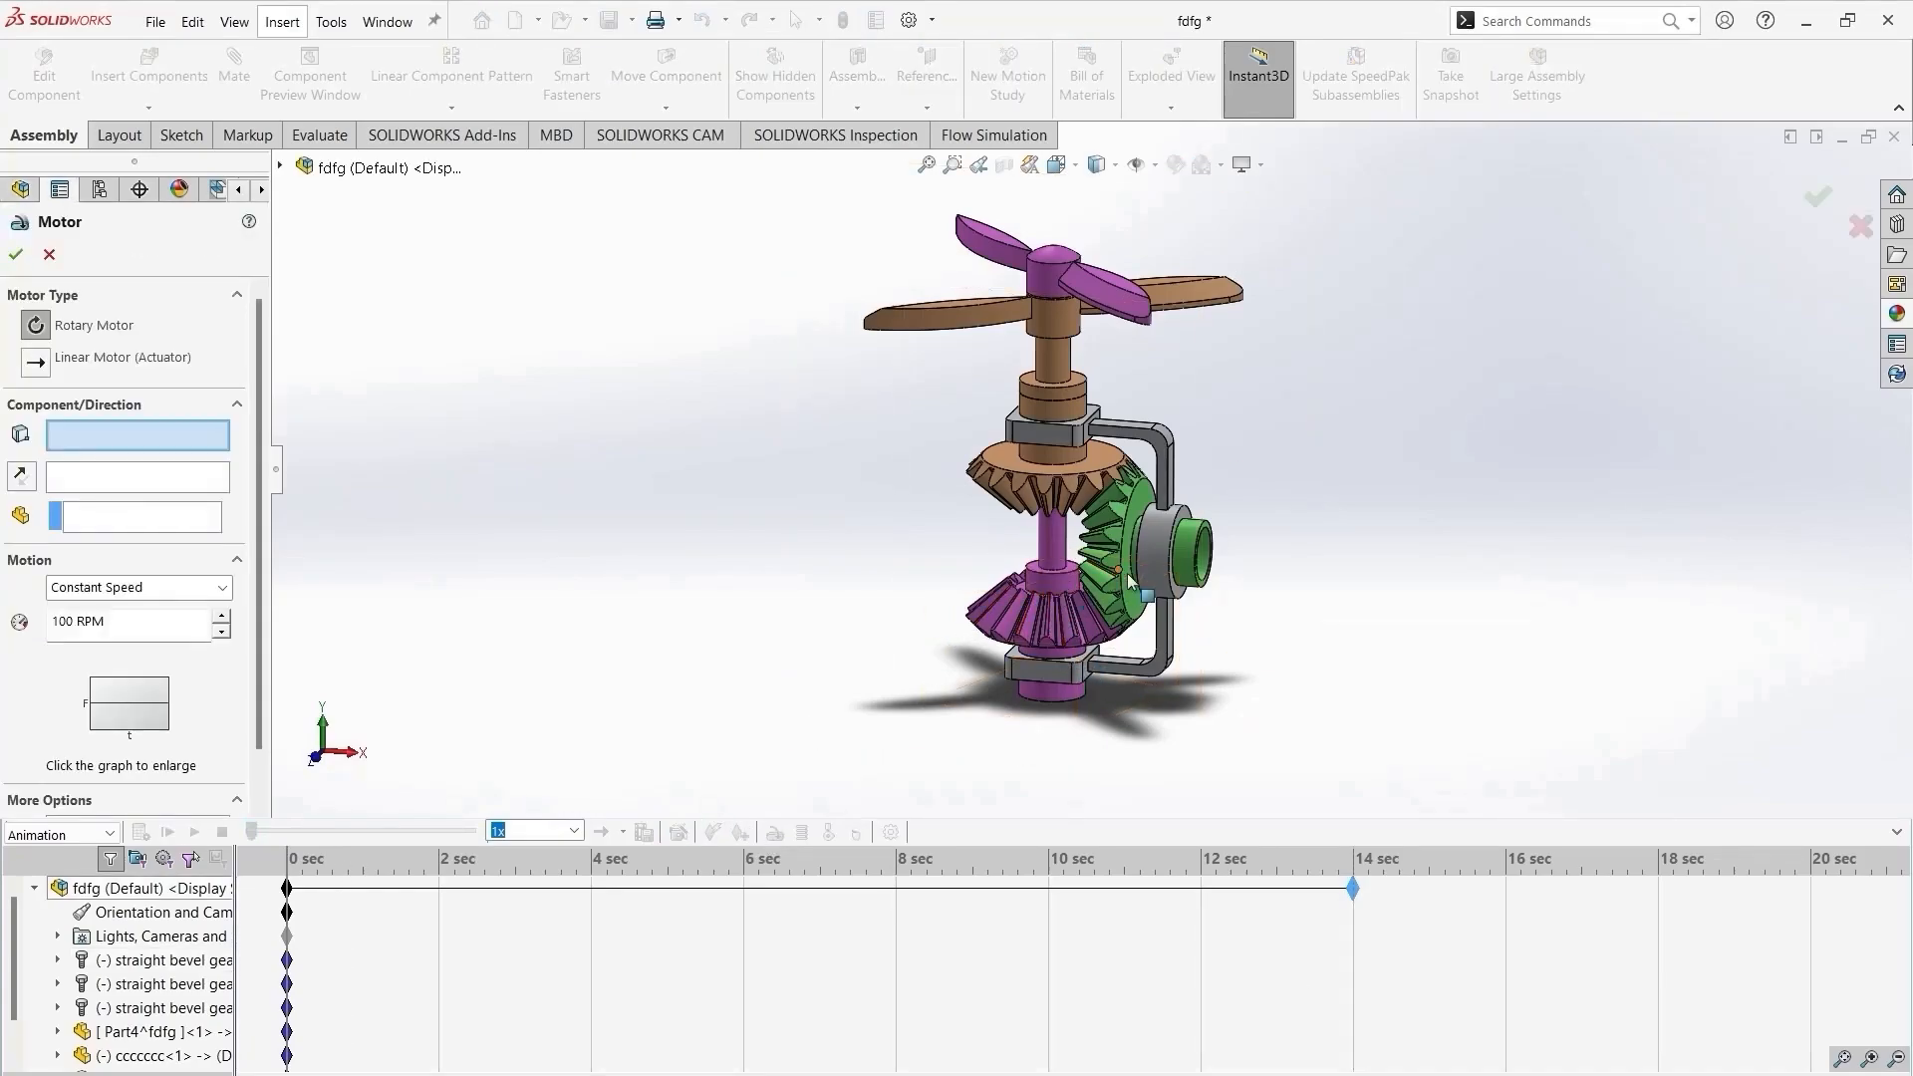
{"action": "left_click", "coordinate": [1213, 561]}
{"action": "left_click_drag", "start_coordinate": [205, 622], "coordinate": [3, 628]}
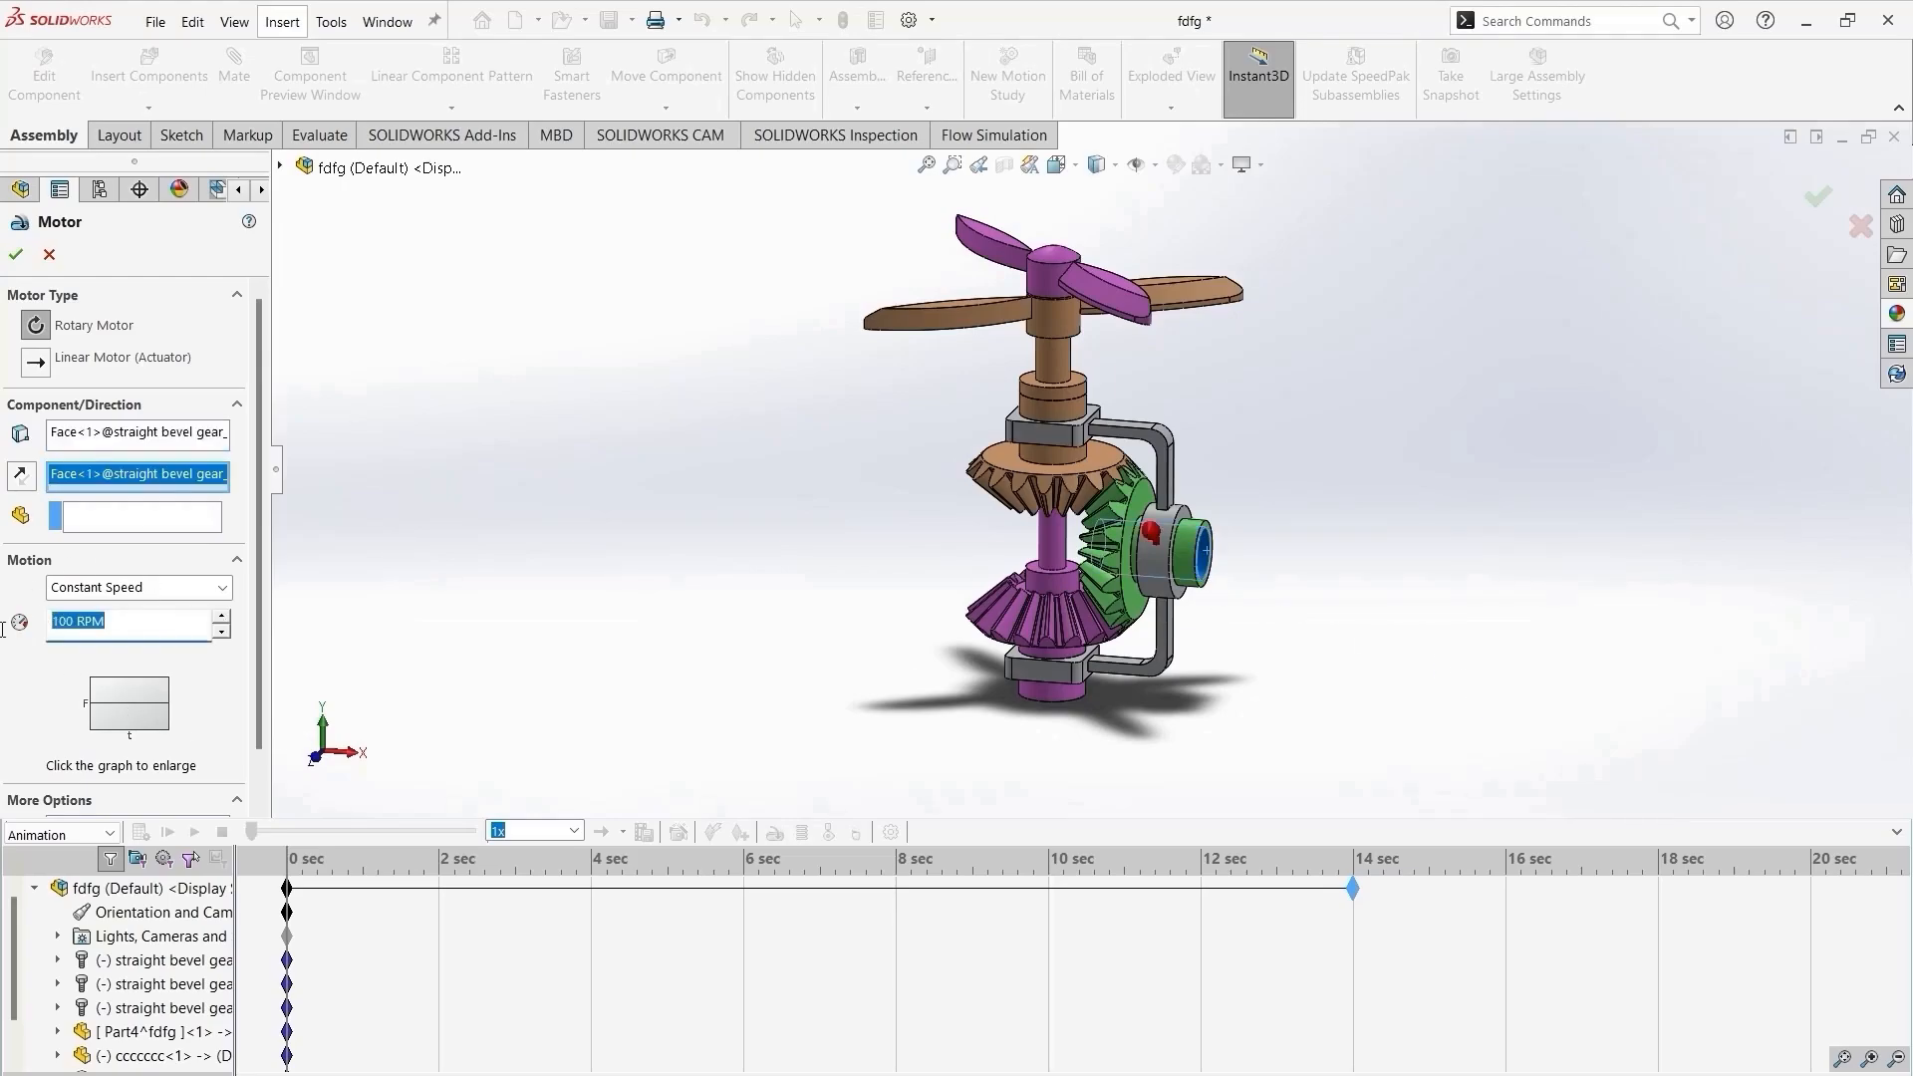
{"action": "type", "text": "15"}
{"action": "left_click", "coordinate": [26, 257]}
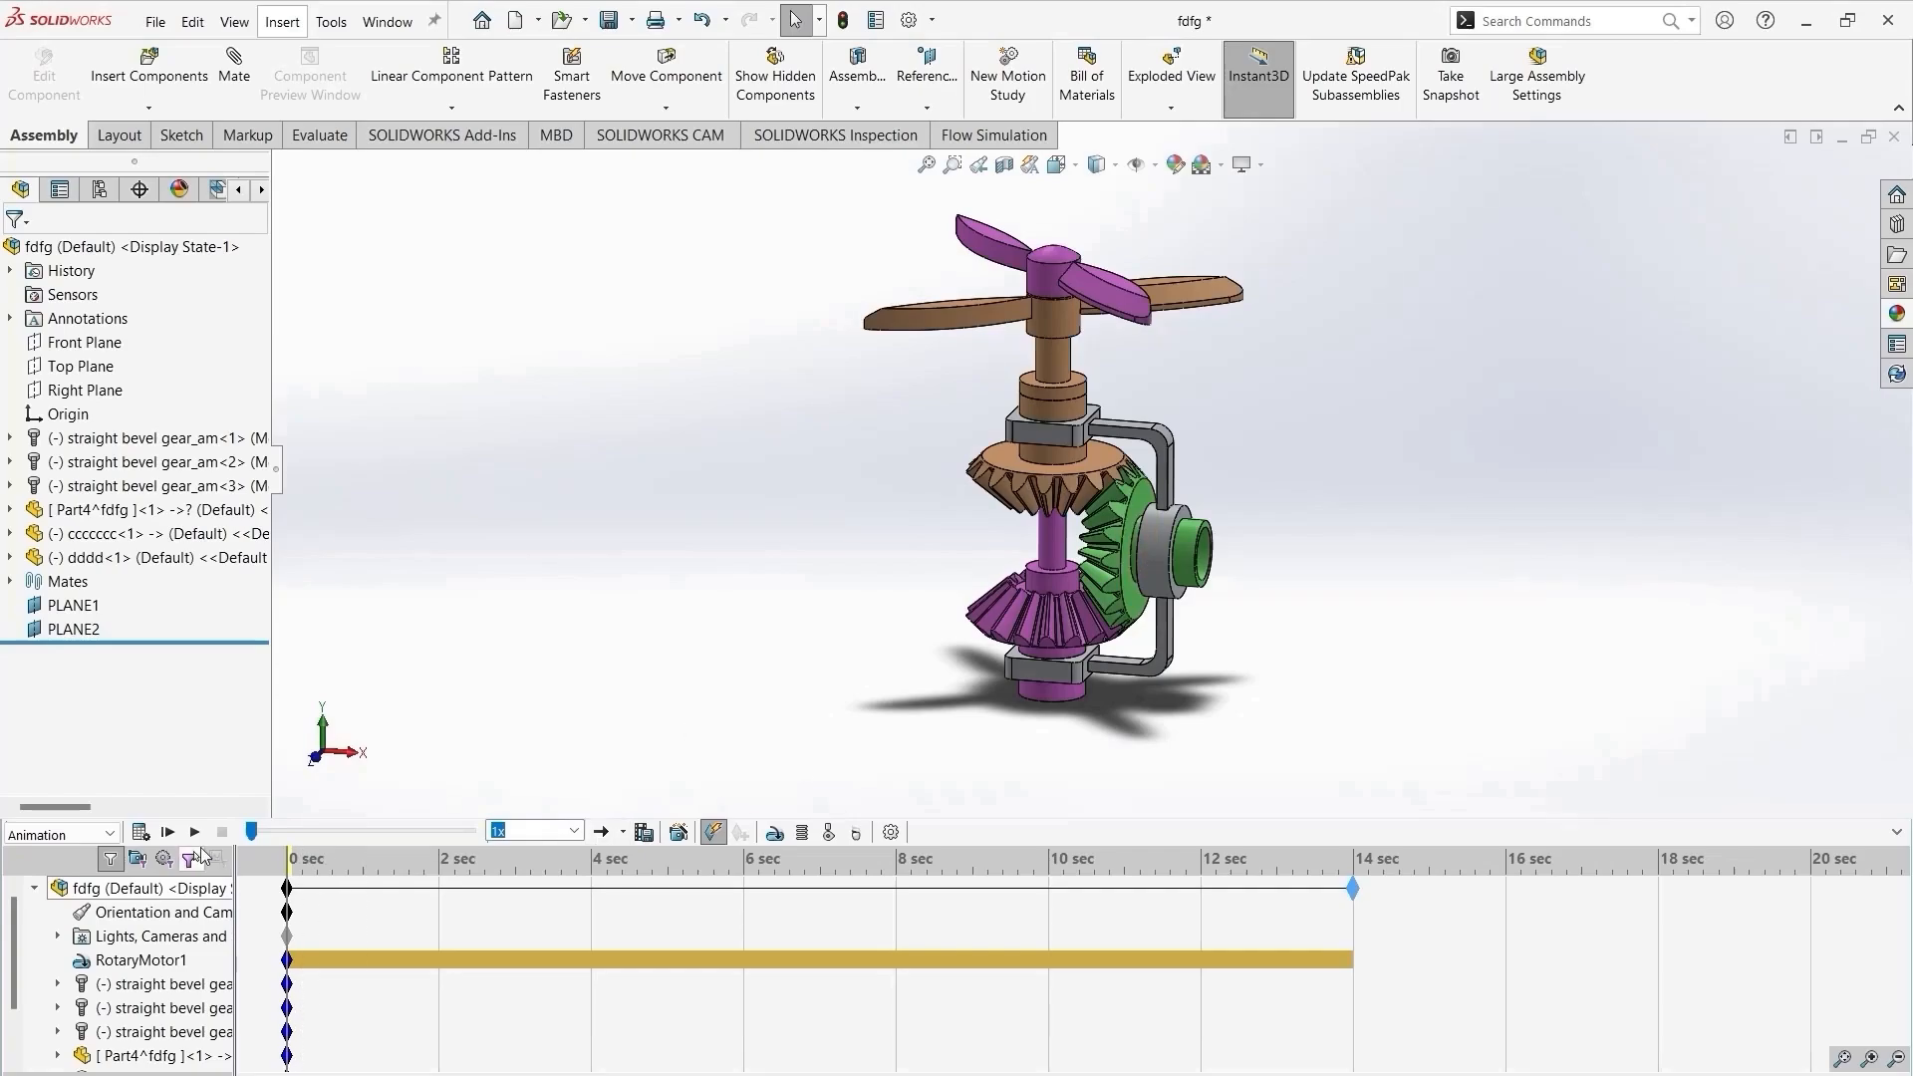
Calculate the motion study and play the animation.
{"action": "left_click", "coordinate": [142, 833]}
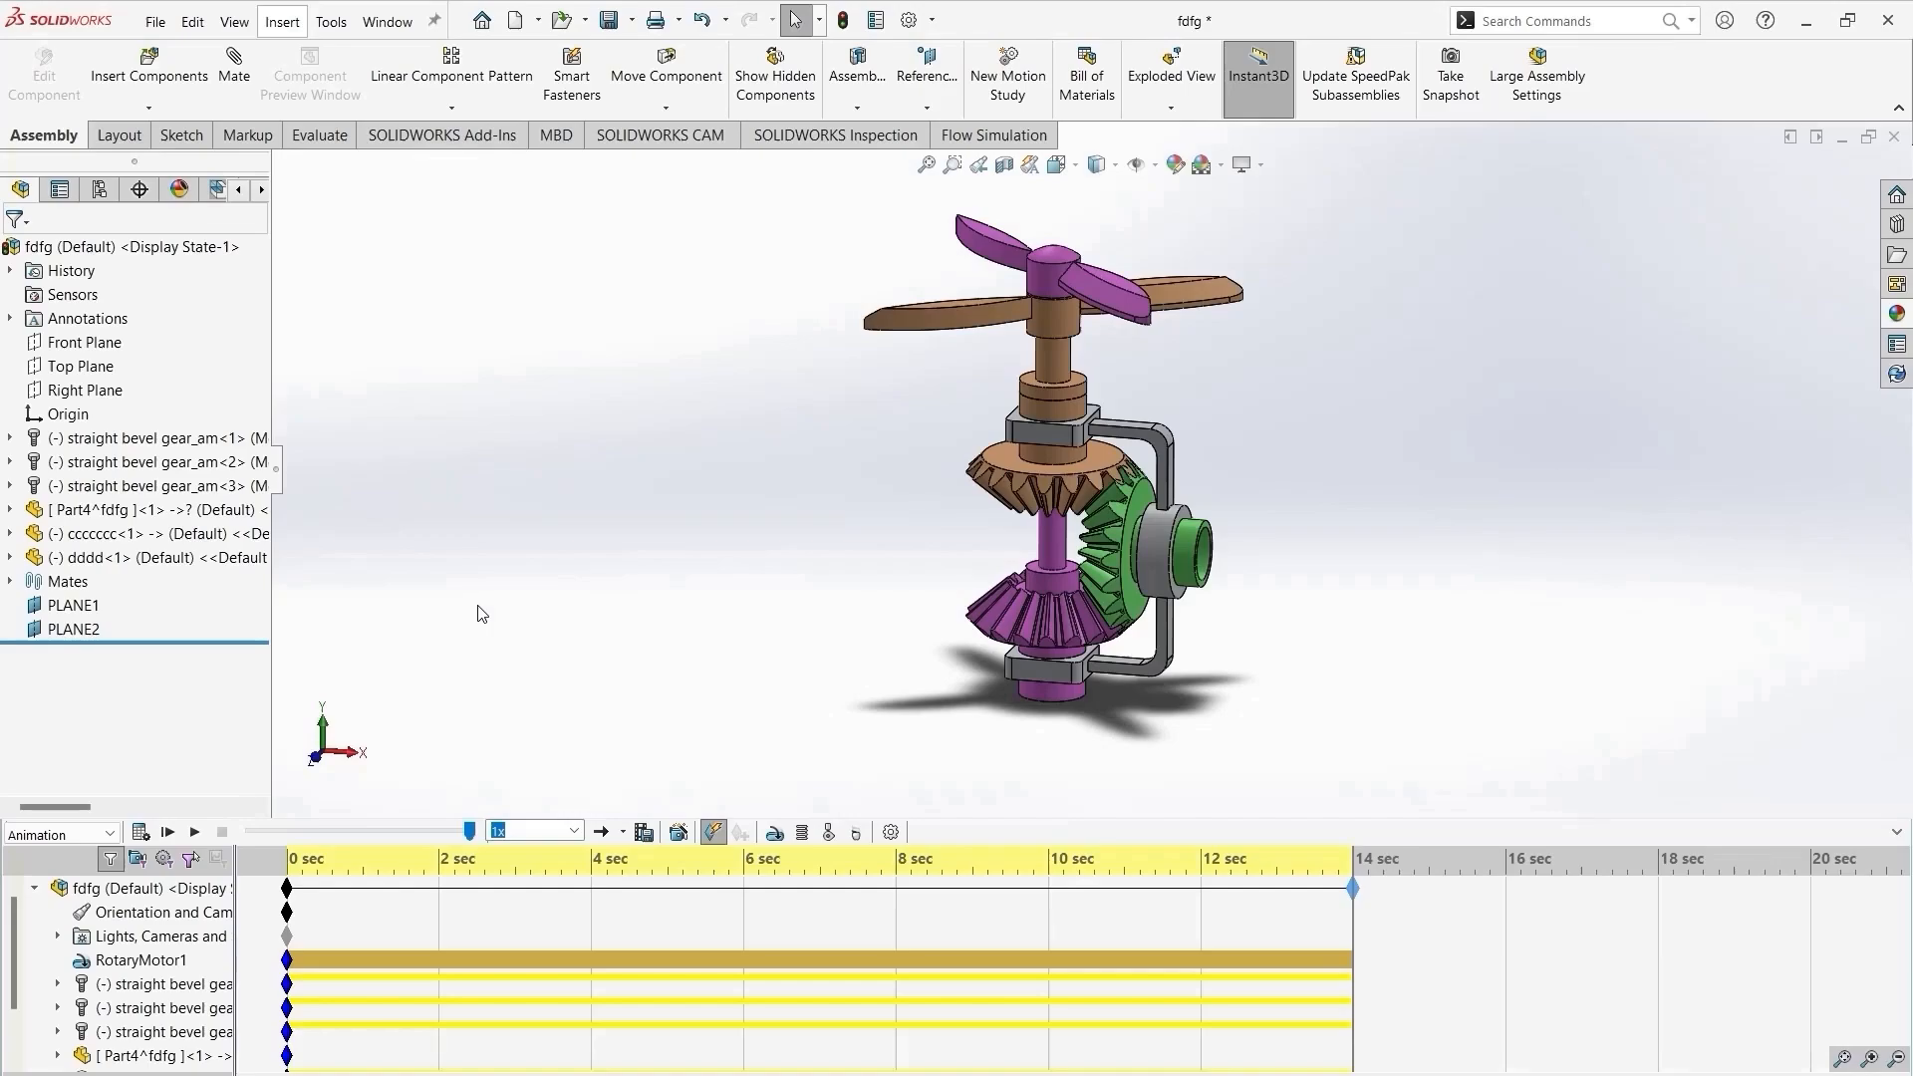
{"action": "left_click", "coordinate": [194, 833]}
{"action": "left_click", "coordinate": [1156, 548]}
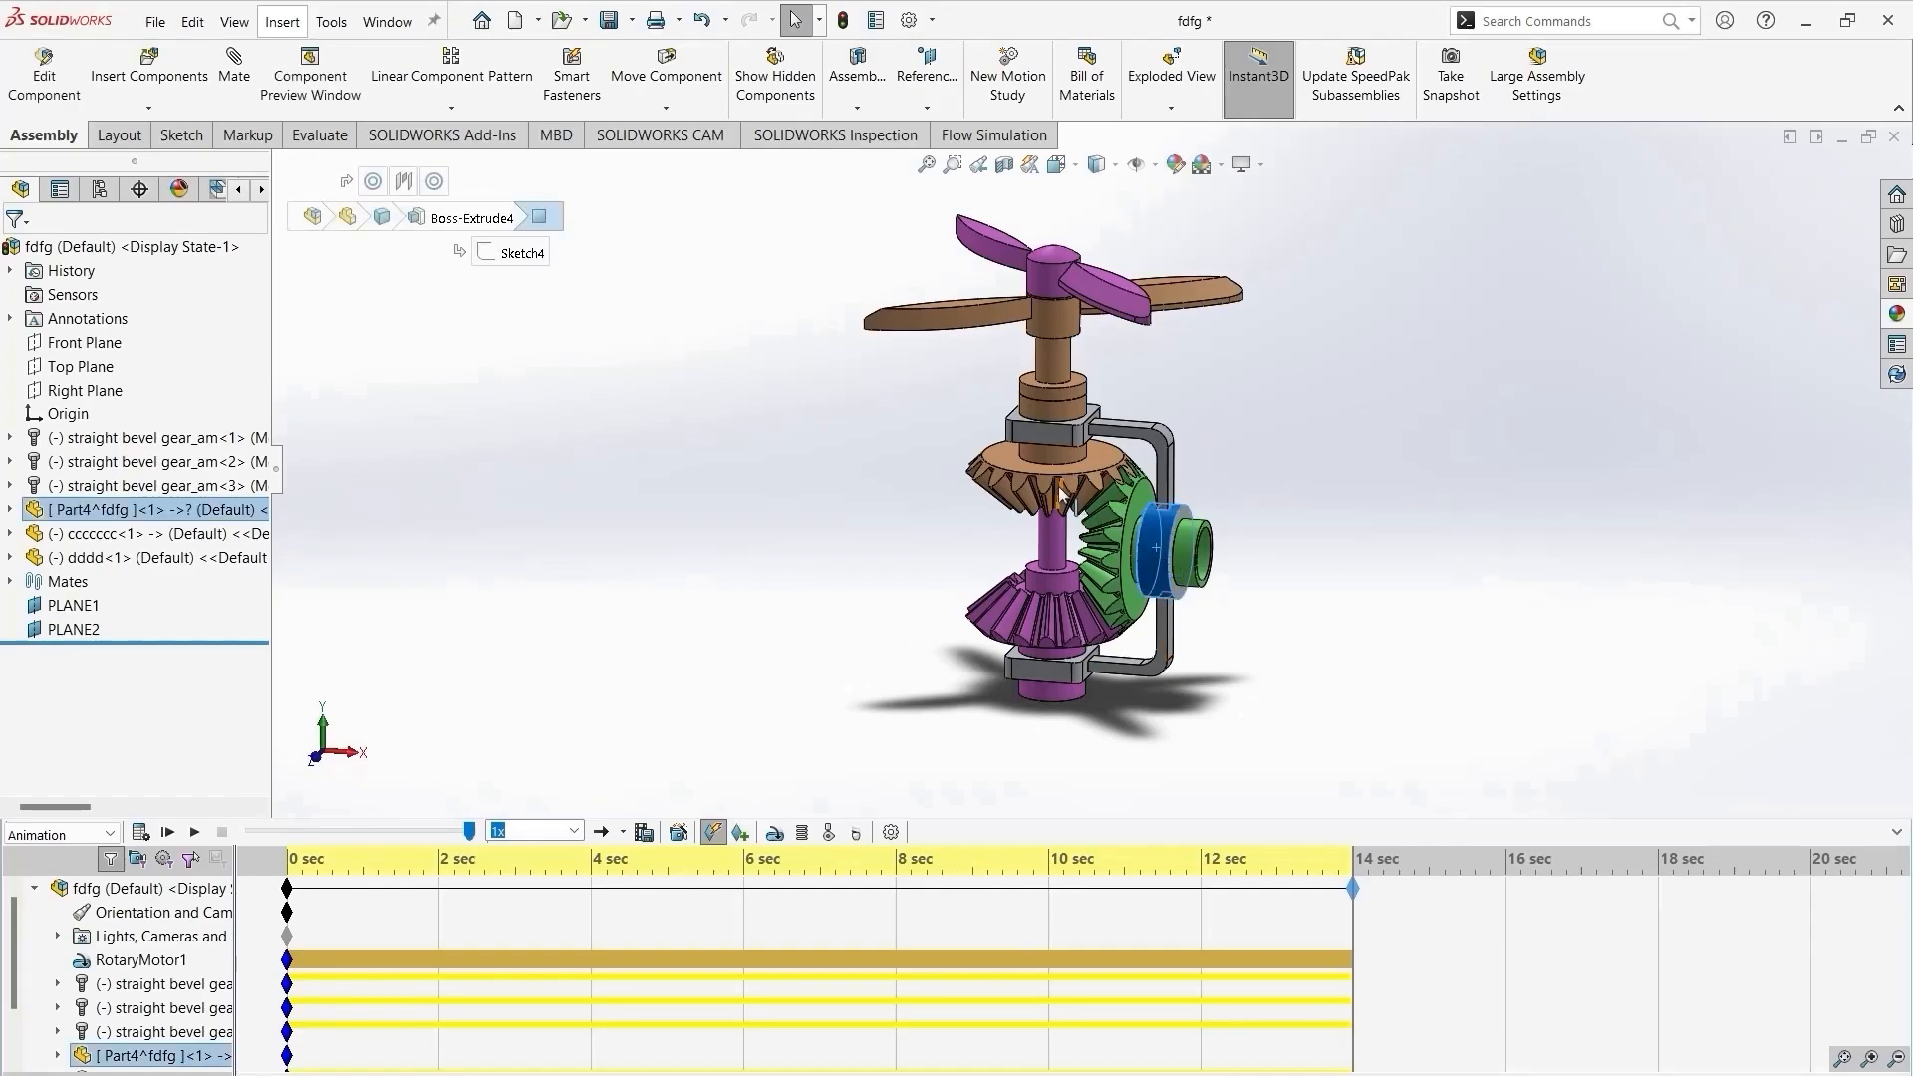
{"action": "left_click", "coordinate": [721, 573]}
{"action": "left_click", "coordinate": [1051, 327]}
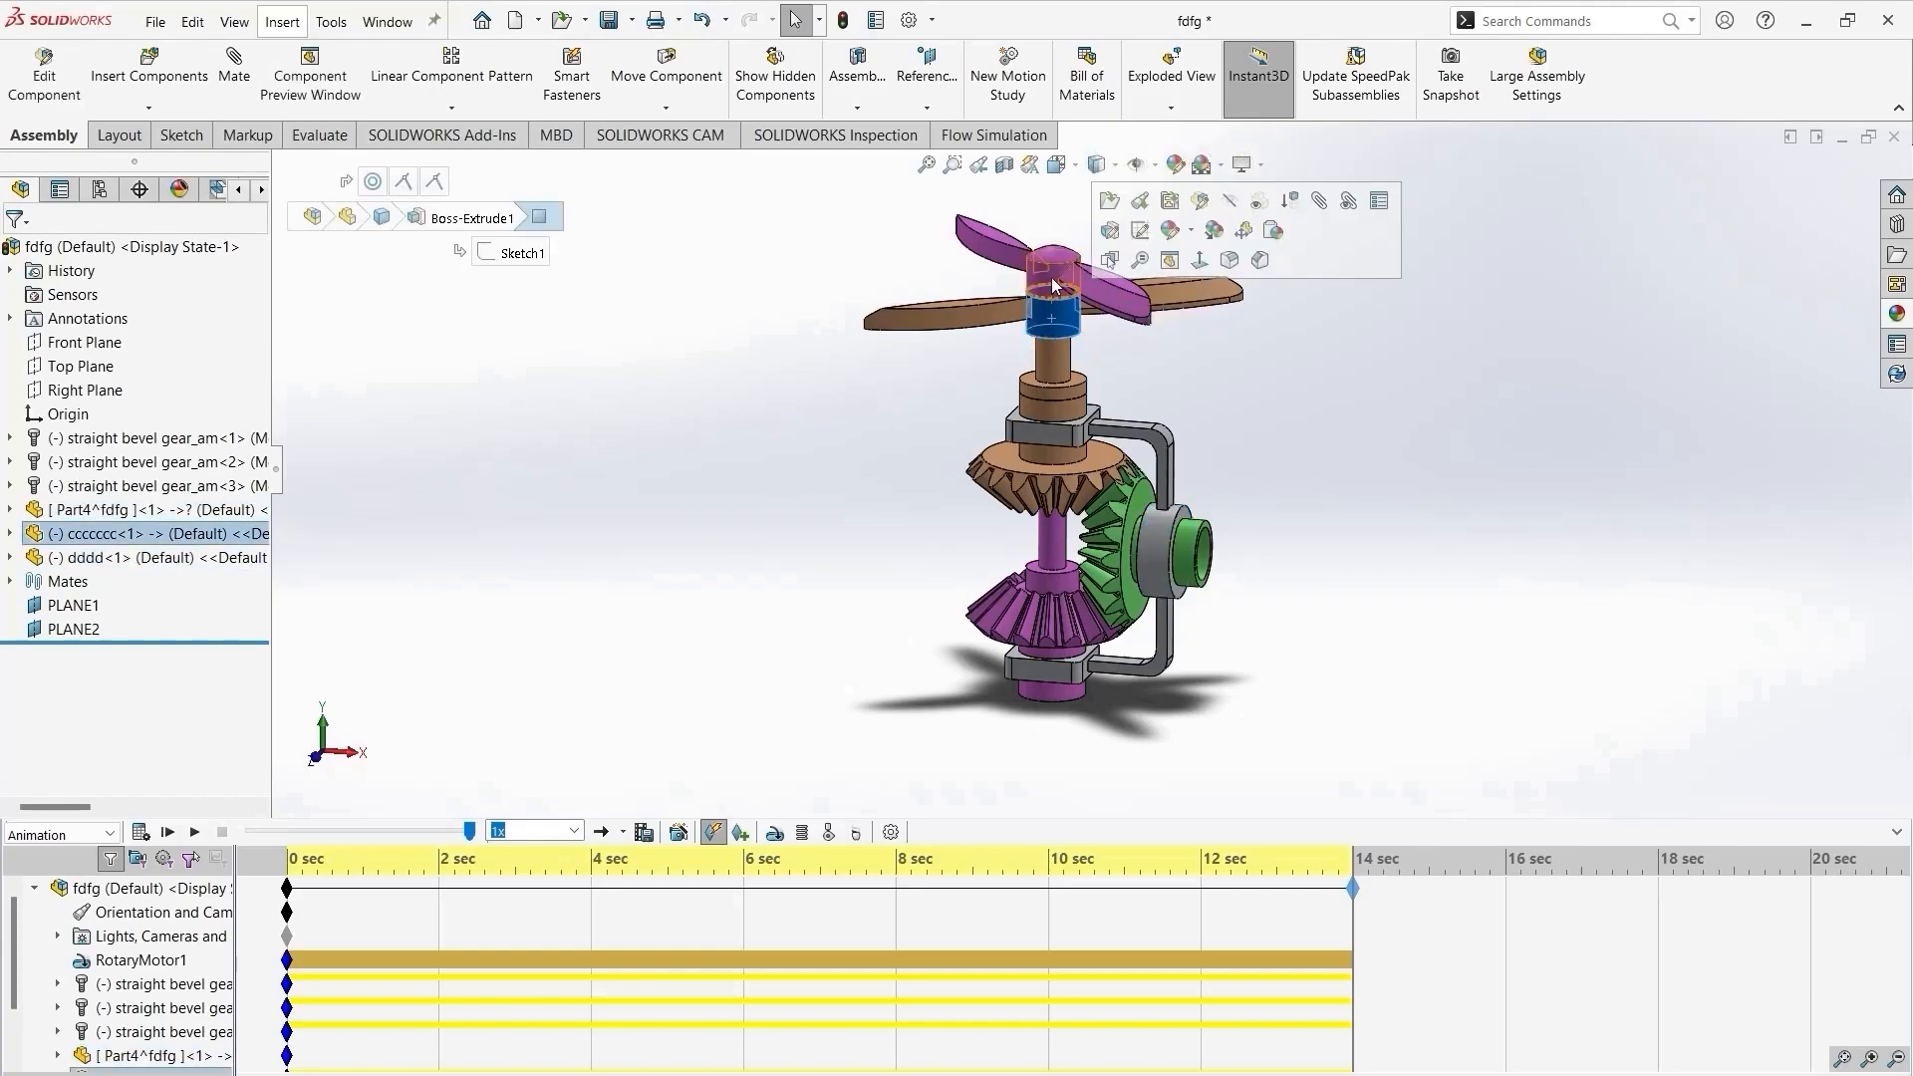
{"action": "left_click", "coordinate": [1053, 271]}
{"action": "left_click", "coordinate": [1178, 398]}
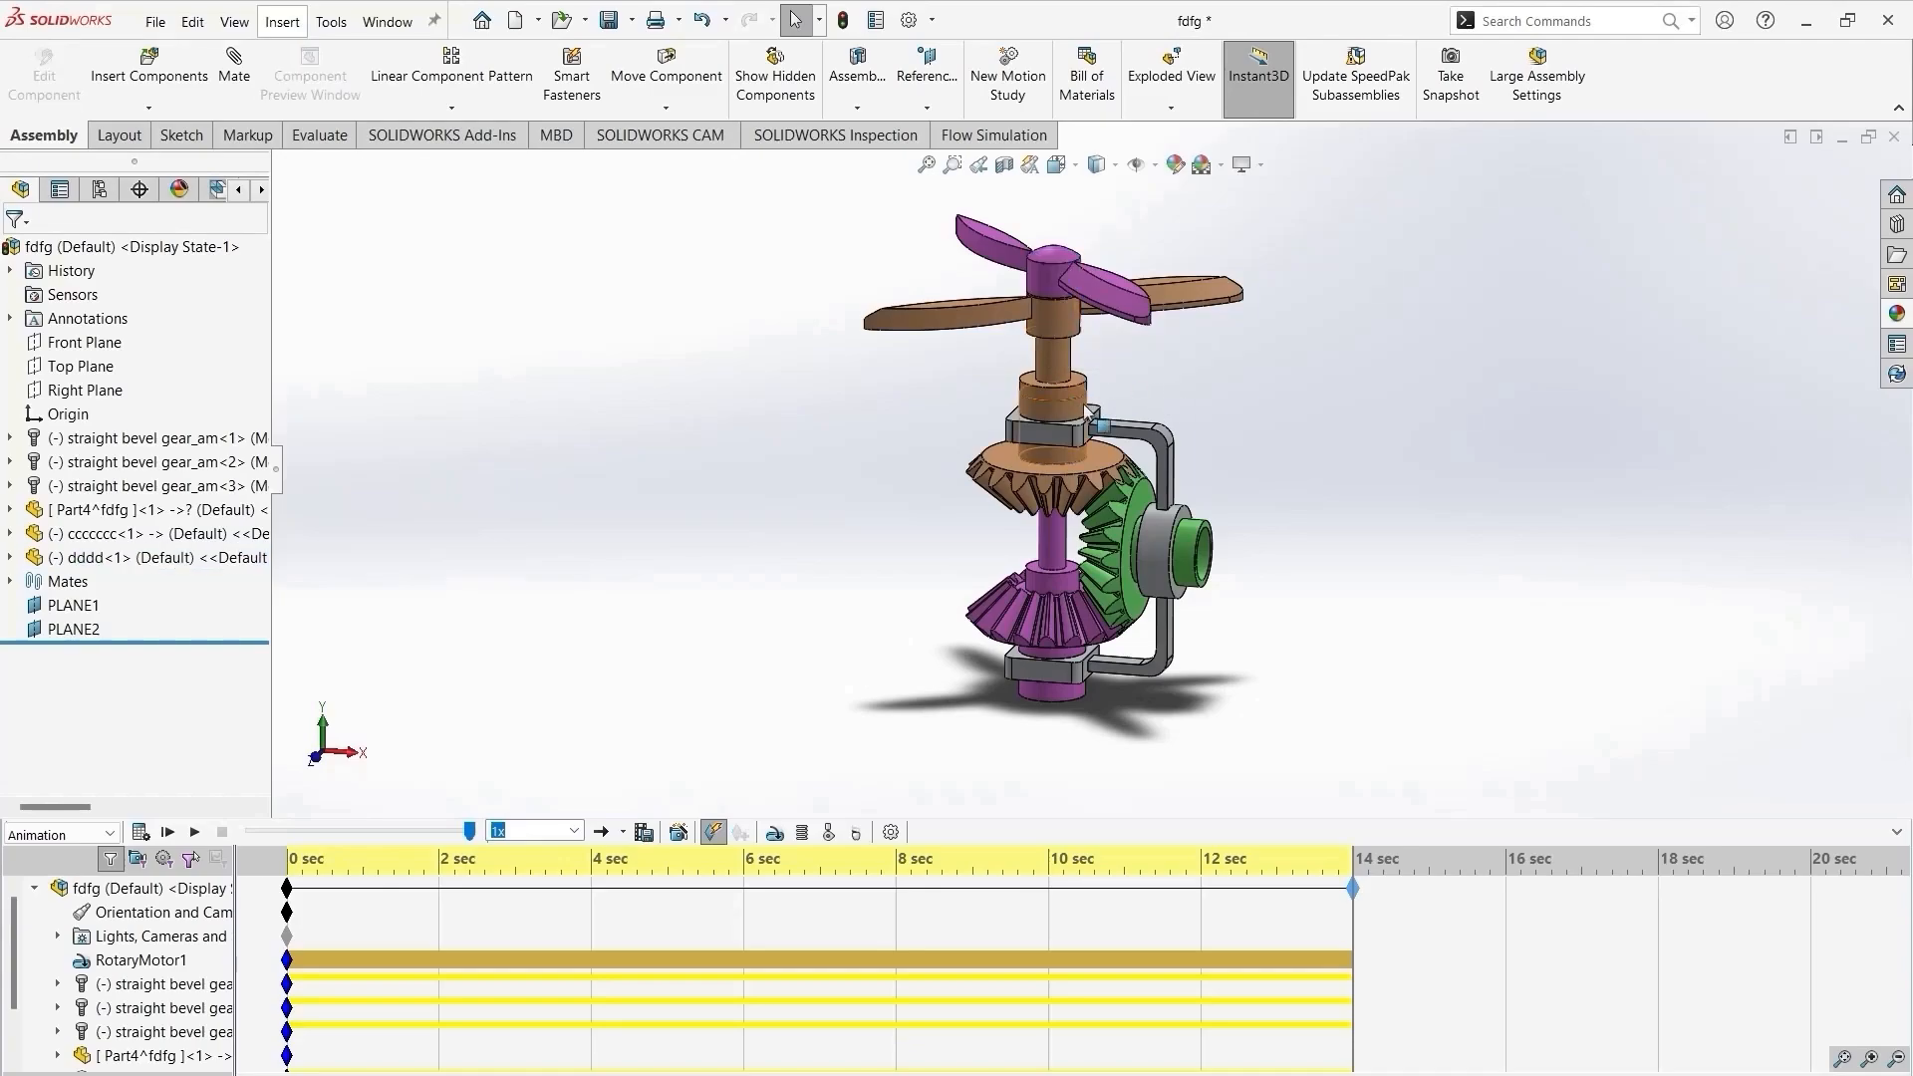
{"action": "left_click", "coordinate": [1066, 411]}
{"action": "key", "text": "Escape"}
{"action": "left_click", "coordinate": [99, 1074]}
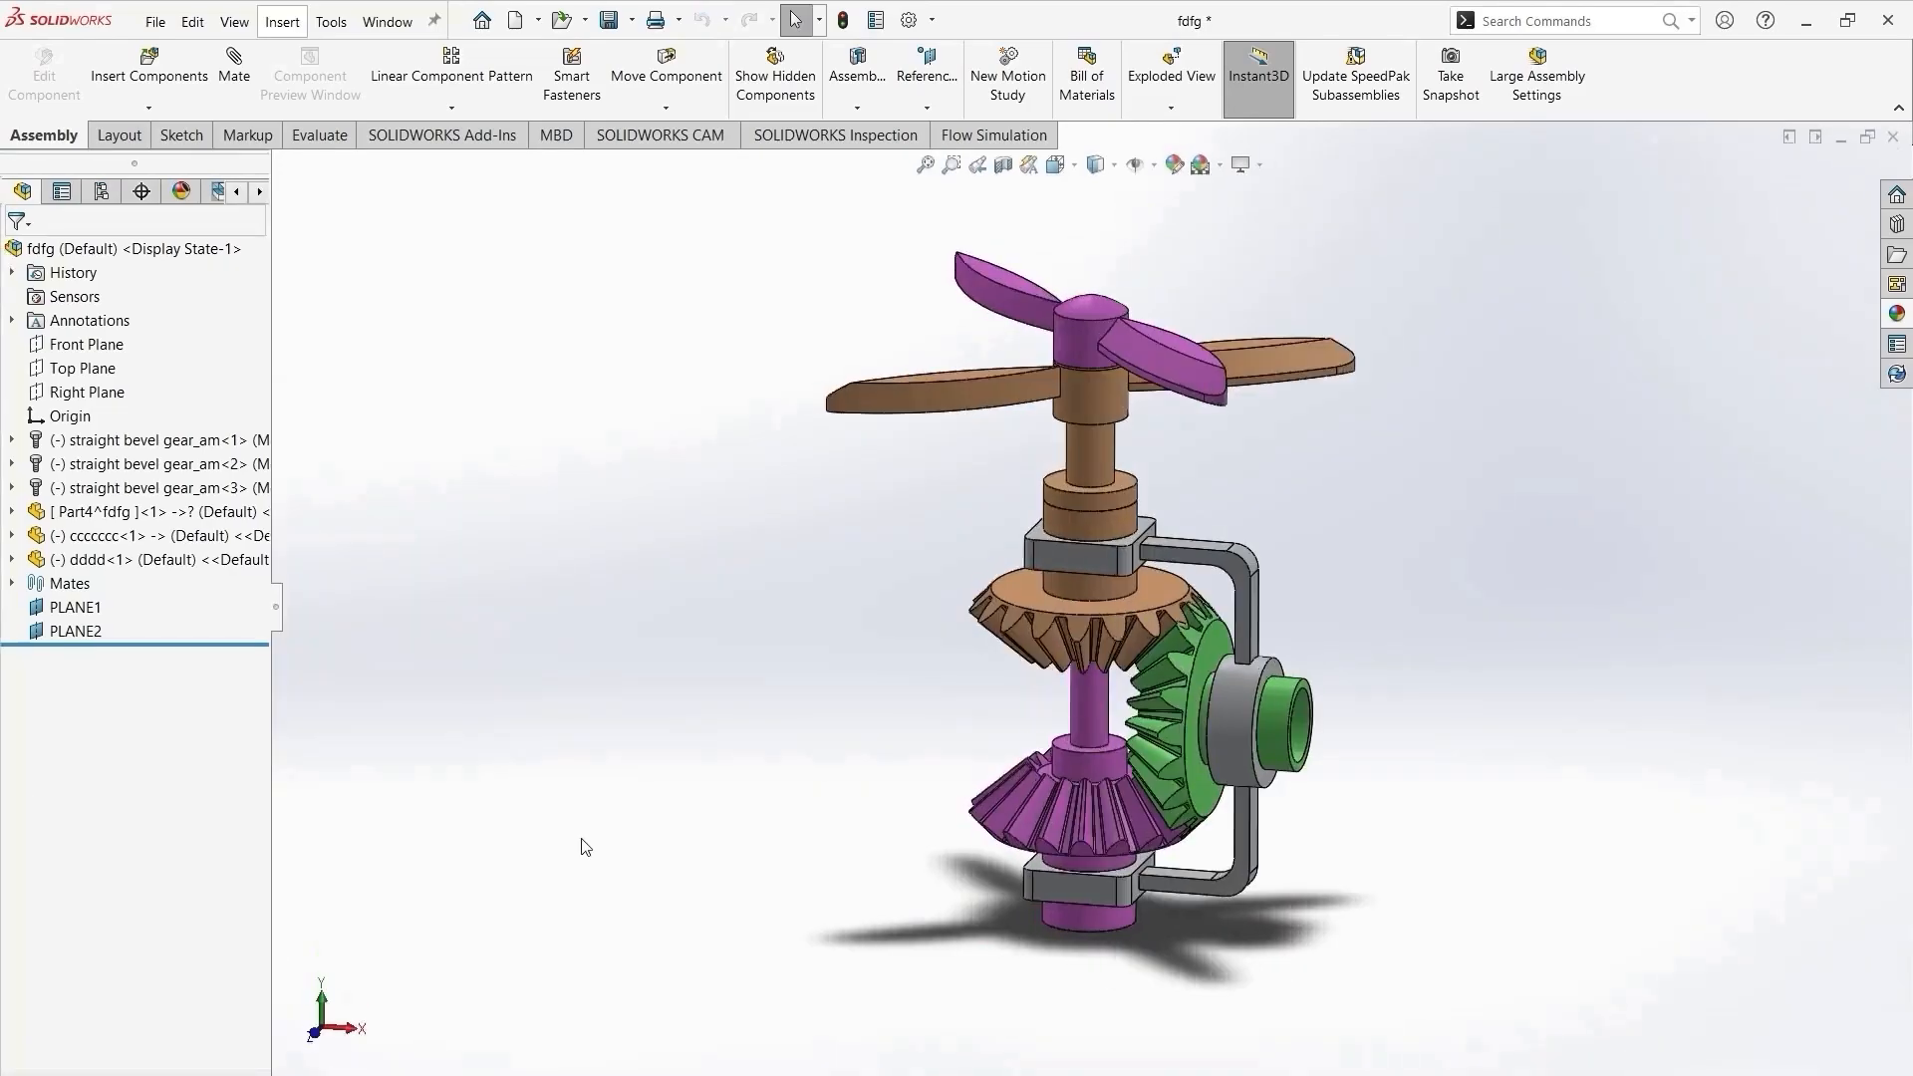
{"action": "left_click", "coordinate": [219, 1074]}
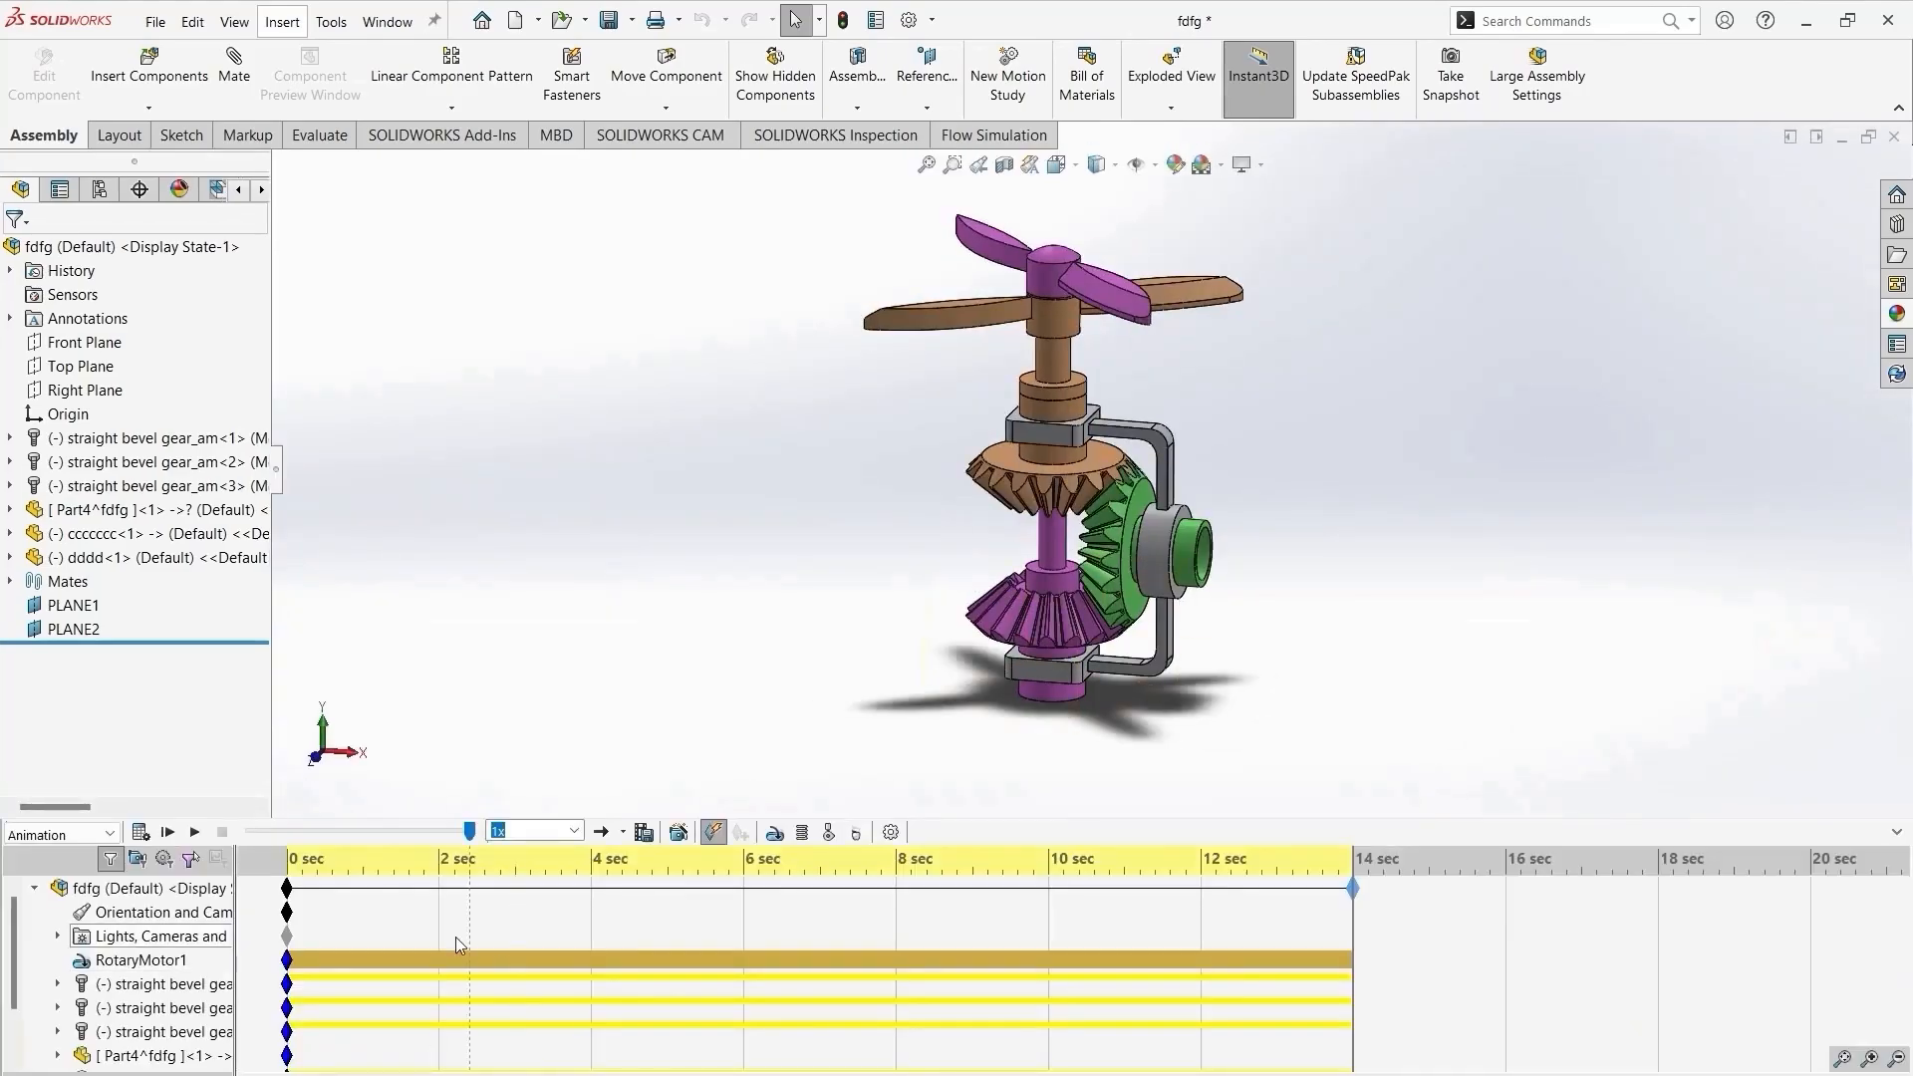
Export the entire animation as fdfg.mp4 with a 16:9 aspect ratio, 1920 by 1080 image size and 40 frames per second.
{"action": "left_click", "coordinate": [653, 837]}
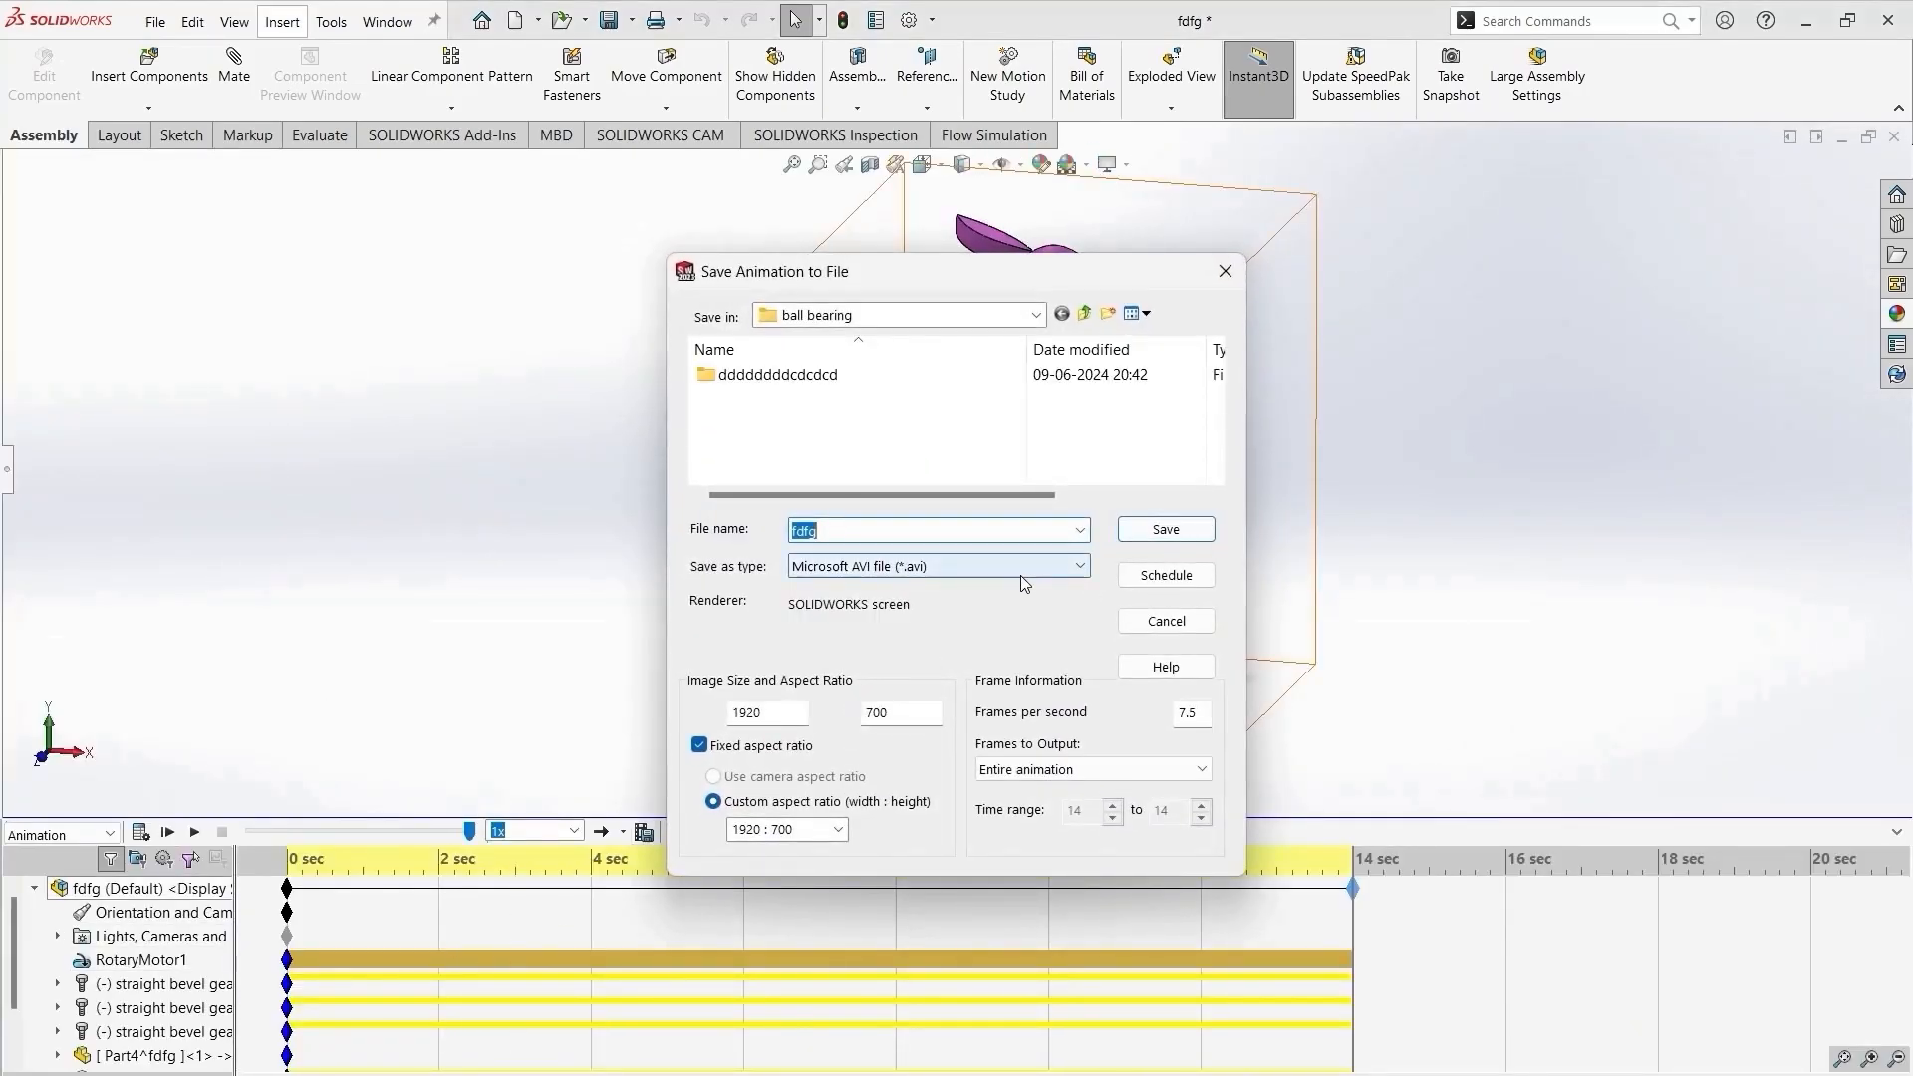
{"action": "left_click", "coordinate": [1024, 566]}
{"action": "left_click", "coordinate": [972, 639]}
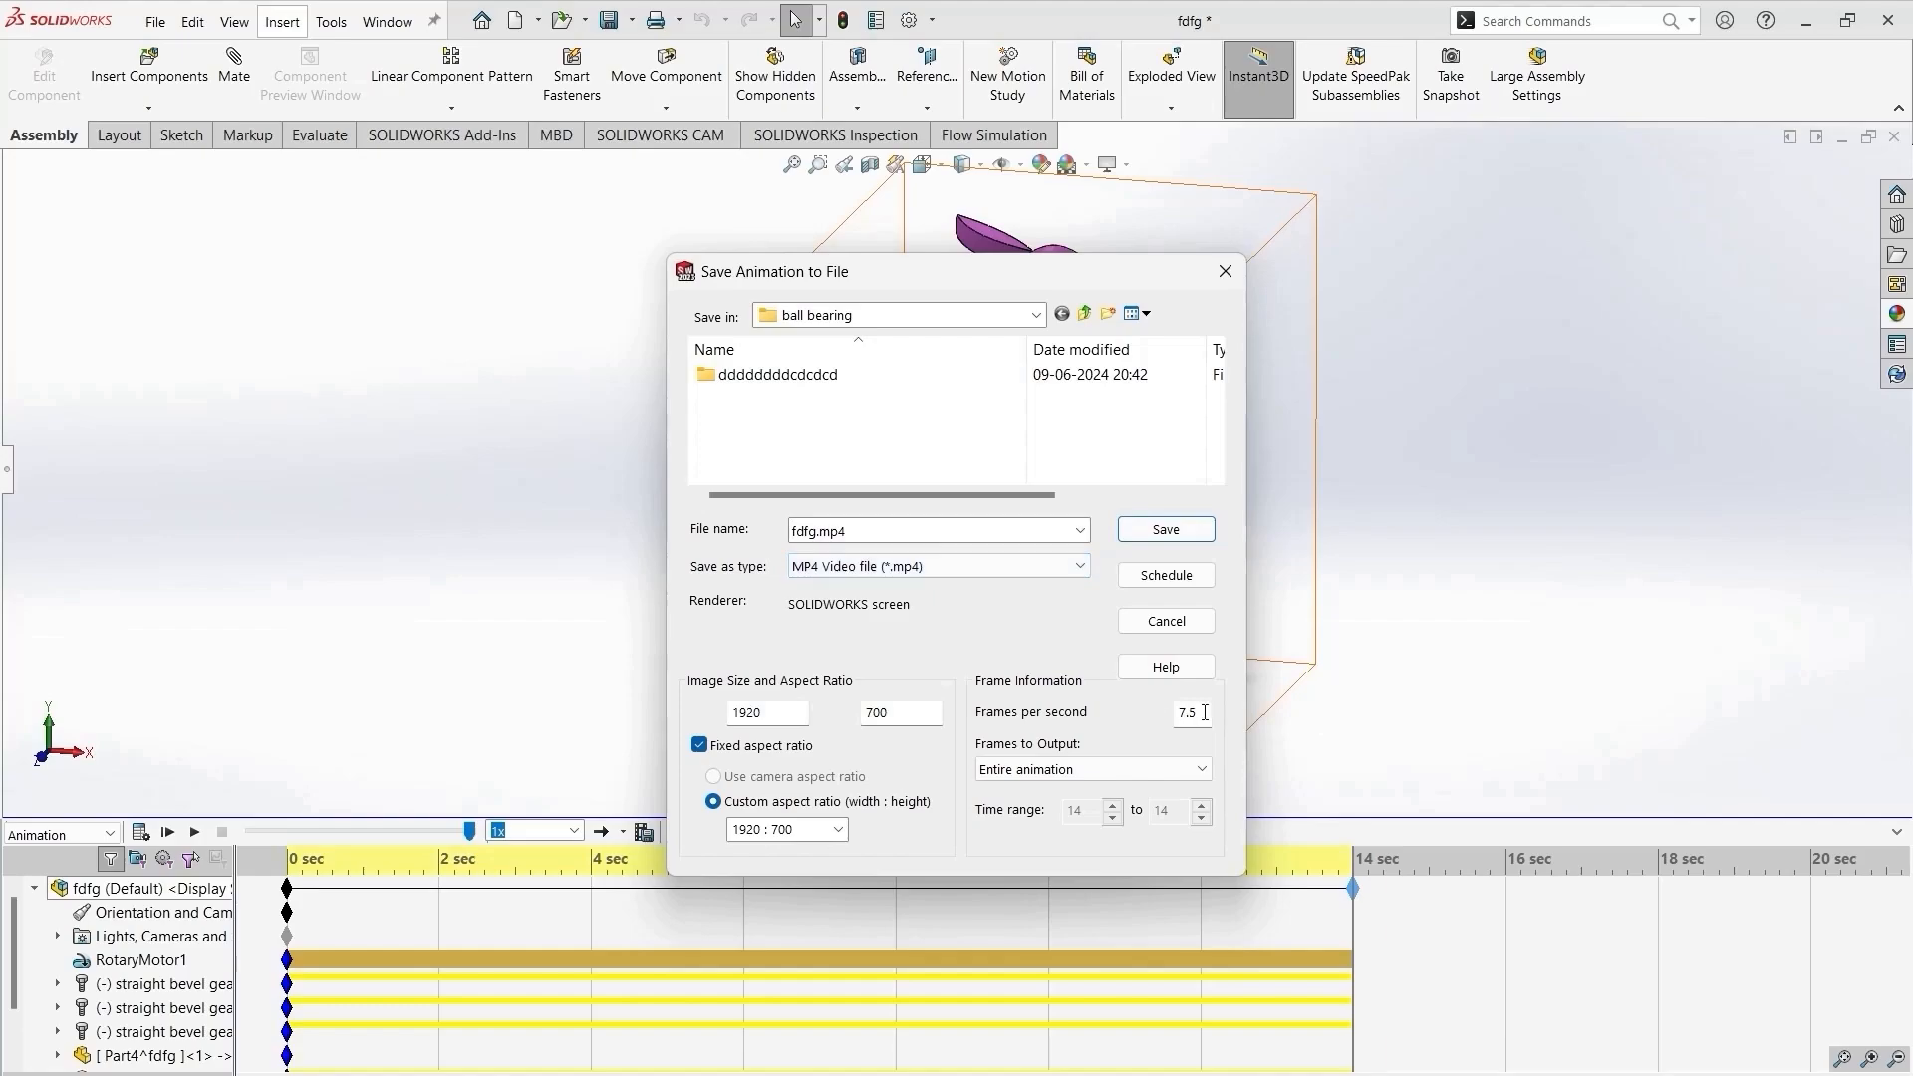
{"action": "left_click", "coordinate": [839, 830]}
{"action": "left_click", "coordinate": [797, 922]}
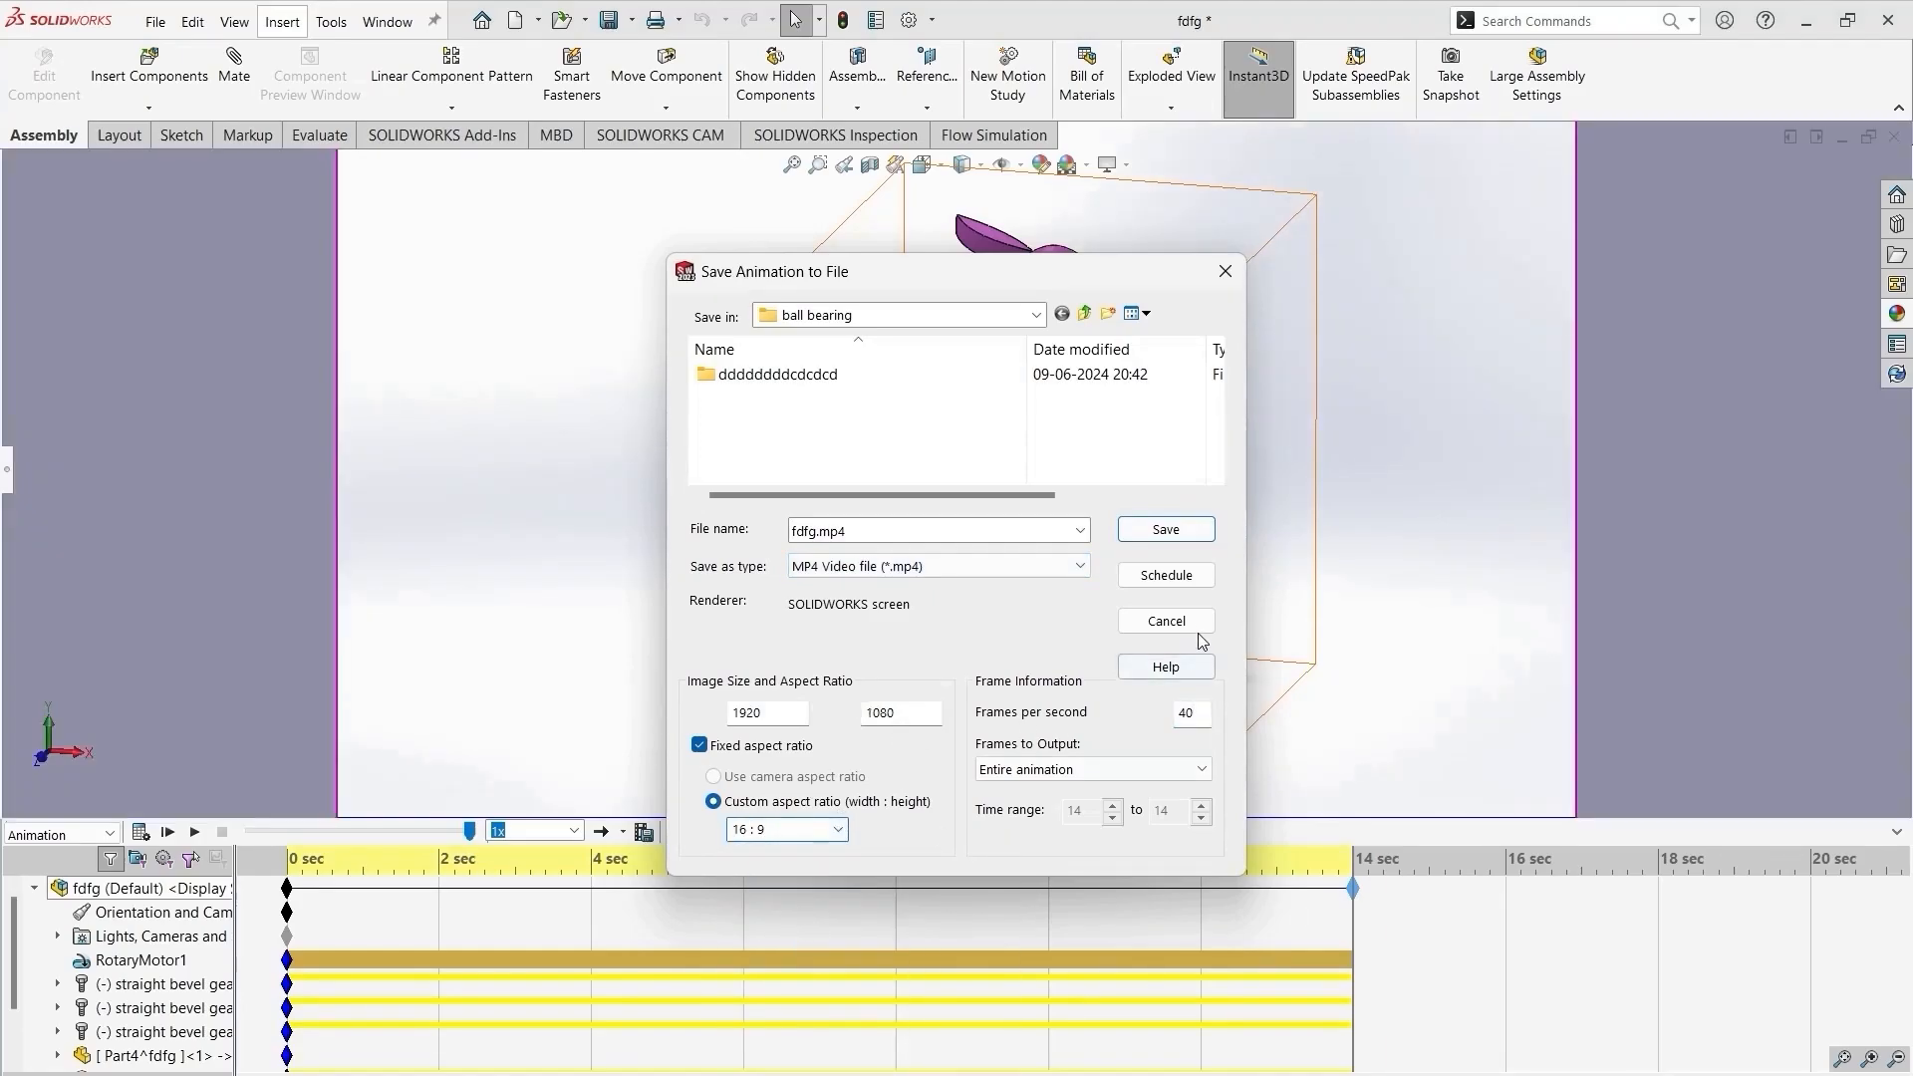
{"action": "left_click", "coordinate": [1196, 539]}
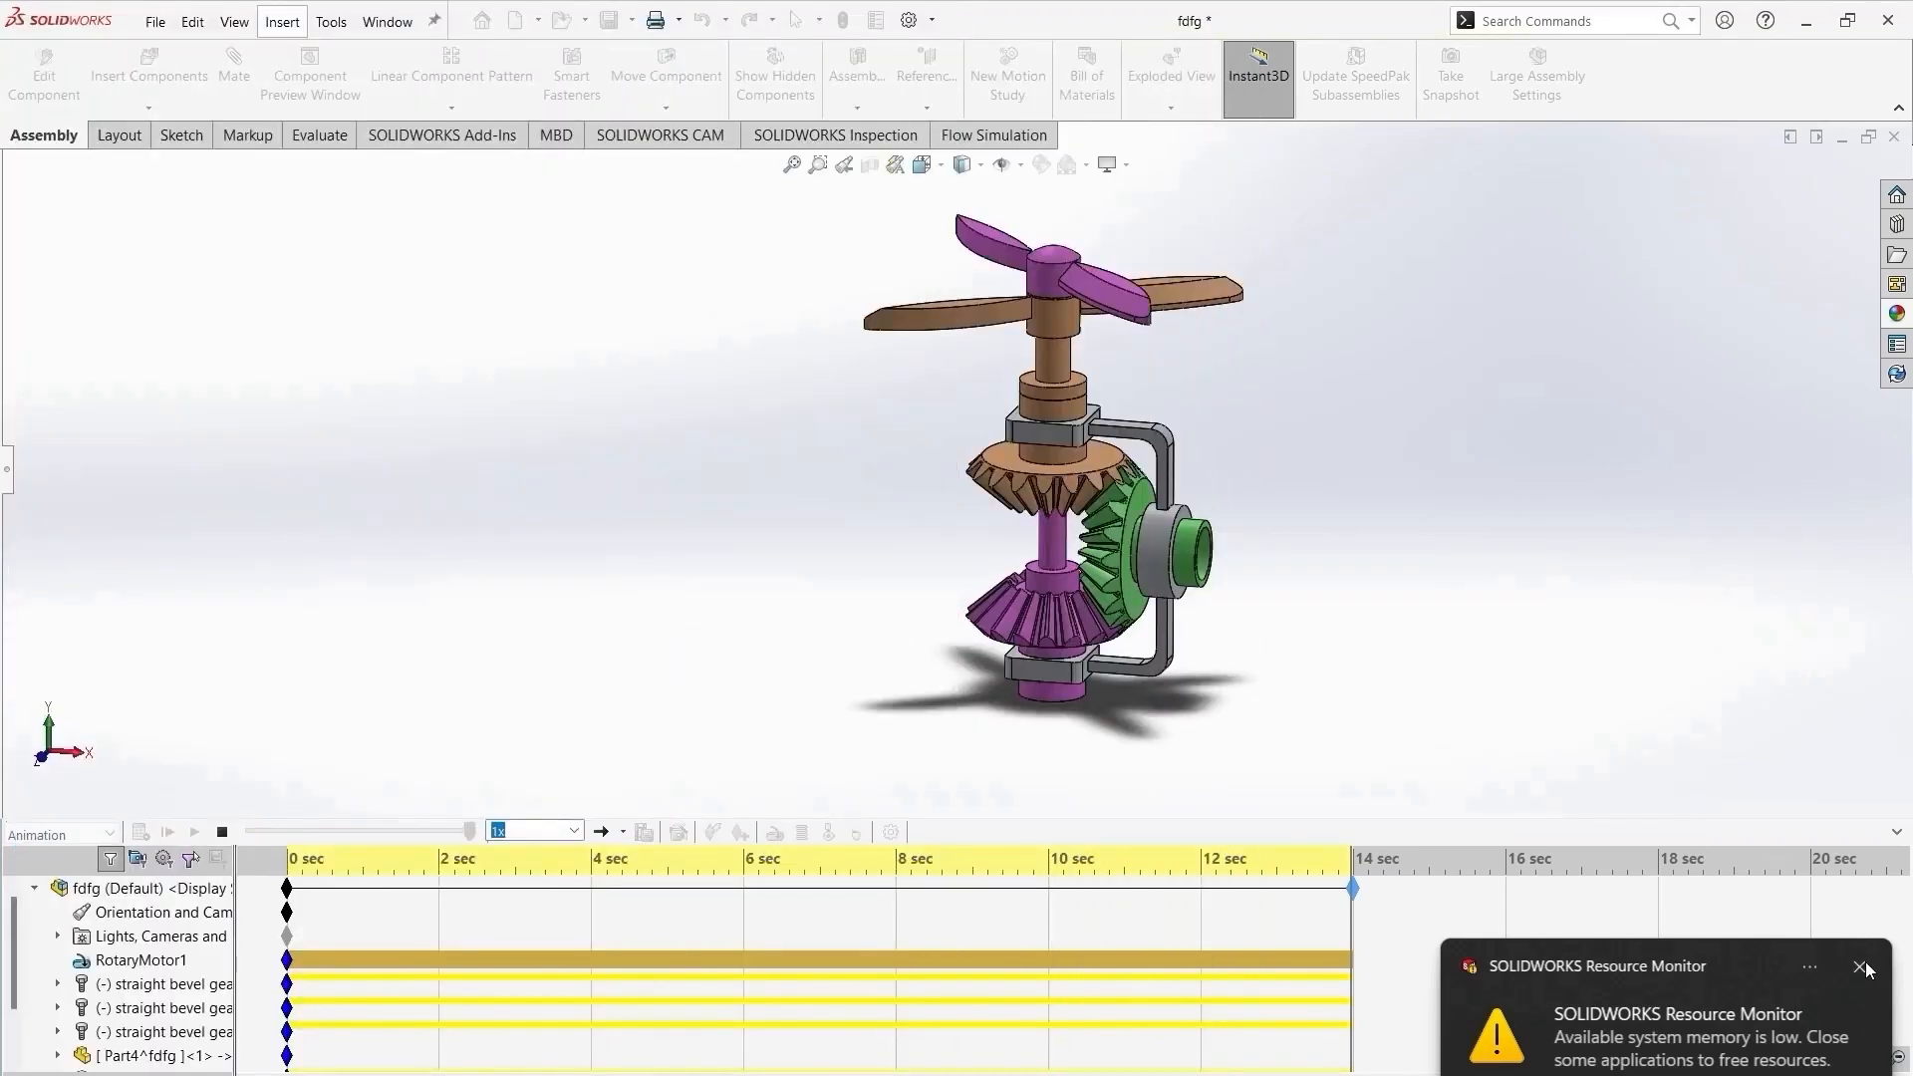
{"action": "left_click", "coordinate": [1860, 967]}
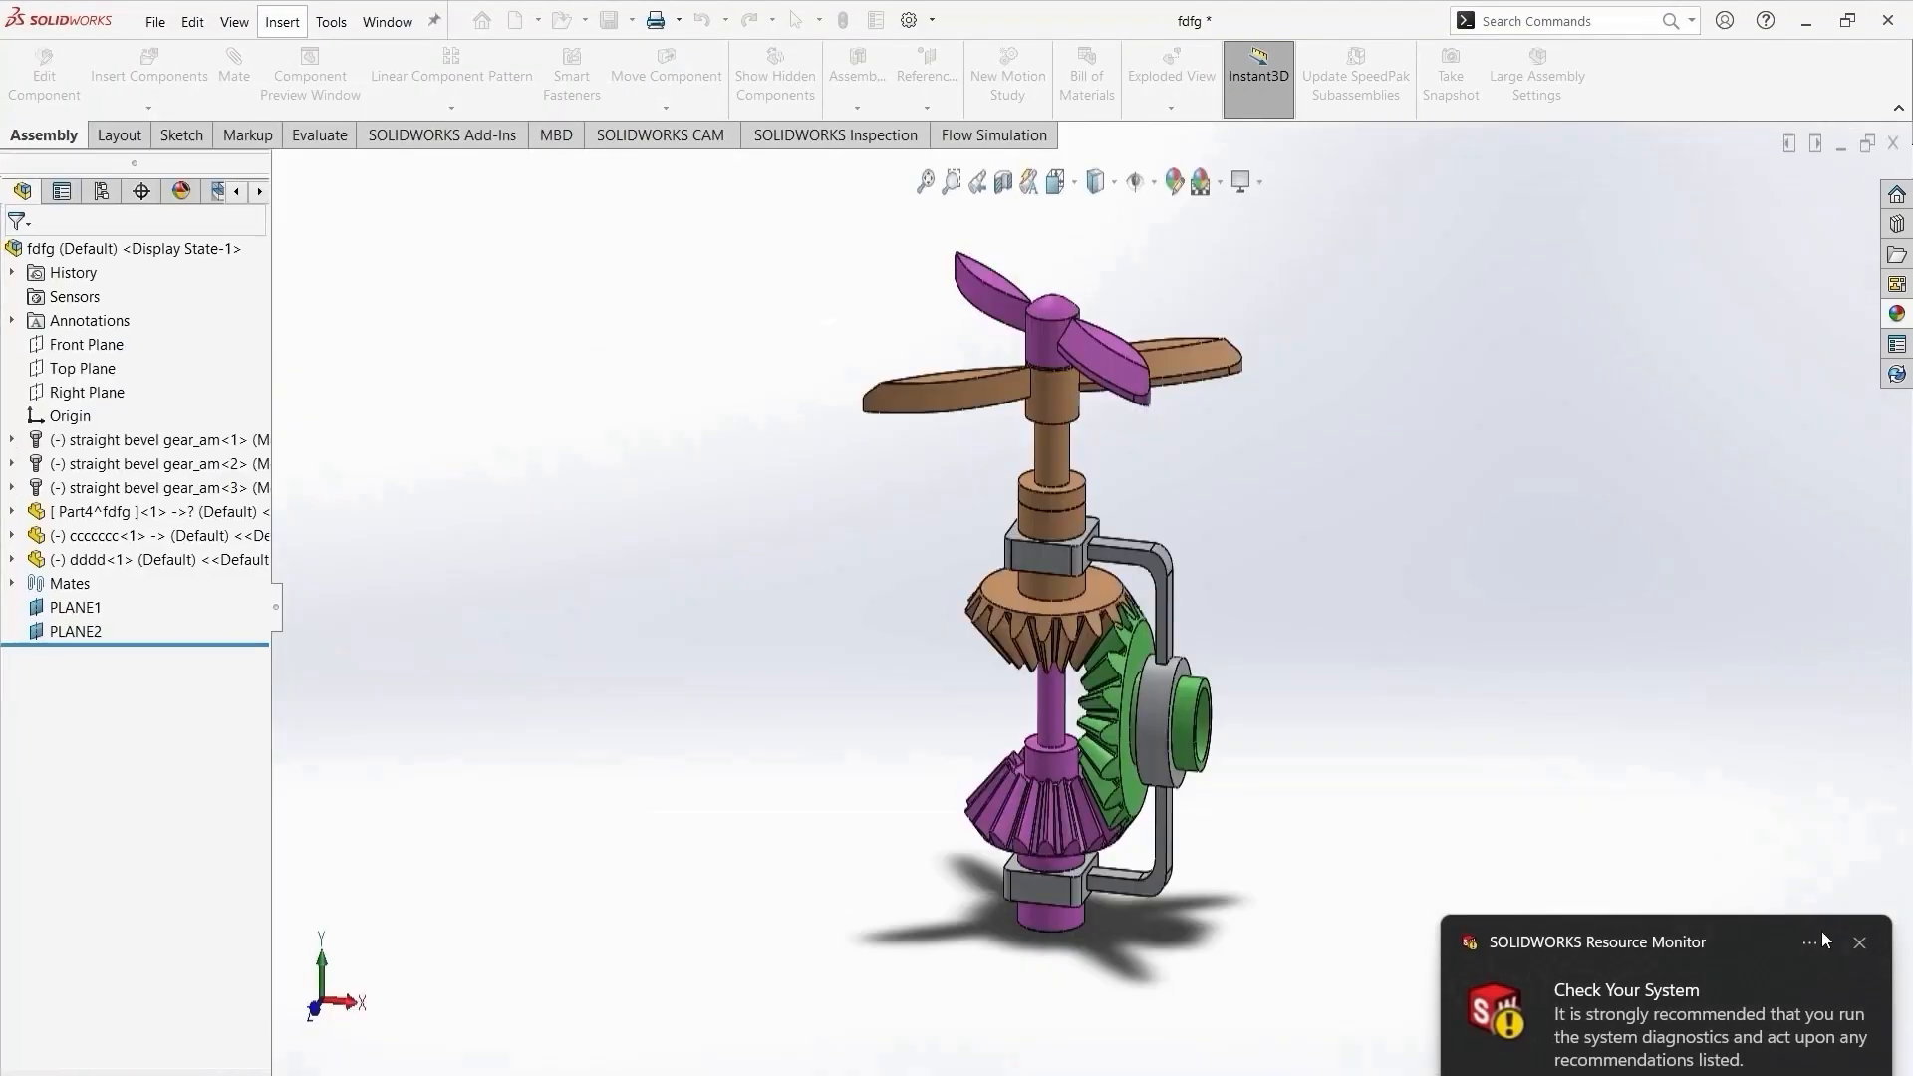
Turn shadows in shaded mode off and back on for the assembly display.
{"action": "left_click", "coordinate": [1261, 167]}
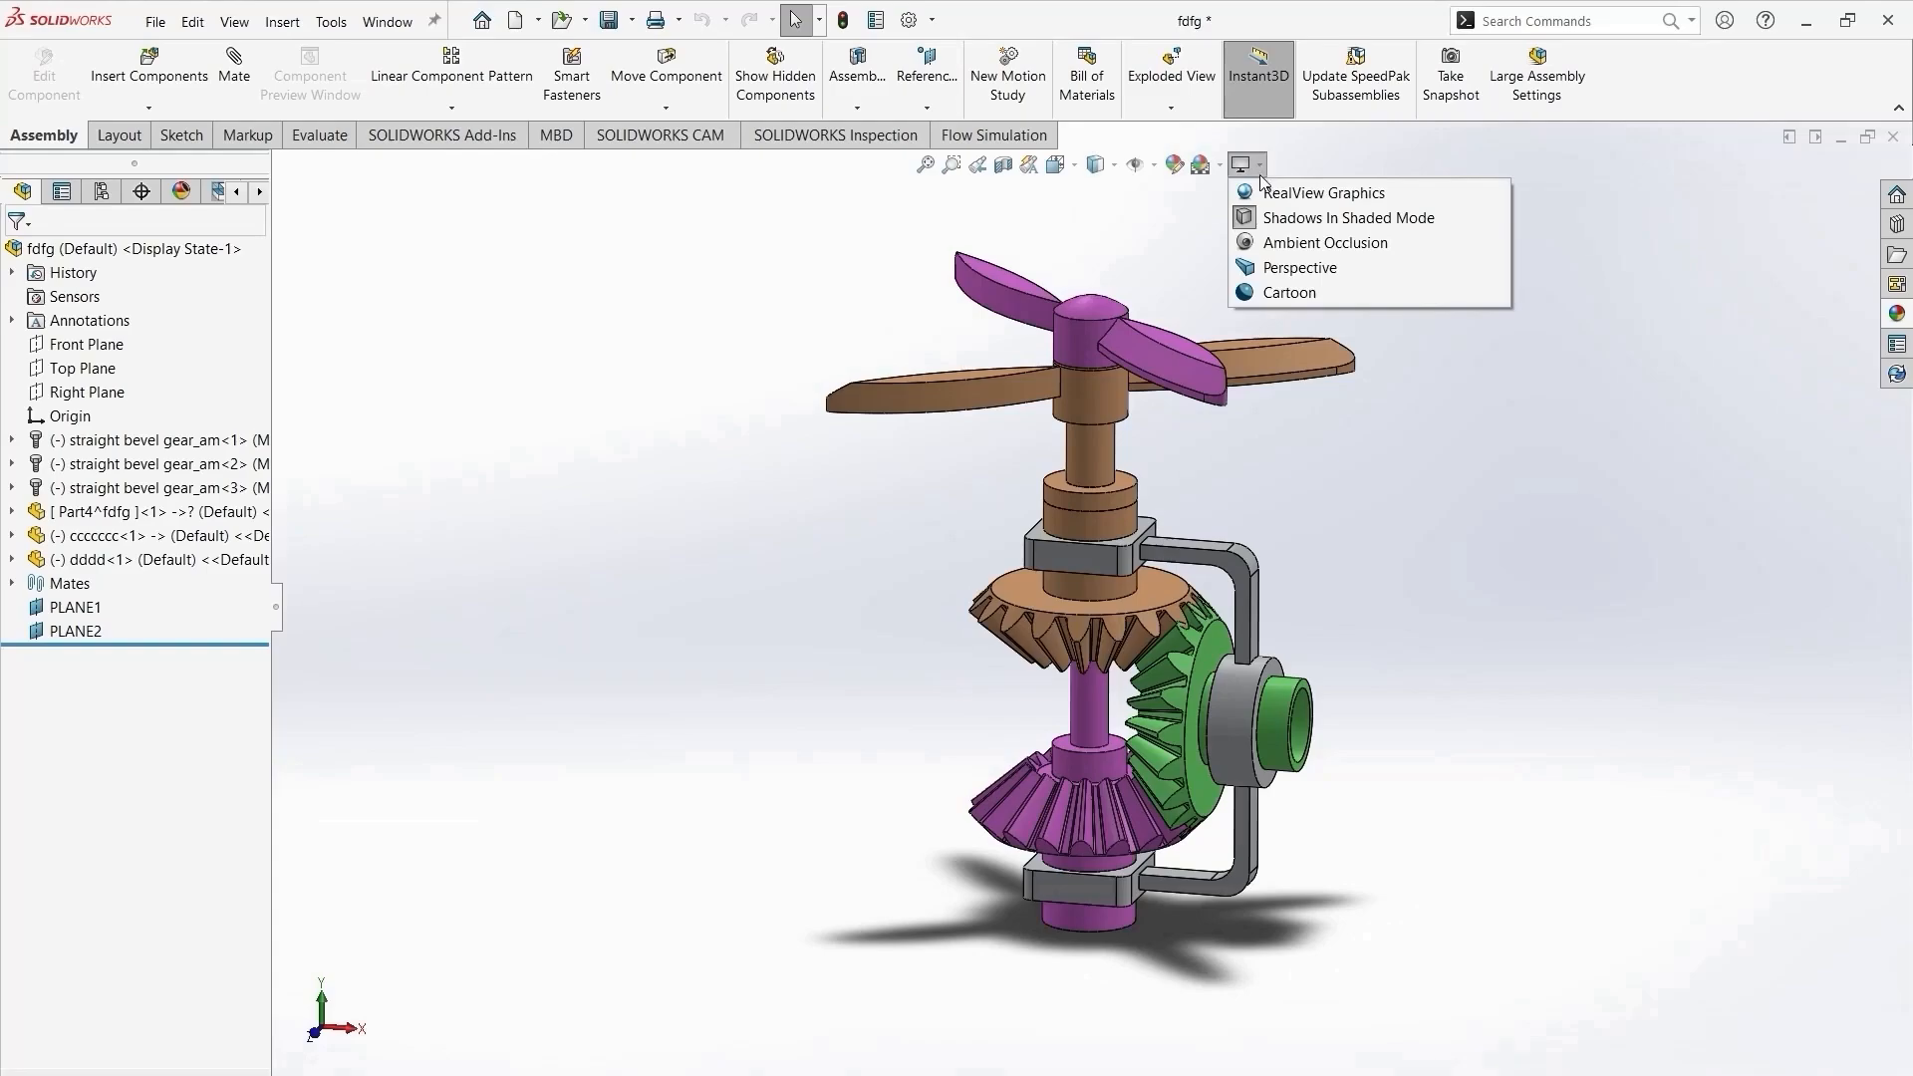
{"action": "left_click", "coordinate": [1283, 215]}
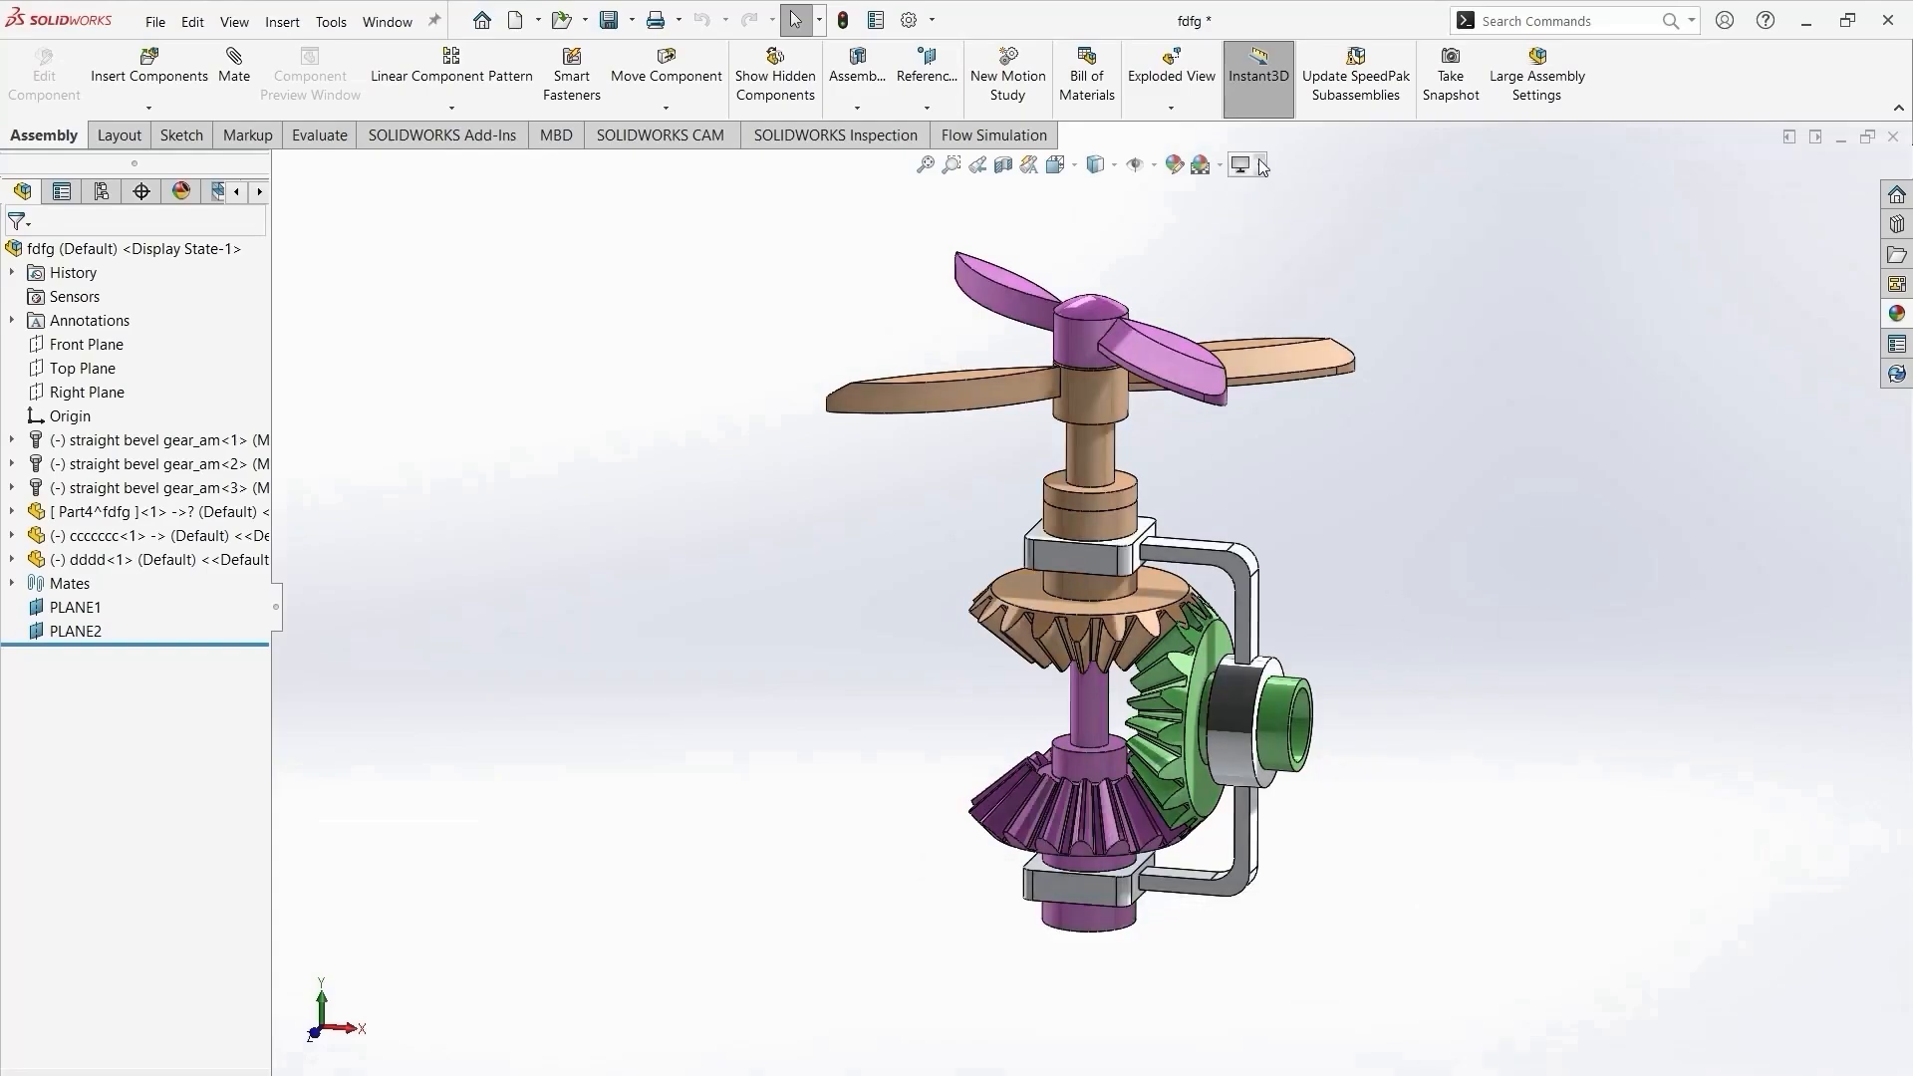
{"action": "left_click", "coordinate": [1260, 166]}
{"action": "left_click", "coordinate": [1278, 218]}
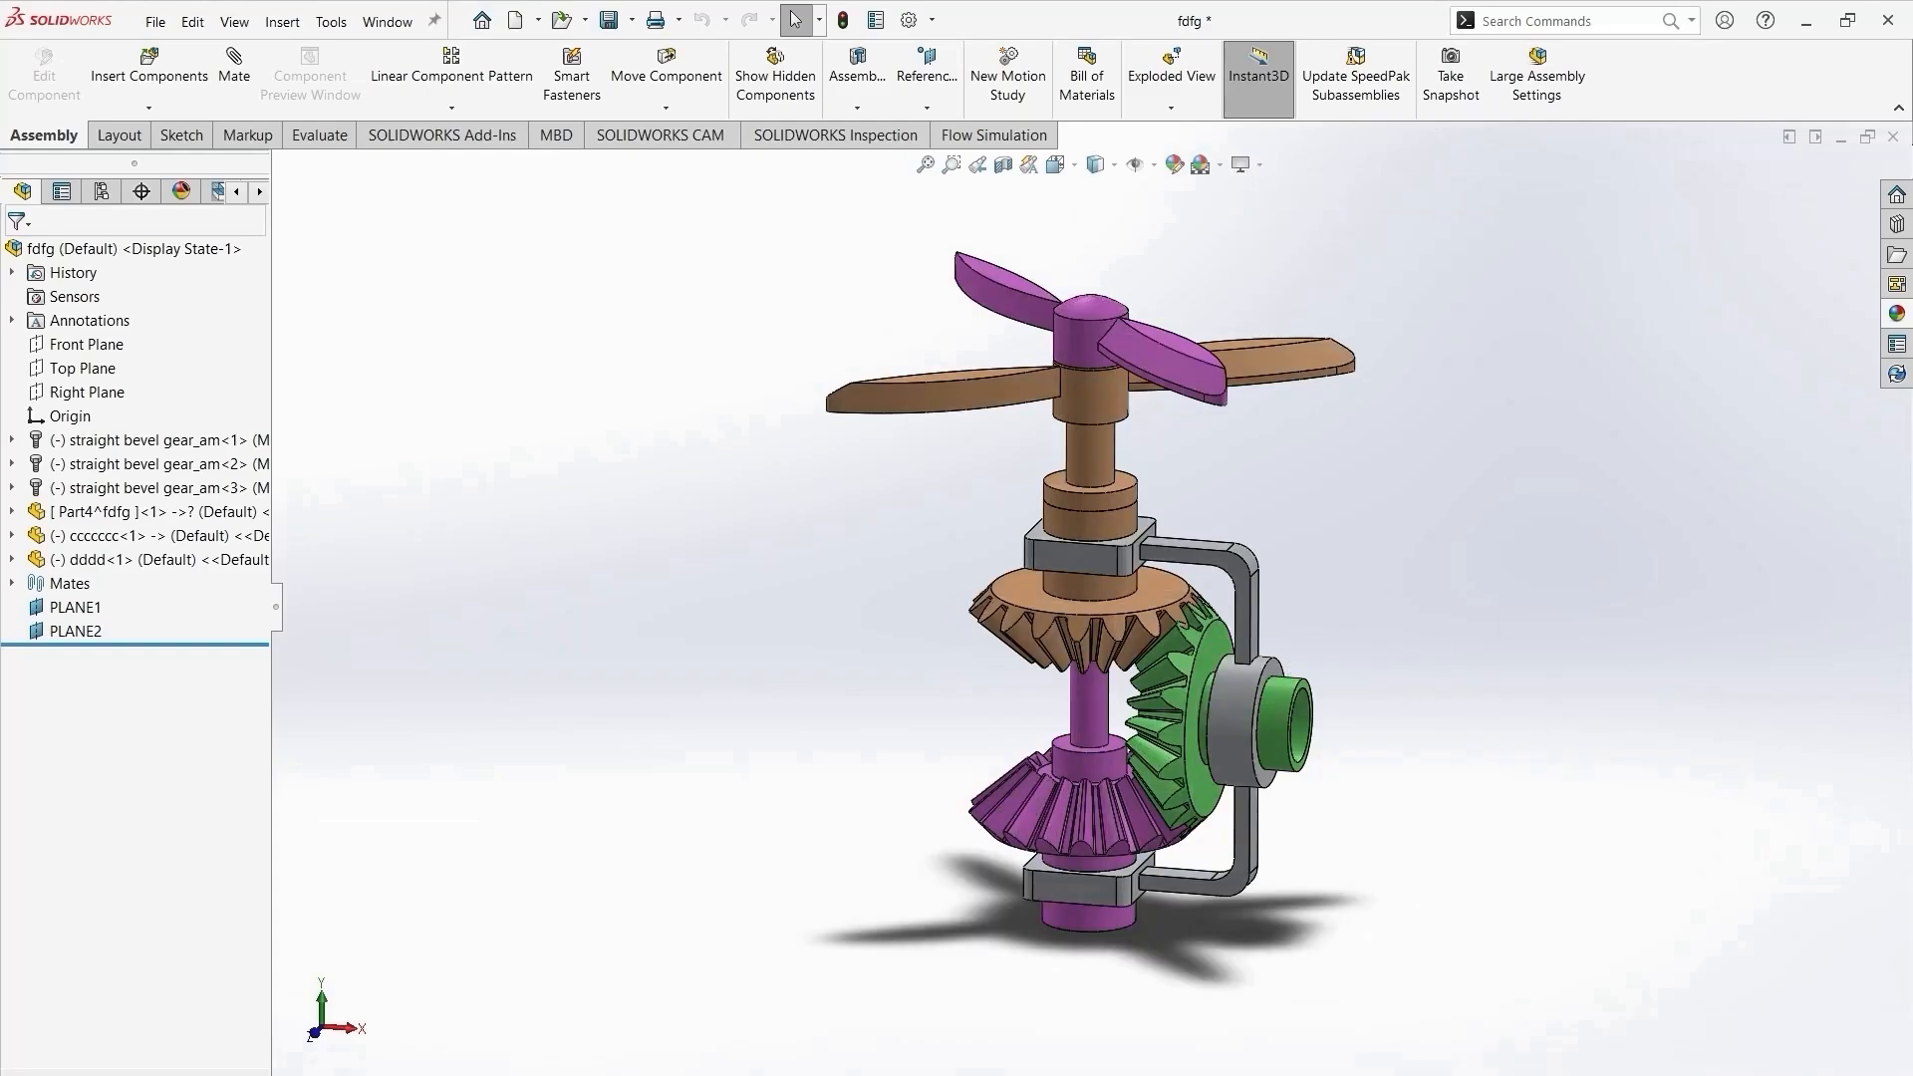
Switch to File Explorer, preview the exported fdfg MP4 video from the ball bearing folder and close it.
{"action": "left_click", "coordinate": [1006, 1074]}
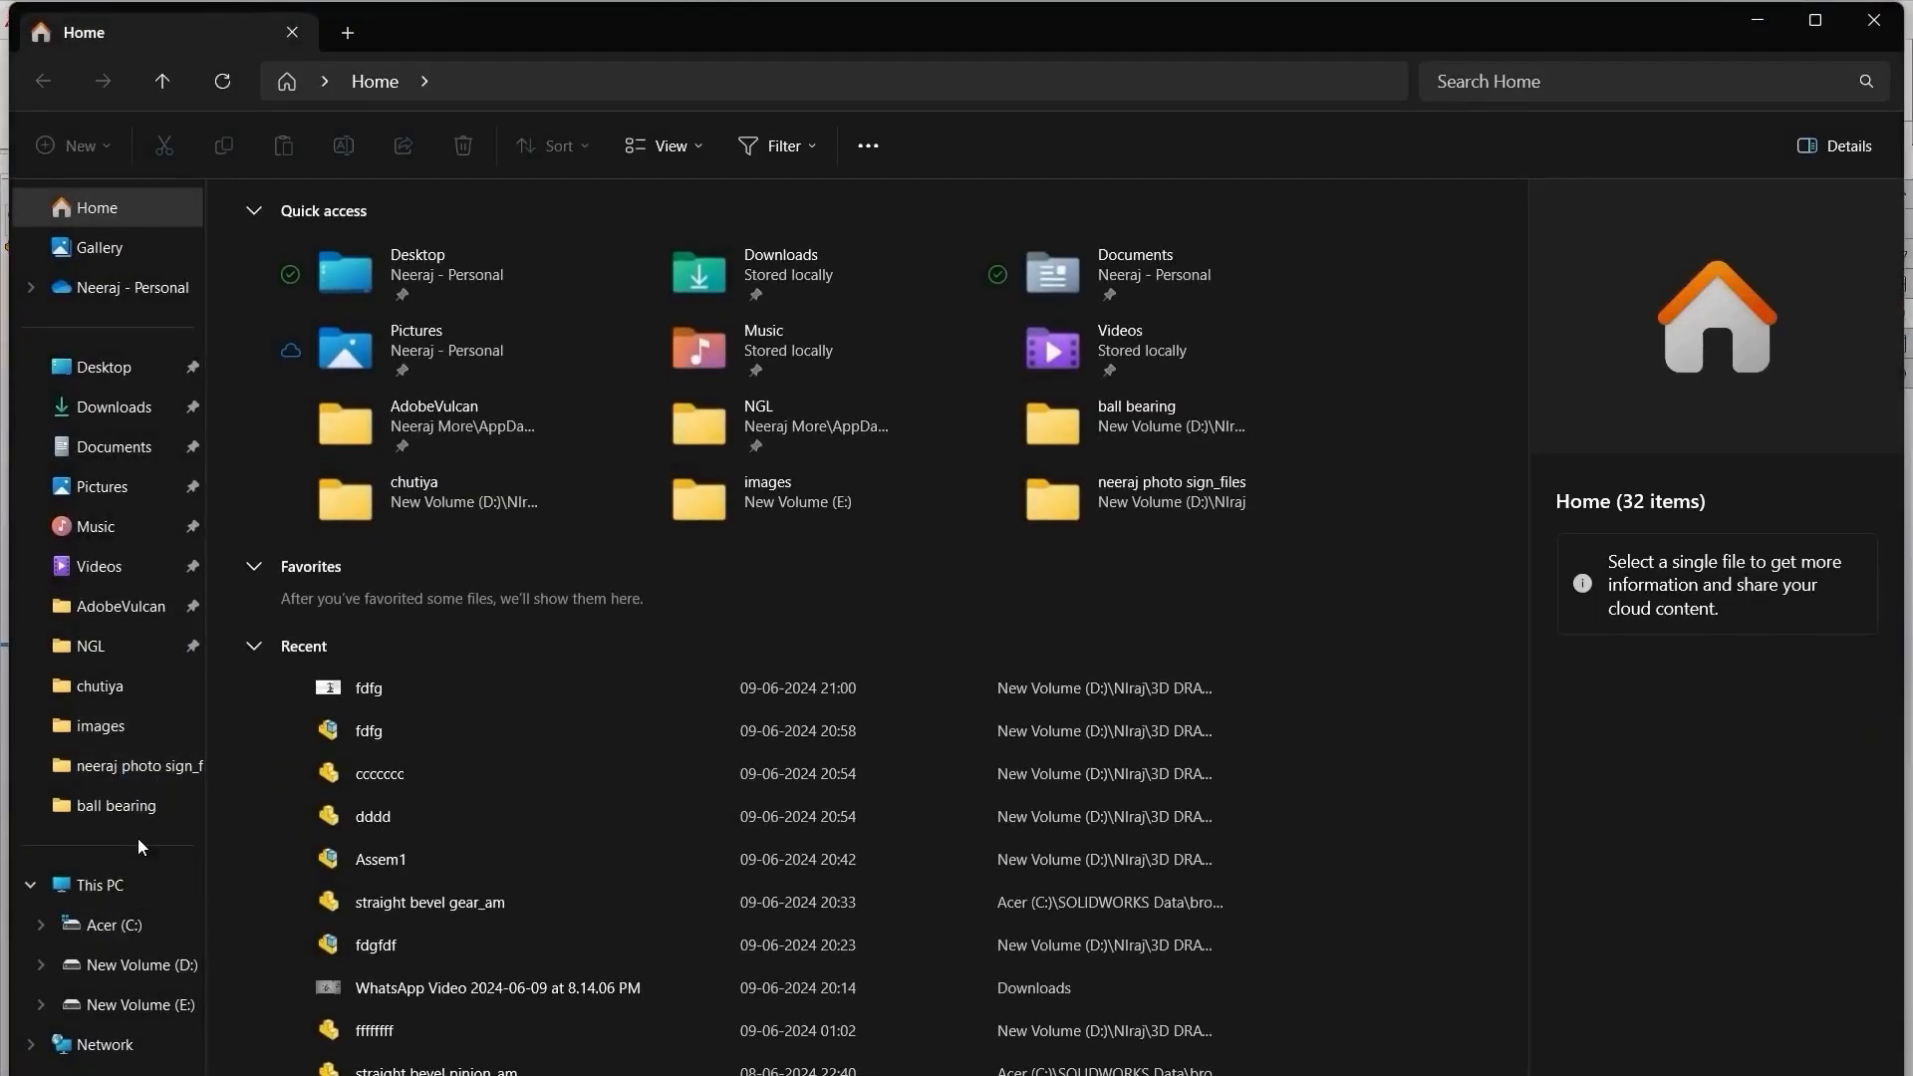
{"action": "left_click", "coordinate": [137, 807]}
{"action": "double_click", "coordinate": [372, 607]}
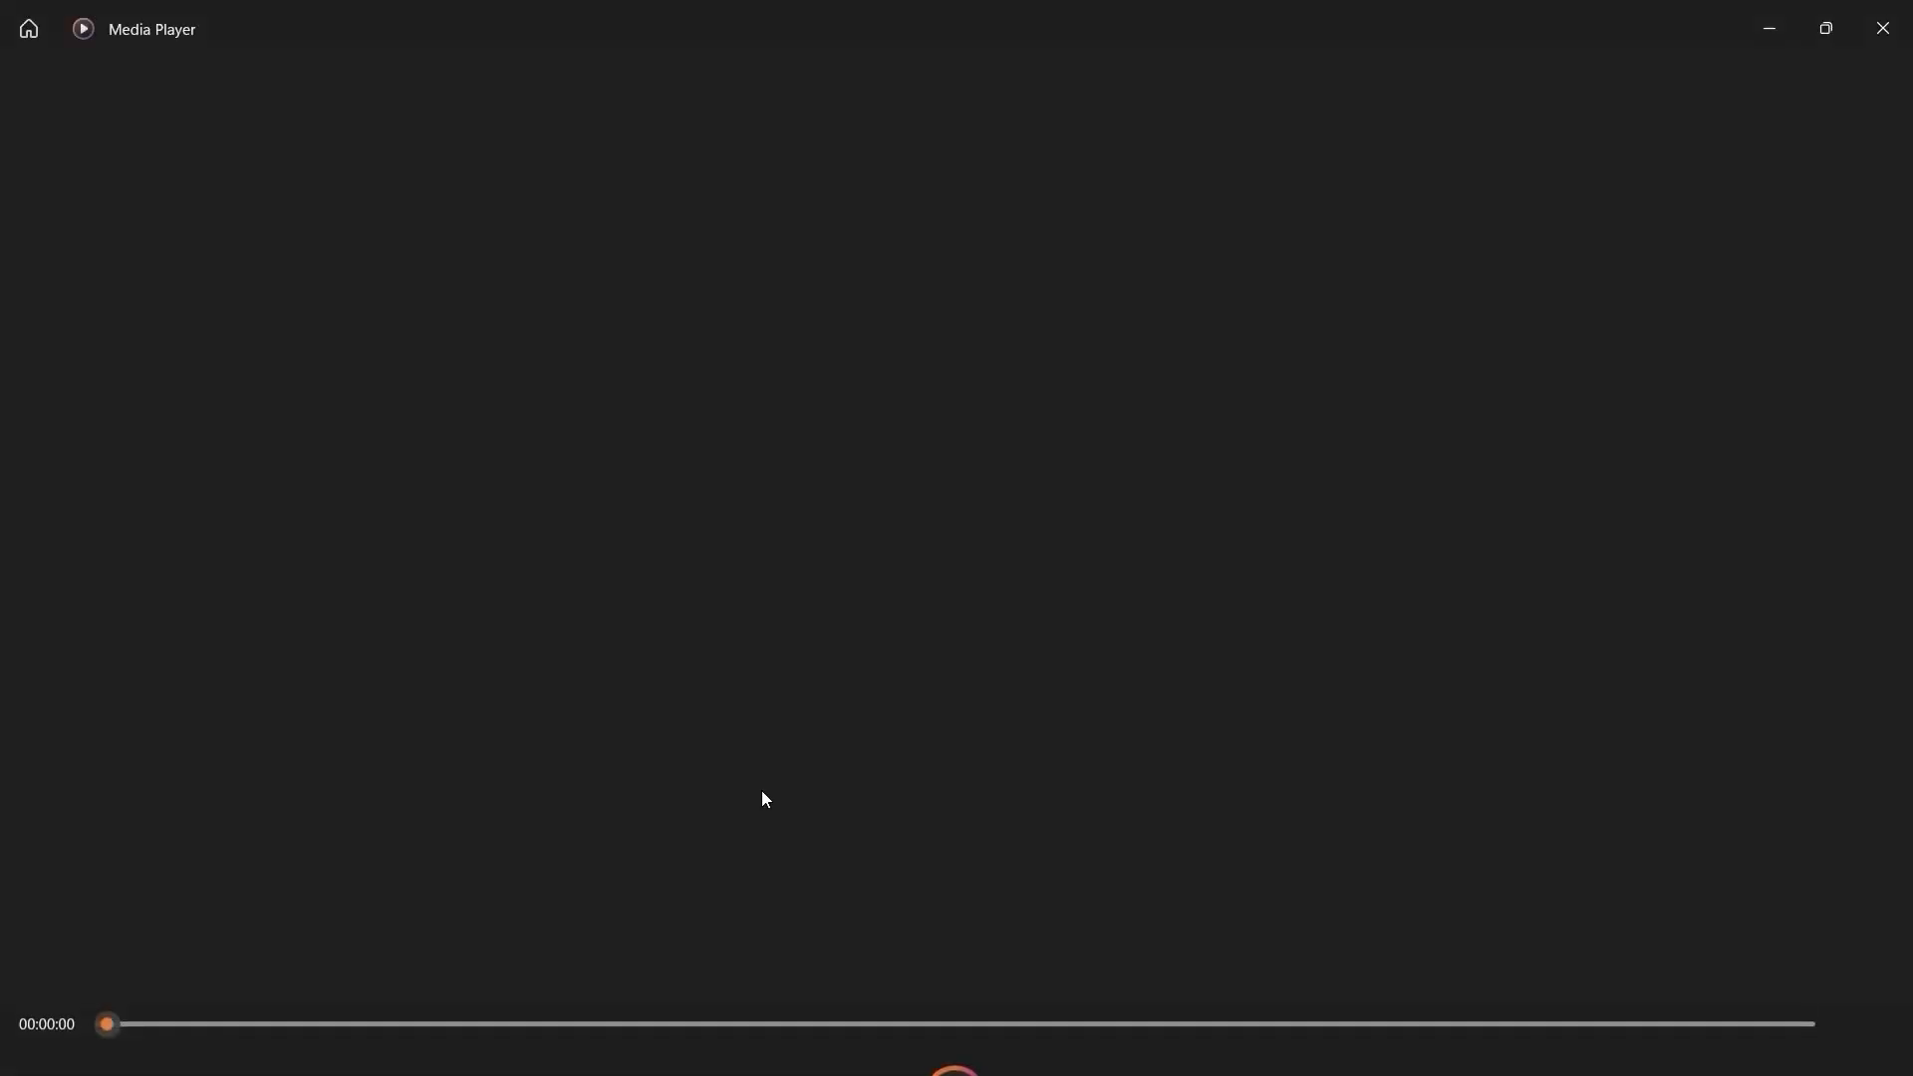
{"action": "left_click", "coordinate": [1883, 28]}
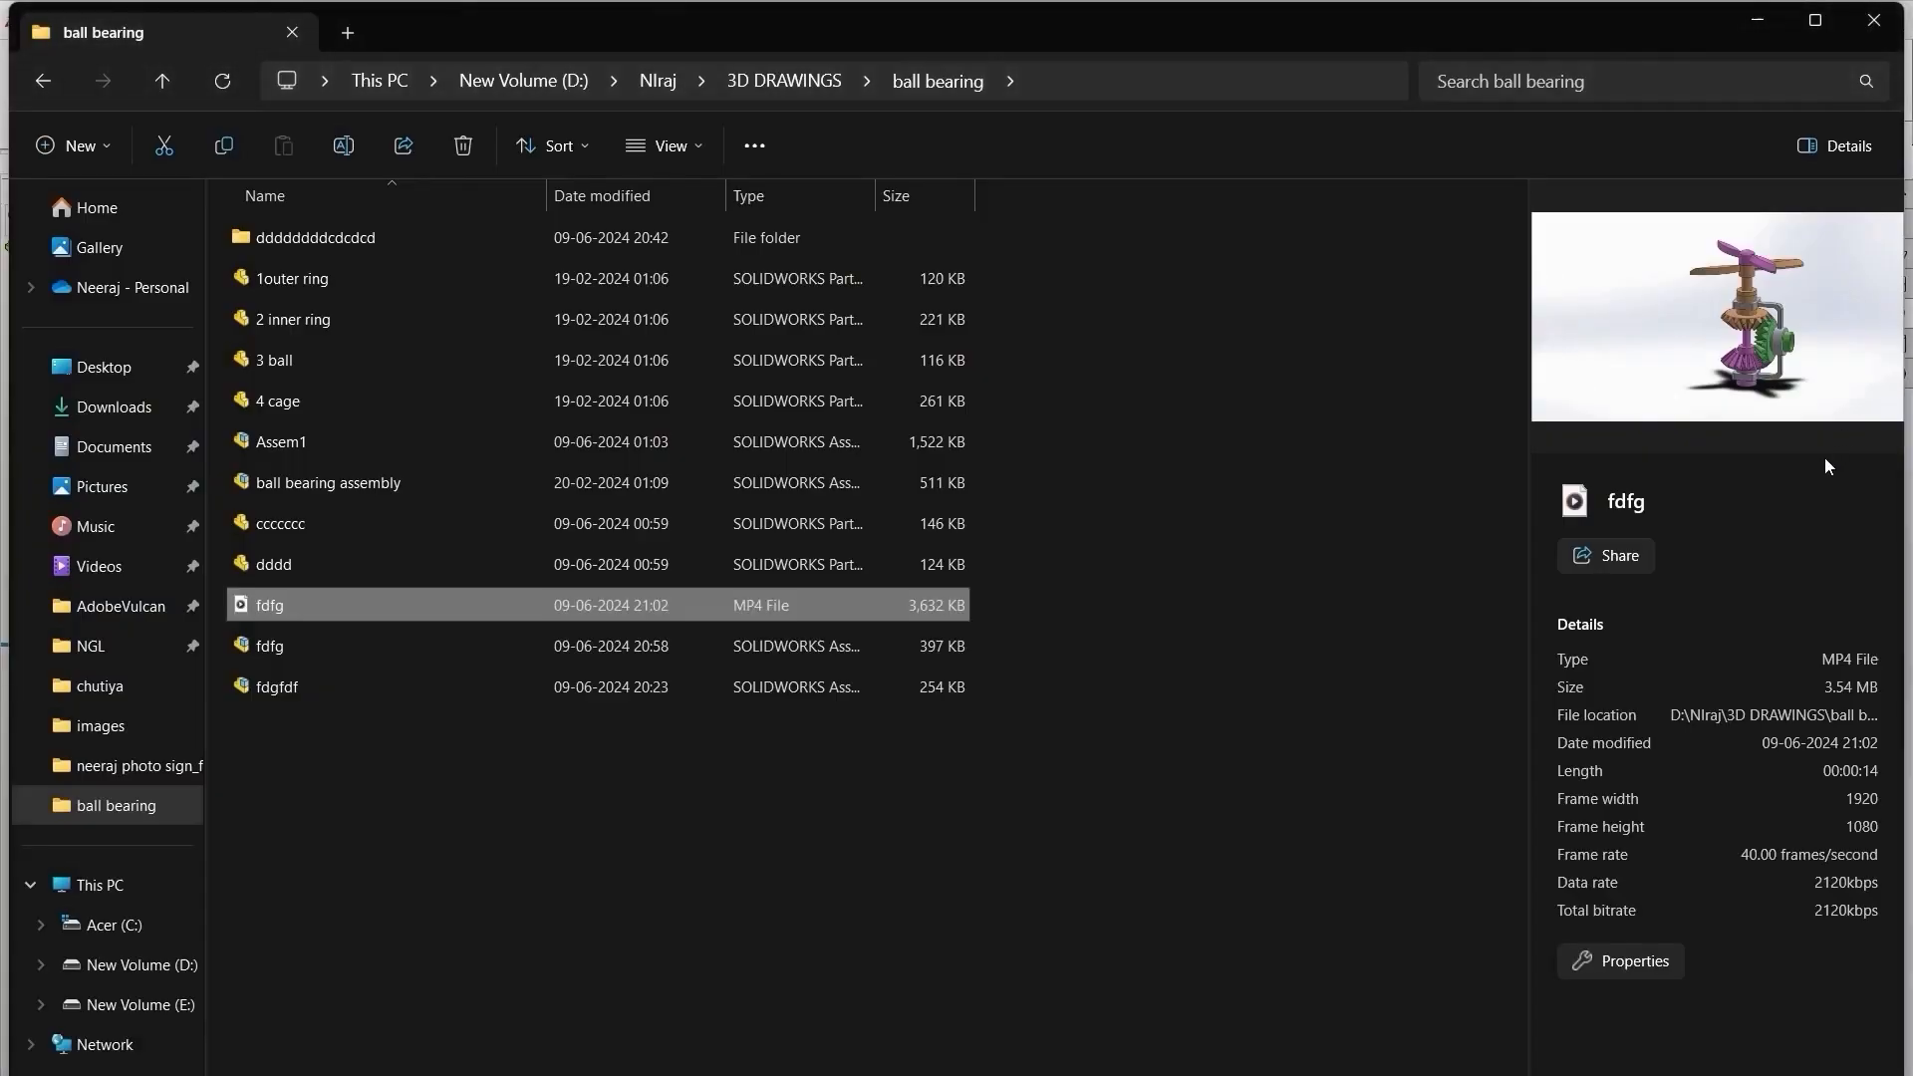
{"action": "left_click", "coordinate": [1422, 474]}
{"action": "left_click", "coordinate": [1879, 20]}
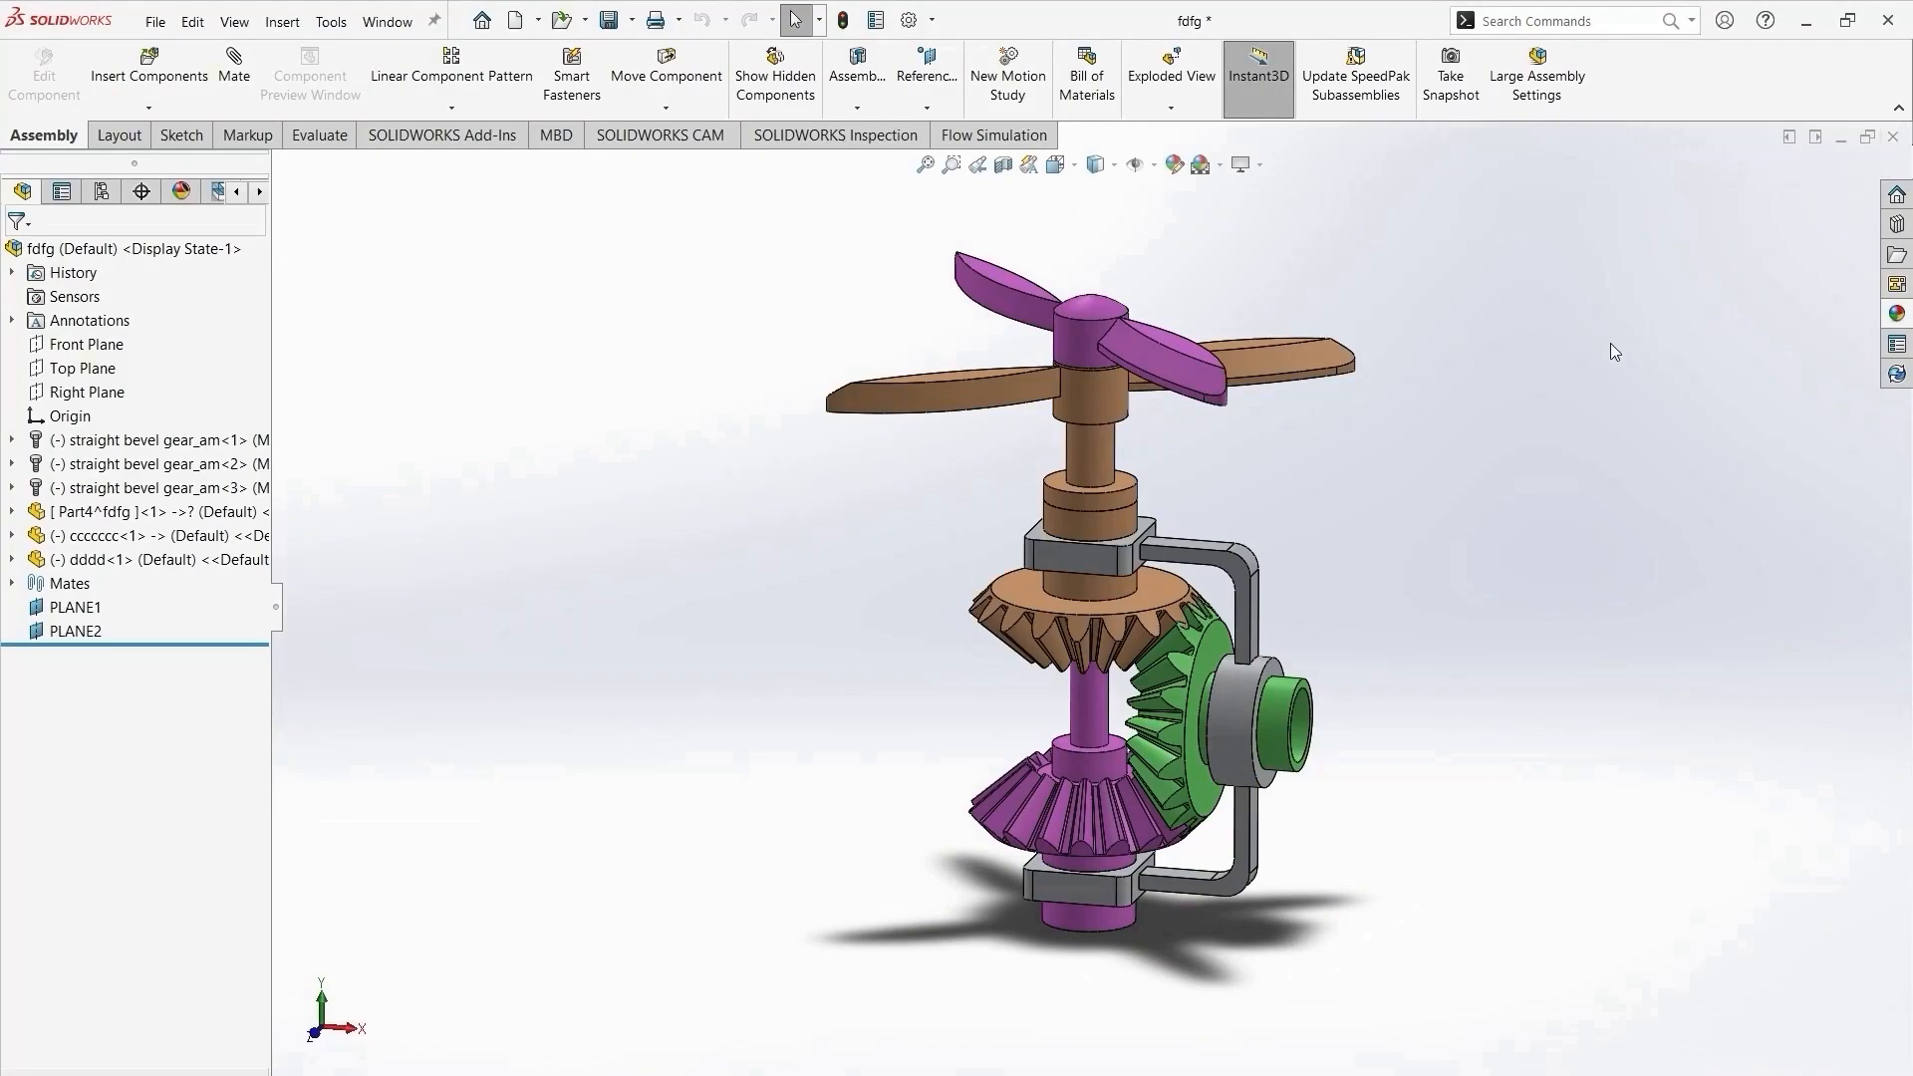
Close the fdfg assembly without saving its modified documents.
{"action": "left_click", "coordinate": [1893, 136]}
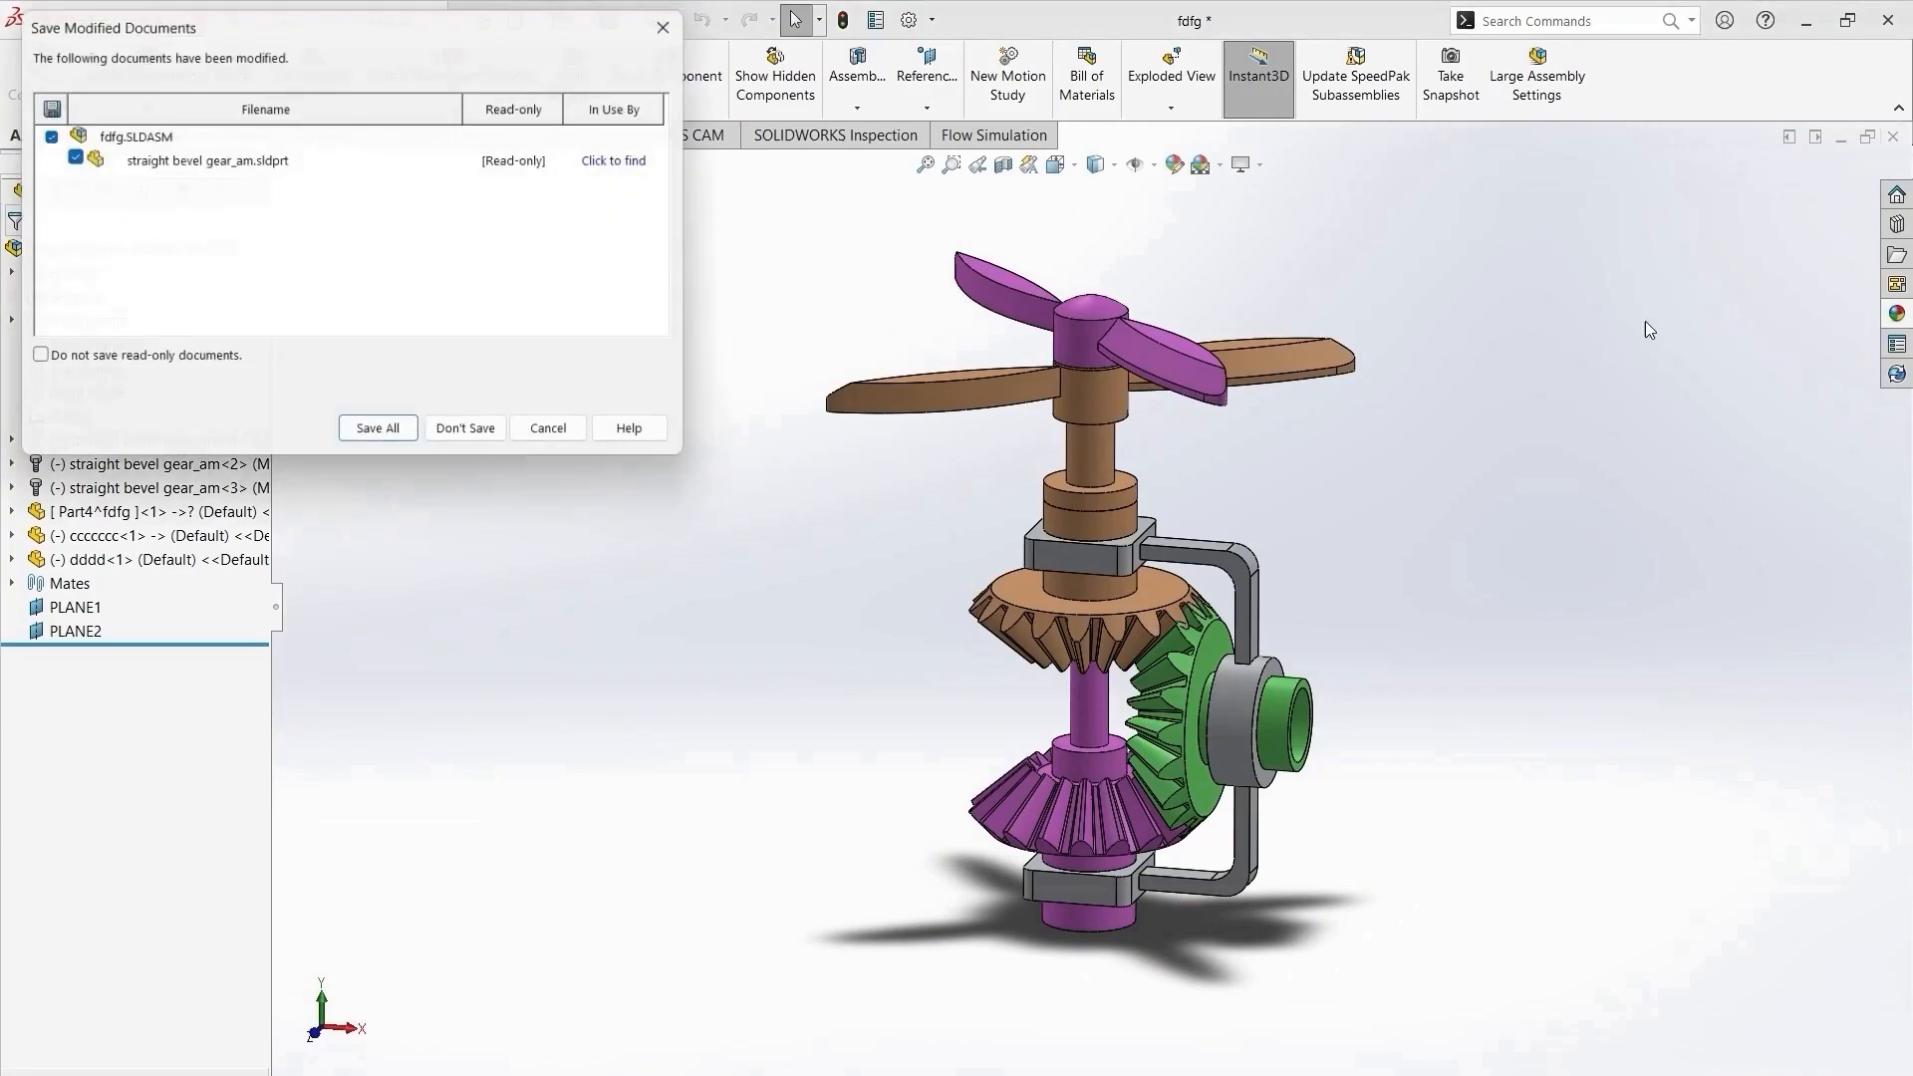
{"action": "left_click", "coordinate": [478, 439]}
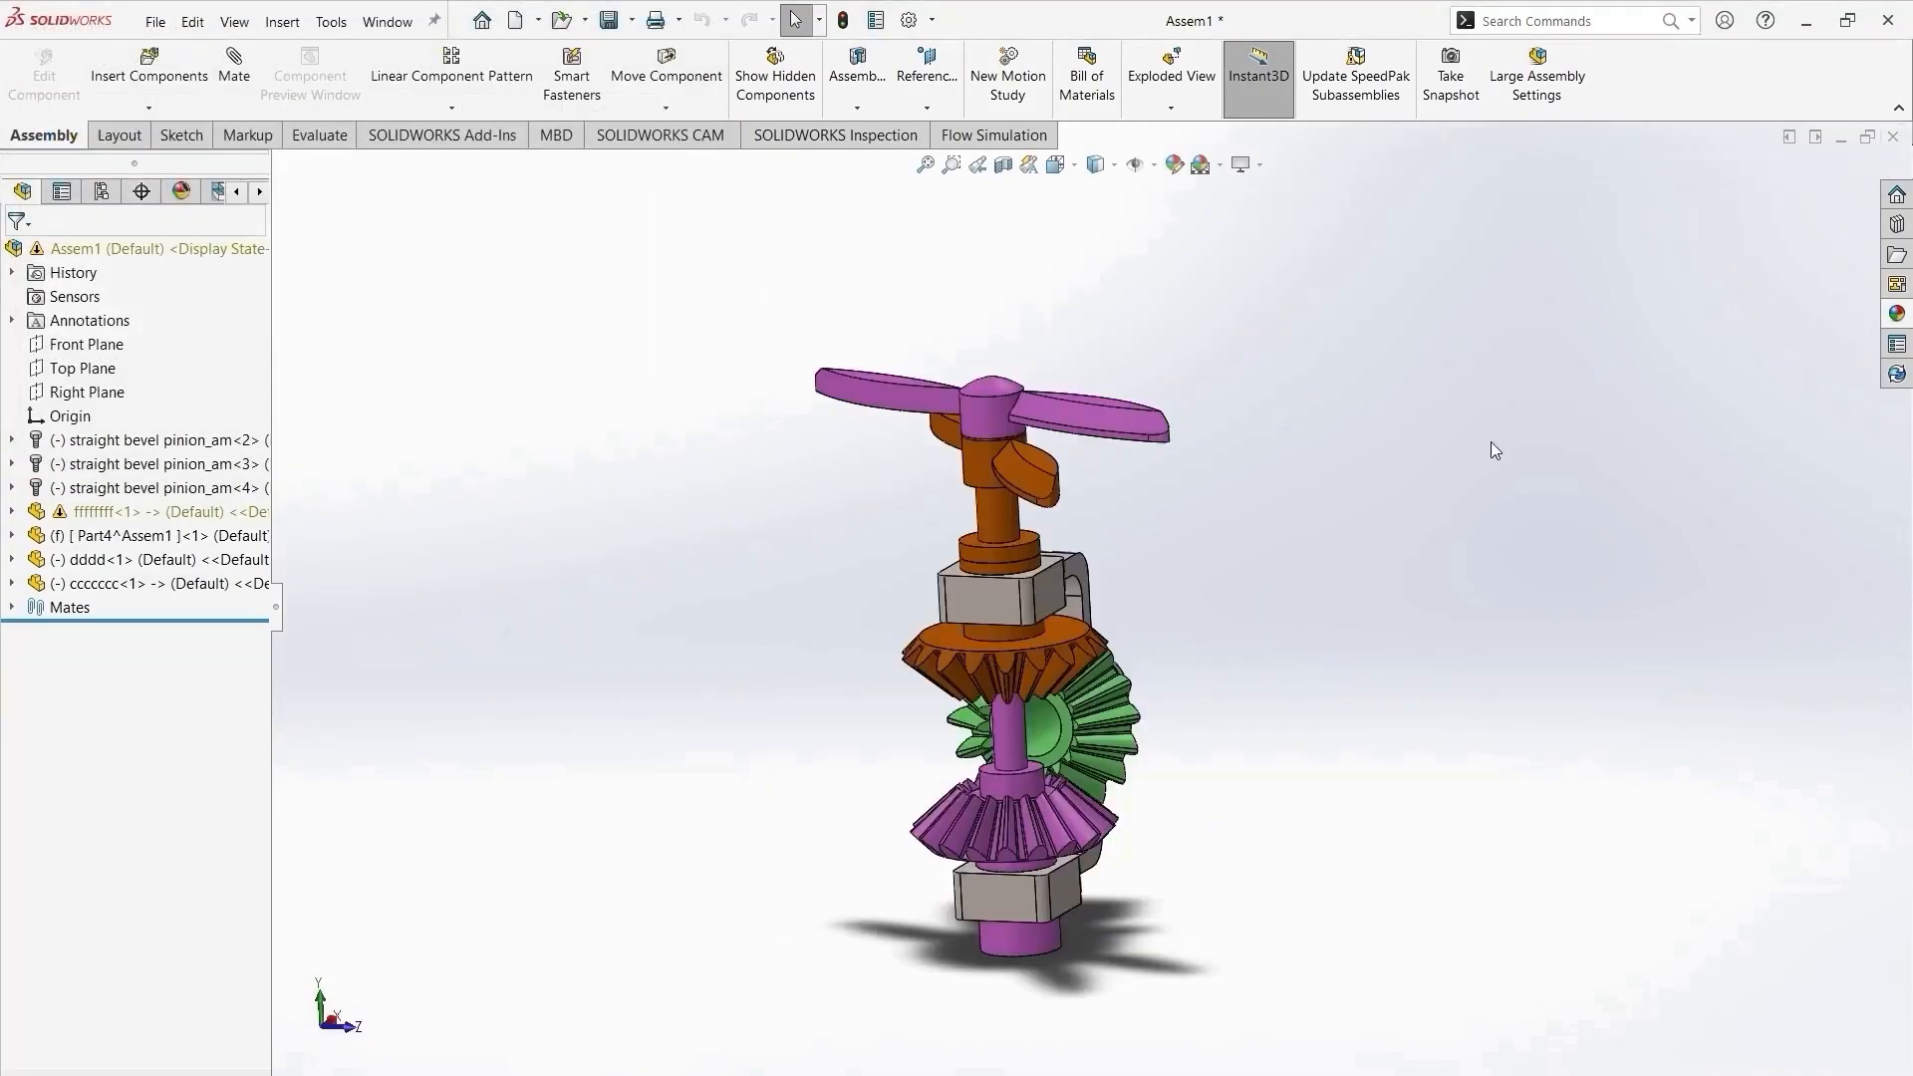
Rotate the magenta propeller in the Assem1 assembly to test the gear linkage, and save the assembly.
{"action": "middle_click_drag", "start_coordinate": [1491, 445], "coordinate": [994, 283]}
{"action": "middle_click_drag", "start_coordinate": [986, 997], "coordinate": [566, 1042]}
{"action": "scroll", "coordinate": [628, 958], "scroll_direction": "down", "scroll_amount": 3}
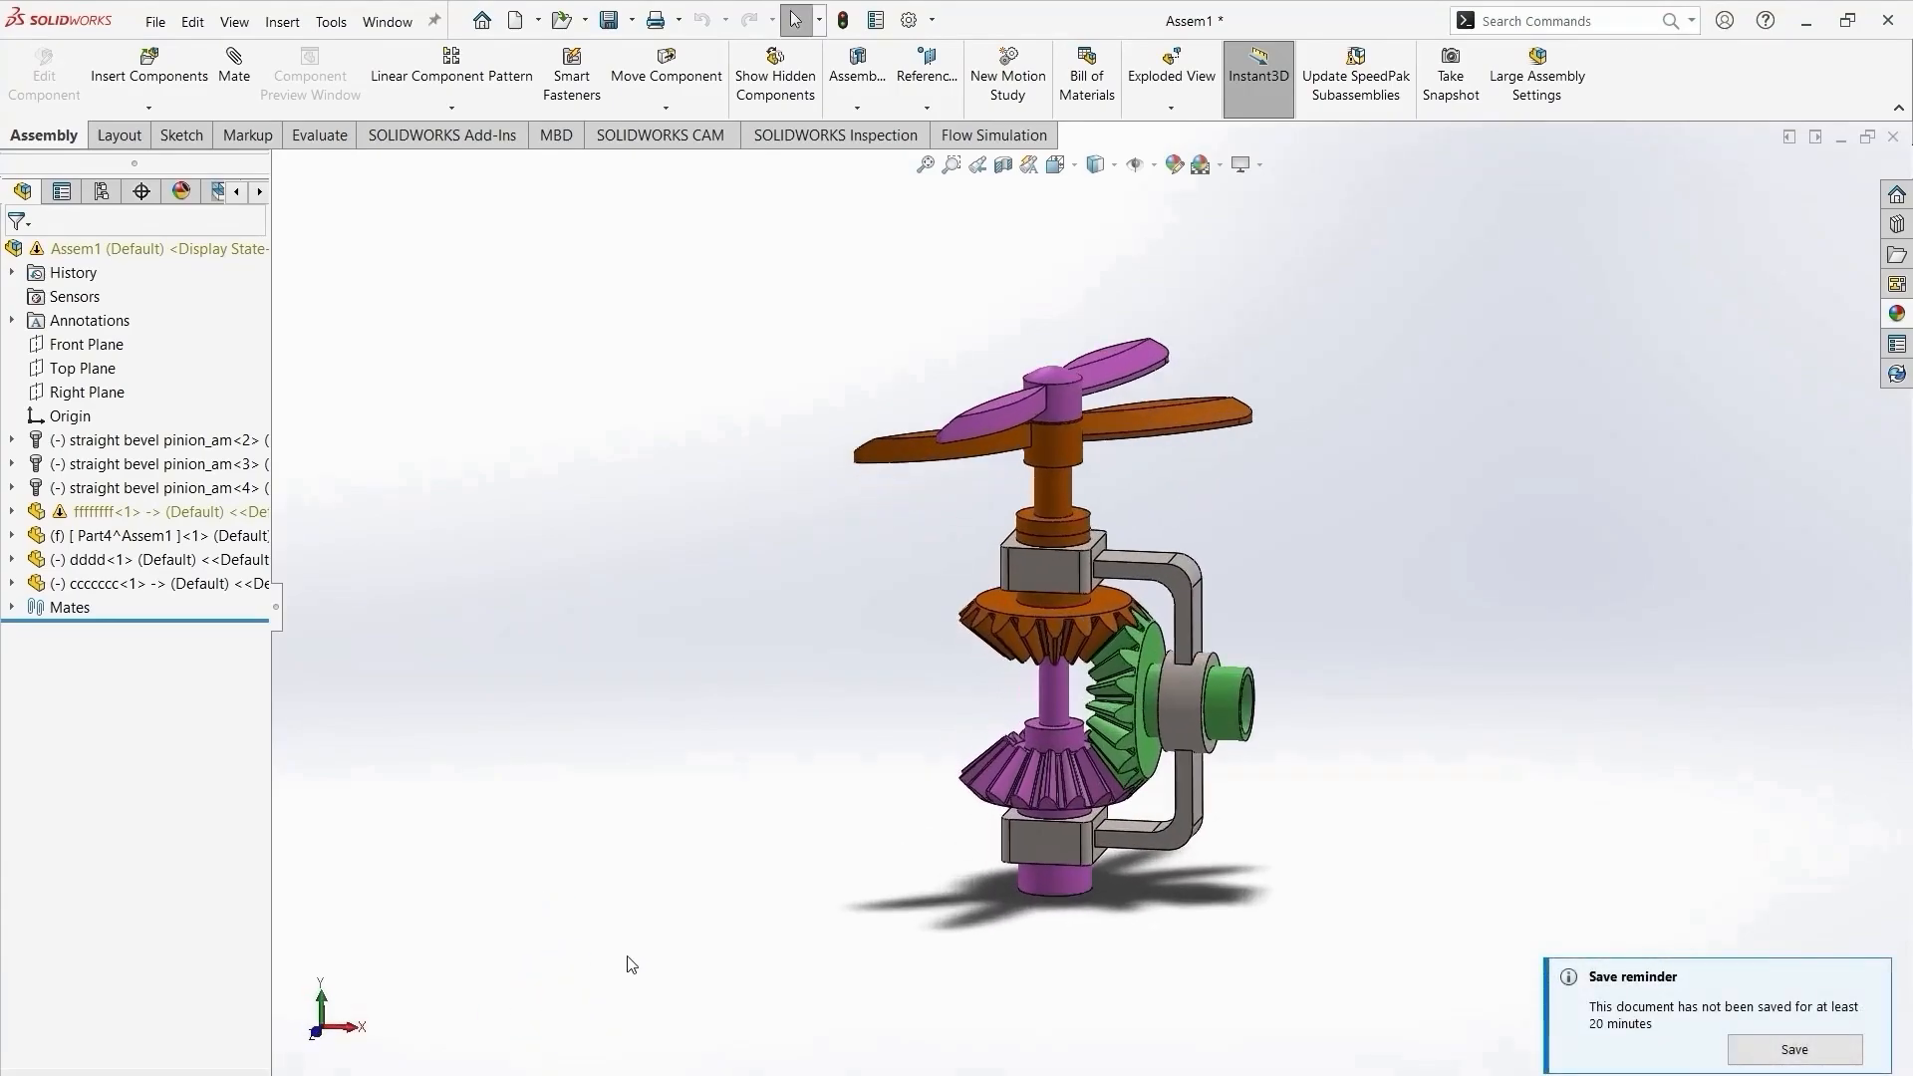
{"action": "mouse_move", "coordinate": [662, 954]}
{"action": "middle_mouse_down"}
{"action": "mouse_move", "coordinate": [639, 932]}
{"action": "mouse_move", "coordinate": [649, 956]}
{"action": "mouse_move", "coordinate": [675, 909]}
{"action": "mouse_move", "coordinate": [658, 944]}
{"action": "middle_mouse_up"}
{"action": "left_click_drag", "start_coordinate": [940, 363], "coordinate": [824, 363]}
{"action": "key", "text": "Escape"}
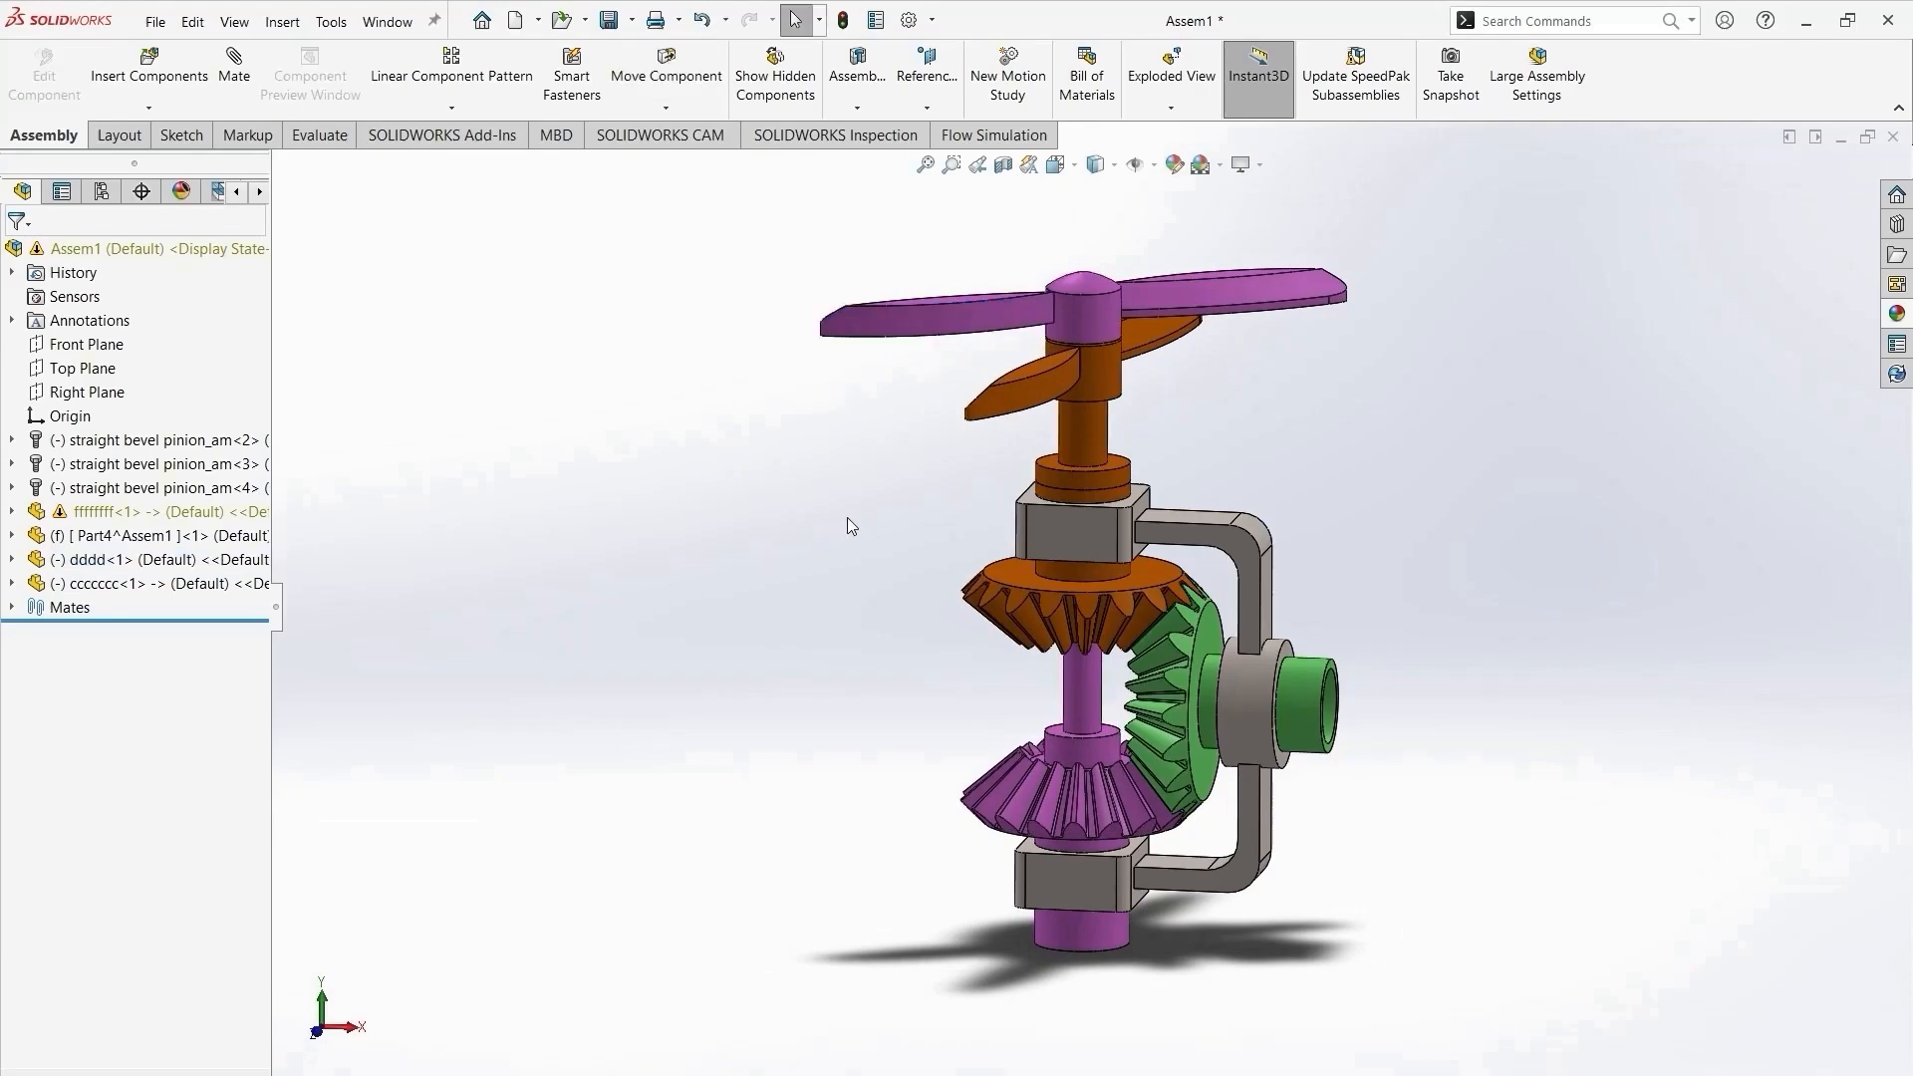
{"action": "key", "text": "ctrl+s"}
{"action": "left_click", "coordinate": [850, 525]}
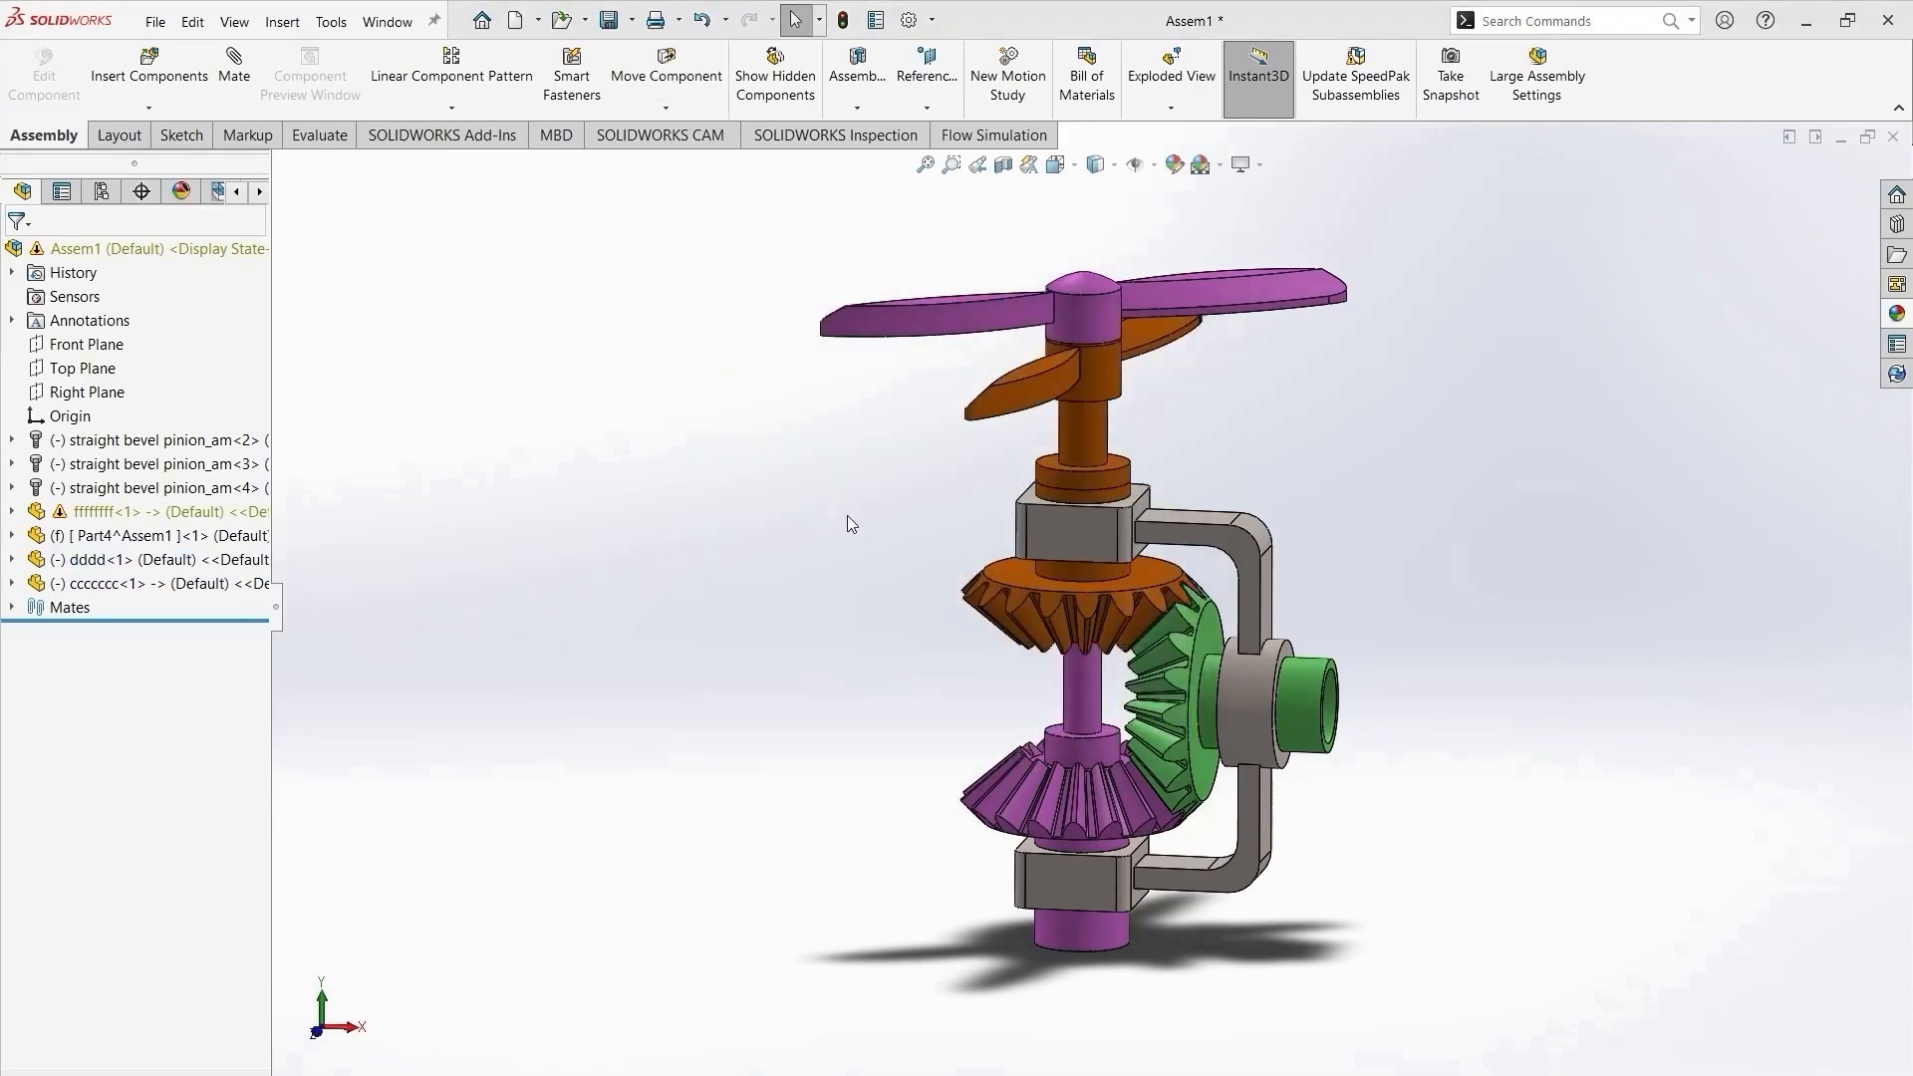
{"action": "left_click", "coordinate": [1000, 611]}
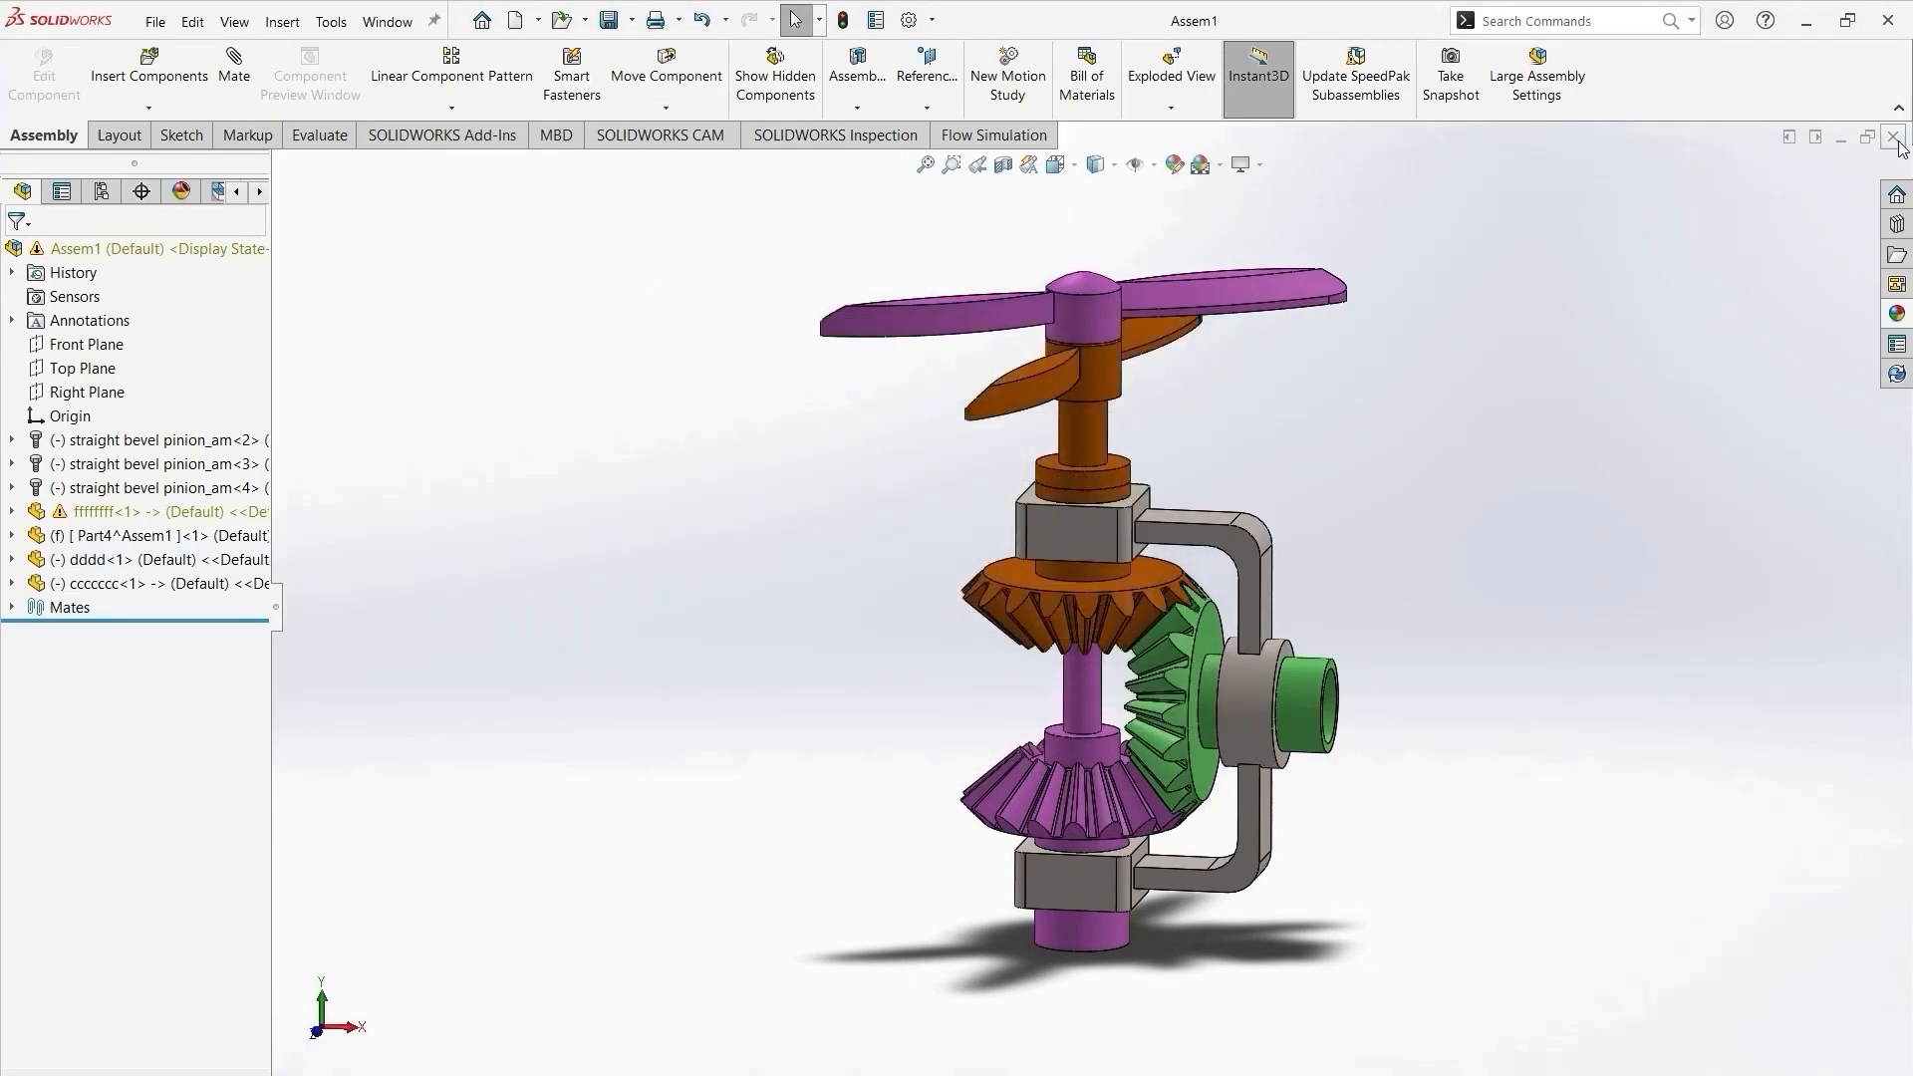